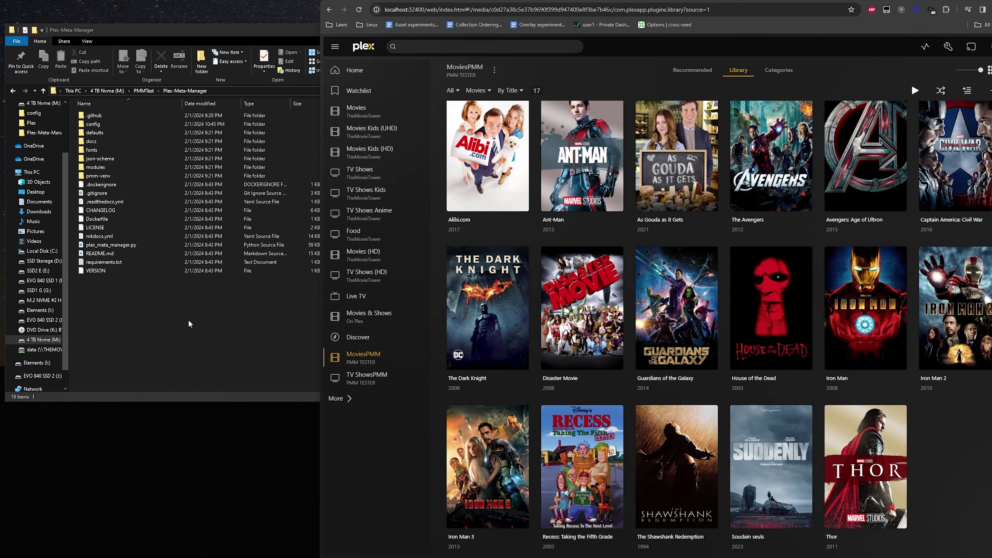
scroll(771, 324, "up", 1)
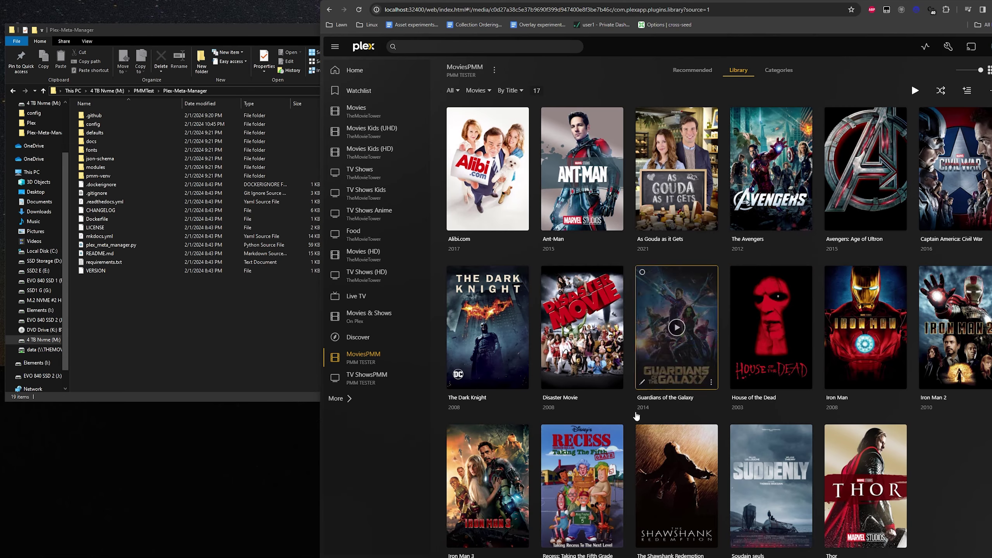
mouse_move(360, 557)
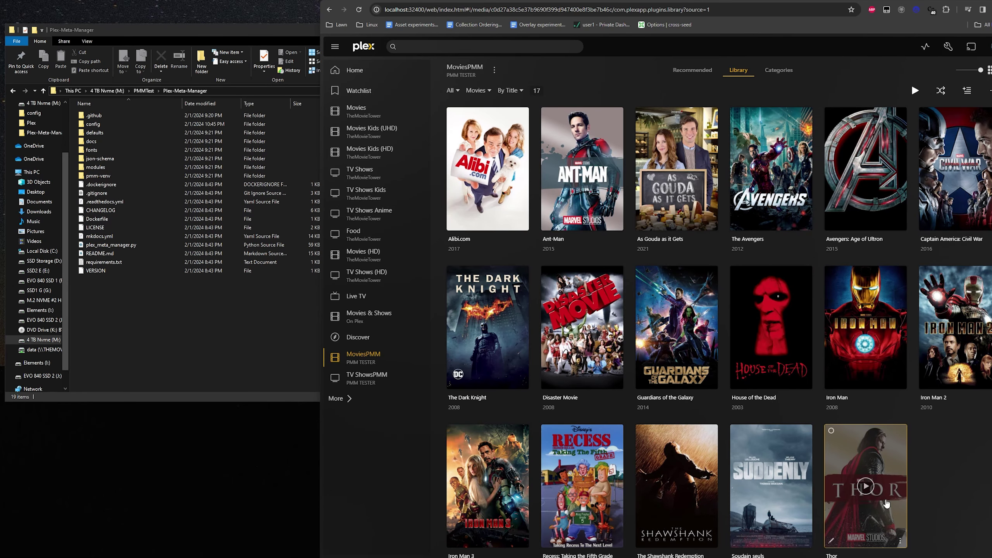
scroll(842, 554, "down", 1)
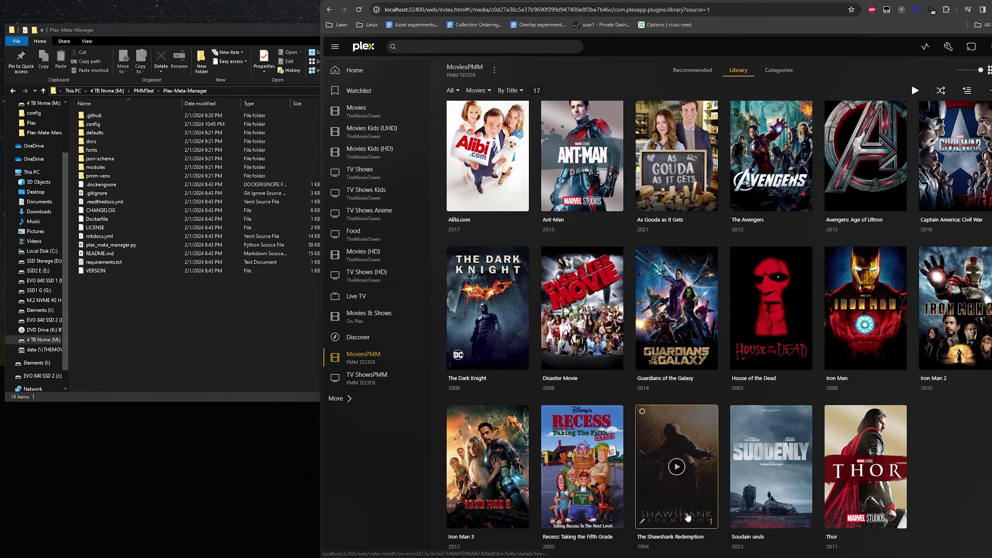
scroll(582, 324, "up", 1)
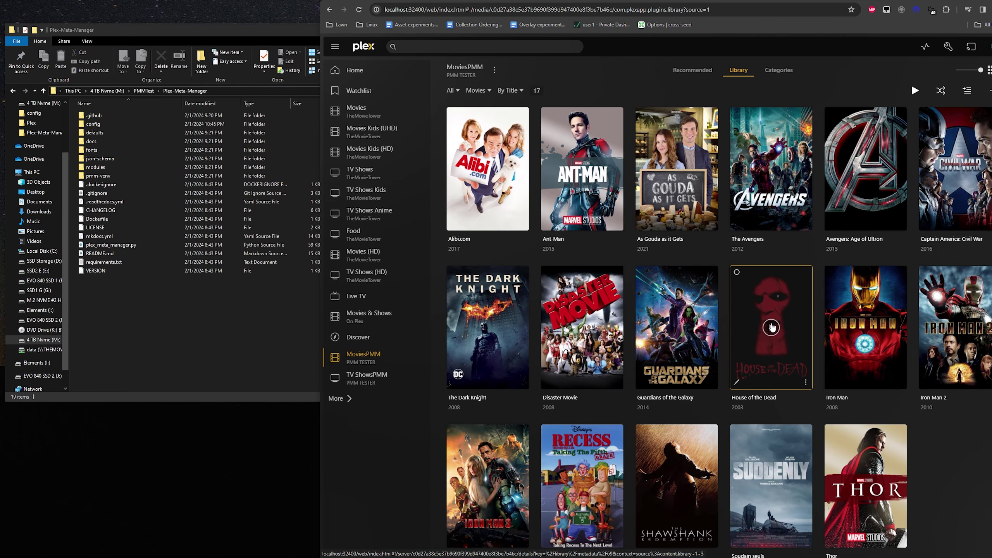
Step: Switch to File Explorer, look inside the .github folder, and return to the Plex-Meta-Manager folder
left_click(312, 224)
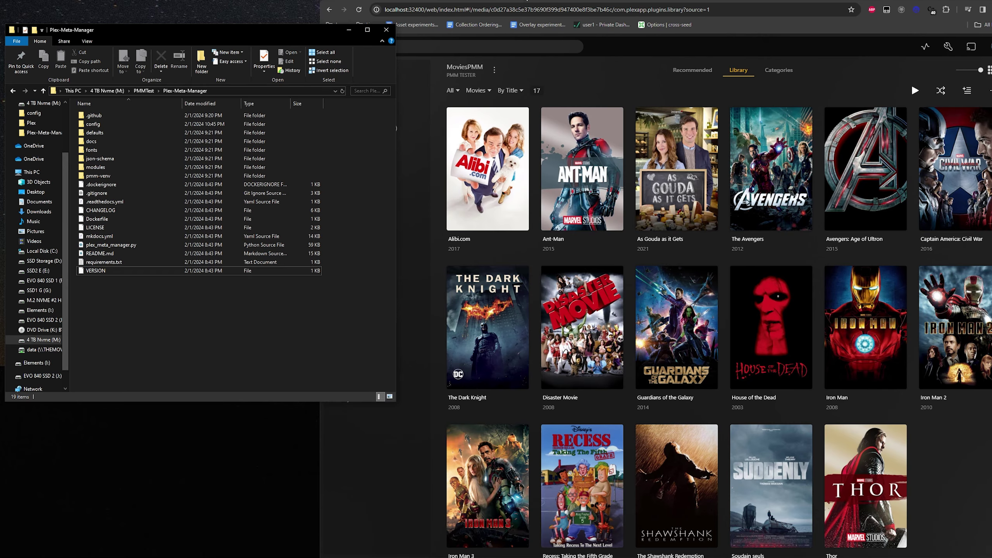
left_click(488, 82)
left_click(206, 301)
left_click(139, 93)
double_click(130, 115)
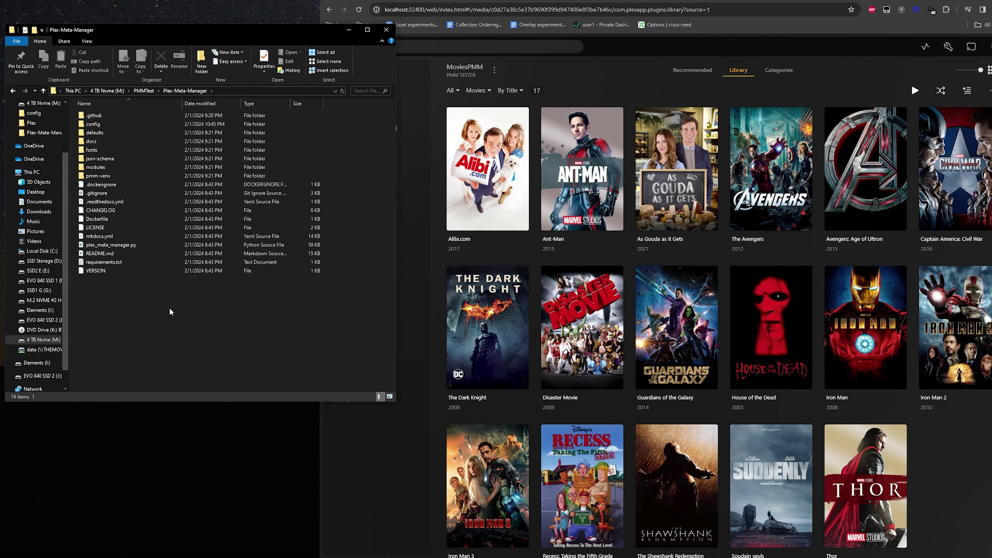
double_click(94, 116)
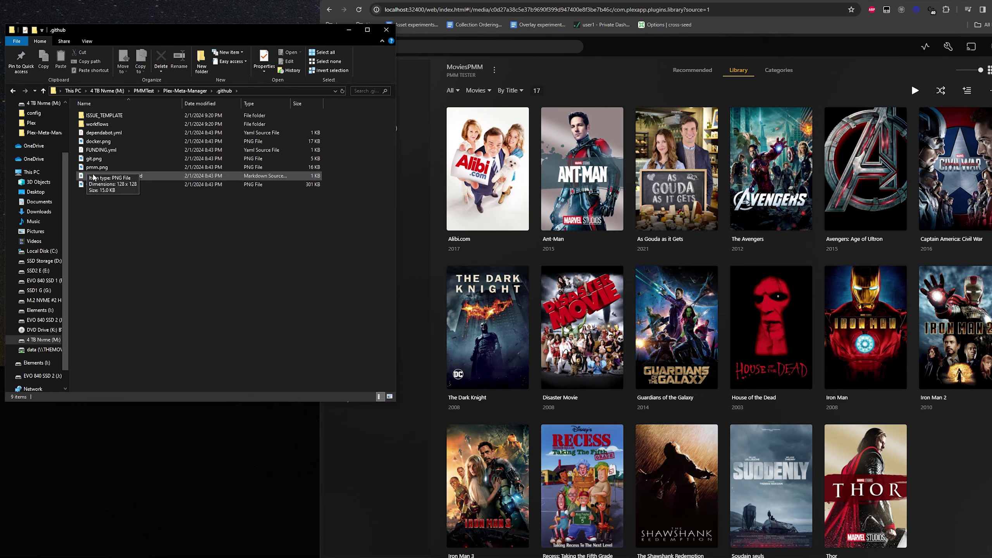
left_click(105, 176)
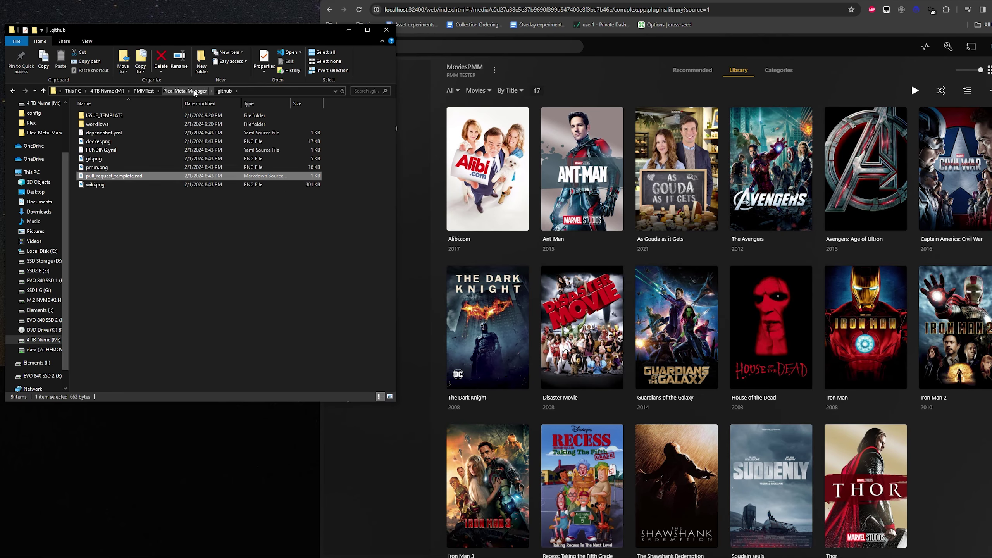
left_click(169, 90)
left_click(100, 332)
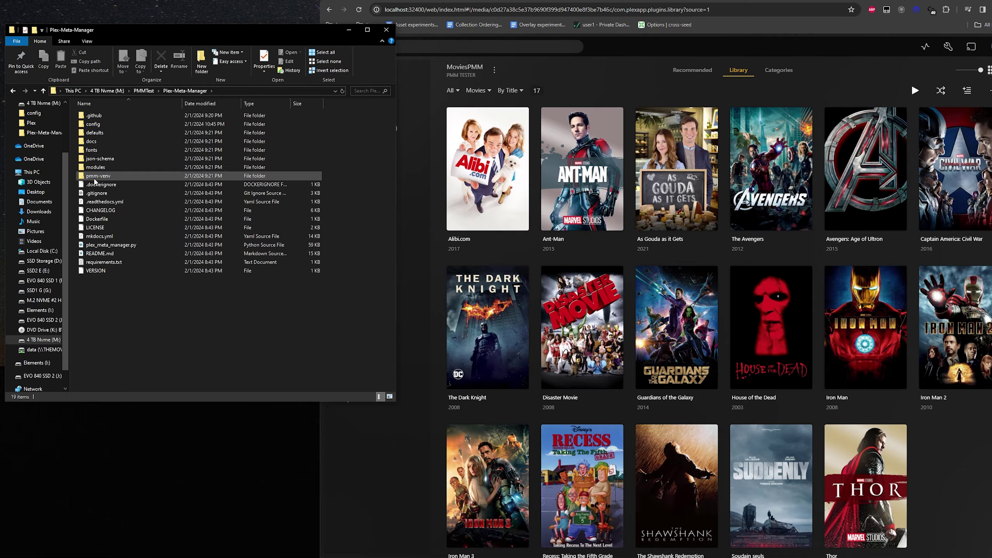
Step: Open requirements.txt in the Plex-Meta-Manager folder, examine the pillow requirement, and close the file
mouse_move(95, 181)
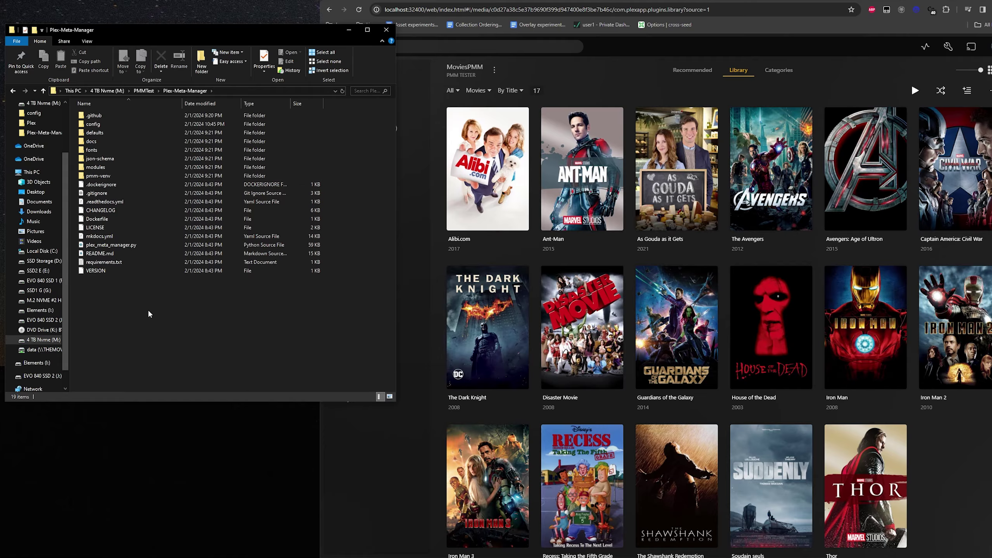
right_click(130, 316)
left_click(121, 296)
double_click(117, 262)
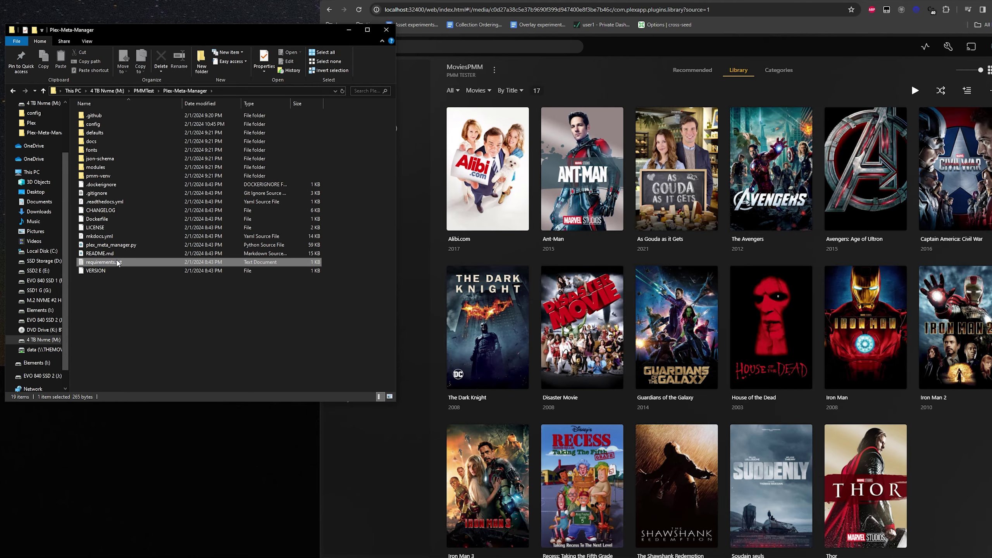
left_click_drag(519, 102, 484, 270)
left_click_drag(570, 280, 330, 266)
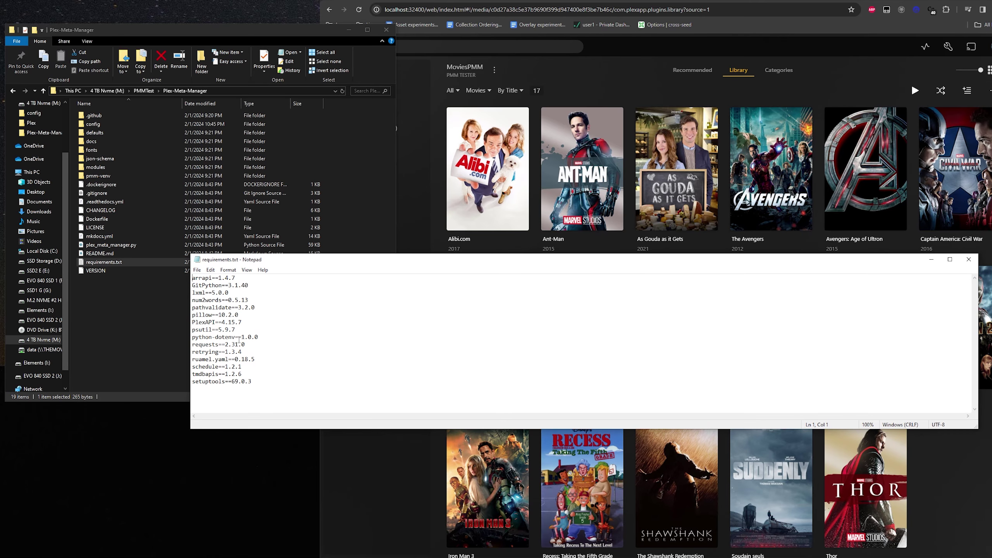
left_click_drag(192, 315, 242, 325)
left_click(404, 369)
left_click(969, 259)
Step: Open a command window in the Plex-Meta-Manager folder and activate the virtual environment with .\pmm-venv\Scripts\Activate
right_click(153, 324)
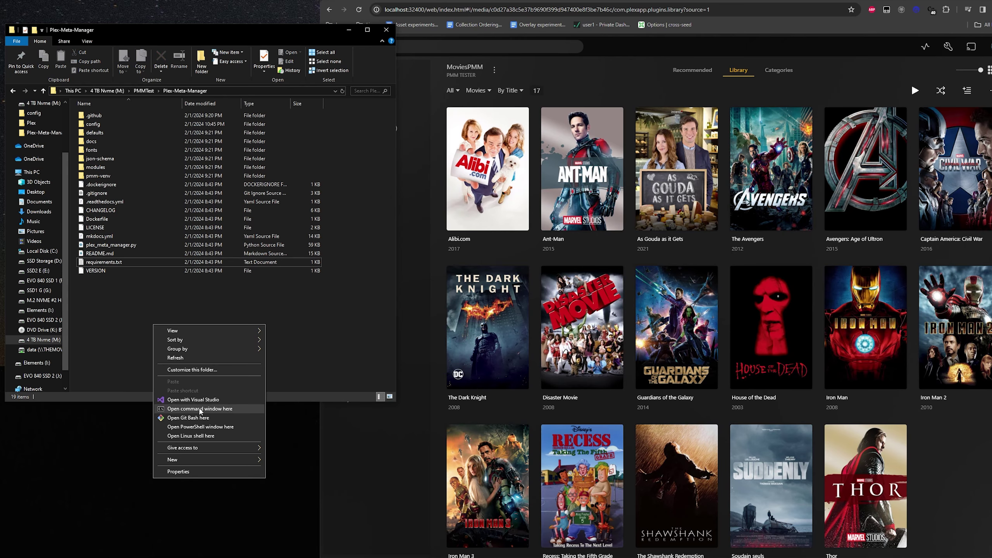
left_click(200, 408)
left_click_drag(125, 11, 188, 333)
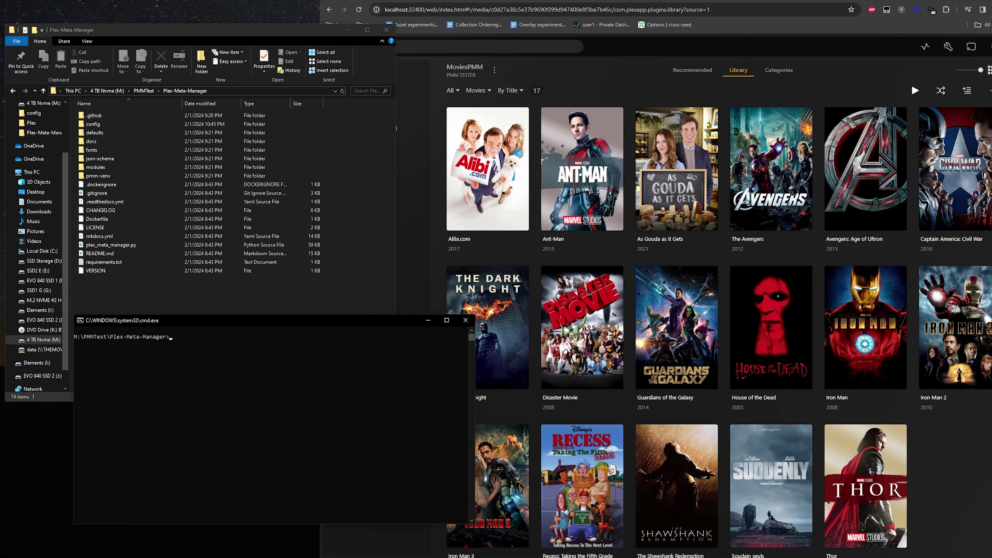
type(".\\pmm-venv\\Scripts\\Activate")
key("Return")
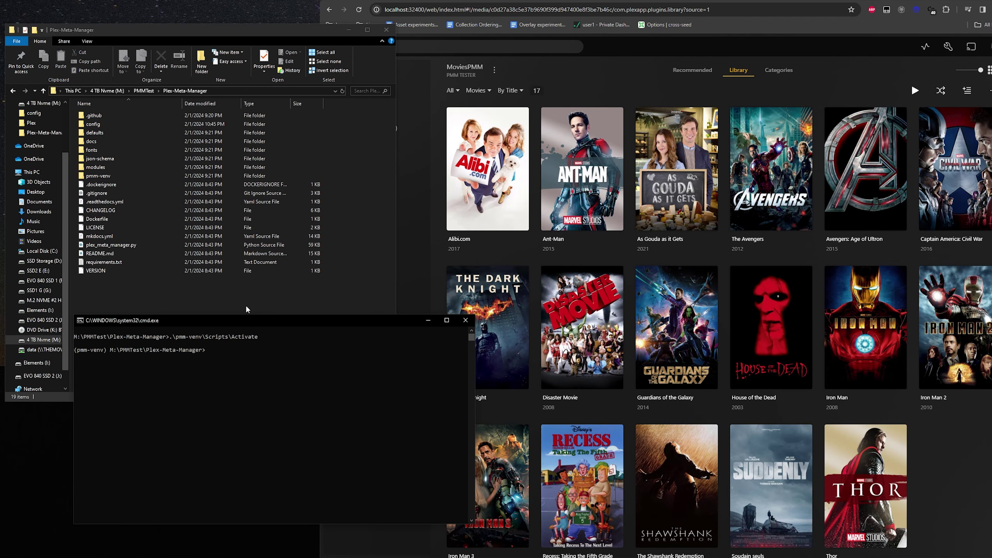
Step: Start and leave the Python interpreter in the activated environment, and enter python plex_meta_manager.py at the prompt
left_click_drag(234, 322, 153, 194)
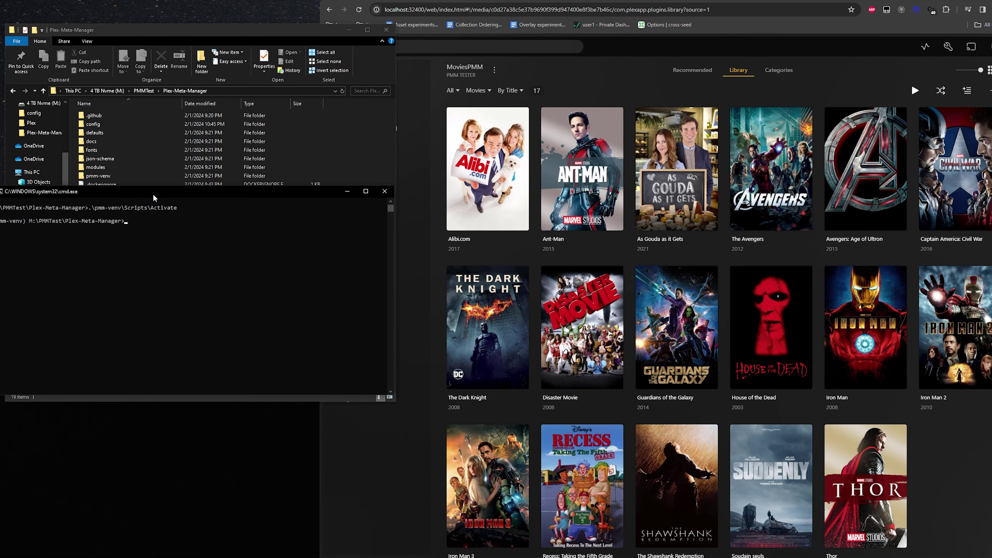
type("python")
key("Return")
key("ctrl+Break")
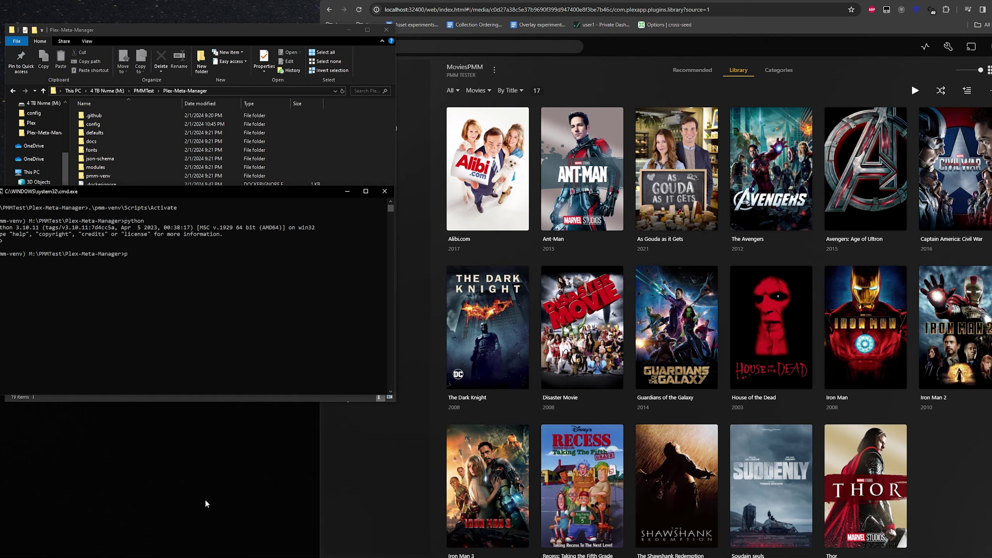
type("python plex_meta_manager.py")
Step: Switch back to File Explorer and open the config folder inside Plex-Meta-Manager
left_click(364, 138)
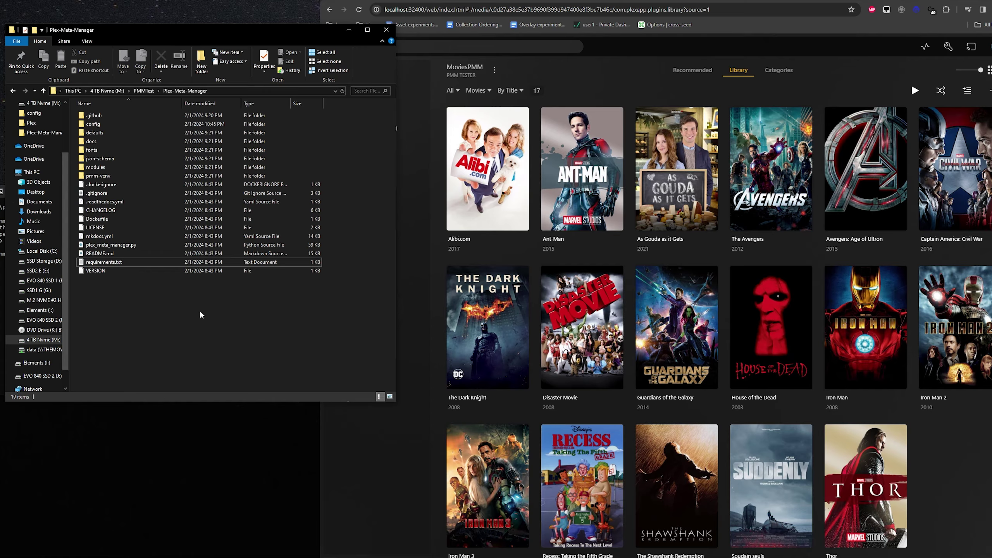
key("Up")
key("Up")
left_click(589, 68)
left_click(170, 357)
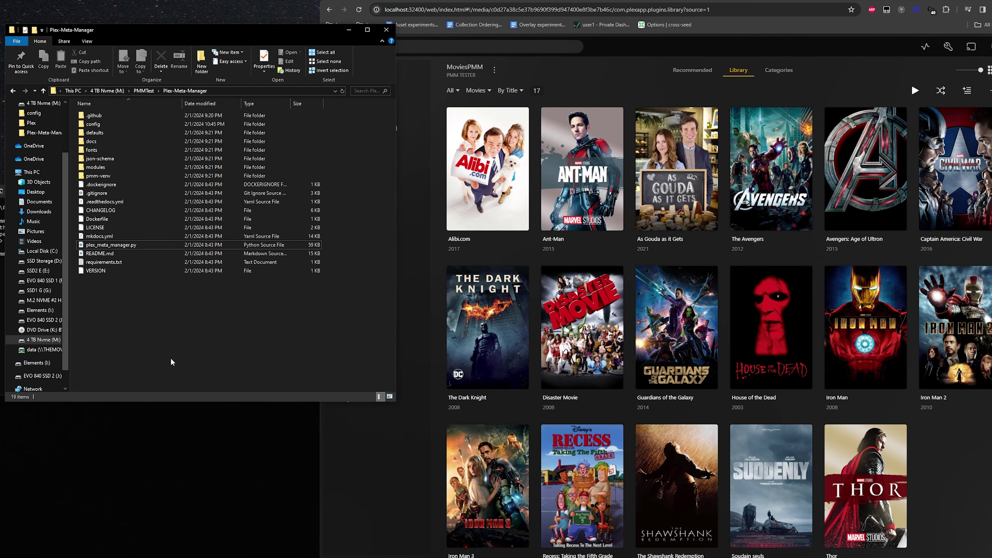
left_click(102, 125)
double_click(102, 124)
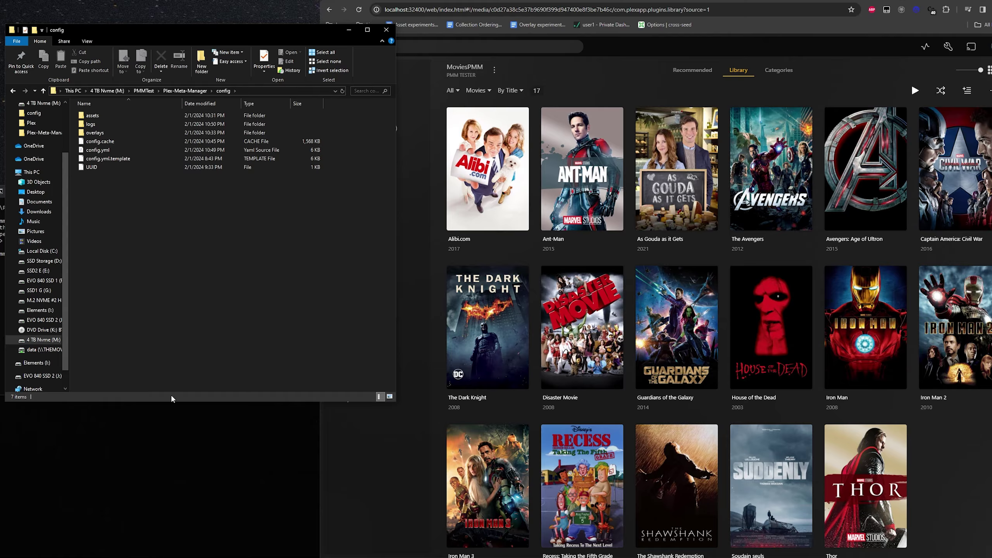
key("super")
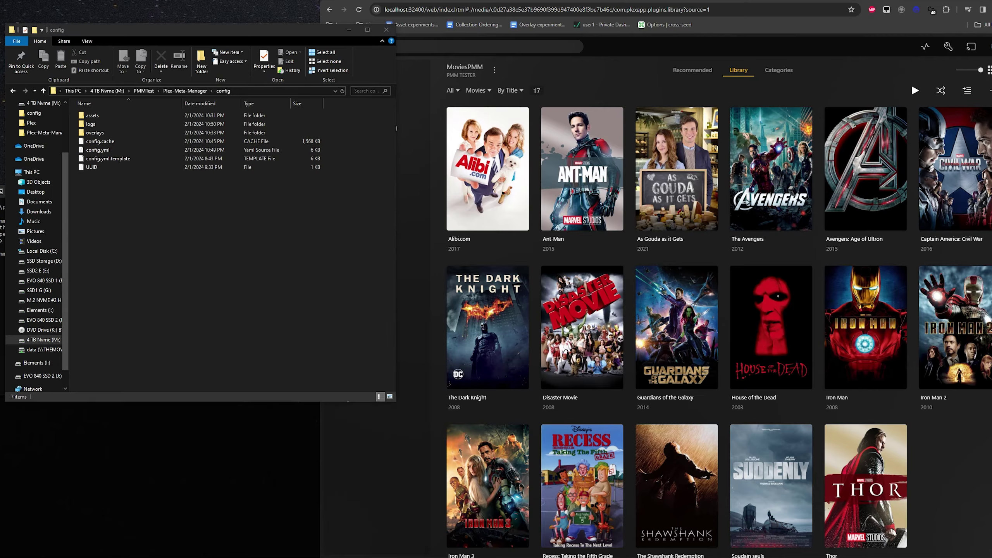
type("grab all")
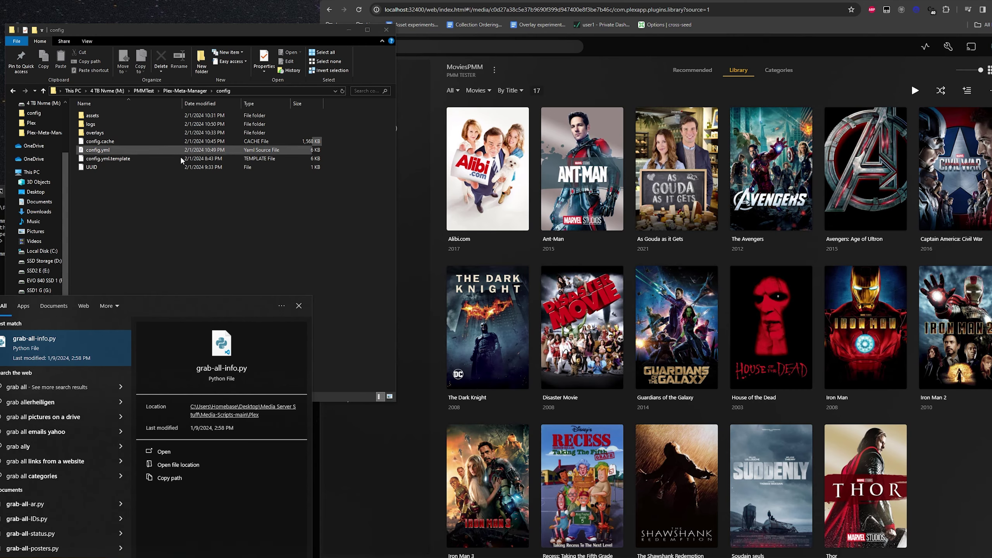
left_click(251, 414)
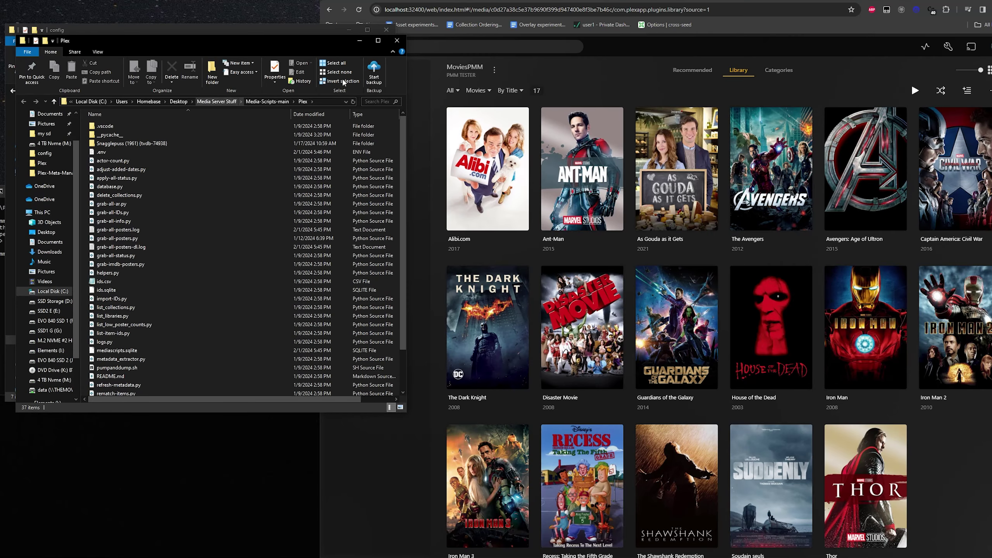
left_click(397, 41)
Step: Switch to the .env file in Visual Studio Code and arrange its window with the GAP test folder window
key("alt+Tab")
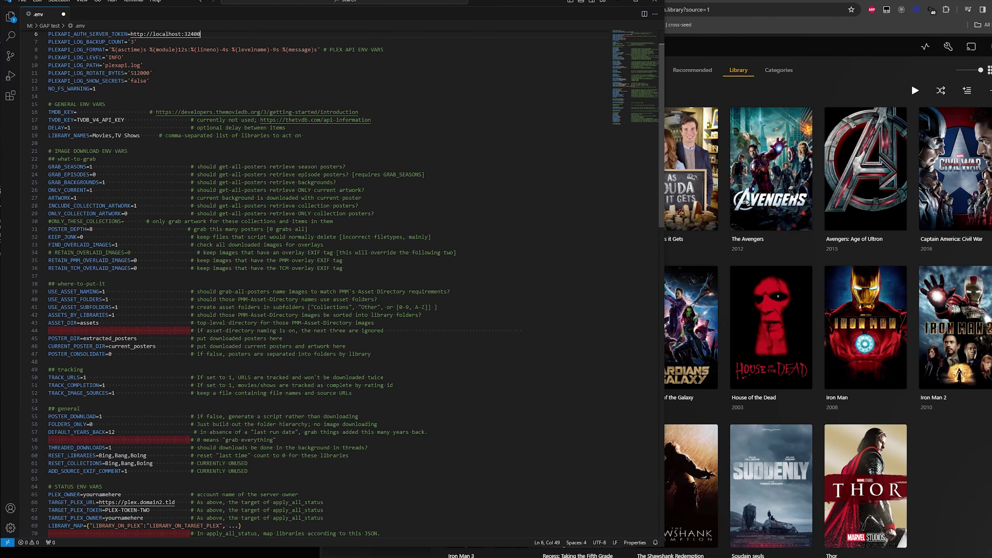
scroll(312, 234, "up", 2)
left_click_drag(469, 4, 759, 37)
left_click_drag(157, 142, 125, 60)
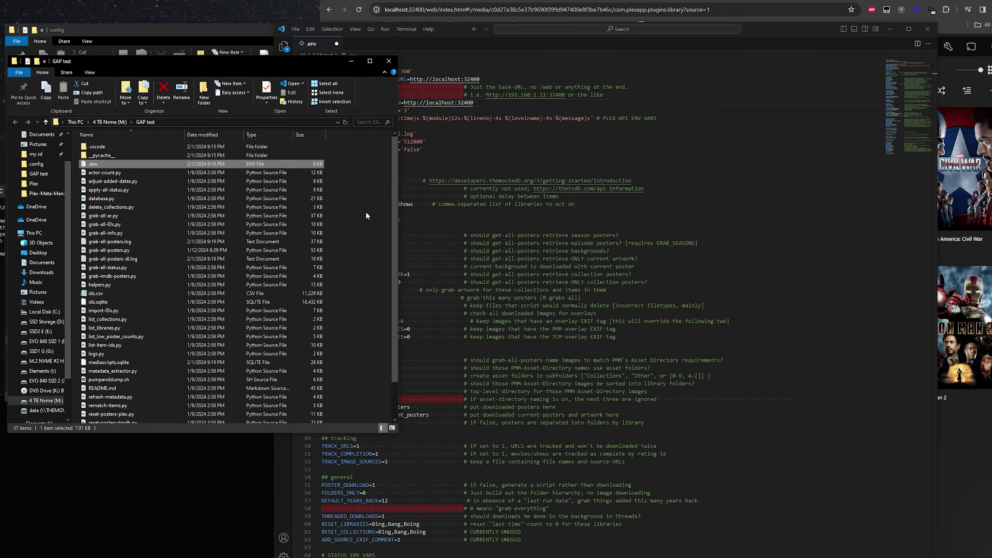
left_click_drag(792, 25, 801, 2)
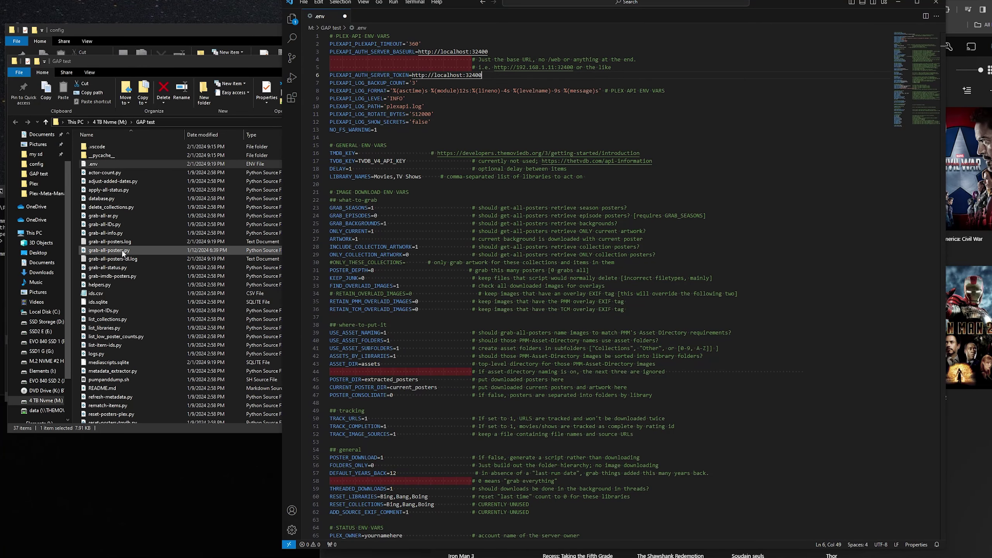
left_click_drag(250, 59, 217, 45)
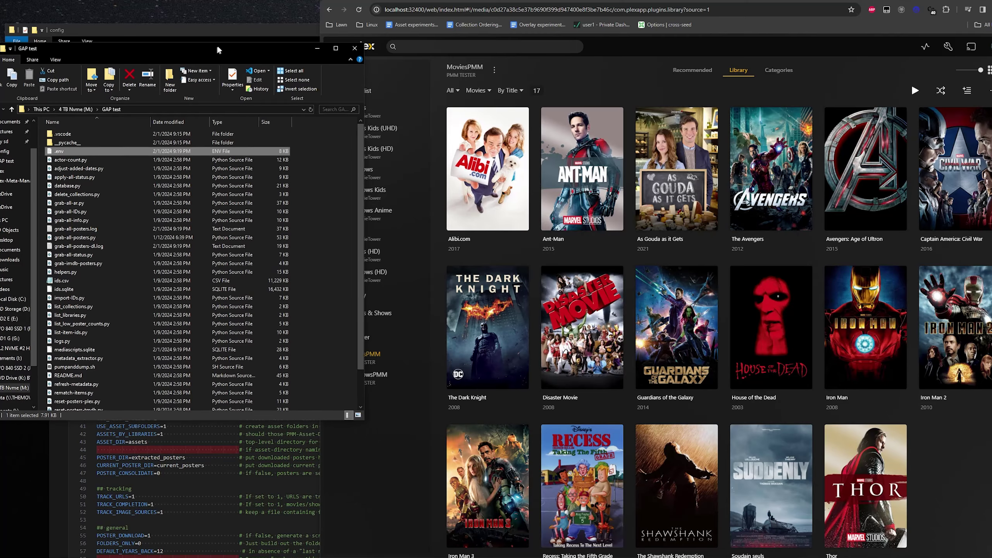
Step: Switch to the Plex MoviesPMM library, change The Dark Knight's poster to the Joker face image, and save
left_click(644, 79)
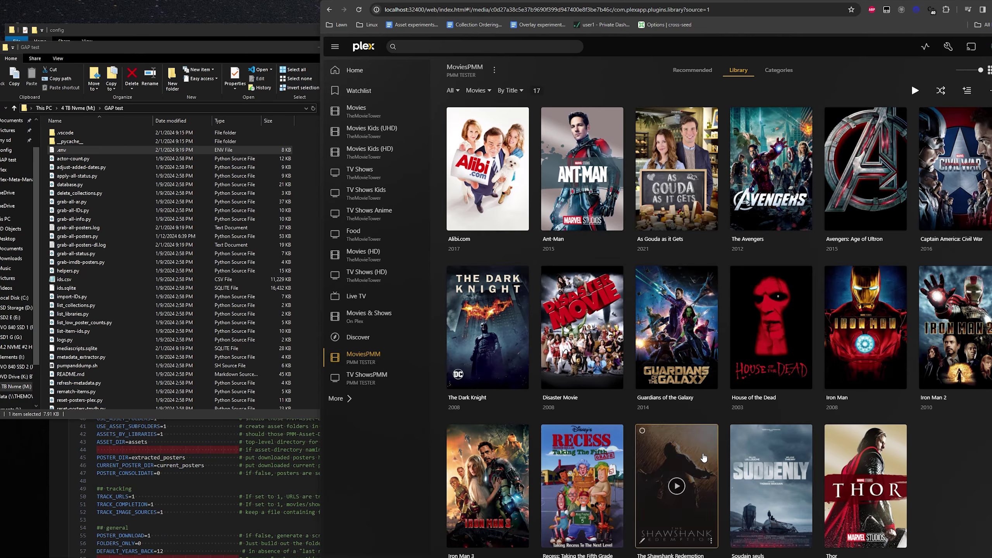
scroll(856, 468, "down", 1)
scroll(937, 420, "up", 1)
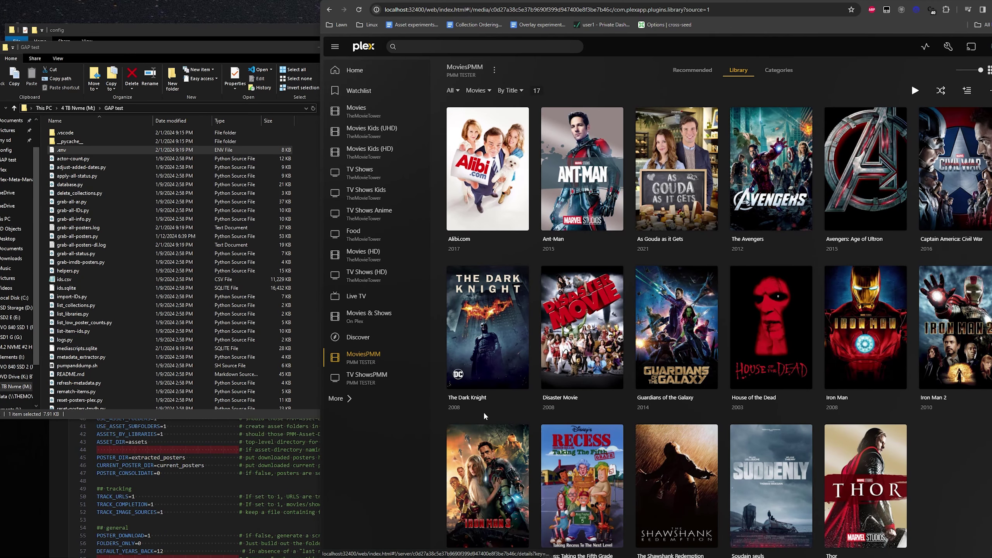
left_click(454, 385)
left_click(558, 152)
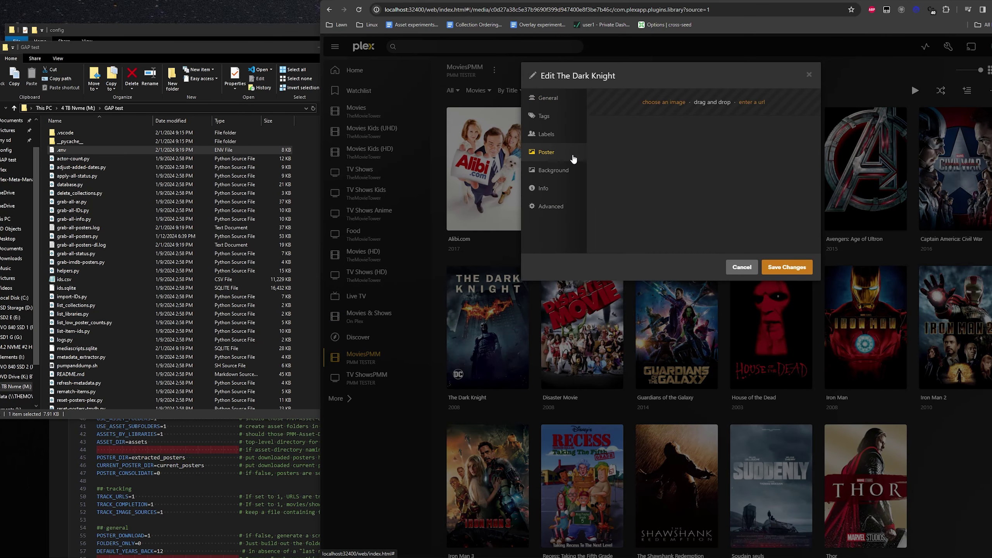
scroll(764, 223, "down", 3)
scroll(765, 222, "up", 3)
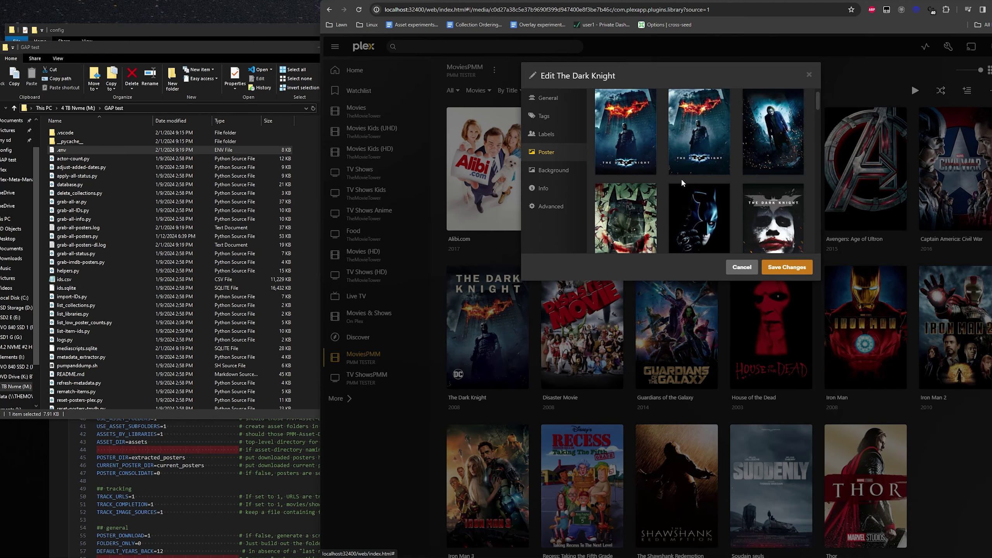
scroll(766, 171, "down", 4)
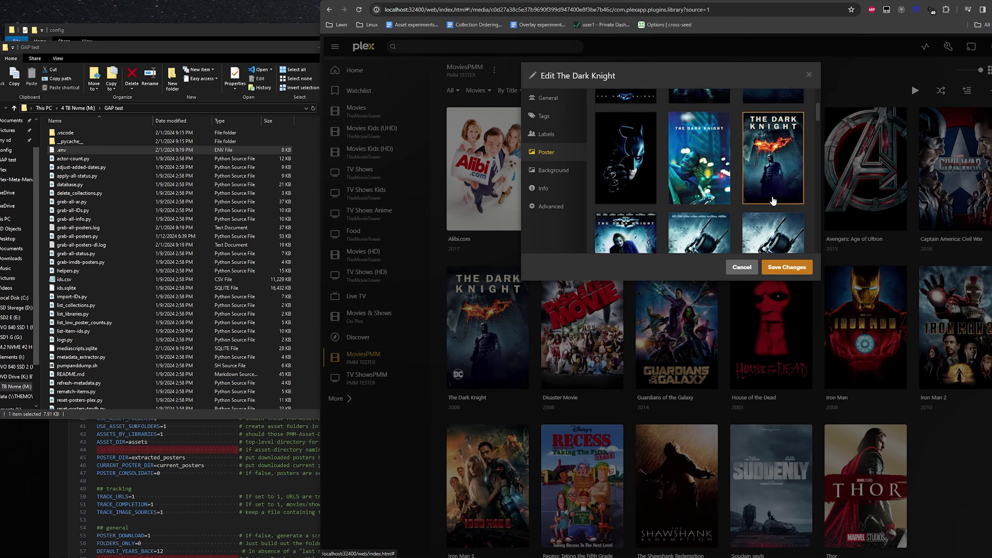
left_click(774, 150)
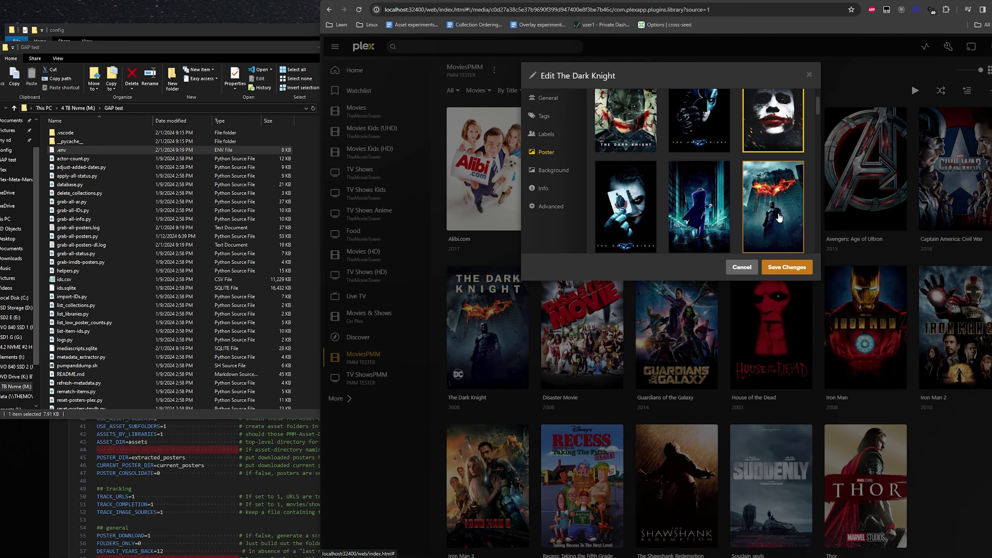
left_click(785, 267)
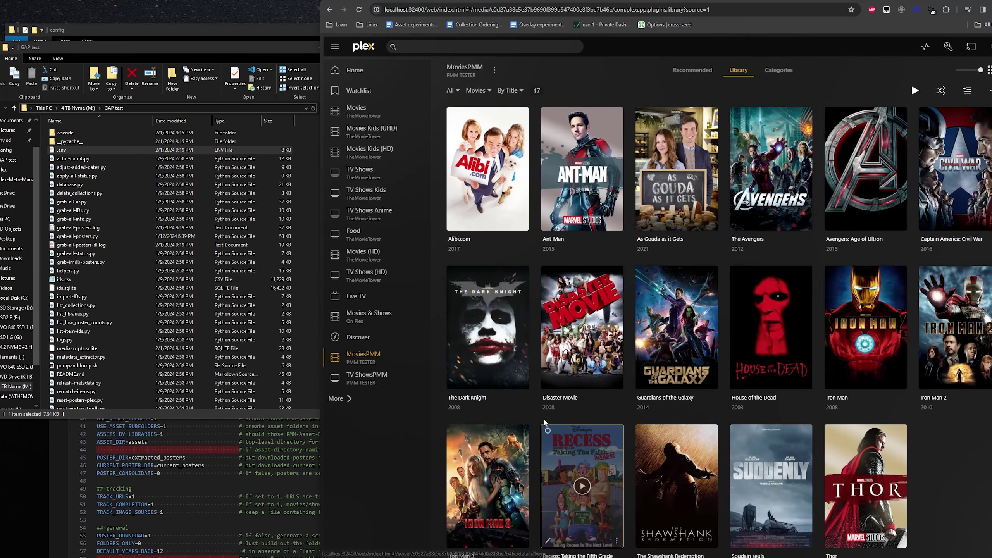
Step: Open The Dark Knight's poster choices for viewing and close the editor without saving
left_click(453, 382)
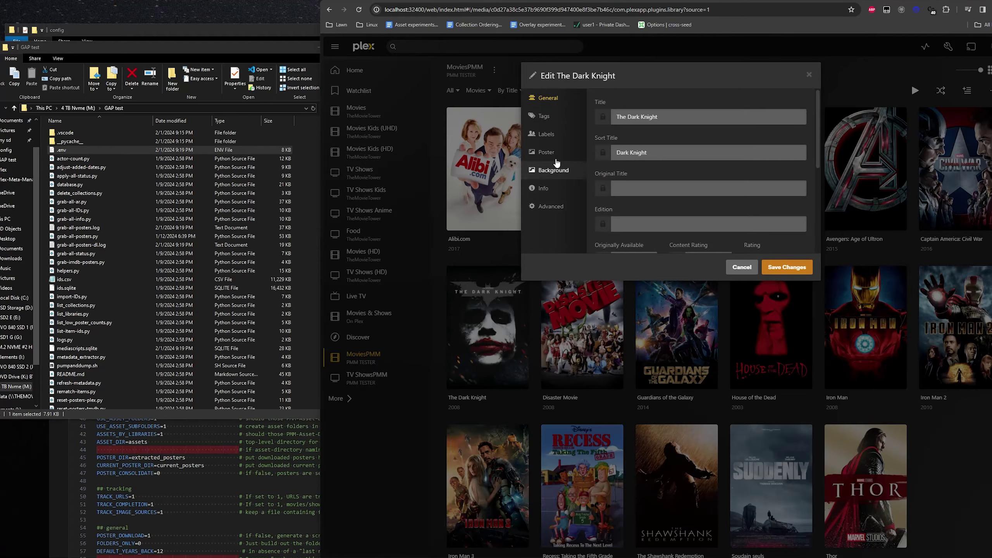
left_click(546, 151)
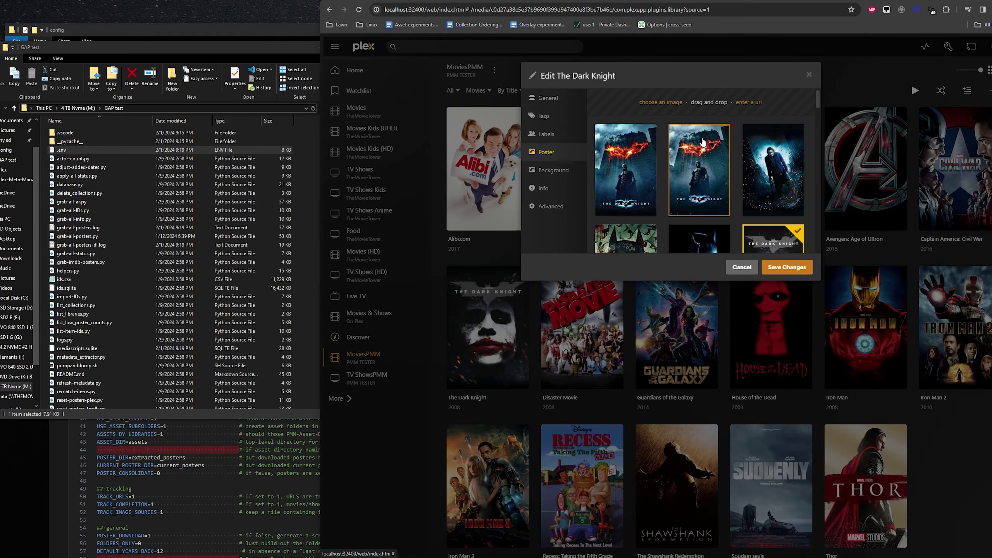
left_click(739, 268)
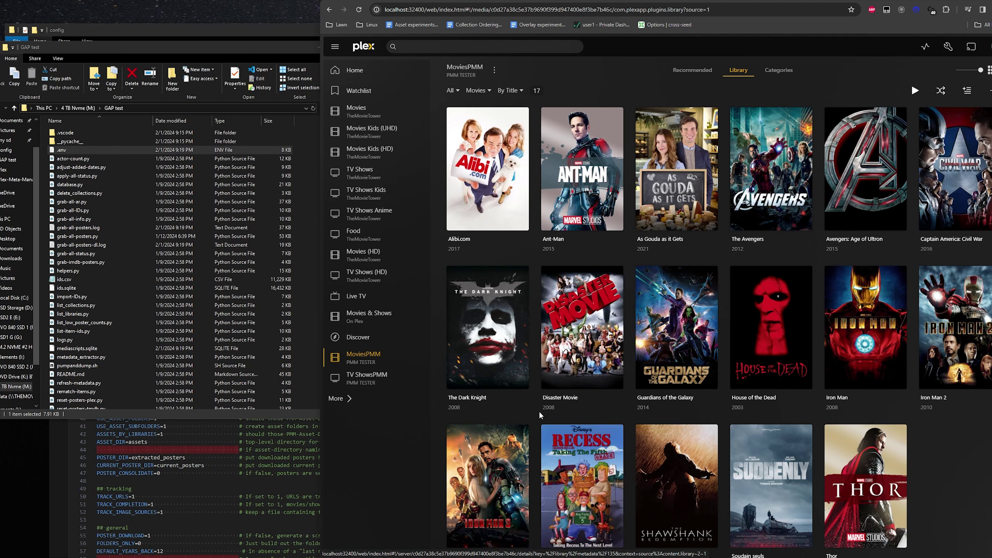
Step: Look at the available posters for Disaster Movie and close its editor
left_click(547, 381)
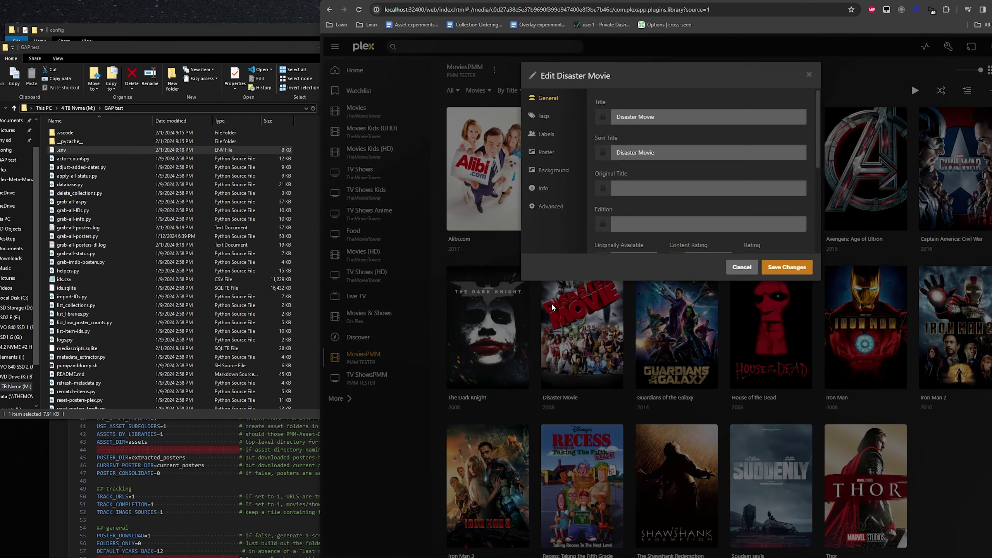
left_click(548, 154)
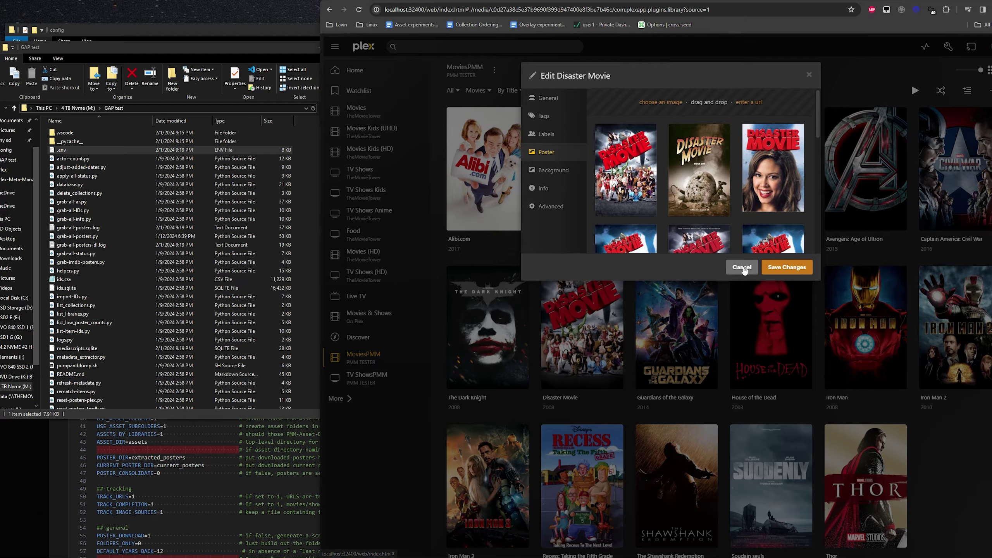
left_click(796, 267)
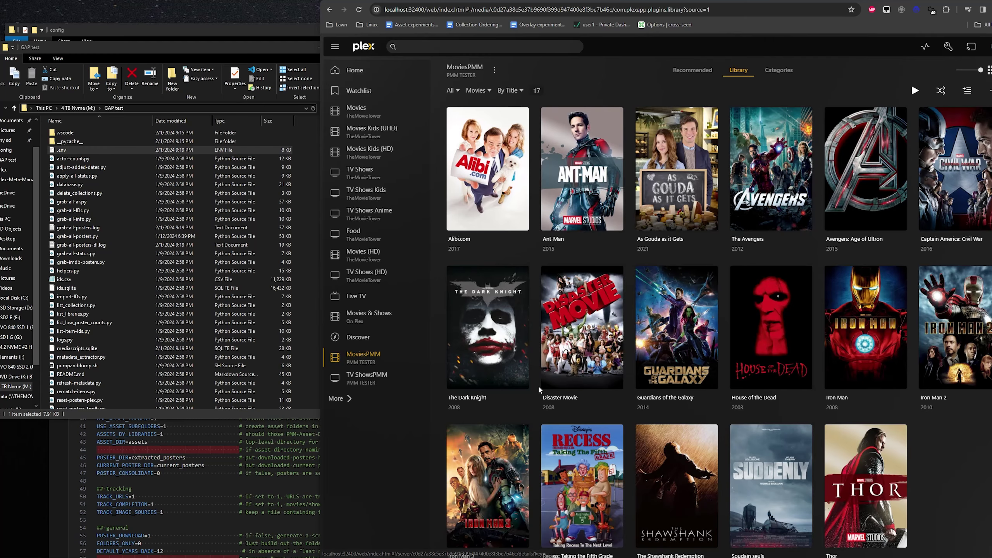
Step: Try adding an Overlay label to Disaster Movie, then remove it and cancel the edit
left_click(548, 383)
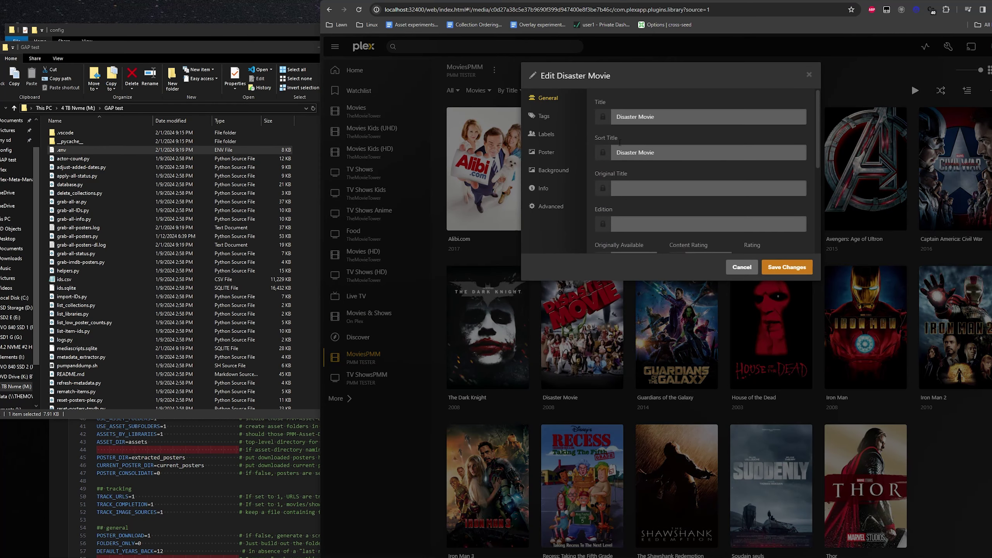
left_click(546, 134)
type("Overlays")
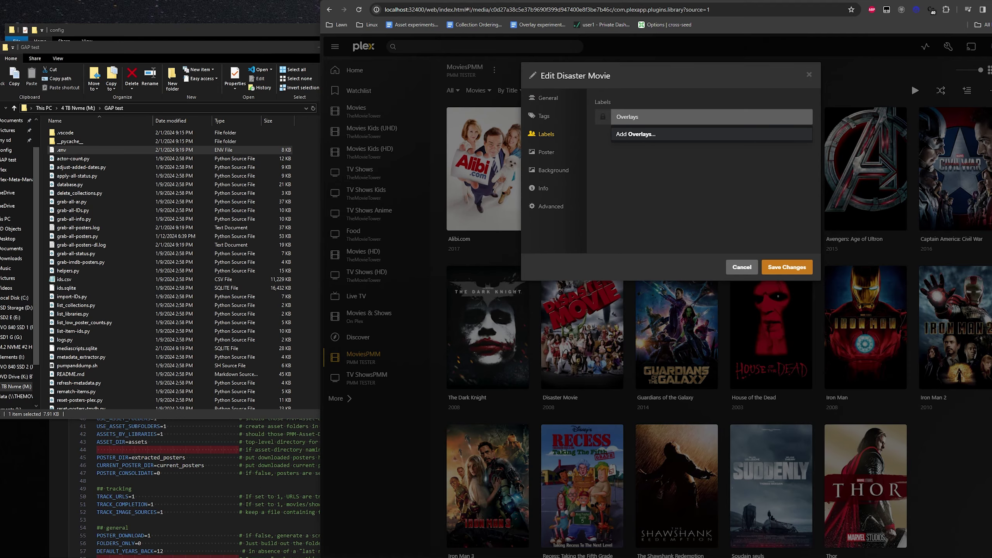
key("BackSpace")
left_click(663, 136)
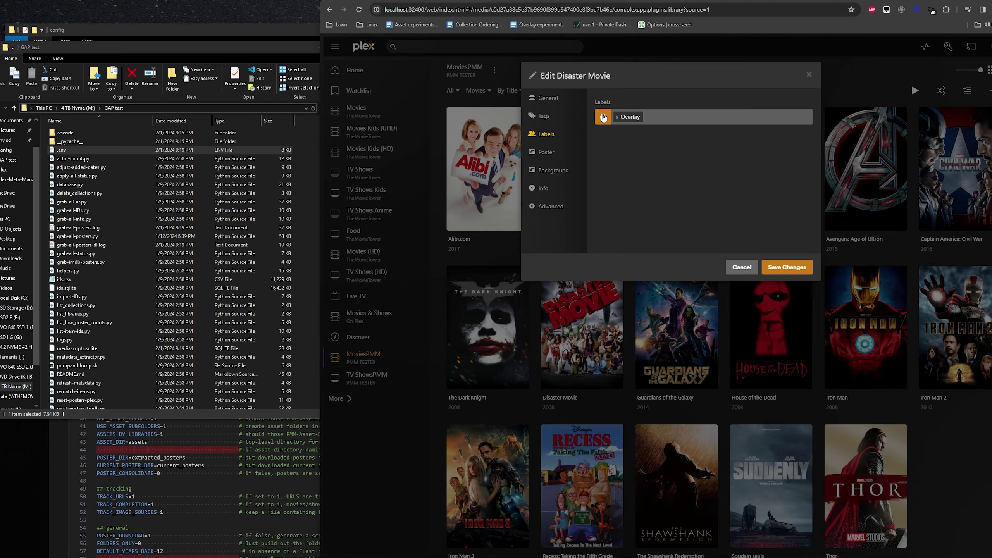
left_click(617, 117)
left_click(603, 117)
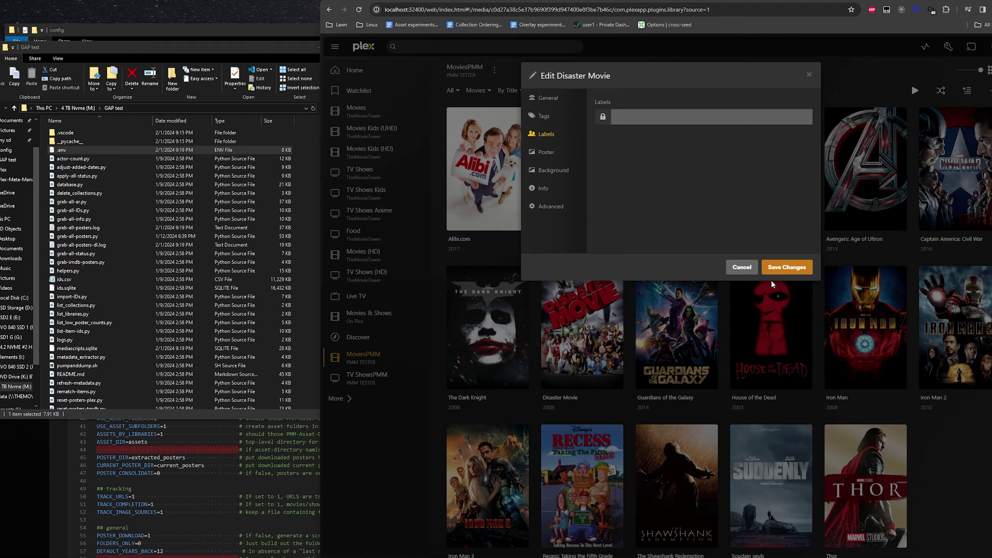
left_click(742, 267)
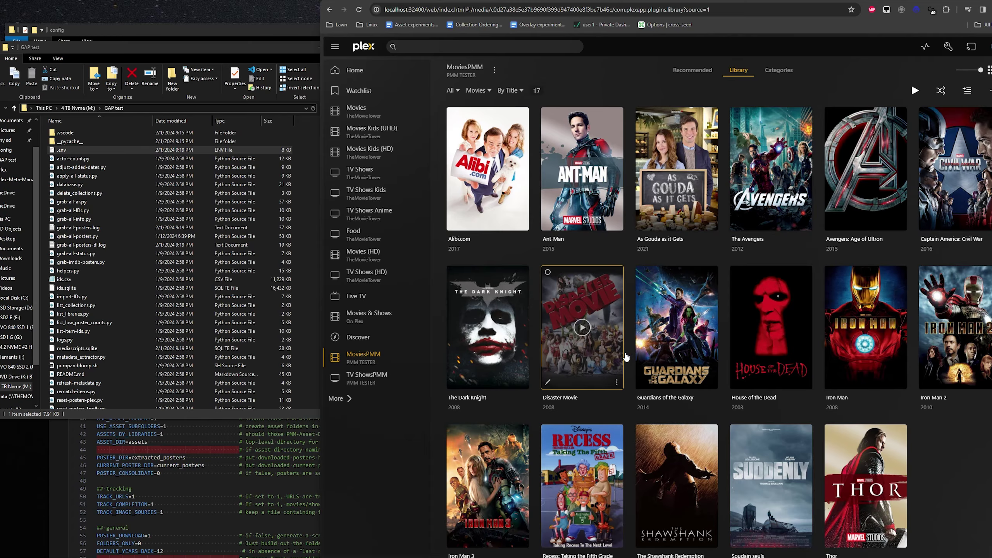
Step: Change The Avengers' poster to another image from its available posters and save
mouse_move(420, 557)
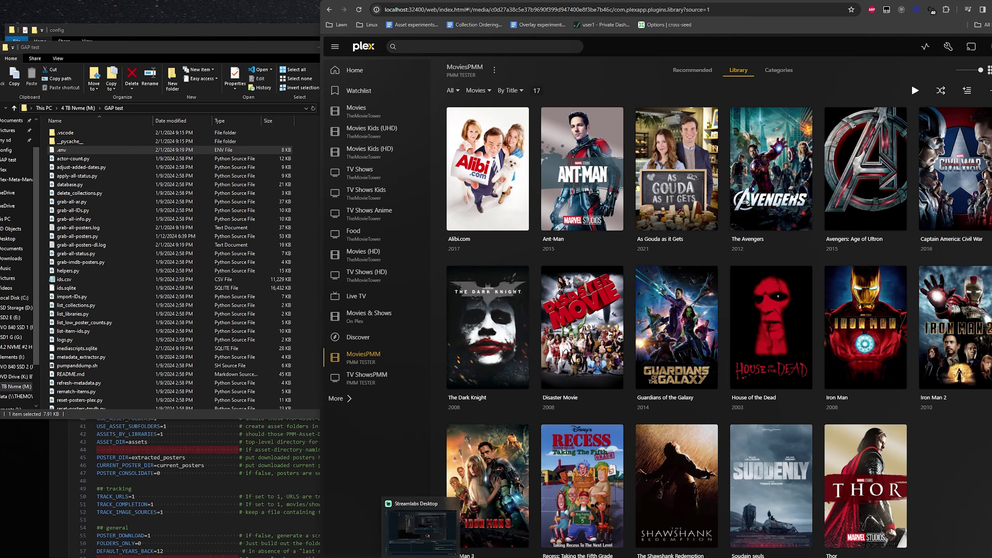
left_click(739, 226)
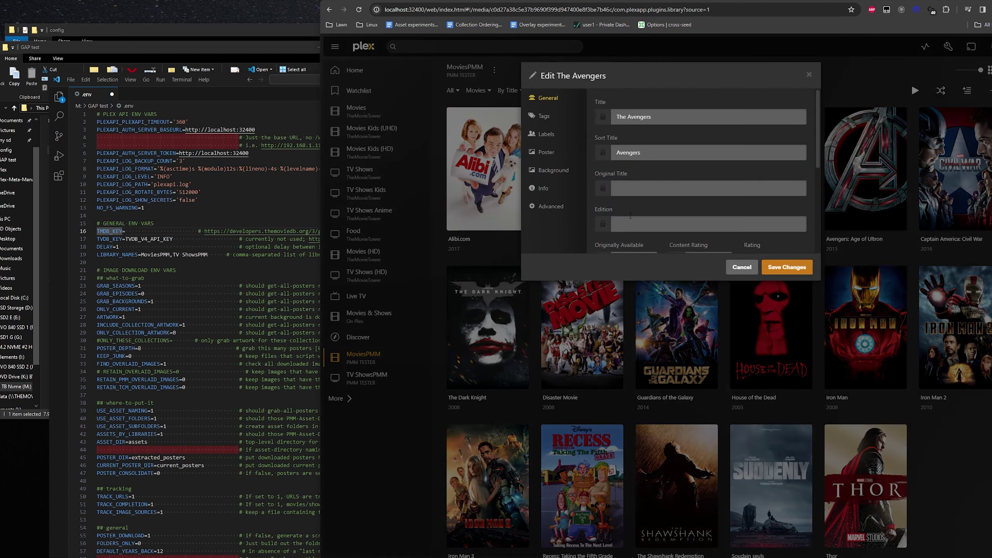
left_click(562, 149)
scroll(736, 232, "down", 3)
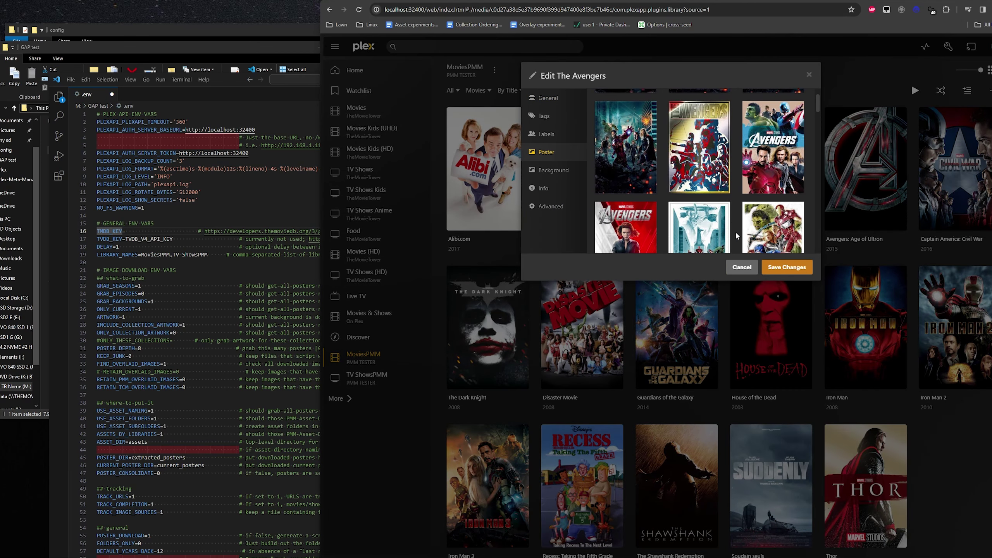
left_click(646, 196)
left_click(788, 267)
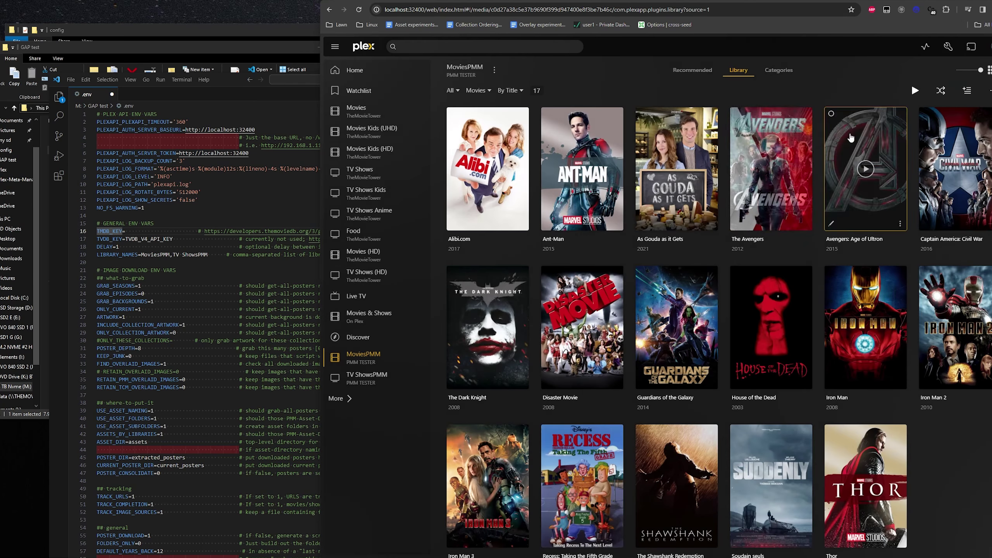
Step: Reopen The Avengers' poster choices and return the movie to its group poster
left_click(739, 226)
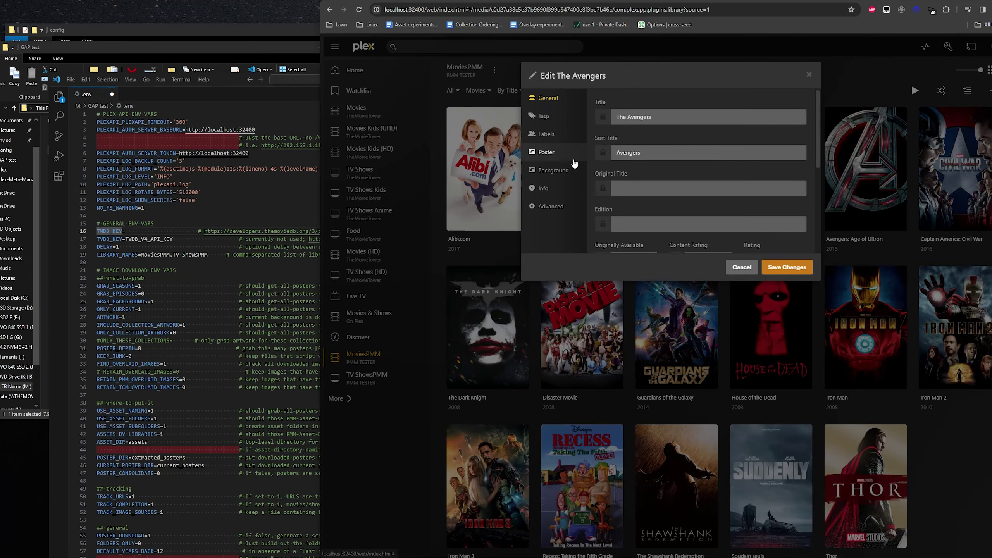
left_click(546, 152)
key("Escape")
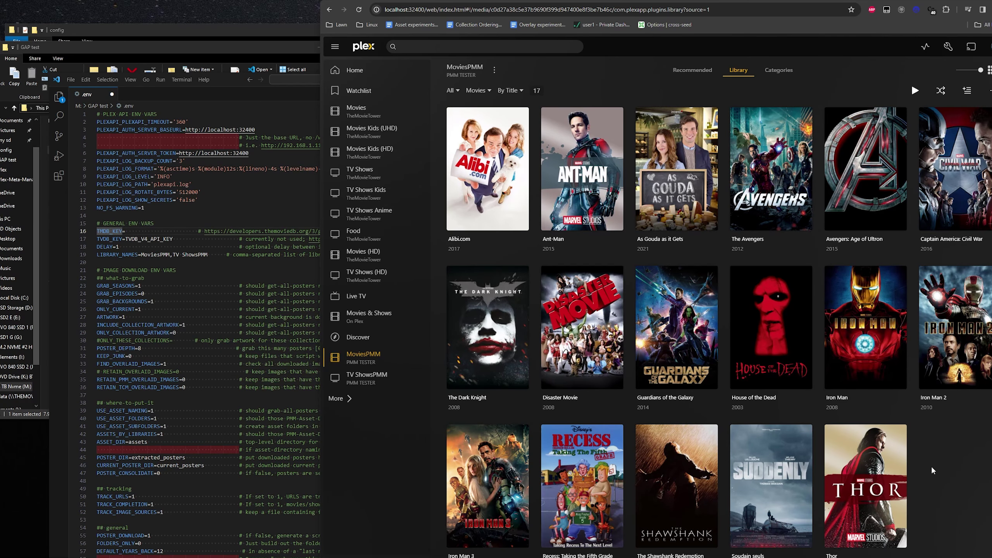
Step: Switch to the .env file in Visual Studio Code, in front of the GAP test folder and Plex windows
left_click(32, 418)
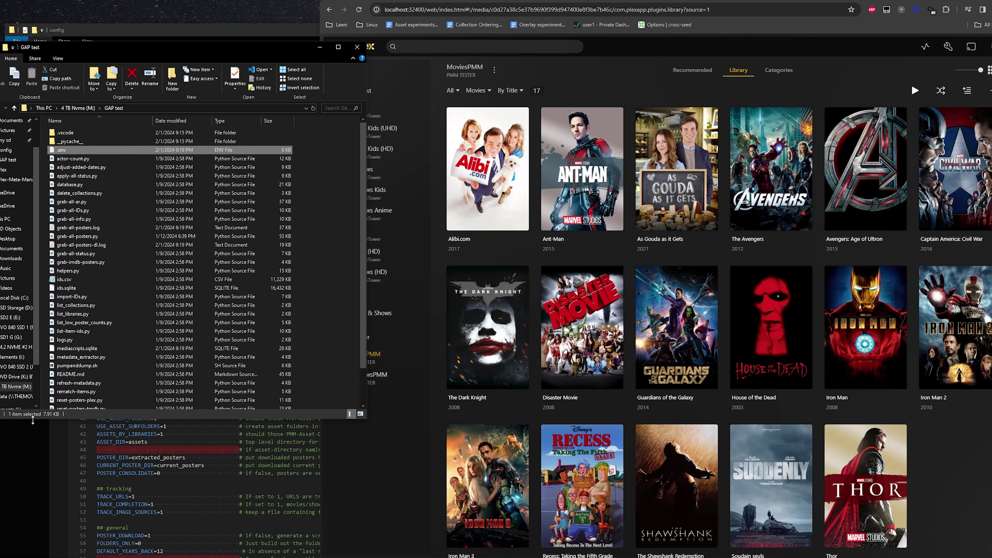
left_click(156, 480)
mouse_move(341, 557)
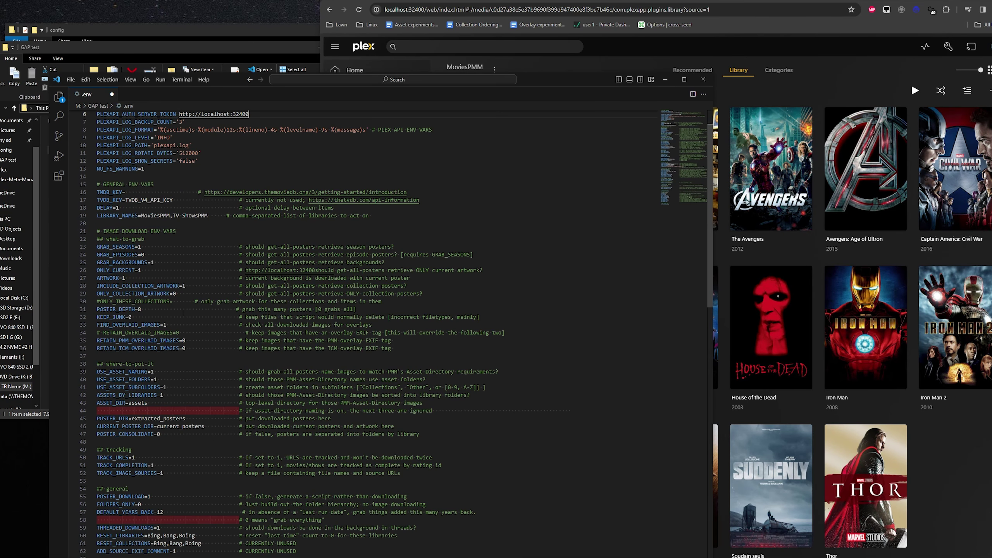
Step: Look through the .env file's variable sections, from the general and image-download settings to the reset and collection settings
scroll(183, 313, "down", 3)
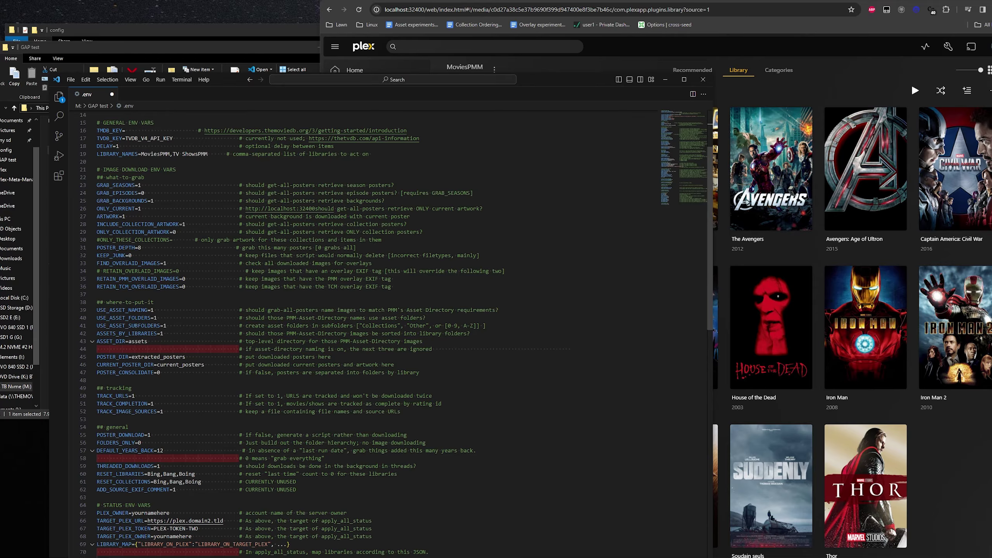
scroll(396, 335, "down", 6)
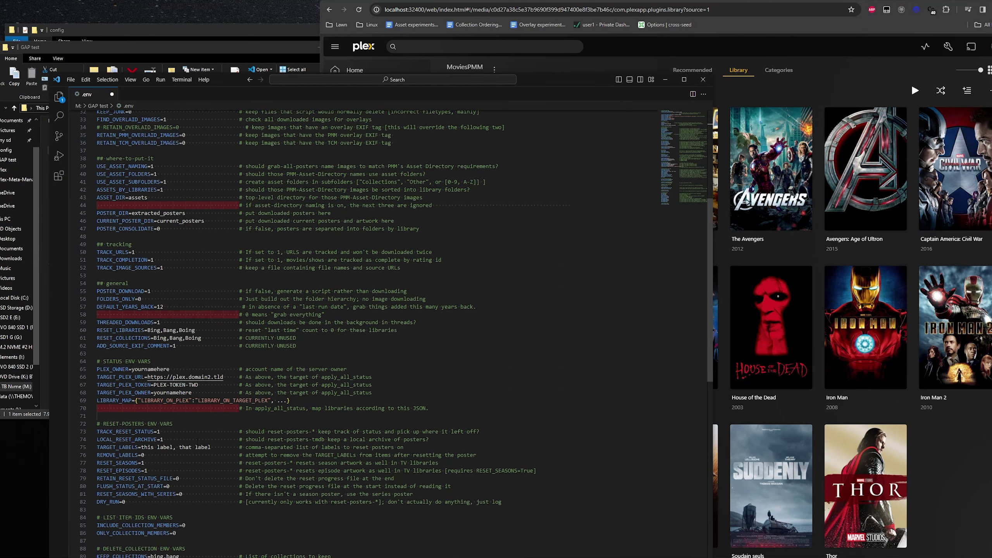
scroll(248, 354, "up", 3)
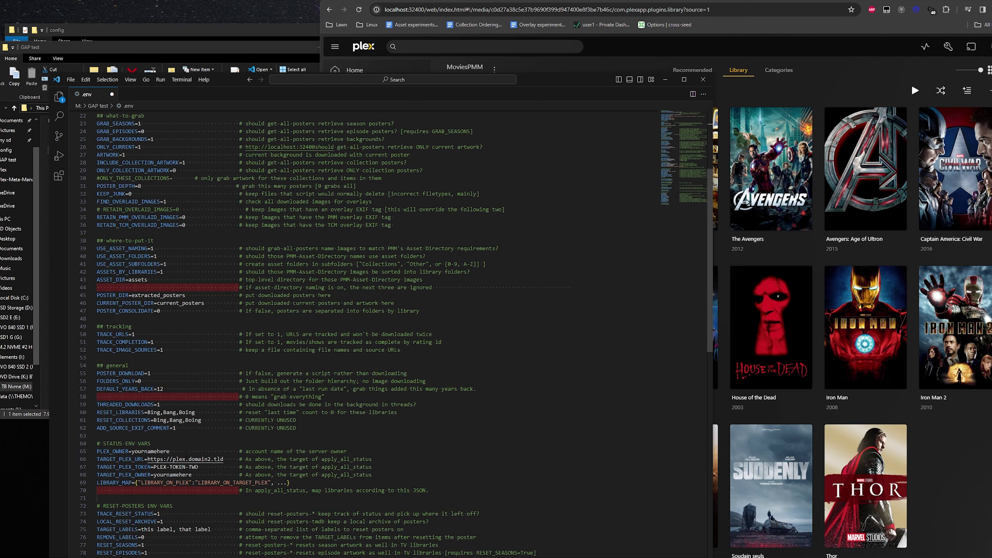
scroll(328, 435, "down", 13)
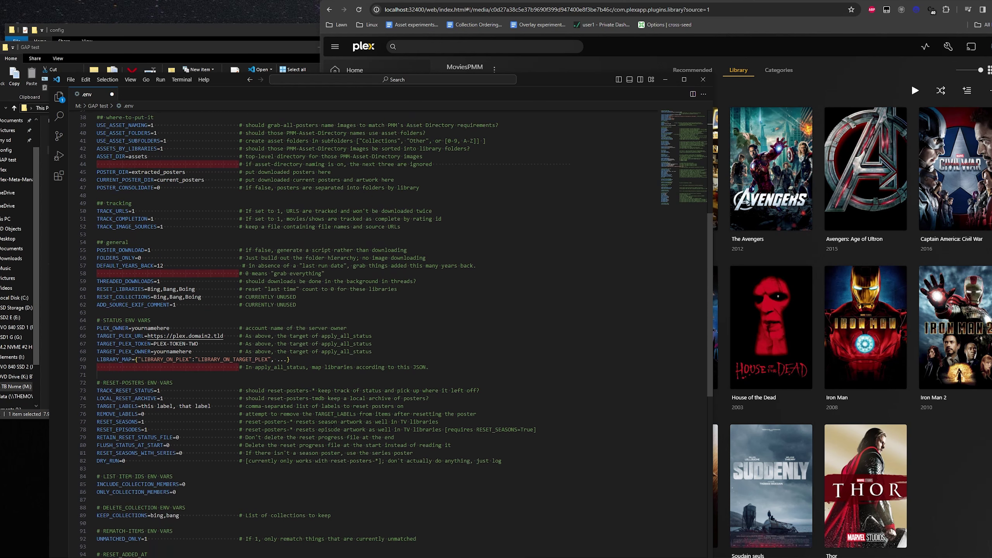
scroll(328, 425, "up", 11)
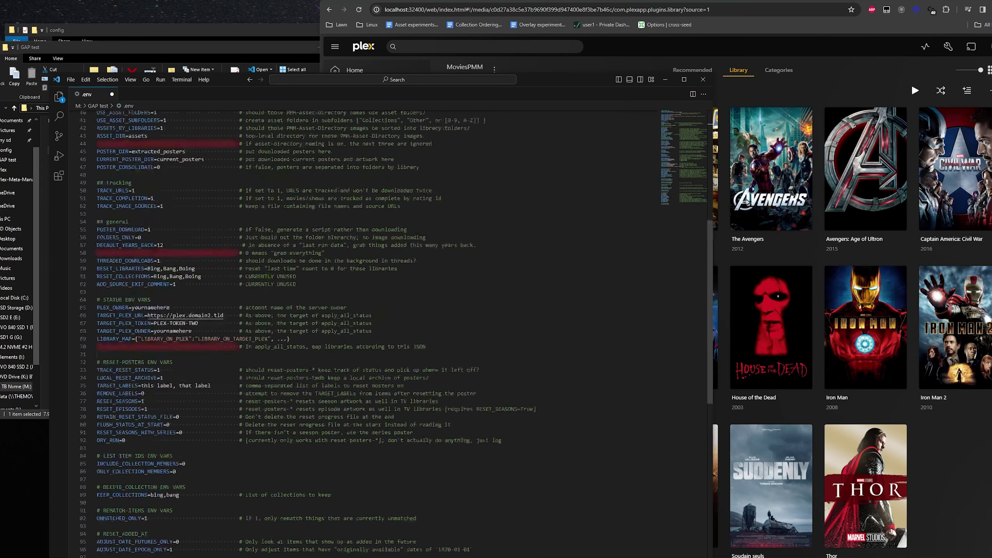
scroll(161, 220, "up", 5)
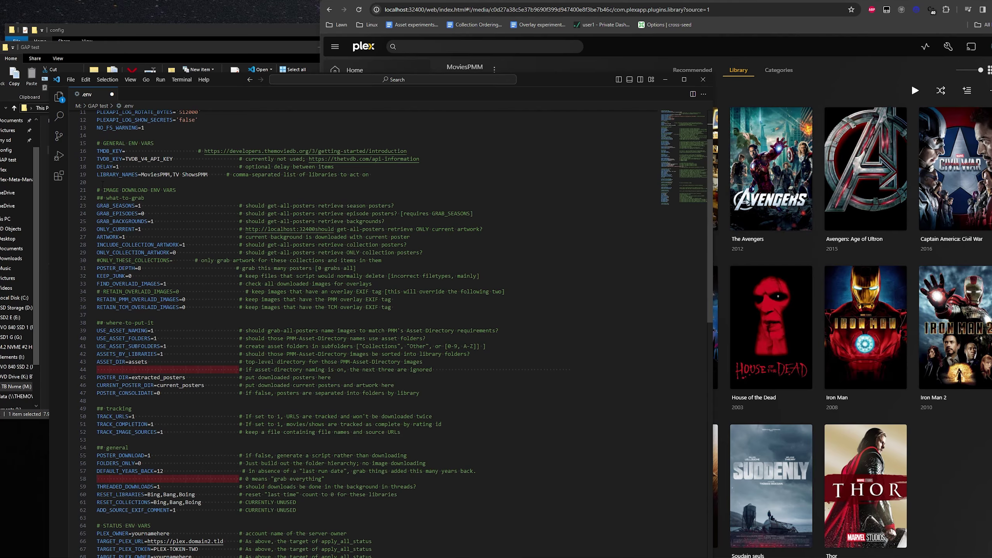
scroll(103, 183, "up", 3)
scroll(97, 196, "down", 4)
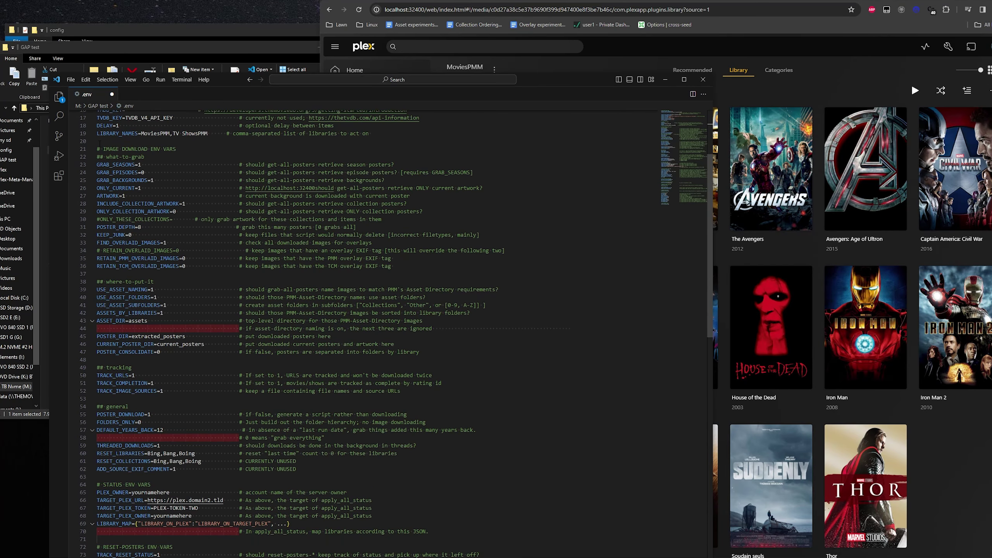
scroll(94, 146, "up", 5)
Step: Highlight the LIBRARY_NAMES value and the TMDB_KEY entry in the general variables
left_click_drag(148, 254, 207, 254)
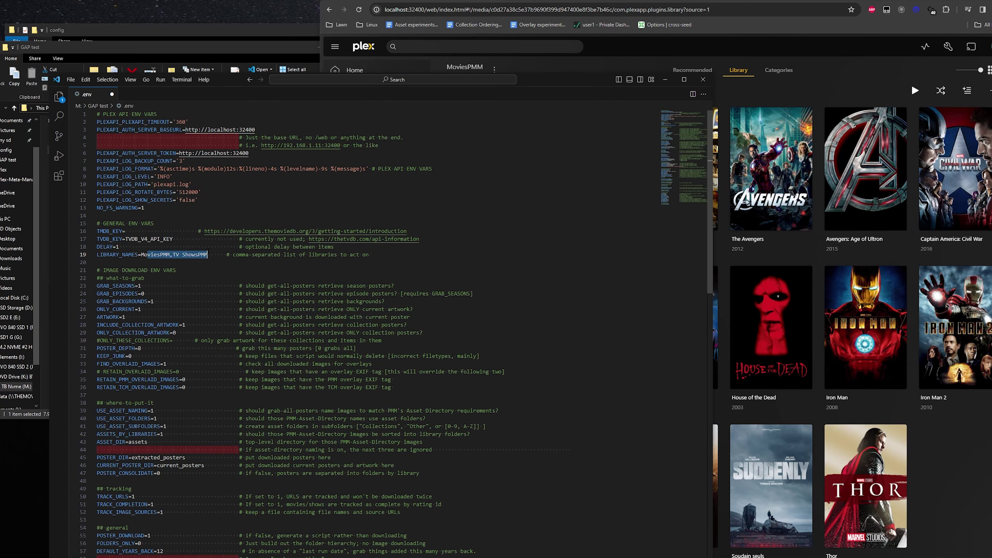
left_click_drag(128, 231, 97, 230)
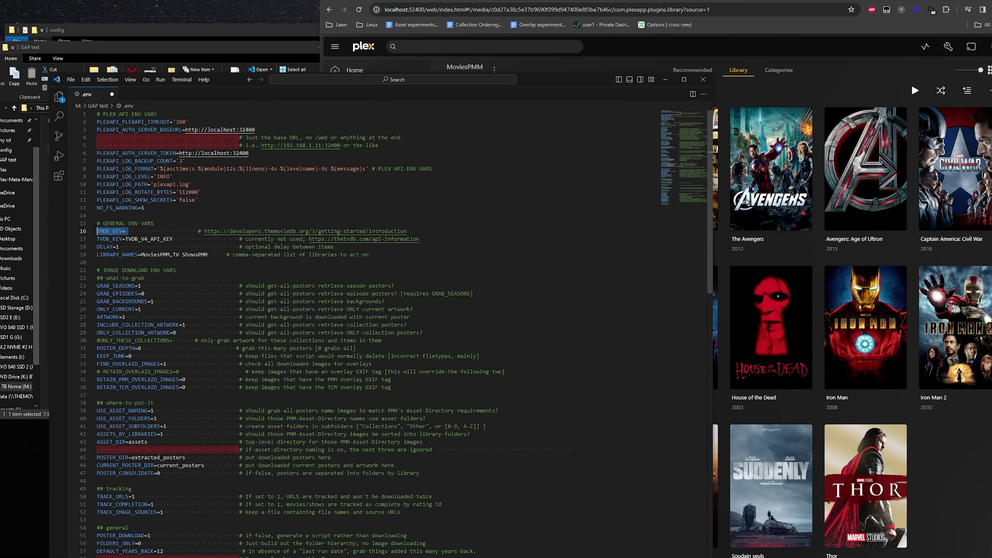
left_click(129, 238)
double_click(117, 231)
Step: Highlight the whole IMAGE DOWNLOAD ENV VARS block, down to the ADD_SOURCE_EXIF_COMMENT line
scroll(135, 445, "down", 1)
scroll(135, 446, "up", 1)
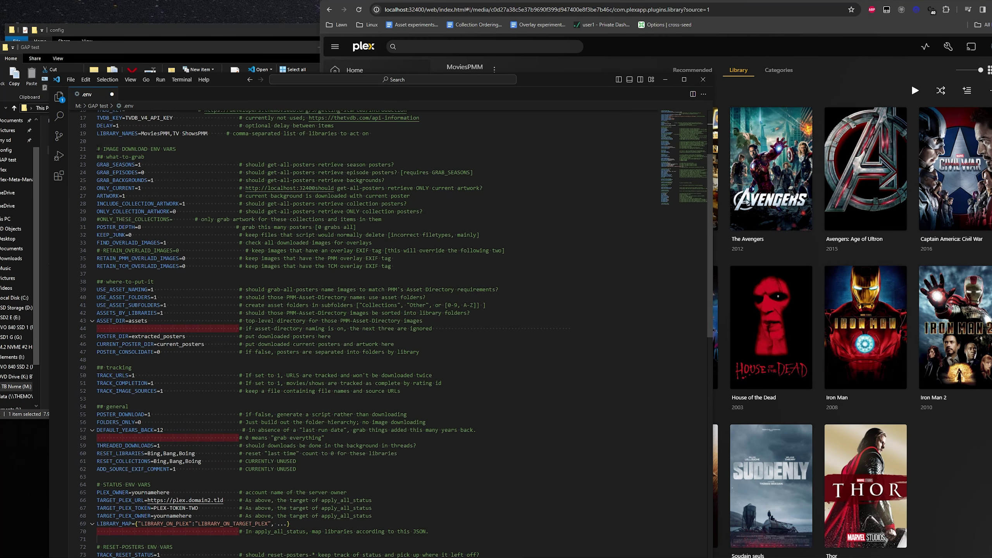
left_click_drag(89, 149, 331, 337)
left_click_drag(458, 456, 466, 470)
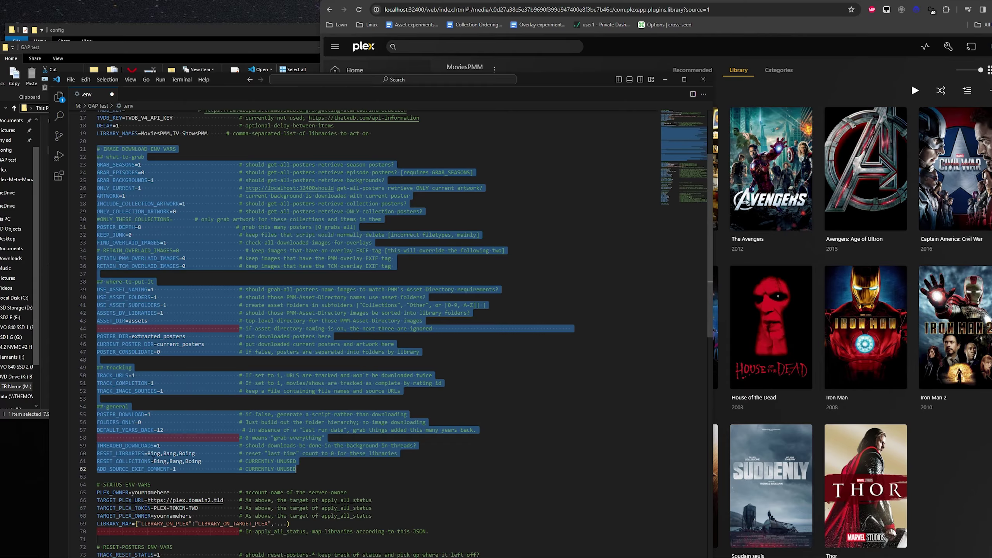
Step: Point out the GRAB_SEASONS, GRAB_EPISODES, GRAB_BACKGROUNDS and ONLY_CURRENT settings in the what-to-grab section
left_click(119, 188)
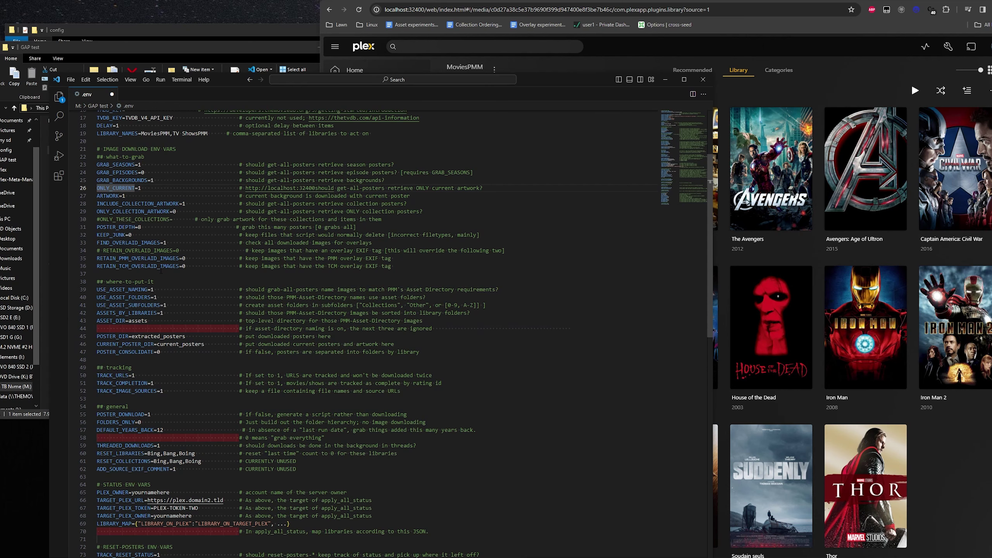
scroll(163, 283, "up", 2)
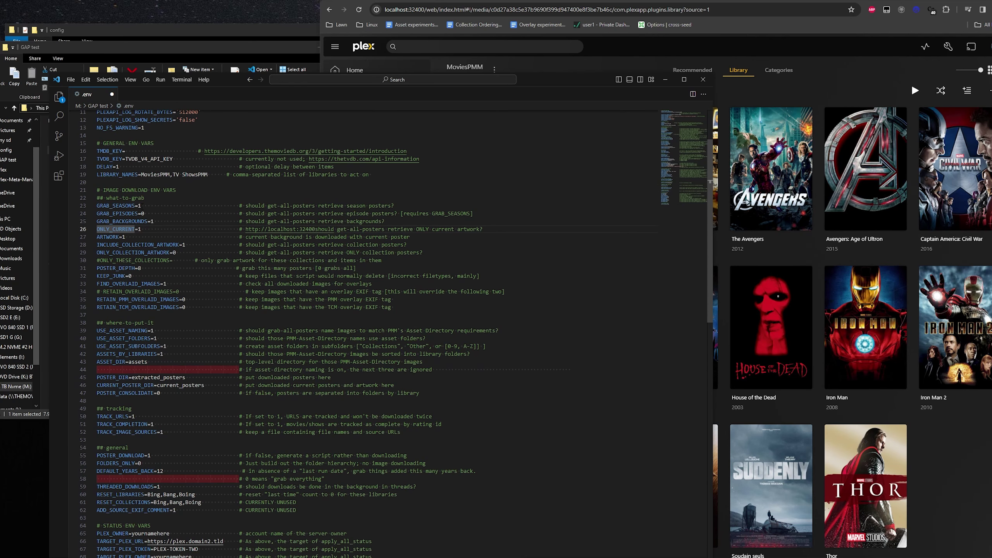
left_click(141, 205)
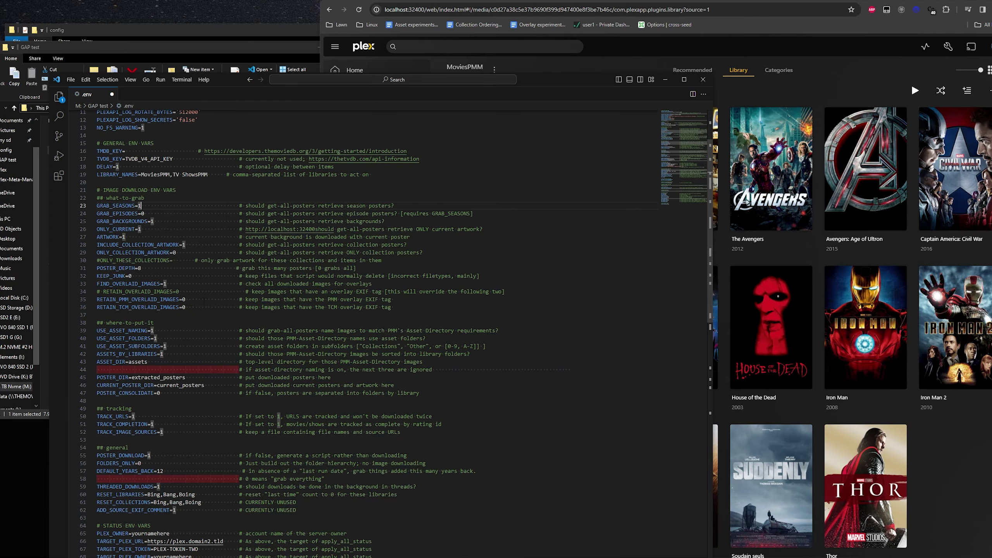
left_click(219, 213)
left_click_drag(290, 206, 393, 198)
left_click(172, 221)
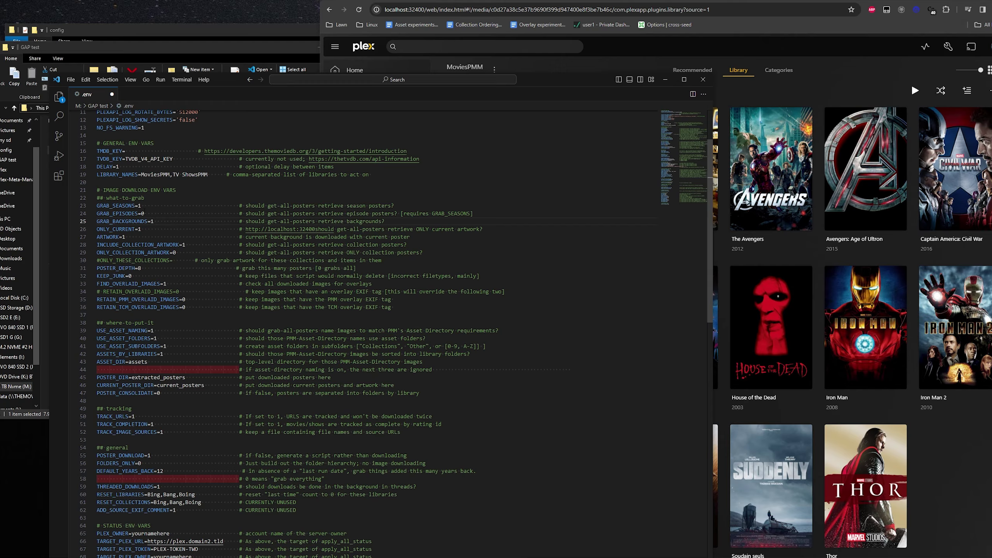
left_click_drag(144, 213, 96, 214)
left_click(198, 214)
double_click(126, 221)
double_click(139, 229)
Step: Highlight the POSTER_DEPTH line and its comment in the what-to-grab section
double_click(150, 323)
left_click_drag(97, 268, 360, 268)
left_click(362, 268)
Step: Switch to the Media-Scripts Plex README on GitHub in the browser and examine the ONLY_COLLECTION_ARTWORK explanation
key("alt+Tab")
left_click_drag(641, 297, 541, 310)
left_click(789, 297)
left_click(603, 311)
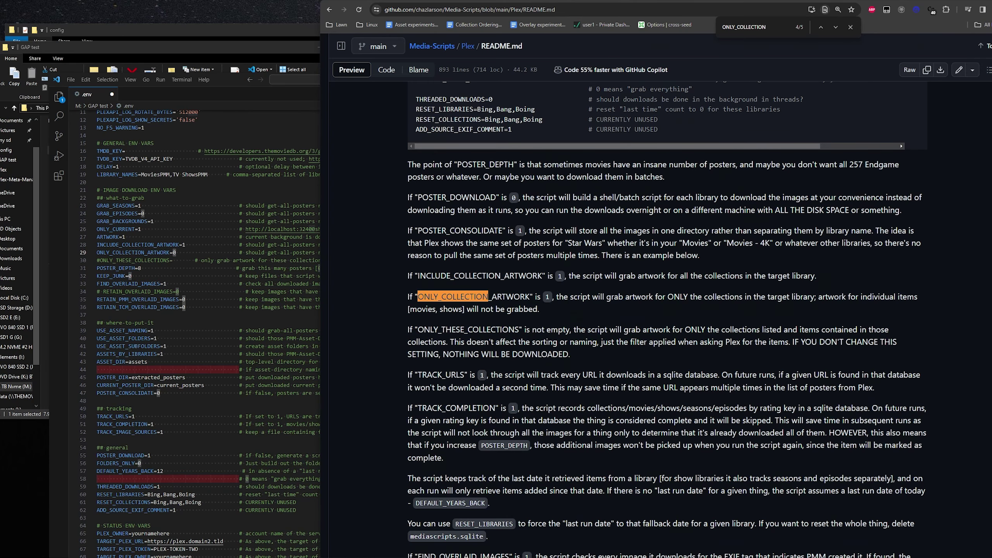
Step: Return to the .env file in VS Code and point out ONLY_CURRENT and GRAB_SEASONS in the what-to-grab section
left_click(585, 0)
left_click(199, 221)
left_click(116, 229)
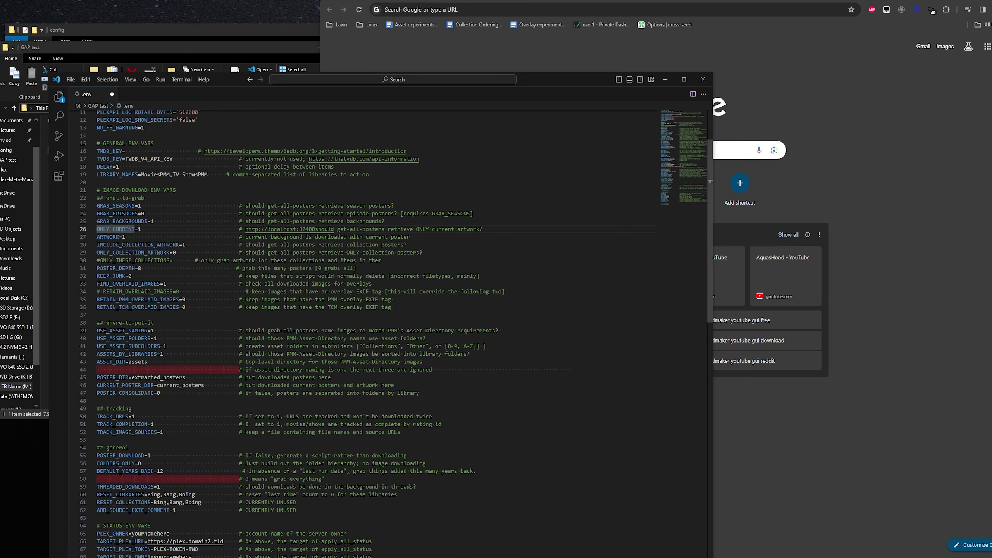
key("Home")
key("Up")
key("Up")
key("Up")
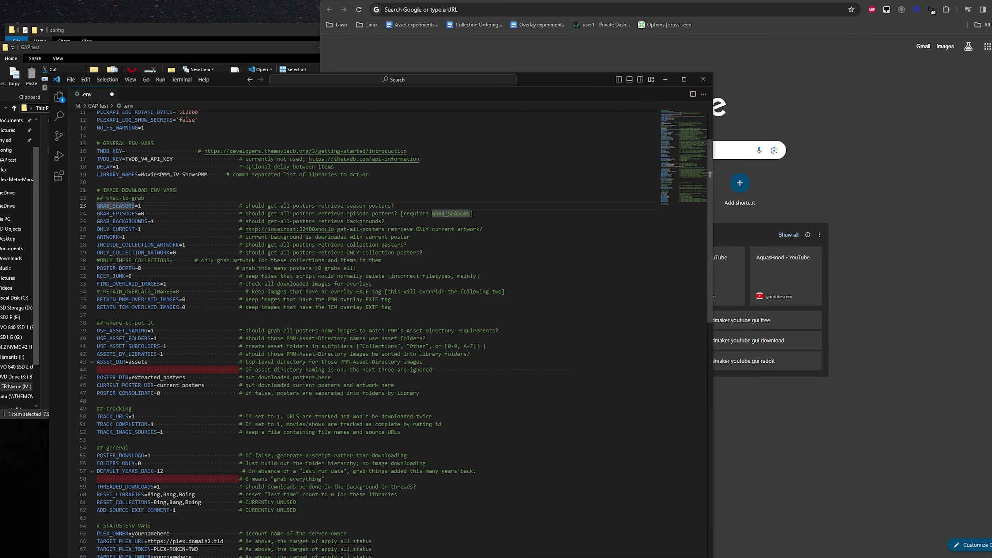
Step: Highlight the what-to-grab lines from GRAB_SEASONS through ARTWORK
key("Down")
key("Down")
key("Down")
key("shift+Up")
key("shift+Up")
key("shift+Up")
key("shift+Up")
key("shift+Up")
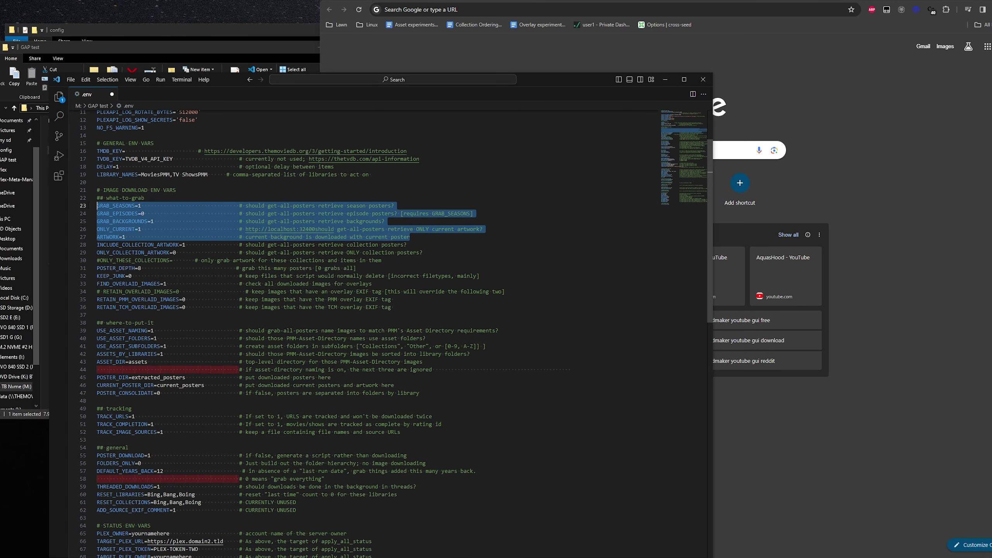
Step: Point out the commented ONLY_THESE_COLLECTIONS line and highlight the value of ONLY_CURRENT
left_click(173, 260)
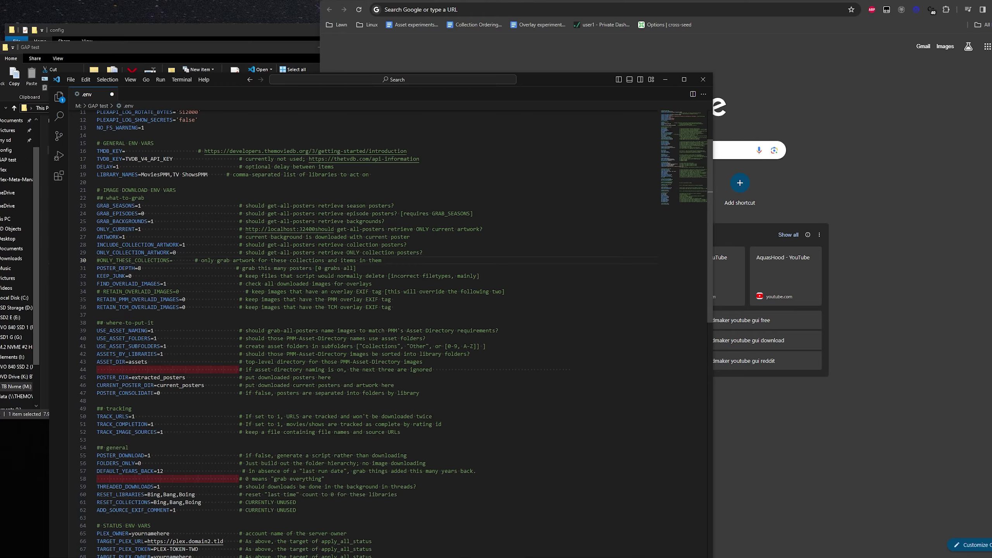
key("Down")
key("Up")
key("Up")
key("Up")
key("Up")
key("Up")
key("shift+Left")
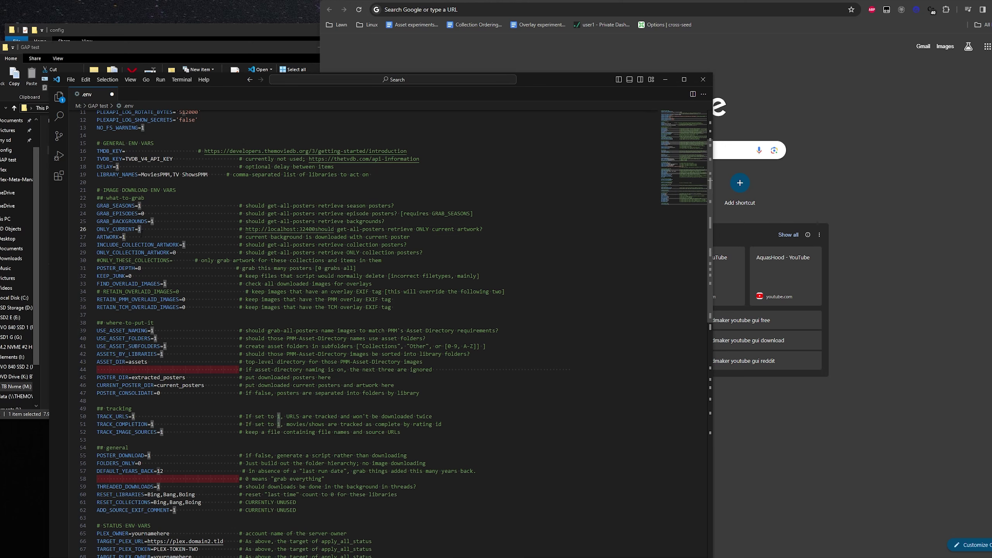
Step: Highlight FIND_OVERLAID_IMAGES and the RETAIN_PMM_OVERLAID_IMAGES and RETAIN_TCM_OVERLAID_IMAGES lines in the what-to-grab section
double_click(135, 284)
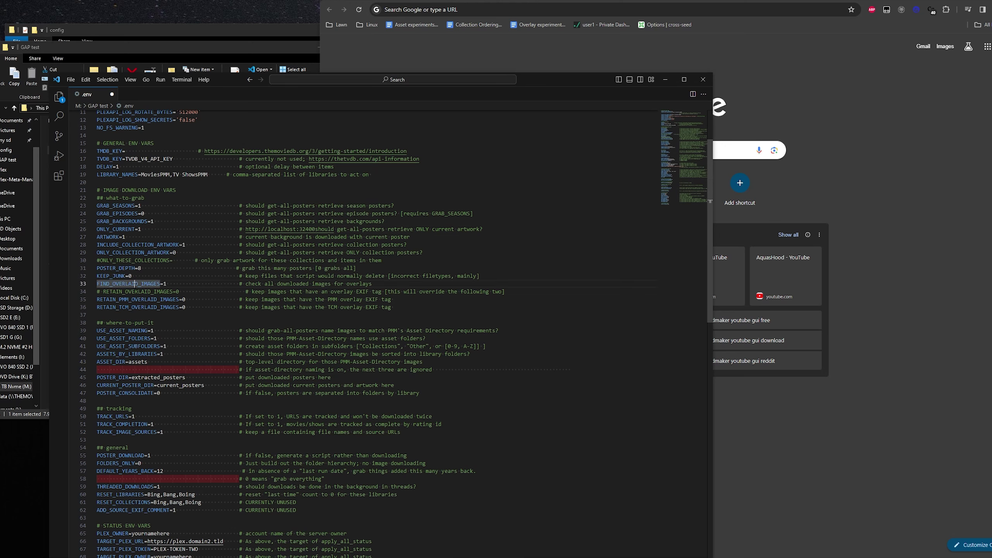
left_click(193, 308)
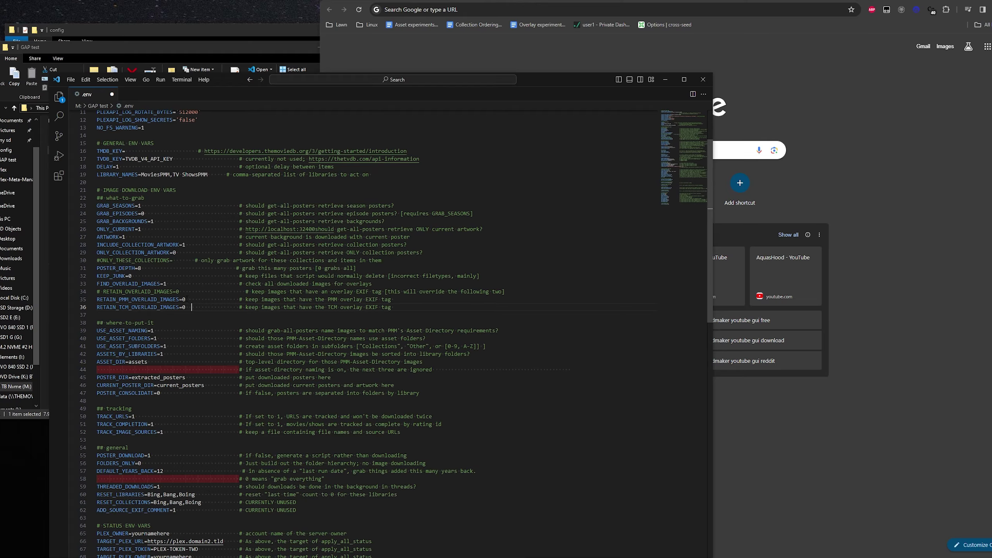
left_click(190, 313)
double_click(184, 308)
key("Right")
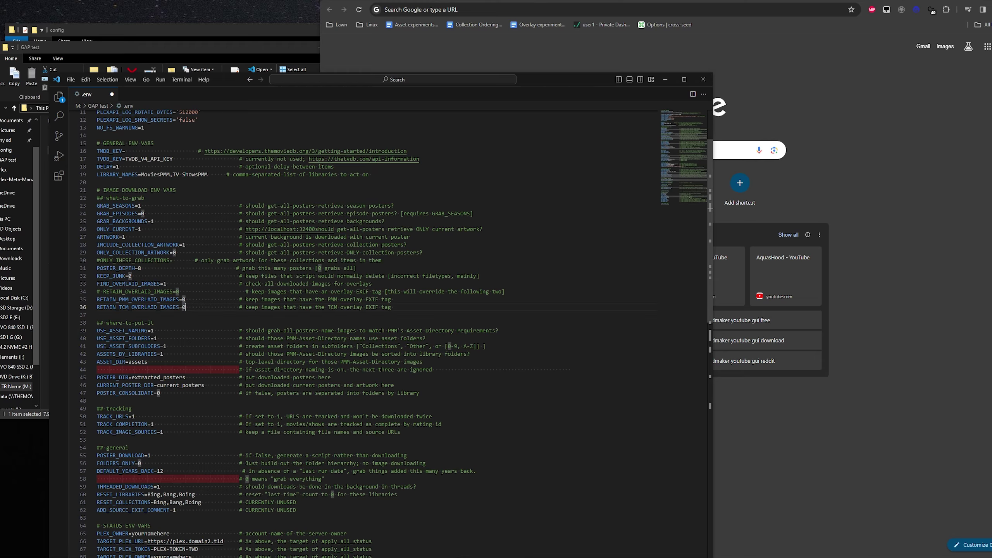
left_click_drag(415, 307, 96, 299)
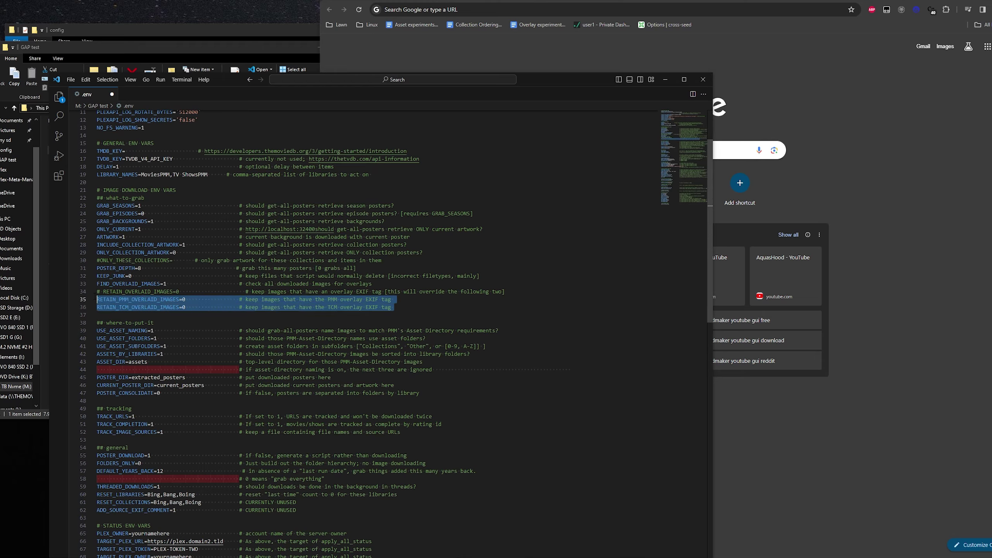
left_click(153, 320)
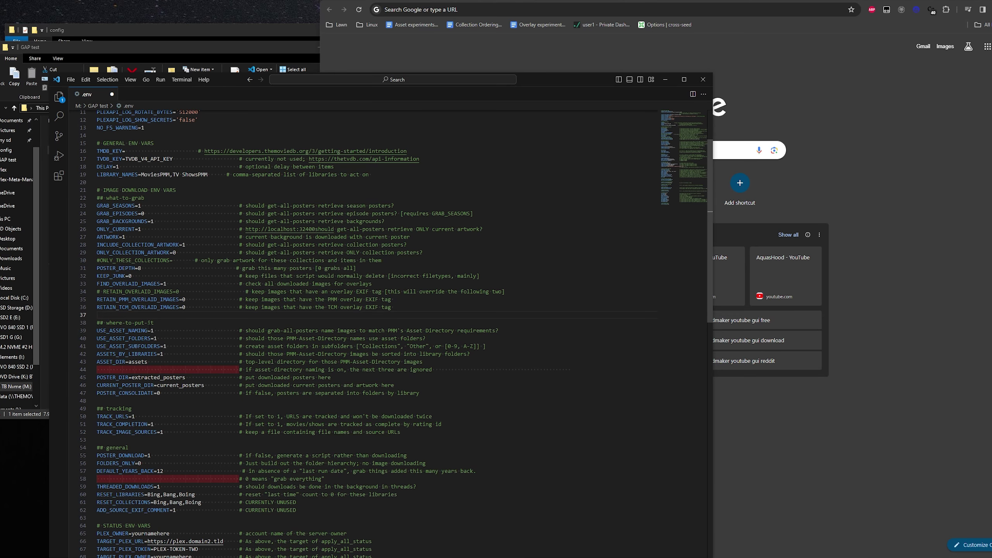
Step: Highlight the USE_ASSET_SUBFOLDERS comment and the ASSETS_BY_LIBRARIES setting in the where-to-put-it section
scroll(391, 332, "down", 2)
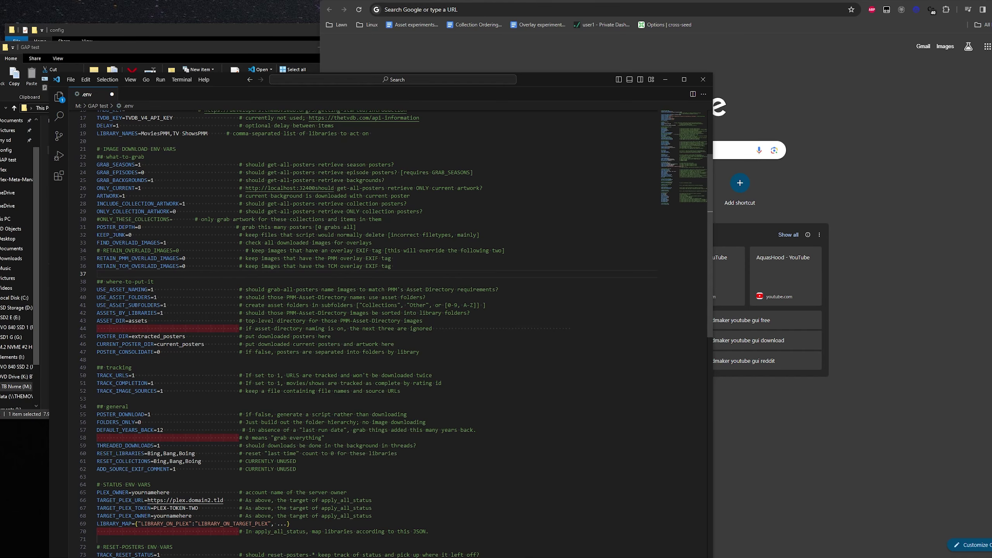
left_click_drag(97, 274, 192, 312)
left_click(191, 313)
left_click_drag(476, 305, 423, 306)
double_click(380, 306)
left_click(175, 306)
left_click_drag(163, 313, 471, 313)
left_click(179, 313)
left_click_drag(163, 313, 90, 319)
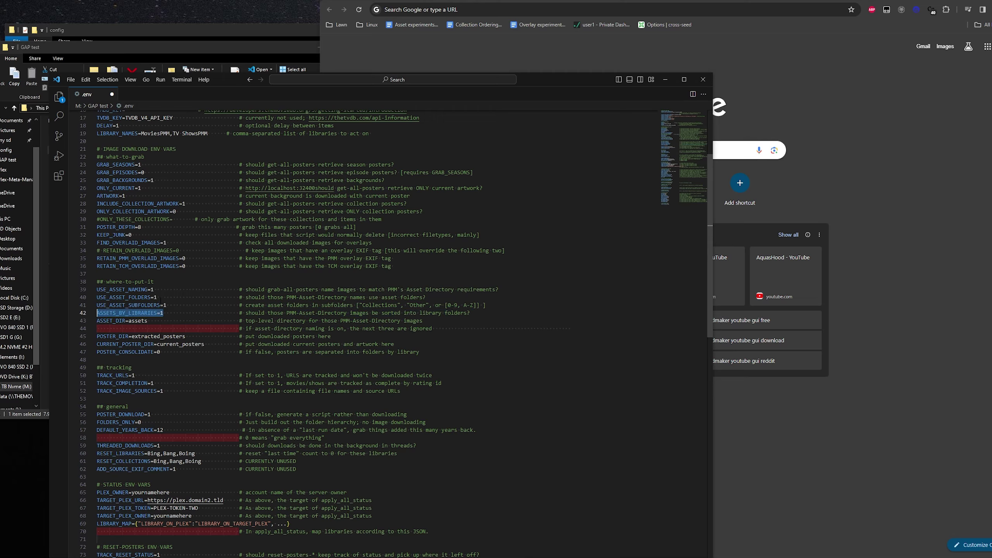
Step: Highlight USE_ASSET_SUBFOLDERS, USE_ASSET_FOLDERS and USE_ASSET_NAMING one after another in the where-to-put-it section
left_click_drag(169, 305, 95, 307)
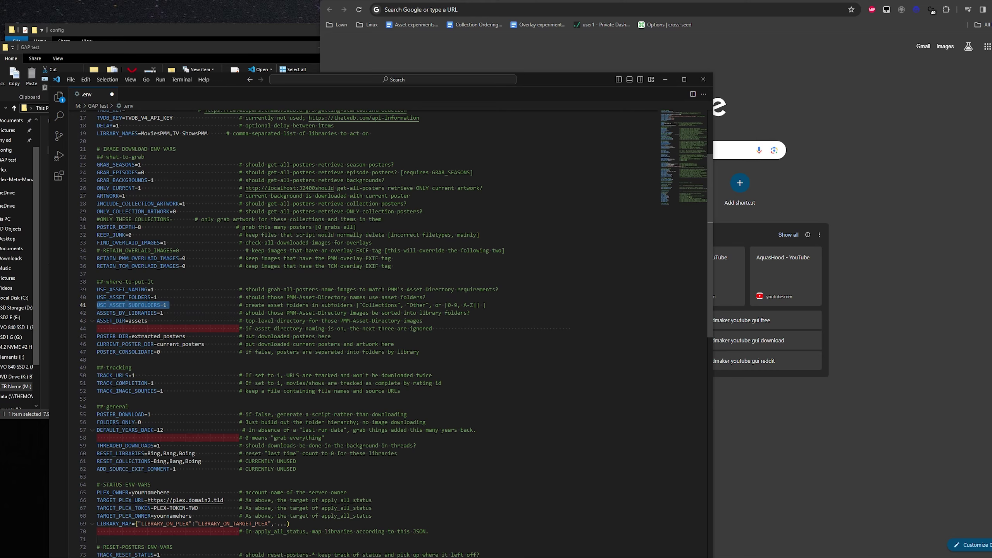
left_click(172, 296)
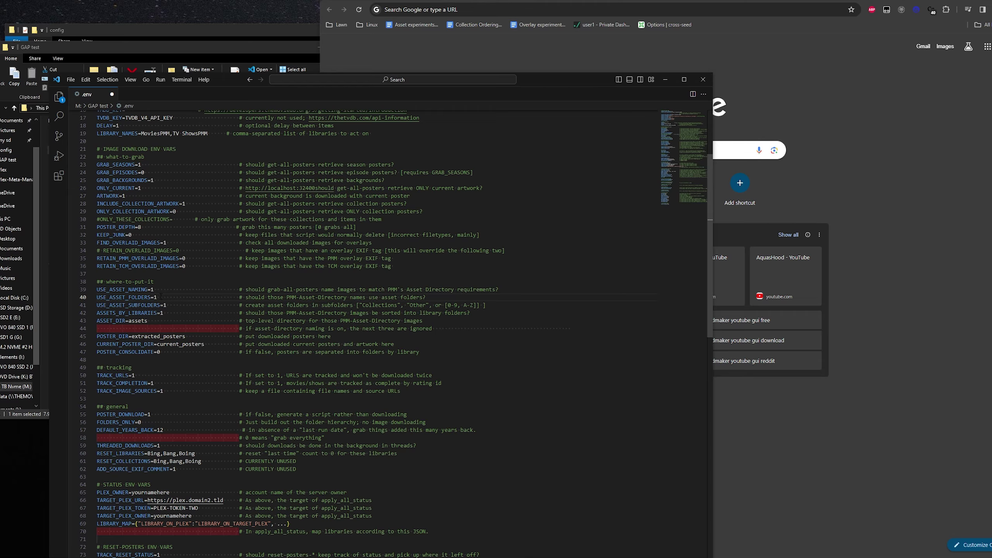
left_click_drag(161, 297, 98, 297)
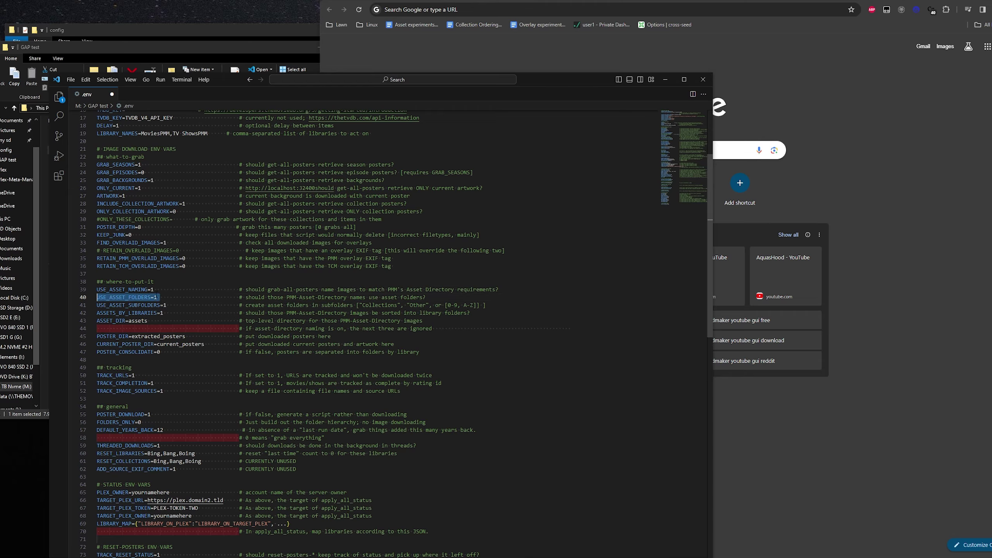
left_click_drag(157, 290, 88, 289)
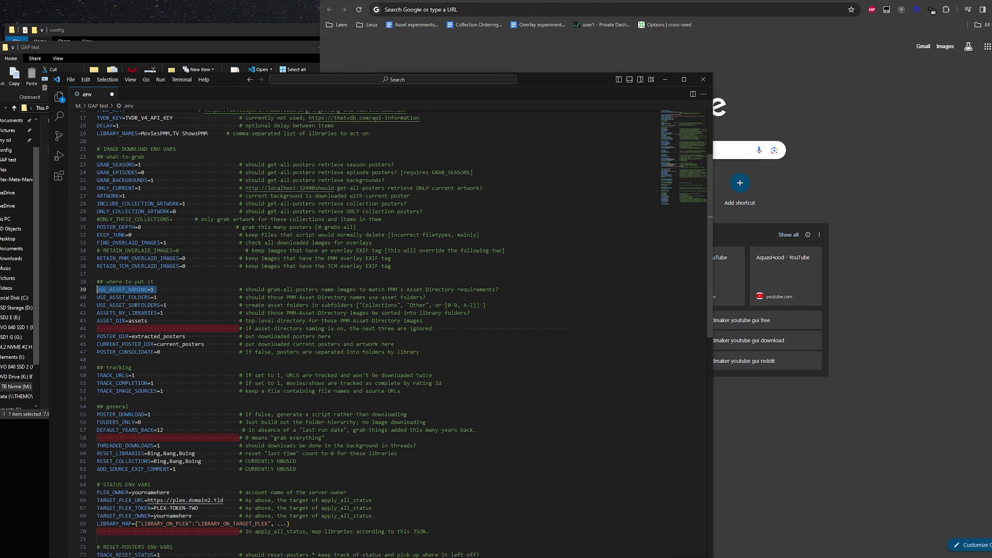
Step: Highlight the lines from USE_ASSET_NAMING through ASSETS_BY_LIBRARIES together, plus the asset-directory naming comment below ASSET_DIR
left_click(166, 313)
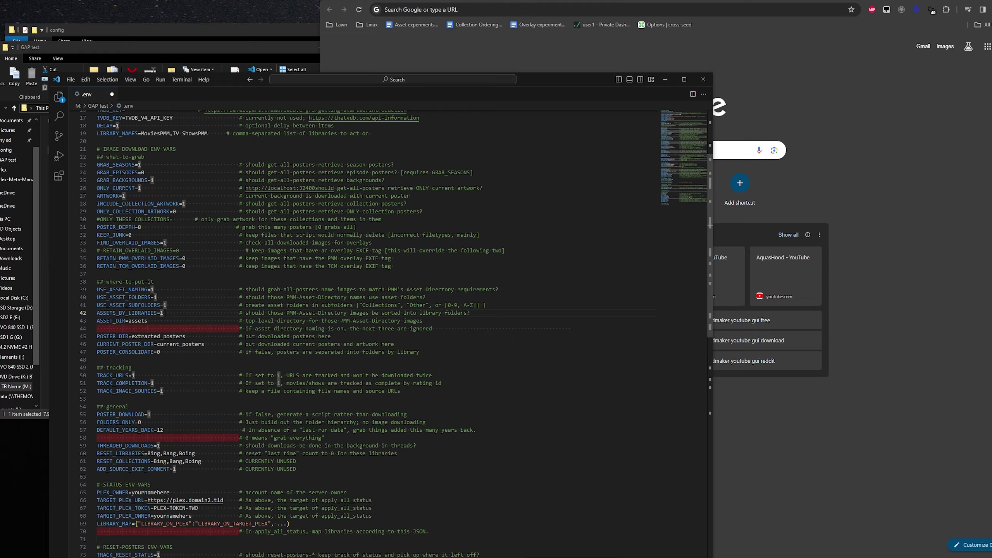
left_click_drag(166, 313, 122, 289)
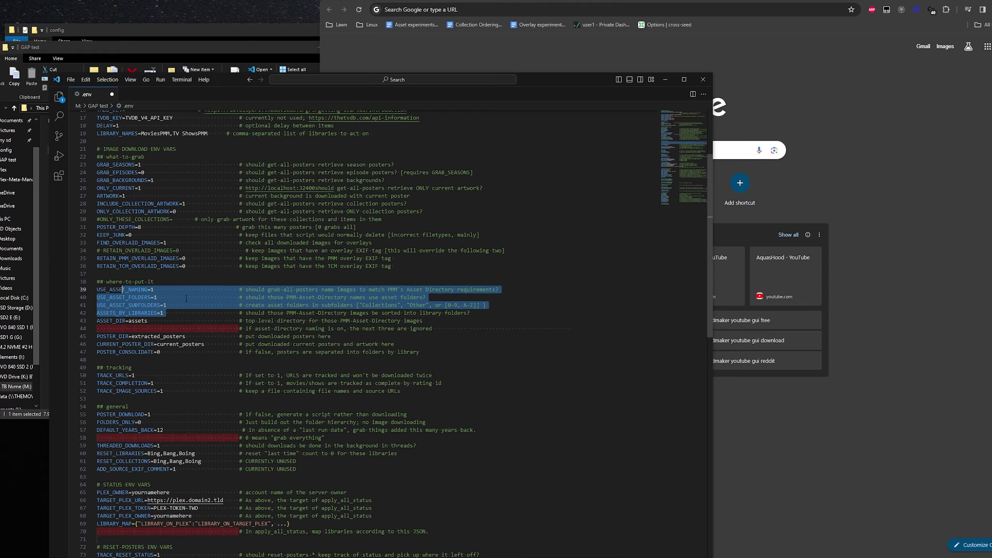
double_click(152, 296)
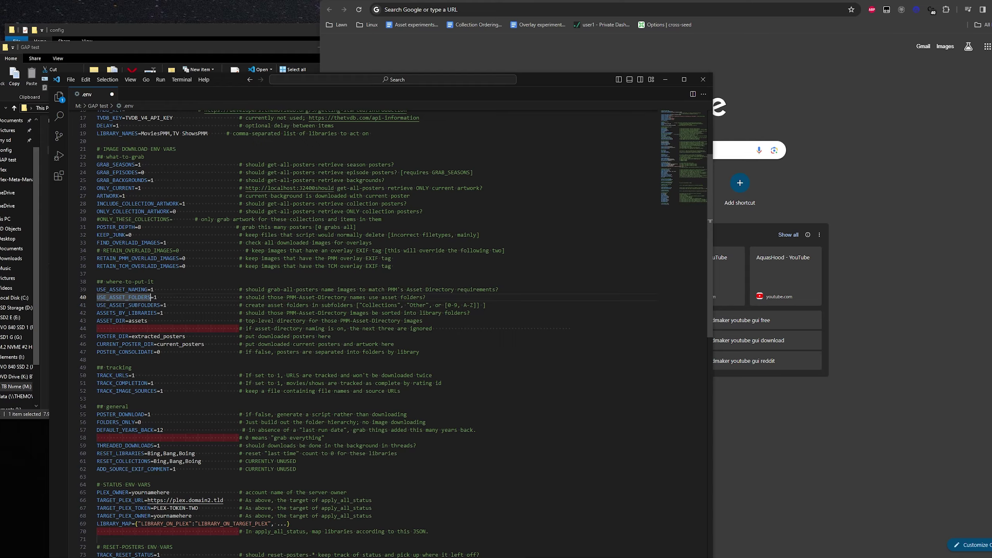
left_click_drag(245, 328, 360, 329)
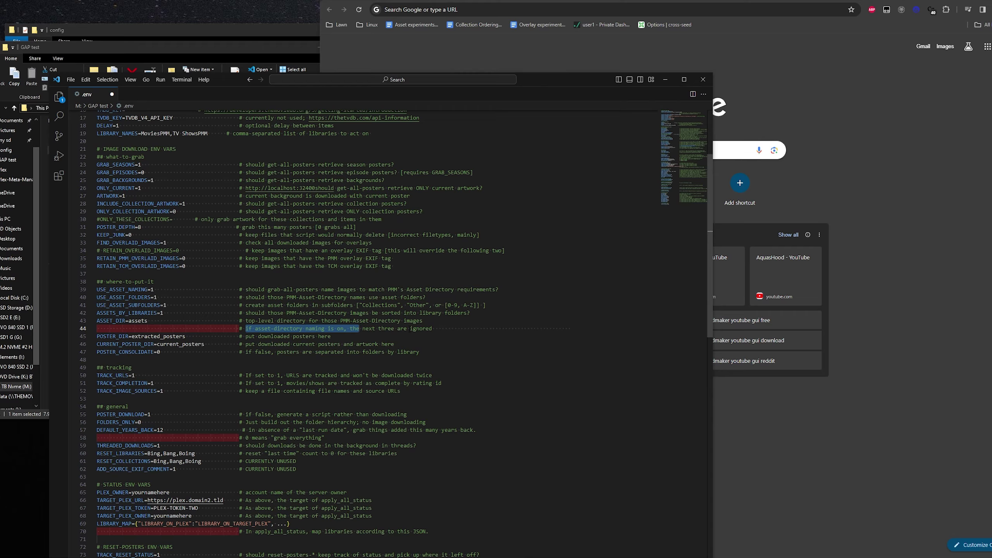
left_click(420, 328)
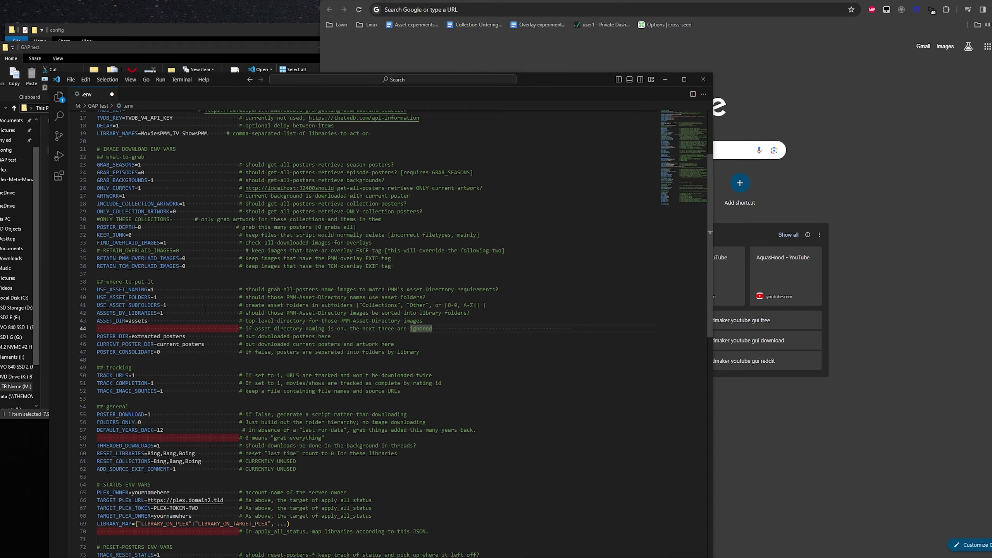
Step: Try setting USE_ASSET_NAMING to 0 and undo the change
double_click(152, 289)
type("0")
key("ctrl+z")
Step: Point out TRACK_COMPLETION in the tracking section and POSTER_DOWNLOAD, FOLDERS_ONLY and THREADED_DOWNLOADS in the general section
left_click(188, 386)
scroll(188, 391, "down", 3)
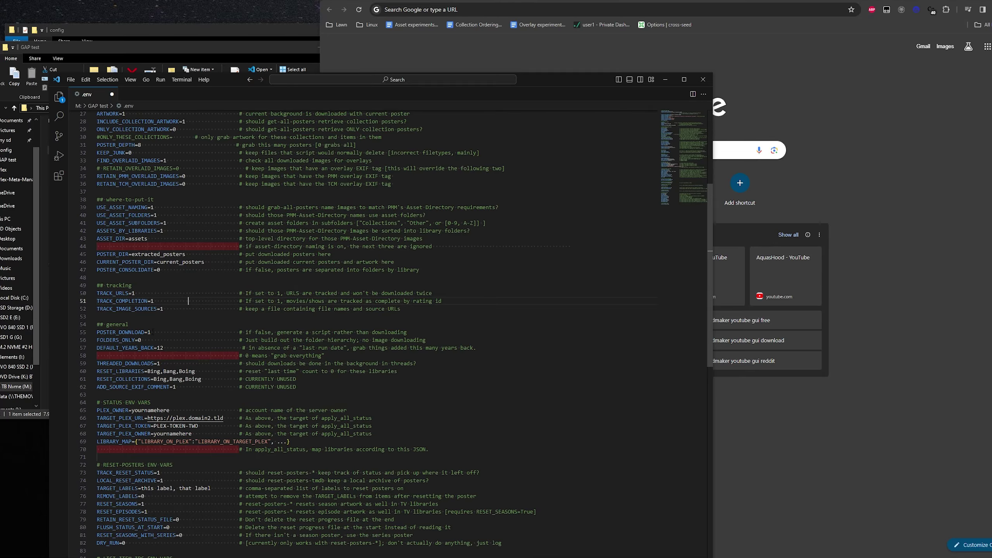
left_click_drag(290, 331, 404, 332)
double_click(121, 332)
double_click(139, 340)
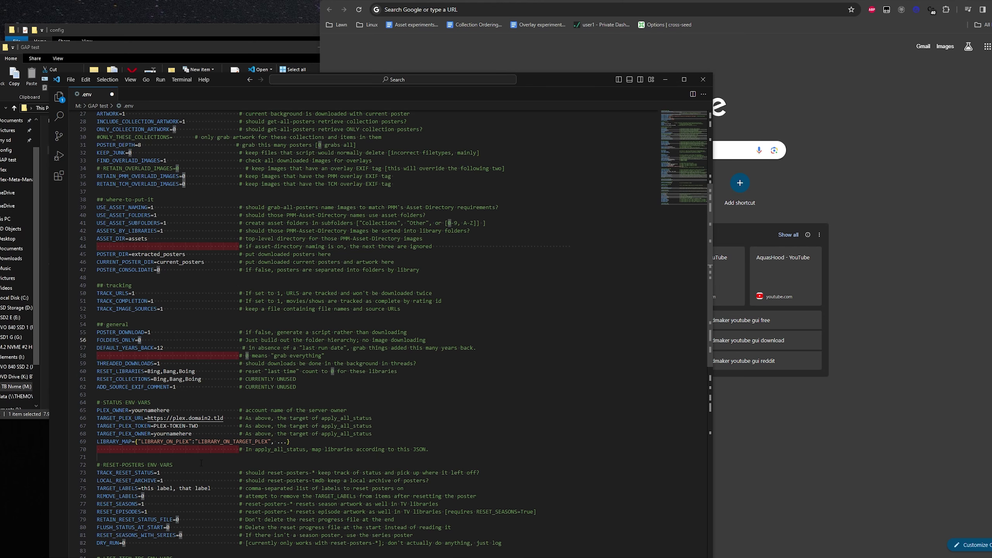
scroll(201, 463, "down", 1)
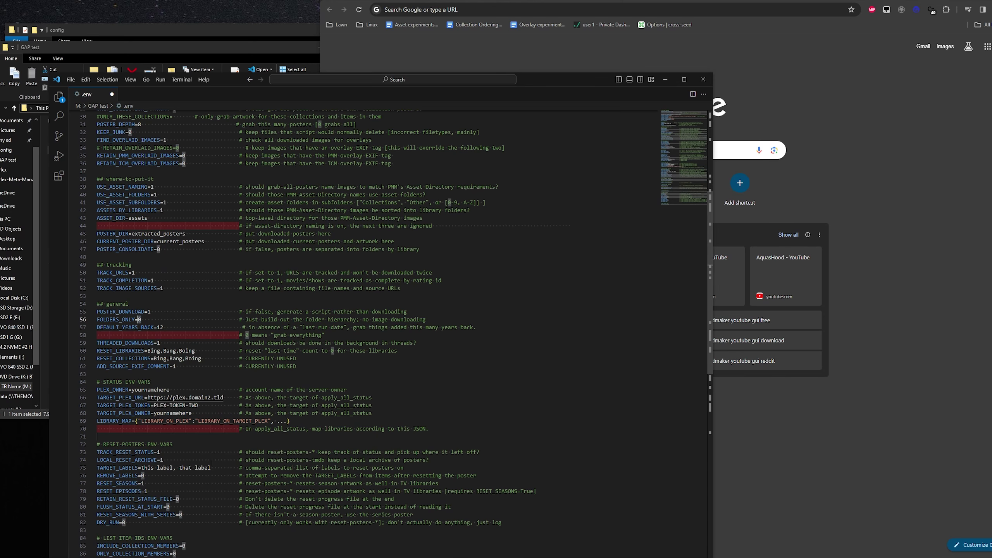
double_click(158, 342)
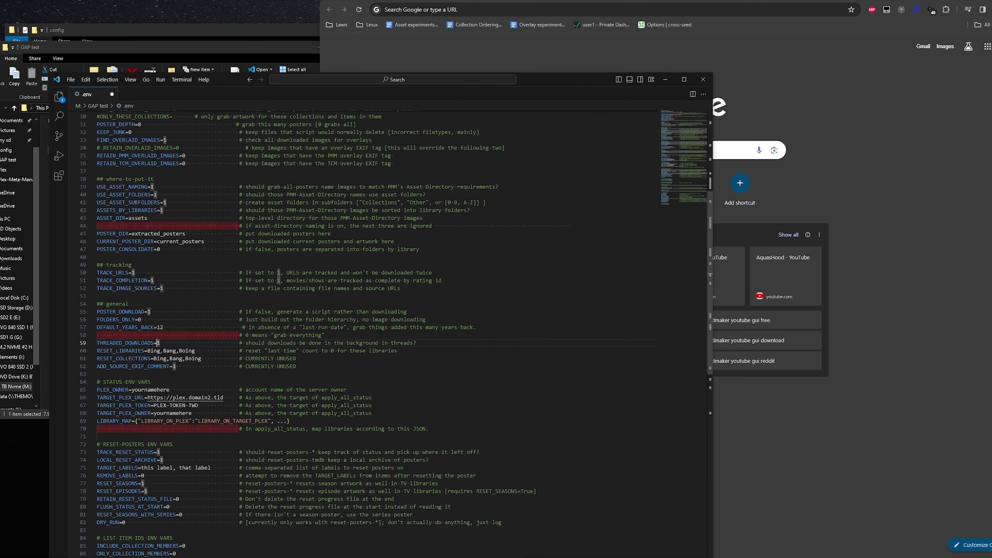
double_click(208, 379)
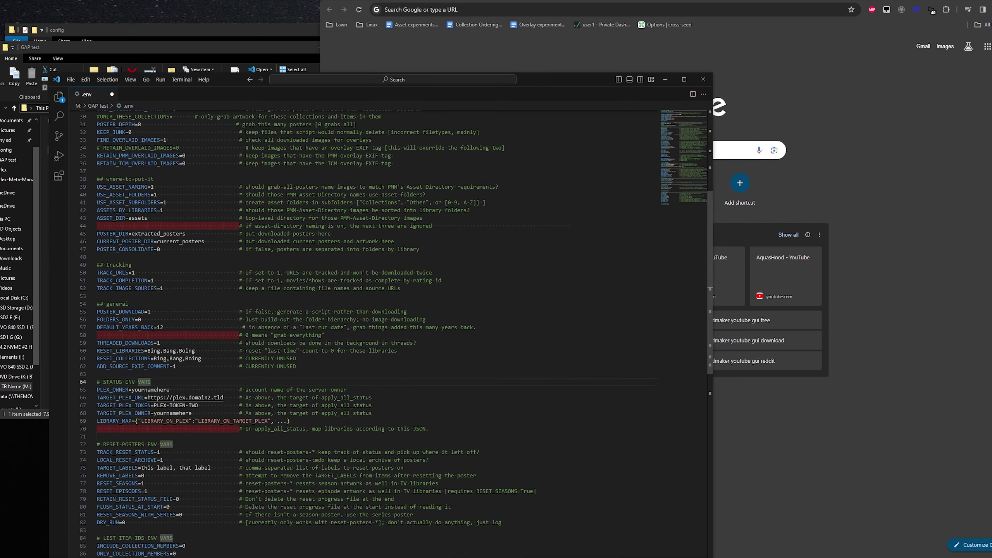
Step: Set DEFAULT_YEARS_BACK to 2 in the .env file and compare it with the MoviesPMM library in Plex
double_click(160, 327)
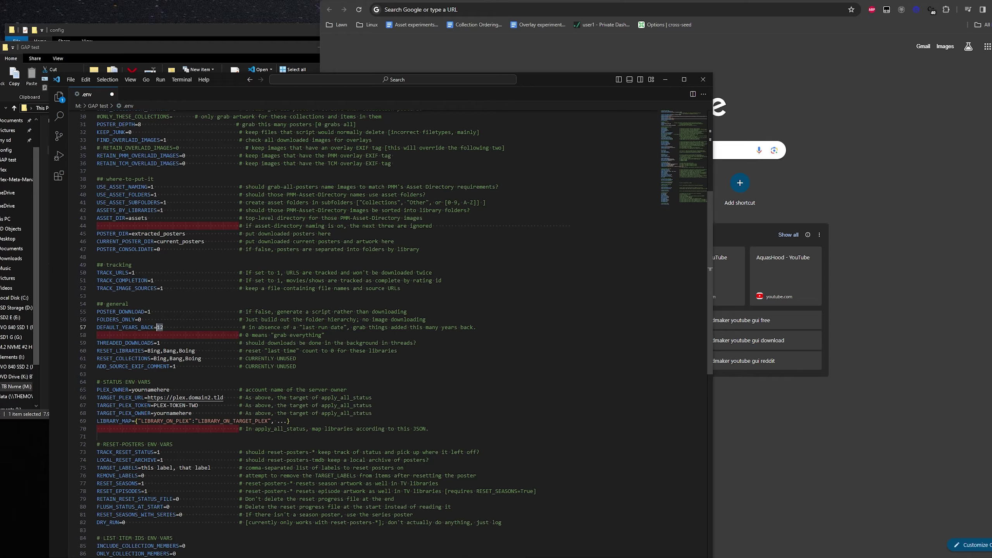
type("2")
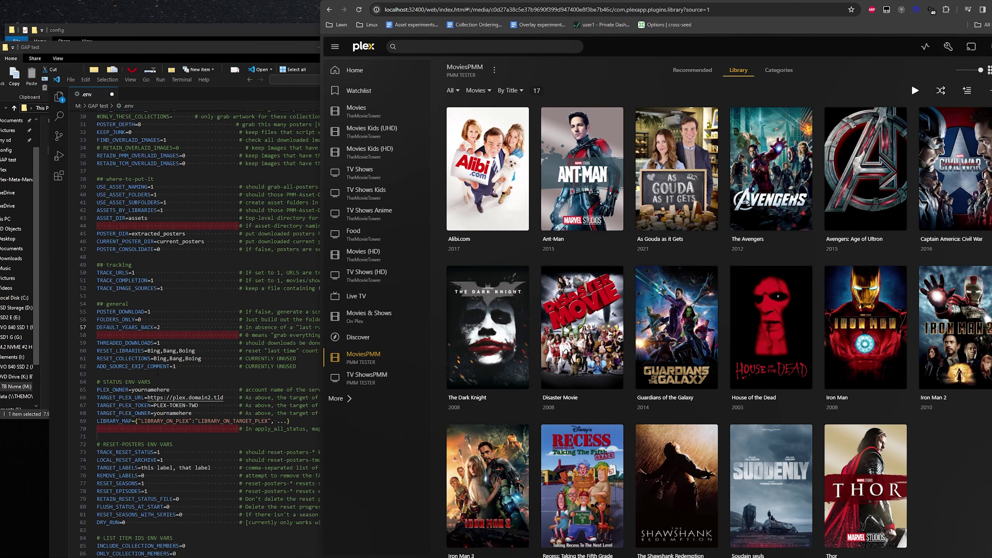
key("alt+Tab")
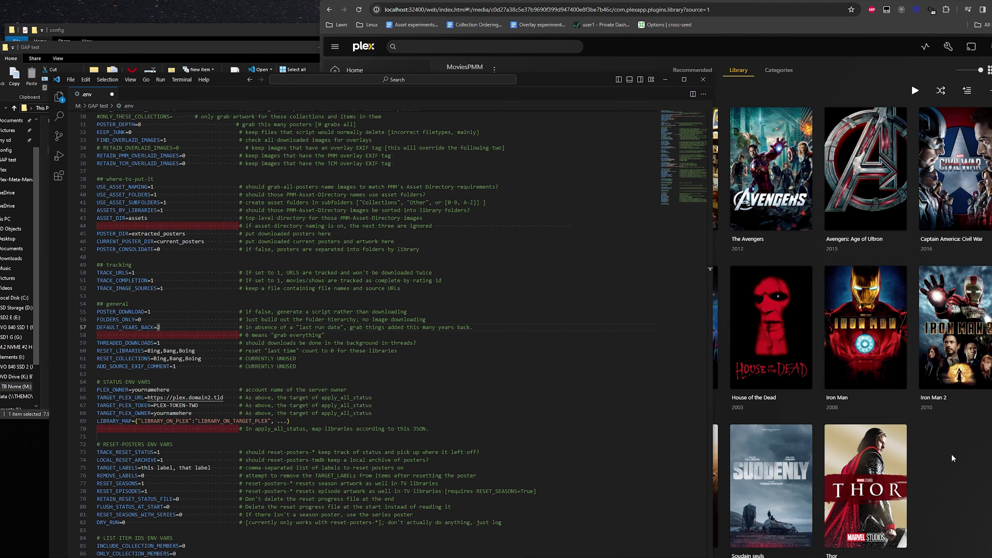
left_click(822, 419)
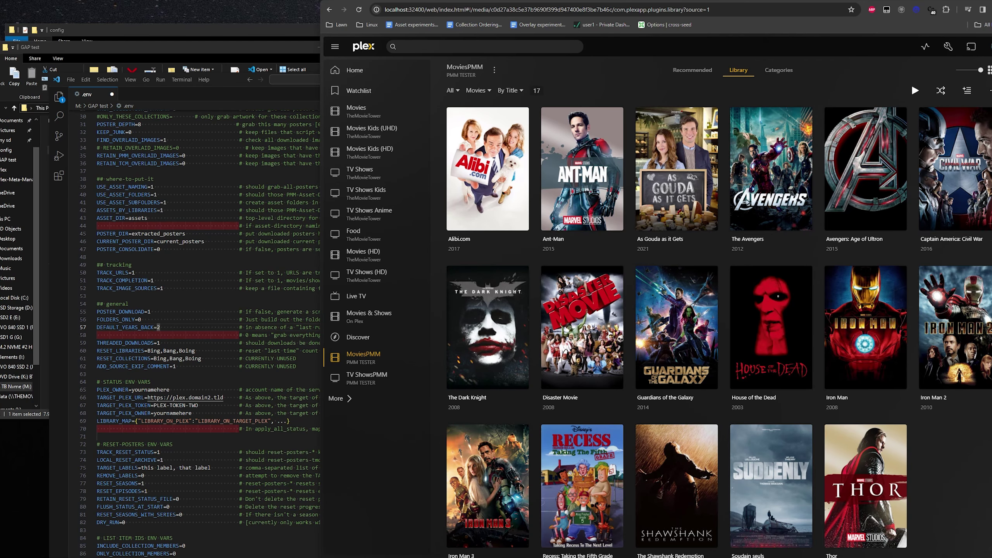
left_click(236, 350)
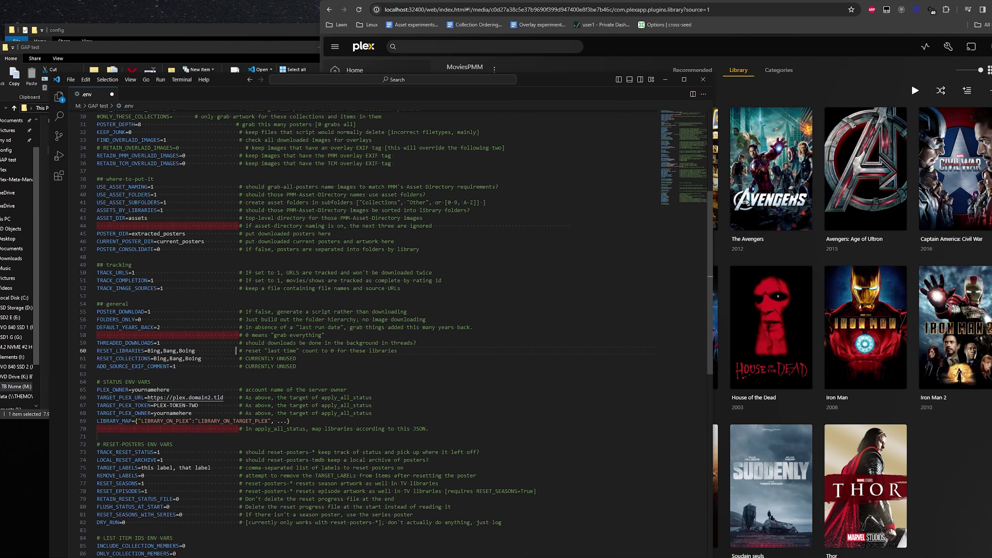
Step: Set DEFAULT_YEARS_BACK to 10 in the general section of the .env file
double_click(158, 327)
type("5")
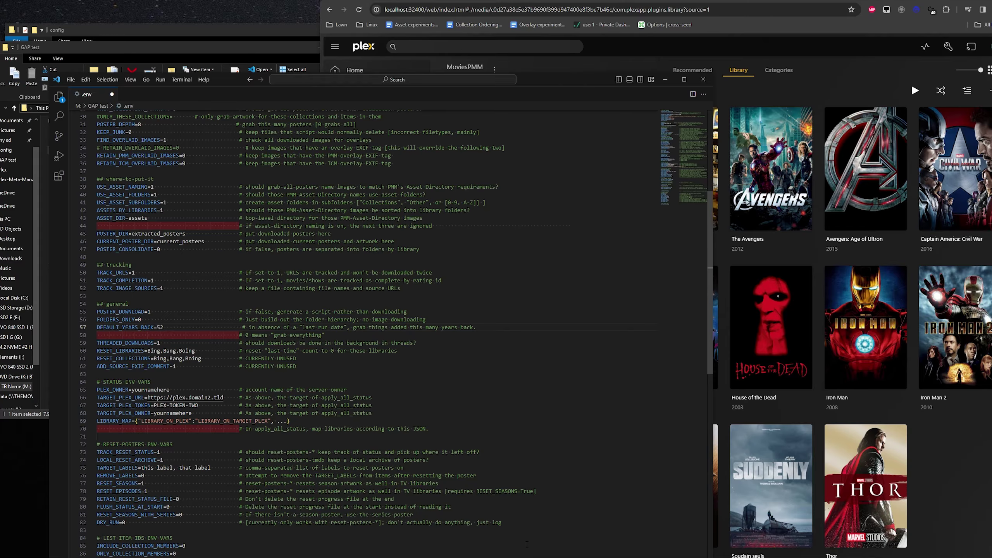
key("BackSpace")
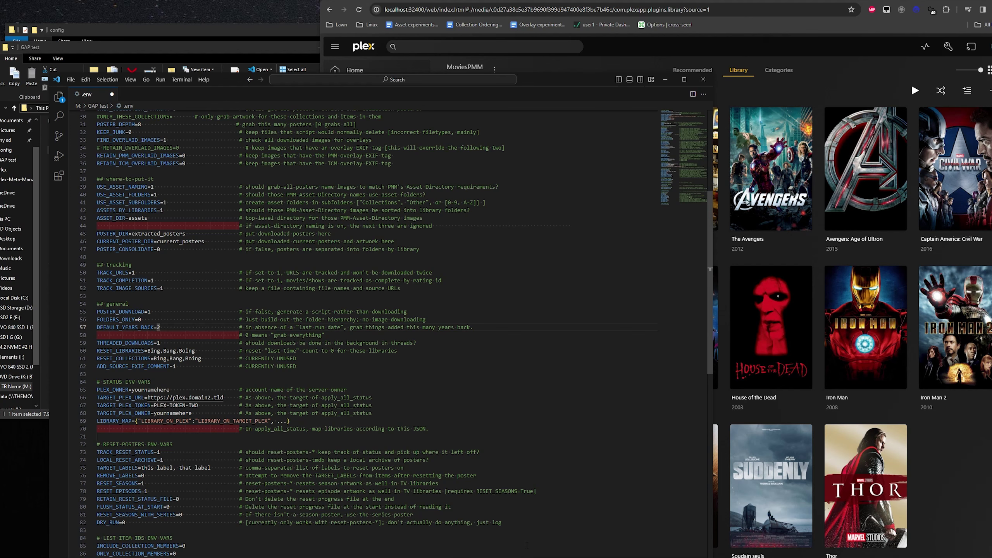
type("10")
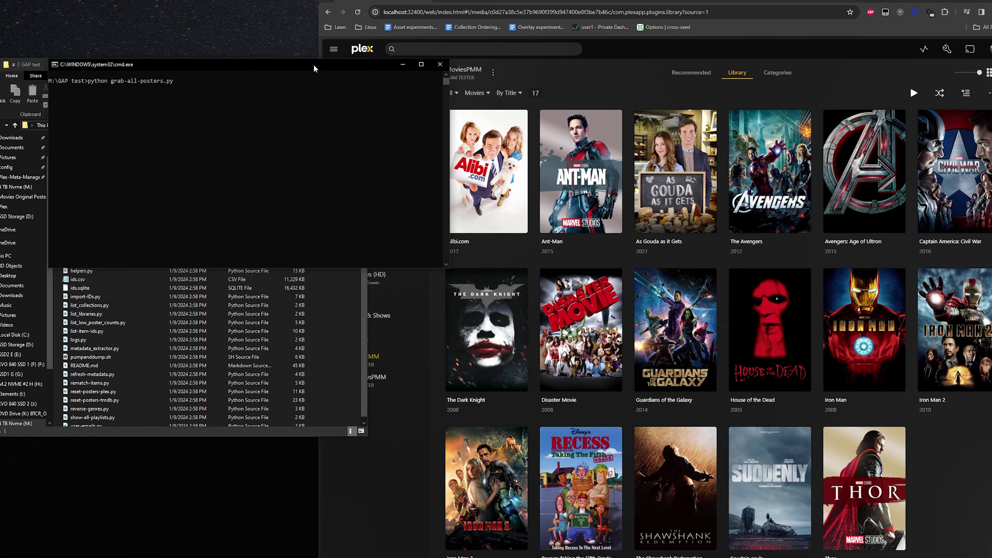
Step: Run python grab-all-posters.py in the GAP test folder and close the command window once the downloads finish
left_click_drag(313, 66, 381, 239)
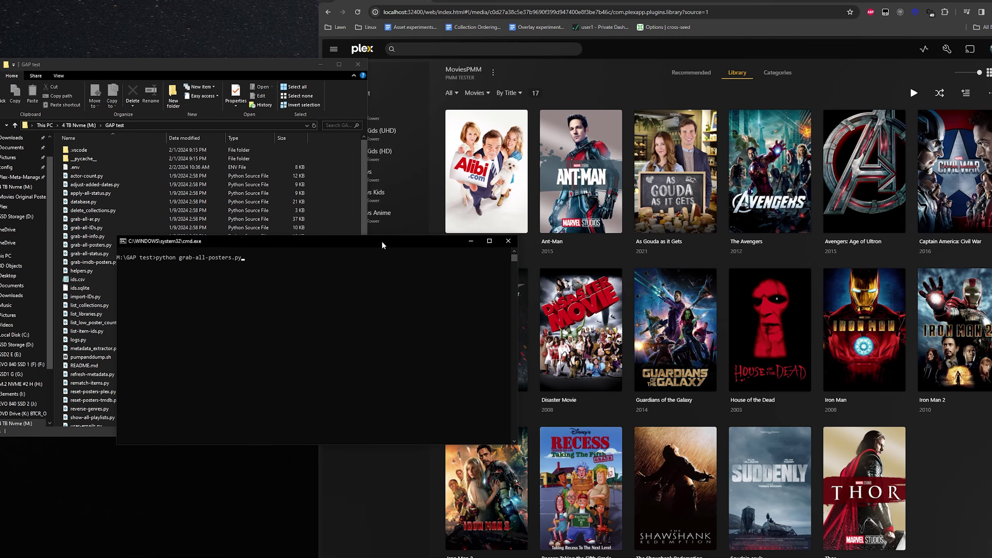
left_click_drag(517, 296, 351, 330)
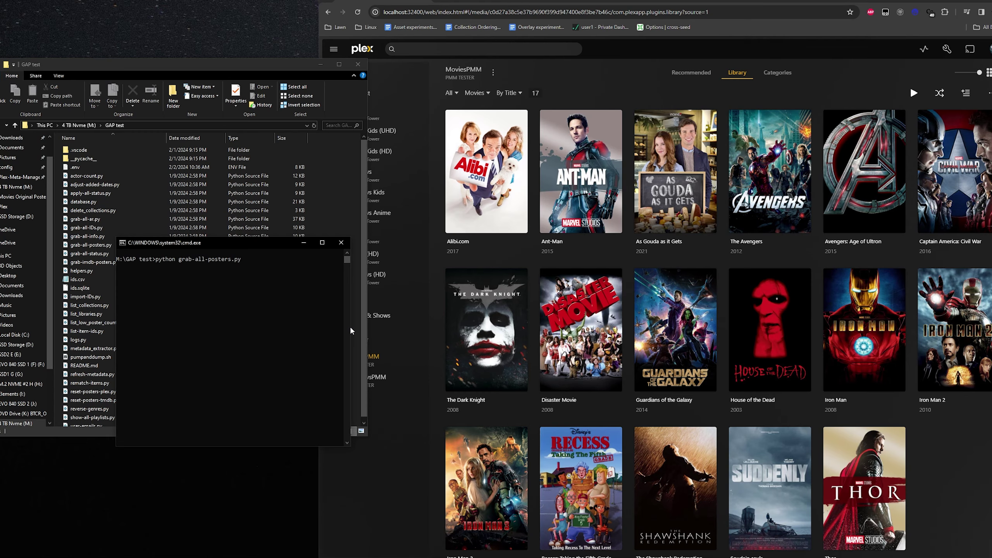
left_click_drag(232, 244, 249, 254)
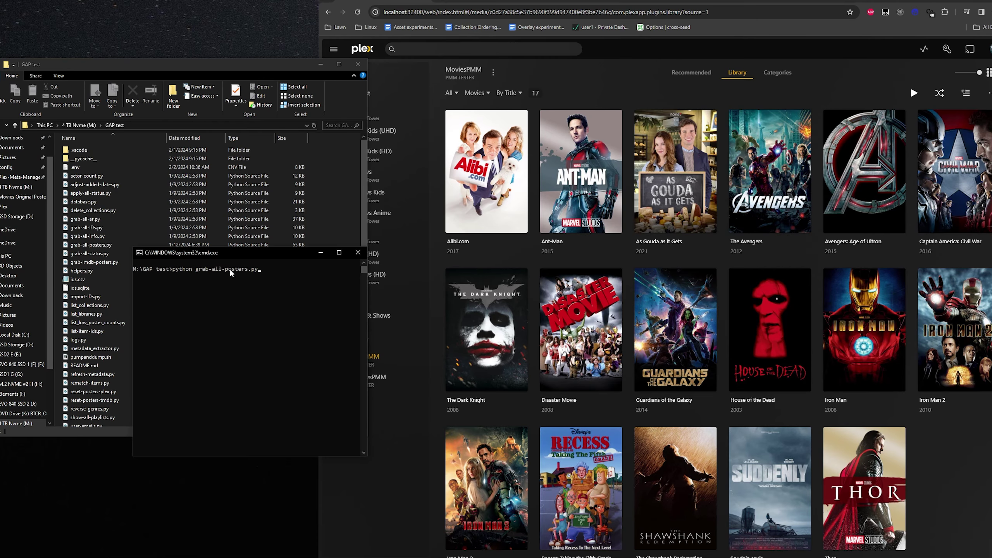
key("Return")
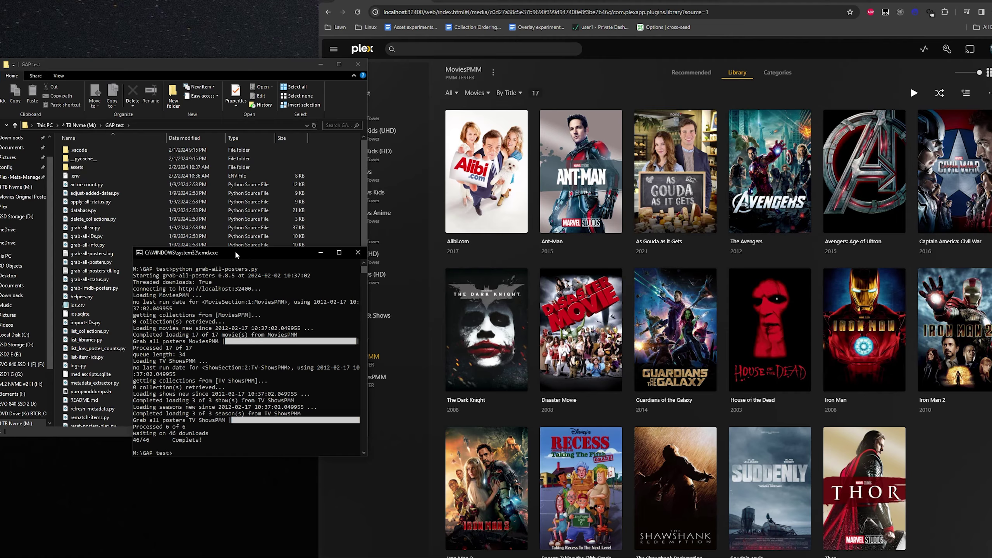
left_click_drag(287, 256, 236, 289)
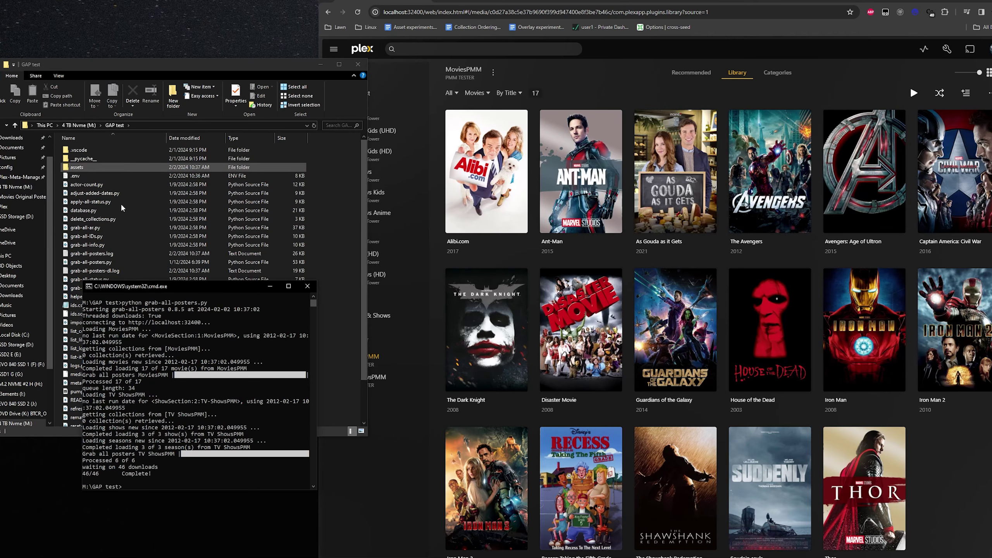
left_click(306, 288)
Step: Inspect the downloaded assets in MoviesPMM, including Avengers - Age of Ultron (2015) under A and Guardians of the Galaxy (2014) under G
double_click(81, 167)
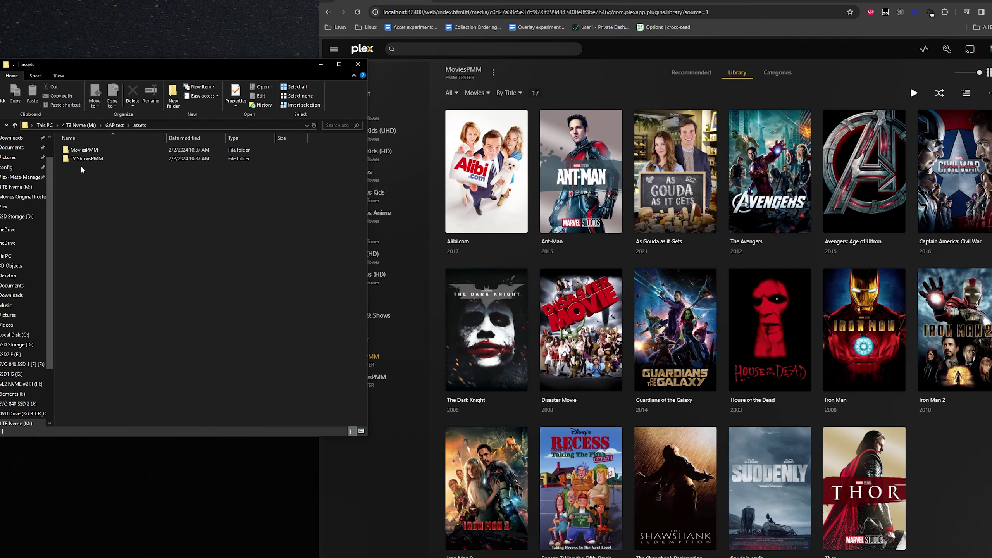
double_click(95, 152)
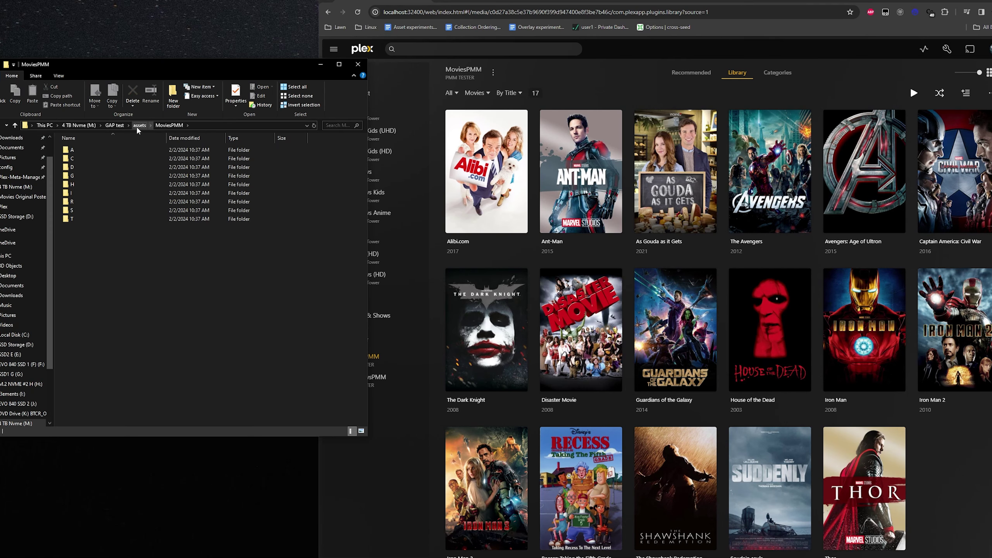
double_click(89, 151)
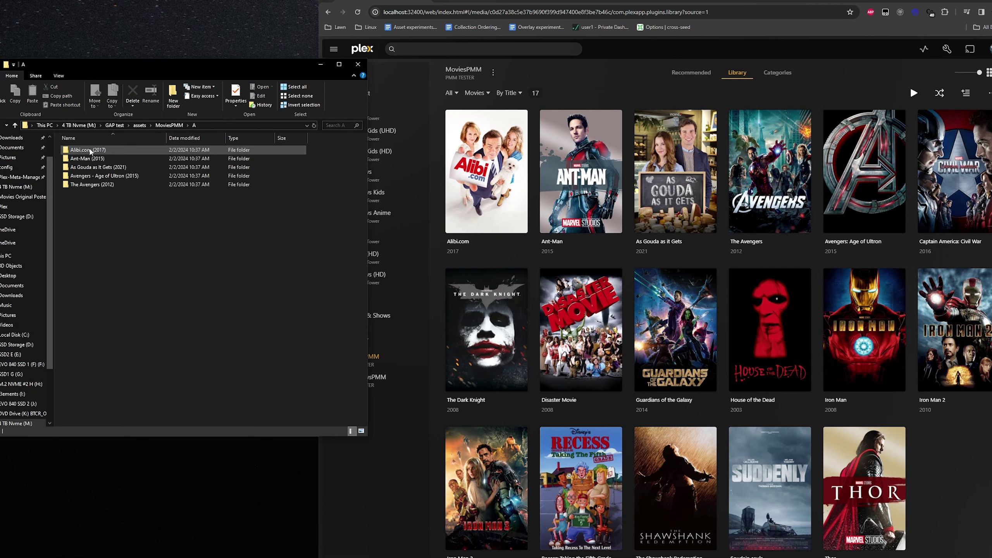
double_click(116, 176)
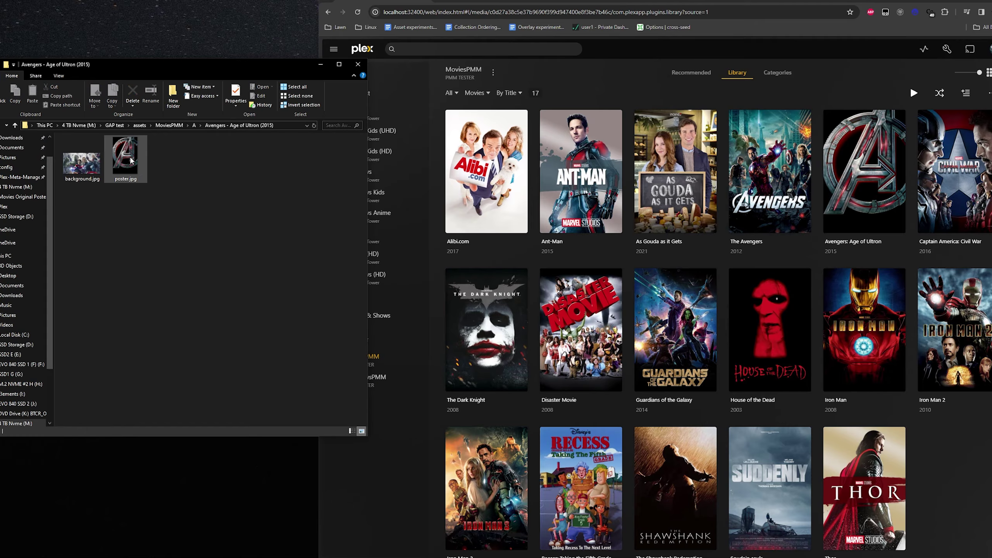
left_click(192, 124)
left_click(167, 125)
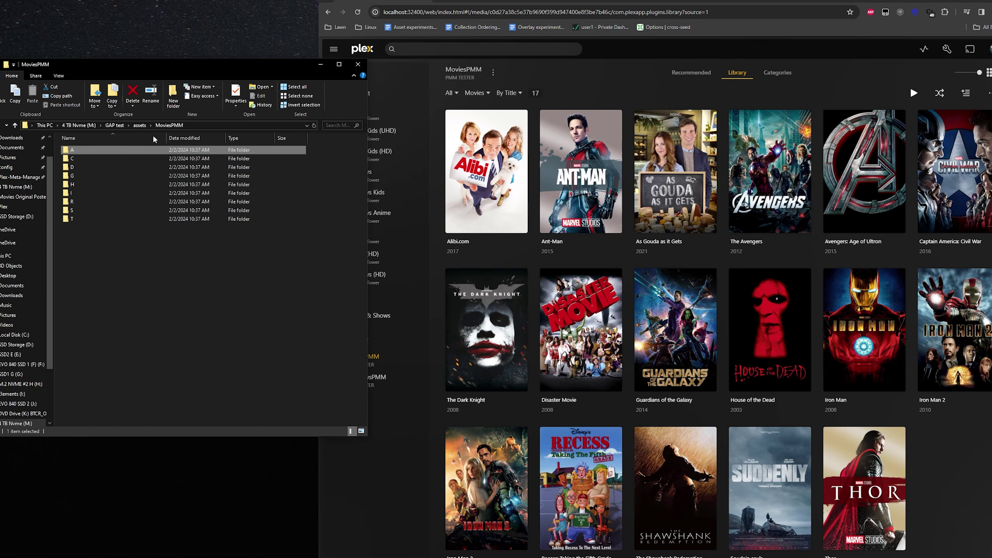
double_click(82, 174)
double_click(106, 150)
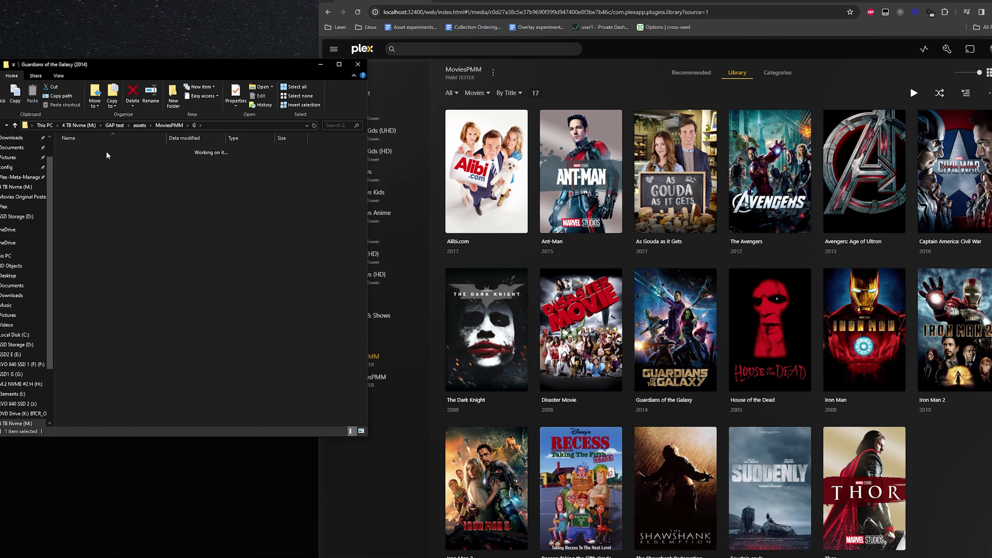
Step: Return to the GAP test folder and cut its assets folder
left_click(178, 125)
left_click(141, 125)
left_click(115, 125)
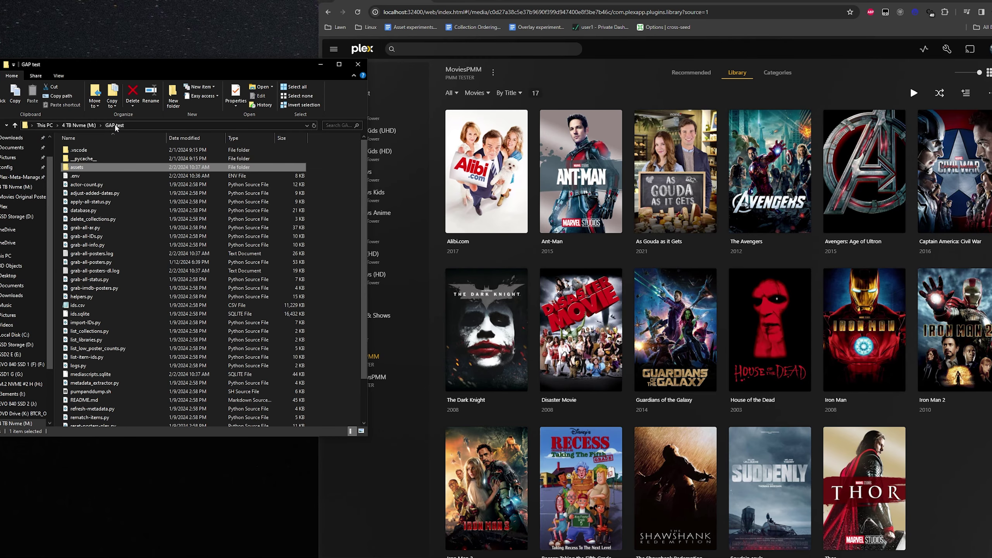
right_click(87, 170)
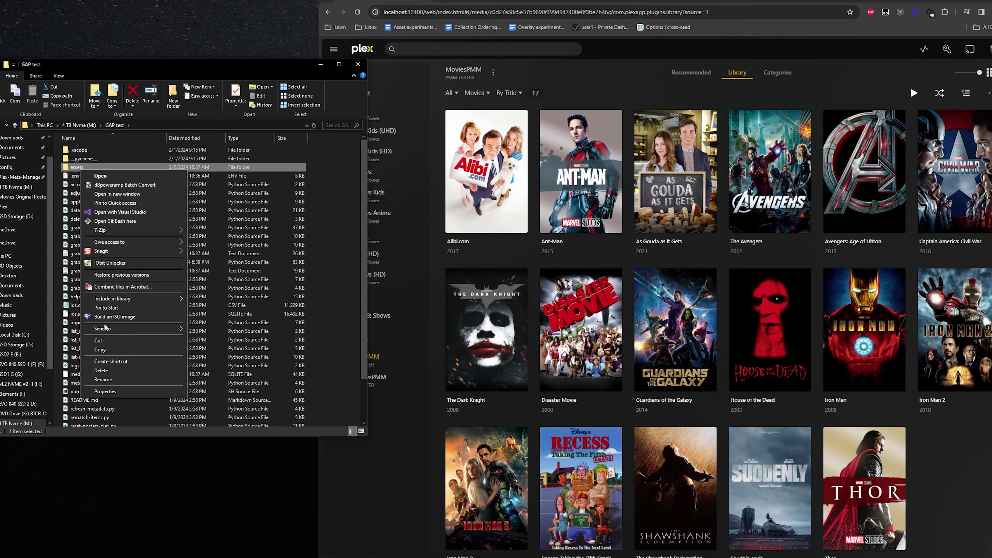
left_click(100, 340)
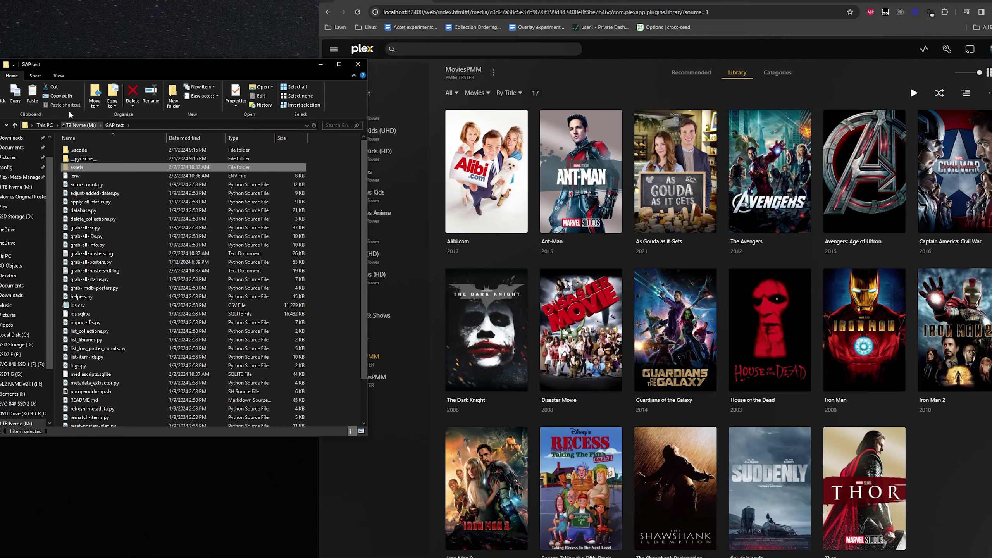
Step: Go to Plex-Meta-Manager's config folder as the paste destination for assets and dismiss the paste options without pasting
left_click(39, 178)
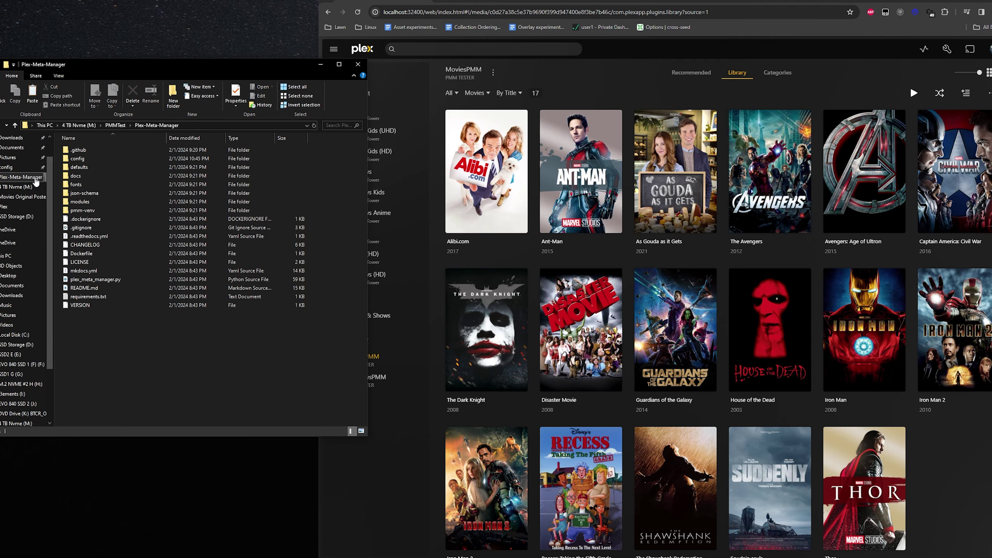
left_click(82, 165)
double_click(81, 161)
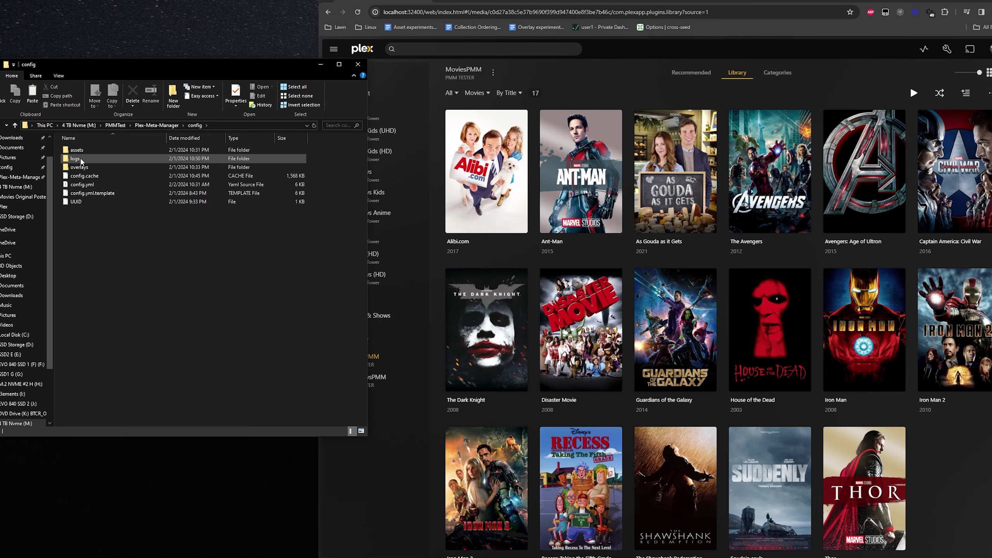
right_click(125, 301)
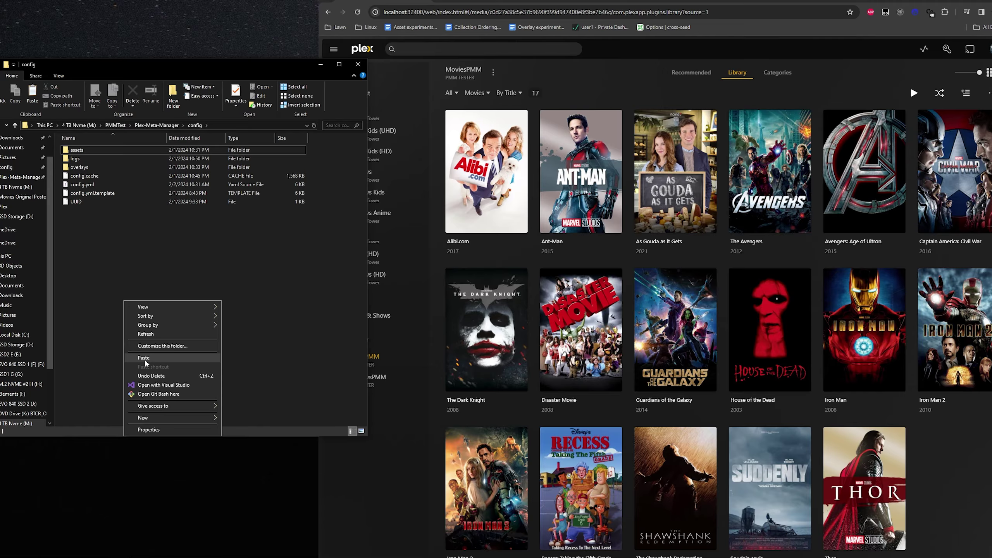
key("Escape")
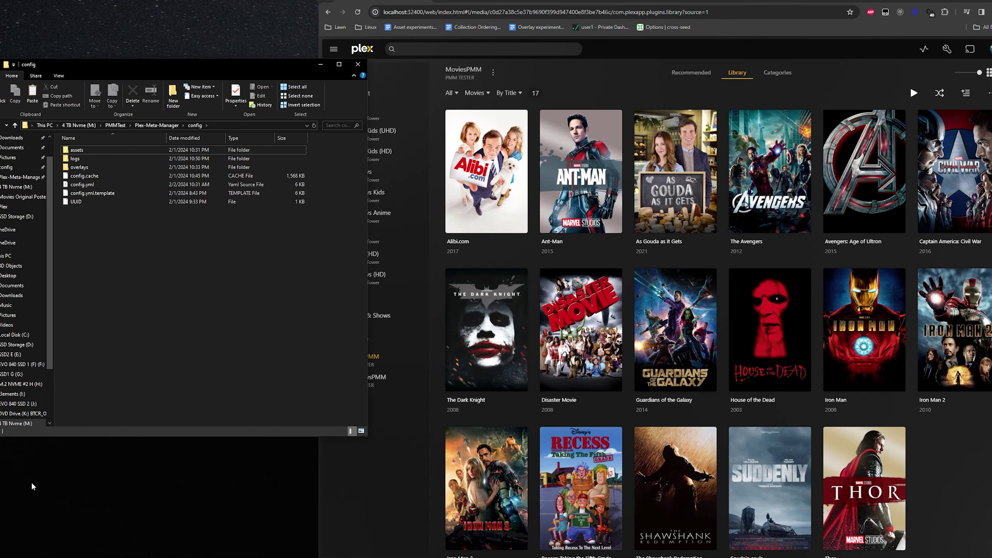
Step: Open config.yml in Visual Studio Code and highlight the asset_directory, asset_folders and asset_depth settings
key("Down")
key("Down")
key("Down")
key("Down")
key("Return")
left_click_drag(226, 333, 116, 352)
left_click_drag(177, 344, 118, 344)
left_click(293, 319)
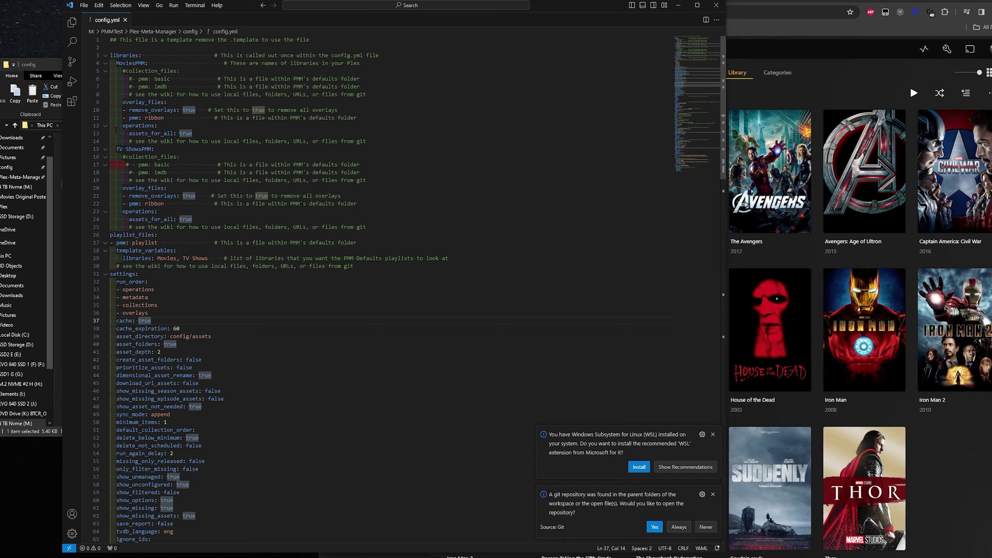
Step: Highlight the MoviesPMM and TV ShowsPMM library names in config.yml and compare them with the libraries in Plex
left_click_drag(113, 63, 145, 63)
mouse_move(113, 148)
left_mouse_down()
mouse_move(172, 142)
mouse_move(117, 149)
left_mouse_up()
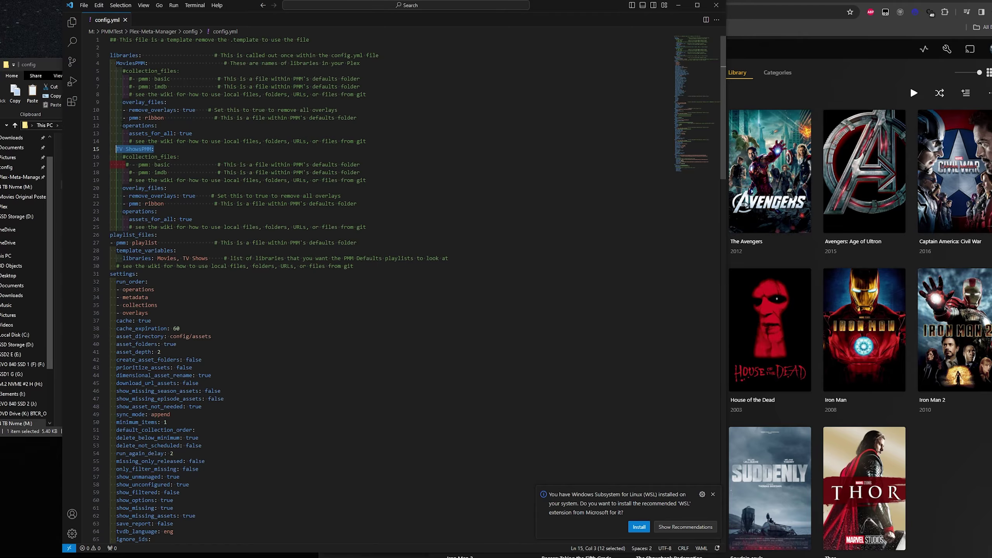
left_click_drag(151, 62, 110, 63)
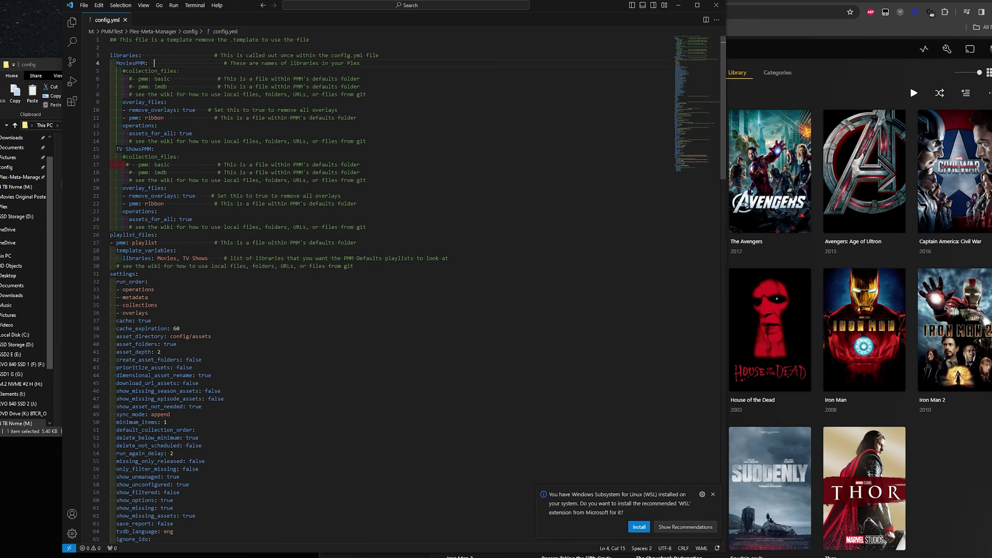
left_click(807, 72)
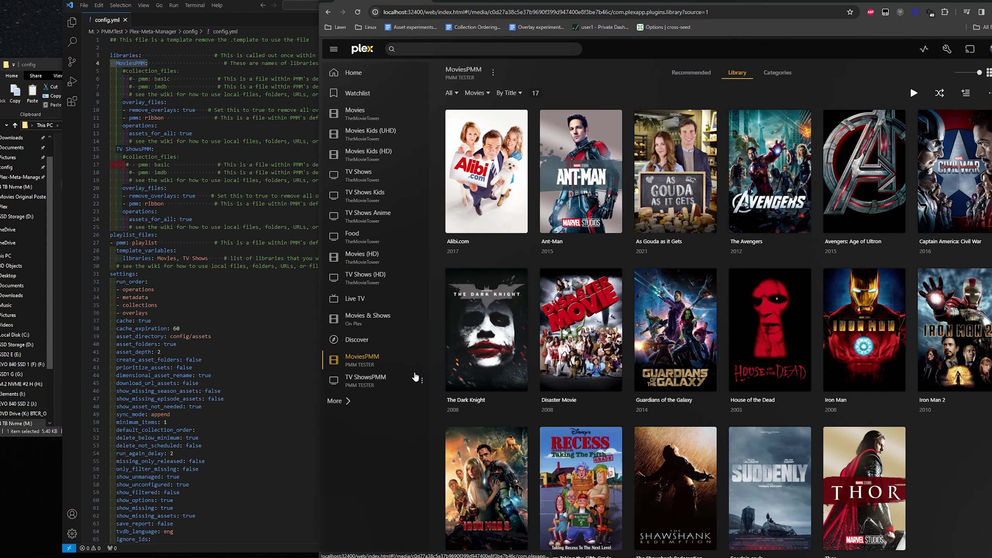
left_click(155, 149)
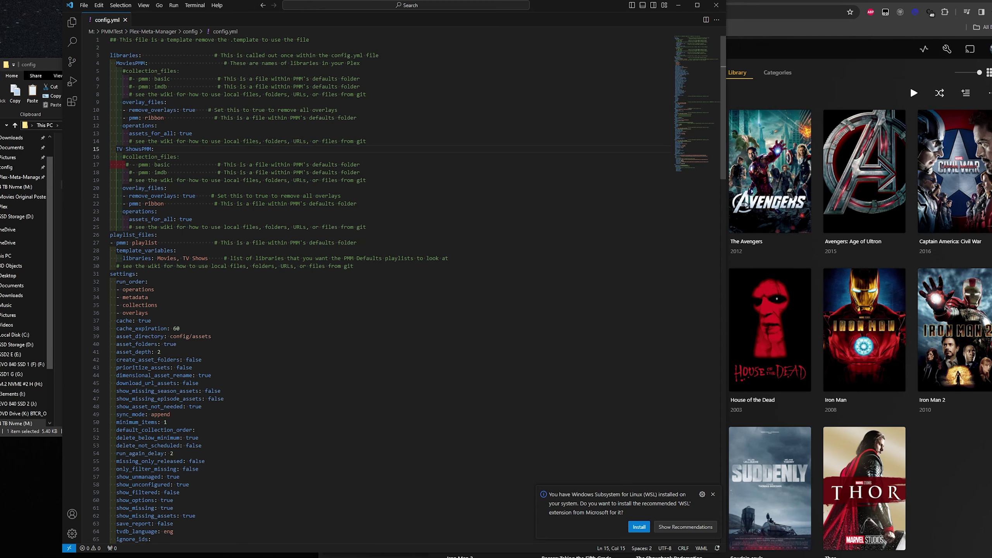
Step: Highlight the operations block with assets_for_all: true under both the MoviesPMM and TV ShowsPMM libraries
left_click_drag(122, 125, 193, 133)
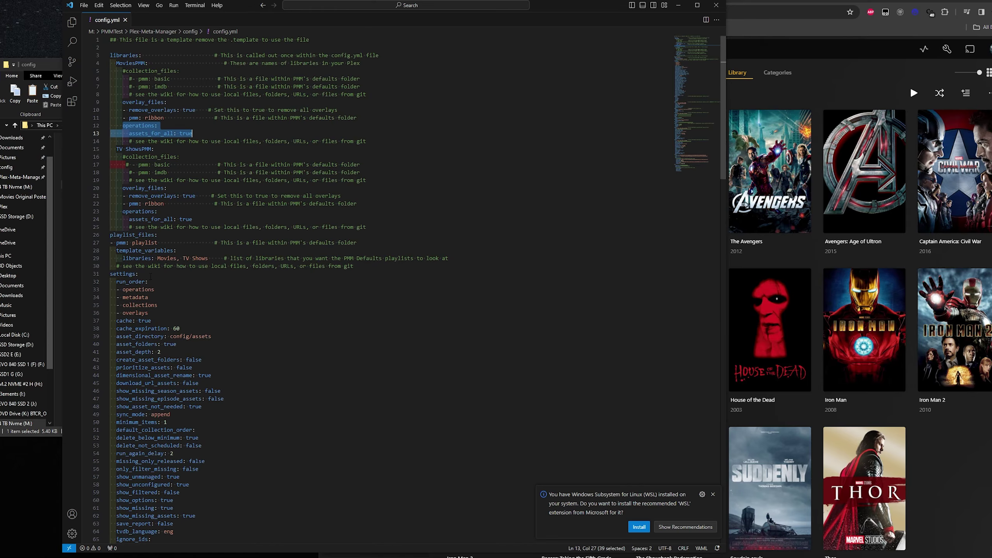
left_click_drag(114, 204, 202, 220)
left_click(239, 222)
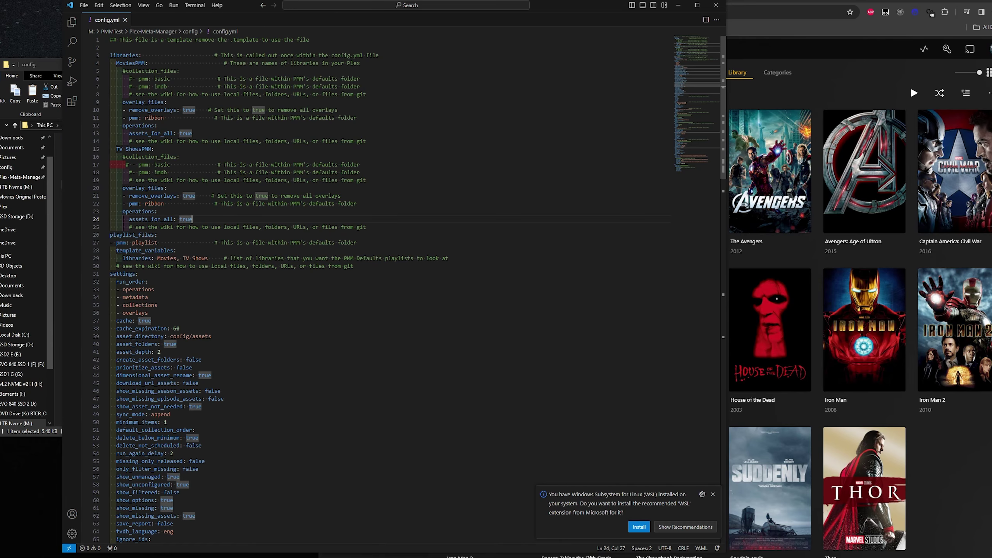
Step: Point out the config/assets path in asset_directory and open the matching assets folder inside Plex-Meta-Manager's config folder
key("alt+Tab")
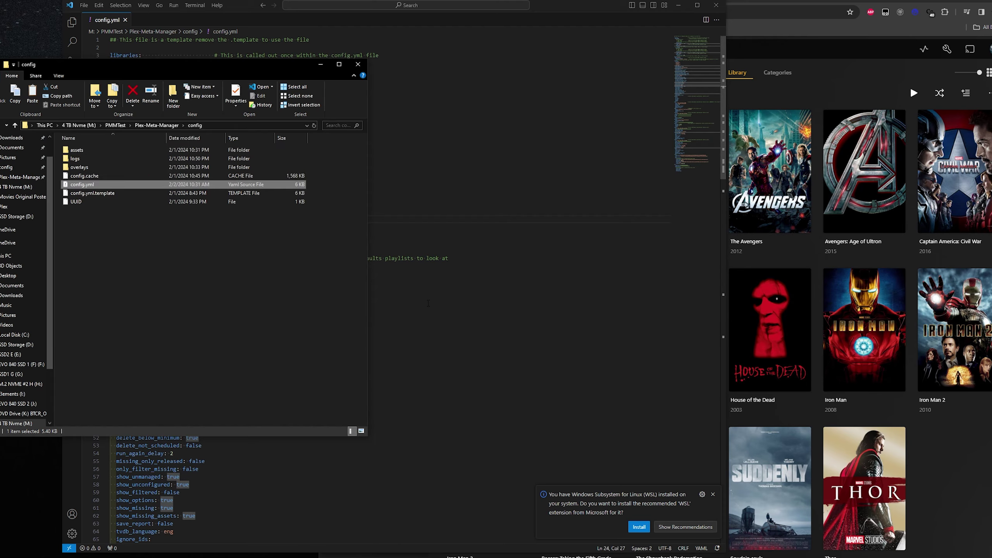
left_click(172, 305)
left_click_drag(199, 336, 202, 335)
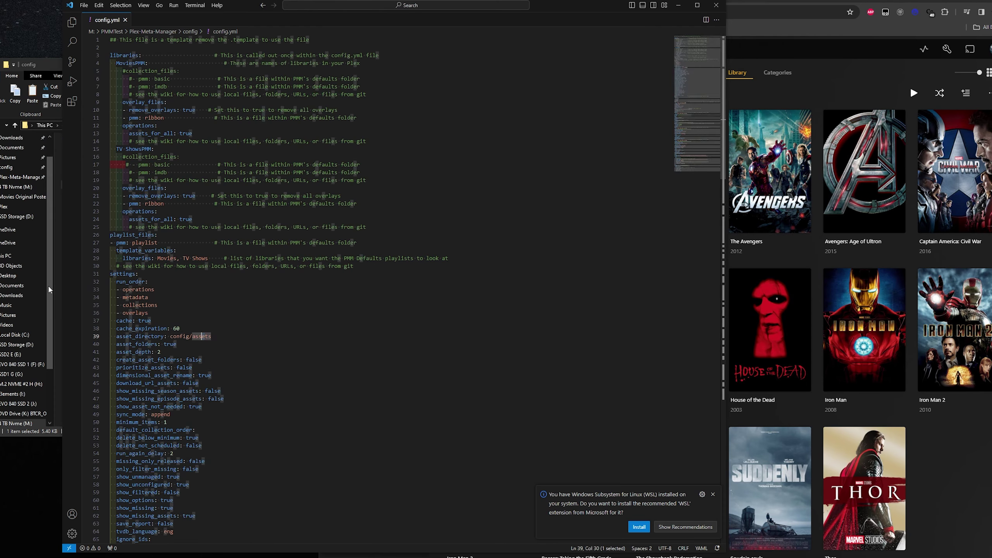
left_click(48, 285)
double_click(77, 150)
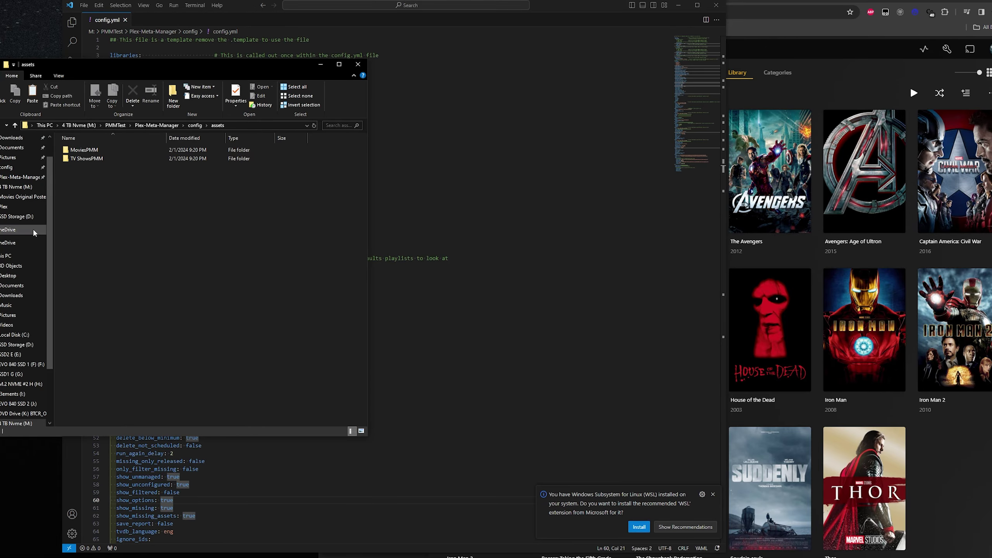
Step: Compare the MoviesPMM and TV ShowsPMM asset folders with the Plex library names and look inside the MoviesPMM folder
left_click(838, 70)
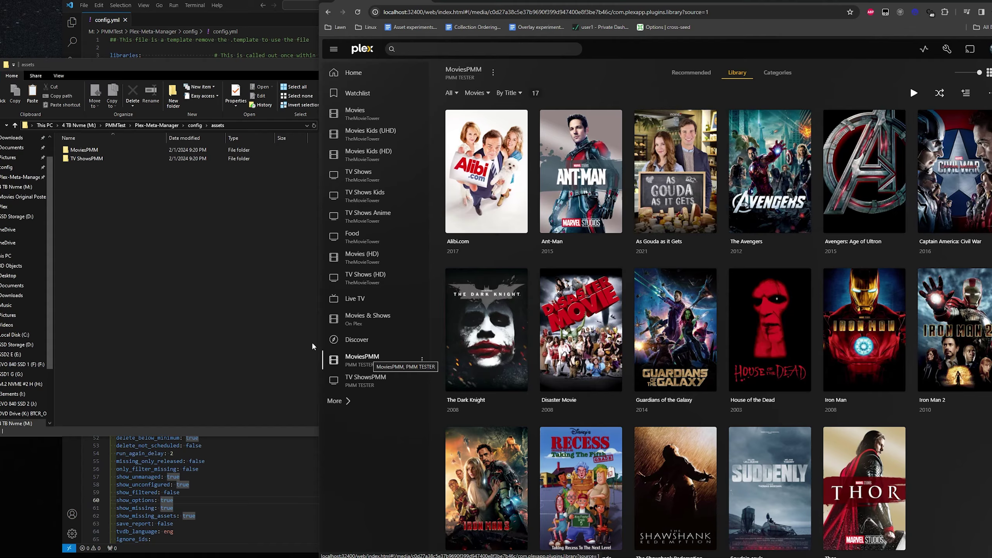
left_click(101, 151)
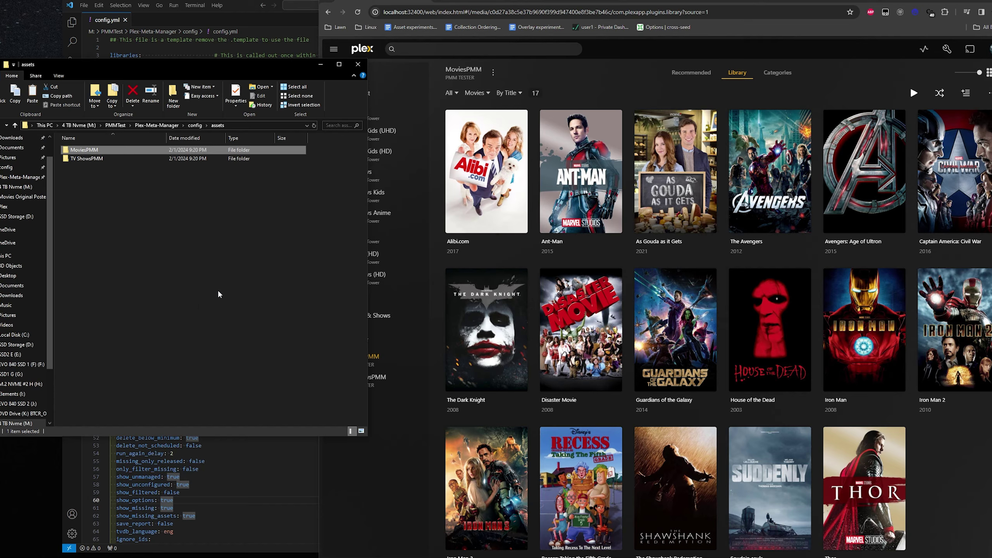
left_click(605, 91)
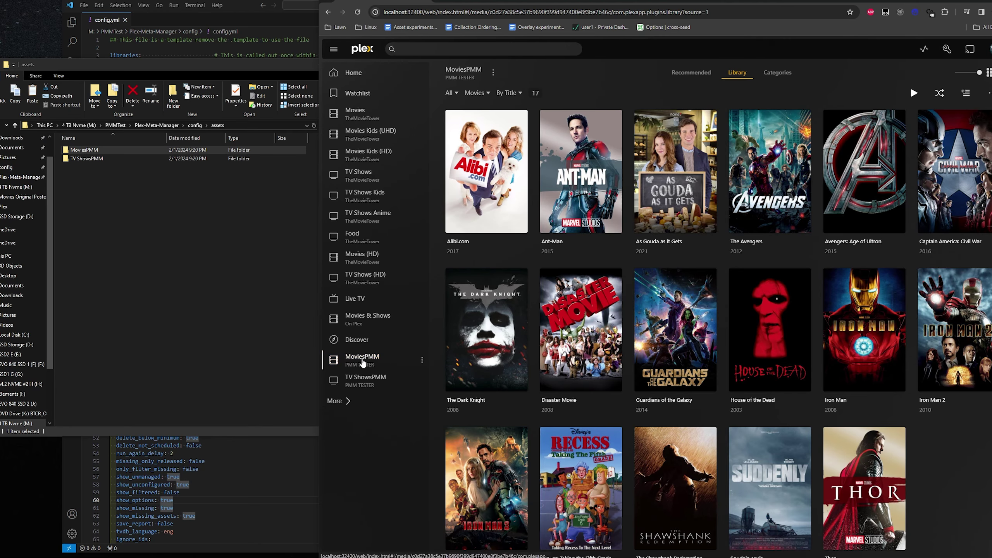
left_click(169, 188)
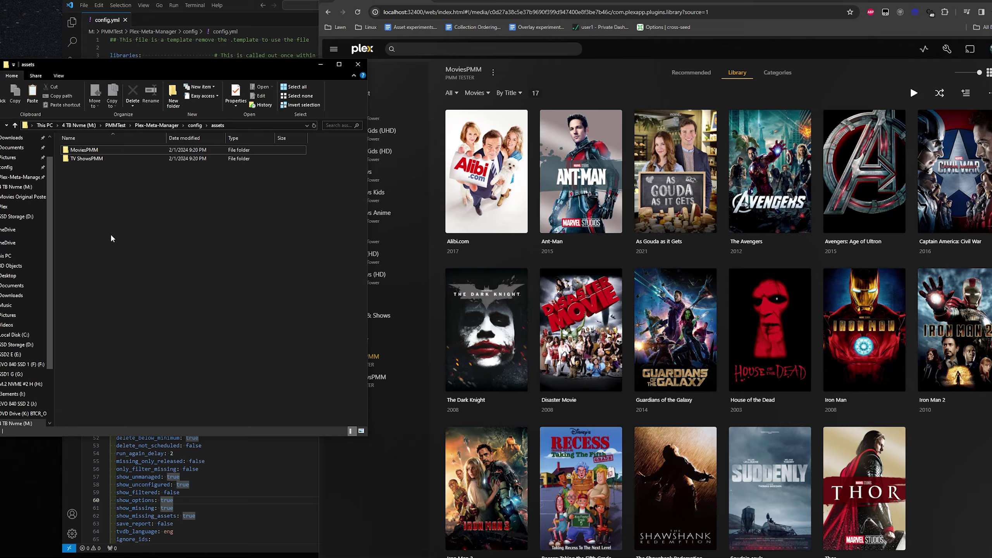
double_click(80, 148)
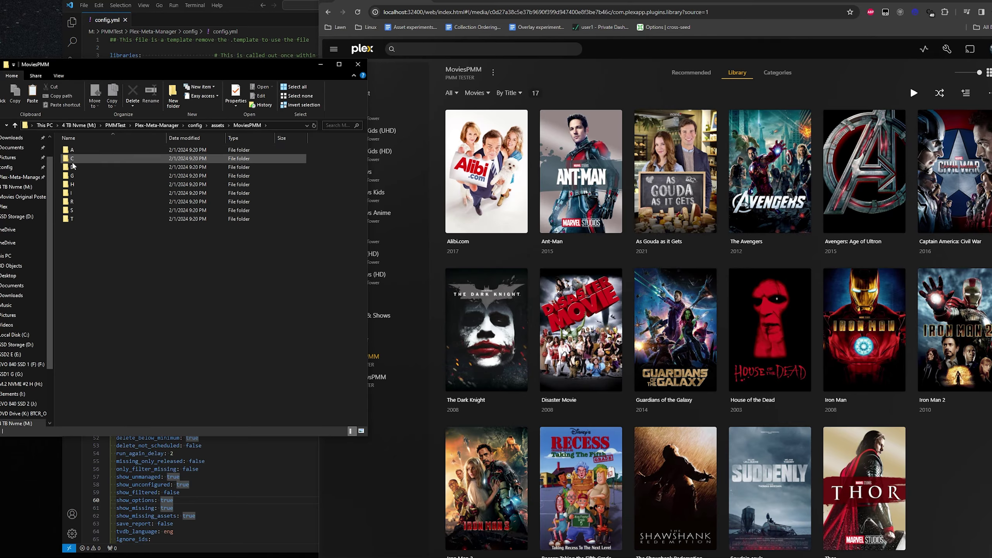
left_click(216, 125)
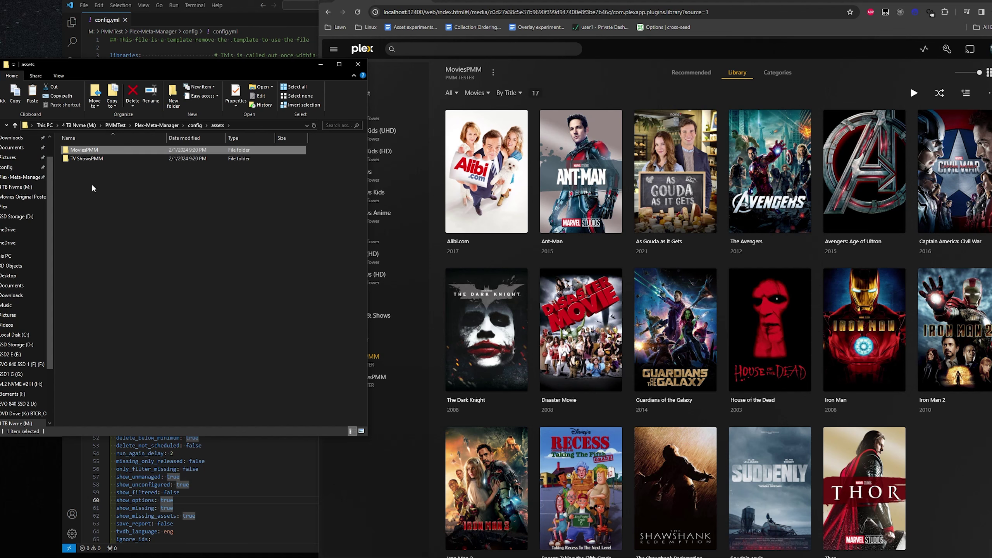
left_click_drag(75, 174, 167, 238)
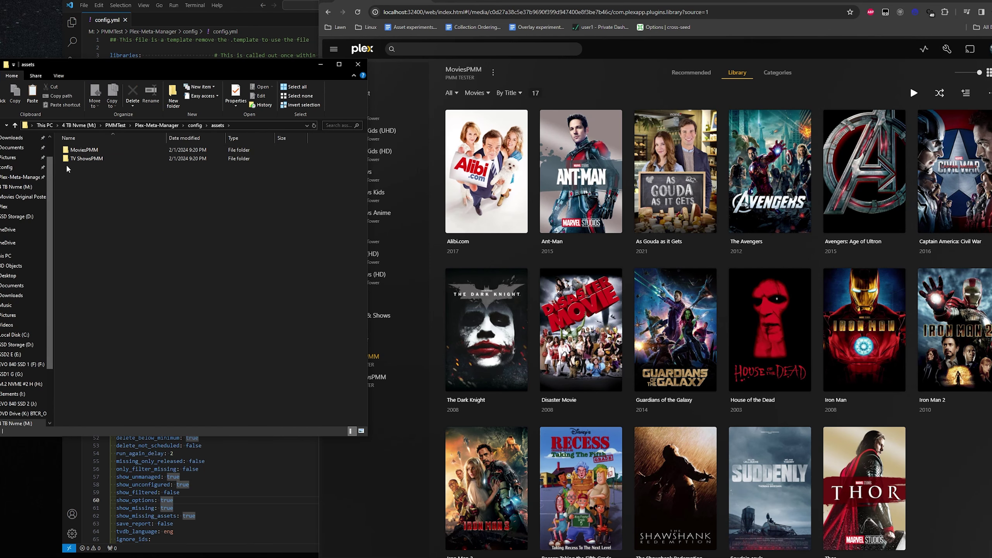
Step: Match the folder names inside assets to the MoviesPMM and TV ShowsPMM library entries in Plex
left_click_drag(66, 166, 189, 190)
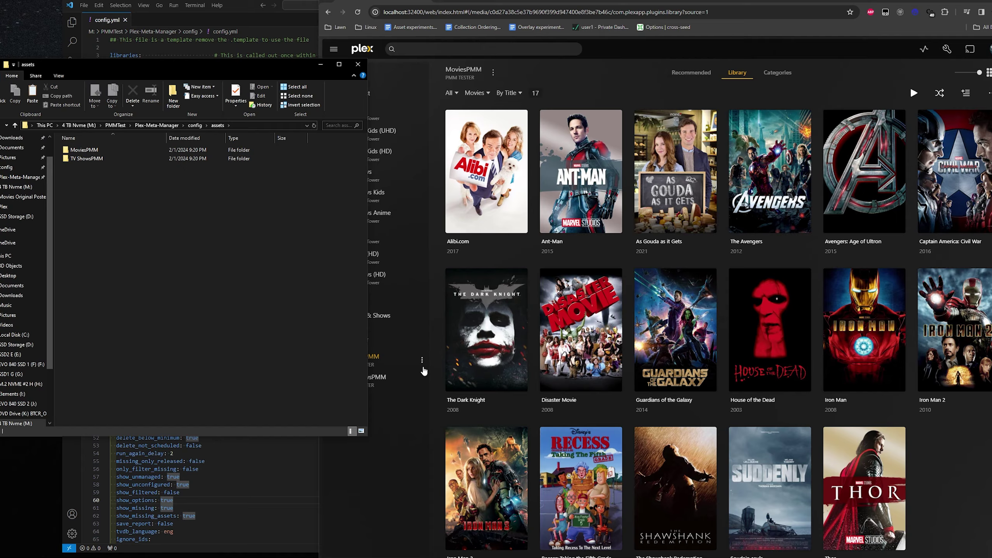
left_click(437, 359)
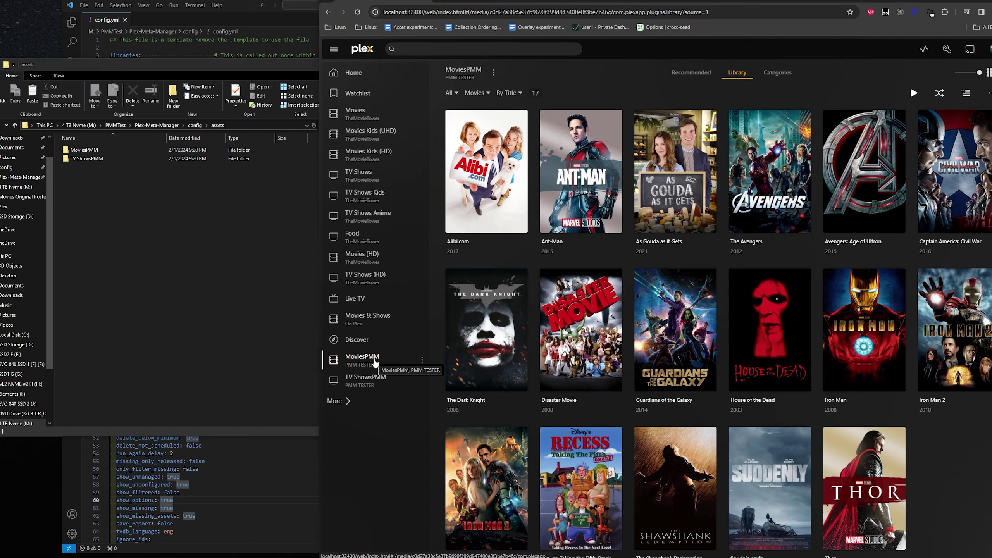
left_click(140, 200)
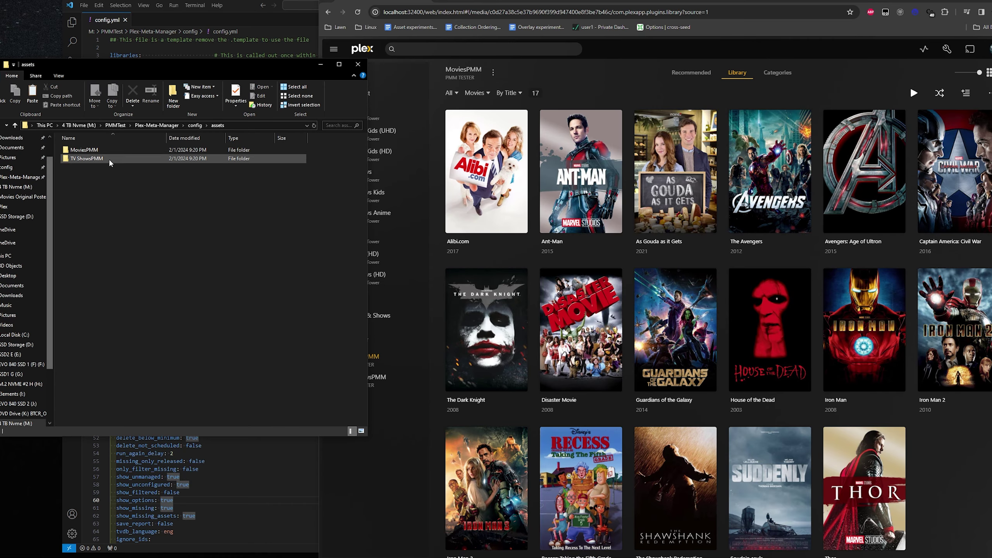
Step: Open the D folder inside the MoviesPMM assets, select Disaster Movie (2008), and return to the assets folder
double_click(90, 151)
double_click(78, 167)
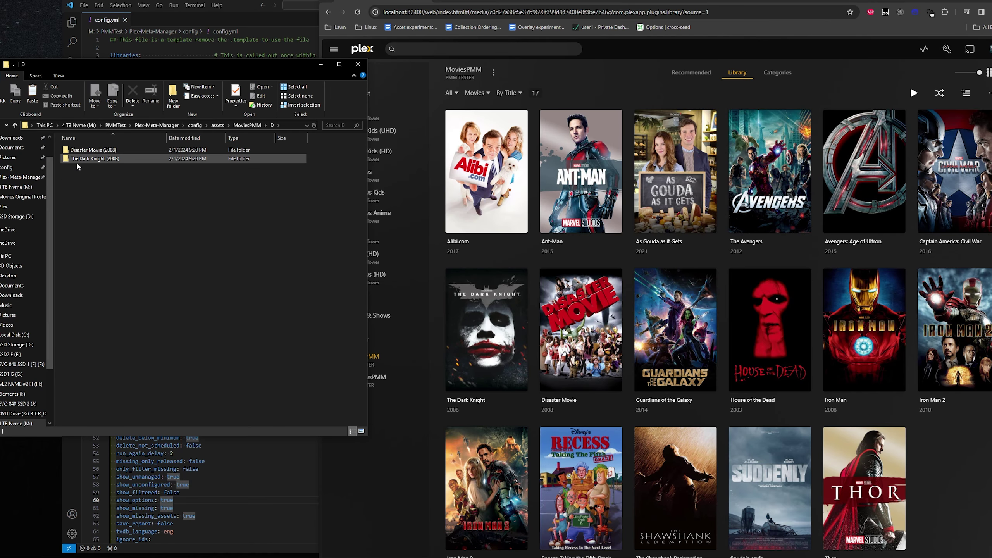
left_click(99, 153)
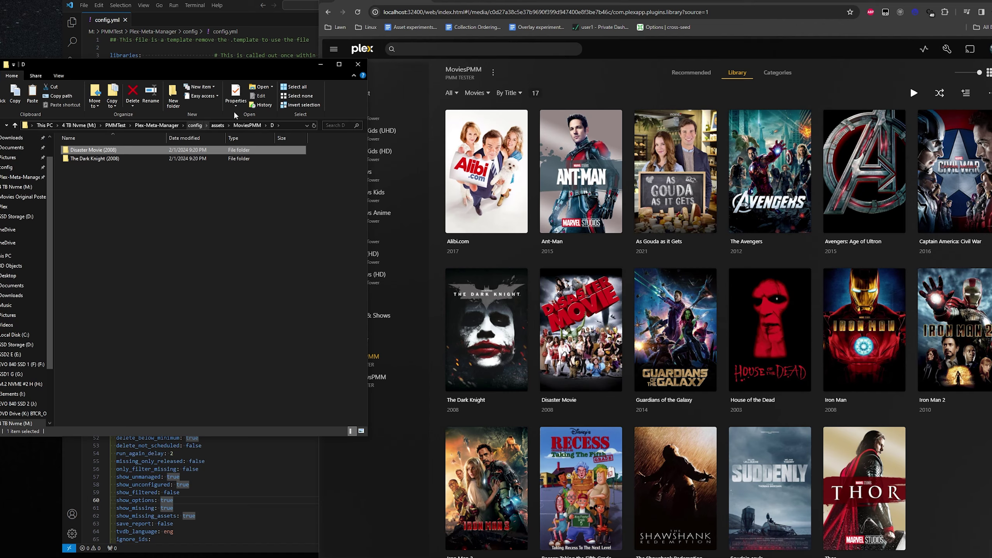
left_click(248, 126)
left_click(217, 125)
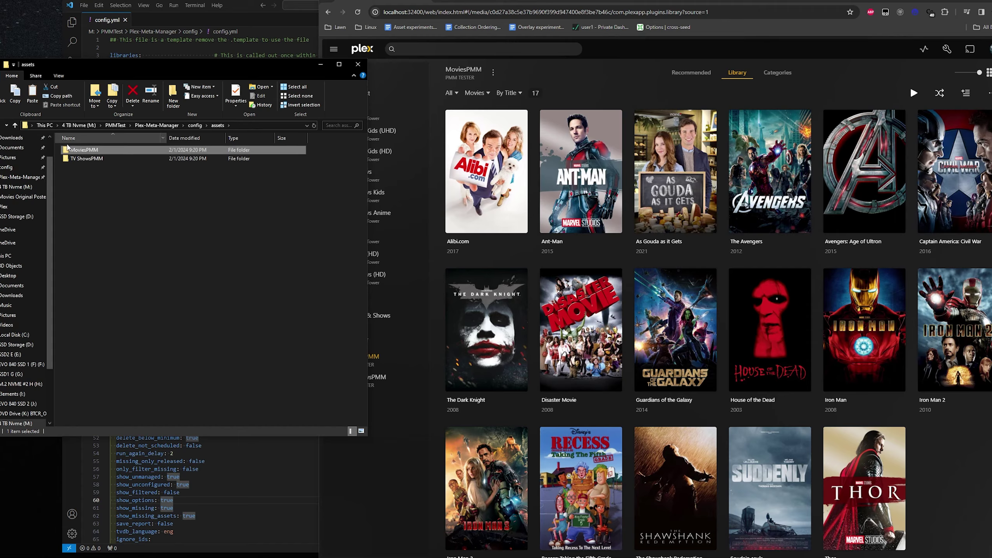
Step: Look inside the TV ShowsPMM asset folder and return to the assets folder
left_click(133, 218)
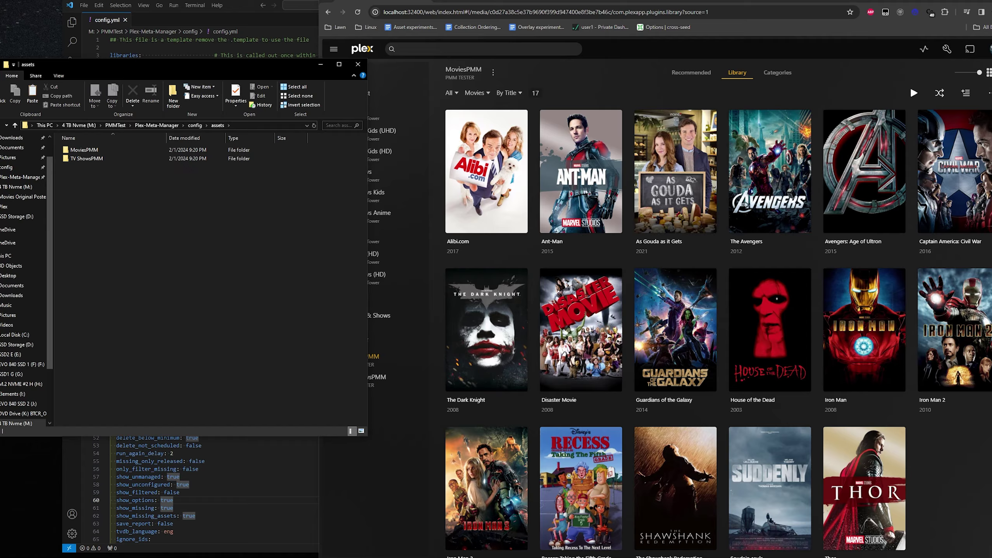
double_click(103, 158)
left_click(214, 126)
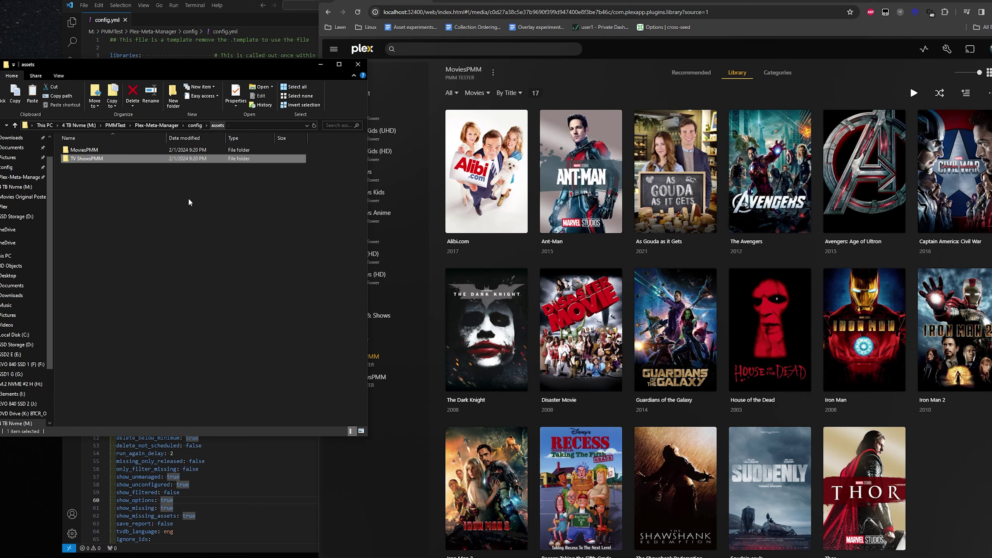
left_click(596, 77)
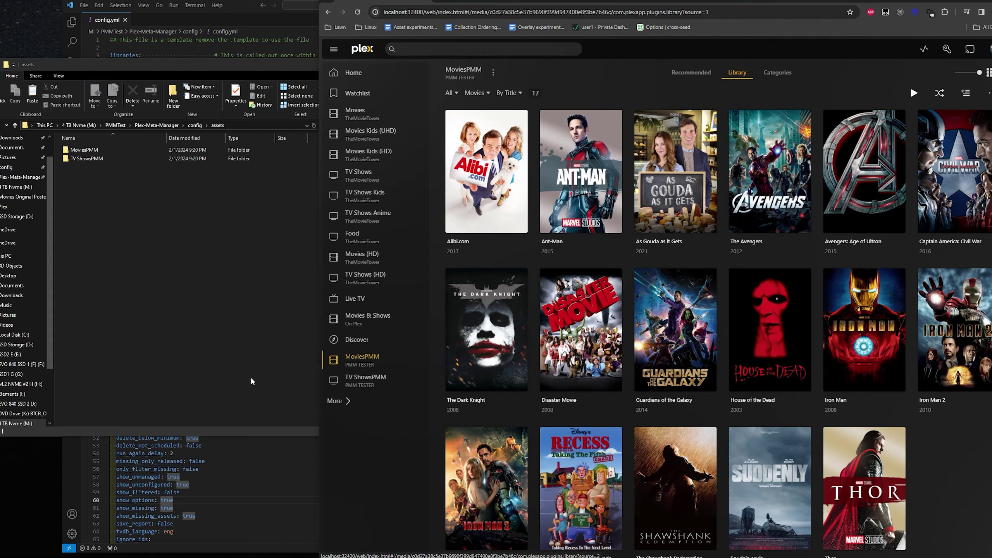
left_click(207, 333)
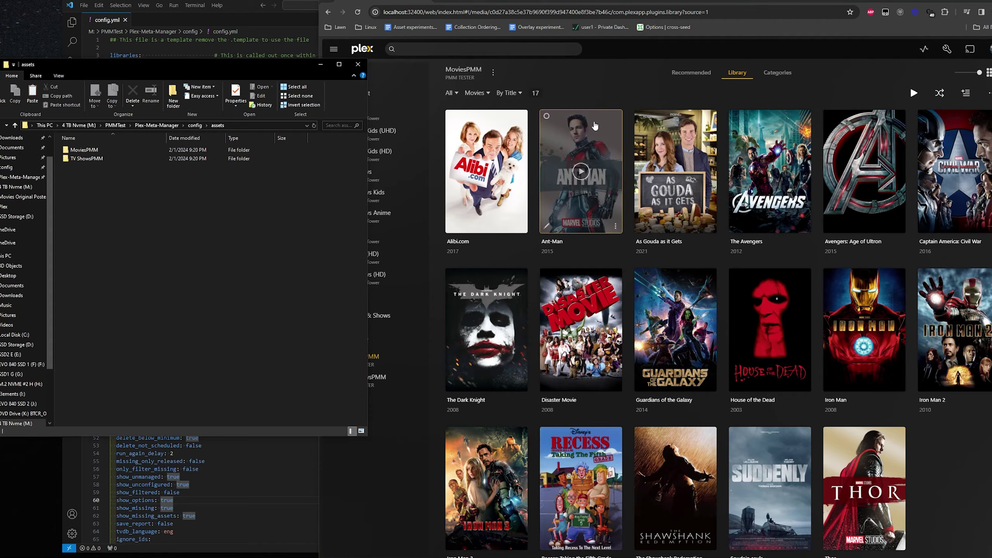
left_click(606, 85)
left_click(208, 373)
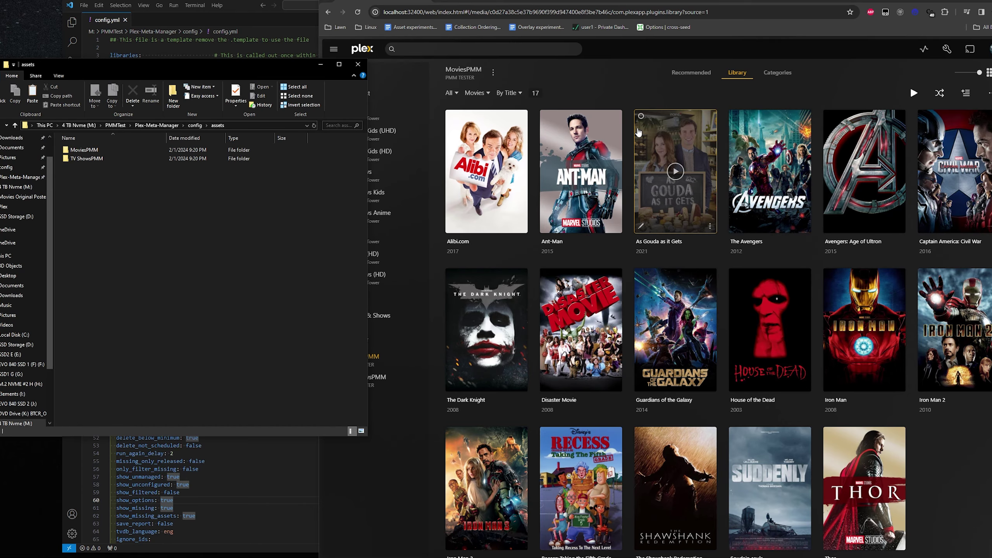
left_click(634, 74)
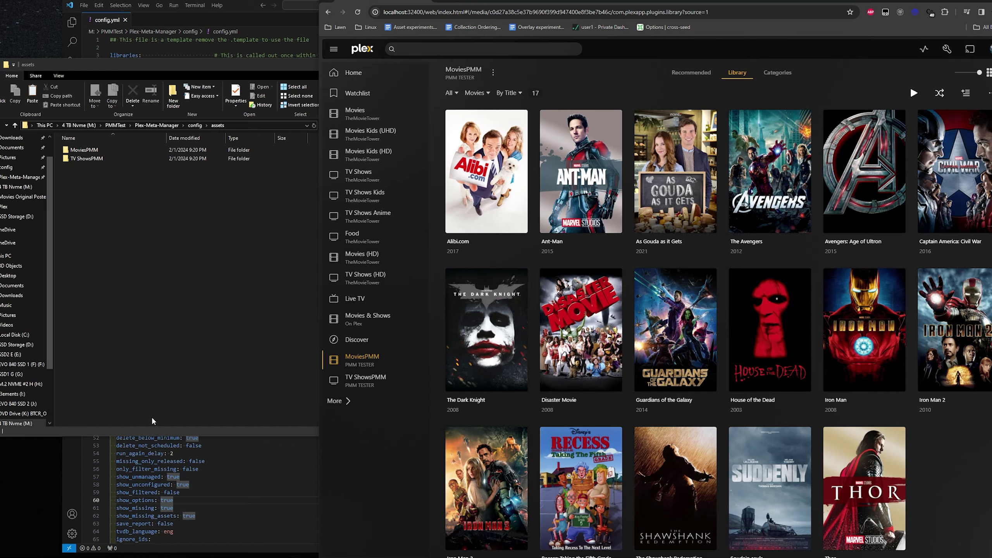
left_click(191, 313)
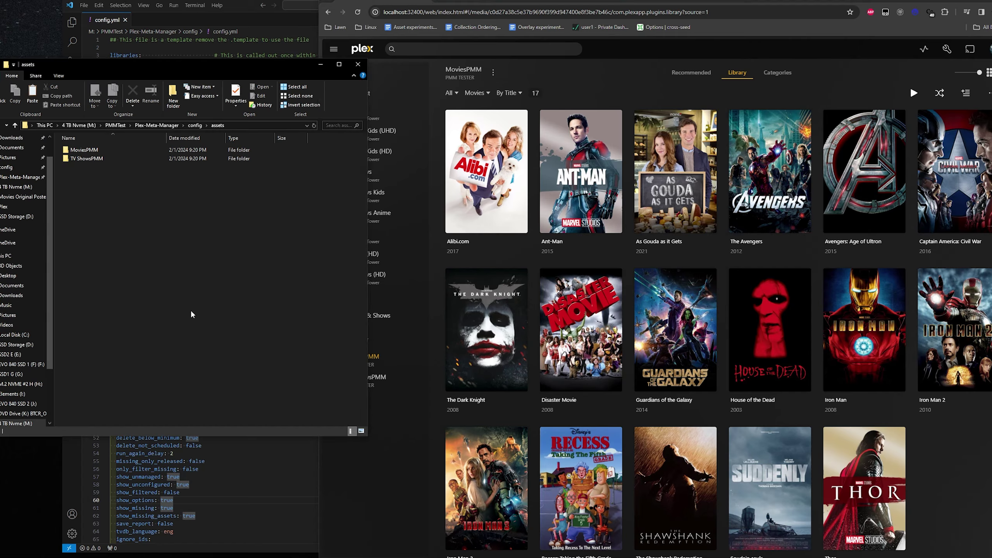
left_click(644, 62)
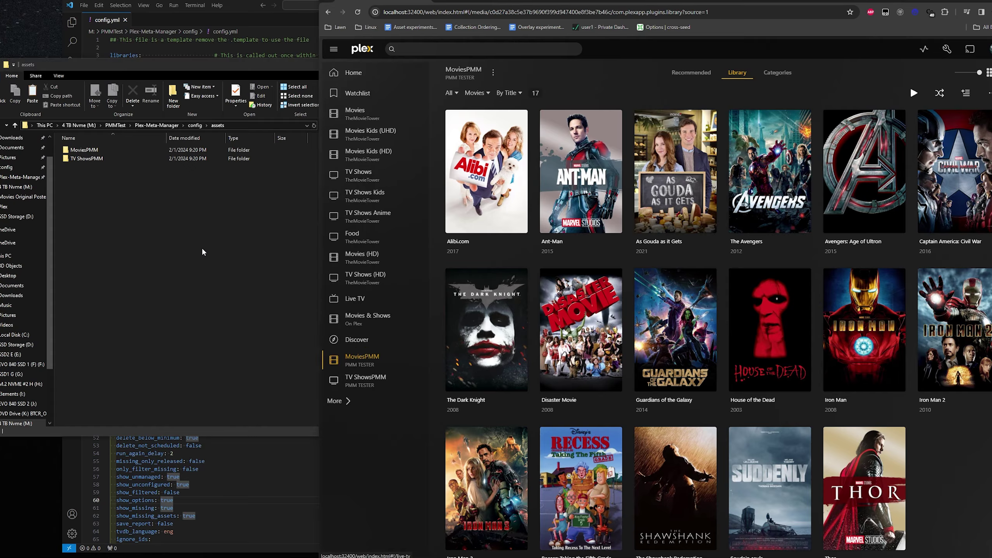
left_click(188, 306)
left_click(611, 93)
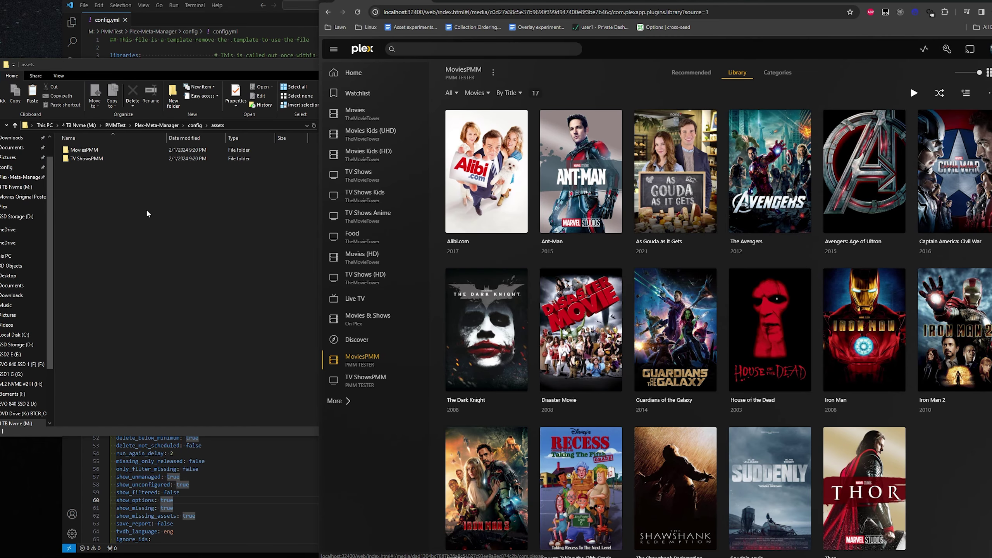
left_click(200, 462)
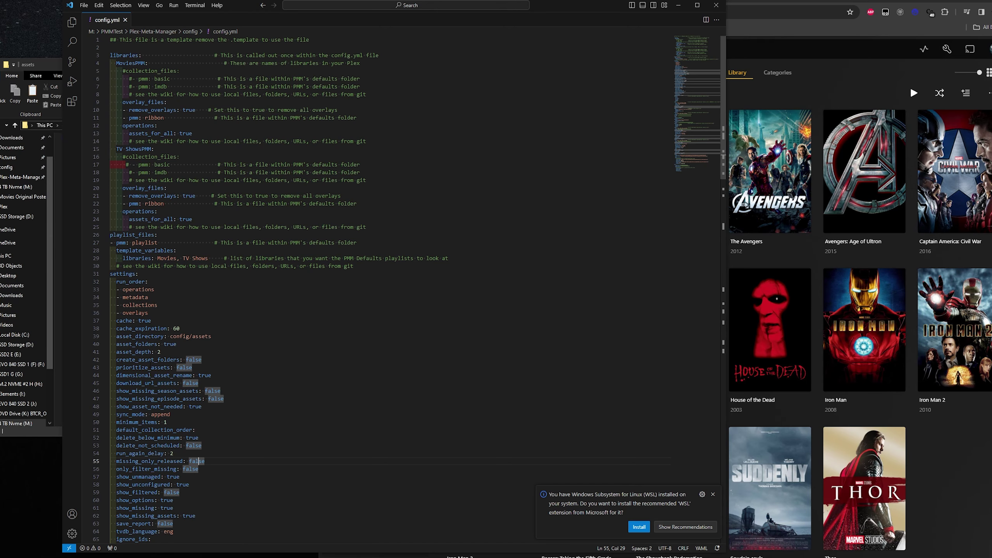
key("alt+Tab")
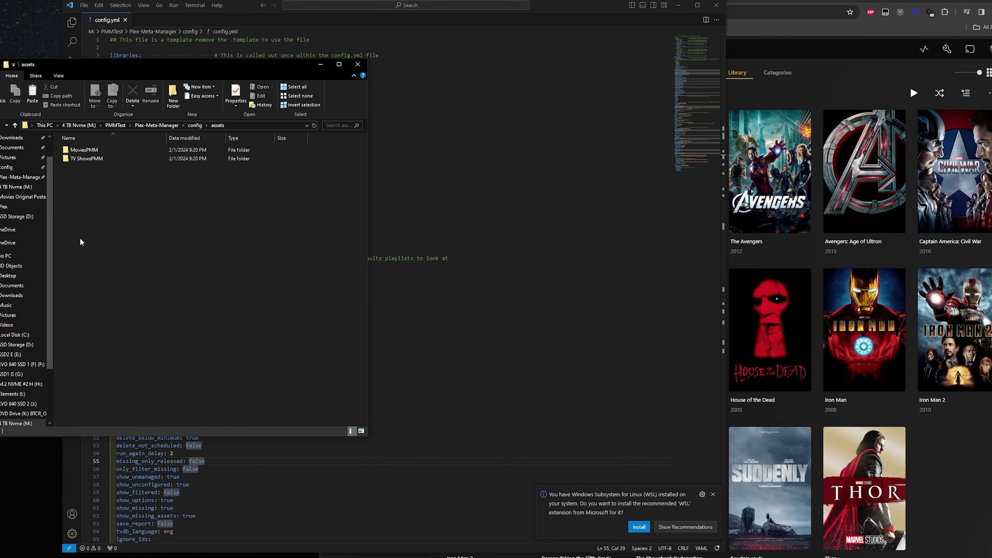
left_click(872, 93)
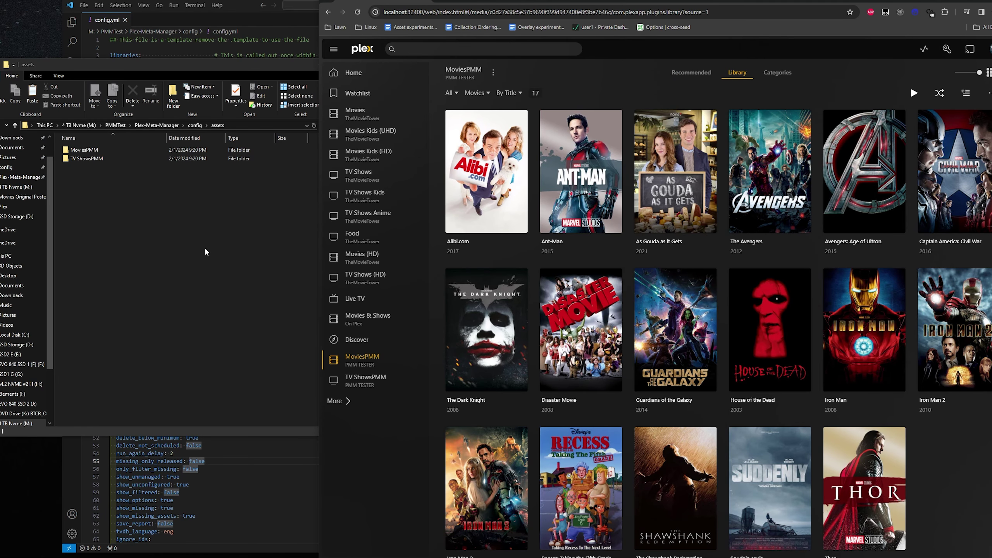
left_click(232, 344)
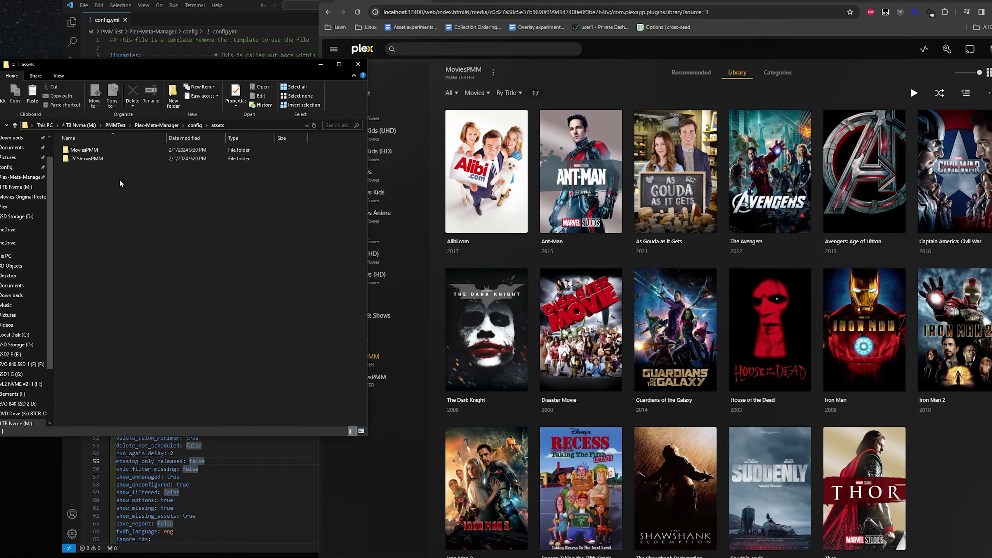
left_click(573, 86)
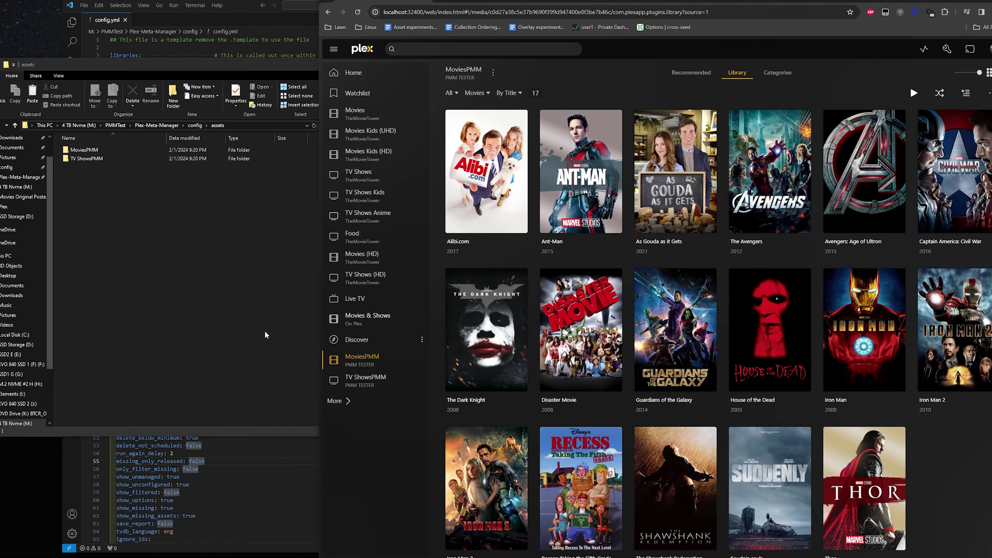
left_click(107, 224)
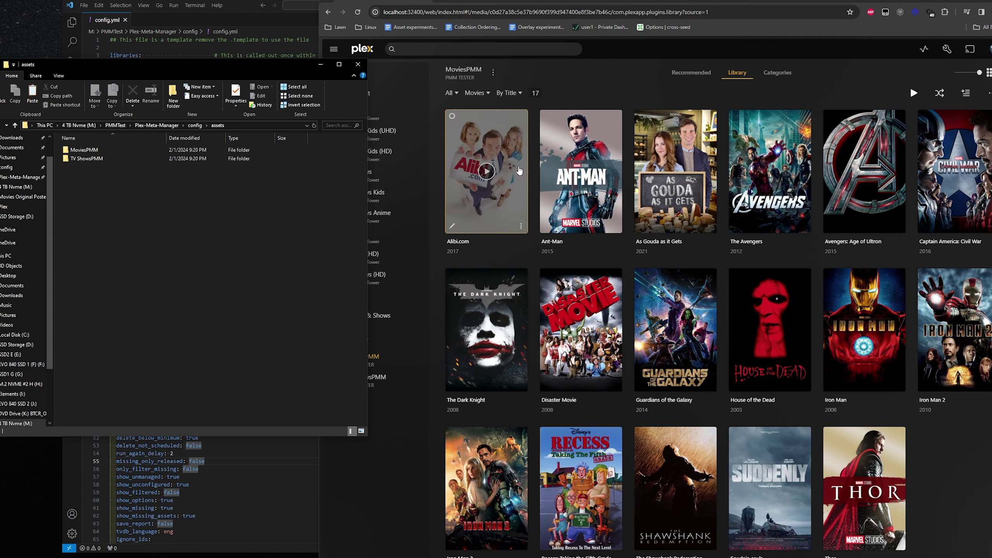
left_click(628, 73)
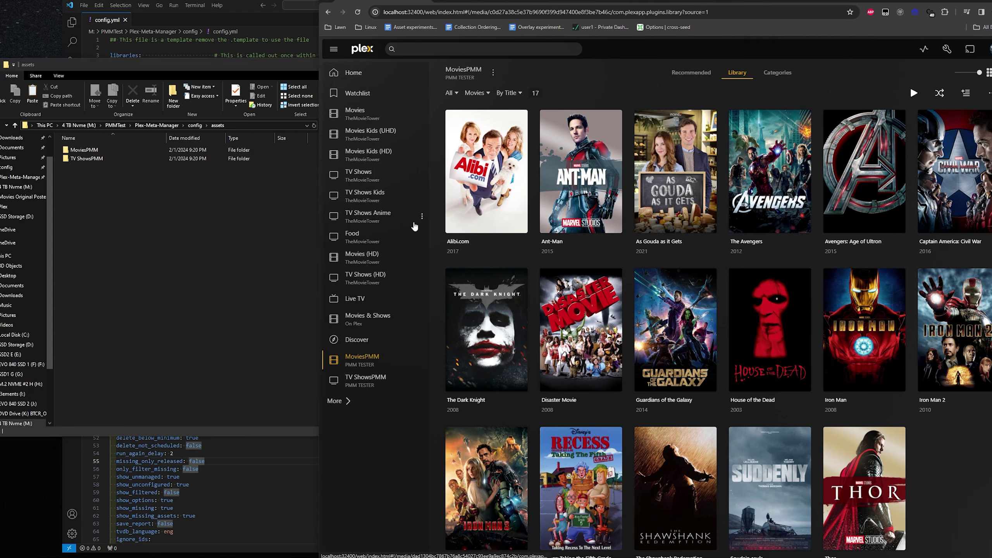
left_click(96, 237)
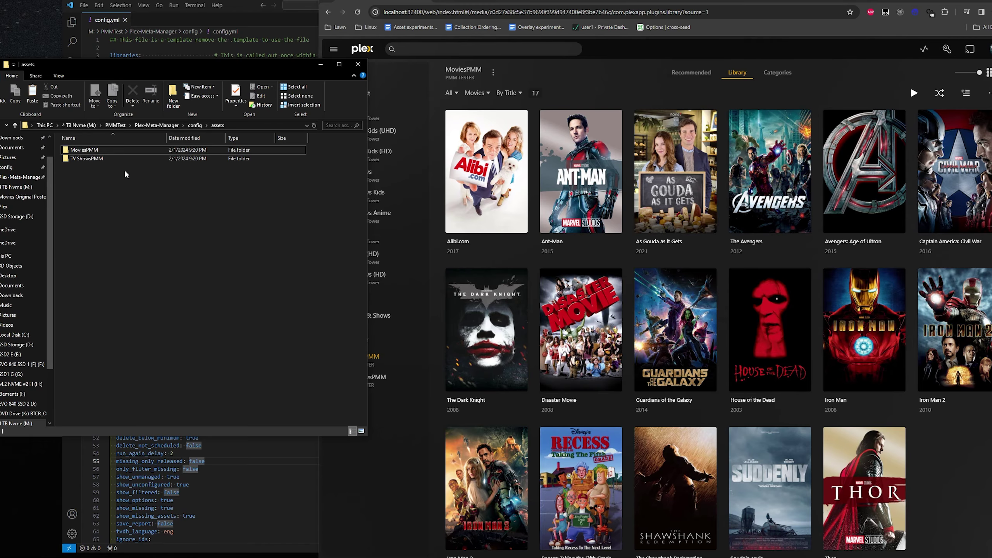
left_click(581, 79)
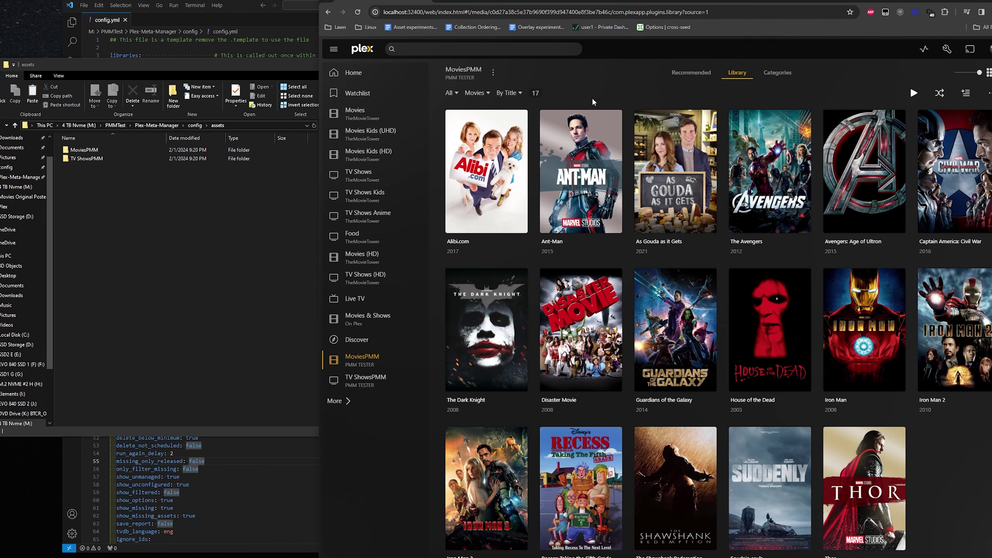
left_click(191, 284)
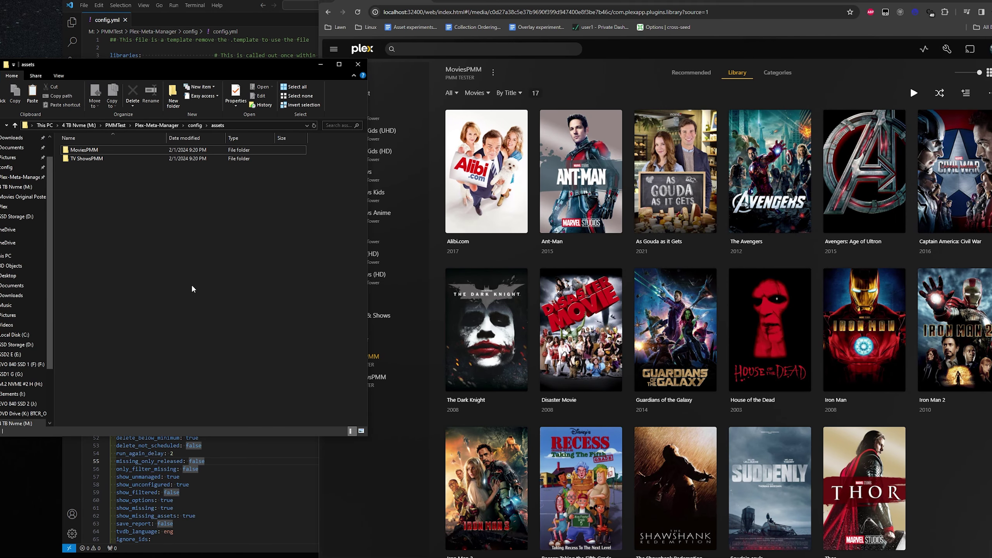
left_click(57, 213)
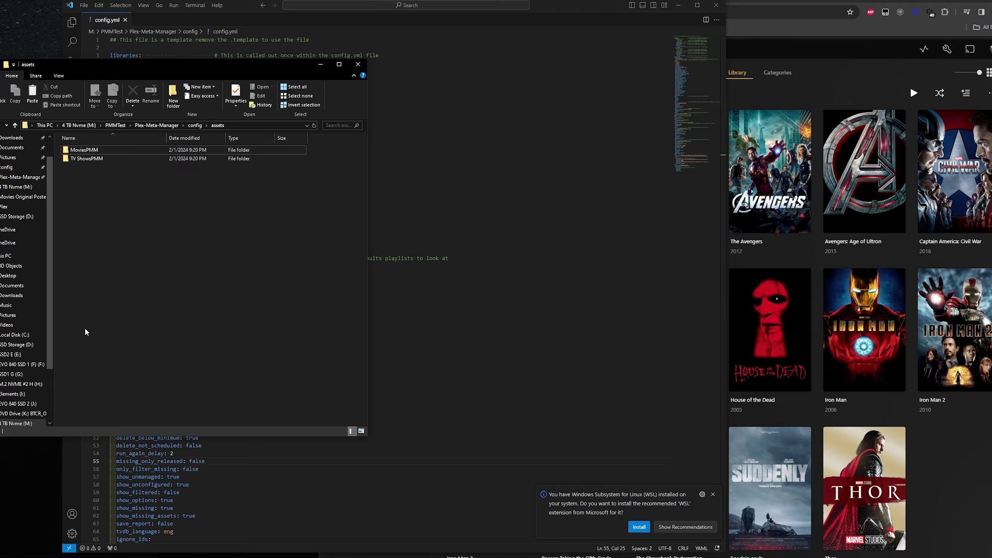
left_click(485, 275)
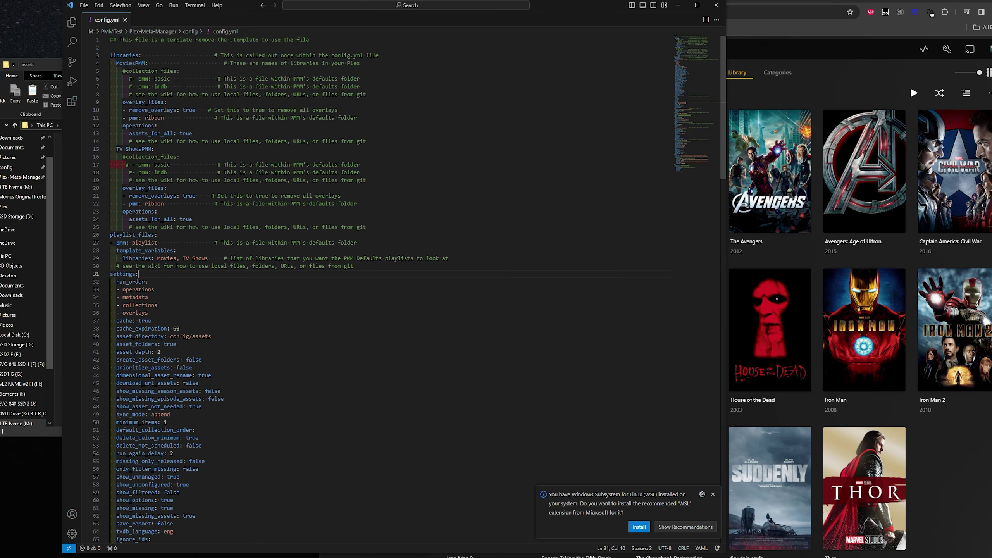
key("shift+Left")
key("shift+Left")
key("shift+Left")
key("shift+Left")
key("shift+Left")
key("shift+Left")
key("shift+Left")
key("shift+Left")
key("shift+Left")
key("shift+Left")
key("shift+Left")
key("shift+Left")
key("shift+Left")
key("shift+Left")
key("Right")
key("BackSpace")
type("1")
Step: Select the MoviesPMM and TV ShowsPMM asset folders, go up to the config folder, and bring config.yml back into view
left_click(52, 194)
left_click_drag(65, 164, 84, 136)
left_click(417, 199)
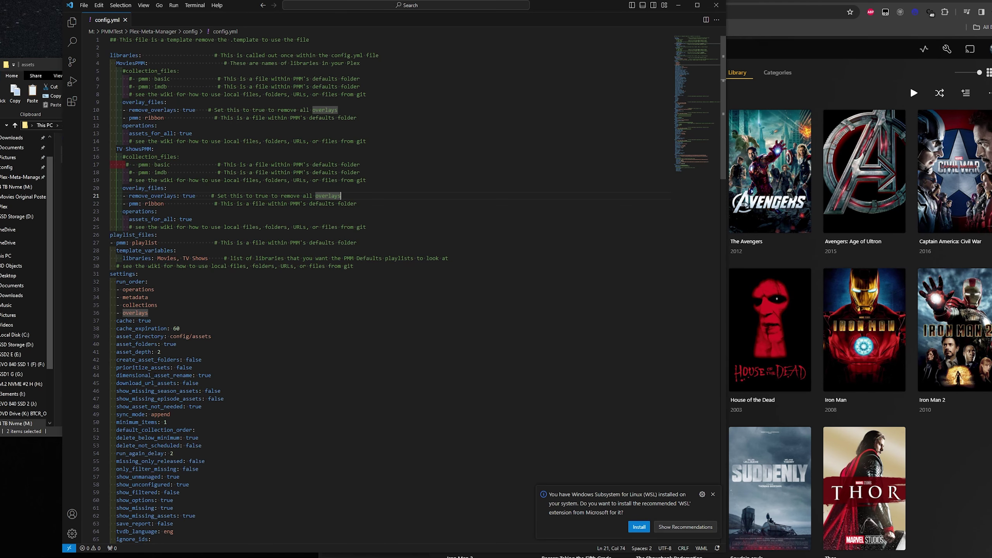
key("alt+Tab")
key("alt+Up")
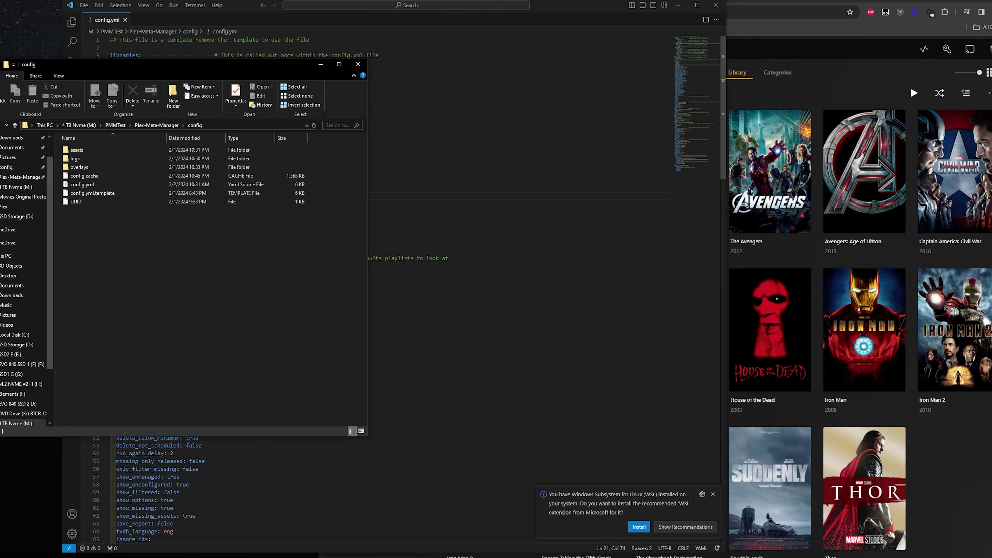
left_click(571, 198)
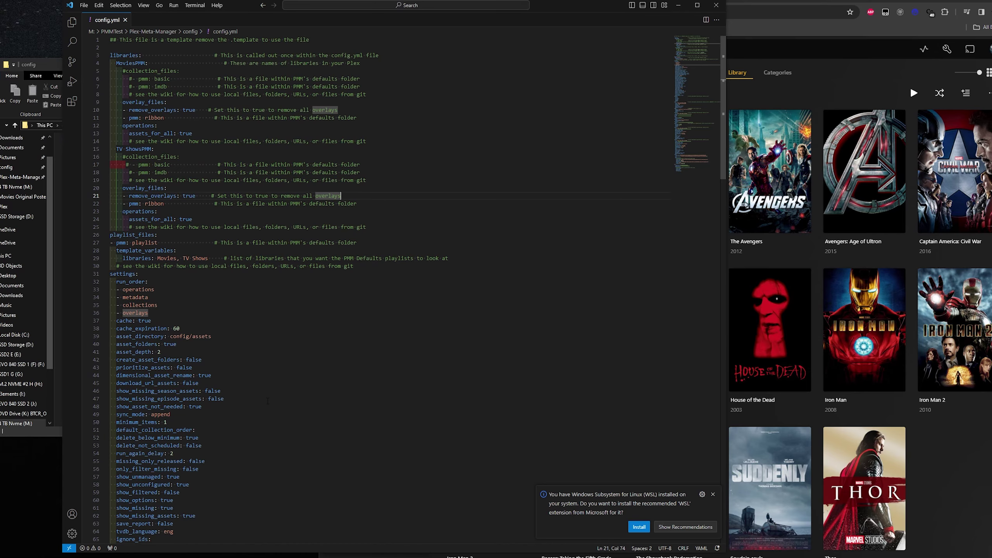
Step: Highlight config.yml from the libraries section through delete_below_minimum, review the settings below, and compare the file with the config folder
left_click_drag(110, 55, 398, 438)
left_click(398, 437)
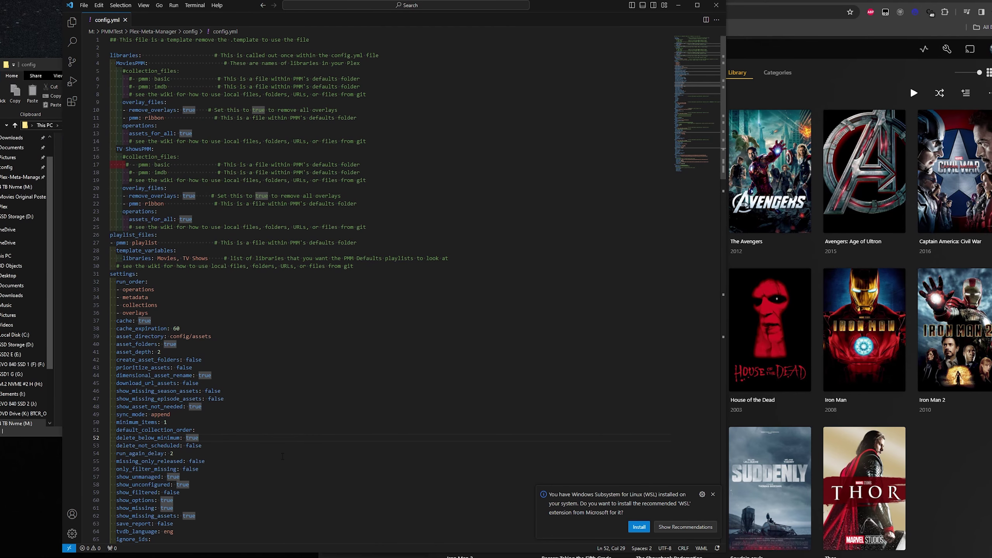
scroll(300, 404, "down", 4)
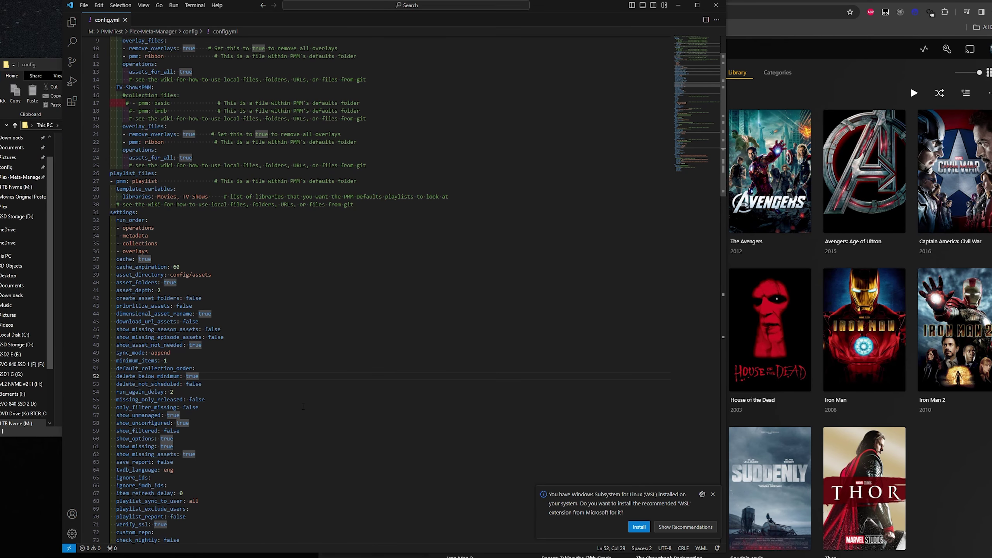
scroll(311, 405, "up", 4)
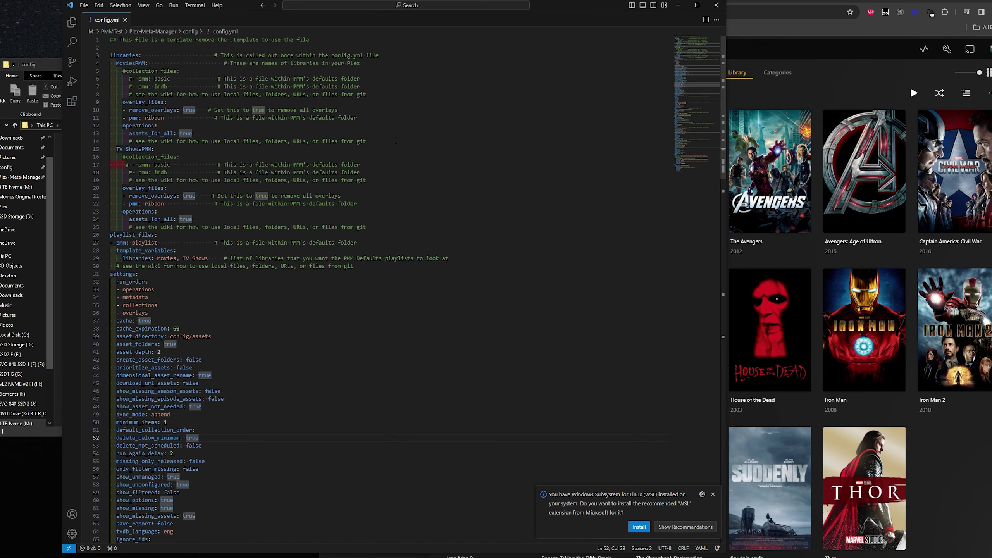
left_click(57, 190)
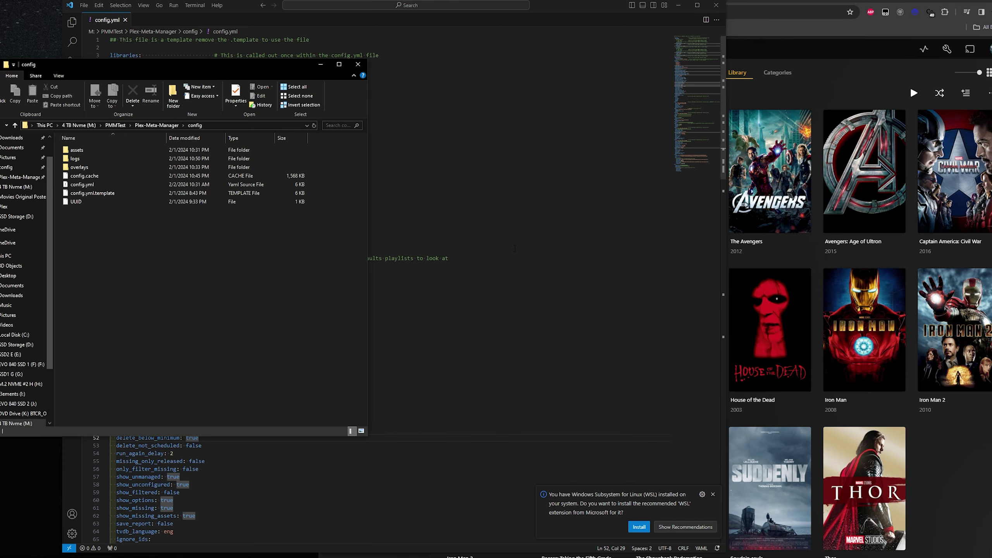
left_click(549, 220)
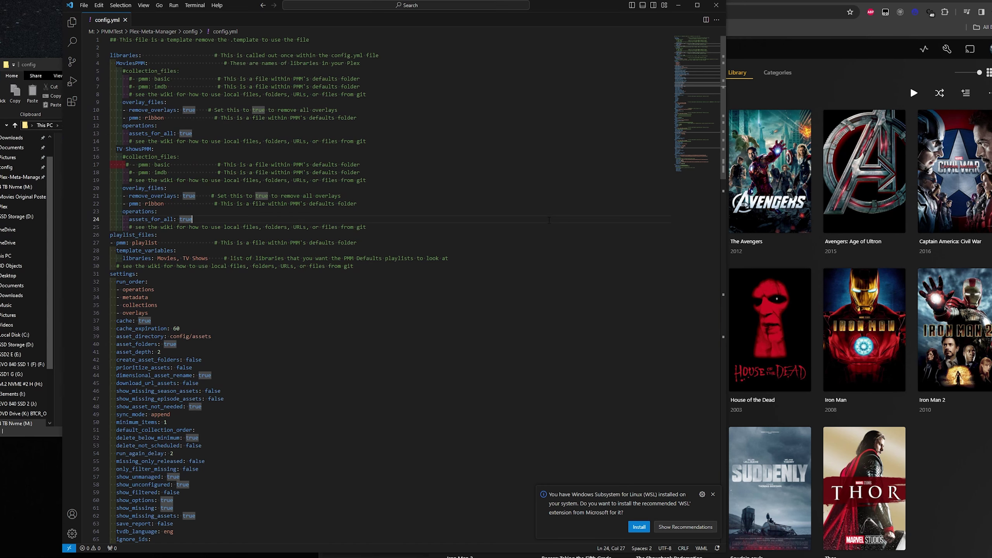
Step: Check the MoviesPMM posters in Plex, then highlight the collection_files, overlay_files and playlist_files entries in config.yml
left_click(845, 86)
scroll(619, 350, "down", 1)
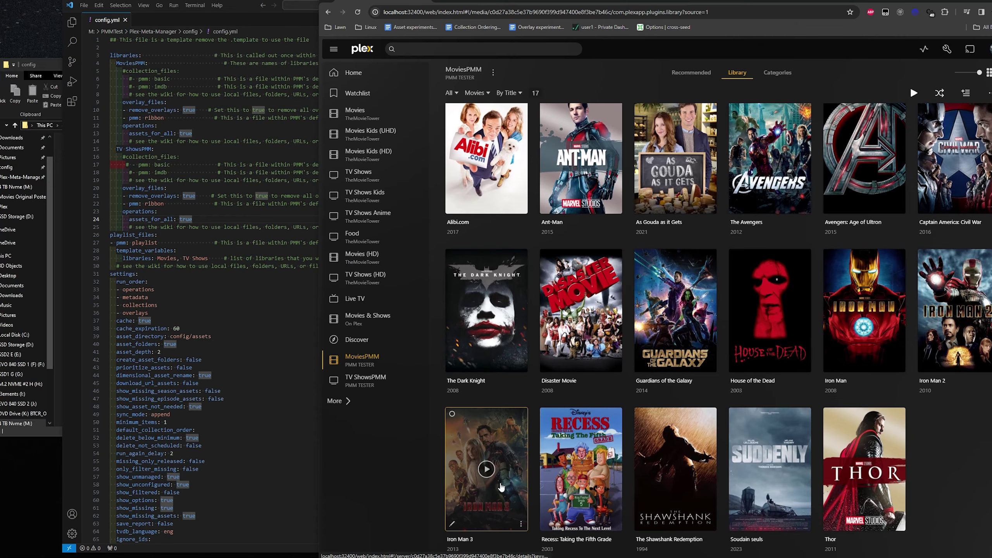
left_click(168, 102)
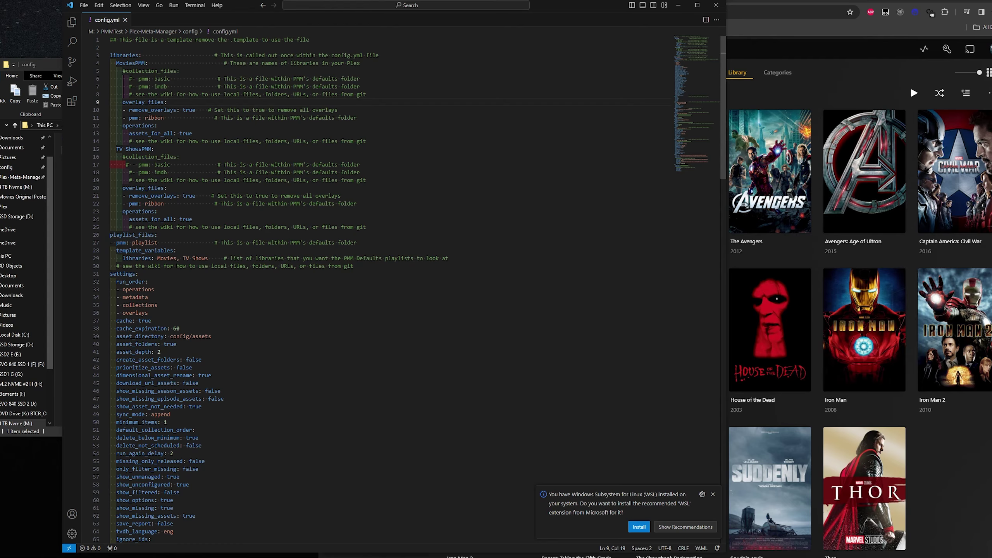
left_click_drag(123, 71, 192, 71)
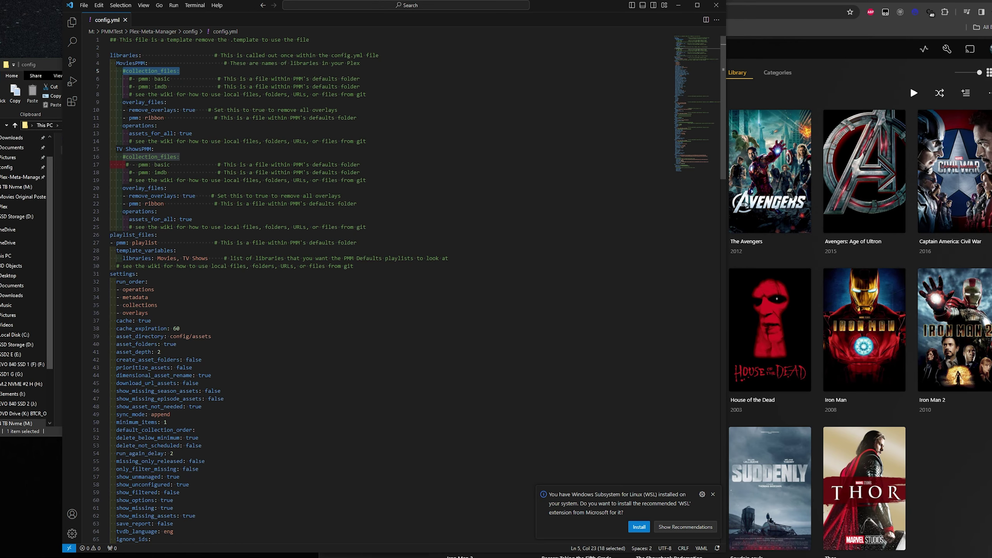
left_click_drag(129, 102, 187, 101)
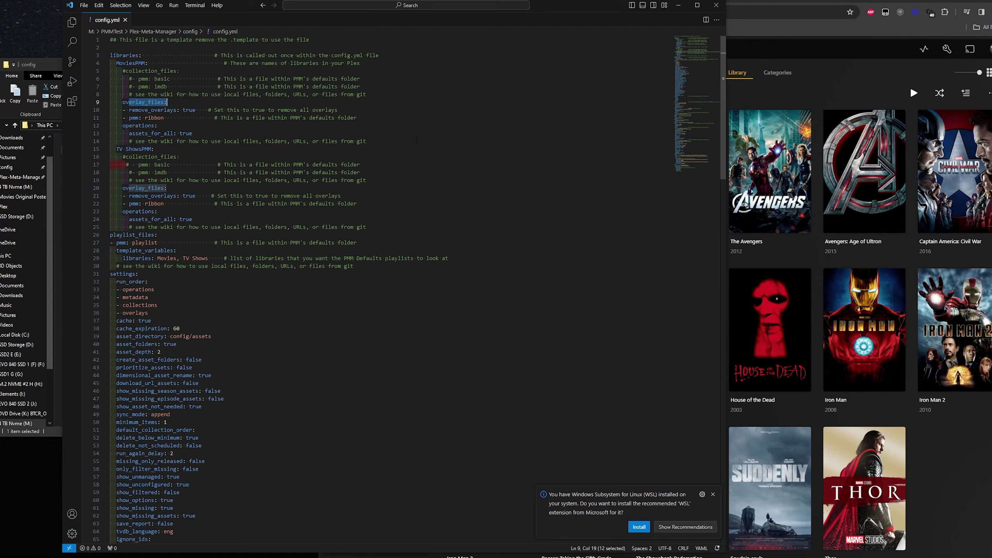
left_click(385, 142)
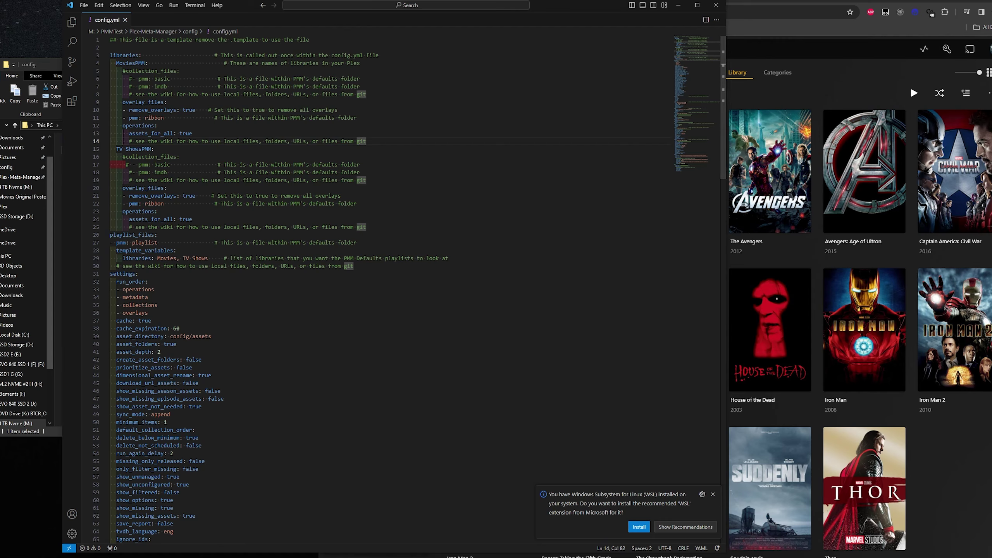
left_click_drag(157, 234, 111, 234)
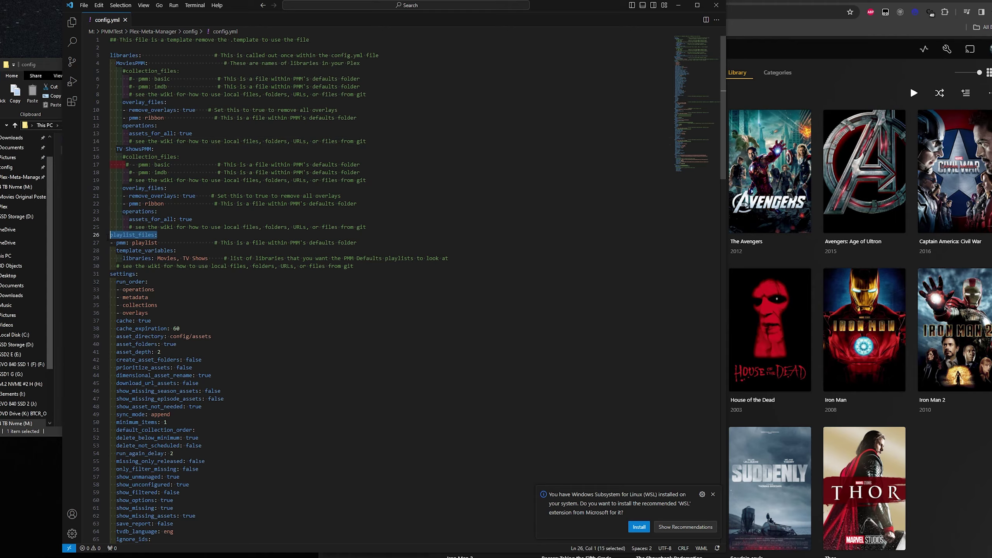
left_click(279, 293)
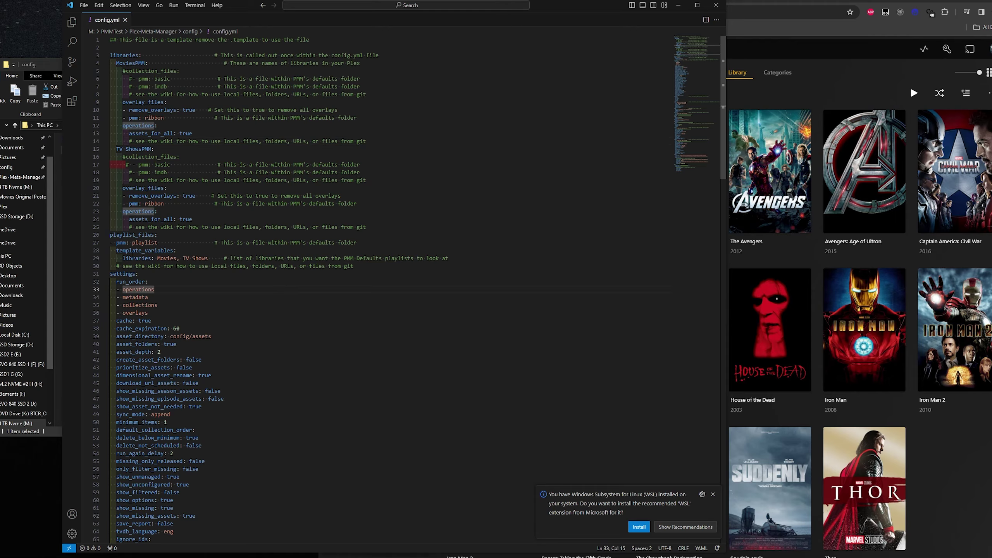
left_click(453, 141)
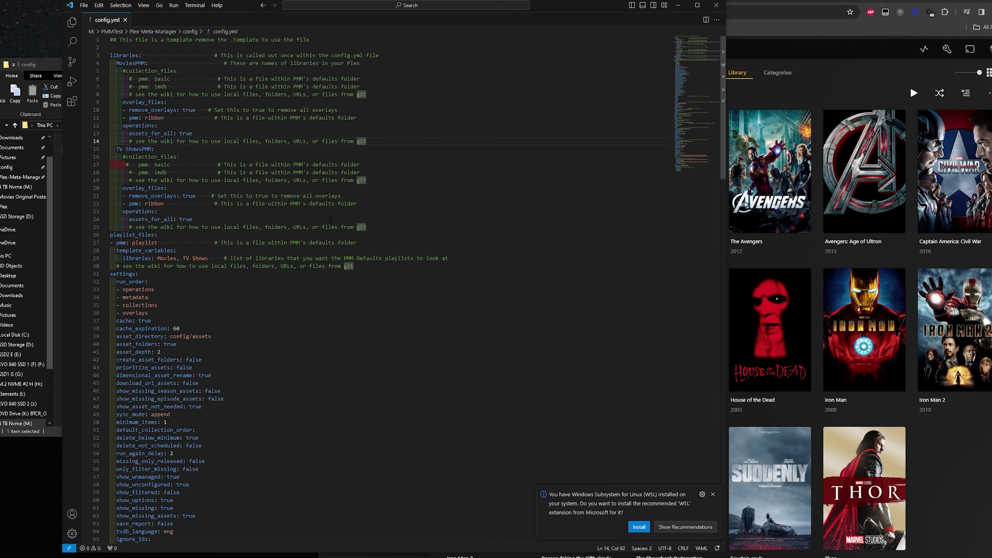
Step: Highlight the config.yml block from settings through show_missing_assets and review the remaining settings down to the webhooks section
scroll(331, 220, "down", 2)
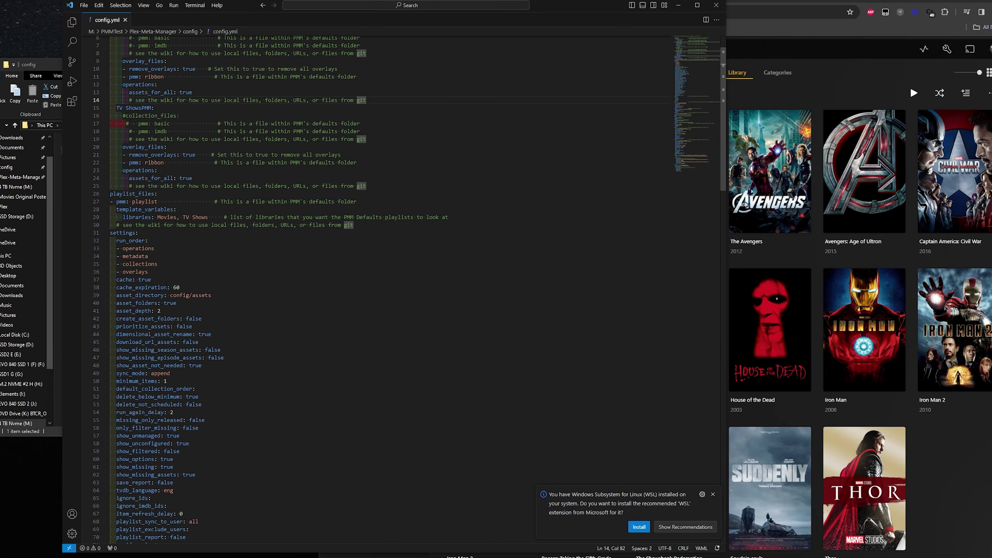
left_click_drag(110, 232, 117, 477)
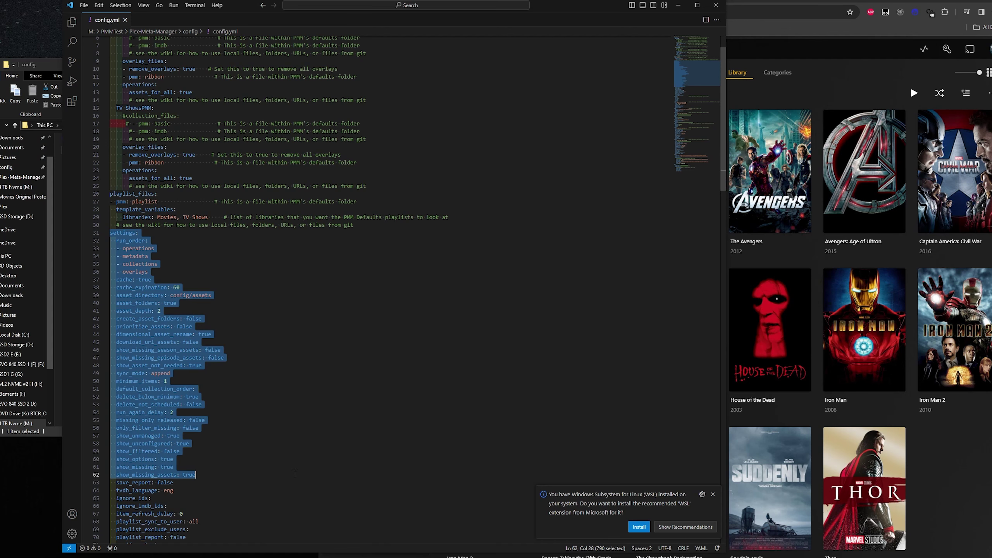
left_click(316, 419)
scroll(292, 451, "up", 2)
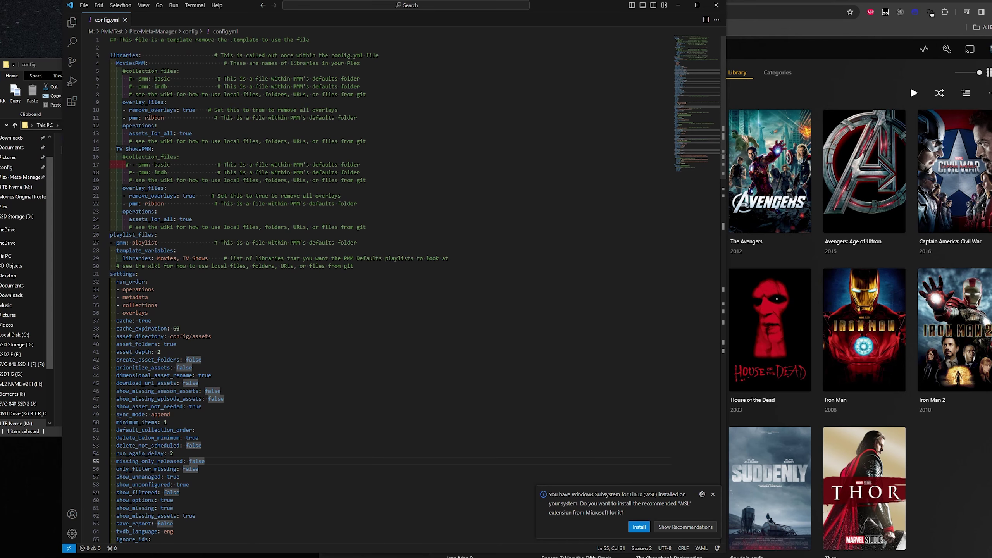
scroll(318, 351, "down", 5)
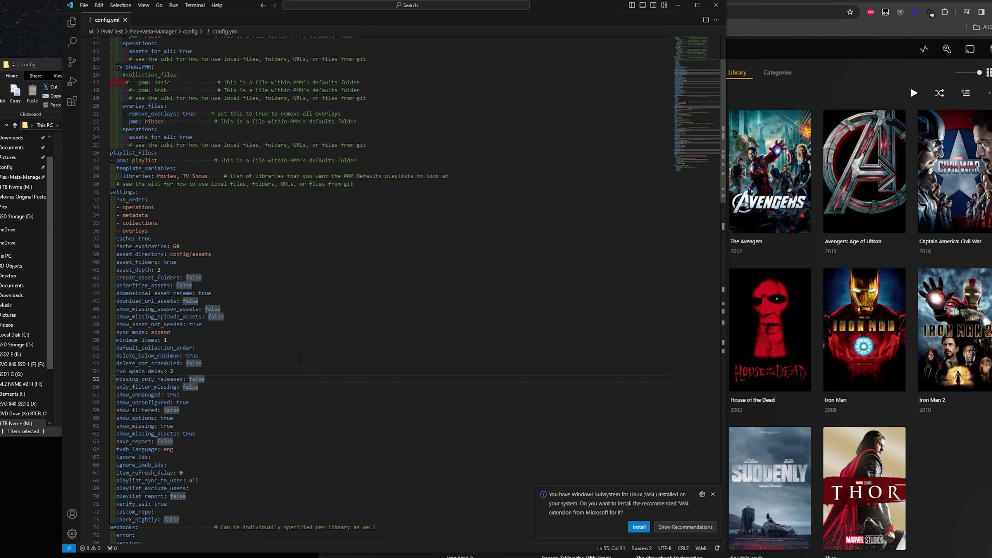
scroll(325, 345, "up", 5)
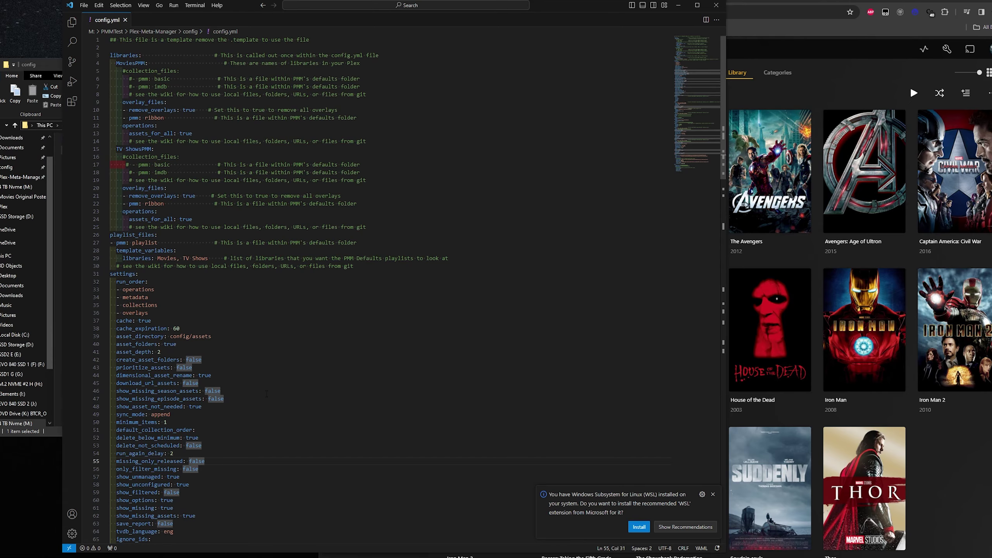
scroll(410, 290, "down", 1)
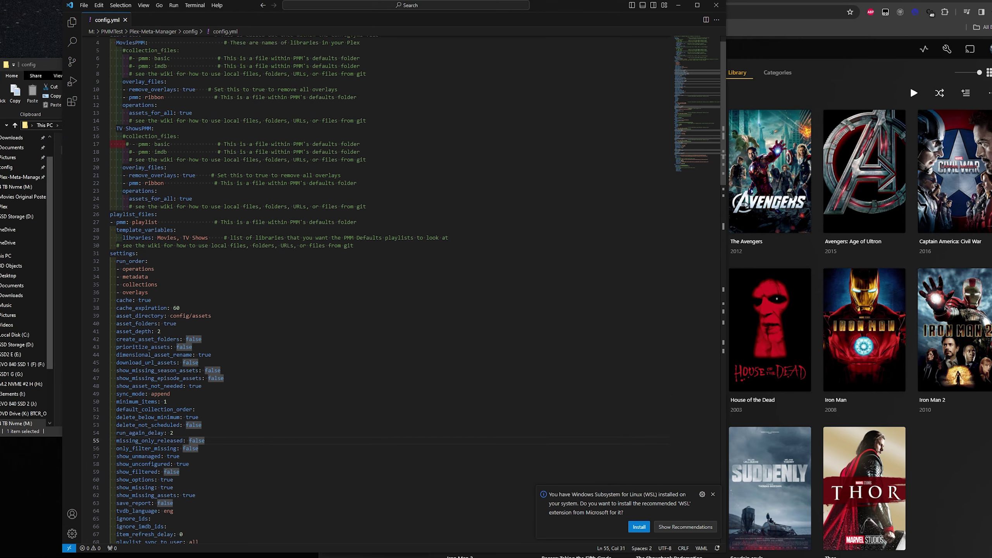
scroll(410, 290, "up", 1)
scroll(410, 289, "down", 1)
scroll(410, 290, "up", 1)
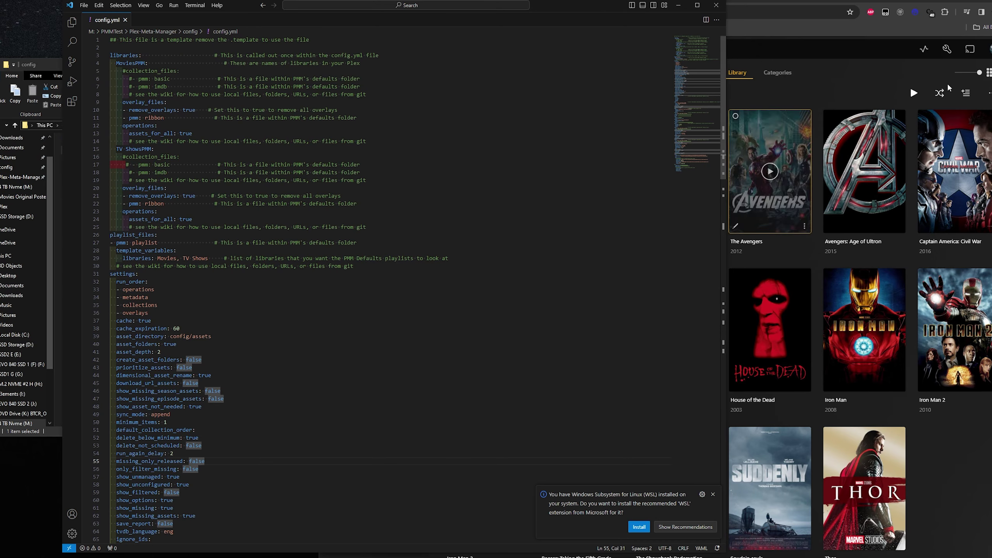
Step: View the MoviesPMM library in Plex and return to the overlay settings in config.yml
left_click(829, 78)
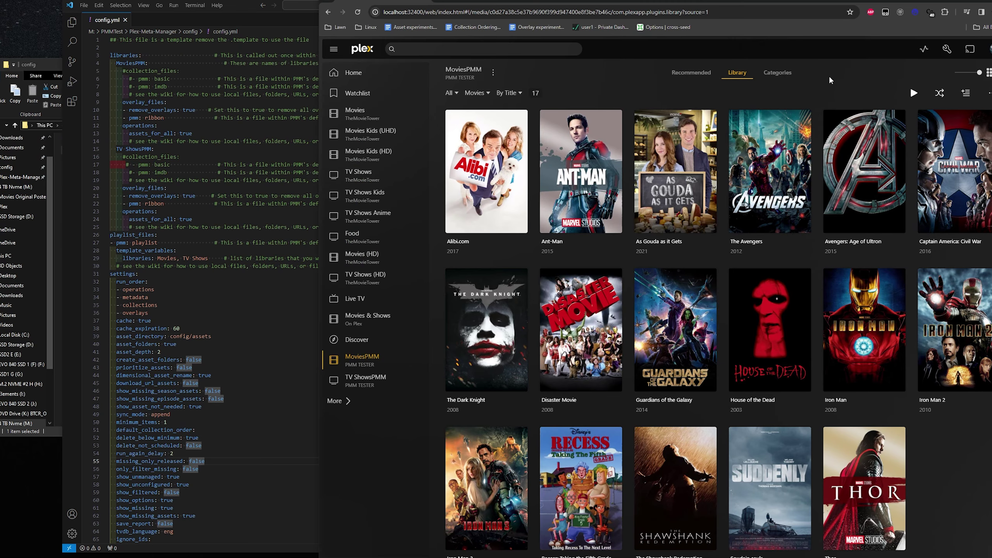
left_click(565, 4)
left_click(544, 153)
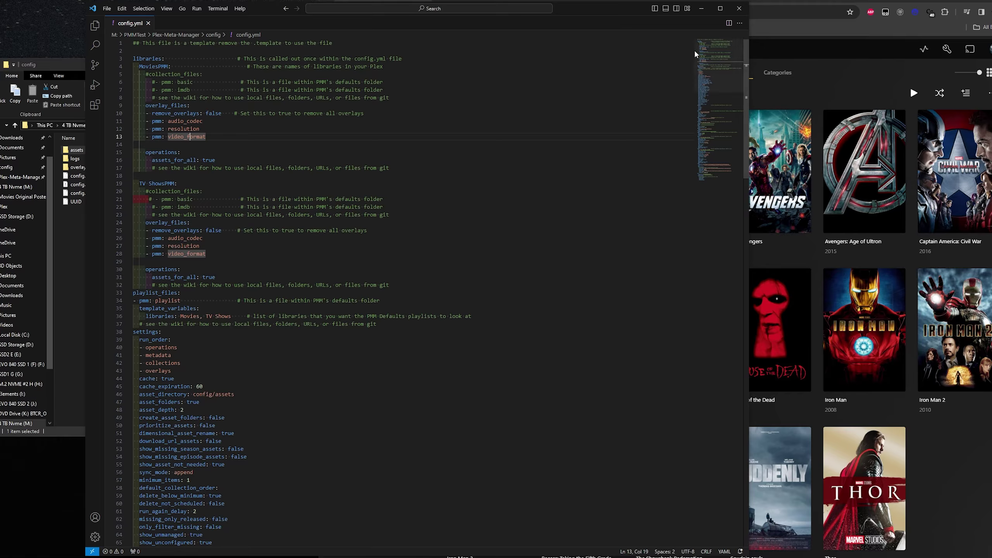
Step: Bring the Plex-Meta-Manager folder and command window forward, review the run's warning and error summaries, and return to config.yml
left_click(72, 232)
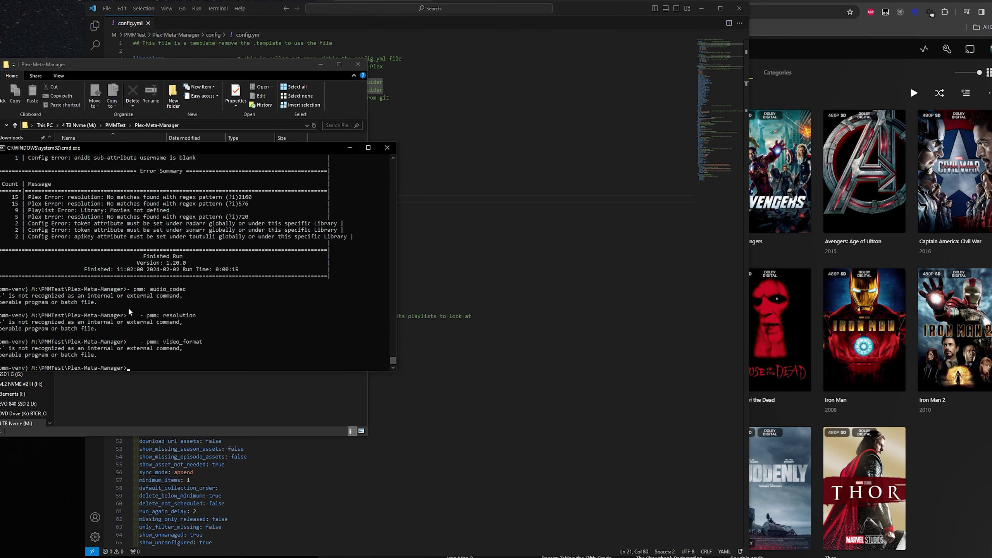
scroll(128, 307, "up", 5)
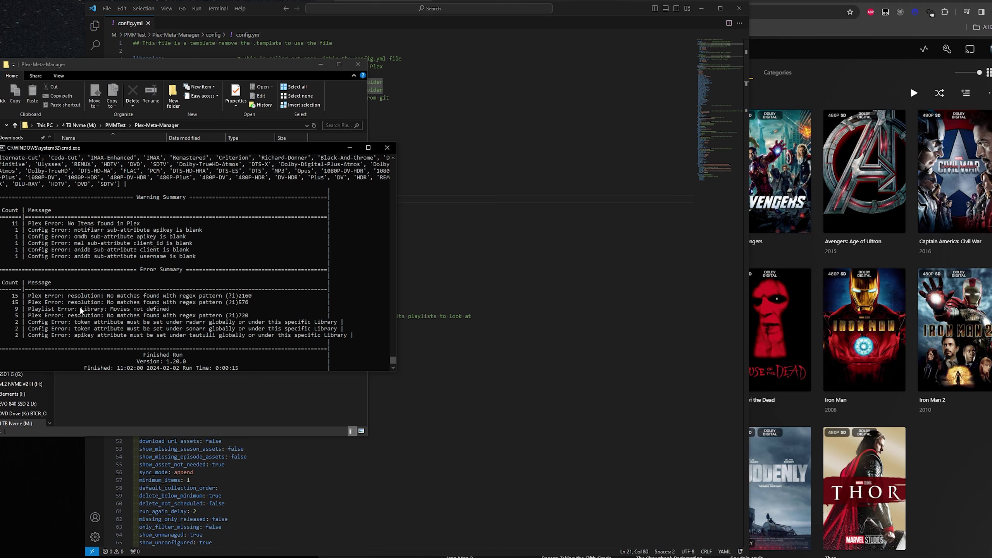
scroll(75, 315, "up", 2)
scroll(116, 294, "down", 1)
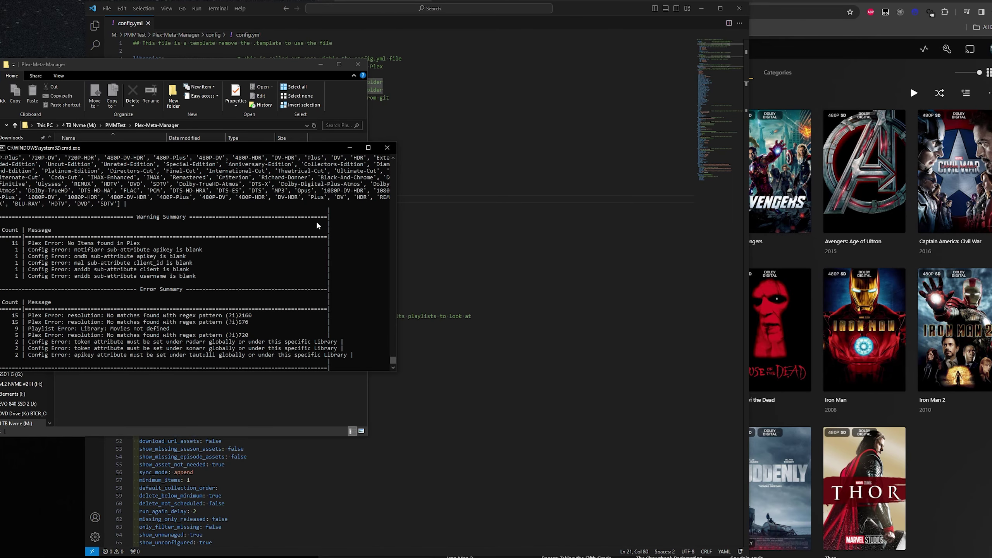
scroll(182, 289, "down", 3)
left_click(469, 121)
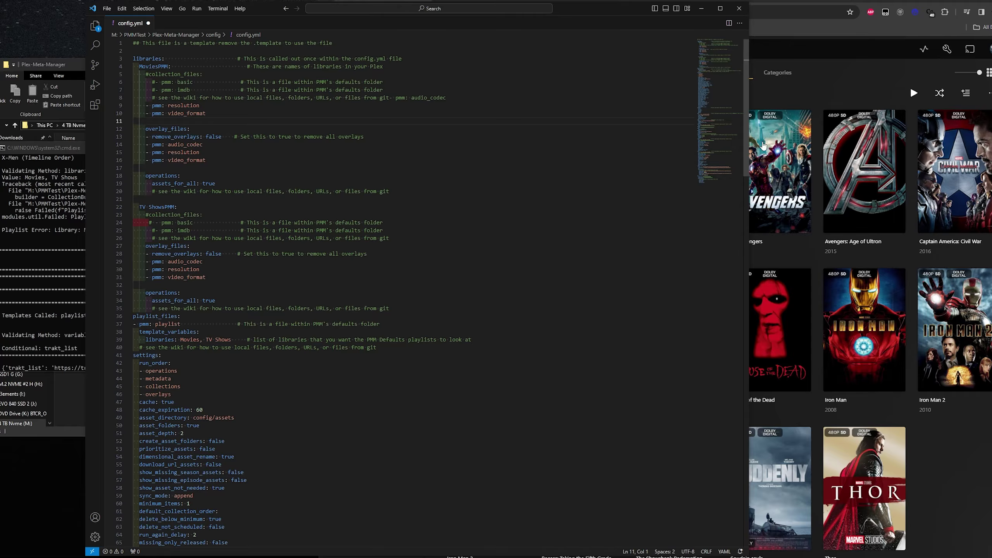
Step: Examine the poster overlays in Plex's MoviesPMM library and check the media info of The Dark Knight against its overlays
left_click(827, 79)
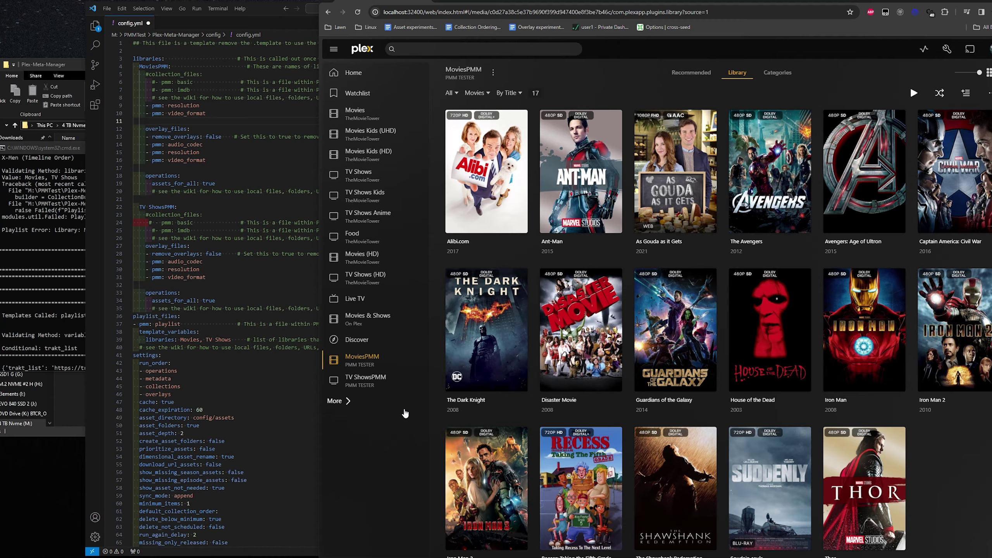
mouse_move(649, 227)
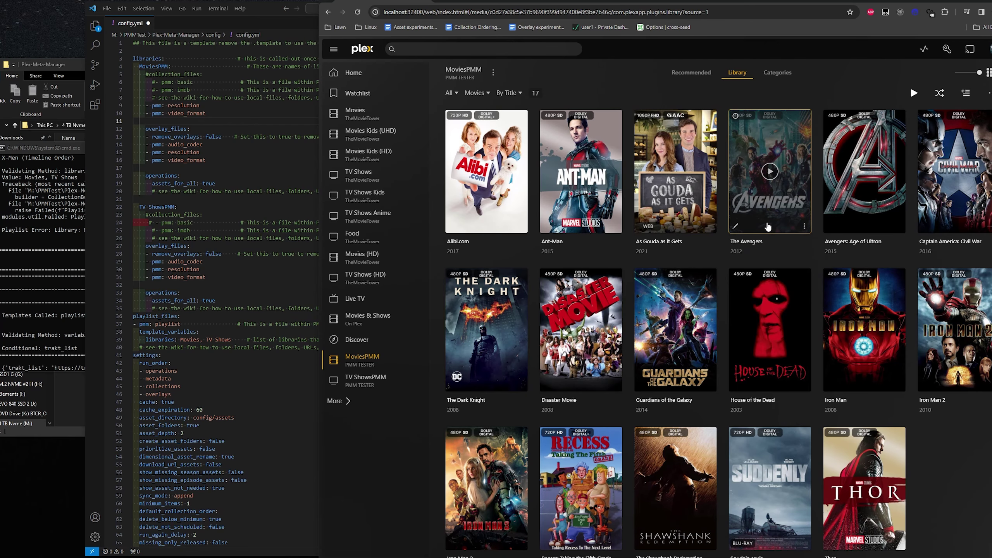
scroll(928, 468, "down", 1)
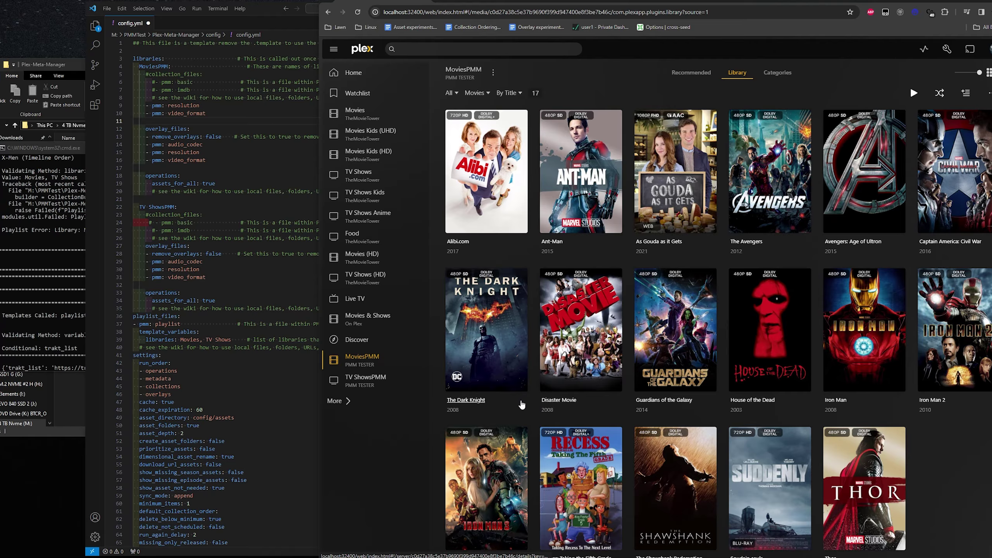
left_click(523, 386)
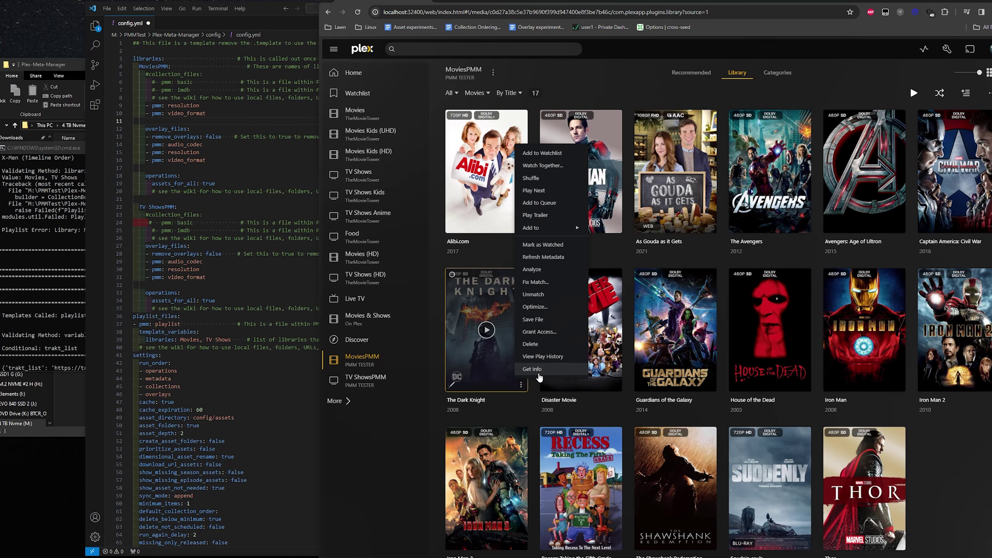
left_click(538, 373)
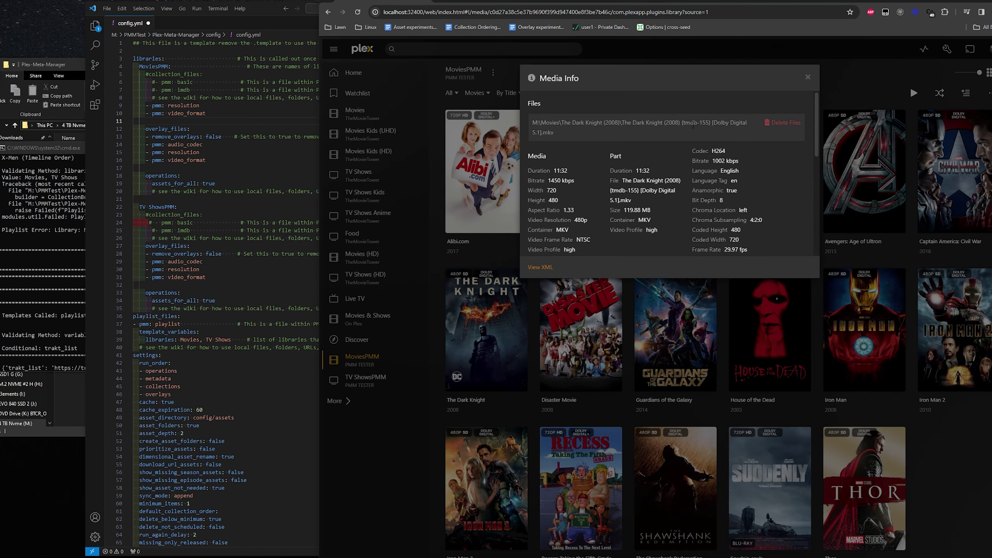
left_click(807, 78)
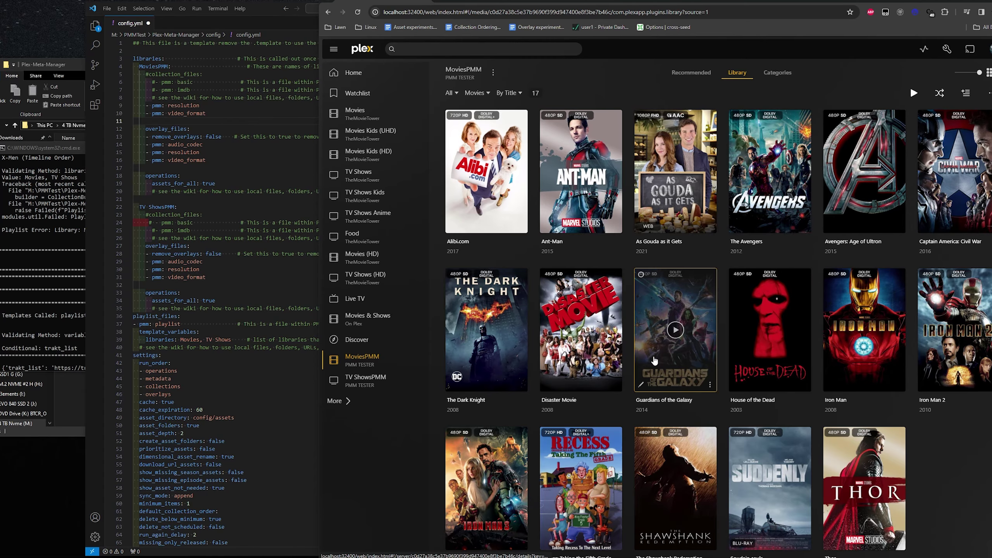
scroll(609, 350, "down", 1)
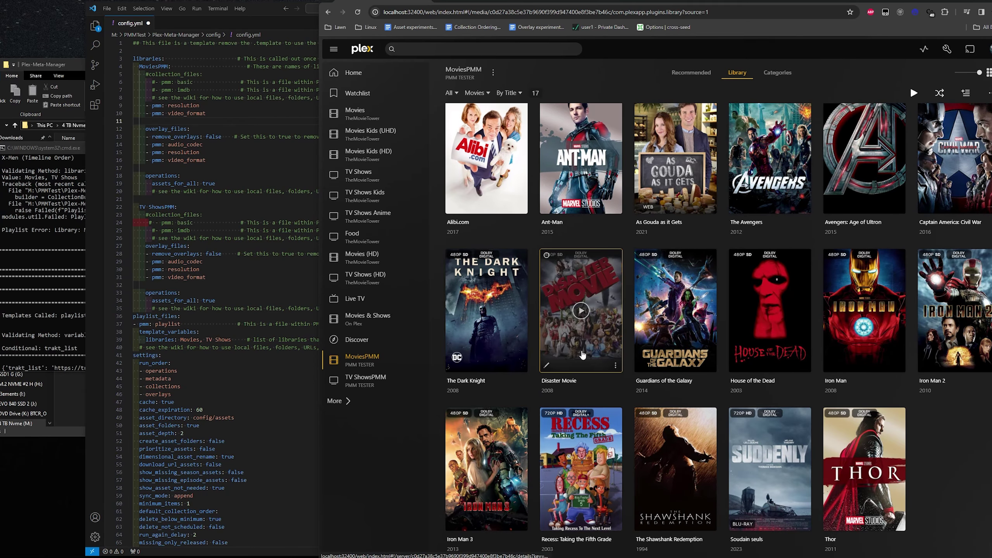
scroll(592, 349, "up", 1)
Step: Highlight the audio_codec overlay entry under MoviesPMM in config.yml and compare the overlay entries with the posters in Plex
left_click(146, 152)
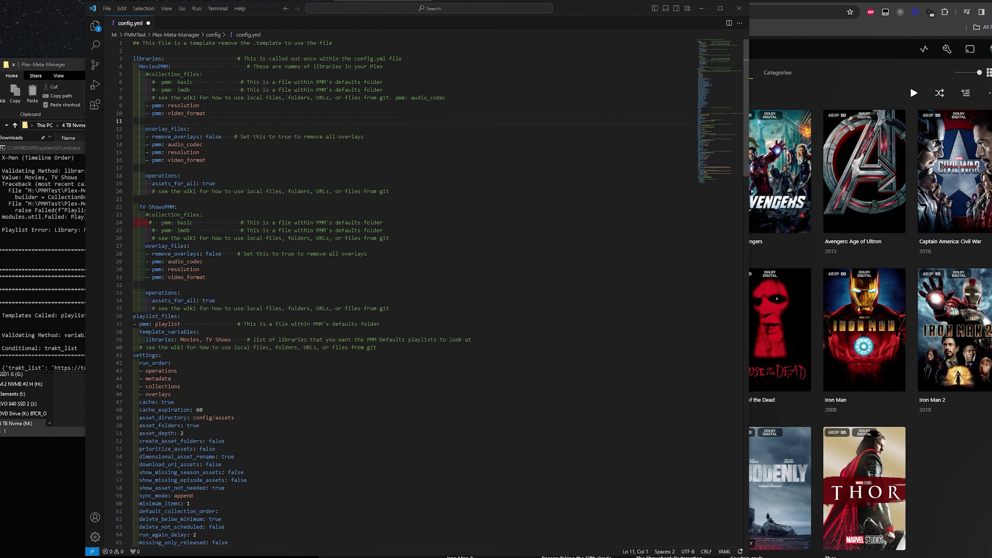
left_click_drag(150, 145, 245, 148)
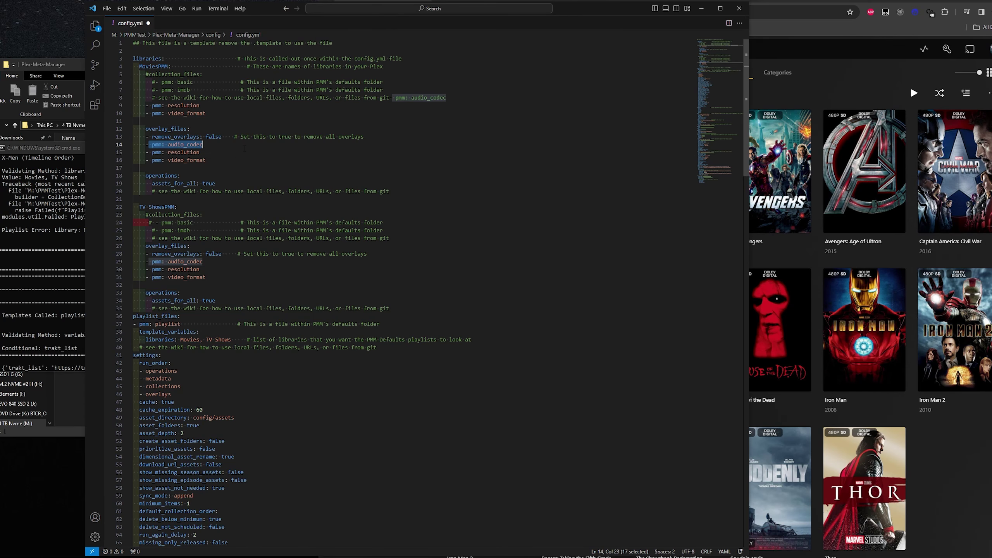
left_click(227, 156)
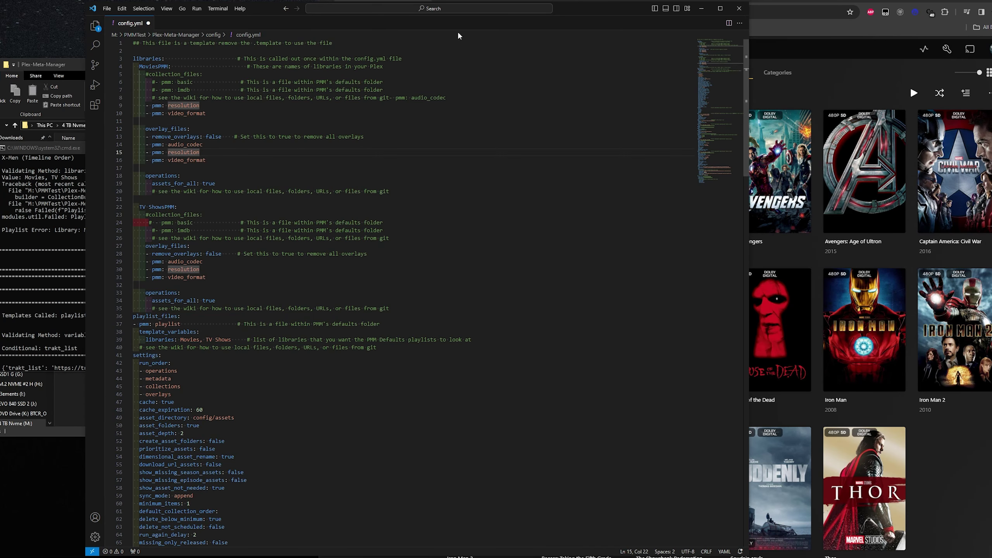
left_click(814, 87)
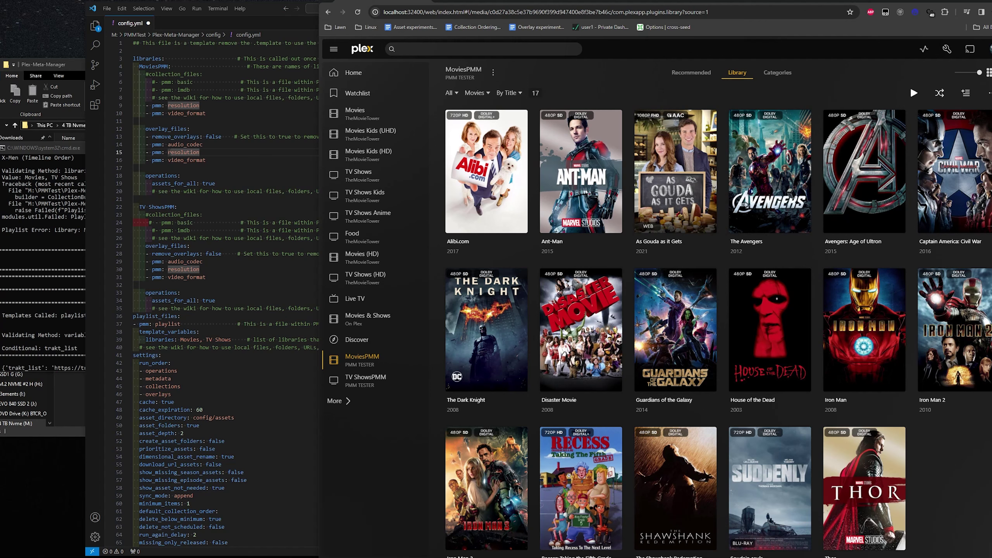
Step: Open the overlays folder inside Plex-Meta-Manager's defaults folder
left_click(75, 69)
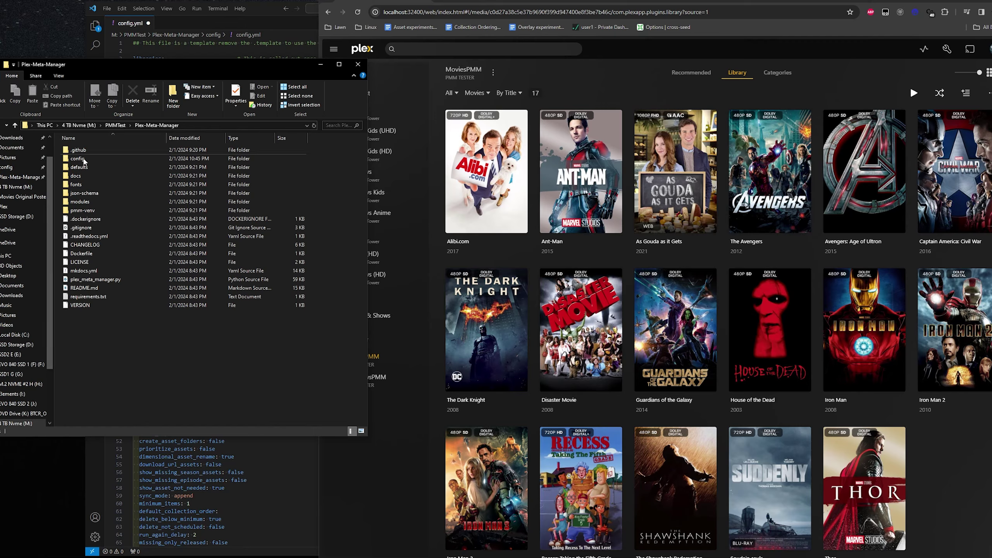
double_click(95, 168)
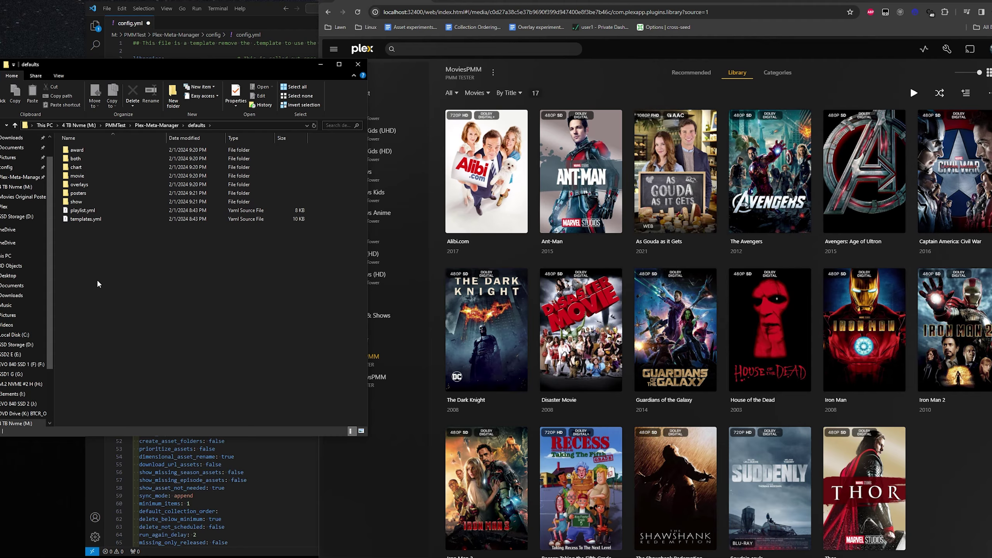
double_click(82, 186)
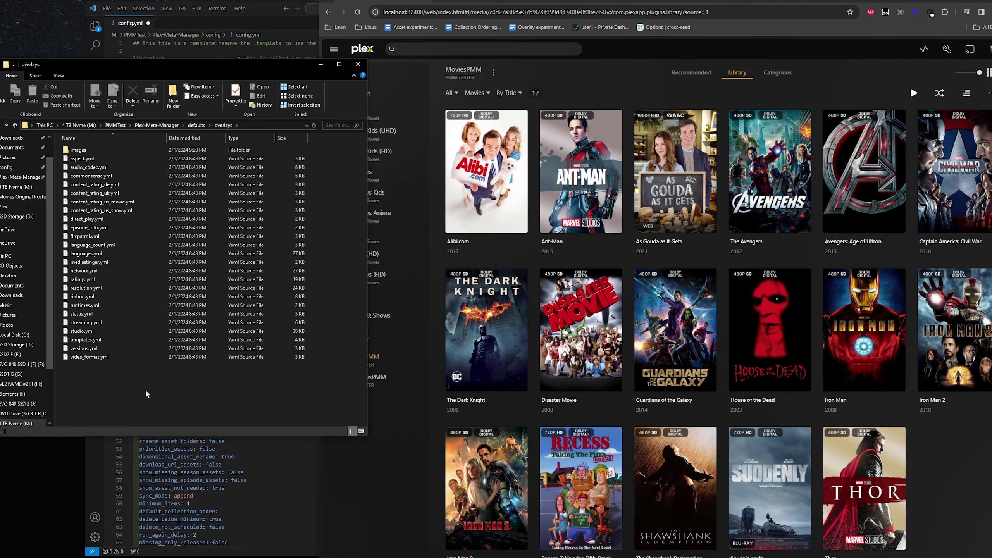
Step: Open resolution.yml from the defaults overlays folder, examine its resolution and edition conditions, and minimize the editor
left_click_drag(142, 379, 78, 132)
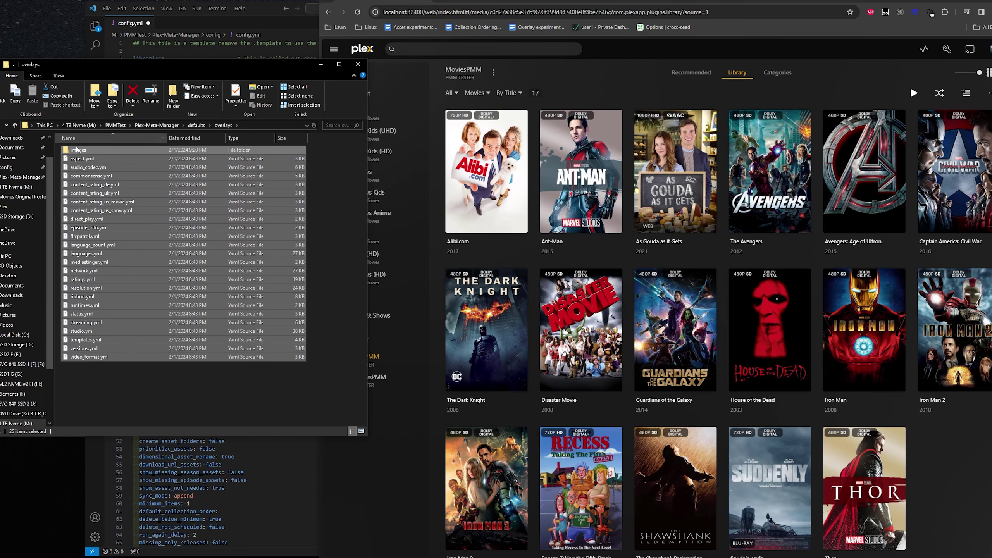
left_click(192, 51)
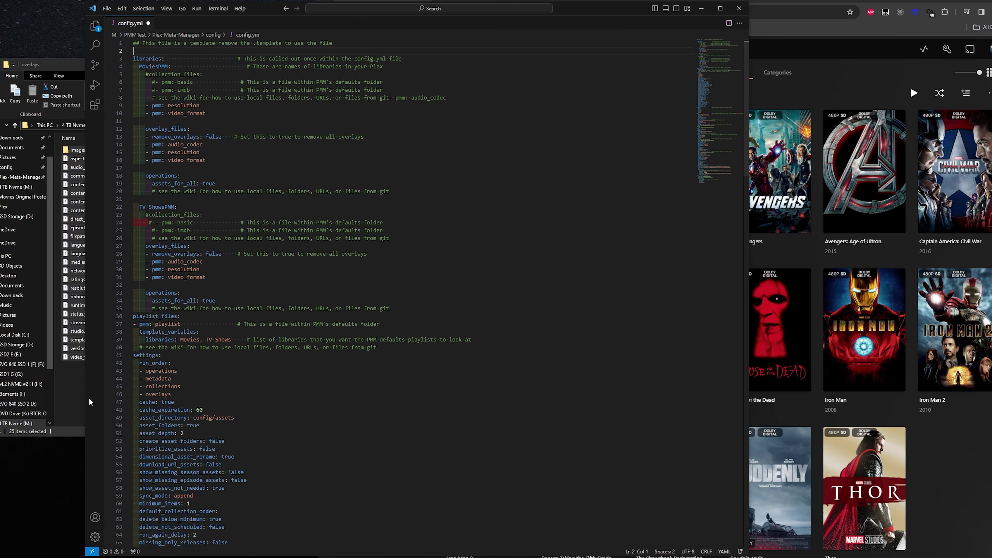
left_click(82, 407)
left_click(96, 290)
double_click(96, 289)
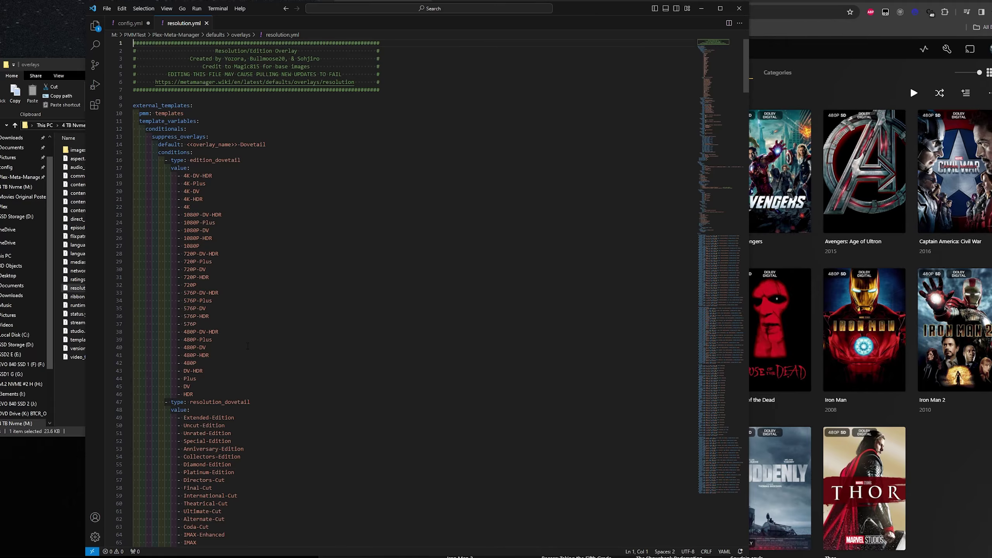
scroll(248, 346, "down", 1)
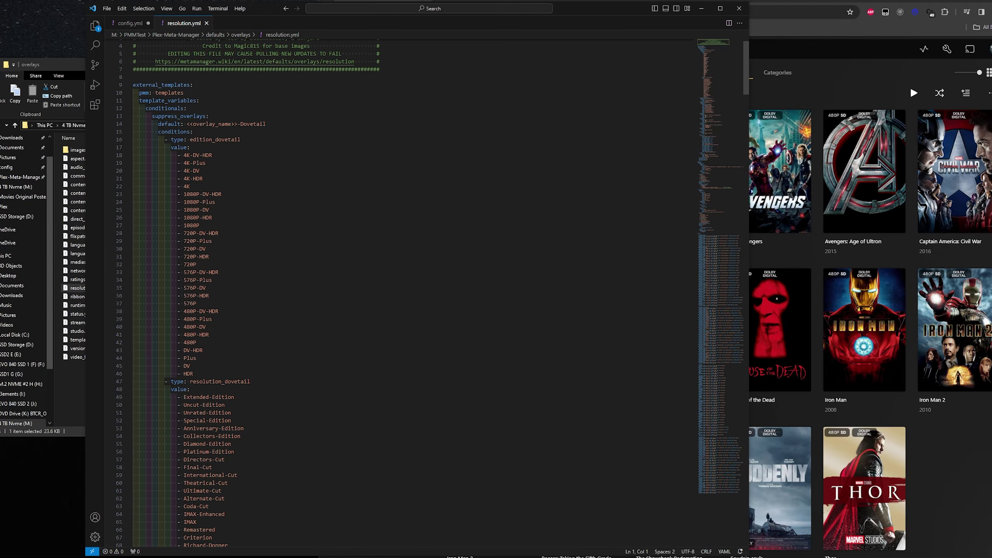
left_click(701, 8)
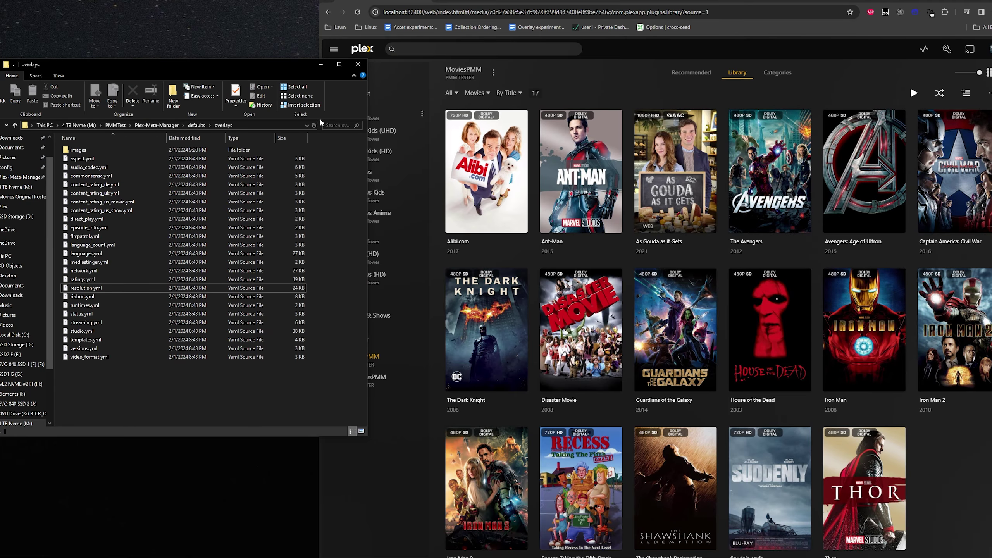
Step: Examine the poster choices for Alibi.com in Plex's MoviesPMM library and close the edit dialog without saving
left_click(538, 102)
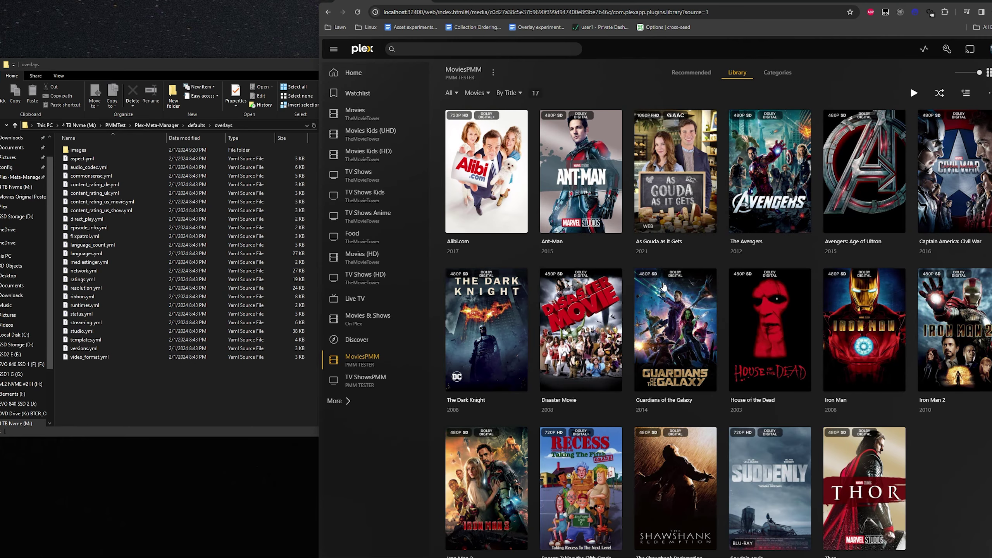
left_click(268, 406)
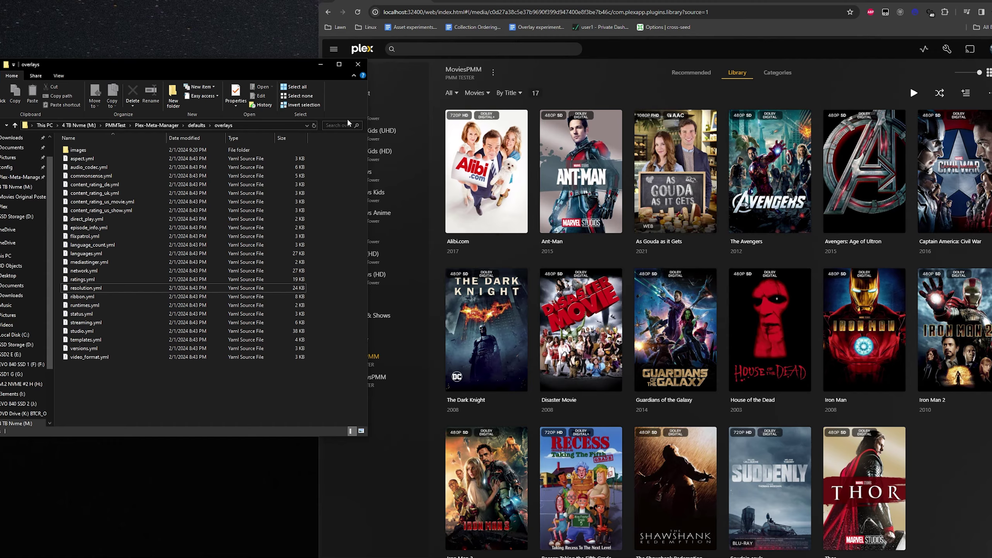
mouse_move(452, 233)
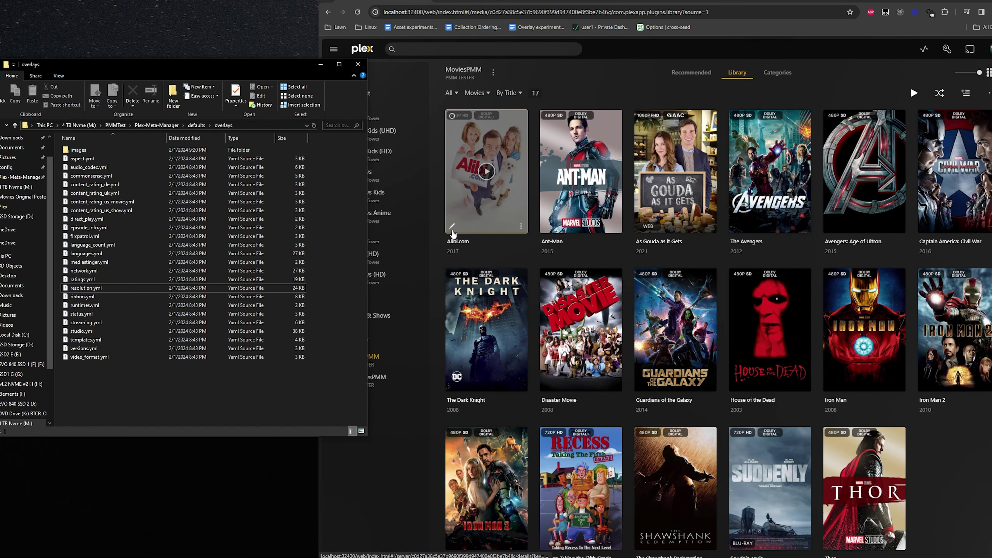
left_click(452, 231)
left_click(553, 159)
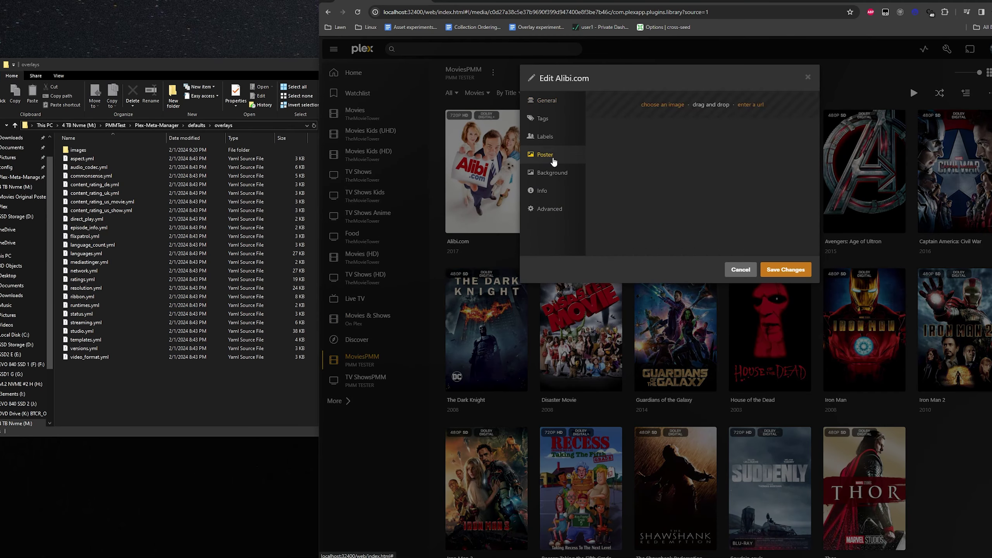
scroll(748, 190, "down", 3)
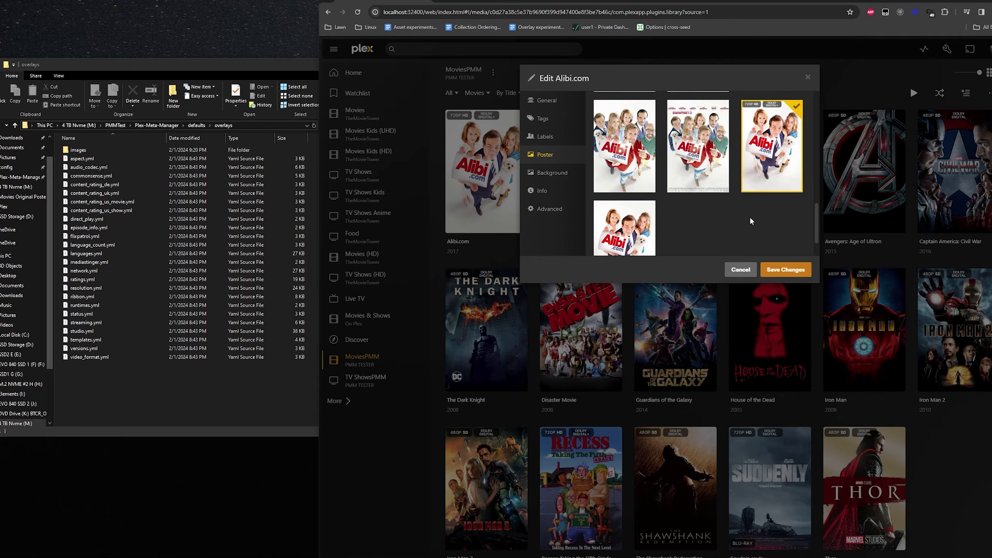
scroll(750, 222, "up", 2)
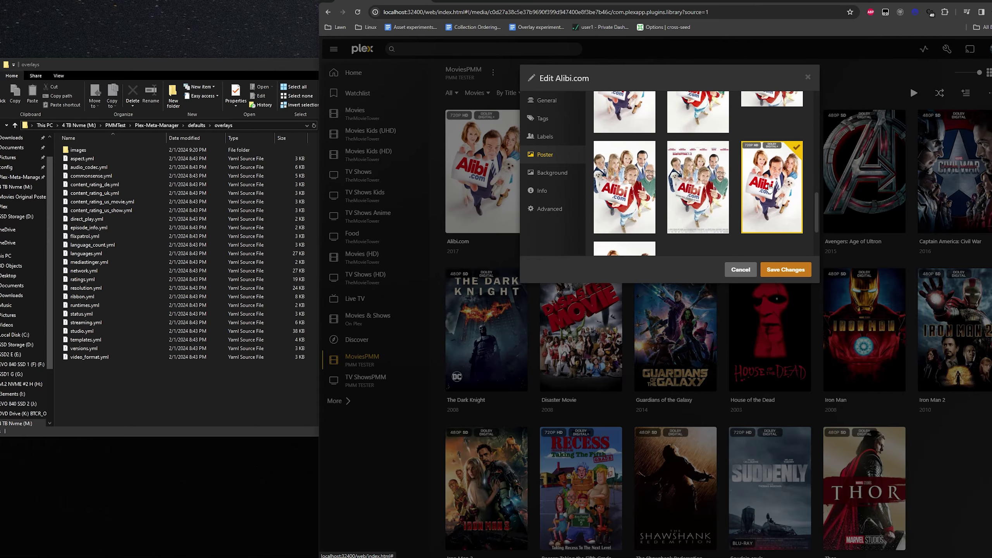
left_click(741, 270)
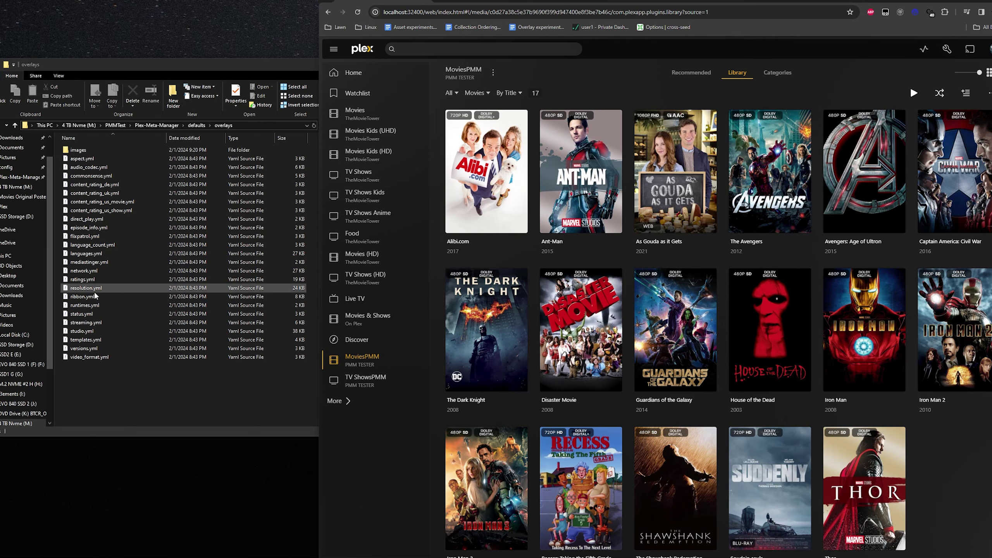
Step: Go back up to the Plex-Meta-Manager folder and open config.yml from its config folder
left_click(129, 358)
left_click(196, 125)
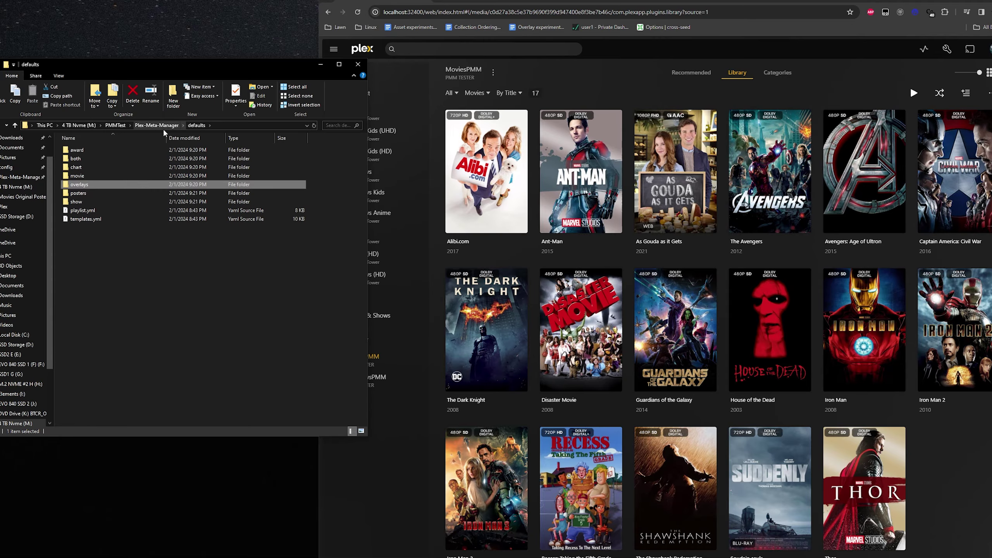
mouse_move(217, 64)
left_mouse_down()
mouse_move(278, 105)
mouse_move(254, 229)
mouse_move(239, 80)
mouse_move(208, 63)
left_mouse_up()
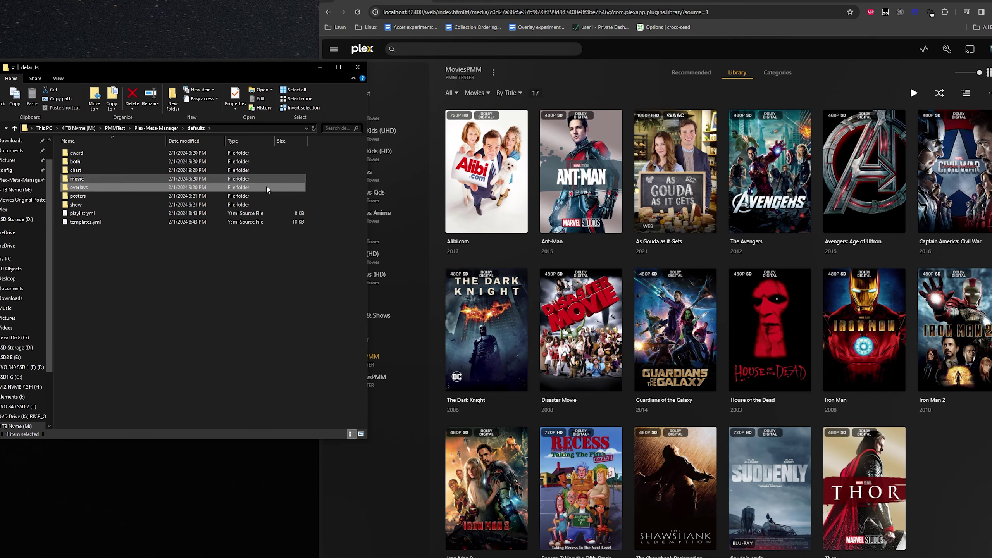
left_click(631, 88)
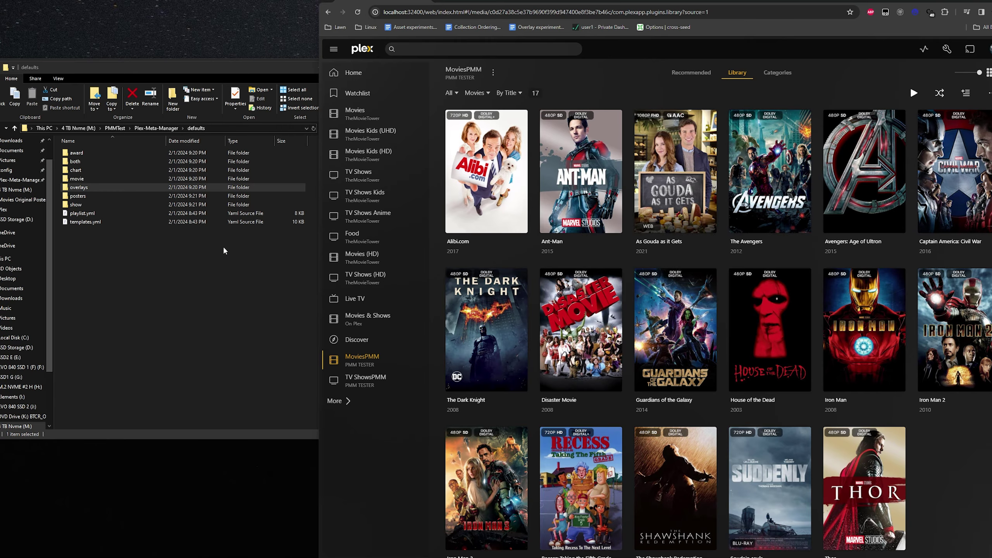
left_click(125, 307)
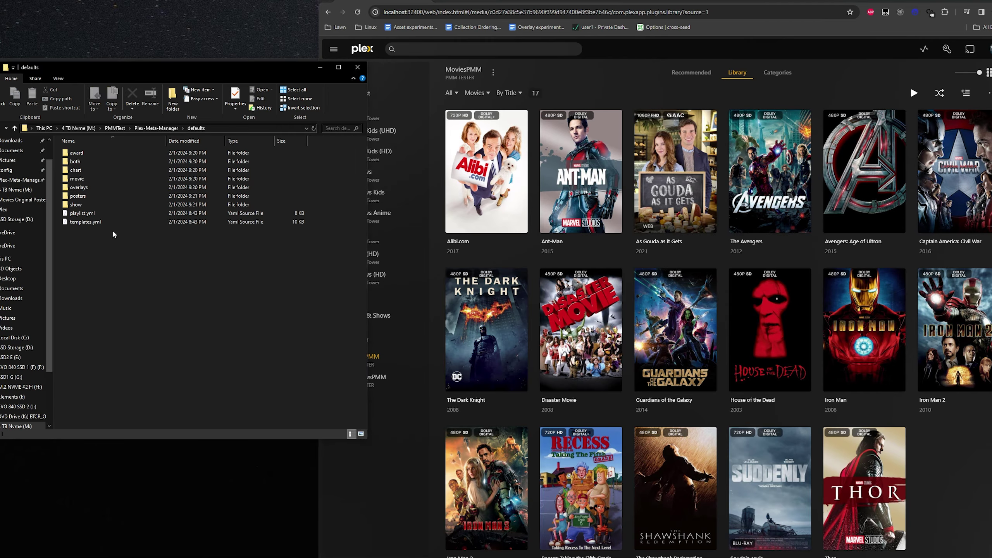
left_click(158, 128)
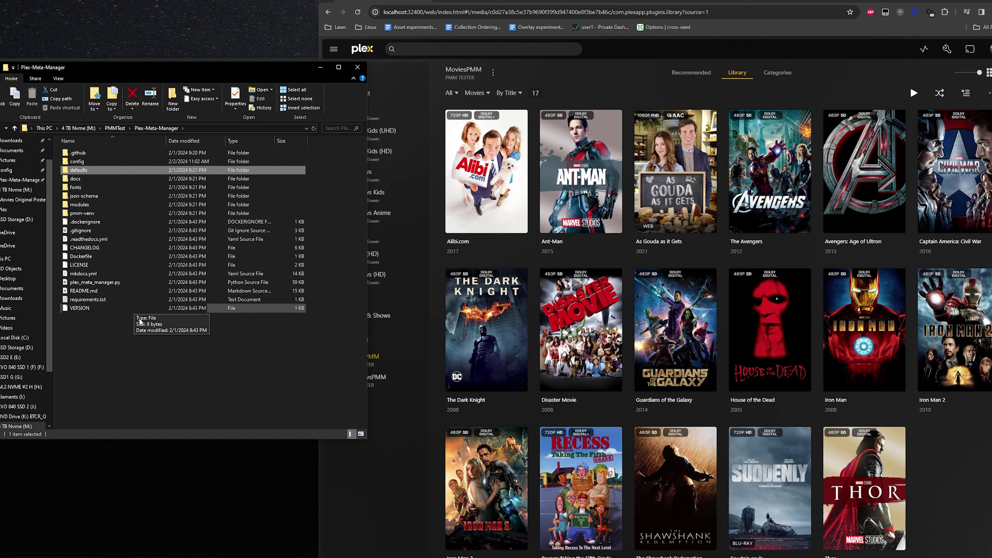
left_click(83, 162)
double_click(83, 164)
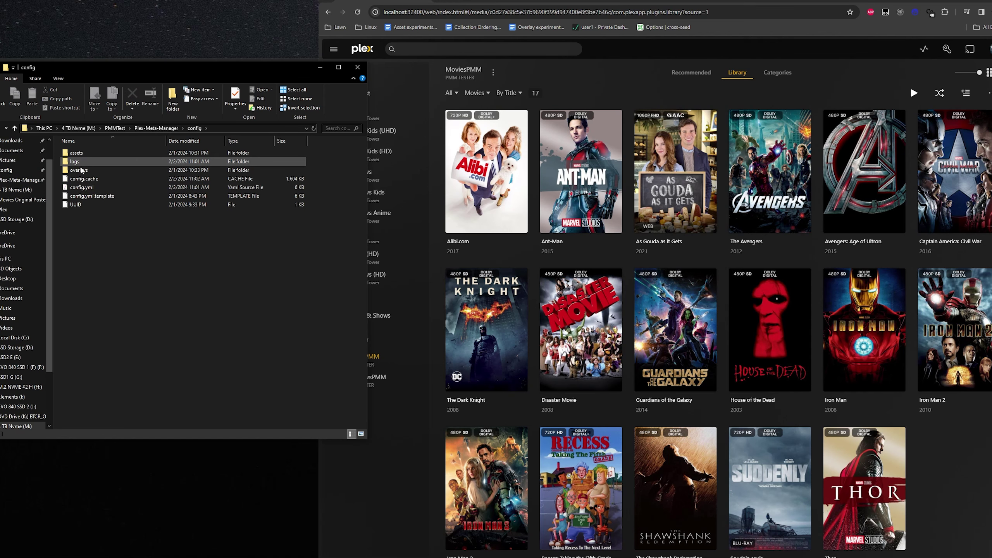
double_click(94, 188)
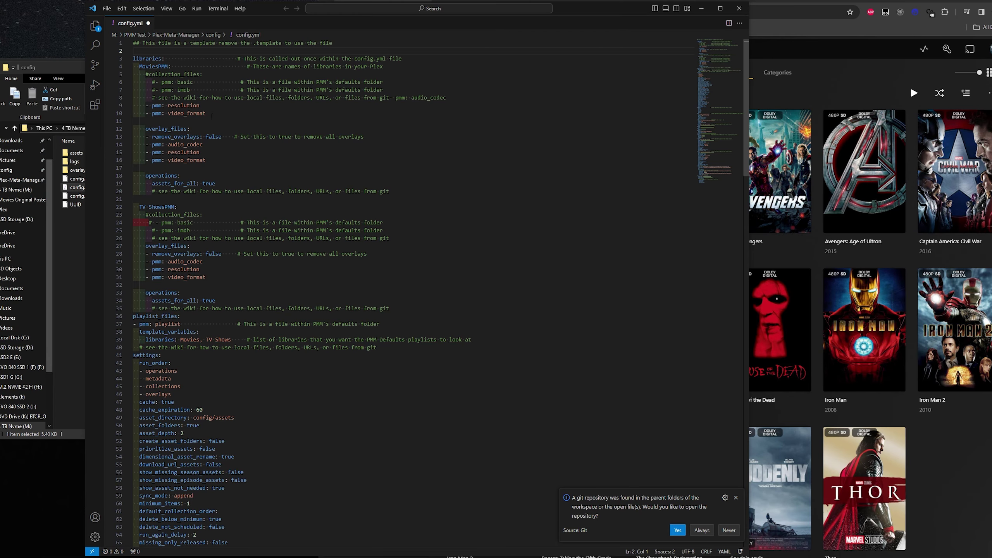
Step: Remove the audio_codec overlay entries and their leftover blank lines from MoviesPMM and TV ShowsPMM in config.yml
left_click_drag(209, 145, 110, 148)
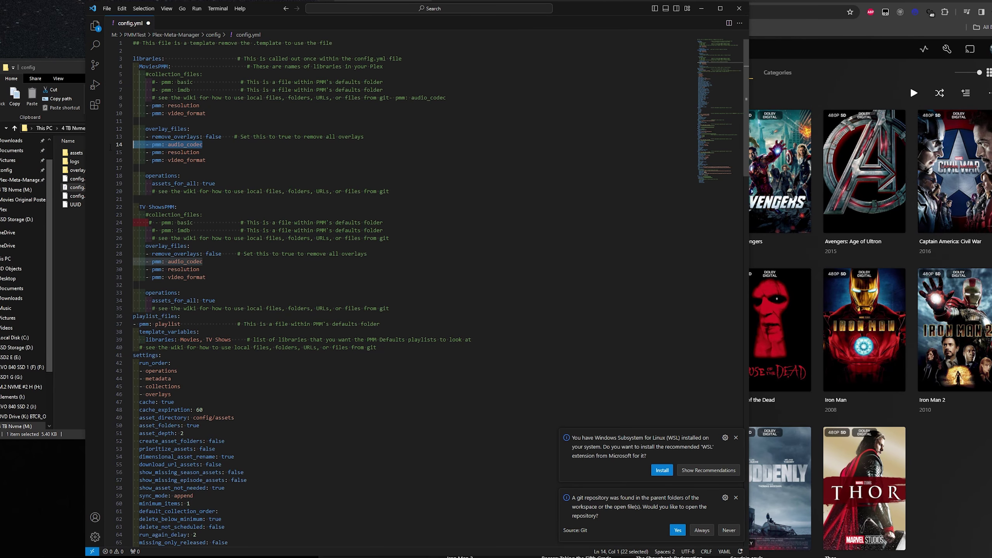
key("ctrl+x")
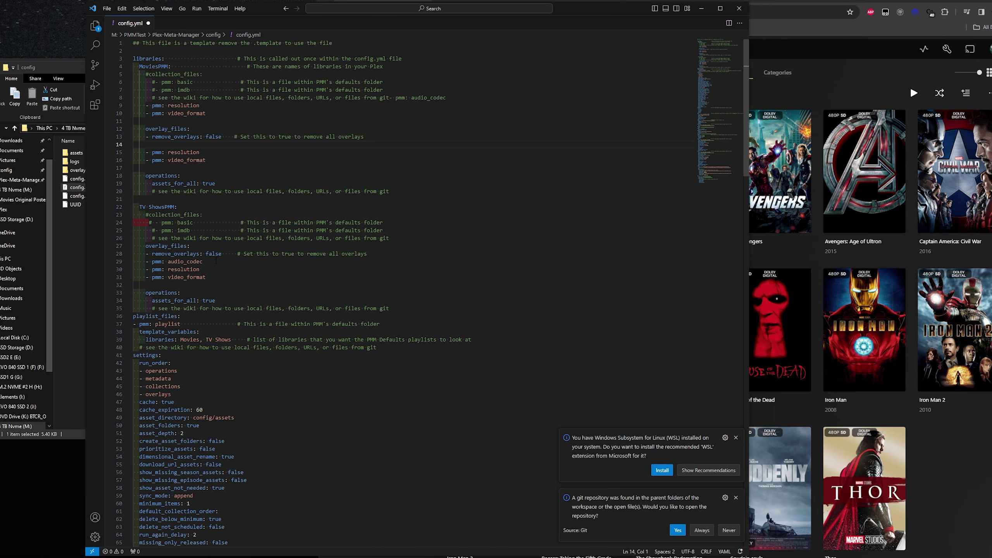
left_click_drag(216, 261, 126, 263)
key("BackSpace")
key("BackSpace")
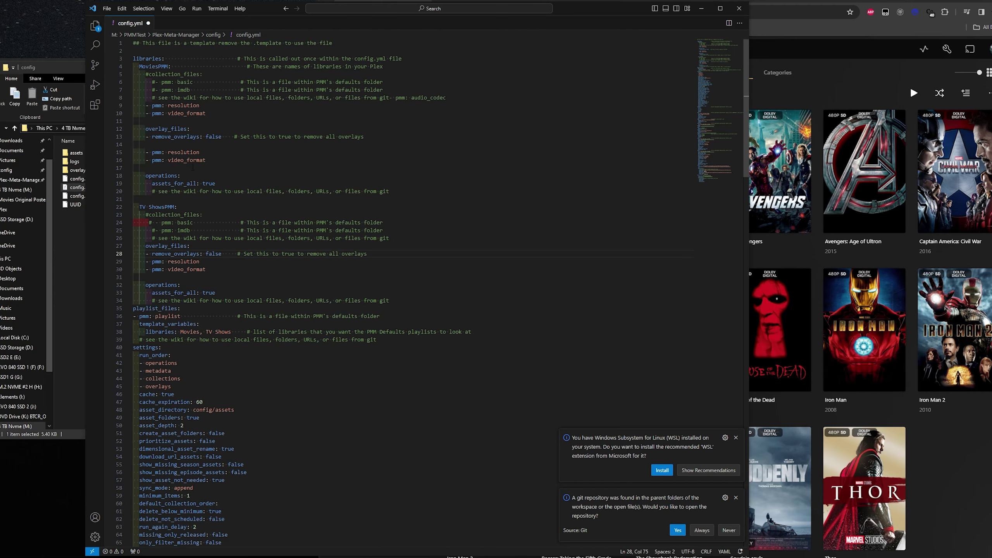
left_click(166, 145)
key("BackSpace")
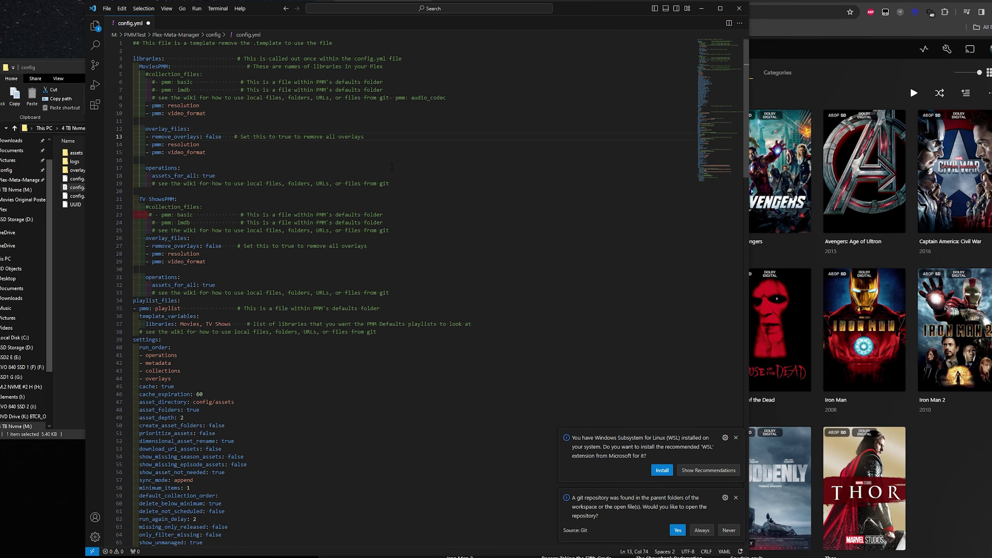
Step: Compare the resolution and video_format overlay entries under MoviesPMM in config.yml with the posters in Plex
left_click(819, 189)
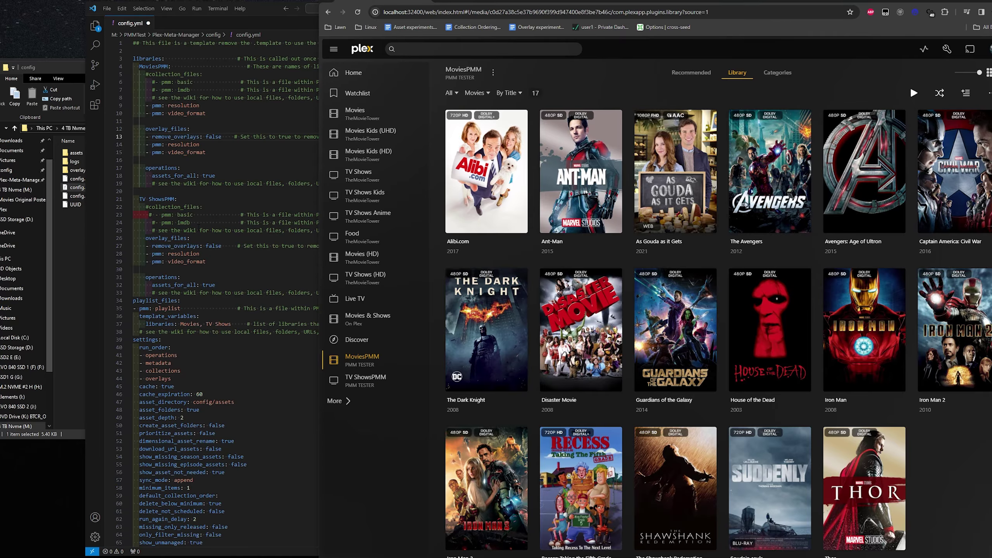
left_click(212, 158)
left_click_drag(206, 152, 134, 145)
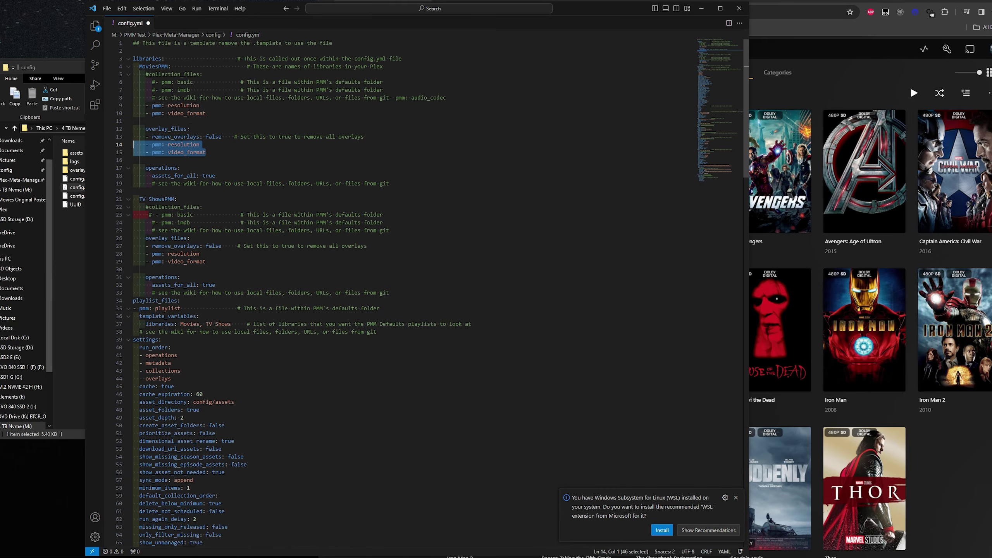
left_click(224, 151)
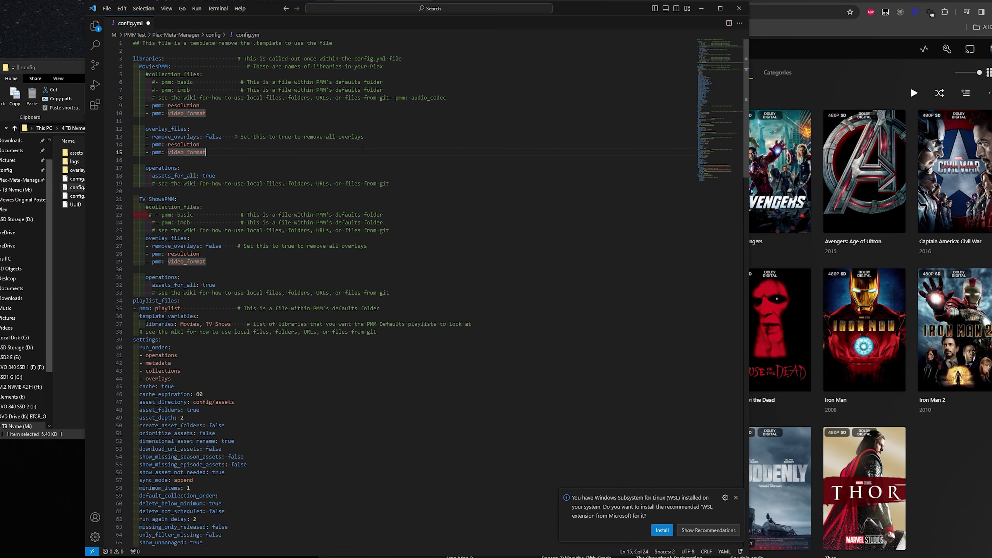
left_click(977, 453)
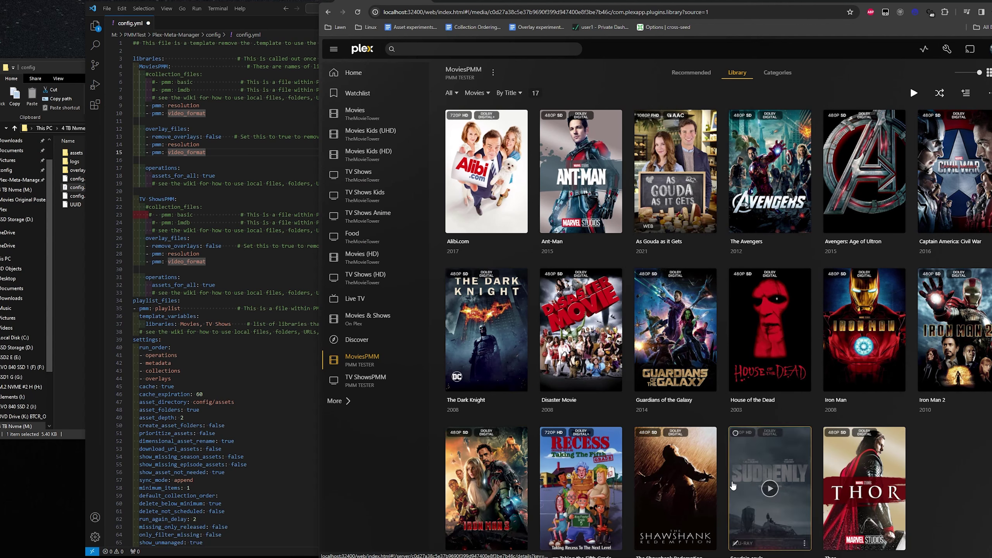
scroll(733, 484, "down", 1)
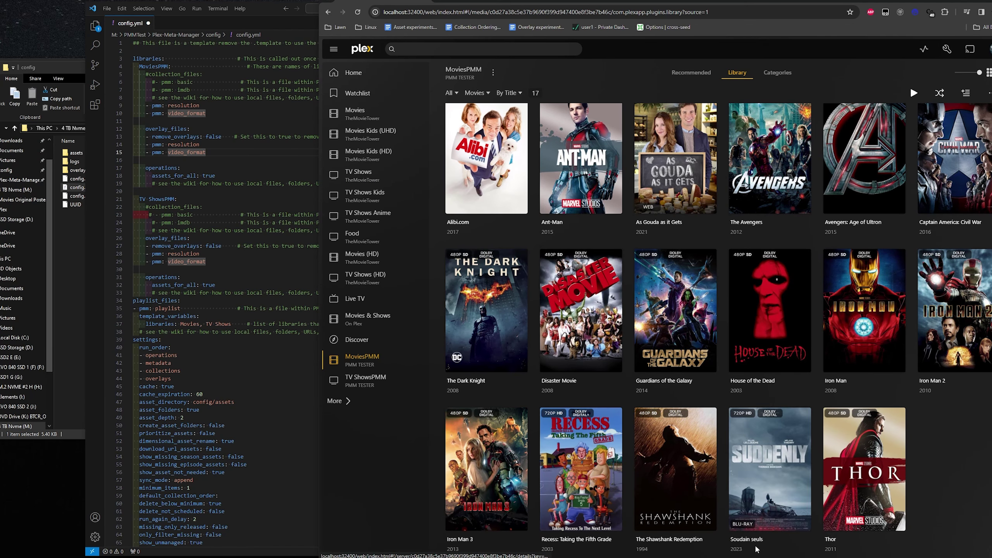
scroll(808, 364, "up", 1)
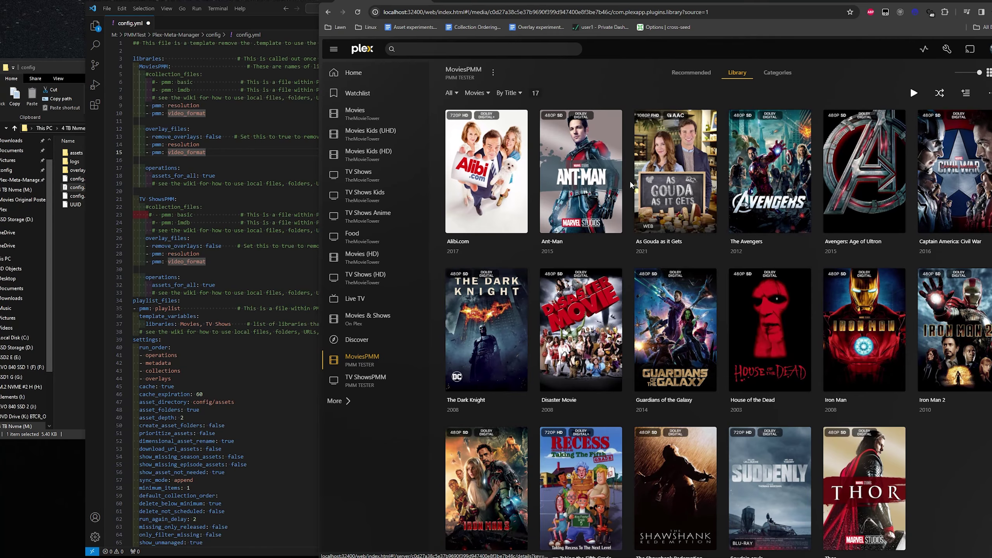
Step: Undo the audio_codec deletions and the earlier video_format edits in config.yml, leaving audio_codec and resolution under both libraries' overlay_files
left_click(238, 203)
key("ctrl+z")
key("ctrl+z")
key("ctrl+z")
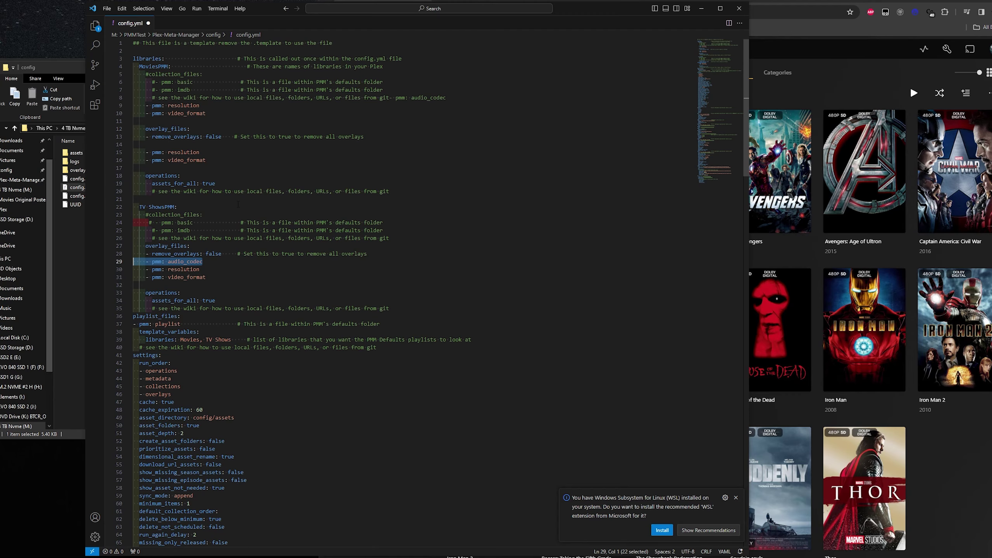
key("ctrl+z")
key("ctrl+z")
key("ctrl+z")
key("ctrl+z")
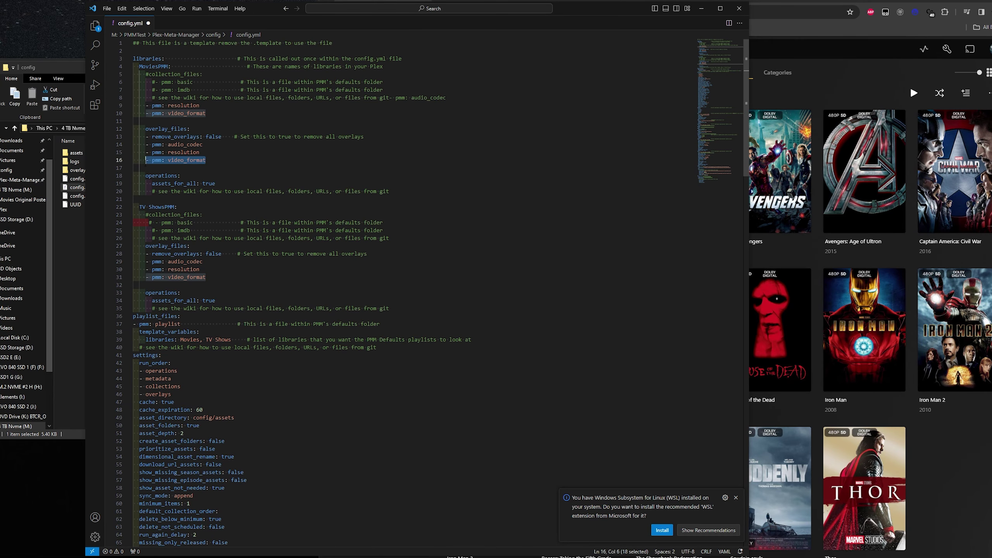
key("ctrl+z")
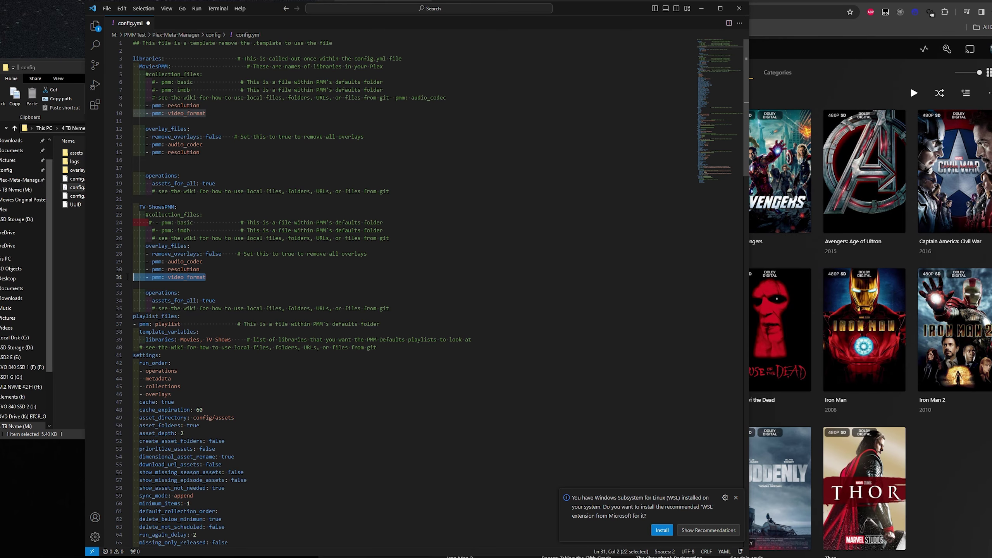
key("ctrl+z")
key("ctrl+z")
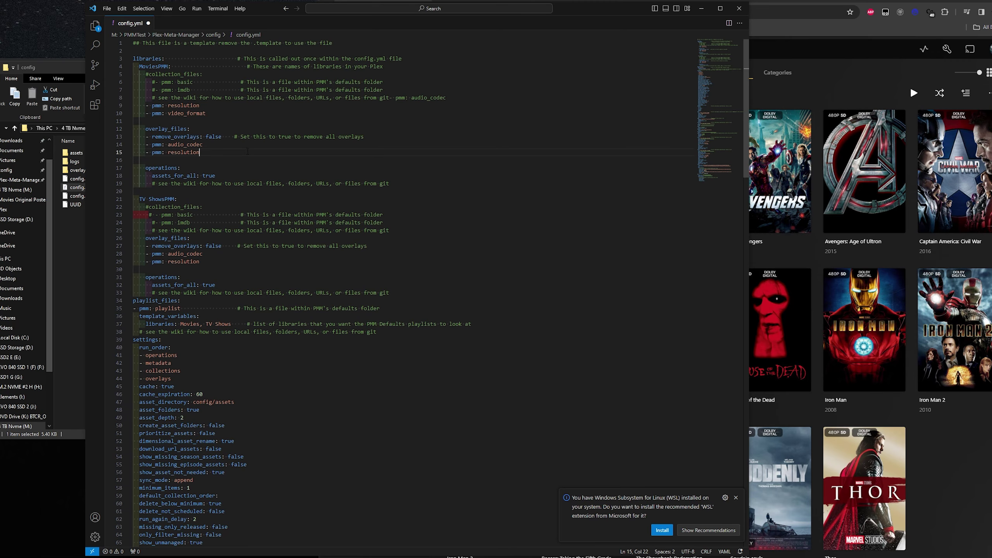
Step: Delete the stray resolution and video_format entries beneath MoviesPMM's commented collection_files section in config.yml
double_click(288, 115)
left_click_drag(341, 113, 133, 106)
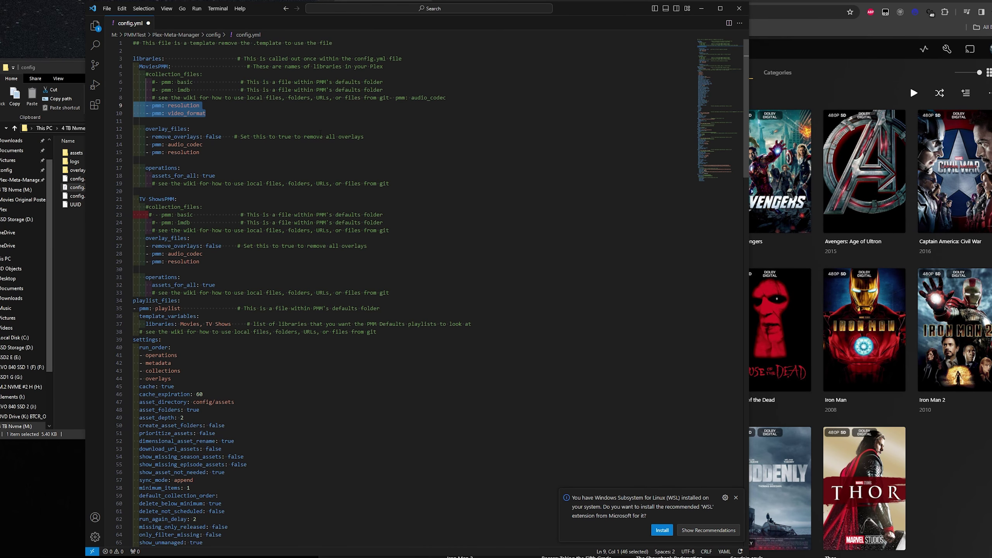
key("BackSpace")
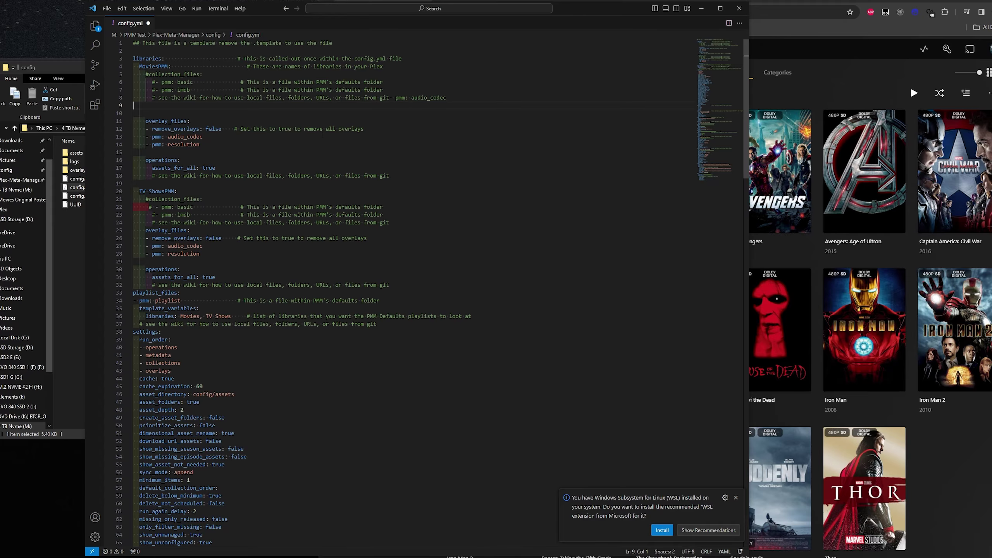
Step: Delete the extra blank line above MoviesPMM's overlay_files in config.yml, save the file, and switch to Plex
key("BackSpace")
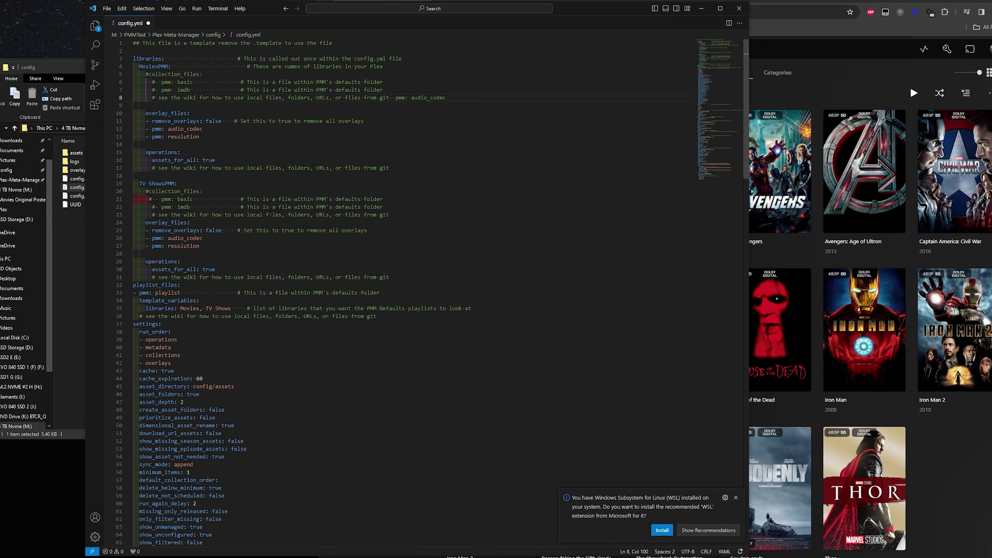
left_click(782, 90)
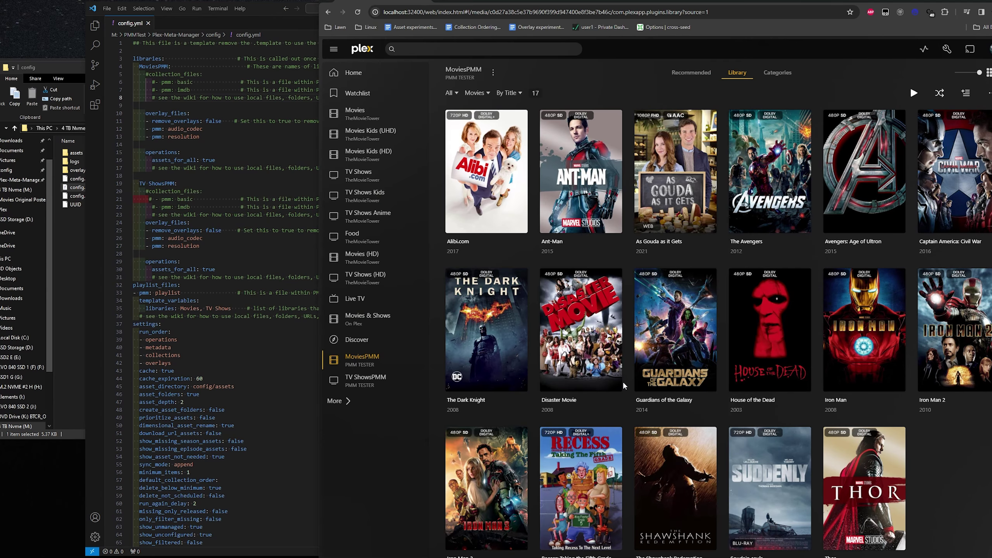
Step: Rerun python plex_meta_manager.py -r in the Plex-Meta-Manager command prompt
key("alt+Tab")
key("alt+Up")
key("alt+Tab")
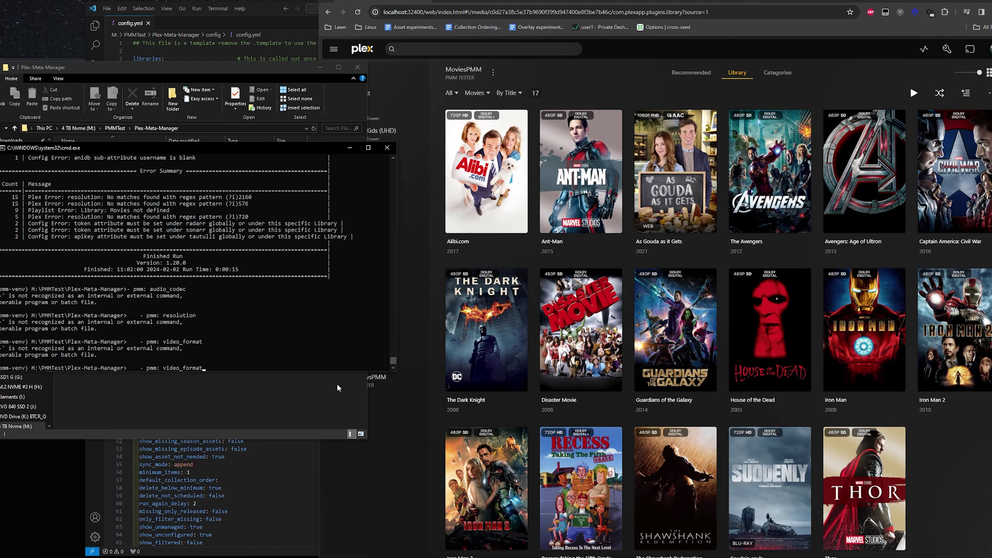
key("Up")
key("Up")
key("Up")
key("Up")
key("Return")
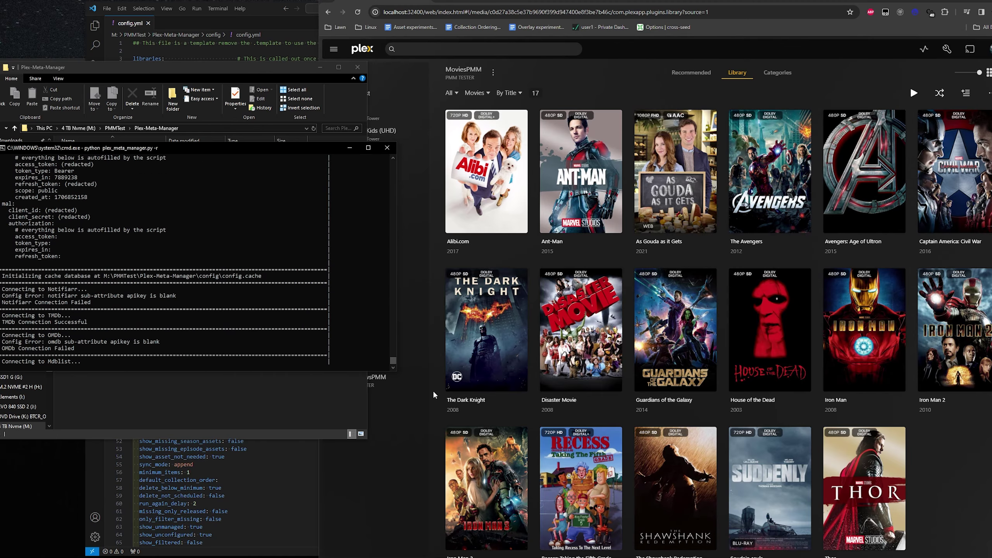
Step: Close config.yml in the editor and open the Plex-Meta-Manager config folder in File Explorer
key("alt+Tab")
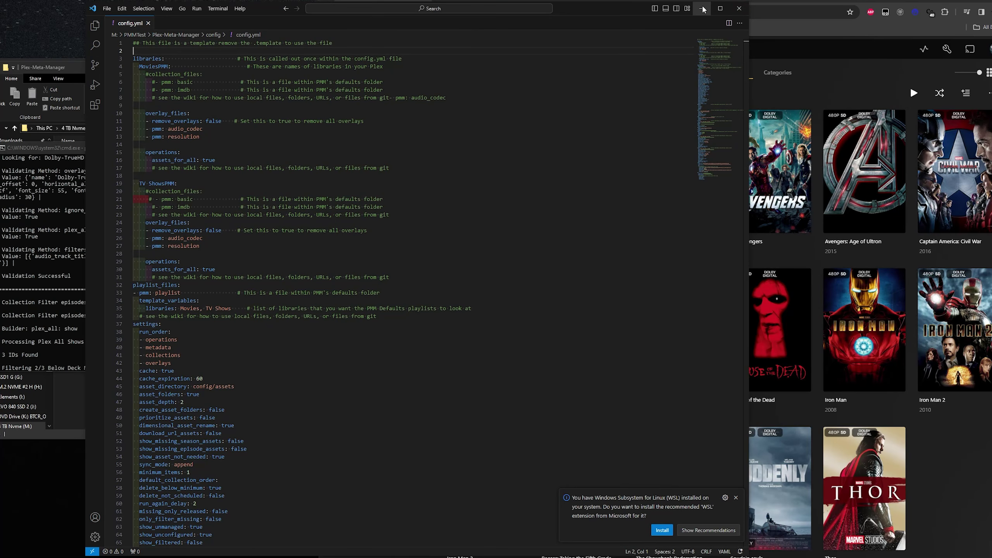
key("ctrl+w")
key("alt+Tab")
double_click(87, 163)
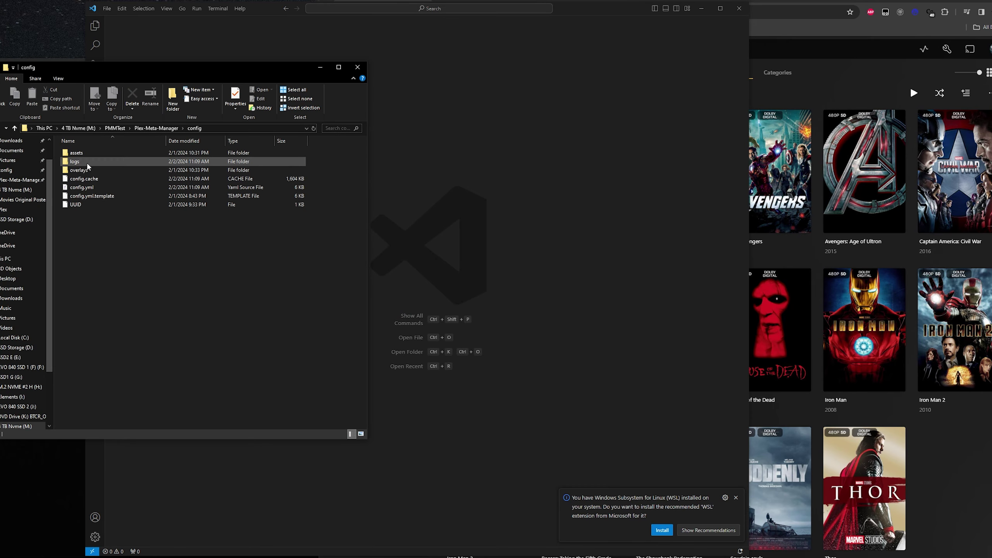
double_click(86, 187)
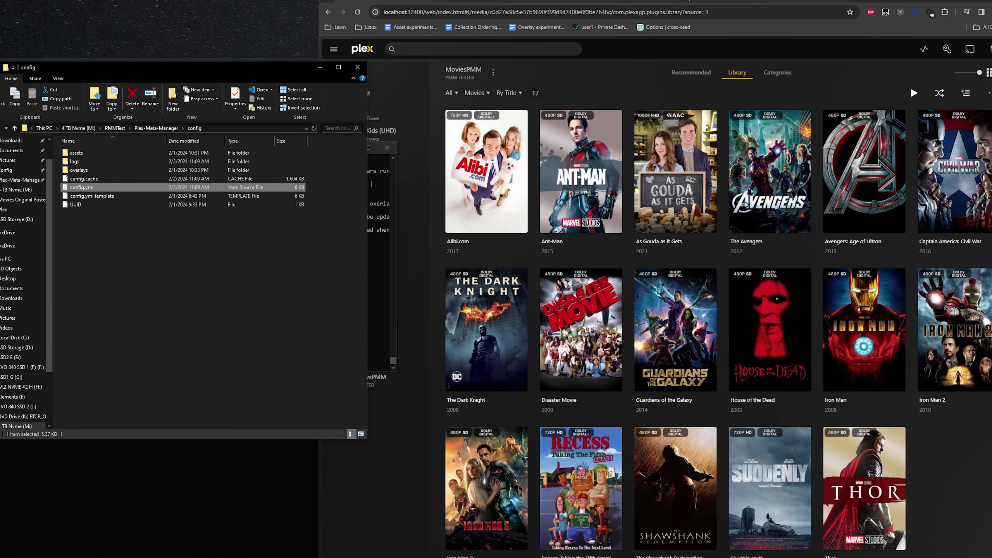
Step: Review the overlays on the MoviesPMM posters in Plex after the Plex-Meta-Manager run
key("alt+Tab")
key("alt+Tab")
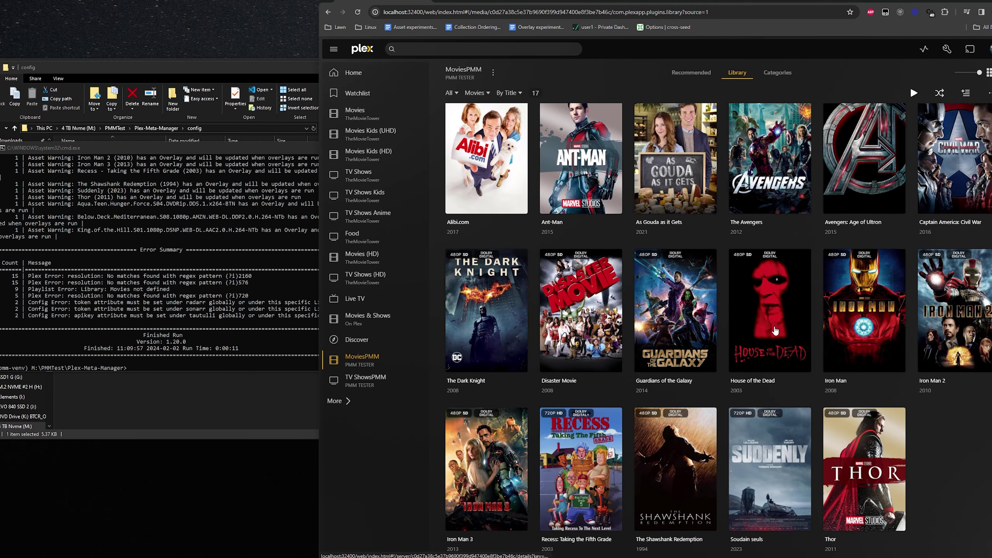
scroll(776, 545, "down", 1)
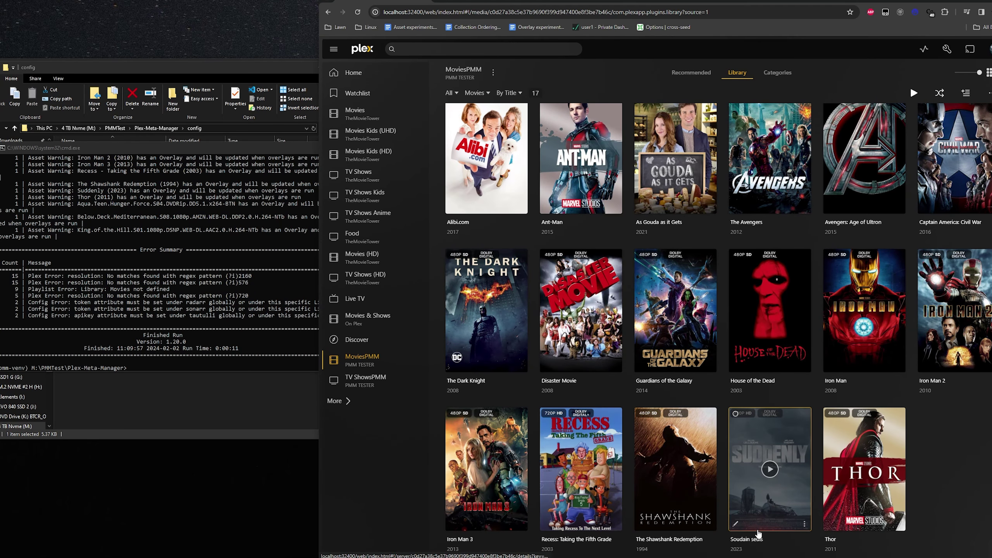
scroll(727, 248, "up", 1)
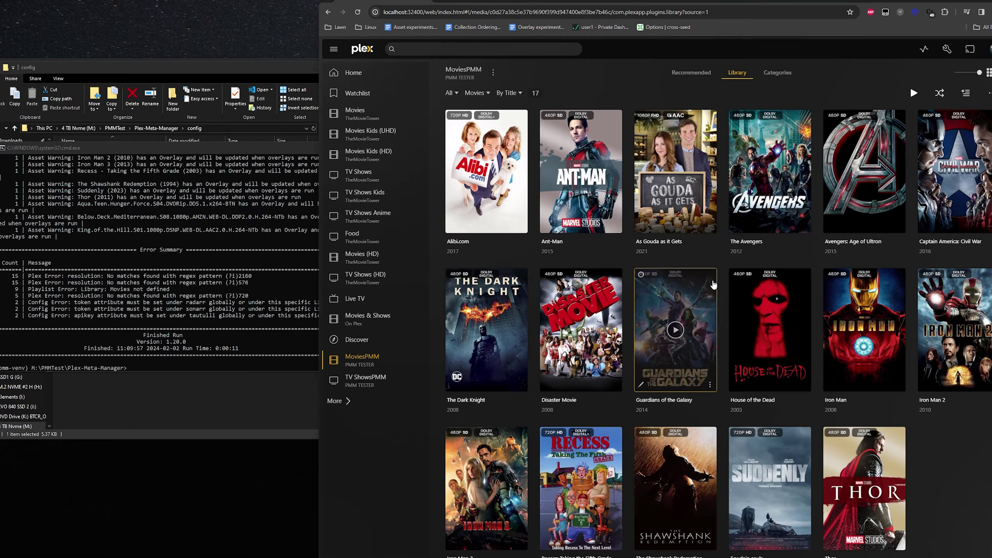
Step: Compare the stored poster versions for As Gouda as it Gets in its edit dialog, leaving the current selection
left_click(641, 226)
left_click(547, 155)
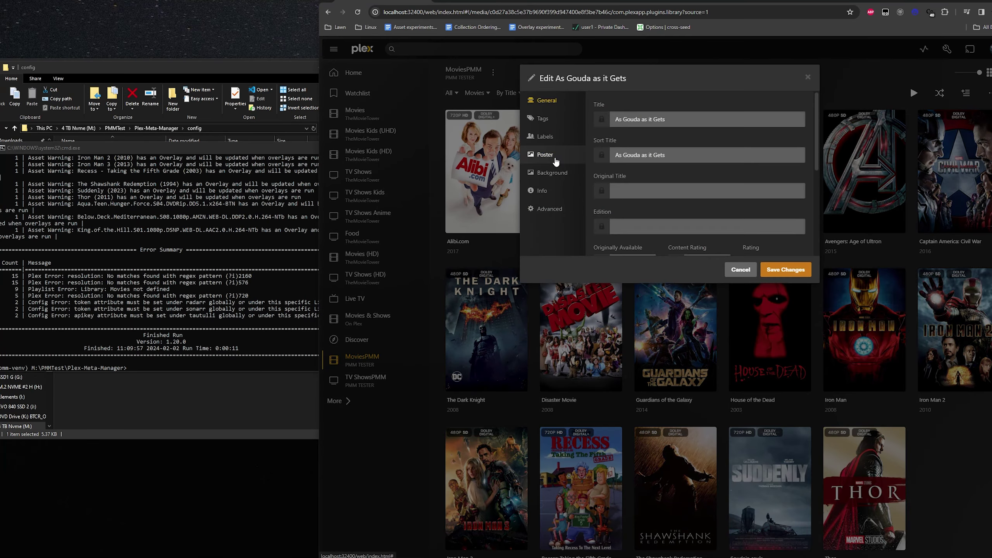
scroll(772, 228, "down", 1)
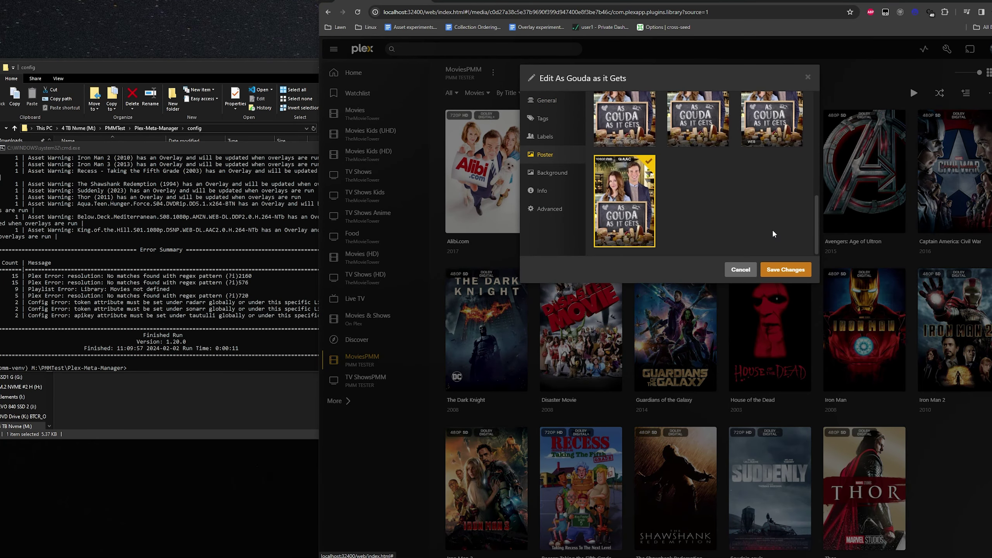
scroll(769, 192, "up", 1)
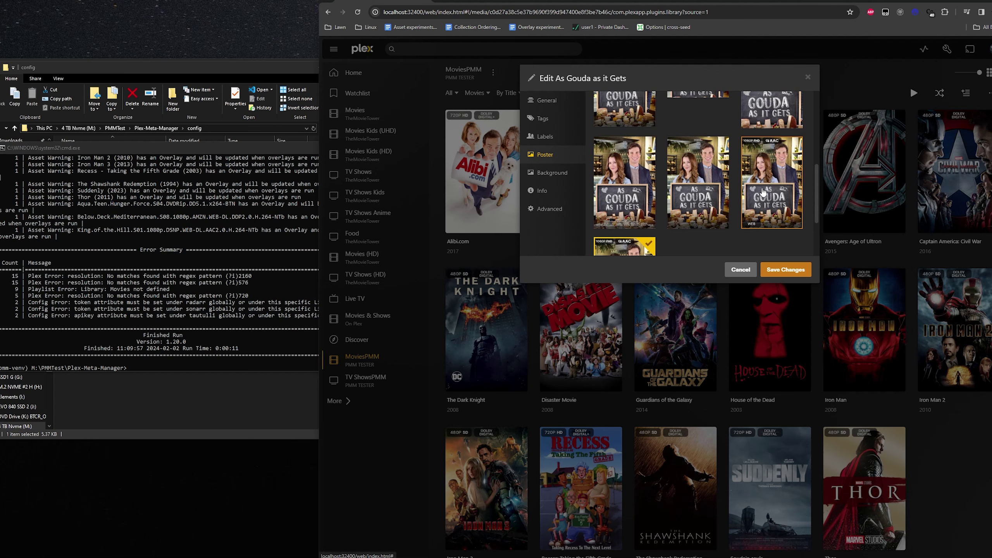
scroll(763, 193, "down", 1)
scroll(766, 156, "up", 1)
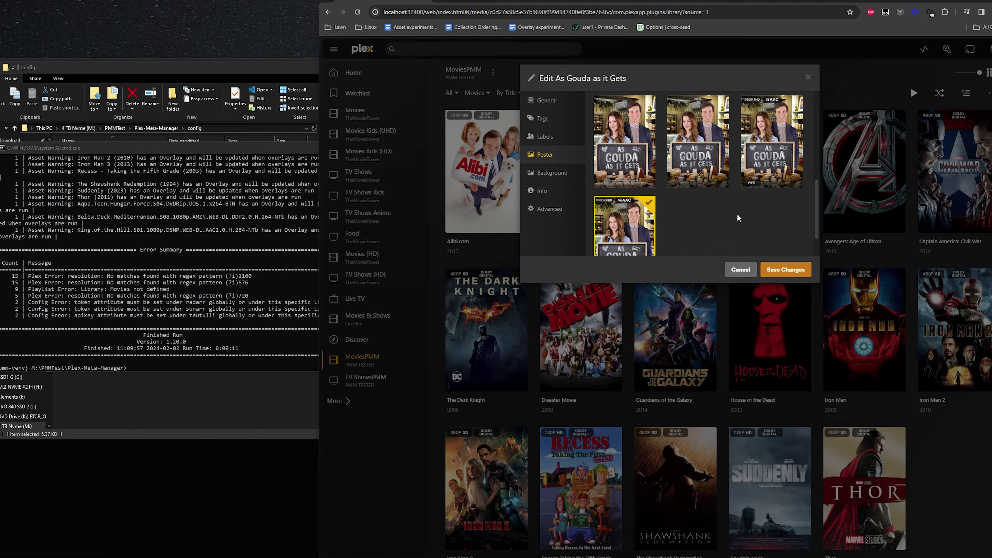
scroll(734, 212, "down", 1)
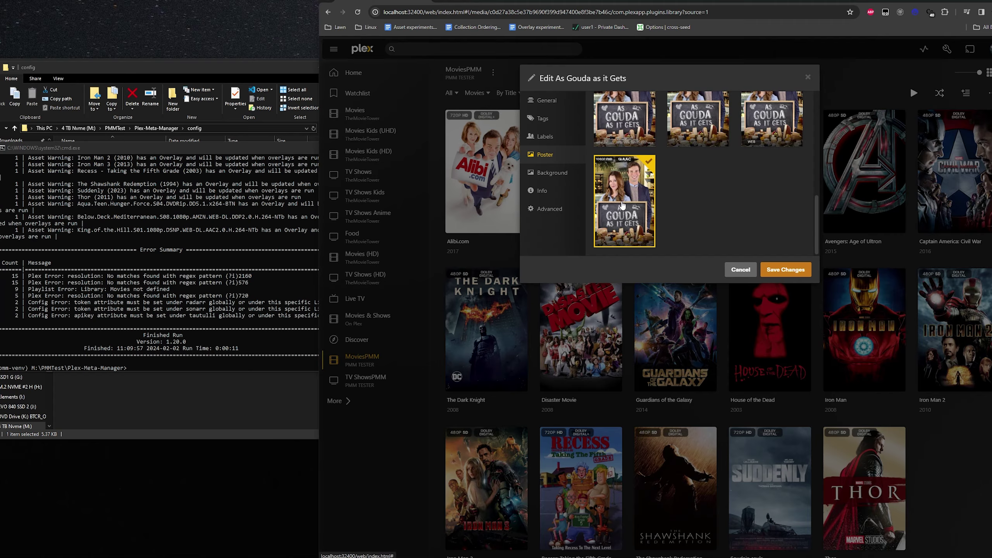
scroll(736, 211, "up", 2)
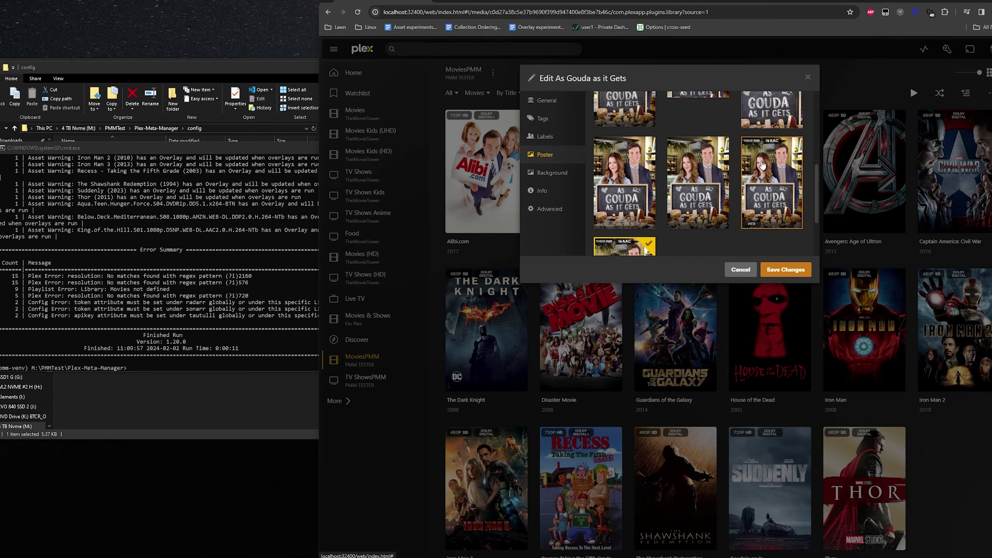
scroll(765, 203, "down", 2)
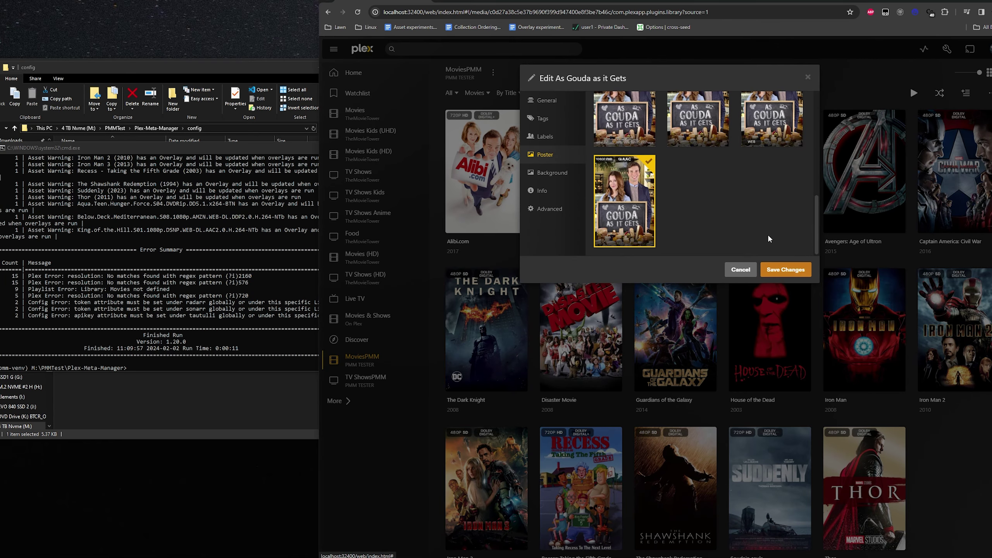
left_click(740, 270)
Step: Check the labels assigned to As Gouda as it Gets in Plex
mouse_move(555, 221)
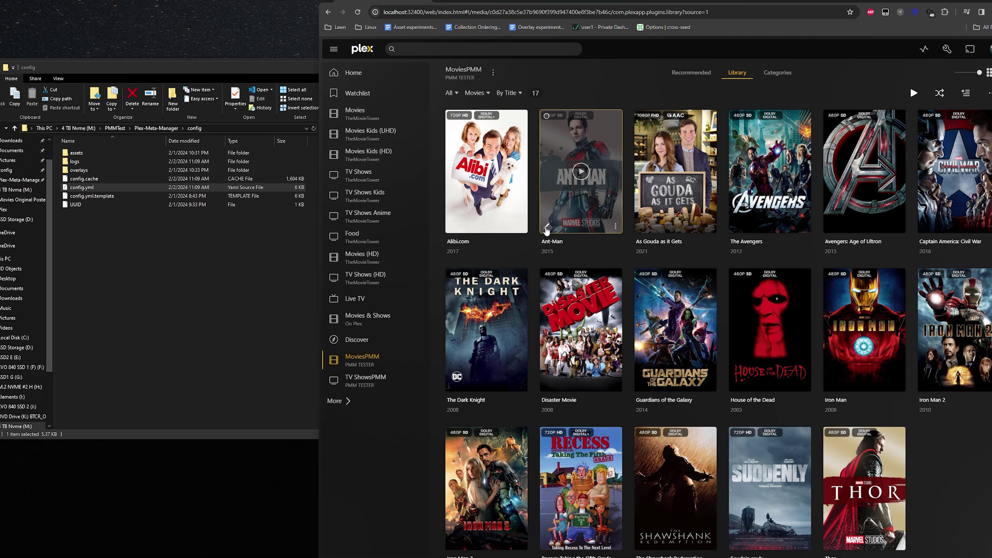
left_click(642, 226)
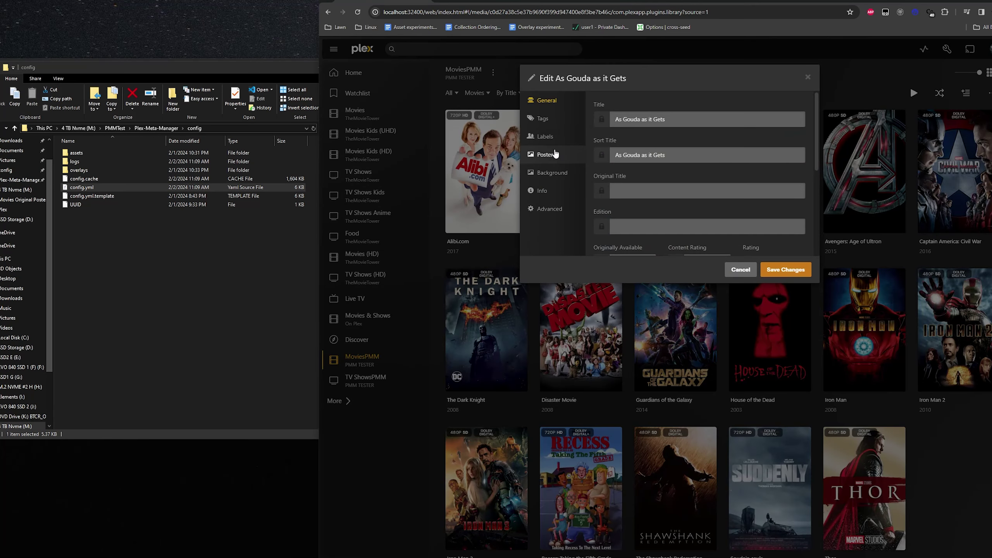
left_click(546, 136)
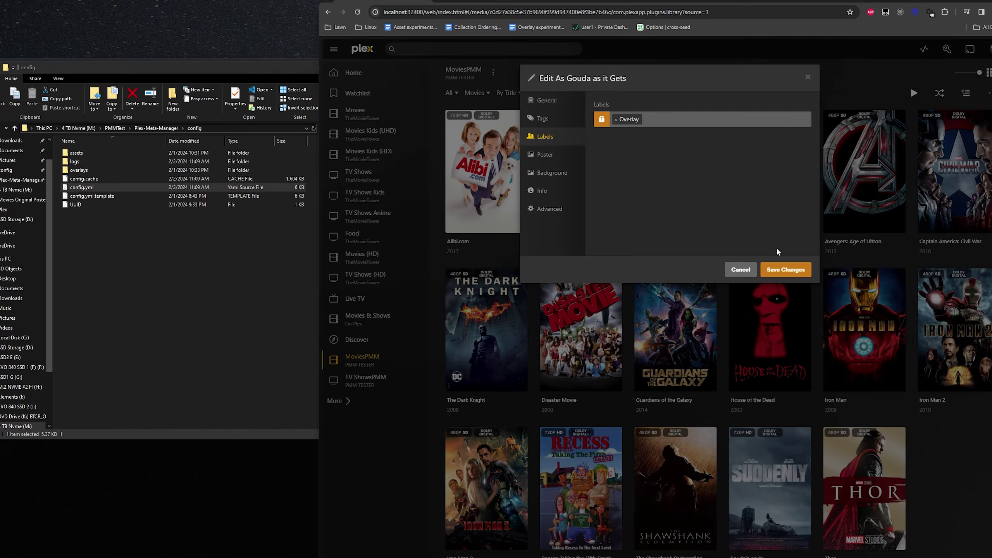
left_click(785, 269)
Step: Inspect Ant-Man's posters and labels in its edit dialog without changing anything
left_click(548, 226)
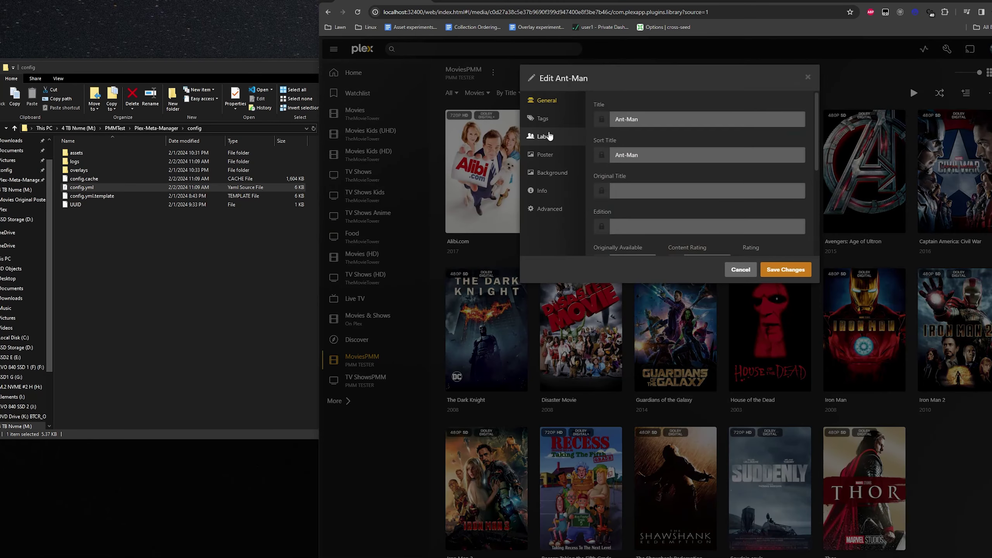
left_click(555, 155)
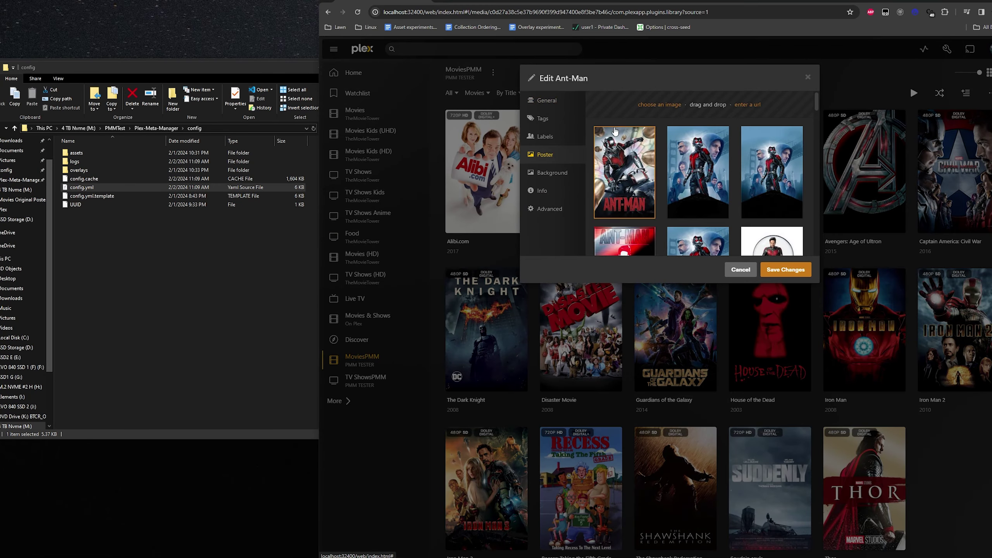
left_click(545, 119)
left_click(554, 139)
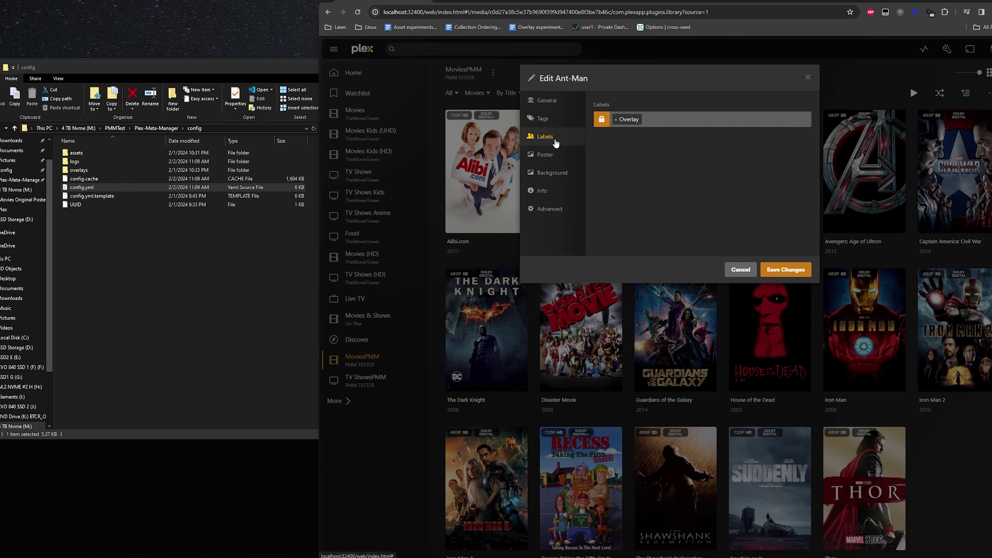
left_click(739, 270)
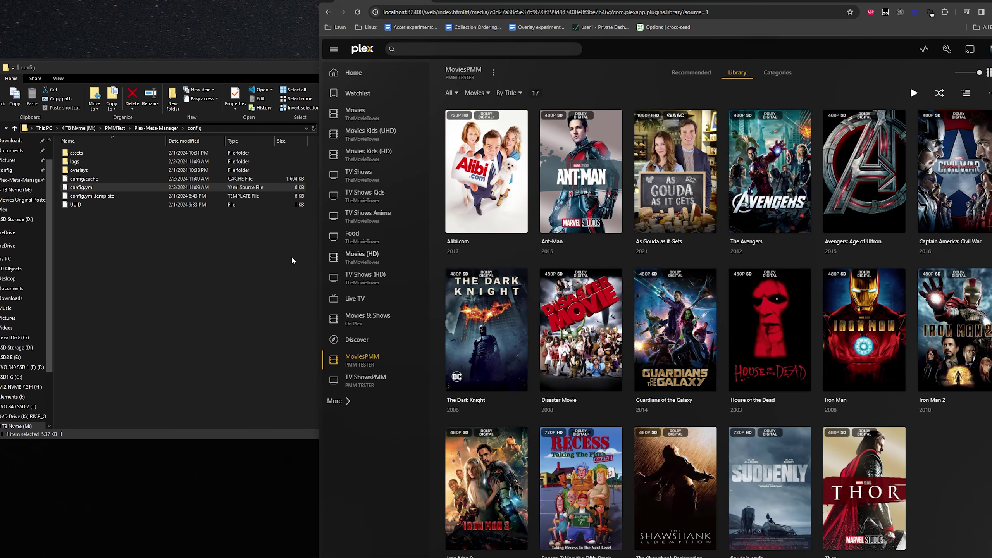
Step: Reopen config.yml, highlight MoviesPMM's remove_overlays value, and close the editor
double_click(111, 187)
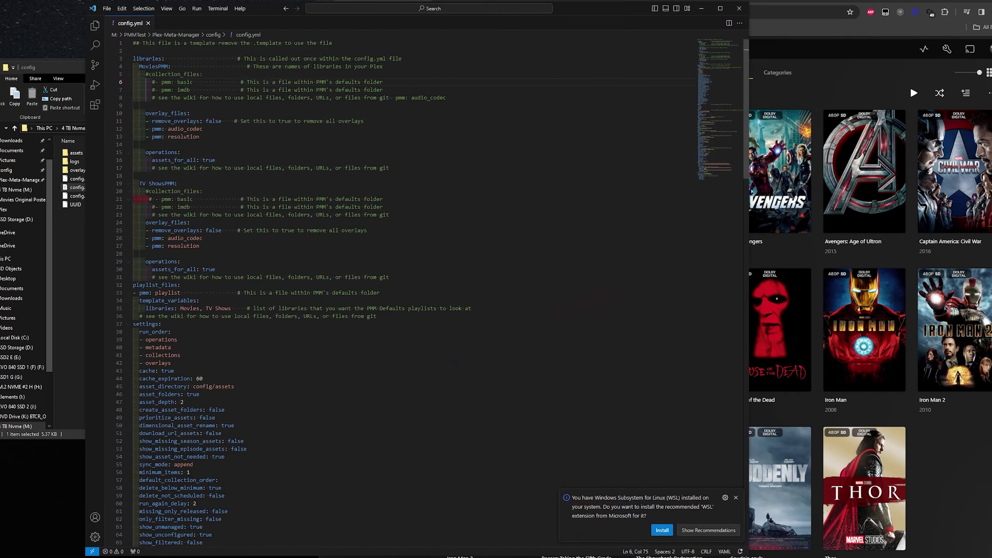
left_click_drag(220, 121, 202, 121)
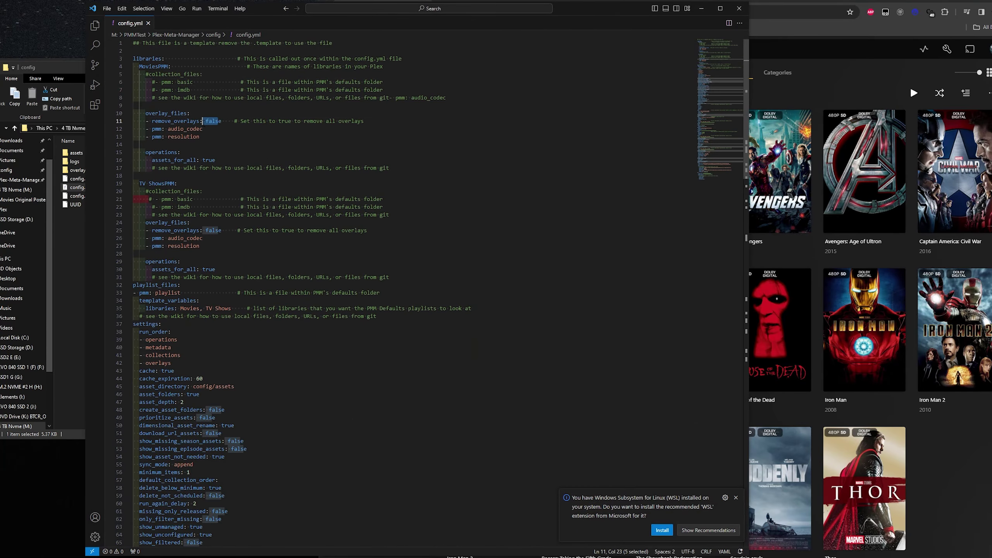
left_click(739, 8)
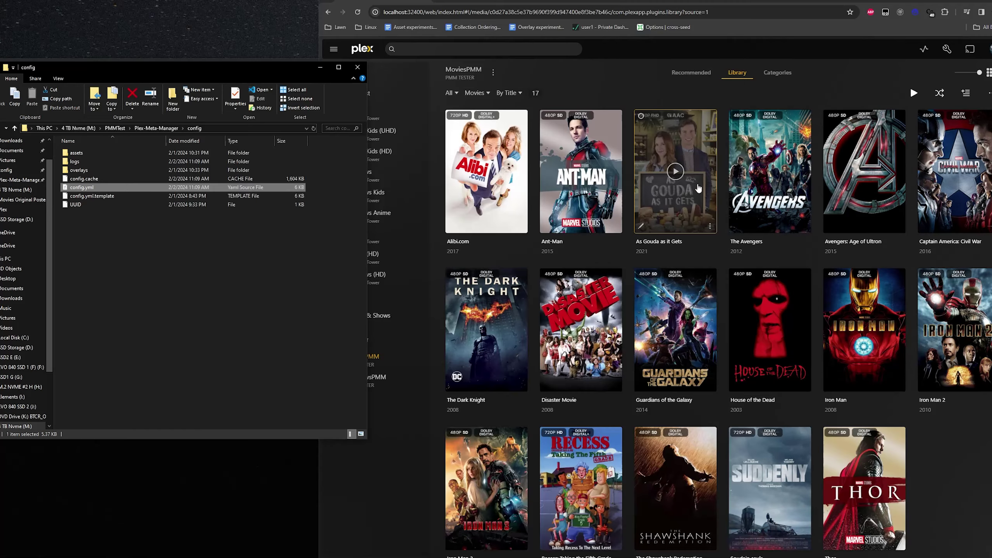
Step: Open the MoviesPMM folder inside config's assets folder, and return to the Plex library
left_click(617, 91)
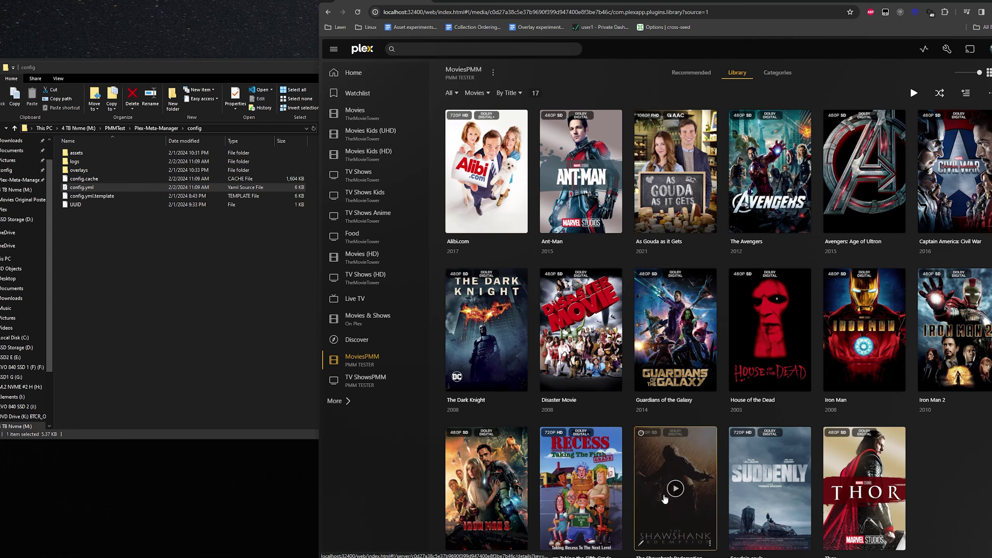
left_click(75, 153)
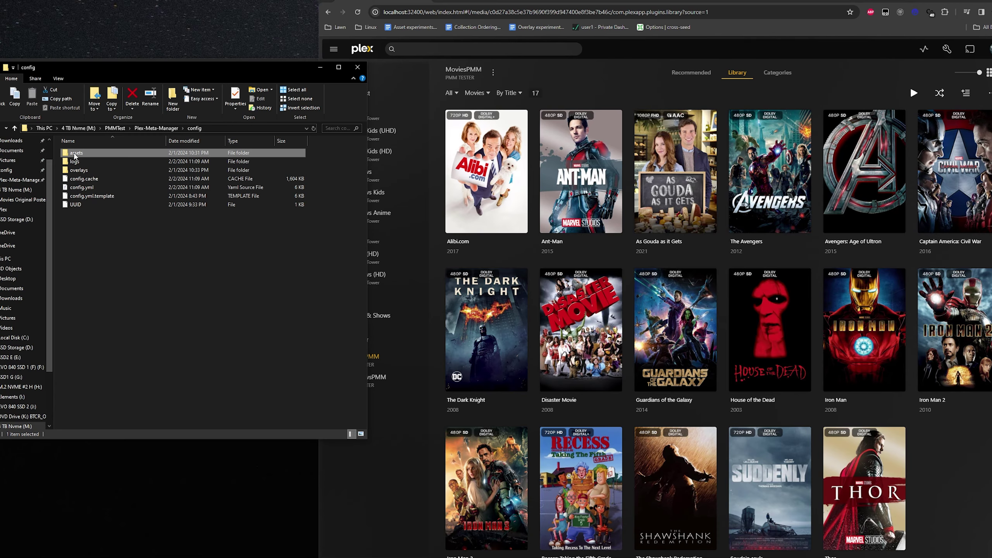
left_click(585, 66)
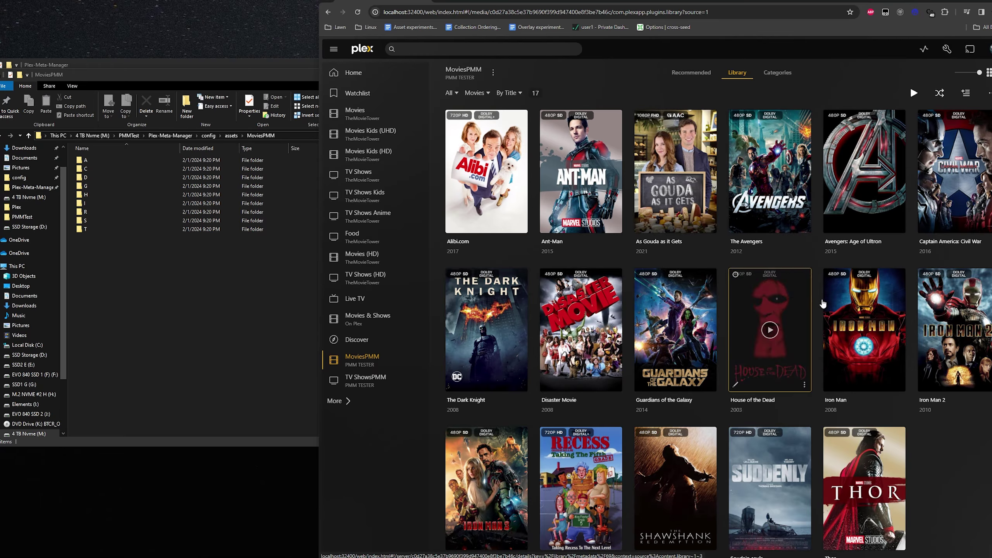
Step: Upload MANUAL.jpg from the PMMTest folder as the poster for Ant-Man and Guardians of the Galaxy, saving each movie
left_click(546, 226)
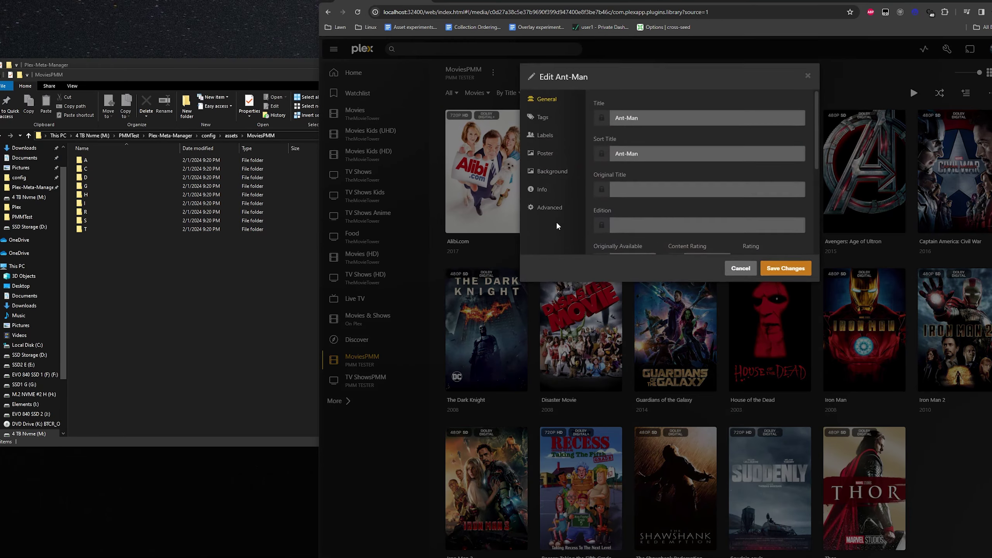
left_click(548, 155)
left_click(657, 101)
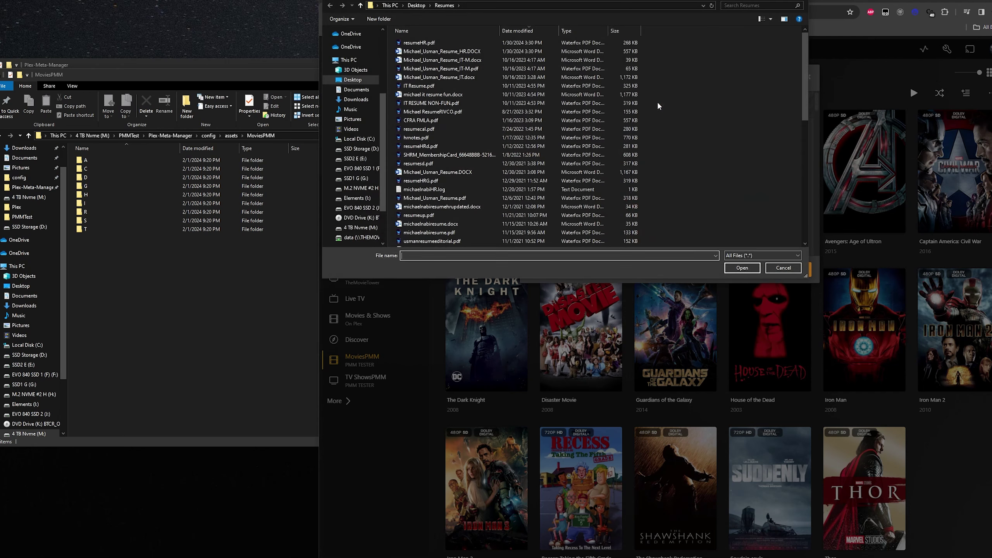
type("- pmm: audio_codec")
left_click(792, 268)
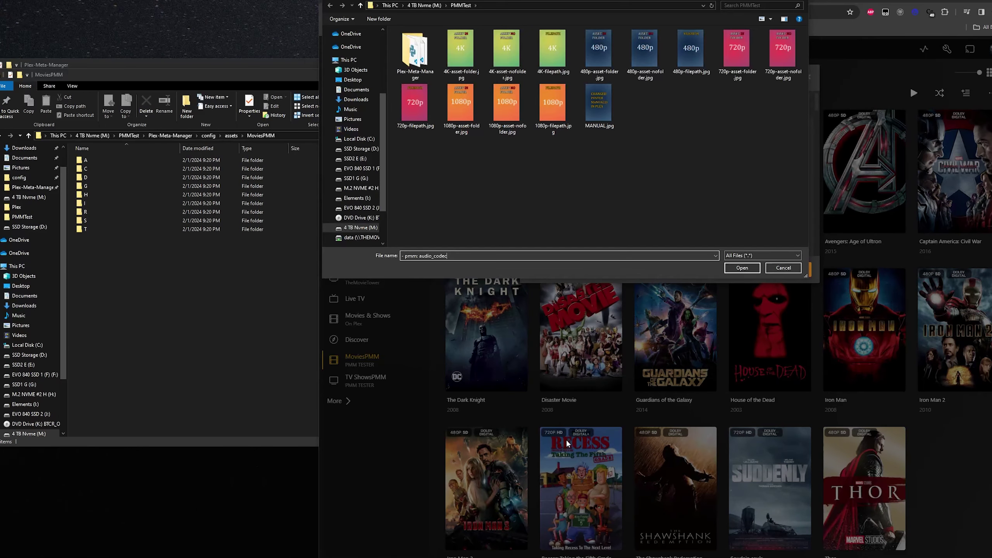
double_click(612, 124)
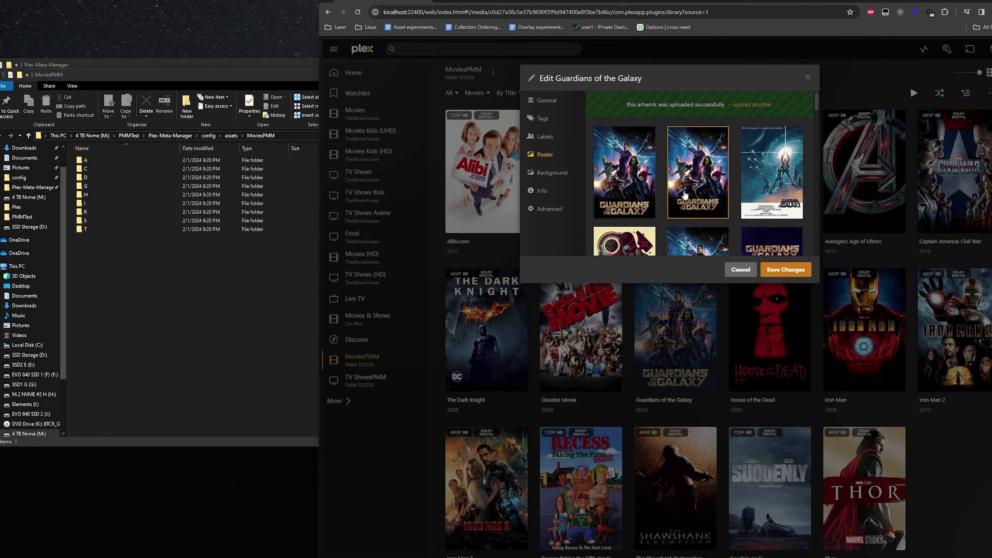
left_click(775, 271)
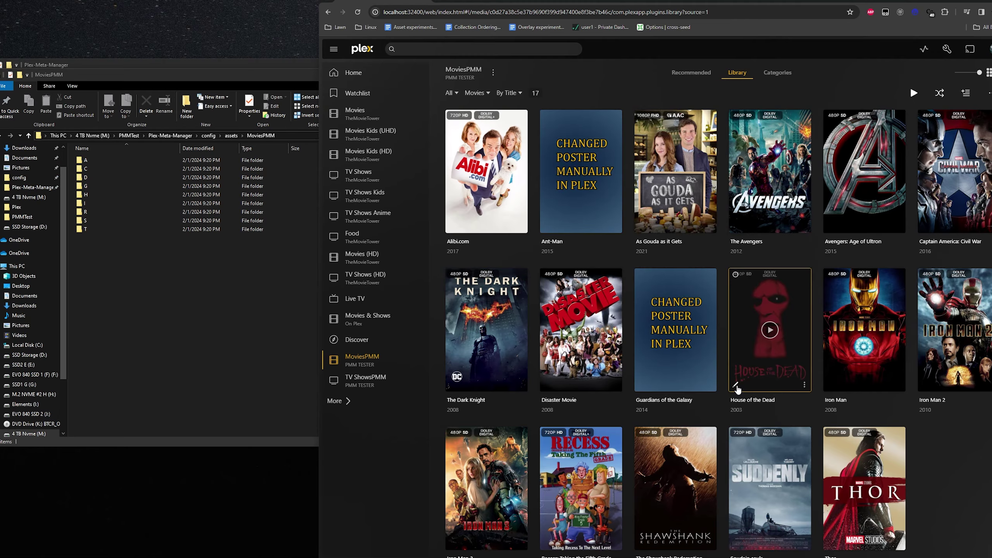
Step: Replace the posters of House of the Dead and the remaining MoviesPMM movies with the manual image, and look over the library
left_click(736, 387)
left_click(545, 154)
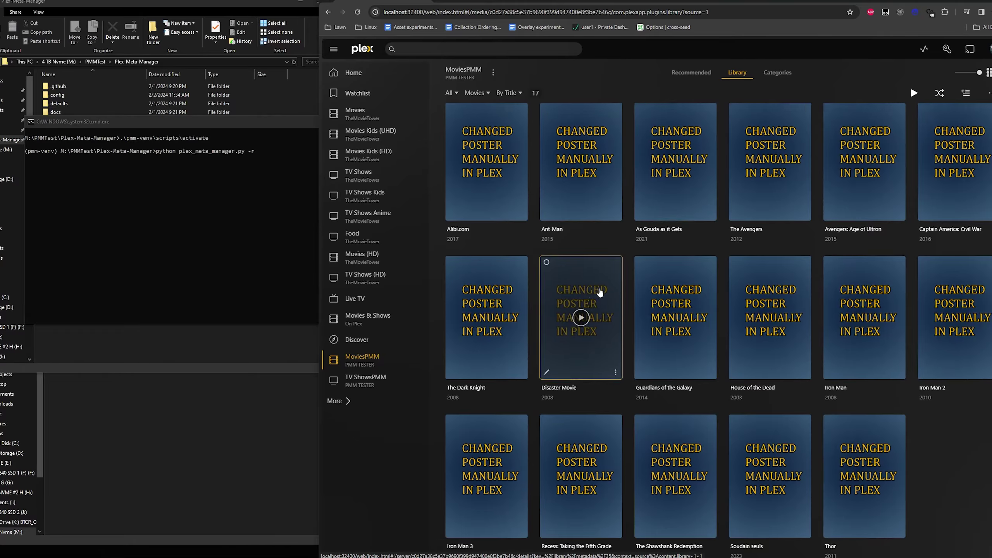
scroll(644, 274, "up", 1)
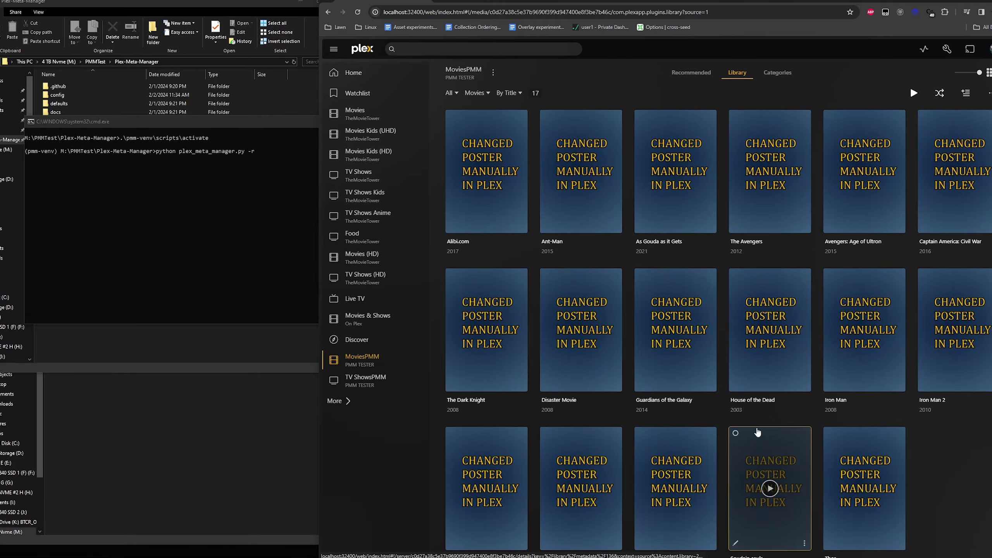
scroll(691, 401, "down", 1)
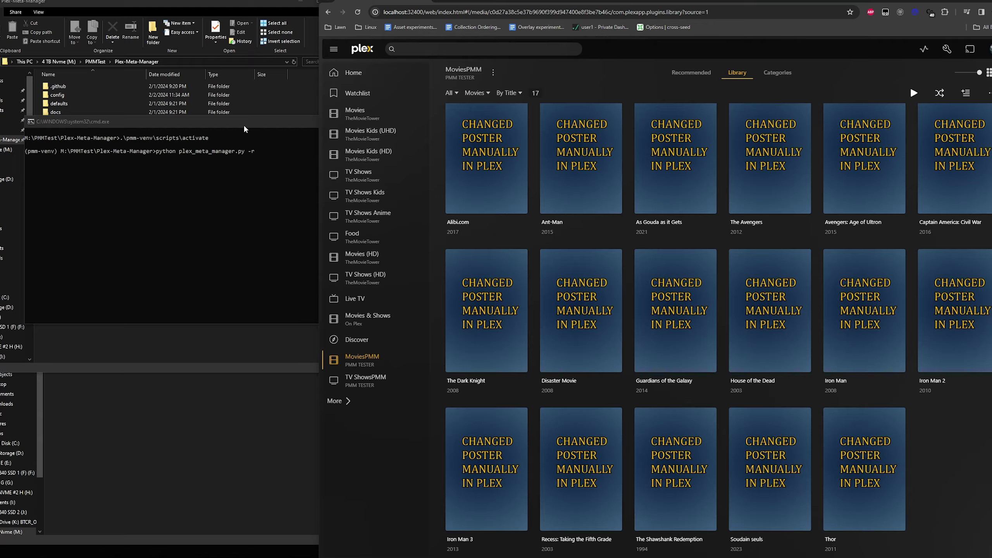
Step: Run python plex_meta_manager.py -r in the open command prompt and return to the MoviesPMM library
mouse_move(244, 126)
left_mouse_down()
mouse_move(299, 135)
mouse_move(251, 124)
left_mouse_up()
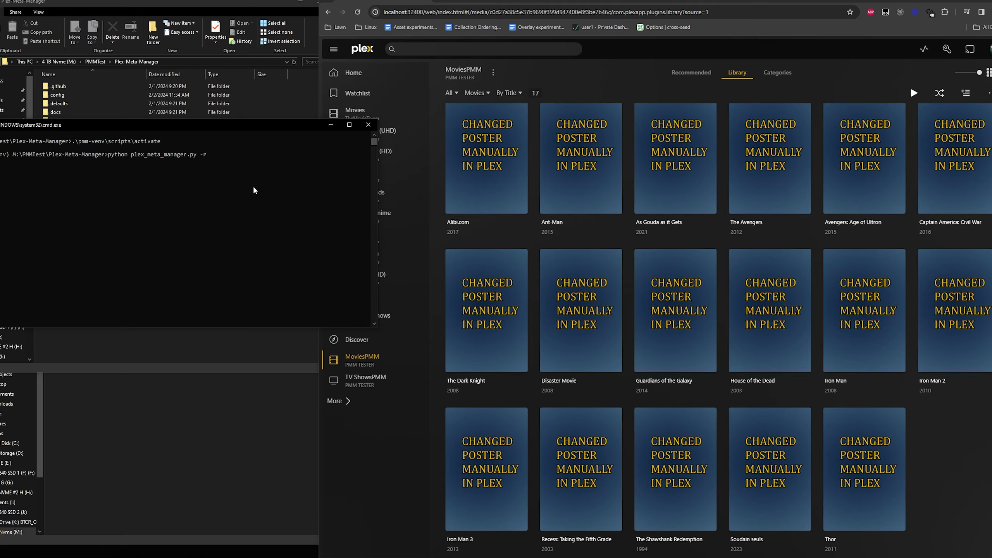
key("Return")
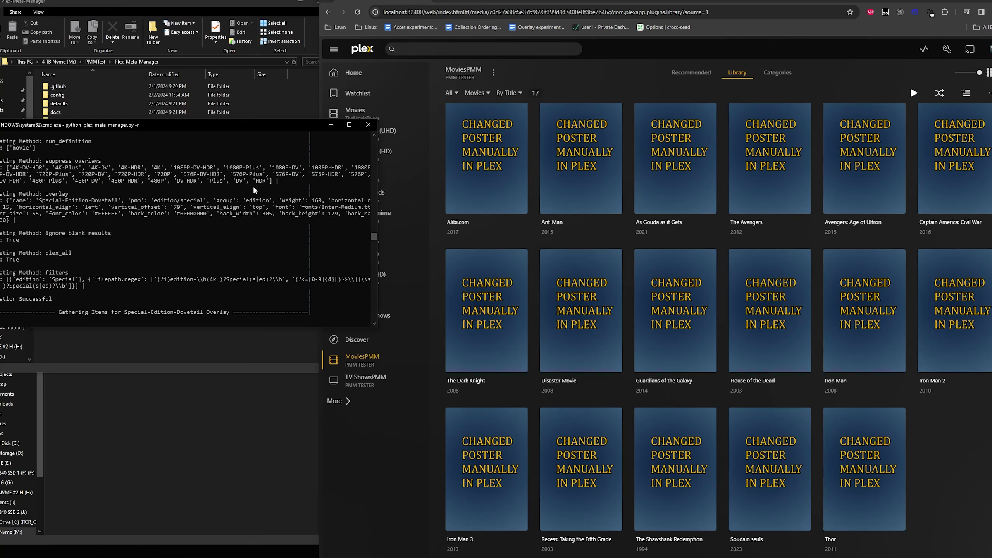
left_click(975, 453)
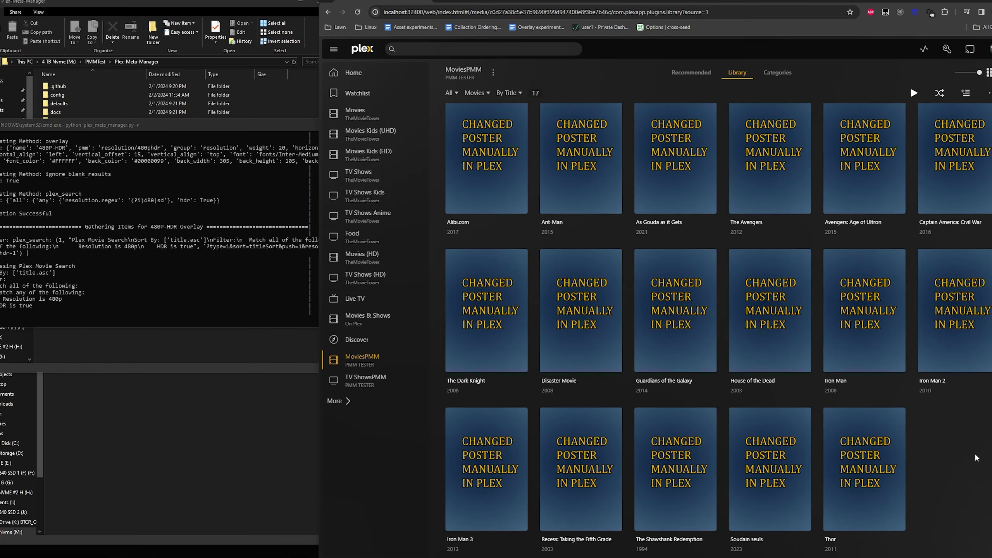
scroll(975, 453, "up", 2)
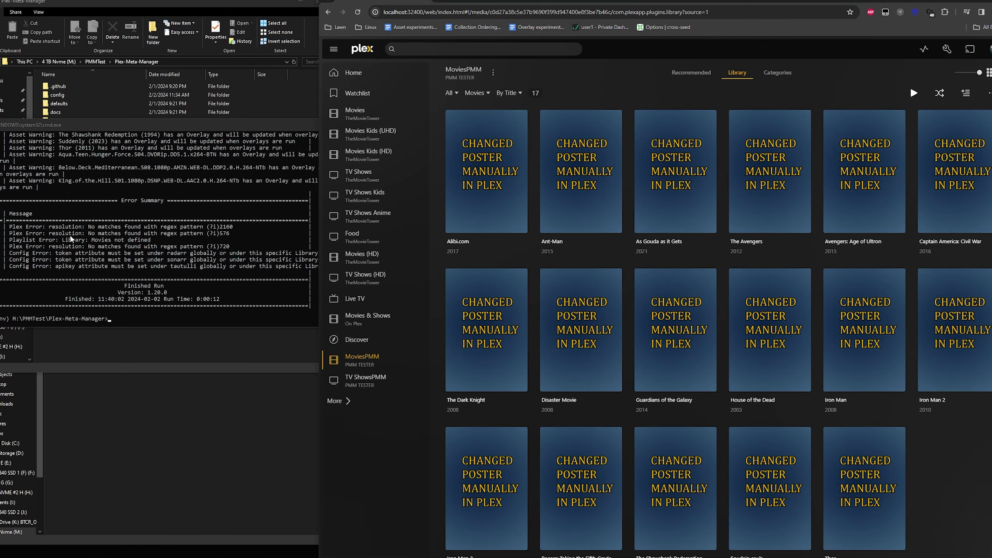
Step: Examine the run output for the asset warnings and compare them with the MoviesPMM posters in Plex
left_click(156, 126)
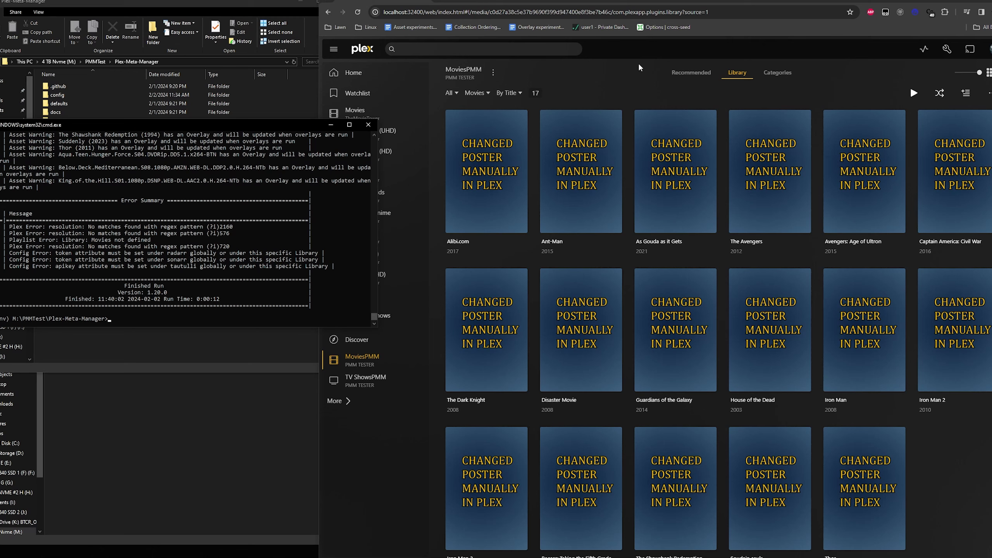
left_click(606, 78)
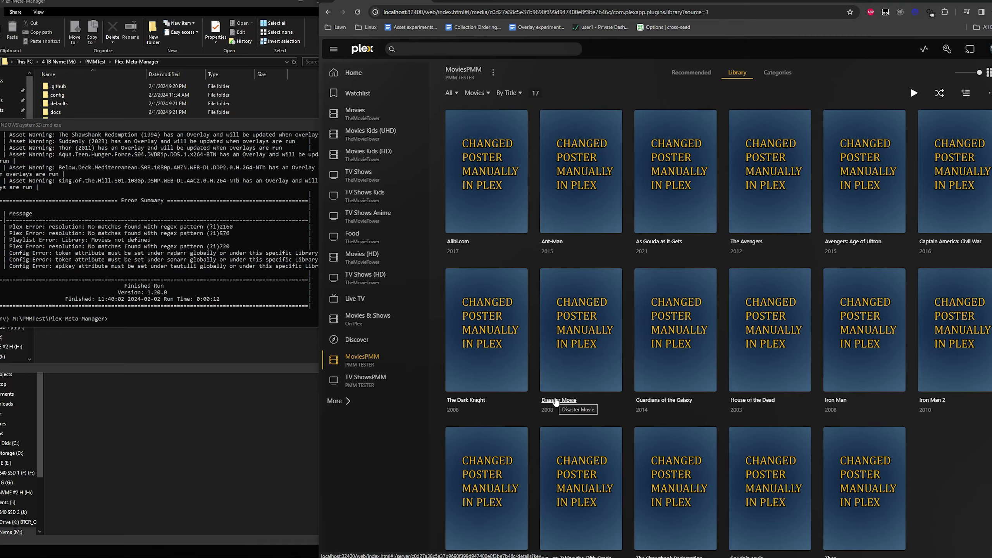
mouse_move(582, 386)
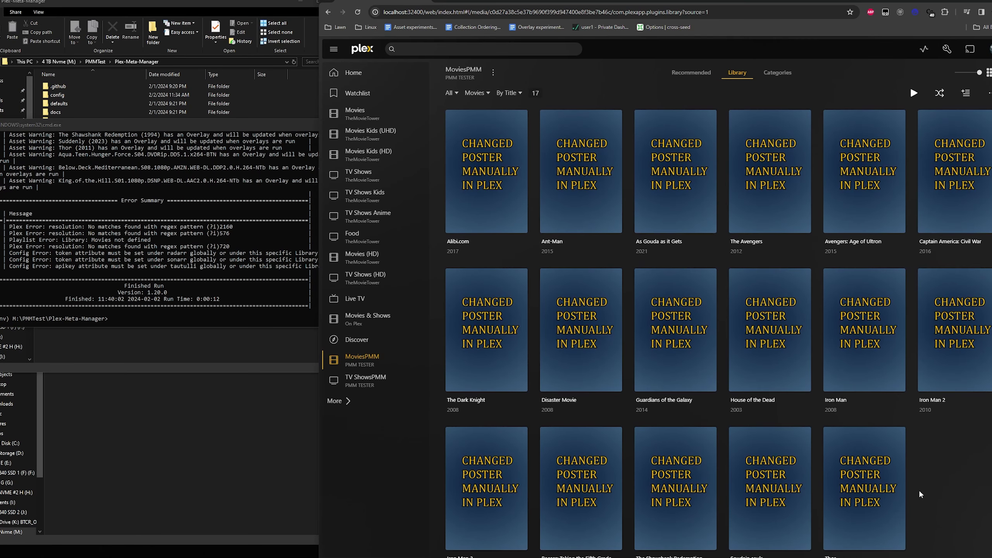
scroll(168, 222, "up", 8)
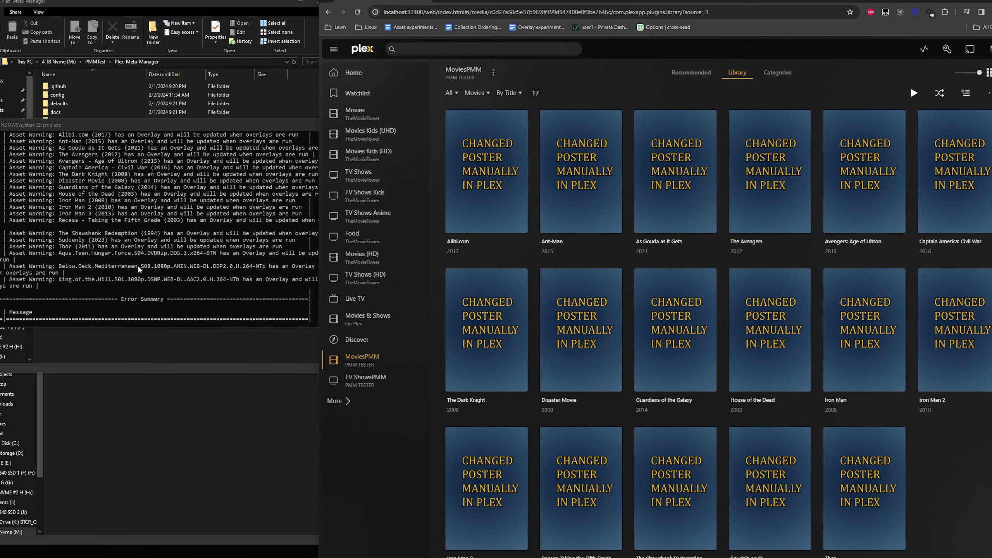
scroll(58, 234, "down", 3)
left_click(100, 200)
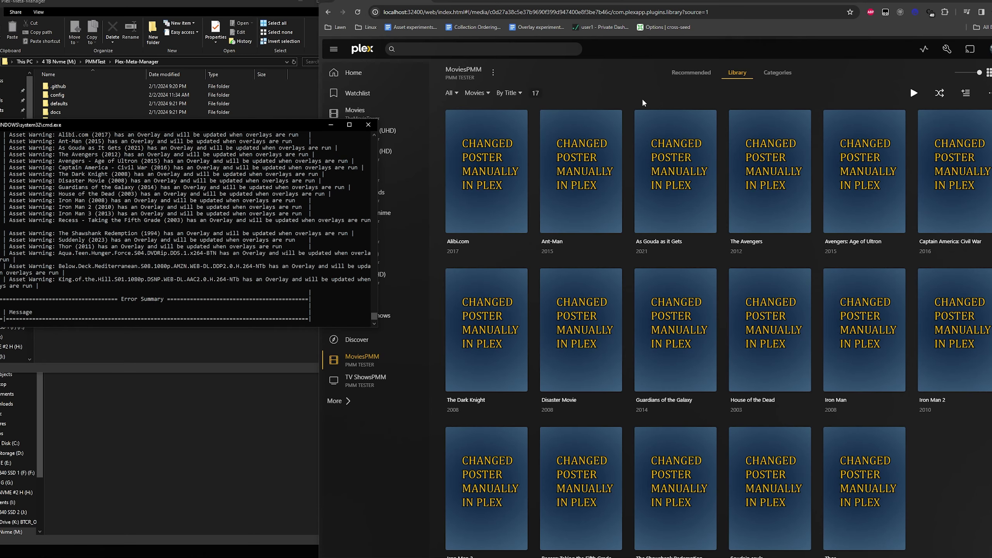
left_click(625, 103)
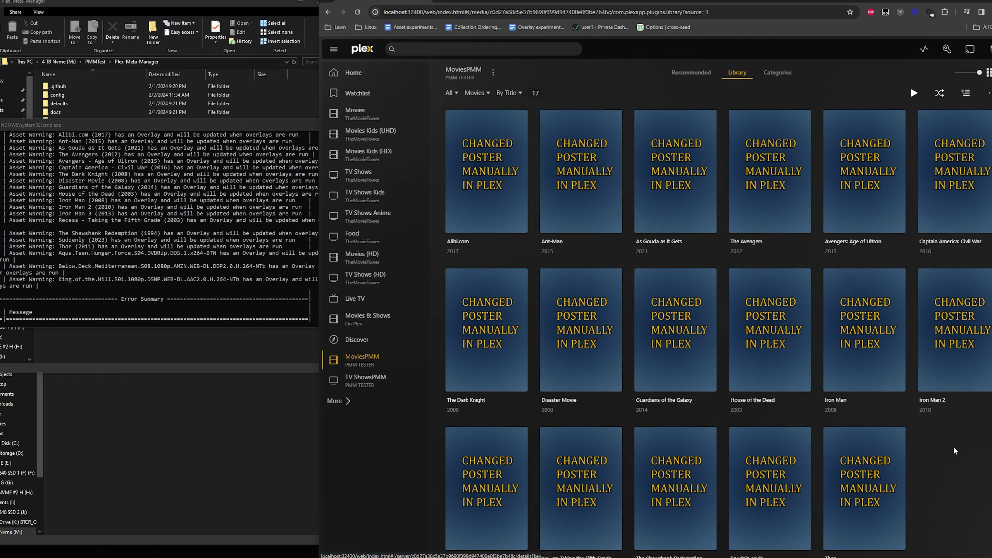
Step: Inspect the labels of As Gouda as it Gets in its edit dialog without changing anything
left_click(641, 225)
left_click(550, 138)
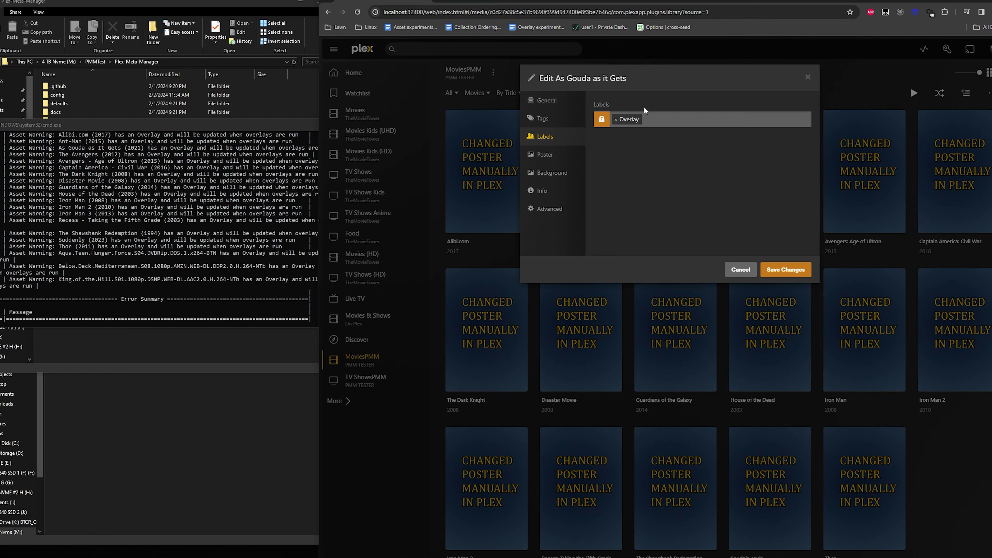
left_click(739, 270)
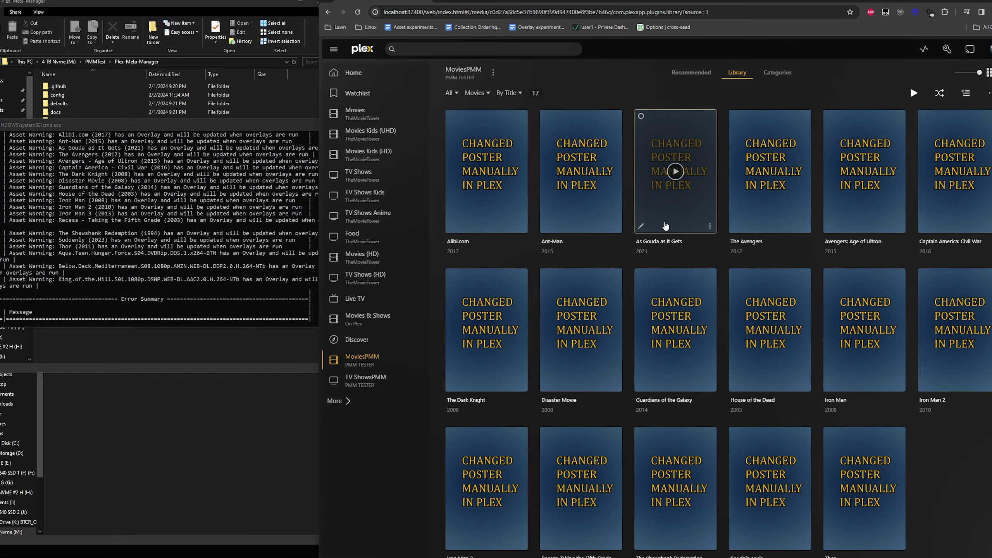
left_click(641, 226)
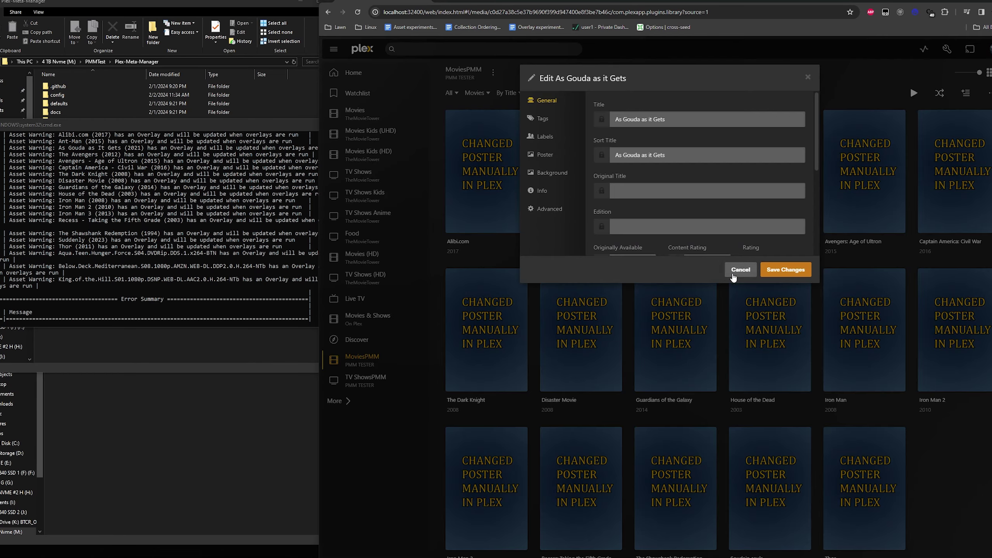
left_click(738, 269)
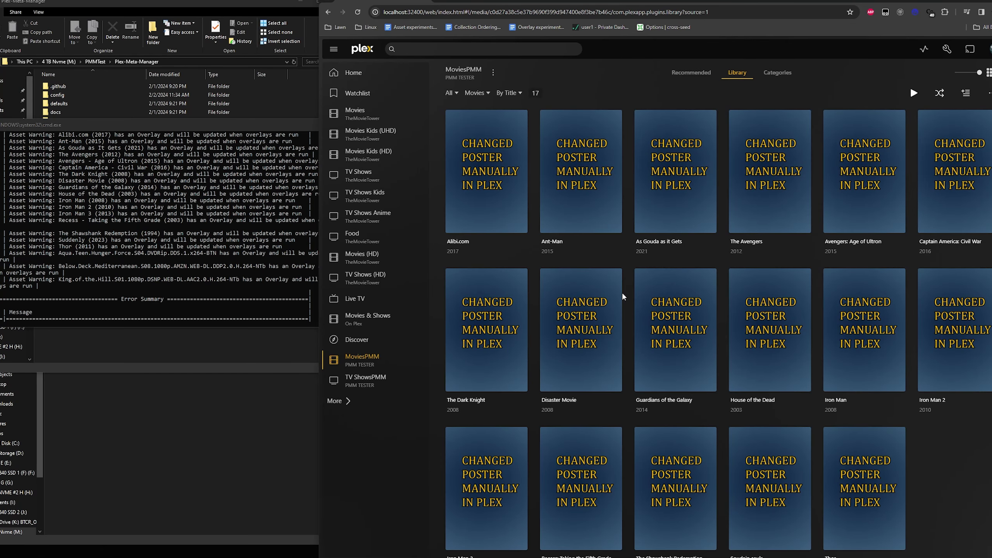
mouse_move(642, 228)
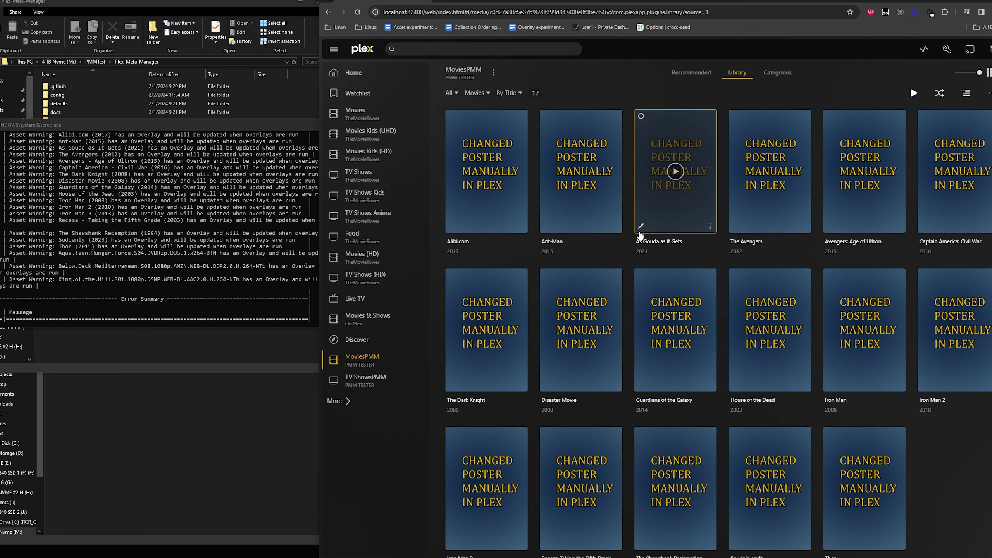
left_click(641, 227)
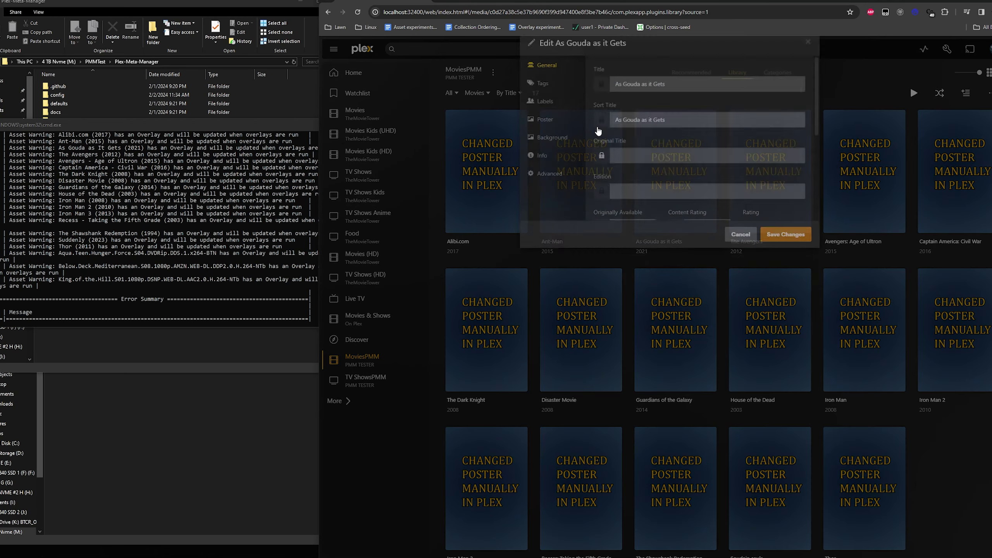
left_click(543, 136)
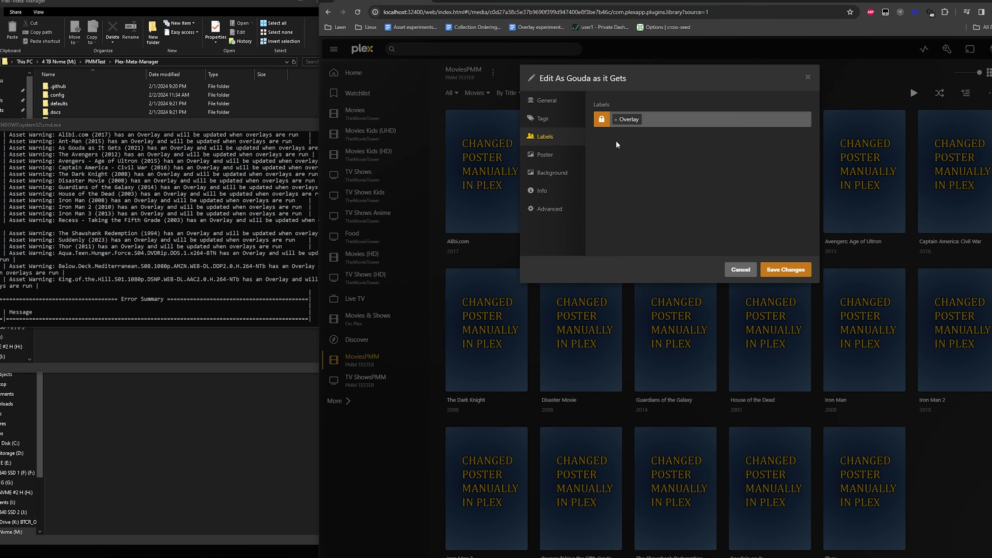
left_click(740, 269)
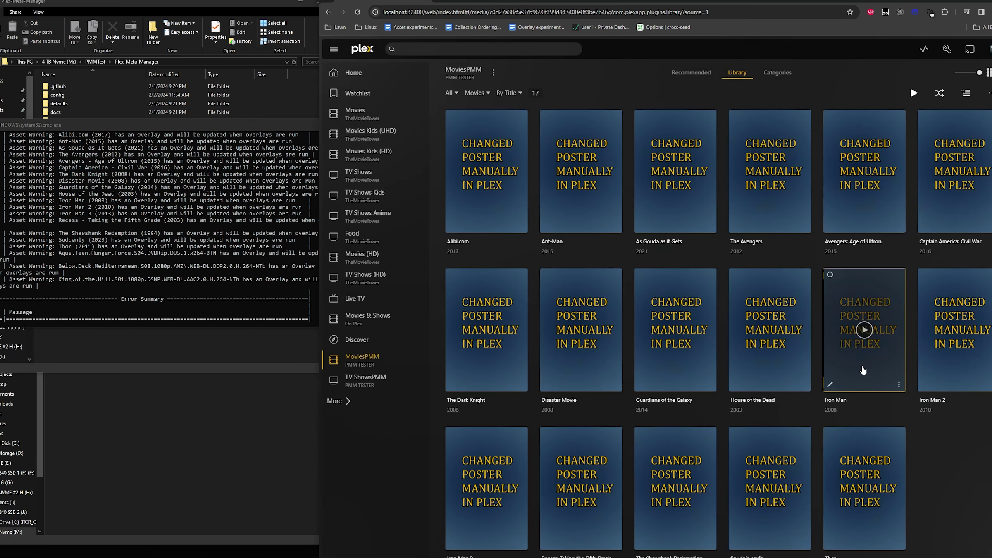
Step: Set the poster of As Gouda as it Gets to the version with overlays and save the movie
left_click(642, 226)
left_click(547, 154)
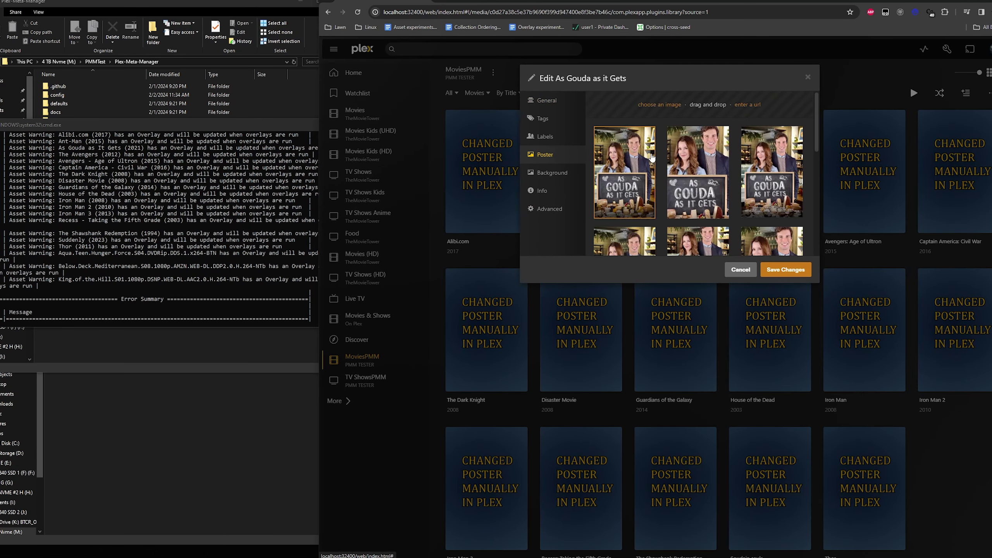
scroll(652, 157, "down", 4)
scroll(652, 157, "up", 1)
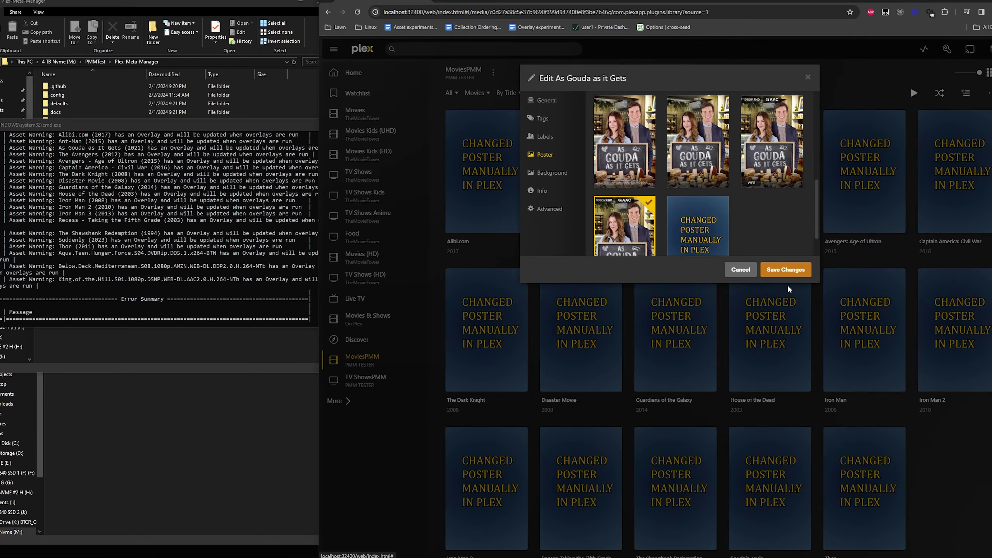
left_click(776, 272)
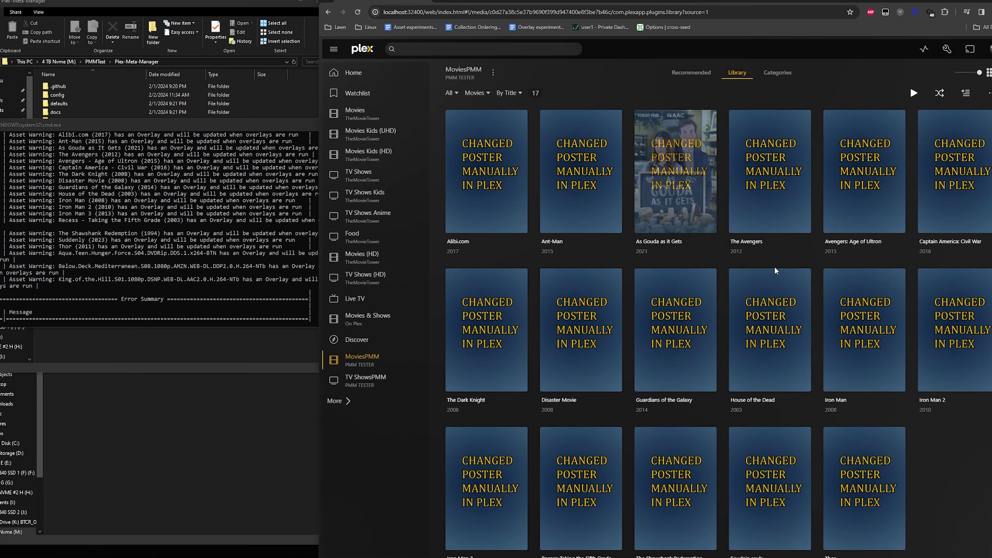
Step: Switch the poster of As Gouda as it Gets back to the manually changed image and save the movie
mouse_move(641, 231)
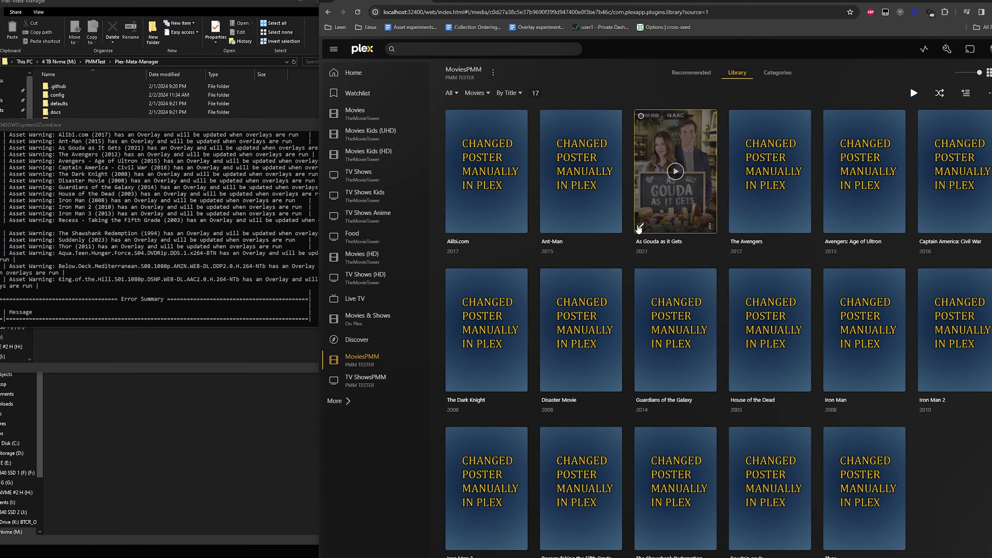
left_click(640, 227)
left_click(545, 155)
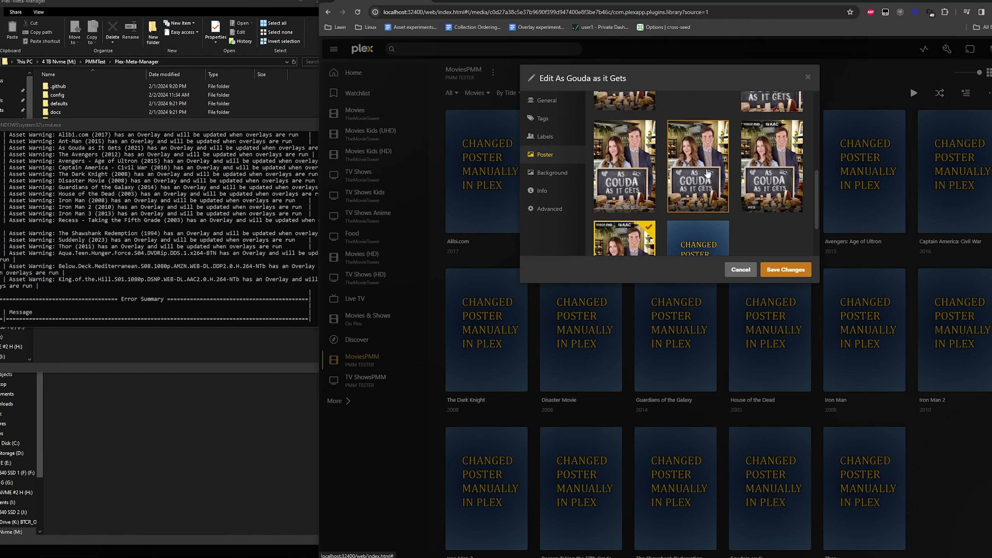
scroll(707, 172, "down", 3)
left_click(699, 197)
left_click(785, 270)
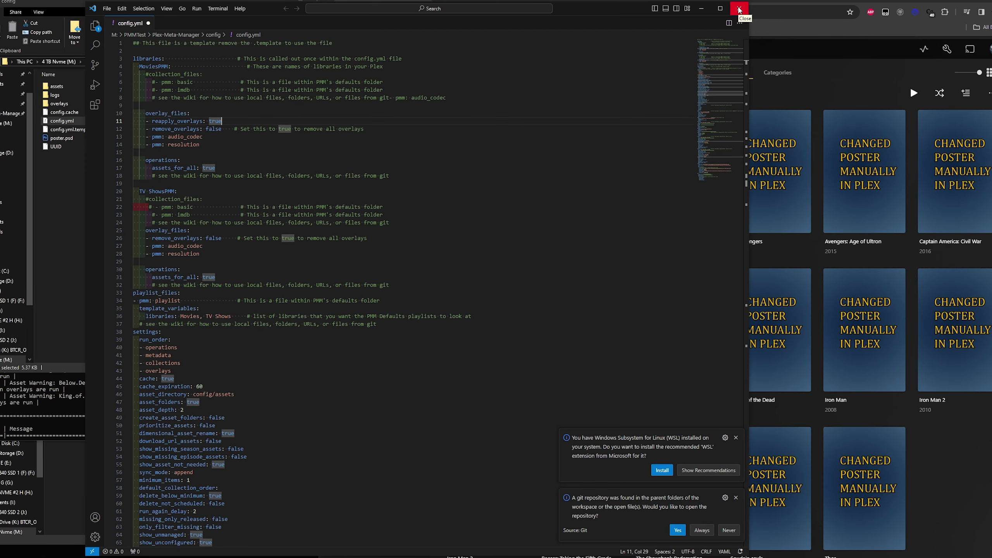
Step: Close the config.yml editor, and remove the Overlay label from As Gouda as it Gets, saving the movie
left_click(739, 10)
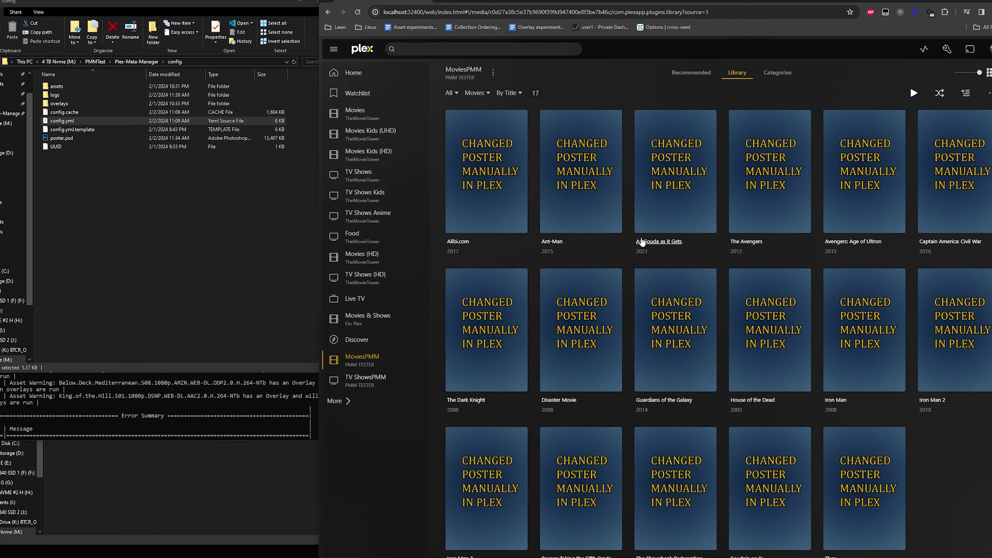
left_click(641, 227)
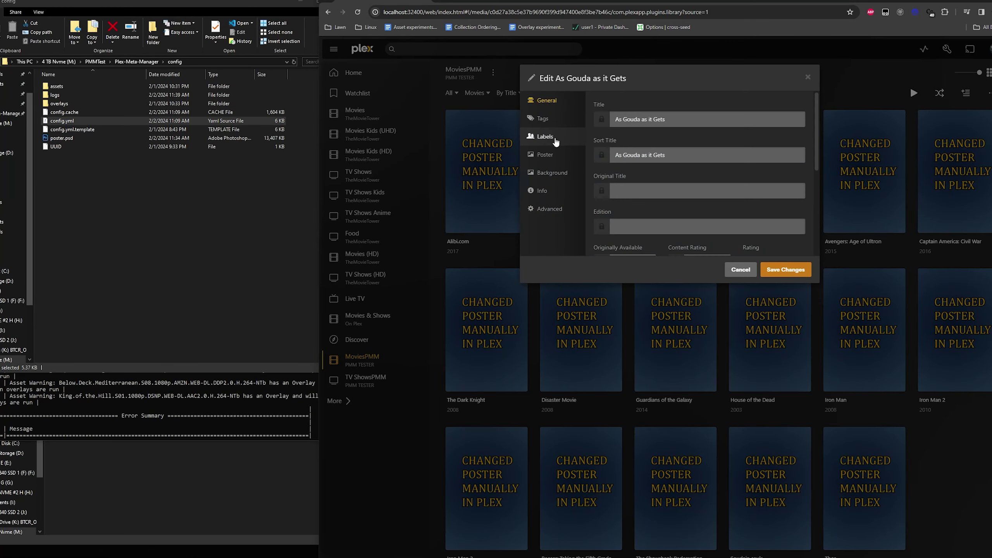
left_click(554, 138)
left_click(616, 120)
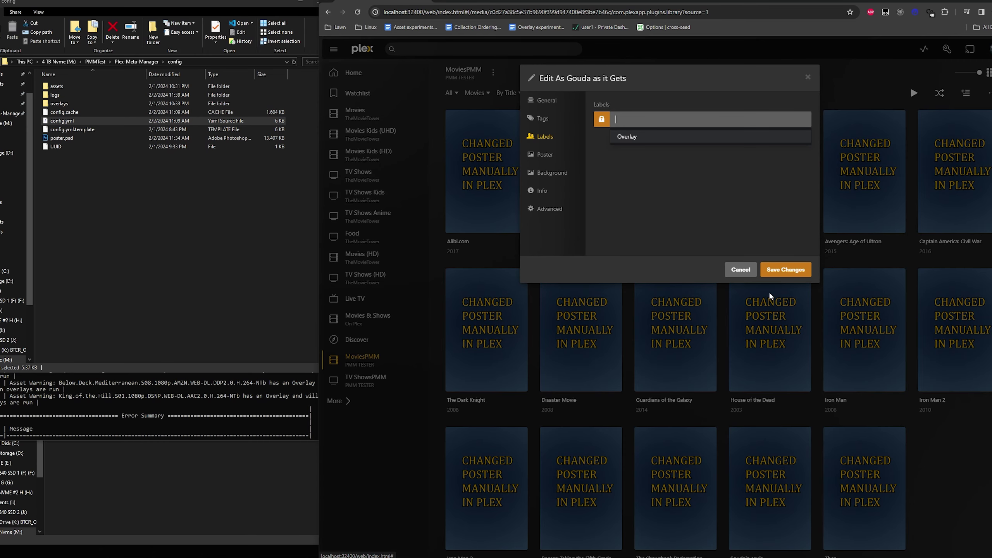
left_click(776, 270)
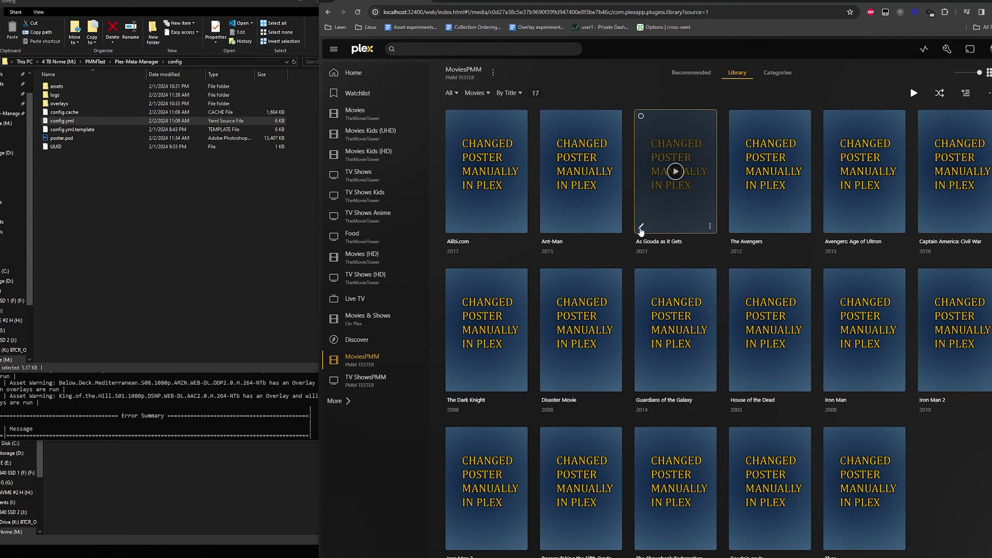
Step: Unlock the Labels field of As Gouda as it Gets and save the movie
left_click(641, 228)
left_click(547, 137)
left_click(601, 119)
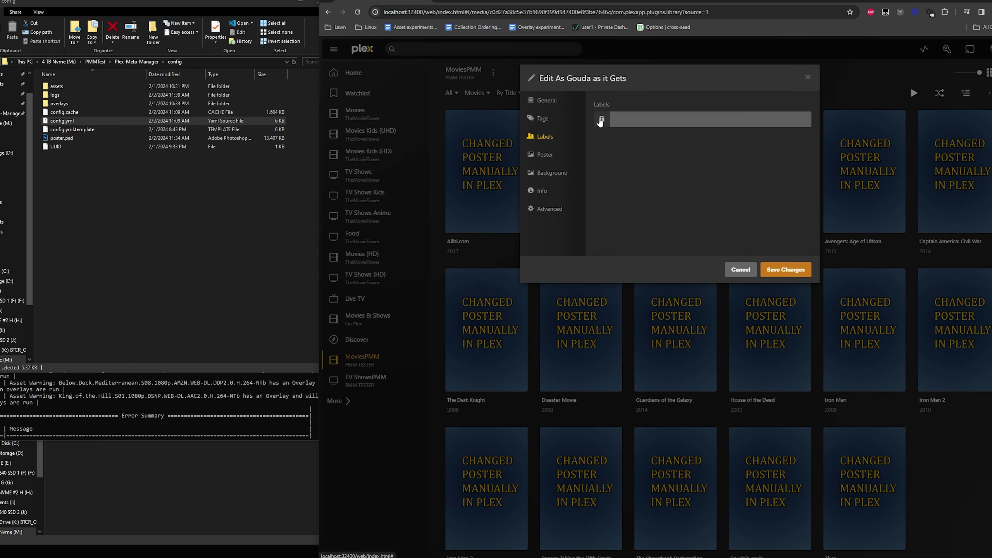
left_click(777, 271)
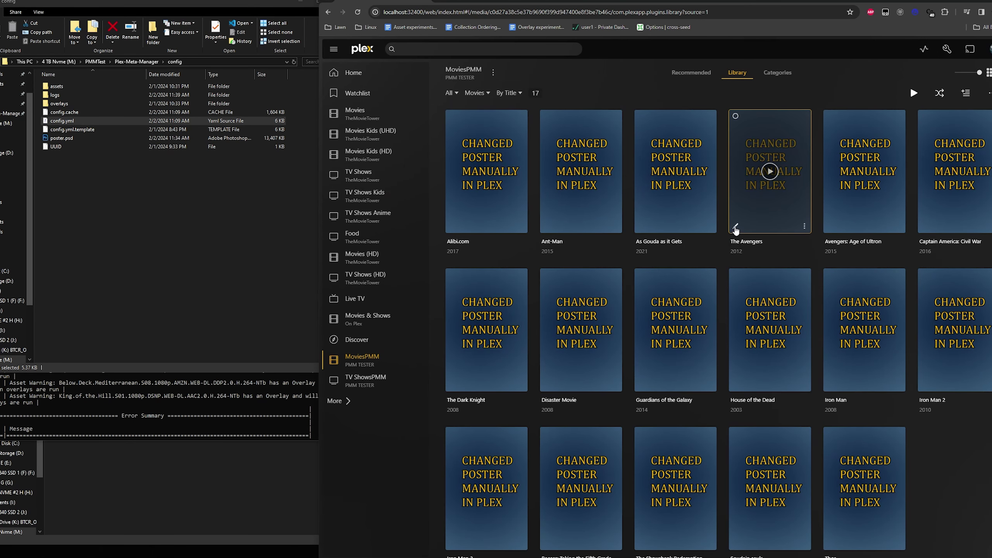
Step: Remove the Overlay label from The Avengers and save the movie
left_click(737, 227)
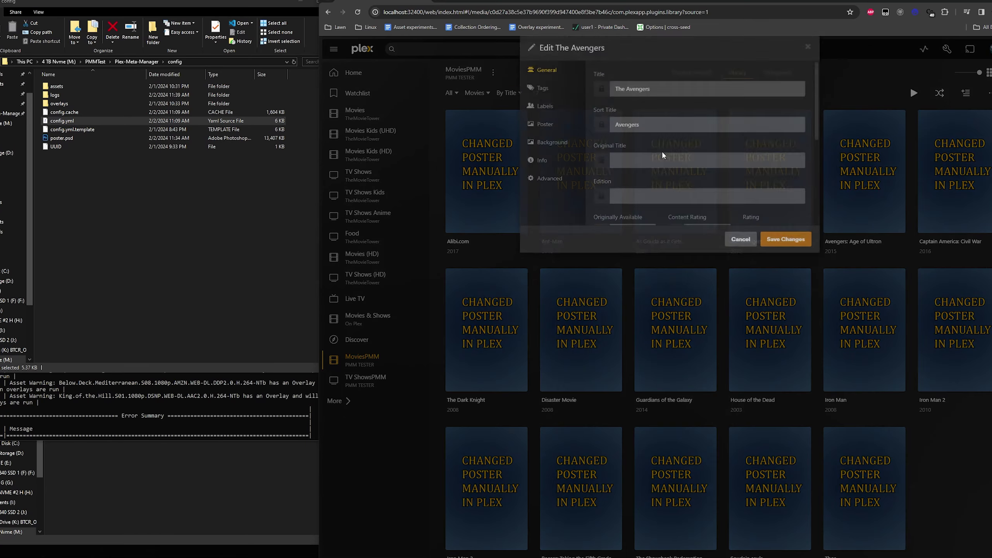
left_click(545, 136)
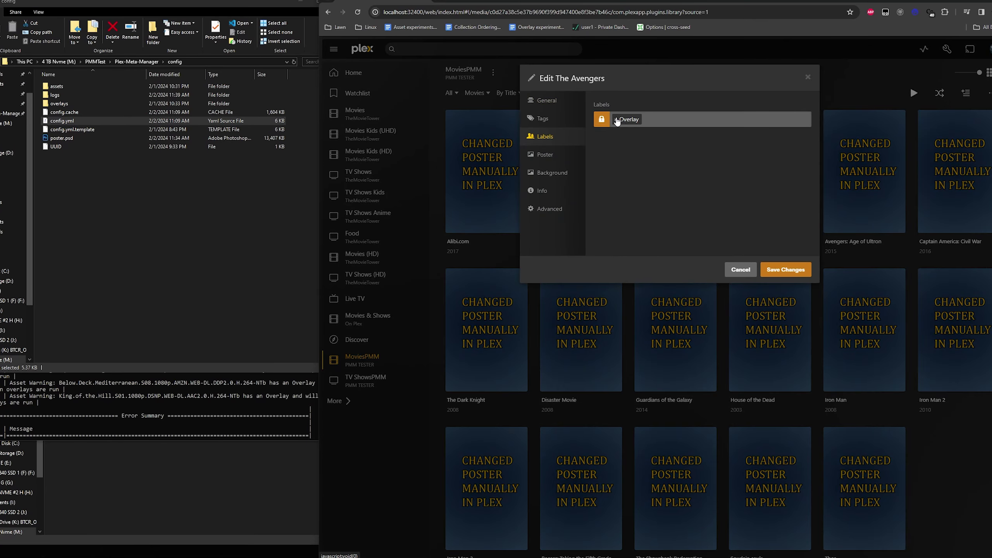
left_click(615, 120)
left_click(783, 270)
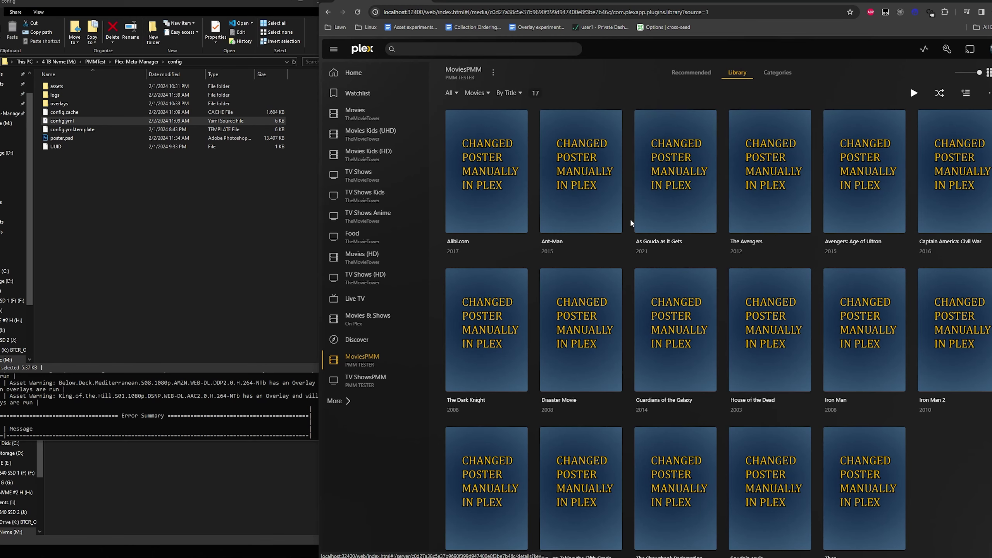
Step: Switch to the command prompt, rerun the command python plex_meta_manager.py -r, and return to the MoviesPMM library in Plex
left_click(228, 441)
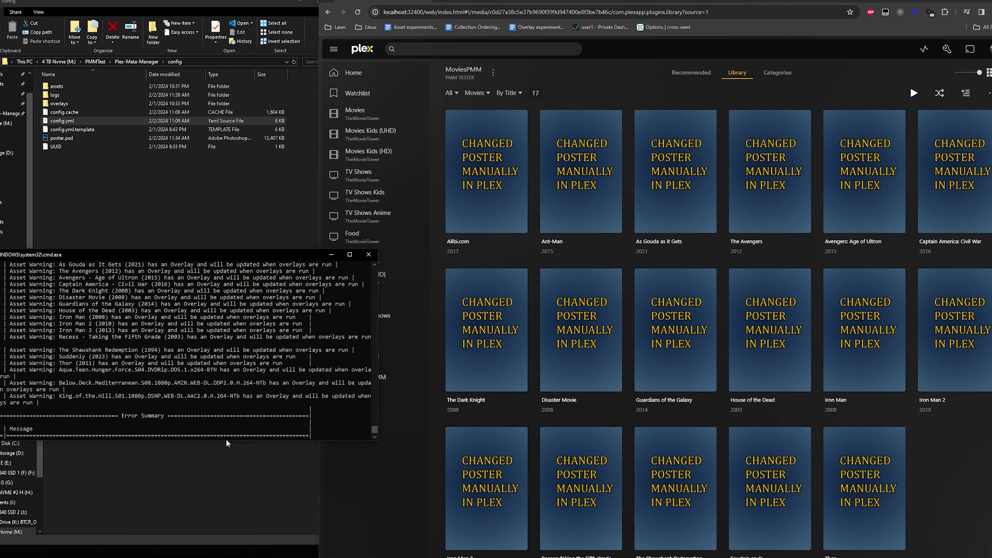
key("Up")
key("Return")
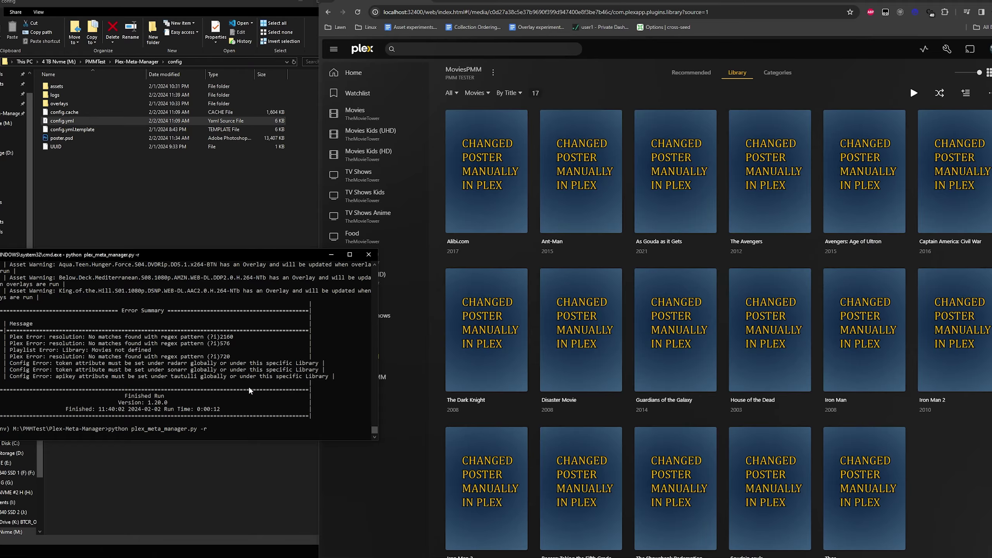
left_click(644, 78)
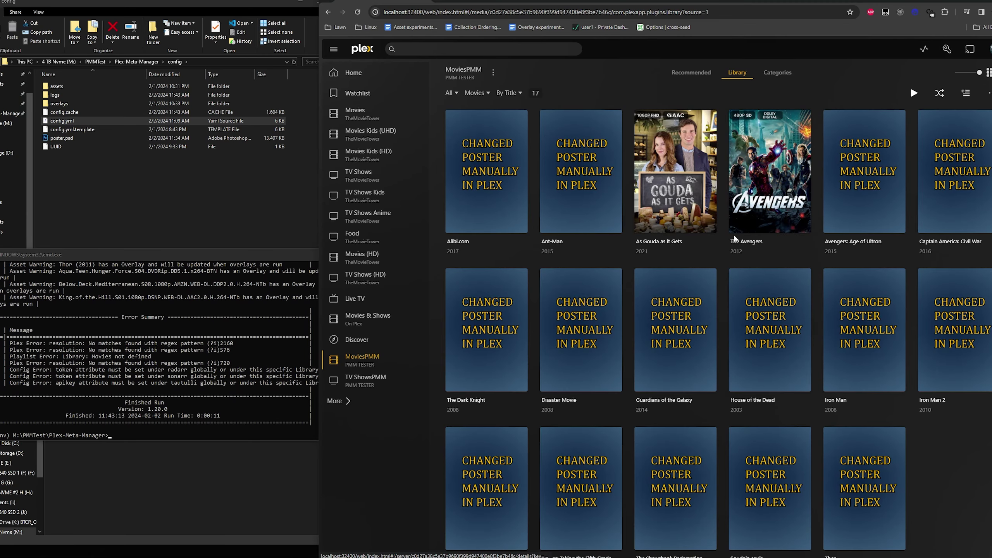
Step: Examine the available and selected posters of As Gouda as it Gets, leaving the movie's edit dialog without saving
mouse_move(733, 235)
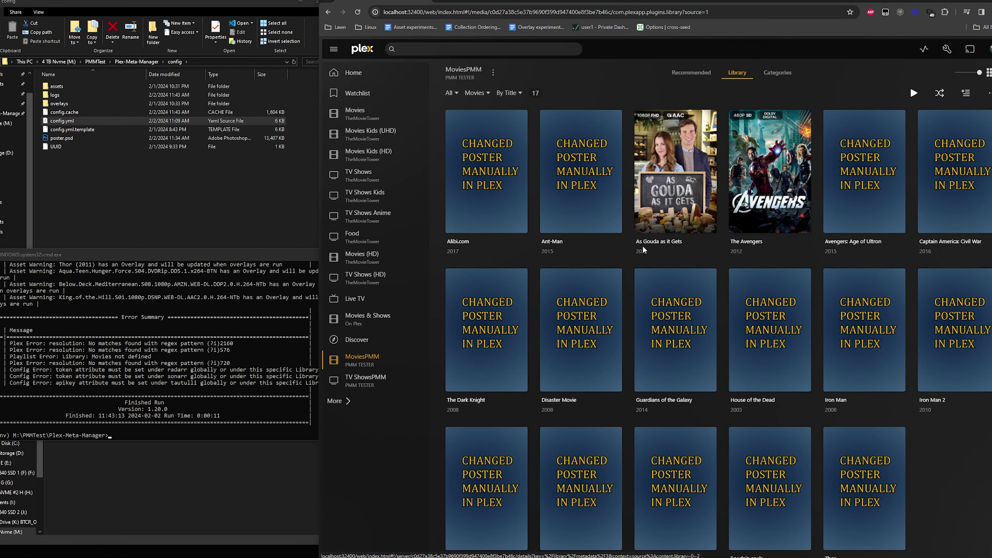
left_click(641, 226)
left_click(545, 154)
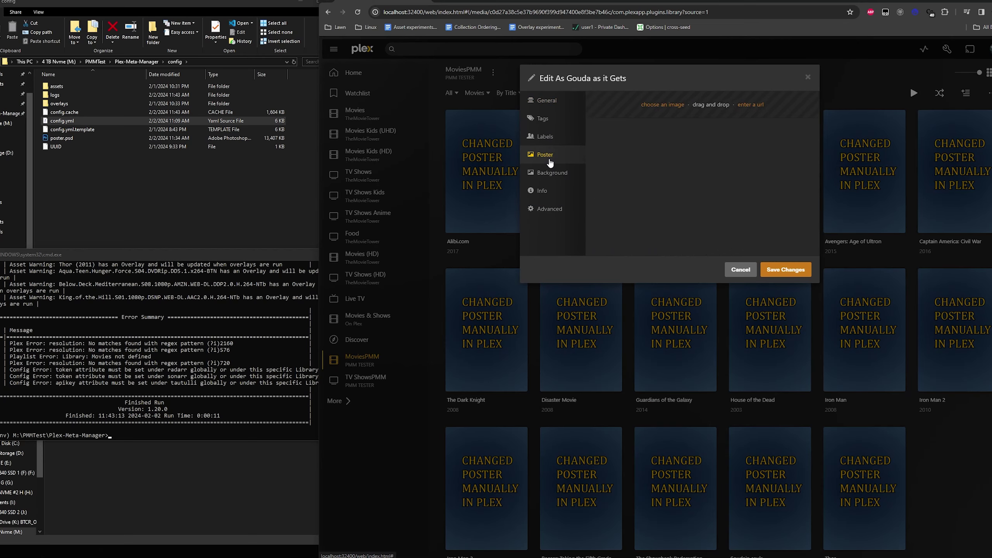
scroll(744, 231, "down", 2)
scroll(746, 246, "up", 2)
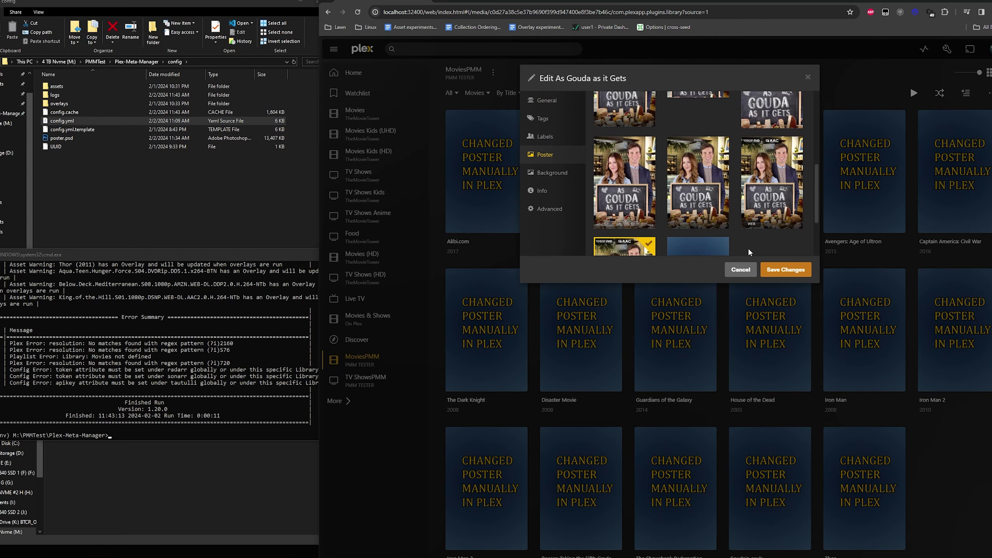
scroll(779, 245, "down", 3)
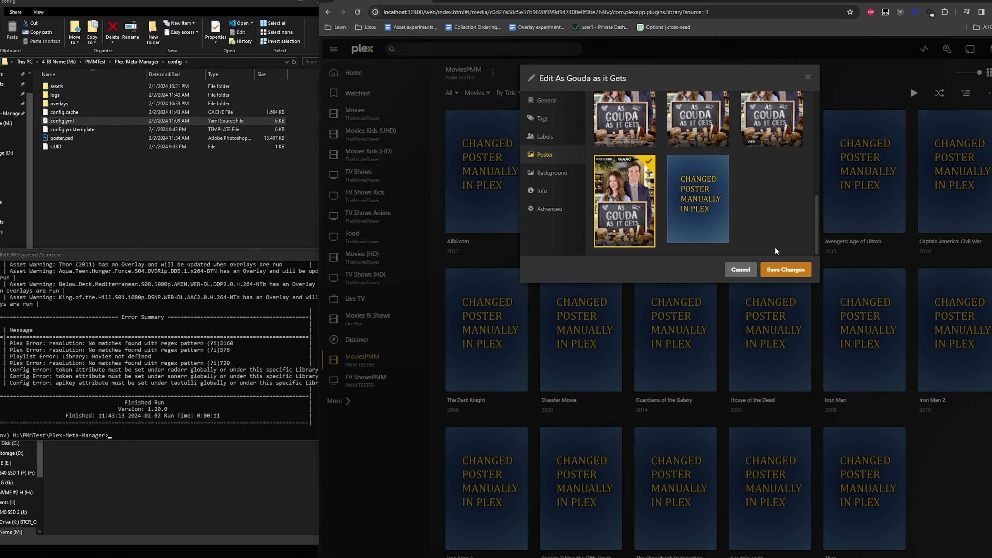
scroll(766, 241, "up", 2)
scroll(766, 240, "up", 2)
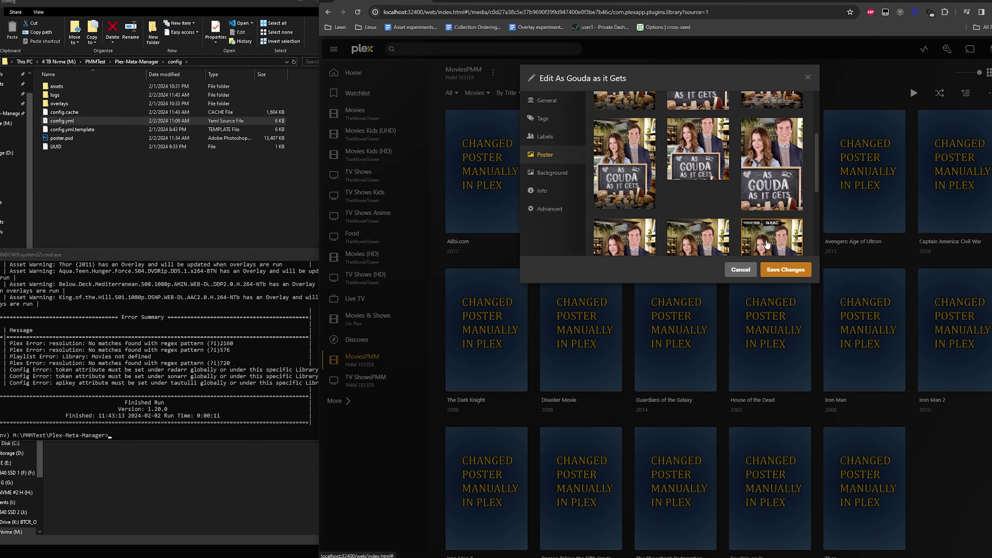
scroll(768, 237, "down", 3)
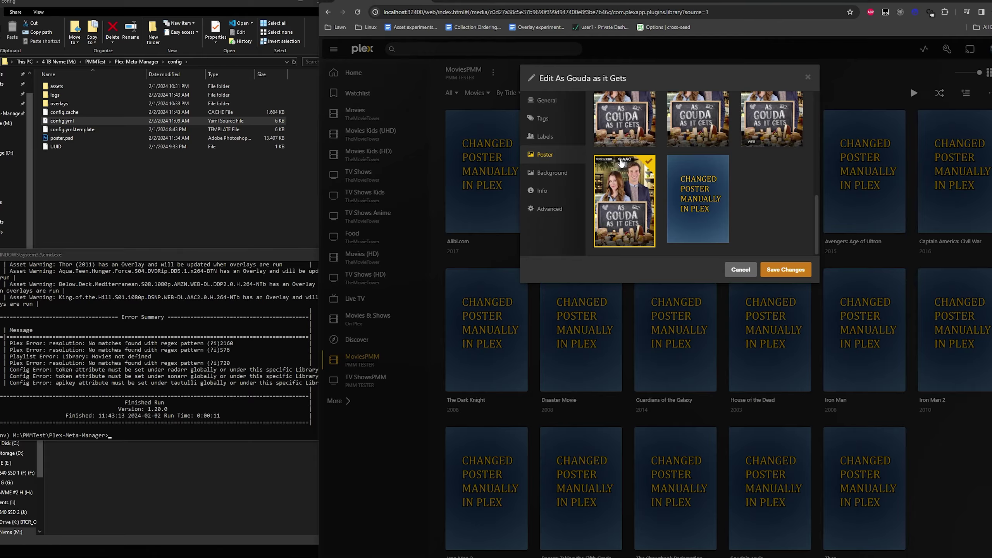
scroll(624, 218, "up", 2)
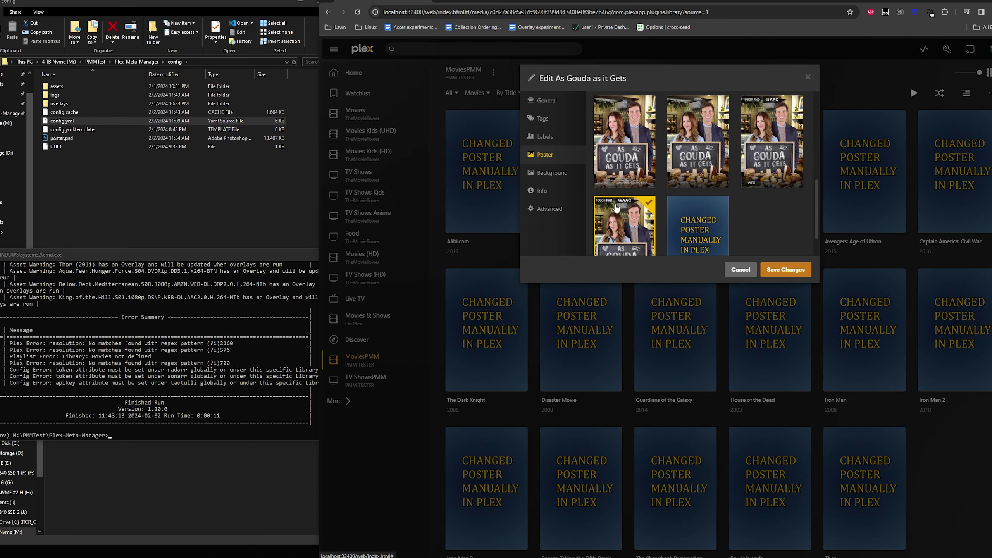
scroll(626, 219, "down", 1)
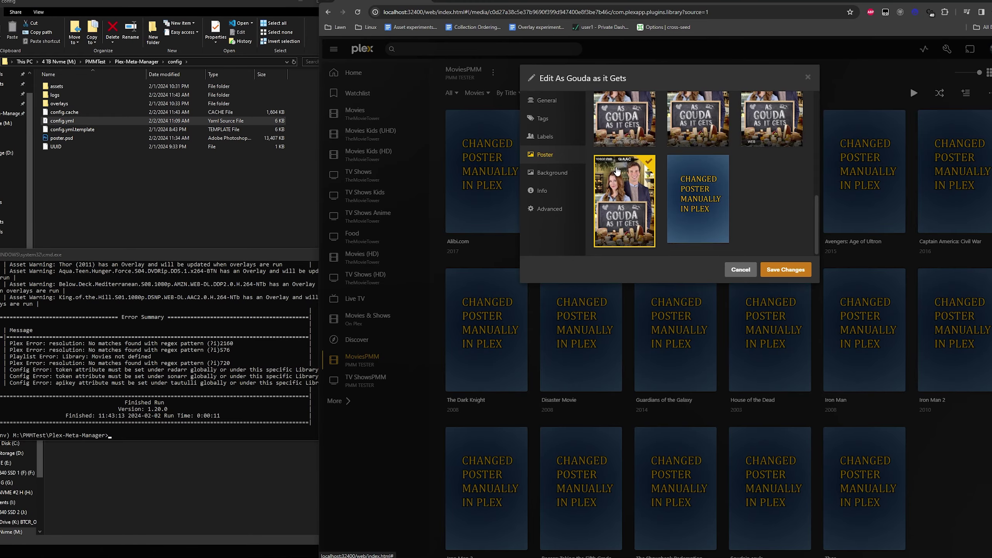
left_click(740, 270)
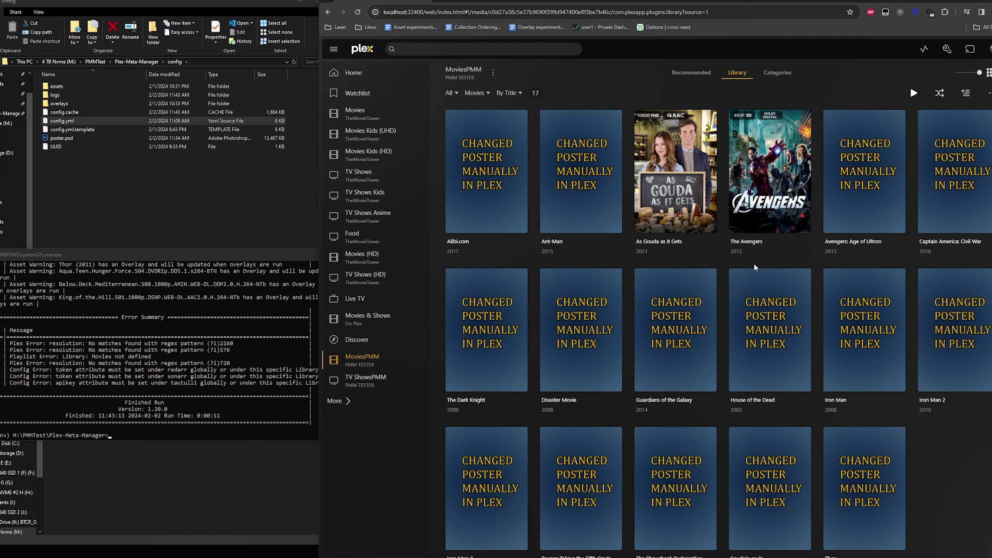
Step: Look through the poster choices of Avengers: Age of Ultron for overlay versions and the current selection, leaving without saving
left_click(827, 224)
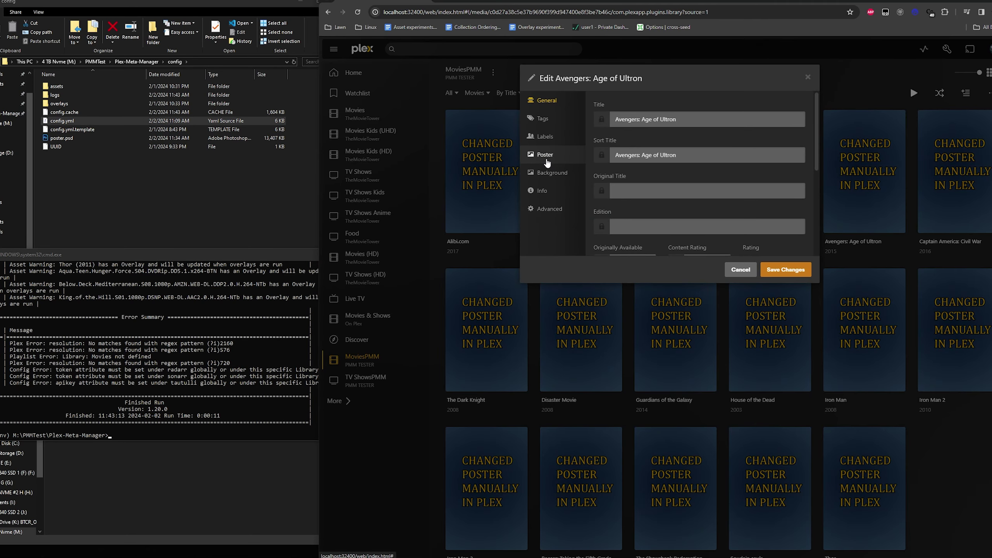
left_click(550, 153)
scroll(732, 166, "down", 5)
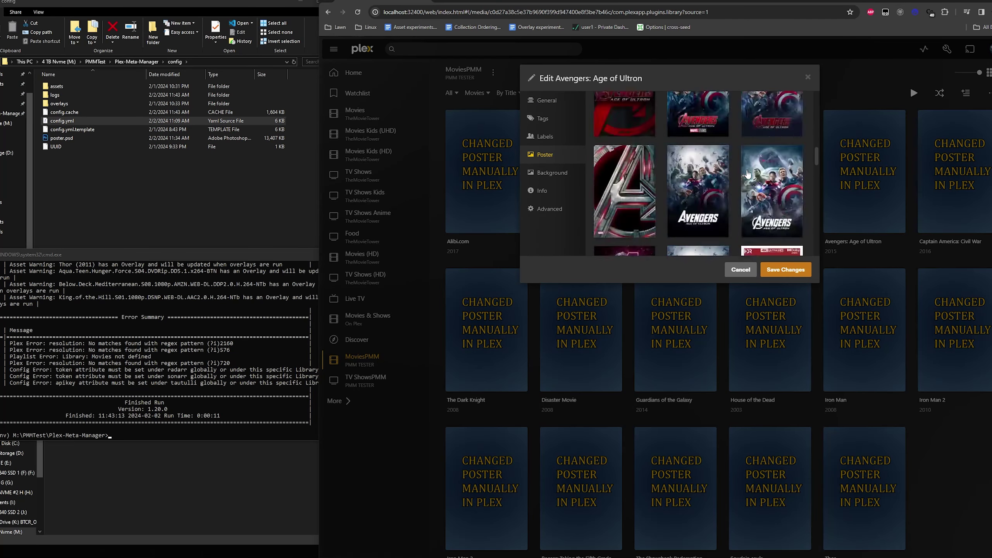
scroll(774, 211, "down", 6)
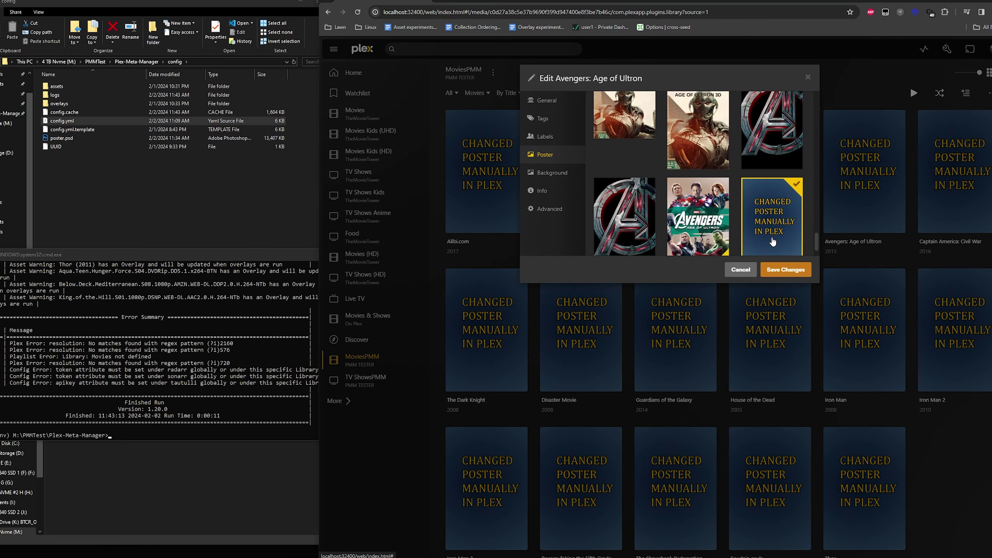
scroll(770, 236, "down", 5)
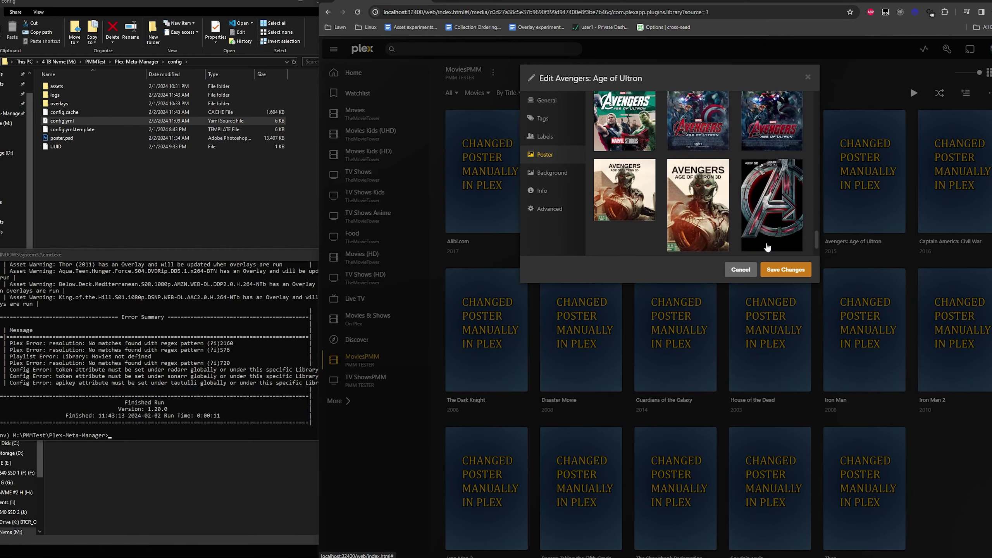
scroll(772, 223, "down", 2)
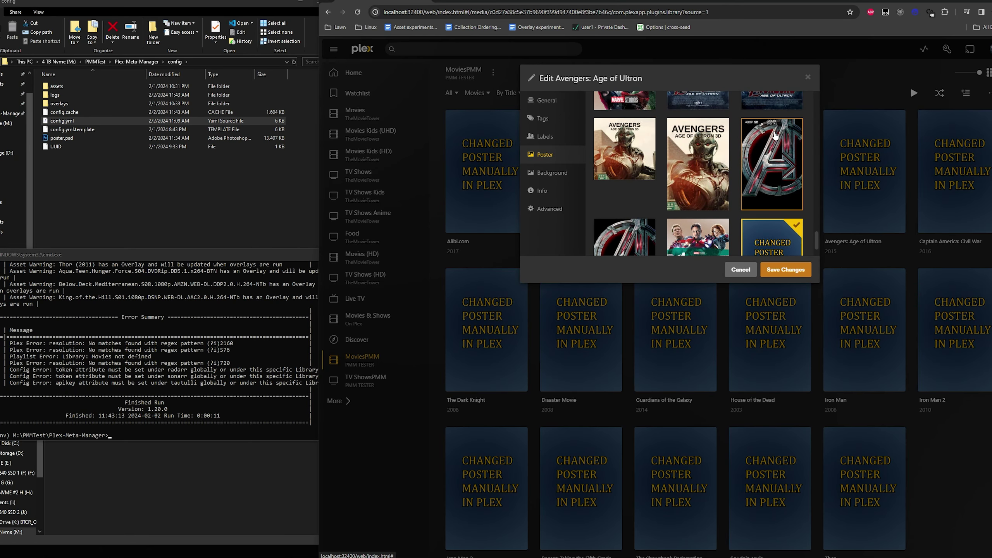
scroll(749, 215, "down", 6)
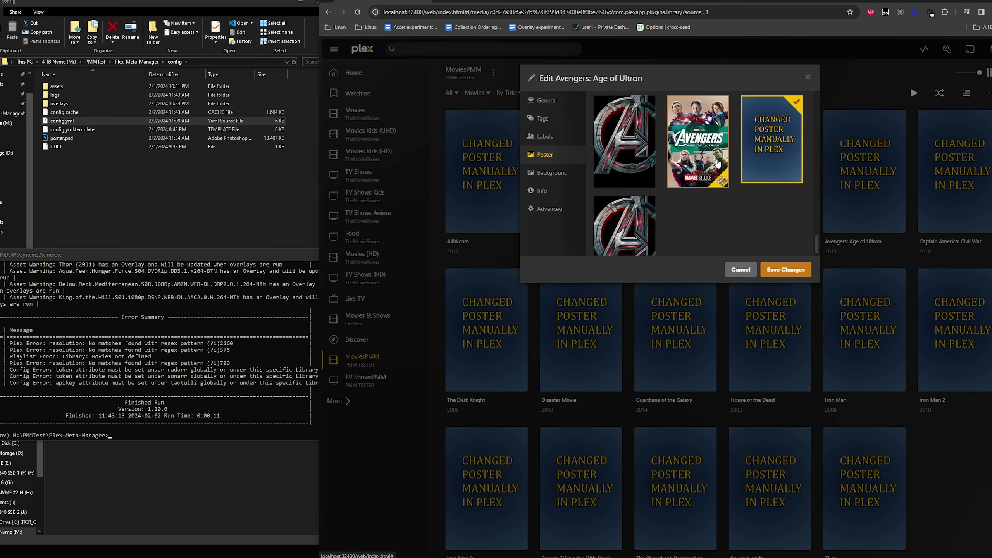
scroll(750, 214, "up", 6)
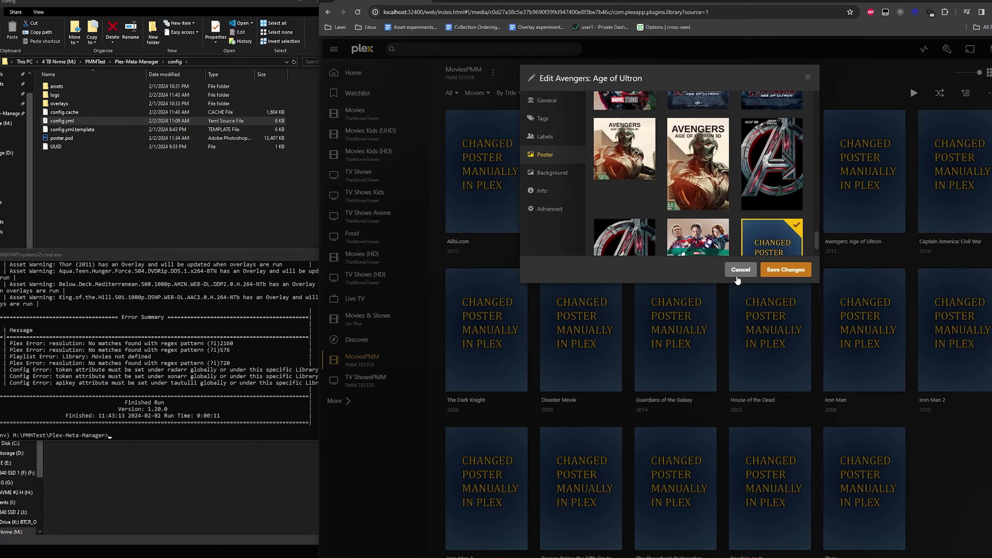
left_click(747, 270)
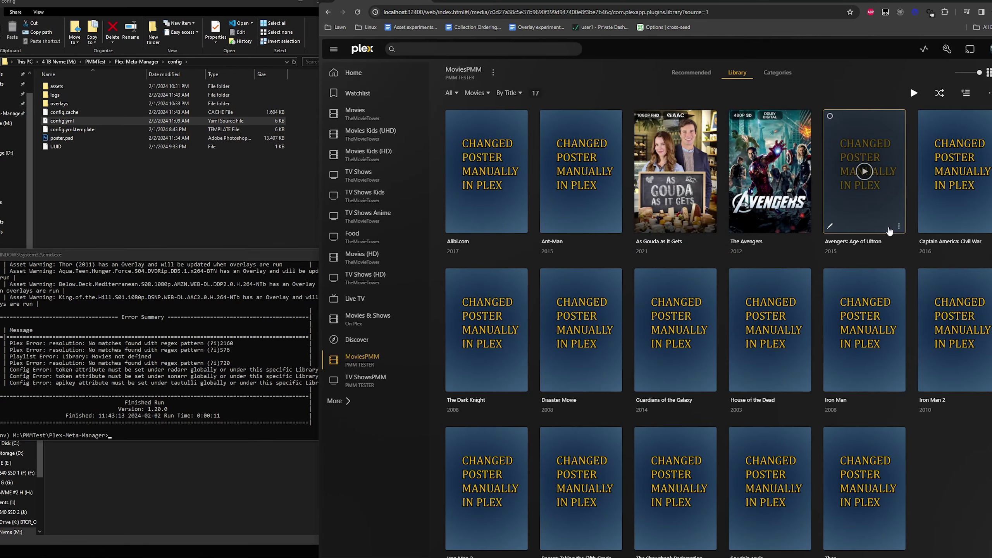
Step: Compare the overlay poster and the manually changed poster of Alibi.com, leaving the edit dialog without saving
left_click(451, 226)
left_click(545, 154)
scroll(699, 188, "down", 3)
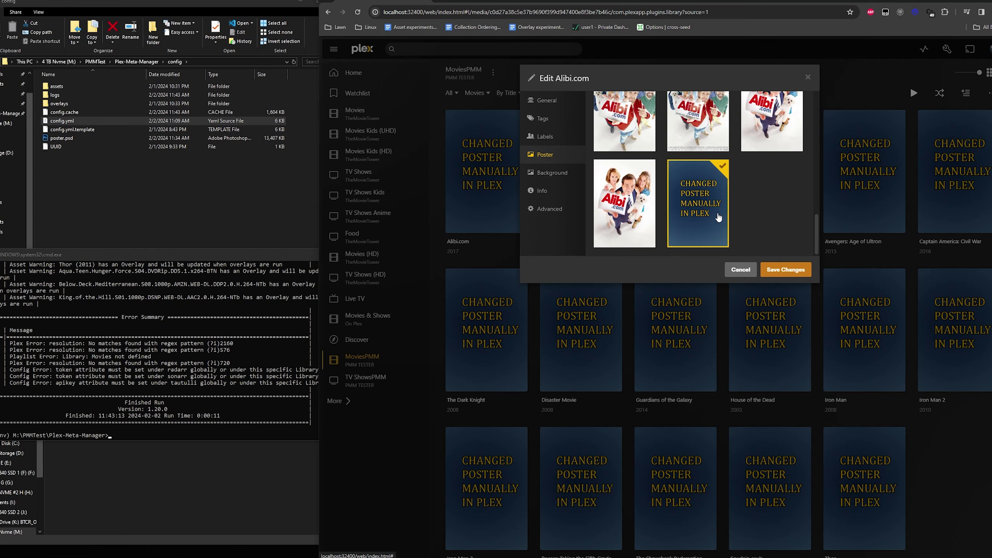
scroll(761, 248, "up", 1)
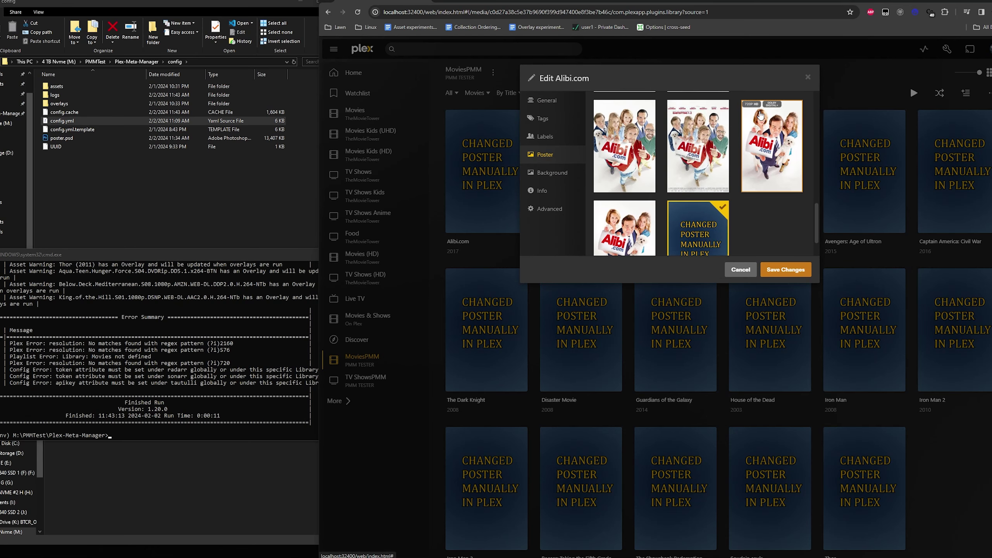
scroll(733, 210, "down", 1)
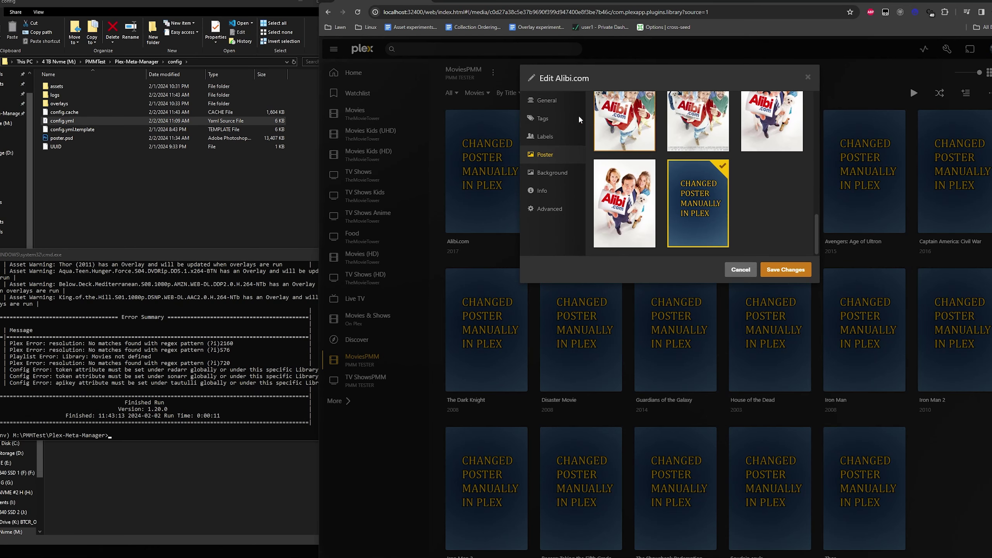
left_click(577, 119)
left_click(738, 269)
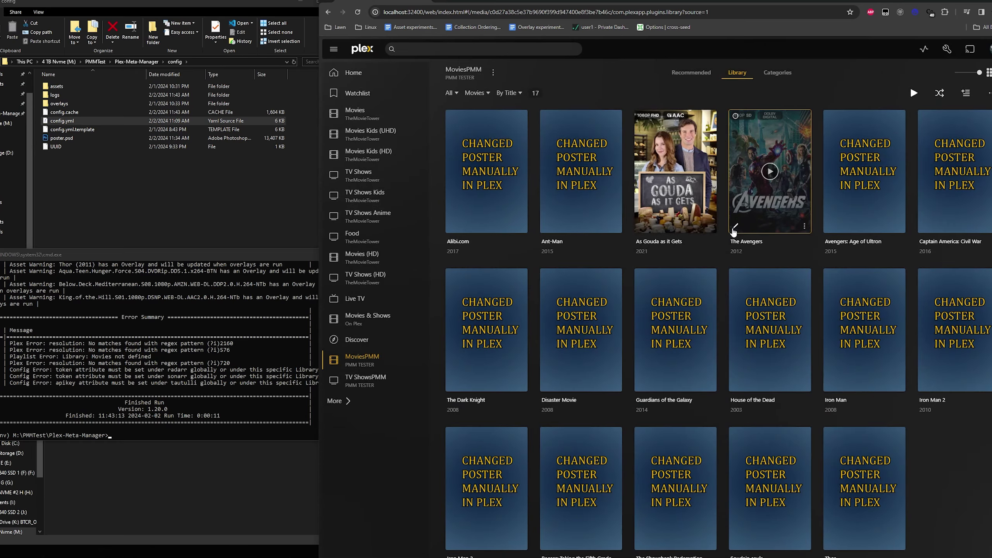
Step: Check the labels of The Avengers, As Gouda as it Gets and Avengers: Age of Ultron without saving any changes
left_click(734, 229)
left_click(556, 134)
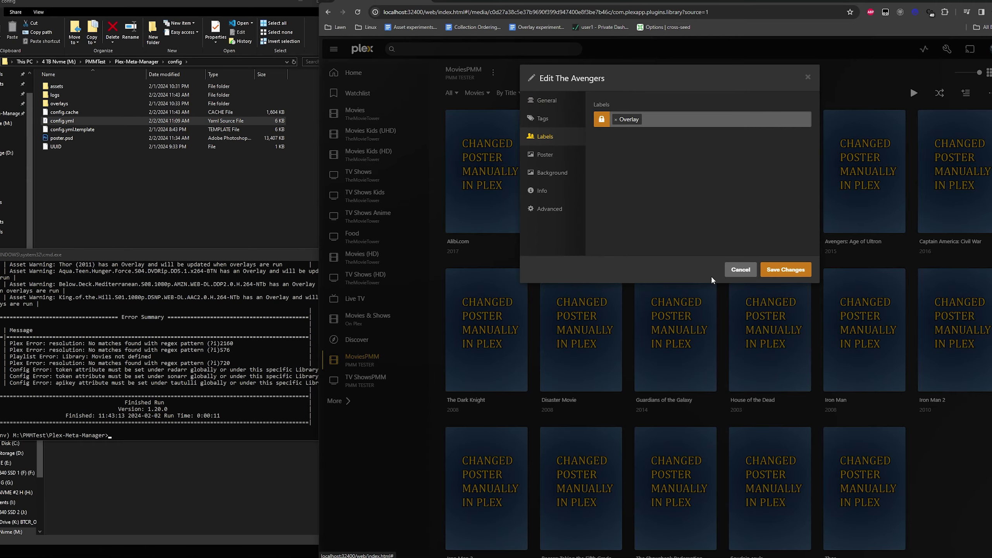
left_click(738, 270)
left_click(645, 230)
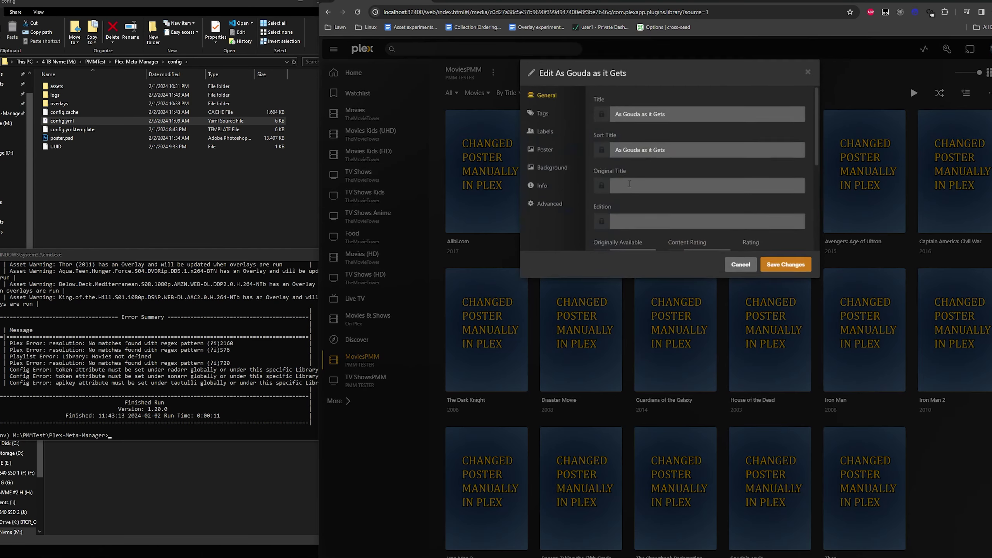
left_click(545, 132)
left_click(740, 265)
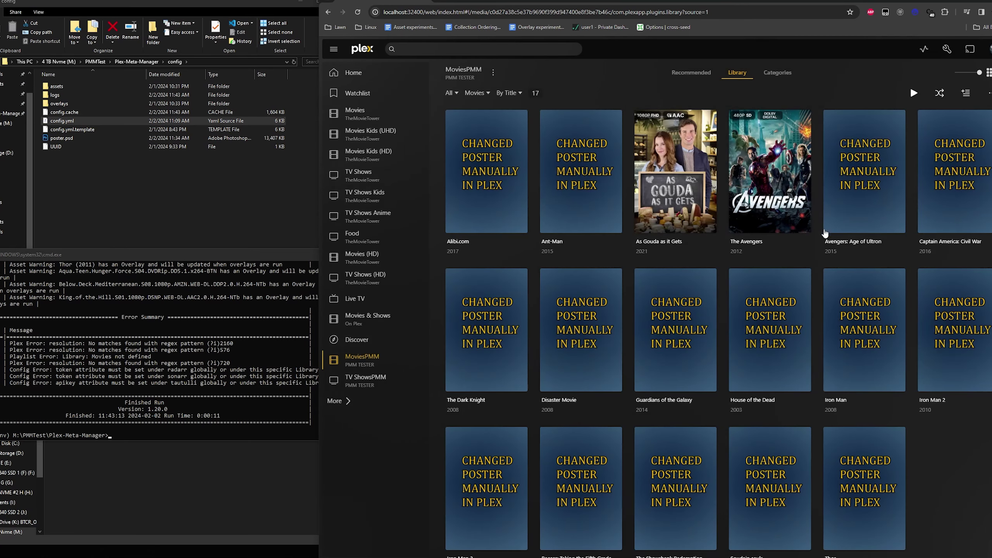
left_click(828, 229)
left_click(546, 136)
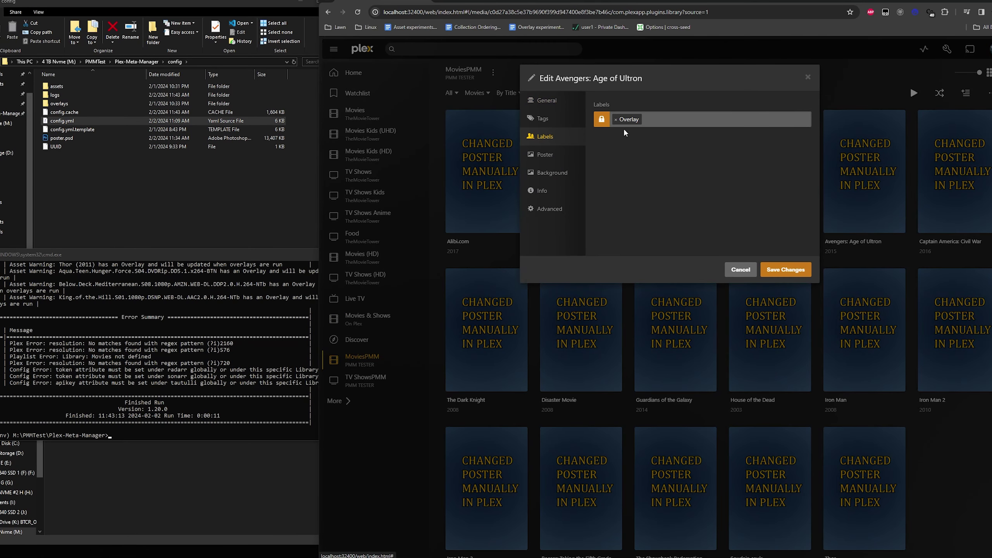
left_click(737, 271)
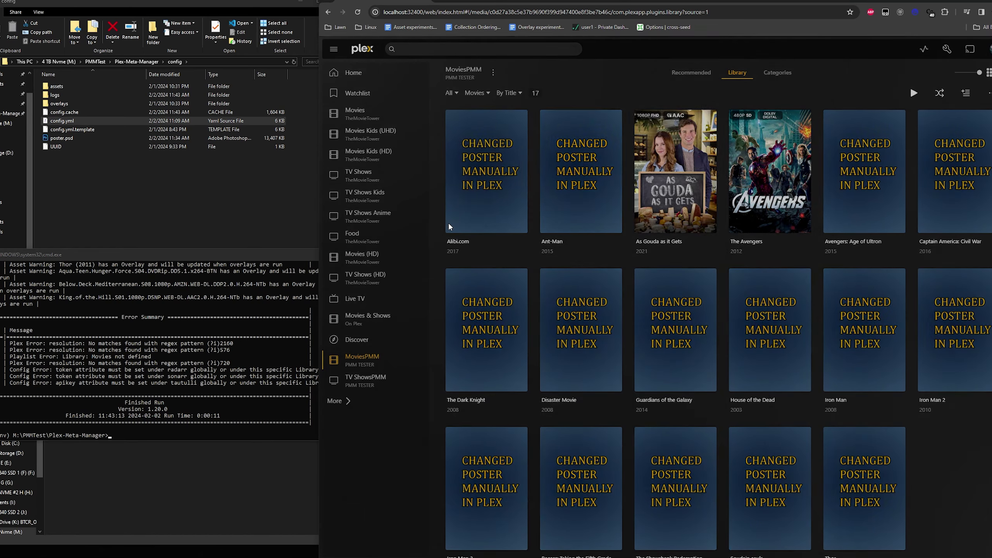
Step: Check the labels and poster choices of Alibi.com, leaving the edit dialog without saving
left_click(450, 229)
left_click(544, 154)
left_click(545, 136)
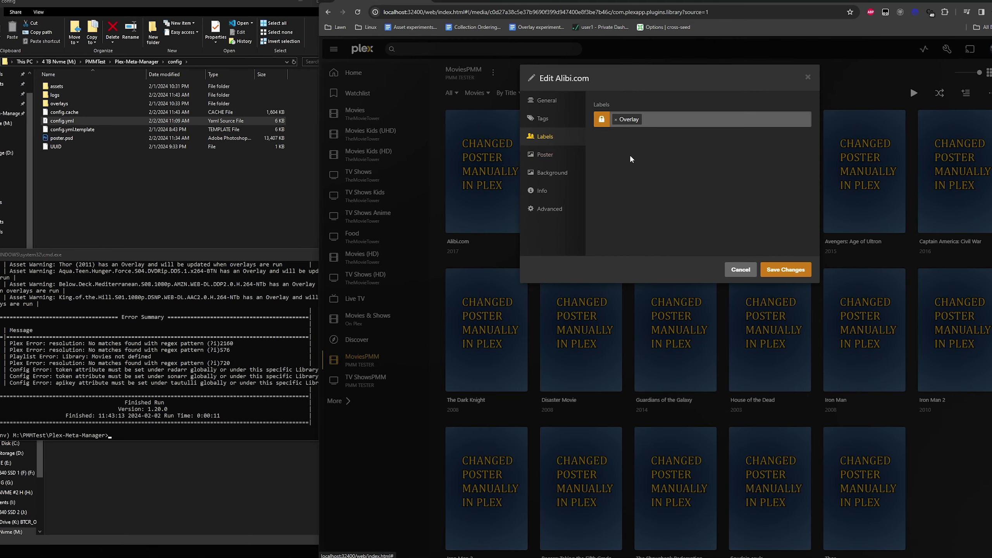
left_click(545, 154)
scroll(751, 152, "down", 2)
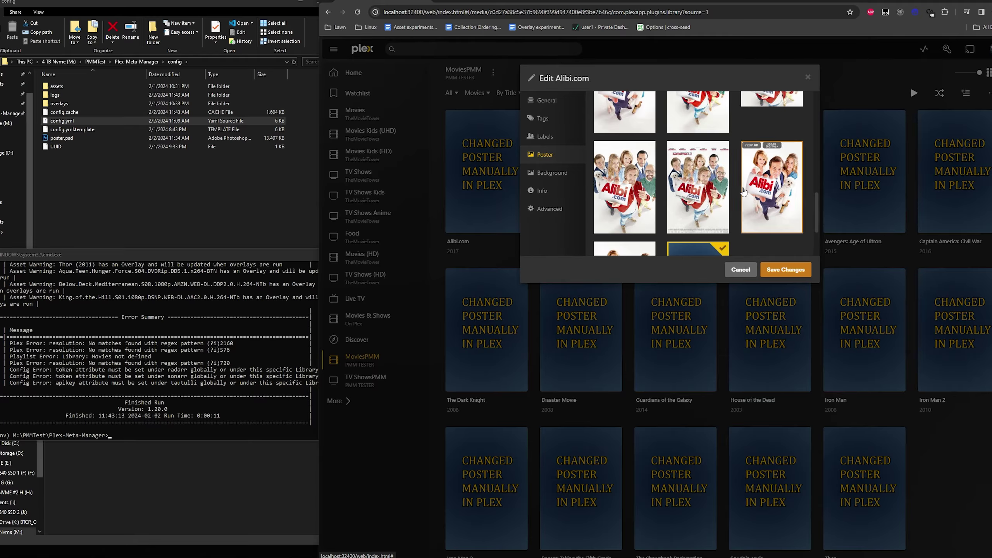
scroll(742, 164, "up", 1)
scroll(684, 160, "down", 1)
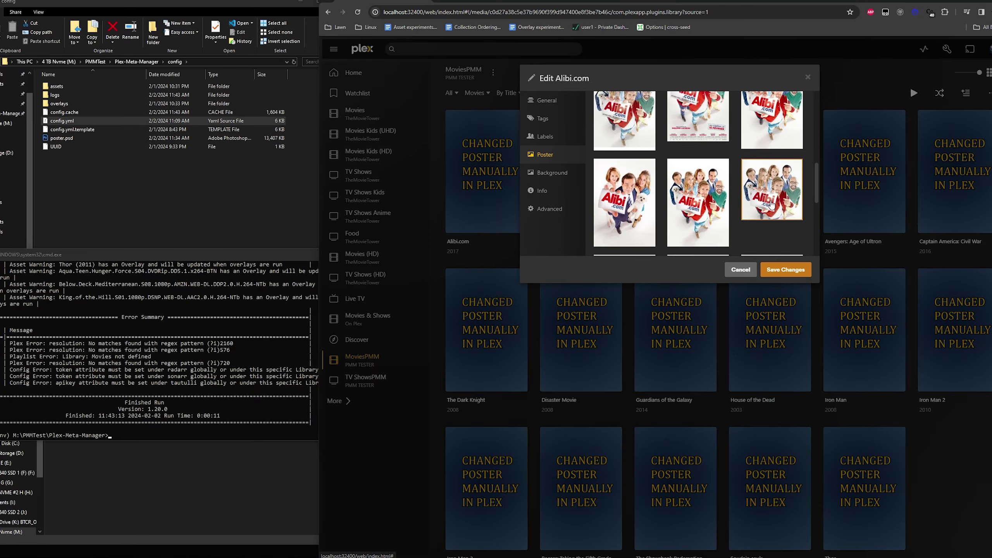
left_click(740, 269)
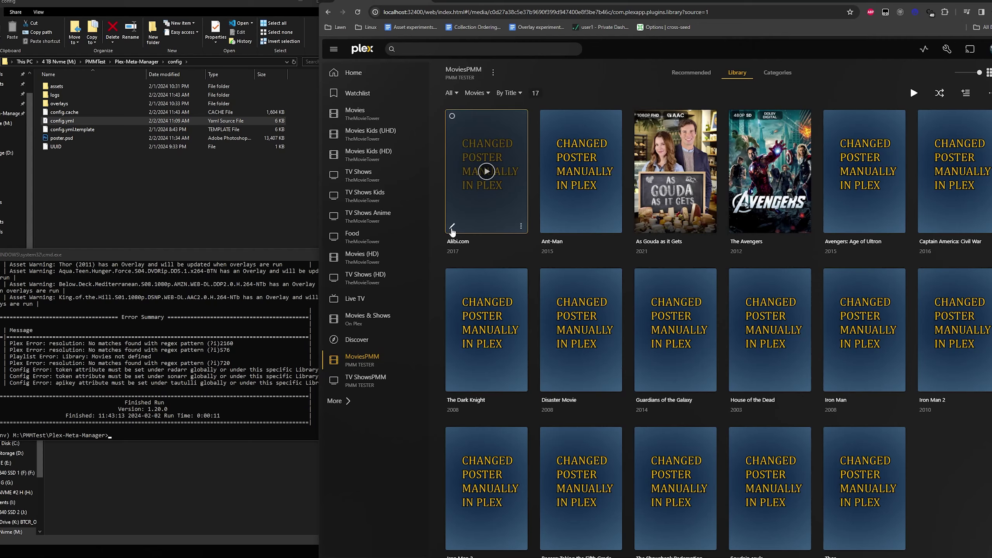
Step: Remove the Overlay label from Alibi.com and save the changes
left_click(452, 227)
left_click(547, 154)
left_click(562, 136)
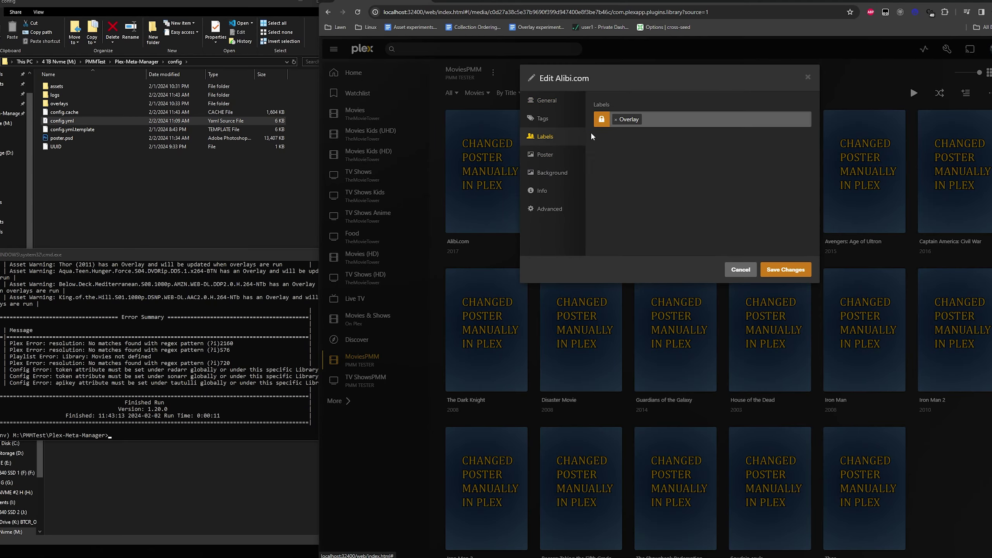
left_click(616, 119)
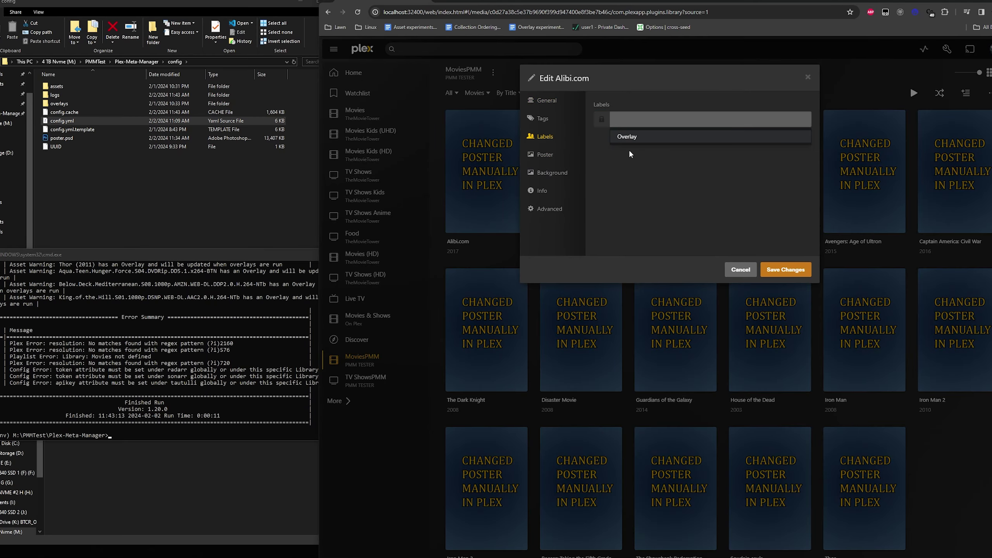
left_click(786, 270)
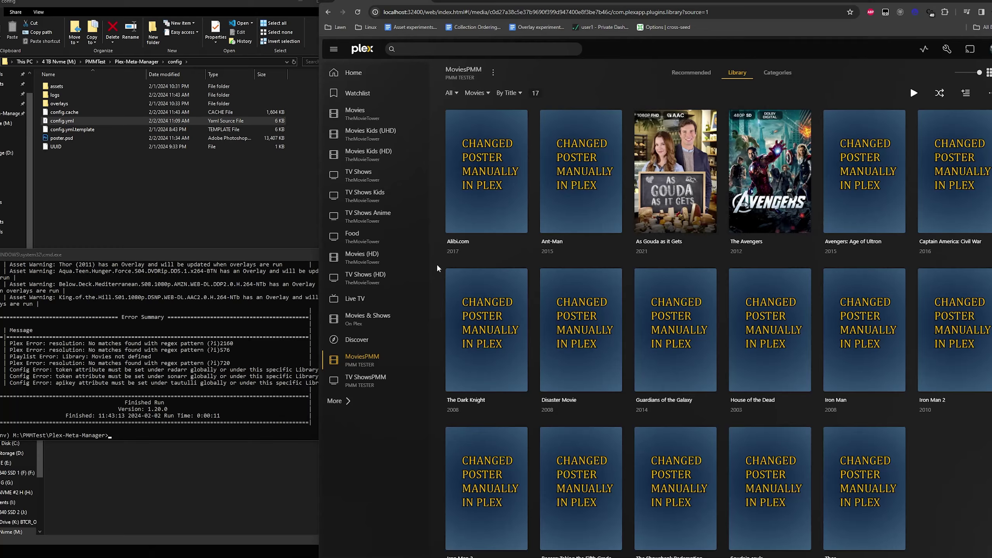
Step: Rerun python plex_meta_manager.py -r in the terminal and return to the MoviesPMM library
left_click(270, 253)
key("Up")
key("Return")
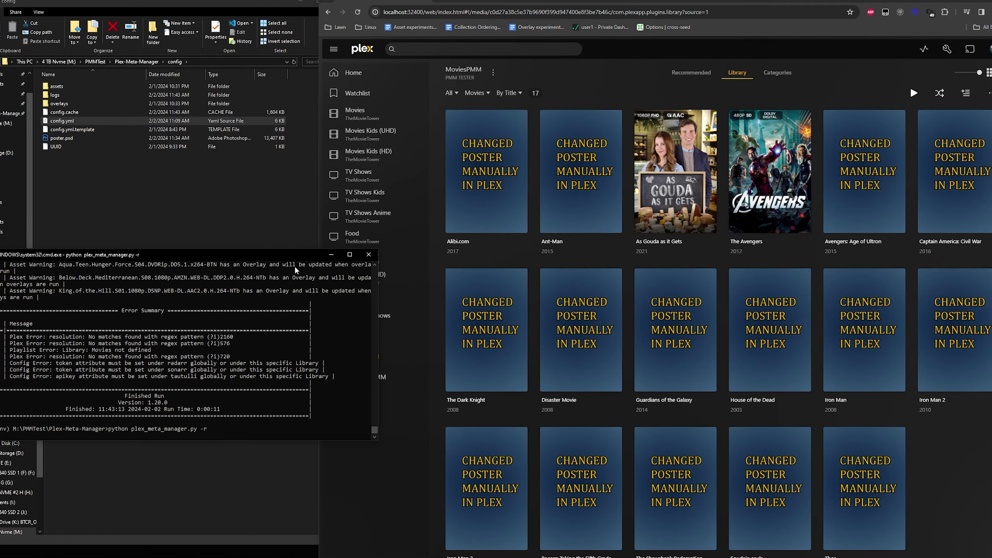
left_click(613, 80)
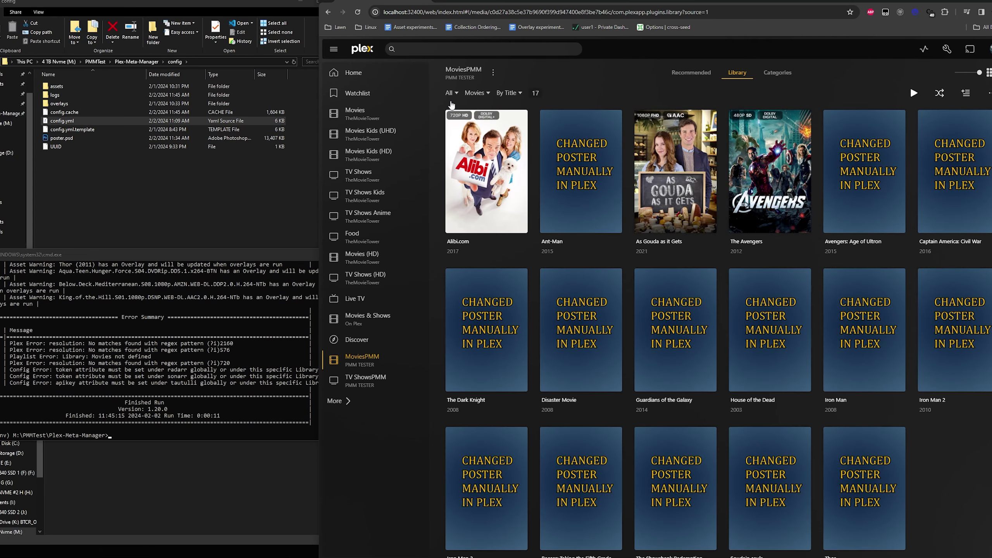
Step: Examine the labels and the selected poster of Alibi.com among its poster choices, leaving without saving
left_click(453, 227)
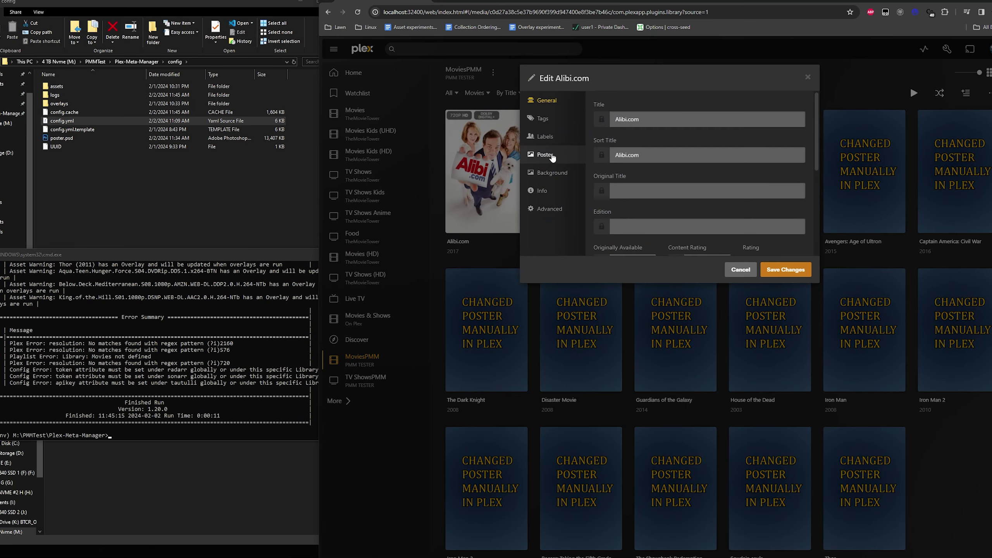
left_click(546, 137)
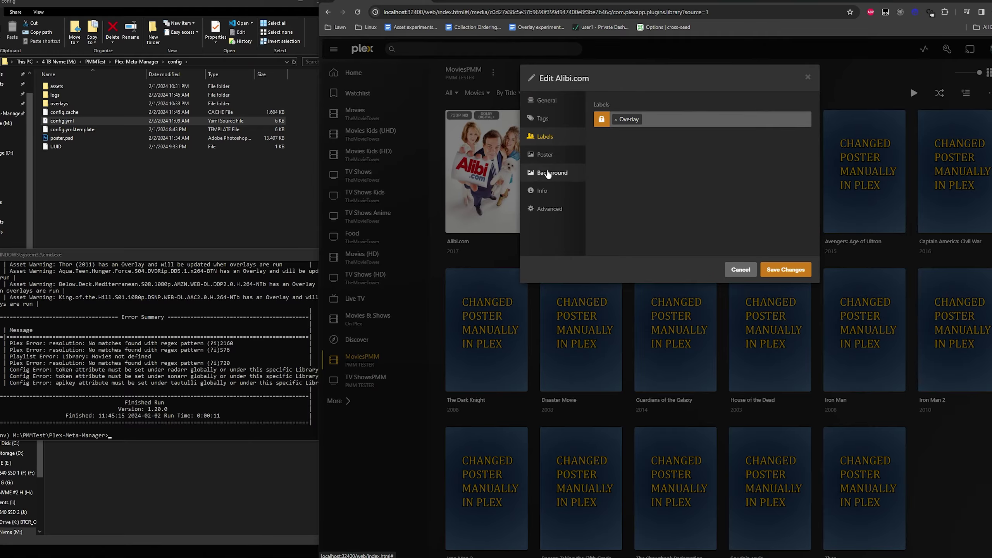
left_click(549, 155)
scroll(716, 208, "down", 2)
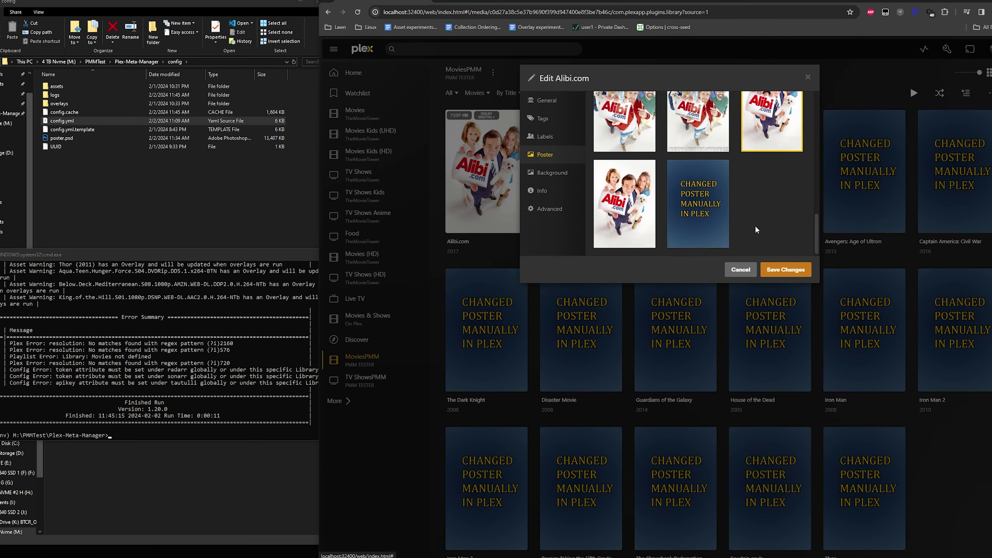
scroll(768, 233, "up", 2)
scroll(772, 164, "up", 2)
scroll(765, 172, "down", 2)
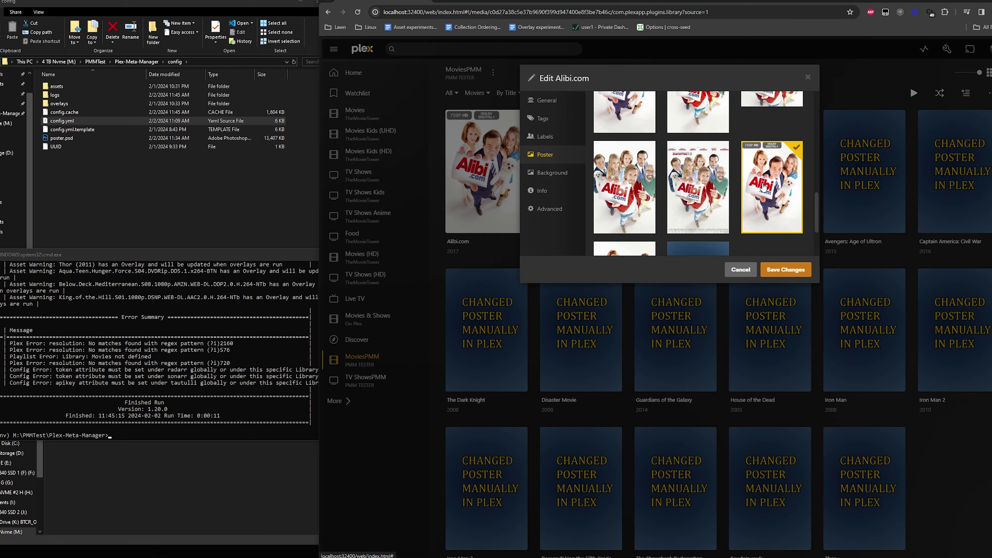
scroll(765, 187, "down", 2)
scroll(753, 211, "up", 2)
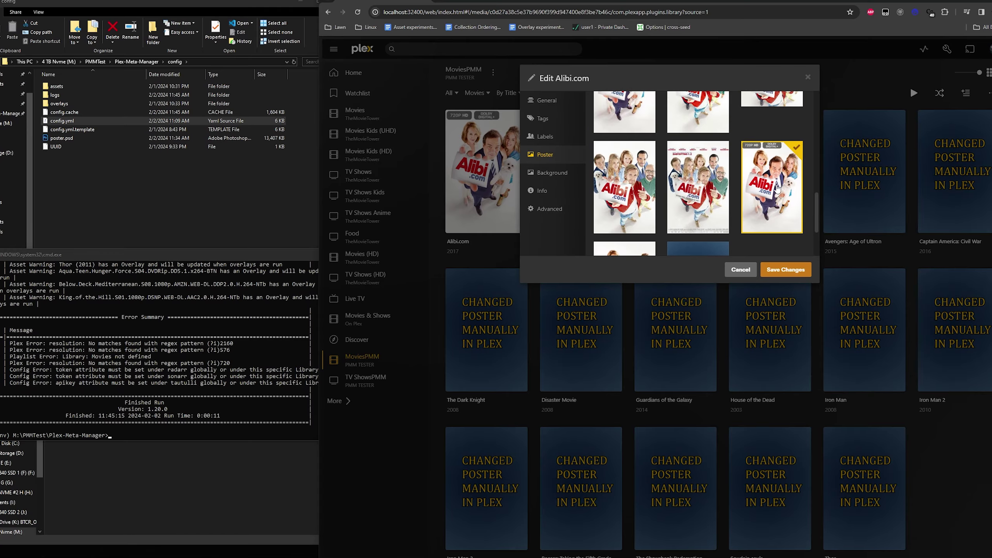
scroll(740, 254, "up", 2)
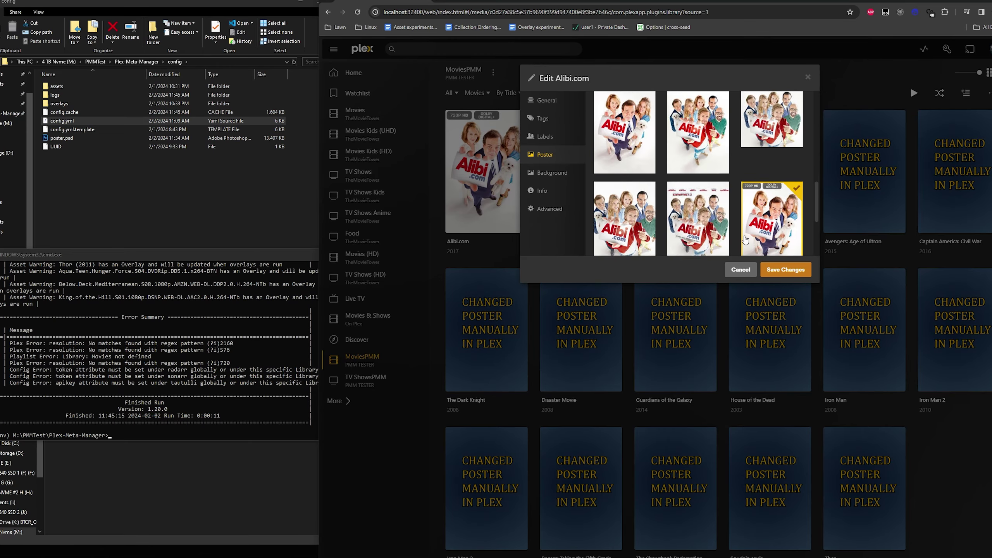
left_click(742, 271)
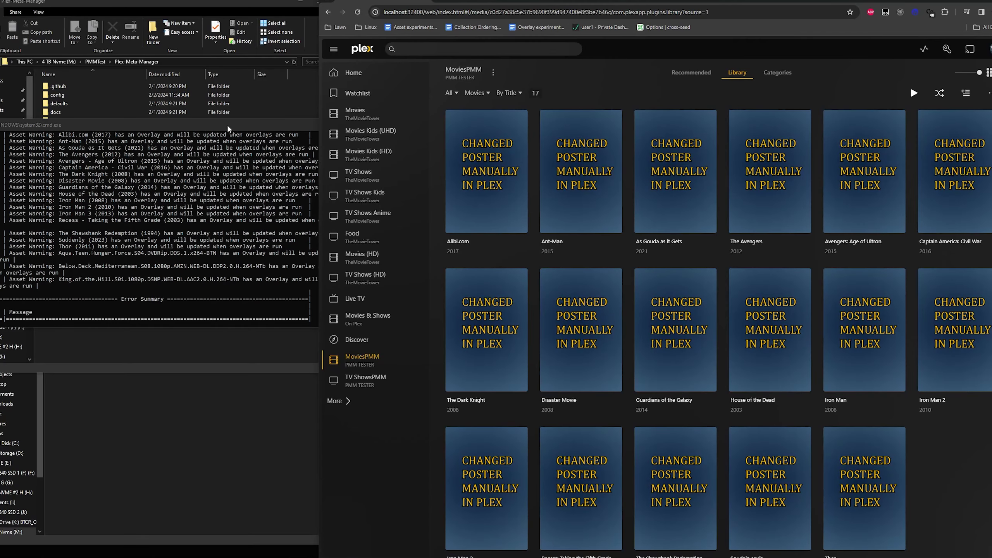
Step: Open config.yml from the config folder and add reapply_overlays: true to the MoviesPMM overlay files
left_click_drag(224, 121, 224, 251)
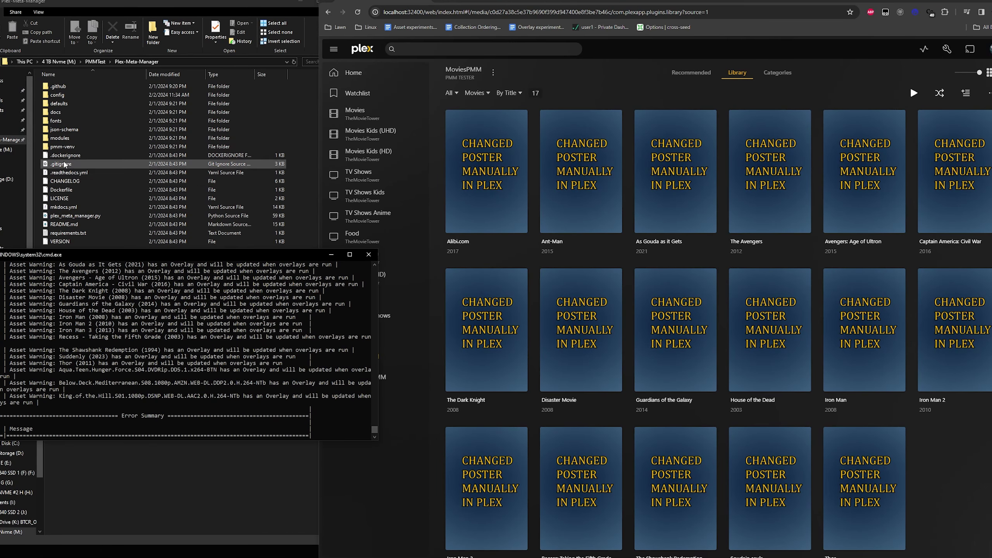
double_click(65, 94)
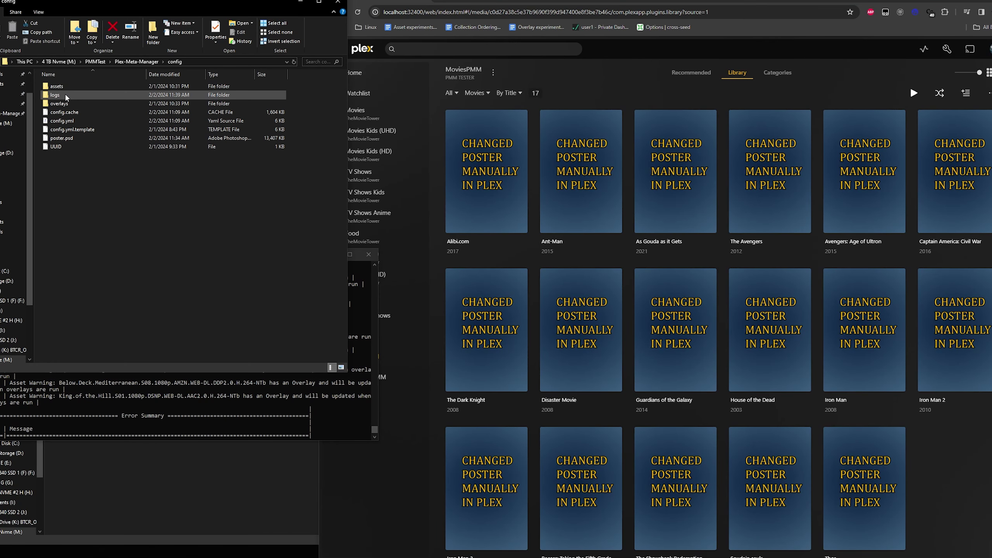
double_click(62, 121)
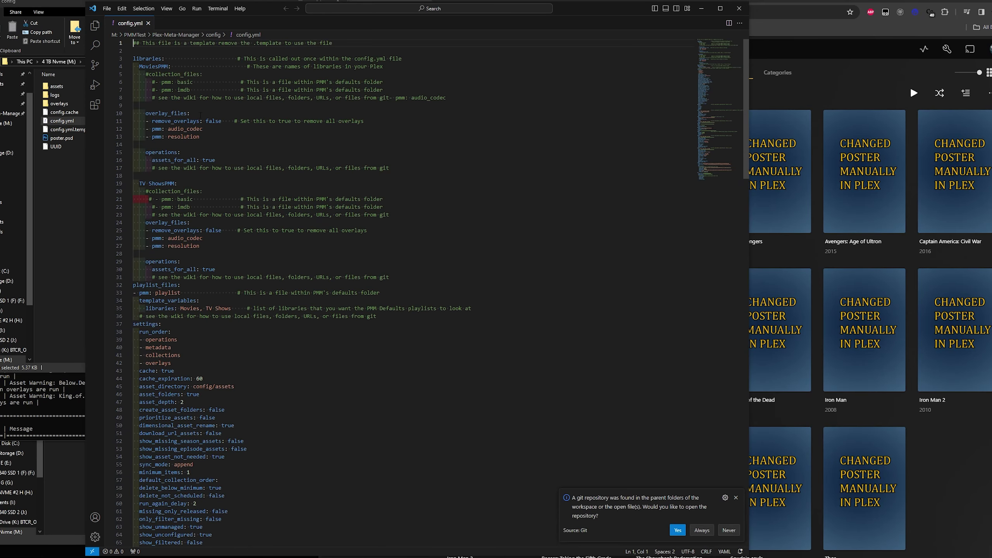
key("Return")
type("-rep")
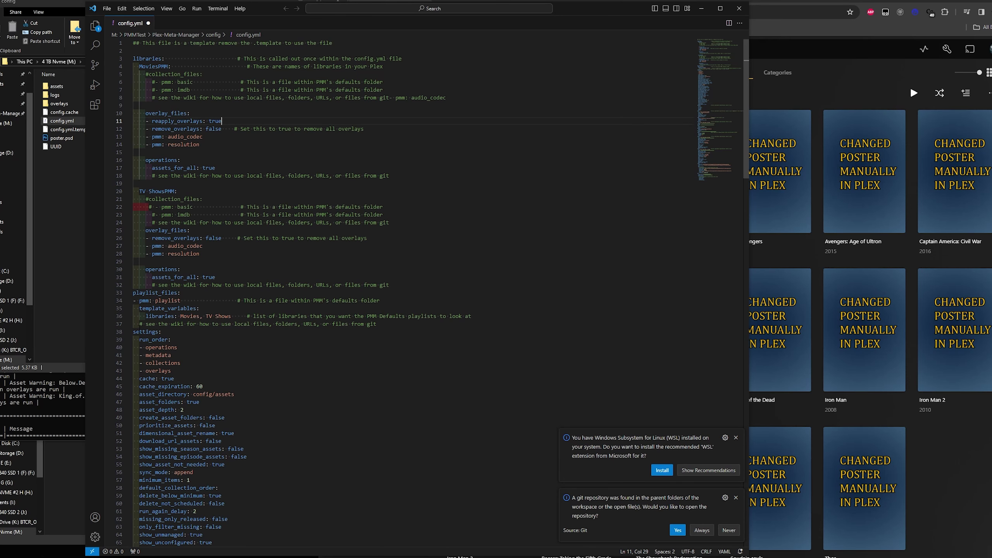
Step: Check Ant-Man's labels in Plex without saving, and highlight the audio_codec and resolution overlay entries of MoviesPMM in config.yml
left_click(786, 97)
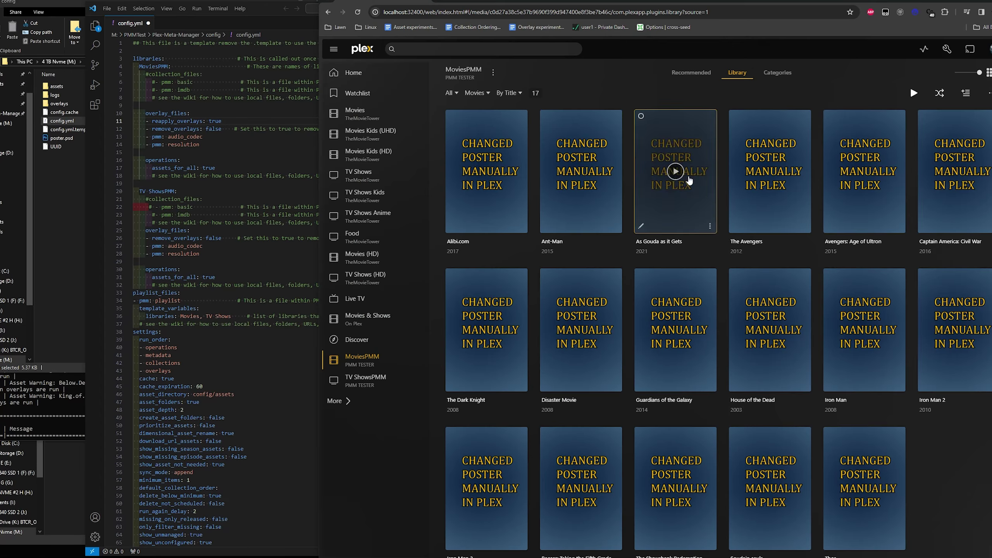
left_click(546, 227)
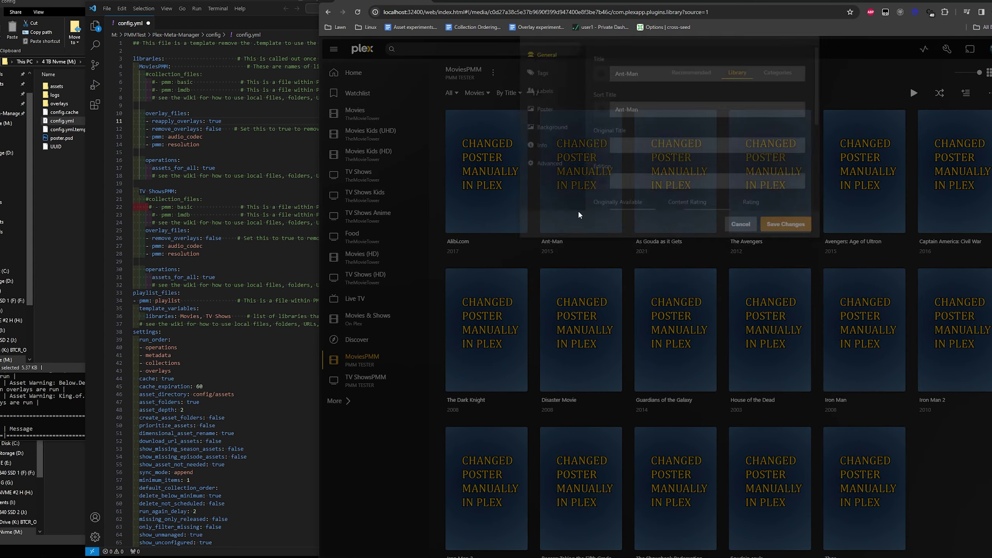
left_click(570, 137)
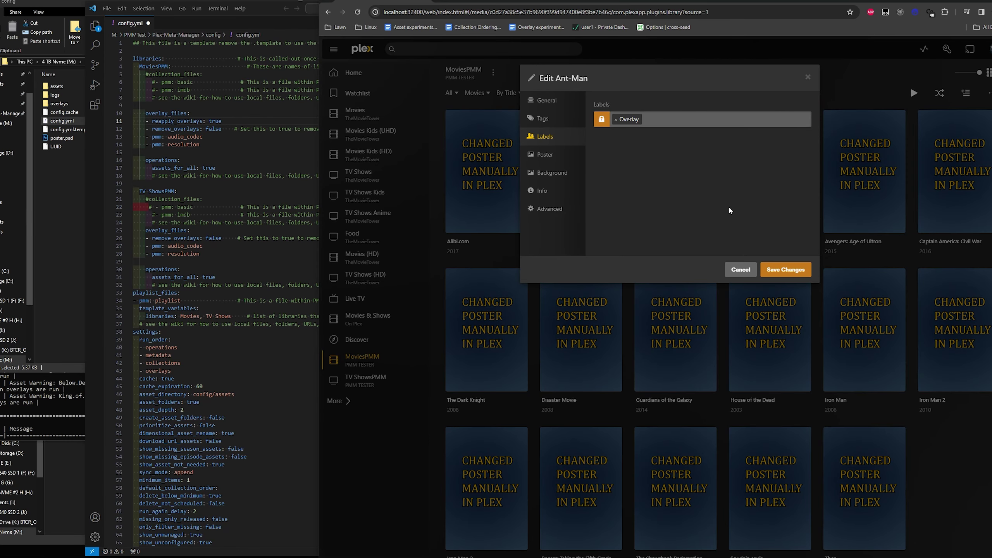
left_click(740, 270)
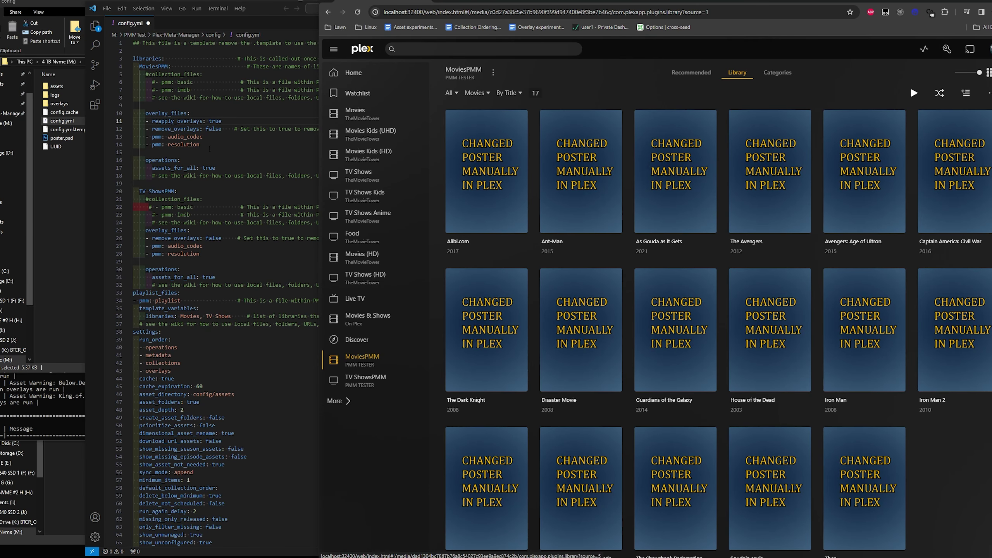
left_click_drag(200, 144, 138, 137)
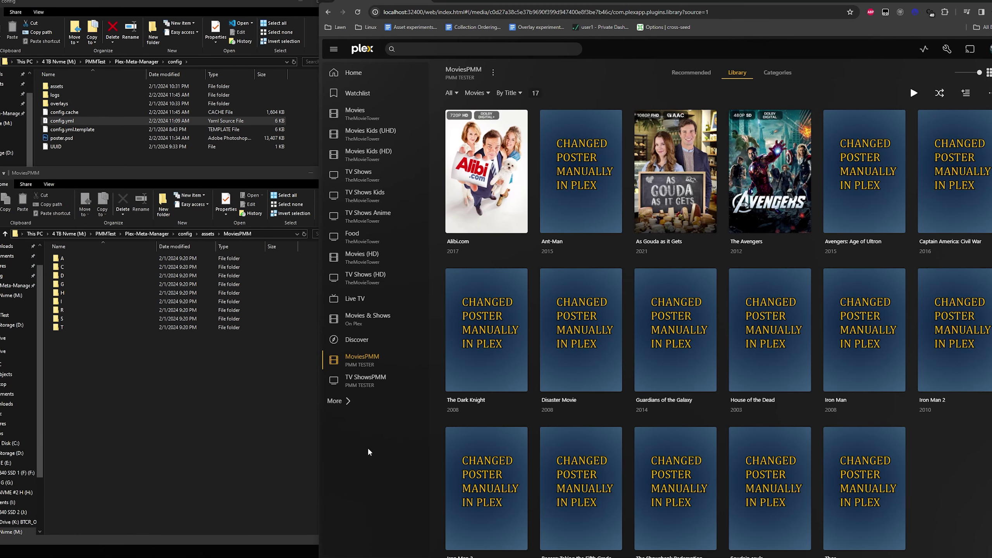
Step: Place the terminal beside the Plex library and look through Disaster Movie's poster choices and current selection, leaving without saving
left_click(86, 125)
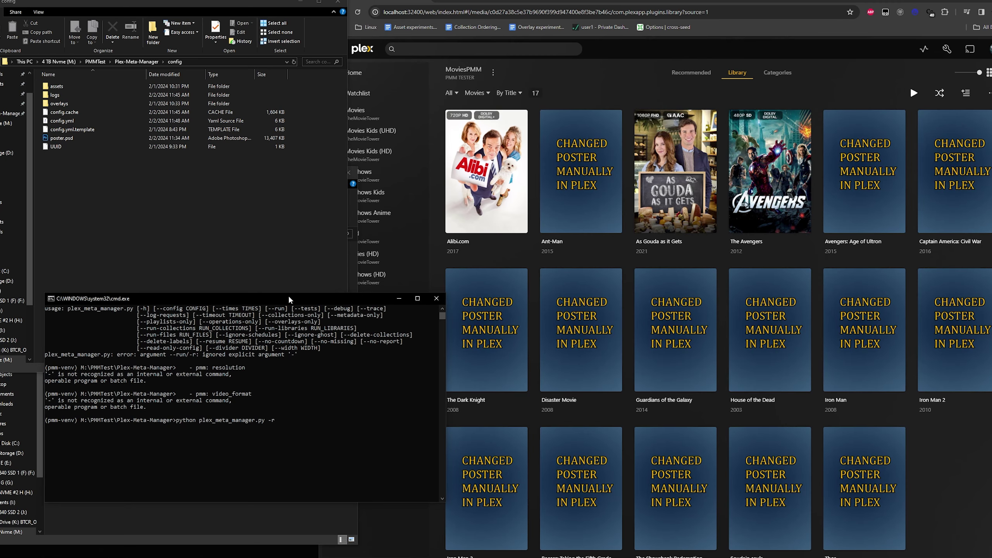
left_click_drag(289, 299, 259, 231)
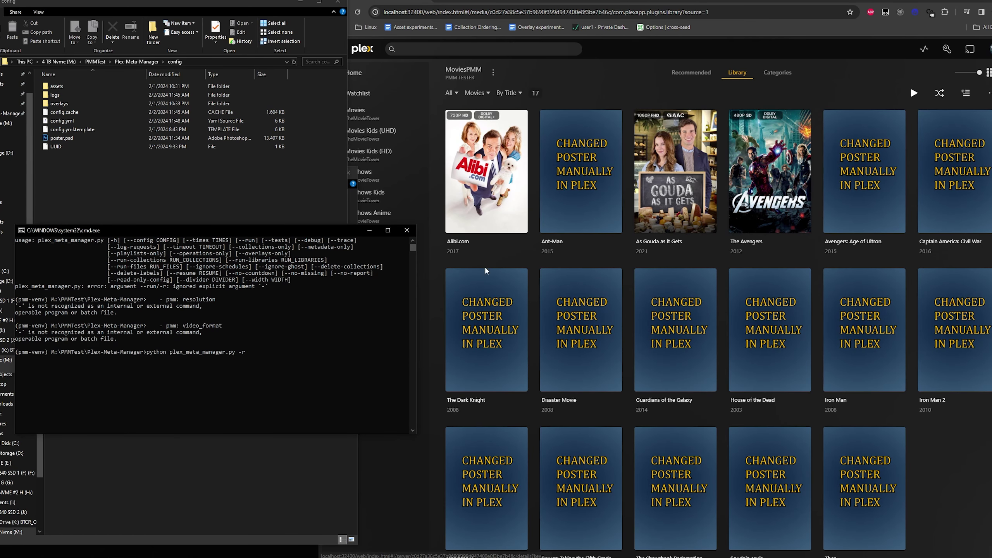
mouse_move(547, 388)
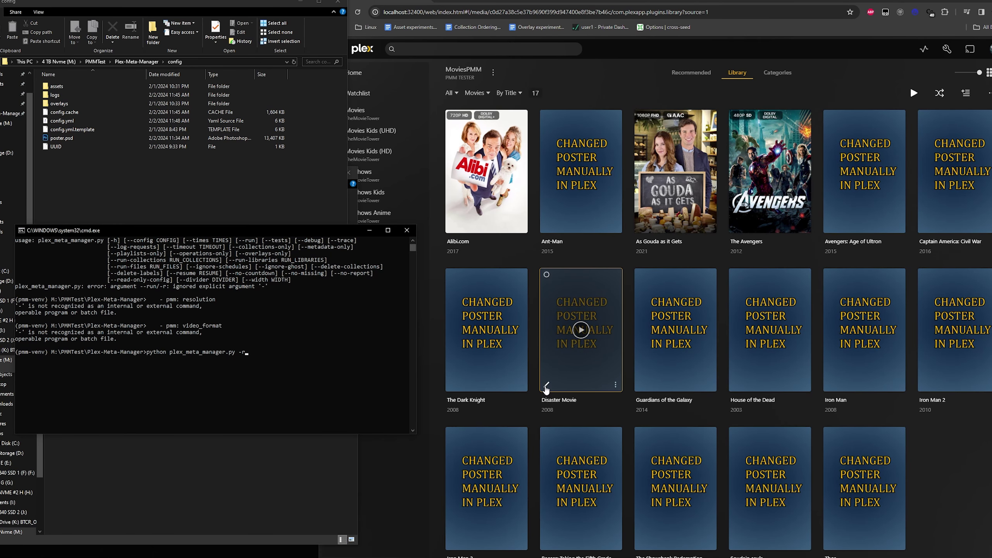
left_click(547, 386)
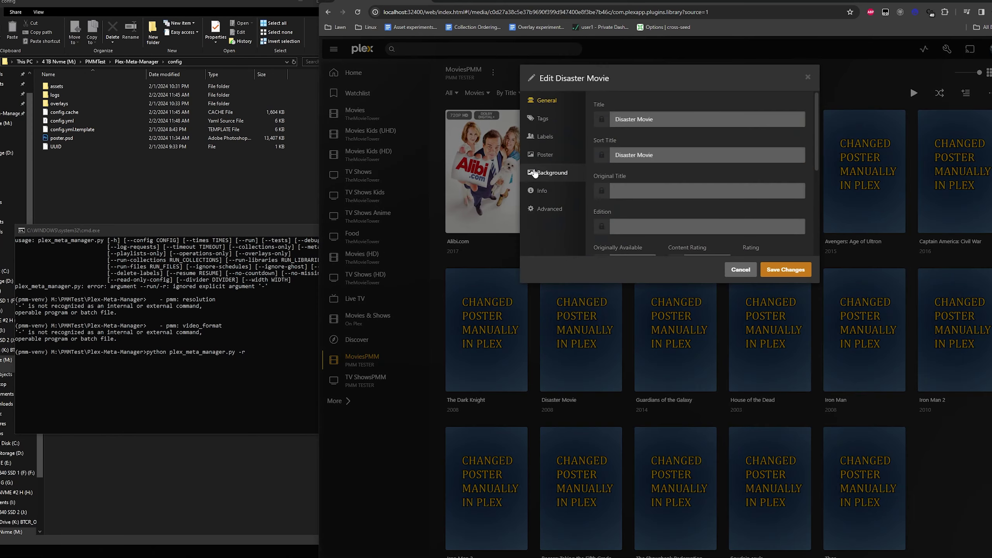
left_click(542, 136)
left_click(544, 154)
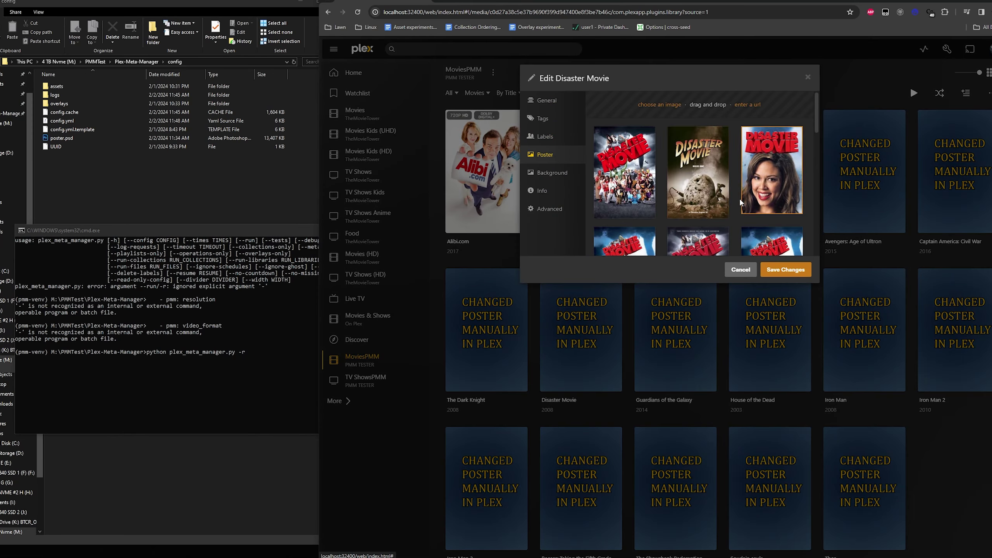
scroll(734, 200, "down", 6)
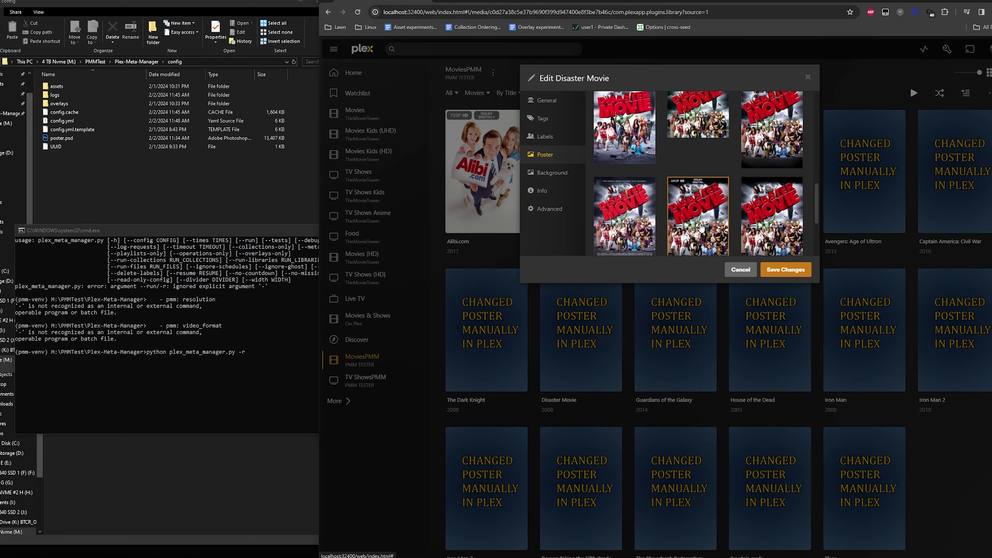
scroll(701, 226, "down", 1)
scroll(702, 228, "up", 2)
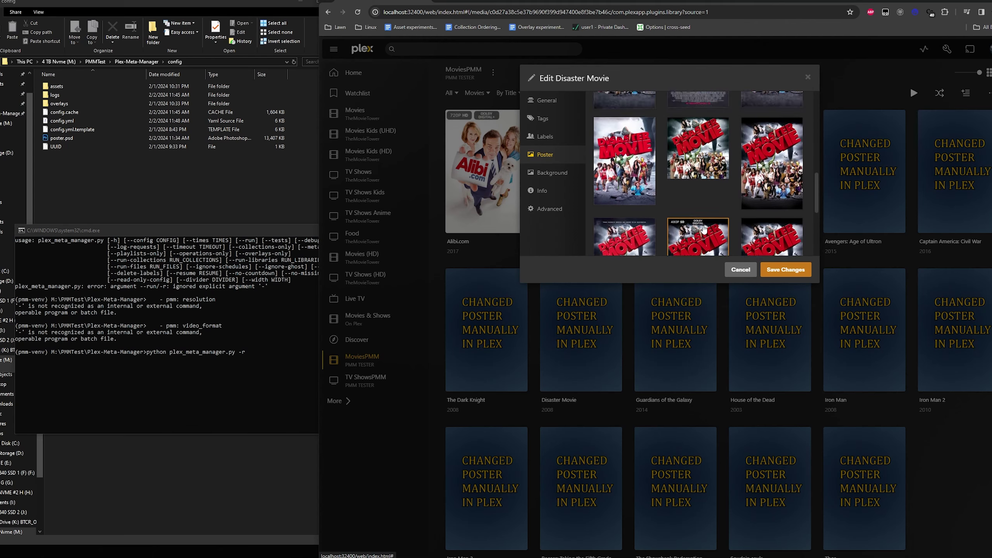
scroll(701, 219, "down", 3)
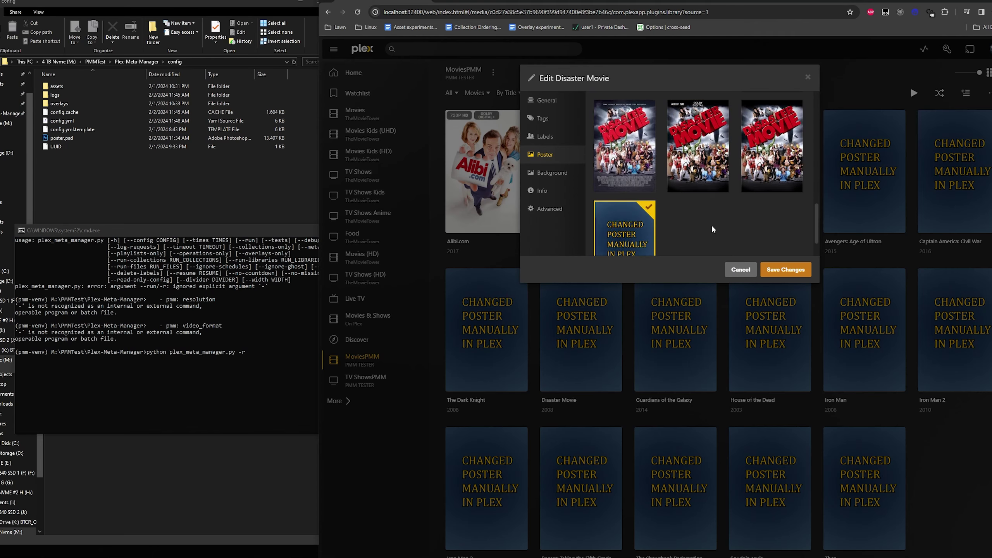
scroll(712, 224, "up", 2)
scroll(739, 251, "down", 2)
left_click(738, 269)
Step: Run python plex_meta_manager.py -r in the terminal to process the libraries with reapply_overlays enabled
left_click(242, 231)
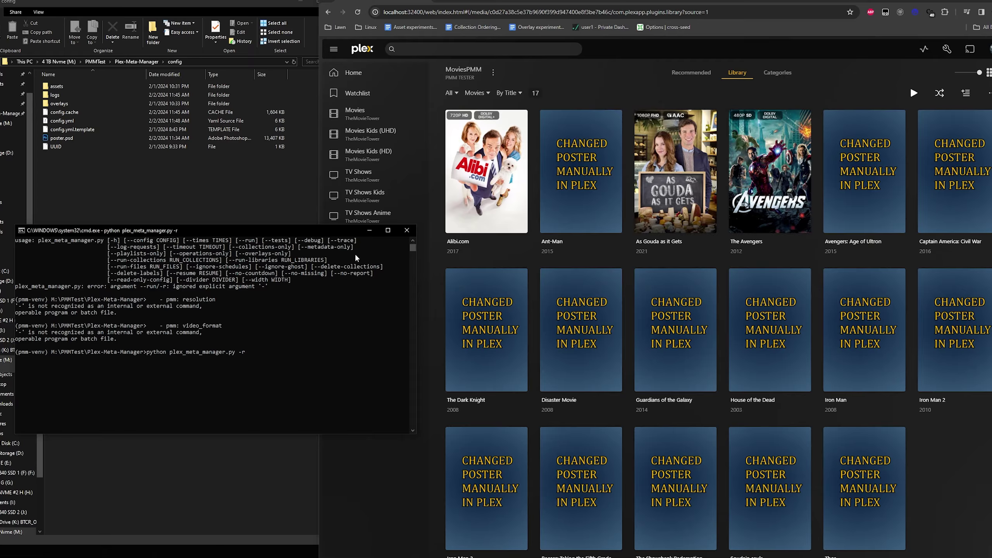
key("Return")
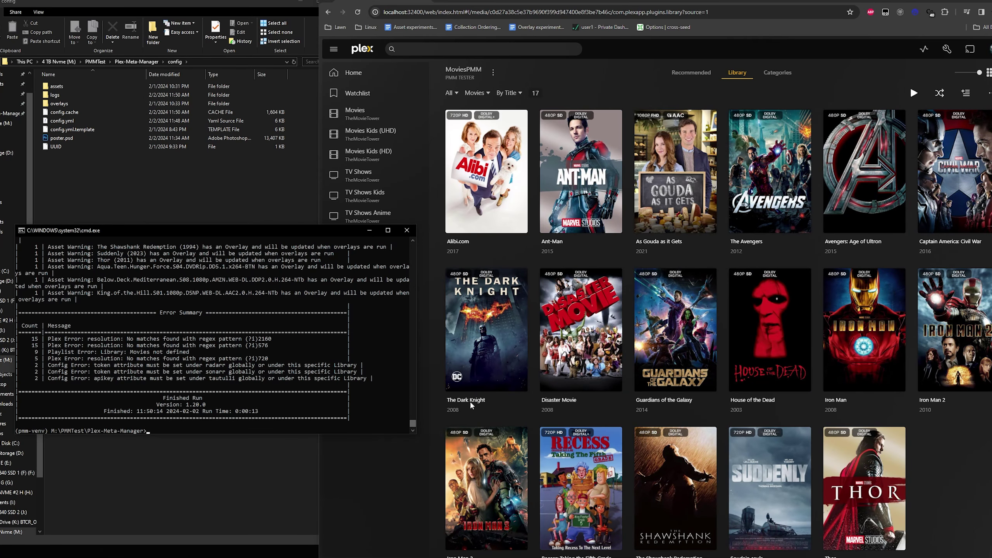
Step: Examine Disaster Movie's poster choices after the run for overlay versions and duplicates, without saving changes
left_click(544, 384)
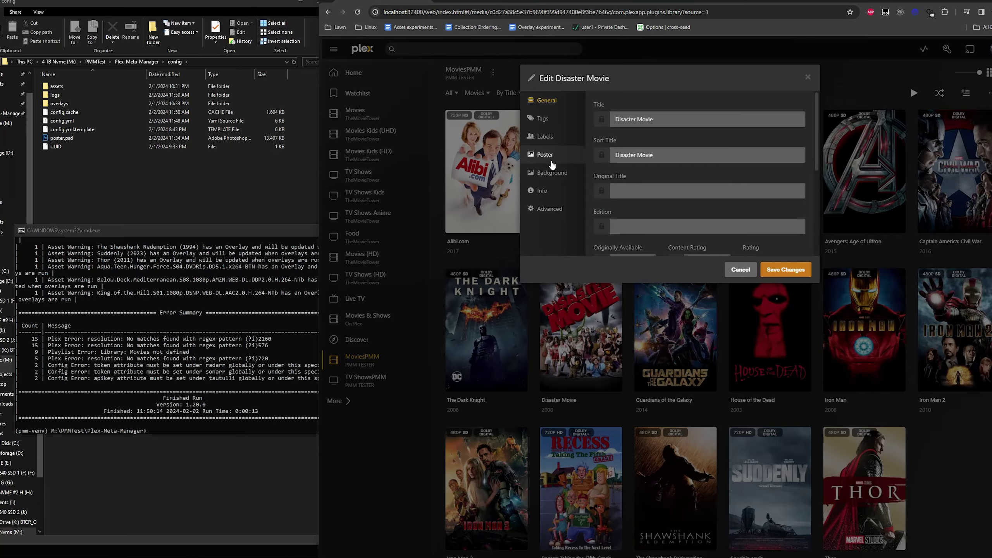
left_click(552, 165)
scroll(723, 242, "down", 3)
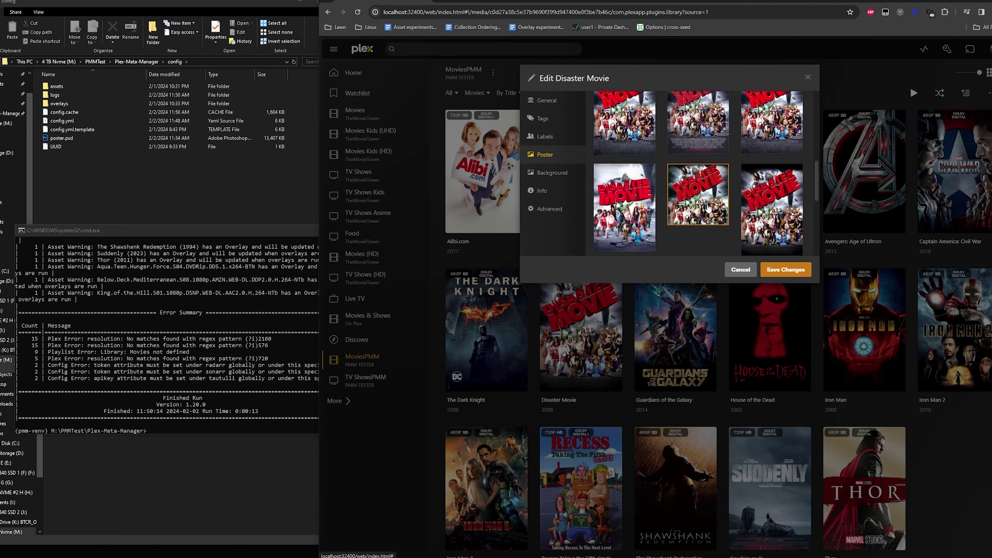
scroll(709, 211, "up", 5)
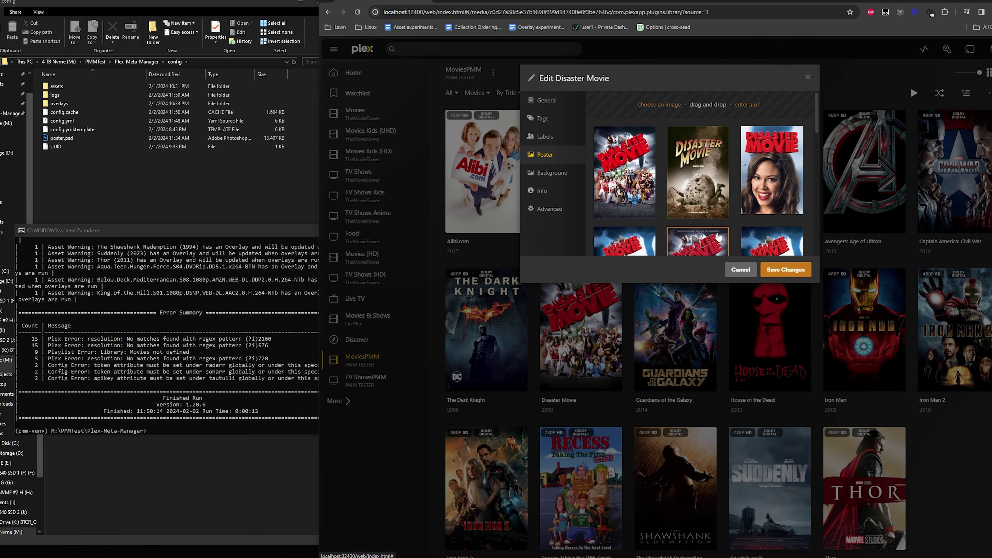
left_click(741, 269)
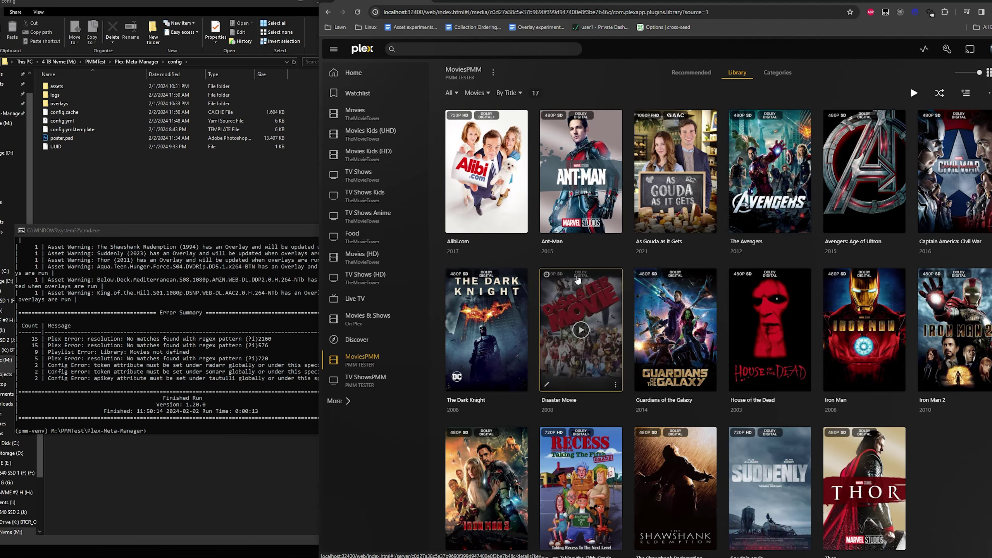
left_click(545, 387)
left_click(574, 156)
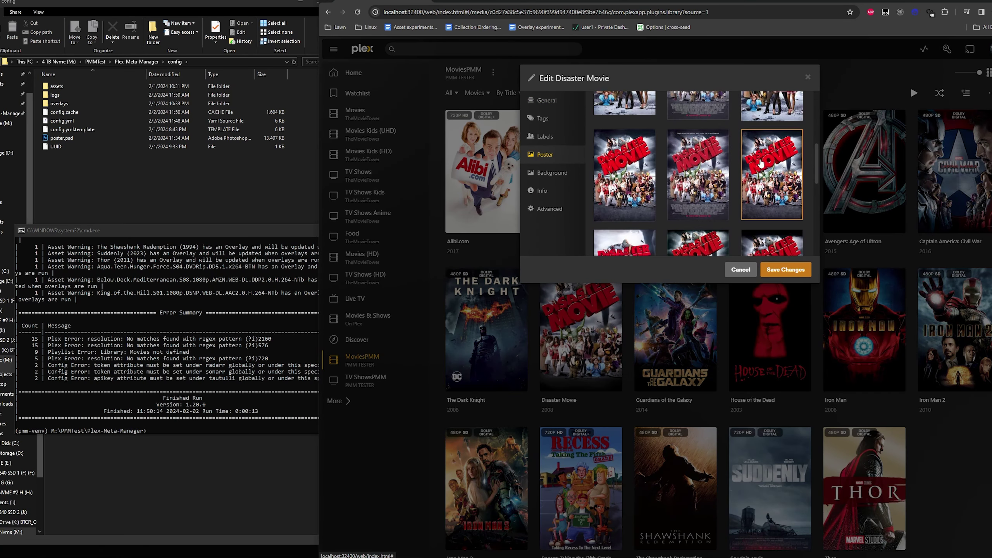
Step: Examine the available posters for Disaster Movie and close its editor without saving
scroll(761, 164, "down", 2)
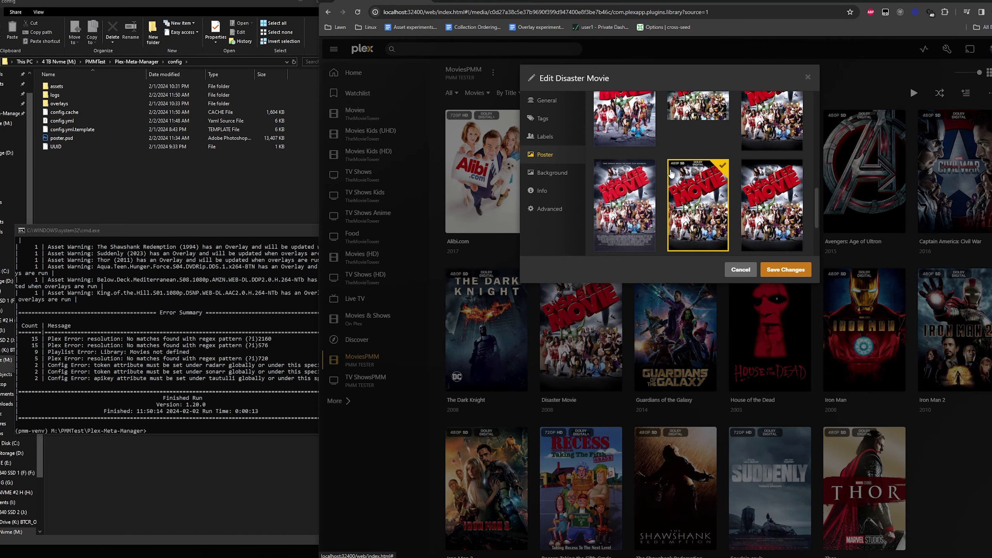
left_click(741, 270)
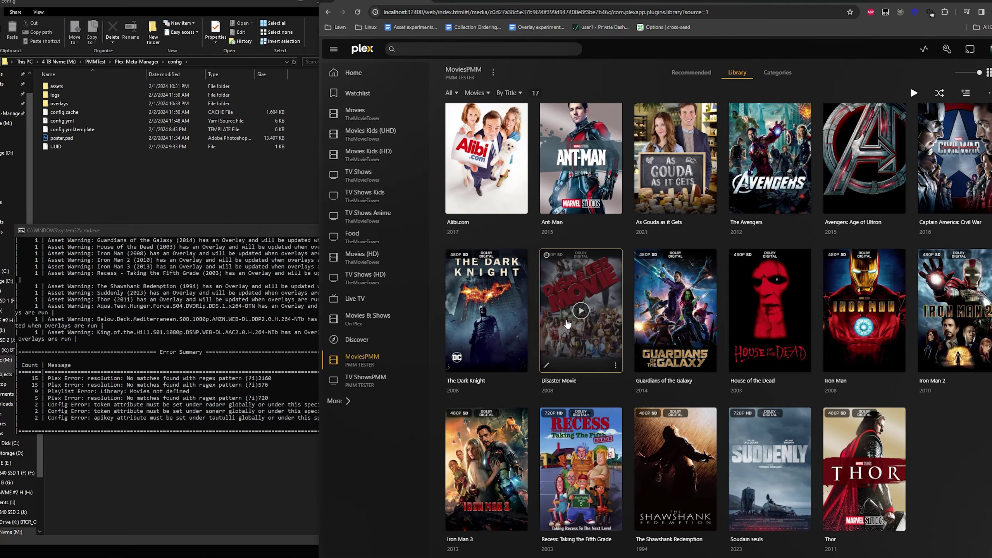
left_click(545, 367)
left_click(544, 154)
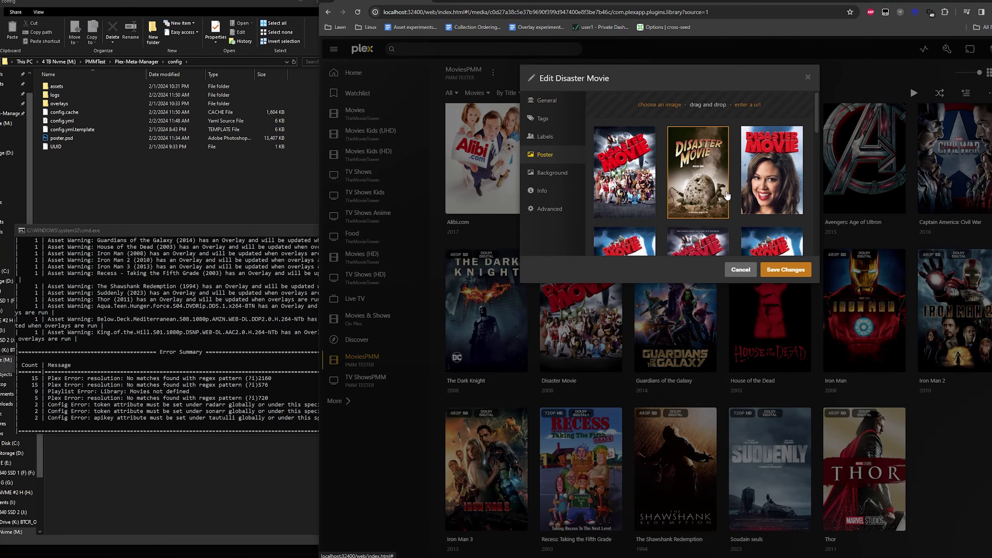
scroll(733, 220, "down", 3)
scroll(733, 219, "down", 3)
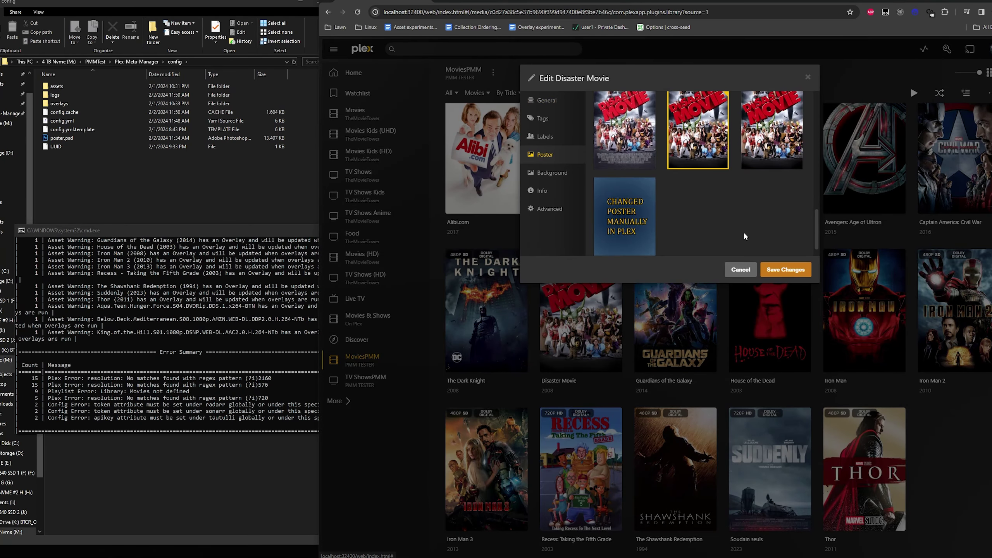
left_click(742, 269)
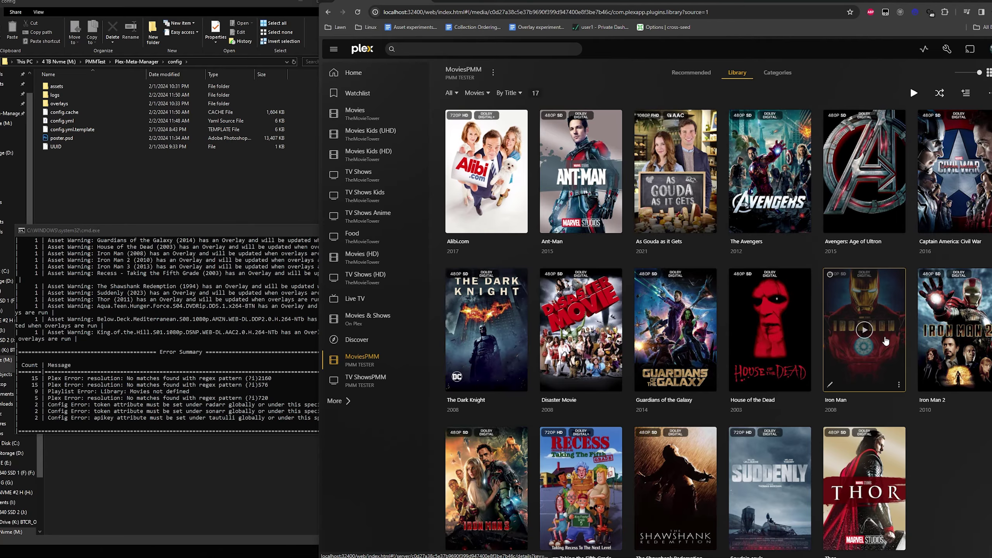
scroll(886, 341, "down", 1)
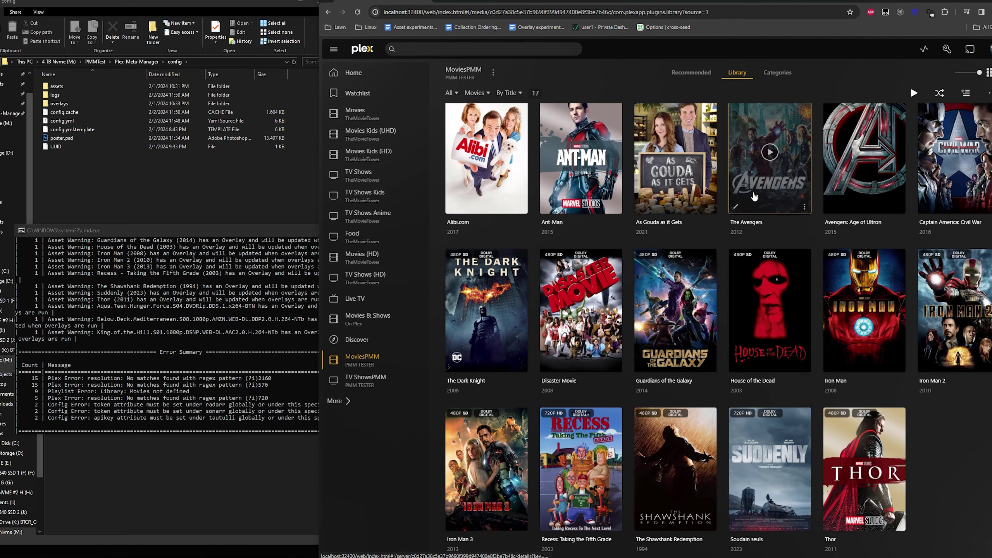
scroll(714, 246, "up", 1)
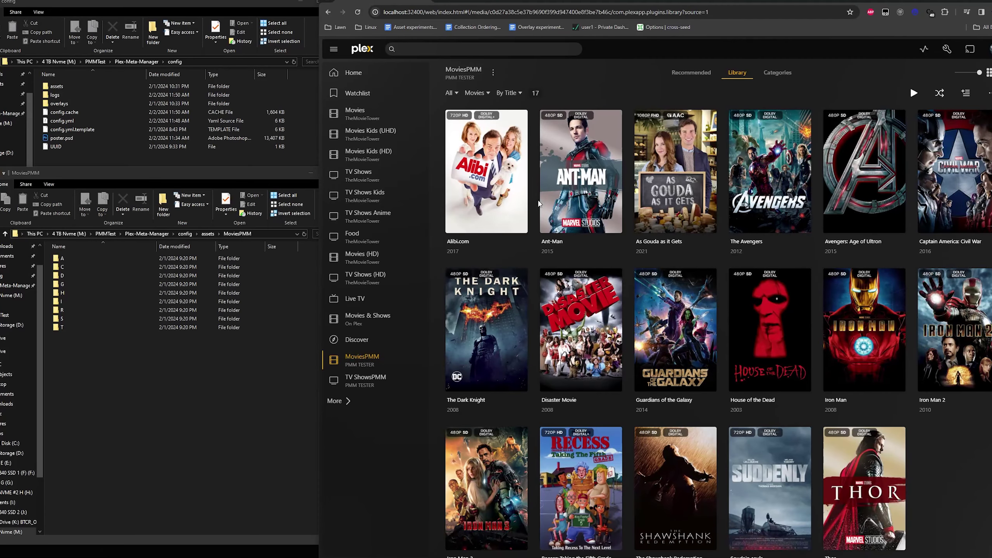
Step: Check the labels assigned to Ant-Man and close its editor without saving
left_click(548, 228)
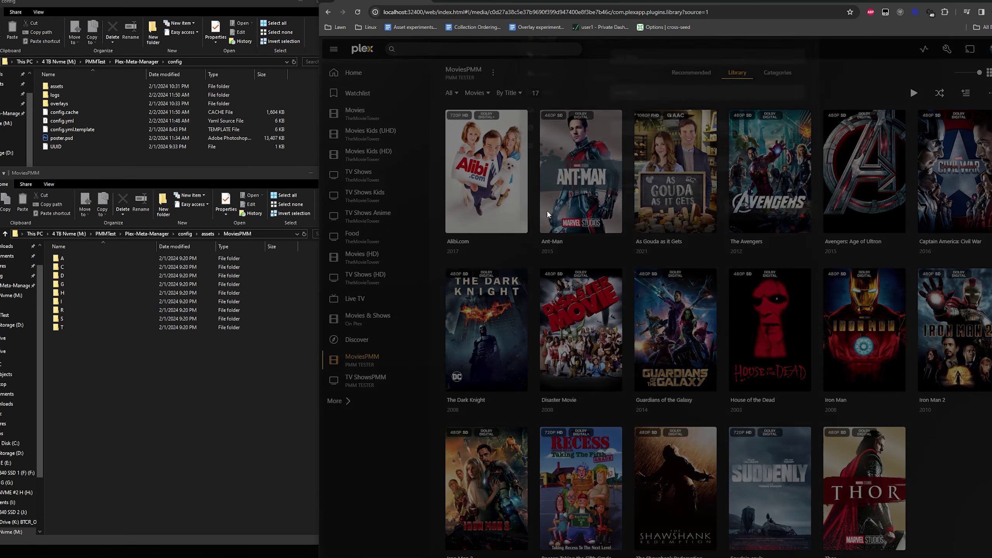
left_click(546, 138)
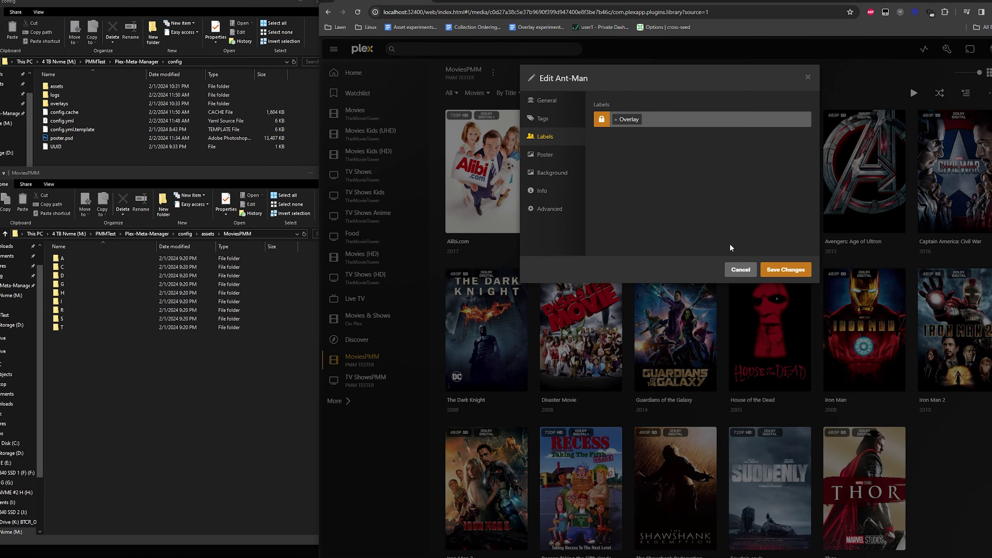
left_click(740, 270)
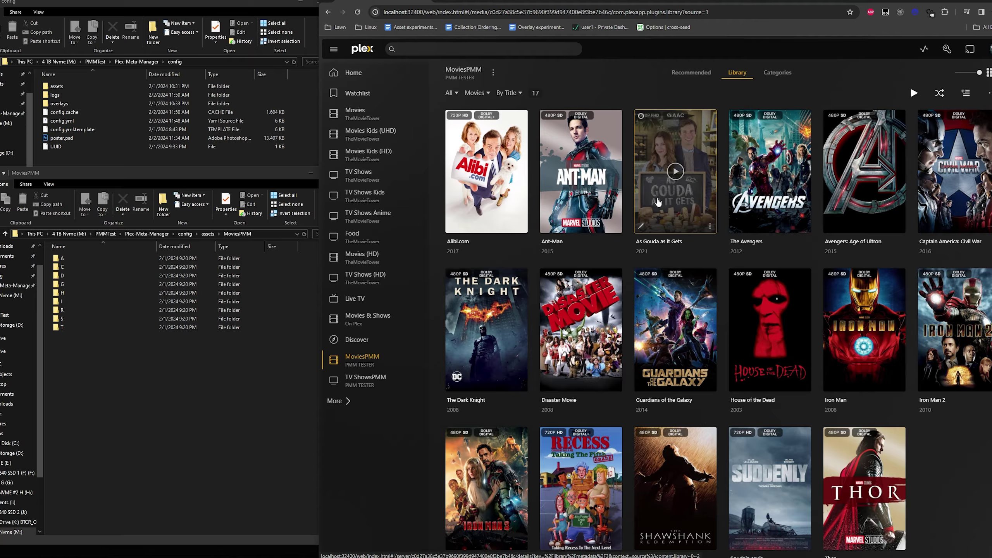
Step: Change the poster of As Gouda as it Gets to the "CHANGED POSTER MANUALLY IN PLEX" image and save
left_click(641, 226)
left_click(545, 154)
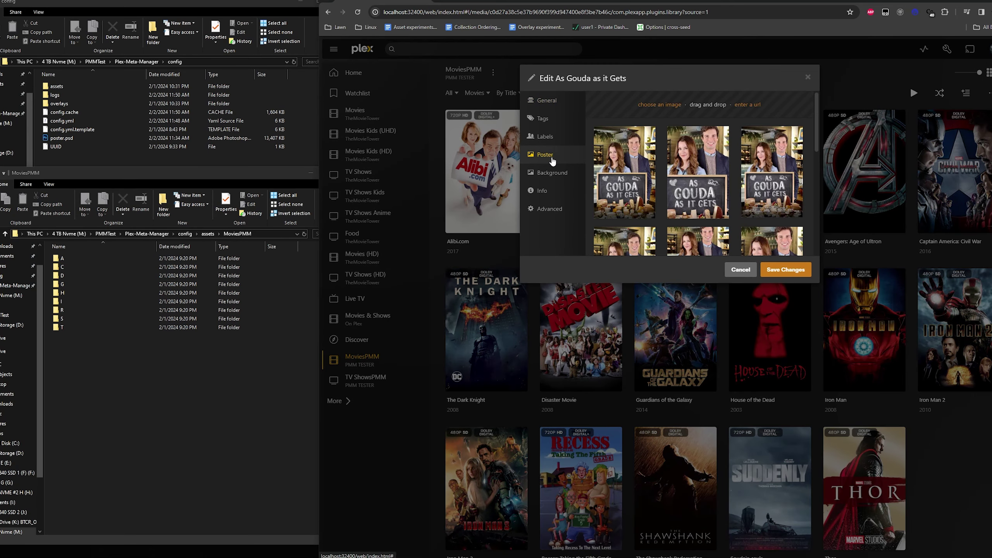
scroll(660, 214, "down", 5)
left_click(676, 209)
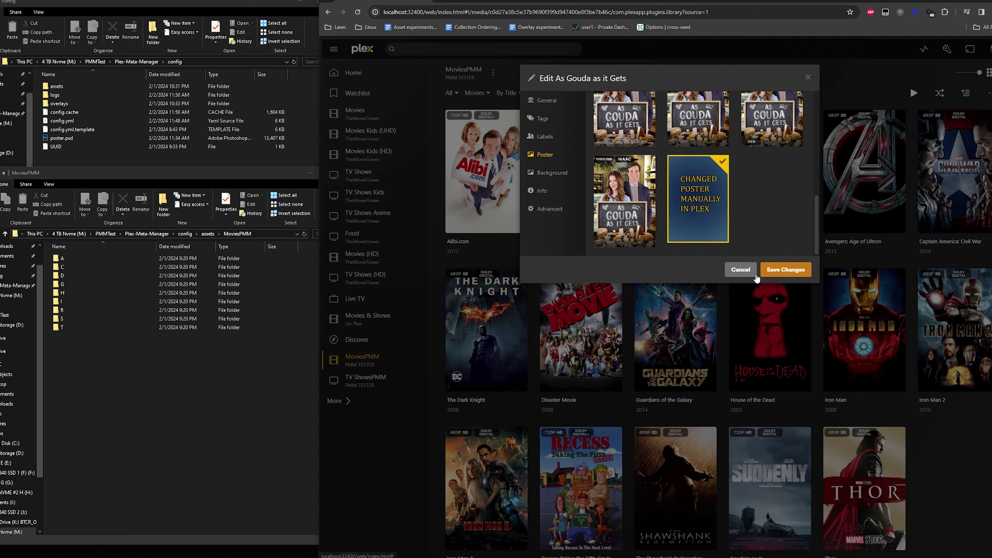
left_click(778, 268)
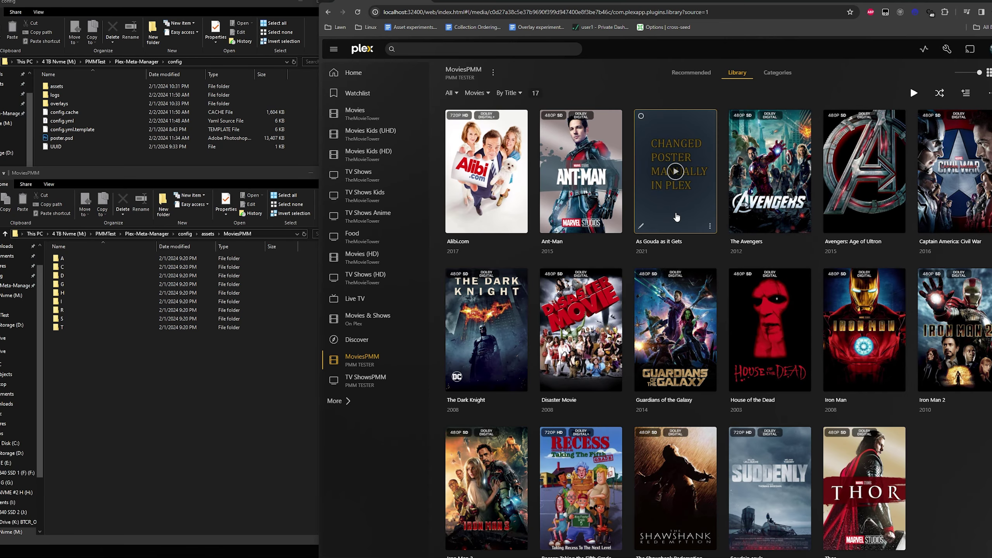
Step: Remove the Overlay label from As Gouda as it Gets and save the change
left_click(640, 226)
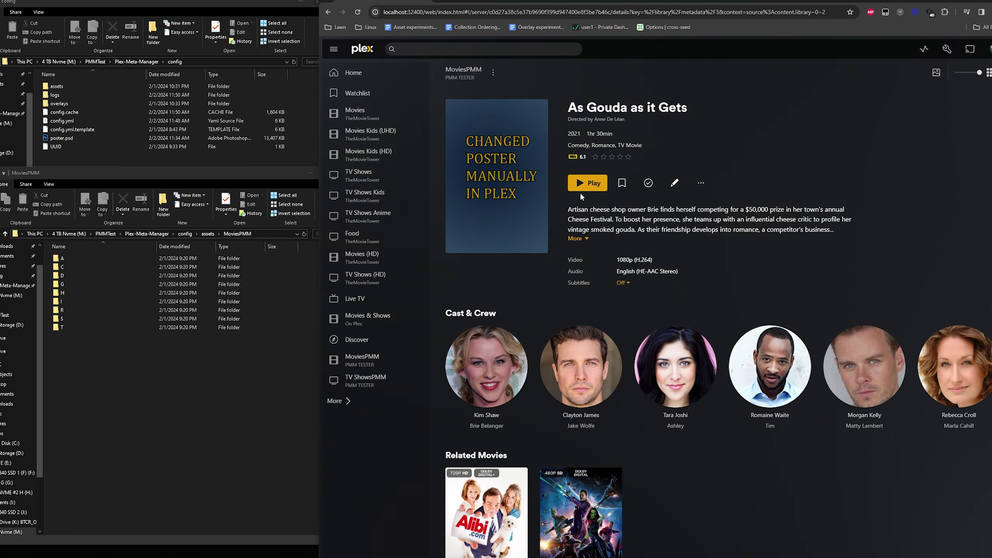
left_click(328, 11)
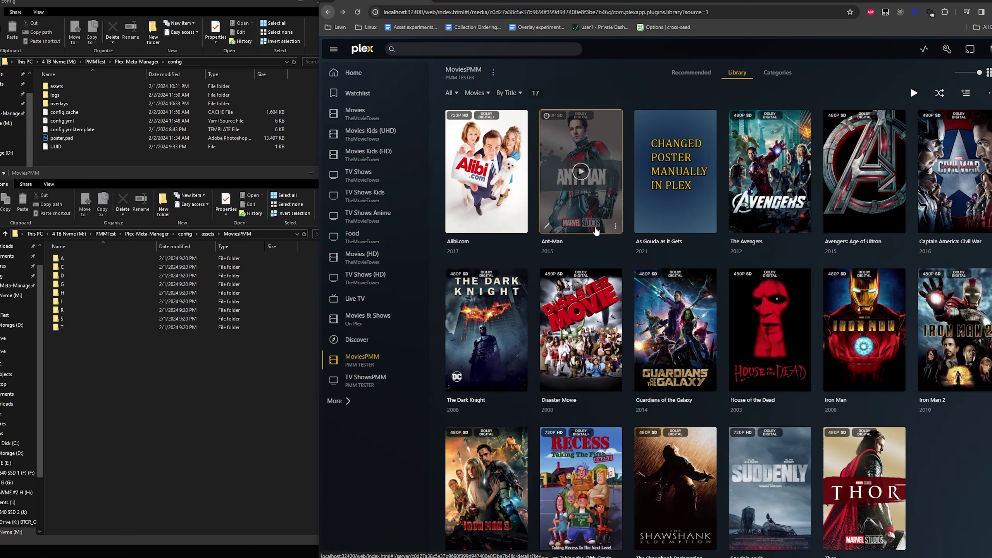
left_click(640, 226)
left_click(559, 140)
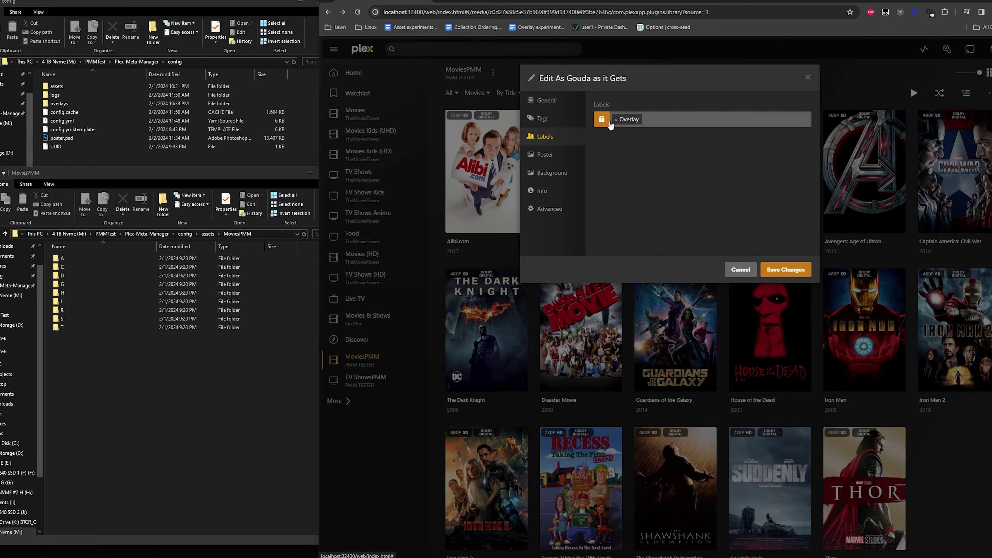
left_click(614, 121)
left_click(777, 275)
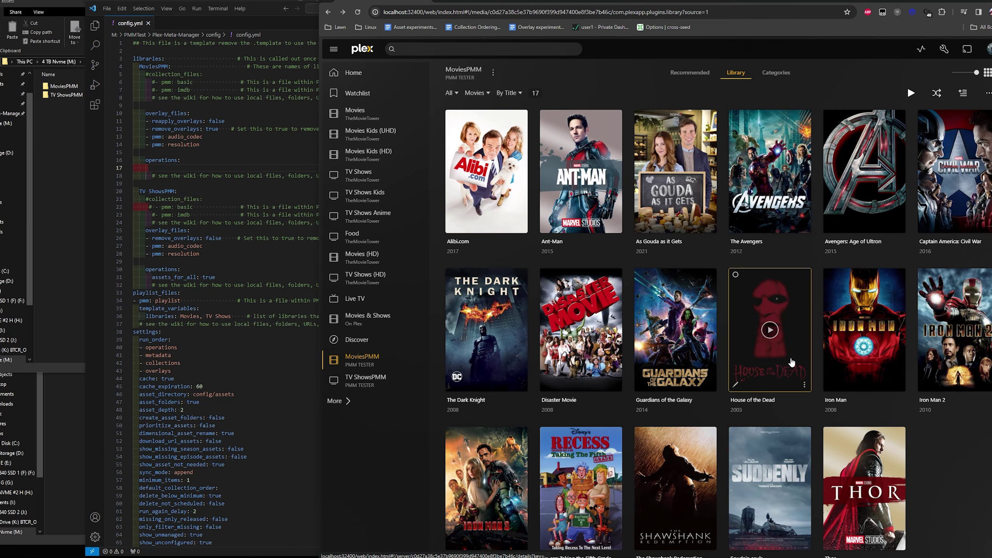
Step: Set remove_overlays to false under the MoviesPMM library in config.yml and save the file
left_click_drag(203, 128, 218, 128)
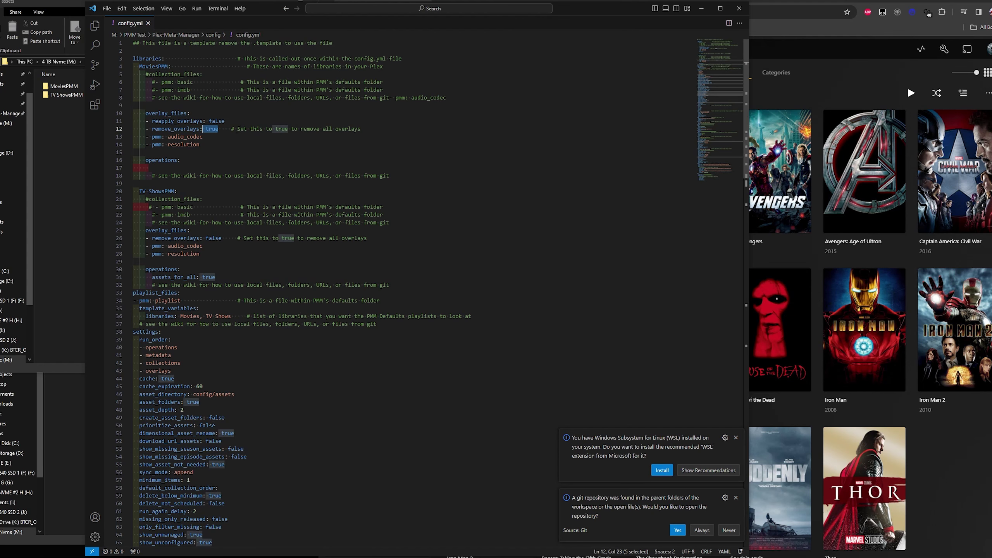
key("BackSpace")
key("BackSpace")
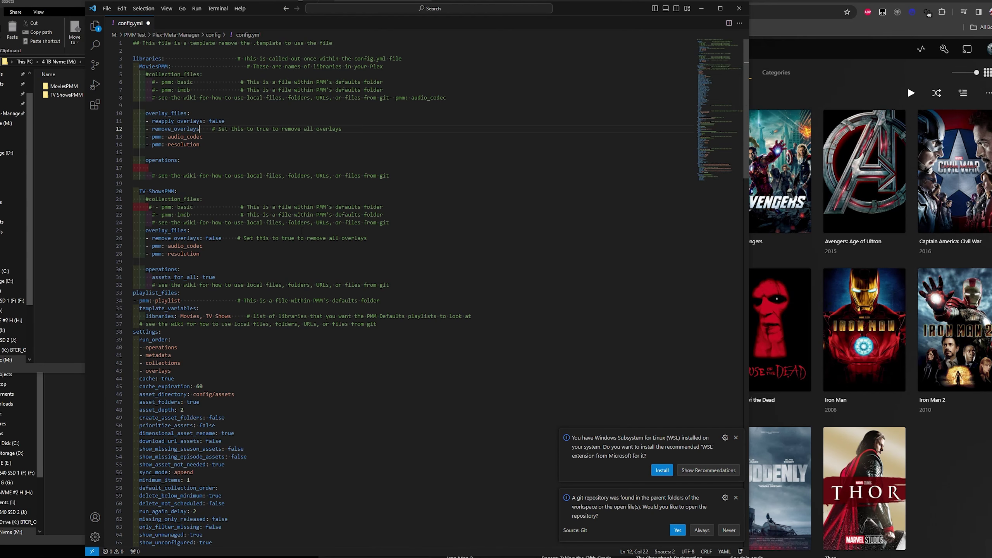
type(": false")
key("ctrl+s")
left_click(842, 73)
Step: Review the operations sections of MoviesPMM and TV ShowsPMM in config.yml, including the assets_for_all line
left_click(183, 189)
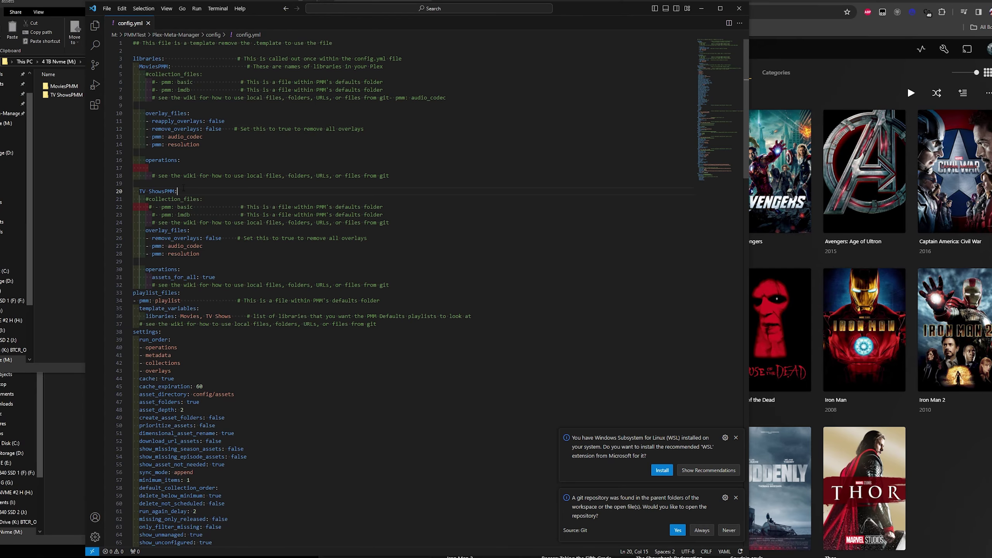
left_click(129, 153)
key("Down")
key("End")
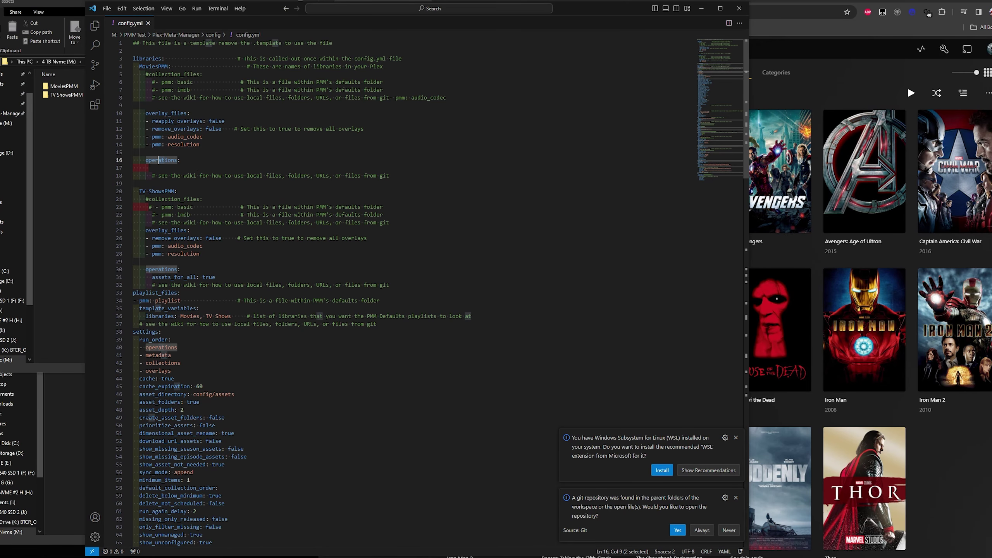
key("Down")
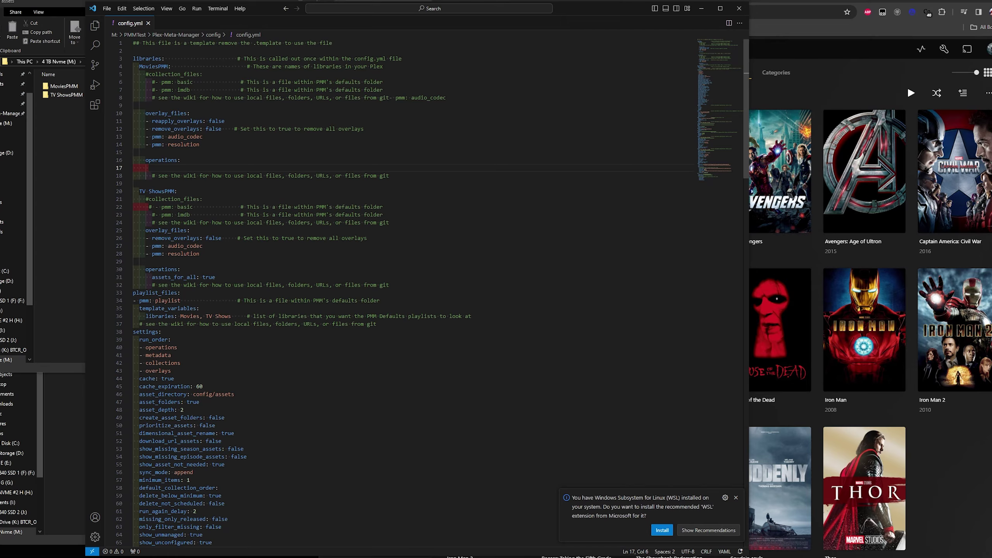
left_click_drag(215, 277, 184, 269)
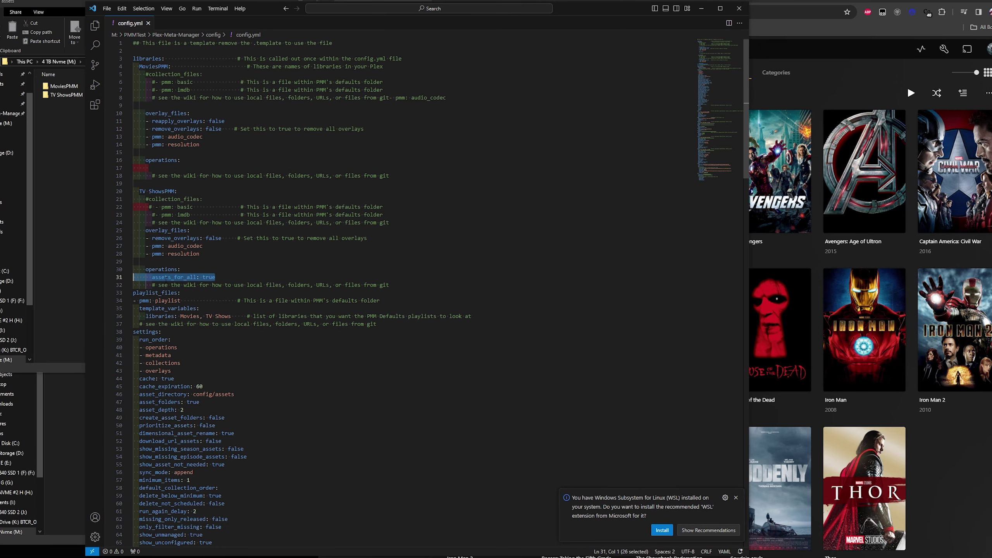
left_click(184, 269)
left_click(811, 94)
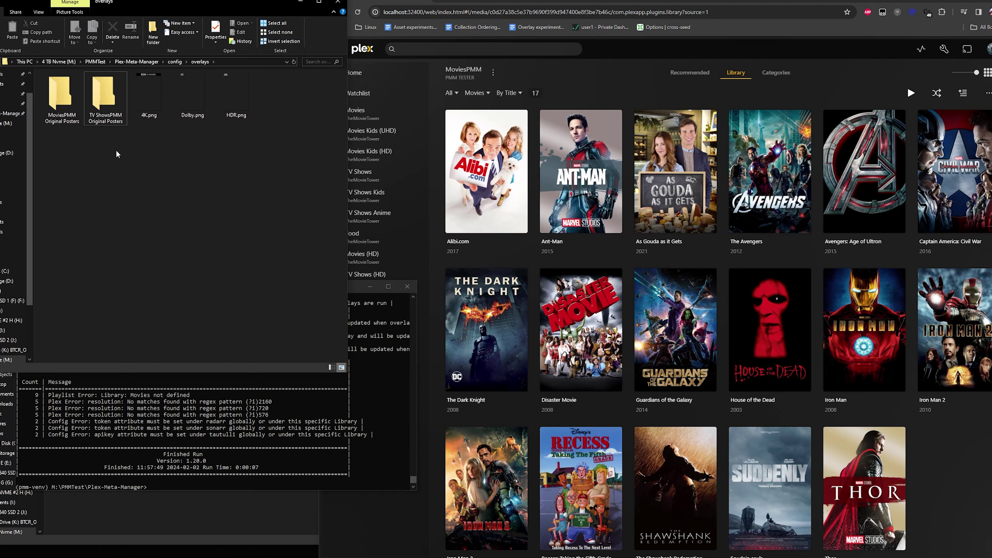
Step: Recall the command python plex_meta_manager.py -r at the terminal prompt without running it
mouse_move(116, 146)
left_mouse_down()
mouse_move(61, 100)
mouse_move(88, 154)
mouse_move(64, 100)
mouse_move(109, 163)
left_mouse_up()
left_click_drag(62, 87, 116, 159)
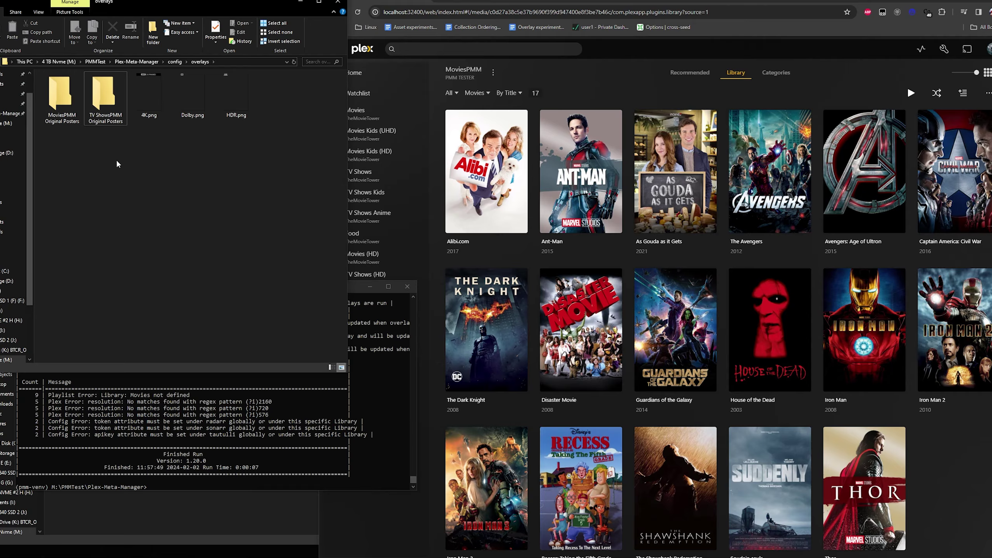
left_click(352, 288)
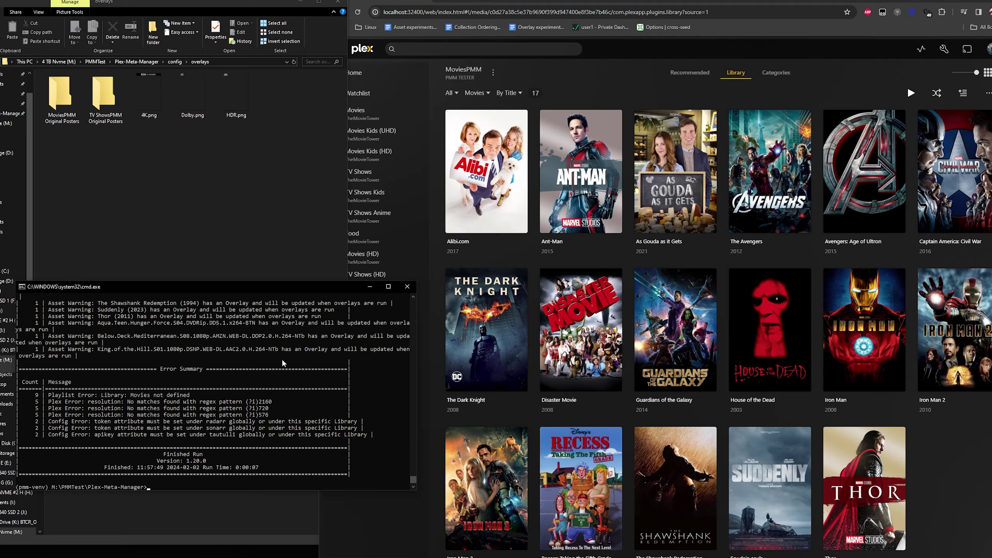
key("Up")
Step: Select both Original Posters folders in overlays and check Ant-Man's labels in Plex without saving
left_click_drag(109, 137, 55, 102)
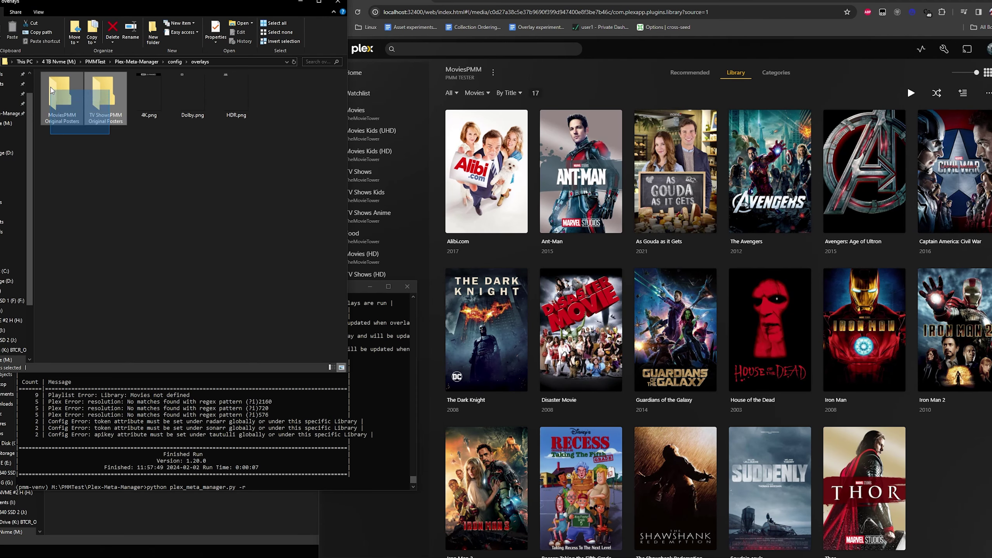
left_click(353, 293)
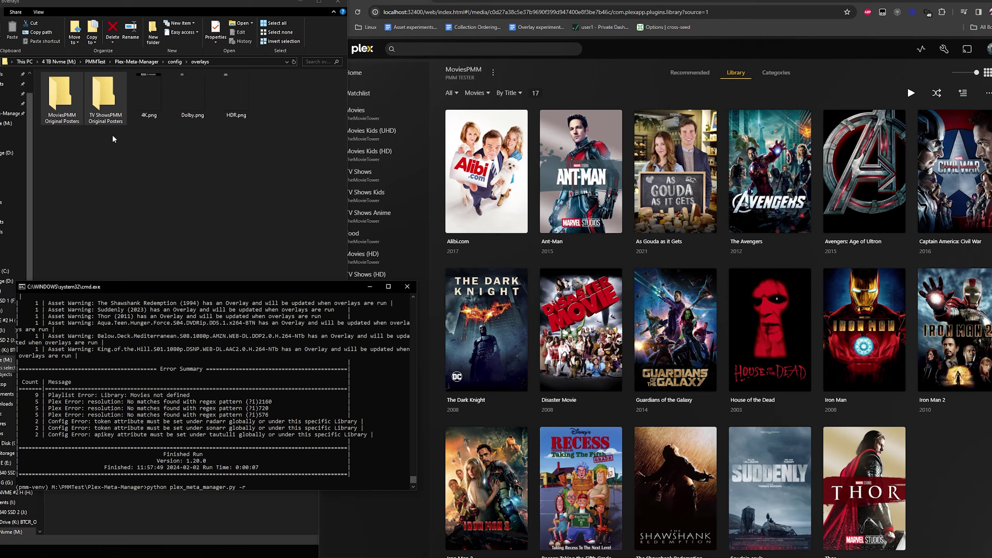
left_click(552, 229)
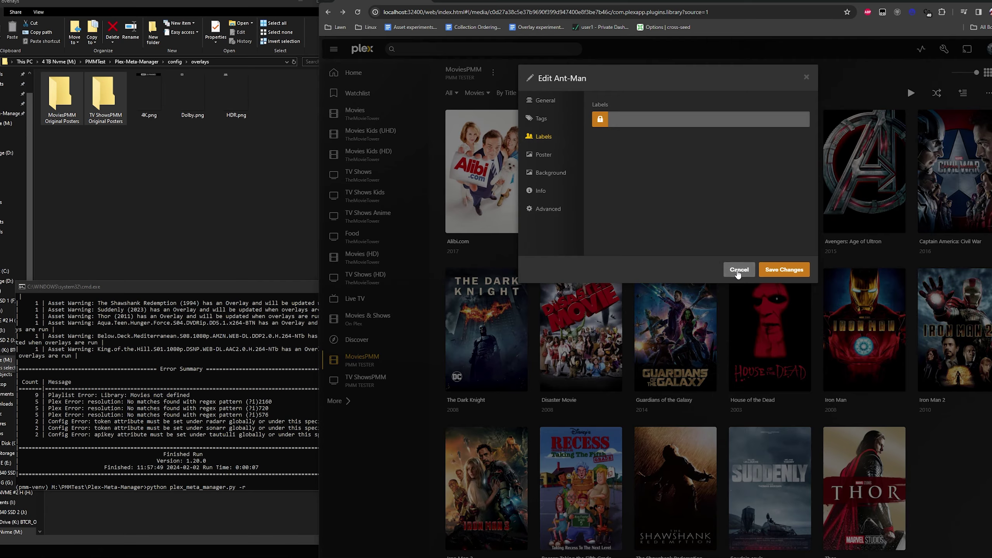
left_click(739, 269)
Step: Run python plex_meta_manager.py -r in the terminal and bring up its finished run summary
left_click(245, 288)
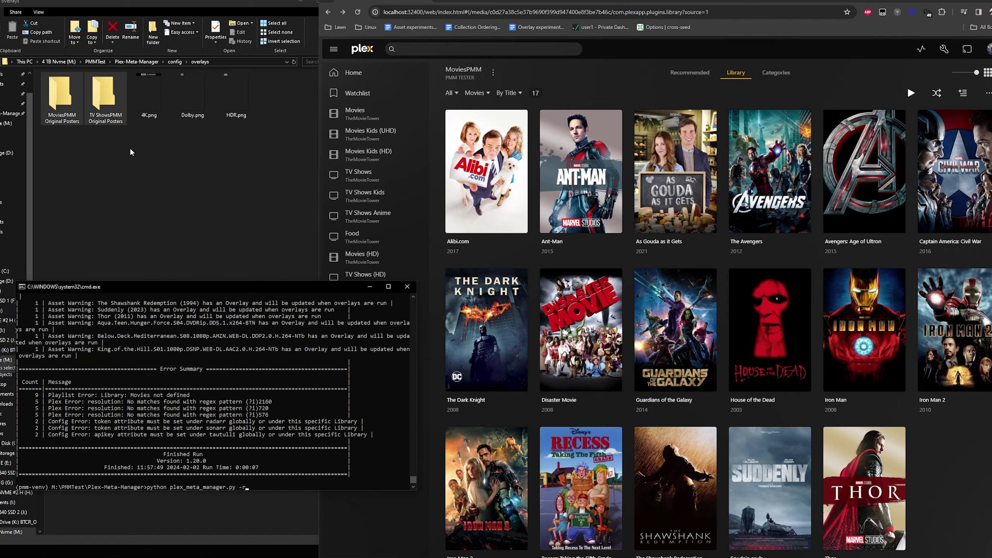
mouse_move(547, 230)
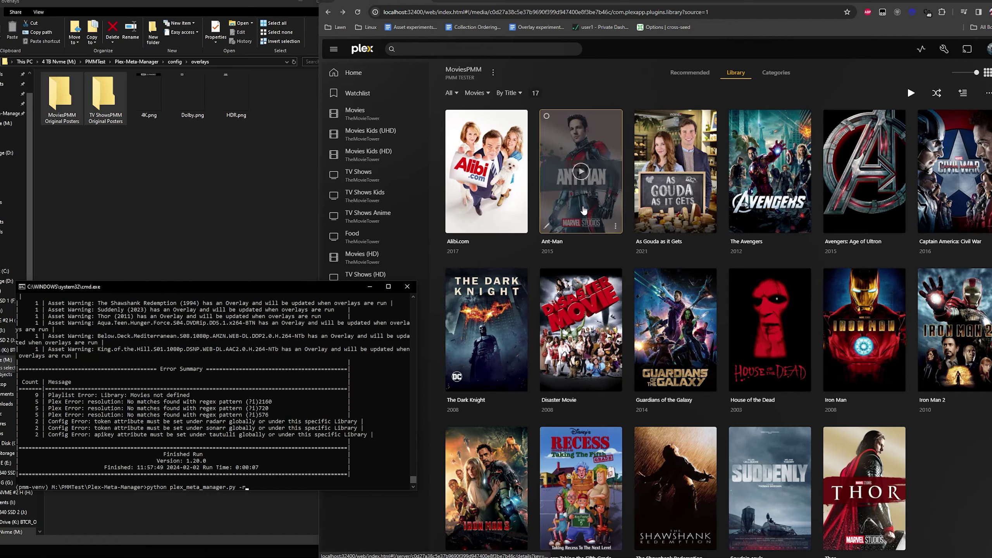
left_click(85, 95)
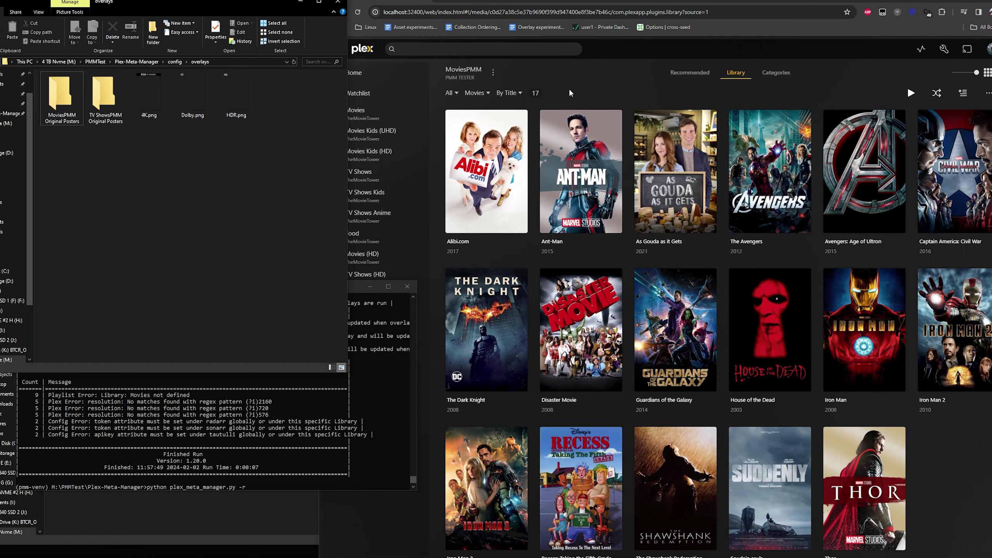
left_click(617, 90)
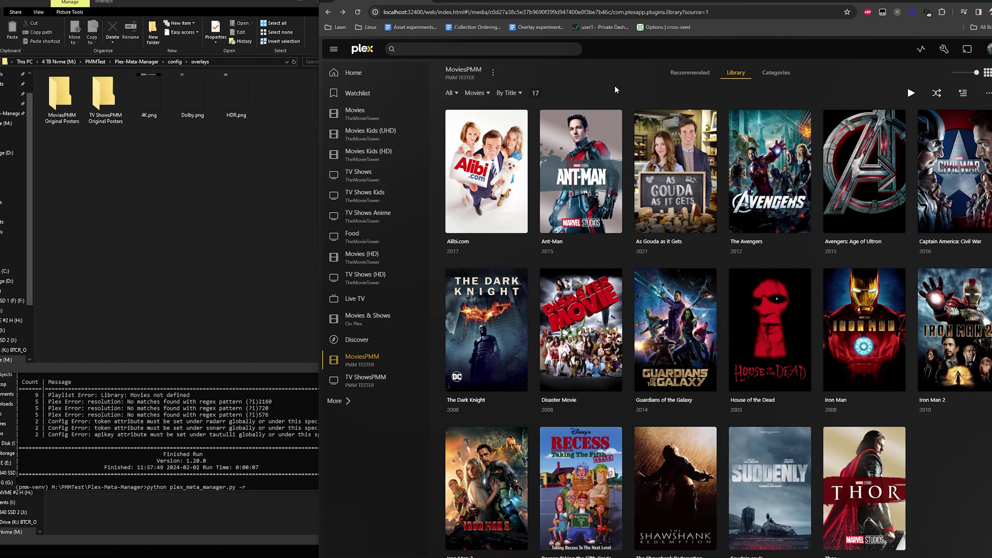
left_click(182, 489)
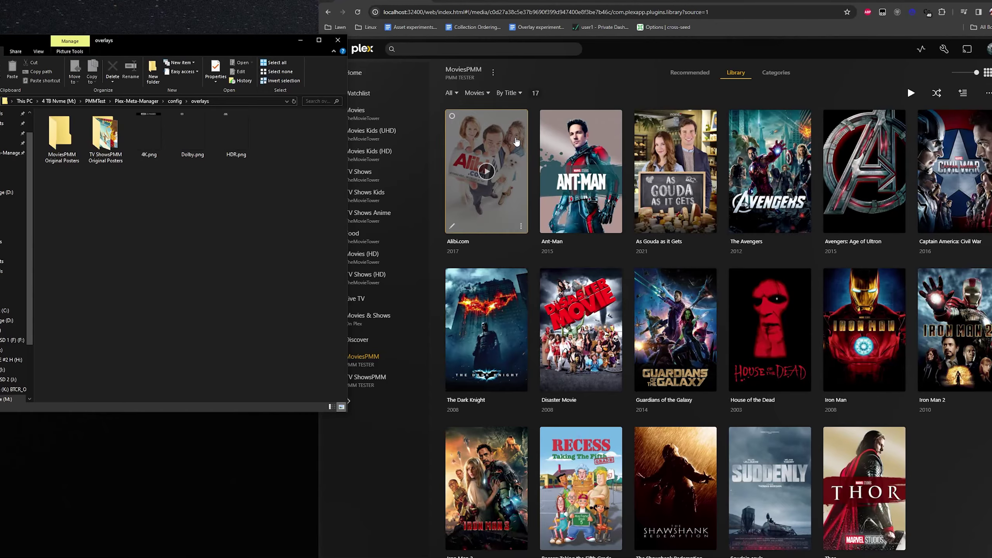
key("alt+Tab")
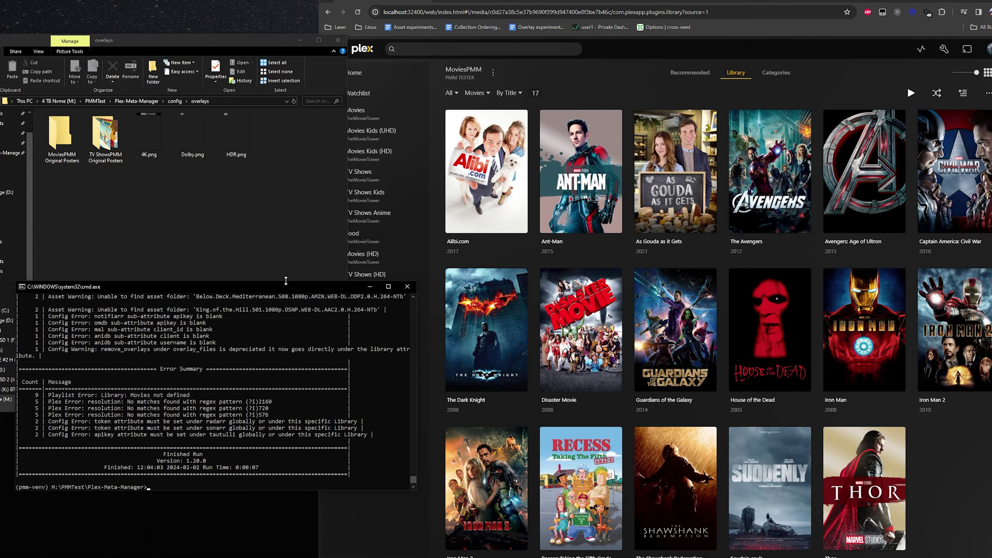
Step: Rerun python plex_meta_manager.py -r and open the MoviesPMM Original Posters folder inside overlays
key("Up")
key("Return")
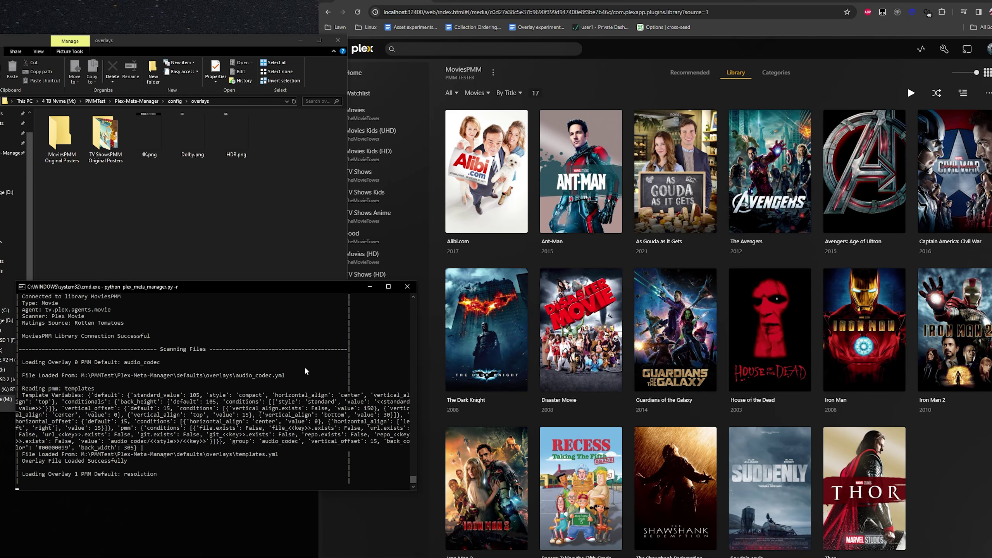
left_click(264, 215)
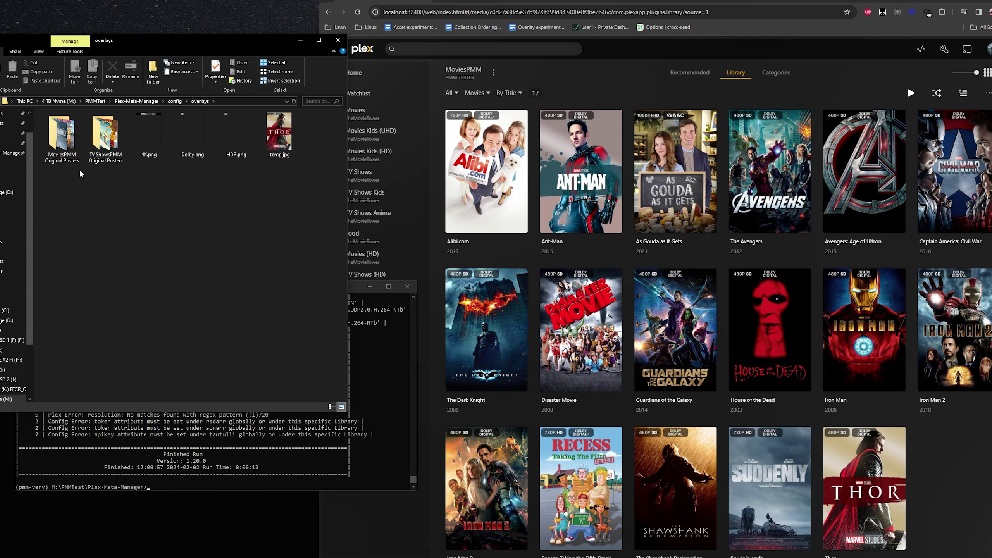
double_click(65, 144)
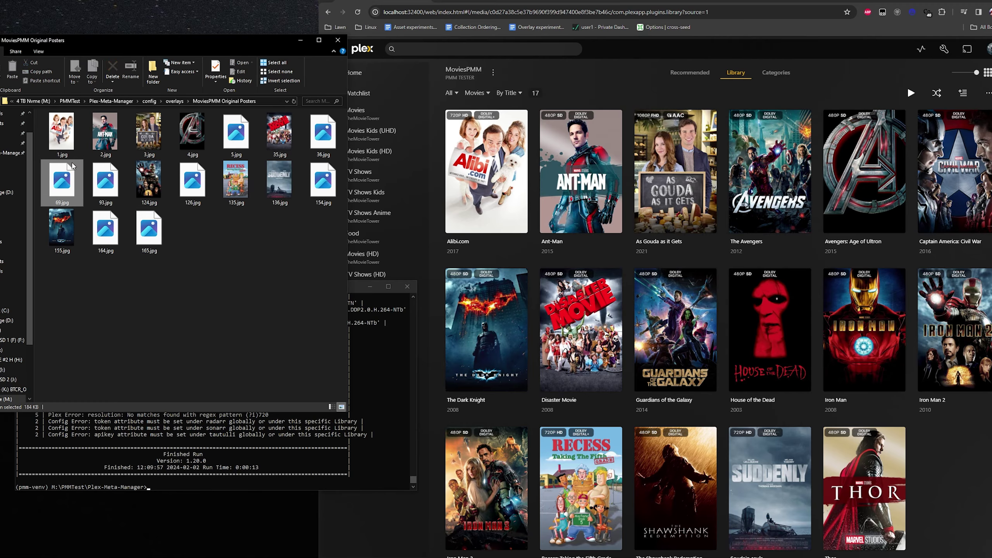
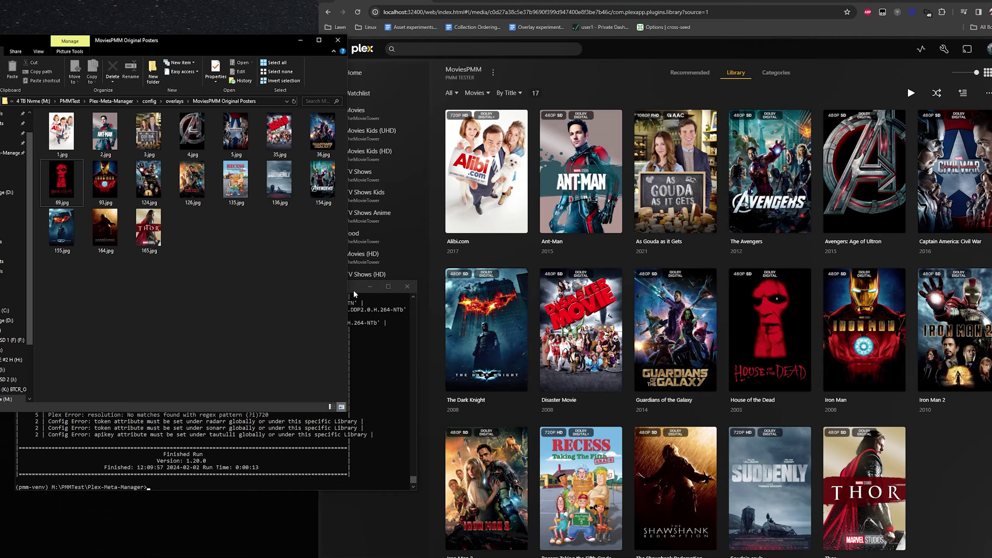
Step: Change Ant-Man's poster in Plex to the CHANGED POSTER MANUALLY IN PLEX image and save the changes
left_click(644, 91)
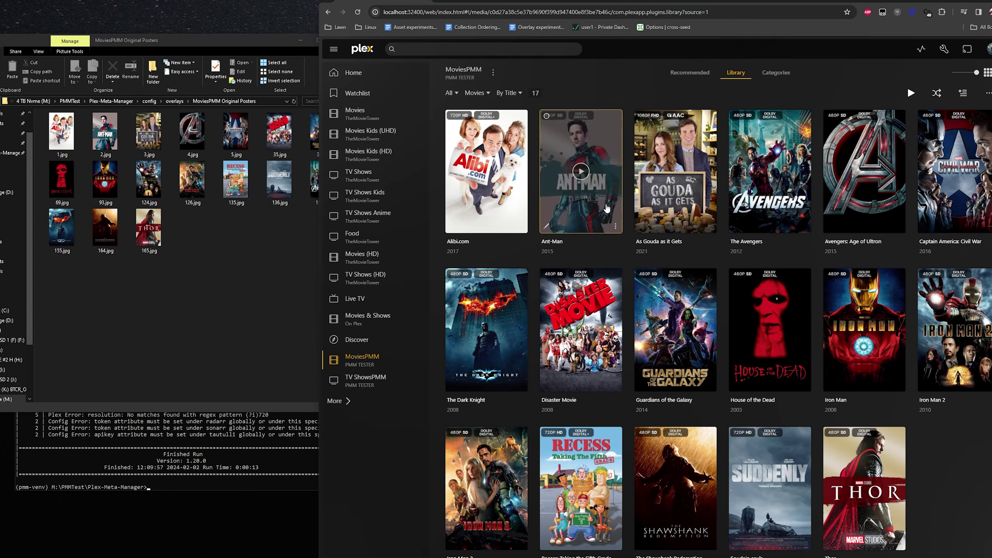
left_click(230, 358)
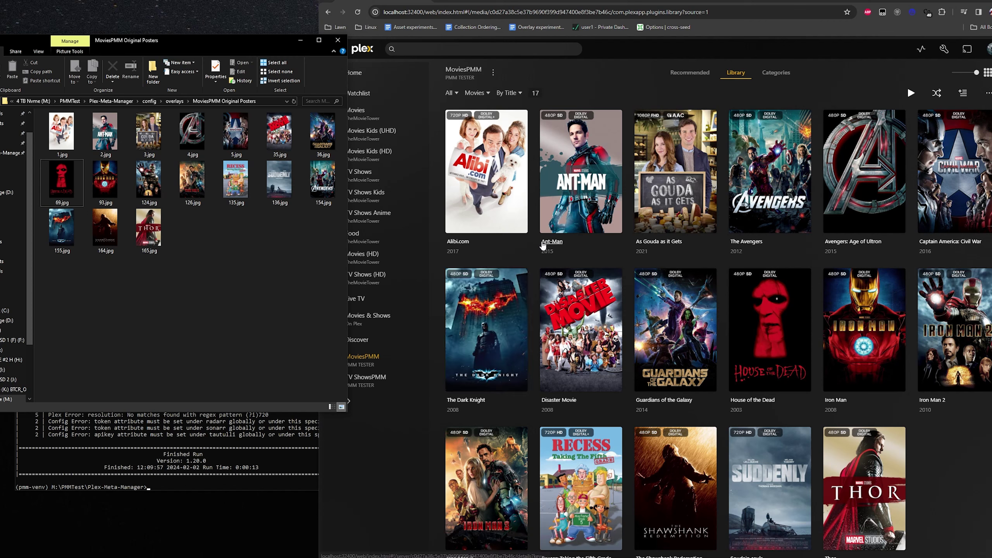
left_click(546, 226)
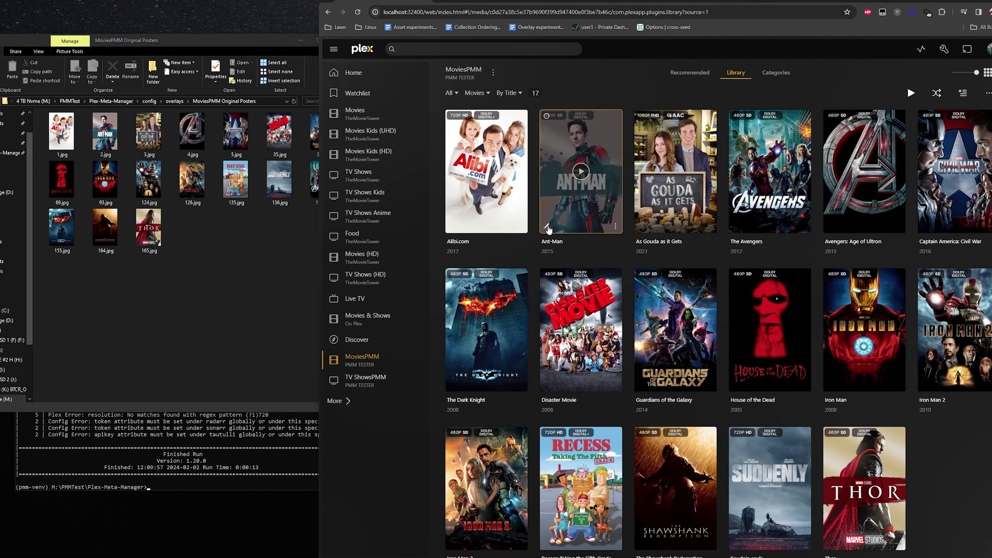
left_click(543, 154)
scroll(685, 205, "down", 2)
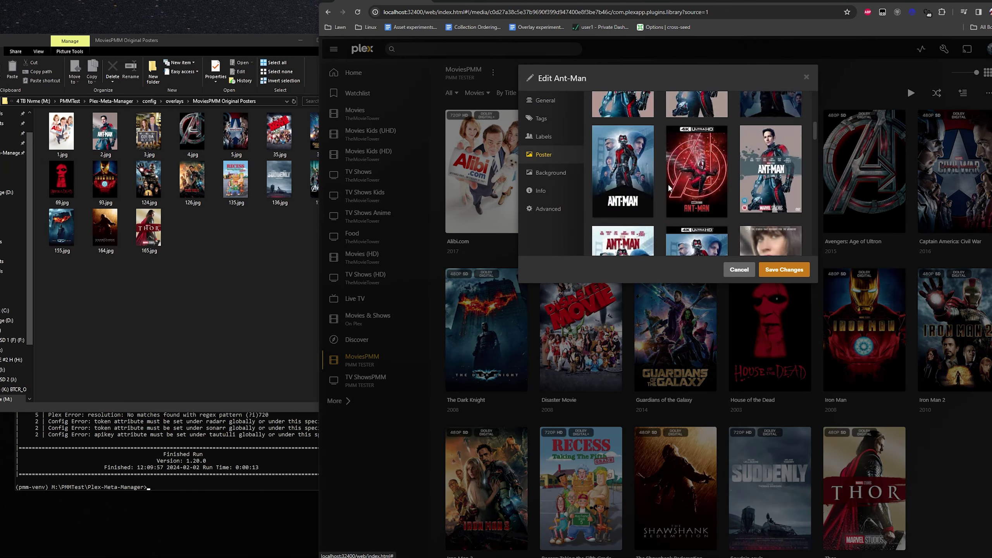
scroll(684, 206, "down", 5)
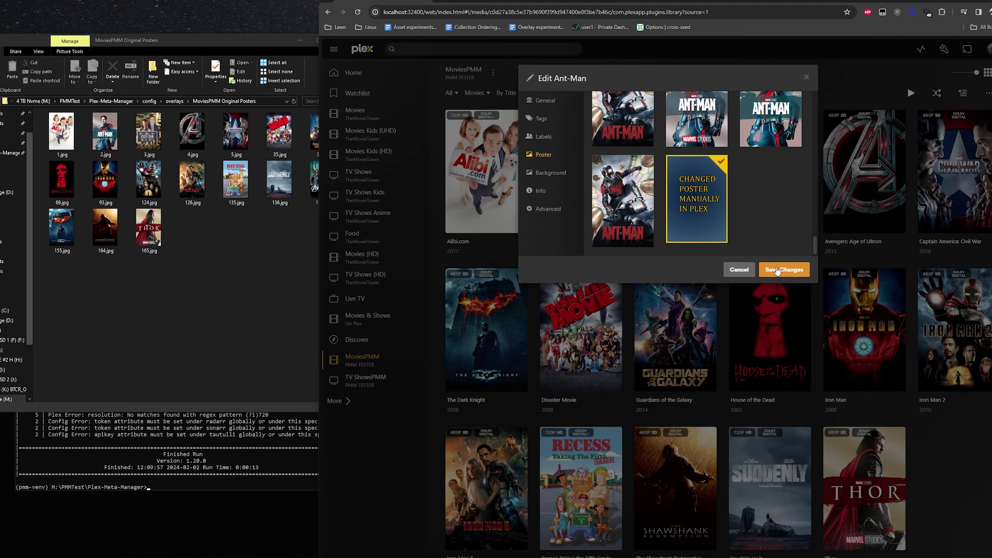
left_click(778, 270)
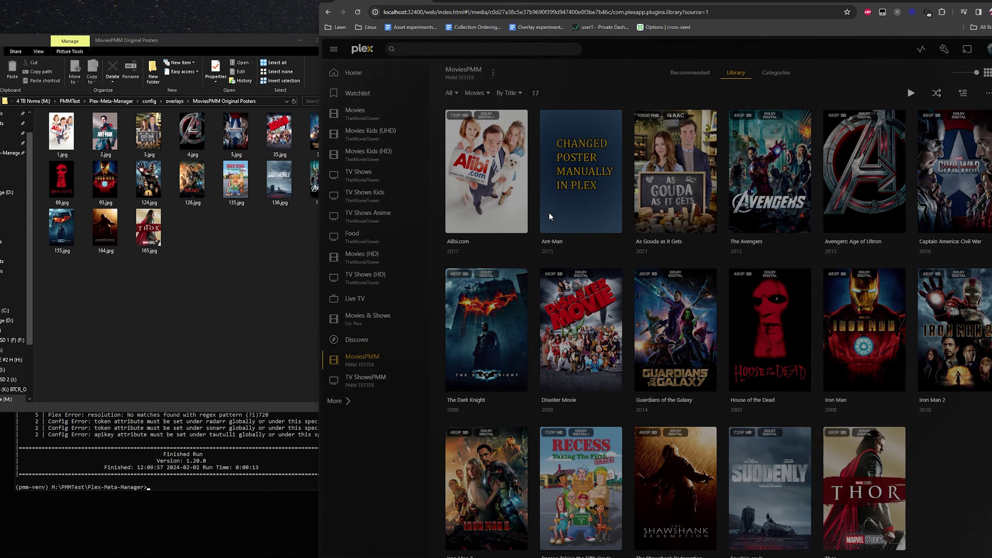
Step: Remove the Overlay label from Ant-Man in Plex and save the changes
left_click(550, 216)
left_click(544, 136)
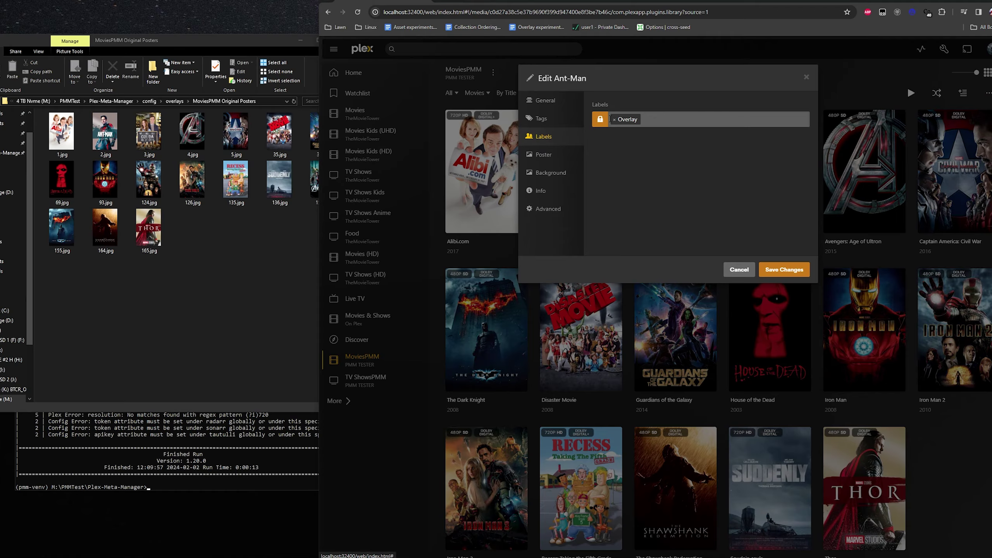
left_click(614, 119)
left_click(781, 270)
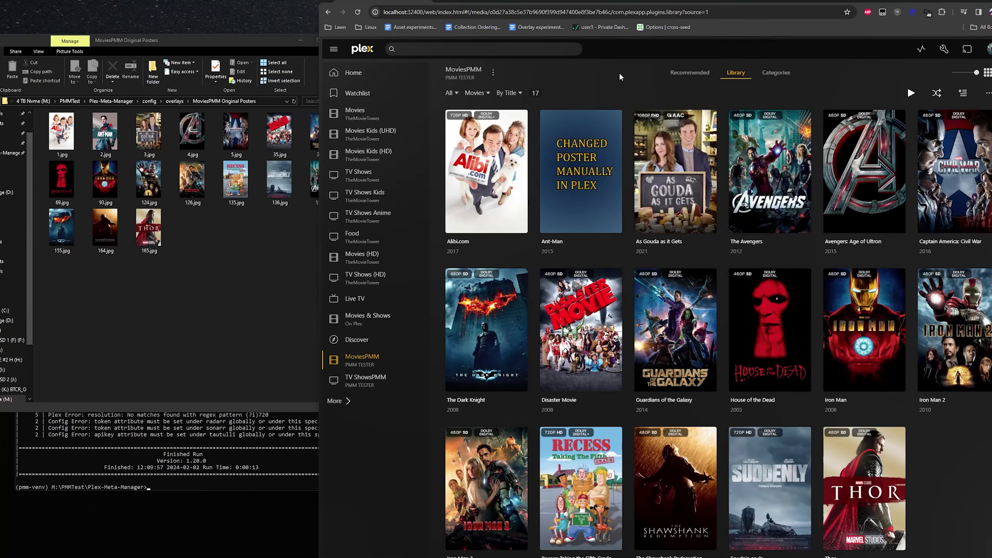
Step: Run python plex_meta_manager.py -r once more and select 2.jpg, Ant-Man's backup, in MoviesPMM Original Posters
left_click(246, 414)
key("Up")
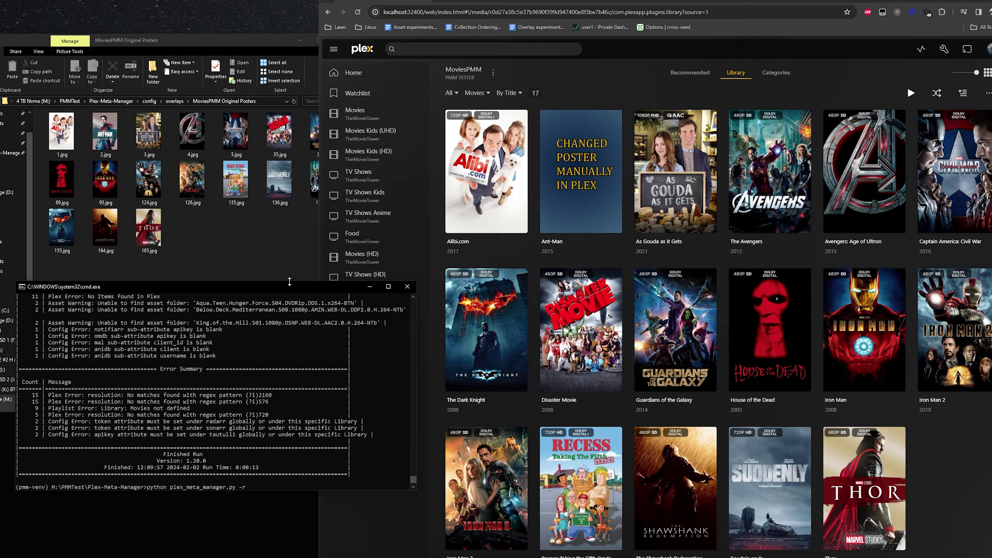
left_click(281, 260)
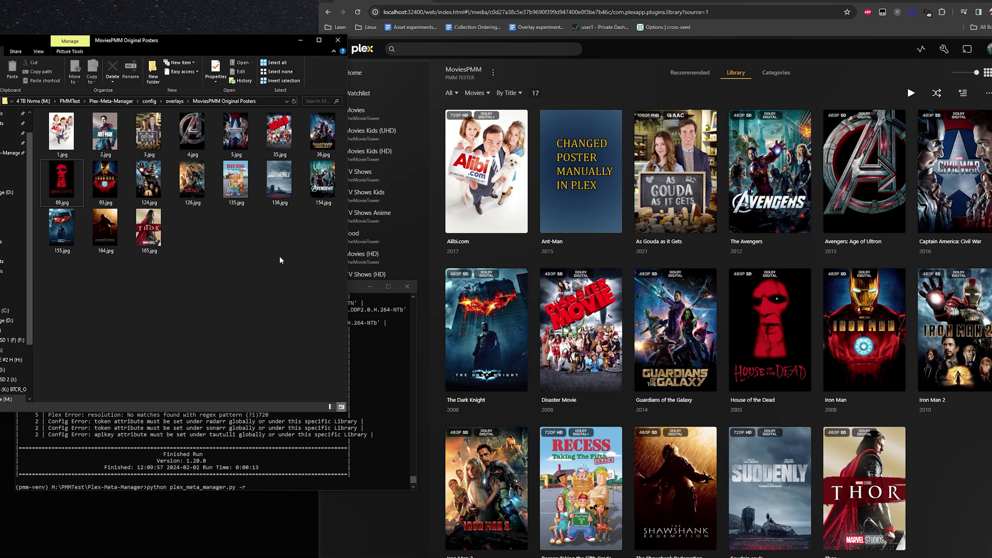
left_click(354, 288)
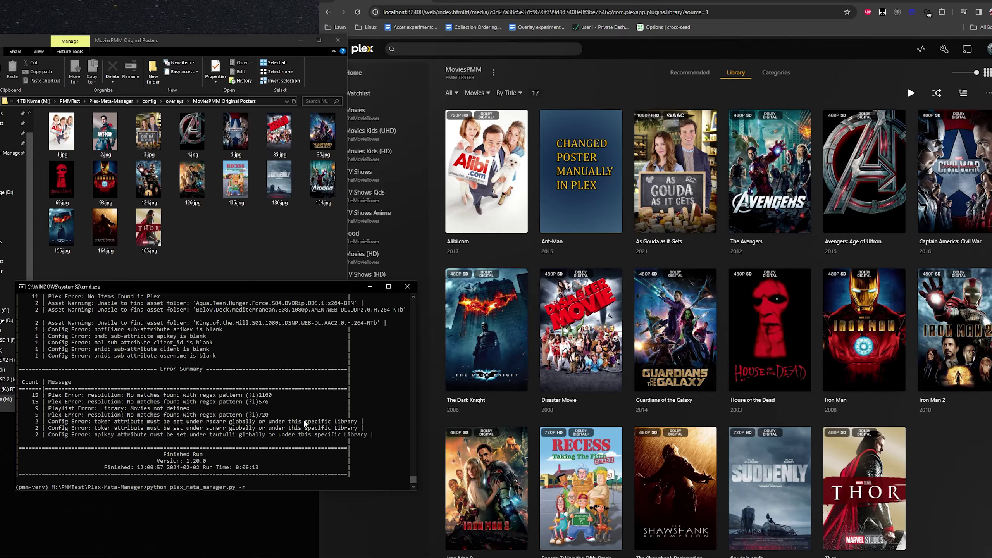
key("Return")
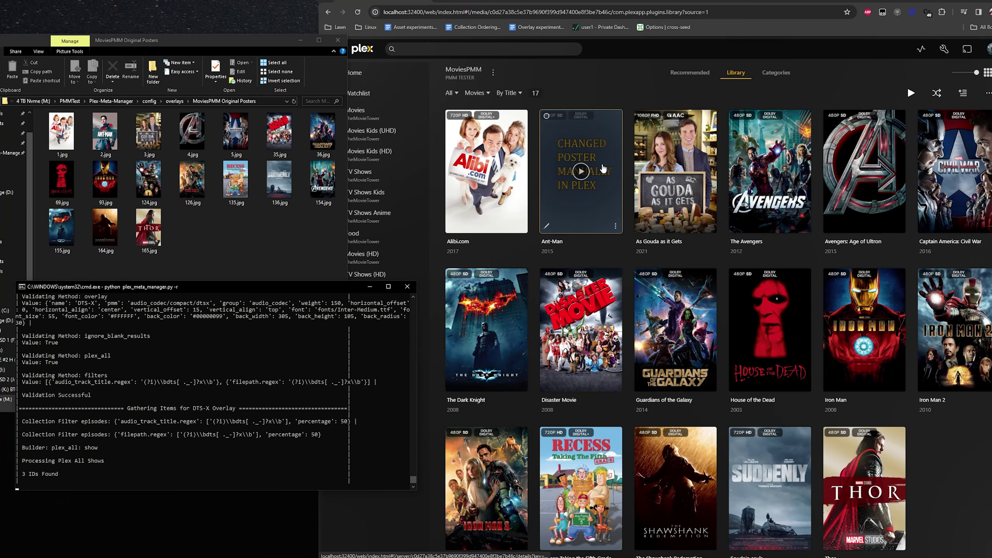
left_click(102, 145)
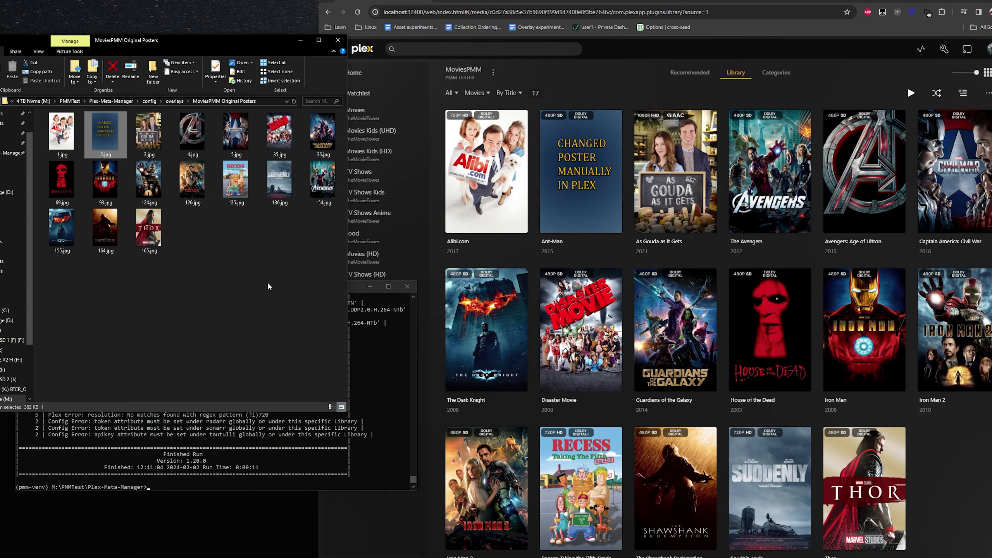
Step: Review Ant-Man's available posters in Plex and close the editor without saving
left_click(612, 90)
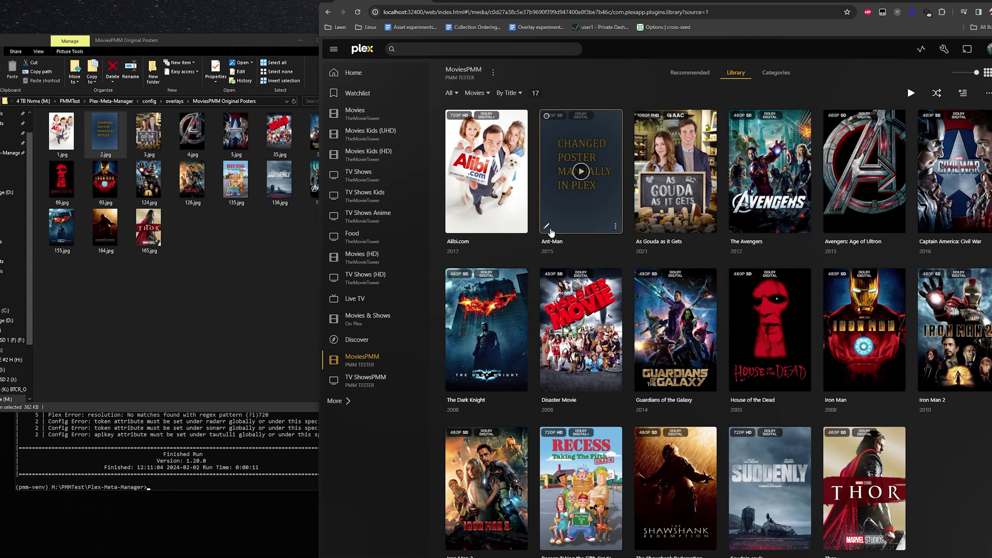
left_click(546, 227)
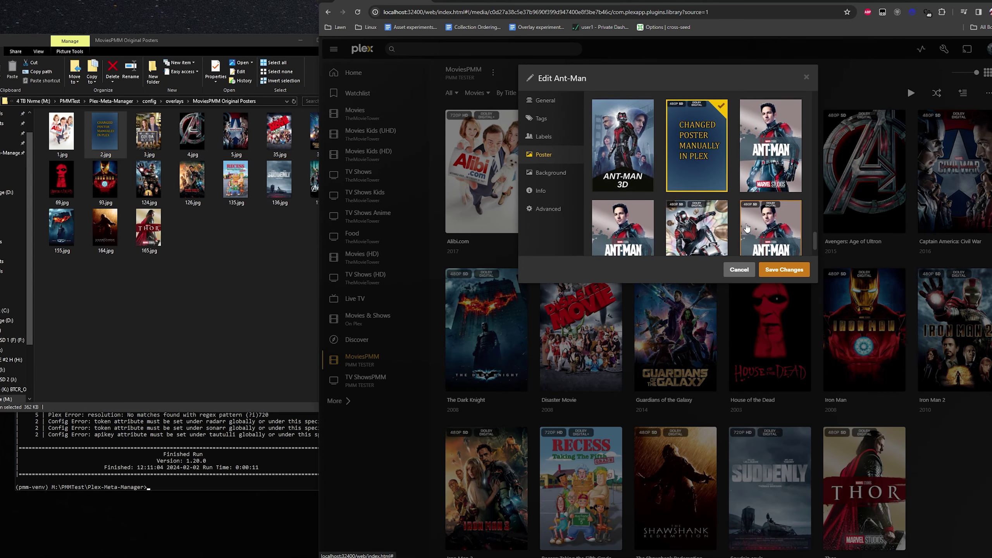
scroll(746, 228, "up", 1)
left_click(737, 270)
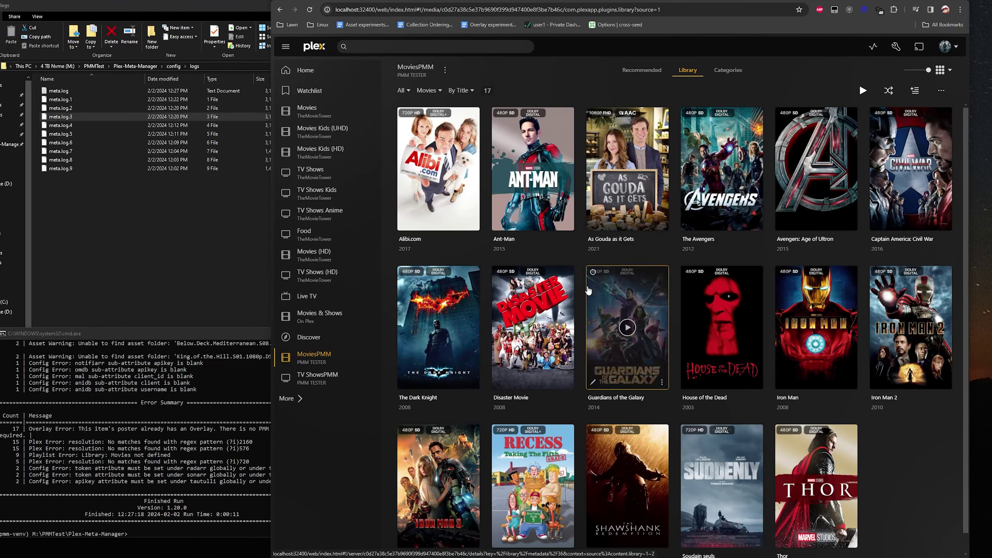
Step: Open the The Avengers (2012) asset folder under config, assets.bak, MoviesPMM, A in File Explorer
left_click(184, 276)
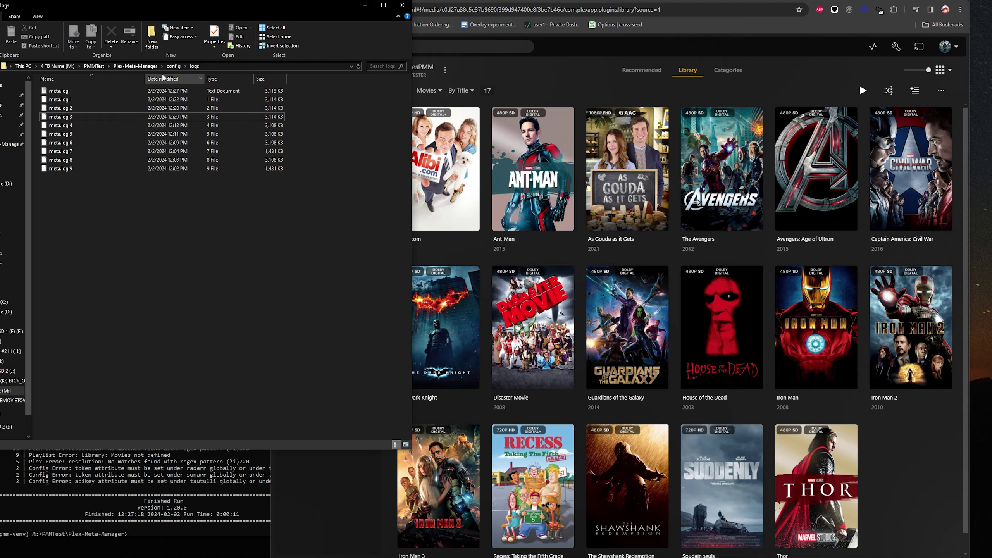
left_click(173, 66)
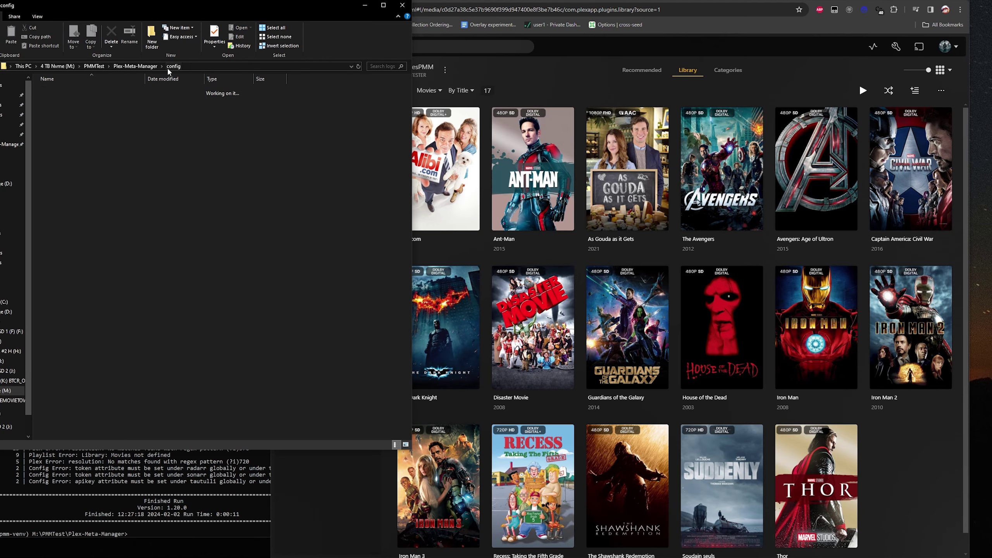
double_click(66, 99)
double_click(66, 94)
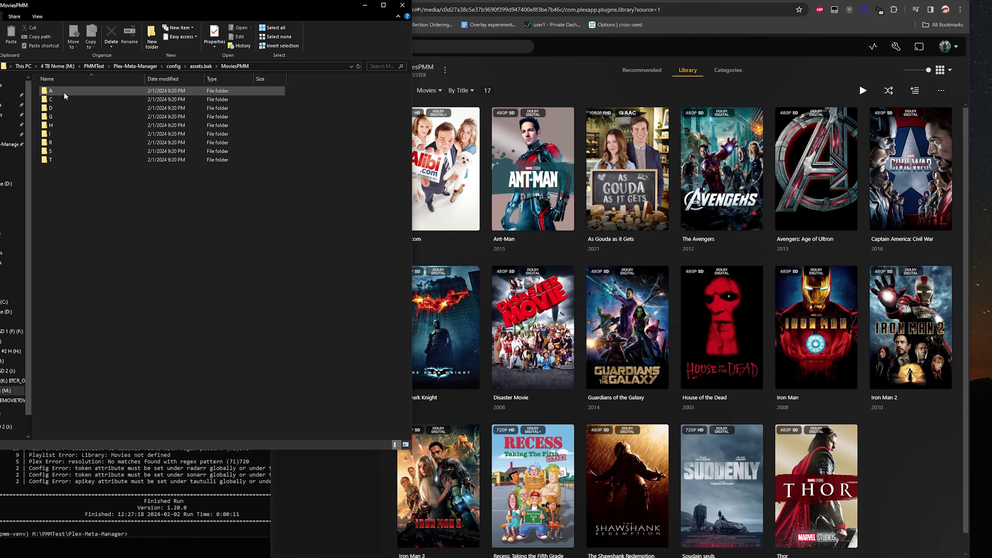
double_click(65, 92)
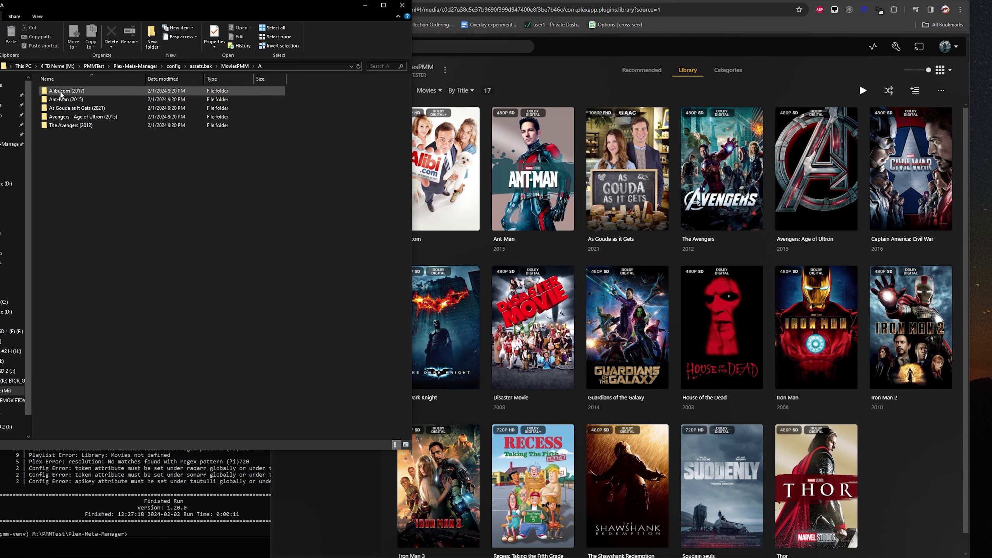
left_click_drag(78, 149, 61, 102)
double_click(69, 125)
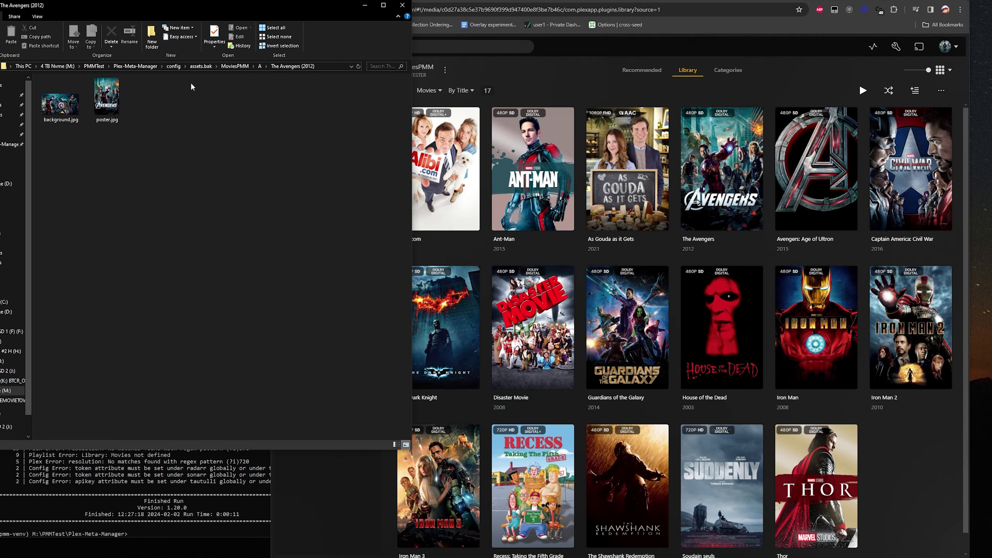
Step: Examine poster.jpg and background.jpg in The Avengers (2012) folder, viewing background.jpg full size and closing it
mouse_move(112, 85)
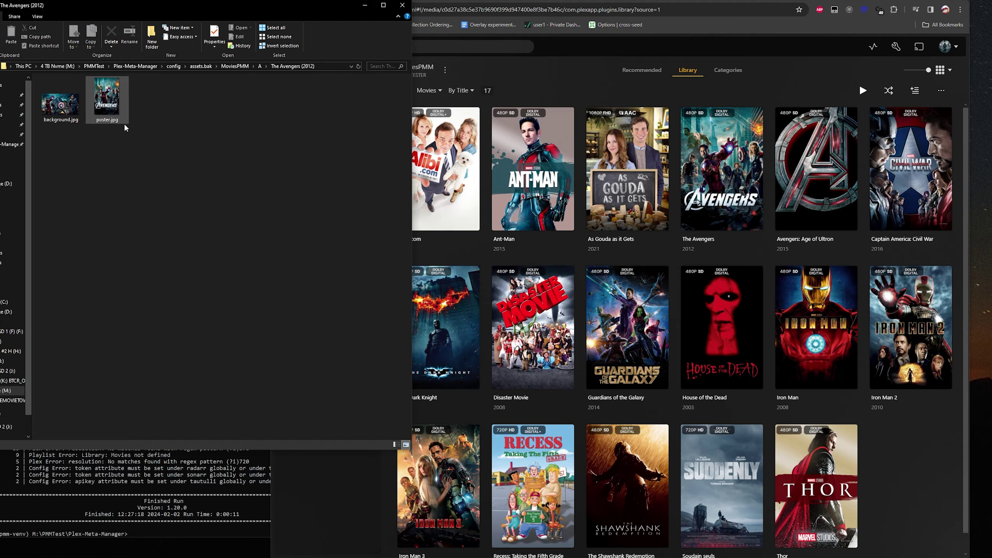
left_click(107, 98)
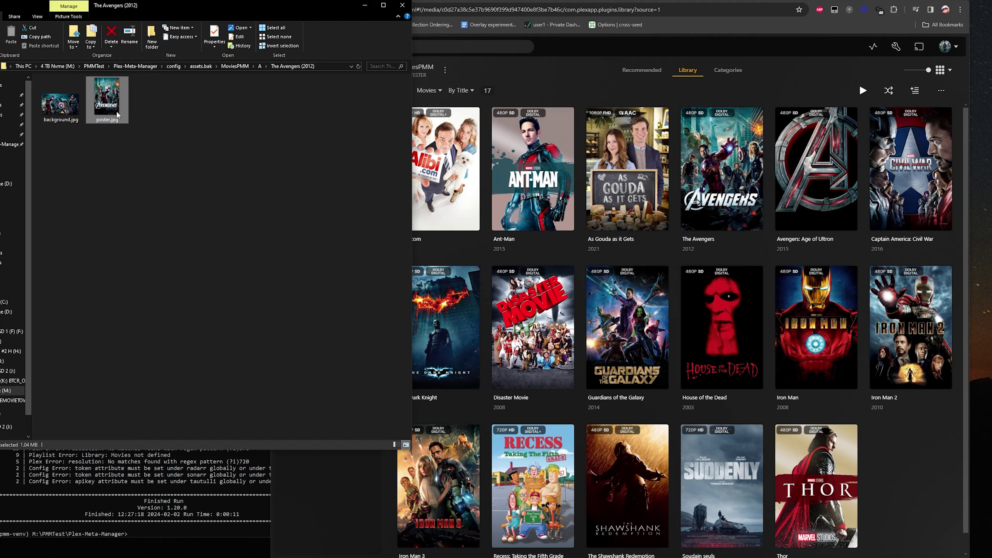
left_click(163, 175)
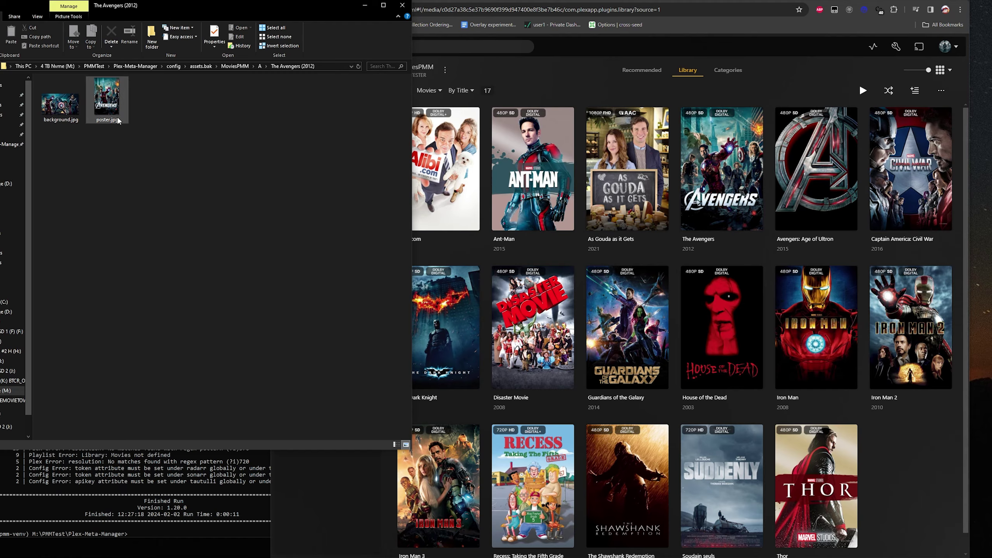
left_click(62, 117)
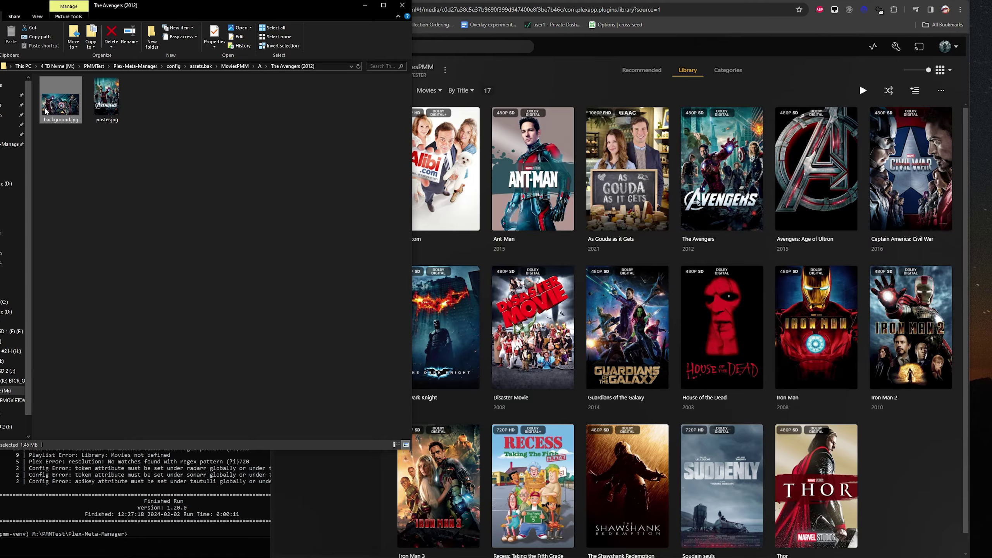
double_click(67, 109)
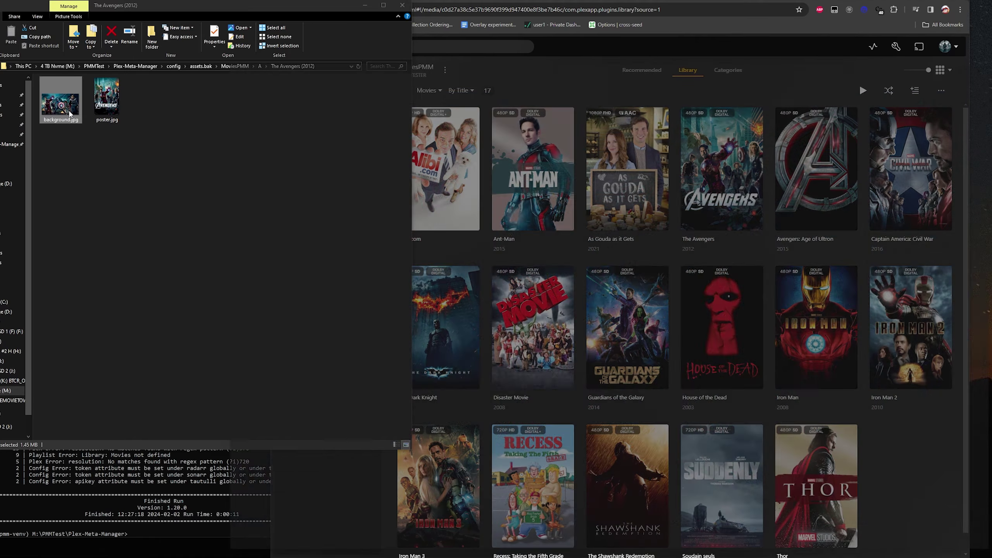
left_click_drag(444, 67, 363, 41)
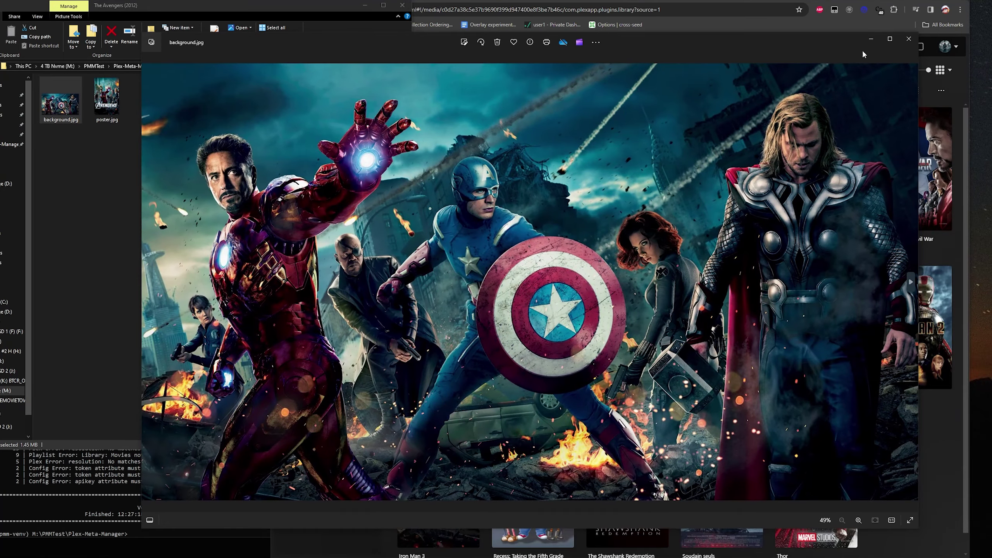
left_click(908, 39)
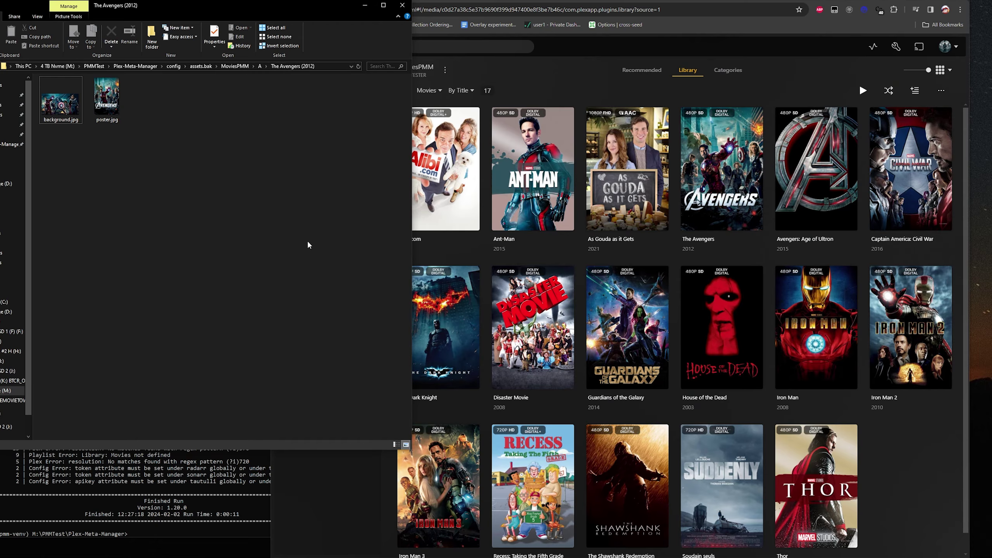
Step: Glance at config.yml in the code editor and return to the MoviesPMM library in Plex
left_click(590, 98)
left_click(221, 211)
key("alt+Tab")
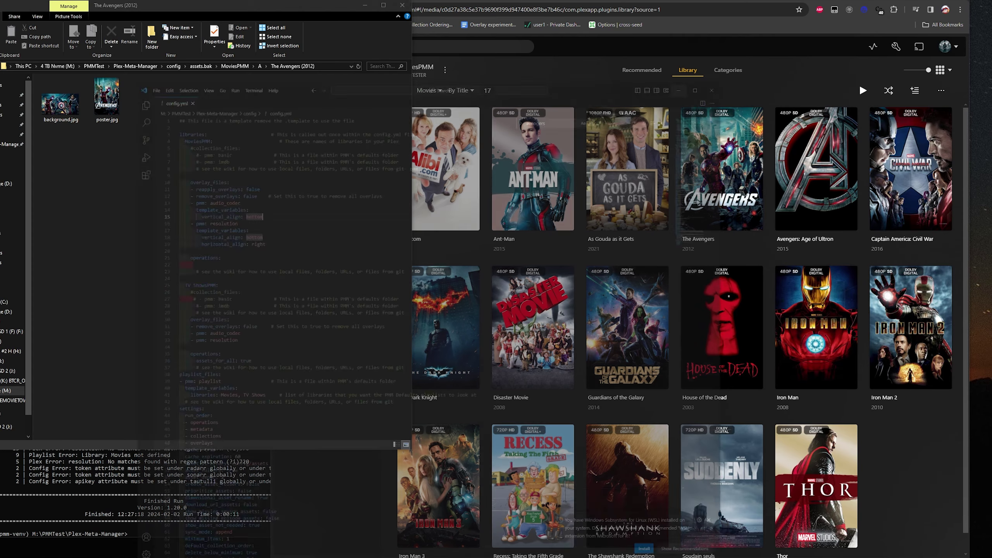
left_click_drag(134, 128, 284, 184)
key("super+Down")
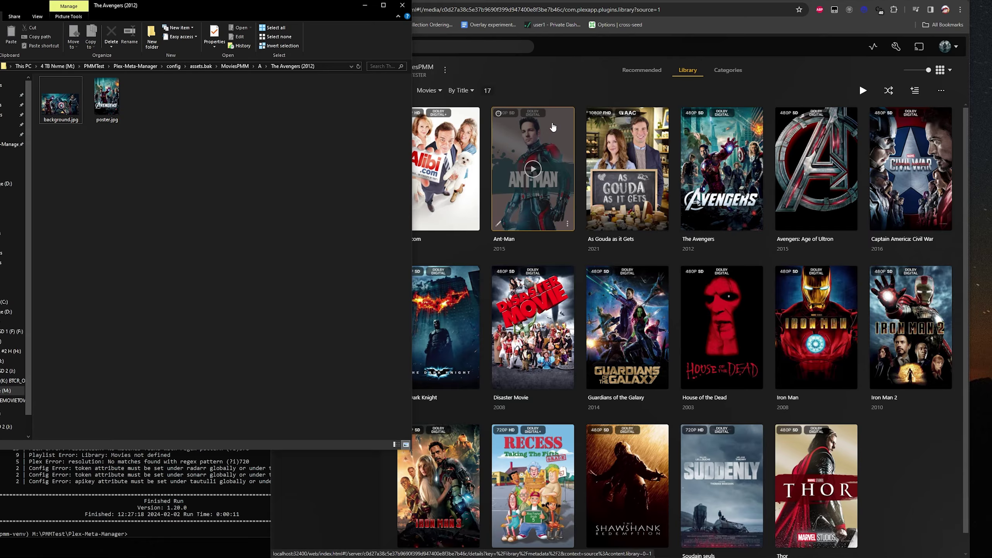
left_click(528, 200)
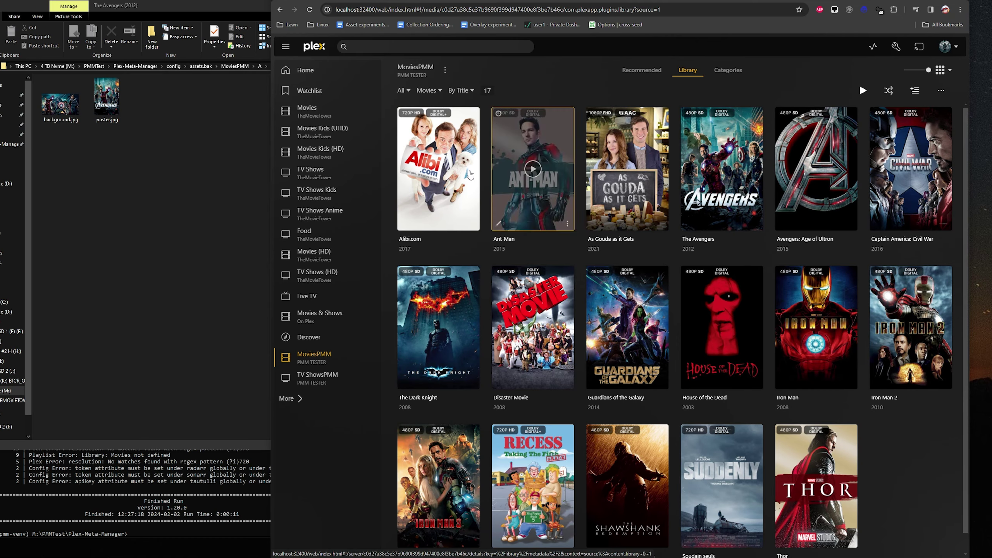
Step: Inspect the MoviesPMM Original Posters folder under config, overlays in File Explorer and return to the MoviesPMM library in Plex
left_click(186, 192)
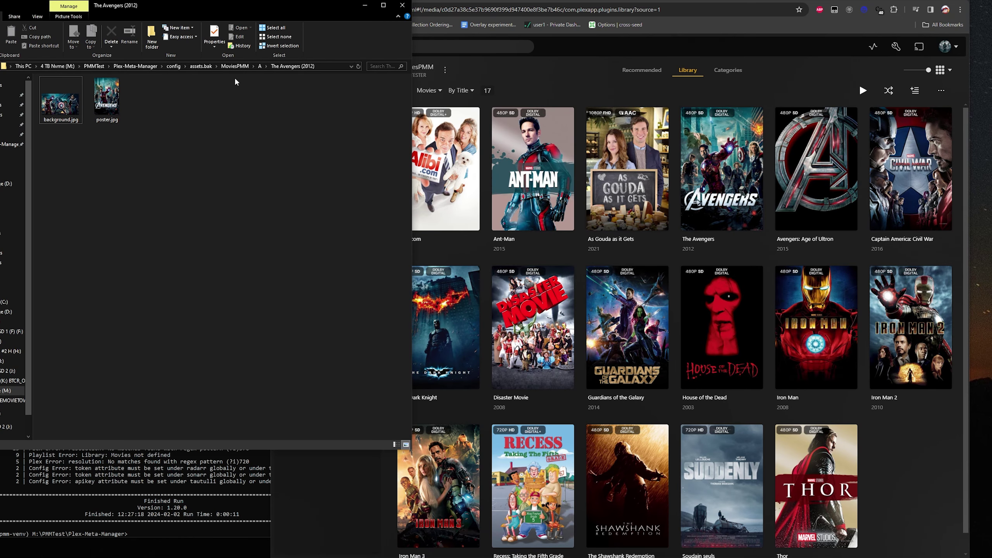
left_click(173, 66)
double_click(64, 115)
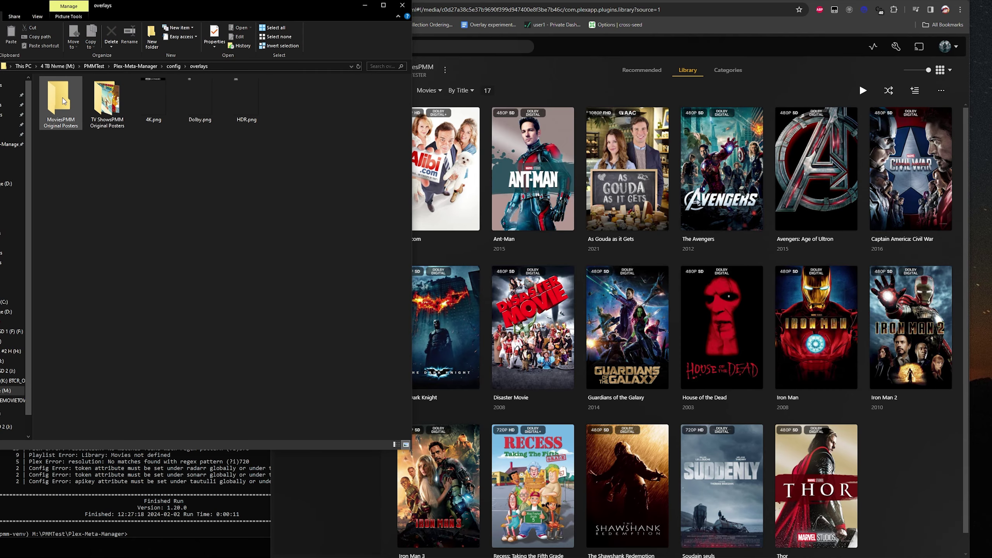
double_click(63, 99)
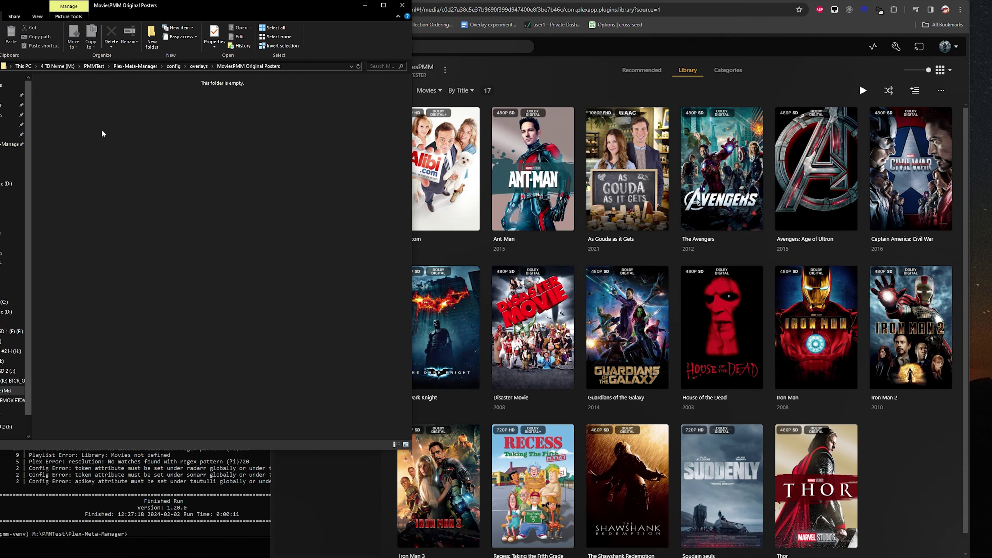
left_click(563, 83)
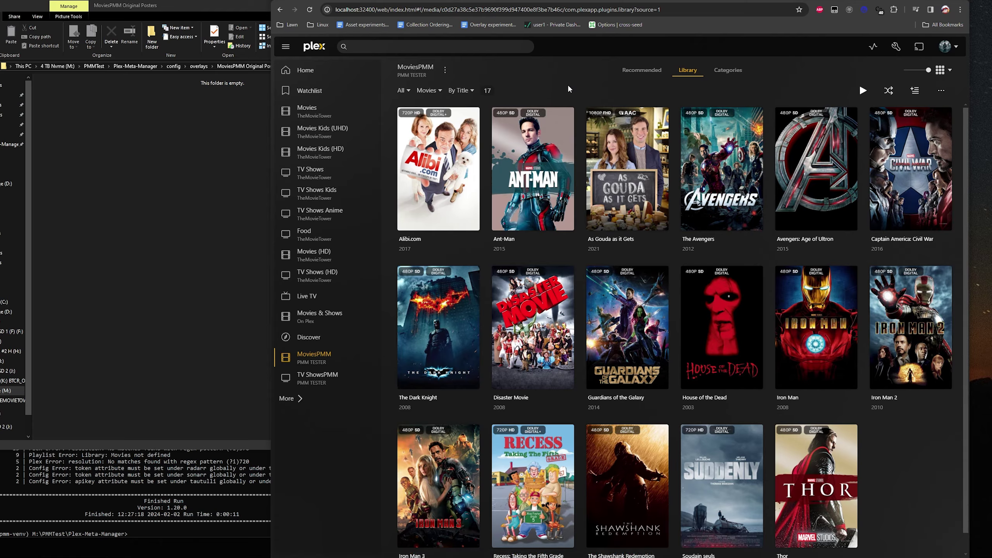
left_click(197, 150)
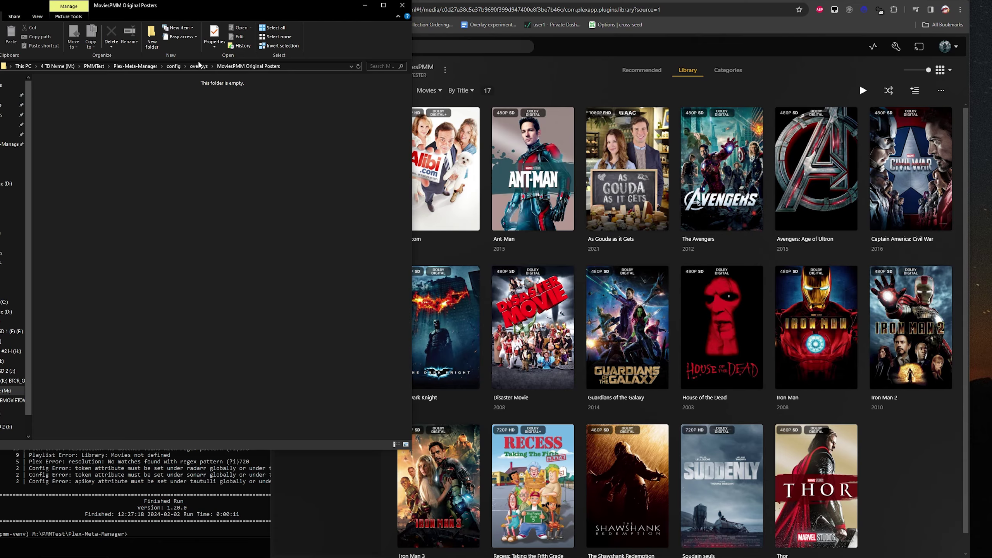
left_click(512, 80)
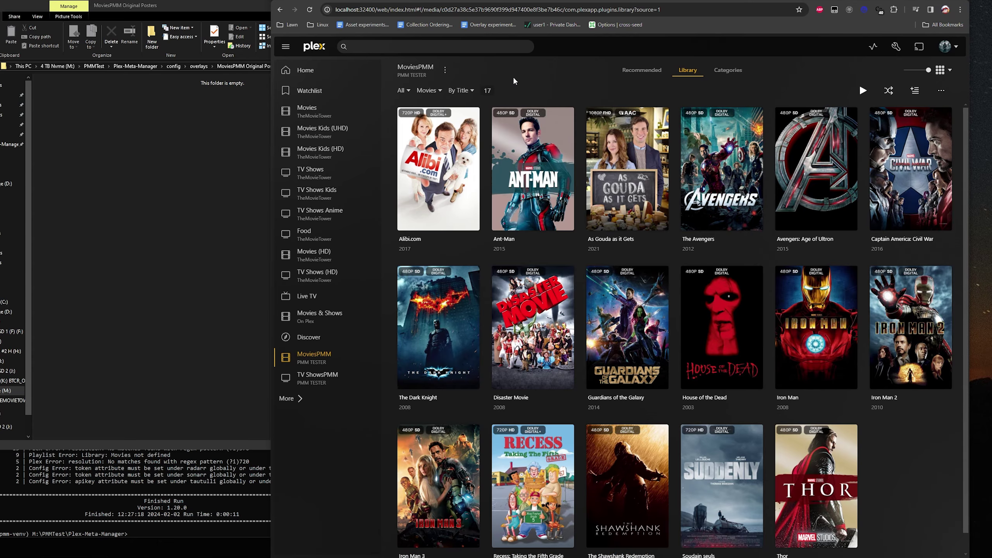
Step: Uncomment the collection_files line under the MoviesPMM library in config.yml in the code editor
left_click(174, 241)
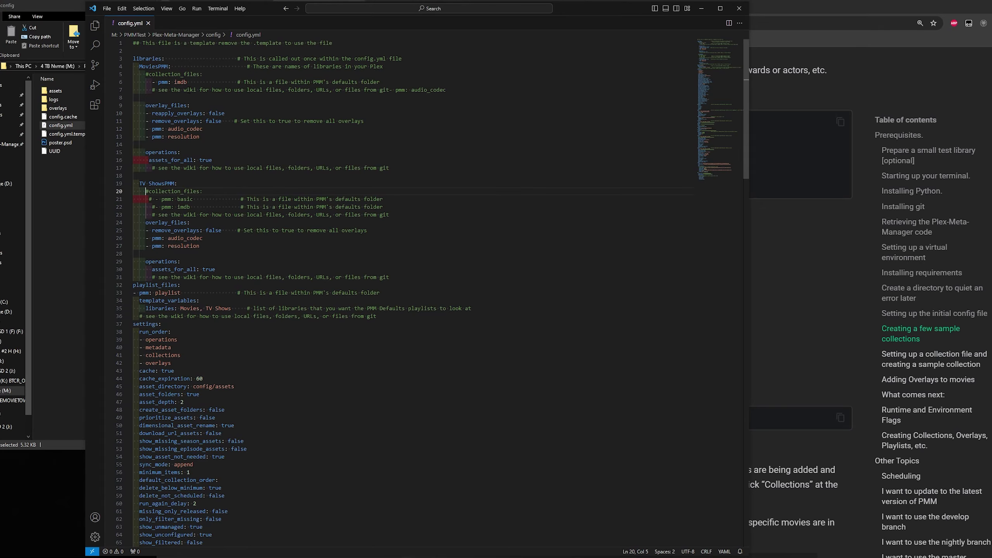
left_click(148, 74)
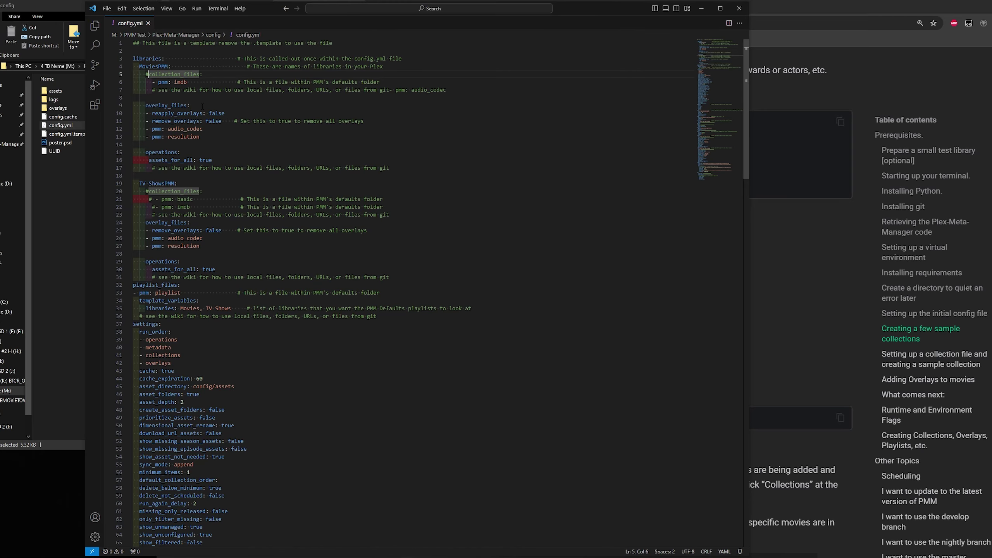
left_click(202, 129)
Step: Switch to the Plex Meta Manager Wiki in the browser and read the Defaults Usage Guide down to its Configurations example
key("alt+Tab")
scroll(375, 392, "up", 5)
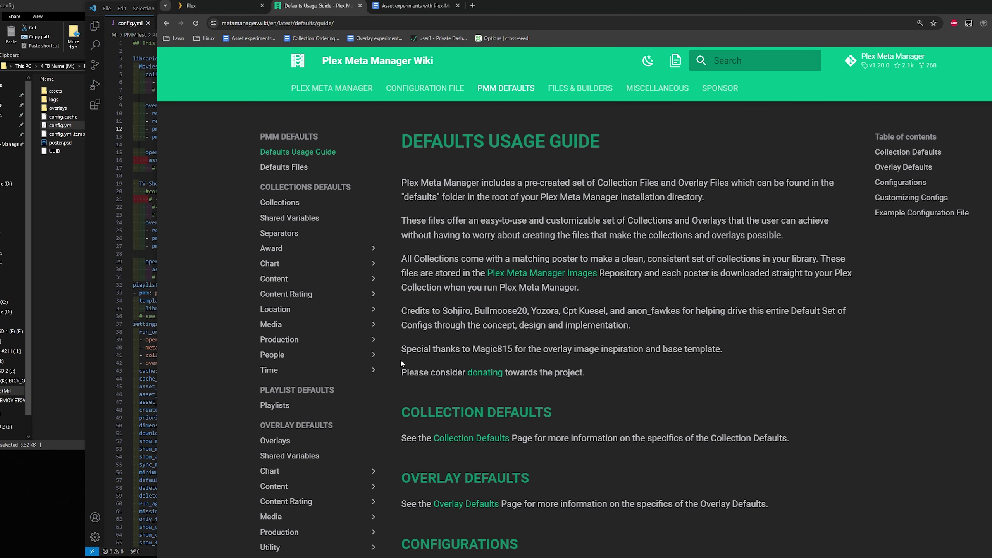
scroll(401, 363, "down", 5)
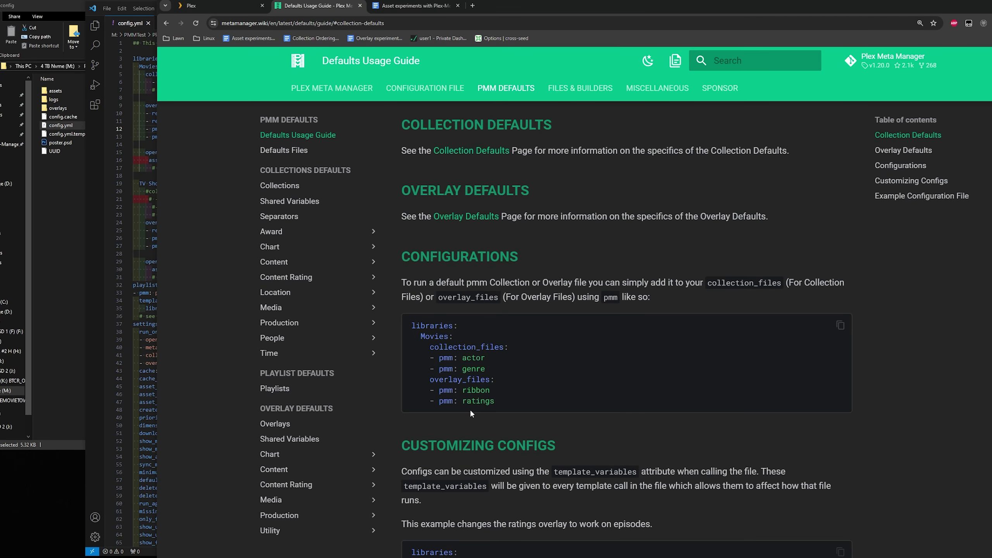
scroll(470, 409, "up", 4)
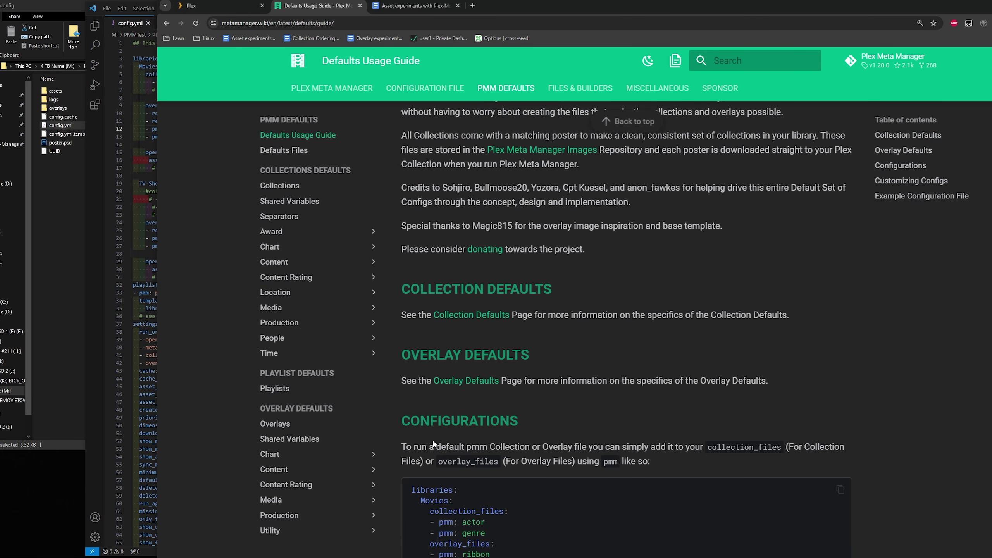
scroll(356, 460, "down", 3)
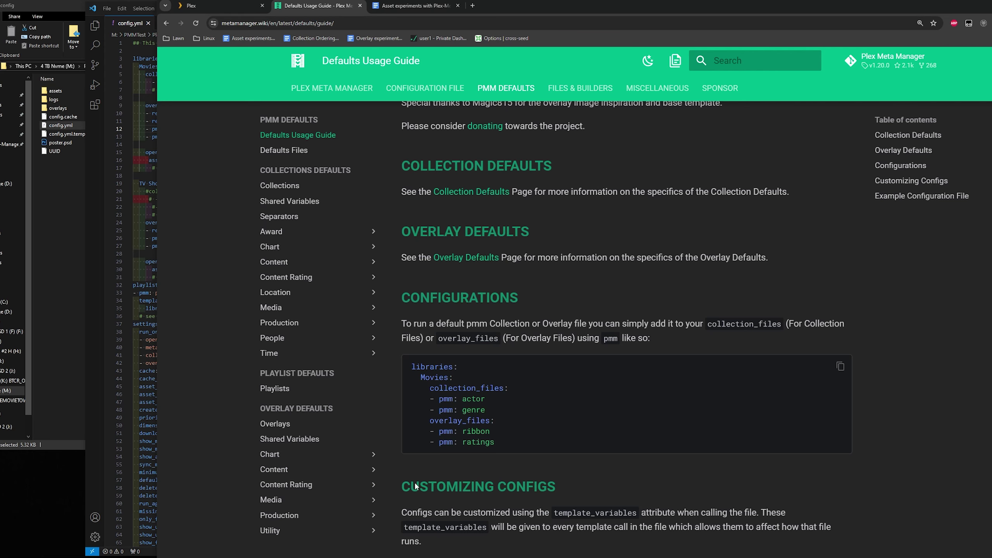
scroll(415, 482, "up", 3)
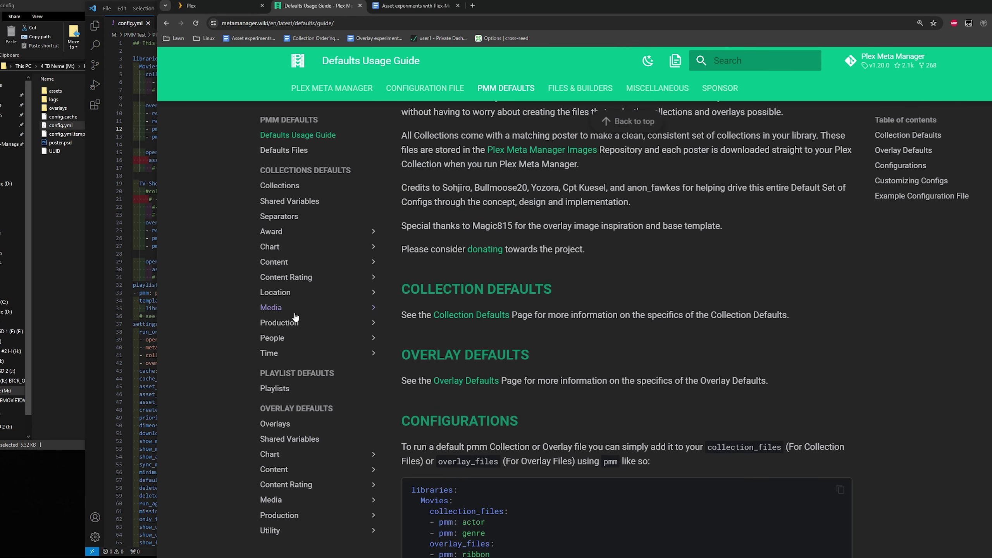
Step: Open the IMDb Charts page among the wiki's collection defaults and review its example collections
left_click(273, 246)
left_click(299, 324)
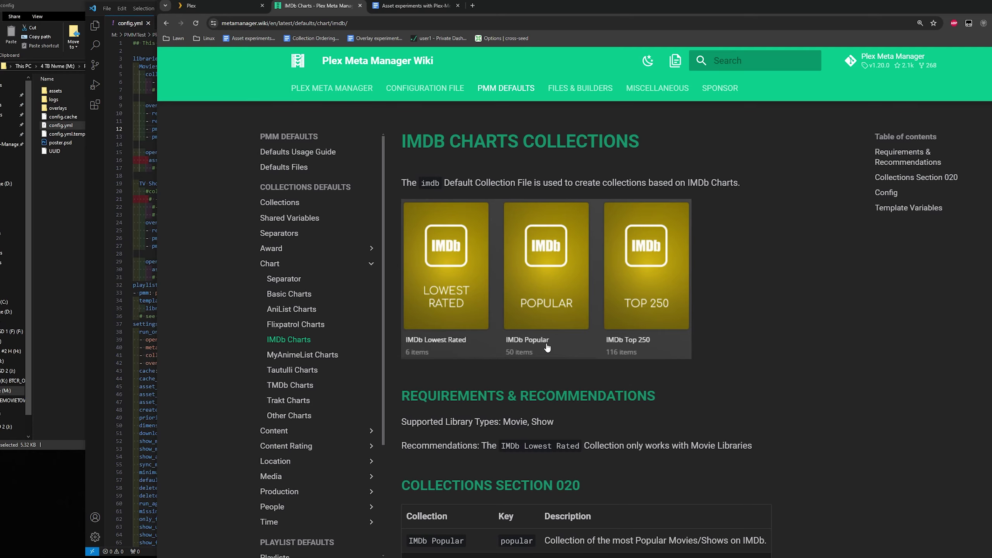
scroll(752, 354, "down", 1)
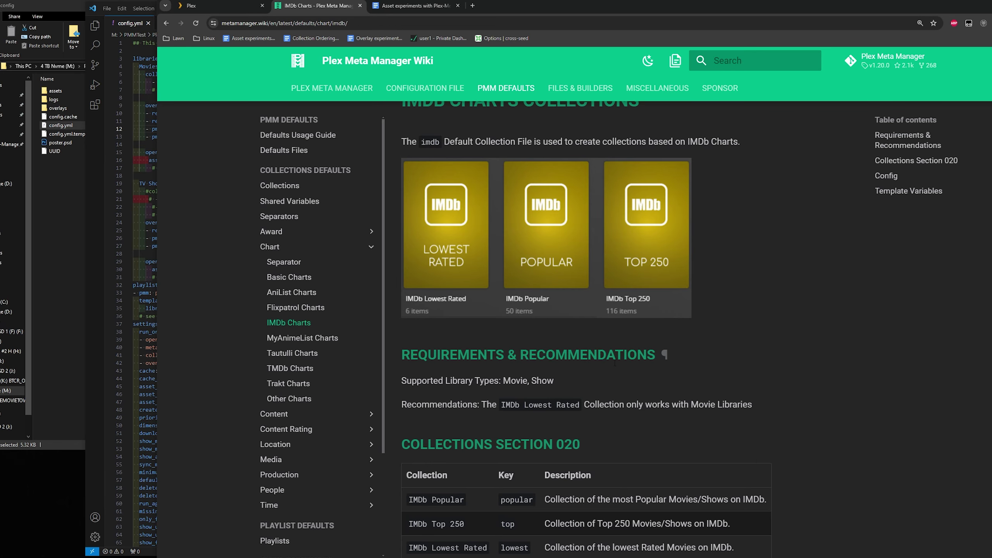
scroll(576, 430, "up", 1)
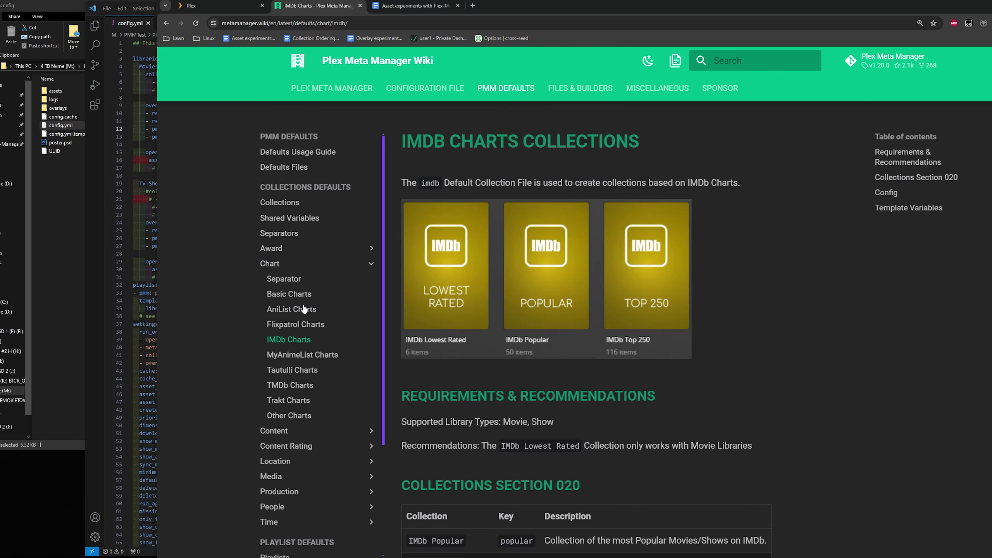
Step: Open the wiki's Separators page for collection defaults and examine the example image of genre and studio separators
left_click(271, 248)
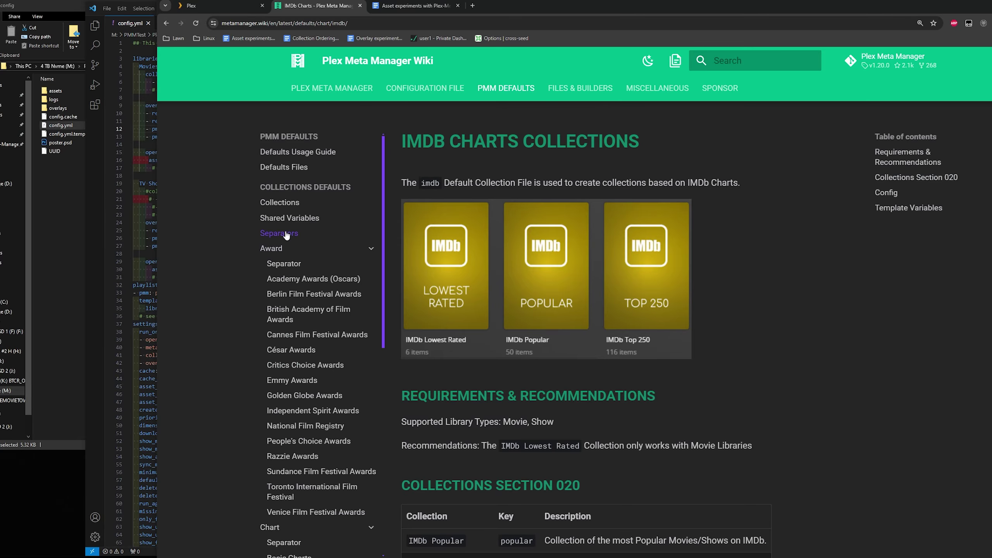
left_click(279, 234)
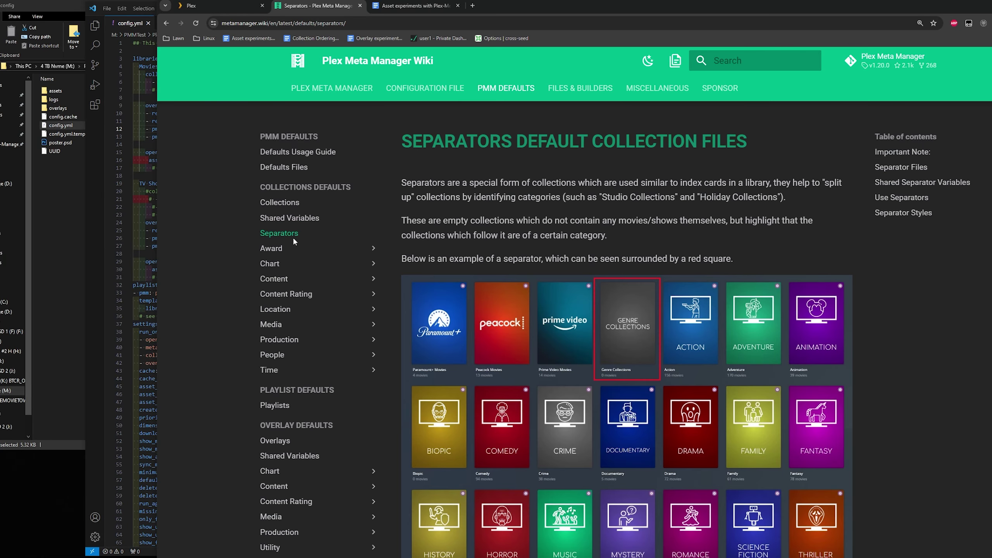
scroll(548, 249, "down", 3)
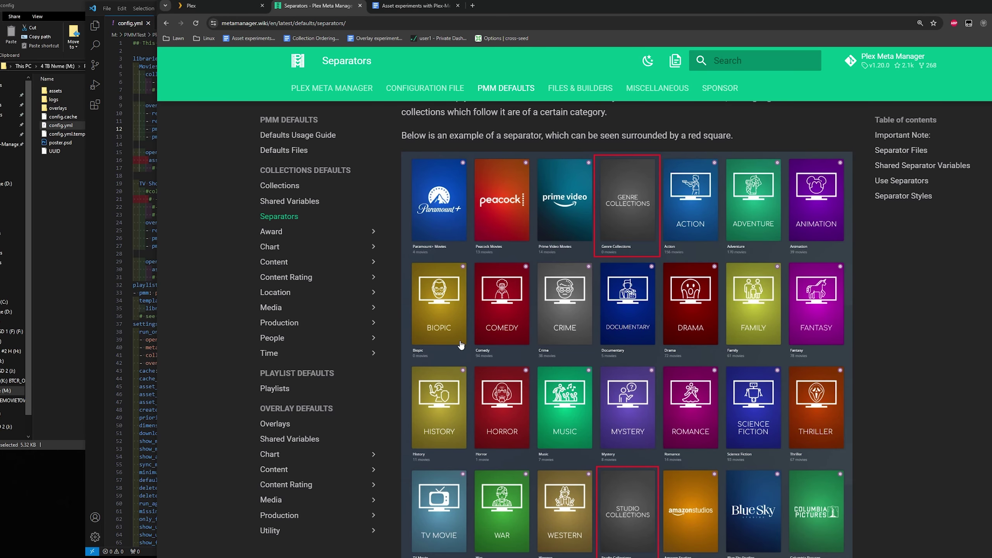
scroll(269, 360, "up", 3)
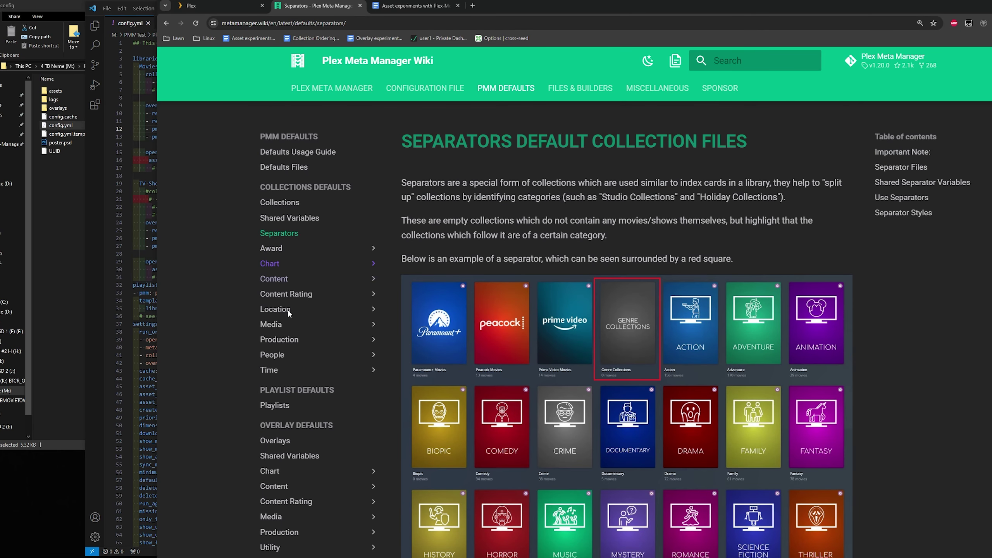
scroll(280, 395, "down", 2)
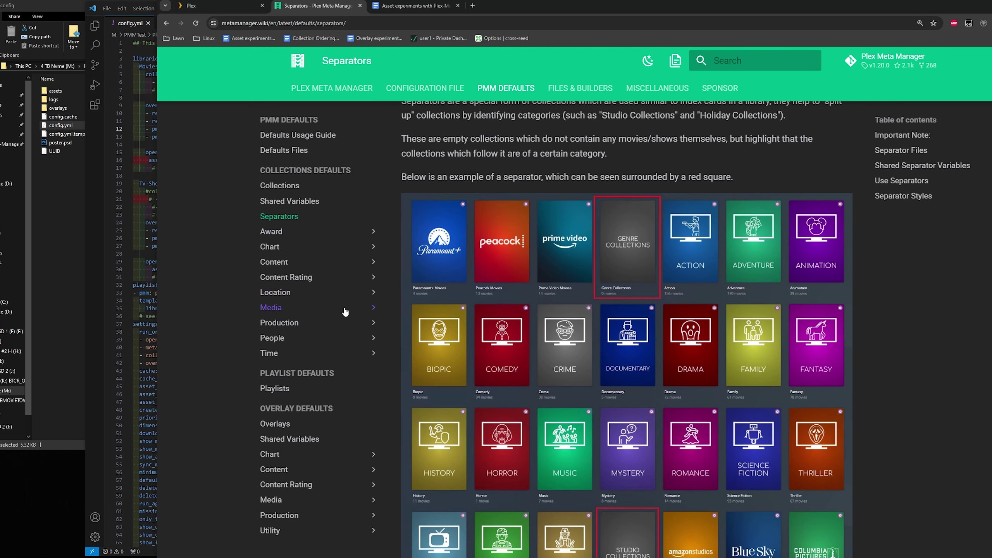
scroll(373, 310, "up", 2)
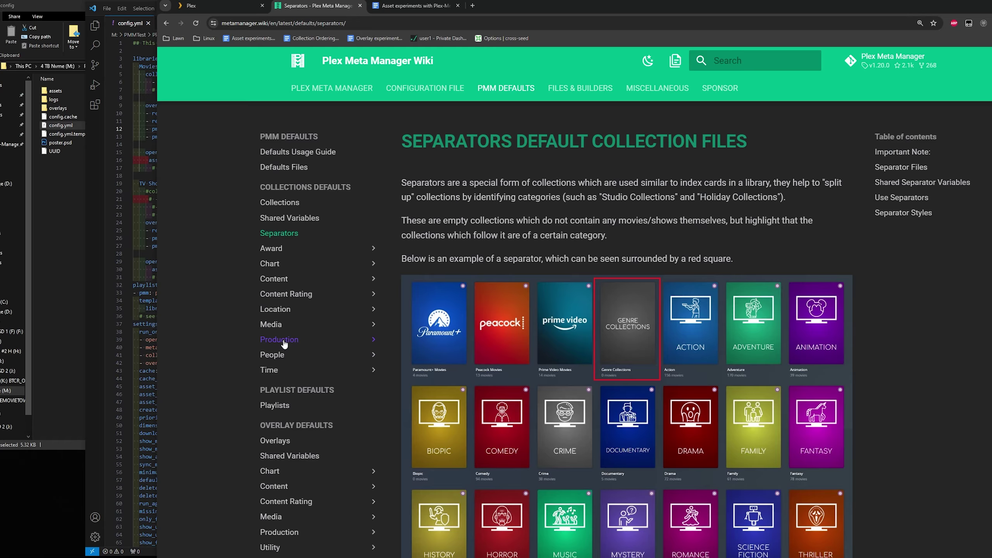
Step: Review the Award Separator wiki page down to its template variable example and enlarge the page to 300%
scroll(282, 356, "down", 3)
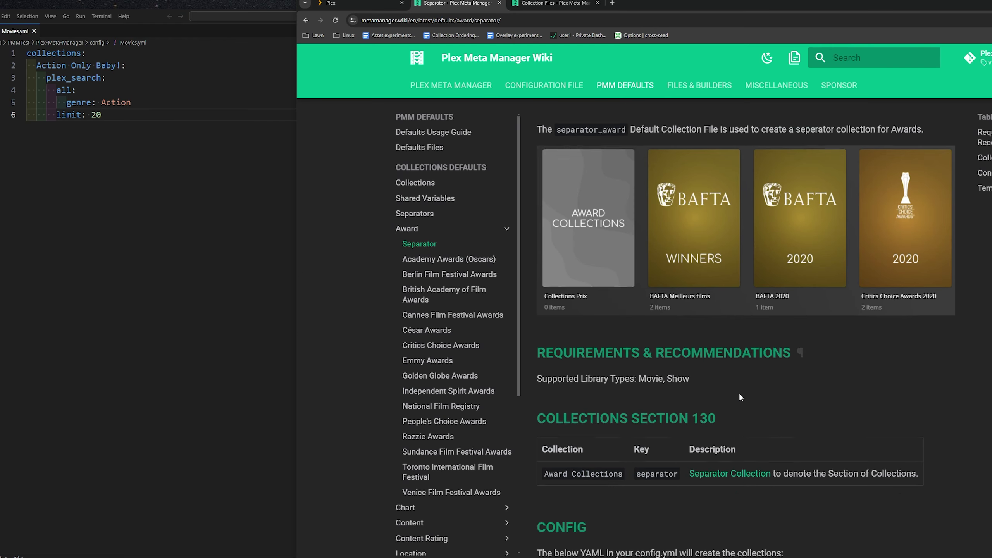
scroll(739, 392, "down", 6)
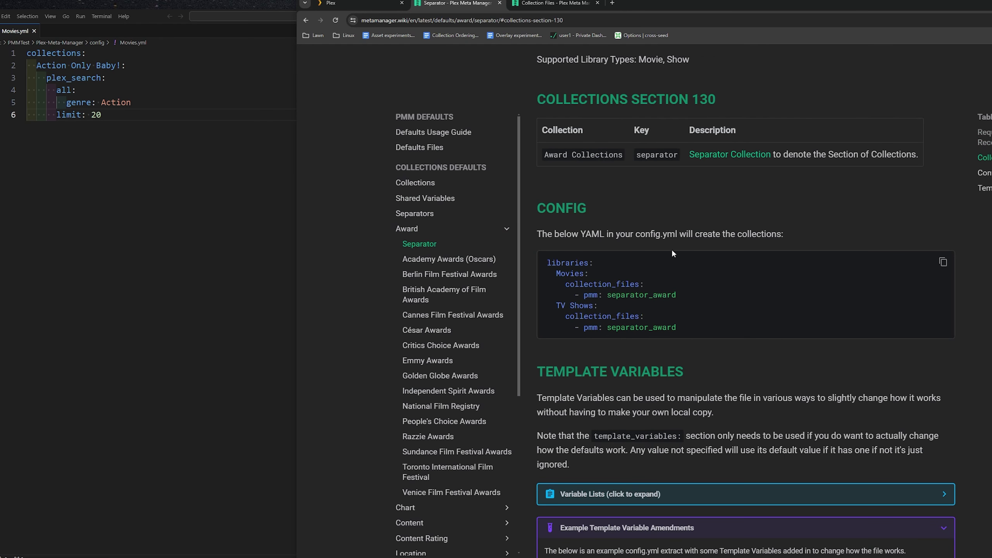
scroll(692, 307, "down", 4)
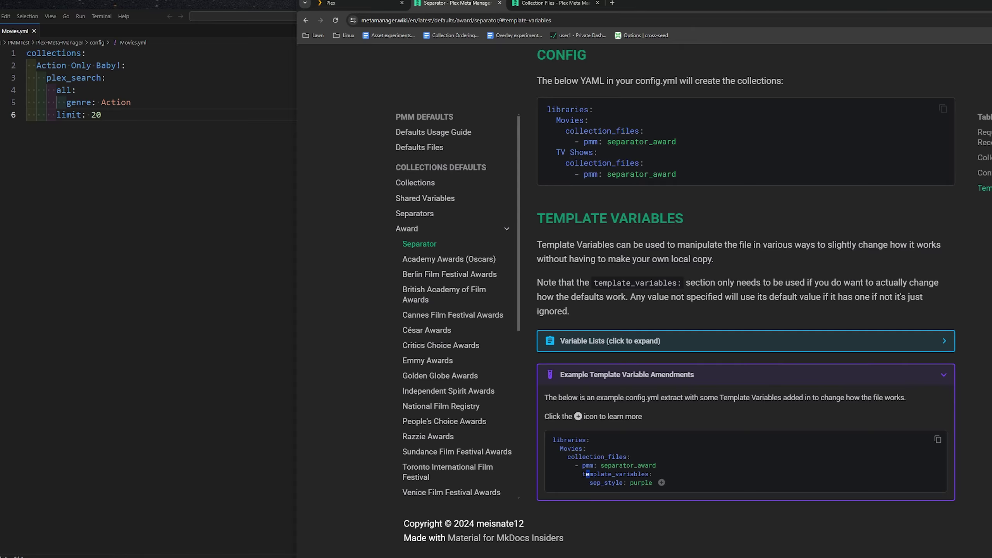
left_click_drag(583, 473, 655, 483)
scroll(736, 497, "up", 7)
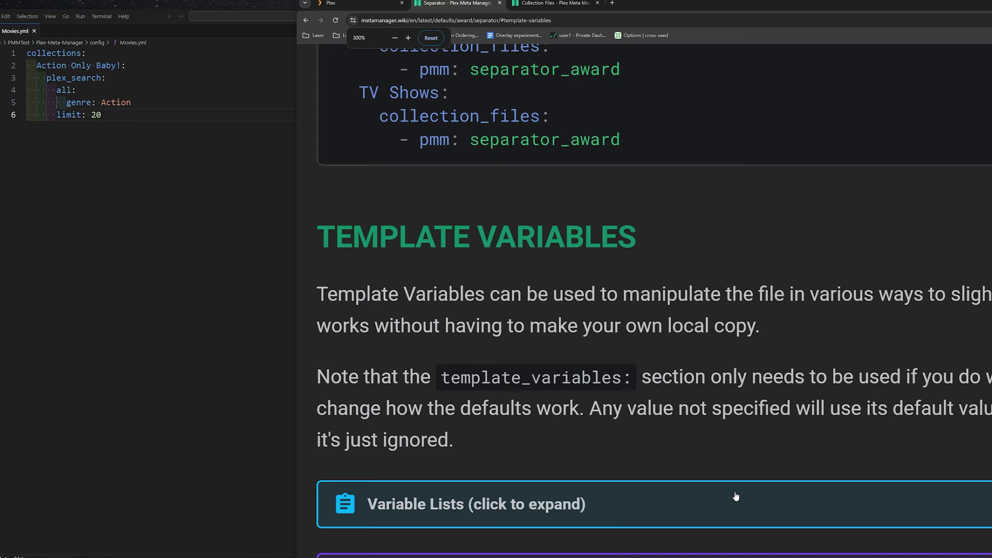
scroll(736, 496, "down", 4)
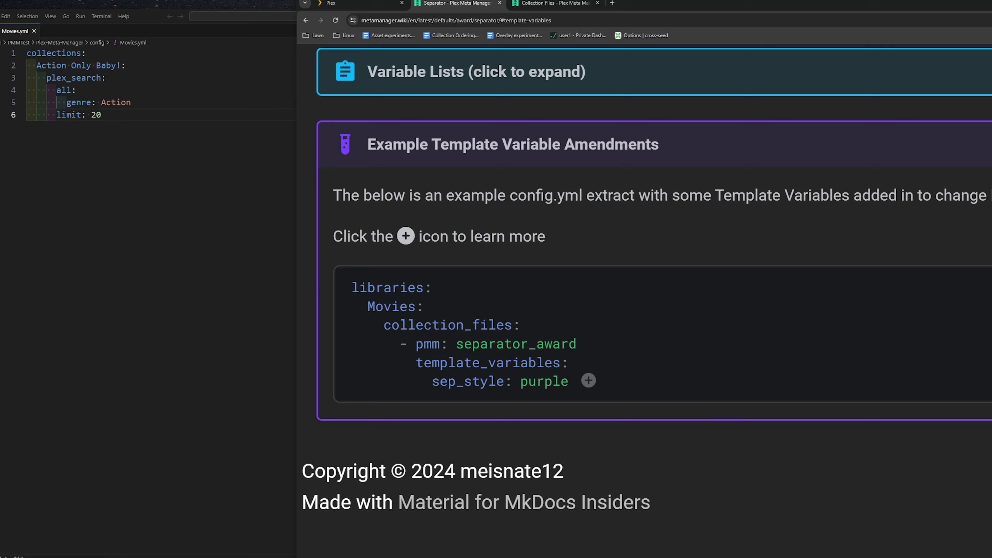
Step: Highlight the separator_award and template_variables lines in the example and open the sep_style annotation
left_click_drag(577, 344, 528, 345)
left_click_drag(440, 344, 593, 351)
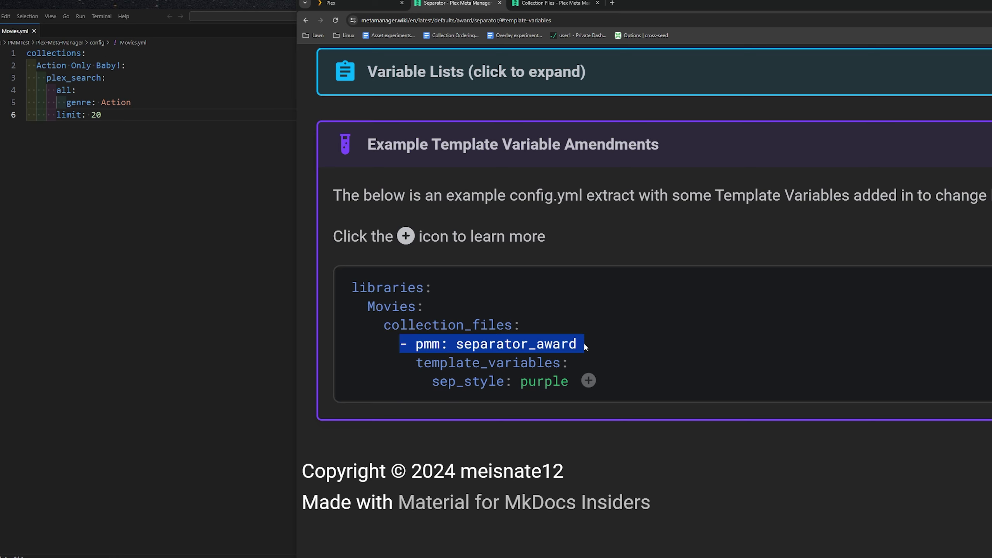
left_click(551, 354)
left_click_drag(416, 363, 575, 380)
left_click(588, 381)
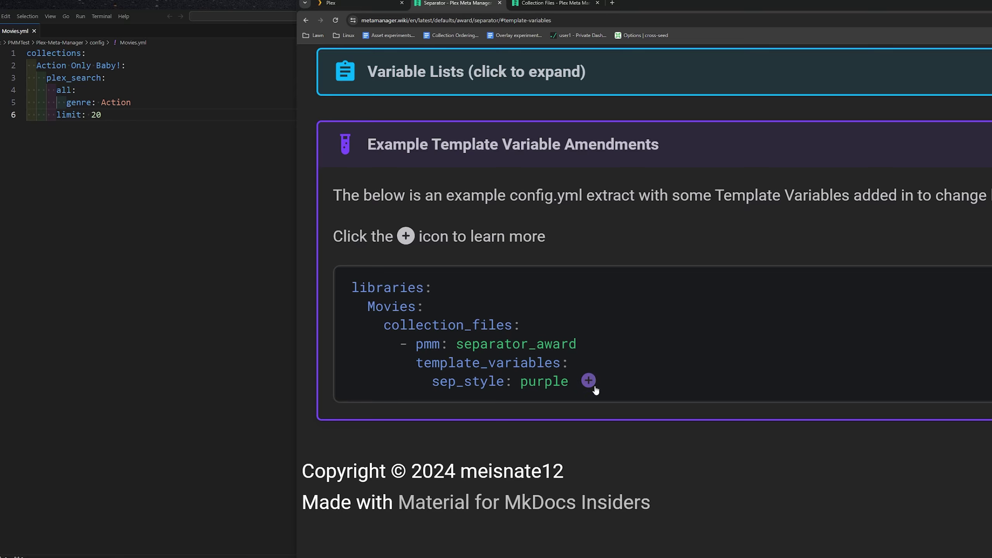
Step: Follow the sep_style annotation's link to the Separator Styles section and set the page zoom to 125%
left_click(764, 419)
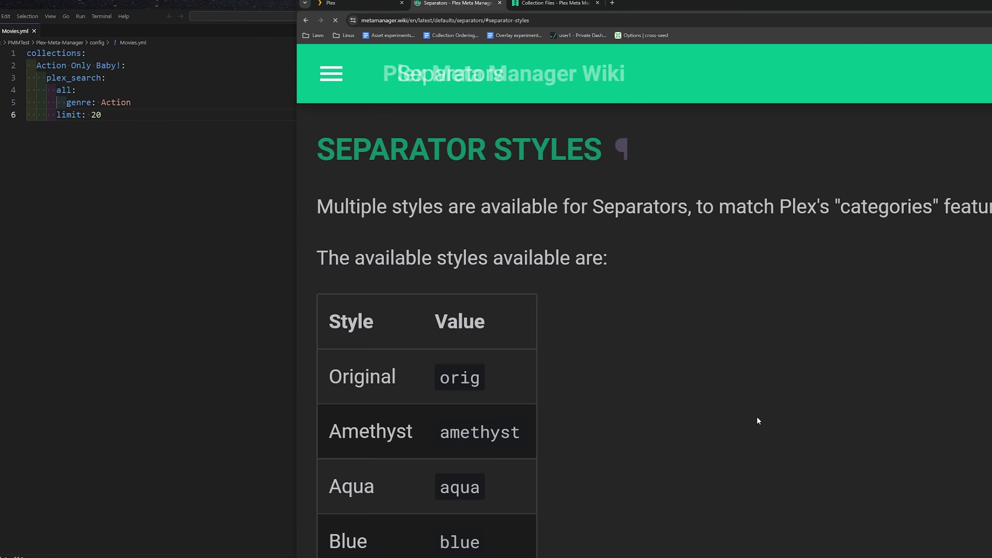
key("ctrl+minus")
key("ctrl+minus")
key("ctrl+plus")
key("ctrl+plus")
key("ctrl+plus")
key("ctrl+plus")
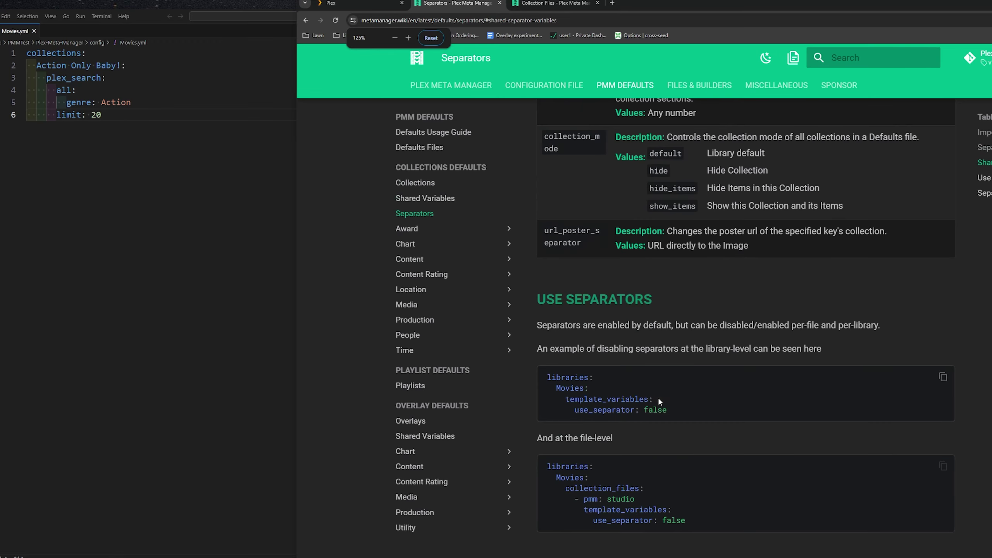
Step: Examine the separator style samples and the sep_style example, and return to the shared separator variables table
scroll(660, 390, "down", 10)
scroll(690, 389, "down", 14)
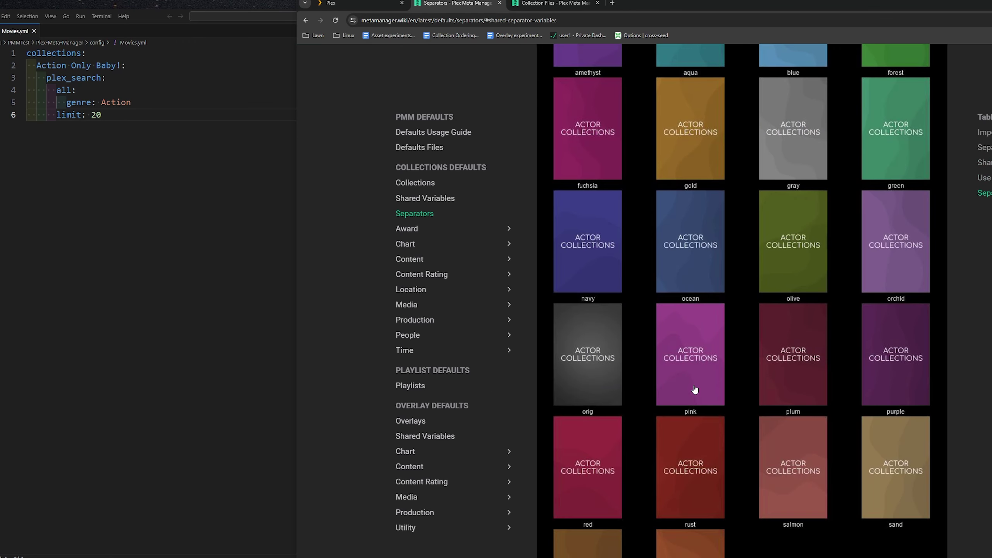
scroll(711, 420, "down", 4)
scroll(703, 399, "up", 10)
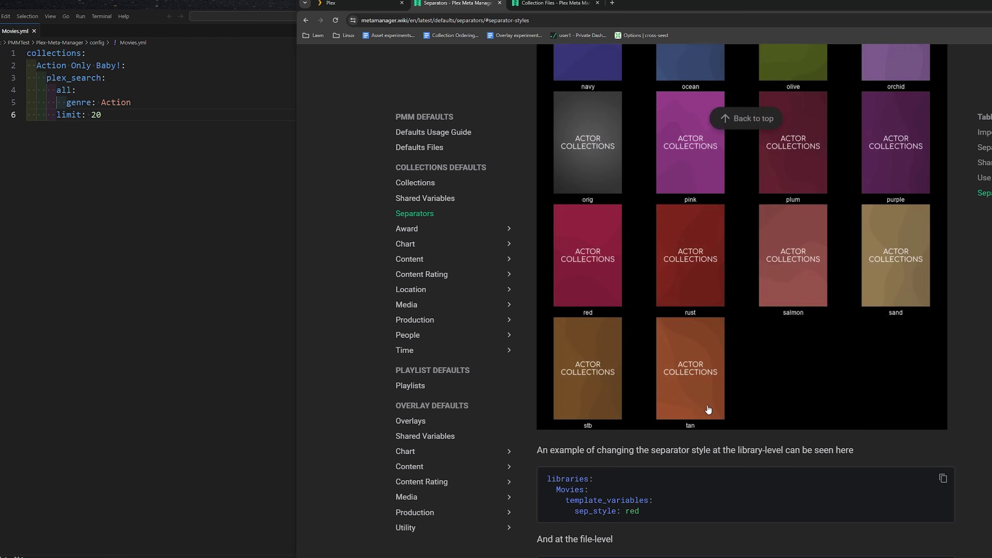
scroll(700, 385, "up", 4)
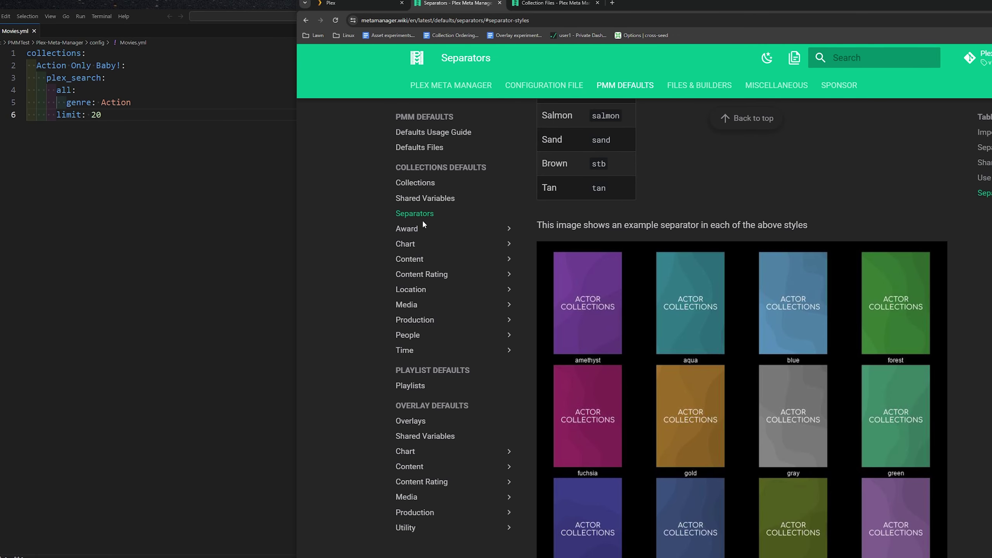
scroll(649, 476, "up", 14)
scroll(649, 458, "up", 6)
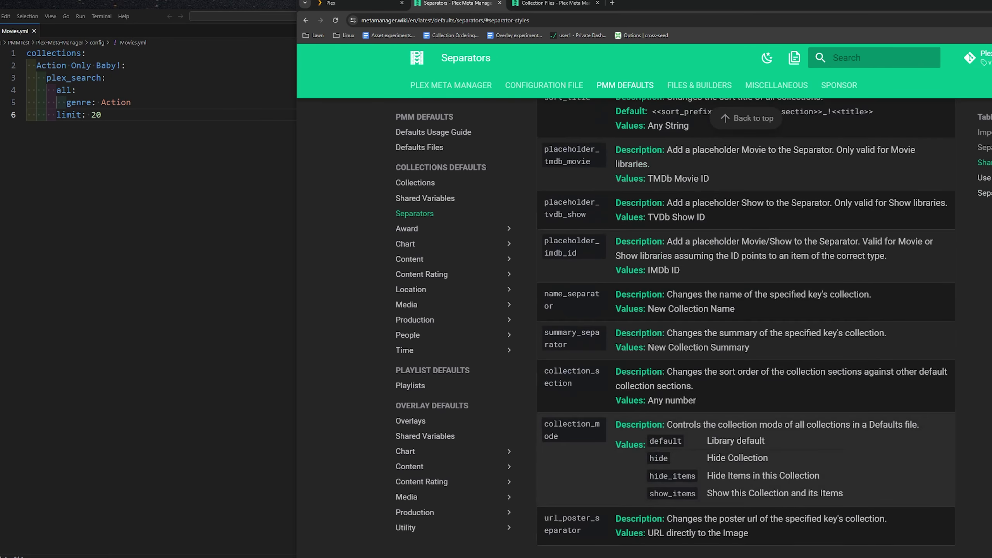
Step: Open the Countries (Movie) page in the Location collection defaults and review its collections table and config example
key("ctrl+minus")
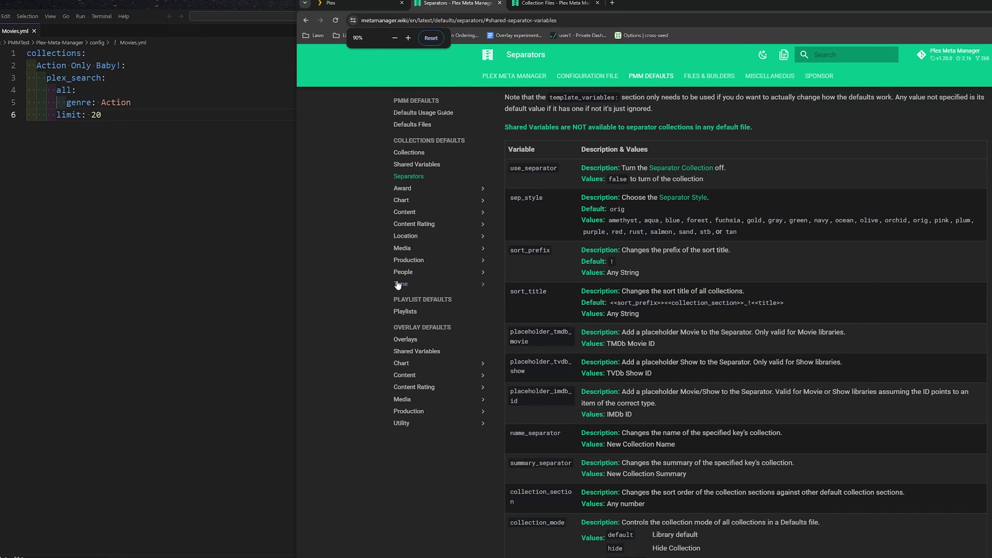
key("ctrl+plus")
key("ctrl+plus")
key("ctrl+plus")
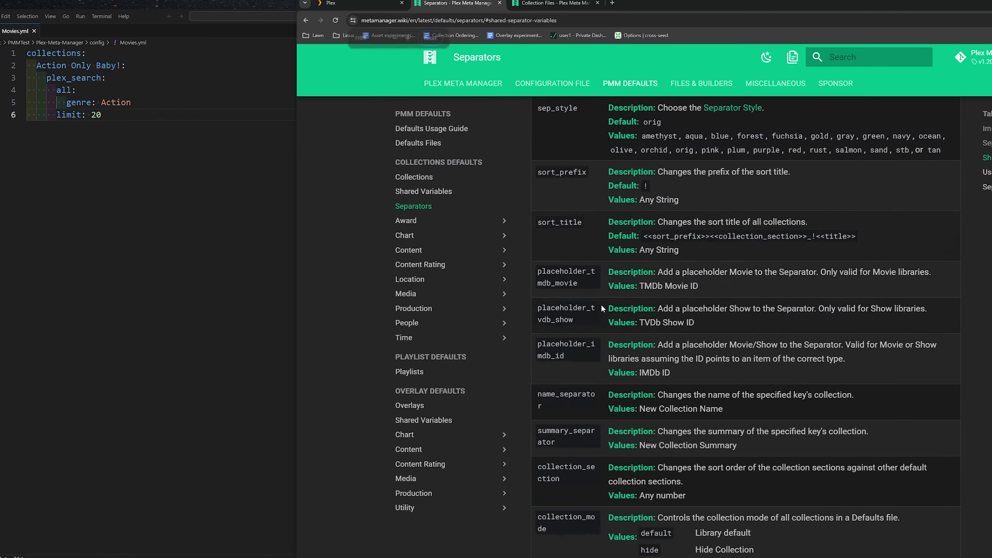
left_click(427, 292)
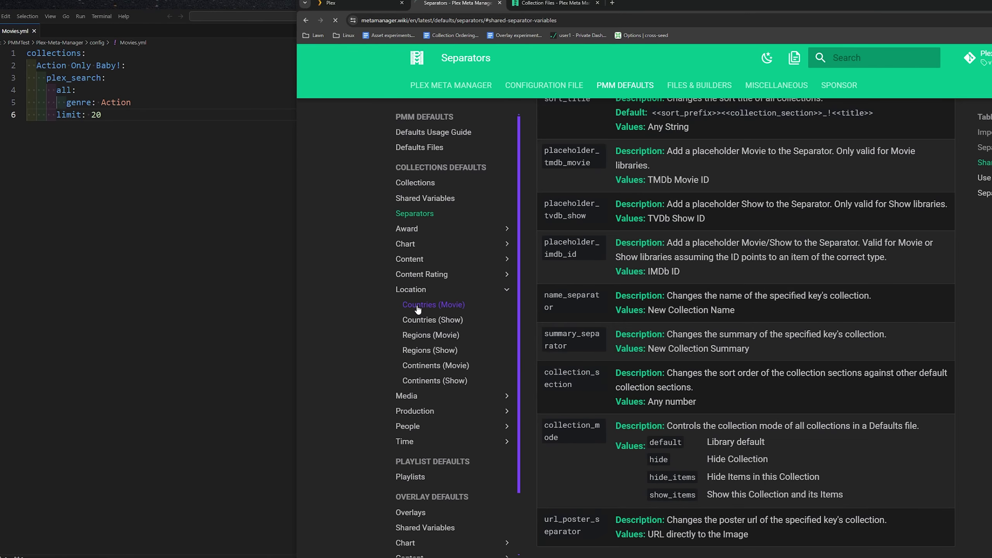
left_click(433, 305)
scroll(684, 480, "down", 8)
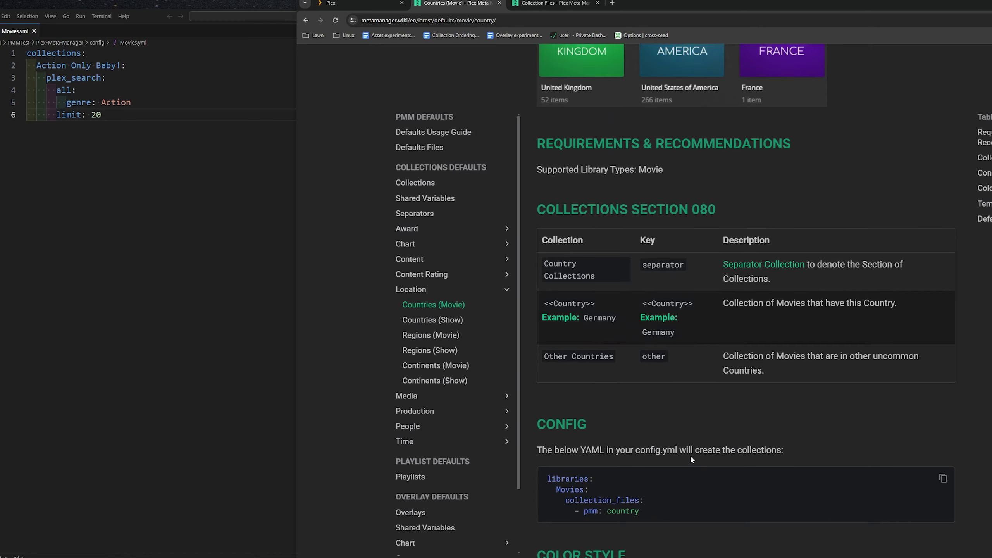
scroll(686, 365, "up", 5)
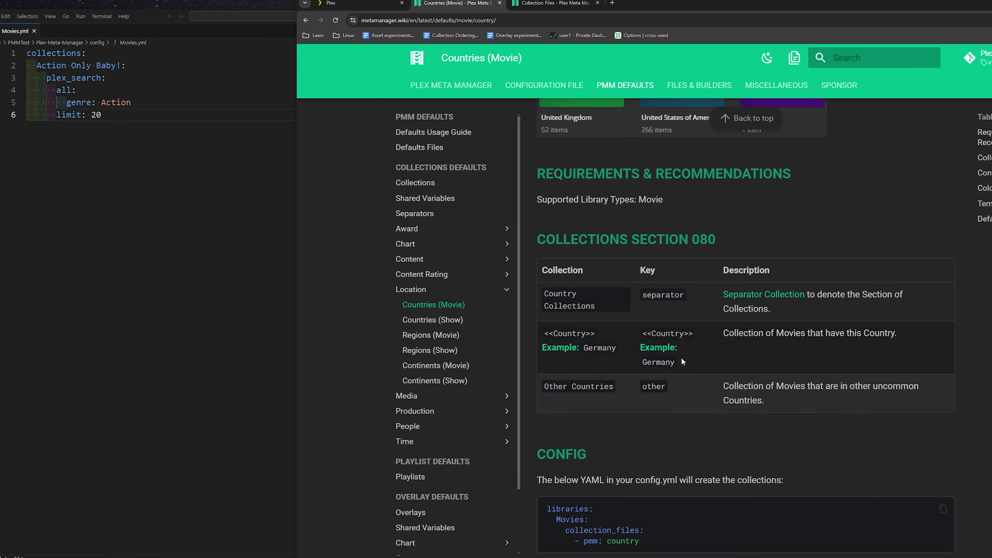
Step: Highlight use_separator in the Countries (Movie) template variable example and review the color style samples and remaining variables
scroll(679, 368, "down", 15)
mouse_move(672, 426)
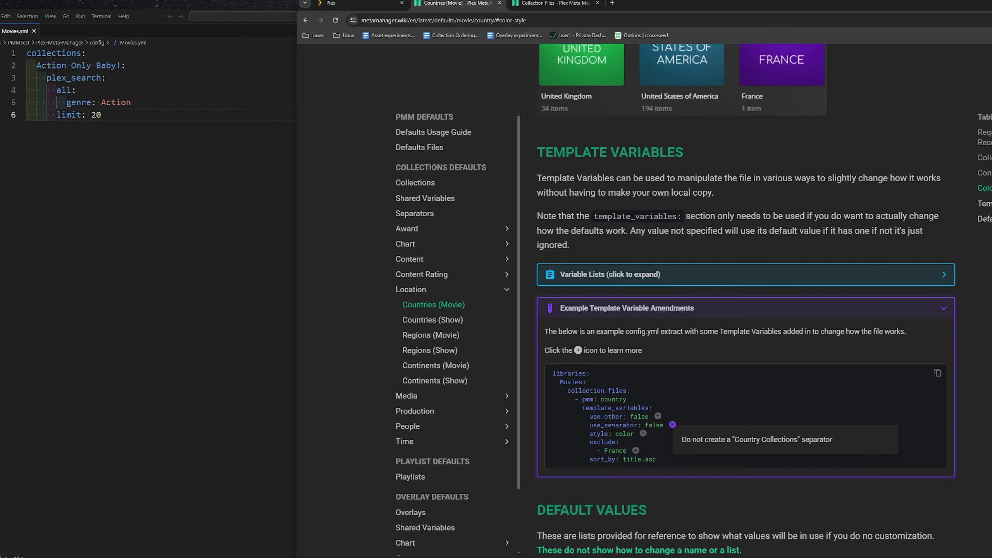
left_click_drag(593, 425, 643, 425)
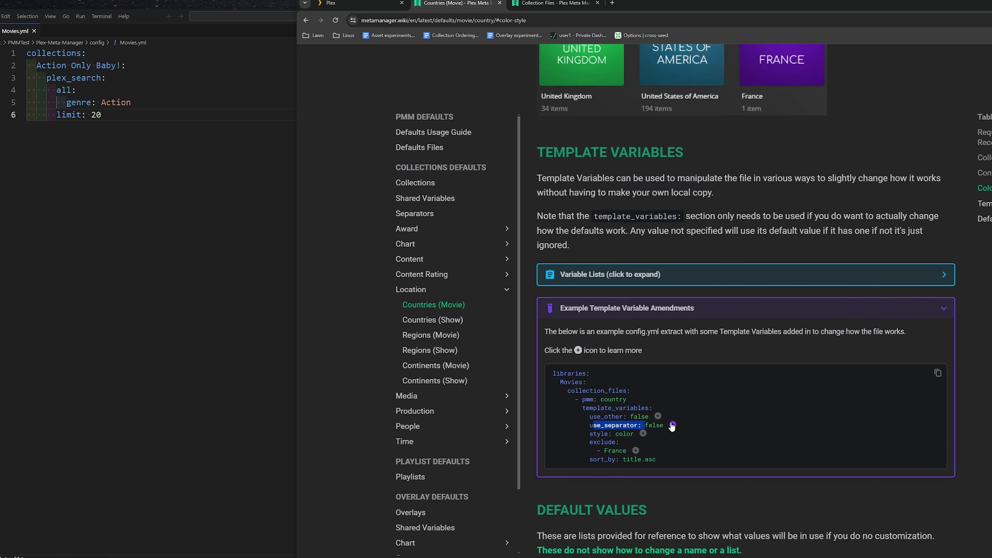
left_click(694, 351)
scroll(667, 322, "up", 5)
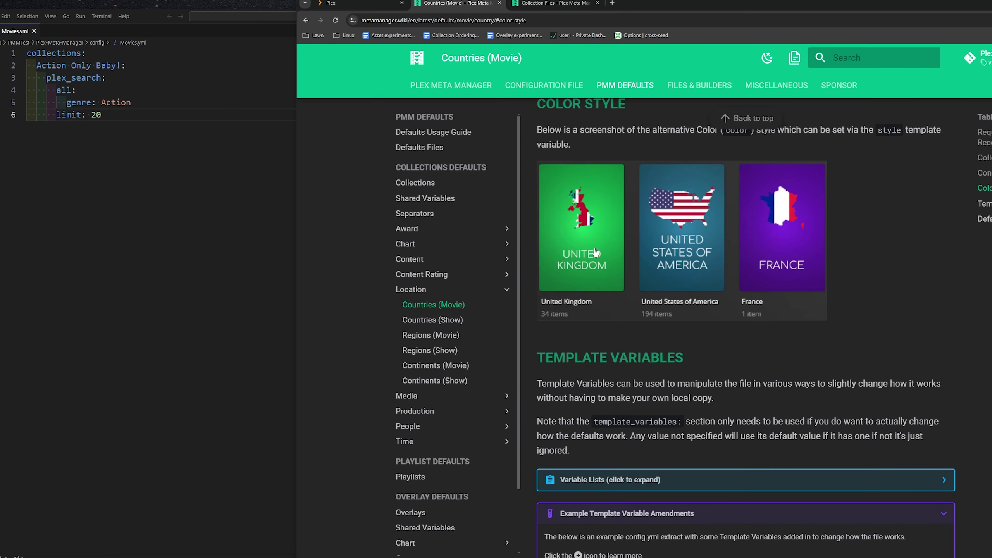
scroll(663, 445, "down", 6)
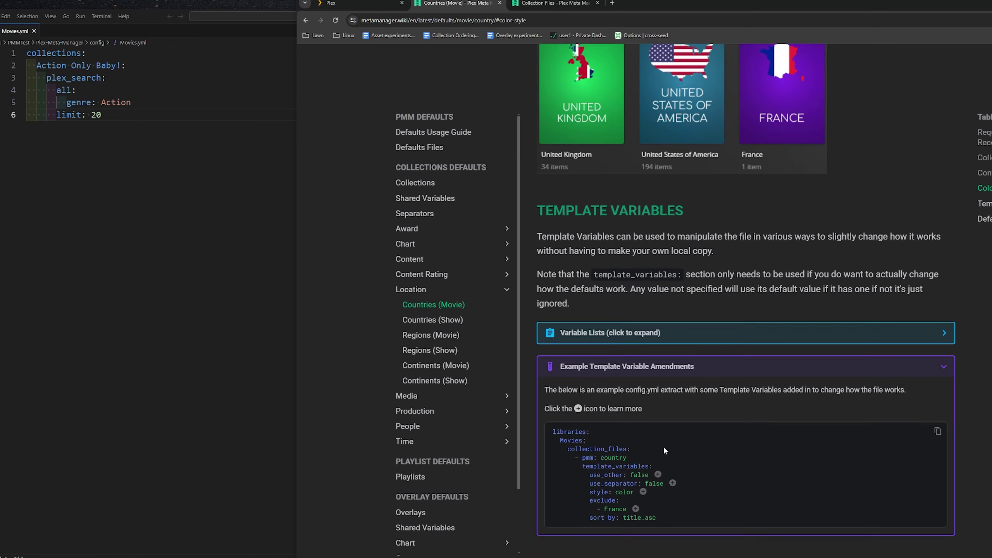
scroll(659, 456, "down", 3)
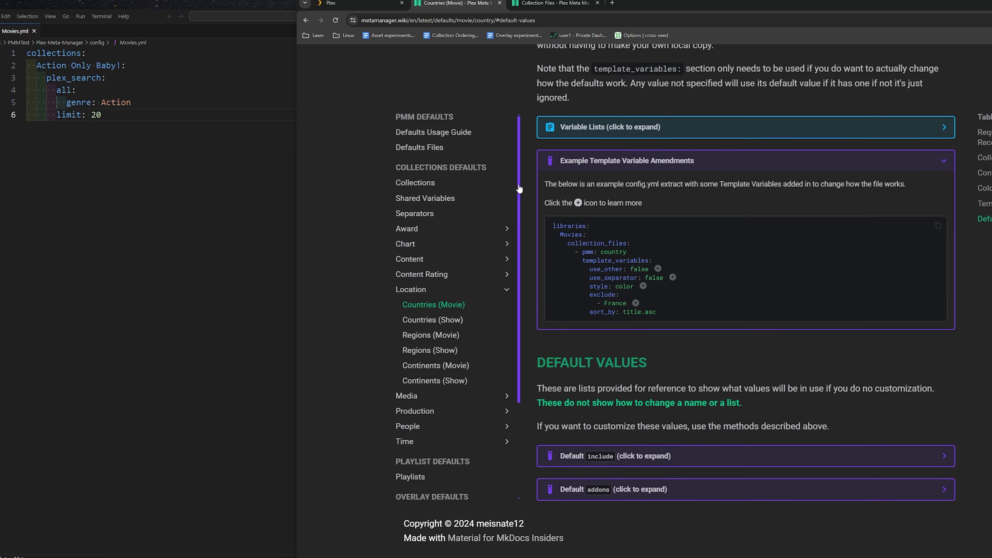
Step: Check the MoviesPMM library in Plex and return to the wiki
left_click(351, 3)
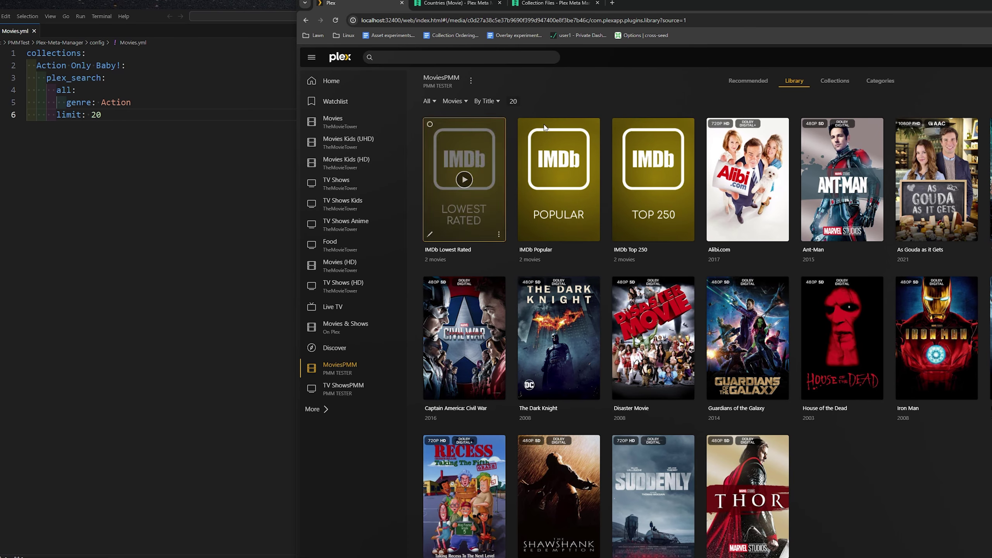
left_click(540, 4)
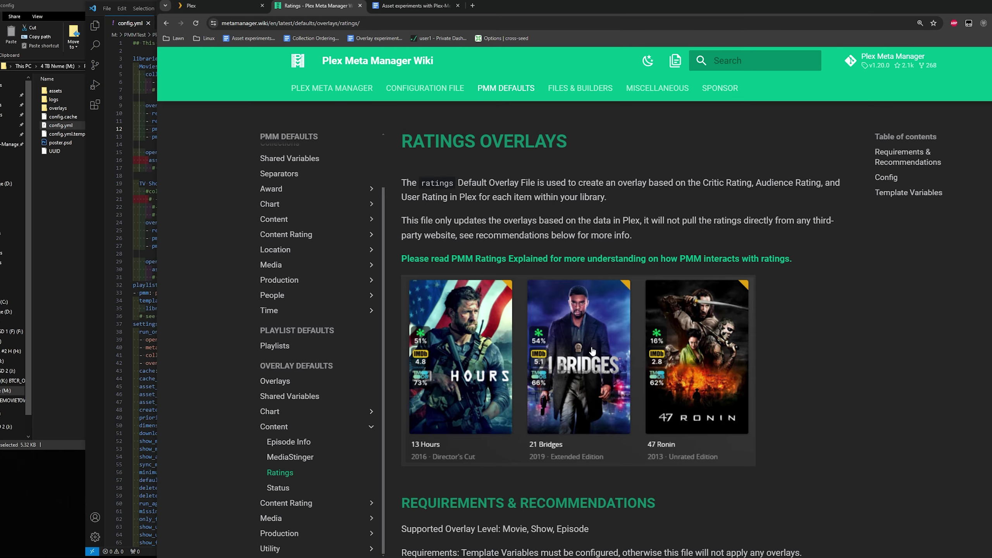
Step: Compare the sample posters on the Ratings Overlays page with the rating variables in its config example
scroll(594, 367, "down", 8)
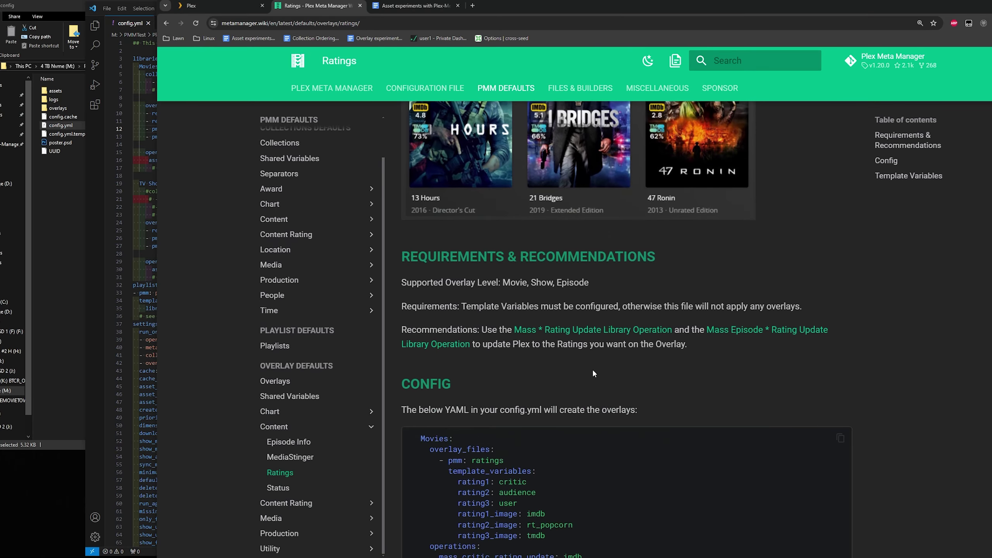
scroll(617, 403, "down", 1)
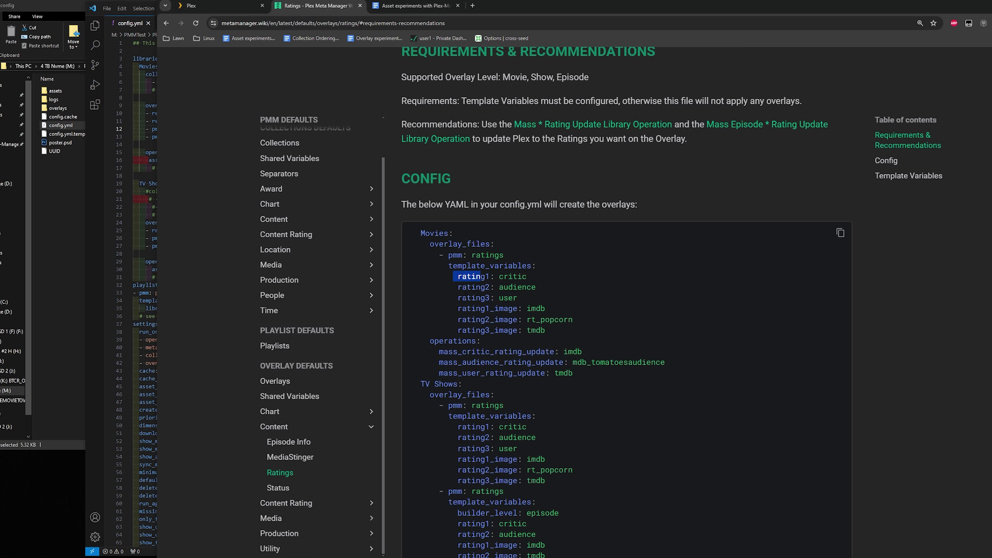
left_click(469, 293)
scroll(504, 309, "up", 10)
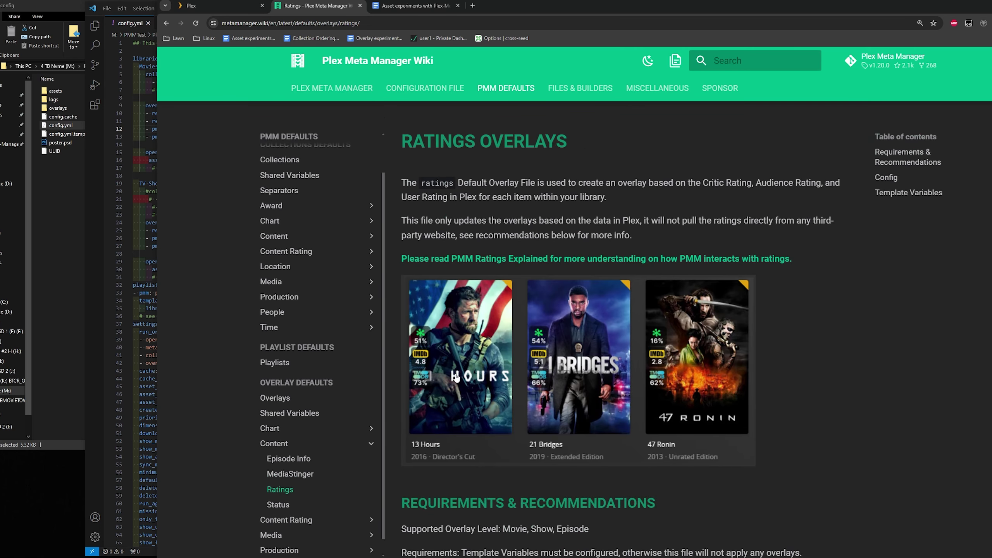
scroll(450, 340, "down", 8)
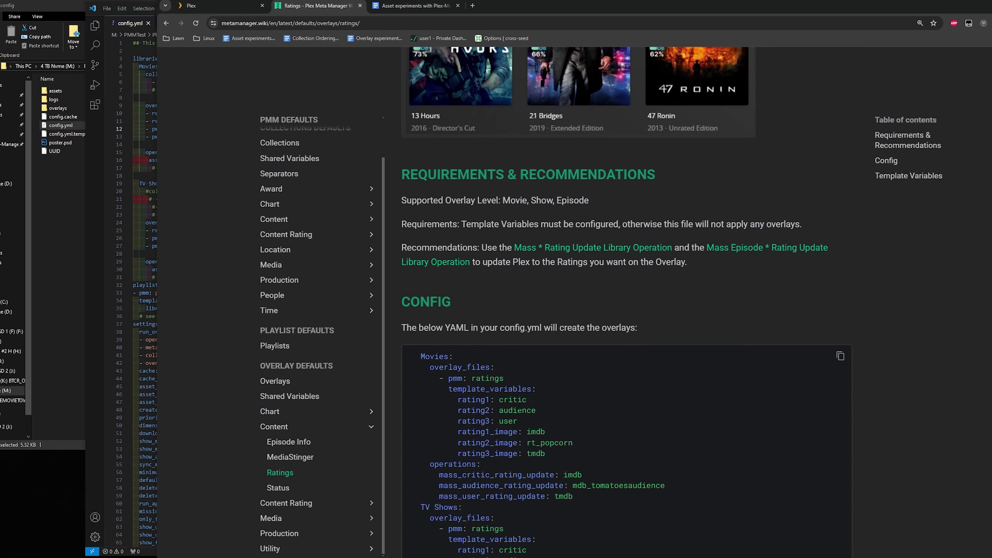
scroll(474, 336, "up", 6)
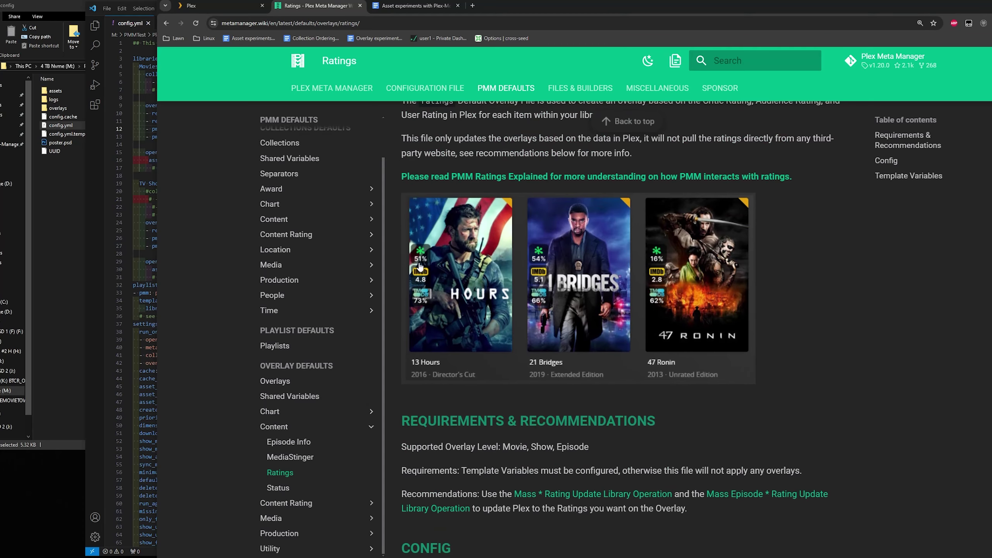
scroll(558, 485, "down", 2)
scroll(557, 485, "down", 4)
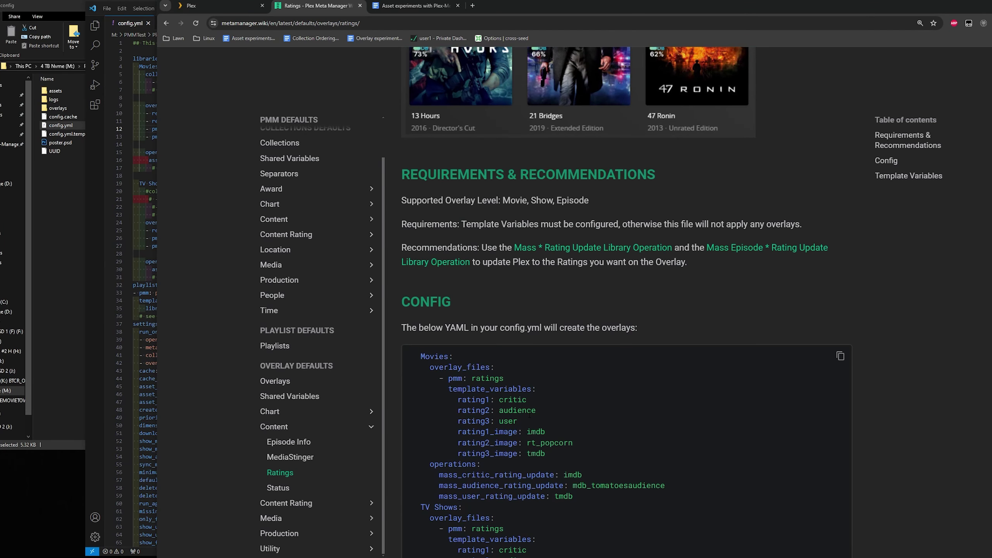
Step: Highlight the rating2 audience value, rating2_image with rt_popcorn, and the rating1_image imdb value in the Movies ratings example
left_click_drag(537, 413, 491, 409)
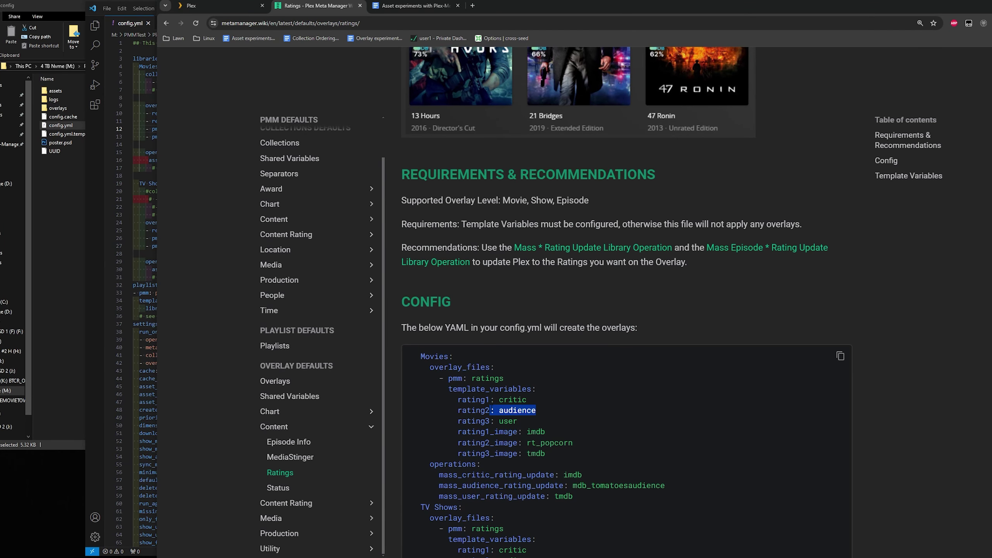
left_click(539, 421)
left_click_drag(483, 444, 521, 444)
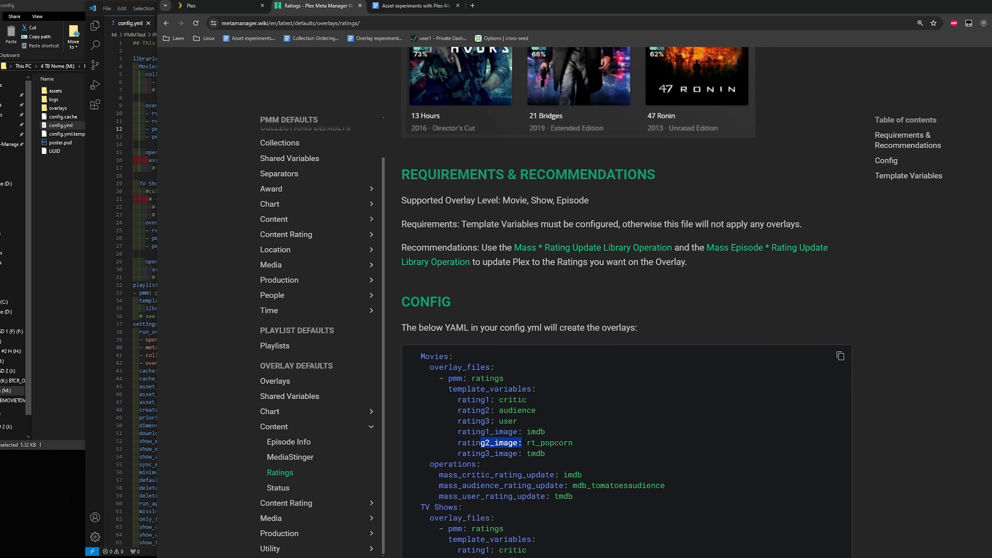
left_click_drag(589, 444, 532, 444)
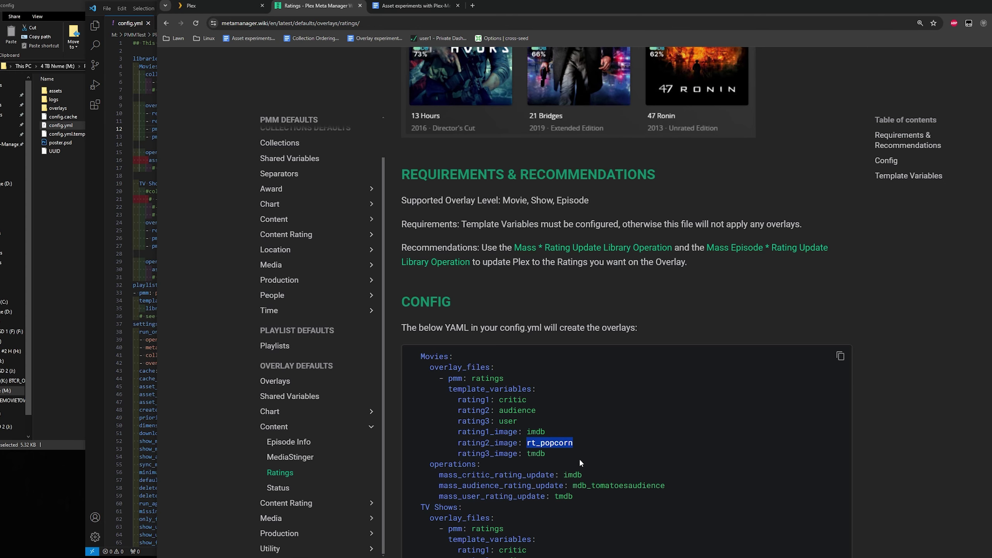
left_click_drag(527, 431, 552, 435)
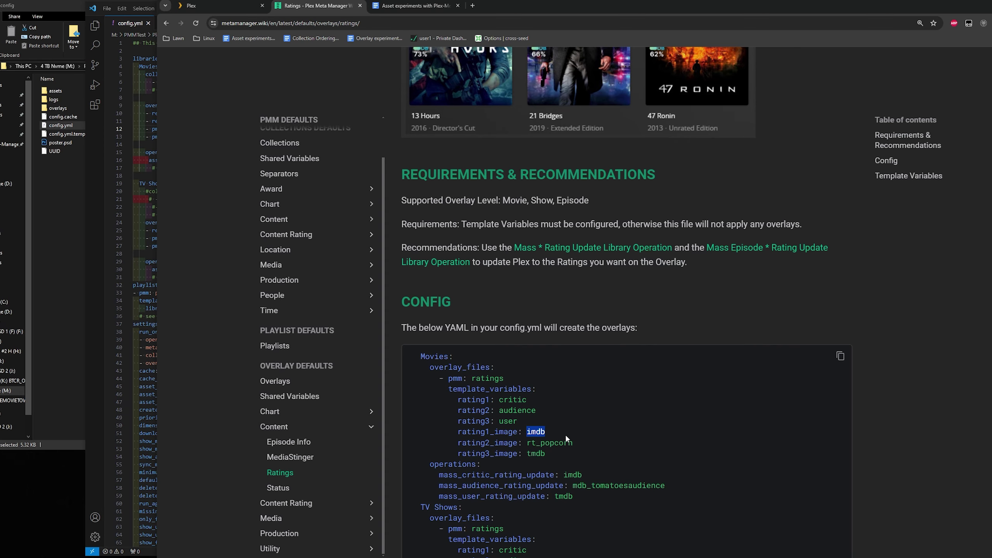
left_click(566, 438)
Step: Open the IMDb Charts page in the Chart collection defaults and review its collections table and config example
scroll(600, 498, "down", 7)
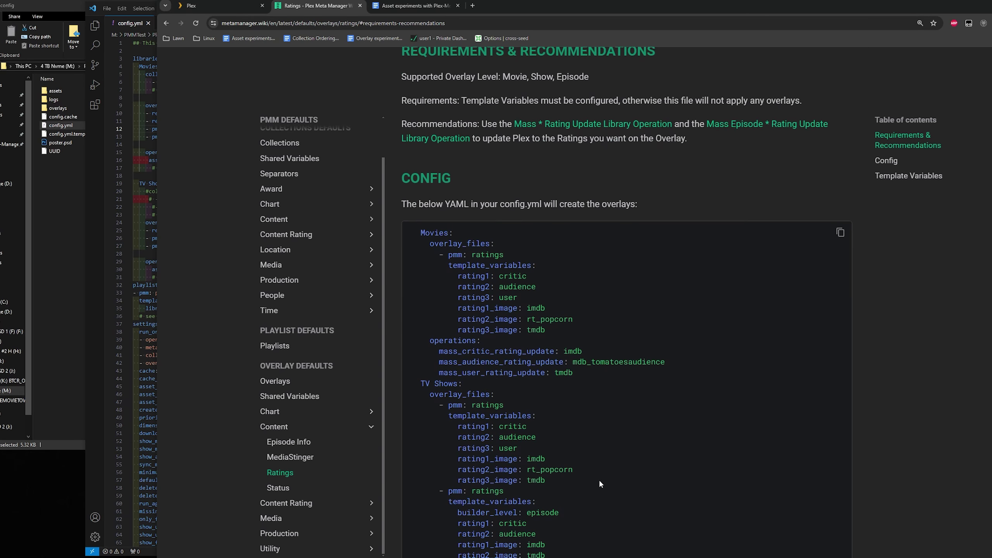
scroll(493, 350, "up", 4)
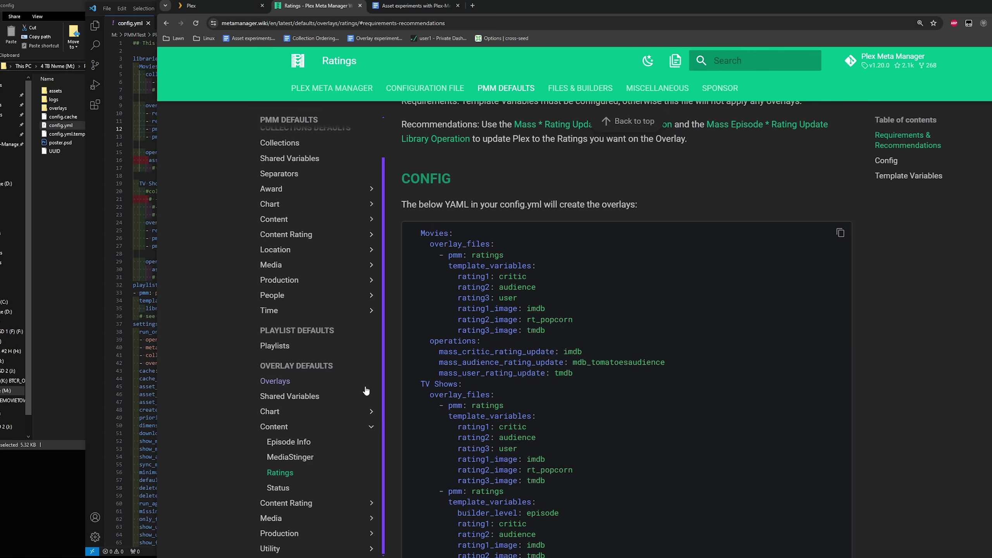
scroll(315, 310, "up", 1)
scroll(314, 310, "up", 2)
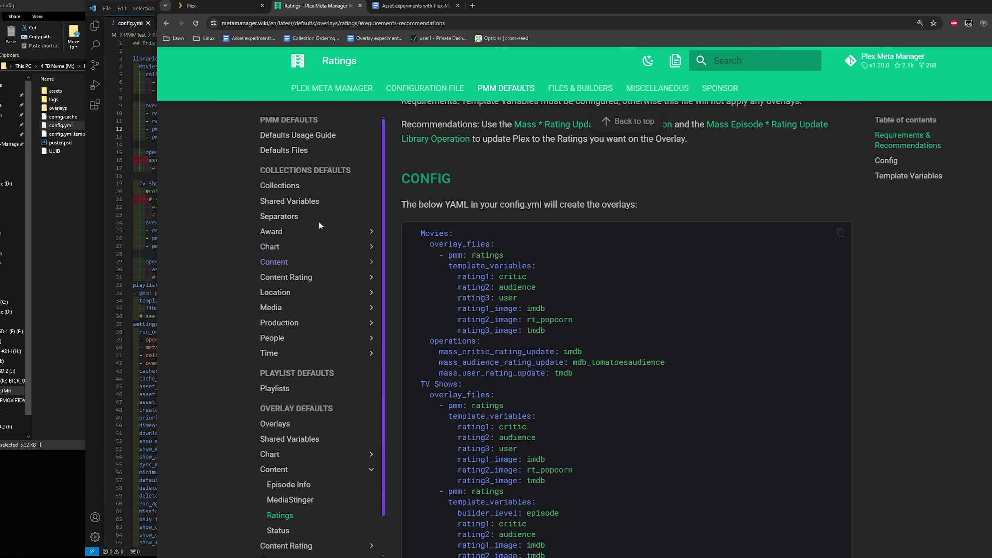
left_click(270, 247)
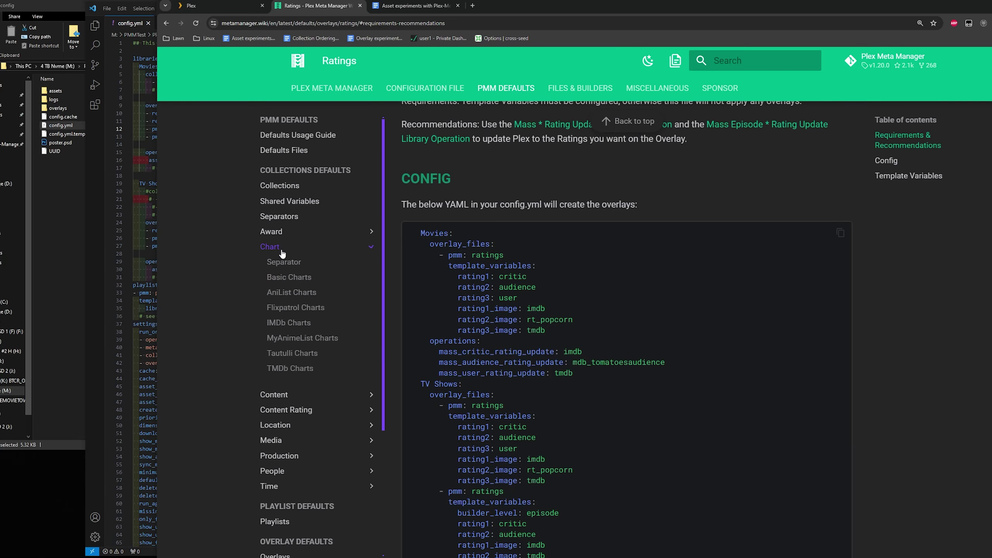
left_click(289, 323)
scroll(546, 340, "down", 5)
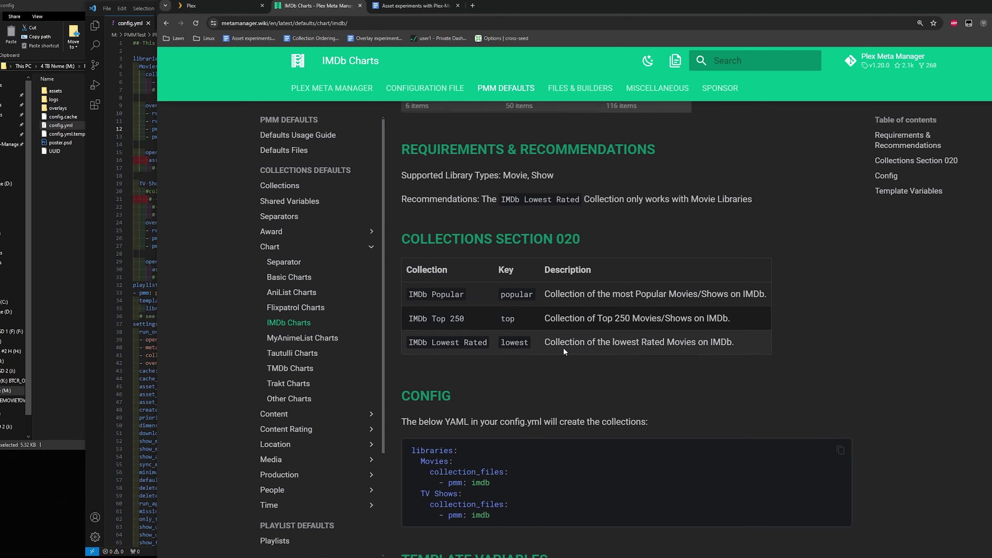
Step: Shift the browser window to uncover config.yml and open the wiki's Local Walkthrough (Win/Mac/Linux) from its home page in a new tab
left_click_drag(521, 8, 639, 13)
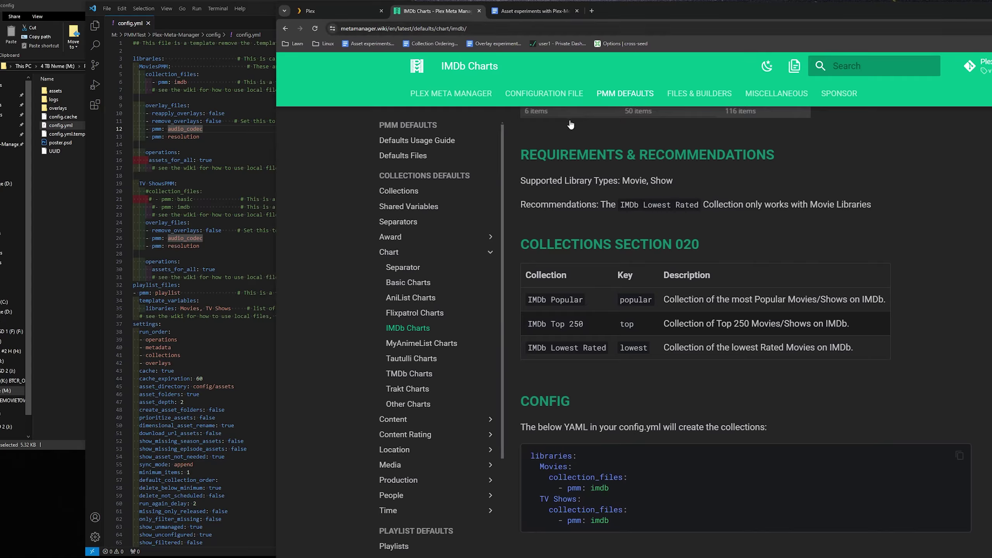
right_click(491, 102)
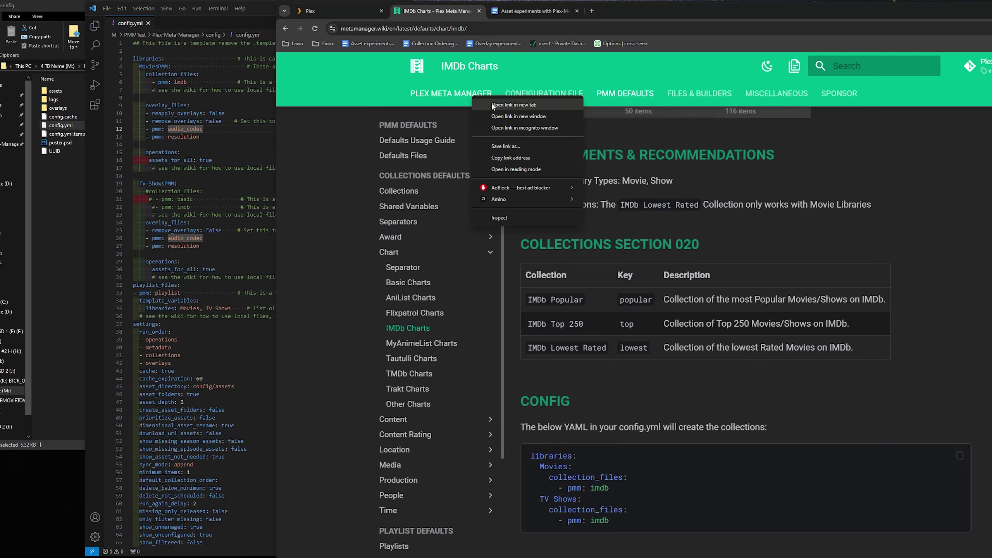
left_click(492, 104)
left_click(514, 11)
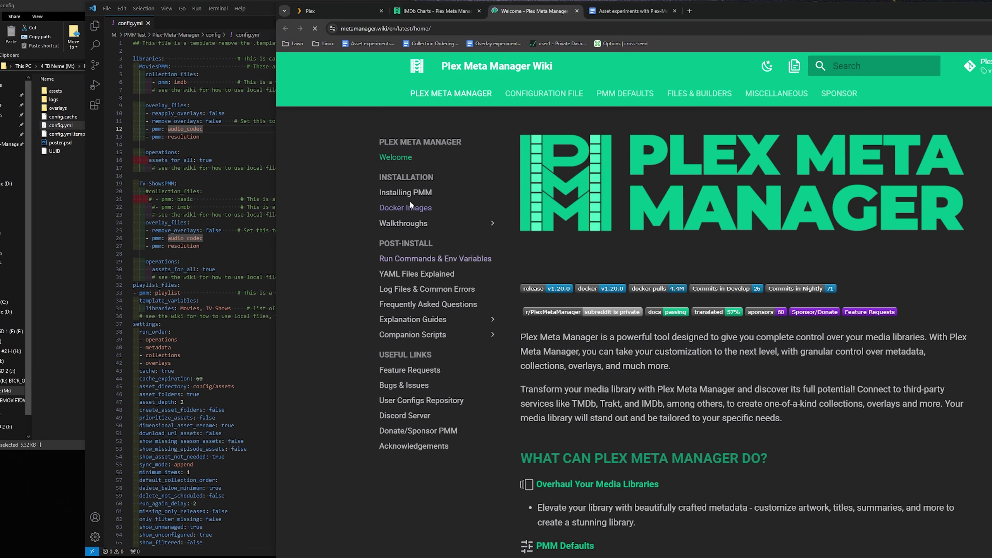
left_click(408, 224)
left_click(418, 244)
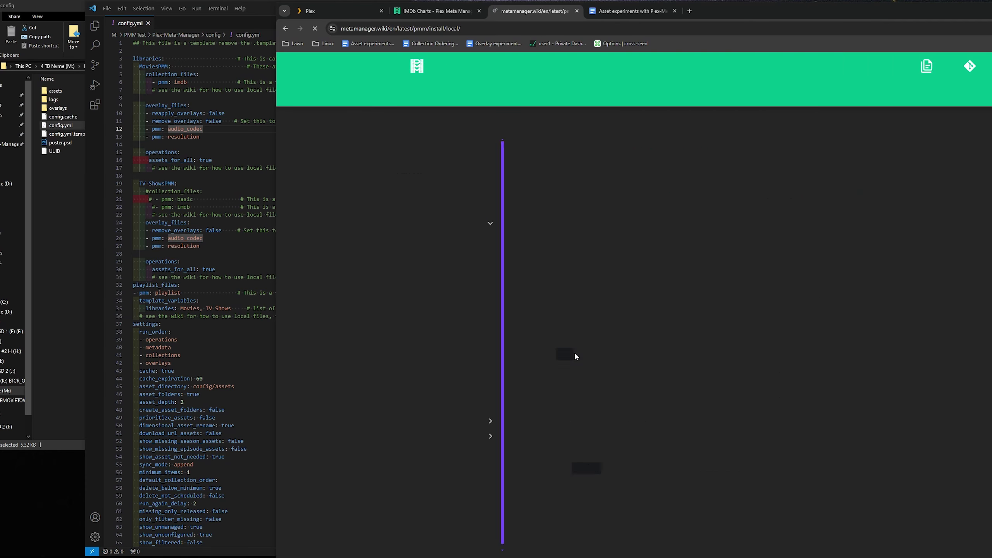
Step: Search the local walkthrough for imdb and review its initial config file examples down to the movie library name
scroll(686, 319, "down", 10)
key("ctrl+f")
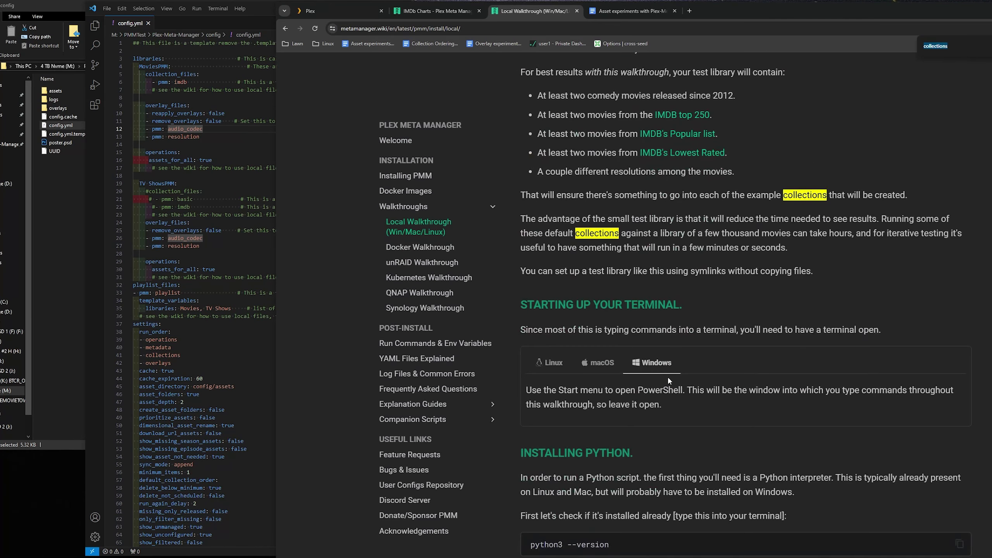
type("opdb")
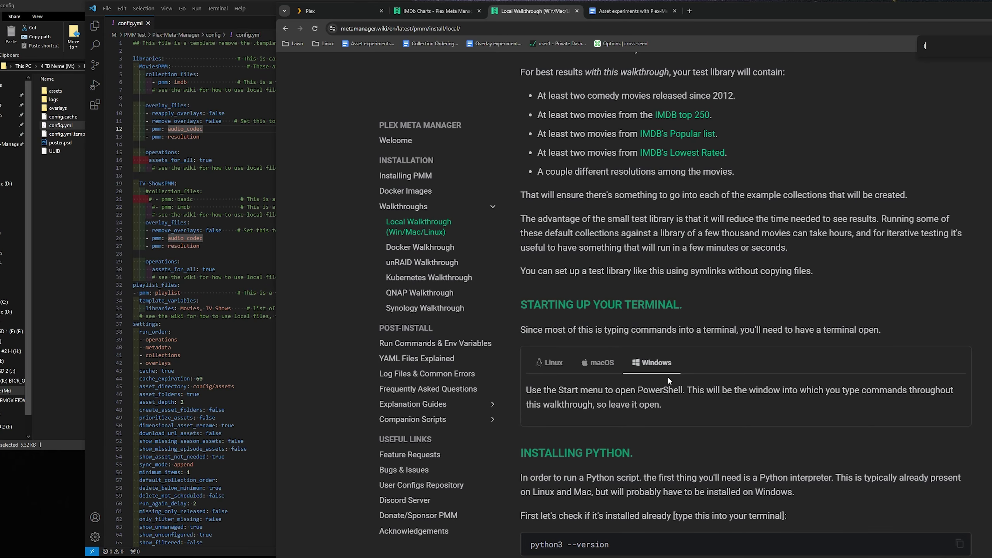
key("Escape")
scroll(667, 375, "down", 15)
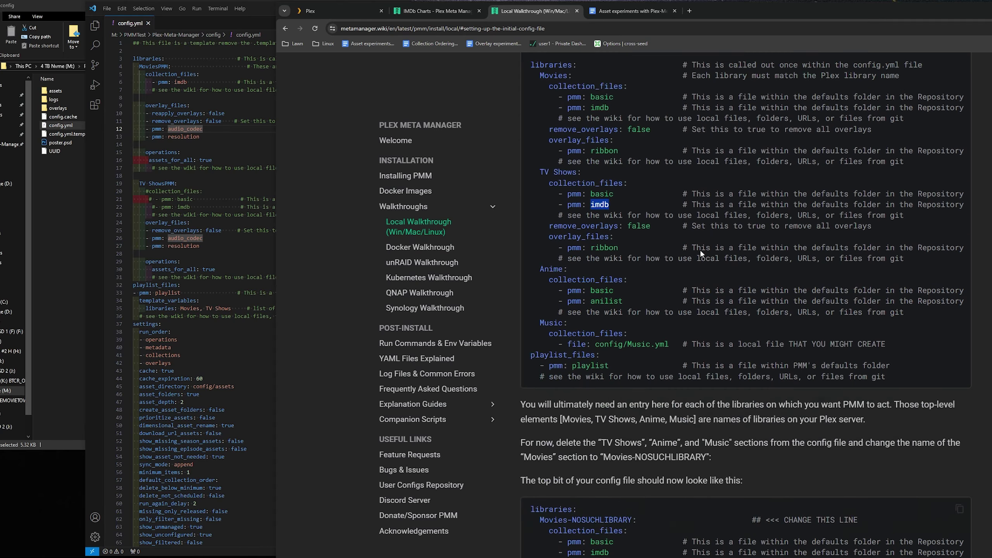
scroll(696, 331, "down", 20)
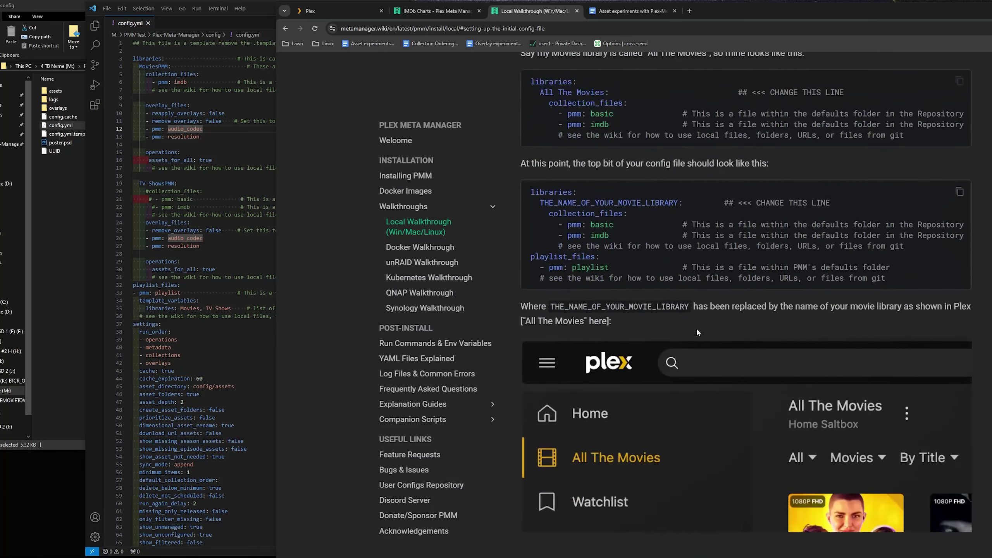
Step: Review the walkthrough's Creating a Few Sample Collections section and compare it with the collections table on the IMDb Charts page
left_click_drag(639, 295, 648, 221)
left_click(577, 228)
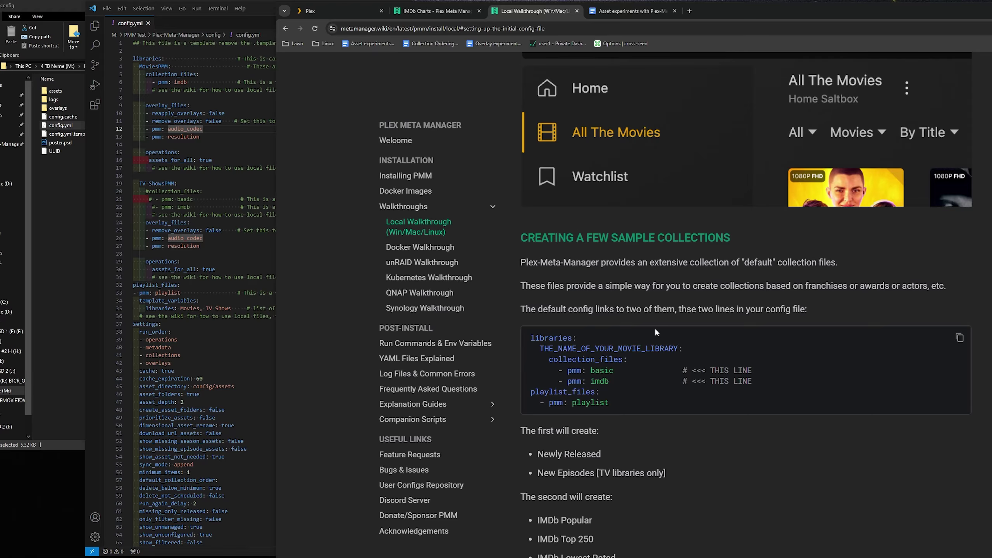
scroll(654, 327, "down", 5)
scroll(665, 213, "up", 3)
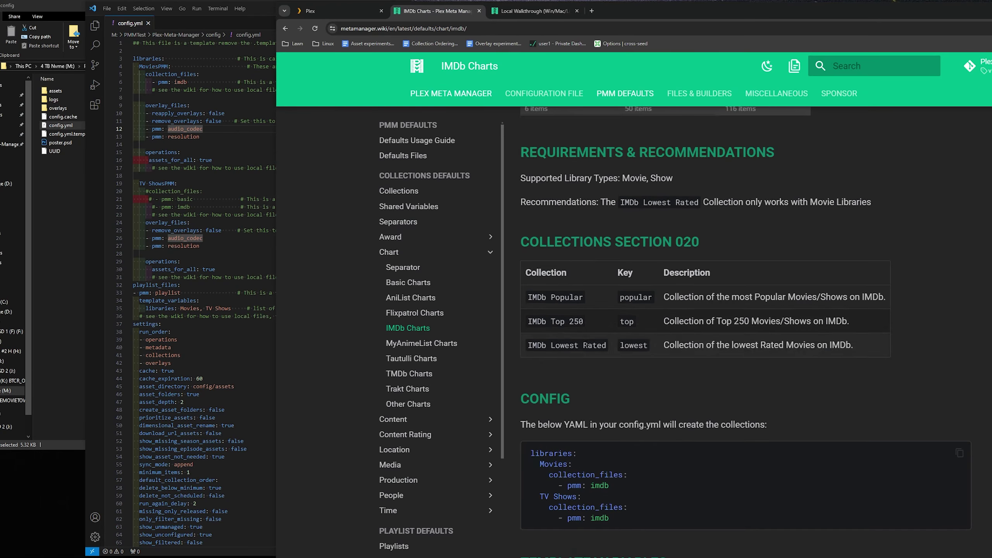
scroll(584, 342, "down", 1)
scroll(607, 283, "up", 1)
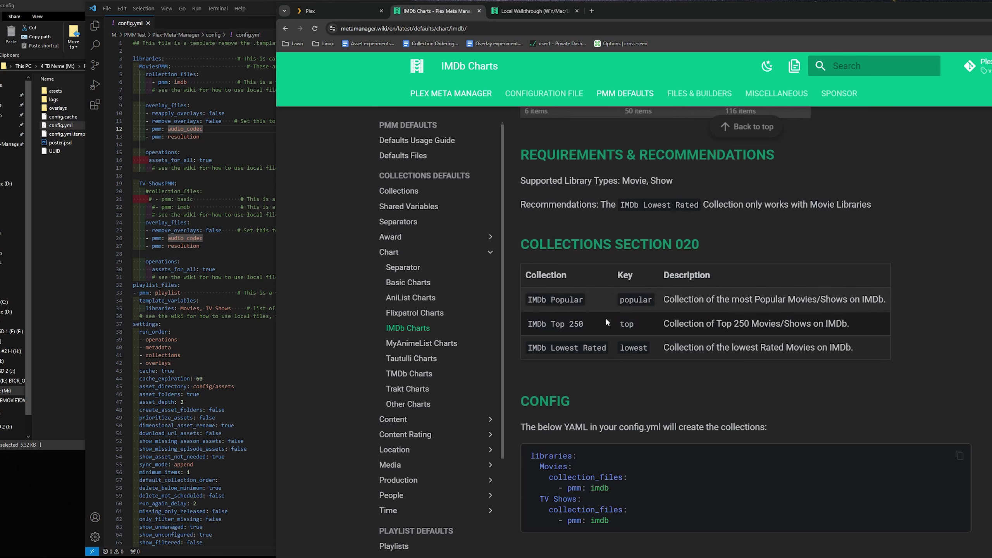
Step: Highlight the pmm: imdb line in the local walkthrough's sample collections config
left_click(555, 11)
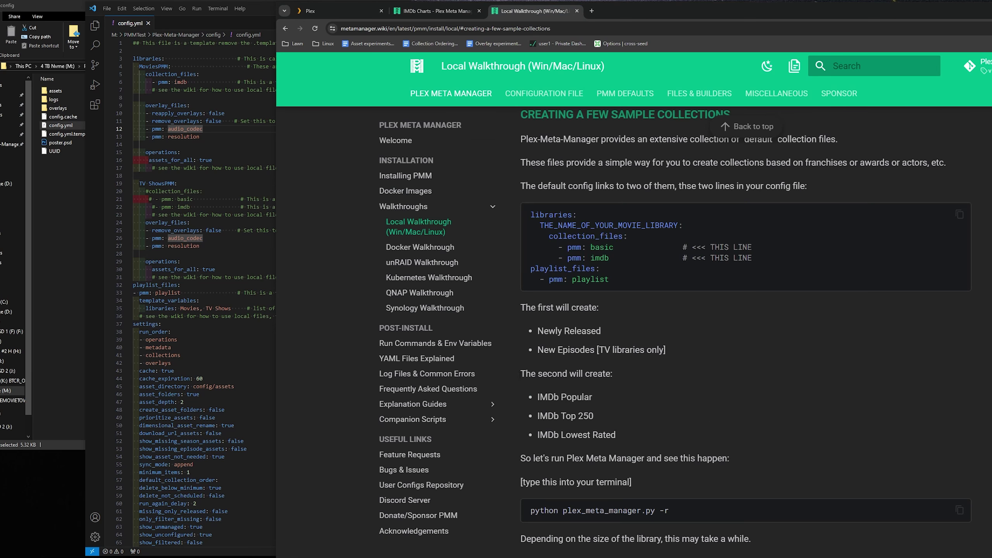
left_click_drag(567, 258, 609, 258)
left_click(617, 383)
Step: Return to the IMDb Charts page and highlight the IMDb Popular entry in its collections table
left_click(445, 13)
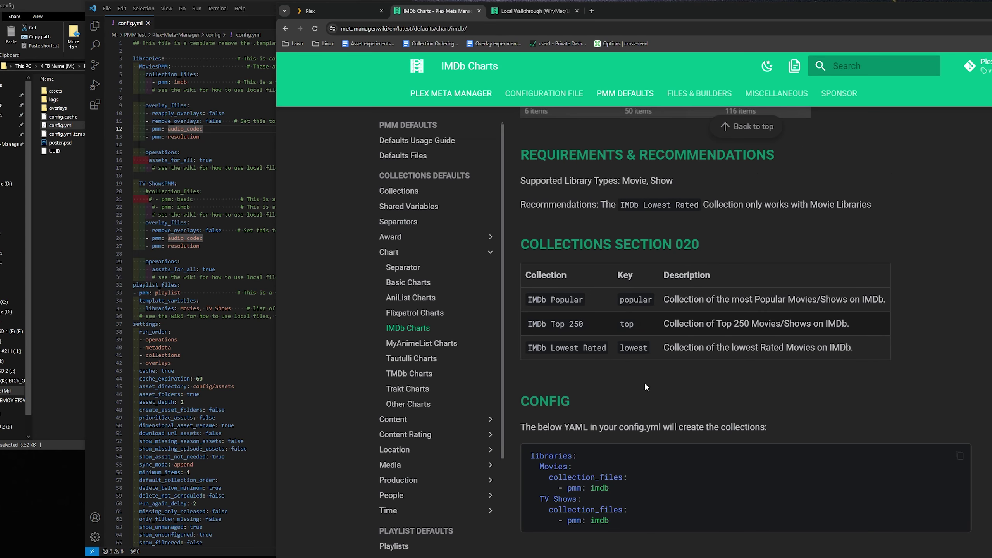
scroll(640, 429, "up", 2)
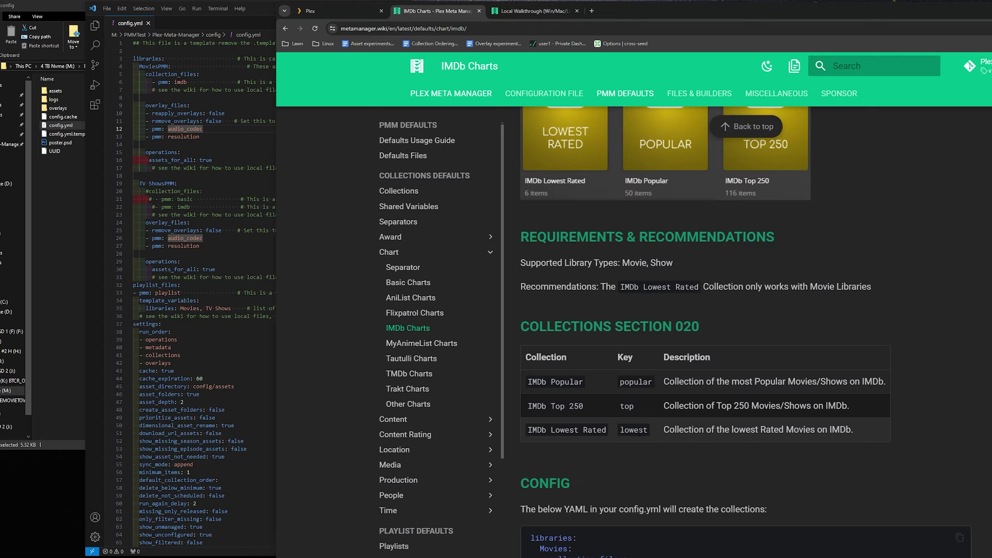
left_click_drag(537, 384, 576, 390)
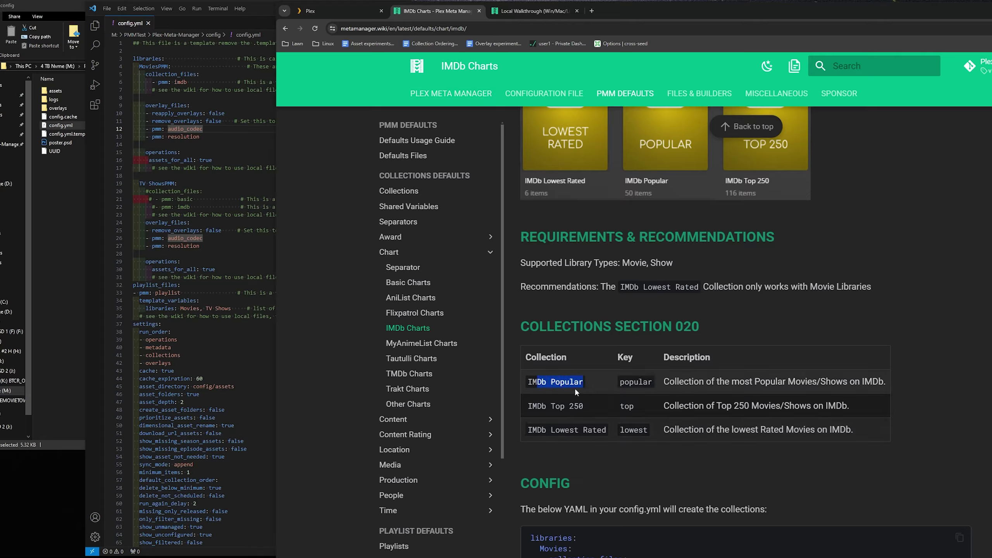
left_click(631, 372)
Step: Highlight the IMDb Charts Config section with its YAML example for Movies and TV Shows
scroll(645, 422, "down", 3)
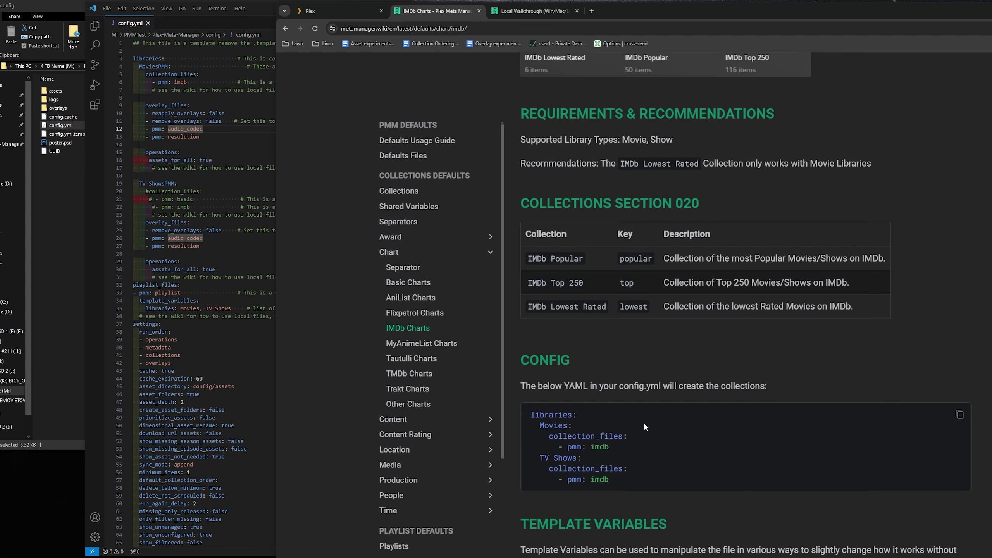
scroll(643, 424, "down", 2)
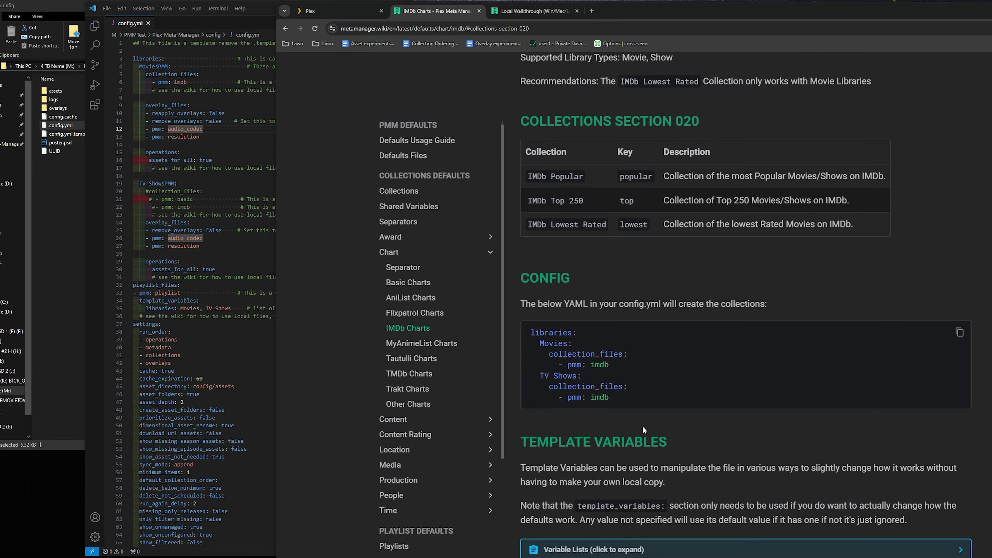
scroll(642, 430, "down", 1)
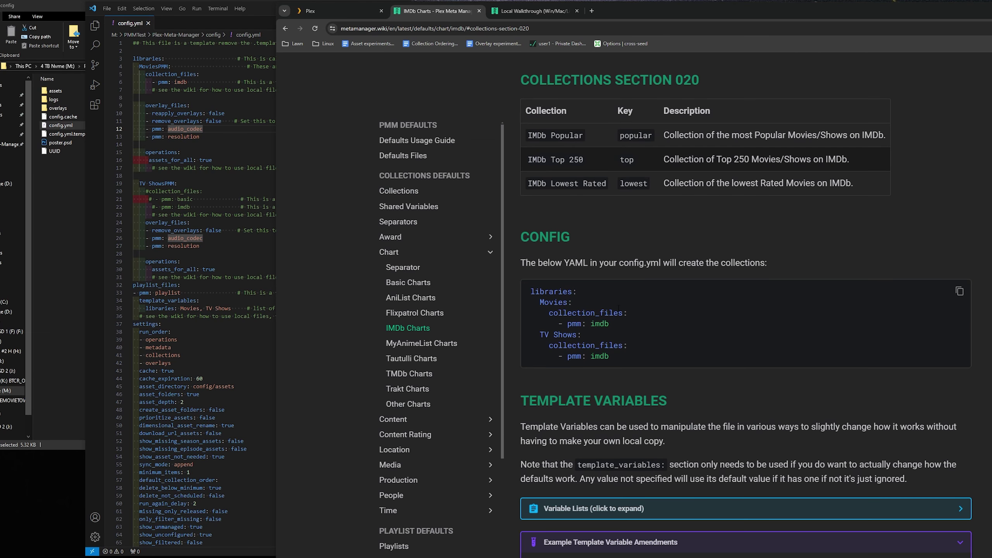
left_click_drag(550, 236, 679, 356)
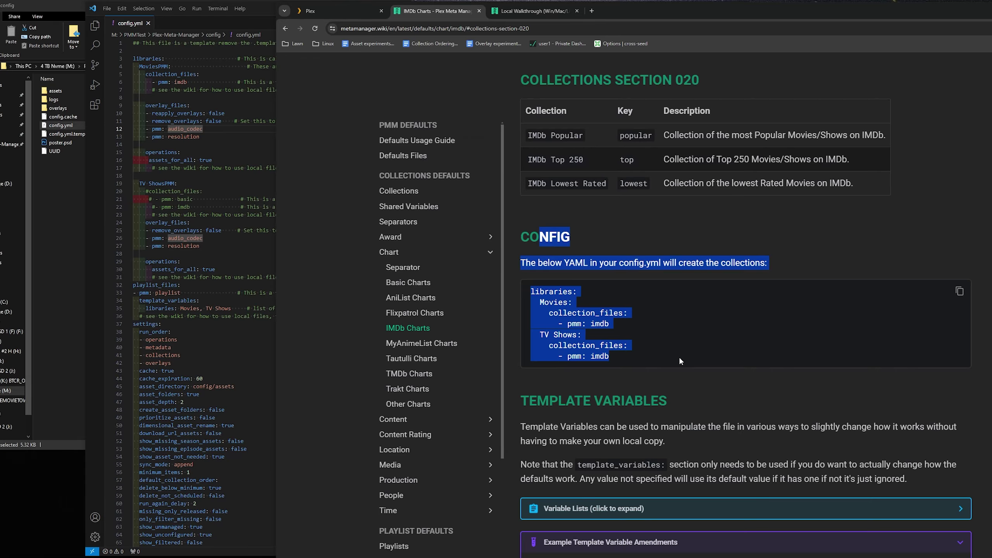
scroll(679, 356, "down", 5)
left_click(684, 364)
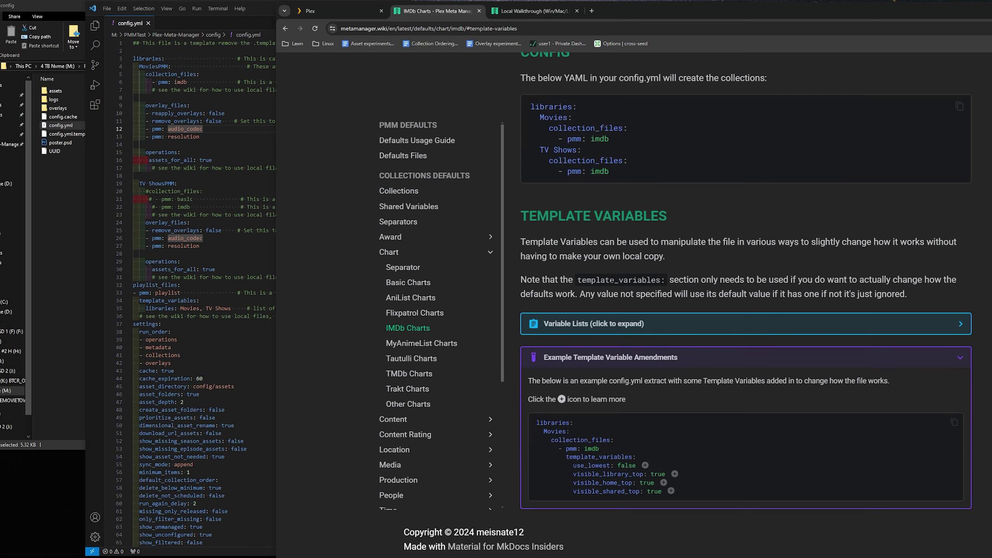
Step: Highlight the Template Variables description of manipulating the file in various ways to change how it works
left_click_drag(673, 242, 805, 243)
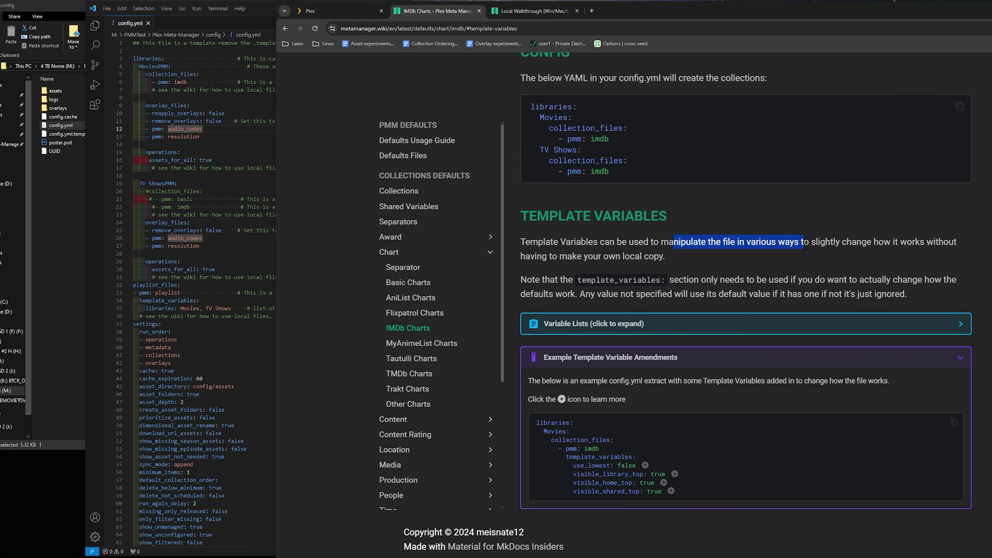
left_click(830, 258)
left_click_drag(883, 239, 785, 240)
left_click(882, 239)
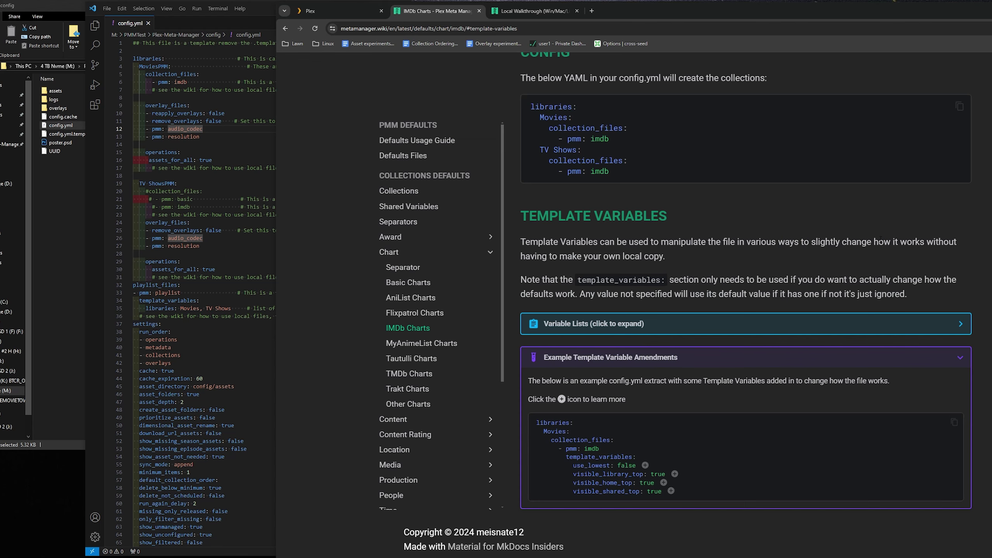
Step: Expand the Variable Lists and review the Shared Template Variables, from language through the Radarr options
left_click(611, 323)
scroll(591, 318, "down", 2)
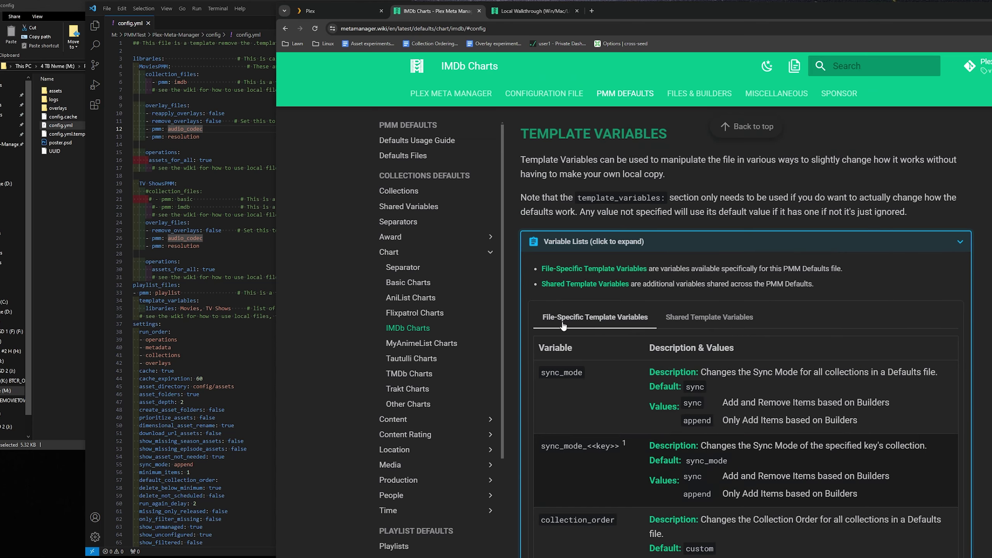
left_click(706, 325)
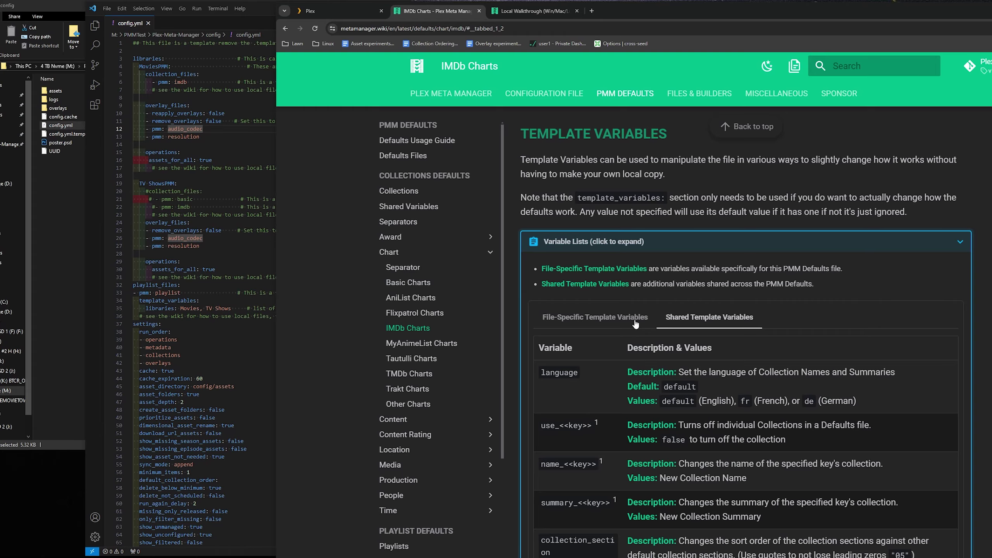
scroll(635, 323, "down", 3)
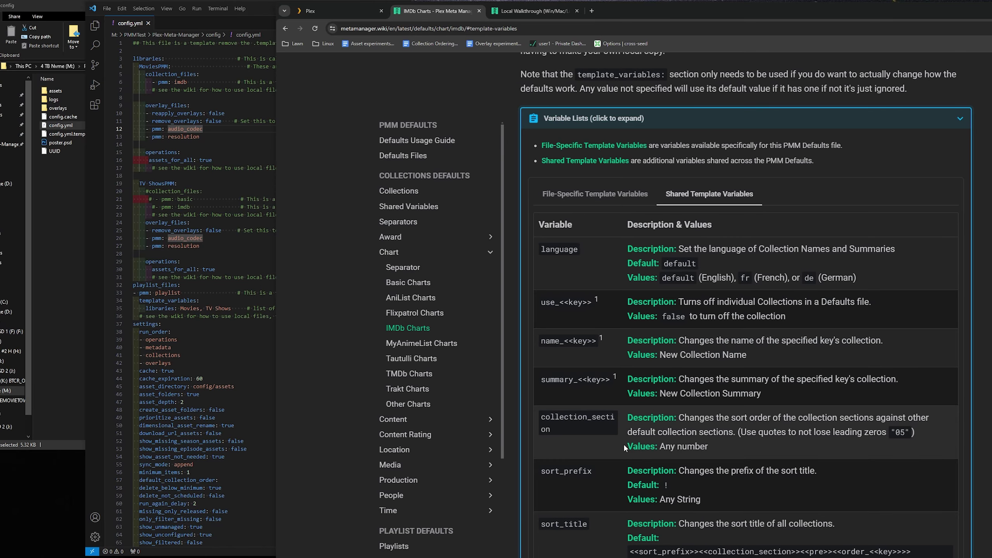
scroll(621, 493, "down", 13)
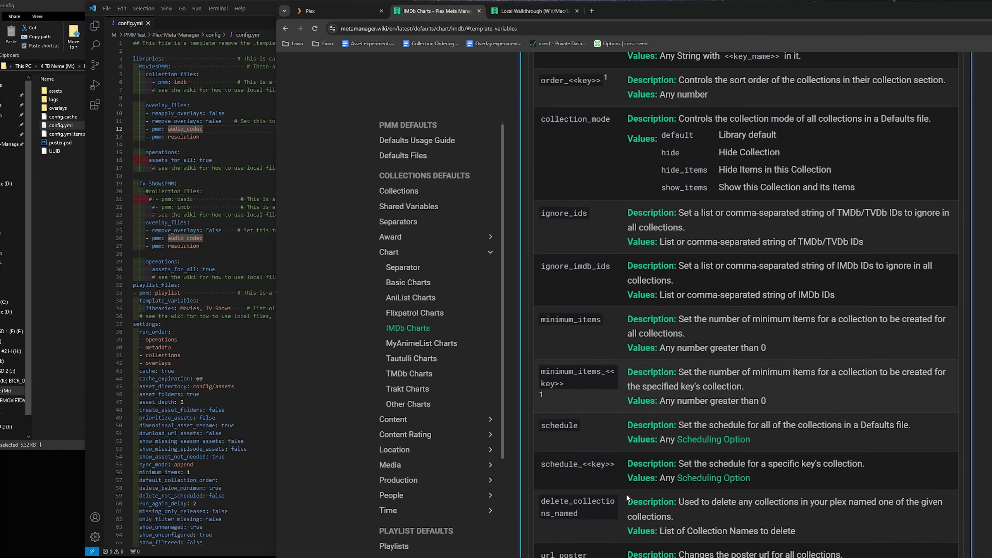
scroll(626, 494, "down", 6)
scroll(649, 478, "down", 2)
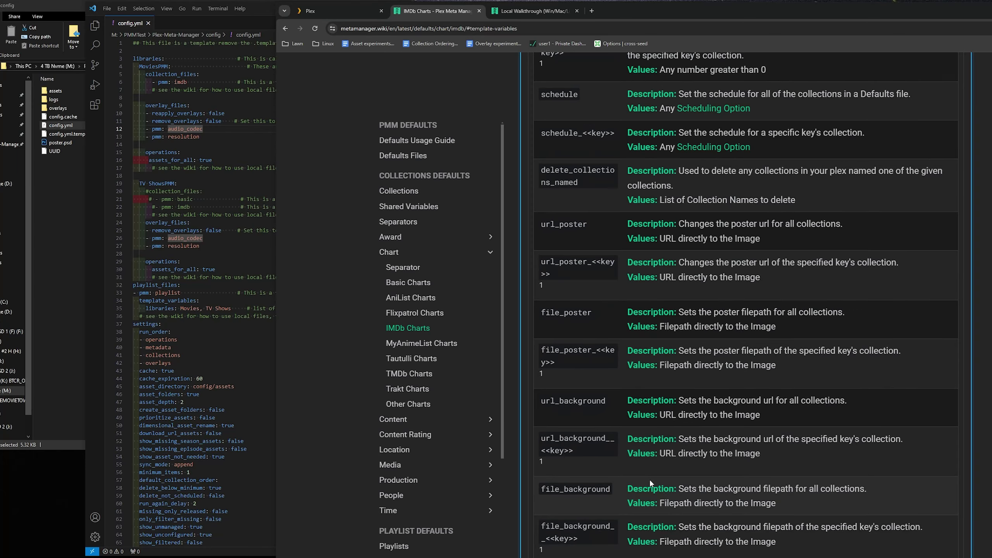
scroll(649, 479, "down", 15)
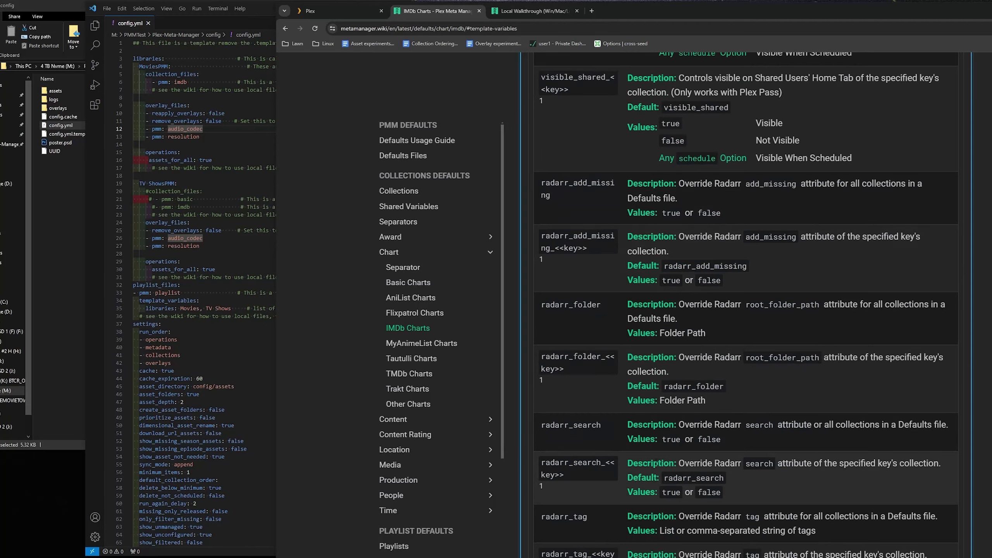
scroll(612, 444, "down", 5)
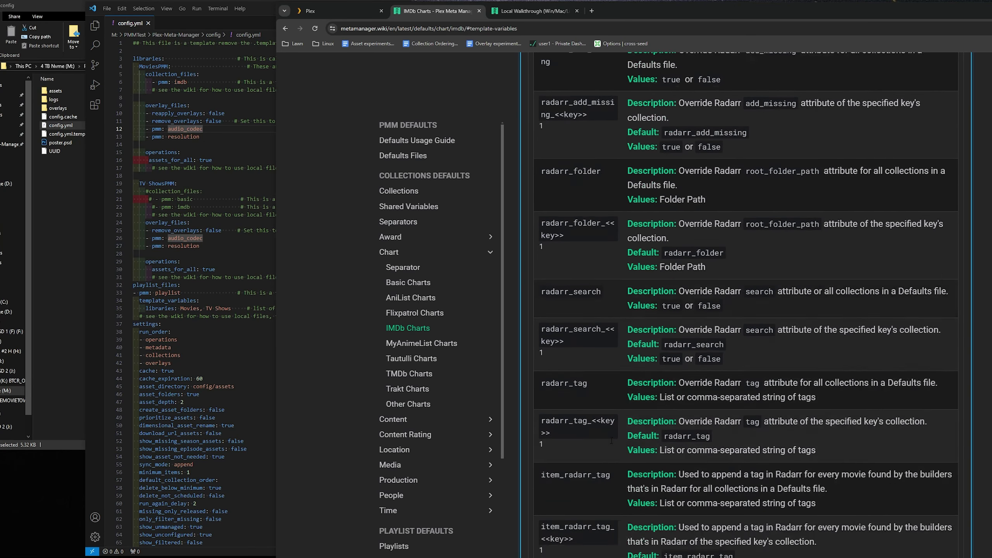
scroll(635, 350, "up", 15)
scroll(635, 350, "up", 15)
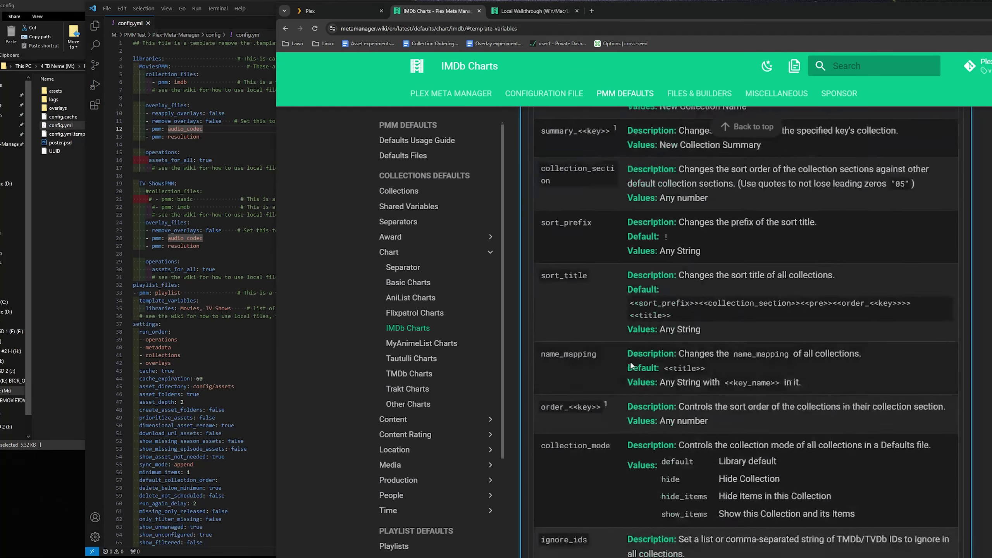
Step: Show the File-Specific Template Variables for IMDb Charts and skim through their descriptions
left_click(603, 450)
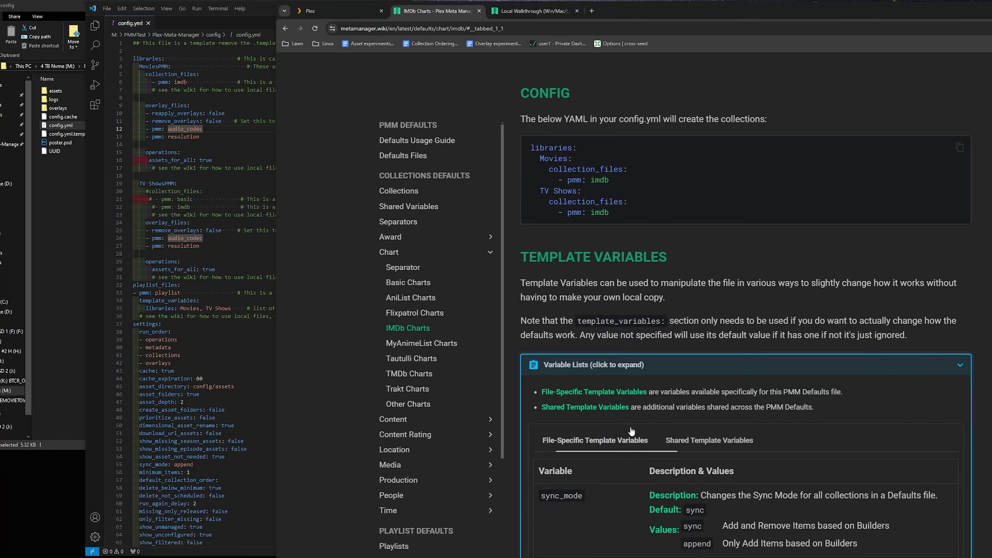
scroll(697, 391, "down", 10)
scroll(704, 399, "up", 2)
scroll(704, 399, "up", 10)
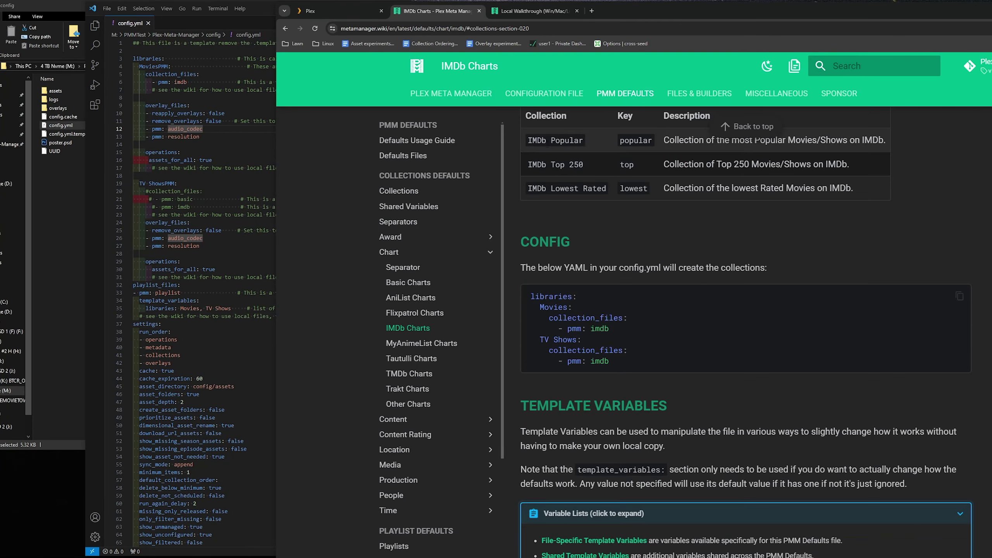
Step: Switch to Plex, check the MoviesPMM Categories and Recommended views for collections, and return to its Library view
left_click(536, 12)
left_click(343, 10)
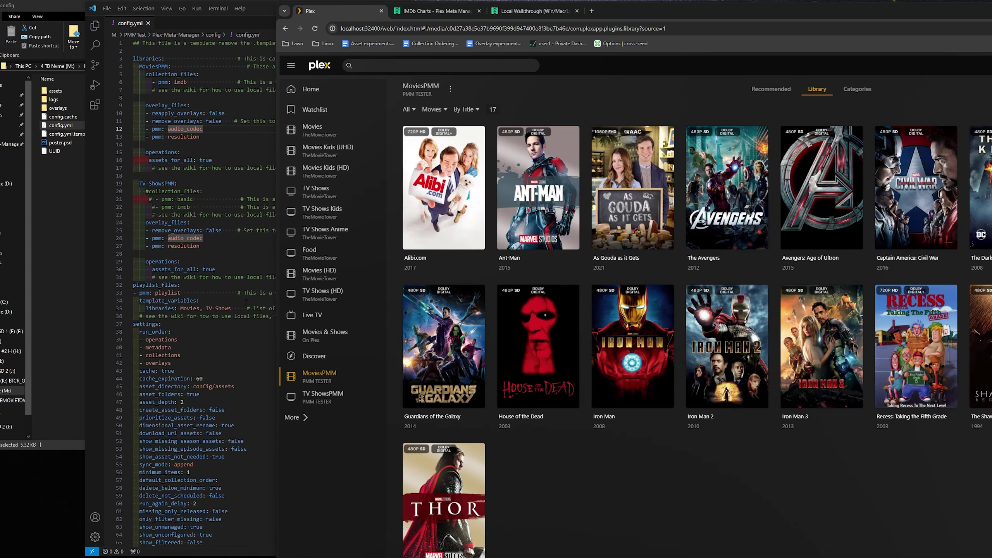
left_click(869, 97)
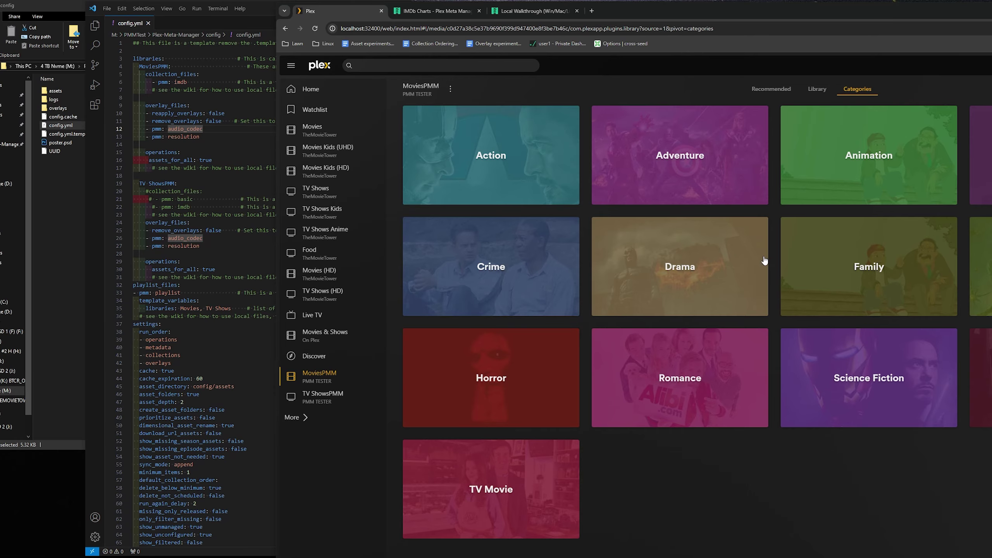
left_click(773, 90)
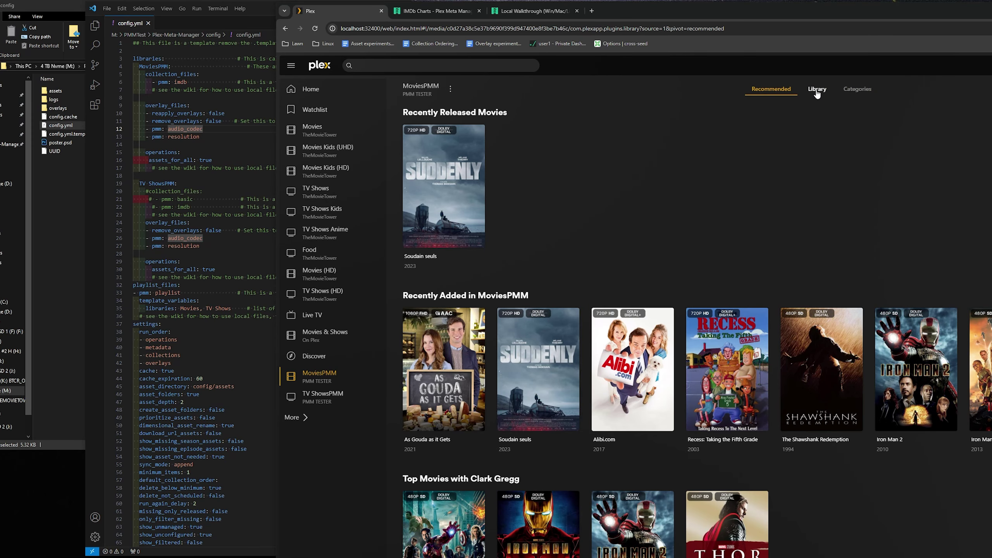
left_click(817, 89)
Step: Highlight the MoviesPMM overlay_files block with audio_codec and resolution in config.yml, and return to the Plex library
left_click(195, 252)
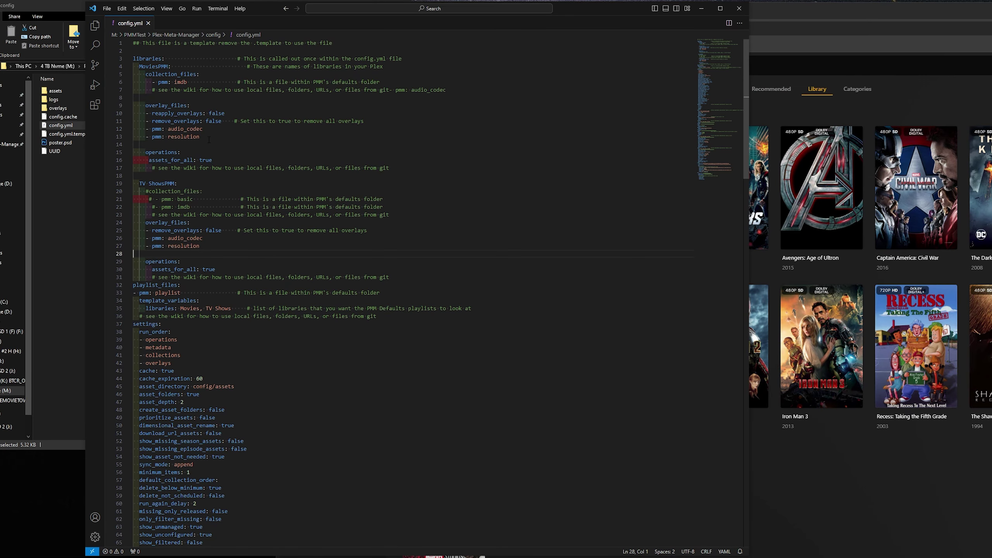
left_click_drag(209, 140, 134, 97)
left_click(274, 222)
left_click(932, 103)
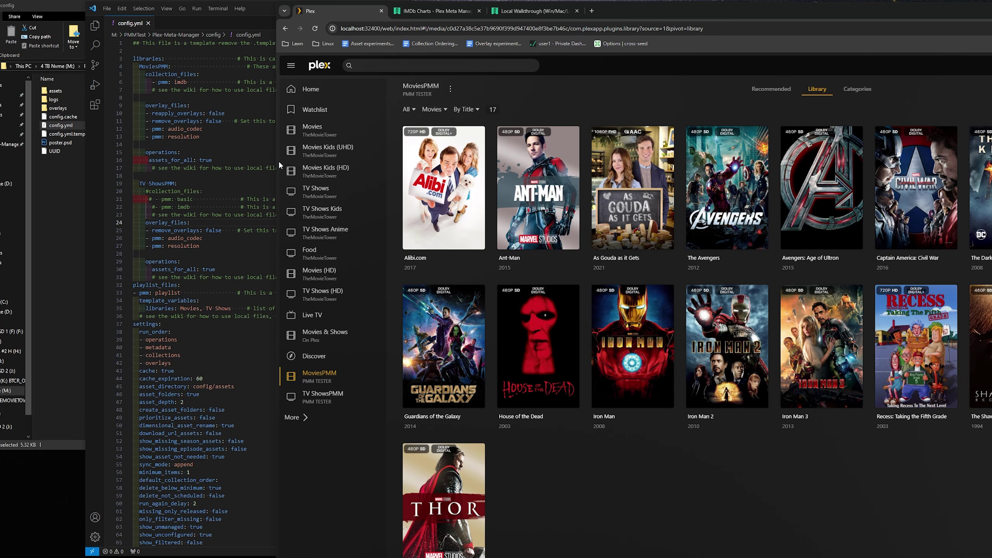
Step: Look through the collection, playlist and overlay defaults listed in the IMDb Charts page's navigation, and revisit its collections table
left_click(434, 11)
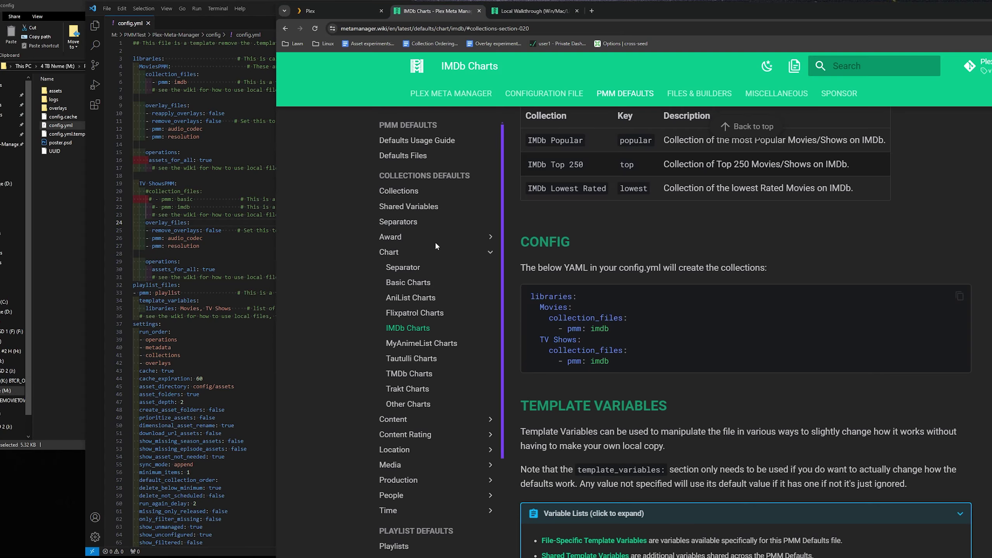
scroll(409, 437, "down", 3)
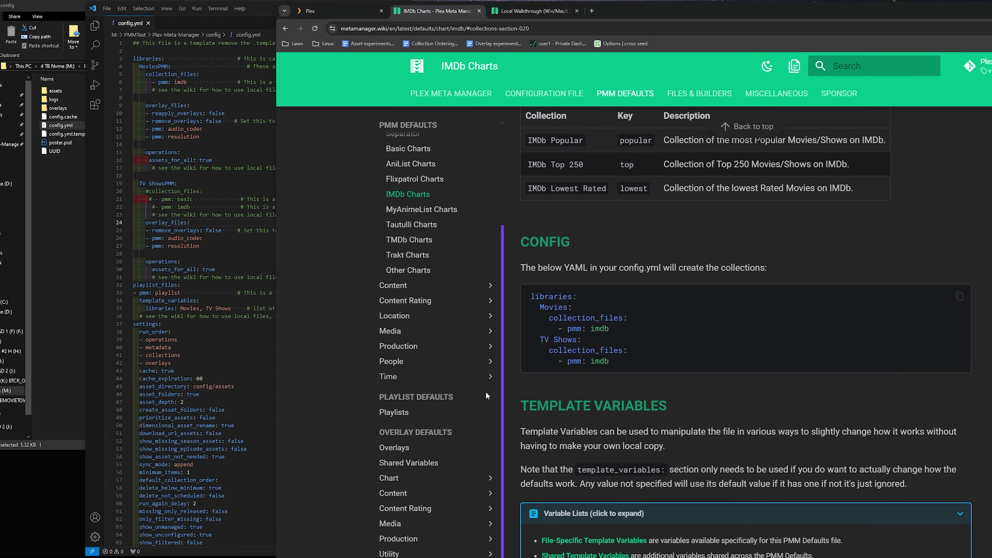
scroll(411, 519, "down", 2)
scroll(399, 464, "up", 8)
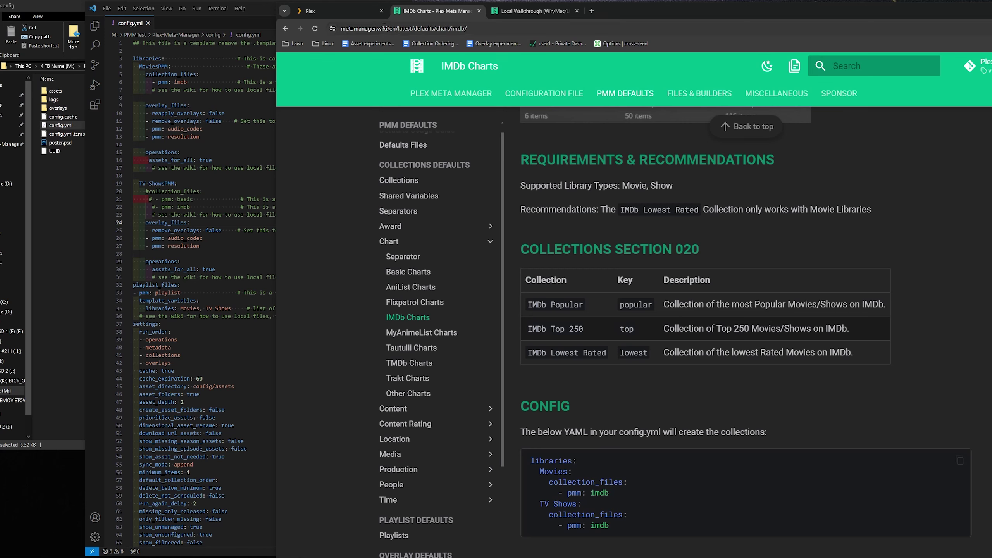
Step: Check the walkthrough's sample collections run instructions and run python plex_meta_manager.py in the pmm-venv command prompt
left_click(534, 12)
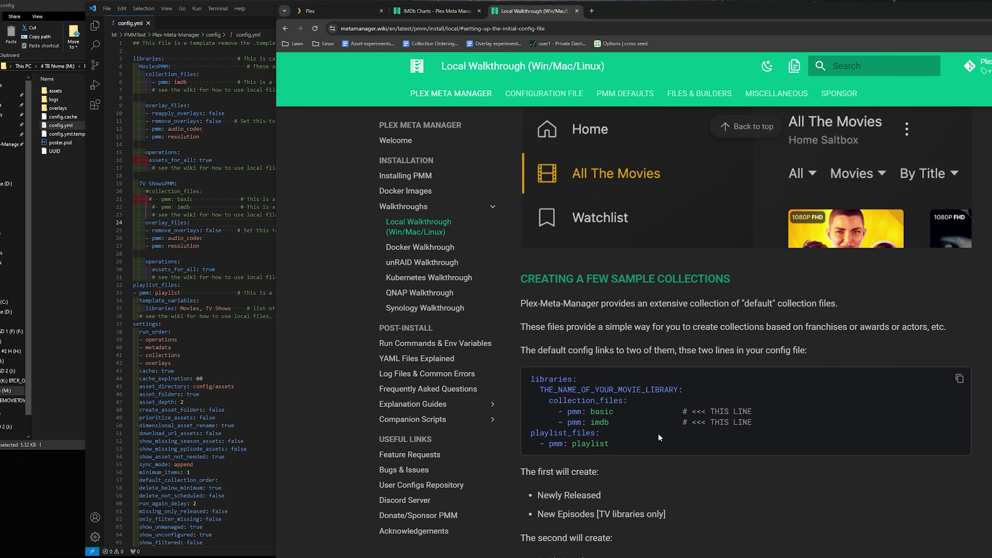
scroll(657, 433, "down", 1)
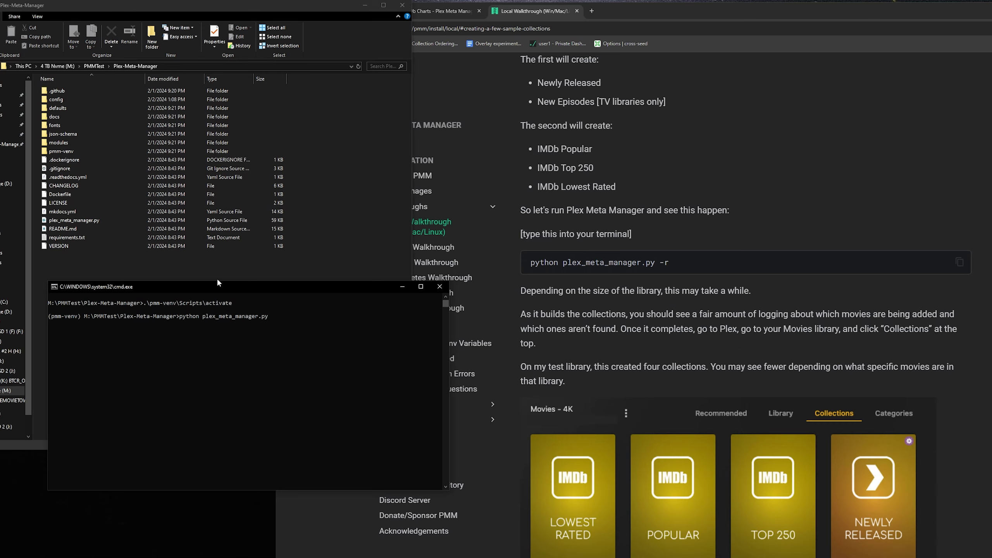
key("Return")
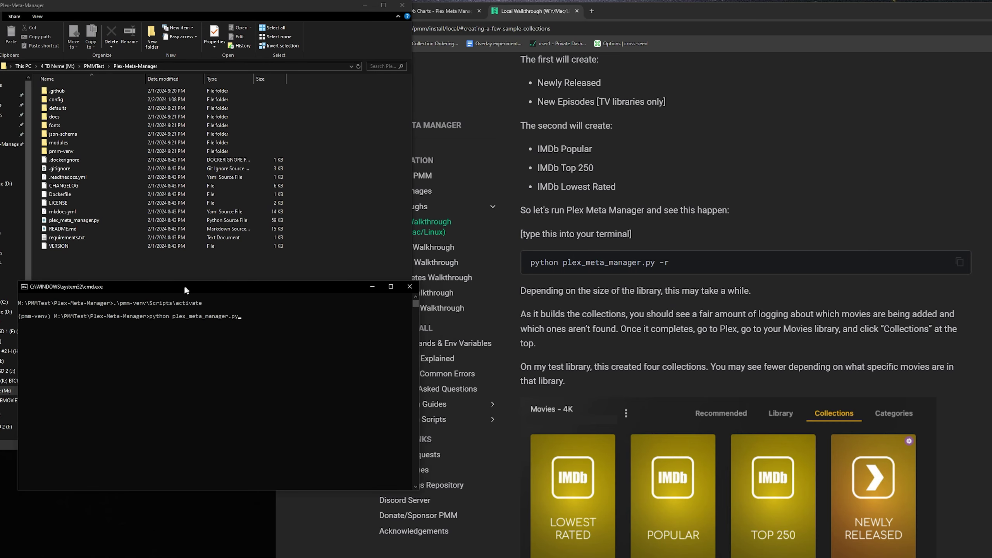
Step: Enter python plex_meta_manager.py in the command prompt and look into the config folder of Plex-Meta-Manager
type("python plex_meta_manager.py")
double_click(54, 151)
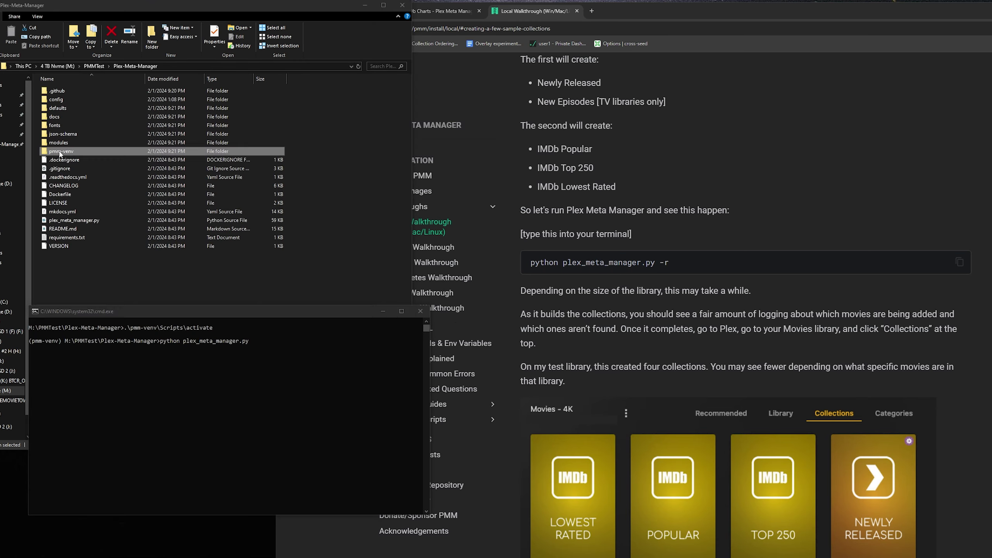
left_click(138, 66)
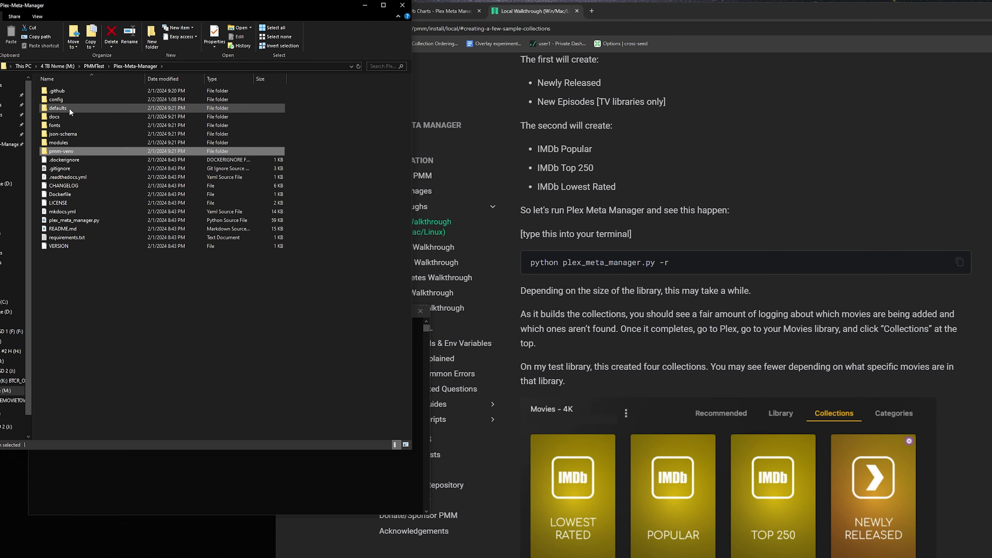
double_click(65, 103)
left_click(67, 91)
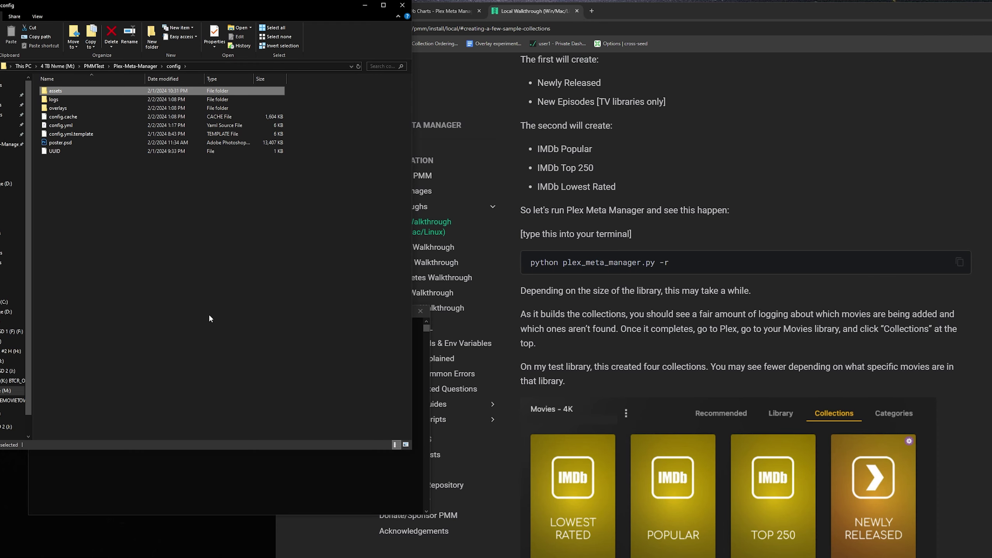
Step: Check the walkthrough's run command and sample collections, and run python plex_meta_manager.py -r in the command prompt
left_click(317, 498)
mouse_move(243, 313)
left_mouse_down()
mouse_move(248, 282)
mouse_move(254, 314)
left_mouse_up()
left_click(688, 262)
scroll(596, 276, "down", 2)
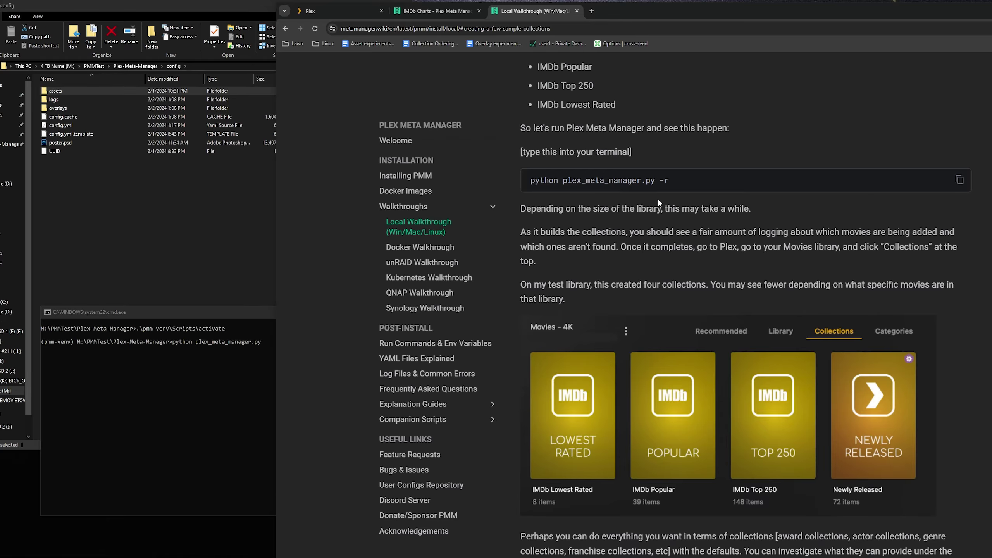
scroll(657, 198, "down", 3)
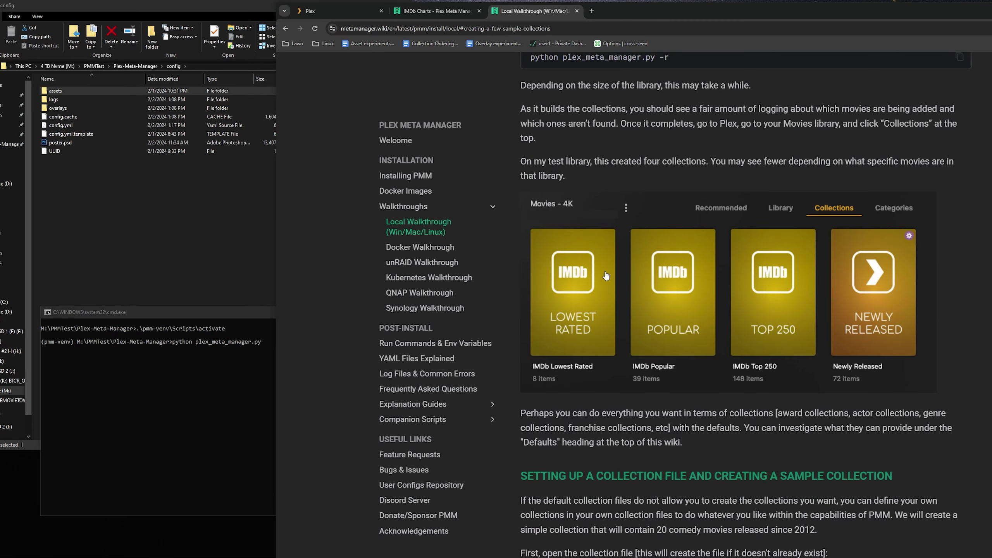
left_click_drag(244, 313, 257, 285)
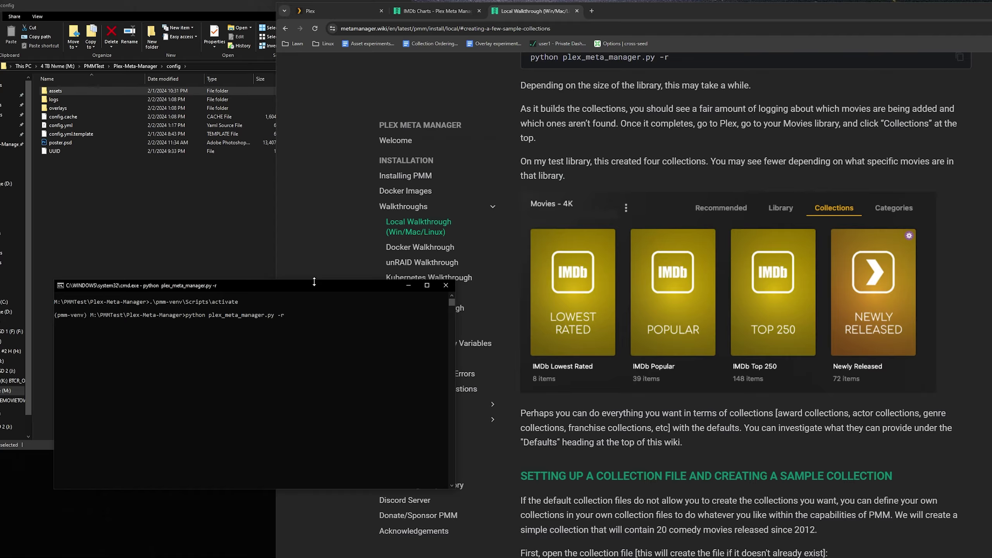
Step: Switch to the MoviesPMM library in Plex, glance at the run log, and move the browser to show more of the library
left_click(327, 11)
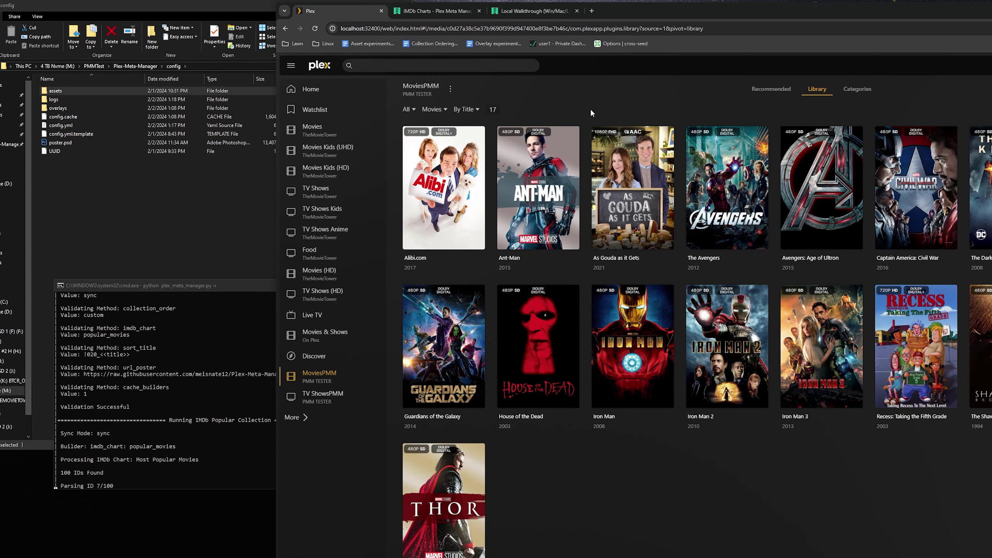
left_click(187, 296)
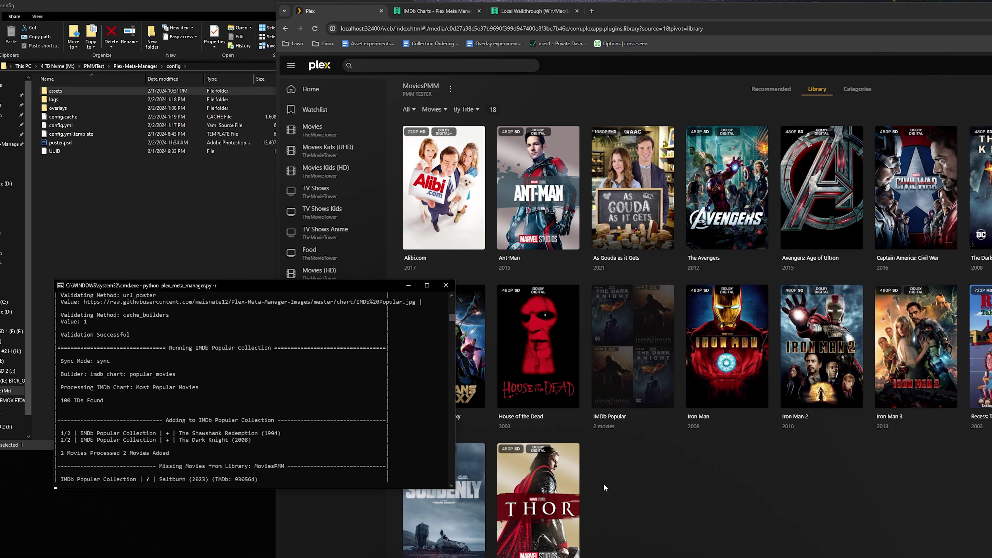
left_click(648, 523)
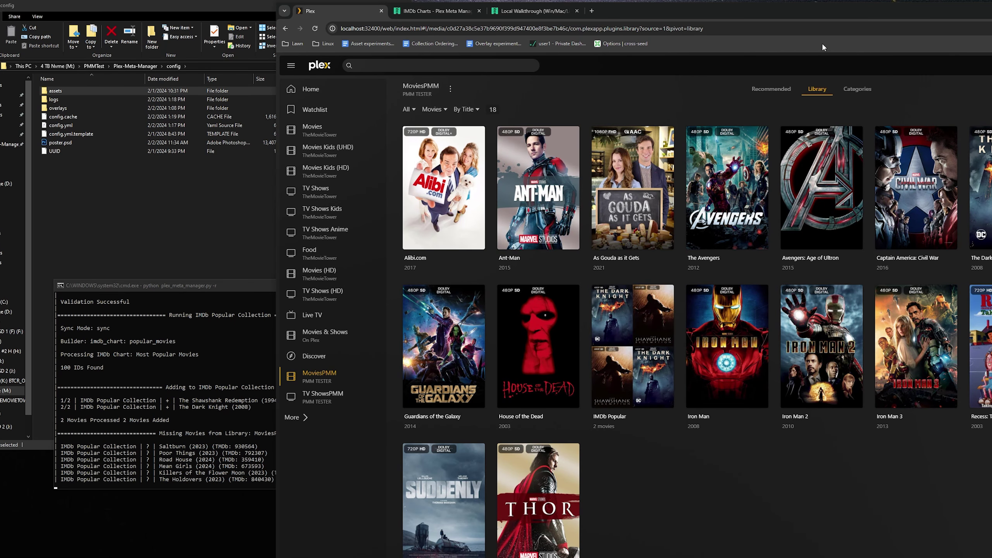
mouse_move(778, 16)
left_mouse_down()
mouse_move(628, 15)
mouse_move(782, 15)
left_mouse_up()
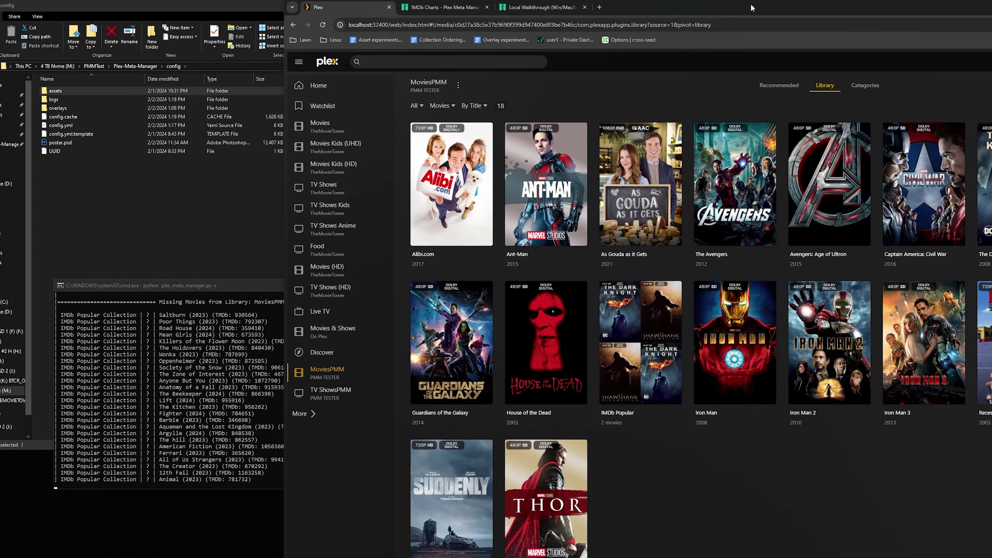
left_click_drag(751, 8, 585, 11)
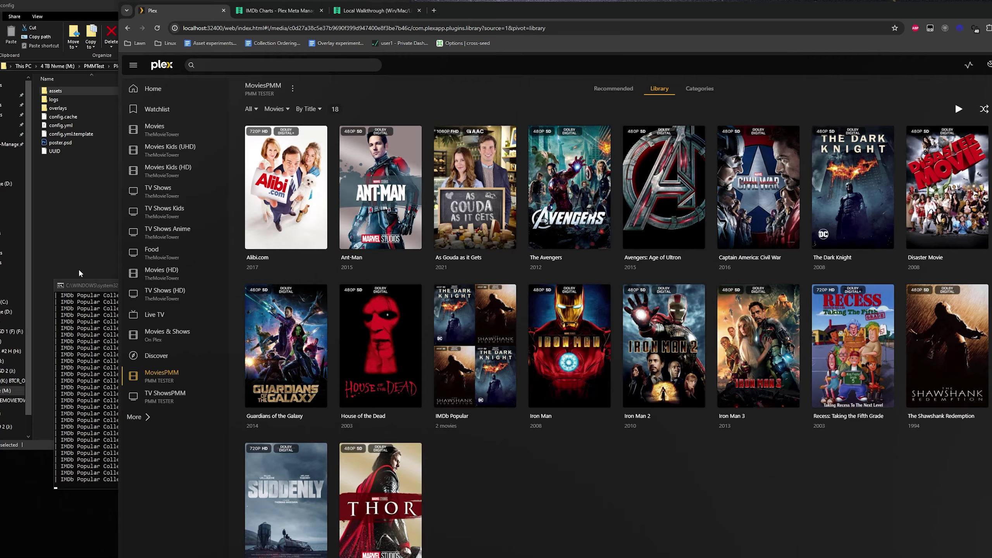
Step: Alternate between the run log and the MoviesPMM library to follow the building of the IMDb Popular and IMDb Top 250 collections
left_click(93, 288)
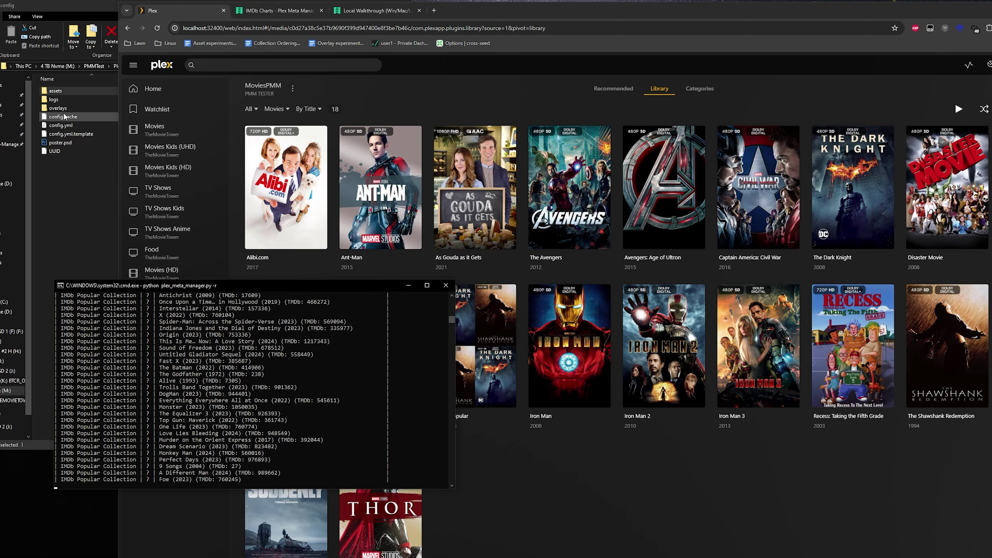
left_click(432, 107)
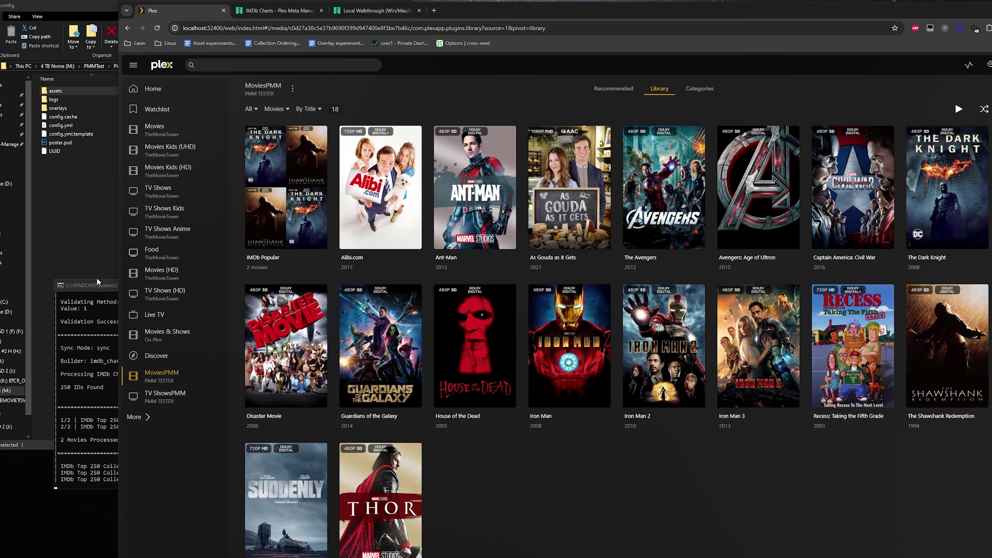
key("alt+Tab")
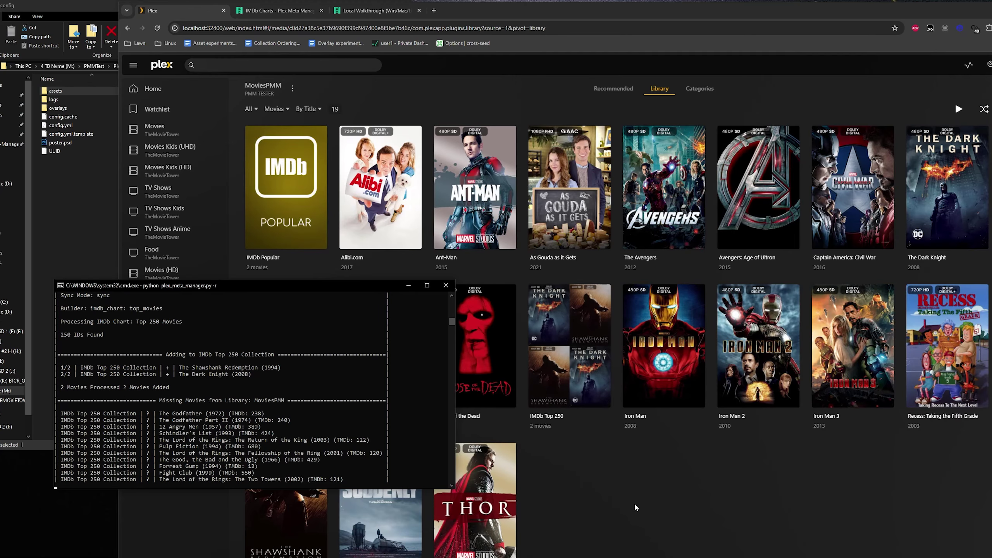
left_click(635, 507)
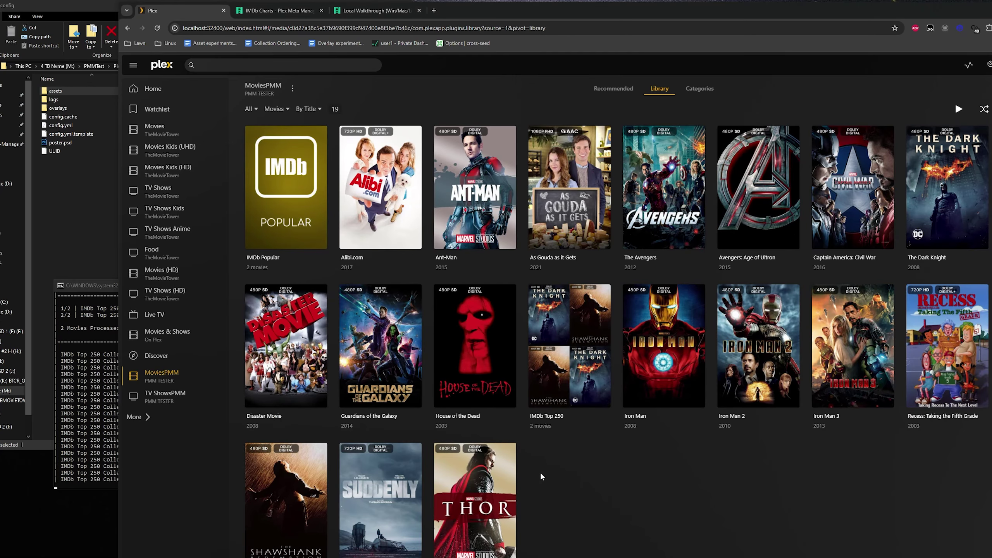
scroll(585, 508, "down", 1)
scroll(598, 496, "up", 1)
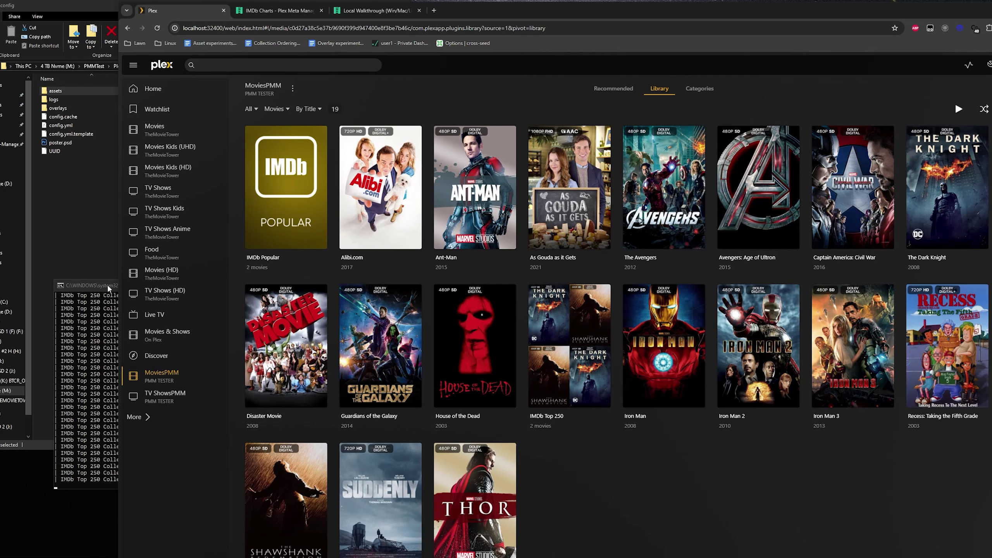
left_click_drag(109, 288, 41, 332)
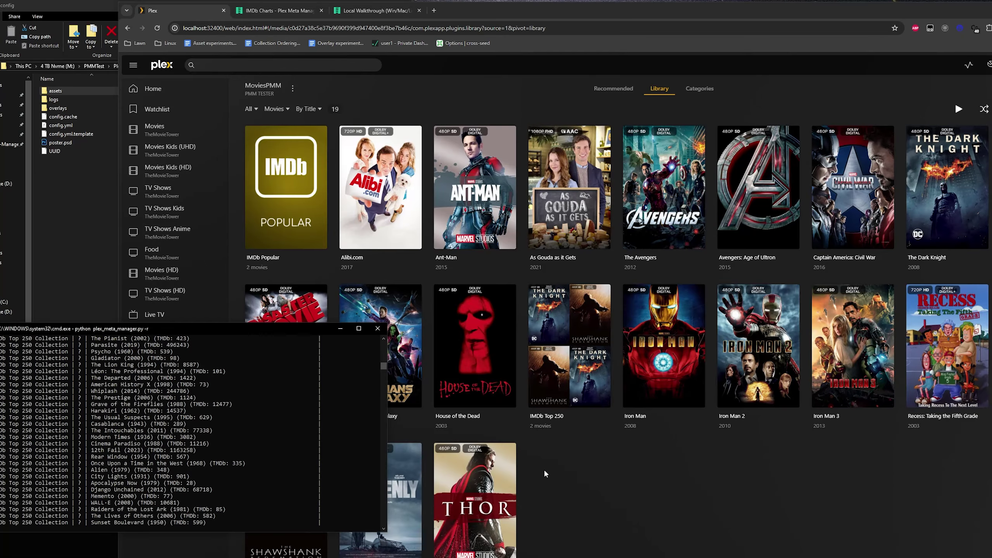
left_click(579, 473)
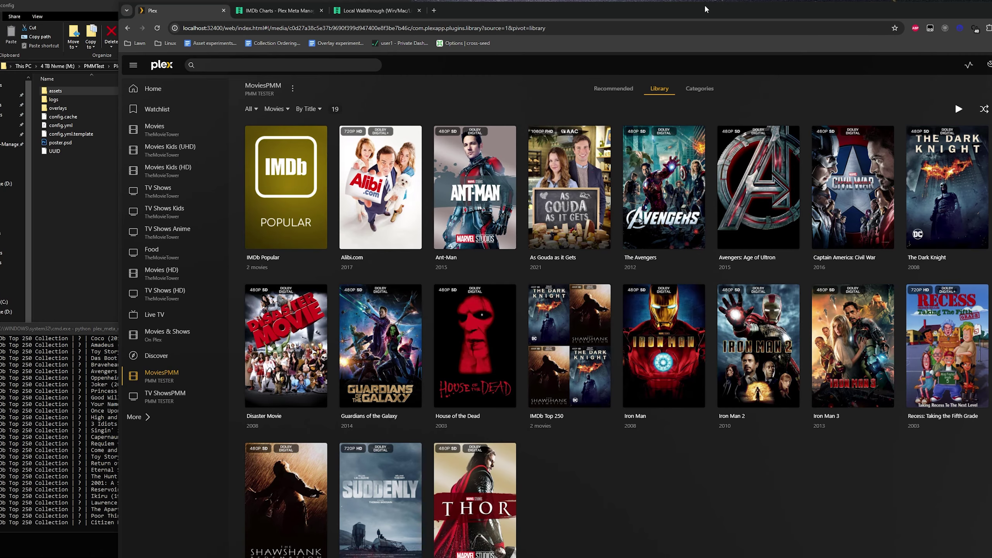
Step: Rearrange the browser and command prompt windows so the run log stays in view beside the Plex library
left_click_drag(706, 9, 703, 0)
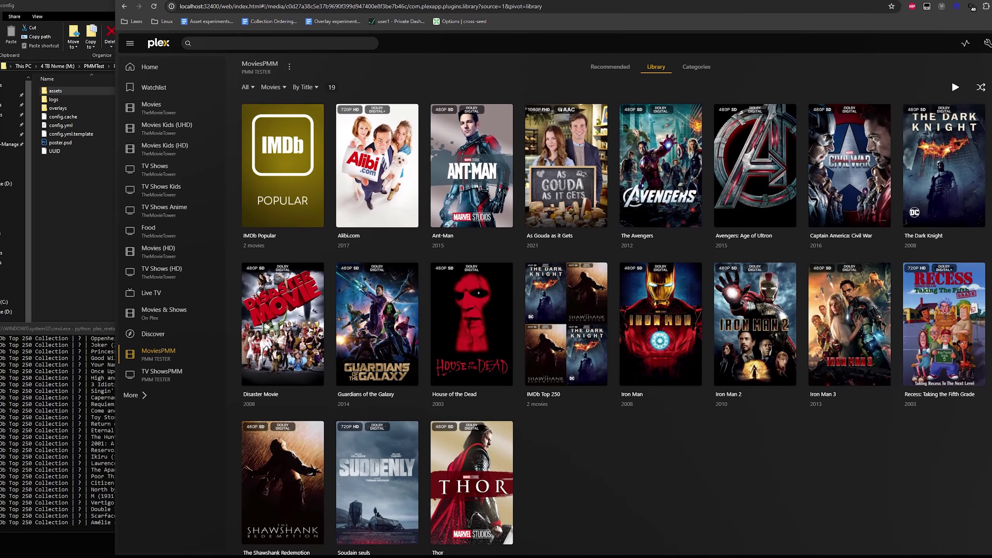
key("super+Down")
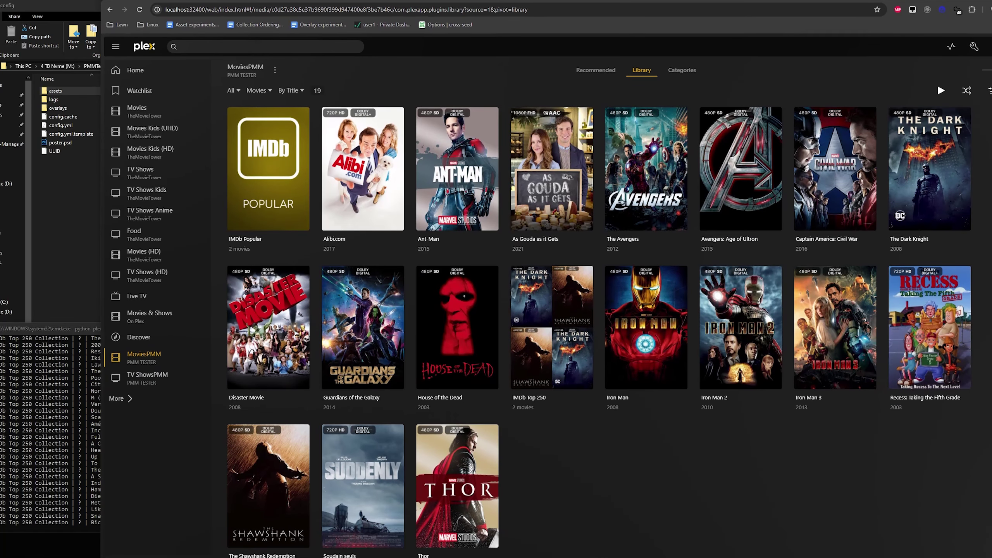
left_click_drag(73, 323, 74, 334)
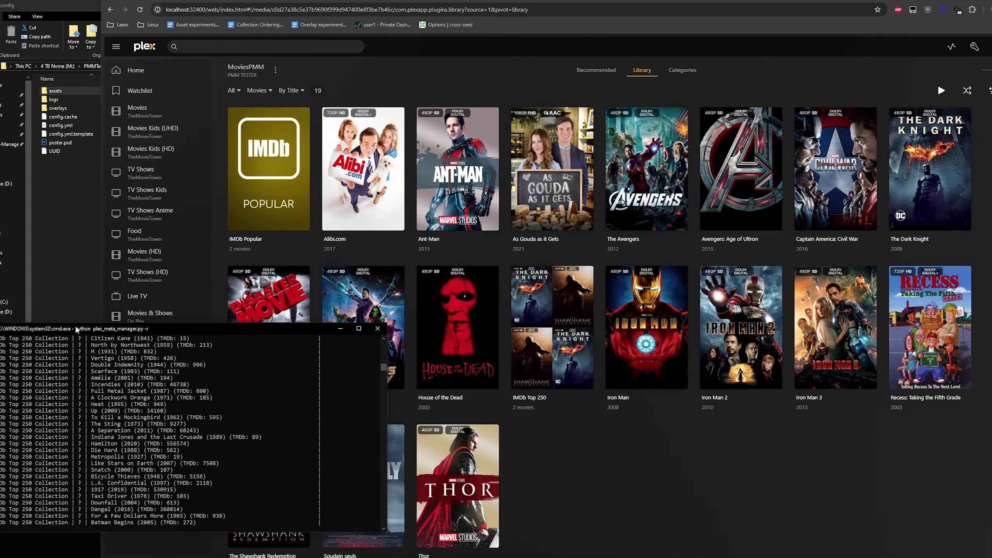
left_click(668, 450)
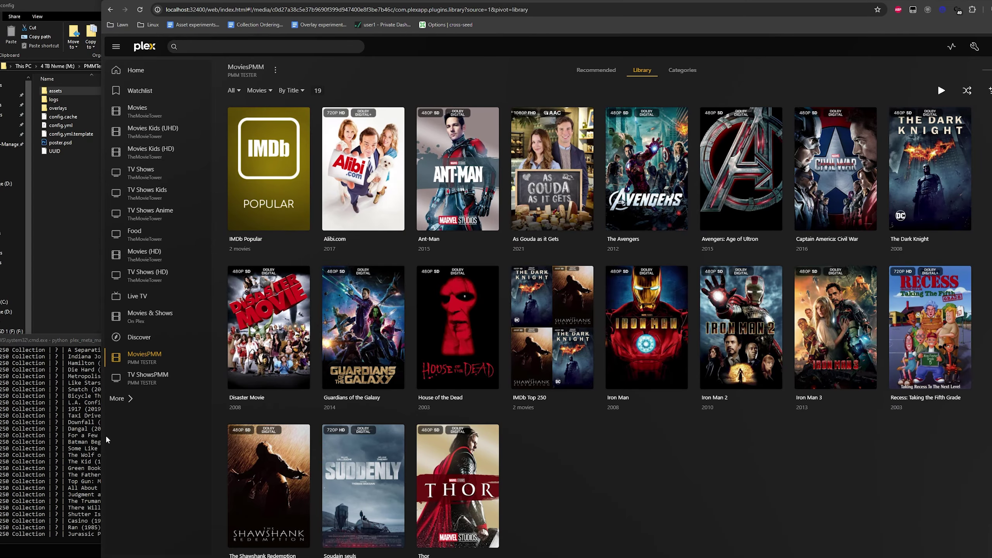
left_click_drag(99, 434, 140, 440)
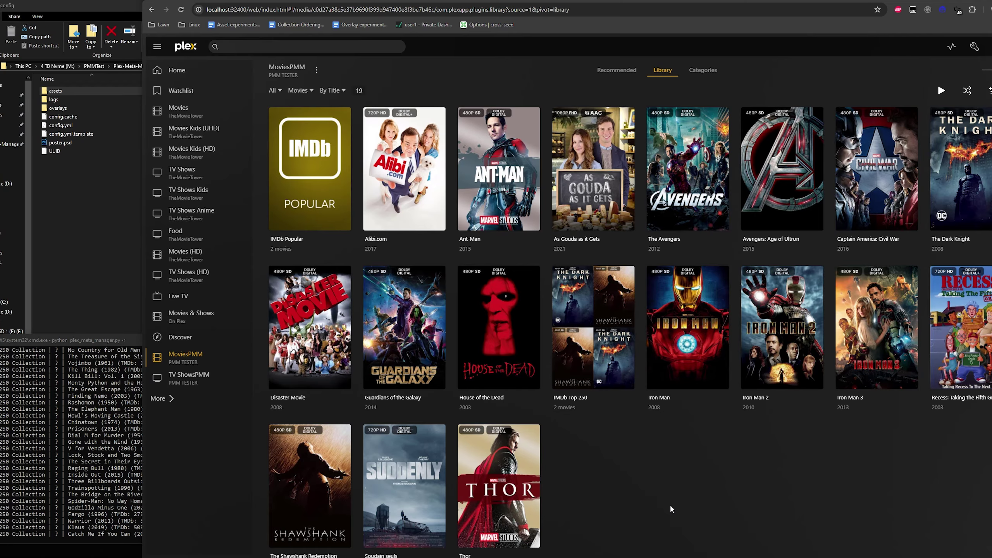
Step: Compare the walkthrough's list of IMDb collections with the collections in the MoviesPMM library
left_click(390, 1)
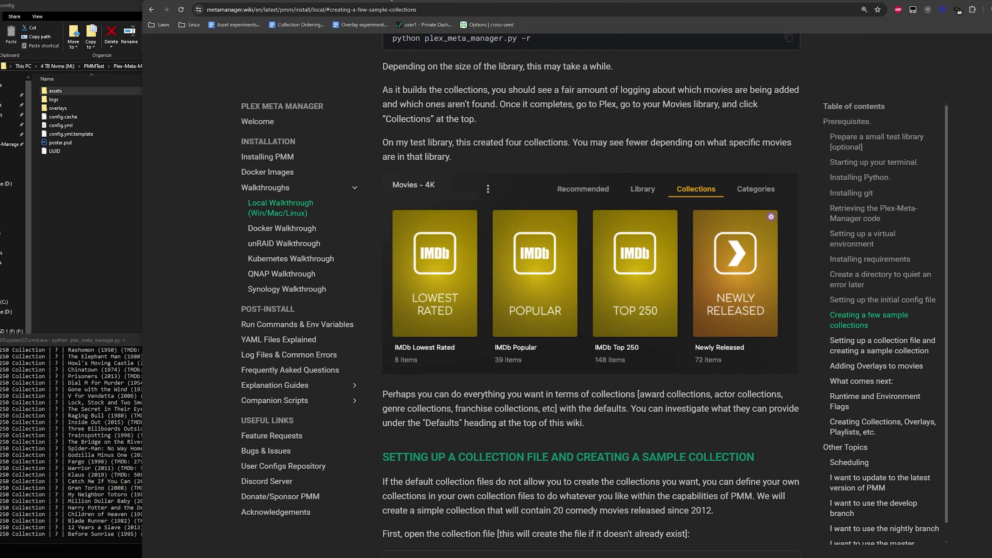
scroll(478, 333, "up", 5)
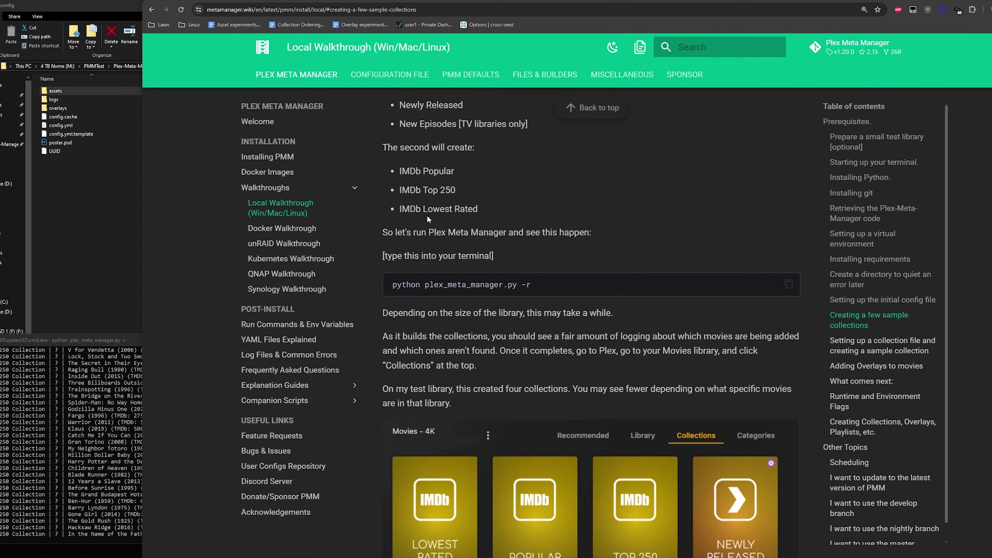
key("ctrl+Tab")
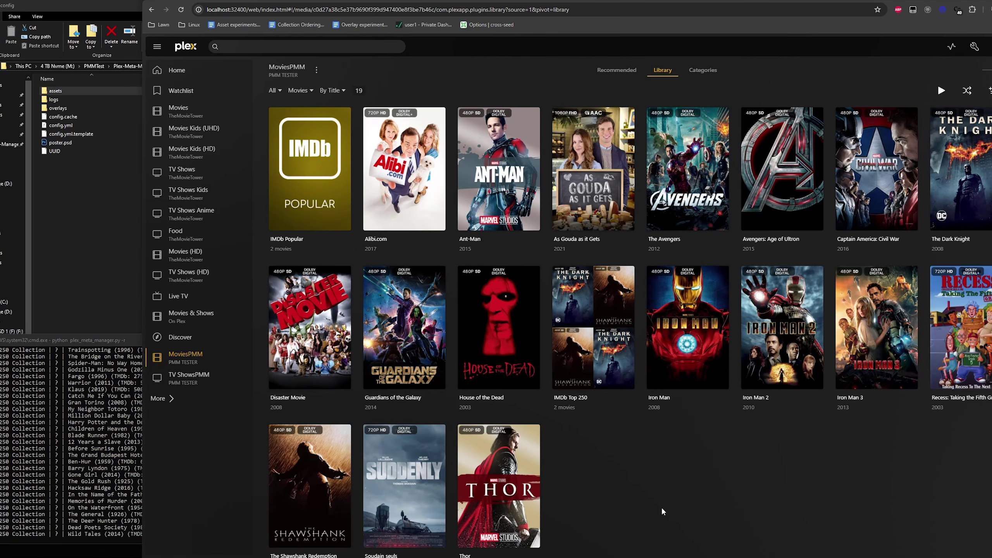
scroll(661, 506, "down", 1)
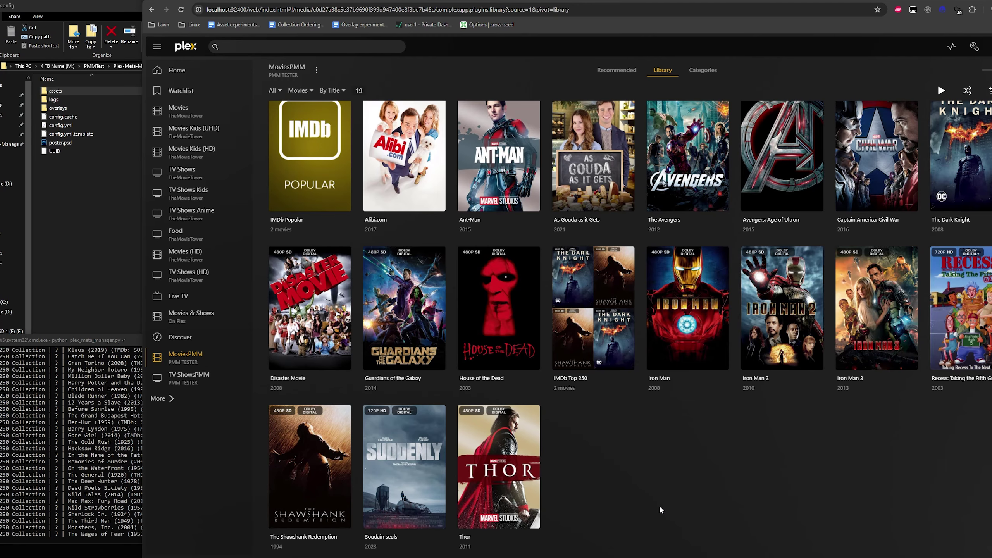
mouse_move(300, 346)
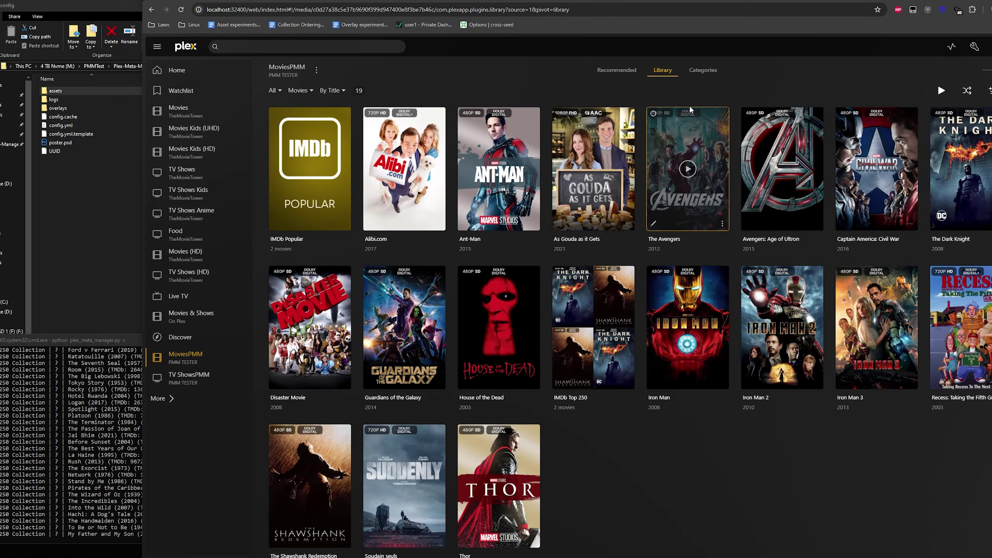
Step: Check the MoviesPMM Categories and Recommended views, return to Library, and review the run log and the IMDb Lowest Rated collection
left_click(700, 71)
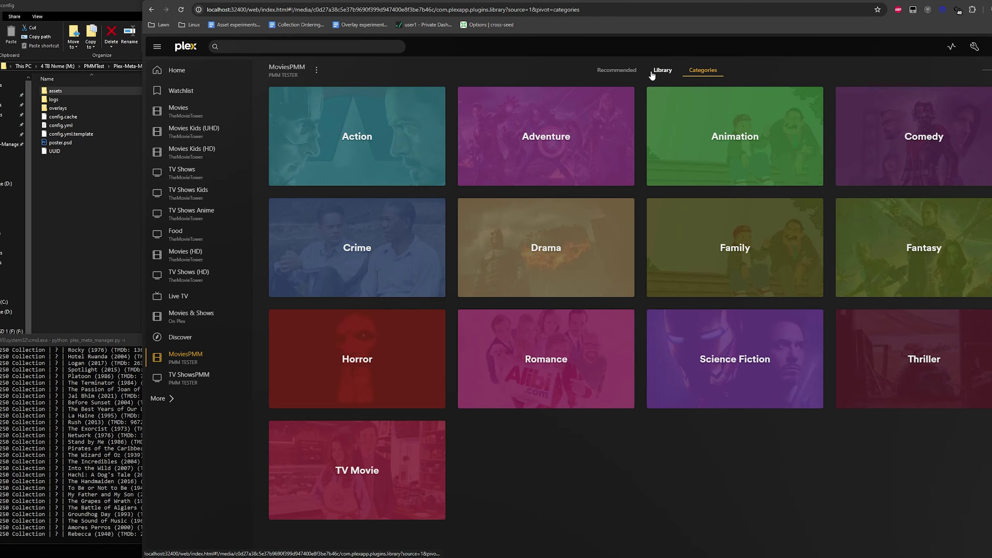
left_click(660, 71)
left_click(628, 71)
left_click(657, 71)
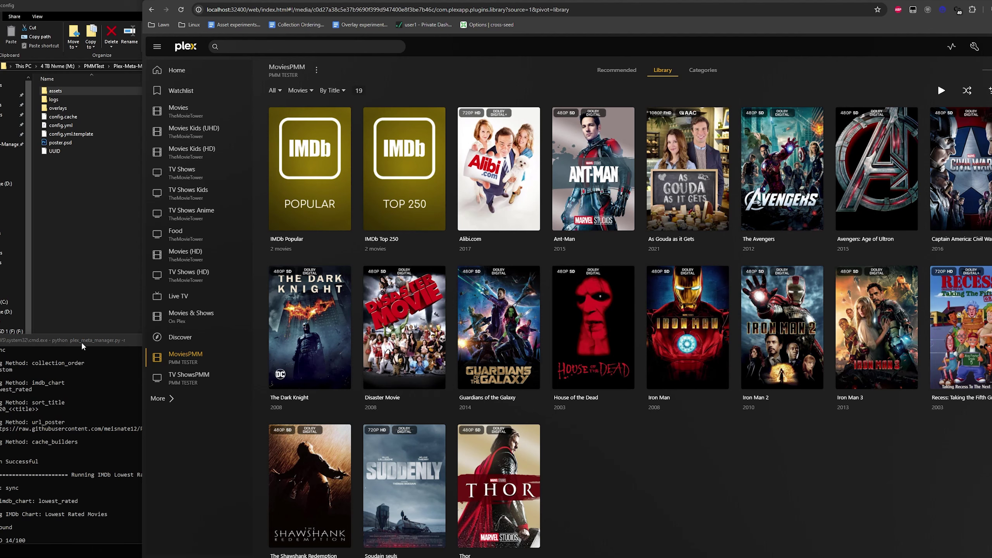
left_click(80, 341)
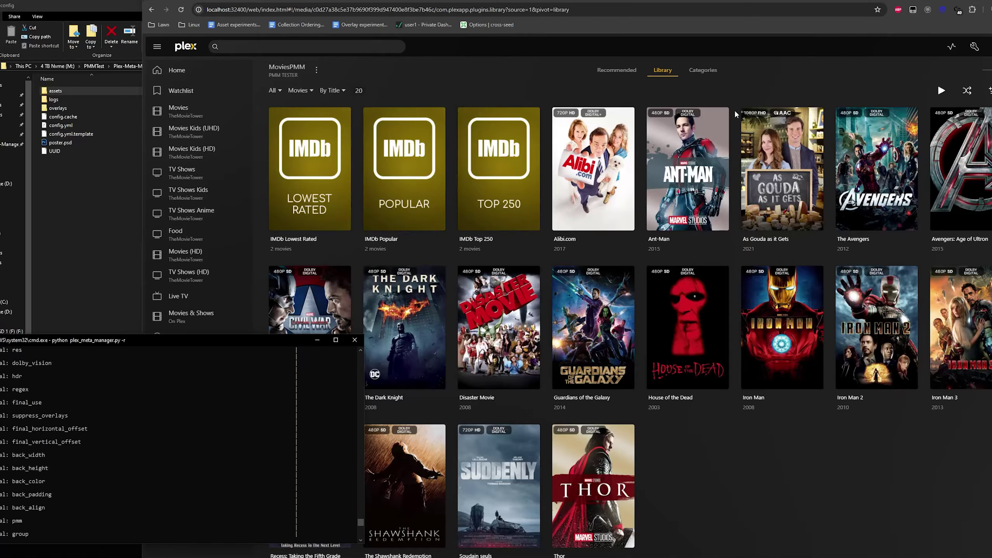
mouse_move(321, 211)
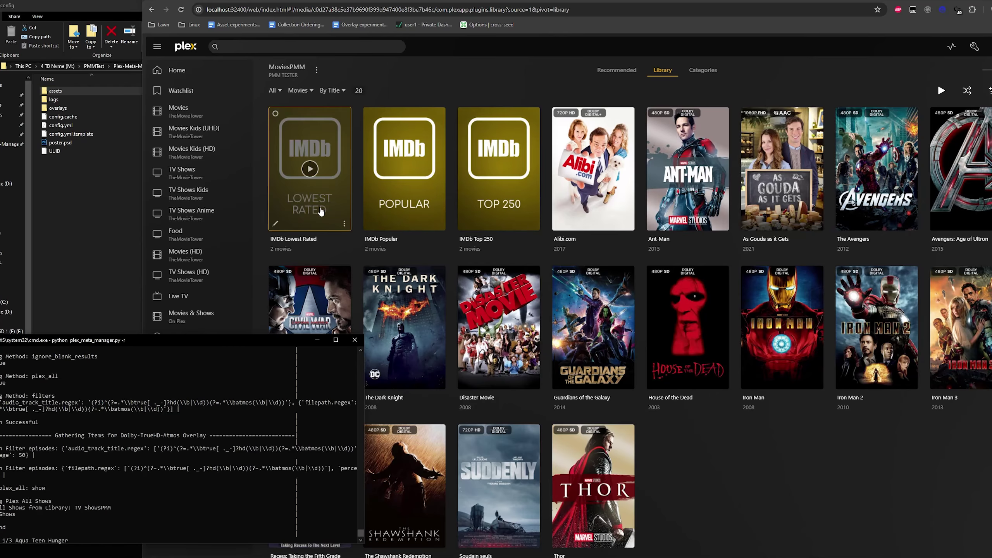
Step: Look into the defaults folder of Plex-Meta-Manager, return to its main folder, and view the MoviesPMM library in Plex again
left_click(132, 71)
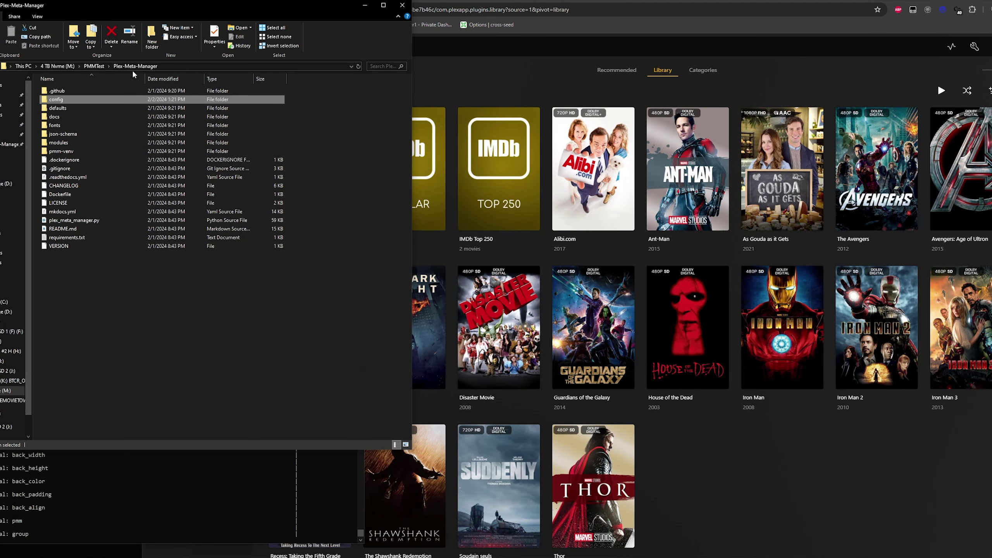
double_click(79, 108)
key("alt+Up")
key("alt+Tab")
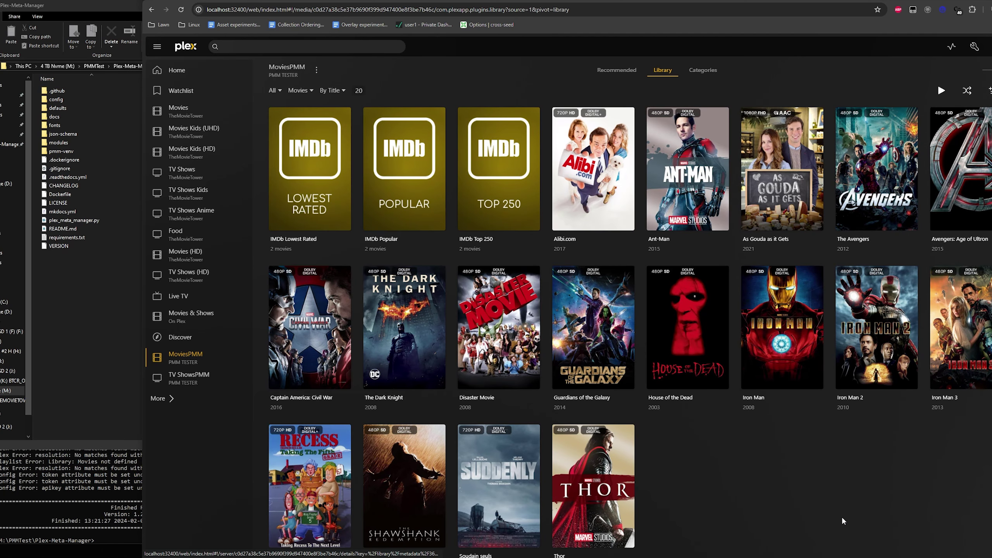
scroll(786, 467, "down", 1)
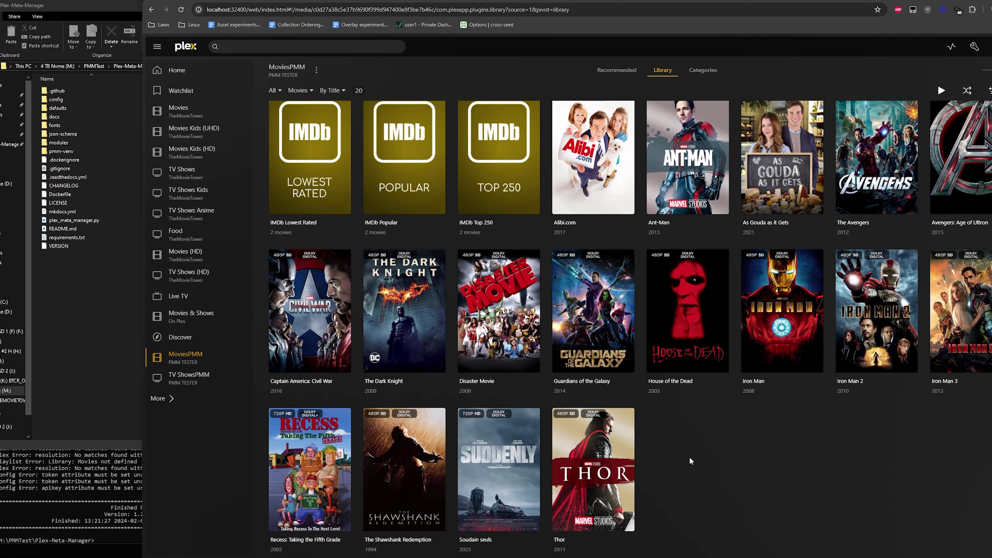
Step: View the TV ShowsPMM library with its Recommended and Categories views, then return to the MoviesPMM library
scroll(689, 456, "up", 1)
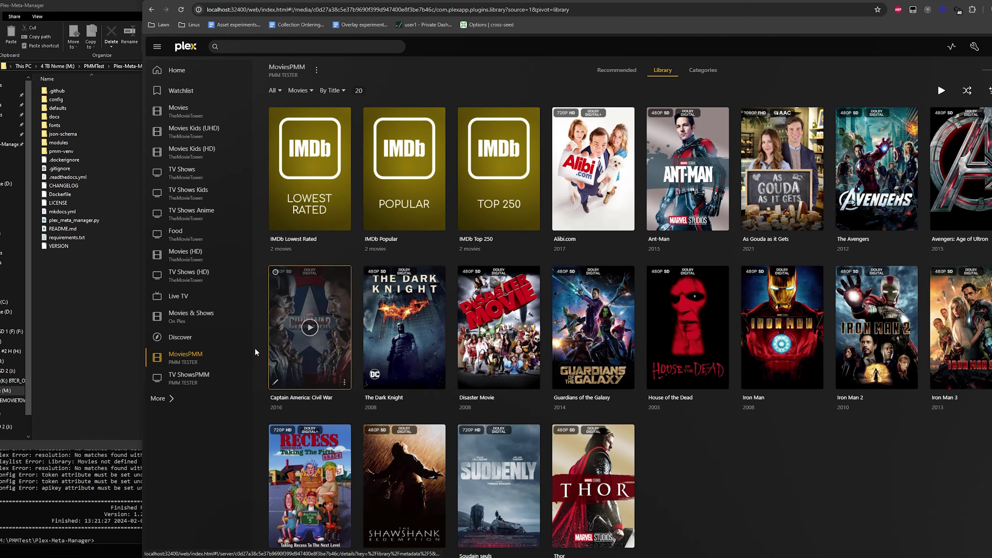
left_click(200, 379)
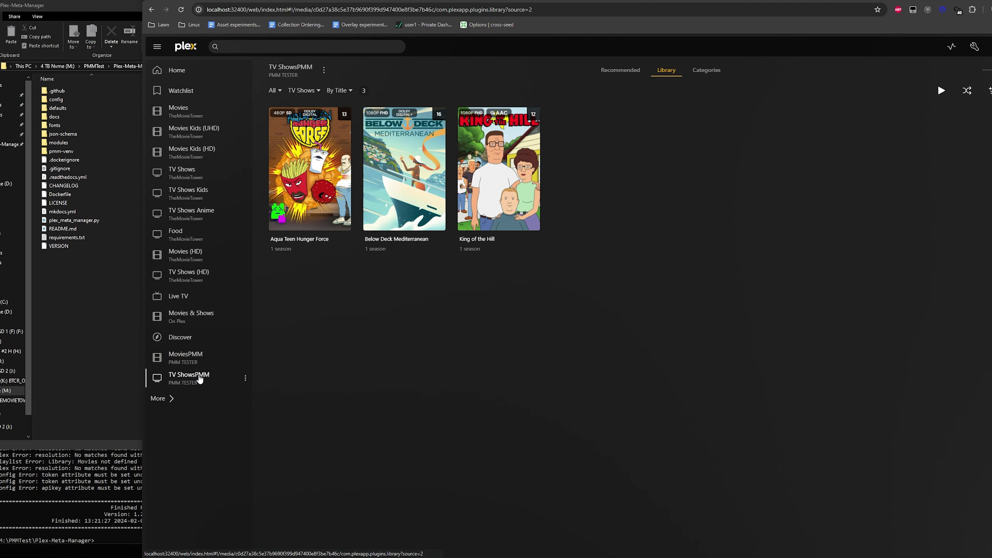
left_click(636, 71)
left_click(666, 71)
left_click(701, 71)
left_click(665, 72)
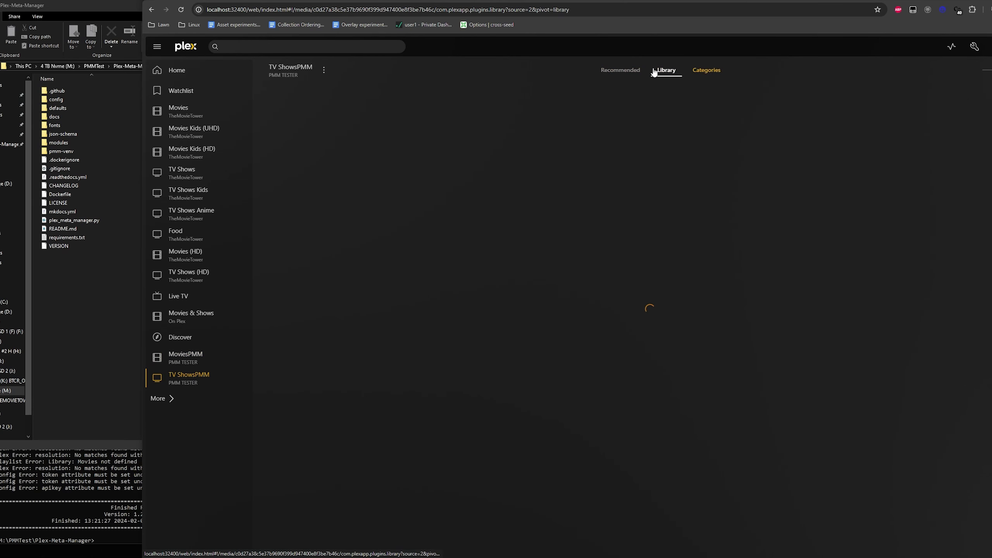
left_click(191, 362)
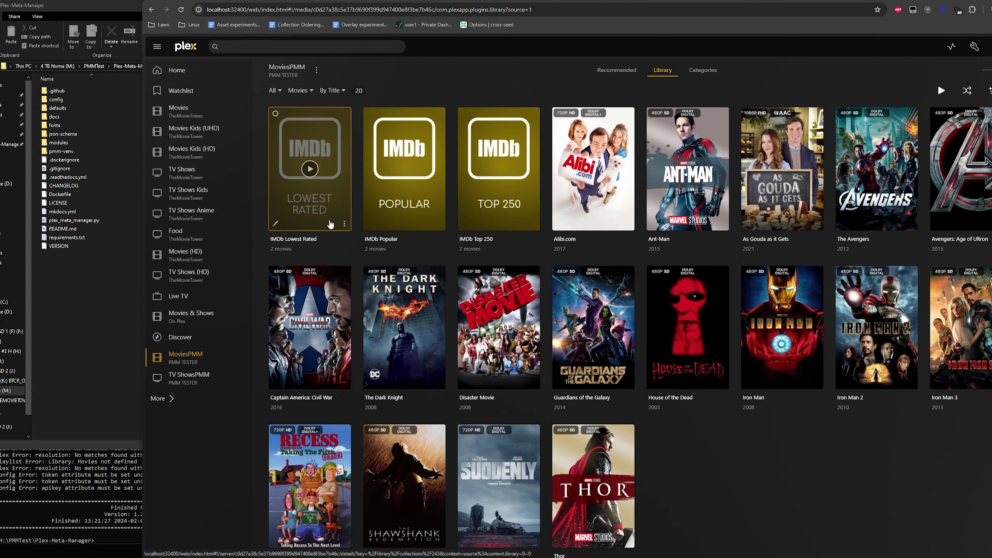
Step: Look into the IMDb Lowest Rated collection and its summary, view the IMDb Popular collection, and return to MoviesPMM
left_click(330, 140)
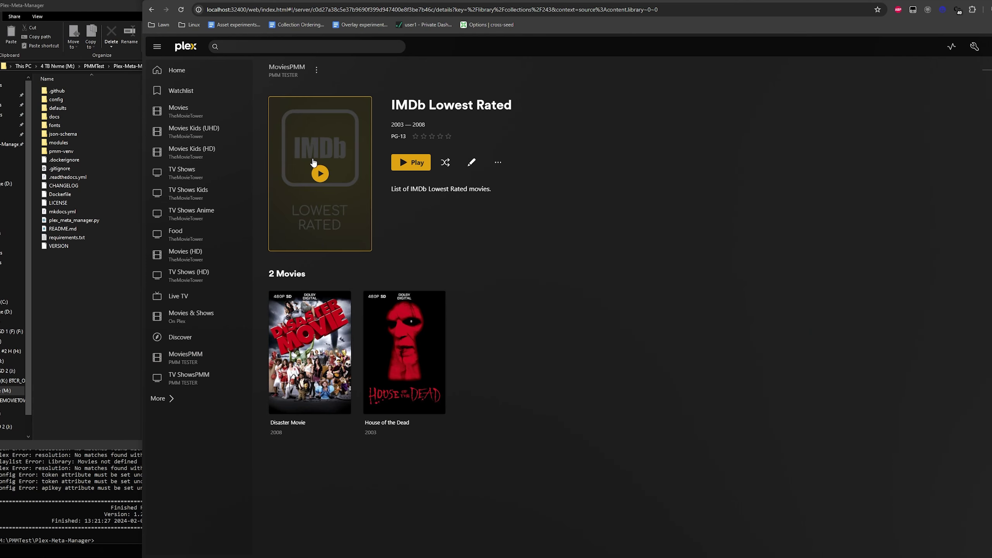
left_click_drag(431, 189, 515, 191)
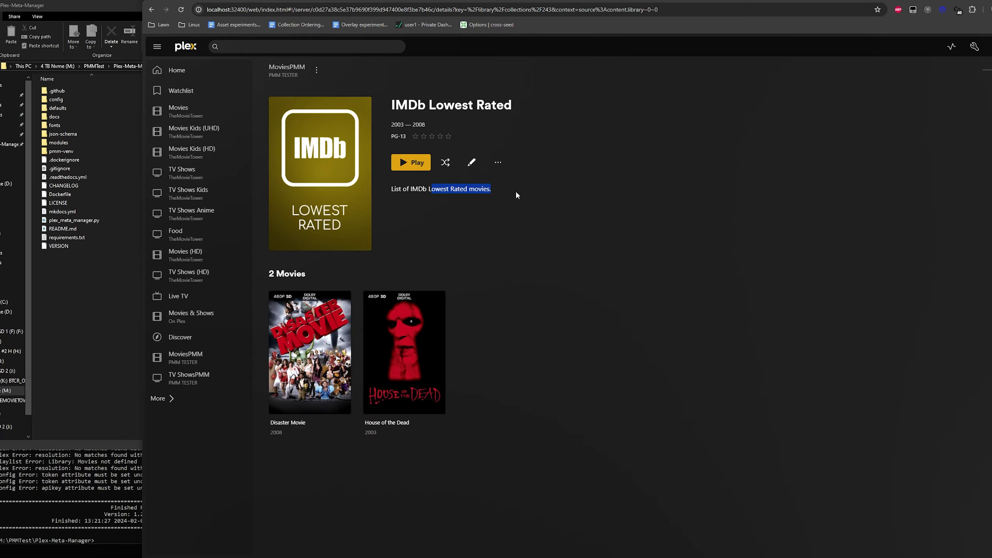
left_click(443, 235)
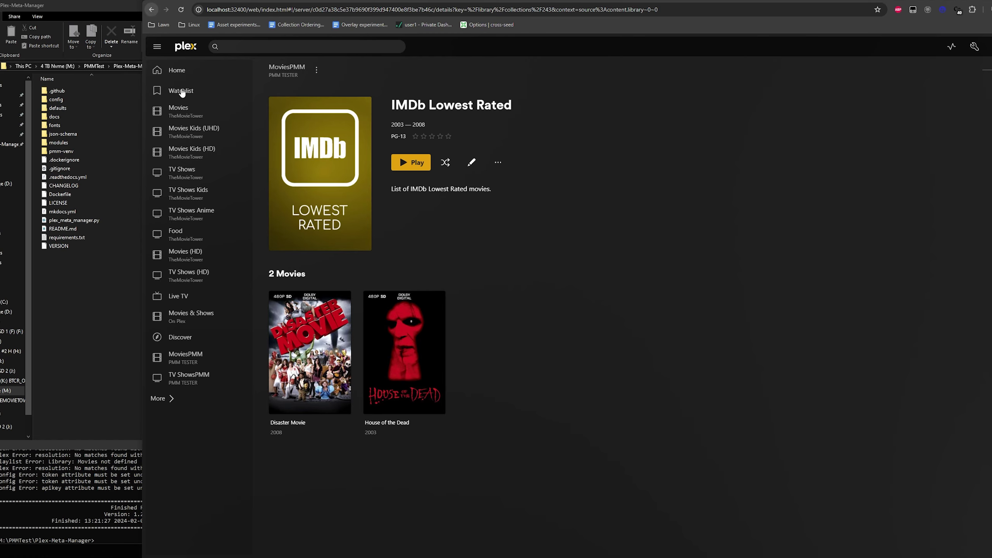
left_click(231, 360)
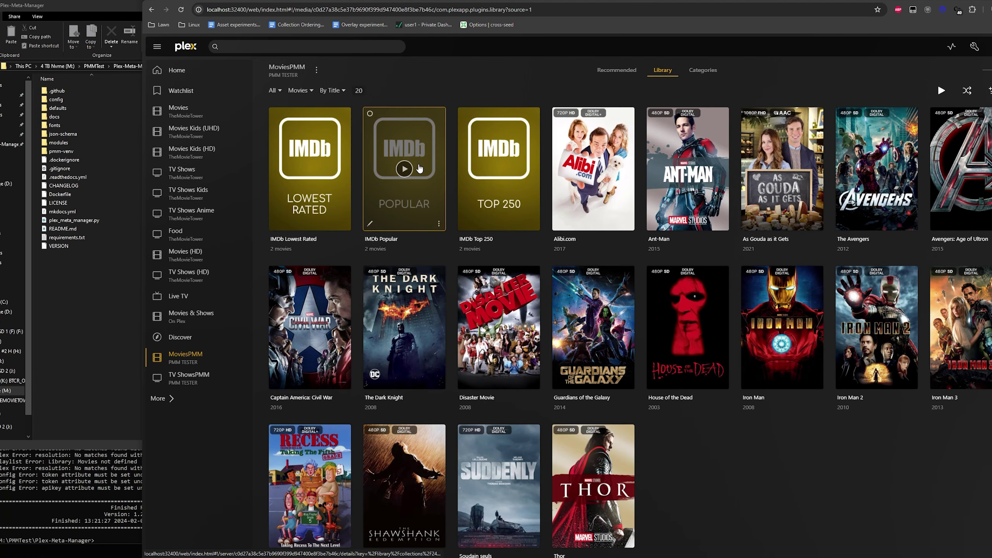
left_click(411, 169)
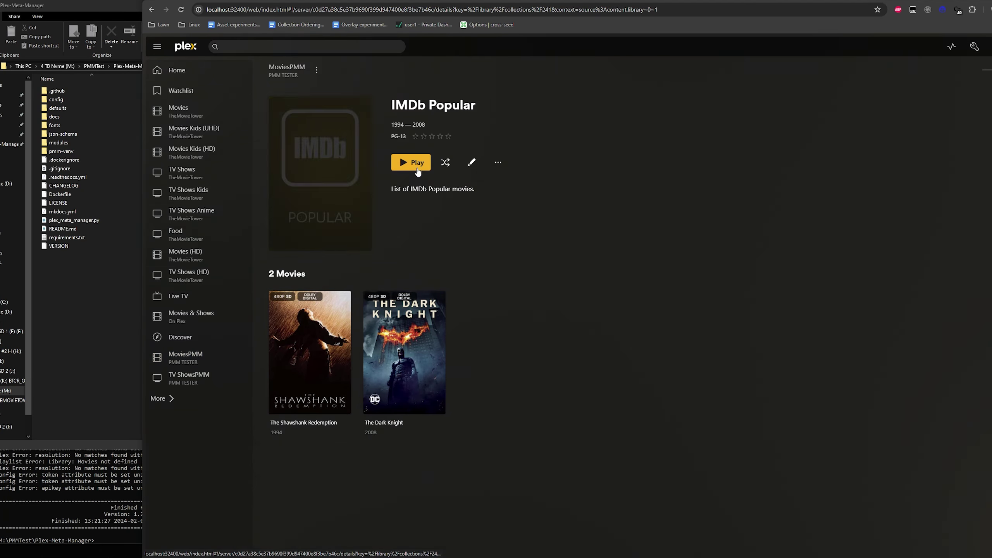
left_click(206, 363)
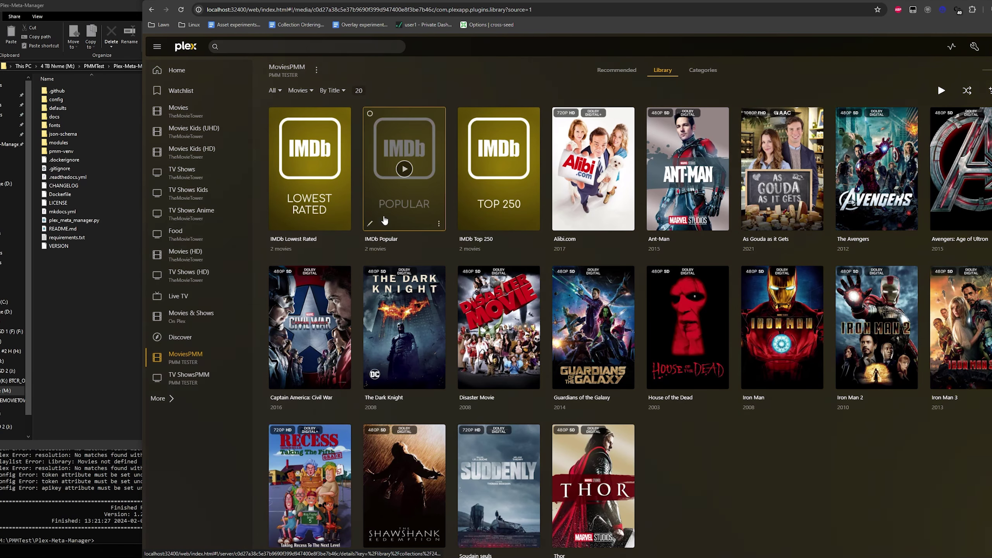
Step: Open the IMDb Lowest Rated collection's edit dialog and highlight the number prefix in its sort title
left_click(370, 224)
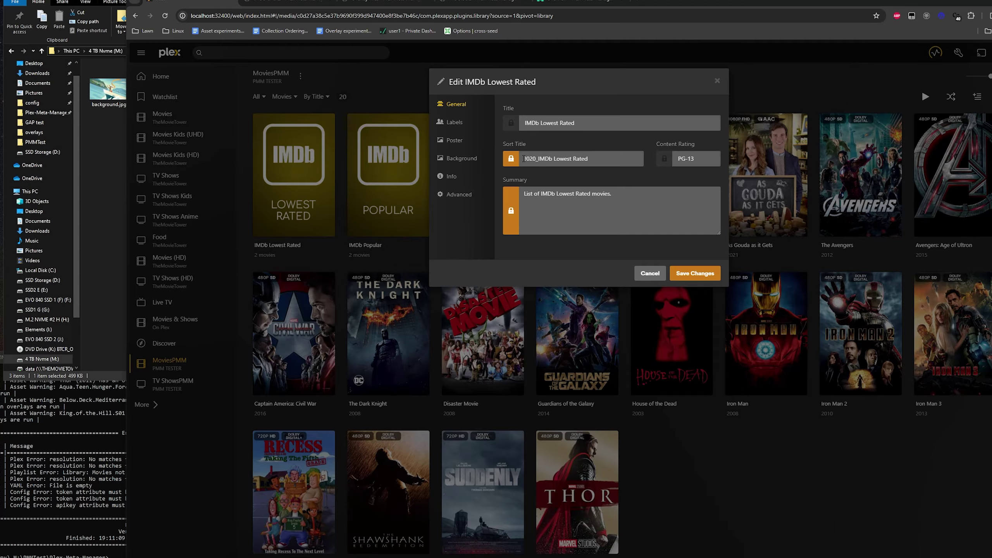
left_click_drag(525, 155, 597, 158)
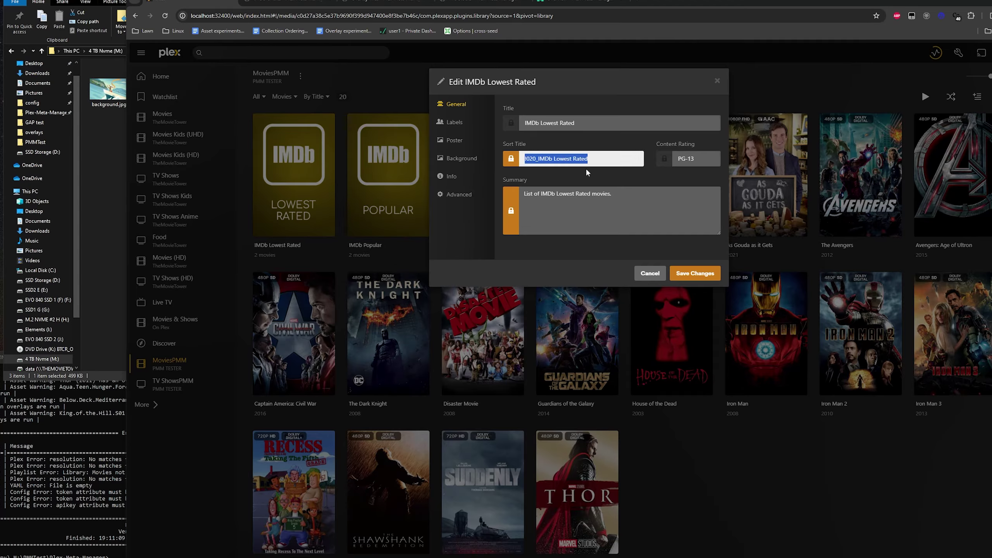
left_click(526, 158)
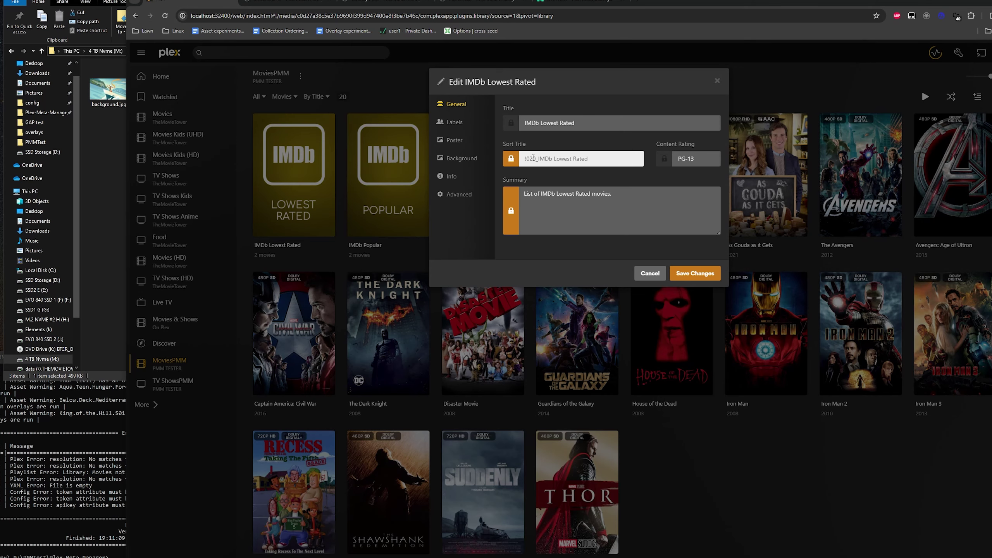
key("shift+Right")
key("shift+Right")
key("shift+Right")
key("shift+Right")
Step: Read the wiki's Collection Section Order explanation and follow its link to the Customizing Configs section
key("ctrl+Tab")
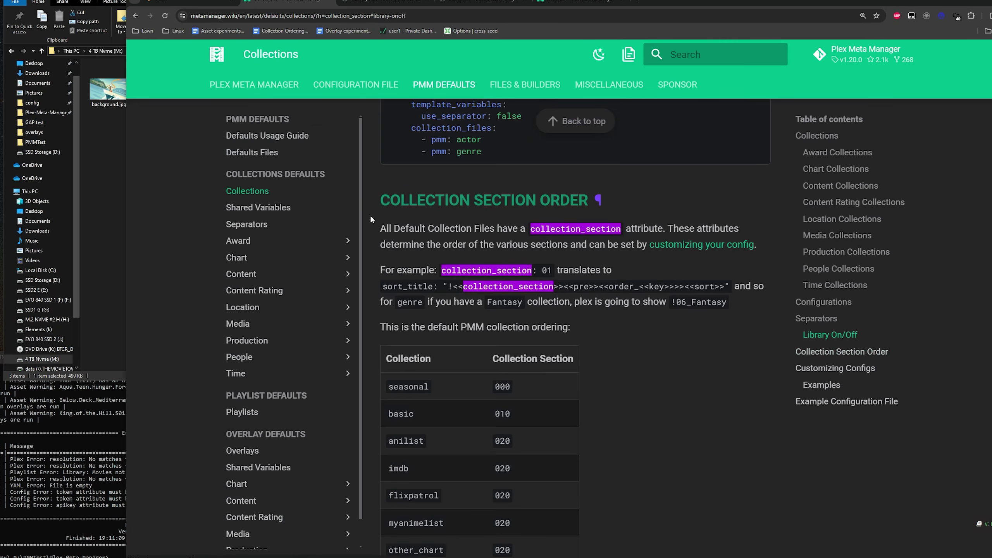
left_click_drag(377, 229, 628, 216)
left_click(635, 251)
scroll(489, 285, "down", 3)
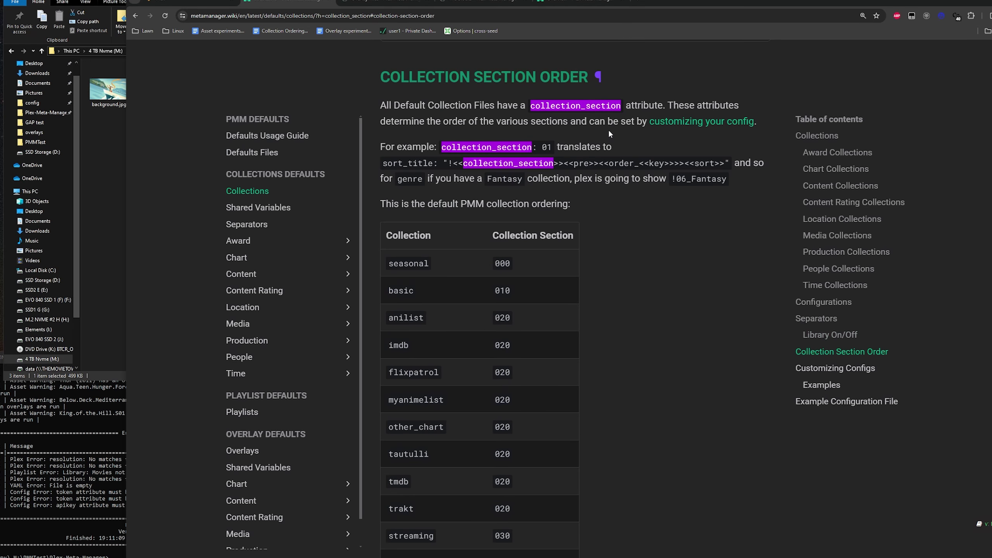
left_click(696, 121)
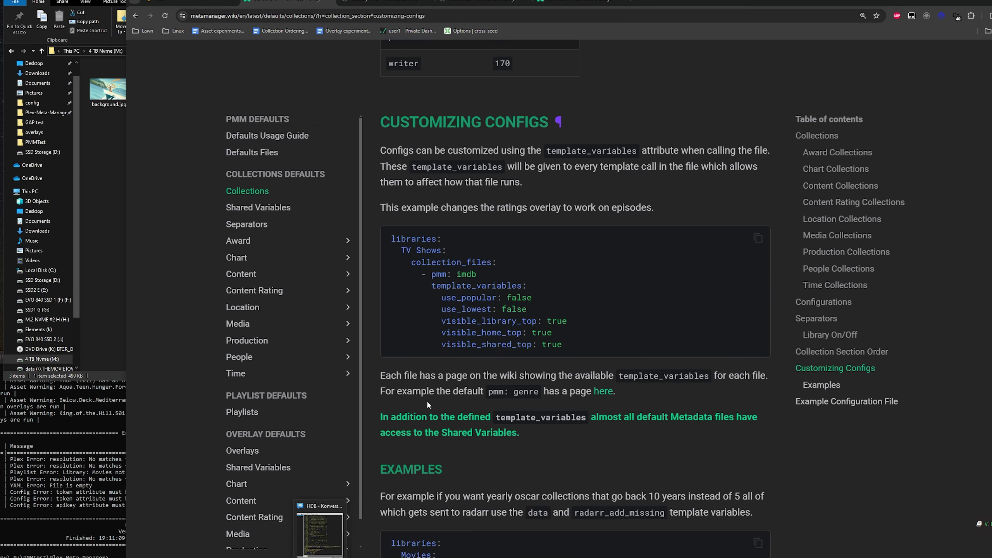
Step: Return to the wiki's default PMM collection ordering table and examine its first entries
scroll(567, 393, "up", 20)
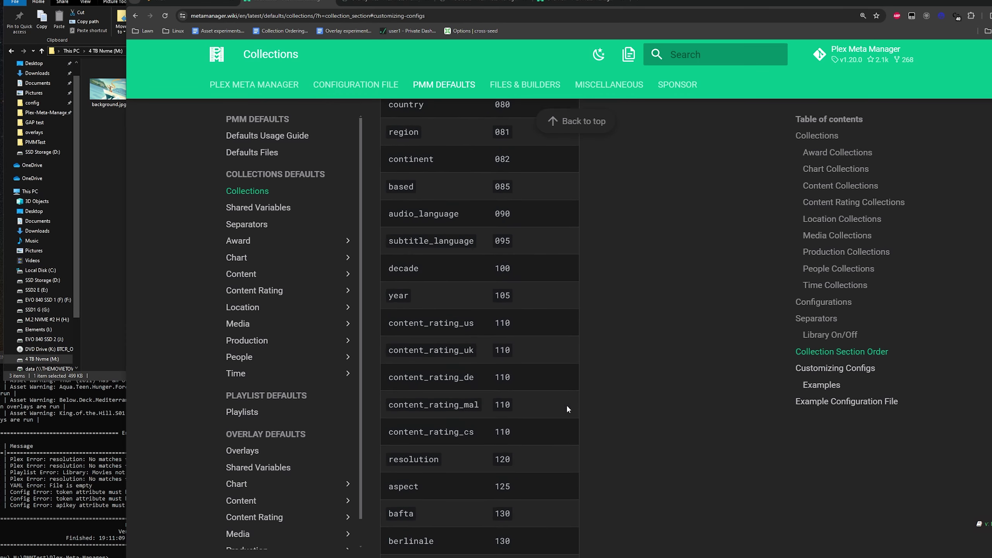
scroll(566, 404, "up", 12)
scroll(533, 452, "down", 2)
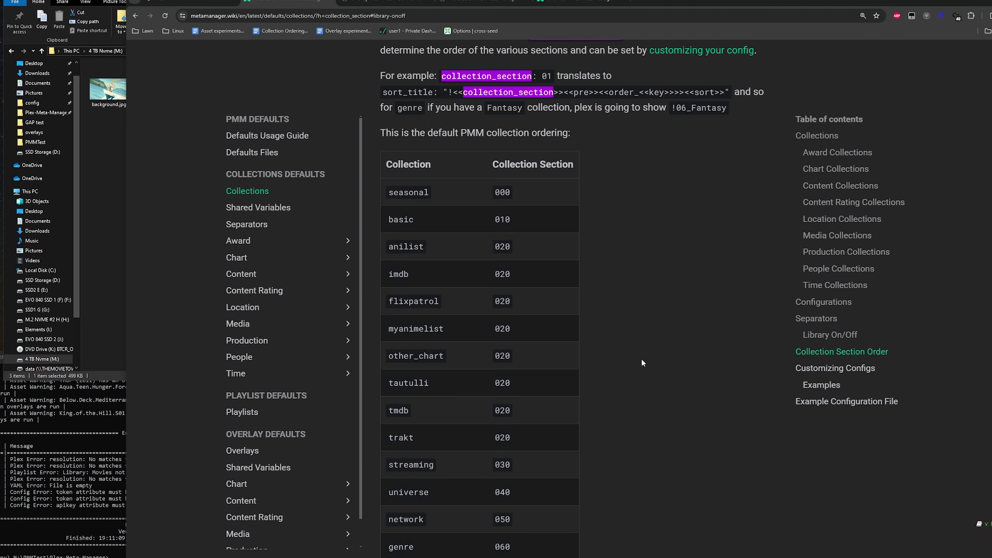
scroll(479, 188, "down", 3)
scroll(493, 216, "up", 3)
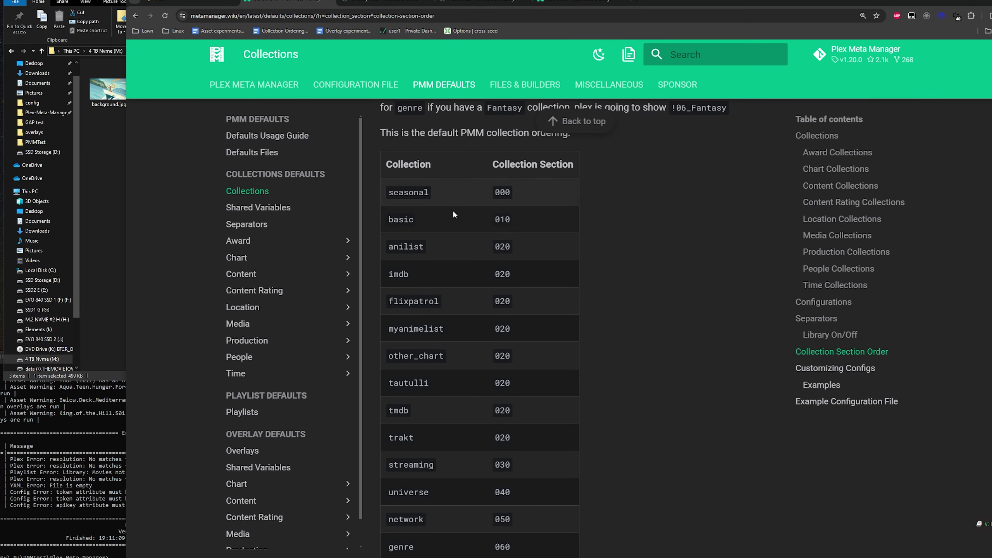
scroll(430, 198, "down", 1)
left_click_drag(393, 151, 463, 139)
Step: Compare the IMDb Lowest Rated sort title in Plex with the section numbers in the wiki's collection ordering table
left_click(188, 3)
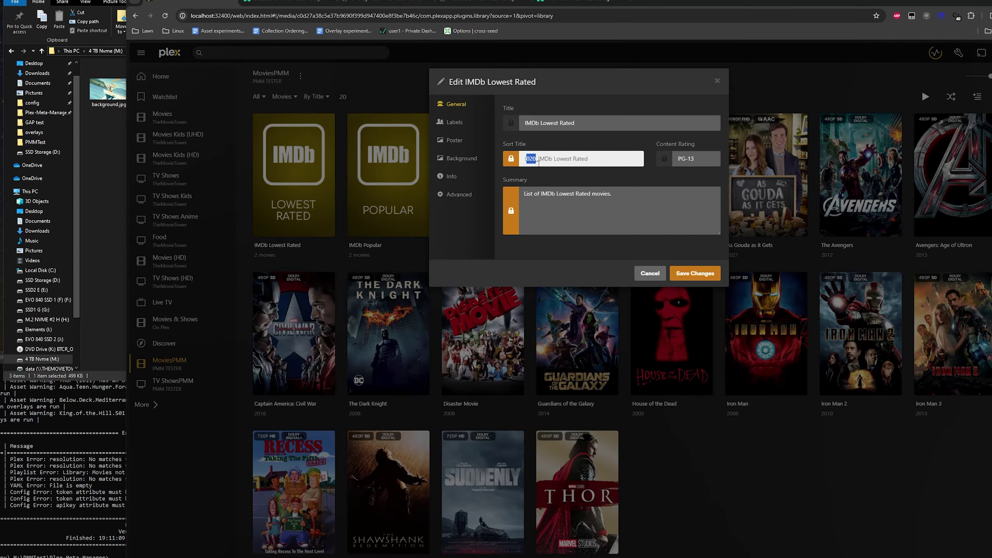
left_click_drag(540, 158, 588, 158)
key("ctrl+Tab")
scroll(543, 353, "down", 6)
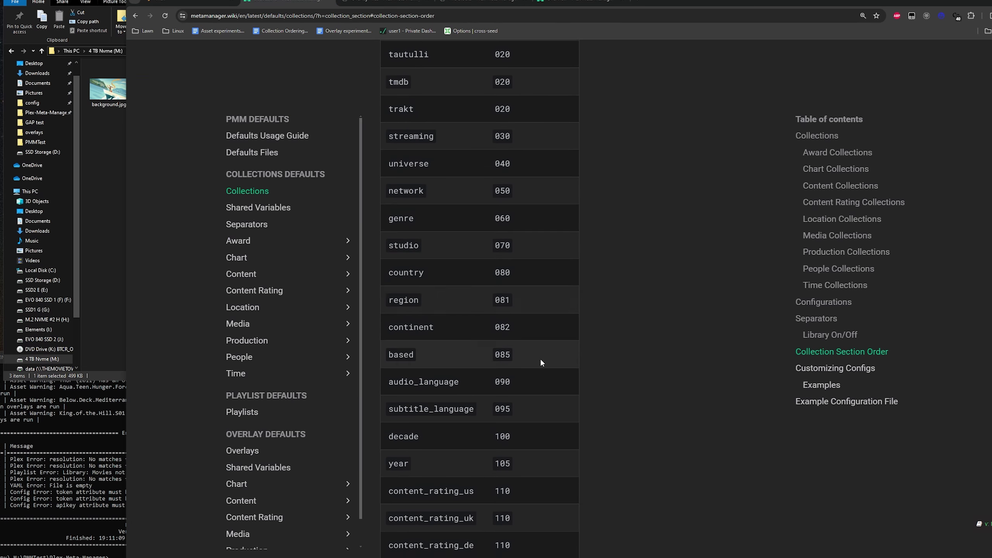
scroll(541, 282, "up", 5)
scroll(532, 278, "up", 3)
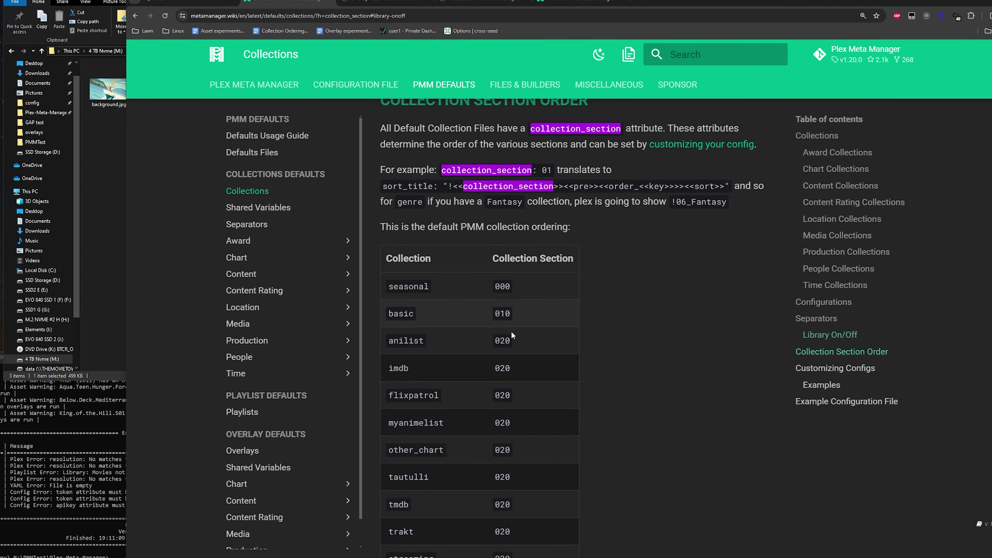
scroll(511, 330, "down", 1)
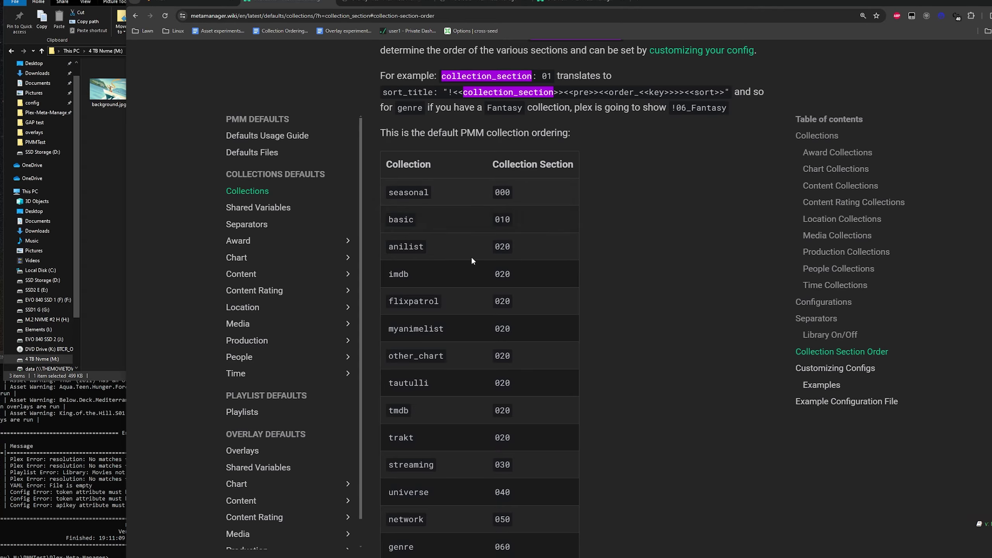
scroll(526, 272, "down", 2)
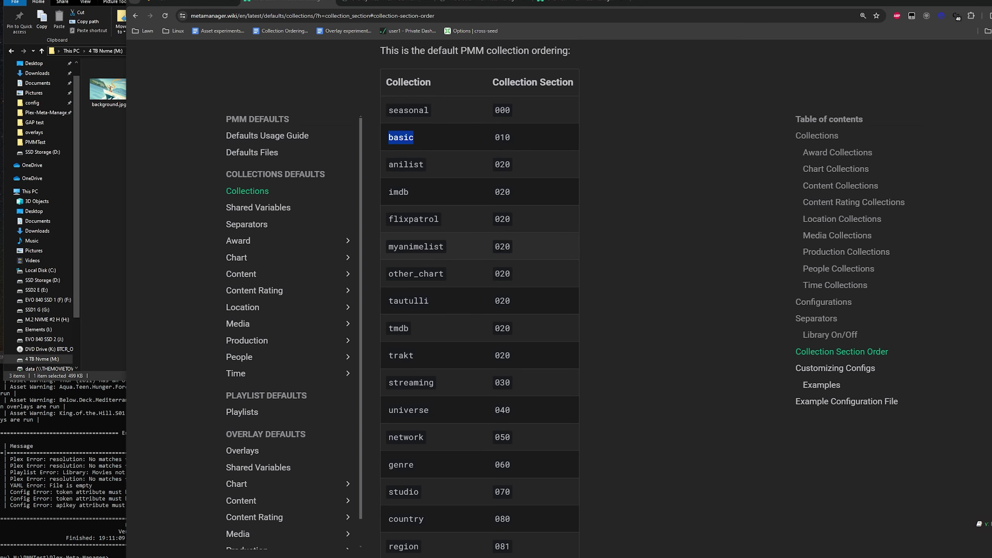
scroll(525, 261, "down", 3)
scroll(525, 341, "down", 2)
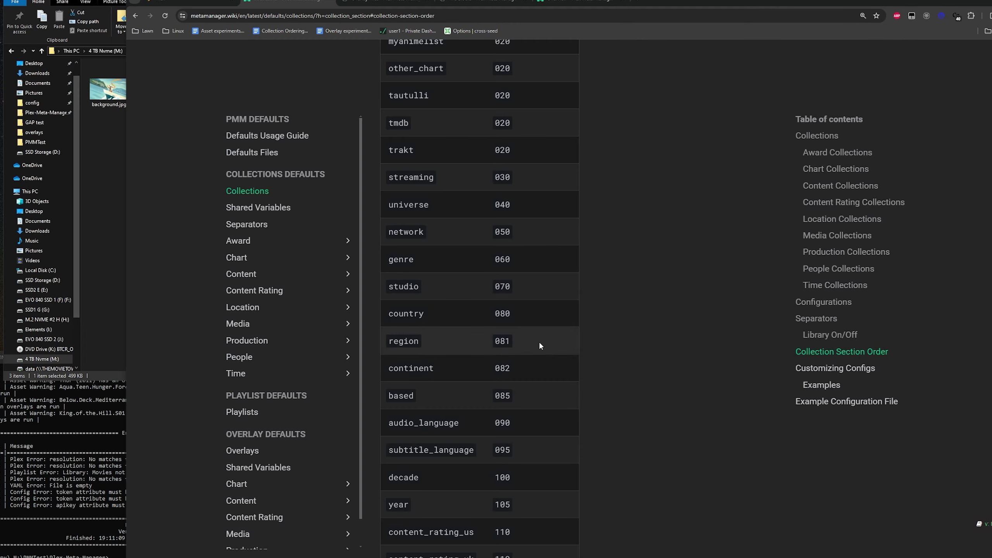
scroll(495, 245, "up", 6)
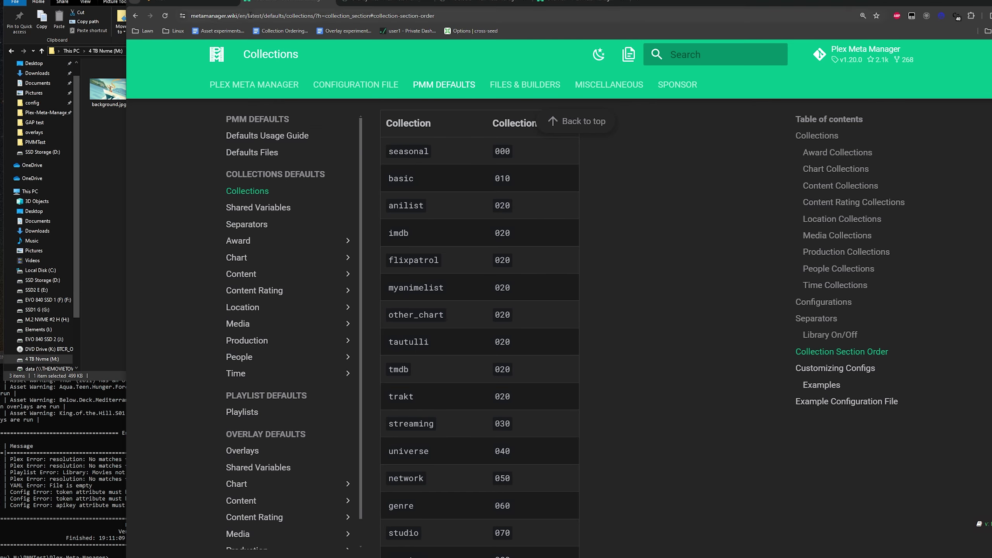
Step: Close the edit dialog in Plex unsaved, then check the edit details of IMDb Popular and IMDb Lowest Rated without saving
key("ctrl+shift+Tab")
left_click(650, 273)
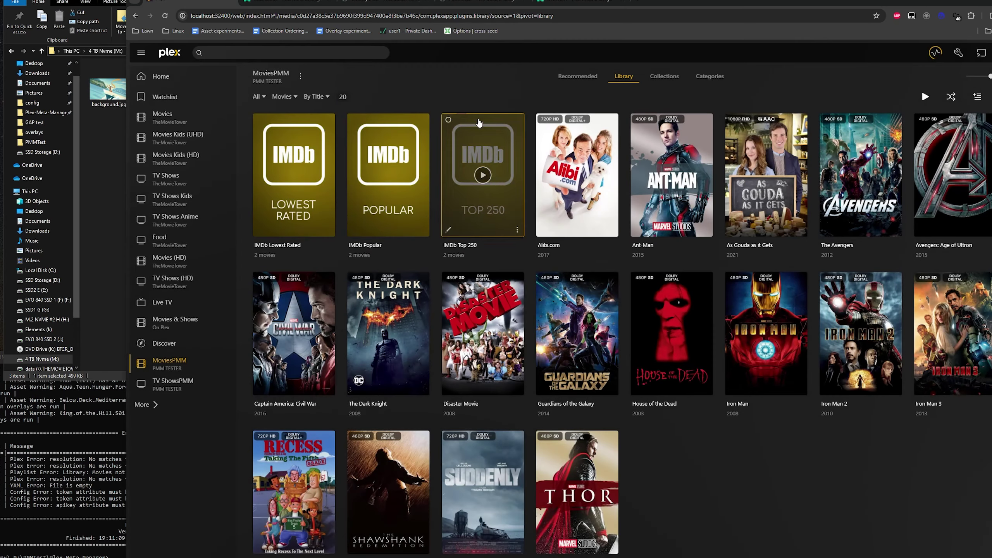
left_click(362, 233)
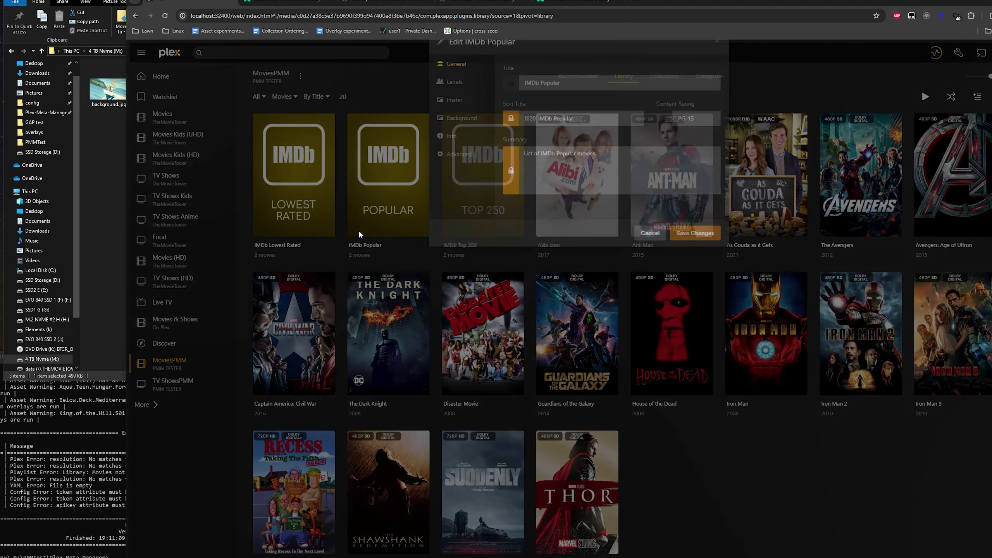
left_click(649, 273)
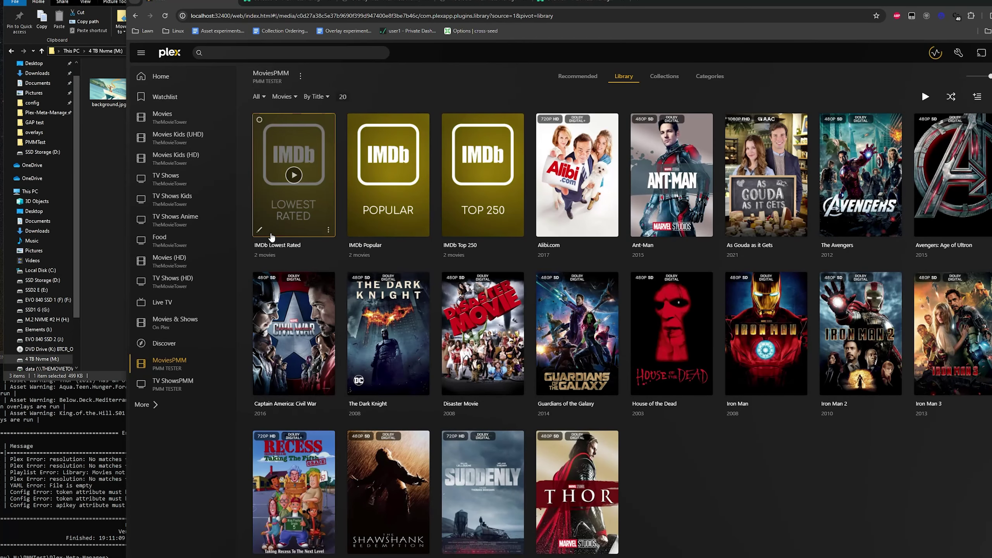
left_click(267, 234)
left_click(649, 273)
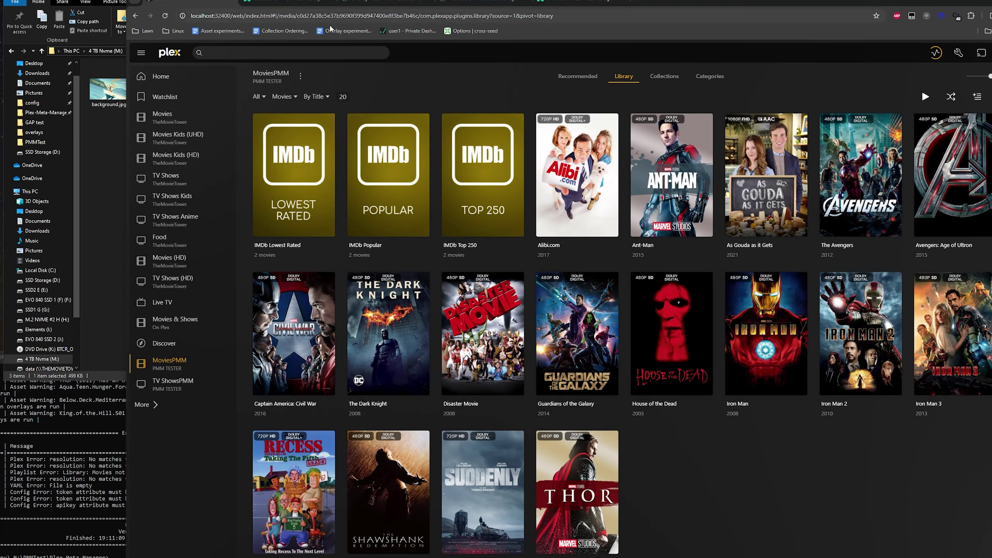
Step: Examine the rest of the wiki's collection ordering table, highlighting the resolution entry and its section number
left_click(291, 1)
scroll(486, 376, "down", 10)
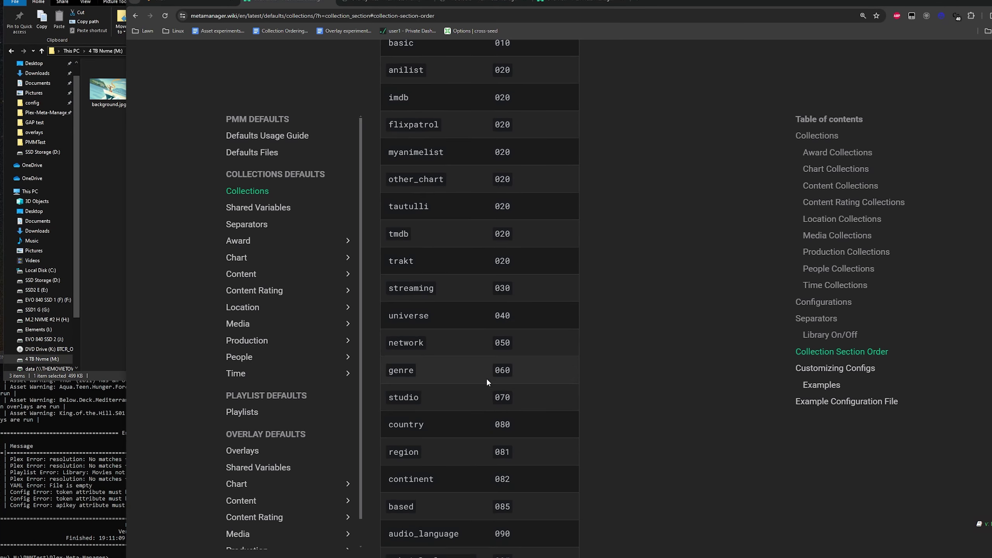
scroll(504, 368, "down", 3)
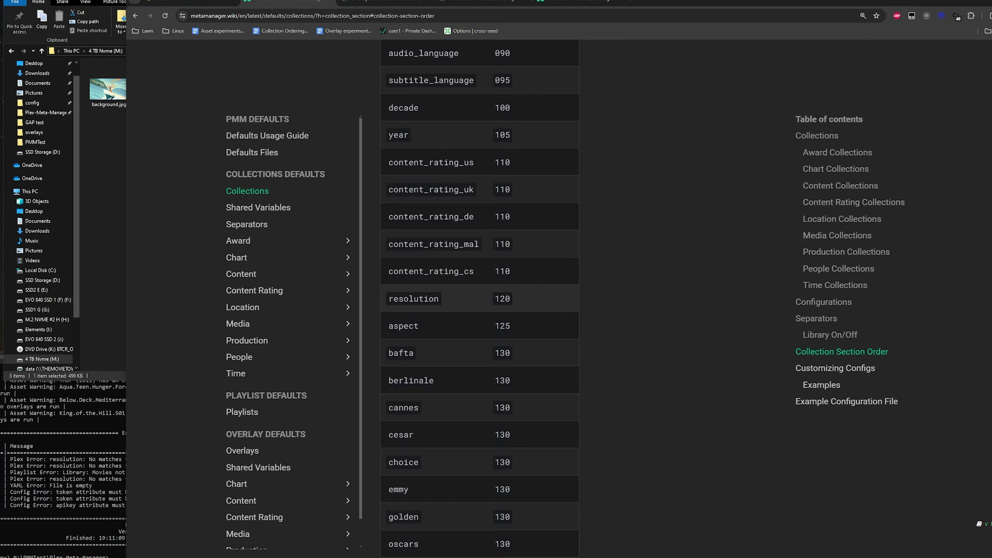
left_click_drag(510, 298, 393, 294)
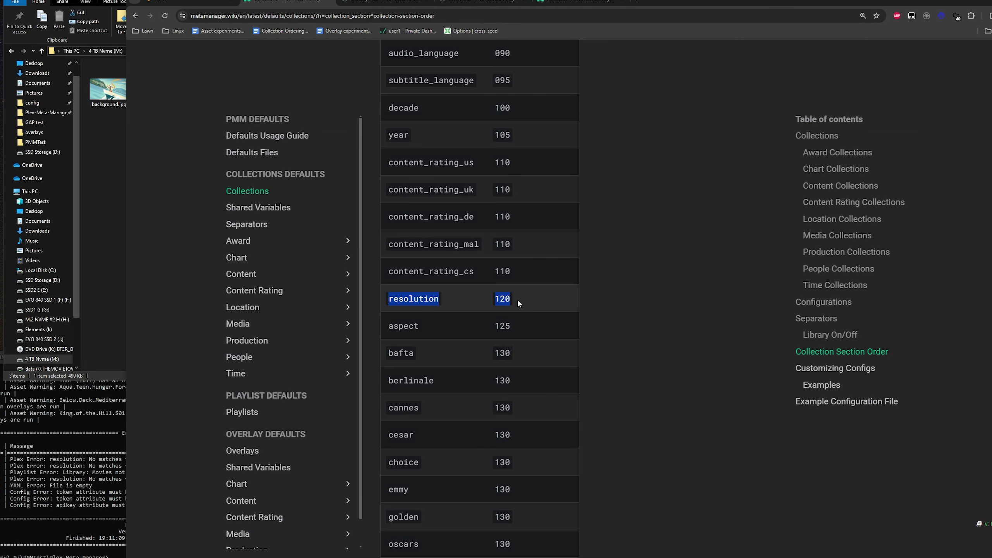
left_click(496, 305)
left_click_drag(457, 317, 537, 294)
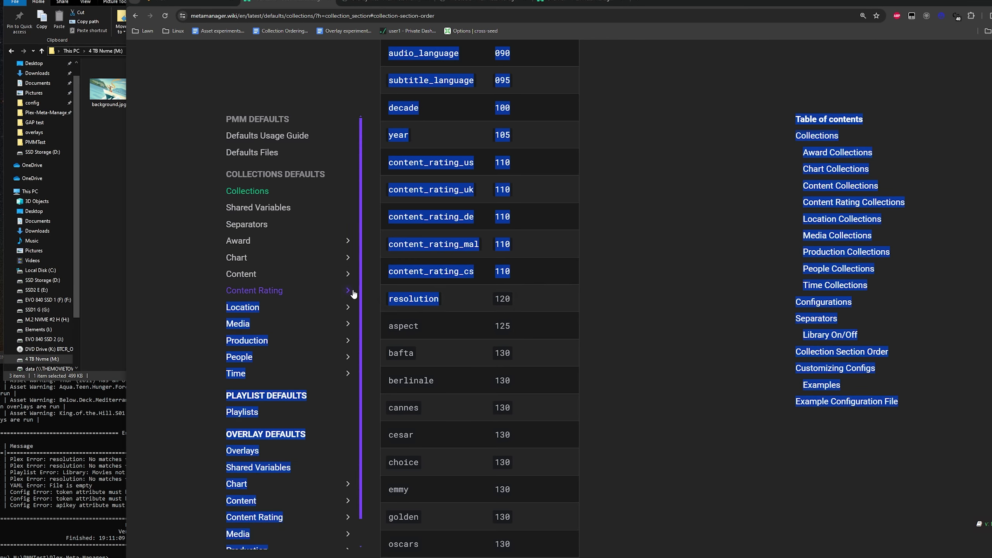
left_click(536, 295)
scroll(581, 297, "down", 8)
scroll(575, 292, "down", 12)
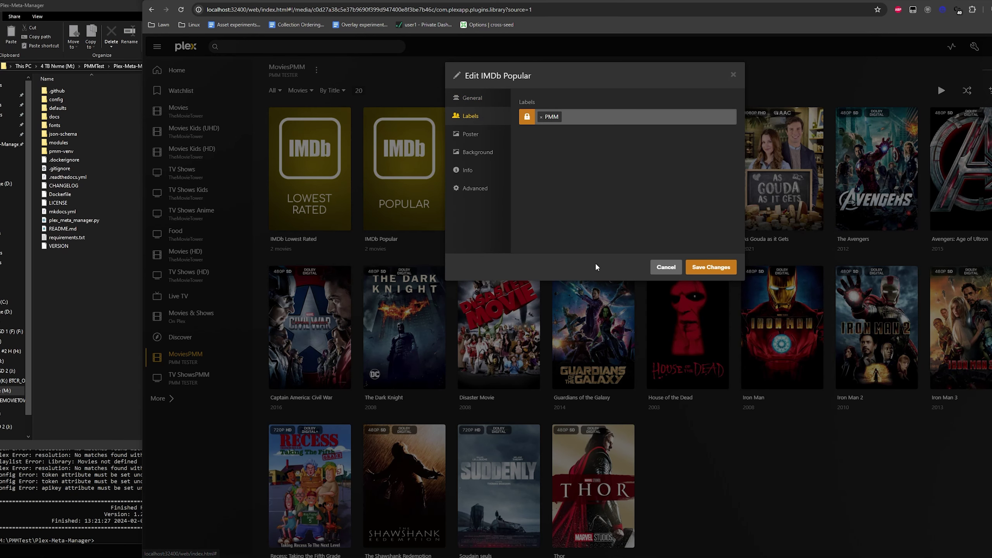
Step: Examine the poster, background, info and advanced settings of the IMDb Popular collection
left_click(472, 135)
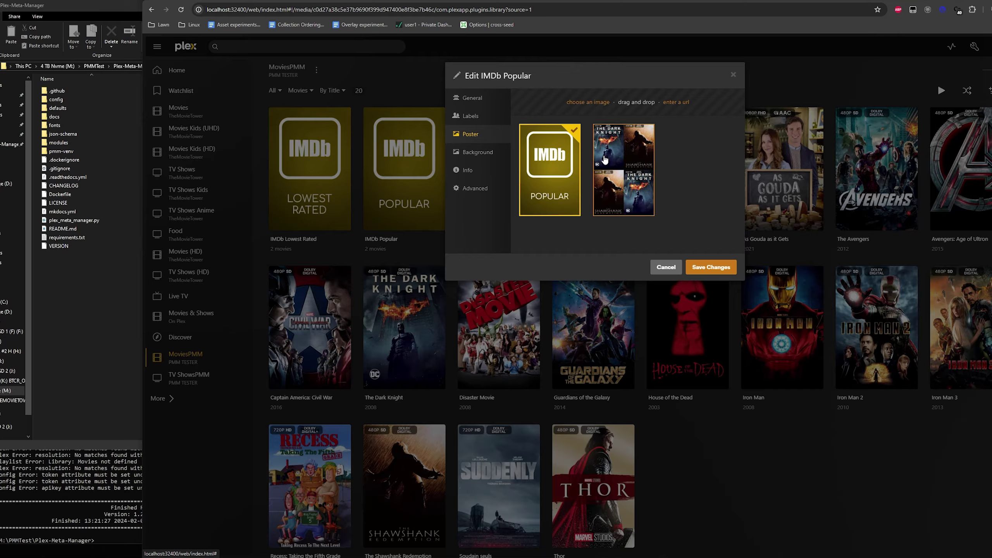
left_click(467, 153)
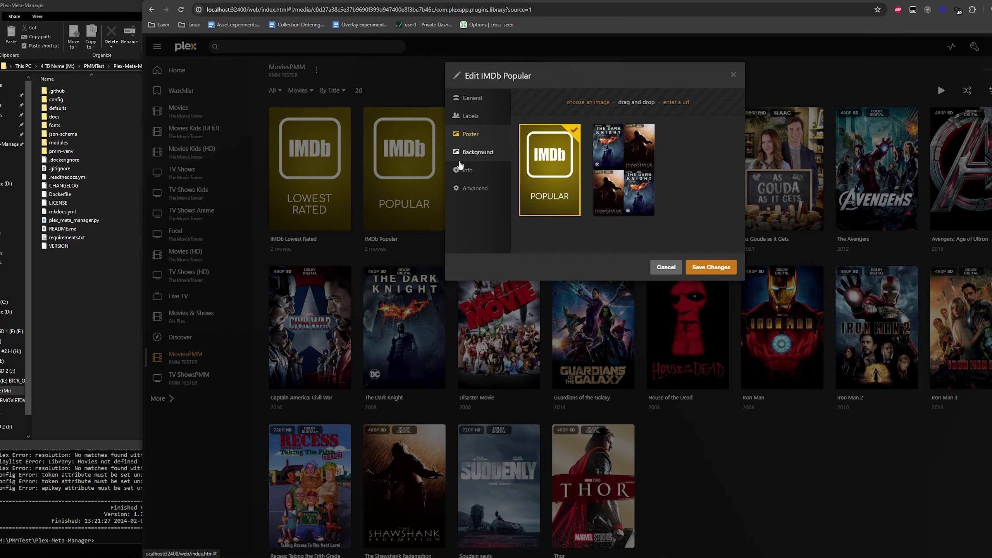
left_click(463, 170)
left_click(471, 188)
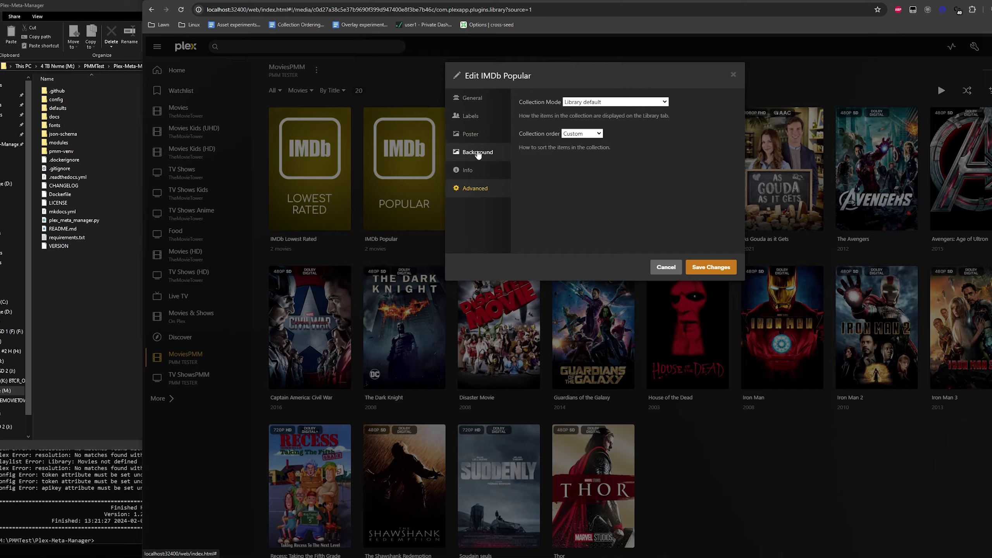
Step: Review the Collection Mode options for IMDb Popular and close the edit dialog without saving
left_click(569, 102)
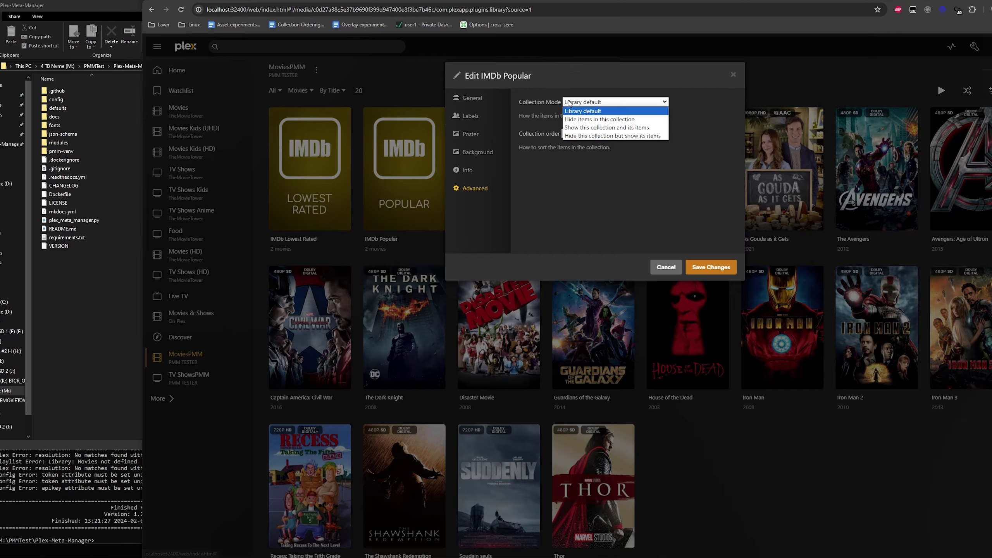
left_click(676, 126)
left_click(627, 102)
left_click(687, 115)
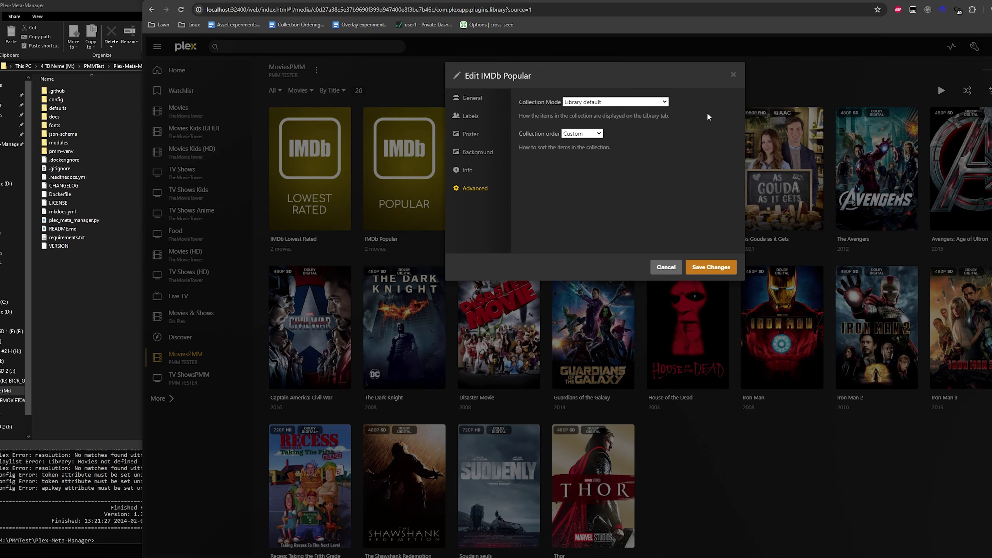
left_click(664, 267)
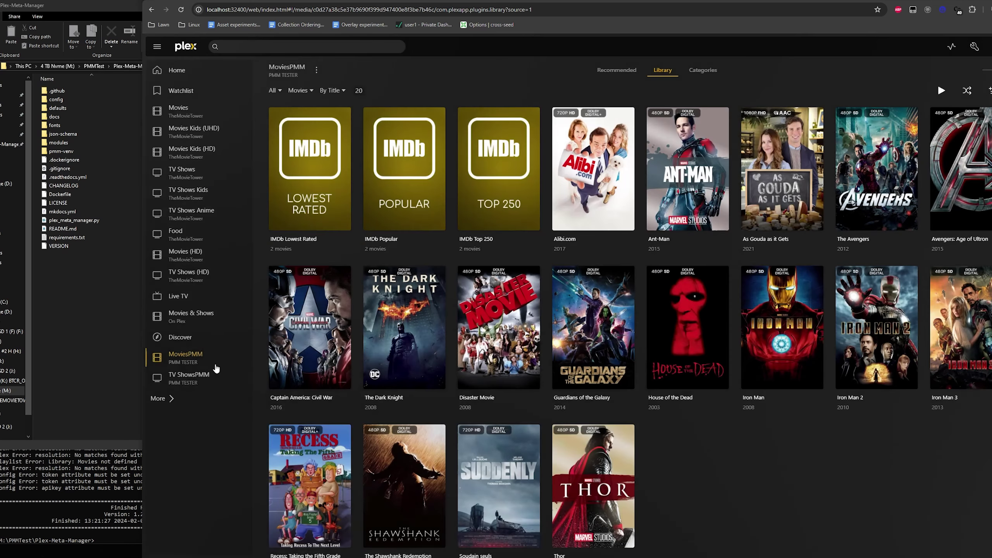
Step: Set the MoviesPMM library's Collections display to "Hide items which are in collections", save, and reload the library view
left_click(246, 358)
mouse_move(274, 423)
left_click(336, 423)
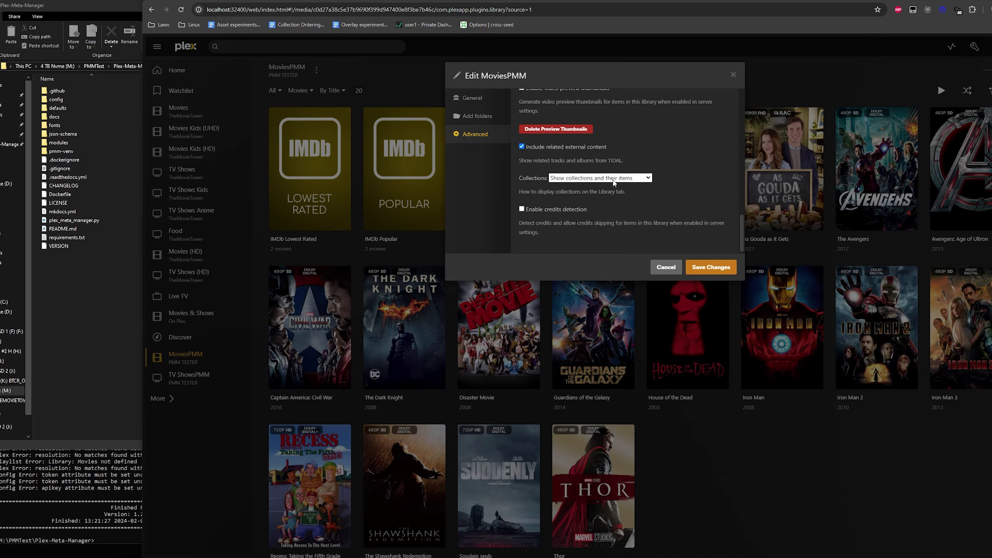
left_click(613, 180)
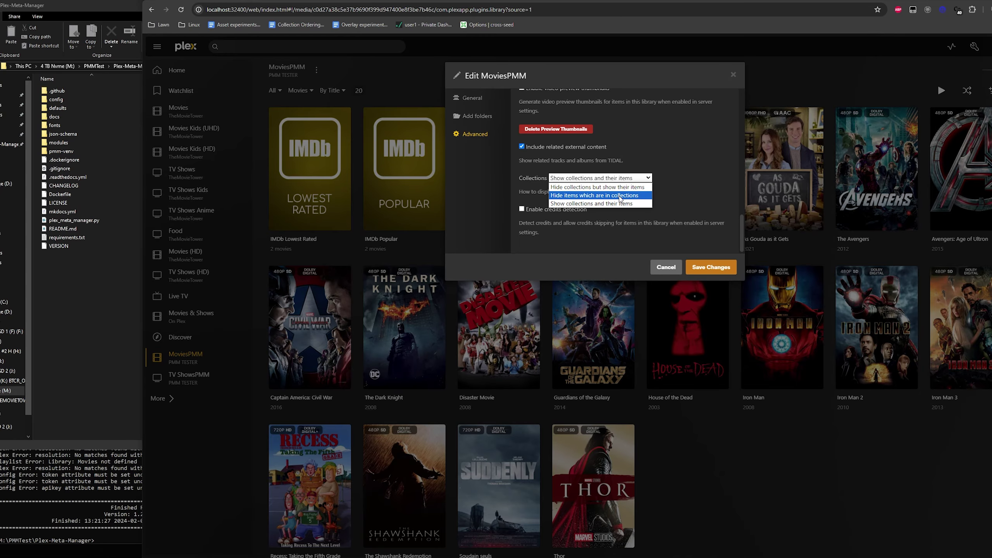
left_click(621, 196)
left_click(711, 267)
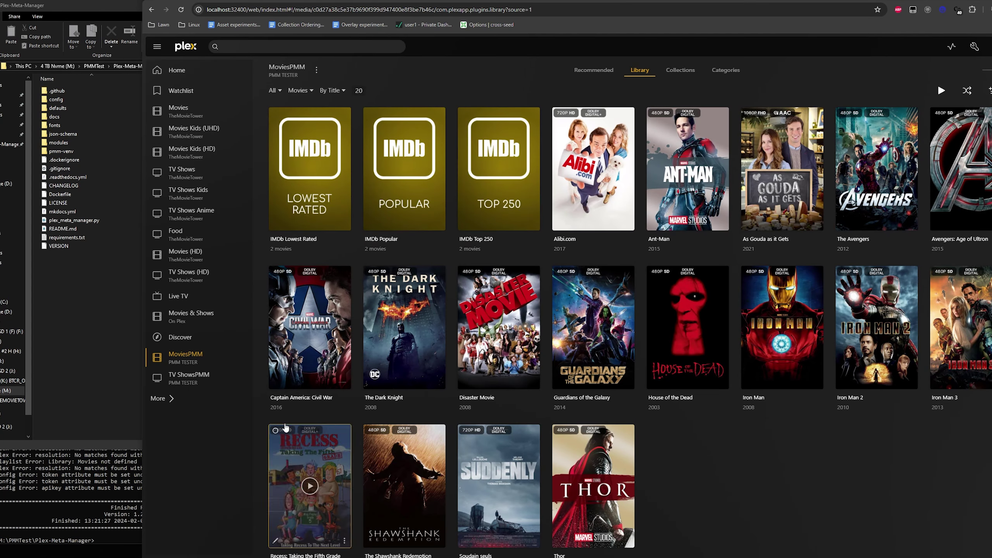
left_click(195, 376)
left_click(197, 365)
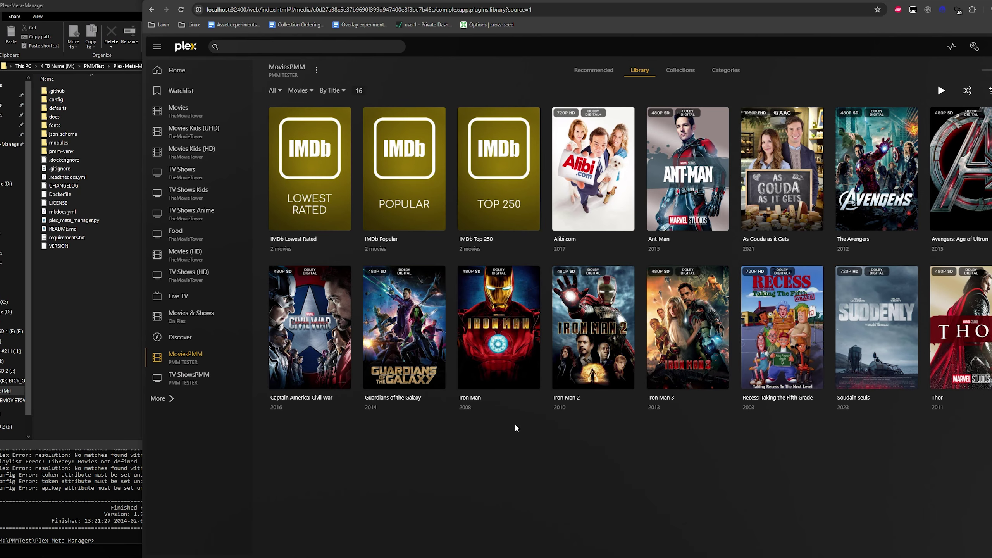
Step: Set the MoviesPMM library's Collections display back to "Show collections and their items" and save the changes
left_click(245, 359)
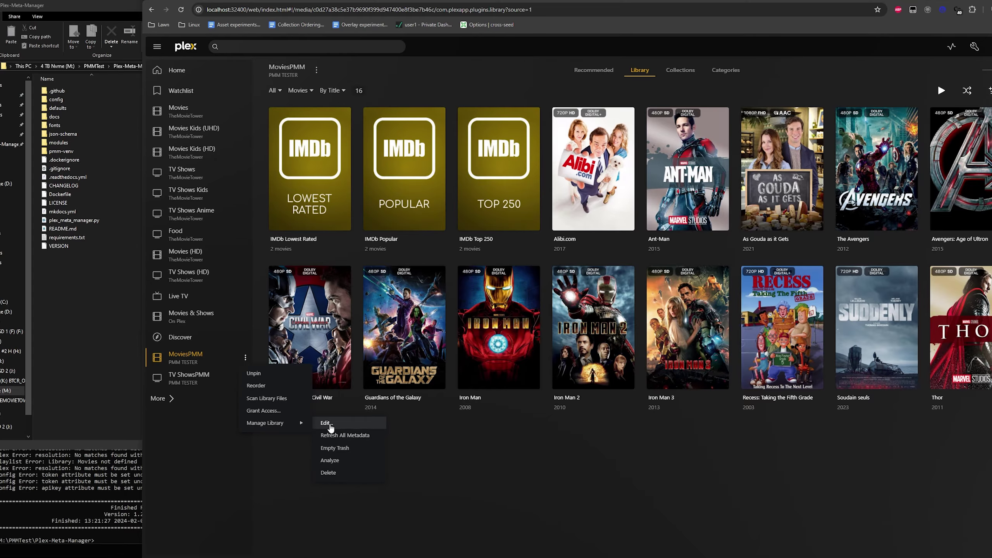
left_click(326, 423)
left_click(475, 134)
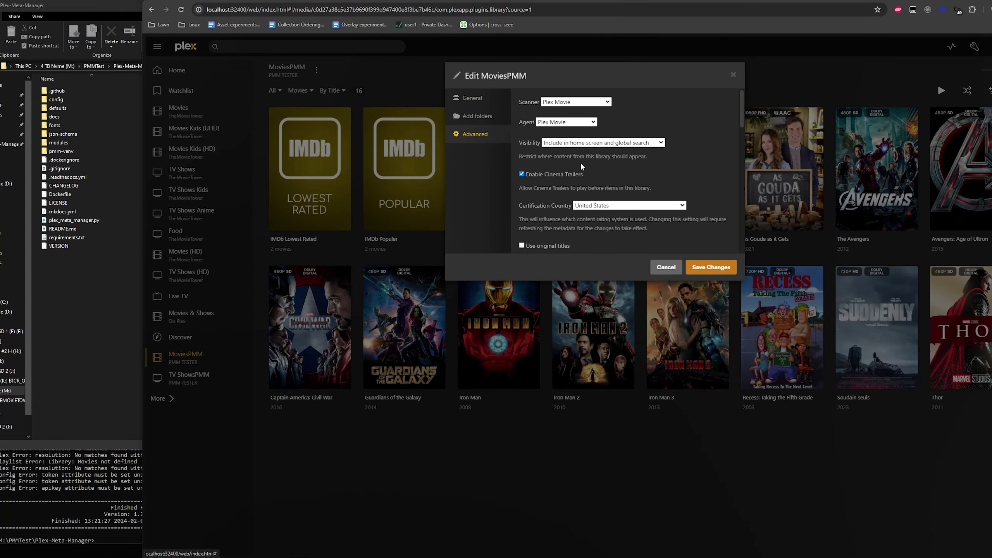
scroll(581, 166, "down", 10)
scroll(599, 168, "down", 3)
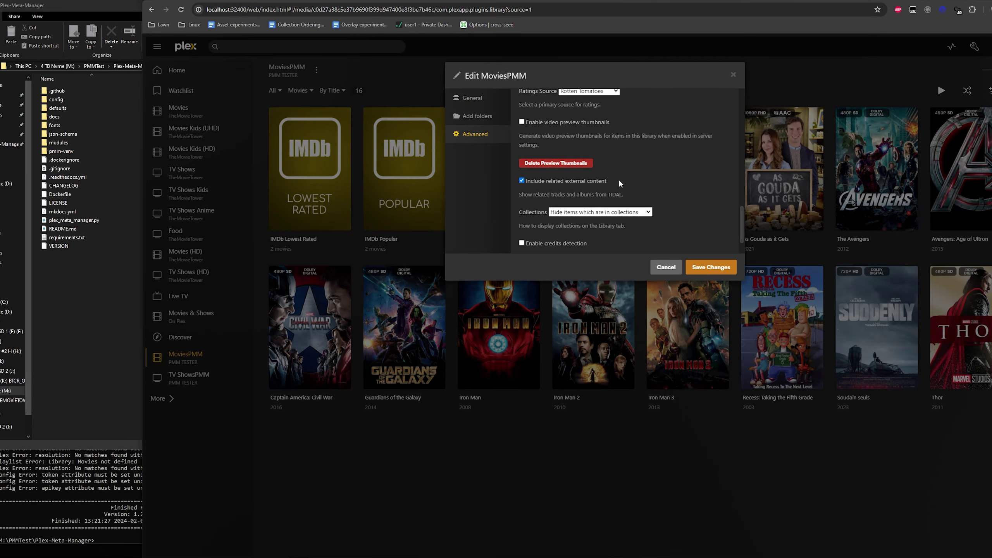
left_click(609, 197)
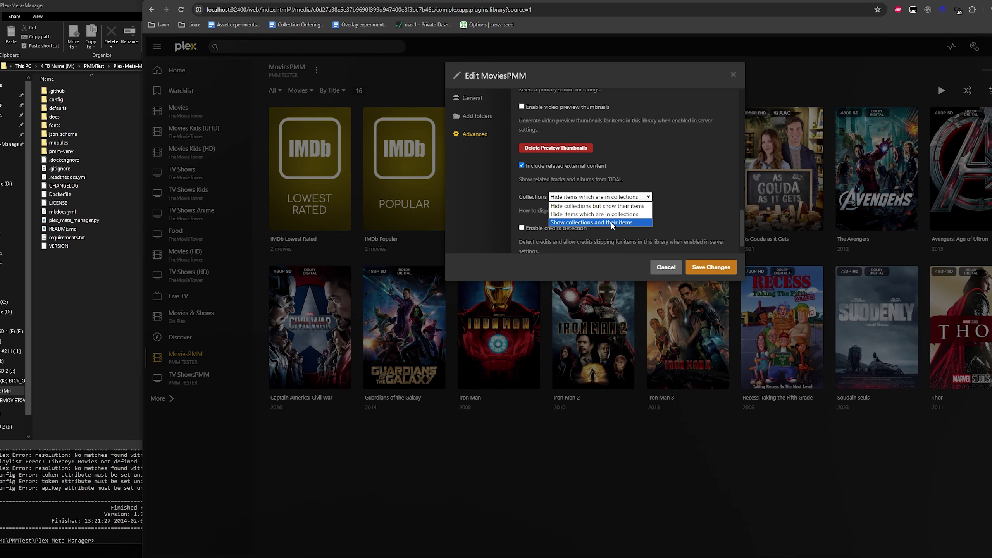
left_click(612, 223)
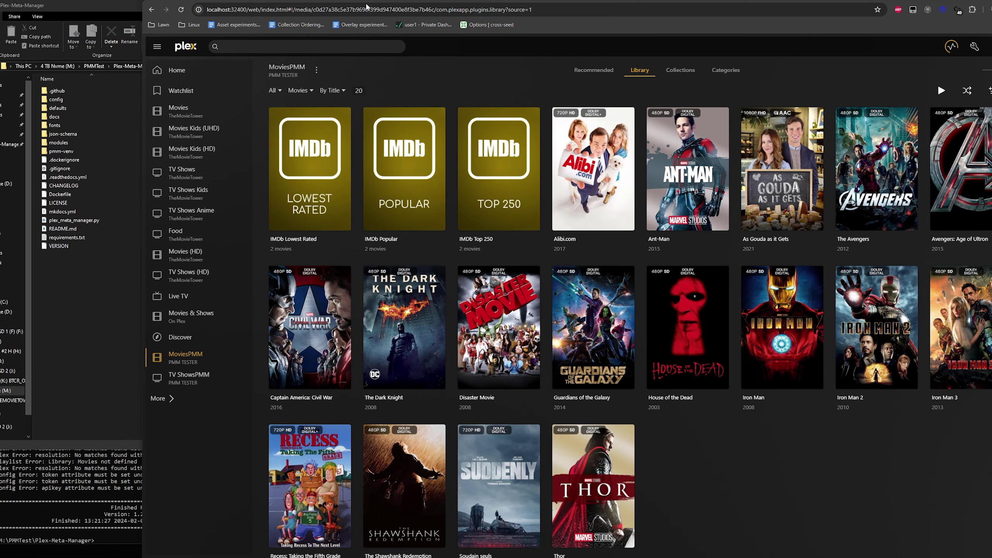
Step: Check the collections table and config example on the wiki's IMDb Charts page, then return to Plex
key("ctrl+Tab")
scroll(494, 291, "down", 2)
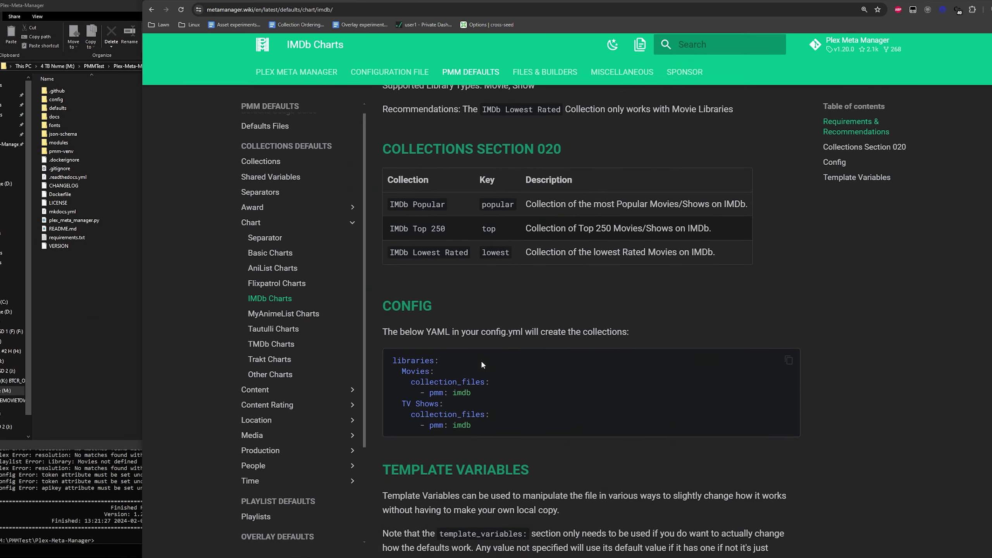
key("ctrl+Tab")
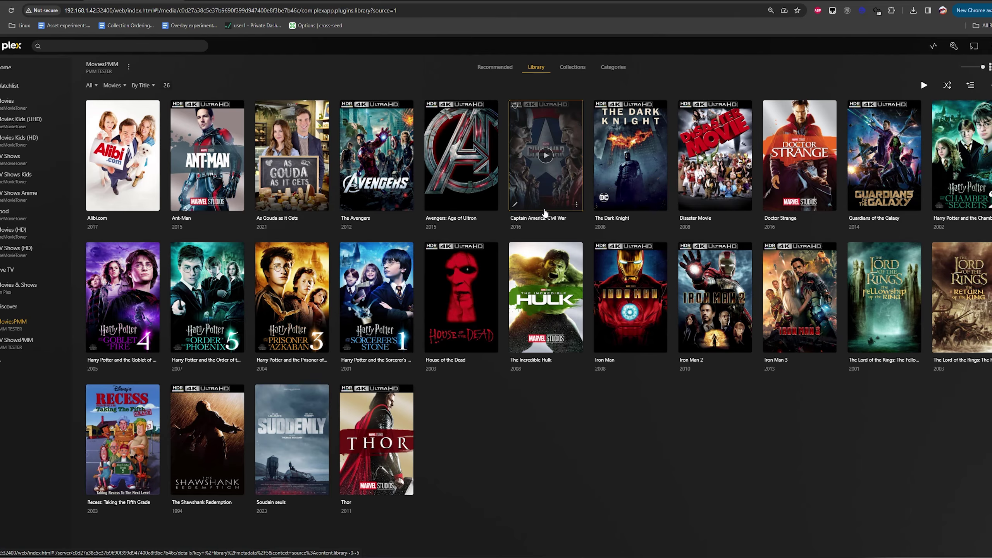
left_click(65, 325)
mouse_move(90, 384)
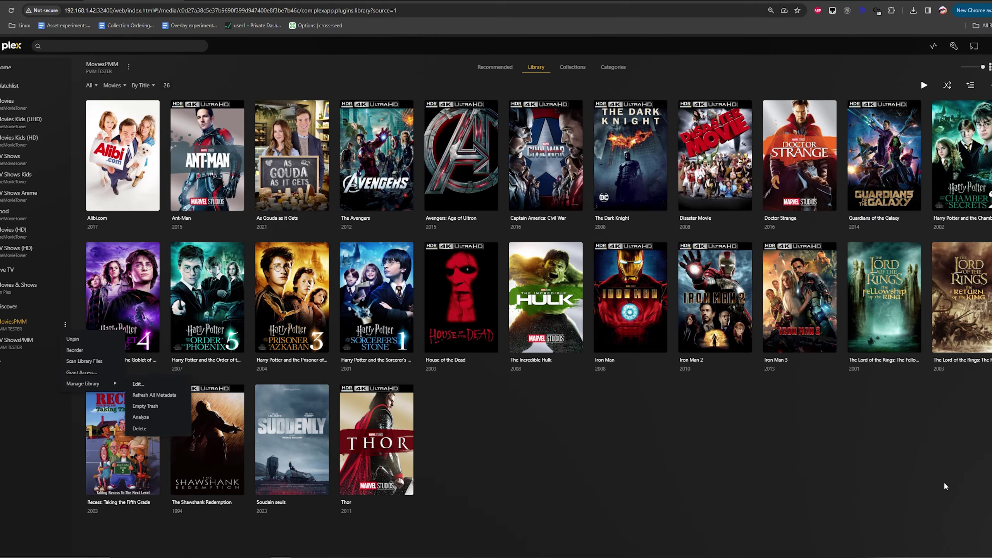
left_click(766, 436)
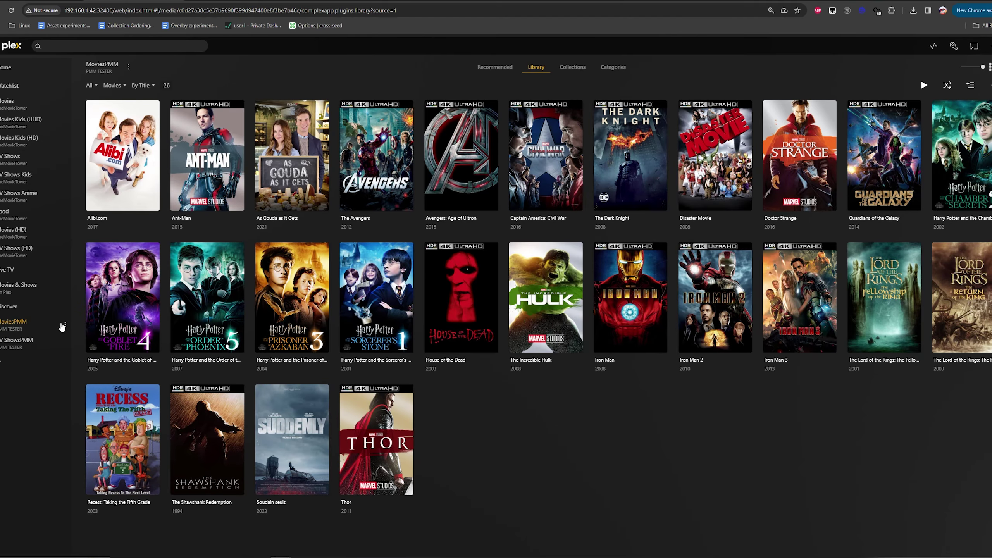
Step: Set the Collections display of the 4K-overlay MoviesPMM library to "Show collections and their items" and save the changes
left_click(65, 324)
mouse_move(101, 386)
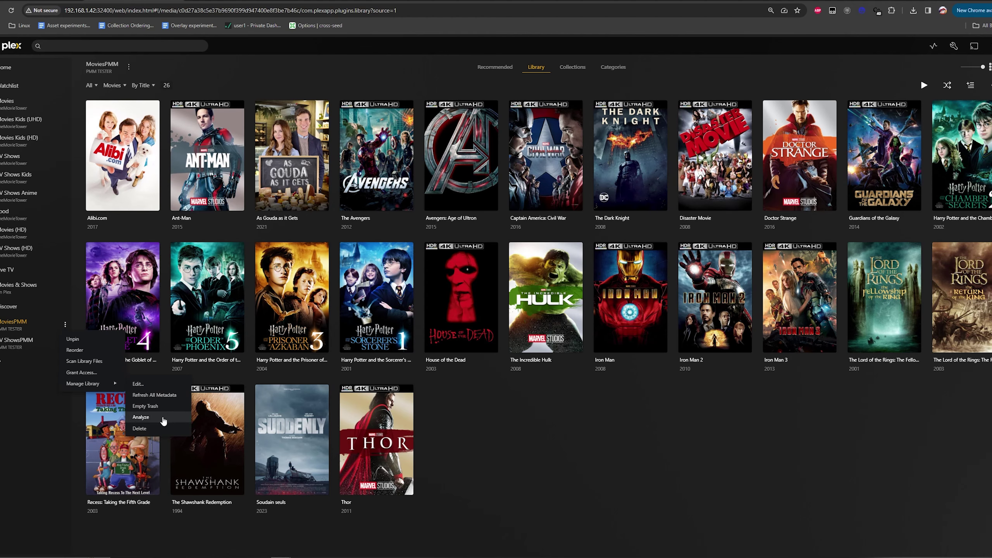
left_click(139, 384)
left_click(382, 122)
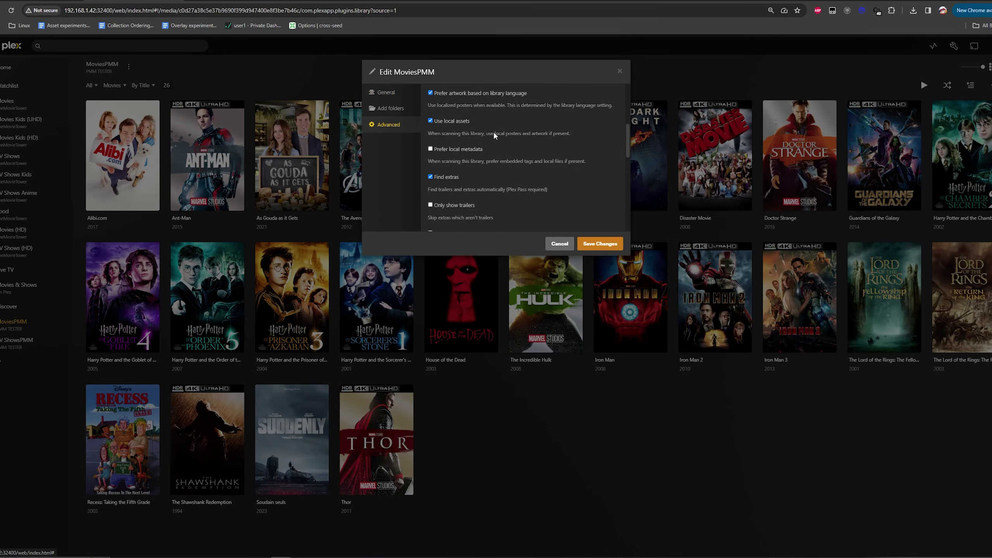
scroll(492, 148, "down", 5)
left_click(496, 165)
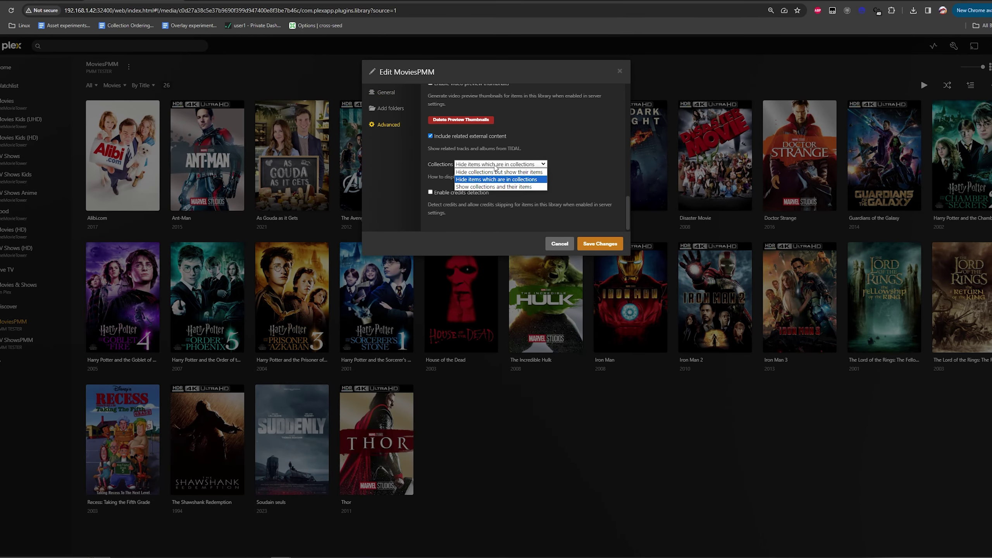
left_click(512, 188)
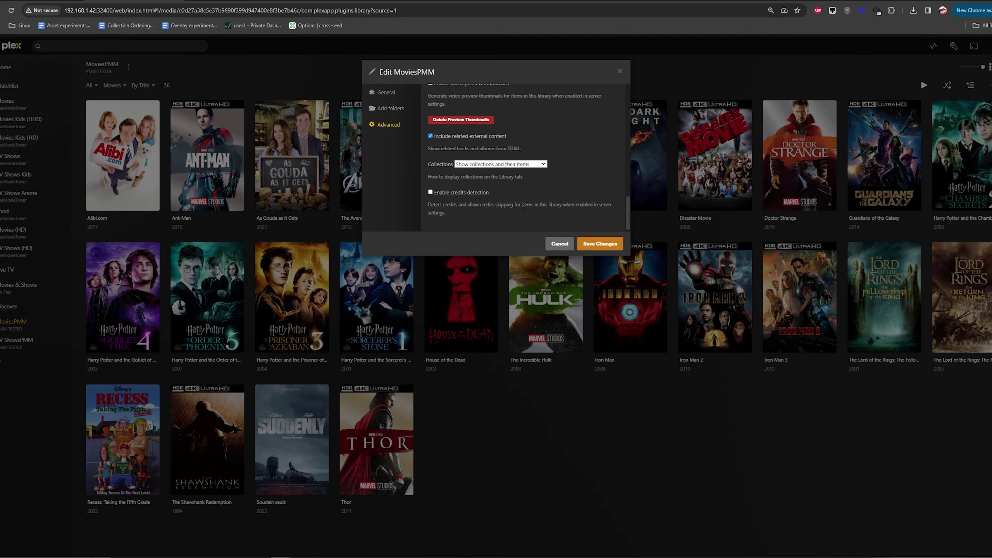
left_click(590, 246)
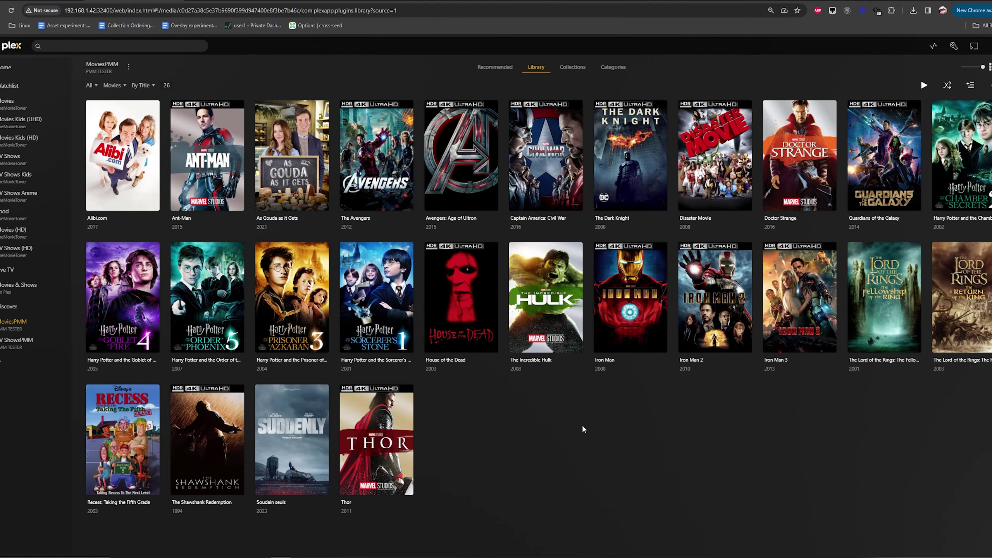
Step: Check the MoviesPMM collection settings in config.yml, then rerun plex_meta_manager.py in the command prompt and look at its progress
key("alt+Tab")
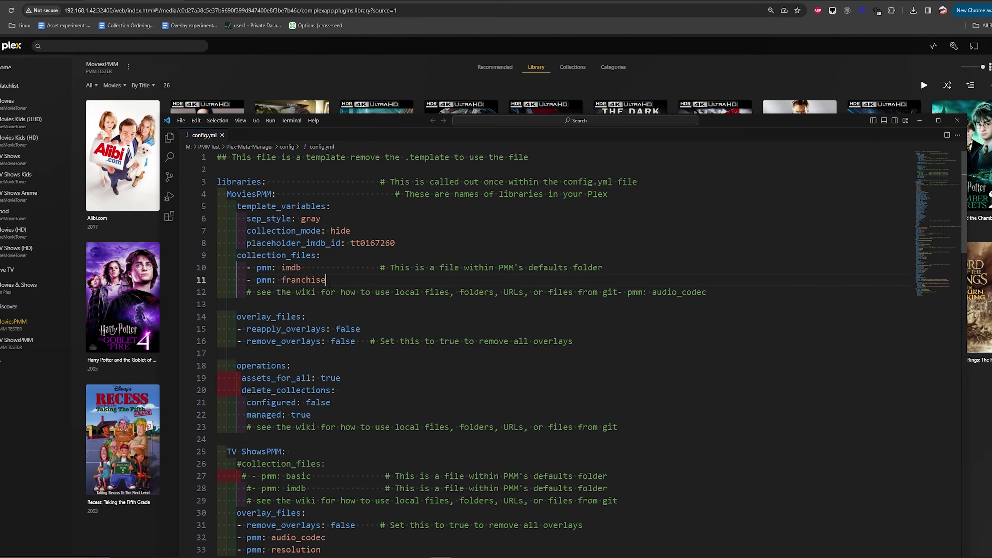
key("alt+Tab")
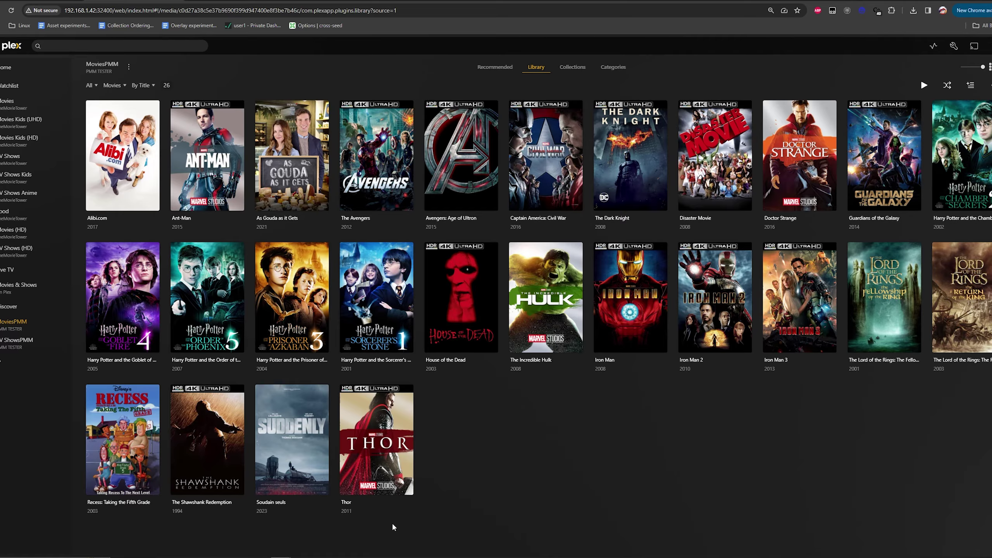
key("alt+Tab")
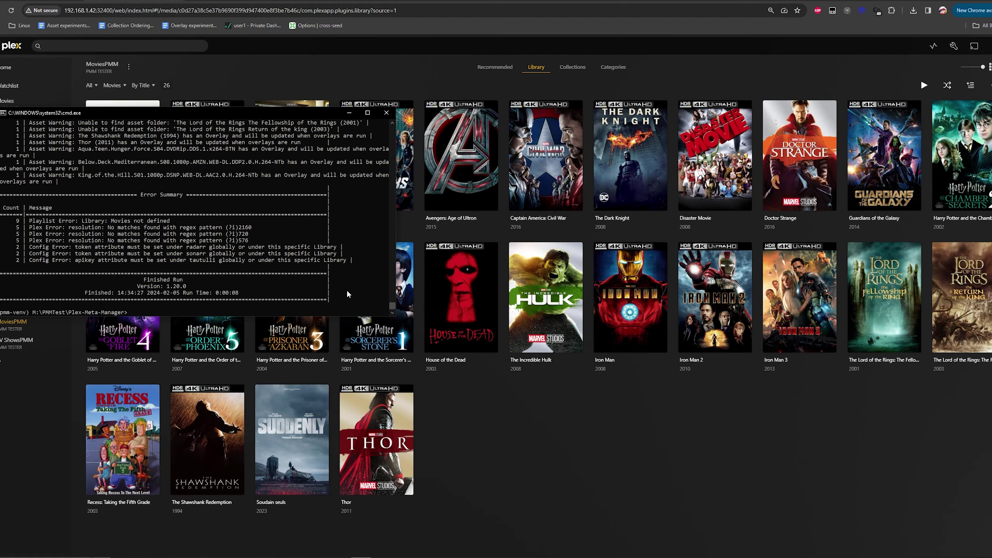
key("Up")
key("Return")
left_click(584, 445)
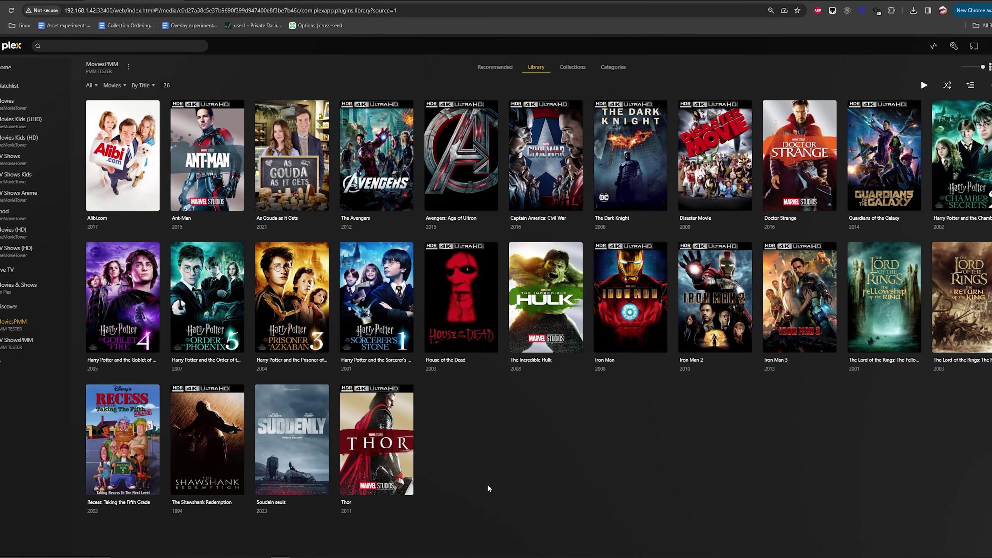
left_click(361, 556)
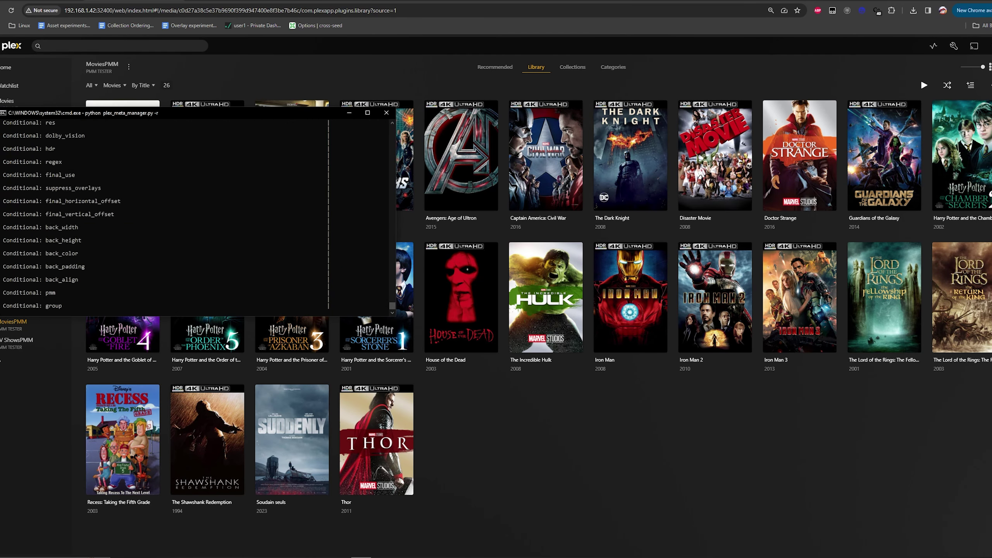
left_click(376, 541)
Step: Remove the collection_mode line from the MoviesPMM template variables in config.yml and return to Plex
key("alt+Tab")
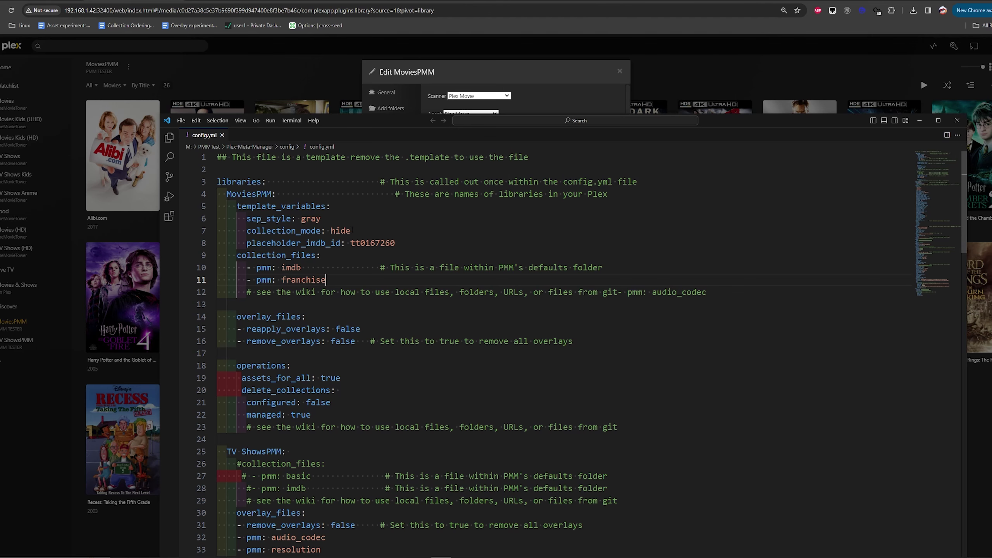
left_click_drag(351, 230, 331, 230)
type("true")
left_click(919, 121)
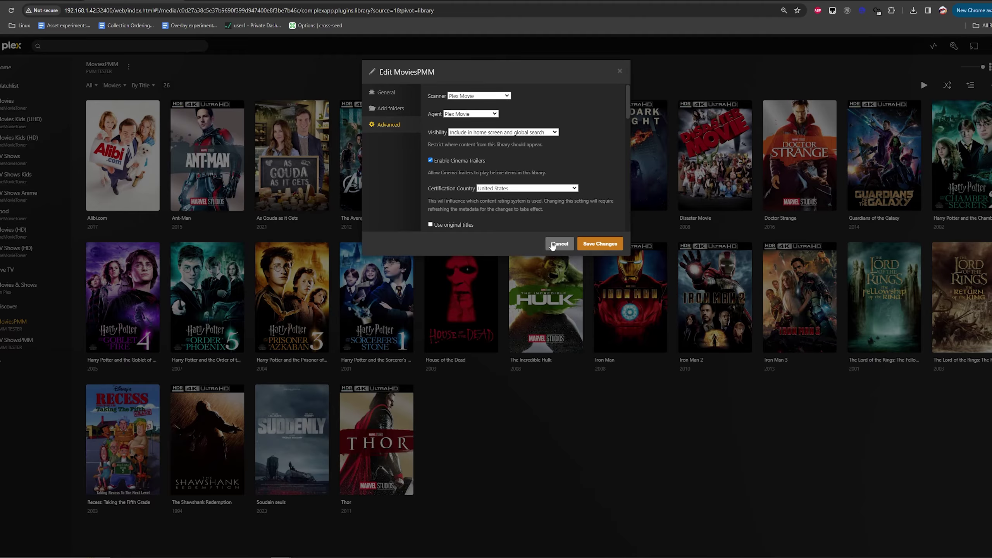
Step: Save the MoviesPMM library settings and compare the library's collections with the franchise entry in config.yml
left_click(592, 246)
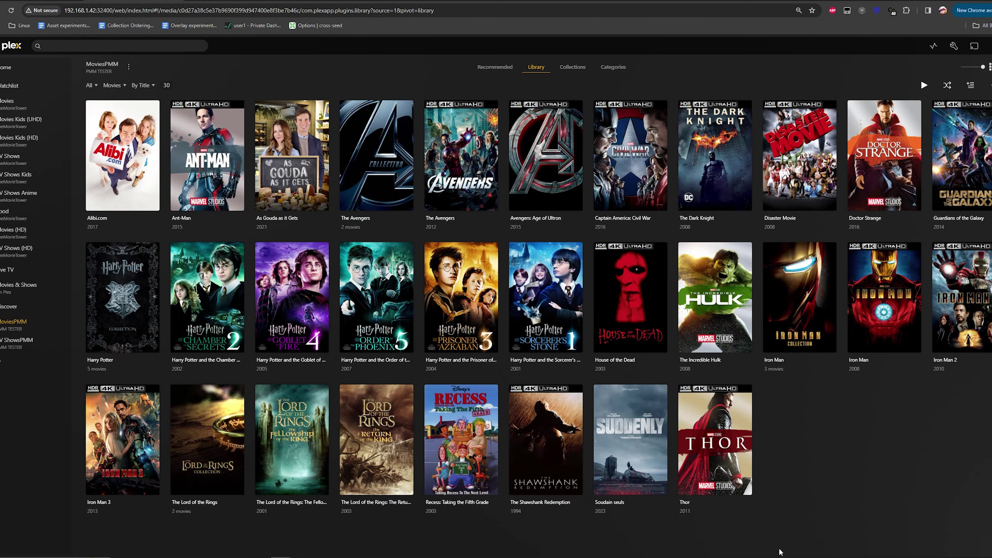
key("alt+Tab")
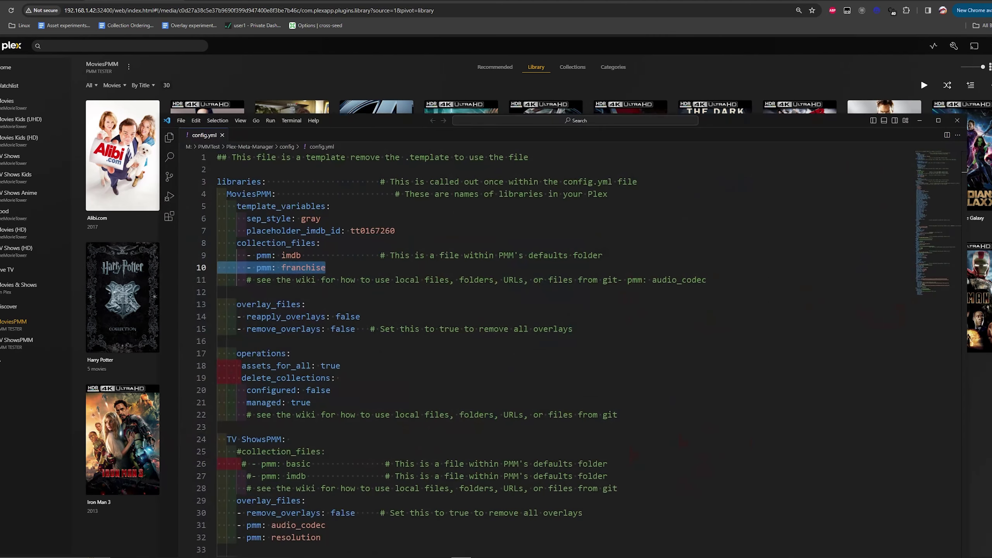
key("alt+Tab")
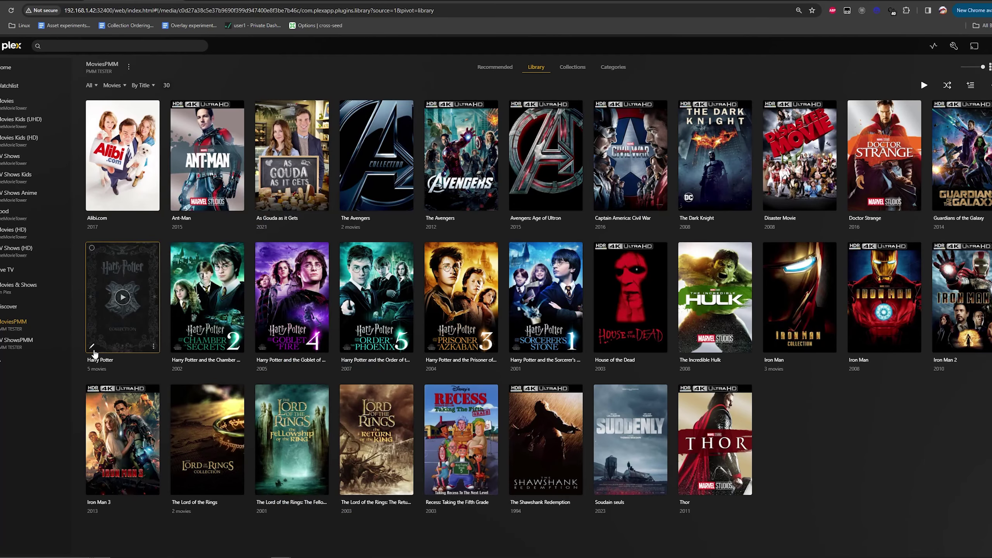
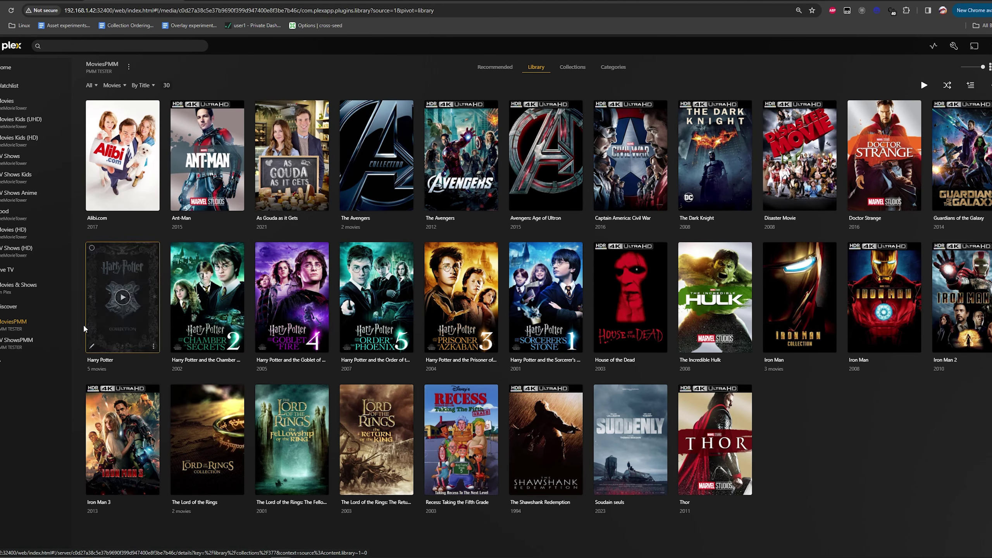
Step: Set the MoviesPMM library's Collections display to "Hide items which are in collections", save the changes, and scan the library files
left_click(64, 324)
mouse_move(93, 383)
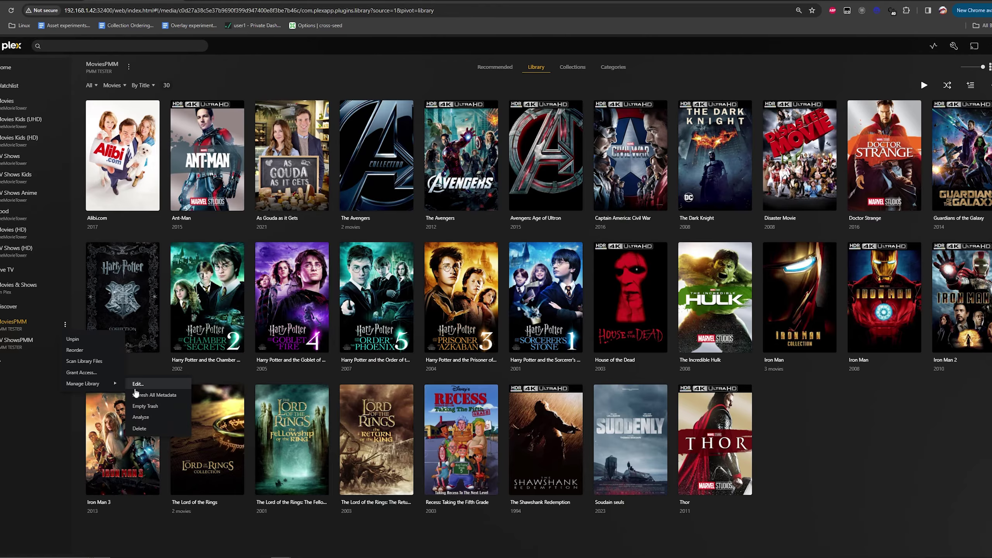
left_click(138, 384)
left_click(388, 124)
left_click(500, 164)
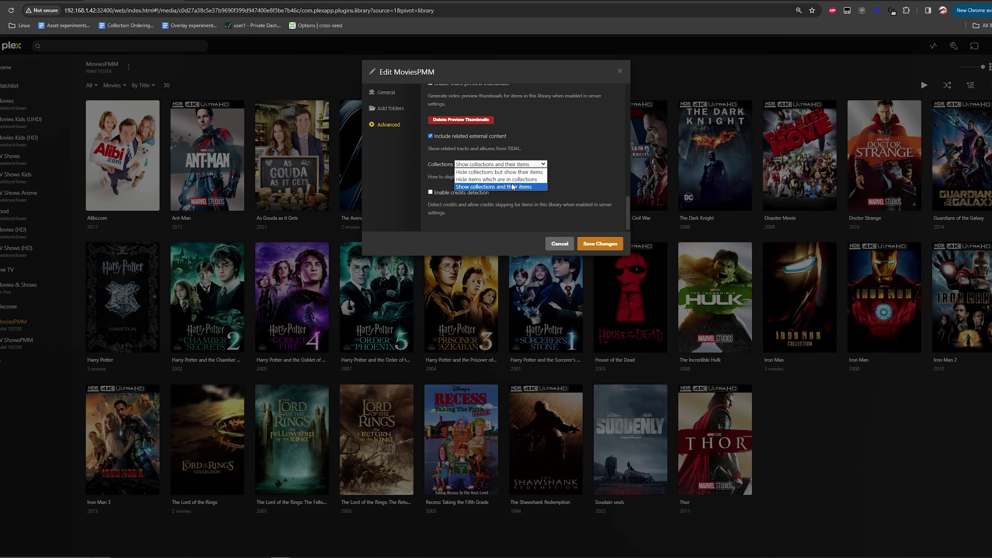
left_click(514, 183)
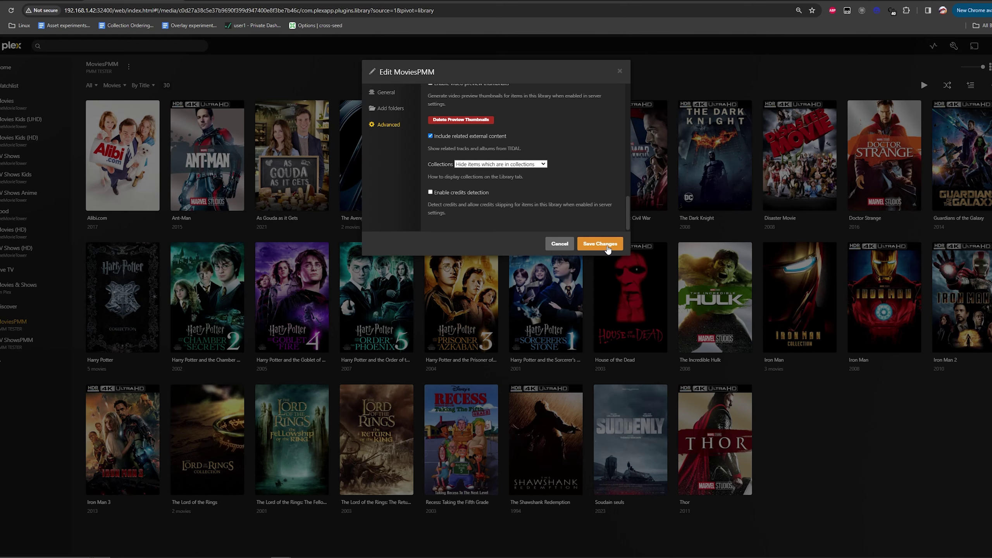
left_click(606, 246)
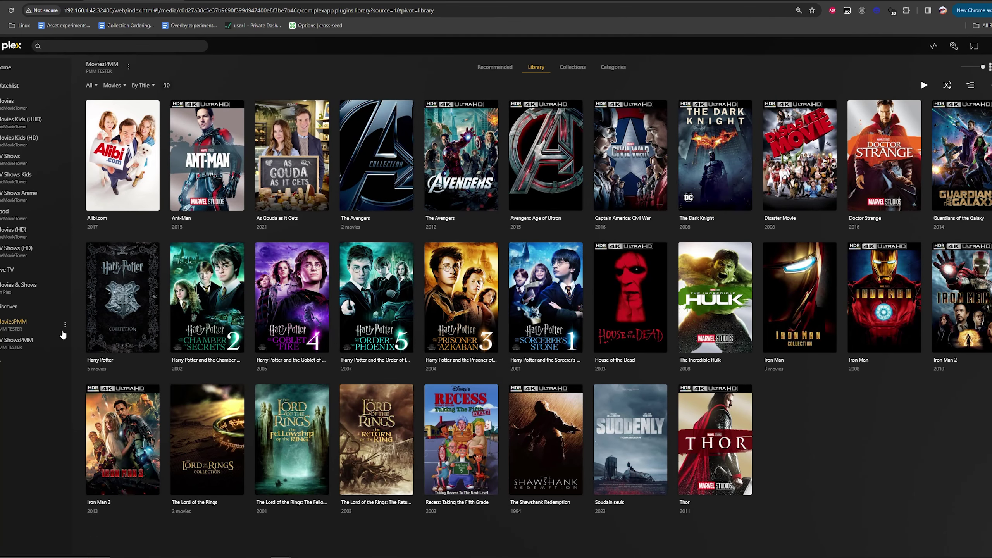
left_click(64, 329)
left_click(95, 361)
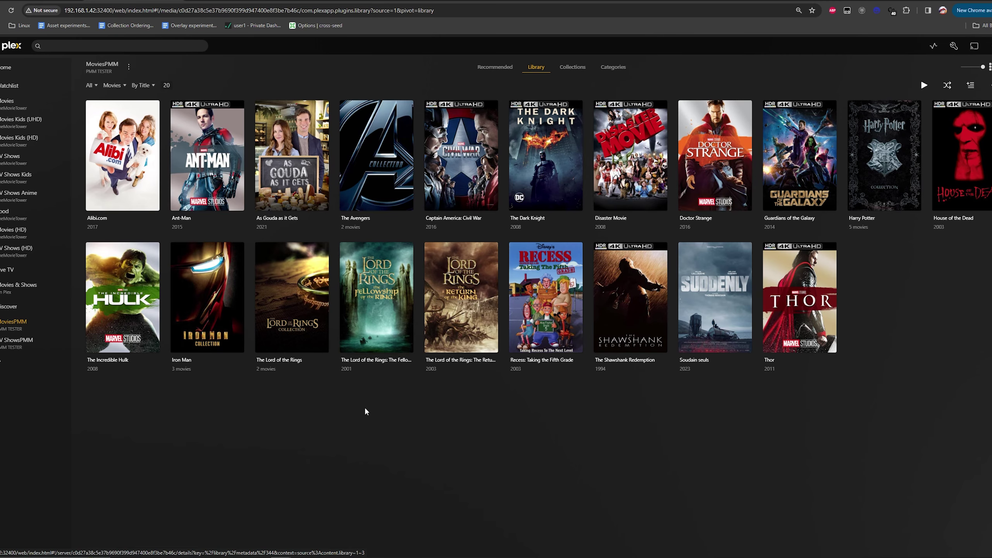
Step: Inspect The Lord of the Rings collection's movies and the collection tags of The Fellowship of the Ring without editing them
left_click(284, 354)
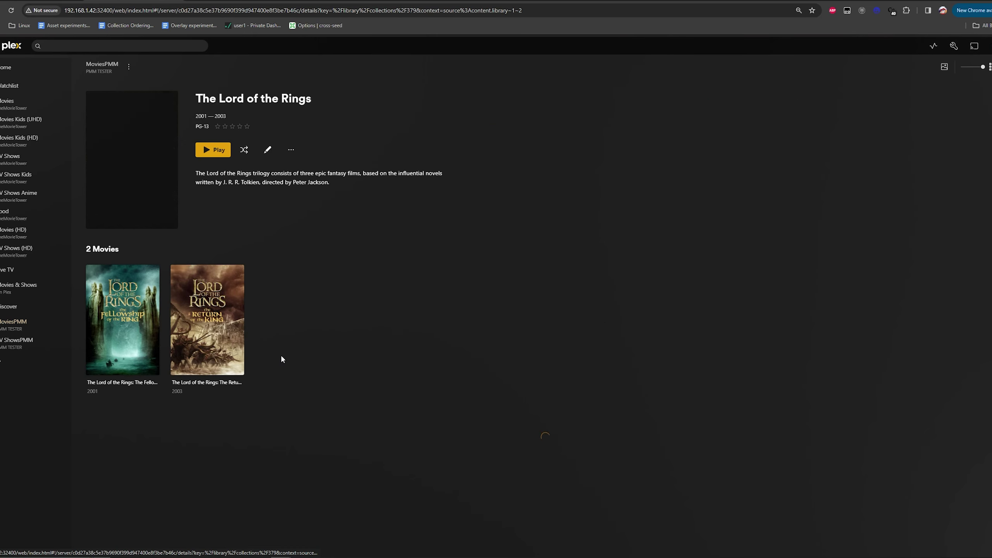
left_click(15, 330)
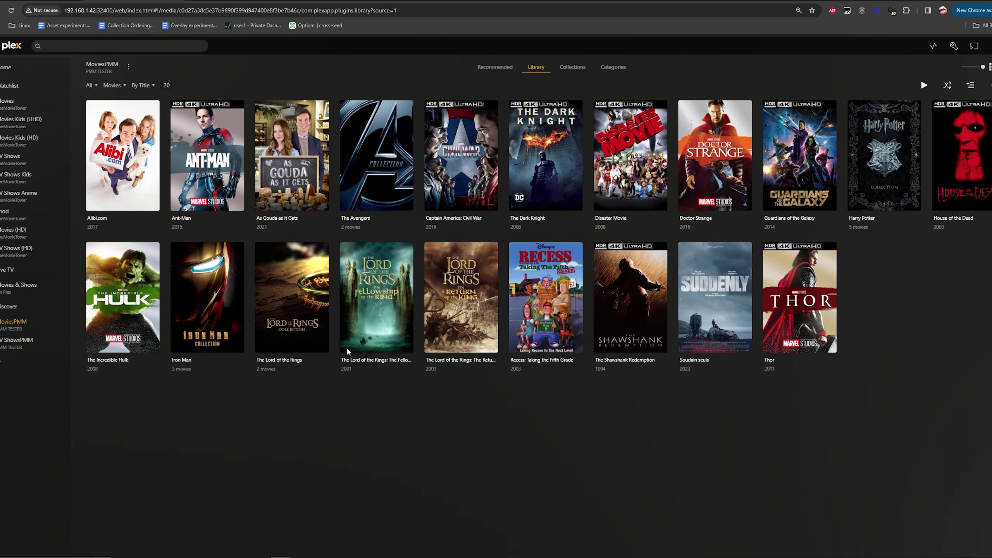
left_click(345, 346)
left_click(396, 125)
left_click(382, 109)
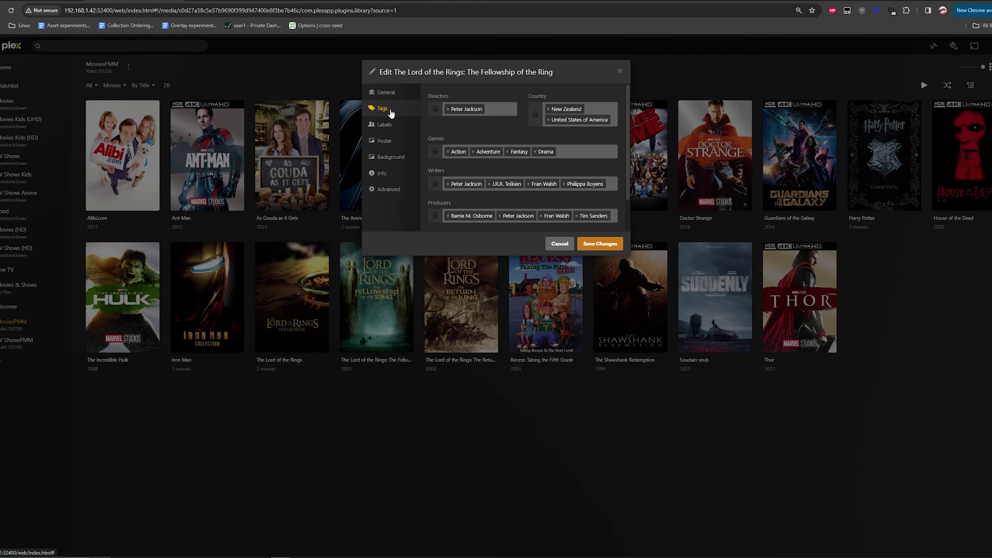
left_click(559, 244)
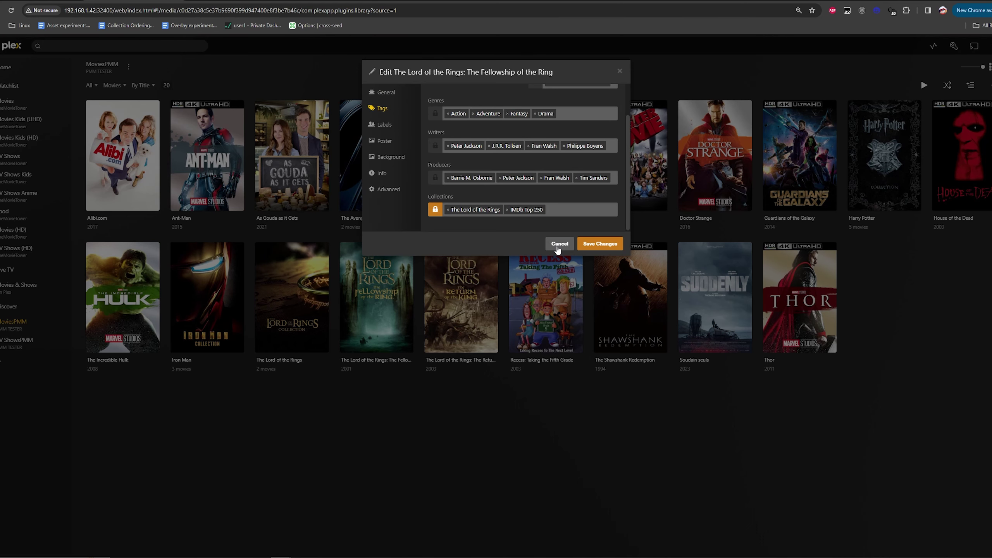
left_click(559, 243)
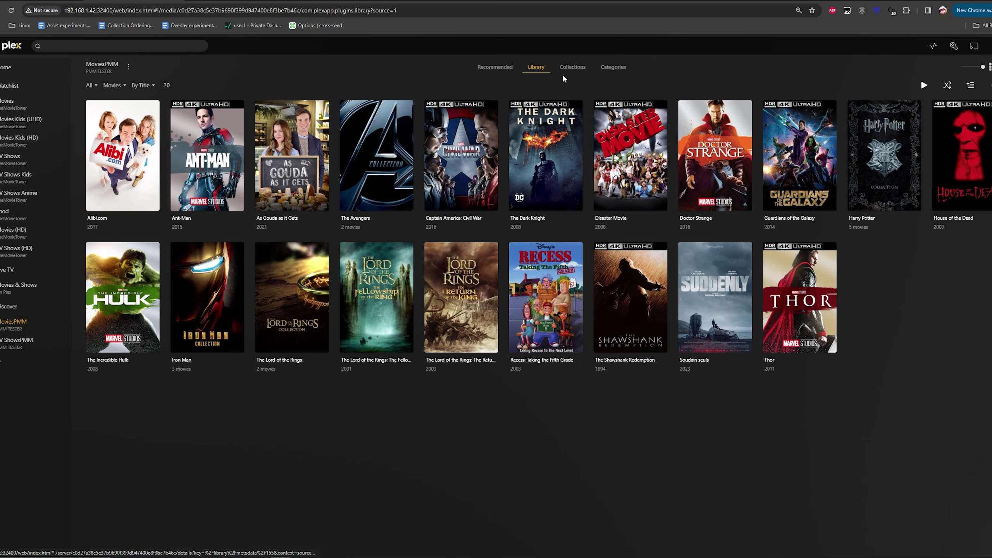
Step: Examine the IMDb Top 250 collection's advanced mode and order settings, and check the MoviesPMM collection files in config.yml
mouse_move(356, 315)
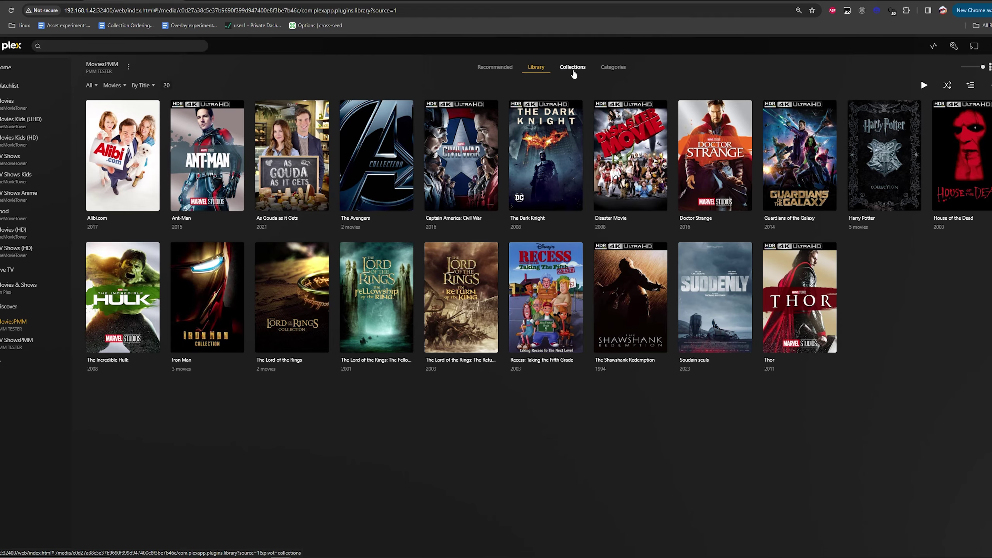
left_click(572, 70)
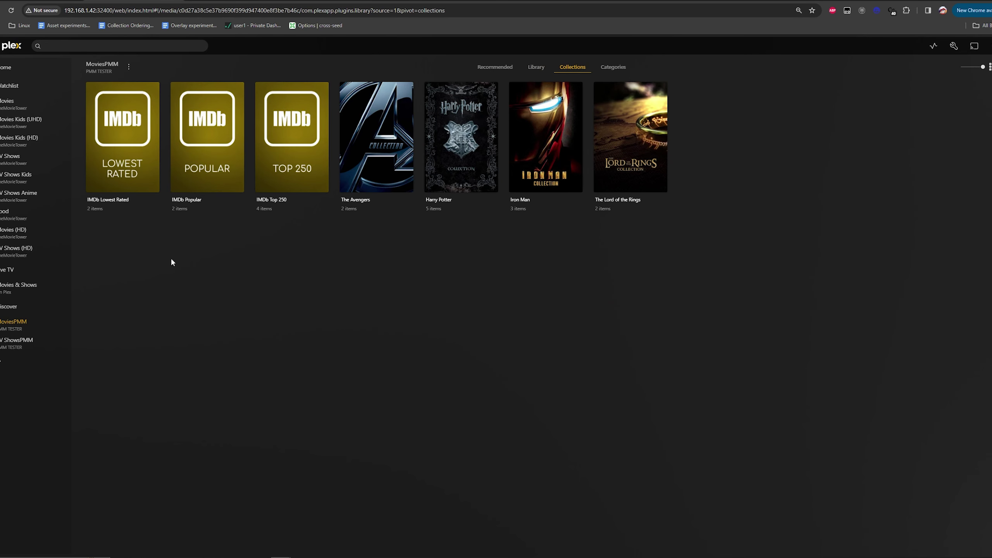
left_click(262, 187)
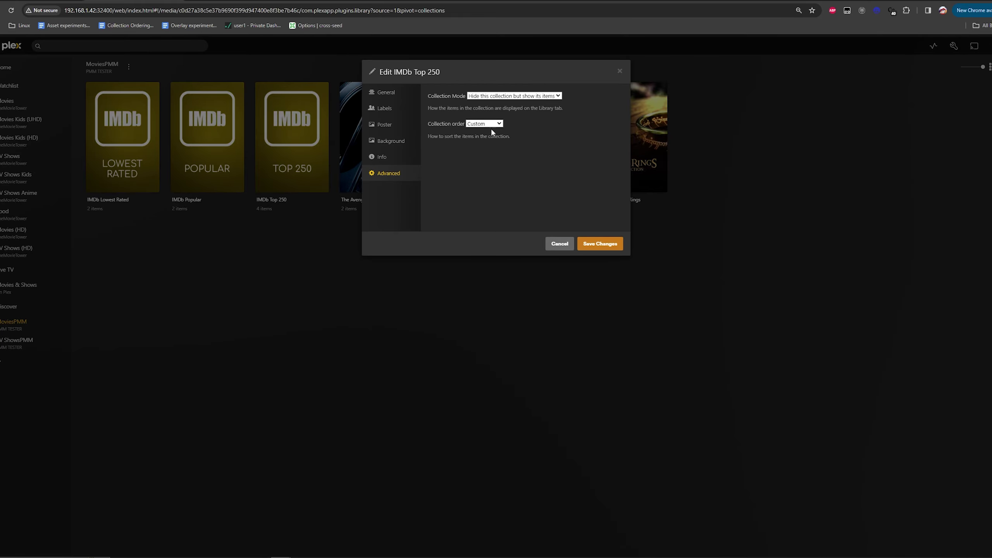
left_click(558, 244)
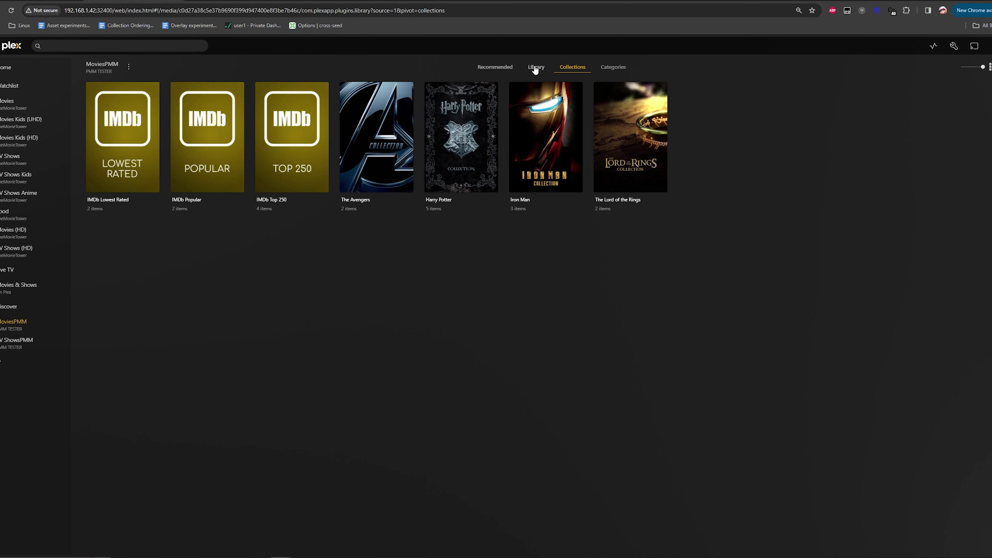
mouse_move(283, 184)
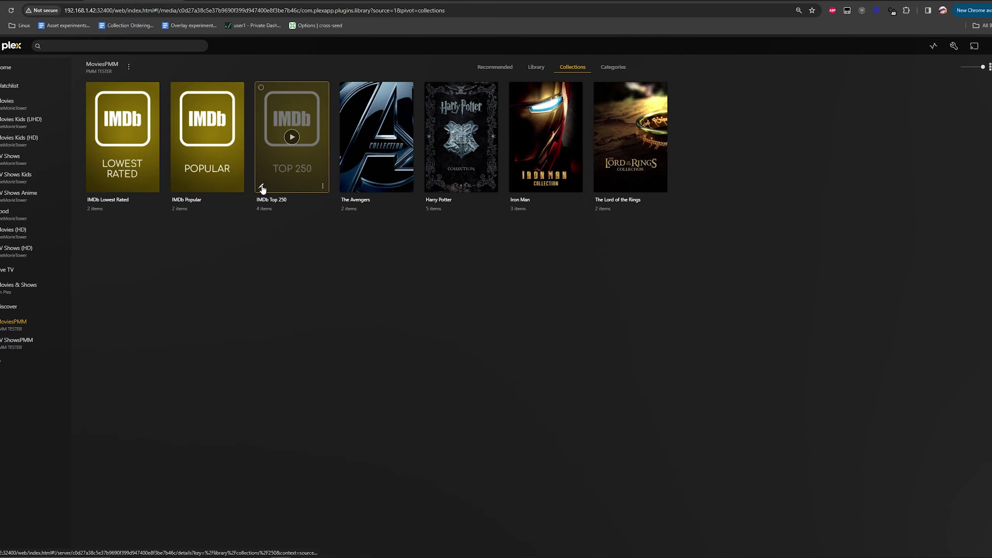
key("alt+Tab")
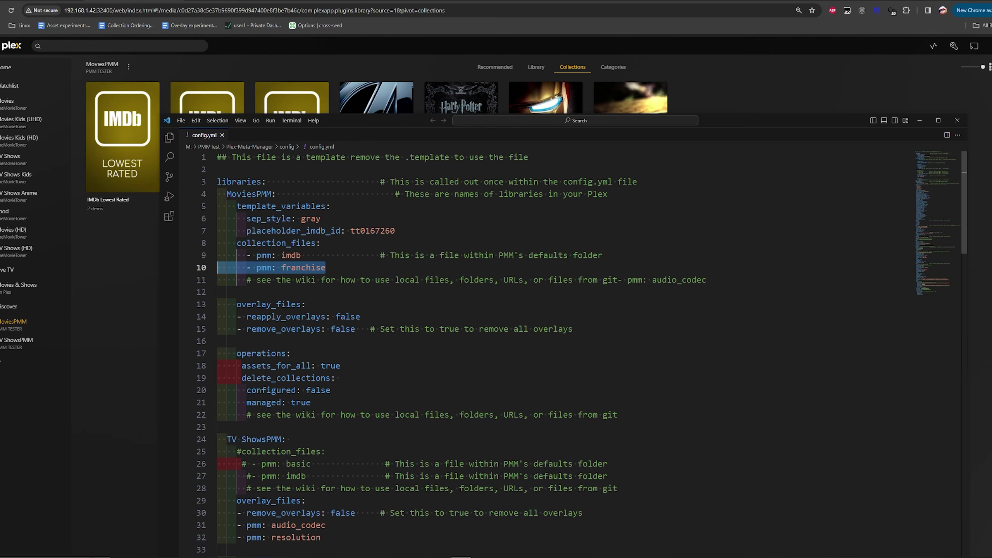
key("alt+Tab")
left_click(266, 189)
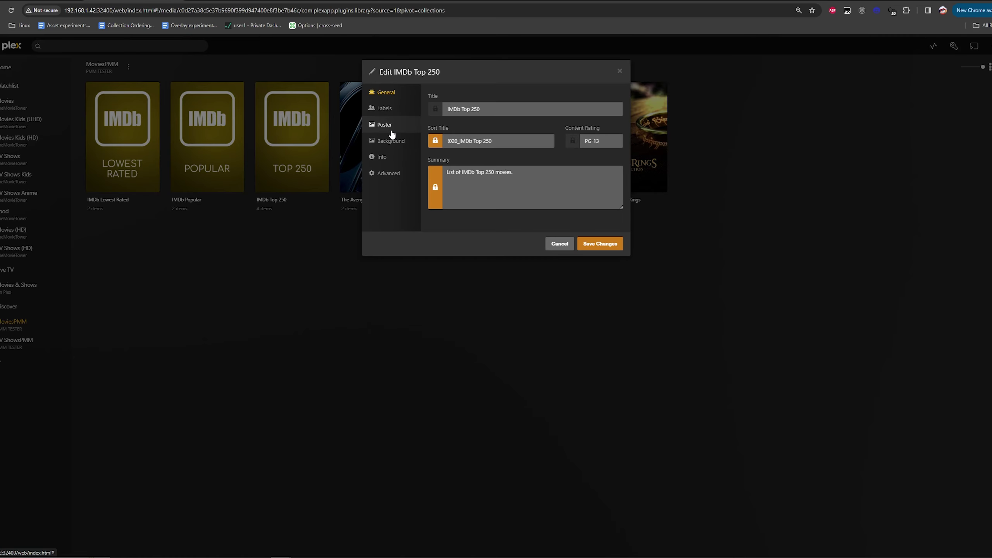
left_click(392, 134)
left_click(390, 174)
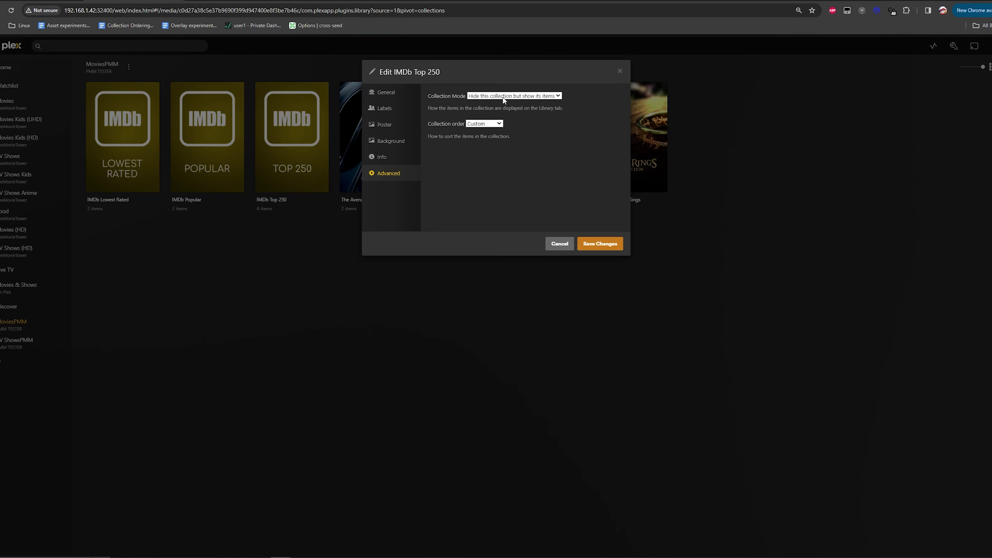
left_click(559, 244)
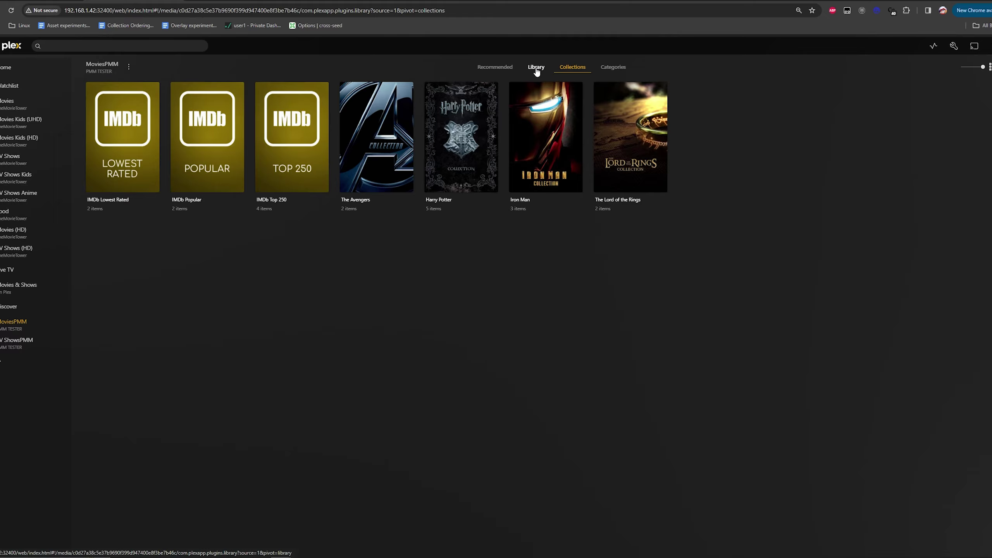
Step: Compare the movies and franchise collections in the MoviesPMM library view with its full list of collections
left_click(536, 67)
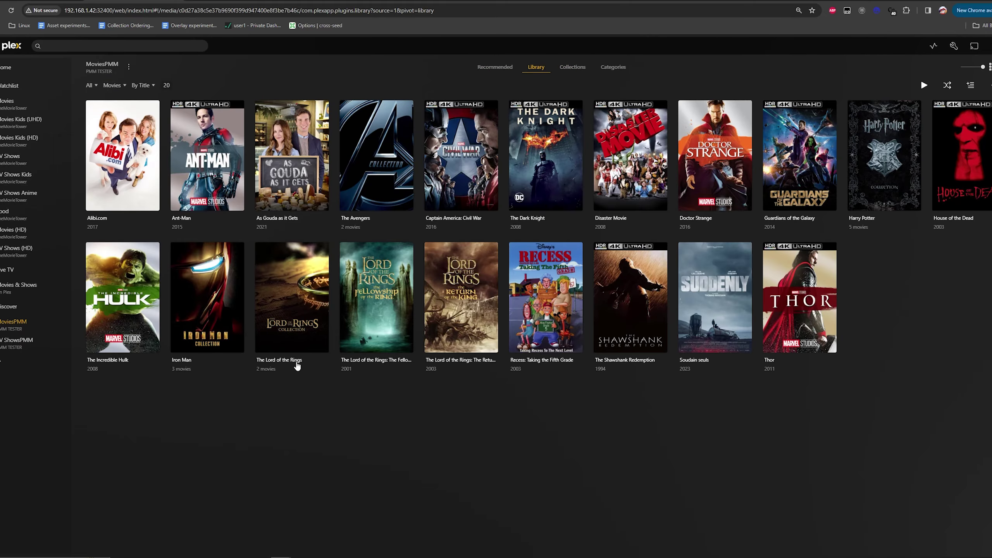
mouse_move(262, 350)
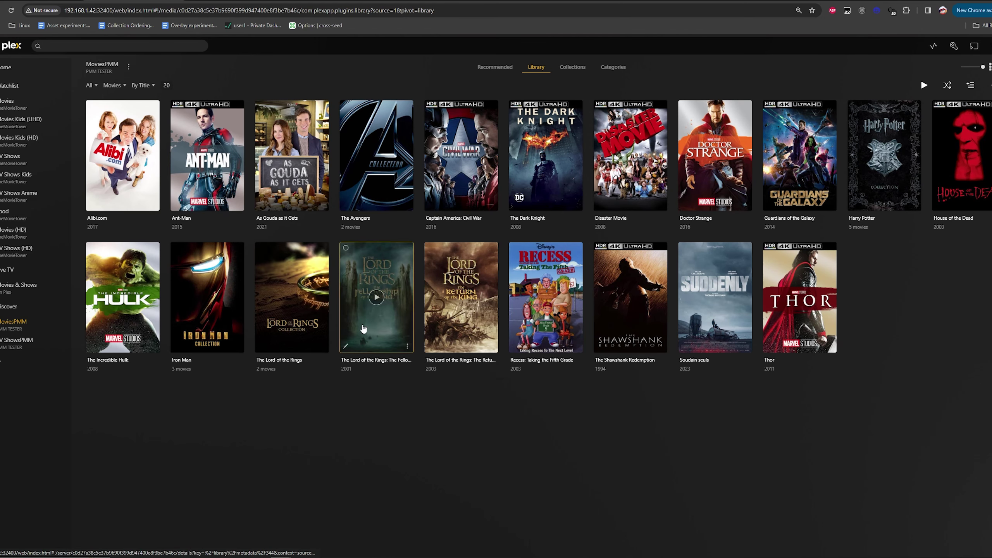
left_click(573, 67)
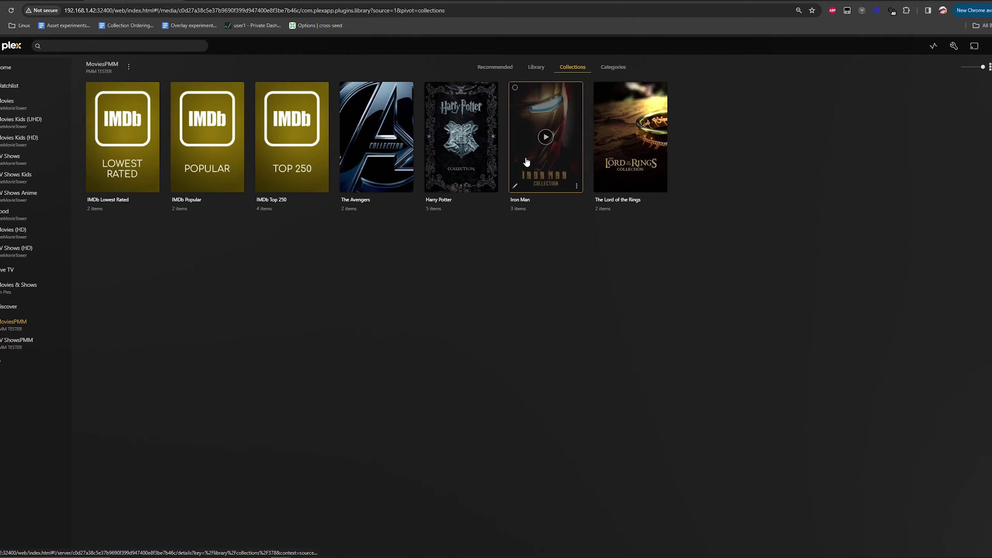
left_click(538, 67)
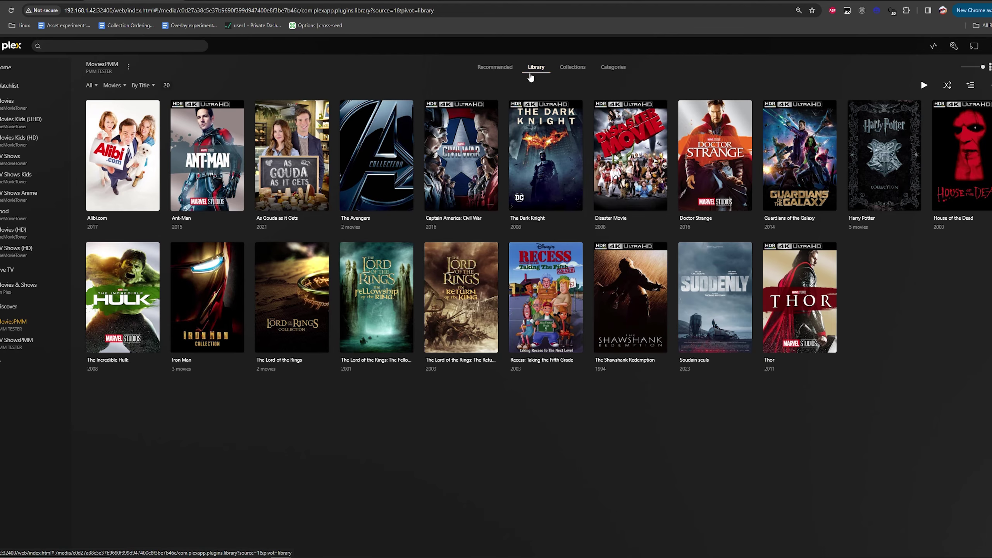
left_click(573, 66)
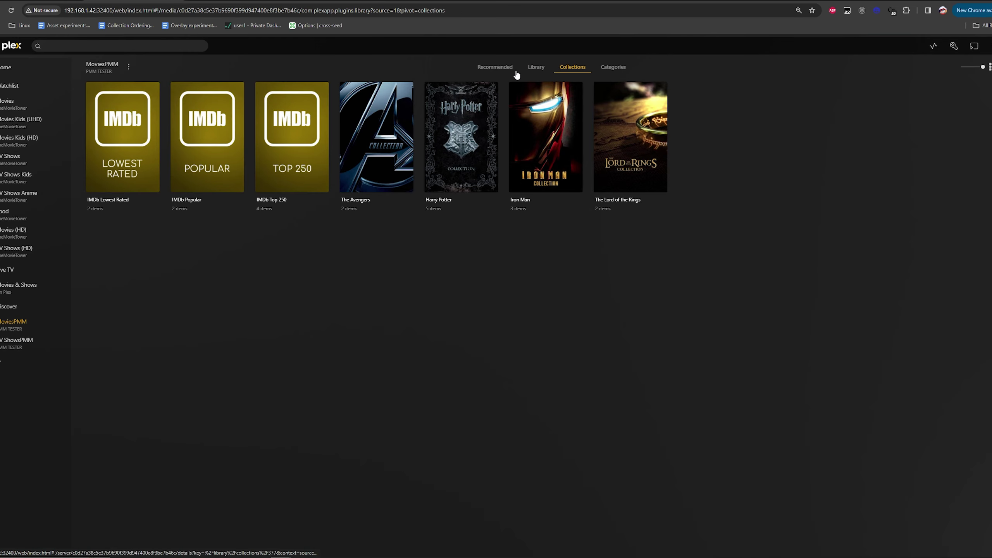
left_click(536, 67)
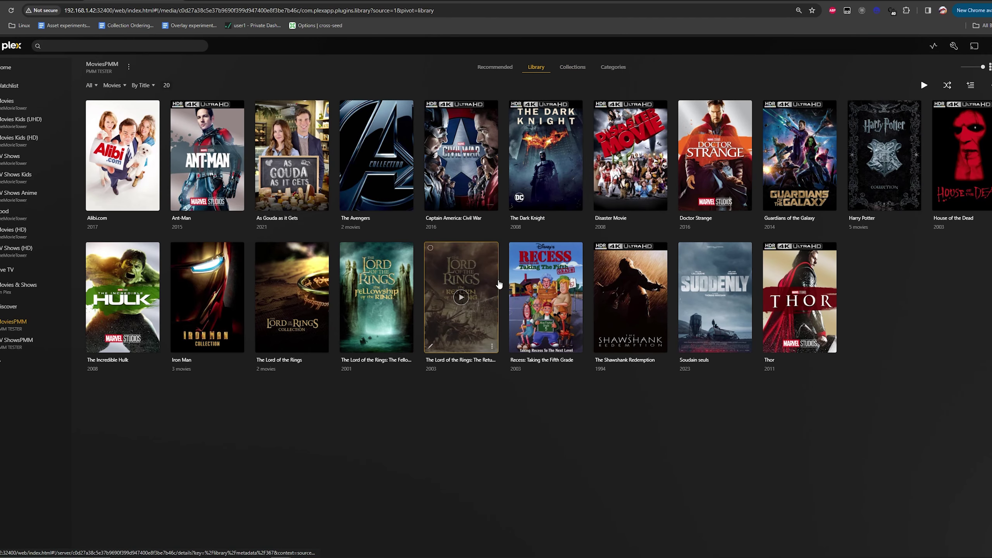
left_click(573, 67)
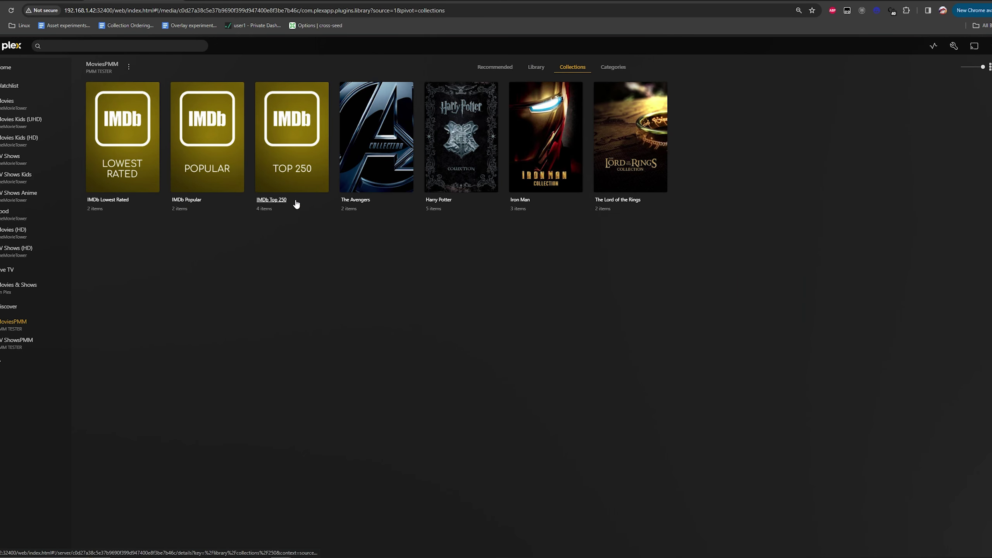
left_click(543, 72)
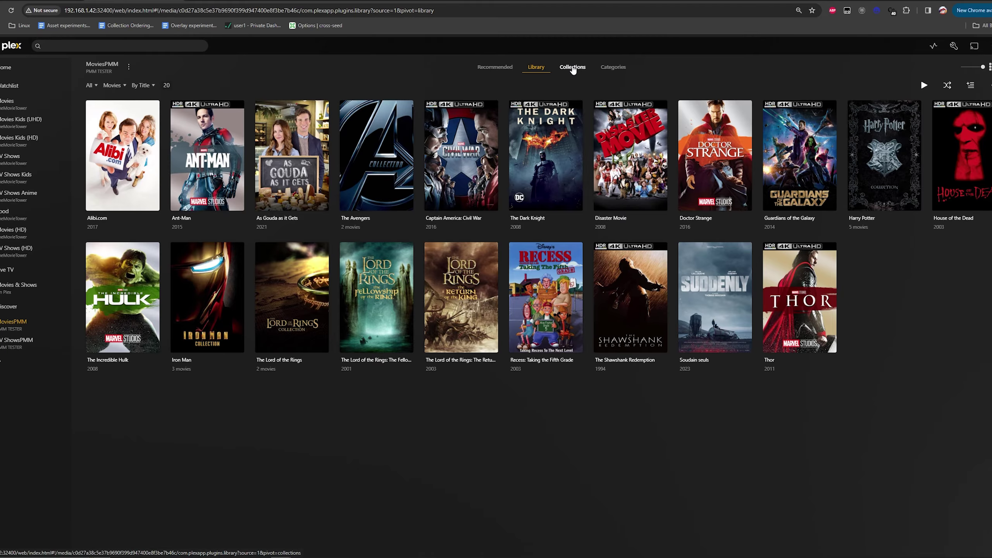
left_click(573, 67)
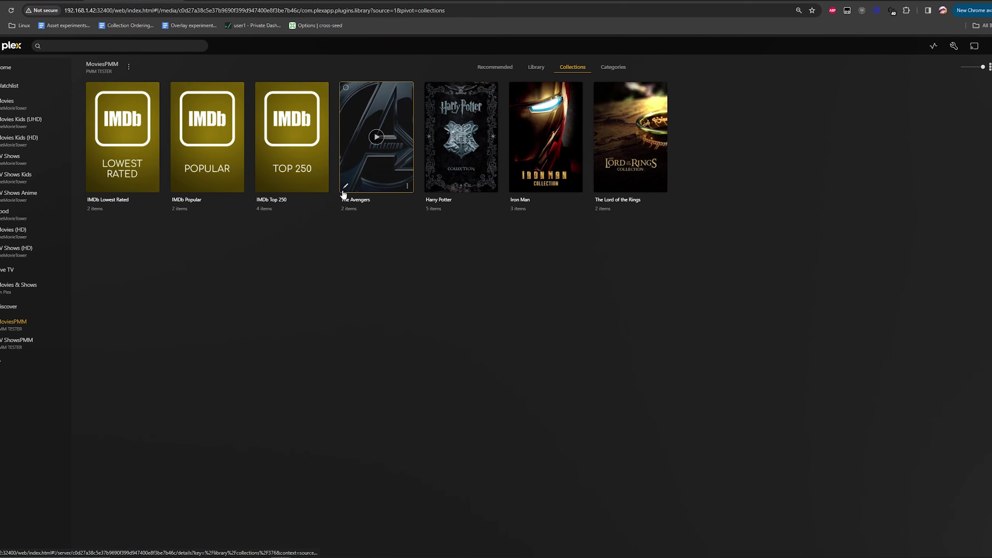
Step: Look at the IMDb Top 250 collection's general details, recheck the MoviesPMM library view, and switch to config.yml
left_click(259, 182)
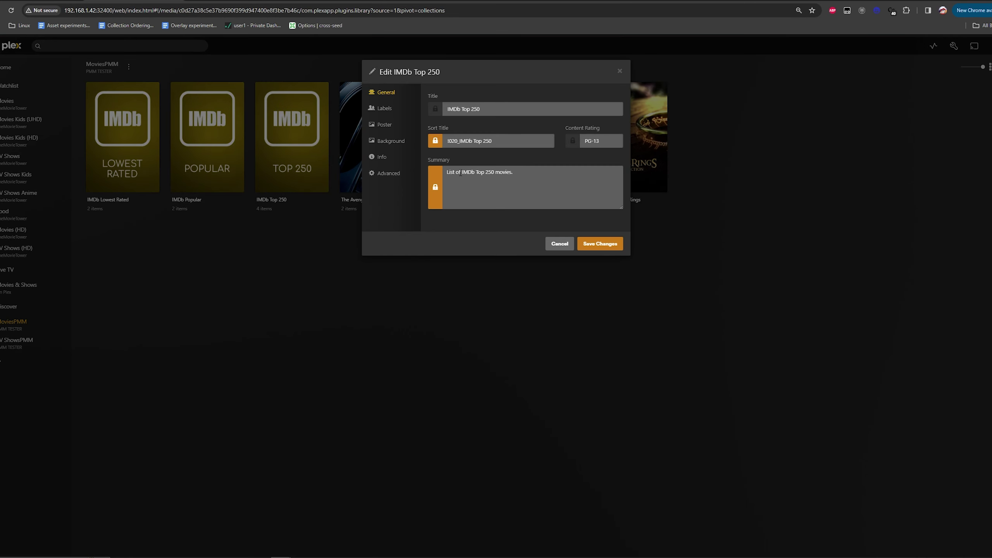
left_click(558, 244)
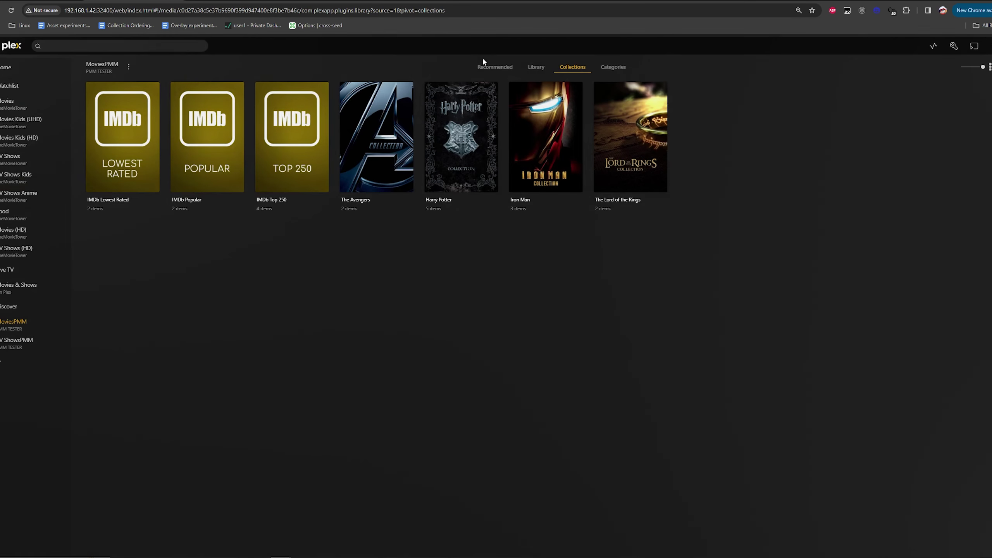
left_click(537, 71)
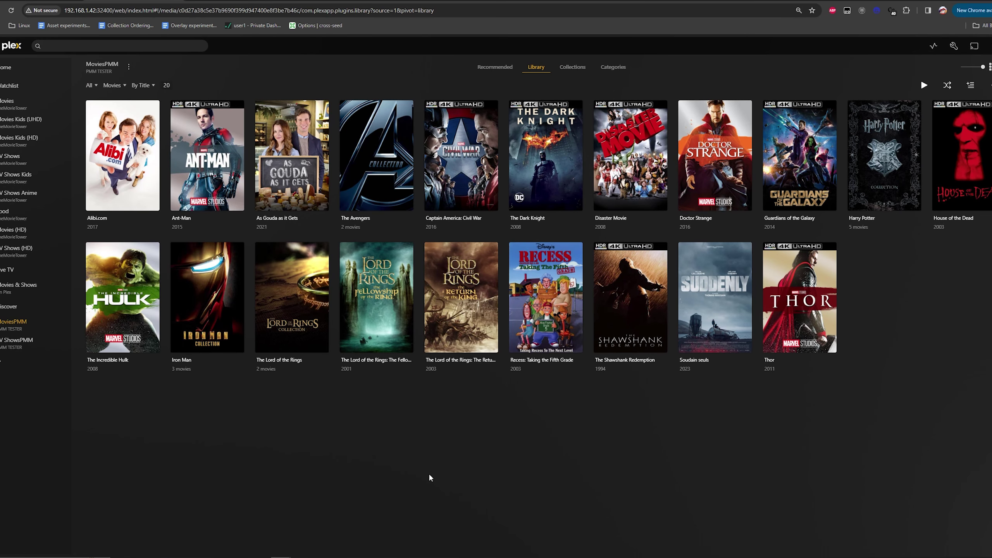
left_click(573, 67)
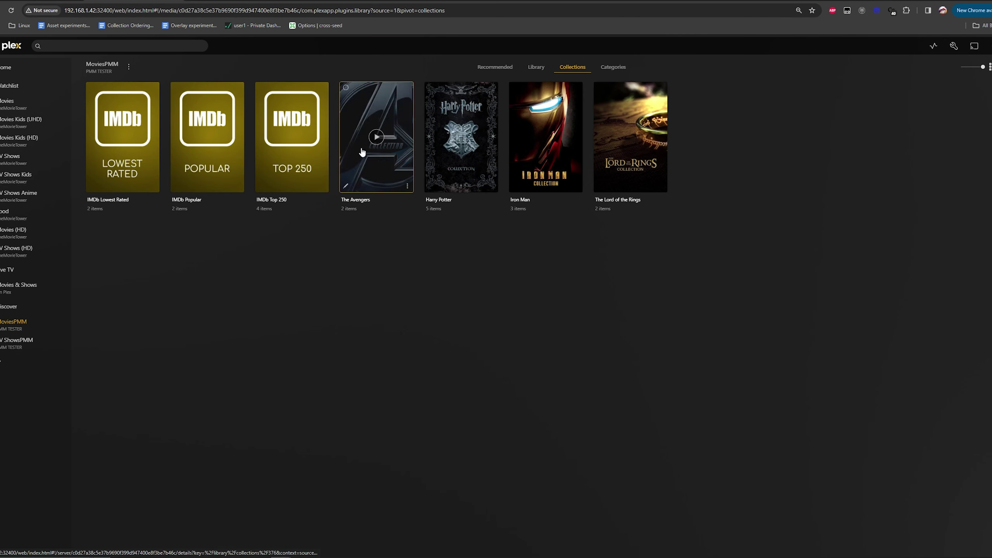
left_click(537, 69)
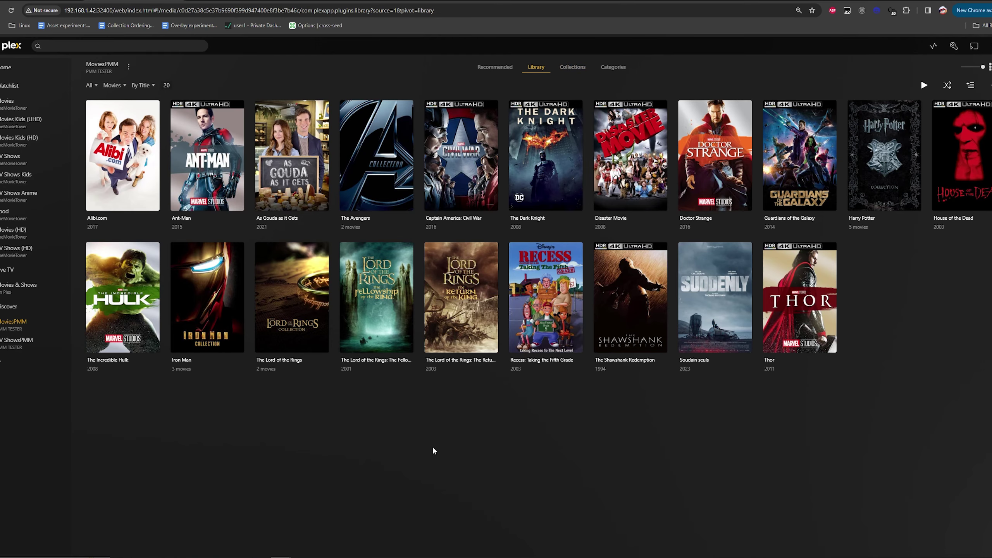
mouse_move(280, 299)
mouse_move(129, 299)
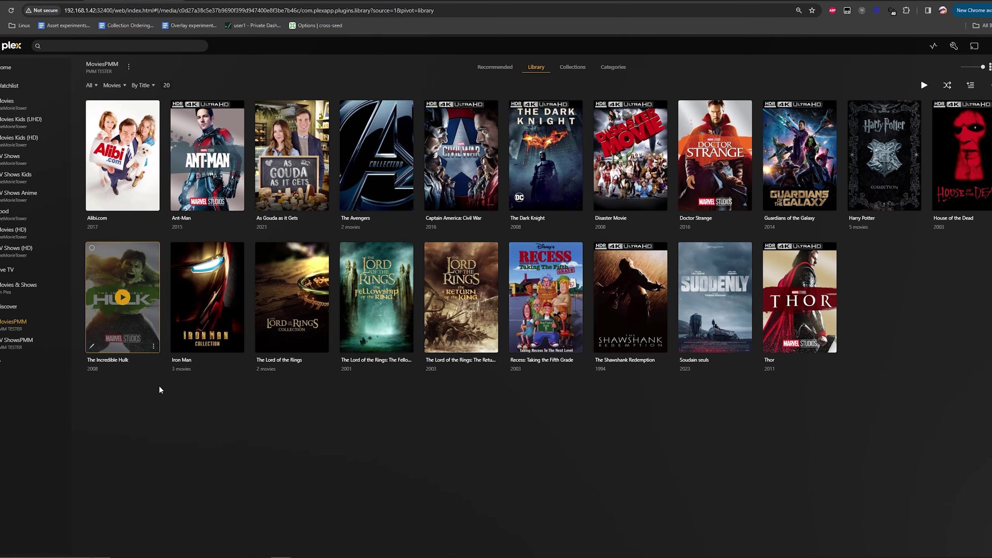
key("alt+Tab")
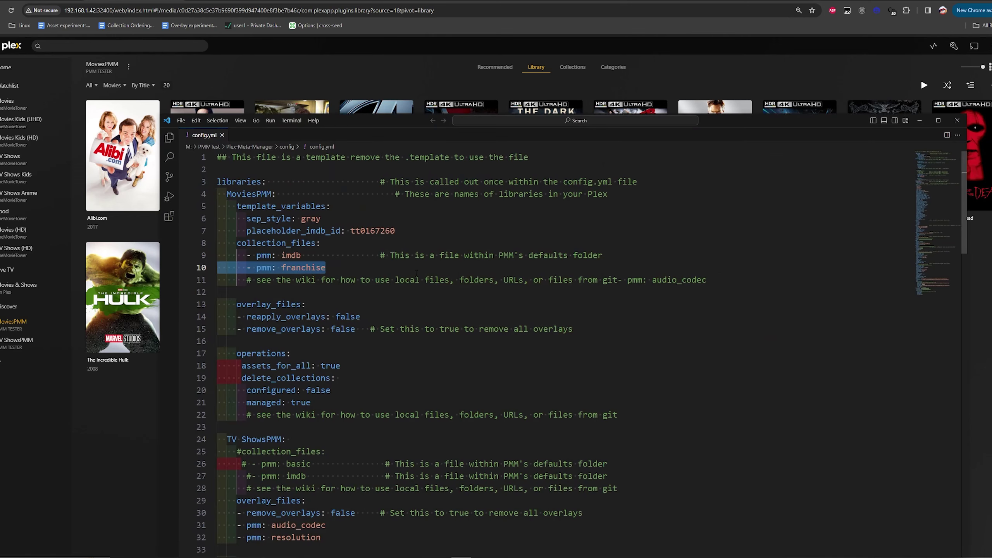
Step: Add "- pmm: universe" beneath the franchise entry in the MoviesPMM collection_files of config.yml, aligned with the other entries
left_click_drag(548, 168, 709, 181)
left_click(680, 330)
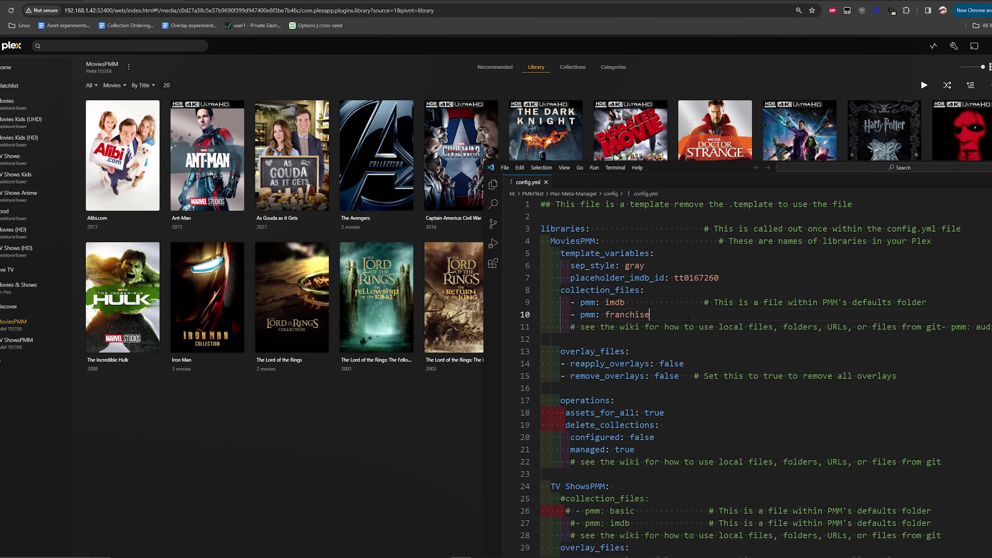
type("- pmm: universe - pmm: franchise")
key("ctrl+BackSpace")
key("ctrl+BackSpace")
key("ctrl+BackSpace")
key("ctrl+BackSpace")
key("ctrl+BackSpace")
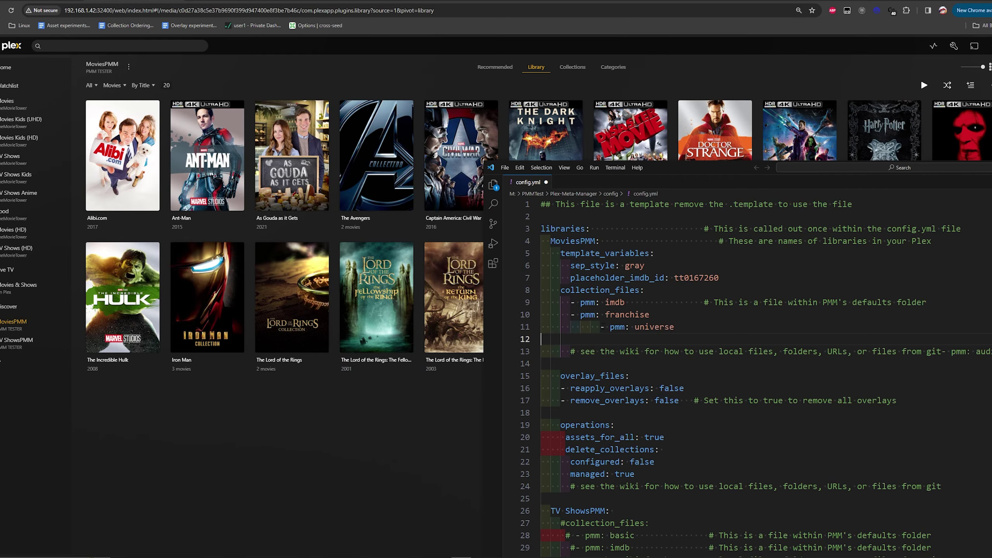
key("Up")
key("Home")
key("BackSpace")
key("BackSpace")
key("BackSpace")
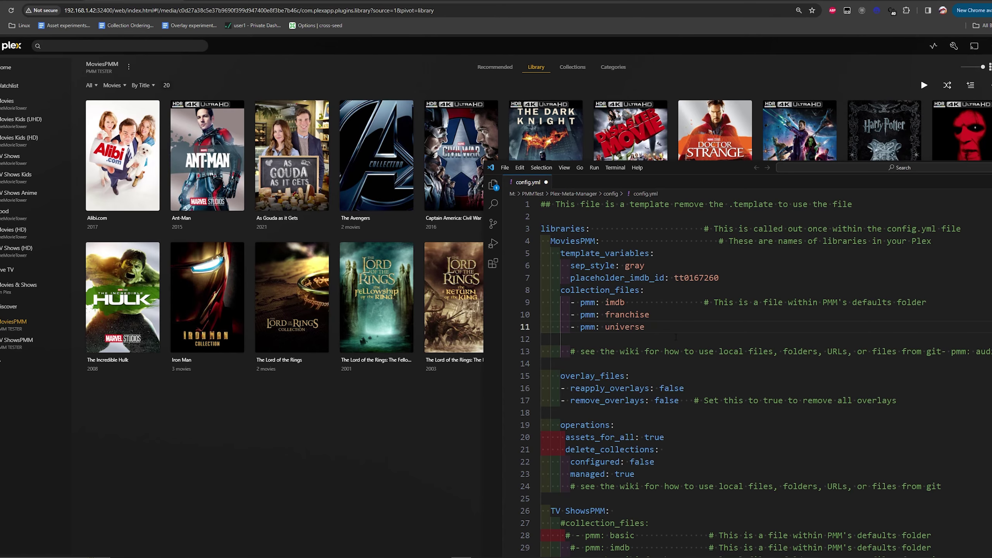
Step: Switch to Plex, view the movies in the Marvel Cinematic Universe collection, and return to the MoviesPMM library
left_click(335, 470)
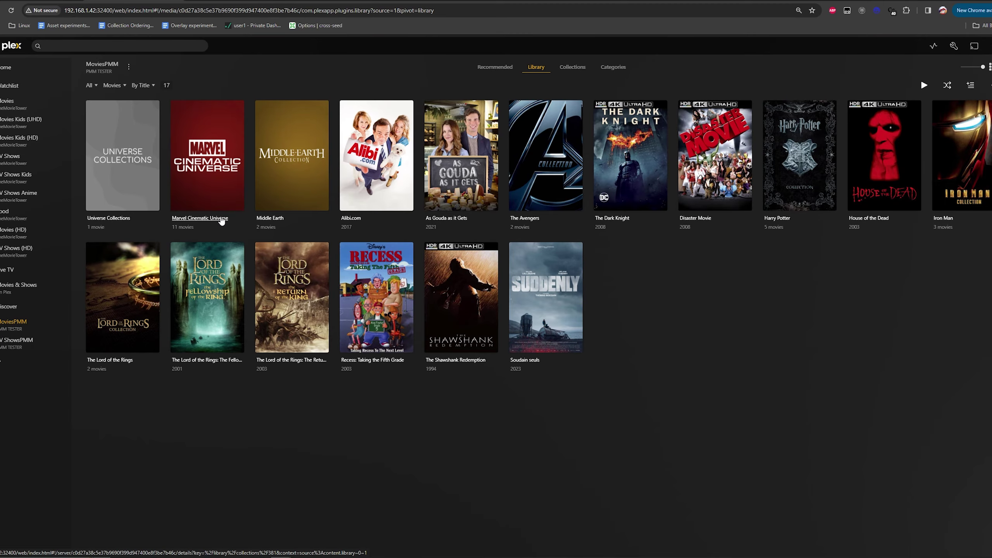
left_click(220, 219)
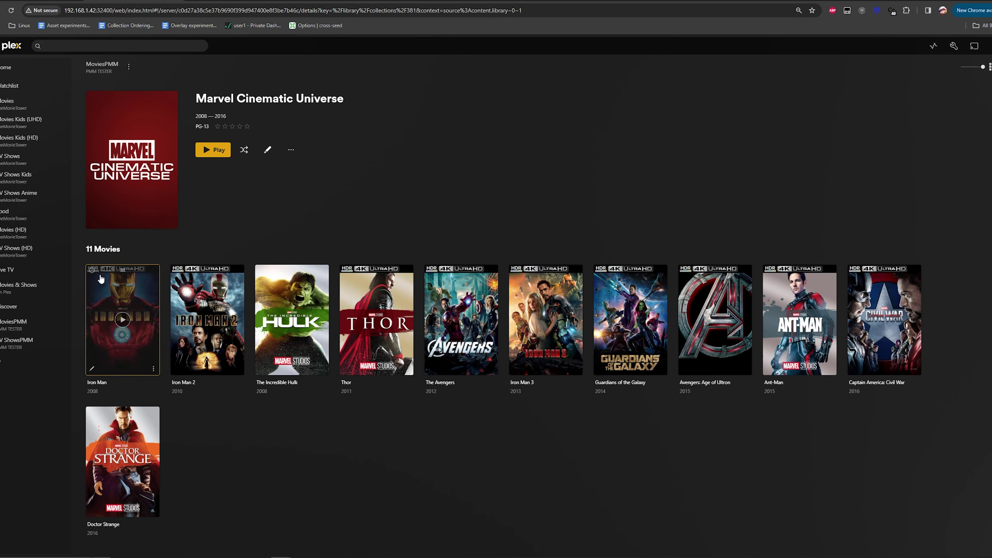
left_click(24, 325)
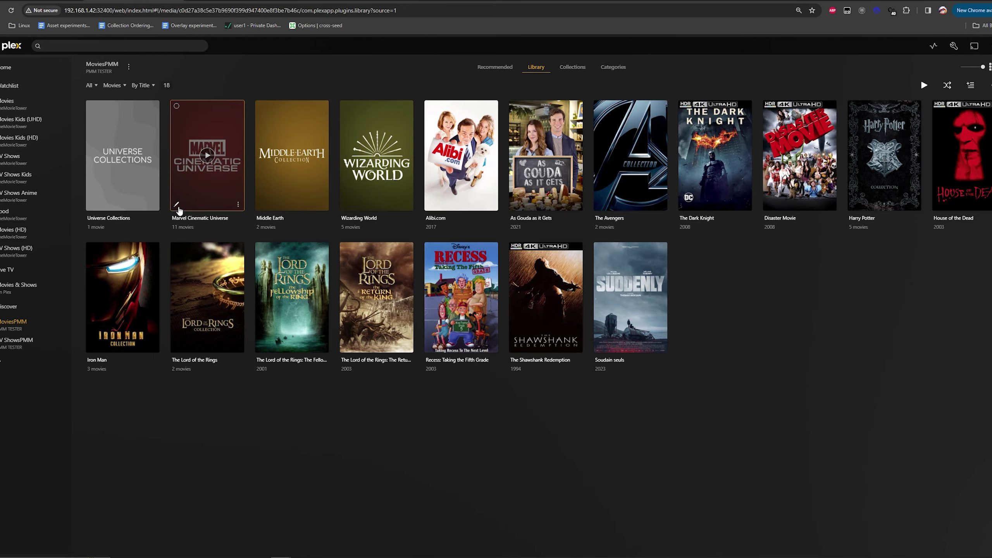
Step: Set the Marvel Cinematic Universe collection mode to "Hide this collection but show its items" and compare the library and collections views
left_click(177, 204)
left_click(389, 173)
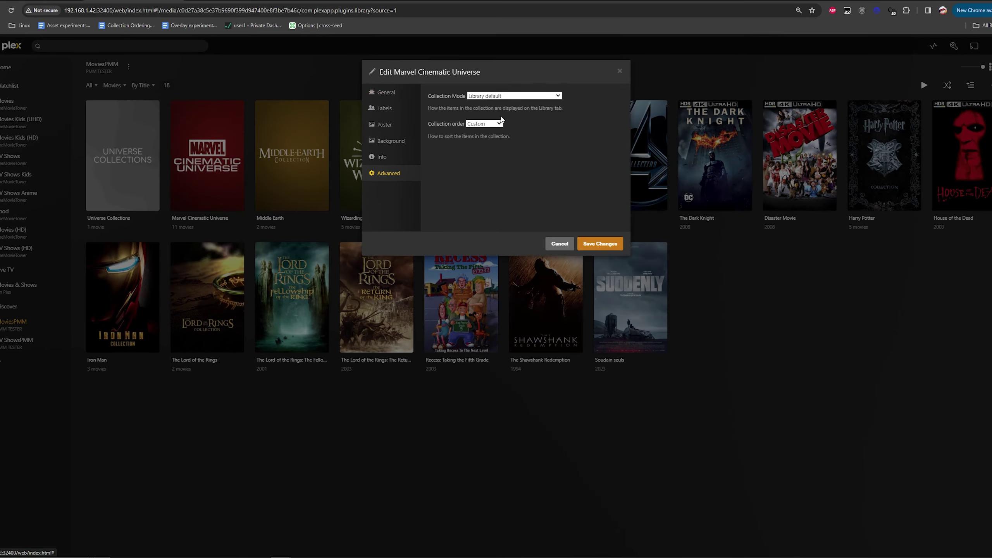
left_click(508, 96)
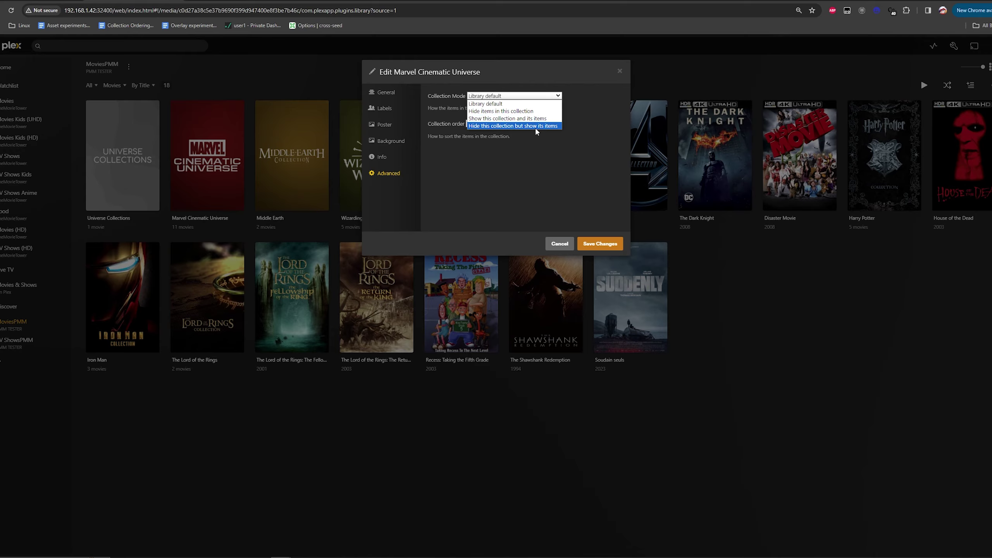
left_click(536, 126)
left_click(597, 246)
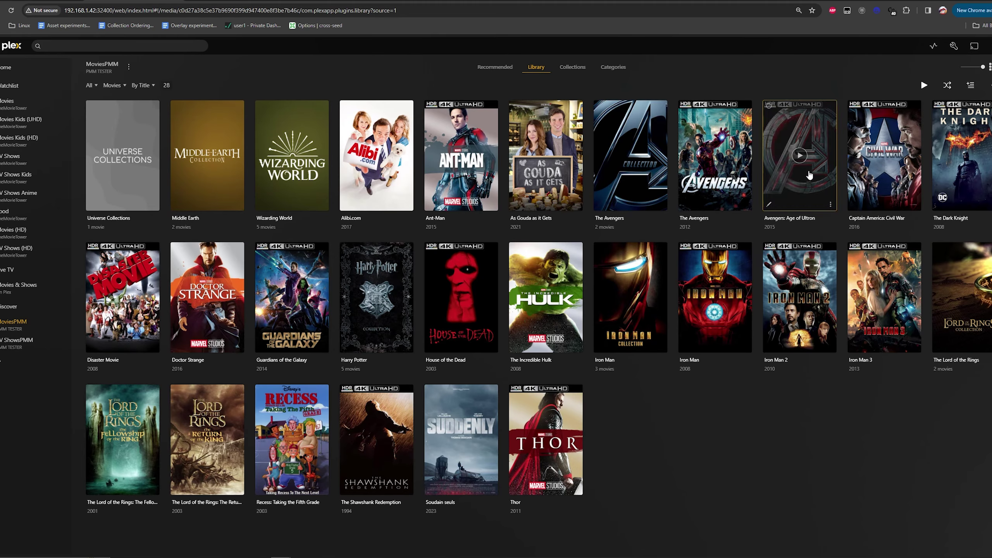
left_click(581, 74)
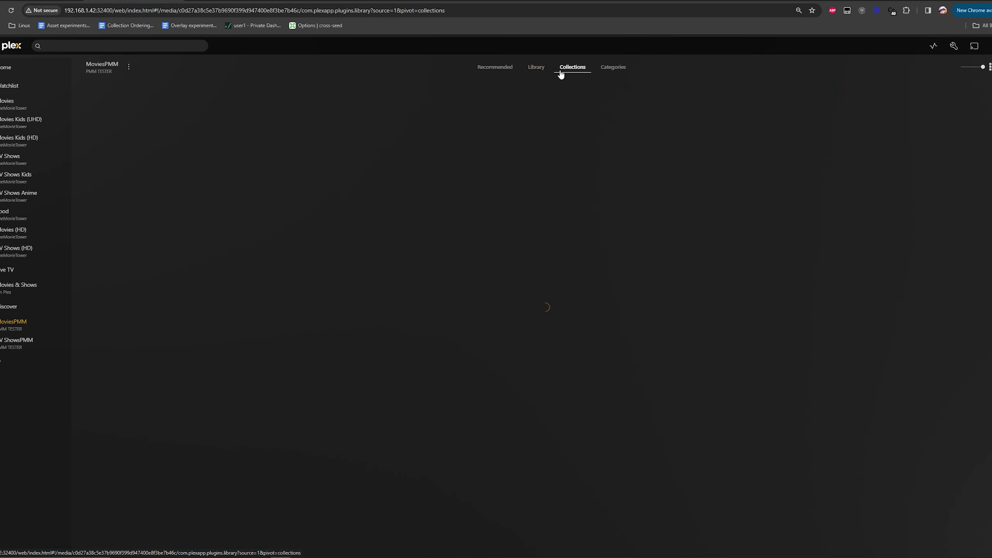
left_click(526, 68)
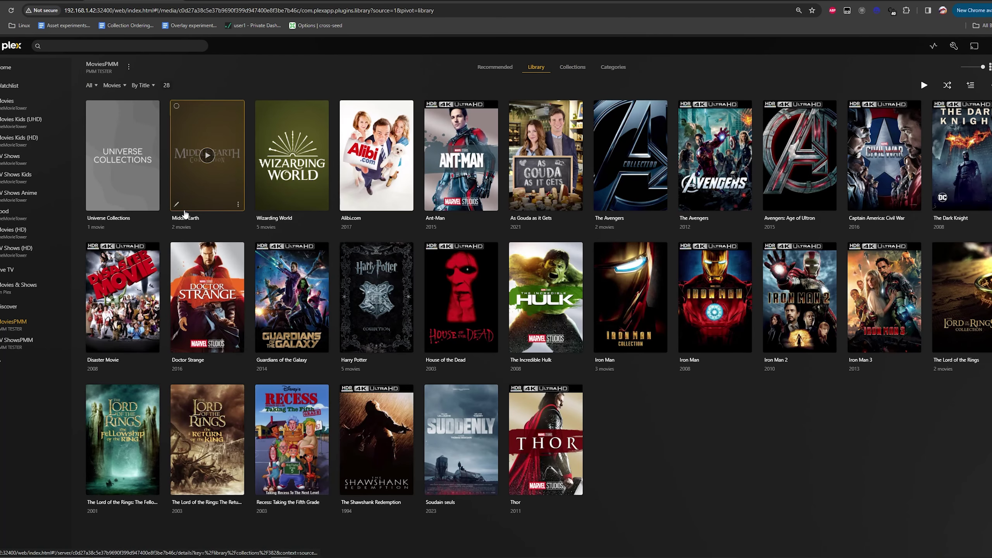
Step: Set the Marvel Cinematic Universe collection mode to "Show this collection and its items" and return to the library view
left_click(573, 76)
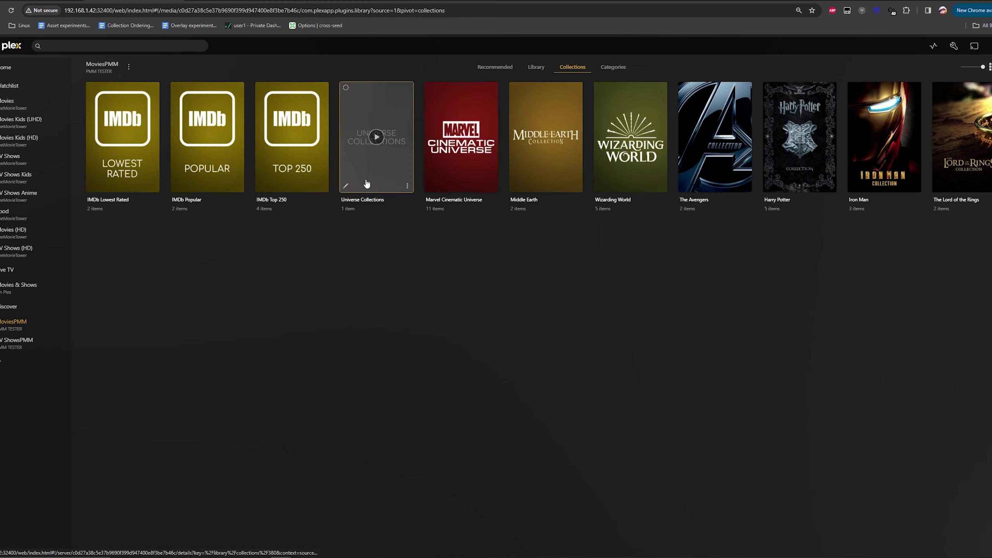
left_click(436, 183)
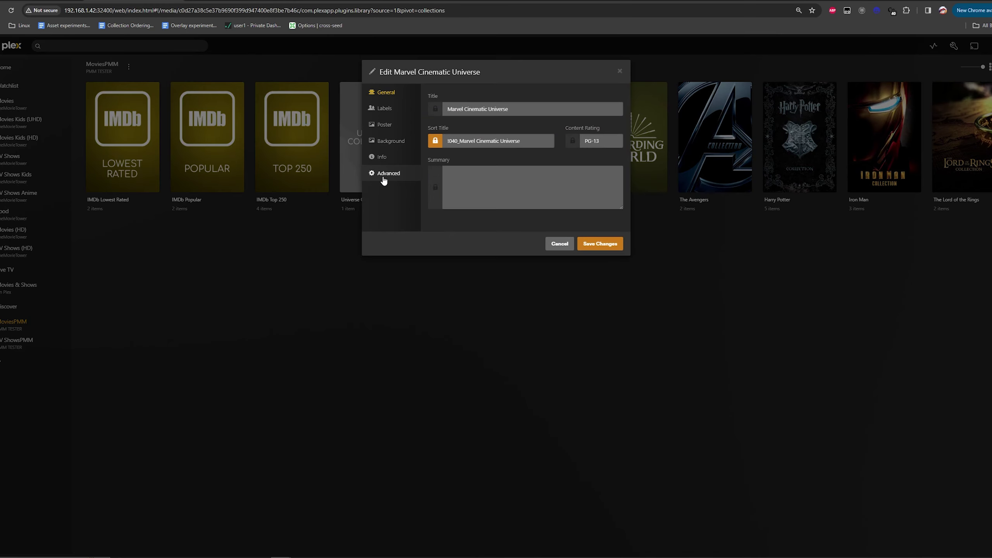
left_click(388, 173)
left_click_drag(452, 107, 536, 109)
left_click(515, 95)
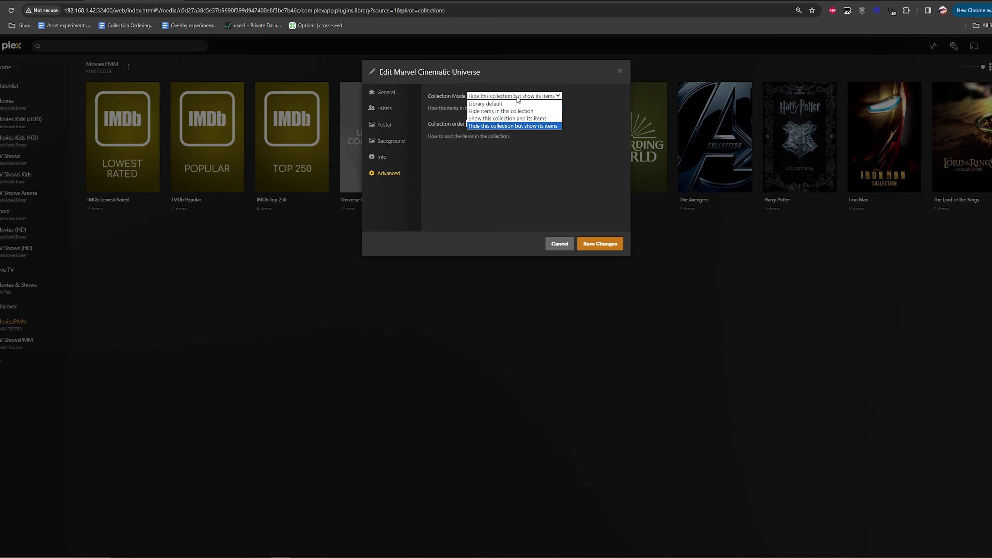
left_click(518, 121)
left_click(595, 247)
left_click(536, 69)
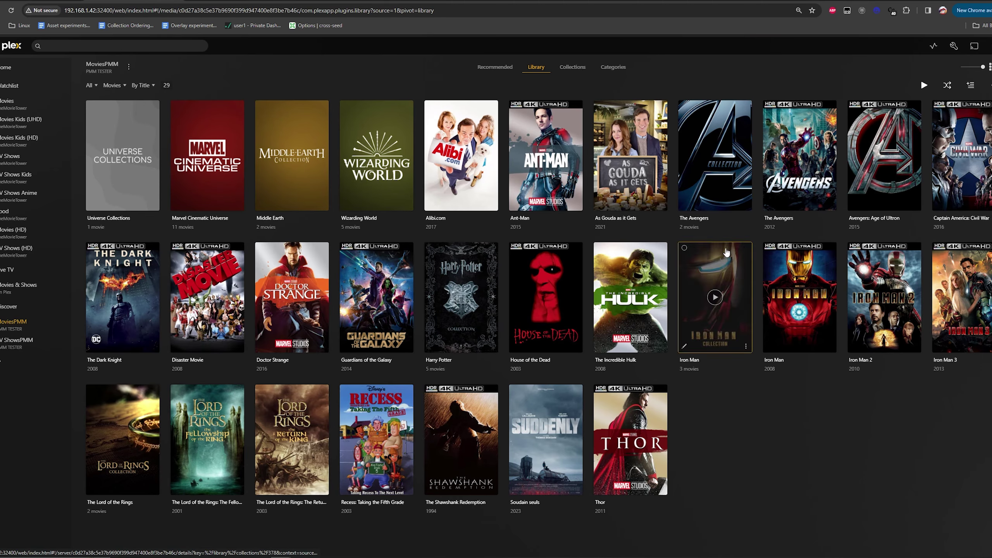
Step: Inspect The Avengers collection's general and advanced settings and the MoviesPMM library's collection display setting without changing them
left_click(684, 205)
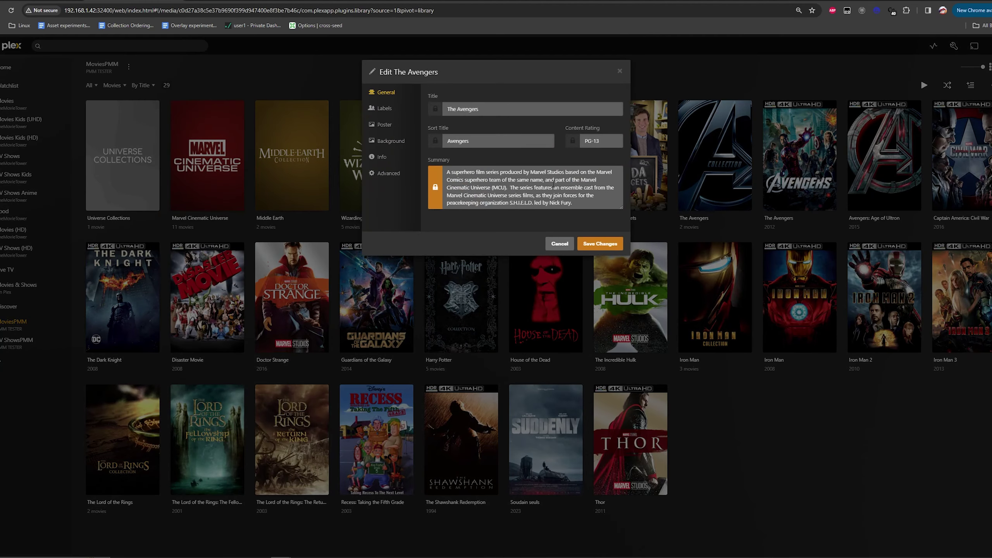
left_click(560, 244)
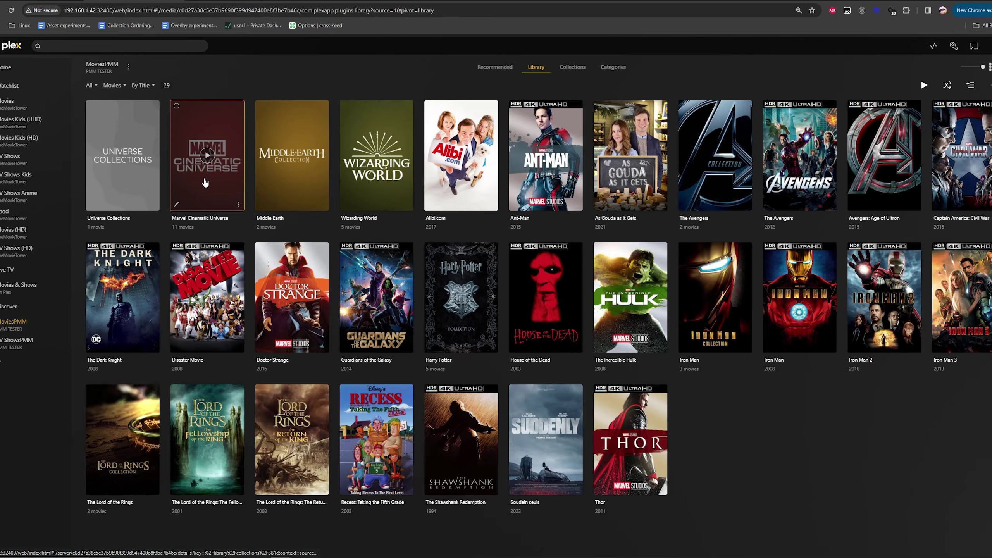
left_click(684, 205)
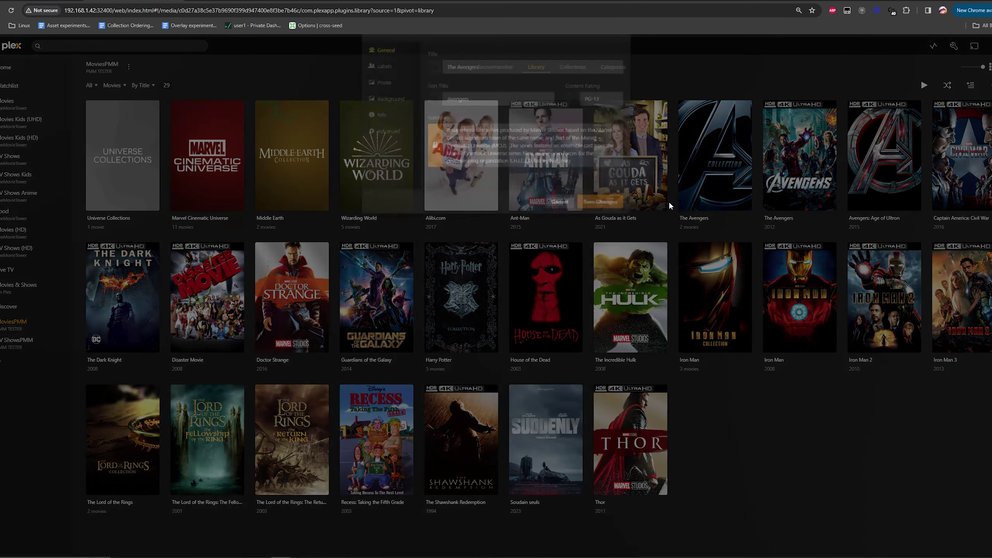
left_click(381, 173)
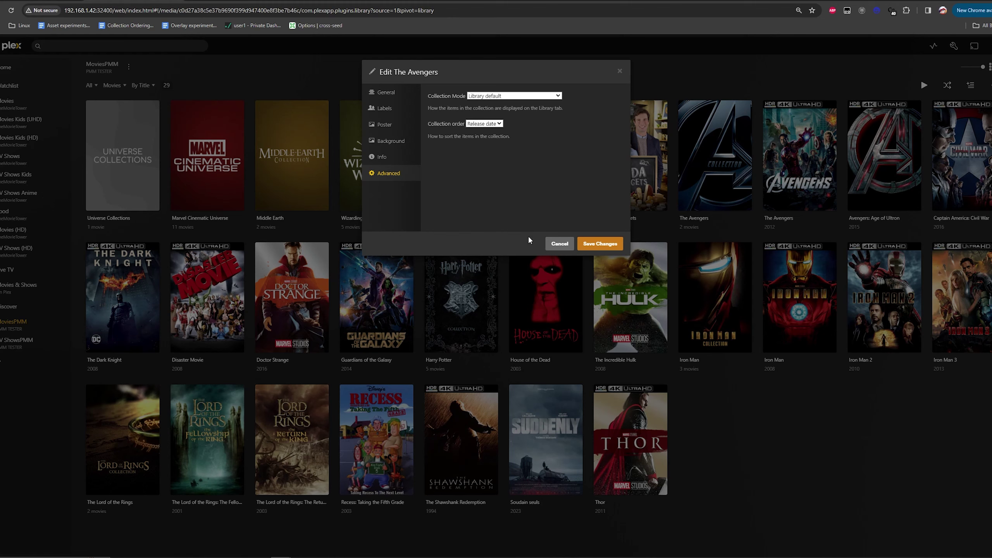
left_click(559, 244)
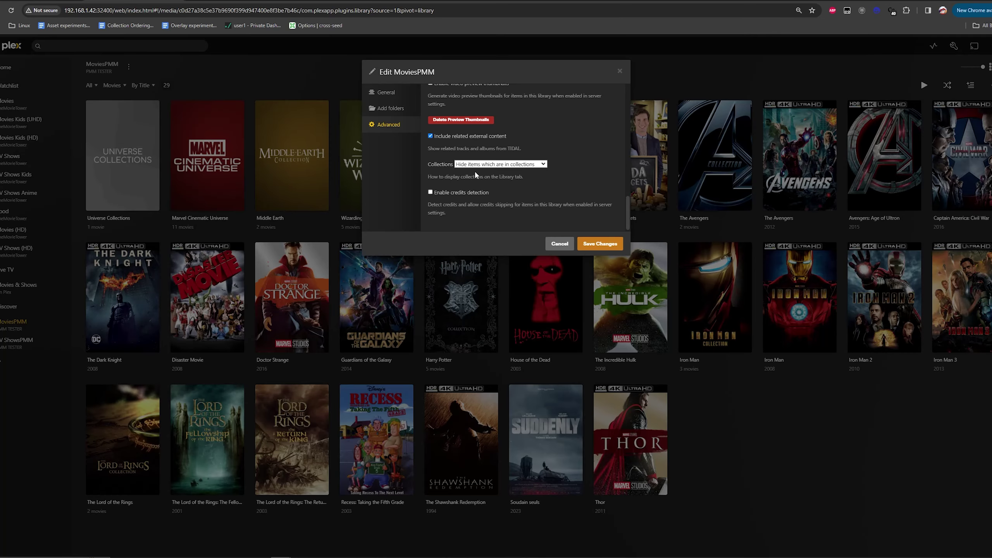
left_click(563, 243)
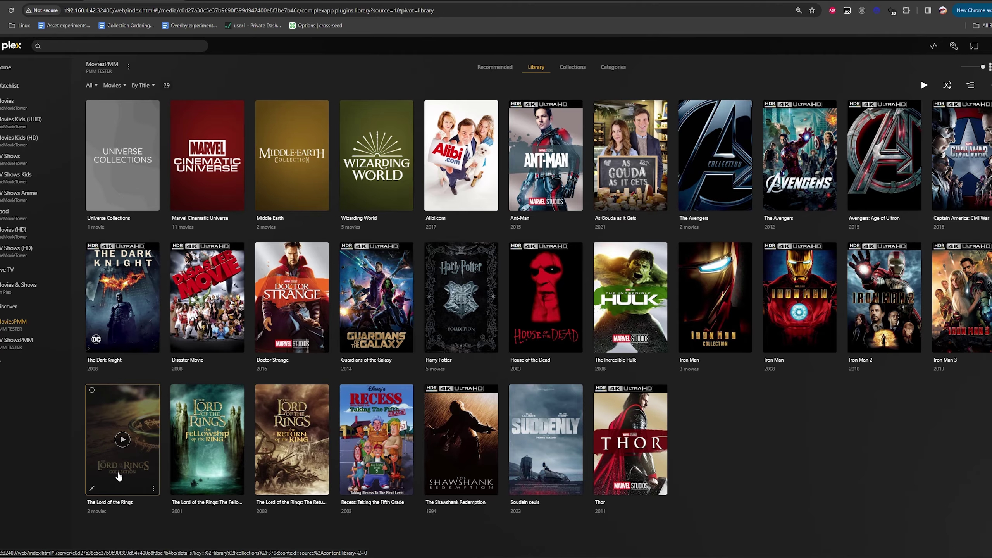
Step: Check the IMDb Top 250 collection's mode and order settings without changing them
left_click(573, 68)
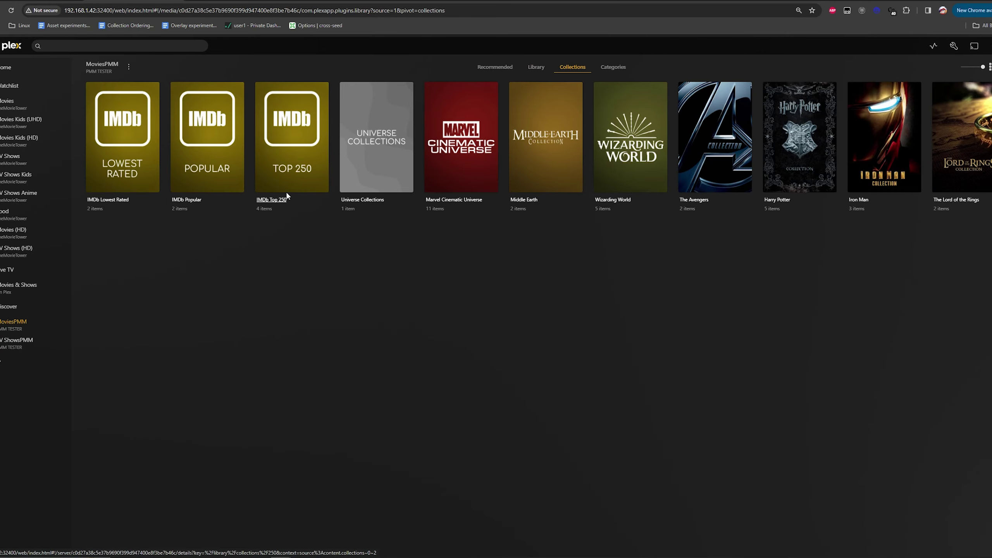
left_click(262, 187)
left_click(387, 173)
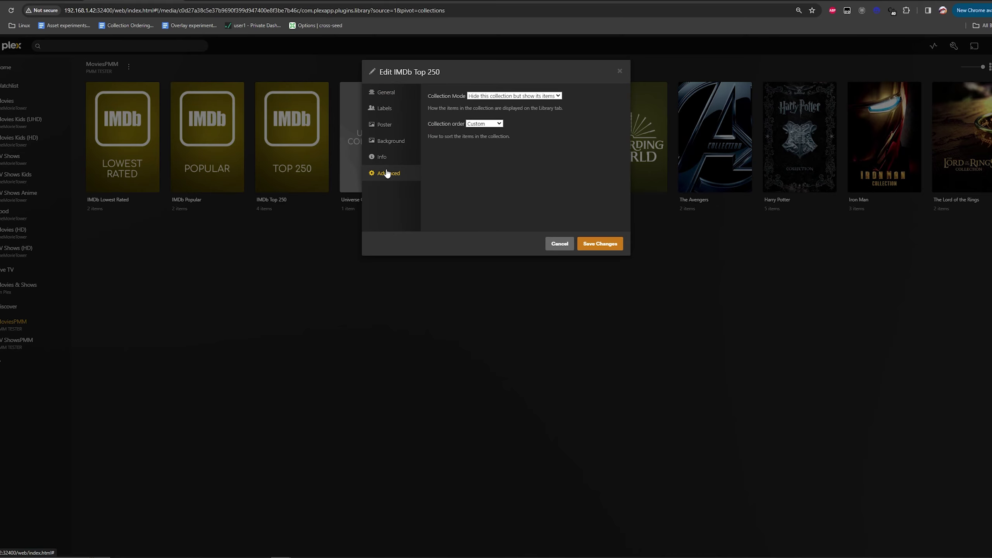
left_click(560, 246)
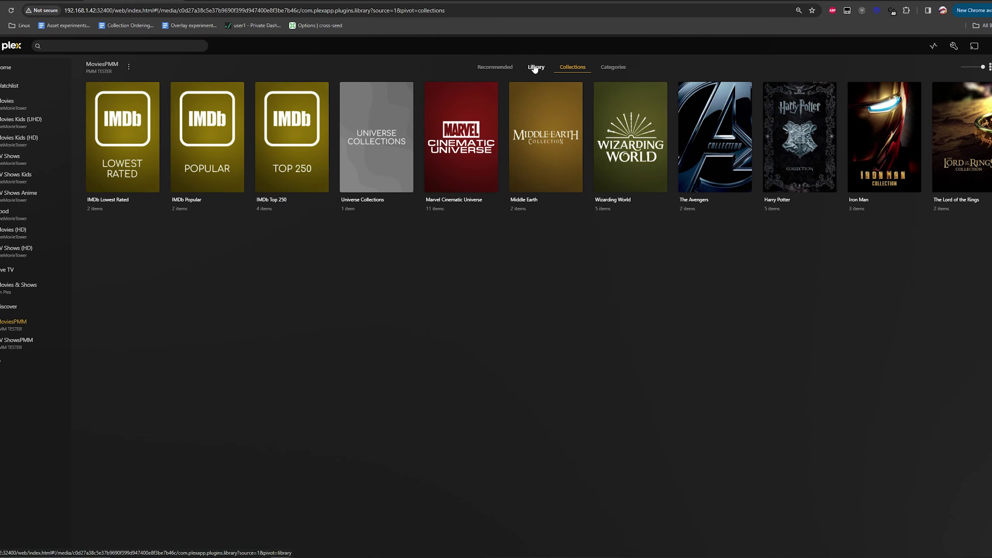
Step: Compare the MoviesPMM library view with its full list of collections, ending on the library view
left_click(535, 68)
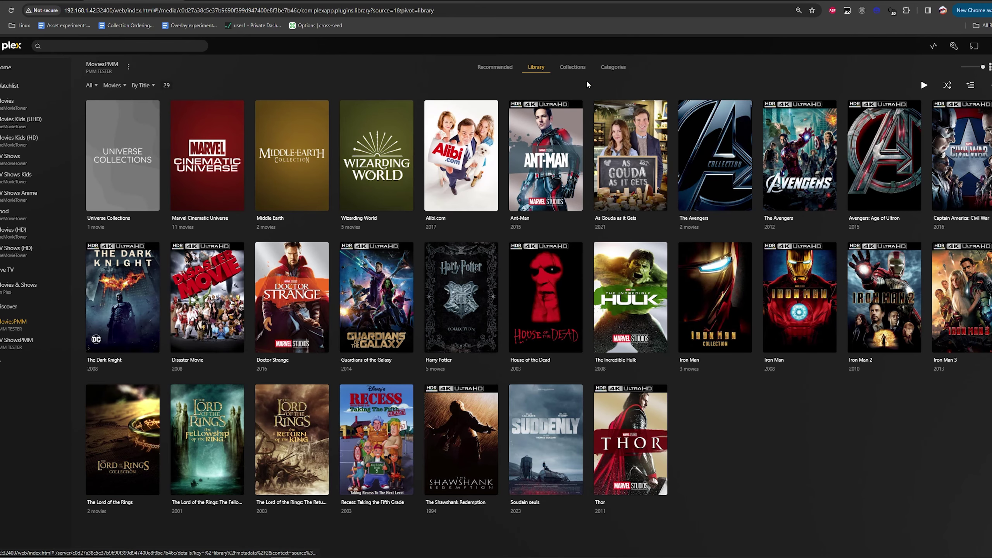
left_click(578, 71)
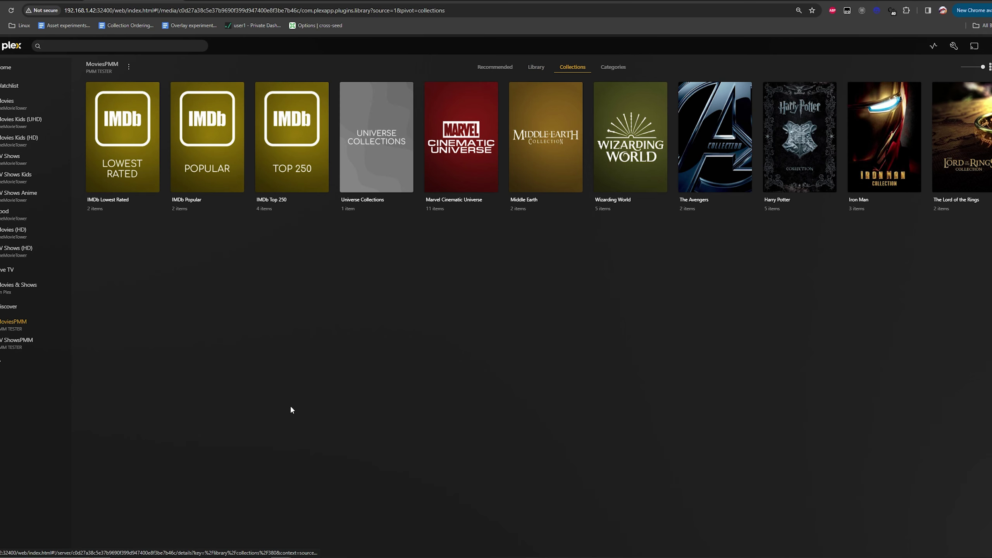
left_click(538, 71)
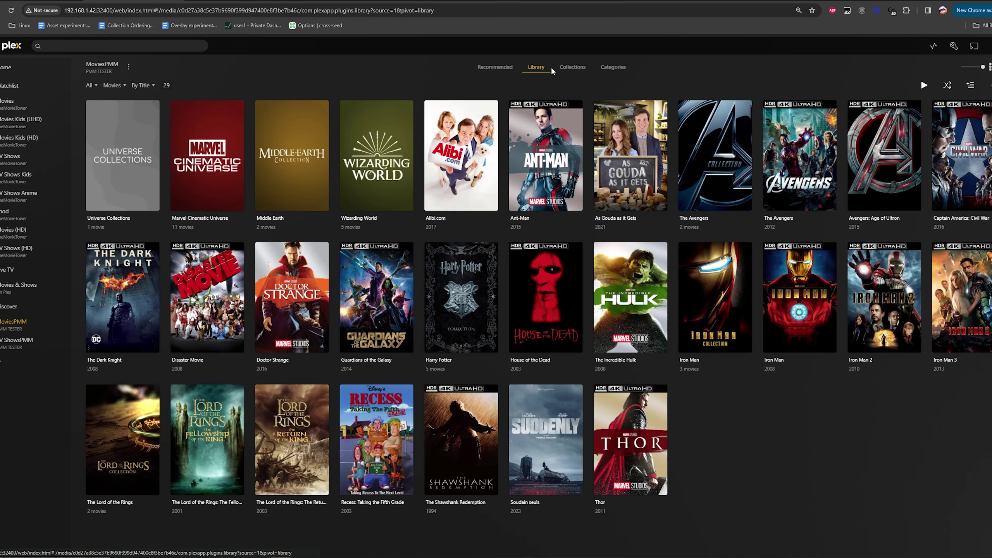
left_click(564, 64)
key("alt+Left")
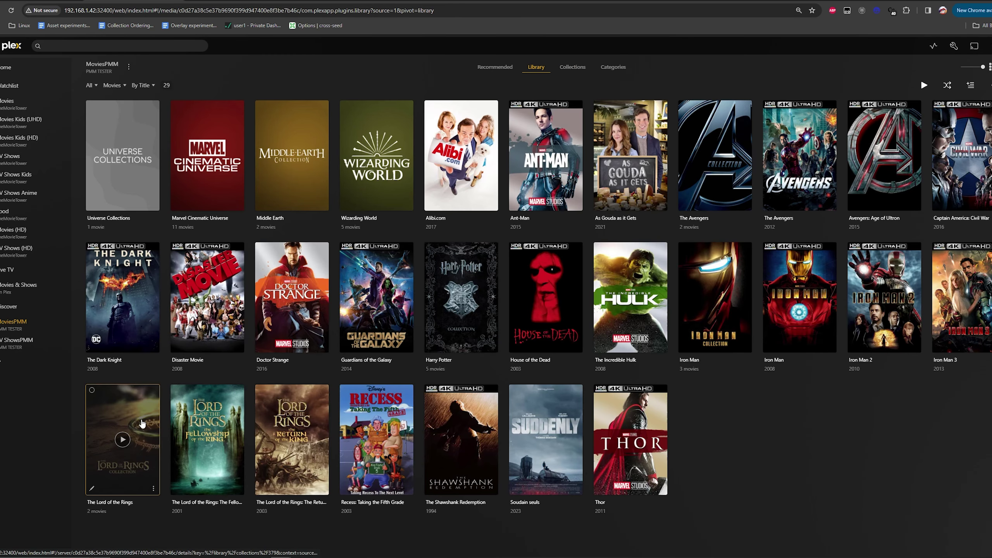
Step: Set the IMDb Top 250 collection mode to "Hide items in this collection" and return to the library view
left_click(579, 70)
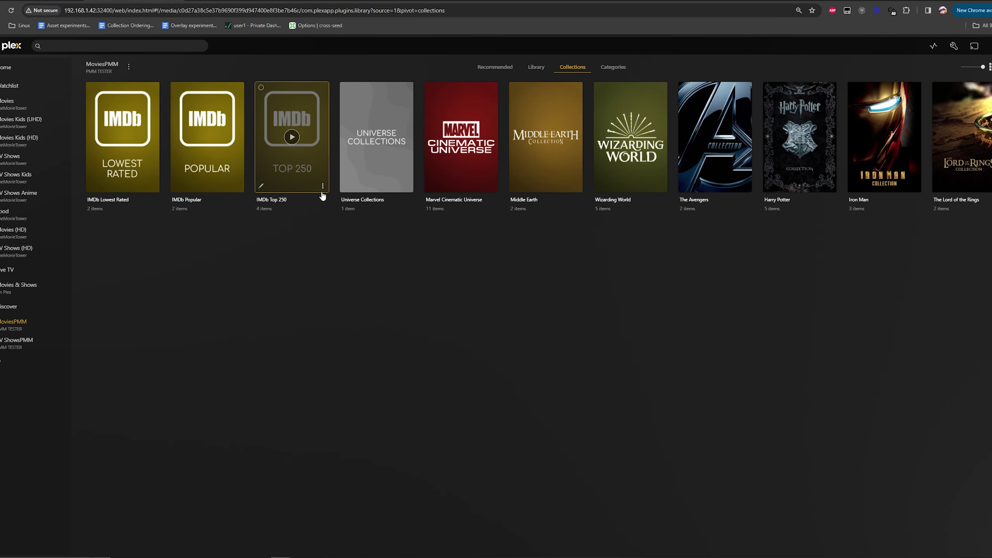
left_click(323, 187)
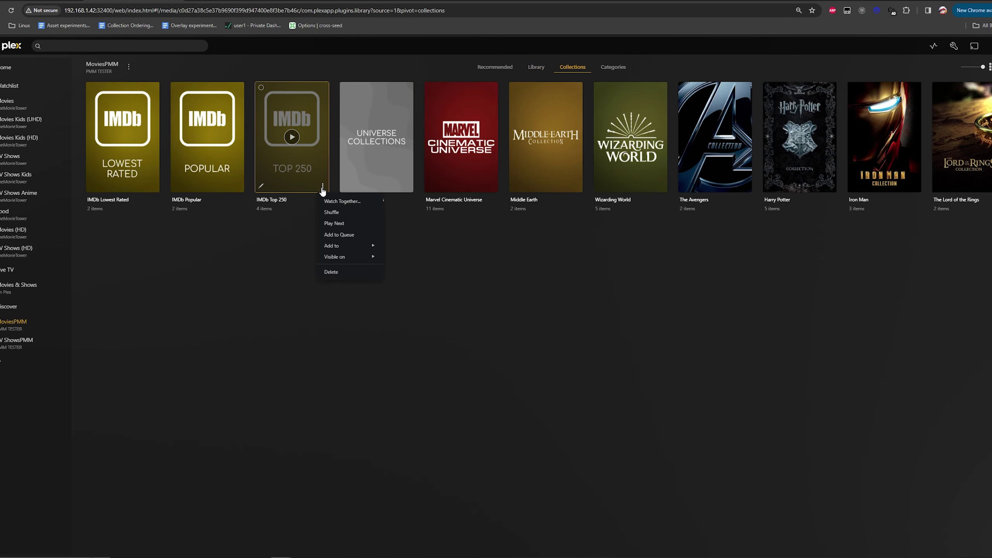
left_click(262, 188)
left_click(406, 173)
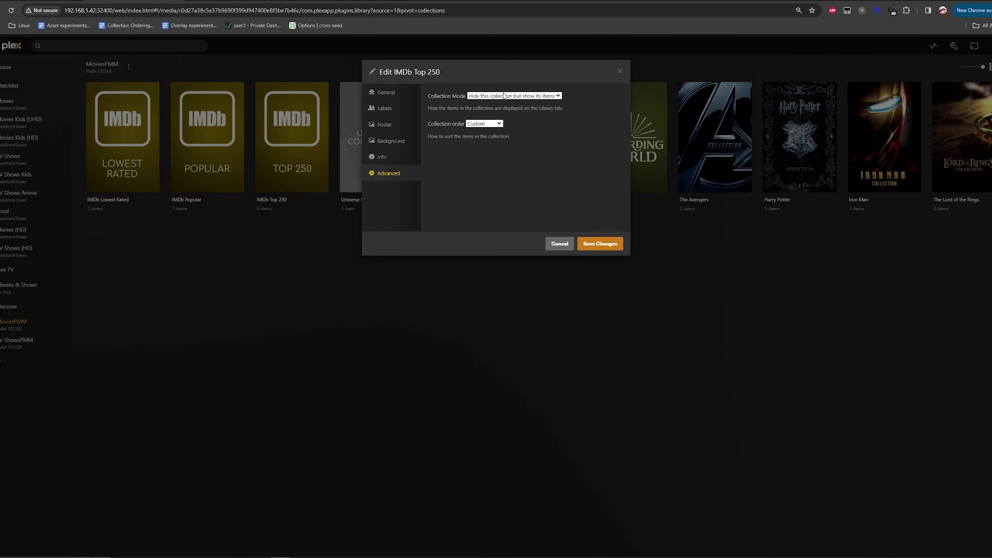
left_click(504, 96)
left_click(507, 118)
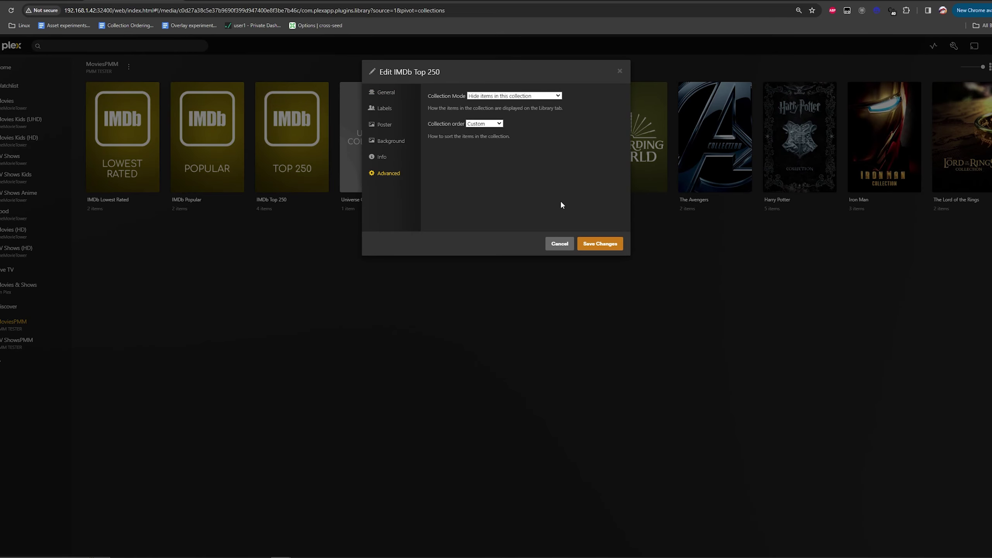
left_click(600, 243)
left_click(536, 67)
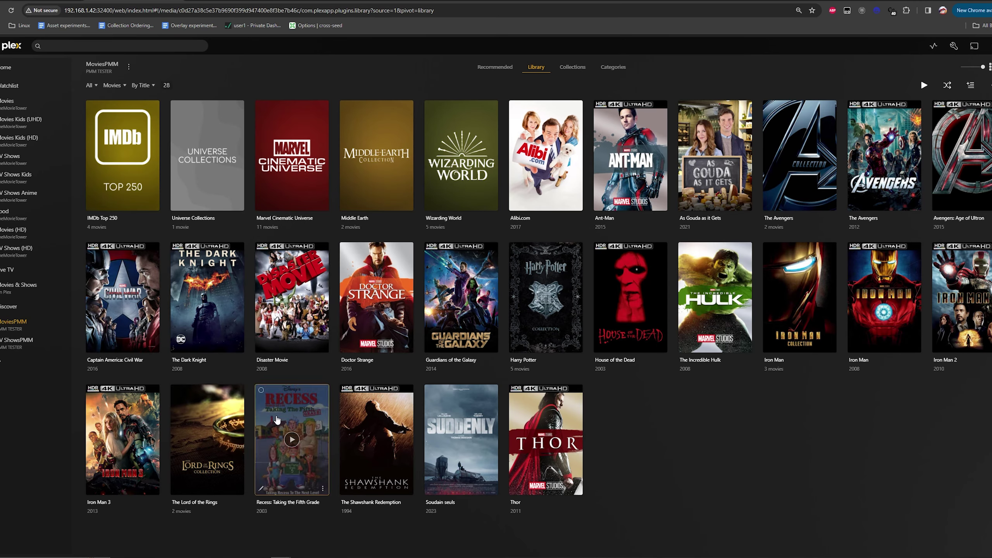
Step: Examine the library view for the IMDb Top 250 change and open that collection to view its movies
mouse_move(232, 441)
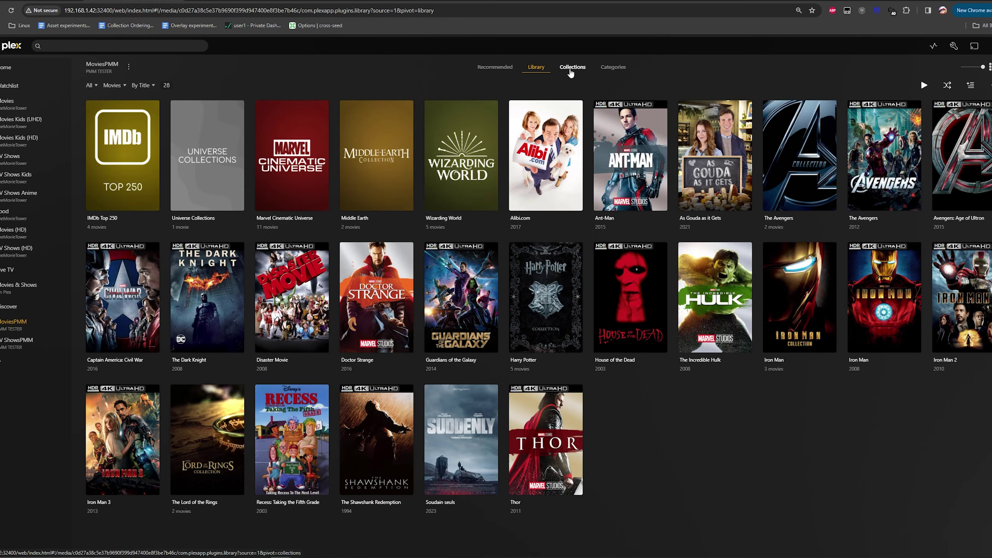
left_click(573, 67)
left_click(275, 199)
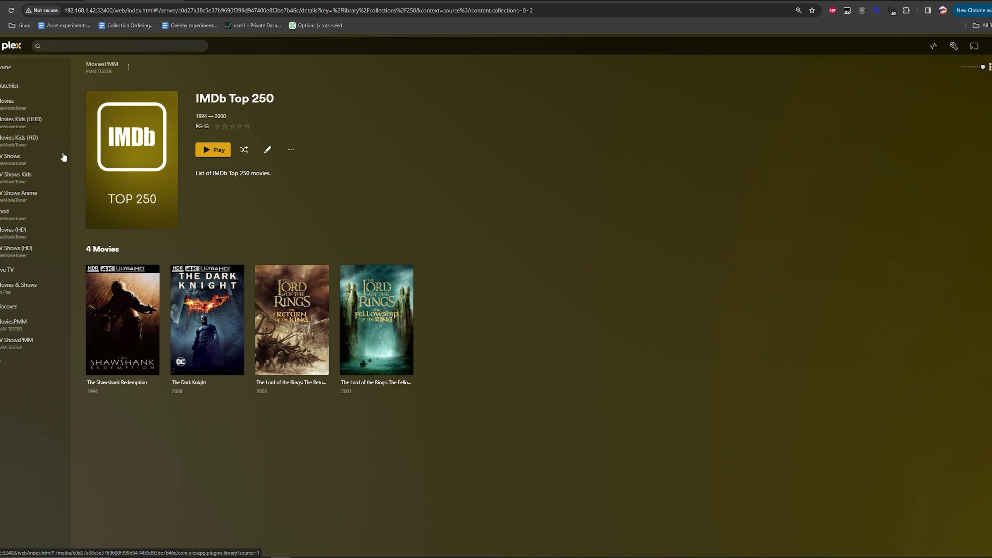
Step: Reopen the IMDb Top 250 collection from the MoviesPMM library to review its movies, and return to the library view
left_click(24, 324)
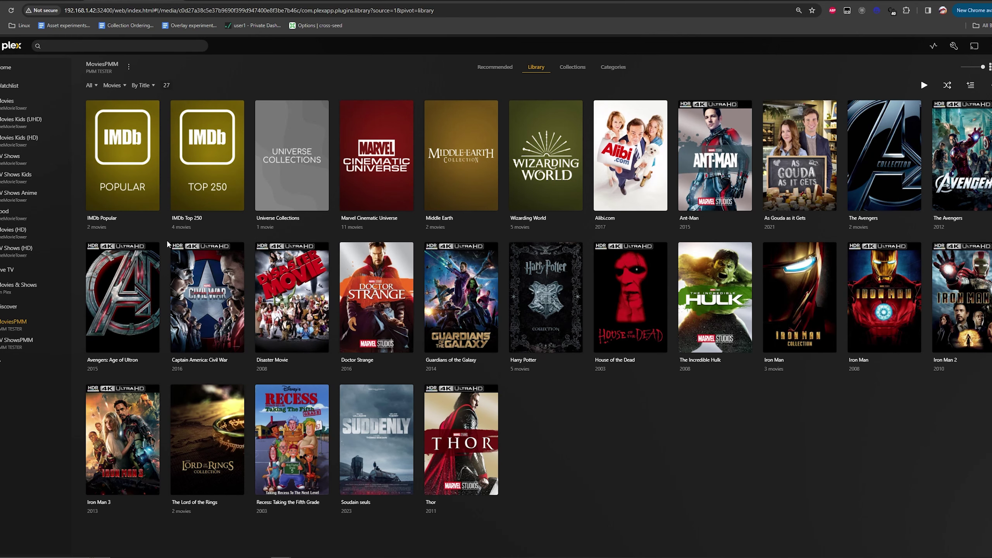
left_click(177, 205)
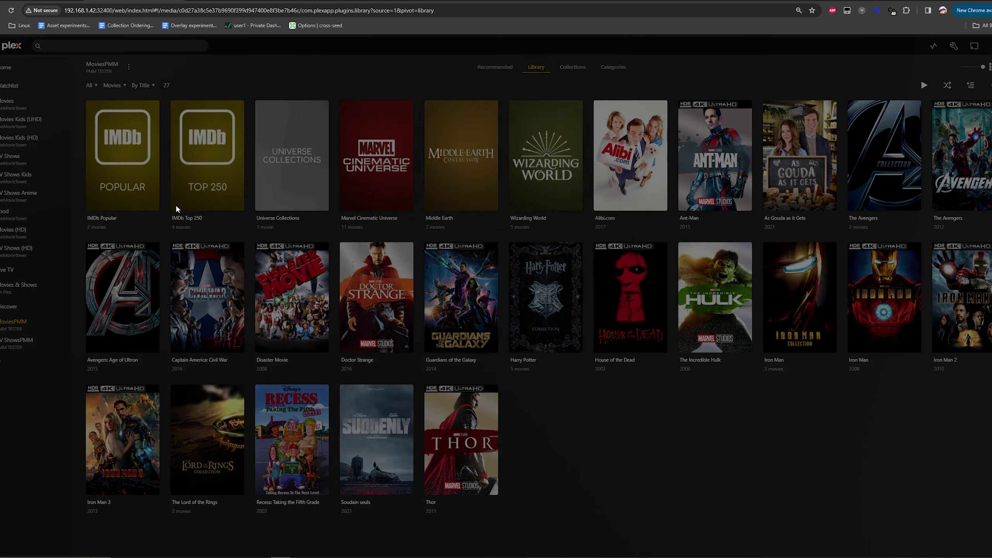
key("Escape")
left_click(185, 218)
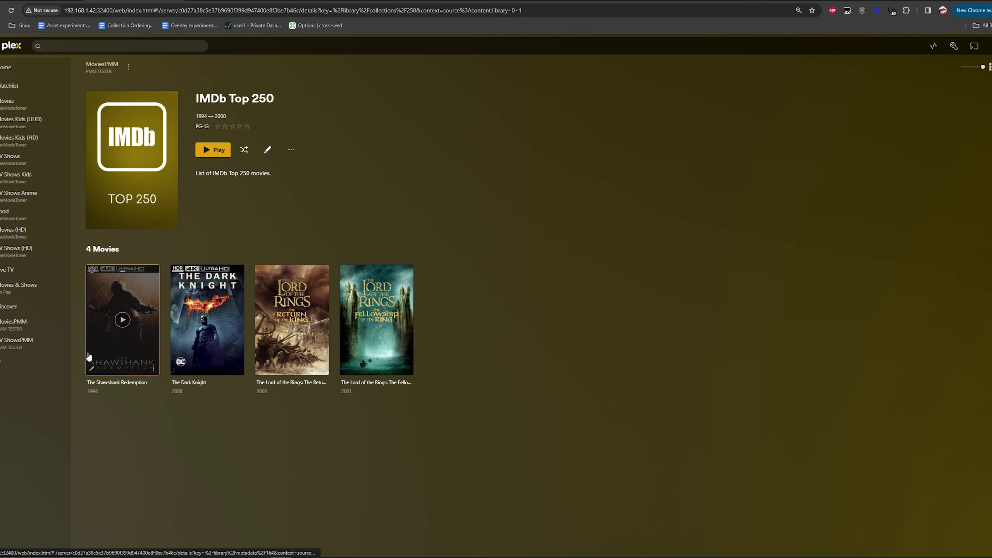
left_click(31, 333)
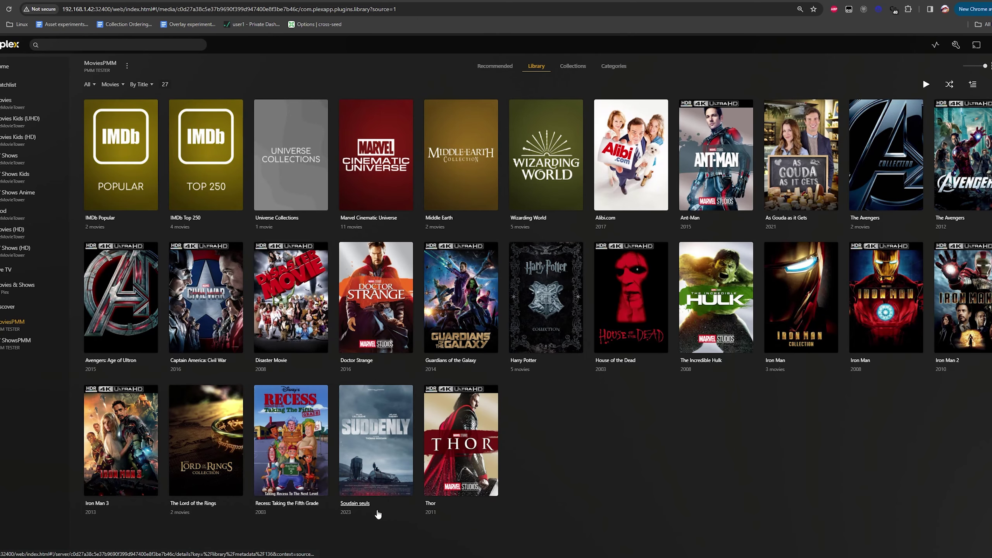
Step: Set the IMDb Top 250 collection mode to "Hide this collection but show its items" and save the change
left_click(178, 204)
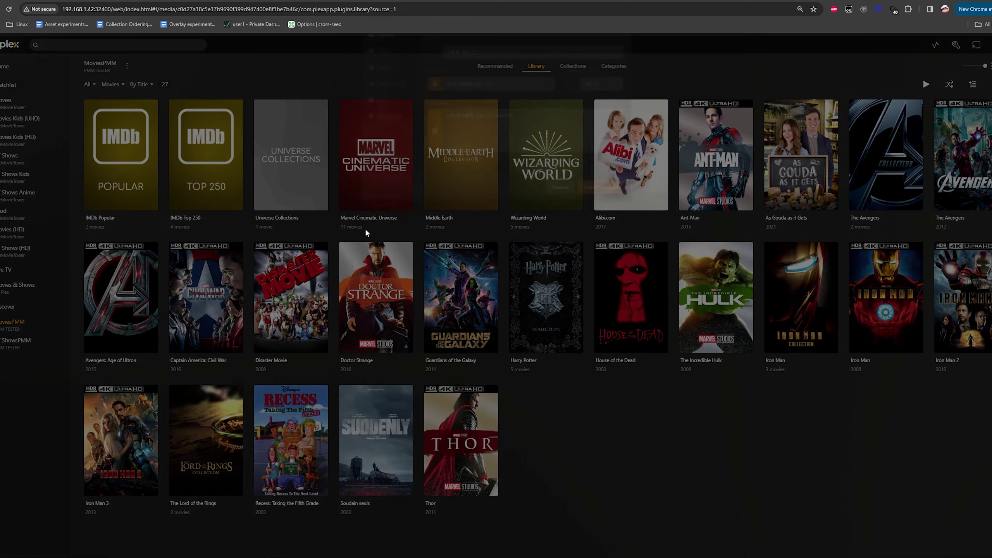
left_click(381, 156)
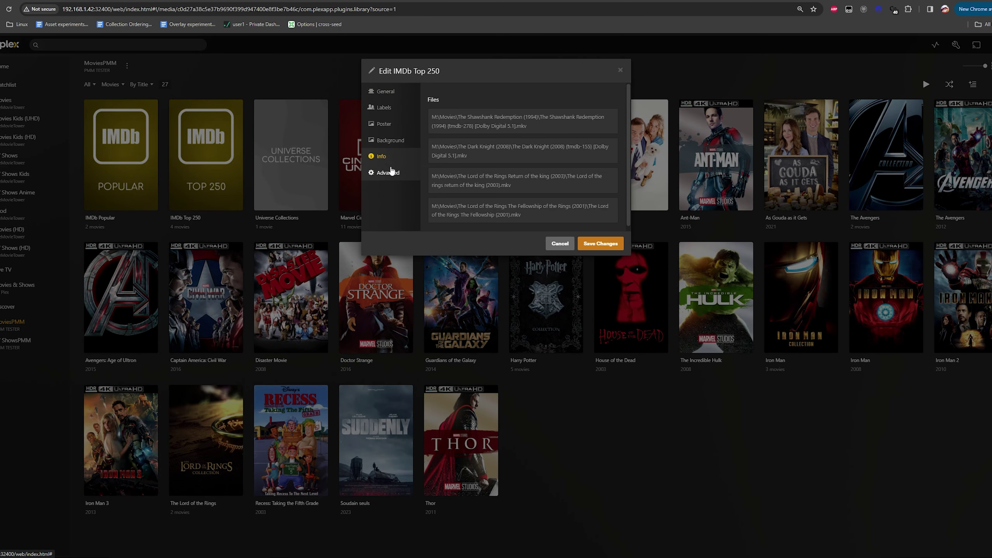
left_click(388, 172)
left_click(514, 97)
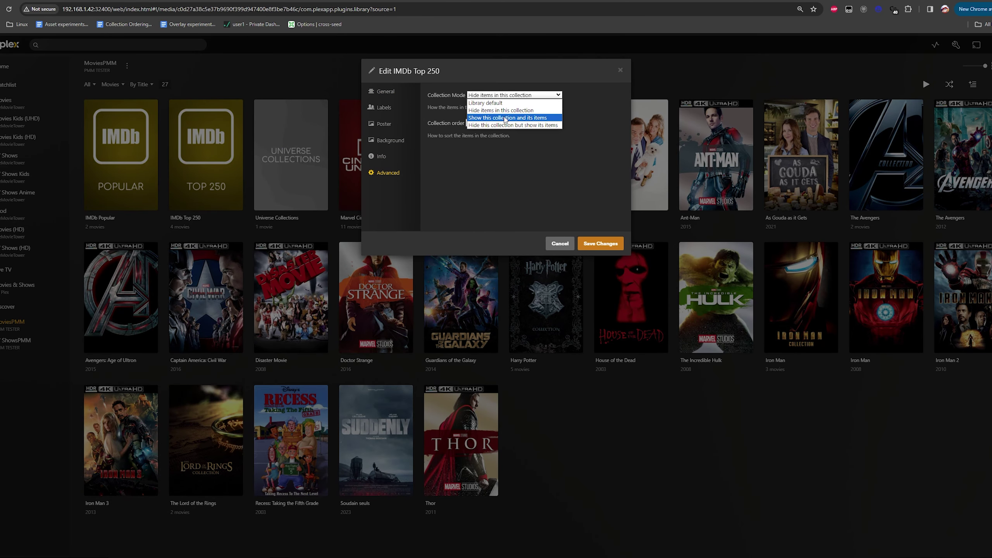
left_click(505, 119)
left_click(518, 96)
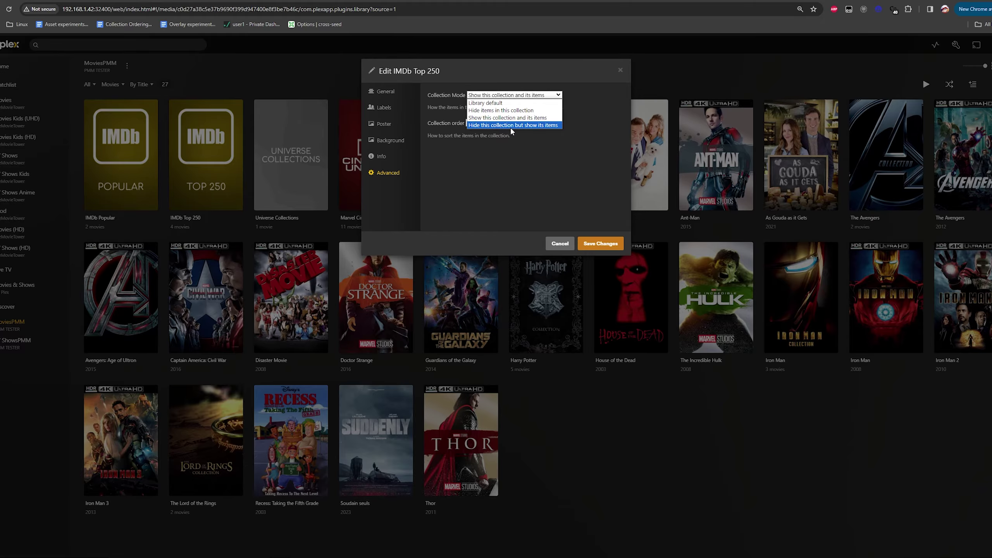
left_click(513, 125)
left_click(586, 245)
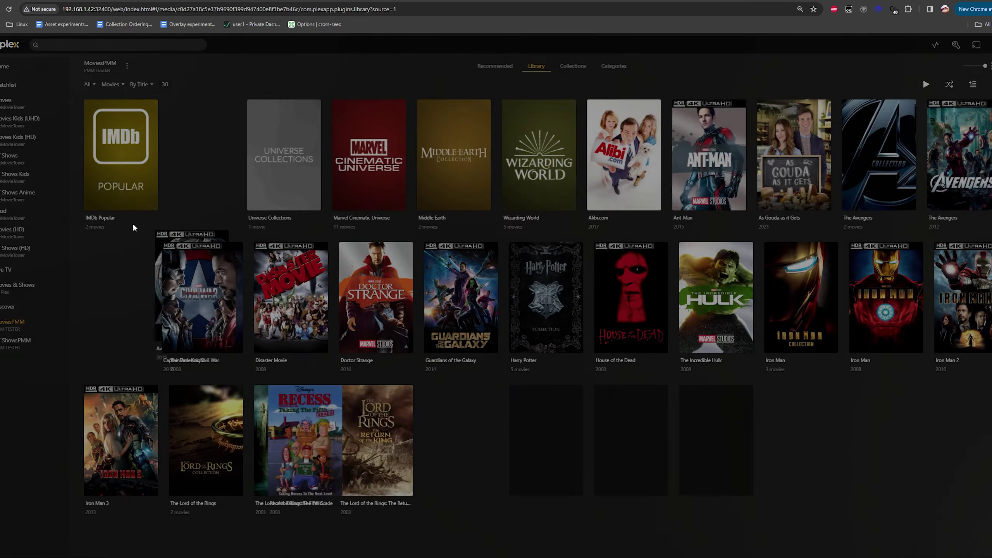
Step: Set the IMDb Popular collection mode to "Hide this collection but show its items" and save the change
left_click(90, 204)
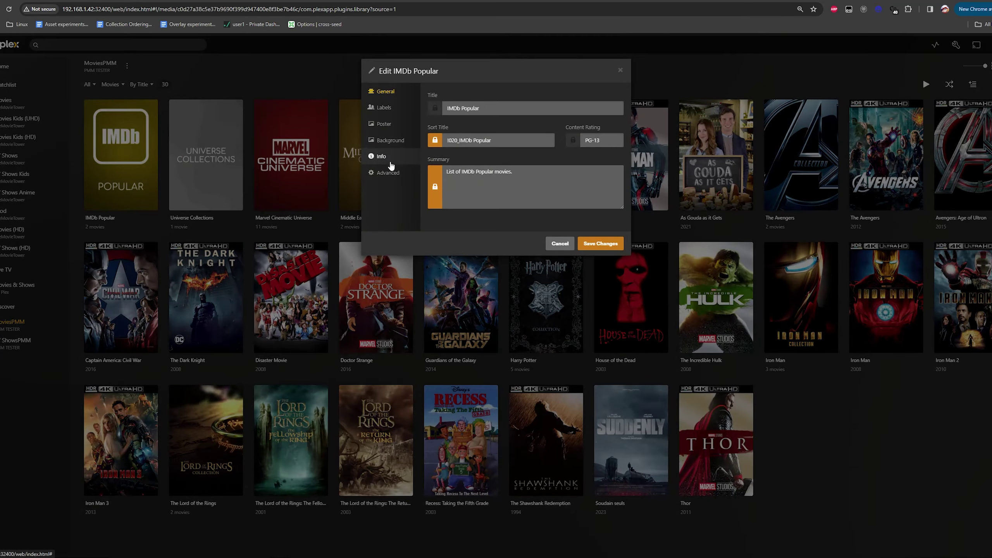
left_click(388, 173)
left_click(514, 95)
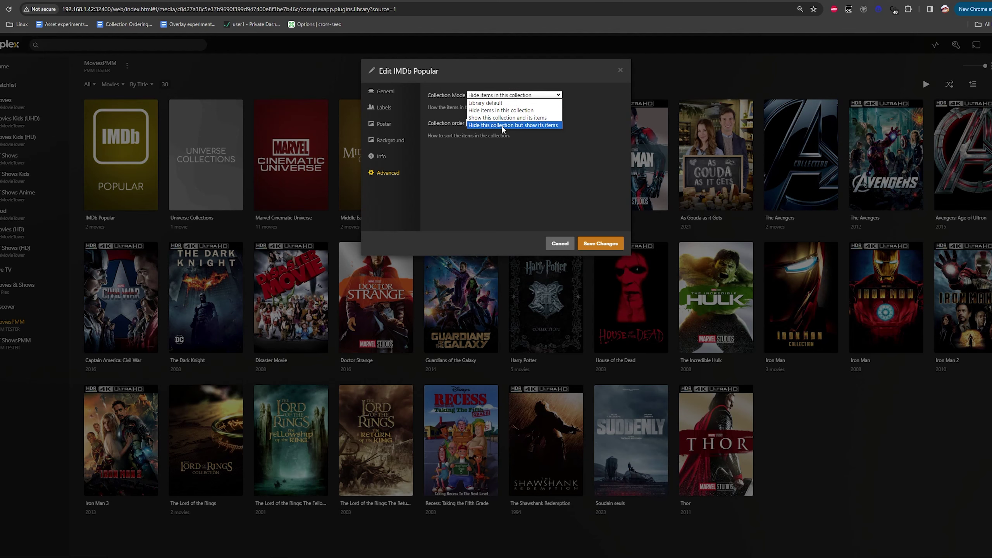
left_click(508, 126)
left_click(595, 246)
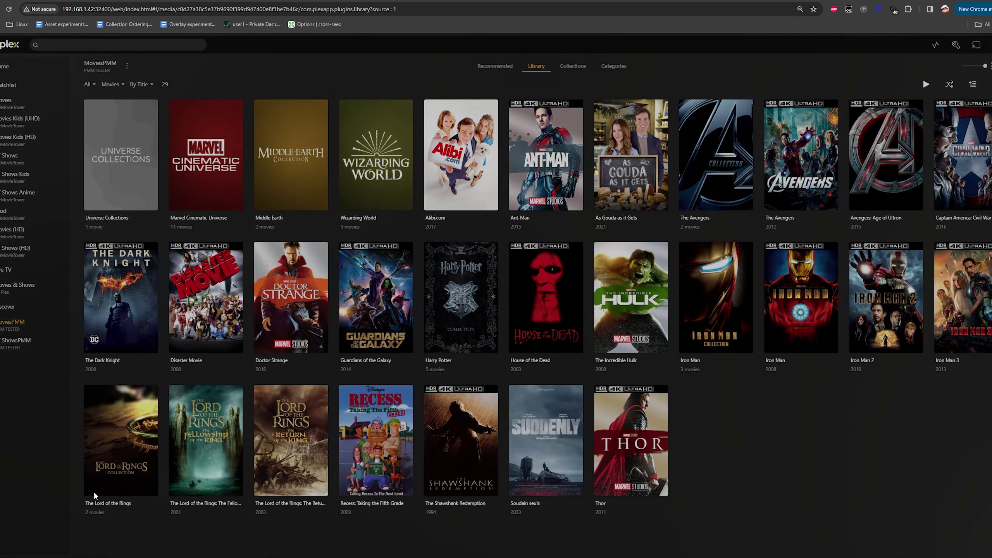
Step: Set The Lord of the Rings collection mode to "Hide items in this collection" and save it
left_click(93, 491)
left_click(389, 174)
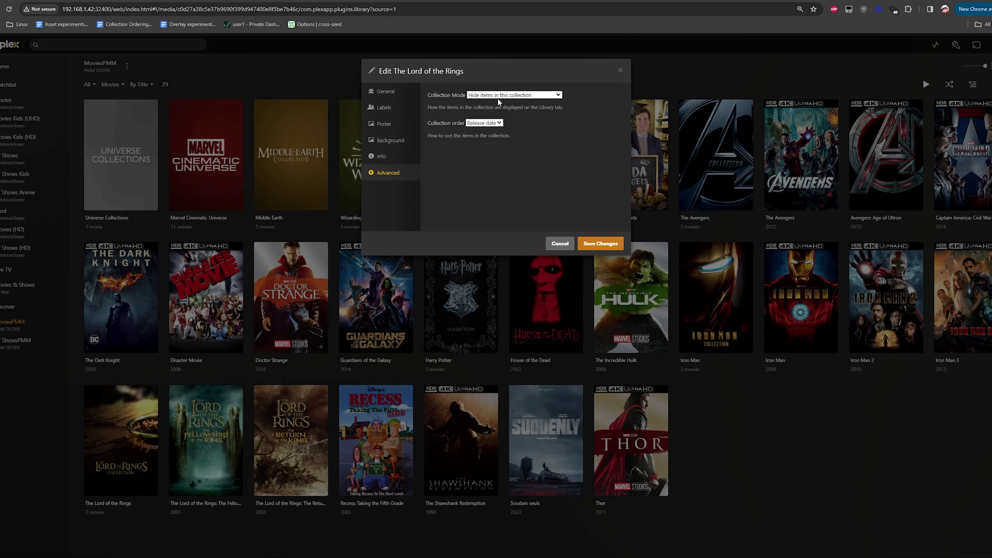
left_click(498, 96)
left_click(506, 110)
left_click(600, 244)
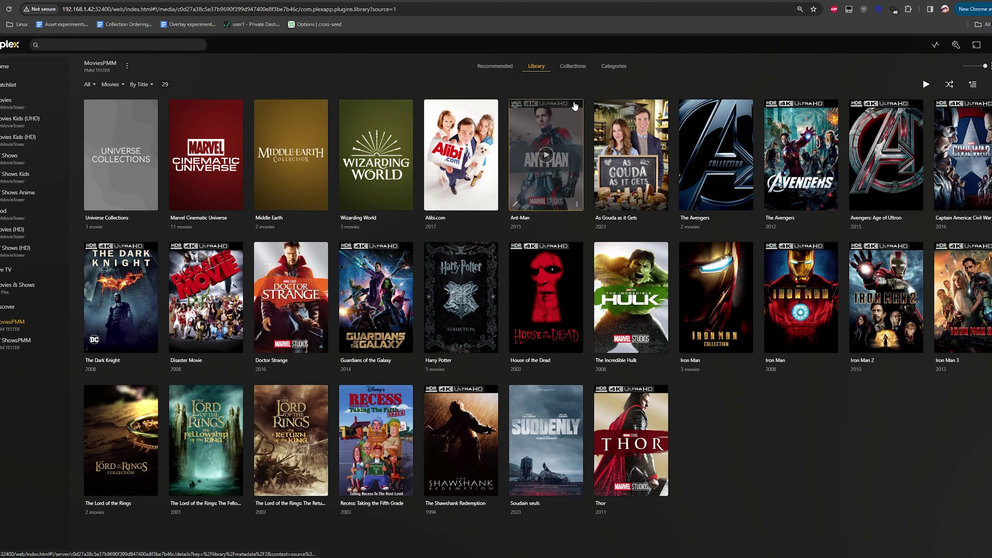
Step: Compare the MoviesPMM collections list with the library view to check which collections are hidden from the library
left_click(573, 65)
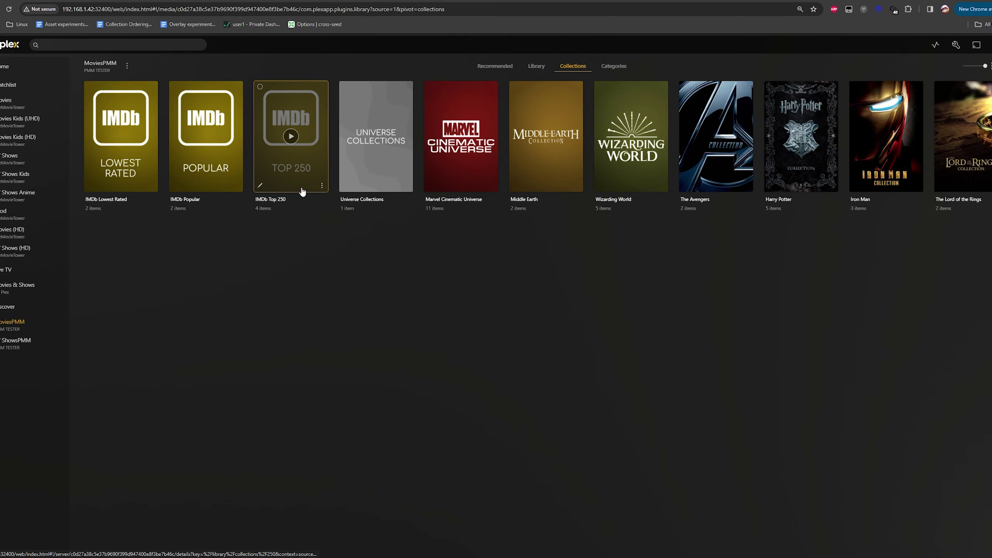
left_click(535, 74)
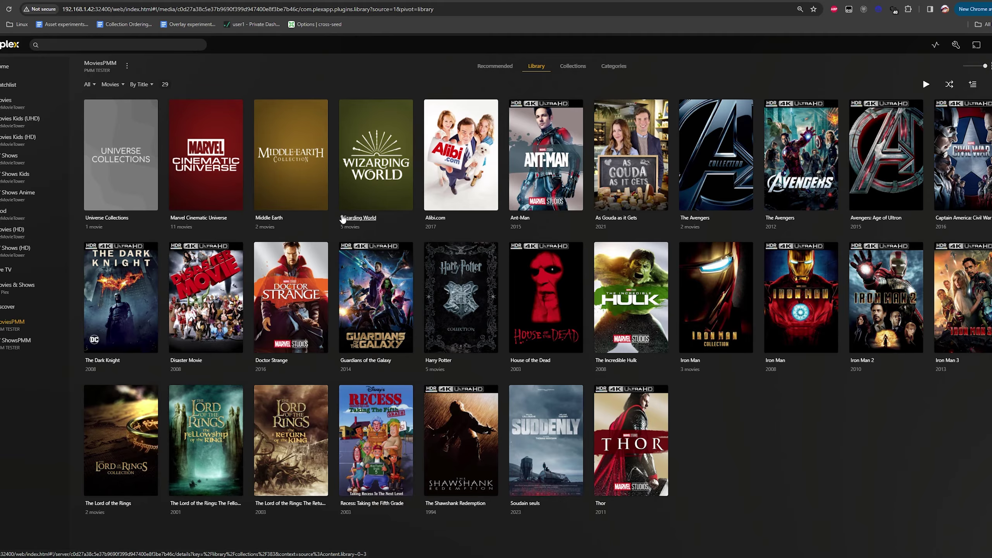
mouse_move(289, 348)
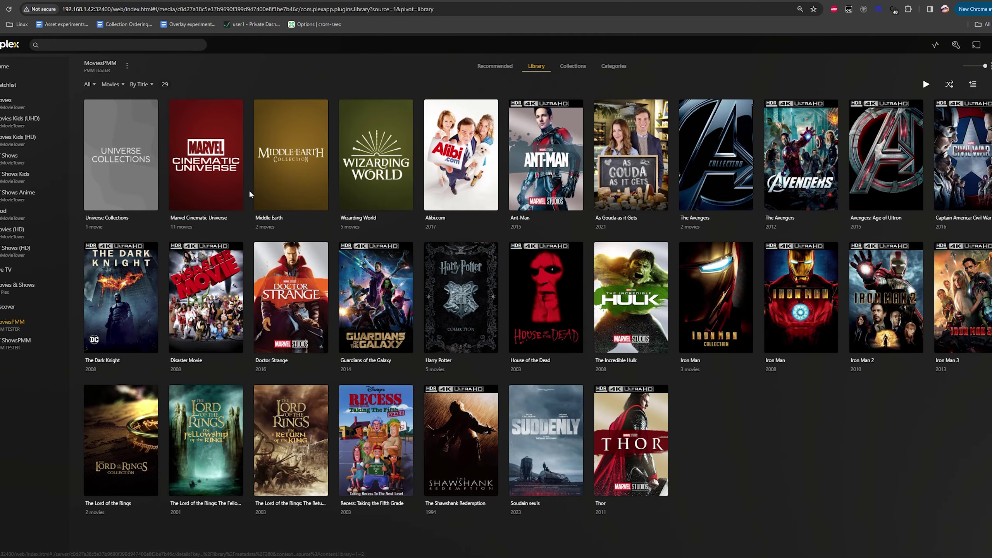
left_click(573, 66)
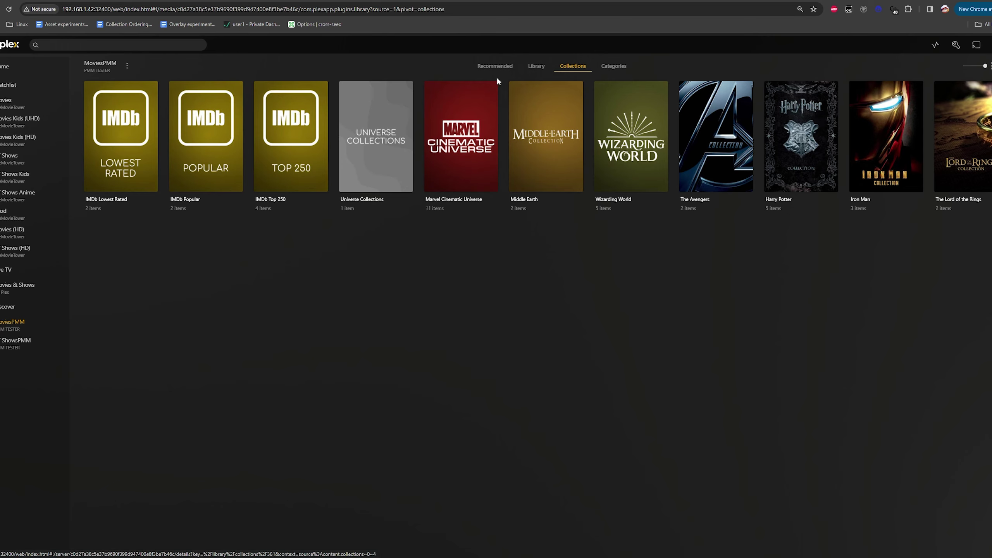
left_click(536, 66)
left_click(570, 66)
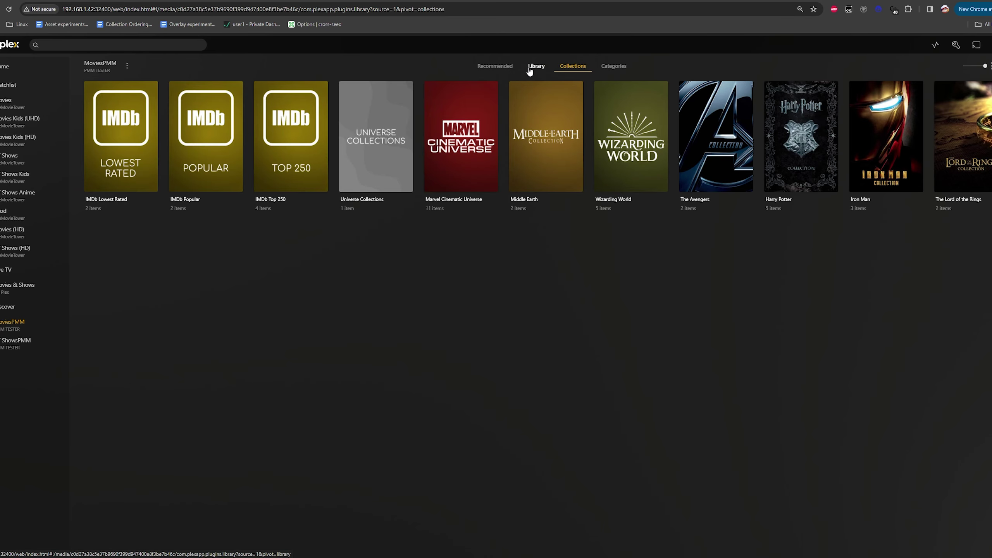
left_click(533, 67)
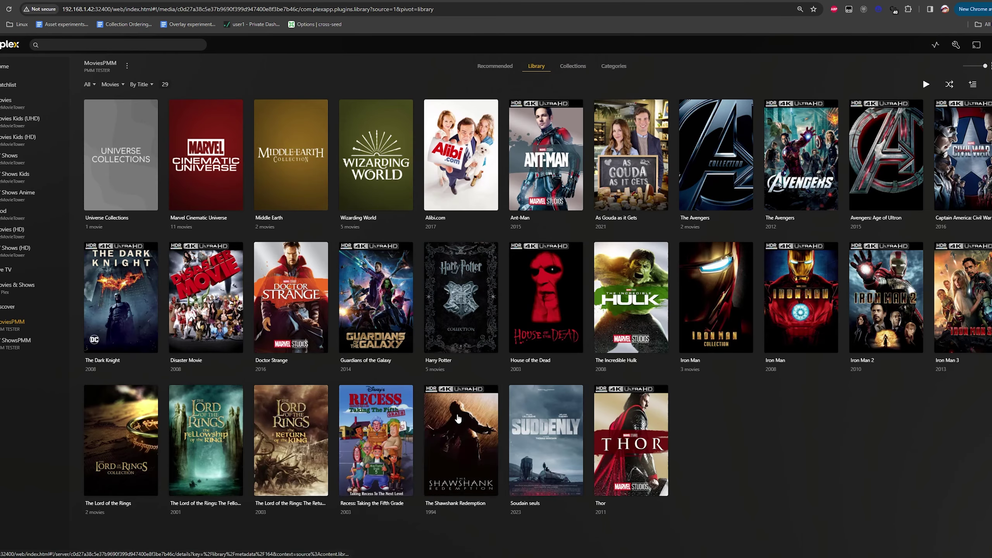
Step: Check the collection mode options of IMDb Popular from the collections list without changing them, and go back to the library view
left_click(573, 71)
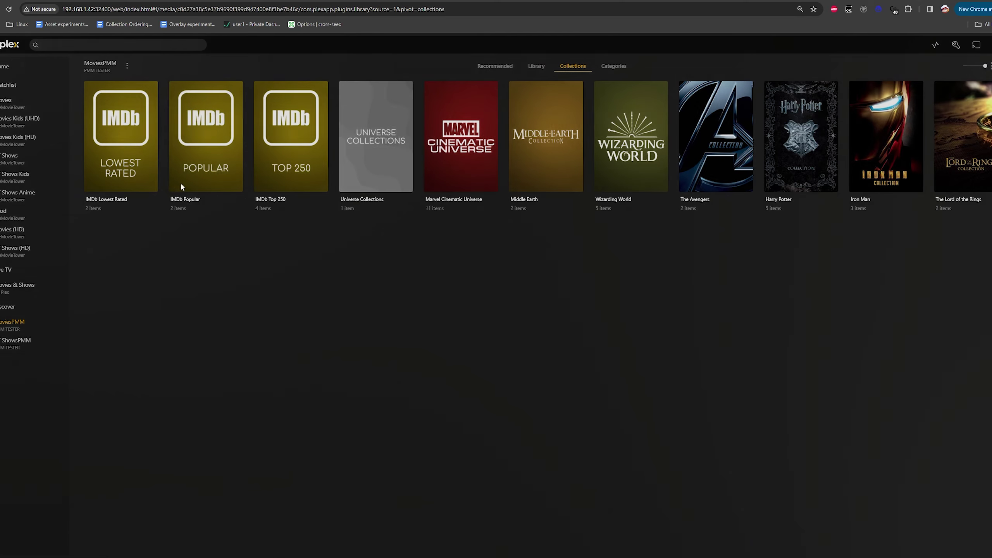
left_click(179, 182)
left_click(388, 172)
left_click(511, 95)
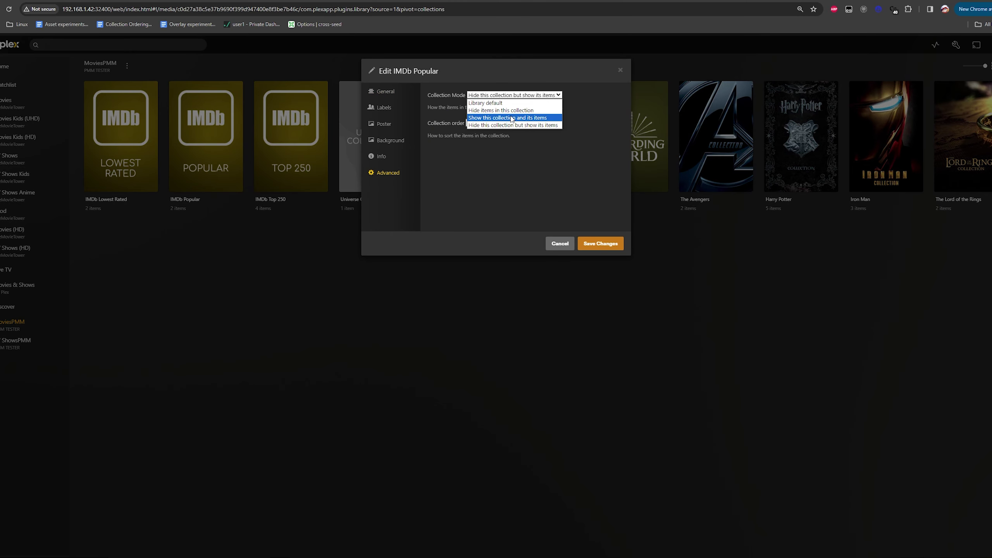
left_click(569, 242)
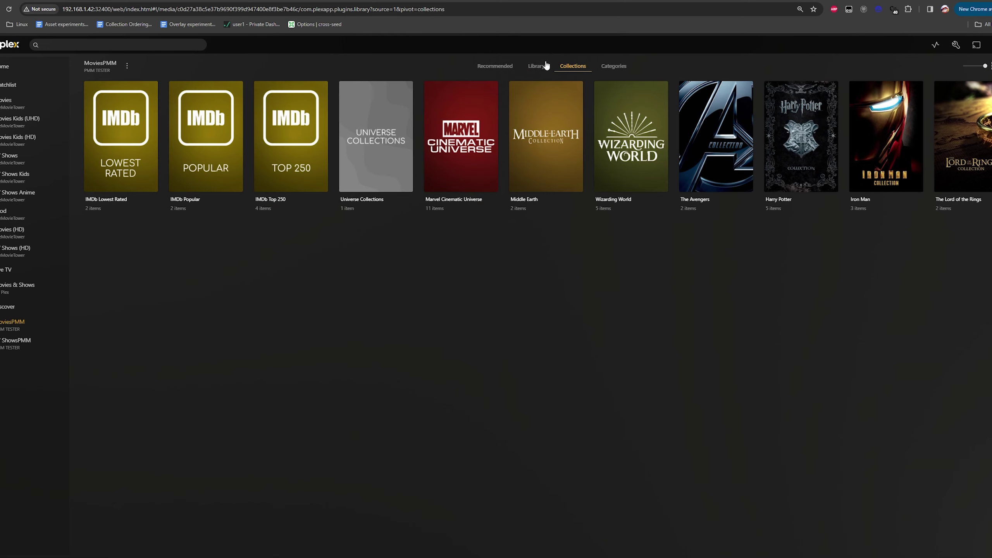
left_click(536, 65)
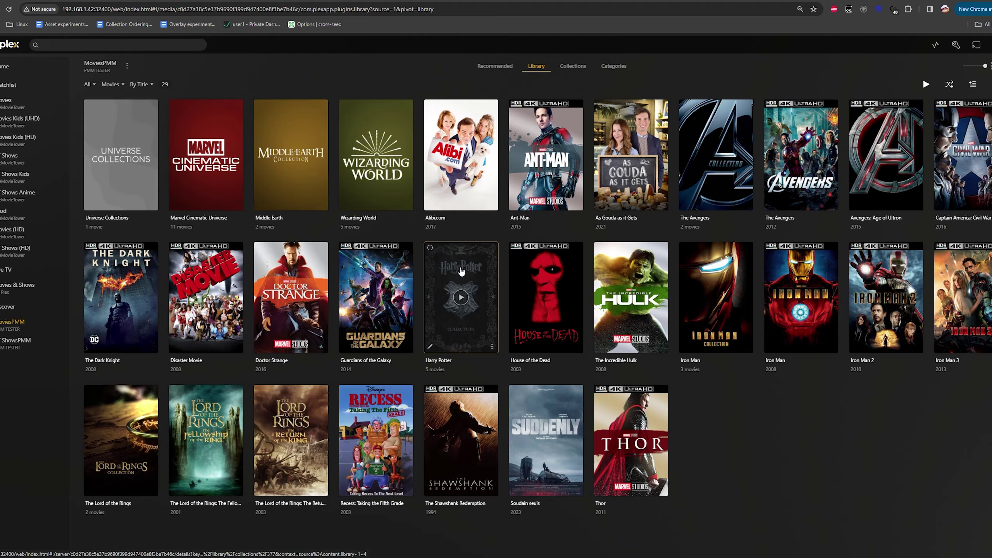
Step: Search the Plex Meta Manager Wiki for "collection" and read the requirements and config example on the Collectionless page
left_click(281, 1)
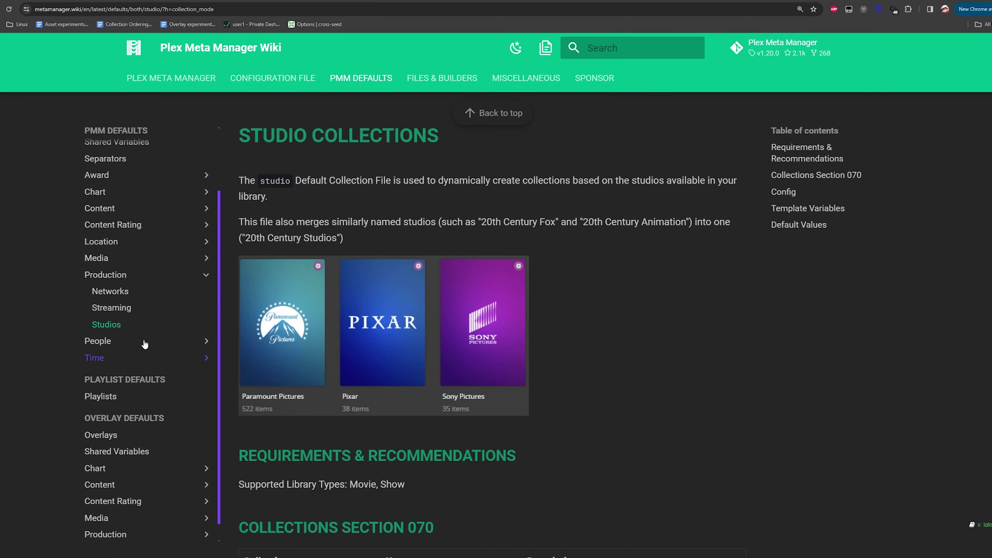
left_click(610, 48)
type("col")
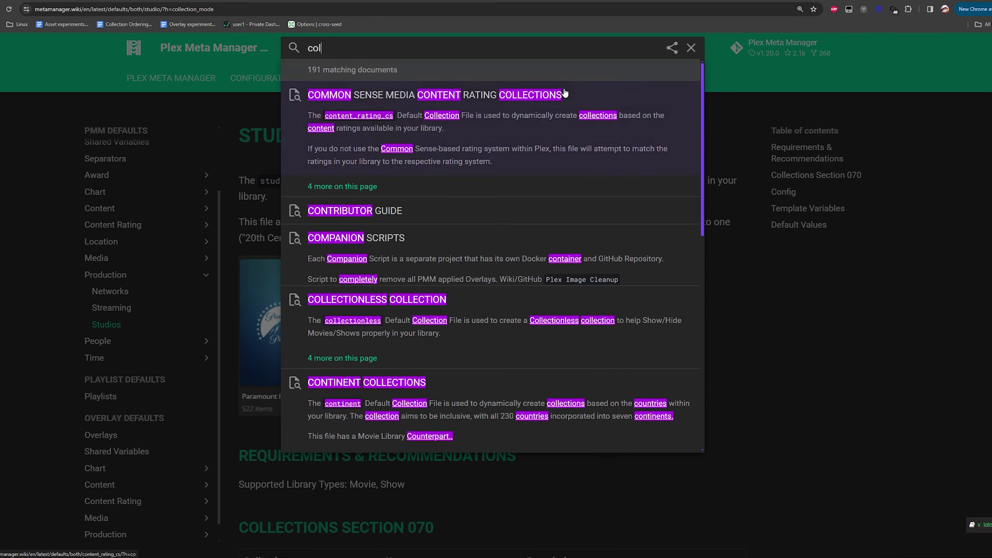
type("lection")
left_click(565, 93)
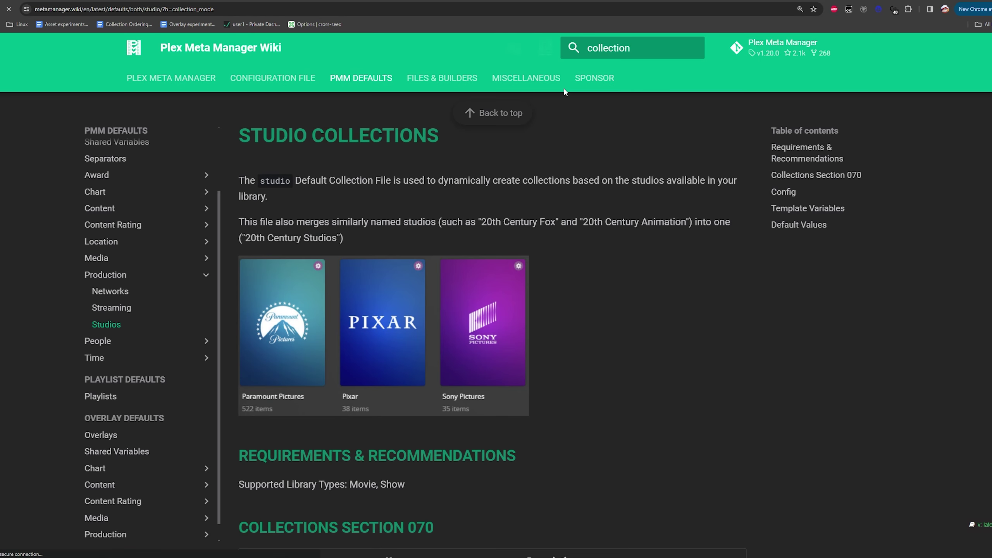
scroll(472, 315, "down", 3)
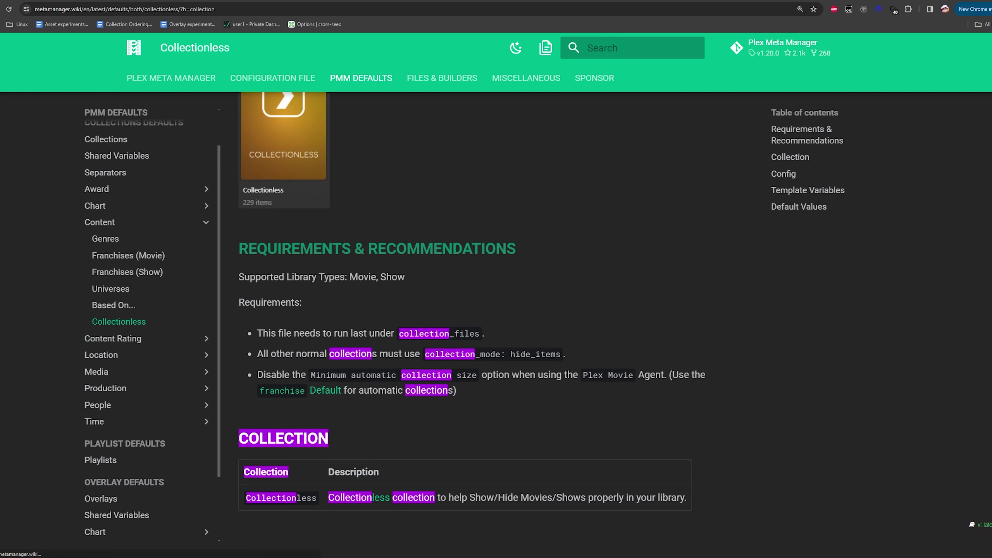
scroll(436, 313, "up", 2)
scroll(316, 257, "down", 5)
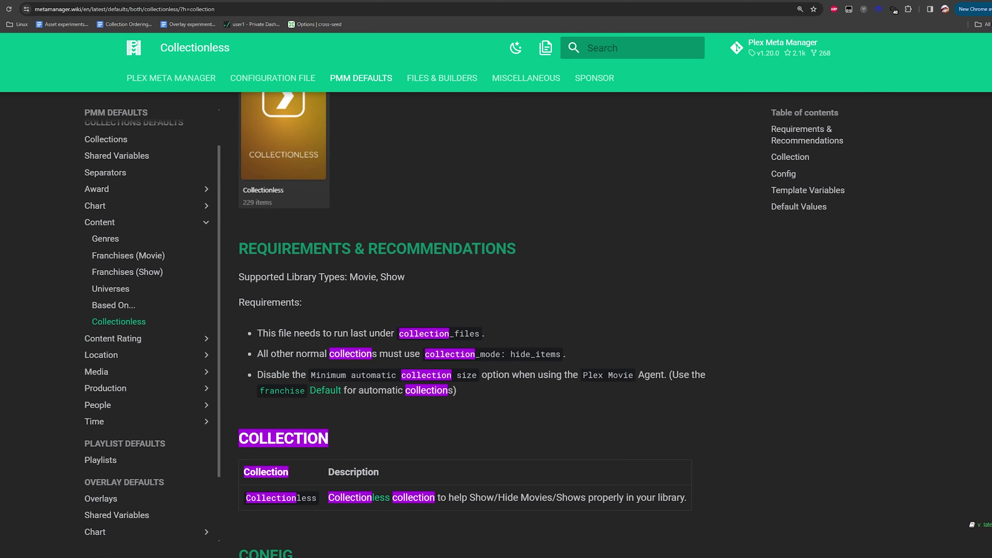
scroll(389, 367, "down", 5)
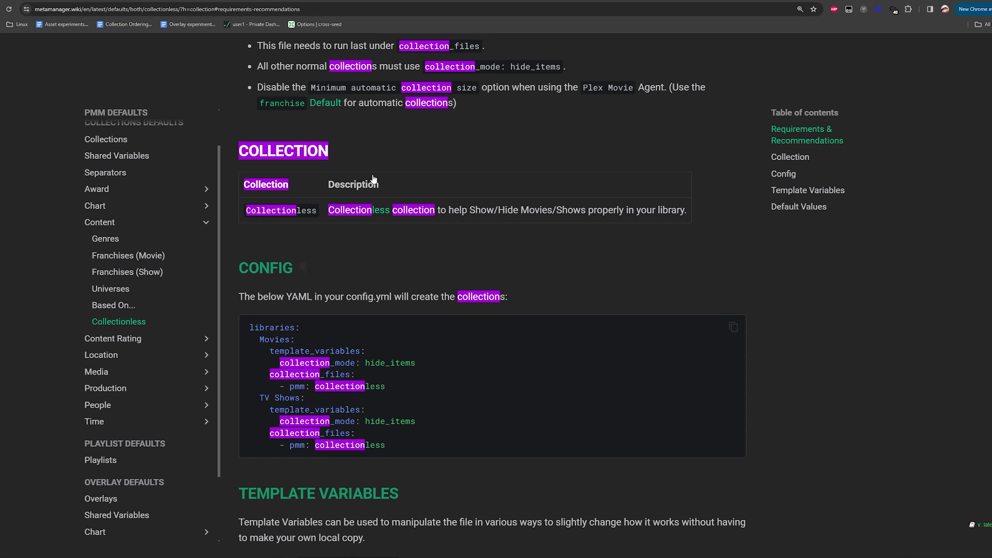
Step: Switch back to Plex and view the MoviesPMM collections list, ending on the library view
key("ctrl+Tab")
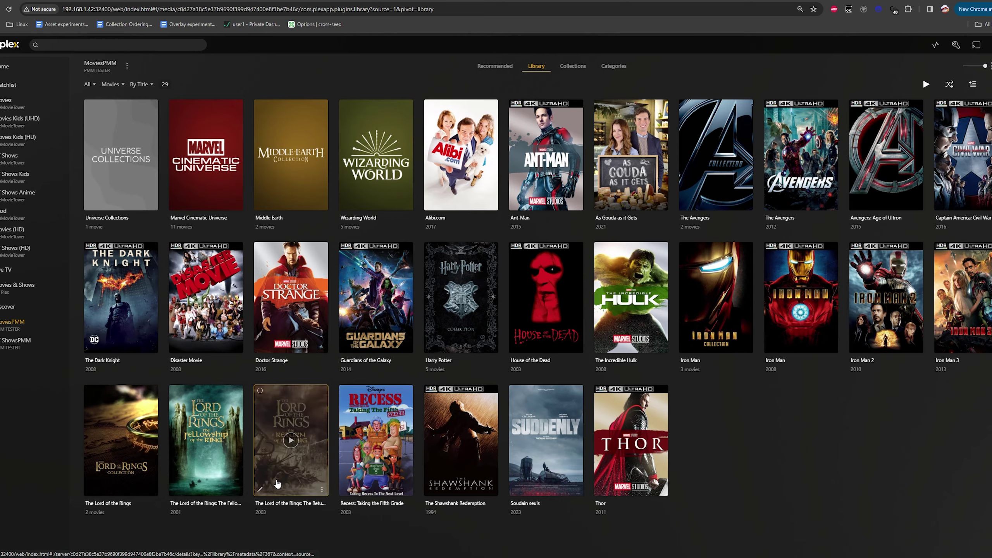
left_click(559, 67)
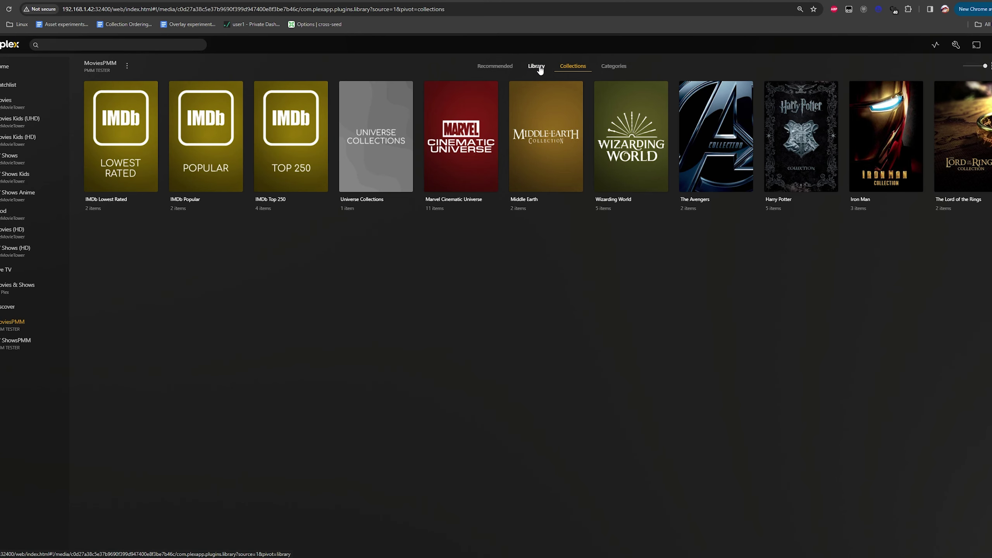
left_click(537, 67)
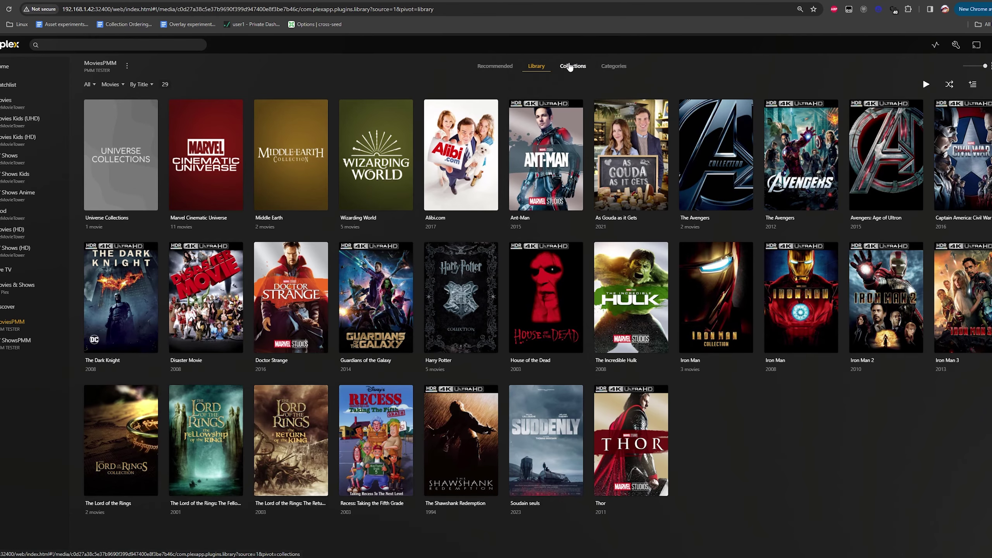
Step: Open the MoviesPMM collections list, and highlight the collection_mode: hide_items requirement on the Collectionless wiki page
left_click(570, 67)
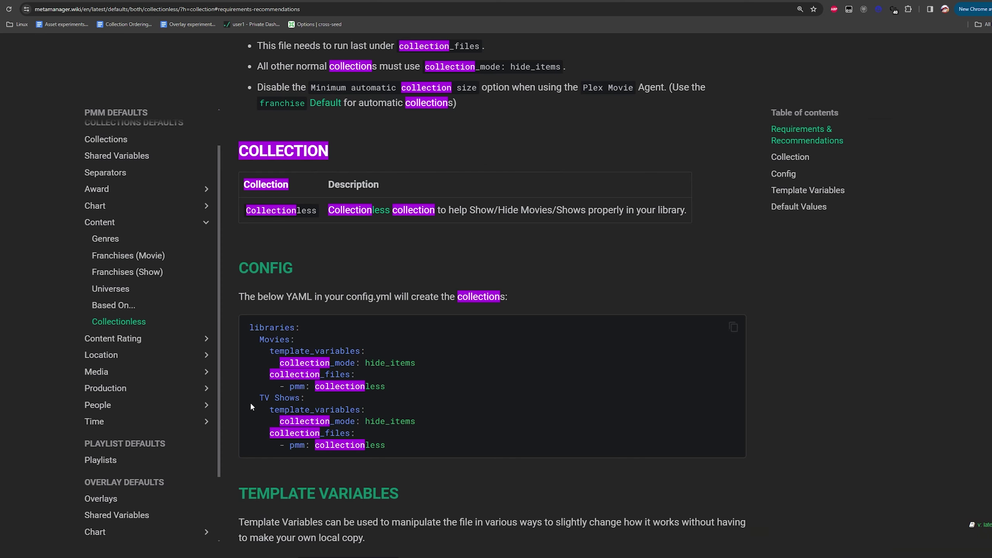
scroll(273, 410, "down", 1)
scroll(310, 413, "up", 8)
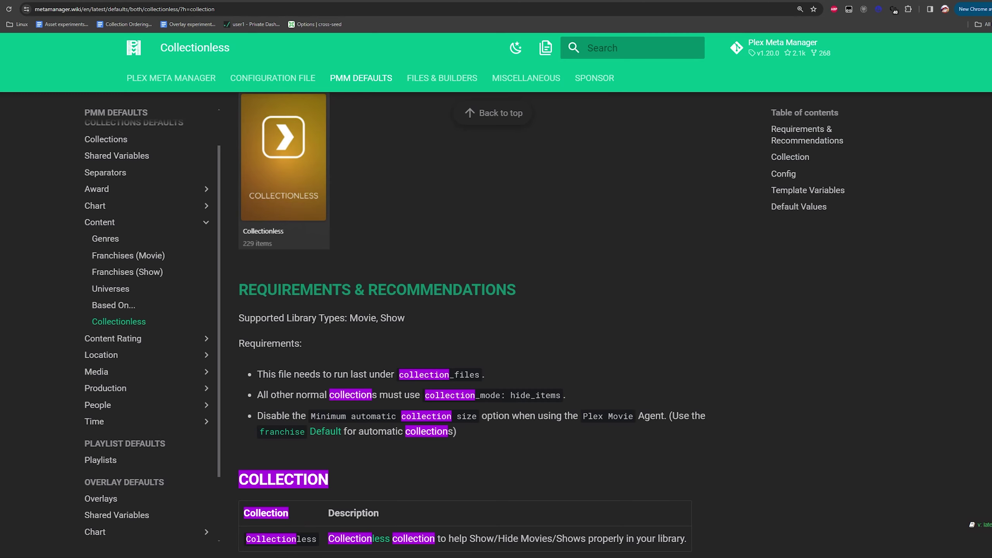
left_click_drag(276, 394, 570, 396)
left_click(578, 396)
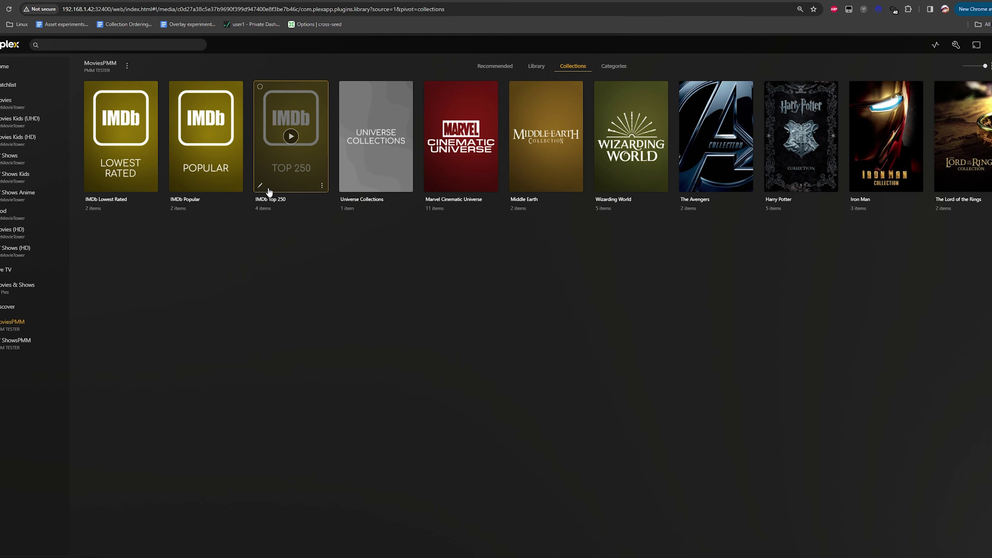
Step: Set the IMDb Top 250 collection's mode to "Hide items in this collection" and save the change
left_click(260, 187)
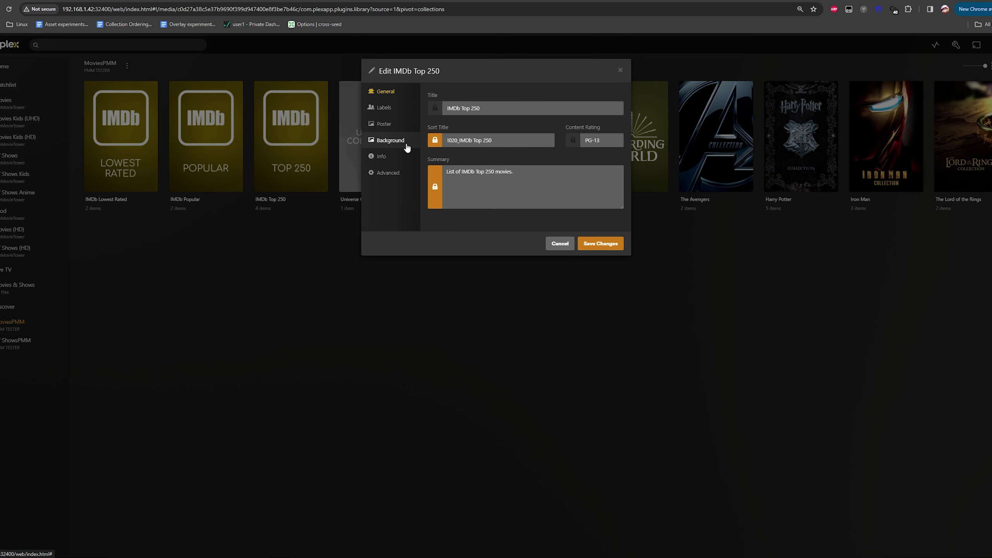
left_click(397, 176)
left_click(512, 95)
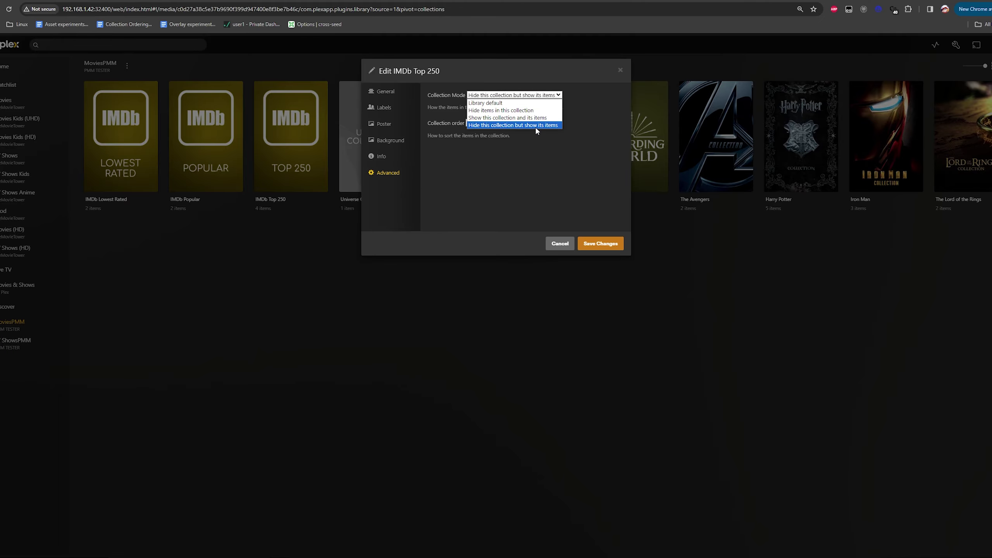
left_click(515, 110)
left_click(601, 243)
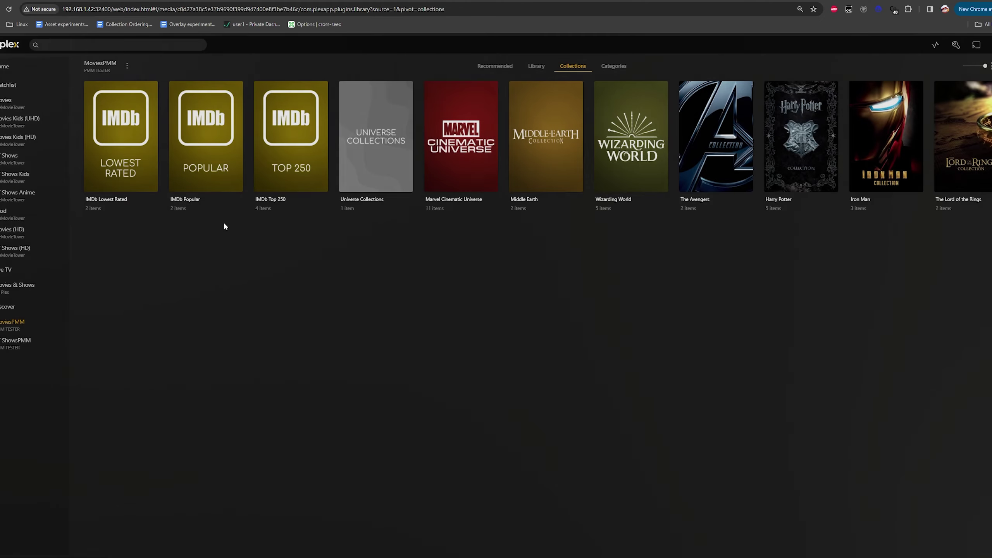
Step: Set the IMDb Popular collection's mode to "Hide items in this collection" and save the change
left_click(175, 184)
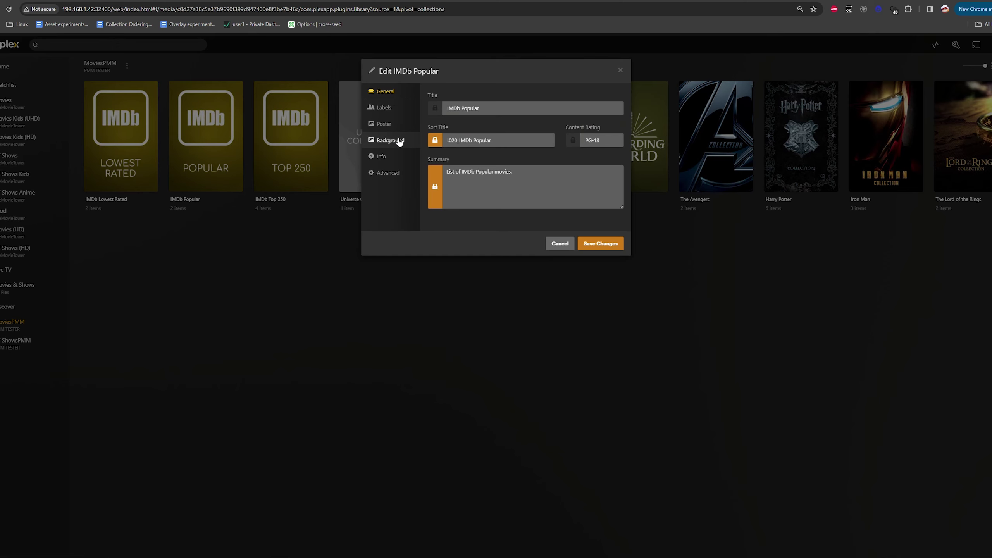
left_click(380, 173)
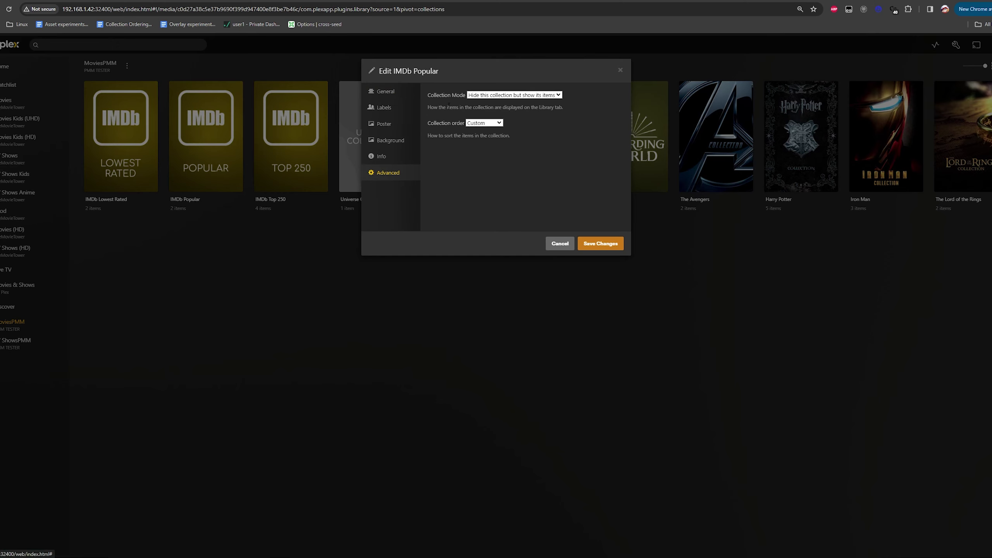
left_click(515, 95)
left_click(508, 116)
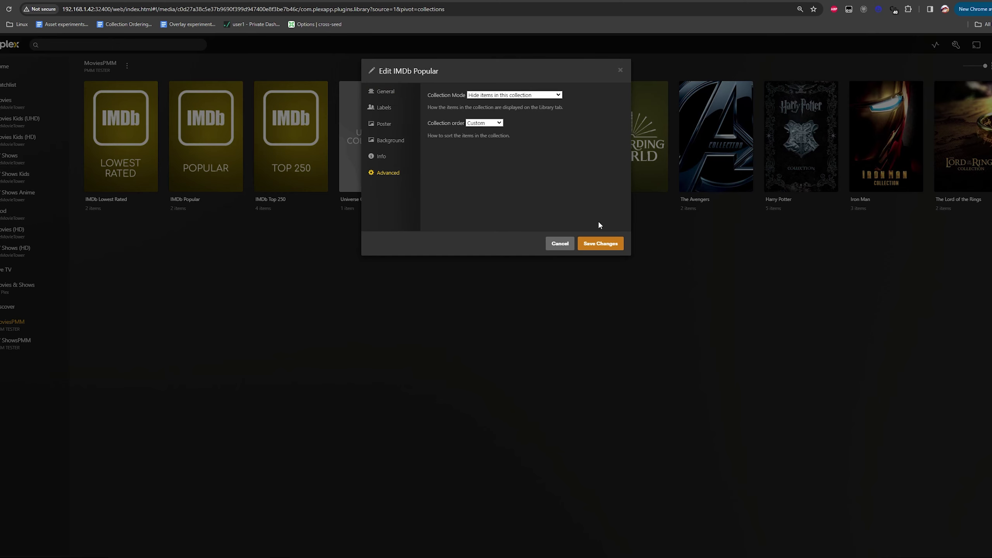
left_click(601, 243)
Step: Check the advanced collection mode settings of the Wizarding World and Middle Earth collections without changing them
left_click(599, 190)
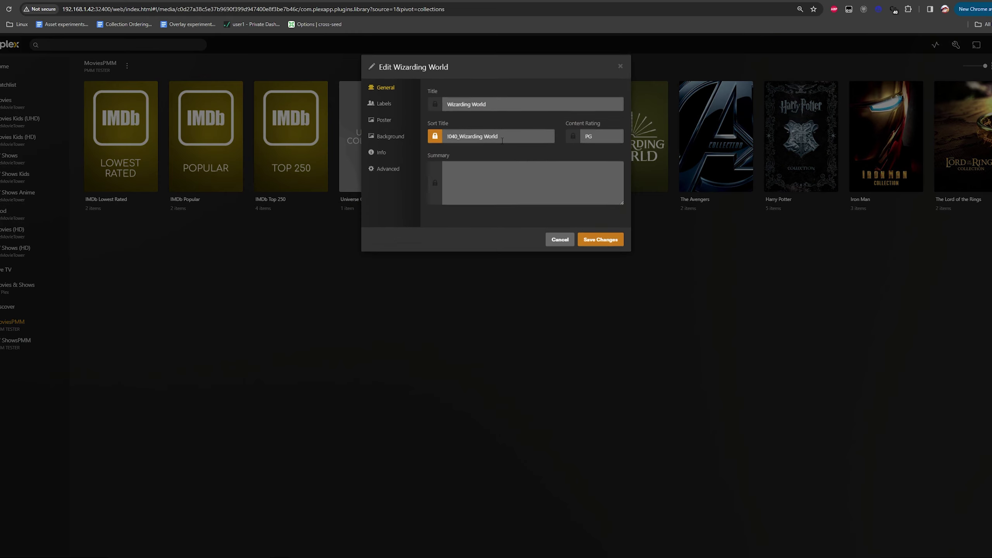
left_click(406, 171)
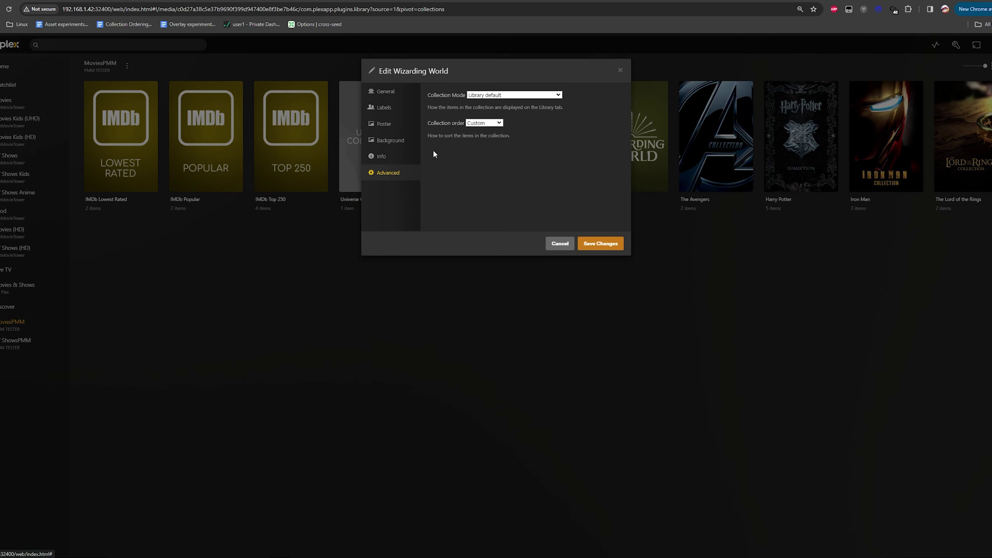
left_click(557, 243)
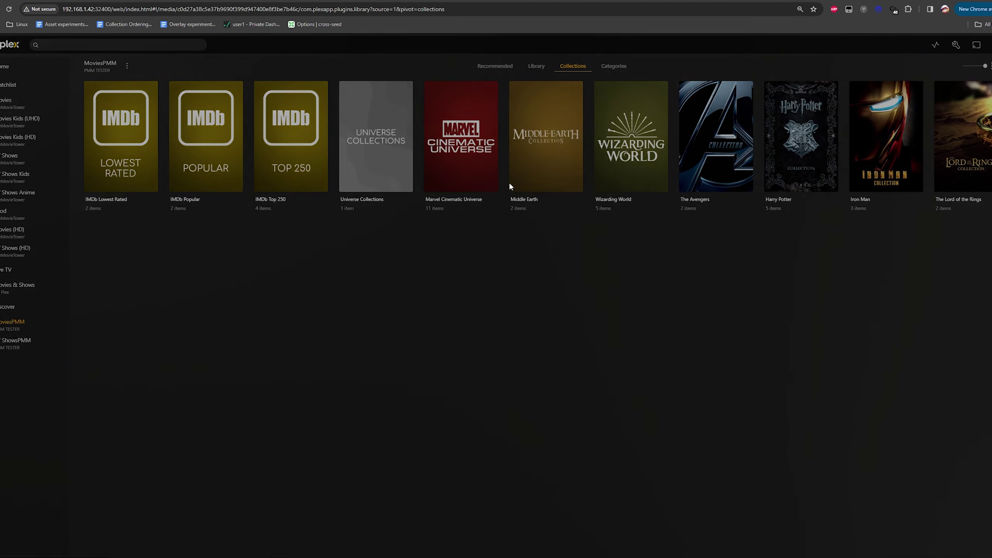
left_click(514, 189)
left_click(402, 169)
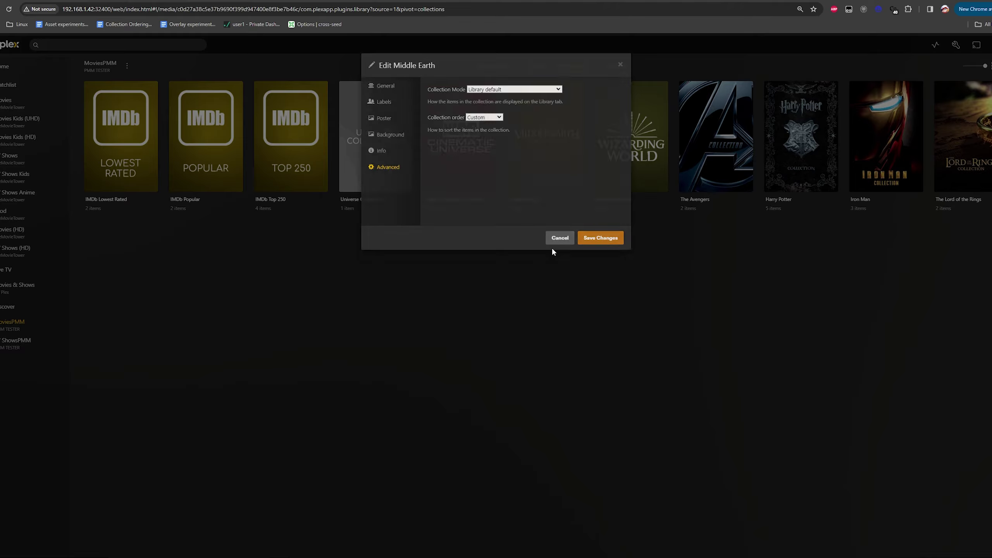
left_click(559, 239)
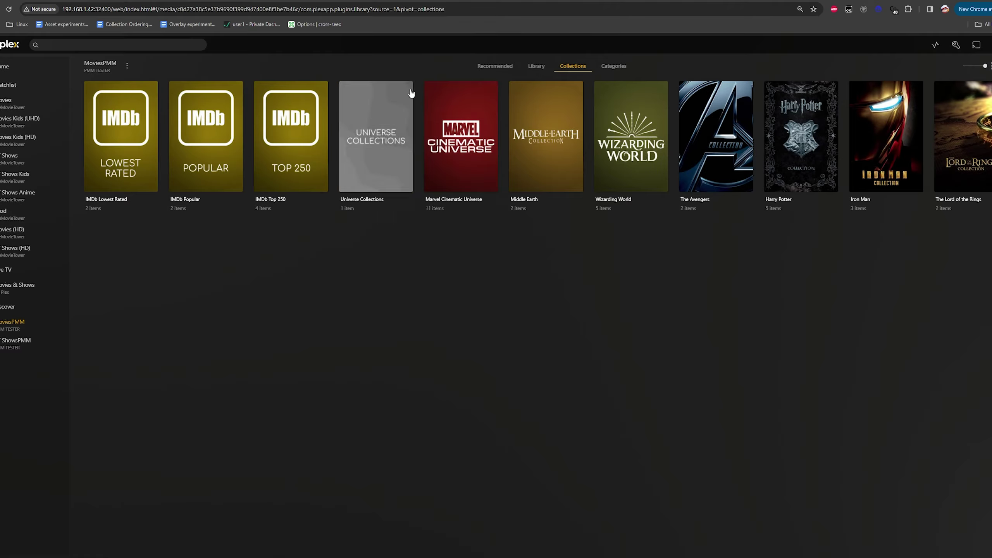
Step: Examine which collections and individual movies are displayed in the MoviesPMM library view
left_click(536, 67)
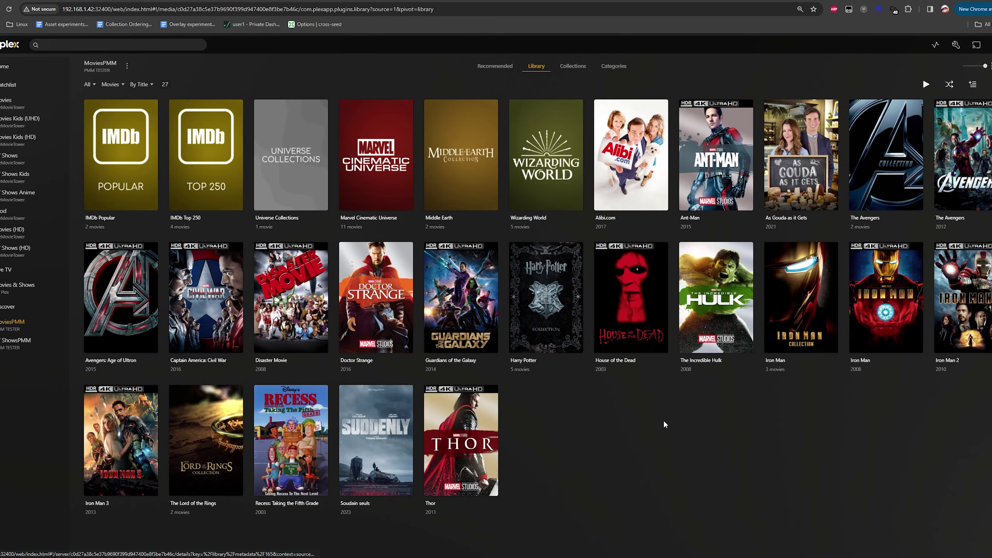
mouse_move(236, 465)
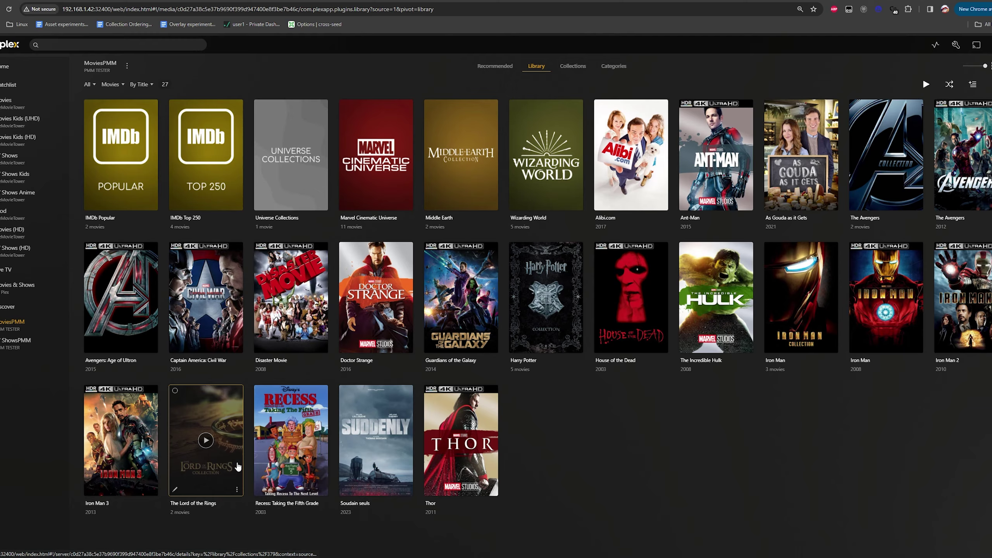
mouse_move(747, 166)
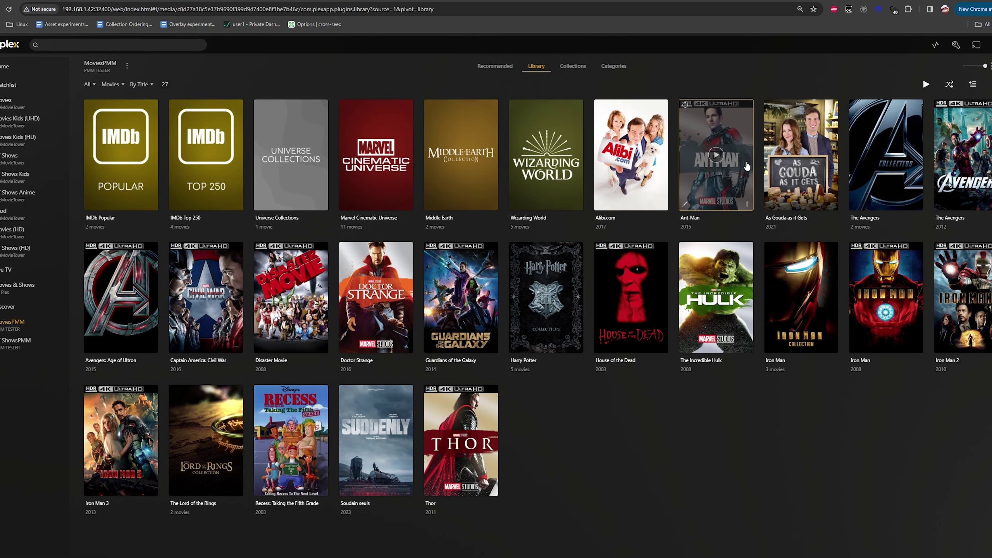
mouse_move(729, 252)
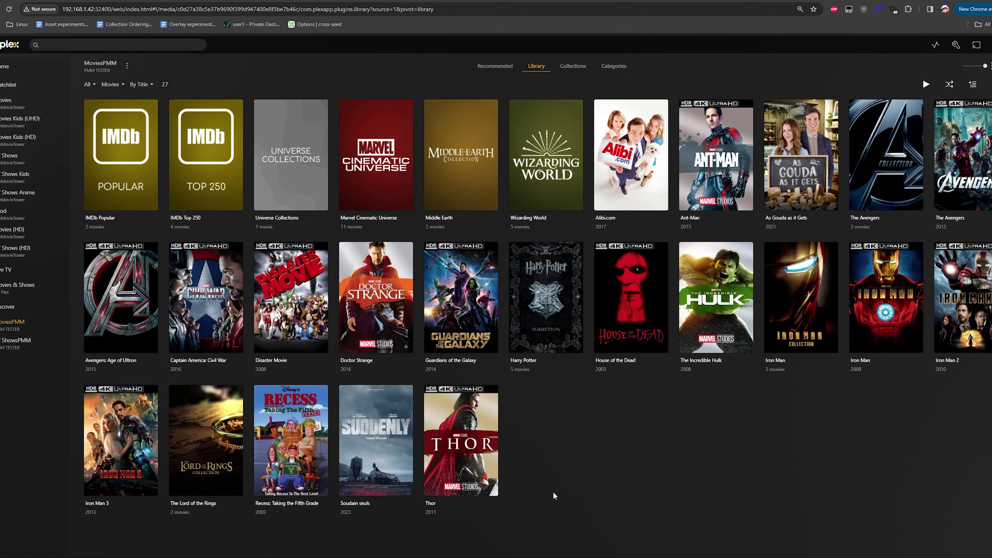
Step: Switch to config.yml in the code editor and add "- pmm: collectionless" after the universe entry under MoviesPMM's collection_files
key("alt+Tab")
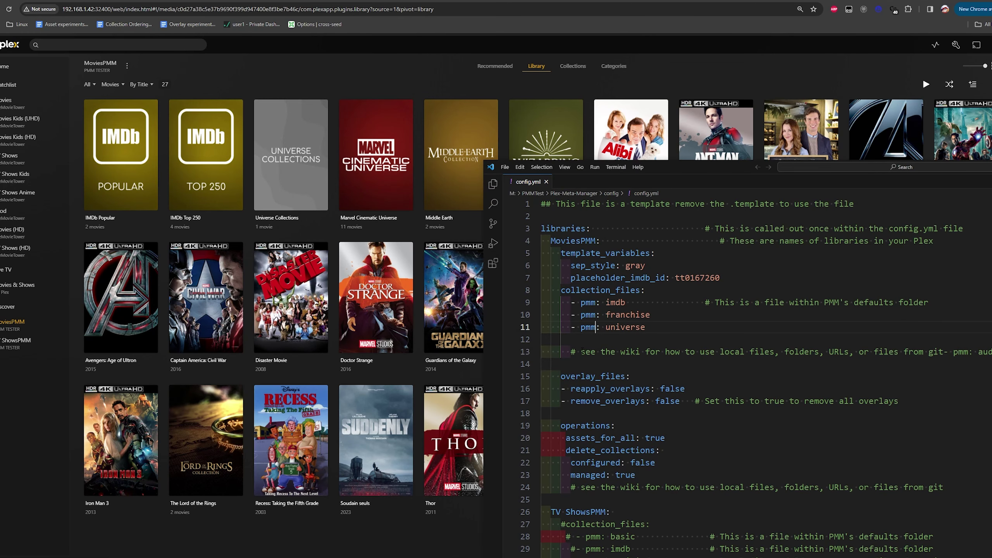
left_click(590, 339)
key("Tab")
key("Tab")
key("Tab")
type("-p")
type("pmm: collectio")
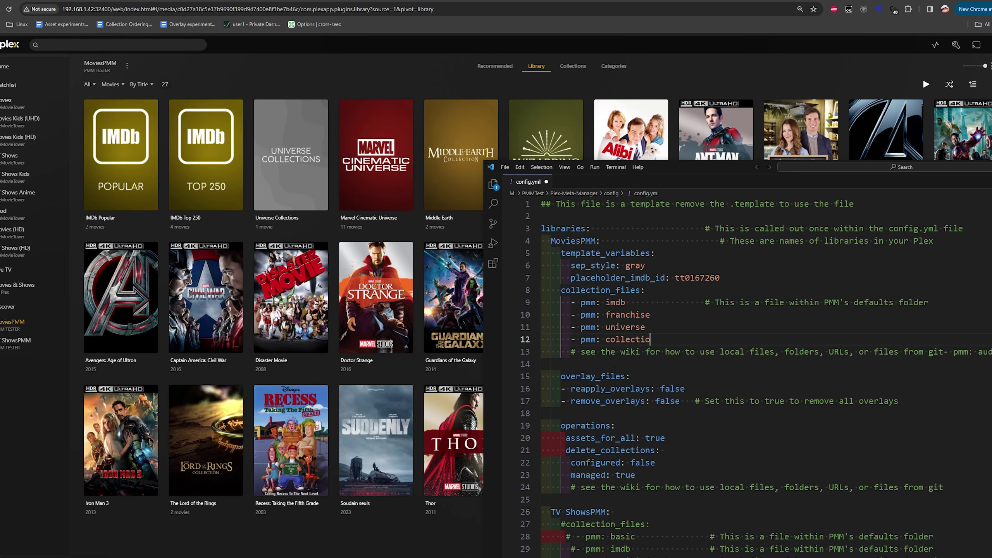
type("nless")
left_click_drag(739, 337, 573, 339)
left_click(686, 339)
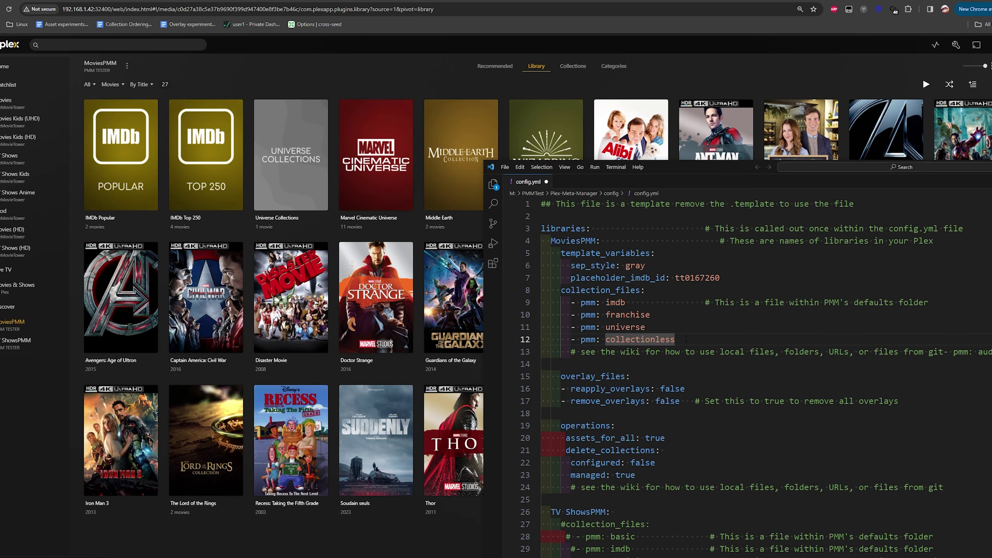
Step: Back in Plex, set the Marvel Cinematic Universe collection's mode to "Hide items in this collection" and save the change
left_click(399, 539)
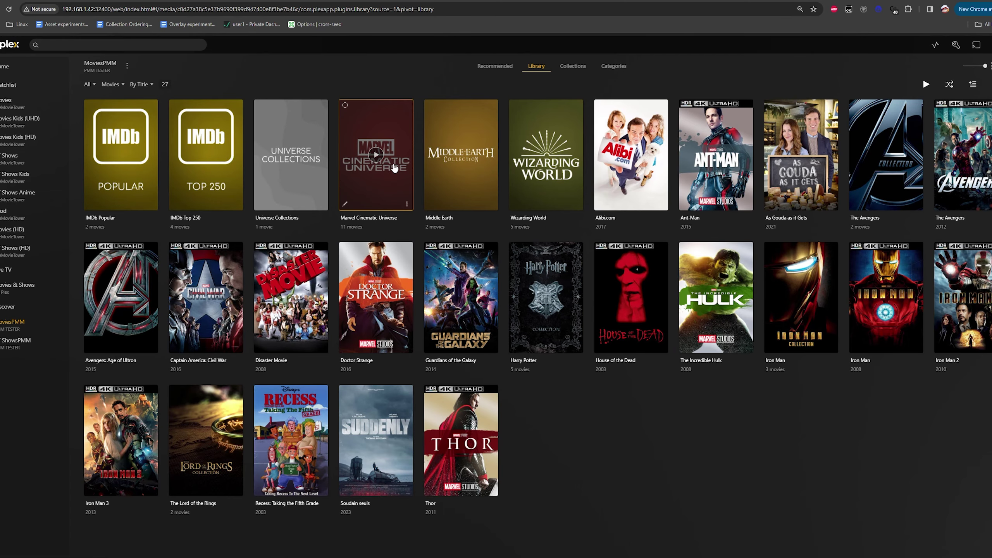
left_click(345, 205)
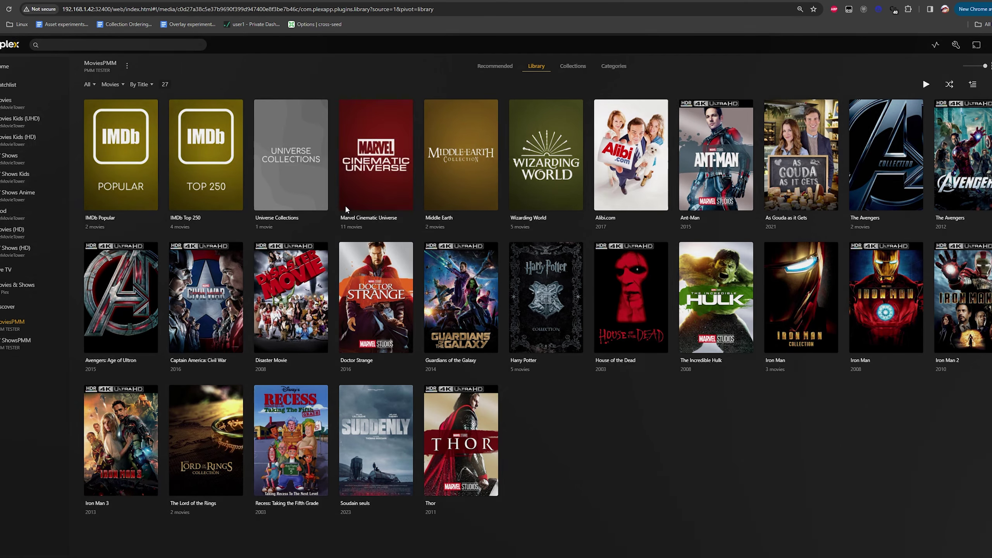
left_click(389, 173)
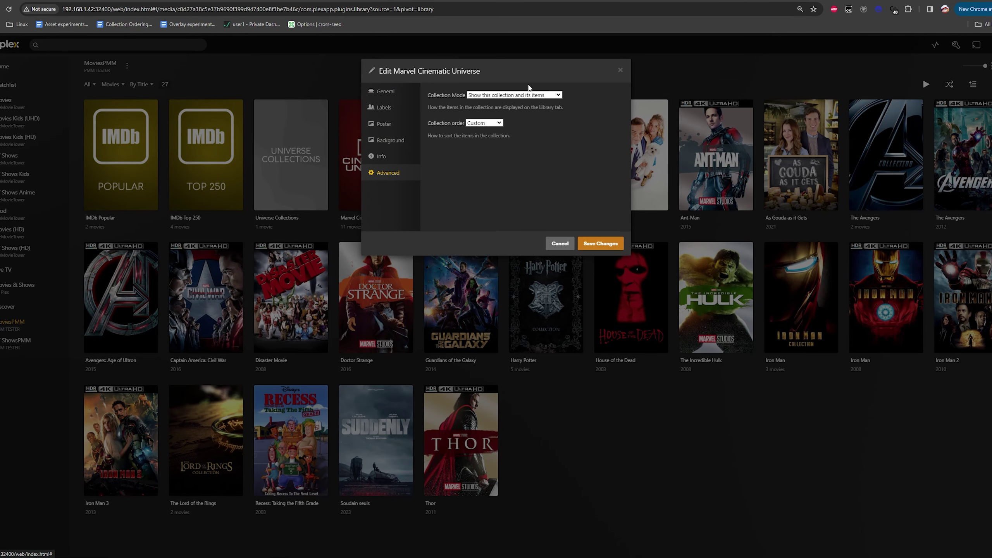
left_click(526, 97)
left_click(514, 113)
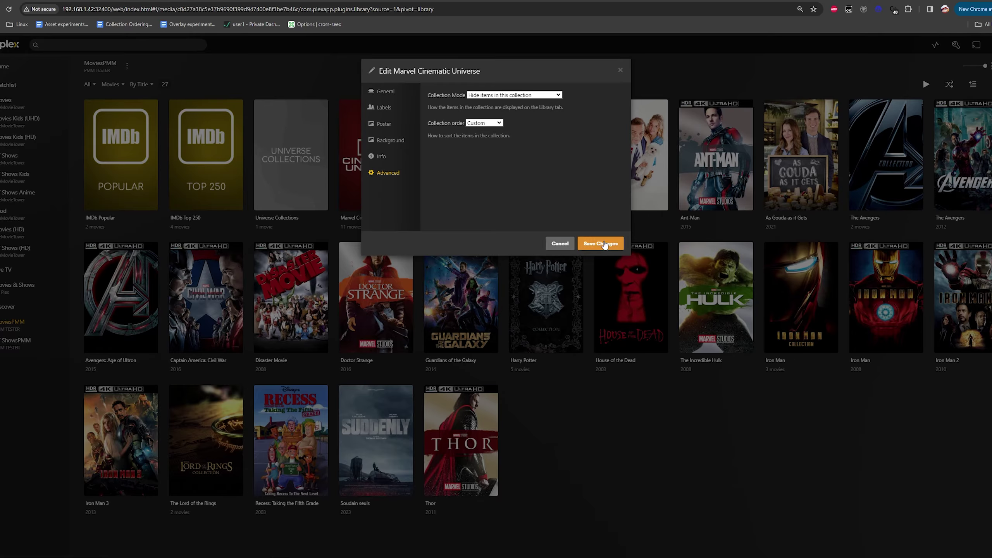
left_click(601, 244)
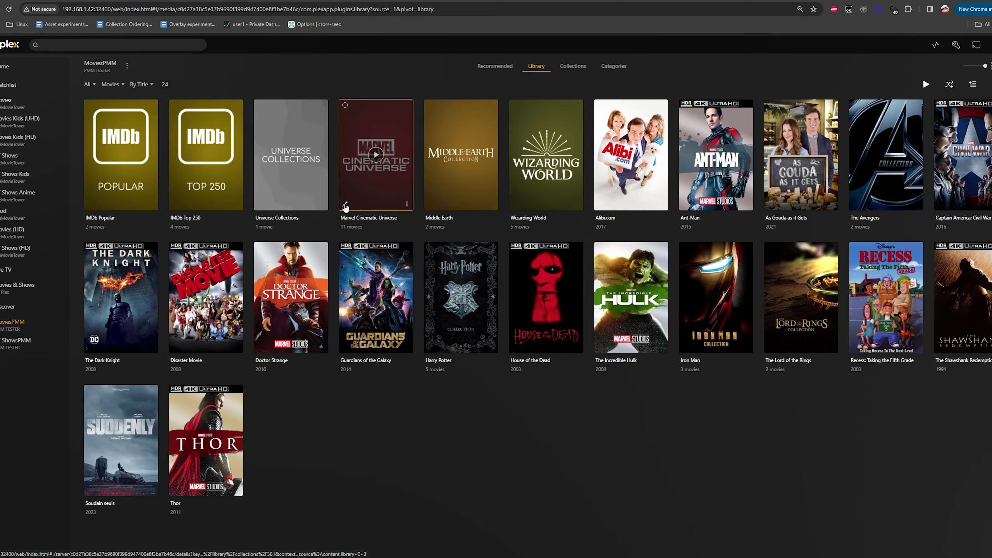
Step: Review the available collection mode options for the Marvel Cinematic Universe collection and leave its settings unsaved
left_click(345, 206)
left_click(381, 174)
left_click(514, 95)
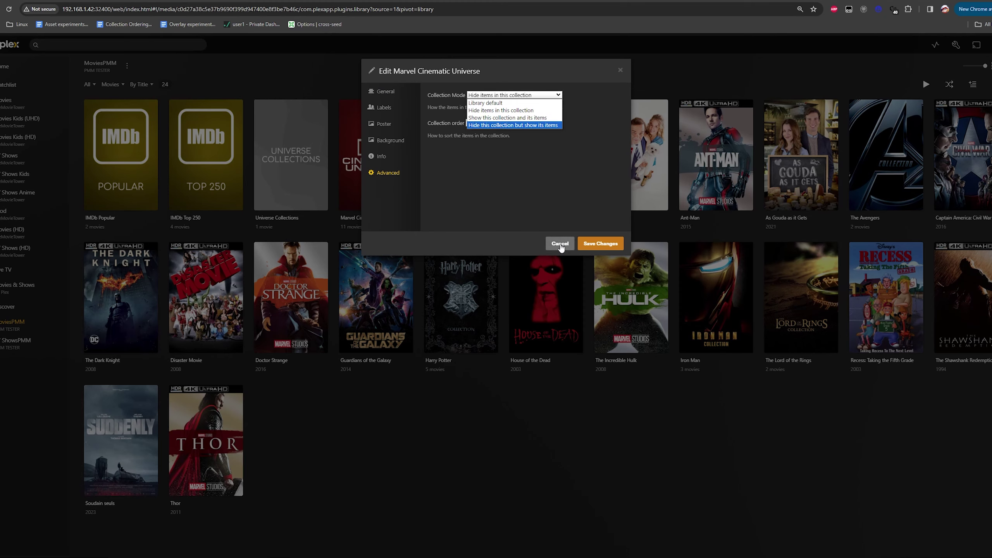
left_click(560, 244)
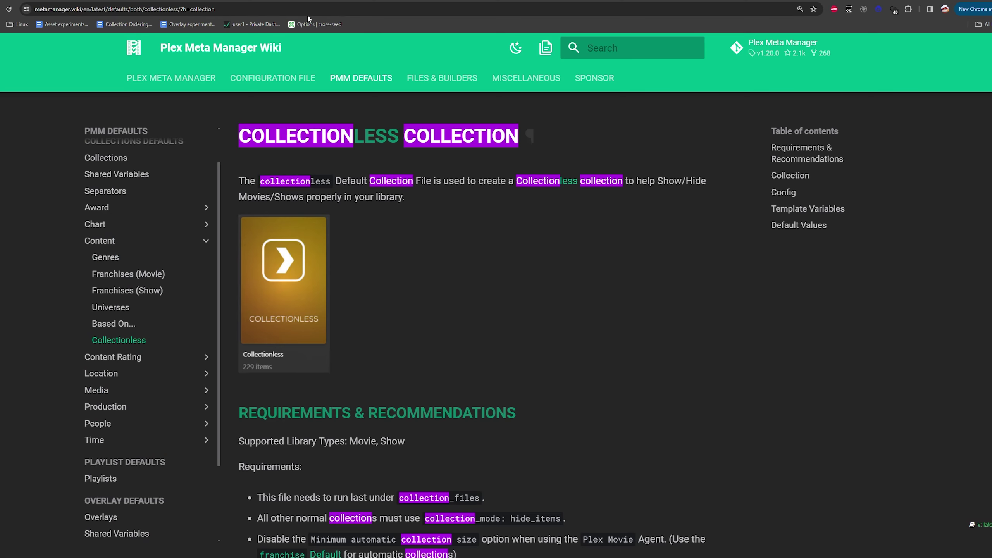
Step: Review the Collectionless wiki page's requirements and config example, and look through its template Variable Lists
scroll(448, 293, "down", 6)
scroll(530, 298, "down", 8)
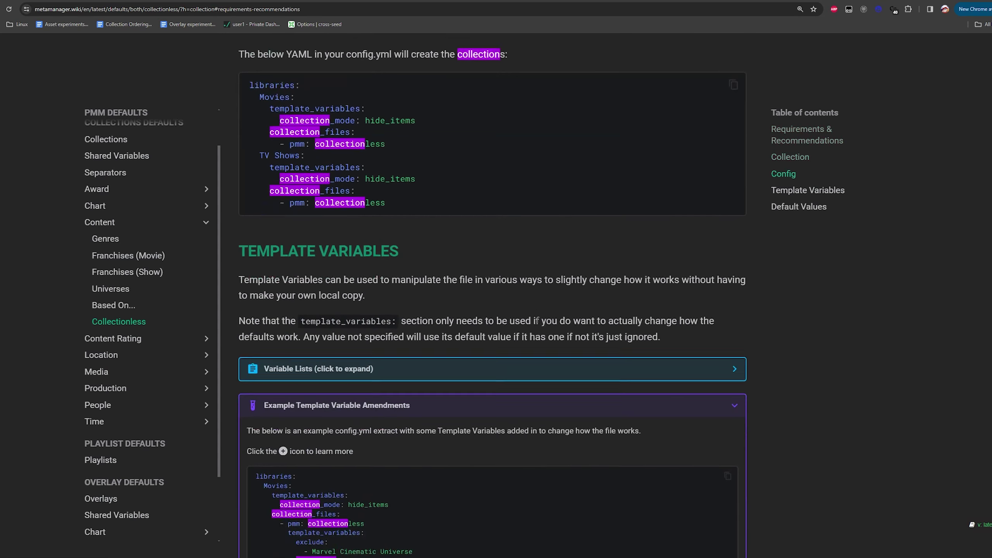
scroll(455, 336, "up", 6)
scroll(453, 355, "up", 8)
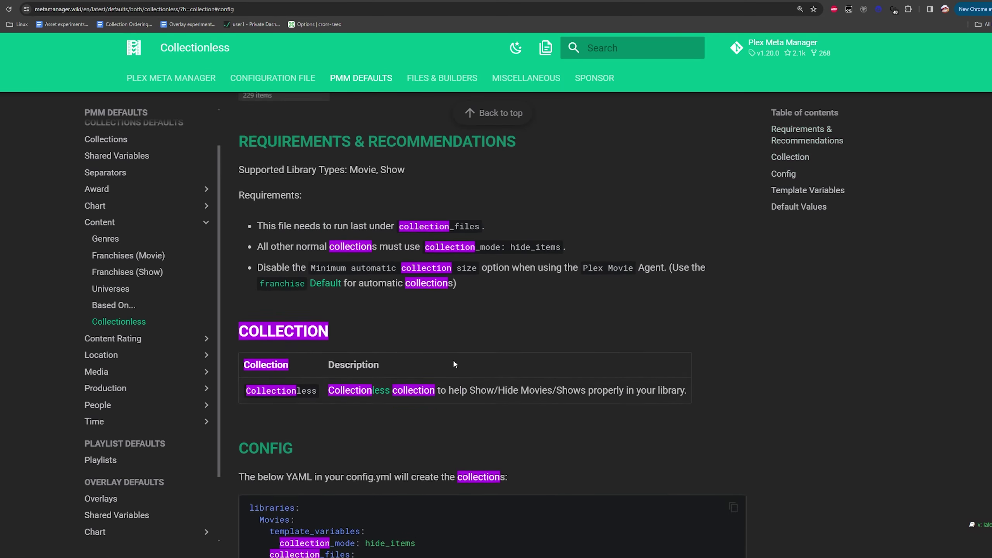
scroll(445, 369, "down", 14)
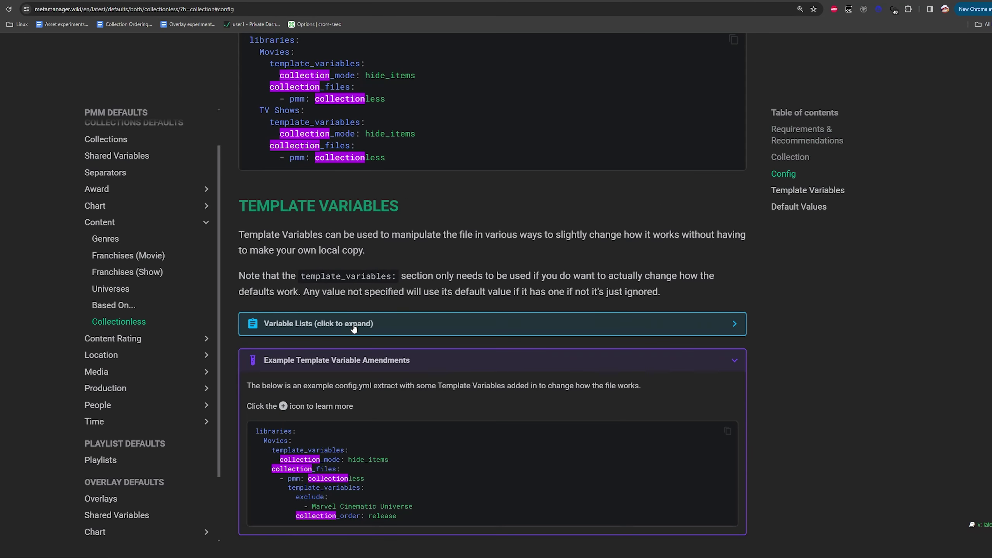
left_click(429, 323)
scroll(385, 140, "down", 5)
left_click(385, 125)
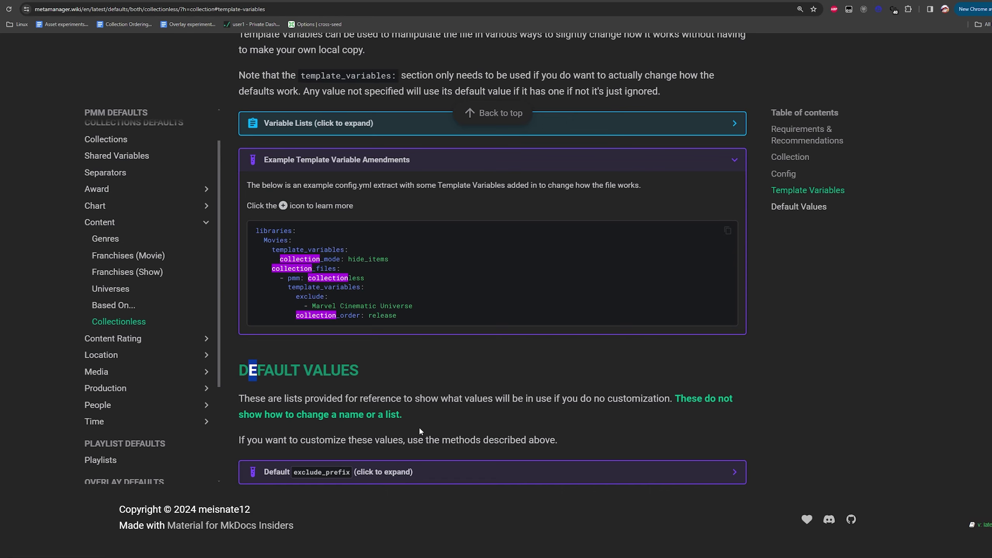
Step: Expand the default exclude_prefix values on the Collectionless wiki page and highlight the listed prefixes
left_click(349, 475)
scroll(349, 478, "down", 2)
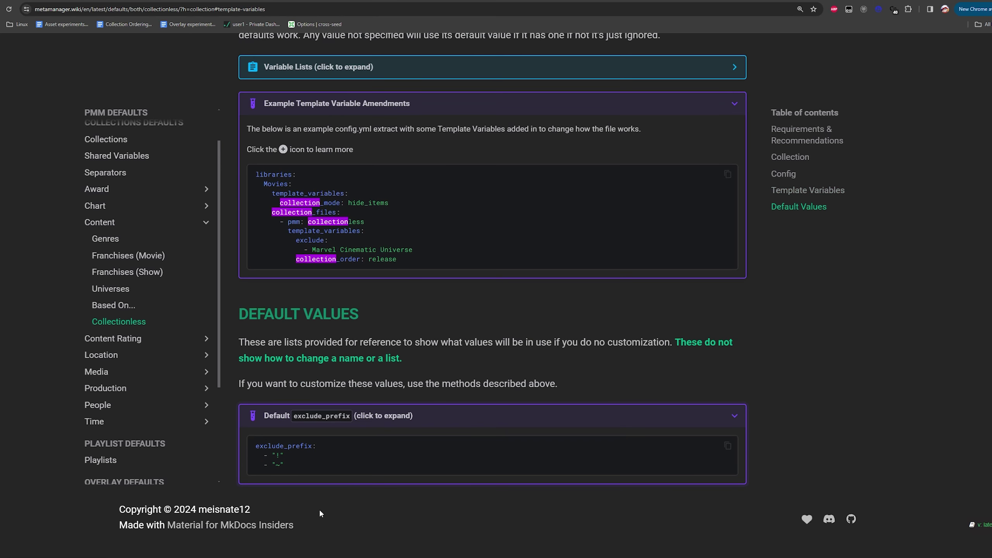
left_click_drag(282, 456, 298, 469)
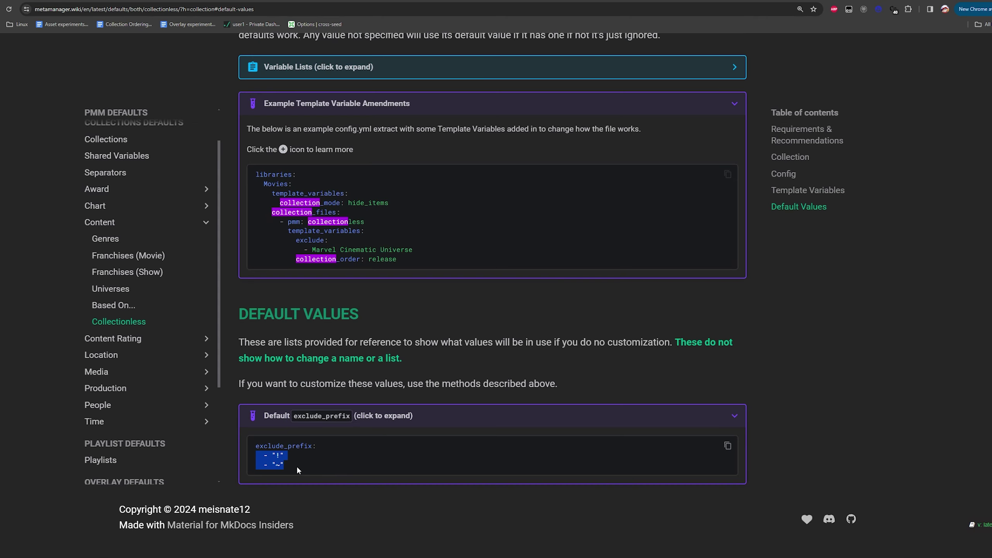
left_click(296, 460)
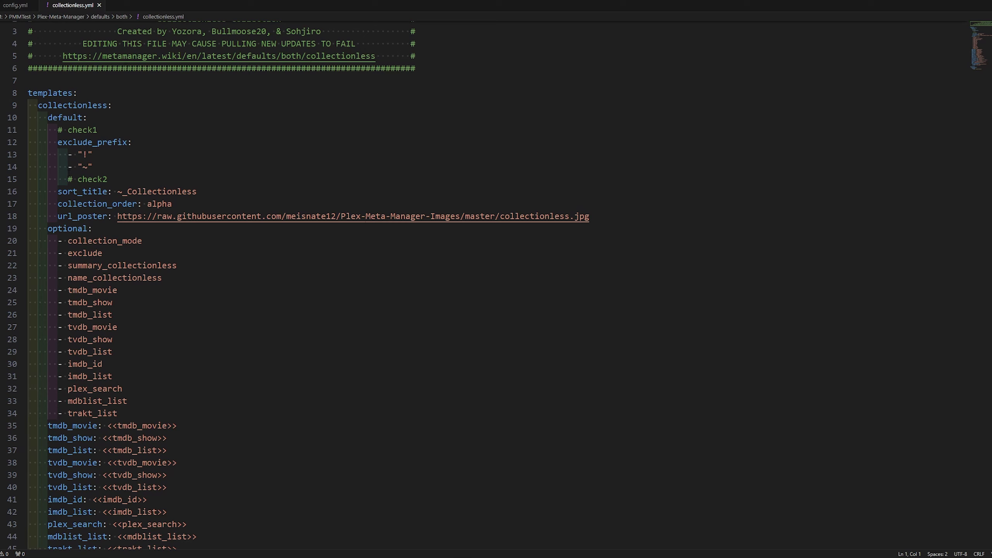
Step: Highlight the default exclude_prefix entries and the sort title, collection order and poster settings in collectionless.yml
mouse_move(92, 167)
left_mouse_down()
mouse_move(59, 143)
mouse_move(109, 180)
mouse_move(59, 131)
mouse_move(93, 167)
left_mouse_up()
left_click_drag(46, 117, 120, 169)
left_click(176, 166)
left_click_drag(55, 193, 591, 217)
left_click(233, 200)
left_click_drag(196, 192, 27, 179)
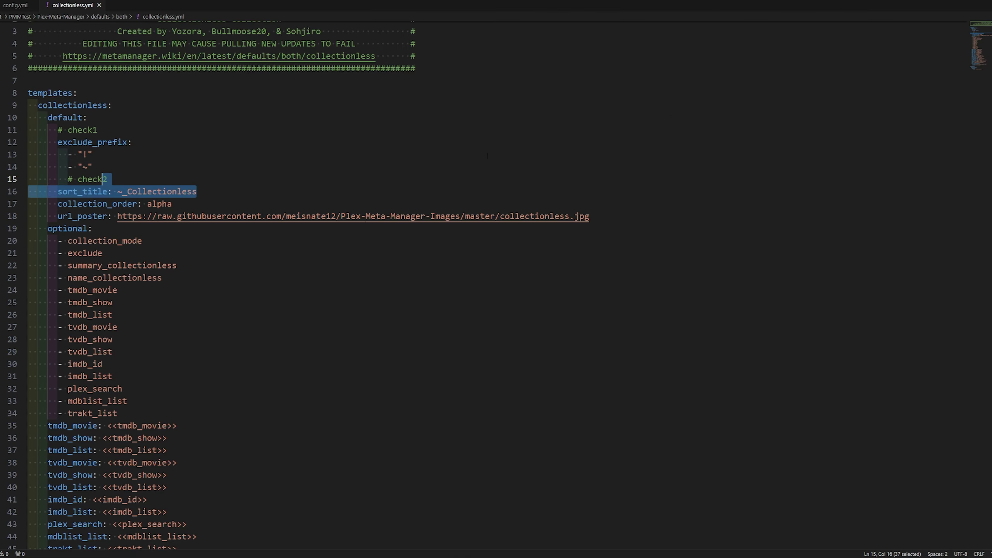
left_click(92, 155)
Step: Switch to Plex in the browser, inspect the Collectionless collection's advanced settings, and close them without saving
key("alt+Tab")
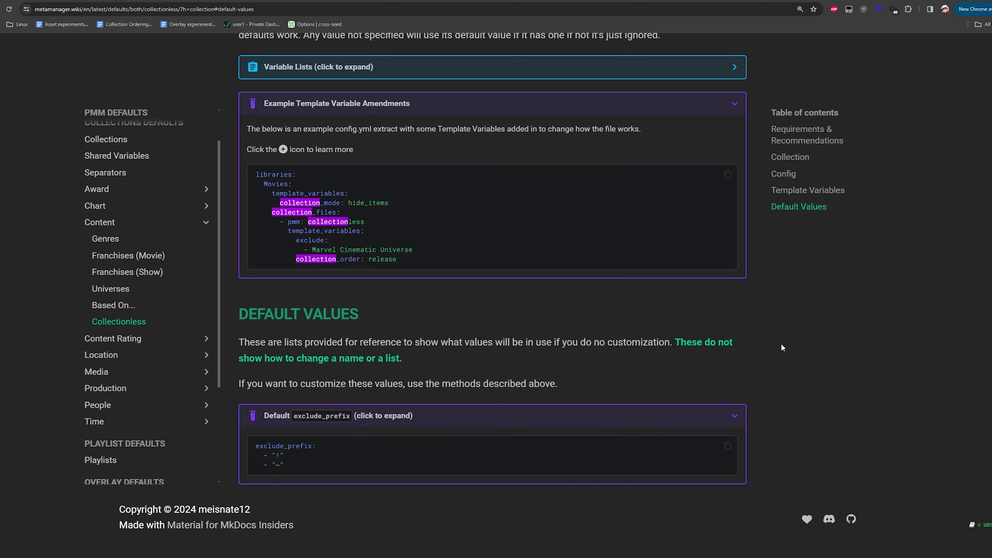
key("ctrl+Tab")
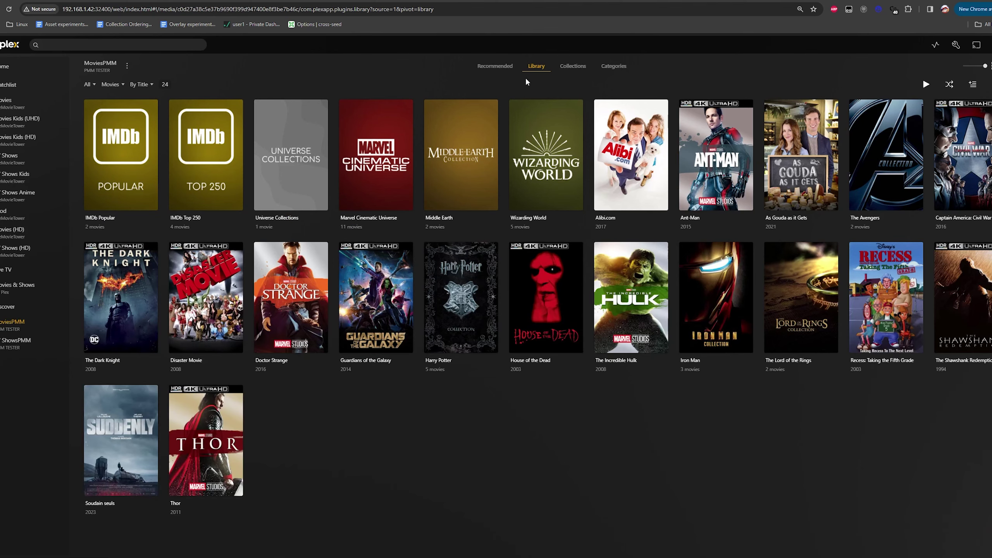
left_click(577, 71)
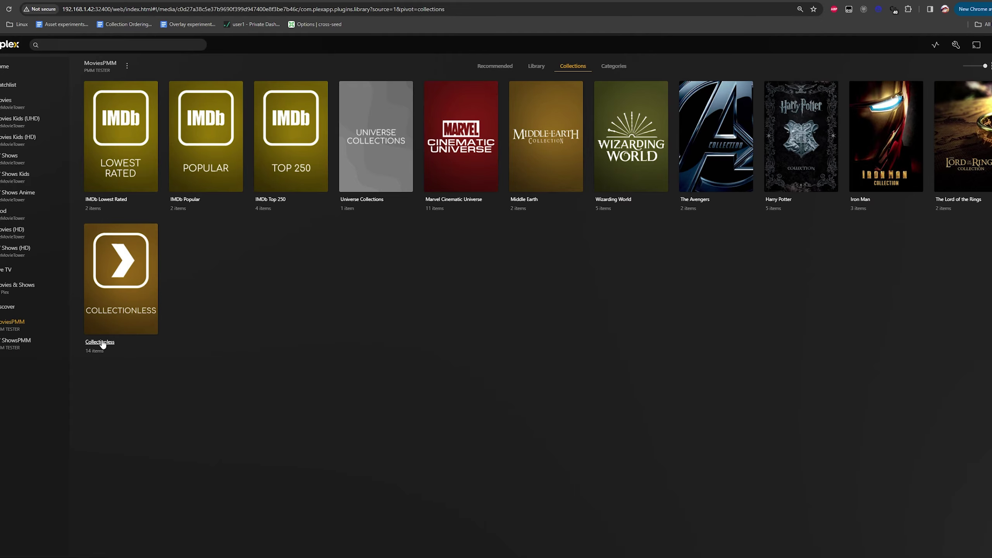
left_click(90, 328)
left_click(389, 178)
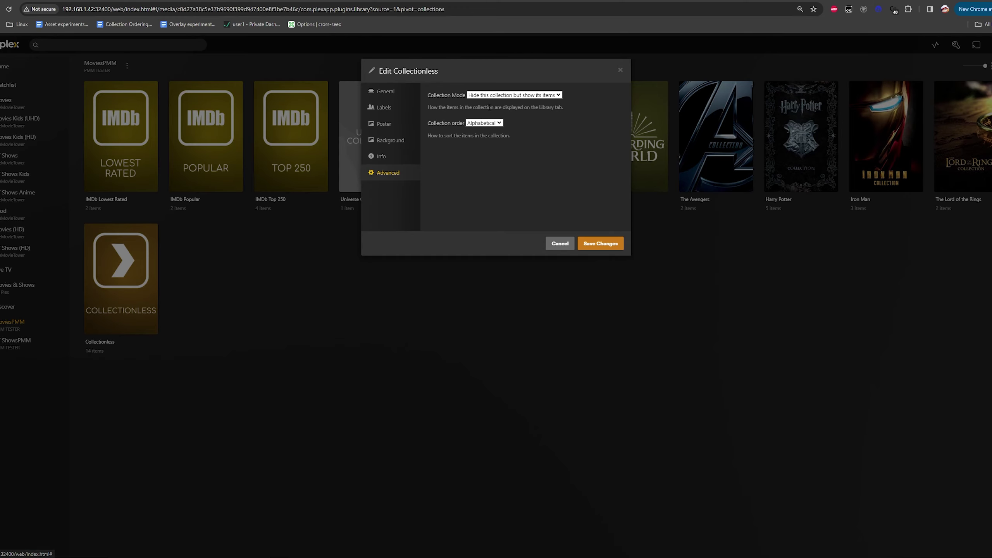
left_click(560, 243)
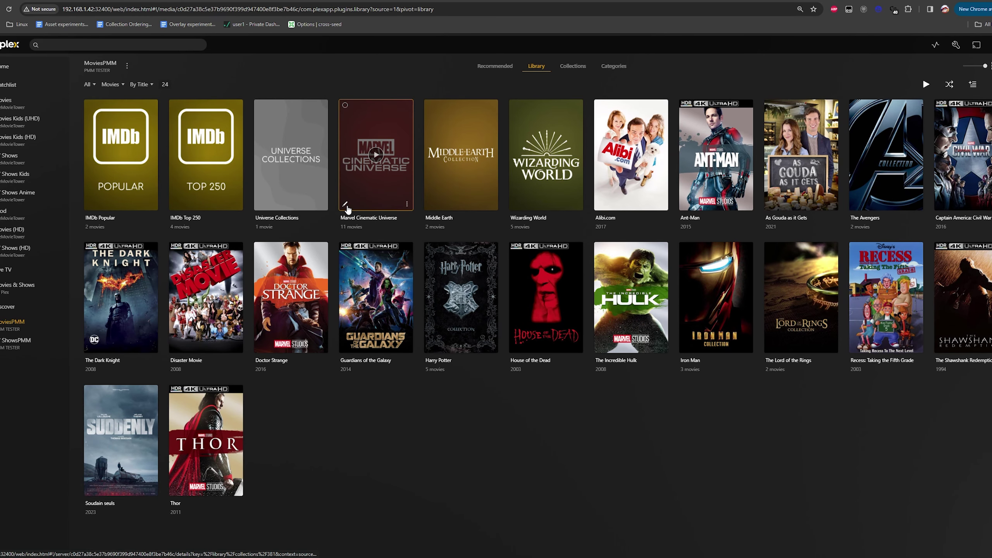
Step: In the MoviesPMM library, check the sort titles of the Marvel Cinematic Universe and IMDb Top 250 collections without saving
left_click(345, 204)
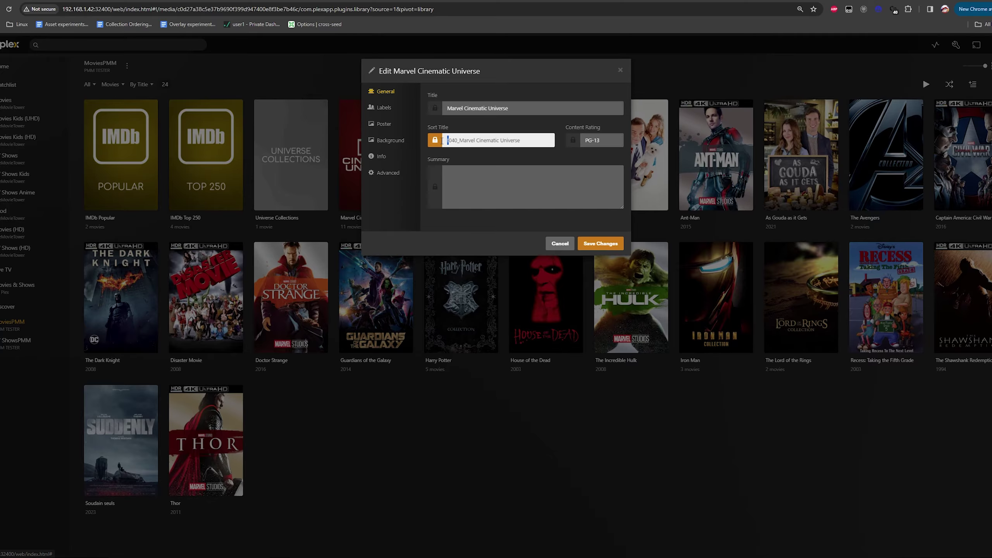
left_click(555, 244)
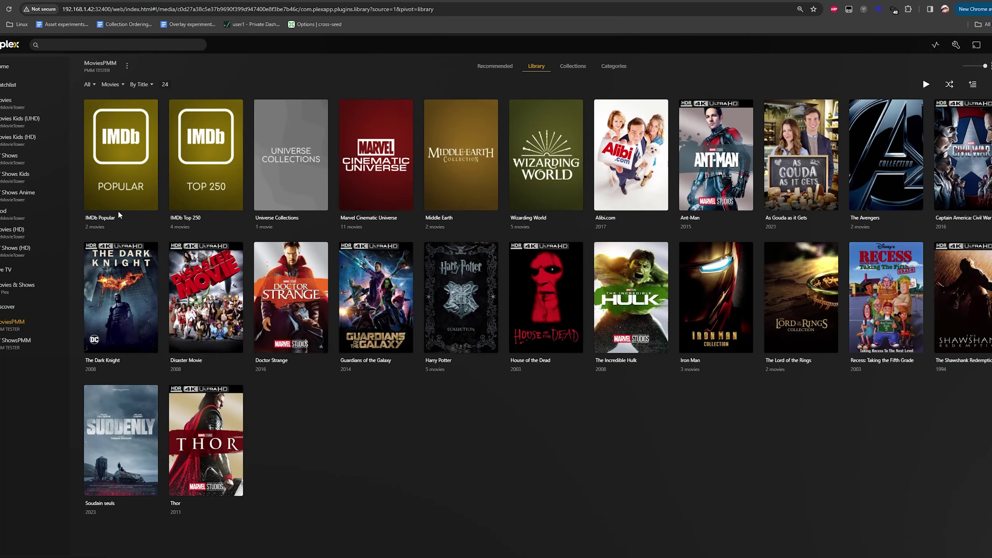
left_click(173, 203)
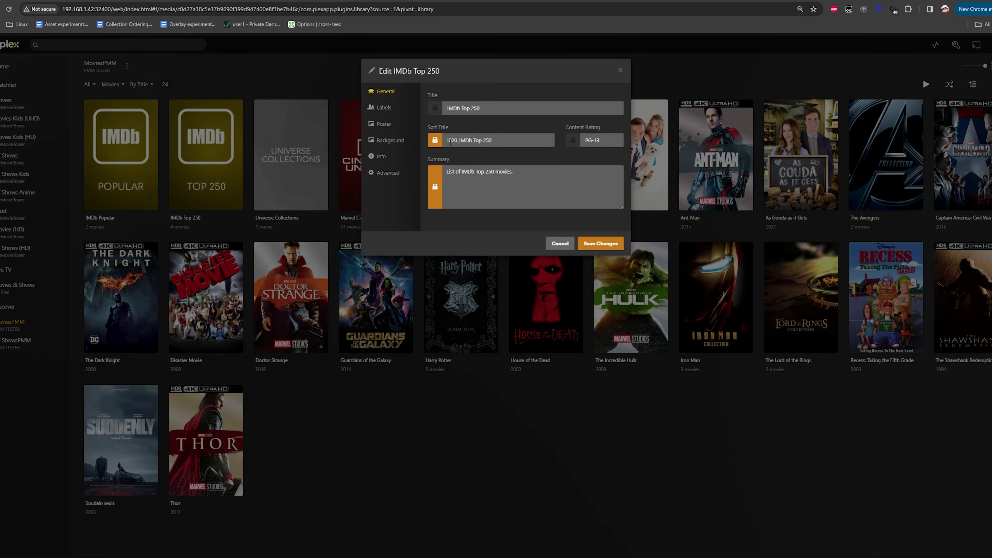
left_click(556, 244)
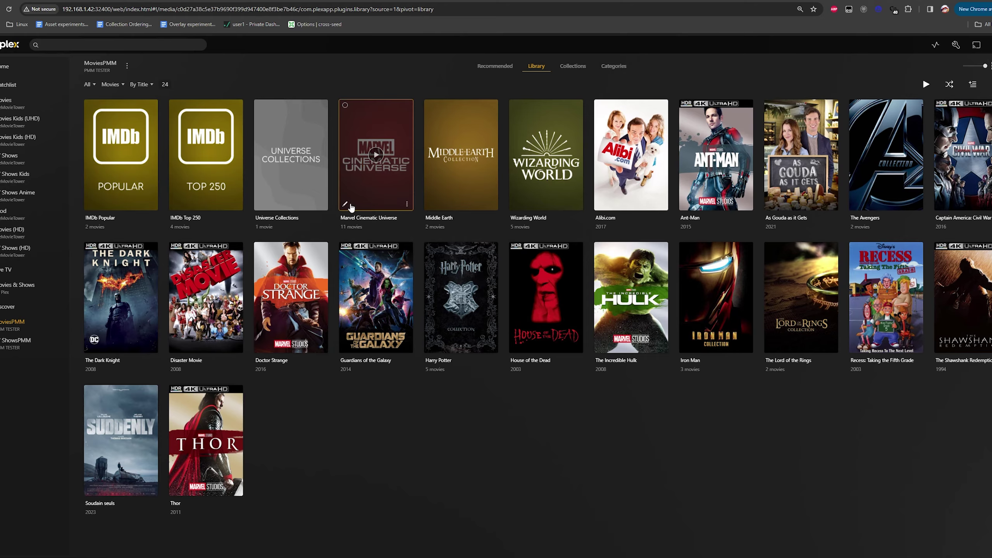
Step: Compare the MoviesPMM collections overview with the library's full listing
left_click(579, 67)
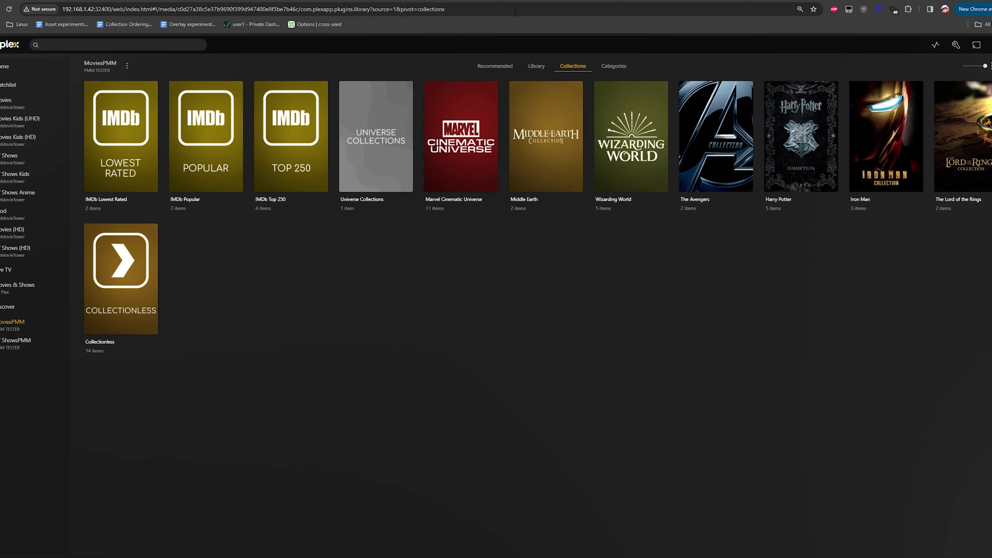
left_click(534, 67)
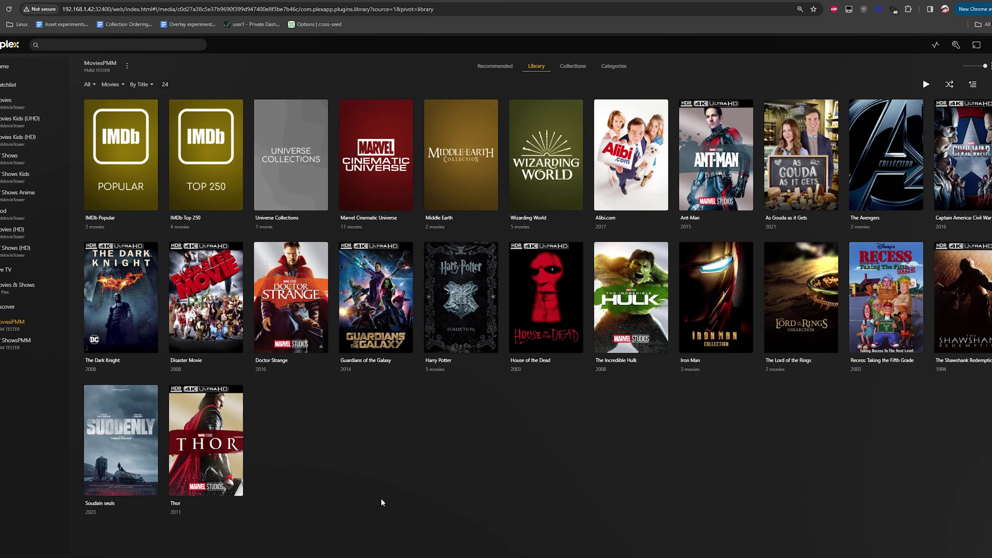
mouse_move(393, 136)
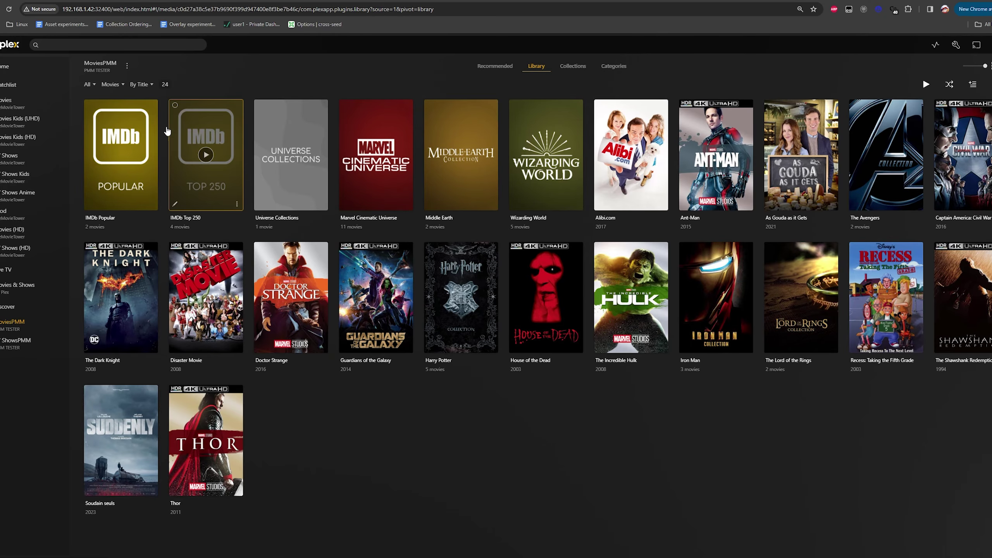
Step: Open the Marvel Cinematic Universe collection, highlight its title, review its movies, and return to the MoviesPMM library
mouse_move(326, 161)
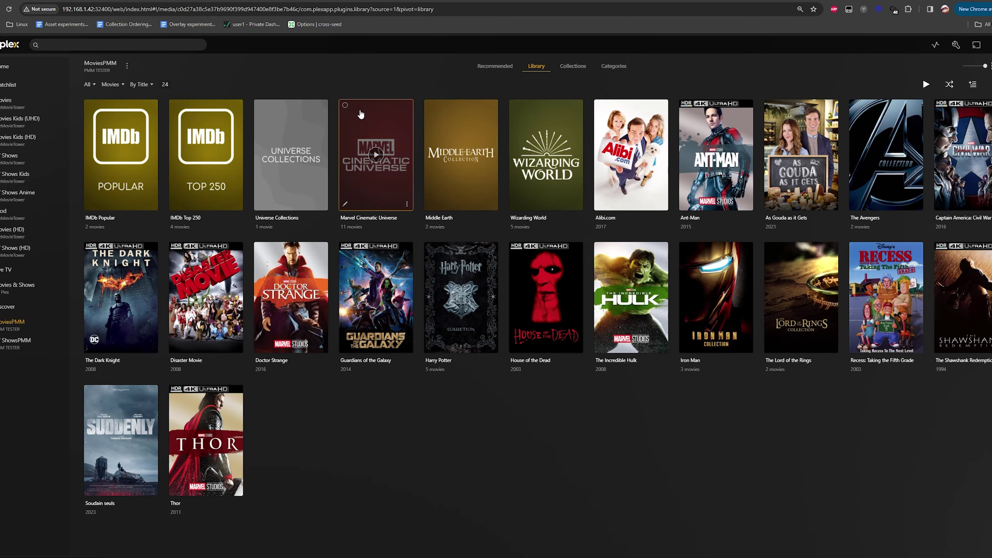
left_click(382, 128)
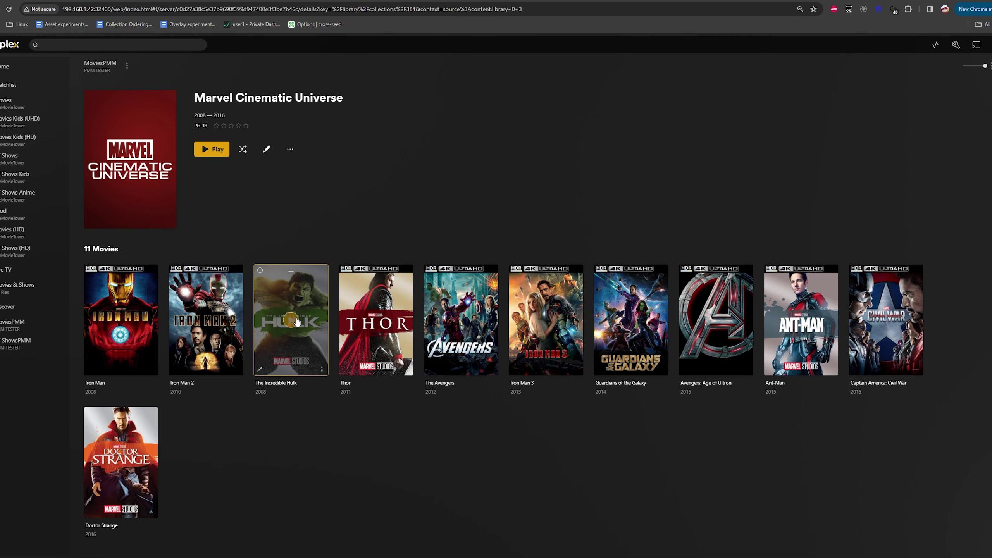
left_click_drag(193, 97, 367, 100)
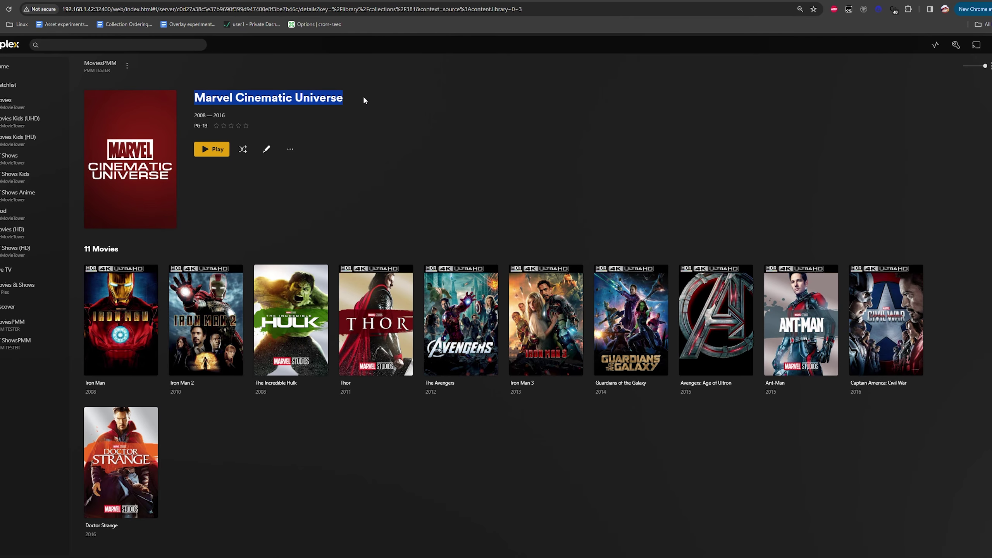
left_click(289, 119)
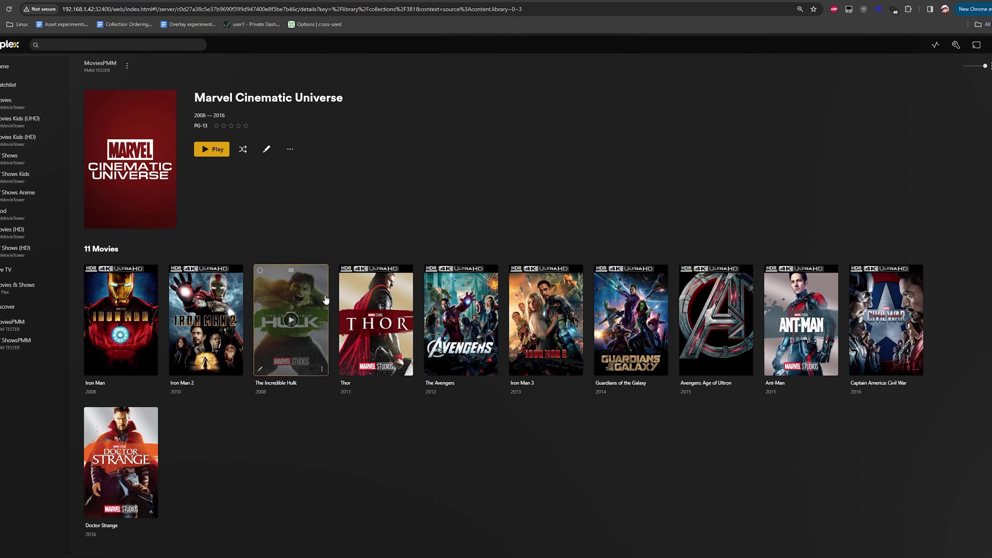
left_click(41, 323)
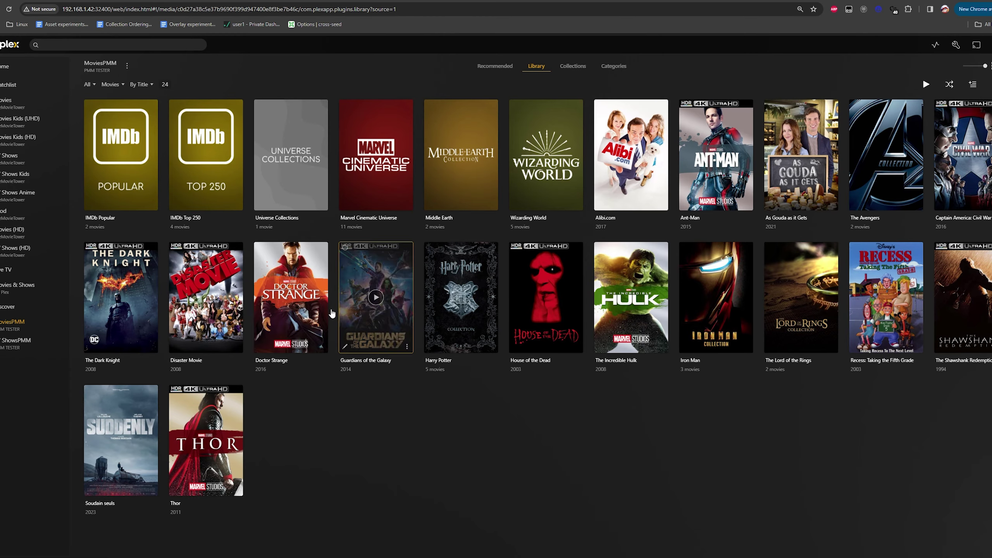
Step: Review the IMDb Top 250 collection's file list and collection mode, leaving its settings unsaved
mouse_move(175, 208)
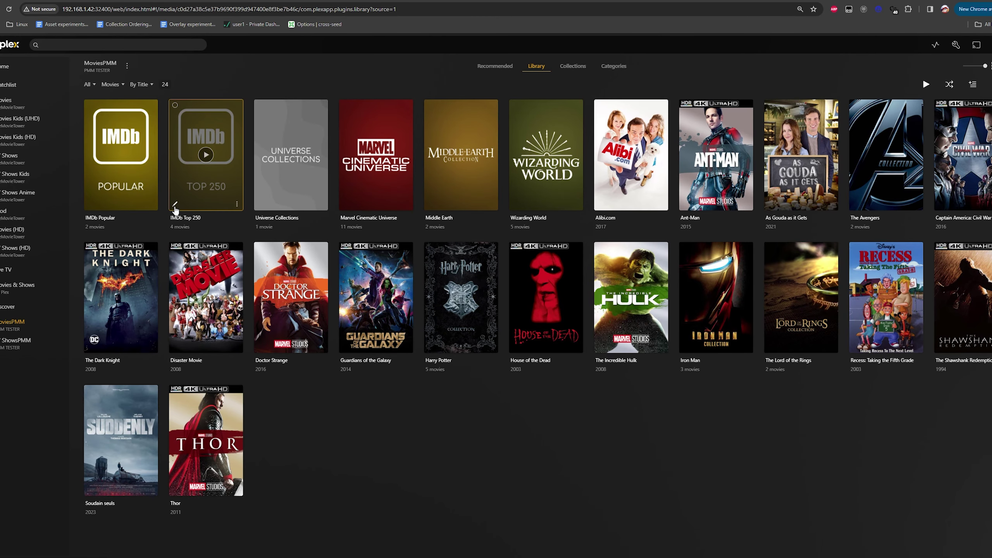
left_click(175, 205)
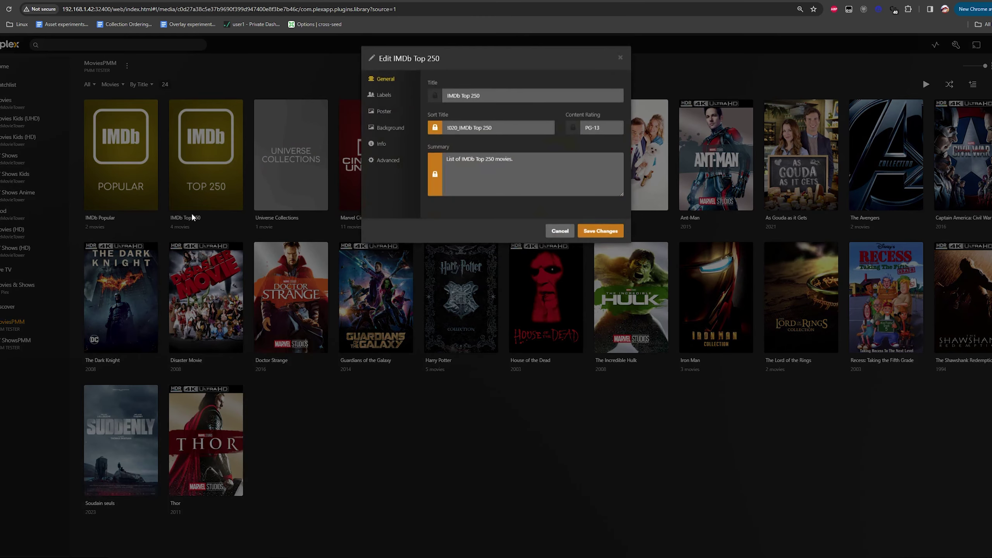
left_click(382, 157)
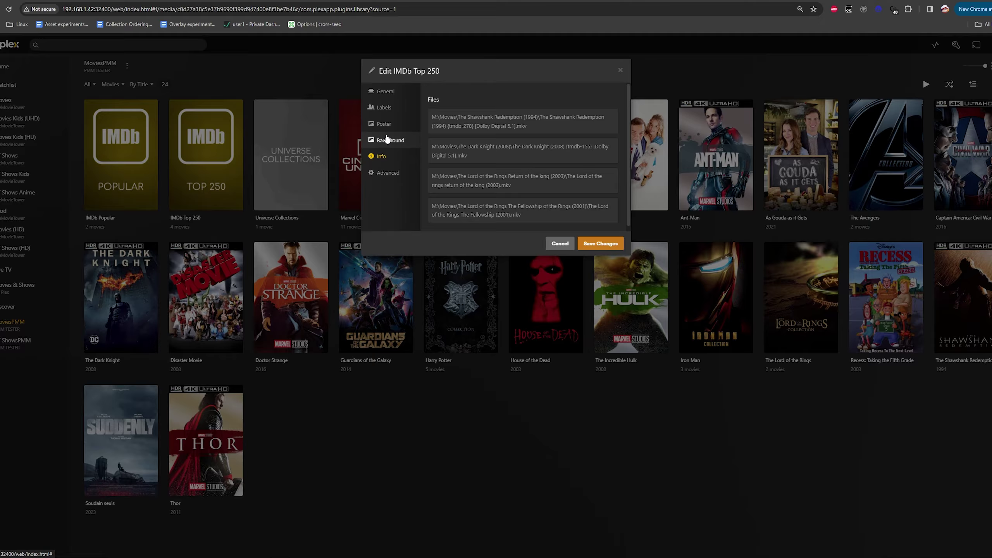
left_click(388, 172)
left_click(514, 94)
key("Escape")
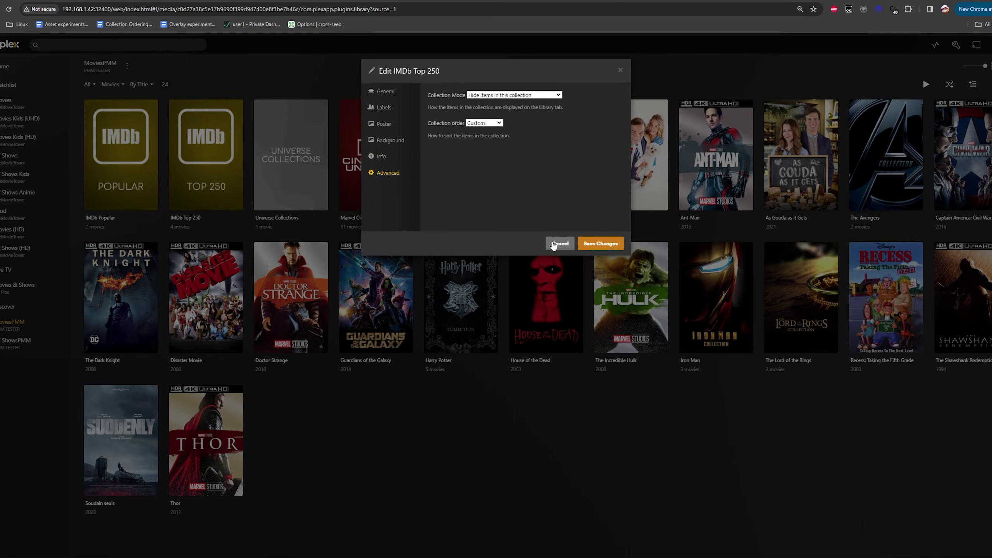
key("Escape")
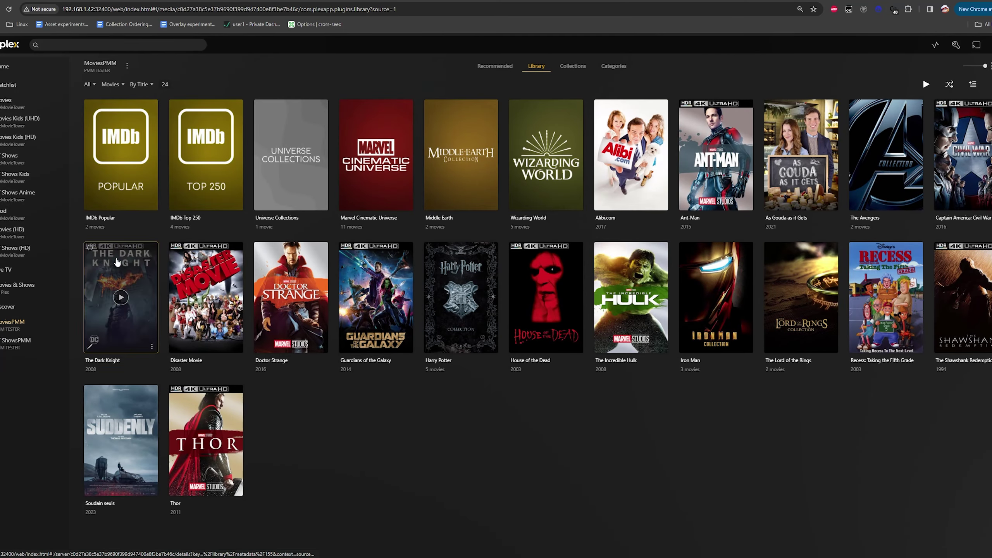
Step: View the movies inside the Harry Potter and IMDb Top 250 collections, returning to the MoviesPMM library after each
mouse_move(214, 207)
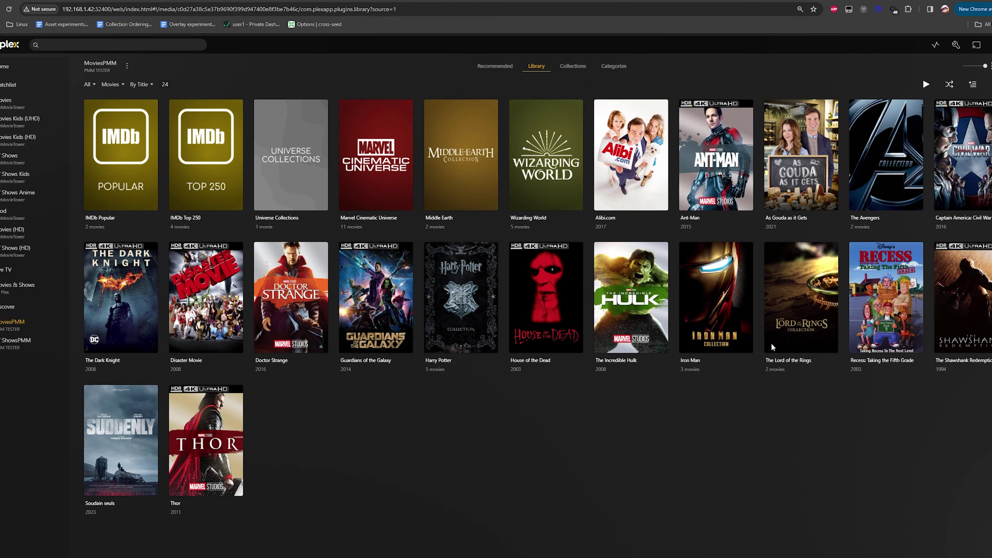
mouse_move(827, 314)
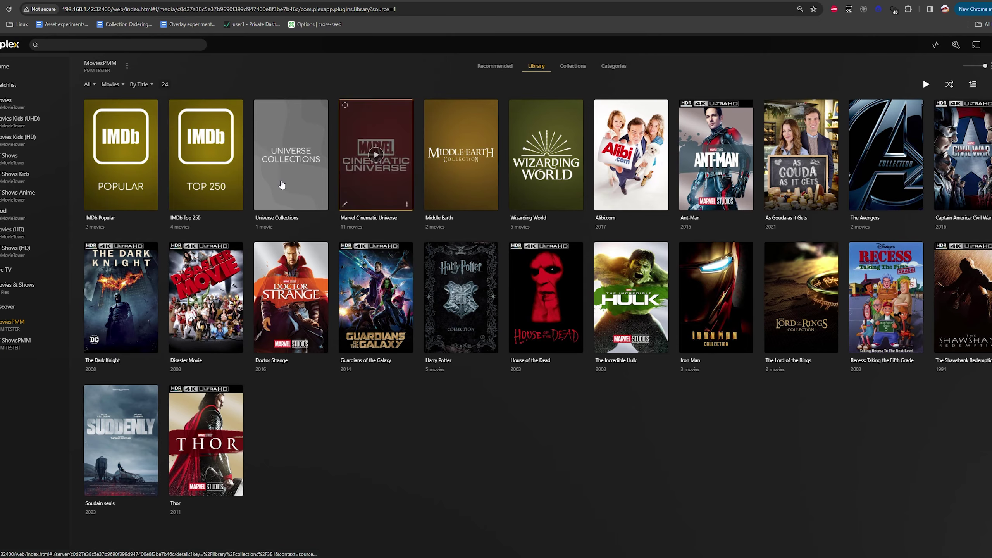
mouse_move(218, 166)
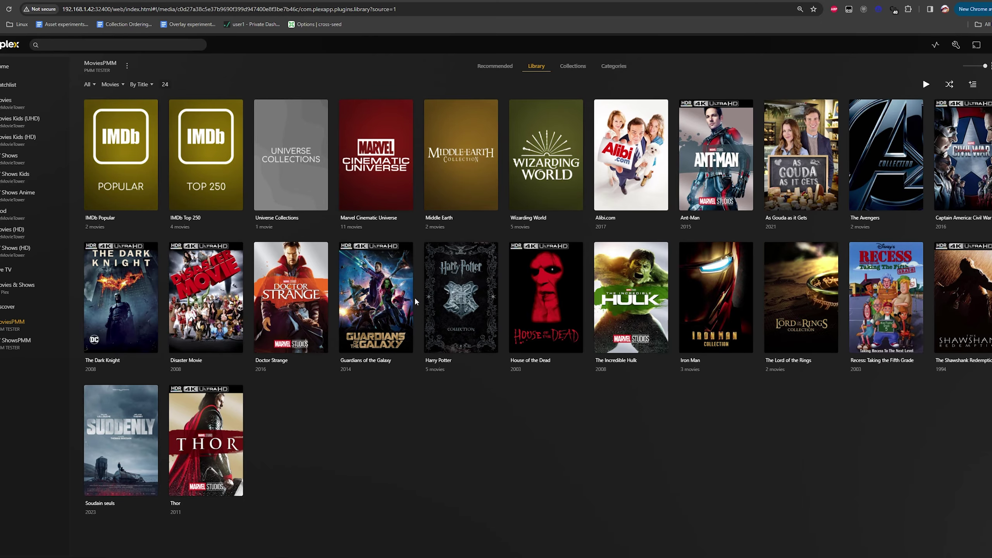
left_click(444, 366)
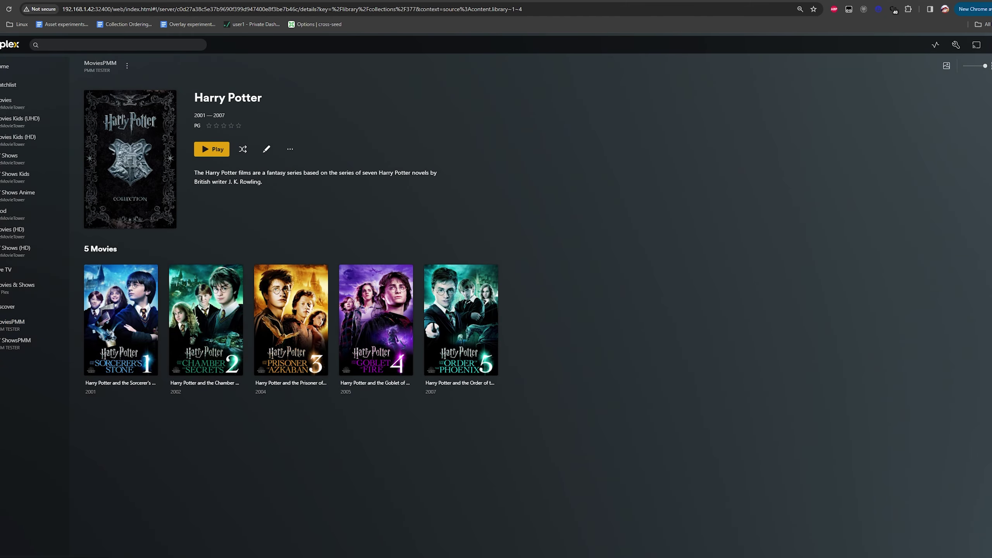
key("alt+Left")
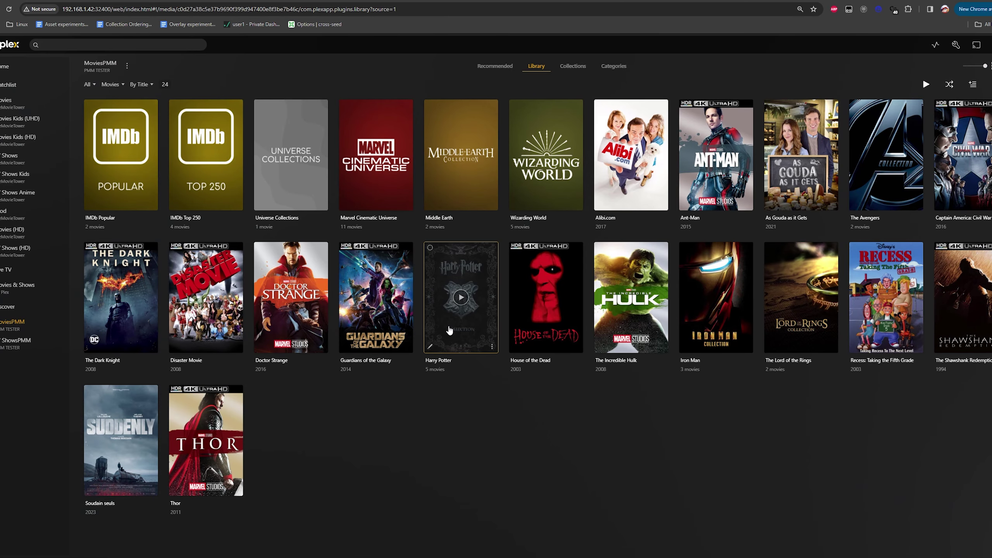
left_click(183, 219)
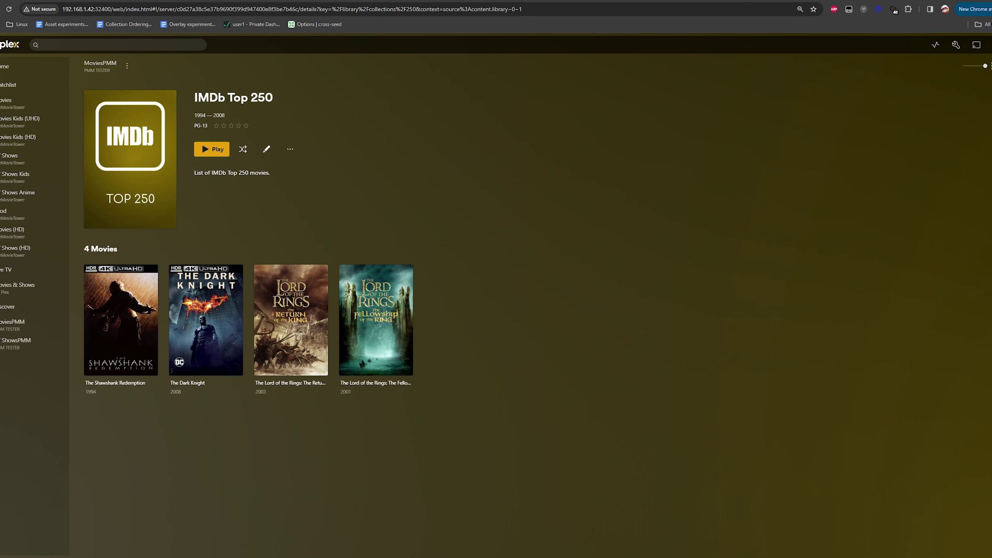
key("alt+Left")
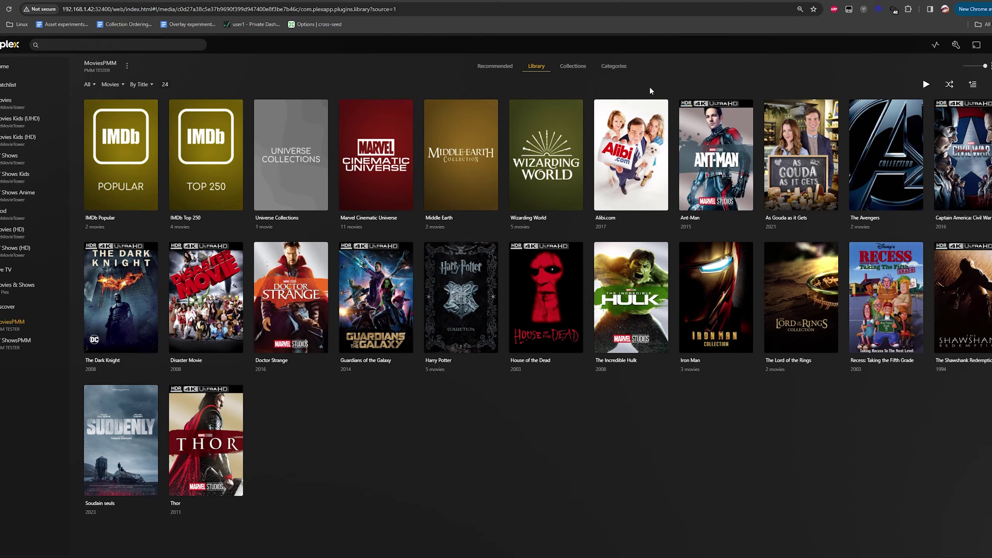
Step: Set the MoviesPMM library's advanced Collections option to "Show collections and their items", save it, and scan the library files
left_click(63, 325)
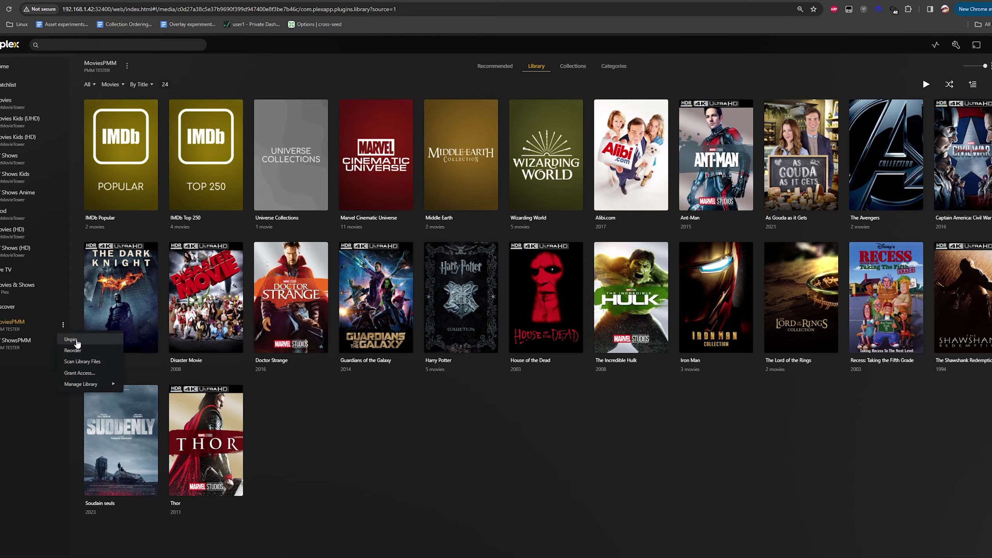
mouse_move(90, 384)
left_click(136, 391)
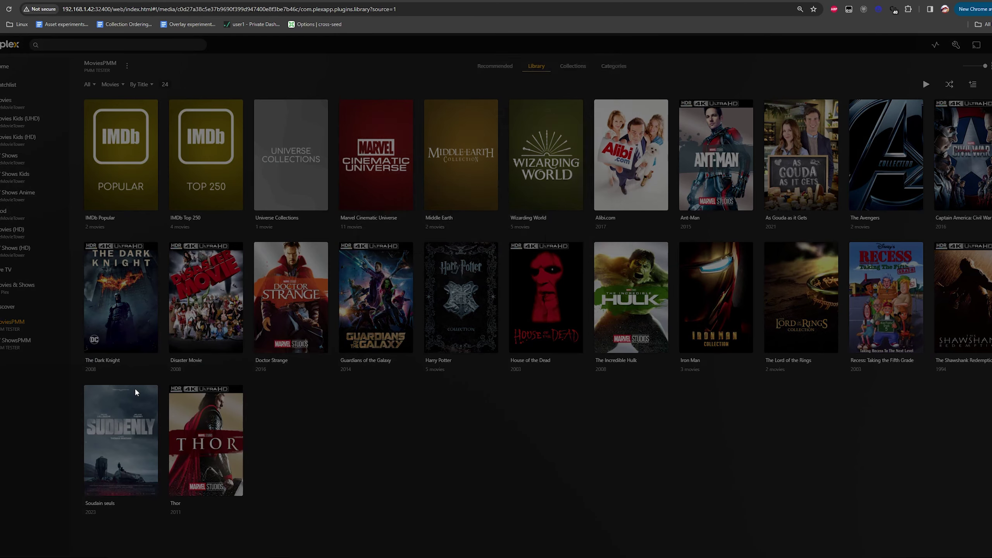
left_click(388, 124)
left_click(479, 132)
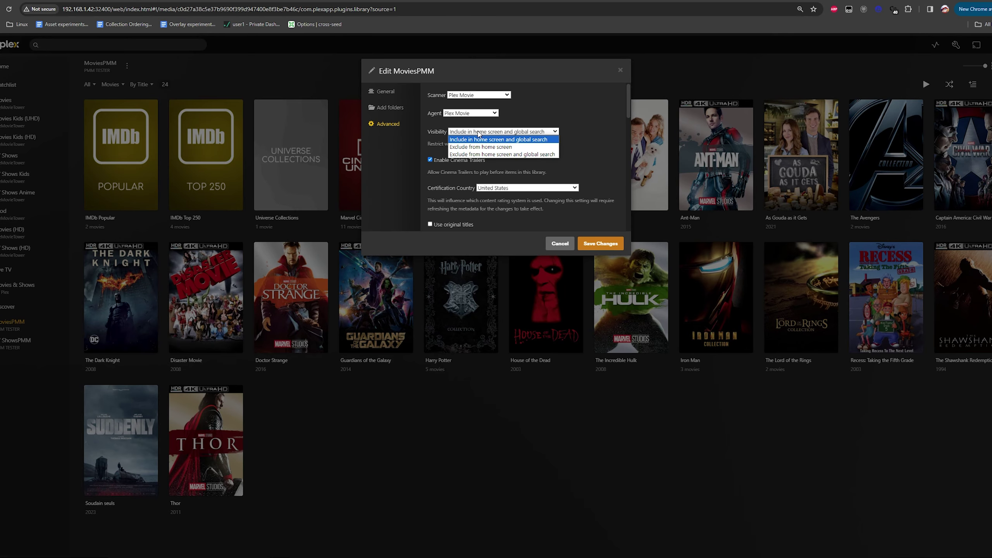
scroll(547, 176, "down", 5)
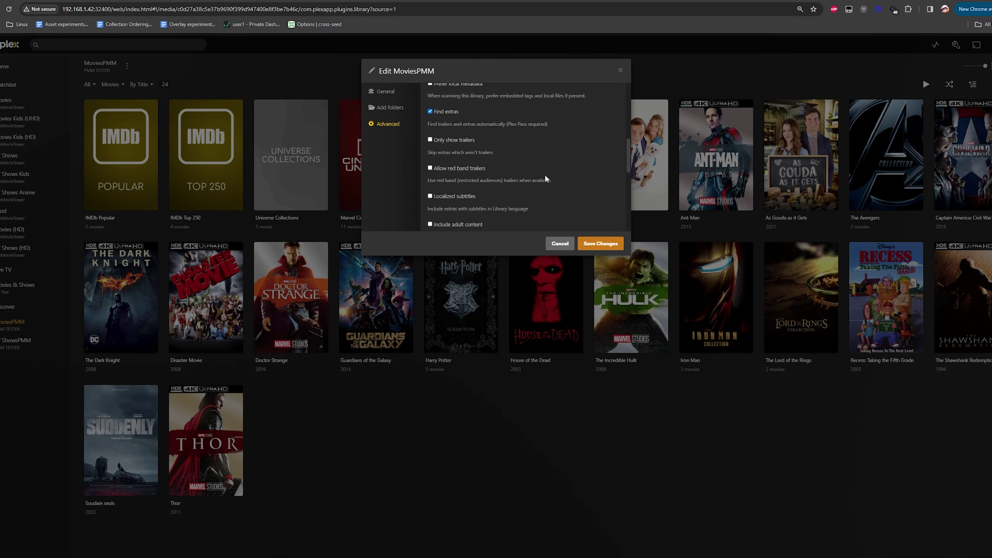
scroll(546, 178, "down", 10)
left_click(501, 213)
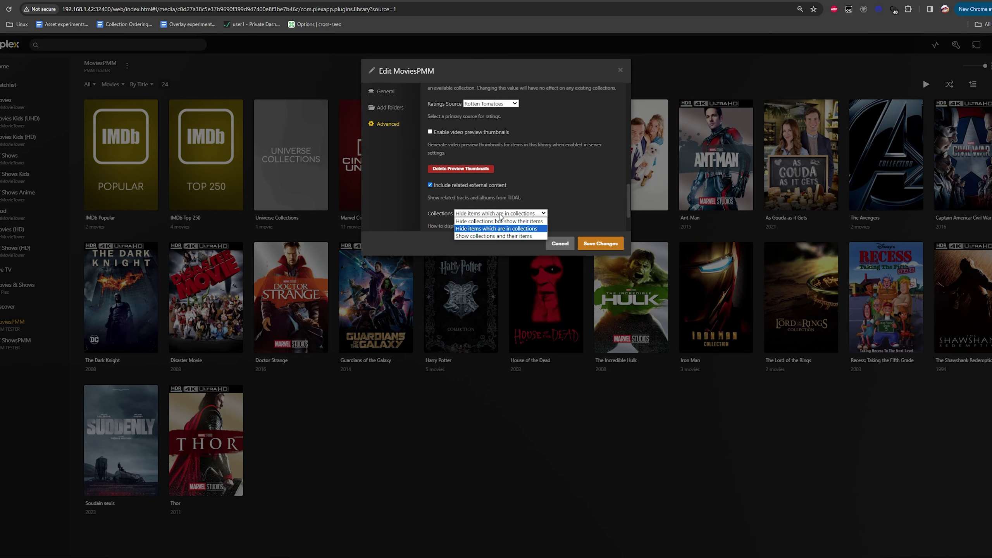
left_click(502, 235)
left_click(600, 244)
left_click(63, 324)
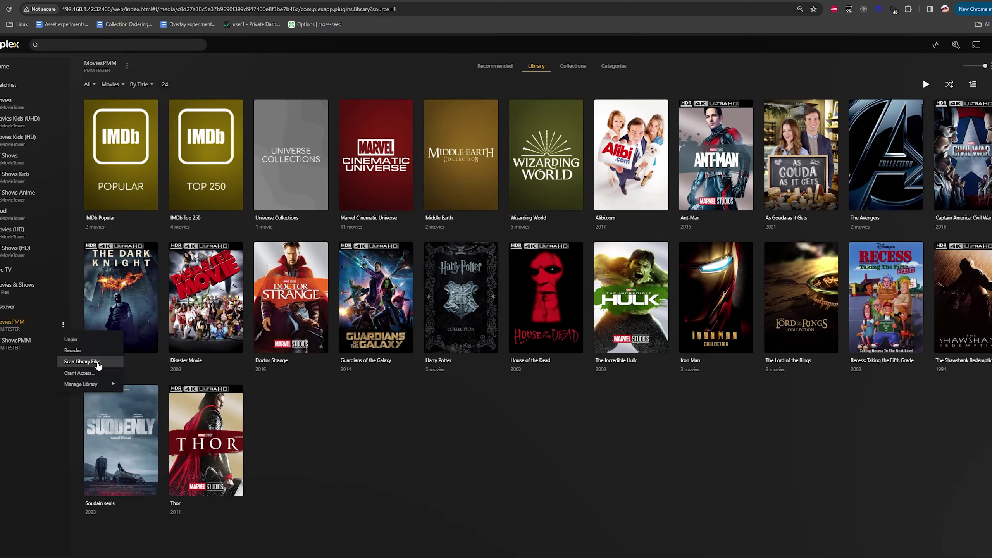
left_click(82, 361)
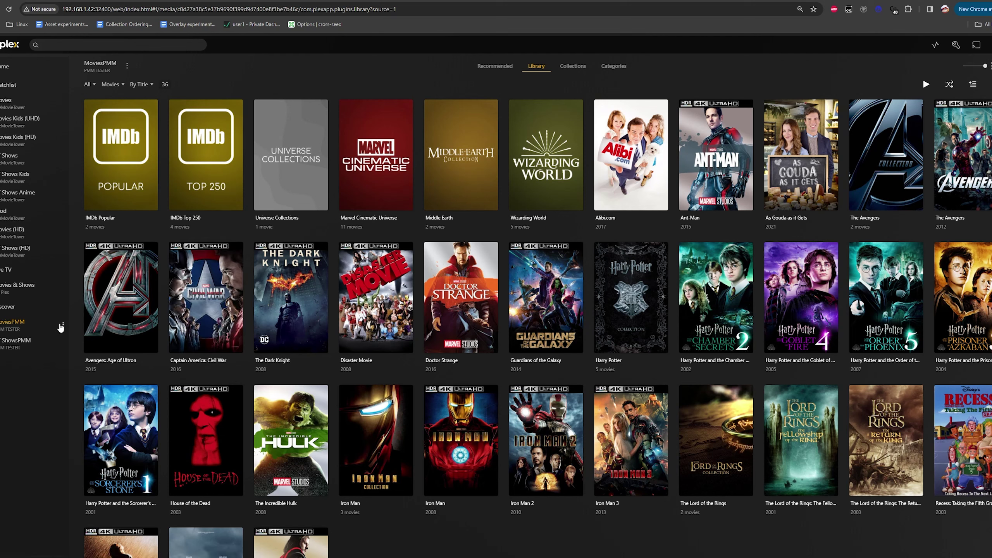
Step: Set the MoviesPMM library's advanced Collections option to "Hide items which are in collections", save the changes, and rescan the library files
left_click(63, 325)
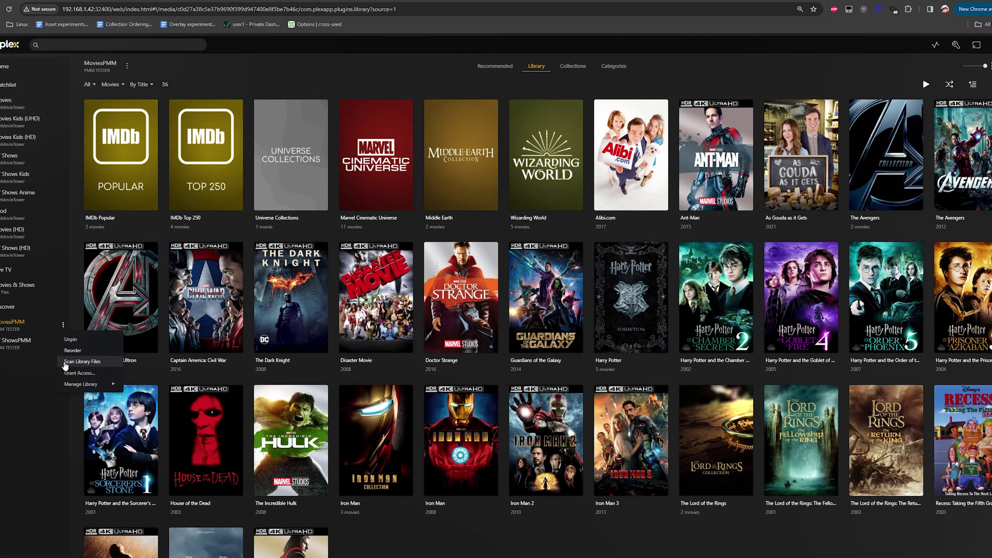
mouse_move(94, 387)
left_click(137, 385)
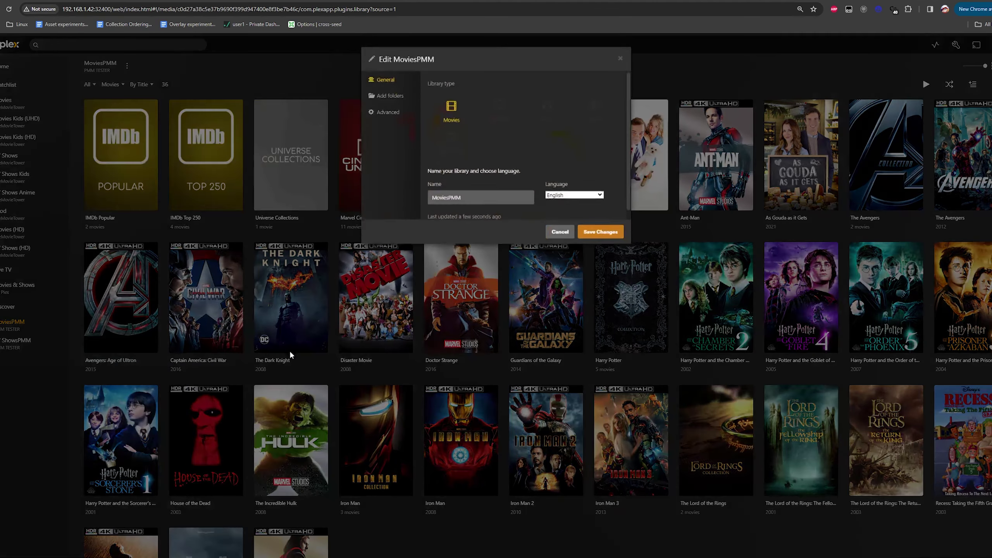
left_click(388, 123)
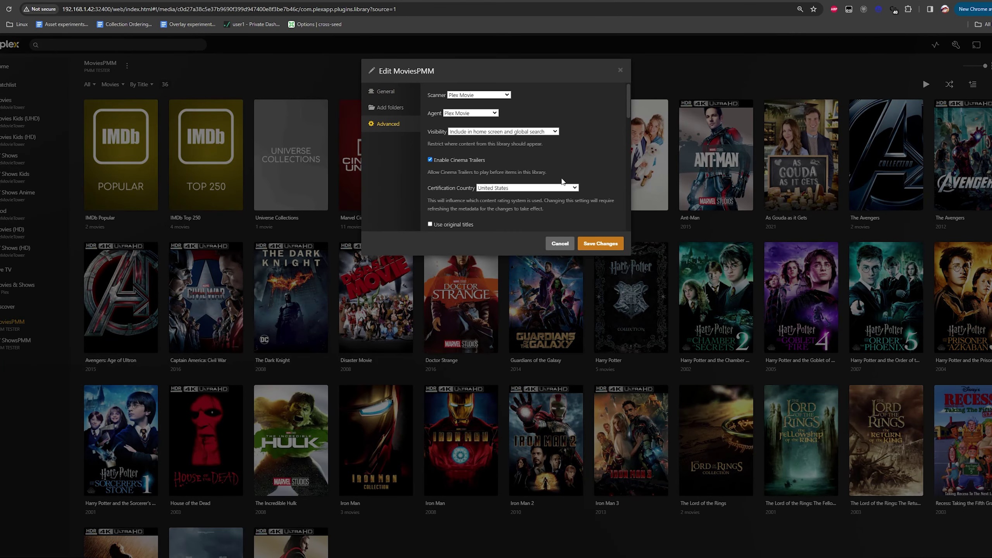
scroll(538, 222, "down", 2)
scroll(537, 222, "down", 5)
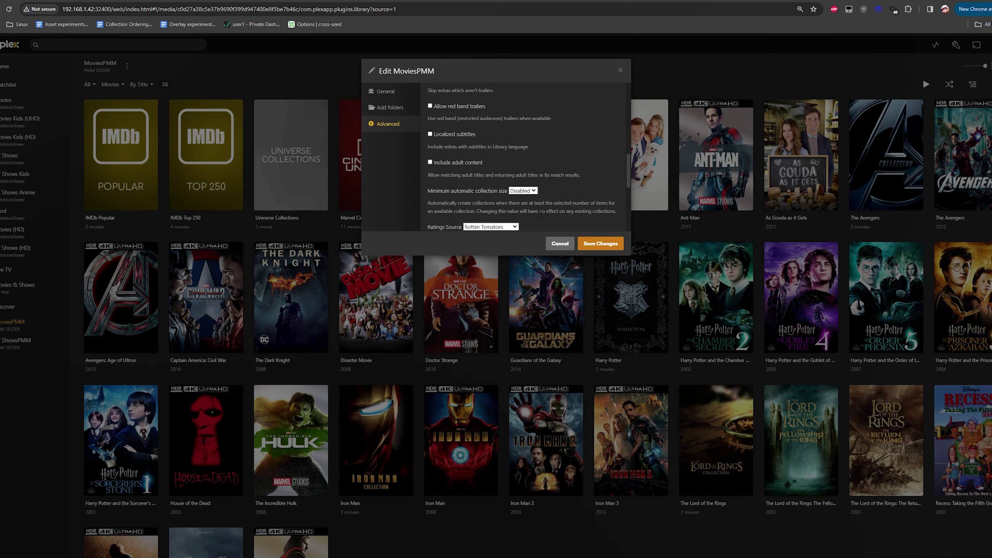
scroll(542, 204, "down", 3)
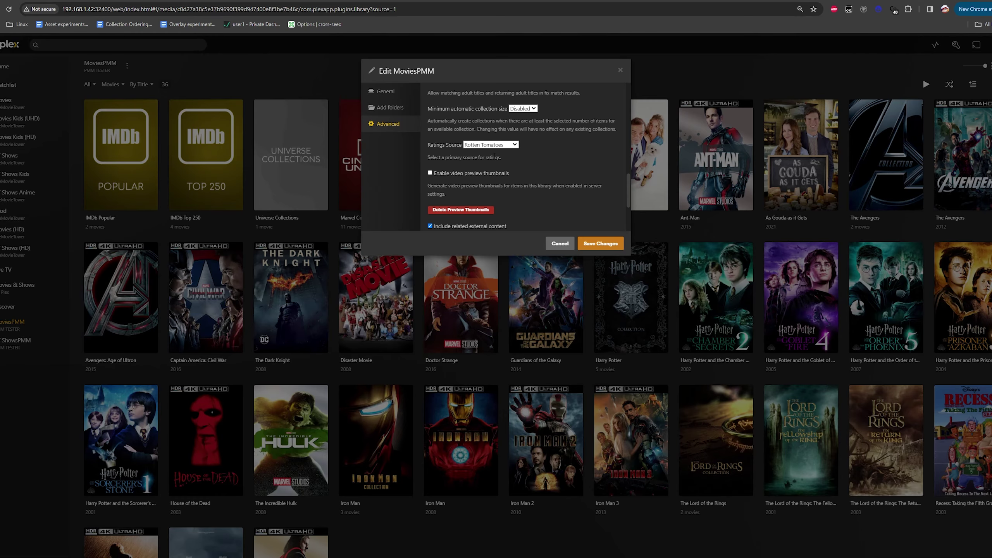
scroll(508, 172, "down", 3)
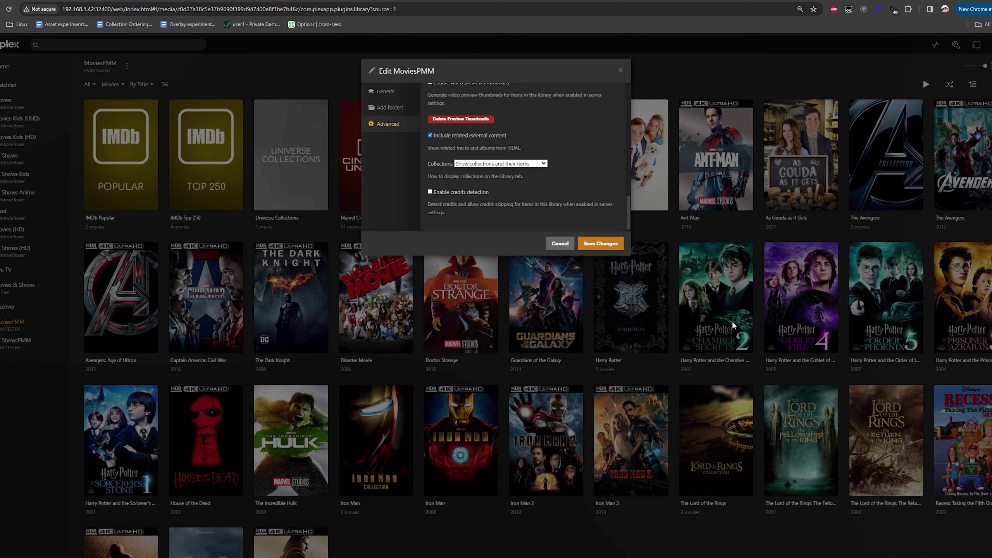
left_click(515, 164)
left_click(506, 181)
left_click(499, 163)
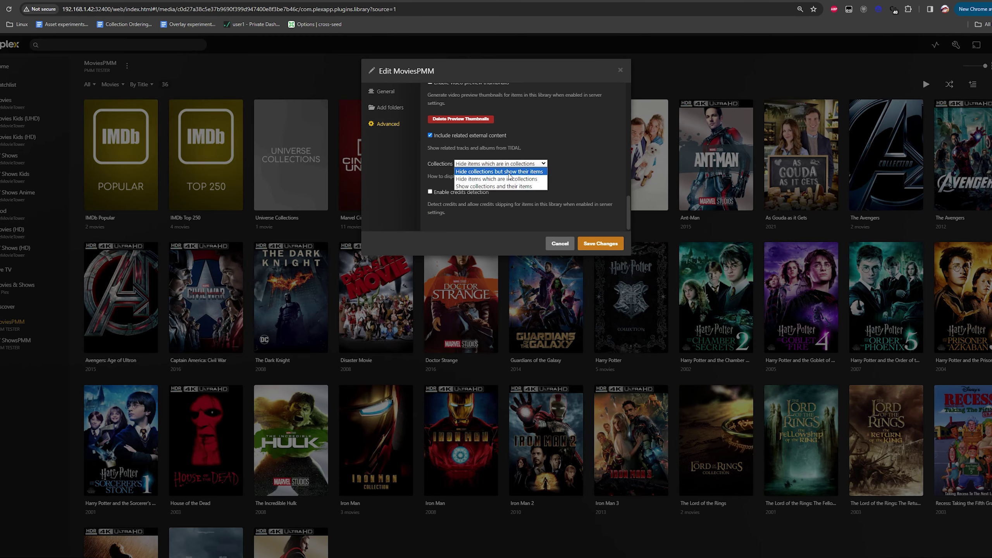
left_click(590, 221)
left_click(600, 243)
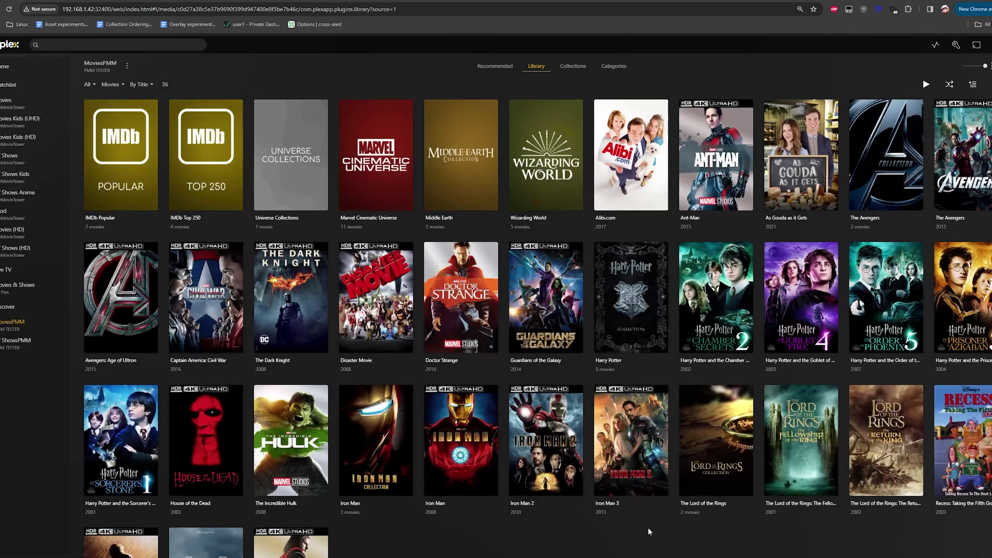
left_click(62, 325)
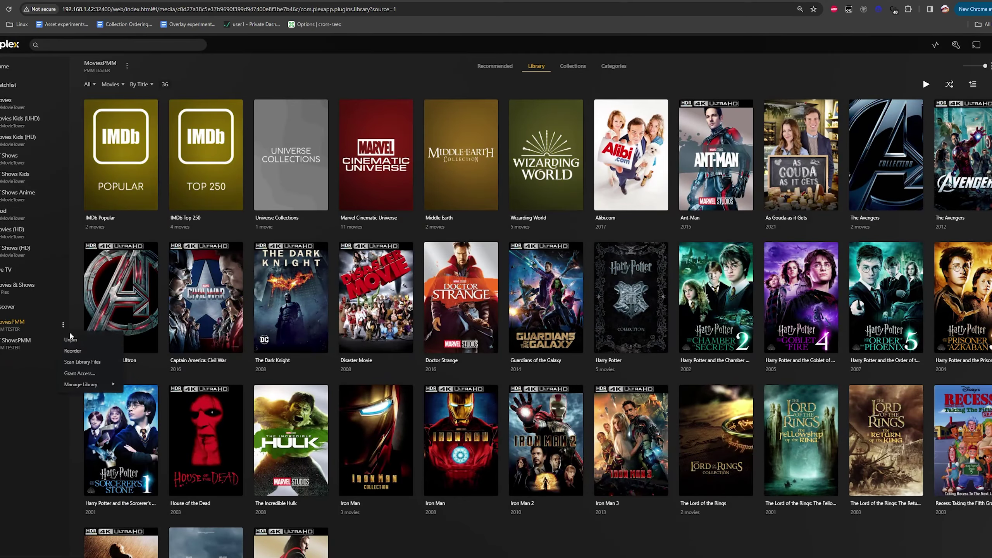
left_click(80, 365)
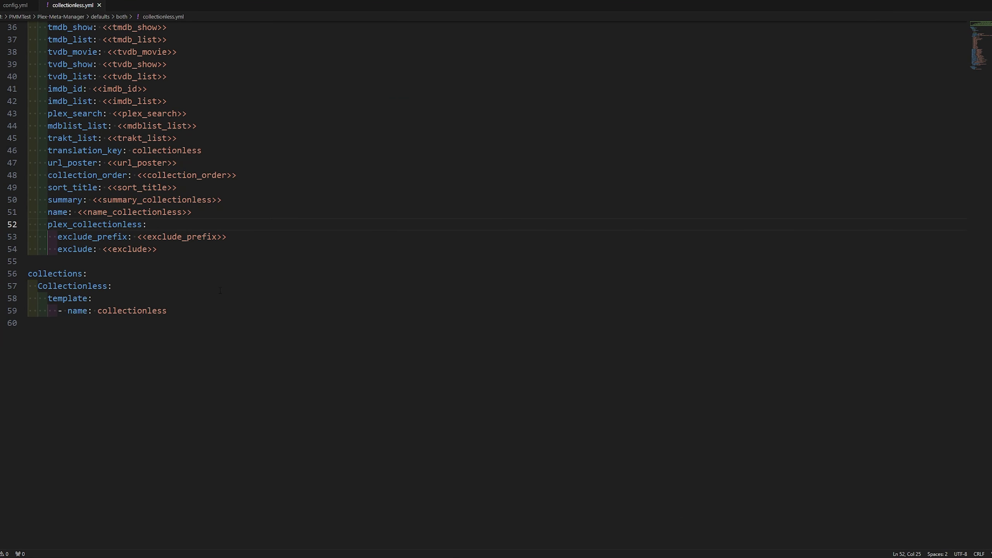
Step: Review the exclude_prefix defaults in collectionless.yml and the collectionless entry under MoviesPMM's collection_files in config.yml
scroll(220, 290, "up", 10)
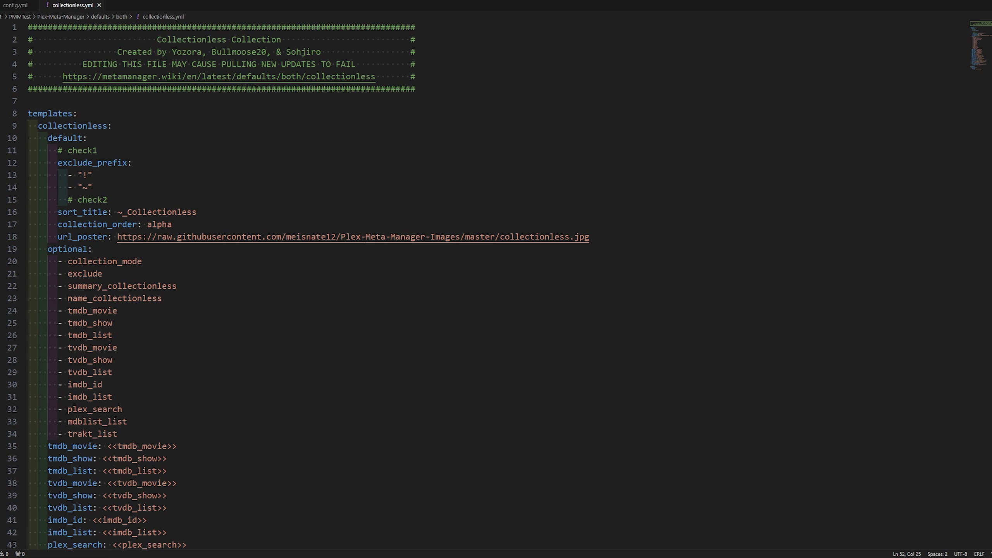
left_click(33, 1)
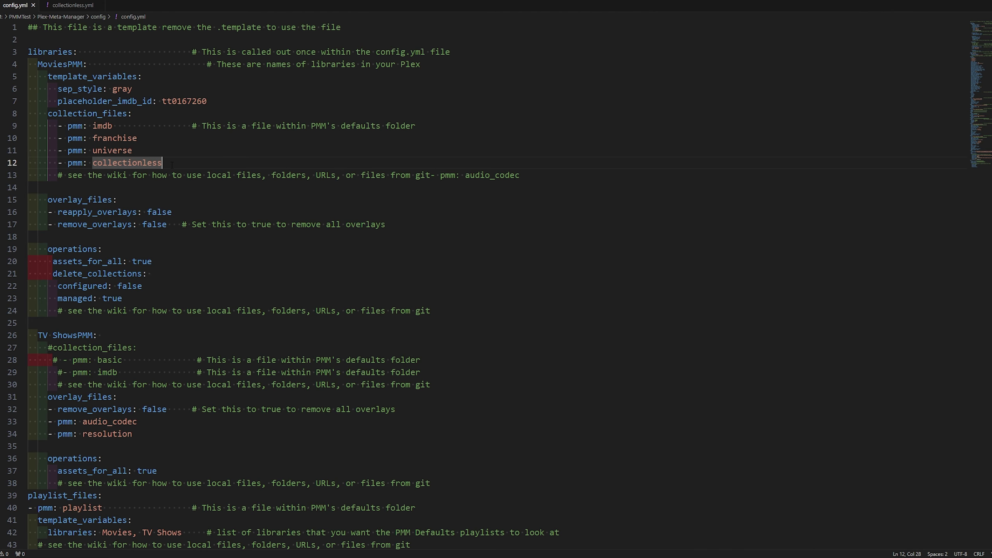
left_click_drag(172, 164, 58, 162)
left_click(342, 140)
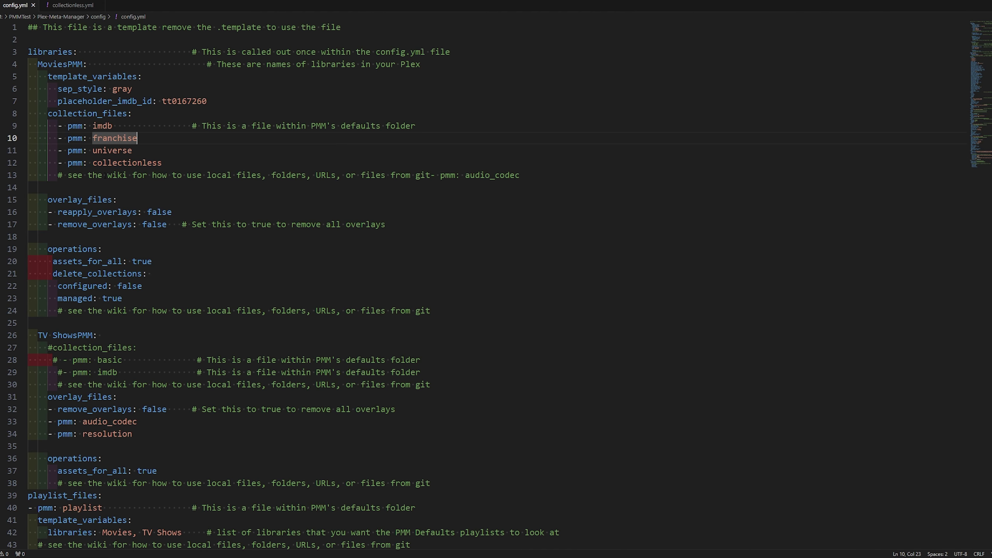
key("Down")
key("Down")
key("End")
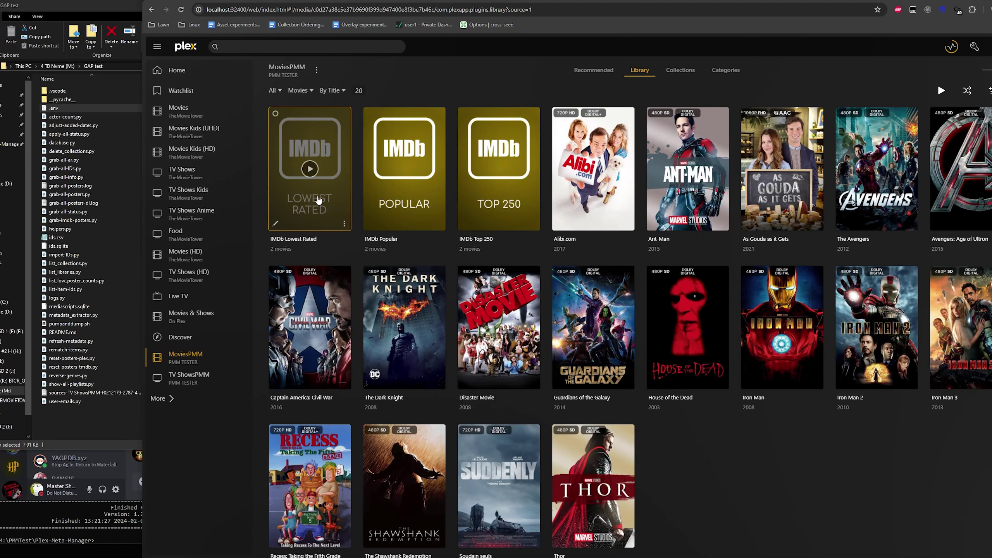
Step: Switch to File Explorer, open a command prompt in the GAP test folder, and run python grab-all-posters.py
left_click(107, 435)
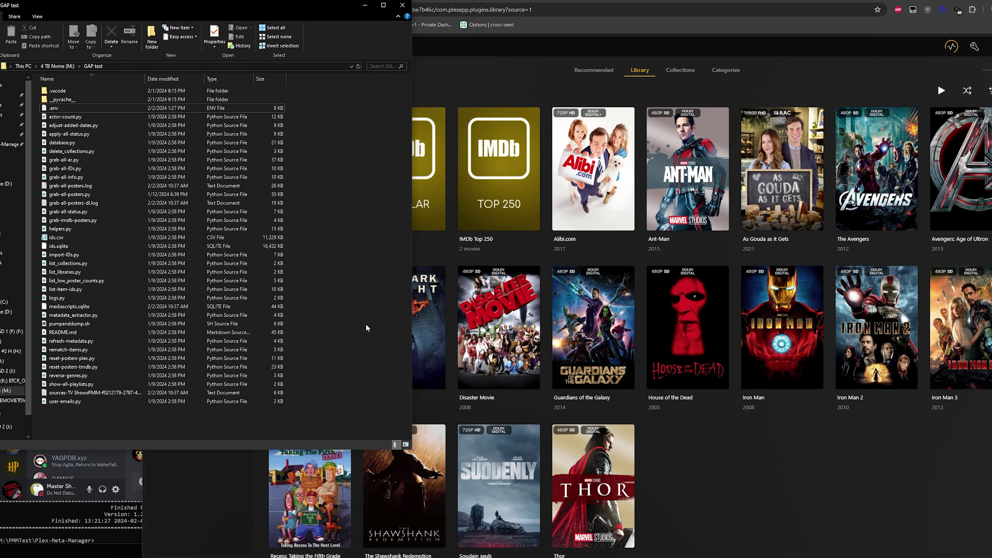
left_click(527, 85)
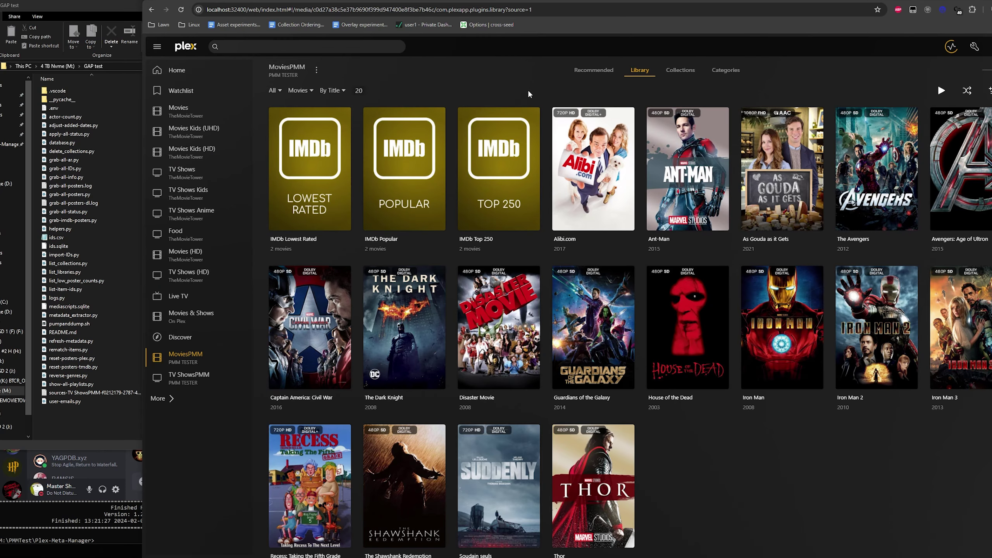
left_click(114, 432)
right_click(170, 422)
left_click(219, 355)
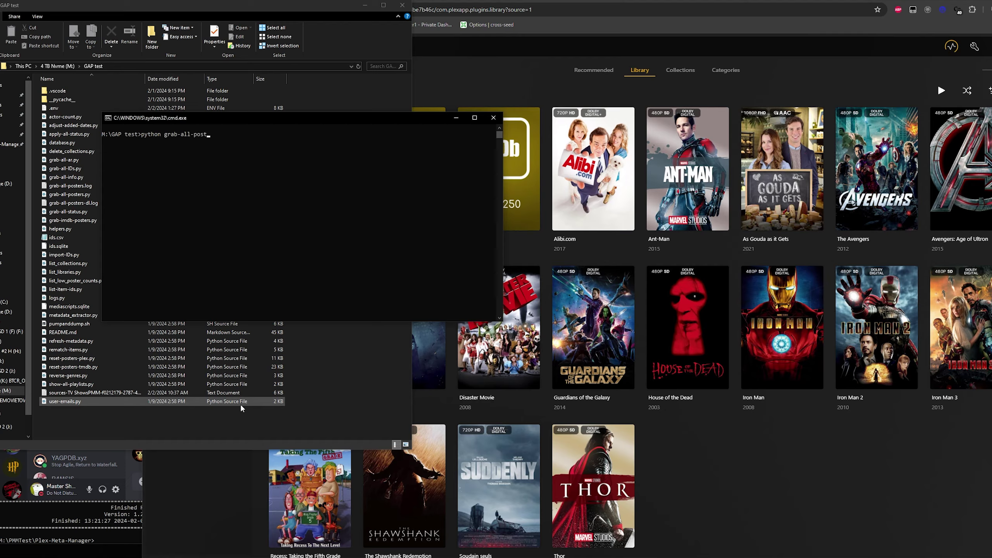
type("python grab-all-posters.py")
key("Return")
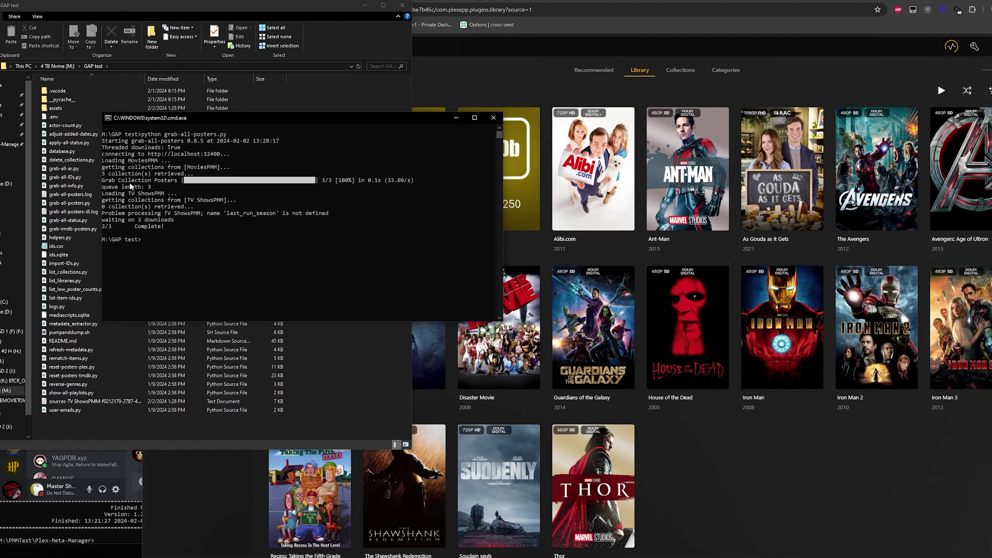
Step: Close the command prompt and examine the collection poster folders inside assets, MoviesPMM and Collections
left_click(493, 118)
double_click(88, 109)
double_click(78, 92)
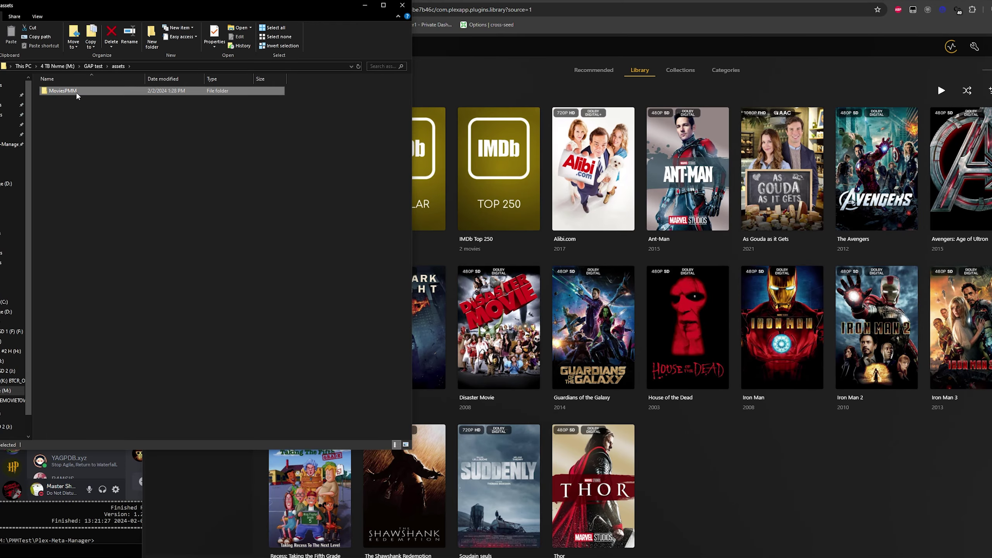
double_click(78, 94)
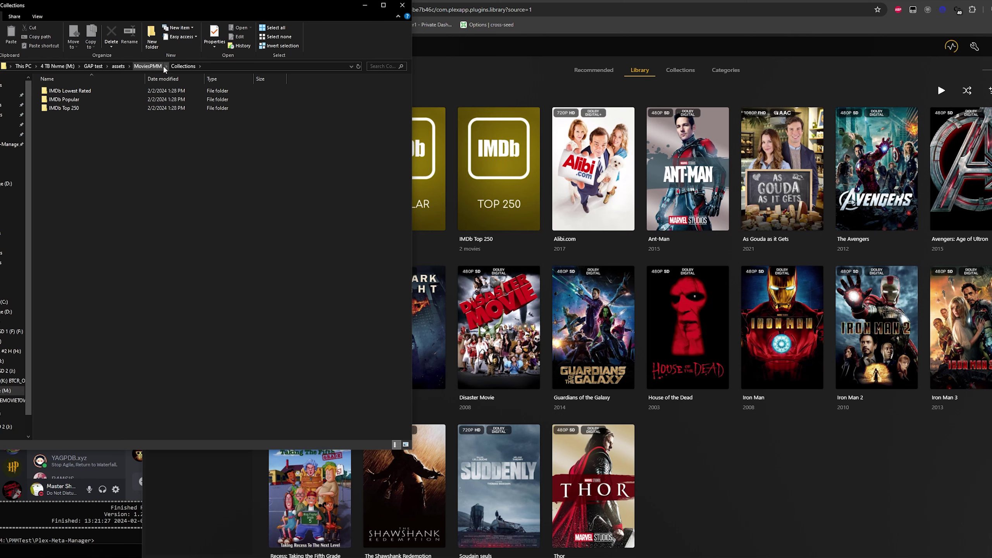
left_click(148, 66)
double_click(74, 95)
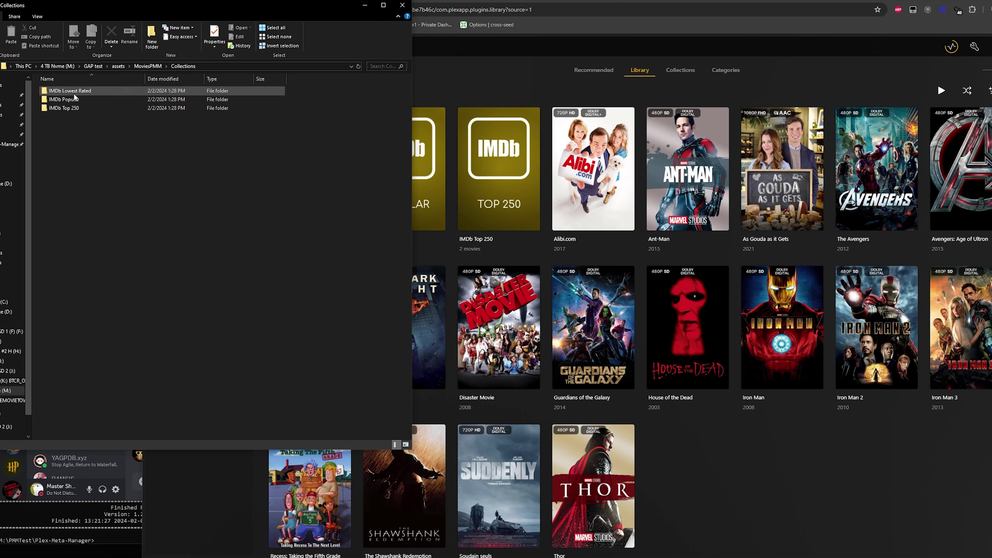
left_click(148, 67)
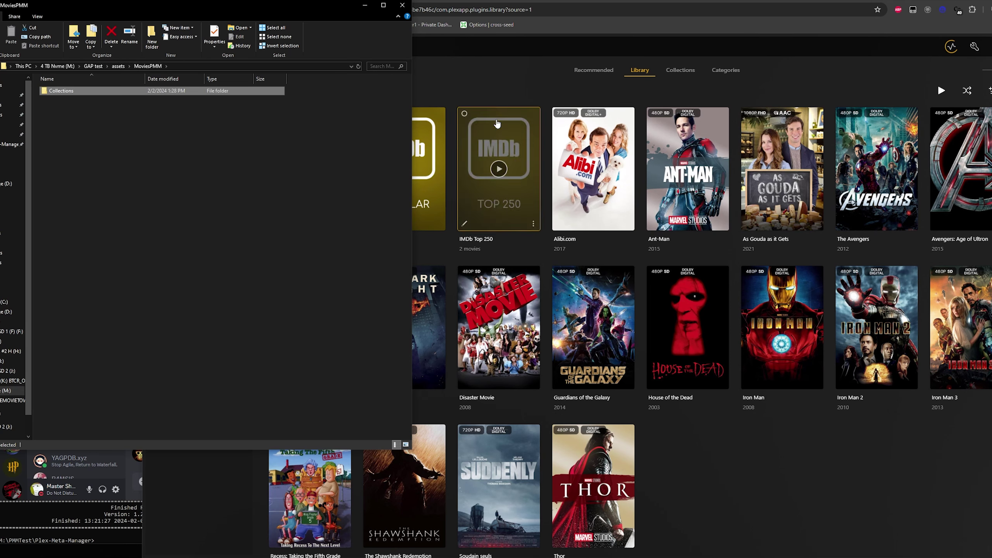
left_click(497, 86)
left_click(92, 118)
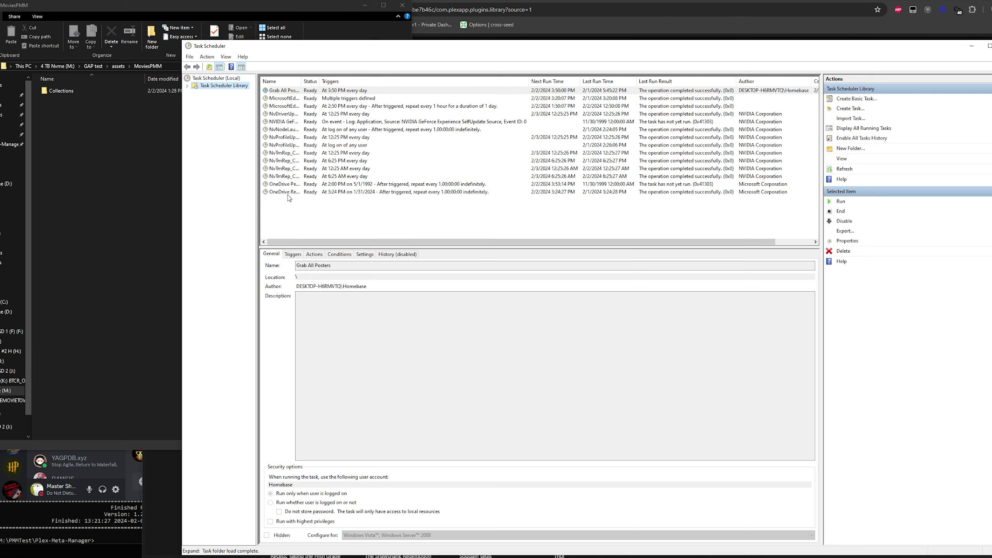
Step: Edit the Grab All Posters task in Task Scheduler so its daily trigger starts at 3:50 AM
double_click(285, 91)
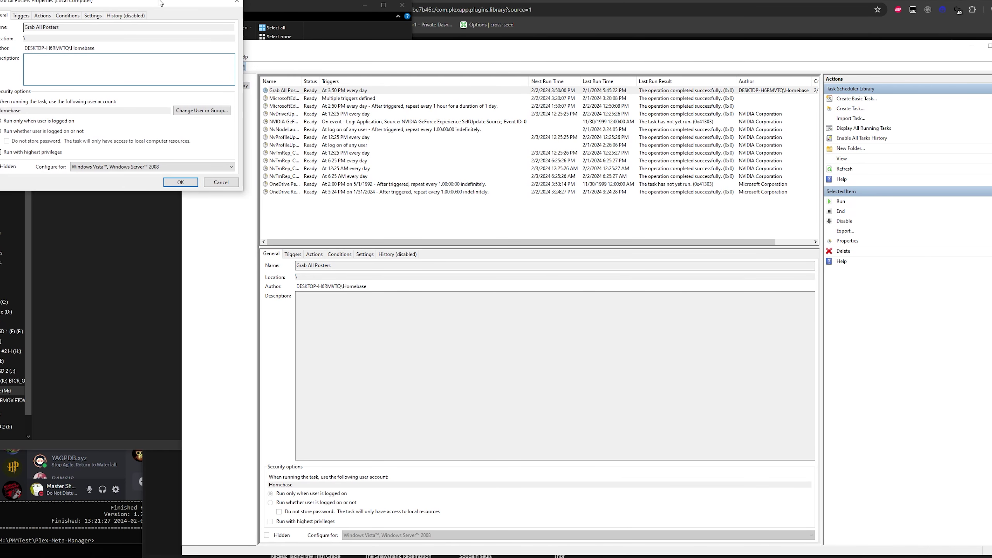
left_click_drag(178, 2, 416, 67)
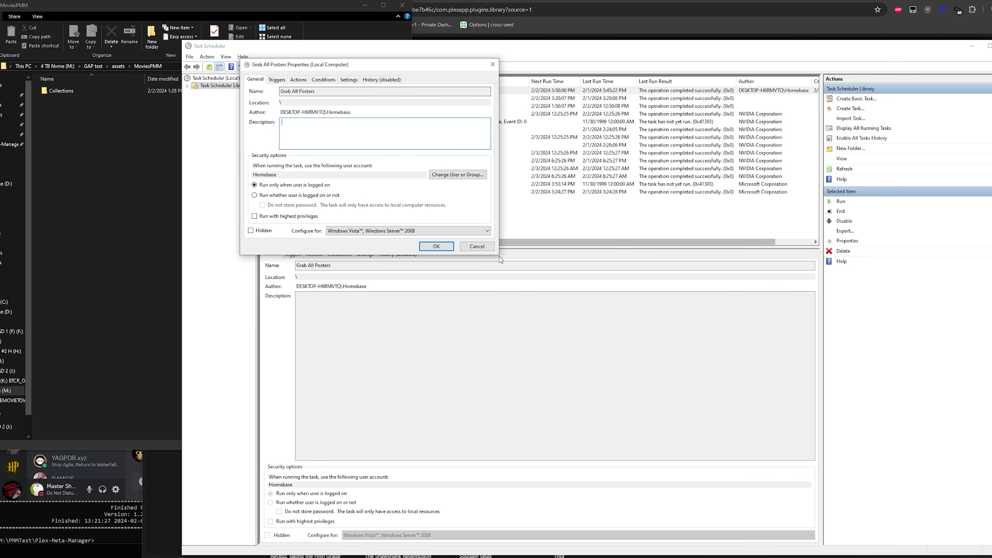
left_click(276, 78)
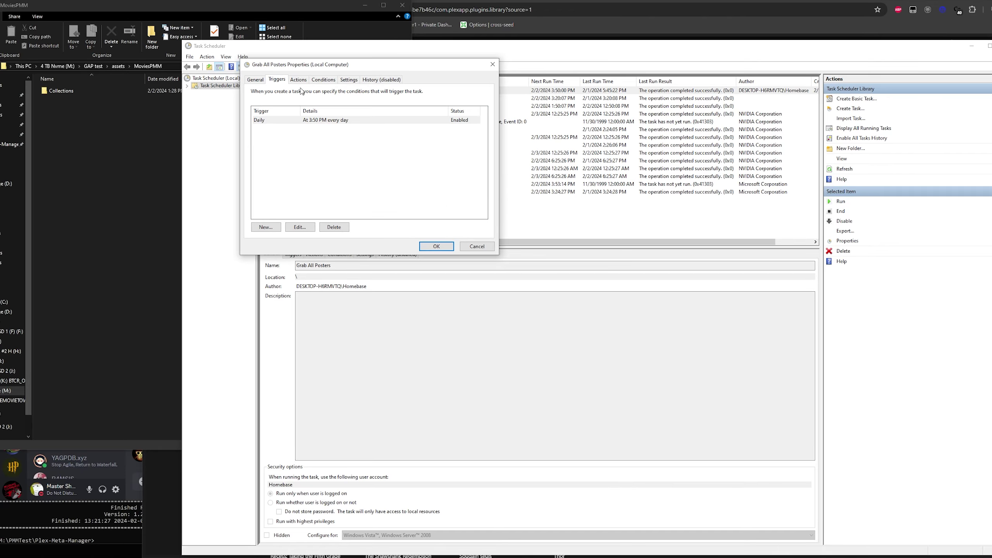
left_click(299, 228)
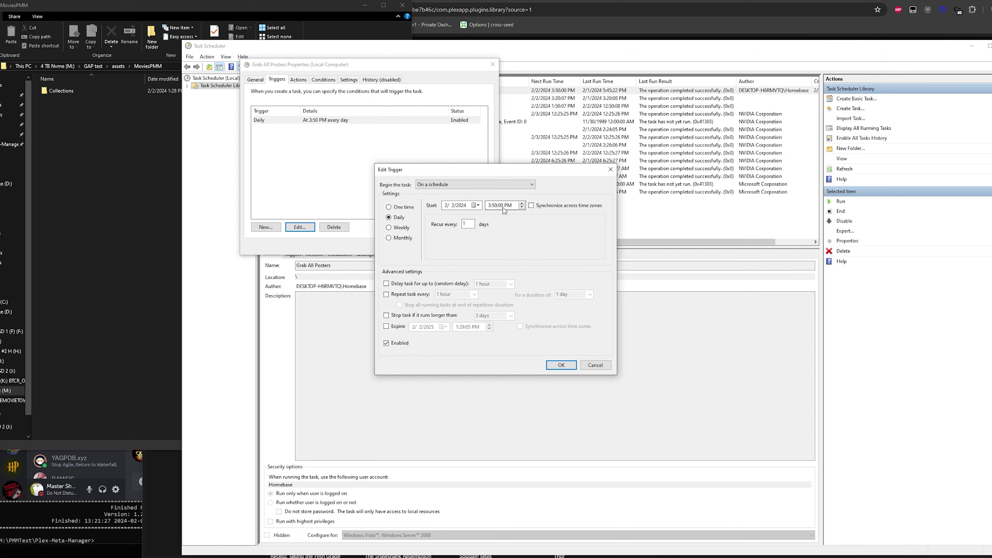
left_click(489, 205)
left_click(508, 205)
left_click(561, 364)
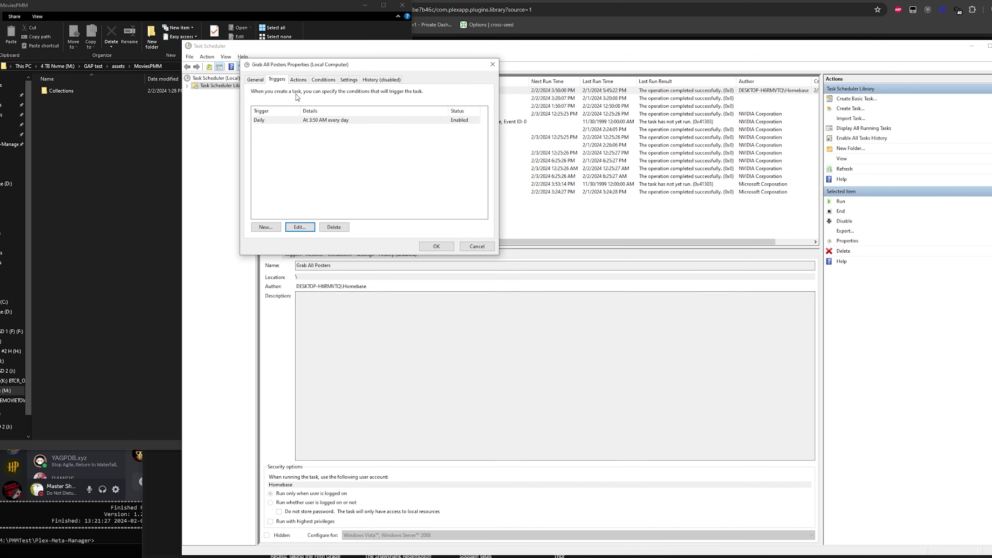
Step: Open the Grab All Posters task's Start a program action and check its python.exe path and grab-all-posters.py argument
left_click(296, 82)
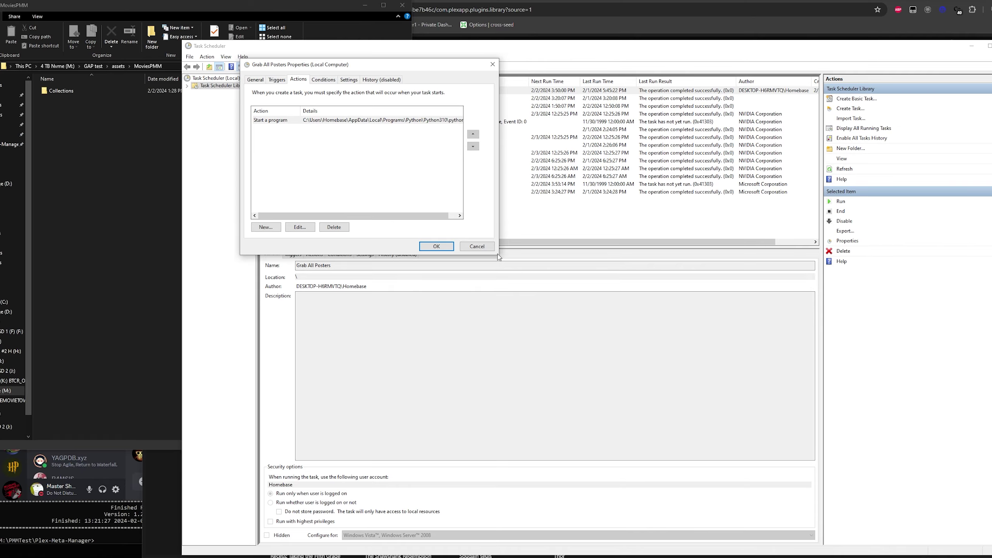
left_click_drag(417, 216, 424, 216)
left_click(299, 227)
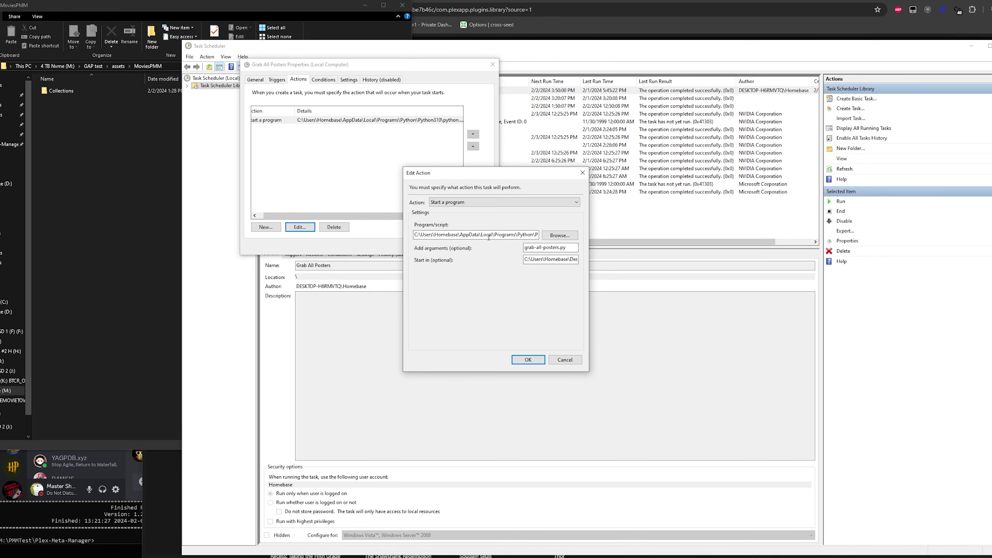
left_click(438, 234)
double_click(438, 234)
left_click(527, 248)
left_click_drag(569, 248, 513, 248)
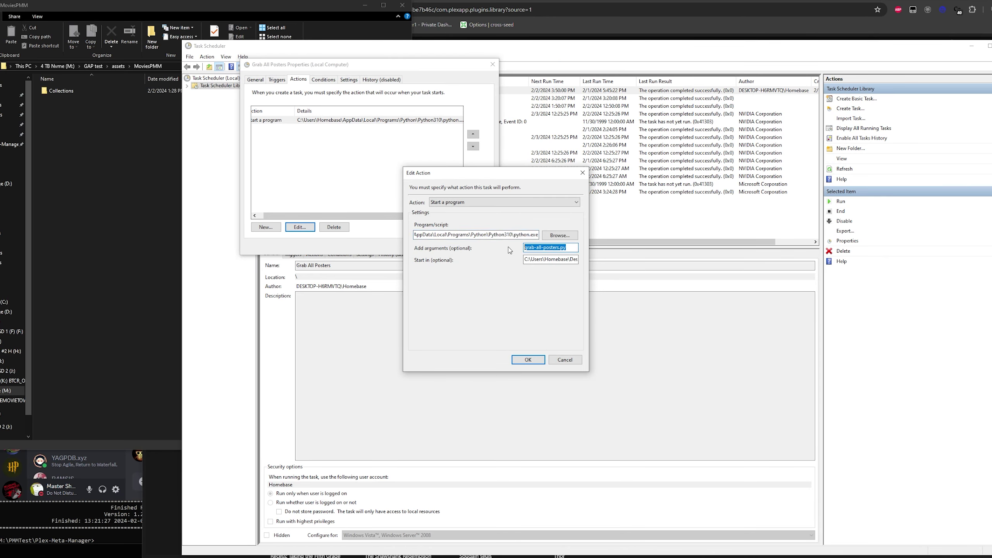
Step: Check the action's start-in folder, cancel the action editing, and save the Grab All Posters task properties
left_click(526, 259)
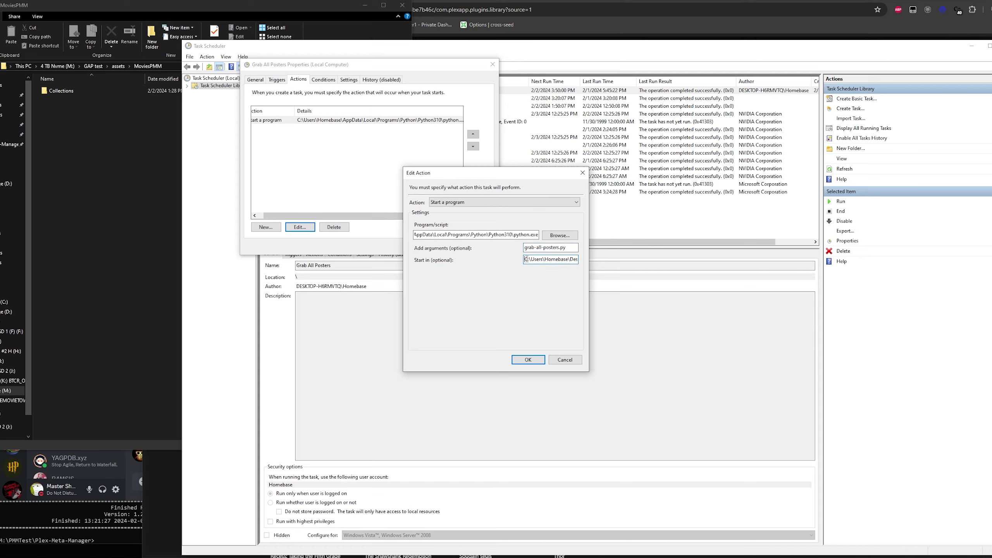
double_click(559, 260)
left_click(559, 259)
double_click(571, 259)
left_click_drag(504, 235, 571, 238)
left_click(564, 360)
left_click(436, 246)
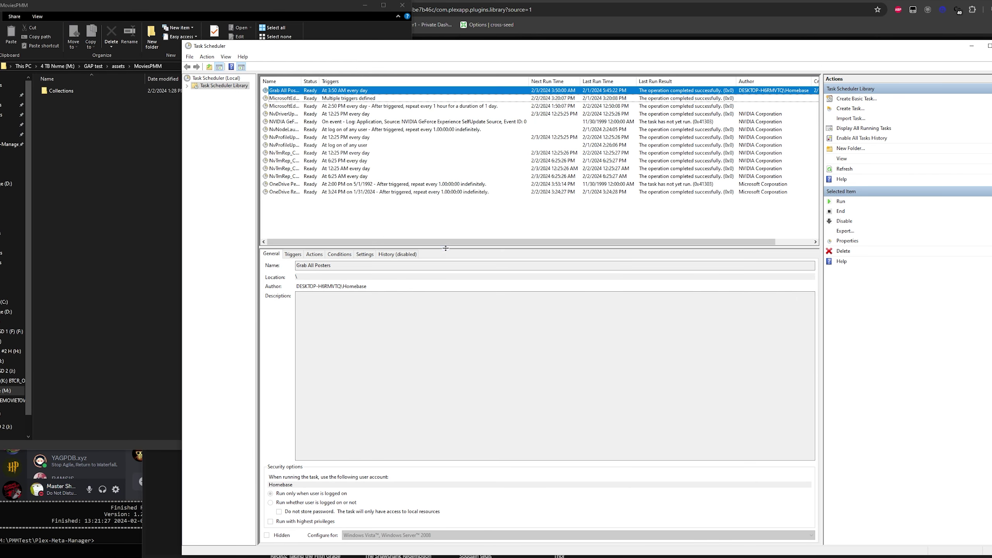
Step: Switch to the MoviesPMM library in Plex and look over the IMDb collection posters
key("alt+Tab")
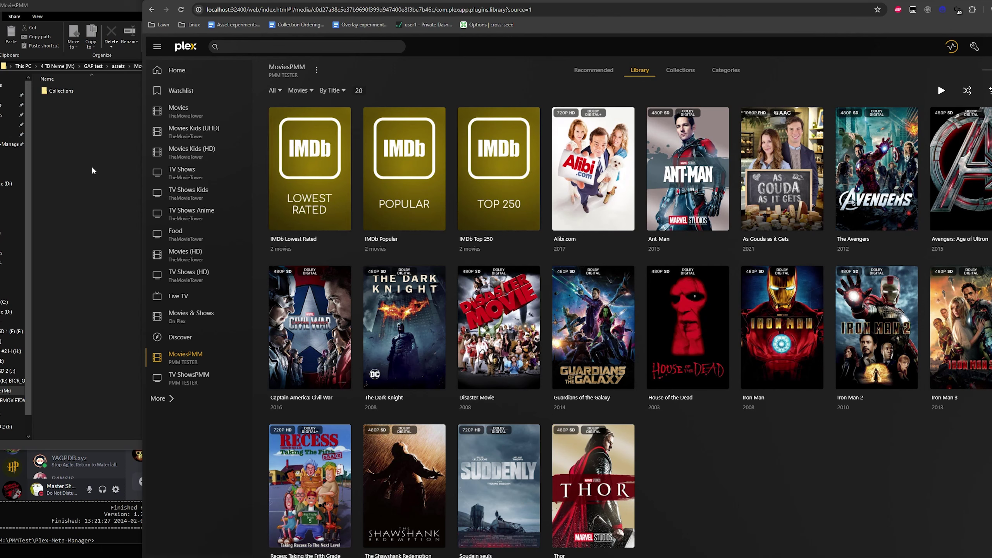
left_click(83, 309)
left_click(486, 86)
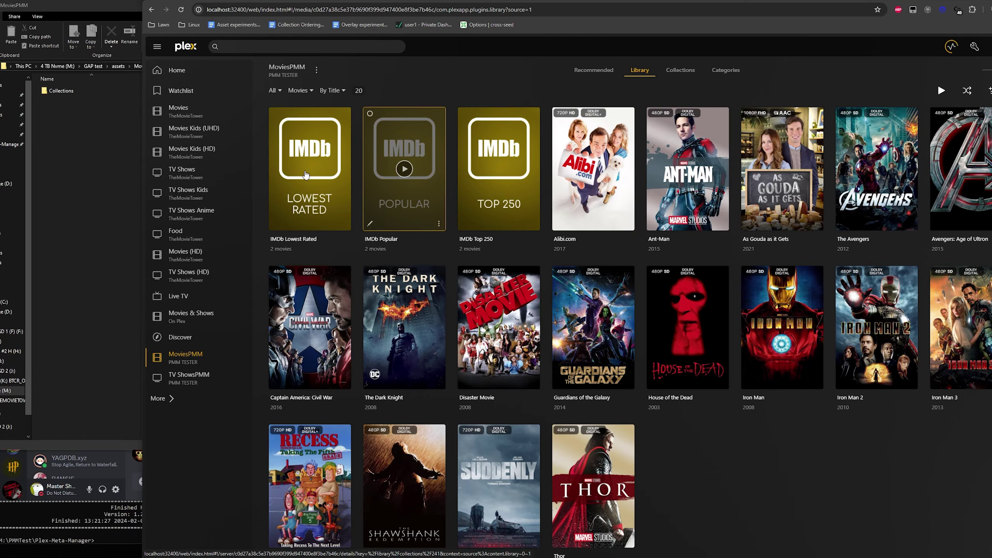
Step: Switch to File Explorer, trace the assets, MoviesPMM and Collections folders, and select poster.jpg in IMDb Lowest Rated
left_click(124, 159)
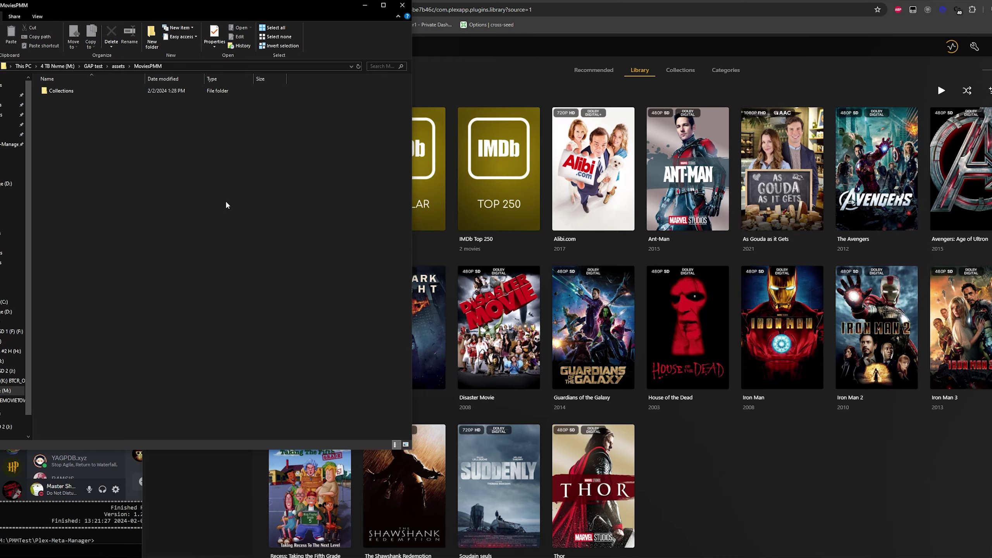
double_click(78, 91)
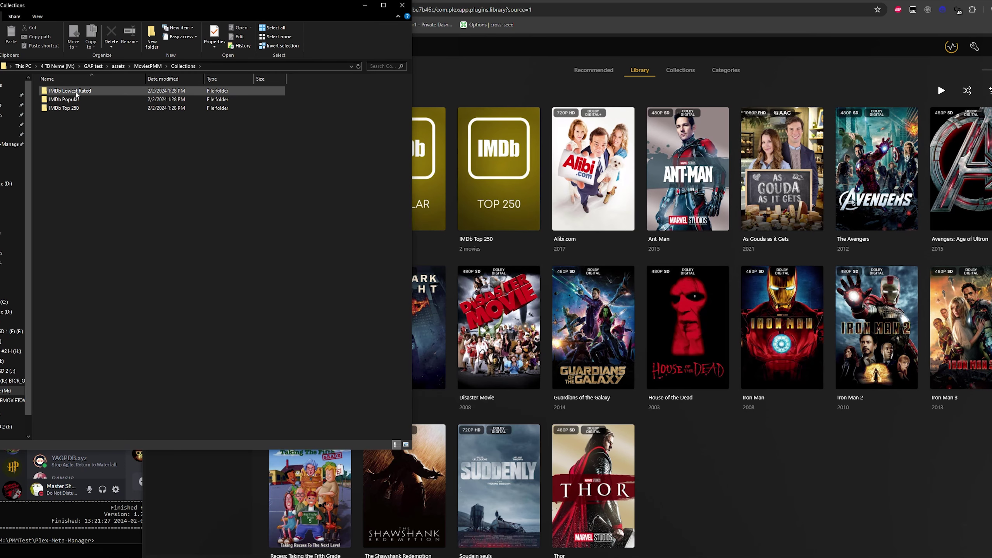
left_click(148, 65)
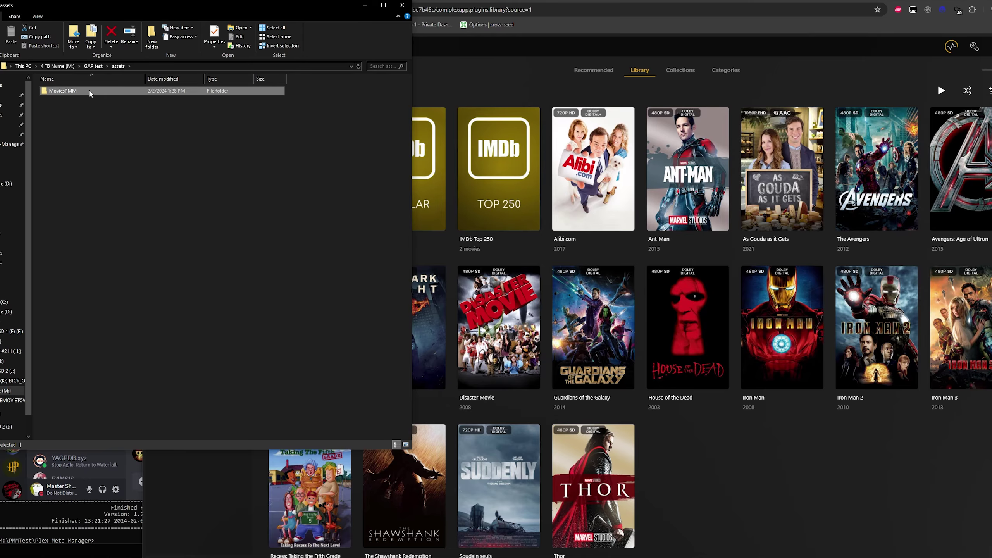
double_click(84, 91)
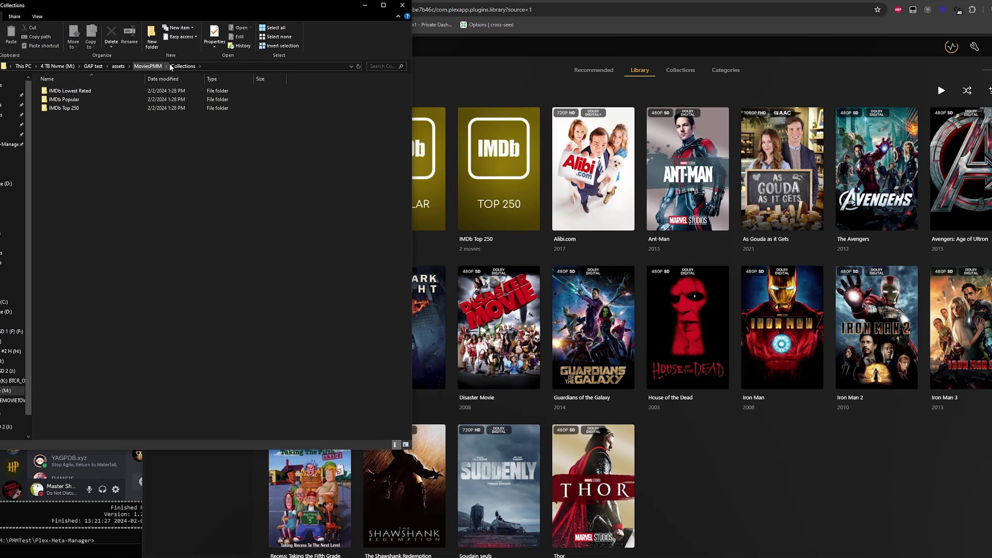
double_click(75, 91)
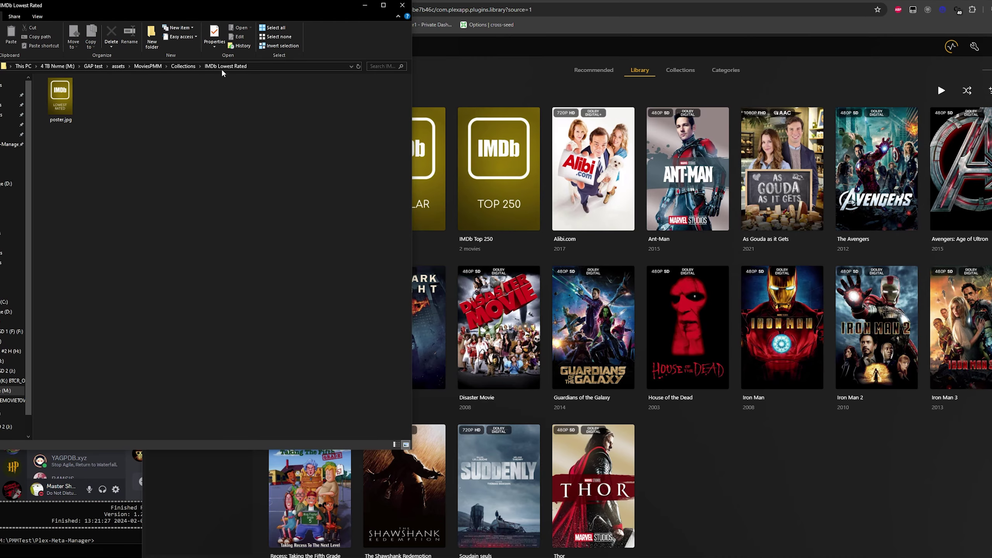
left_click(78, 120)
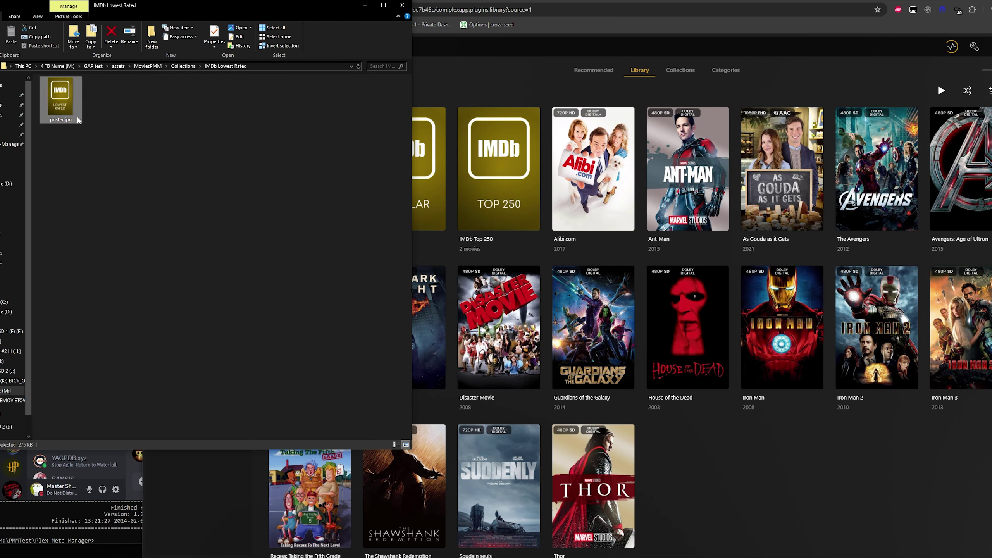
Step: View poster.jpg from the IMDb Popular folder, close the image, and return to the MoviesPMM folder
key("alt+Left")
double_click(99, 102)
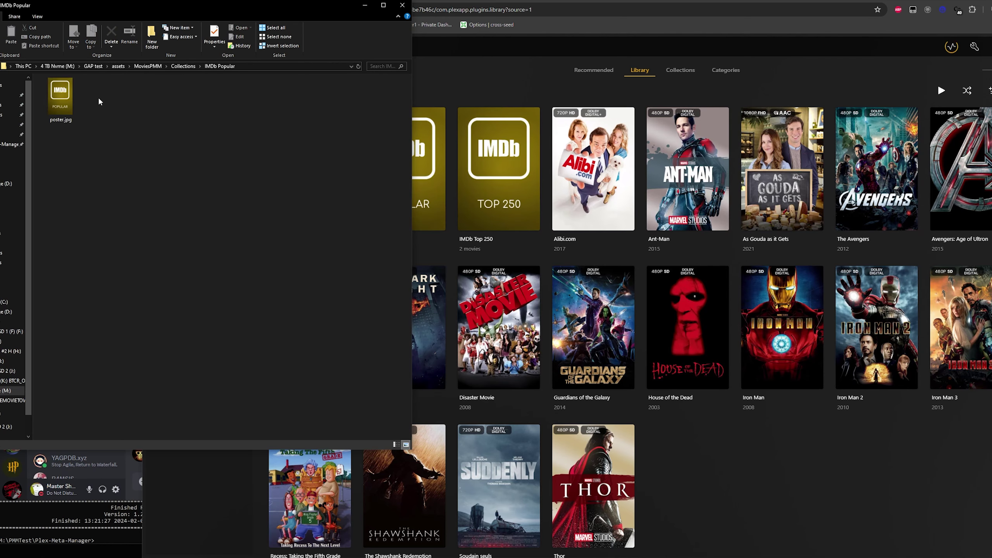
double_click(61, 95)
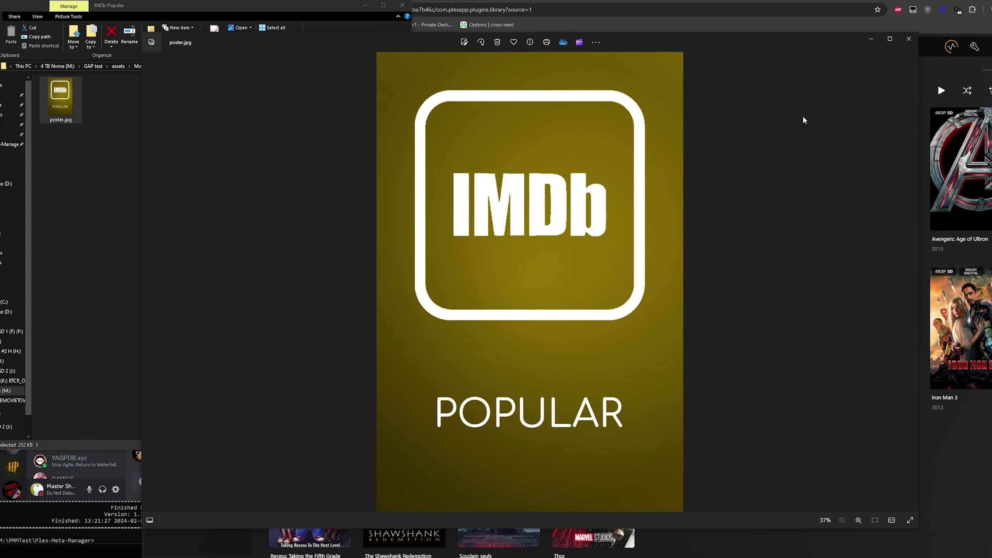
left_click(909, 38)
left_click(171, 156)
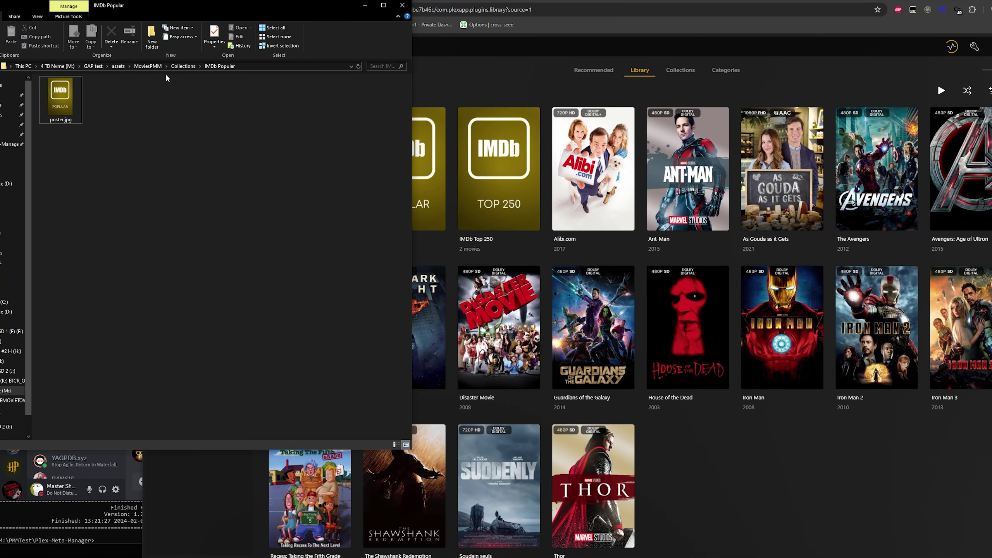
left_click(496, 79)
left_click(127, 103)
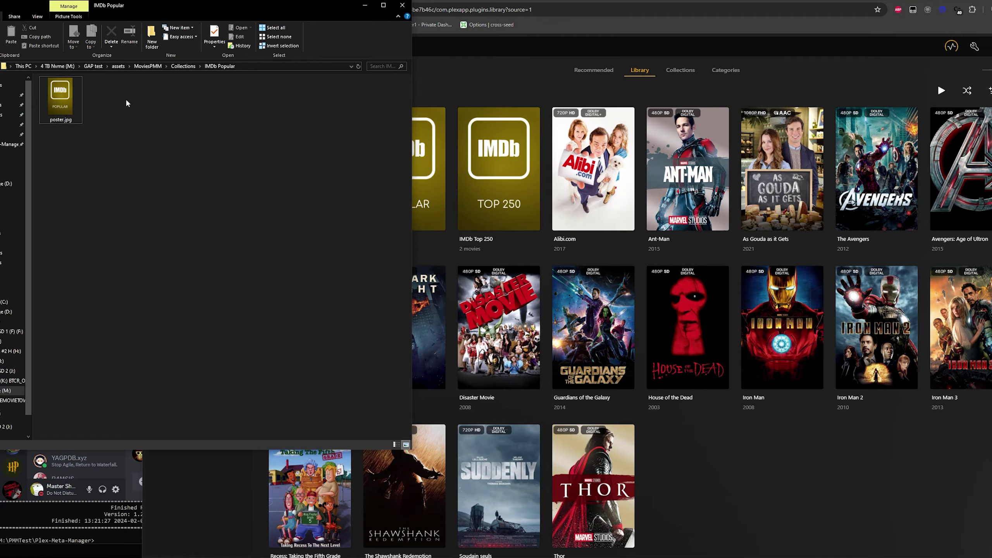
left_click(147, 66)
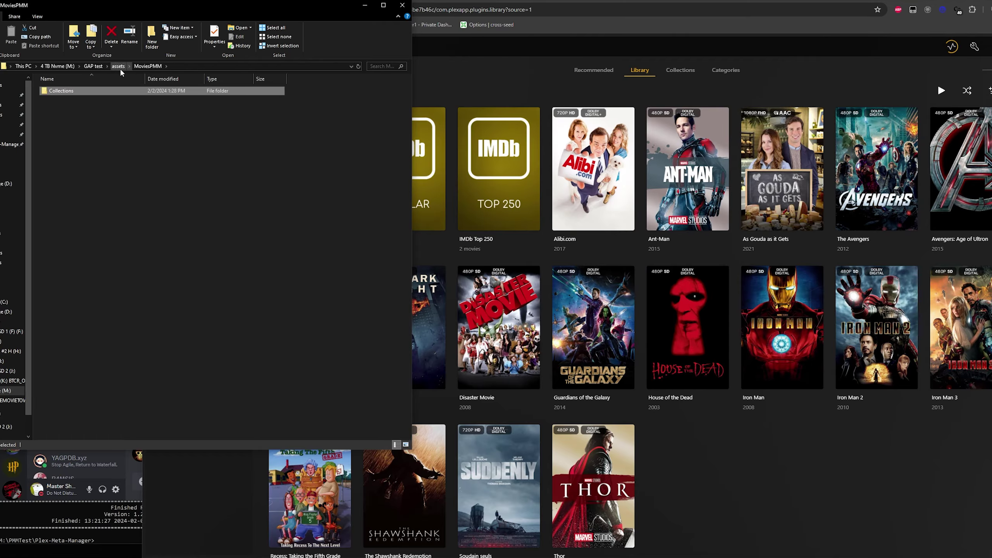
left_click(188, 155)
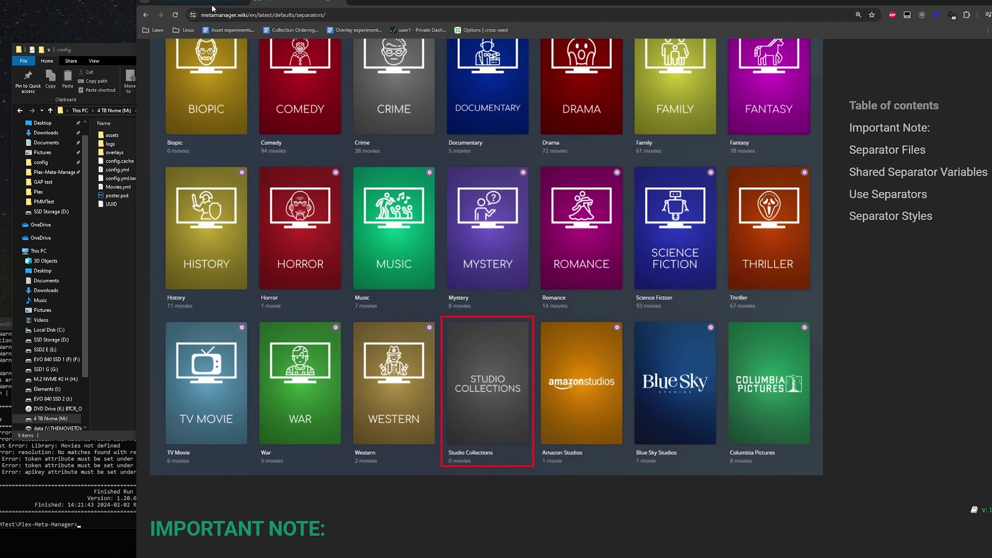
Step: Switch to the browser and examine the Radarr definition and add settings on the wiki's Radarr/Sonarr Settings page
left_click(214, 2)
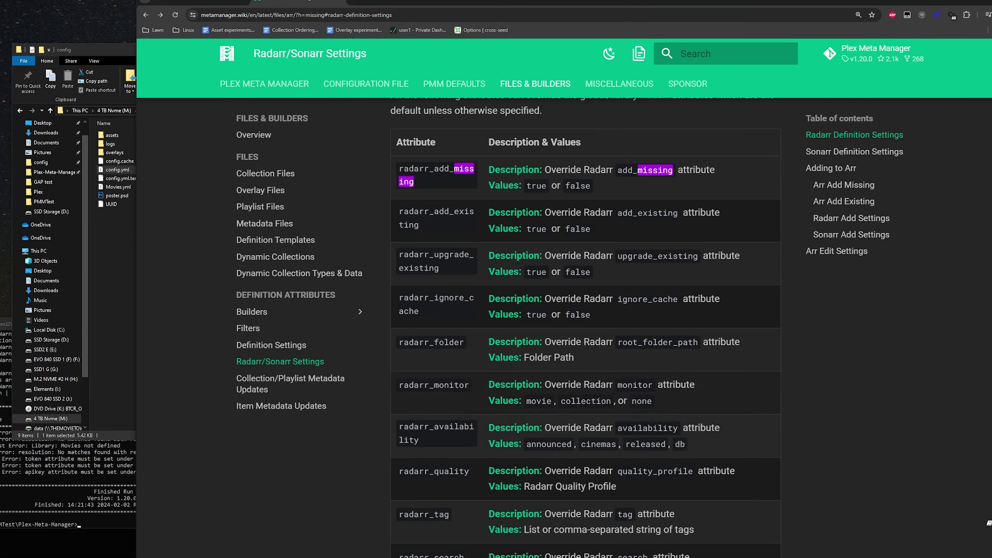
scroll(585, 280, "up", 3)
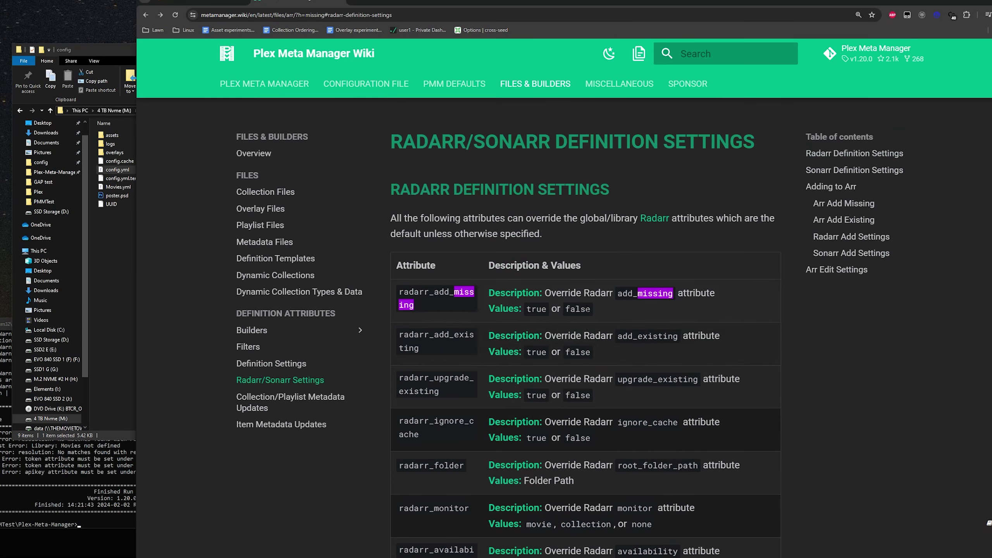
scroll(452, 307, "down", 3)
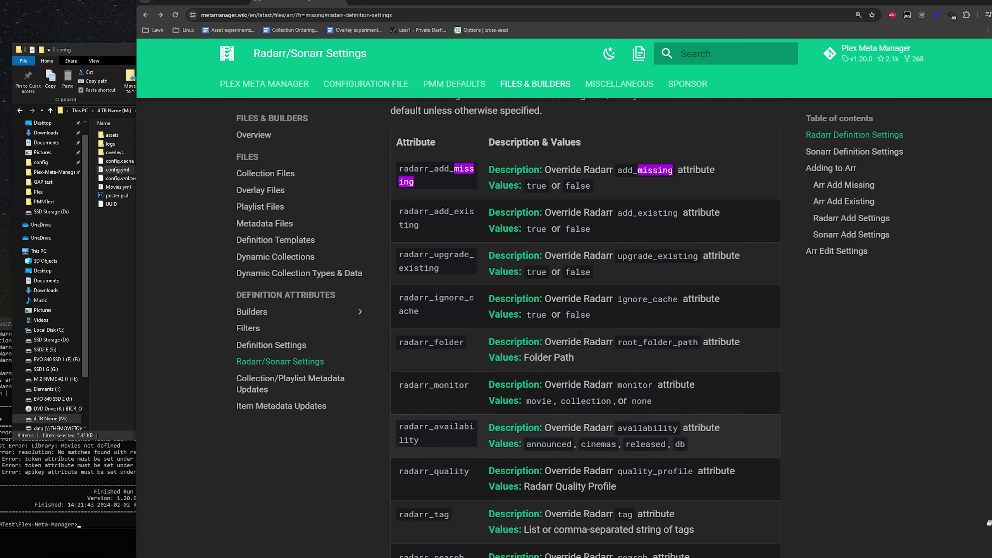
scroll(560, 413, "down", 4)
scroll(560, 413, "down", 20)
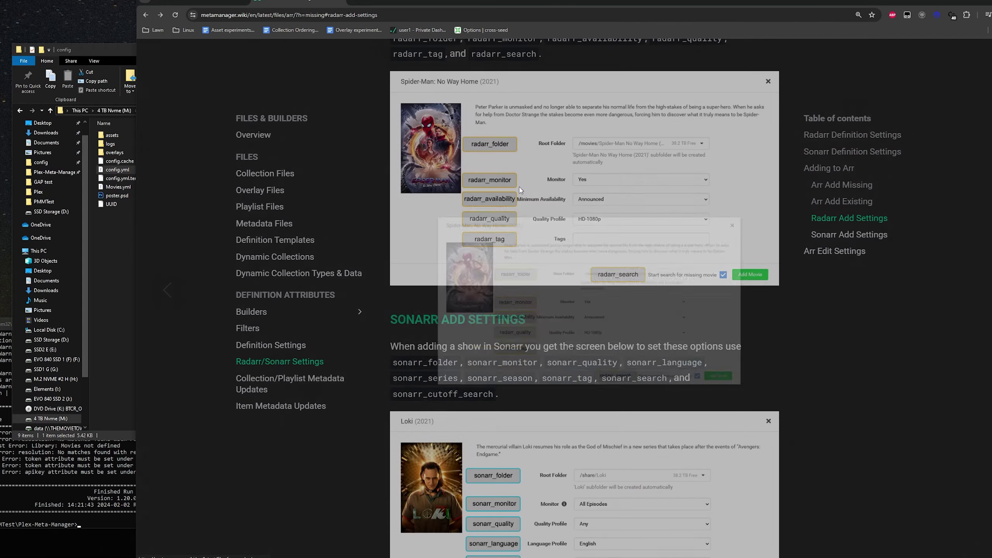
left_click(509, 174)
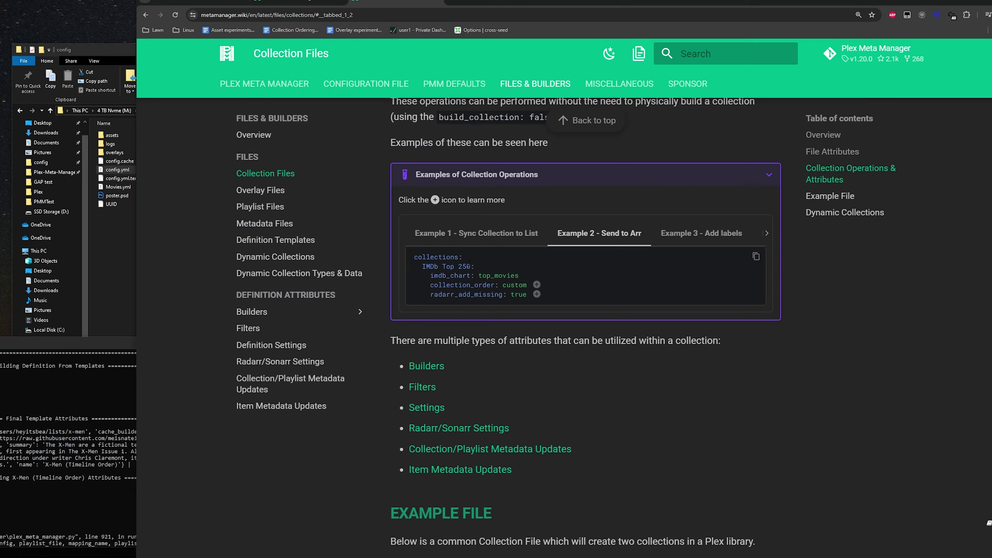
Step: Highlight imdb_chart: top_movies and radarr_add_missing: true in the Send to Arr example on the Collection Files page
left_click_drag(430, 275, 519, 276)
left_click(524, 274)
left_click_drag(429, 294, 542, 296)
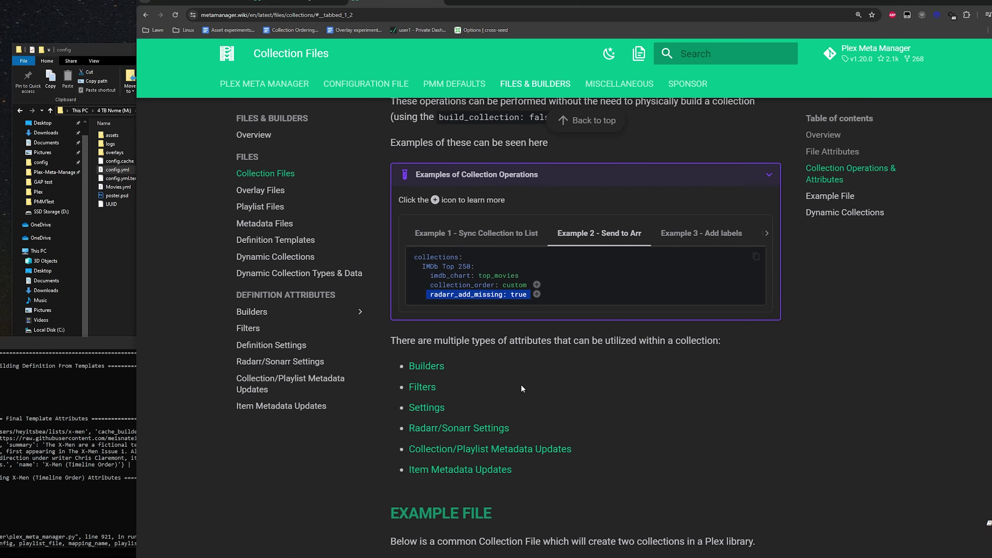
Step: Go to the IMDb Charts defaults page and review its shared template variables and config.yml example
key("alt+Left")
scroll(434, 286, "up", 10)
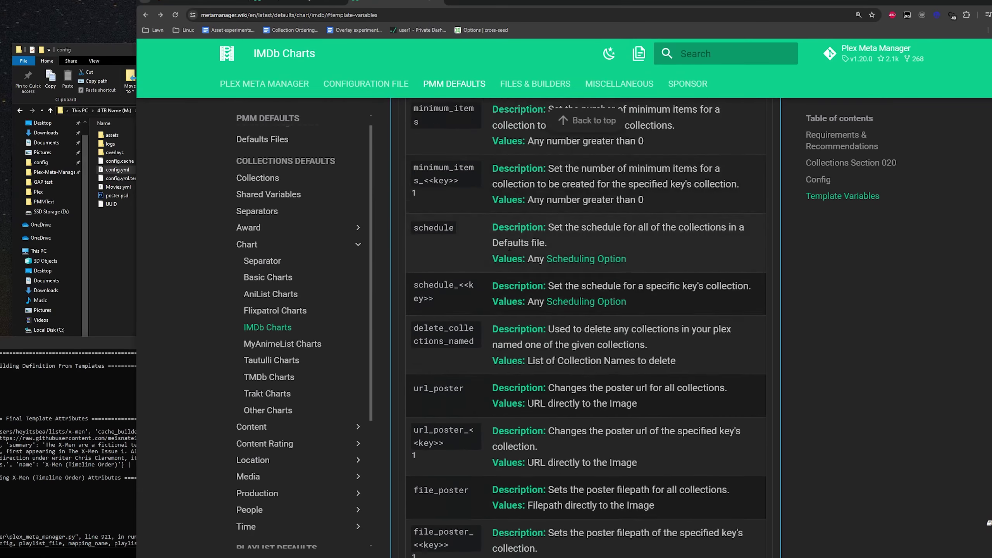
scroll(509, 247, "up", 5)
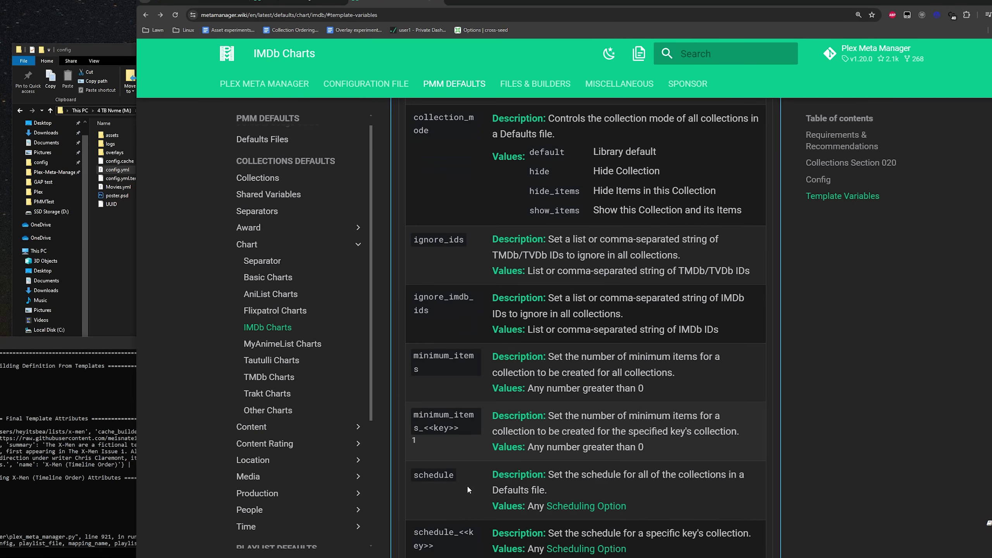
scroll(467, 486, "up", 7)
scroll(466, 419, "up", 14)
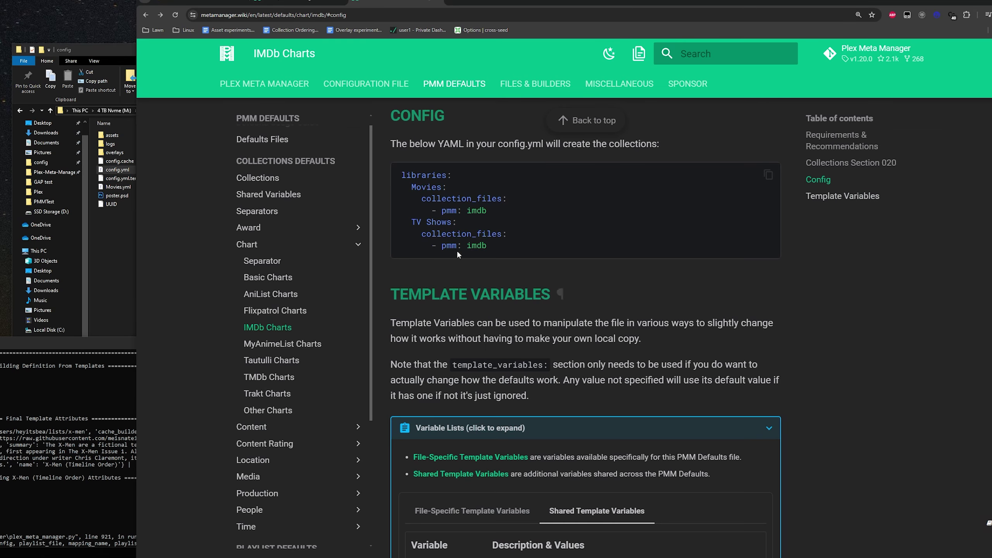
scroll(514, 336, "up", 2)
scroll(507, 340, "up", 4)
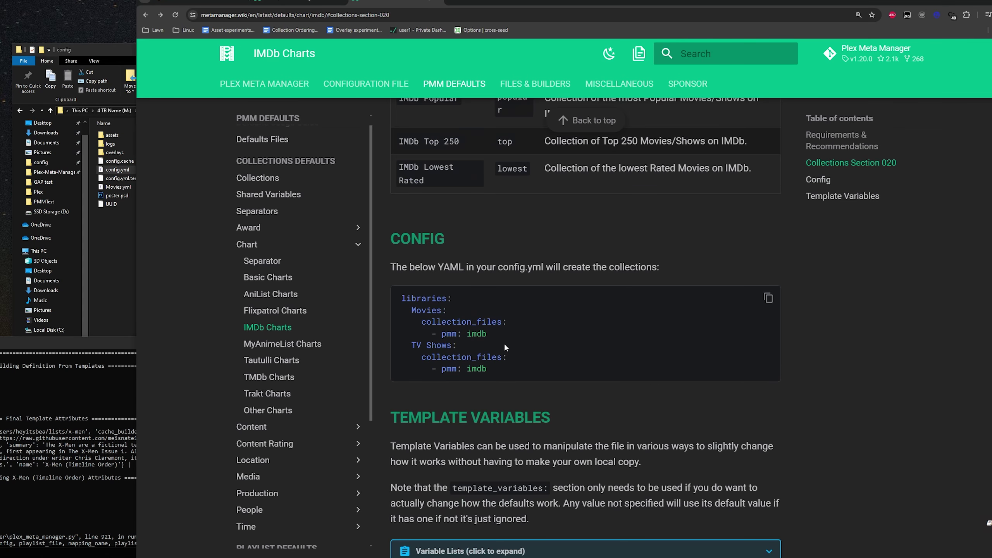
Step: Highlight the keys of the IMDb Top 250 and IMDb Lowest Rated collections in the IMDb Charts collections table
scroll(492, 422, "down", 8)
scroll(496, 391, "up", 6)
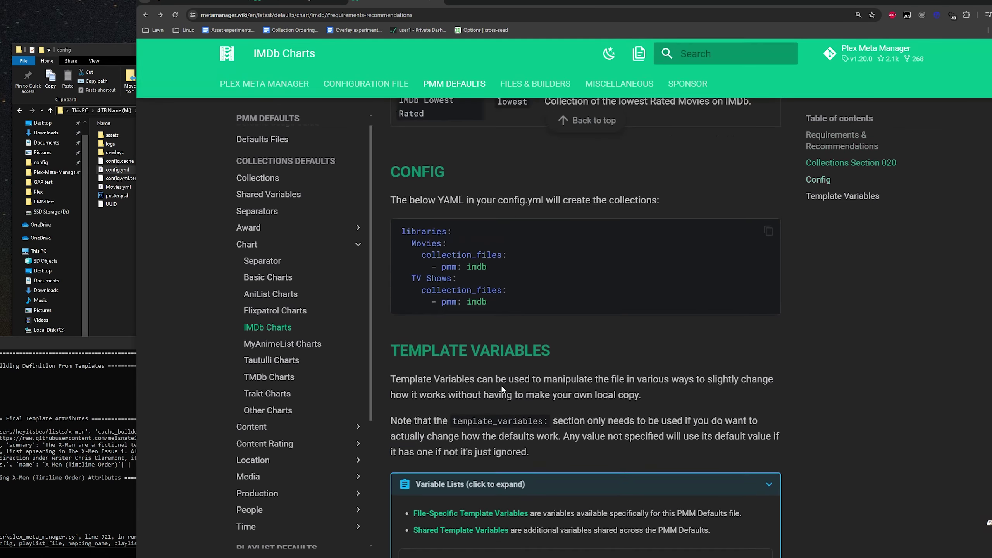
double_click(505, 223)
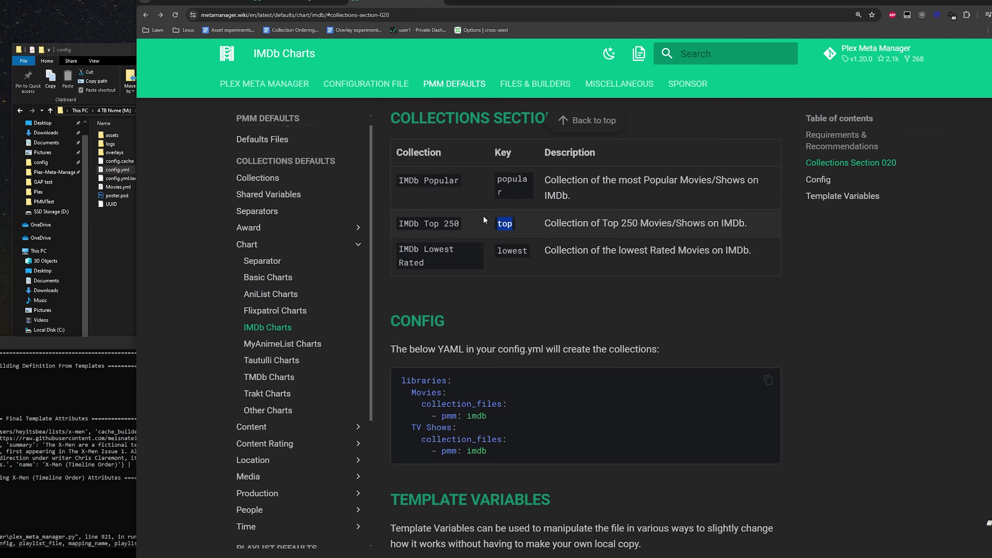
left_click(566, 329)
left_click_drag(530, 251, 493, 249)
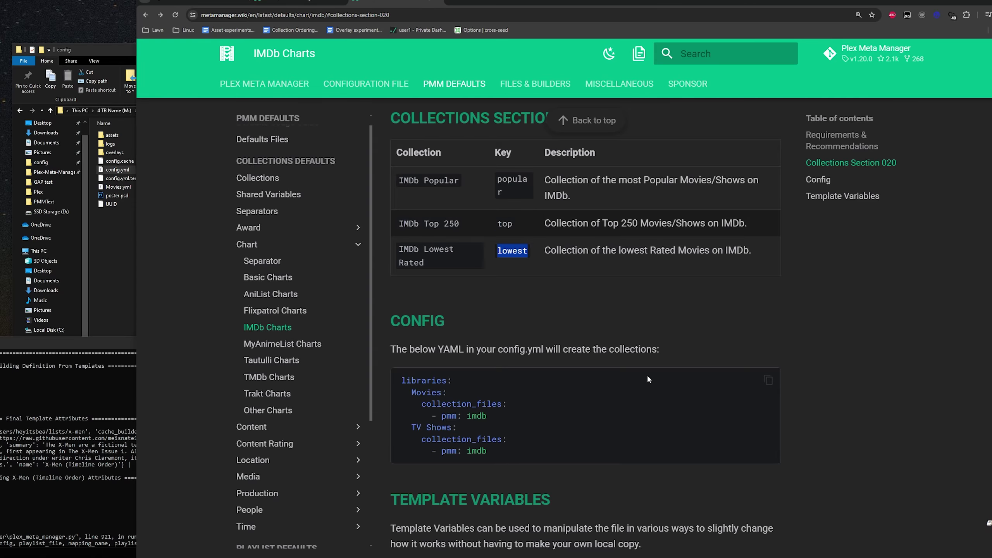
left_click(599, 331)
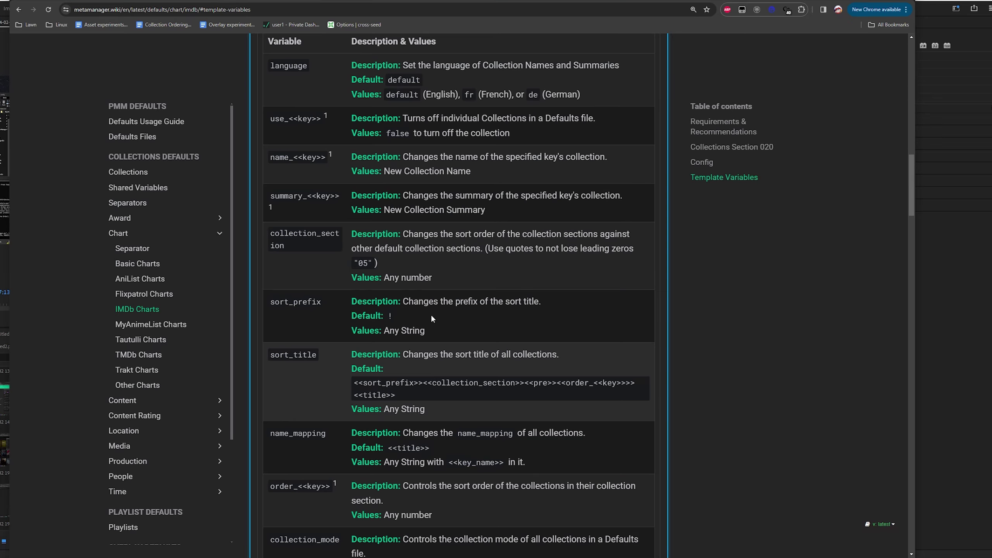
Step: Examine the shared template variables for IMDb Charts, from language and use_<<key>> through sort_title
scroll(411, 373, "up", 4)
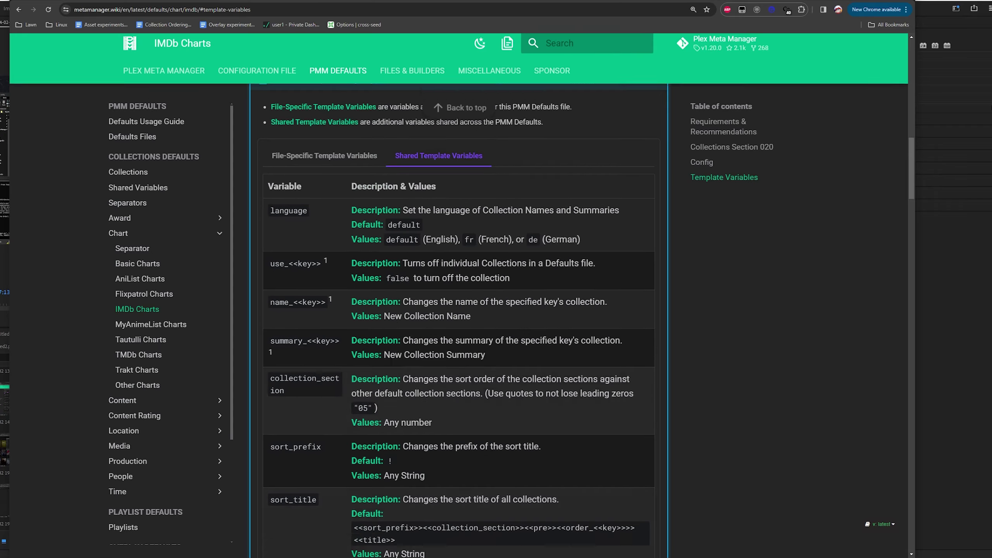
scroll(320, 430, "down", 4)
scroll(348, 446, "up", 4)
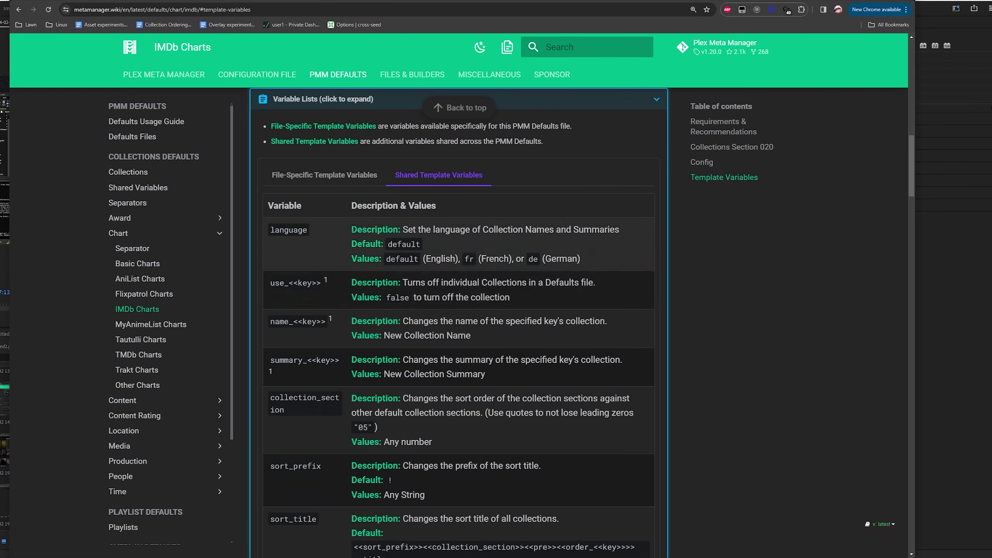
Step: Examine the remaining shared template variables for IMDb Charts, from name_mapping through the poster, background and visibility settings to the Radarr overrides
scroll(430, 449, "down", 3)
scroll(430, 429, "up", 5)
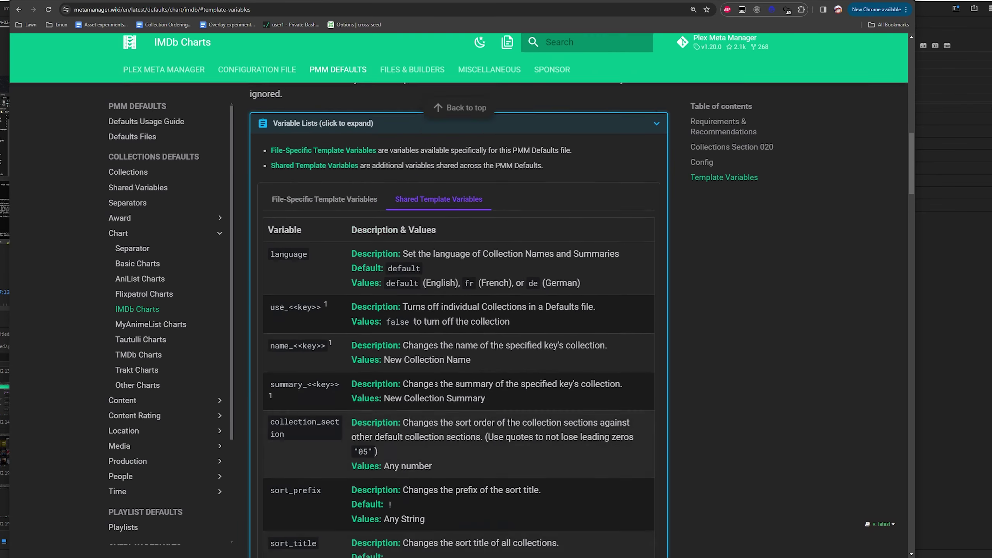
scroll(412, 411, "down", 3)
scroll(412, 411, "down", 12)
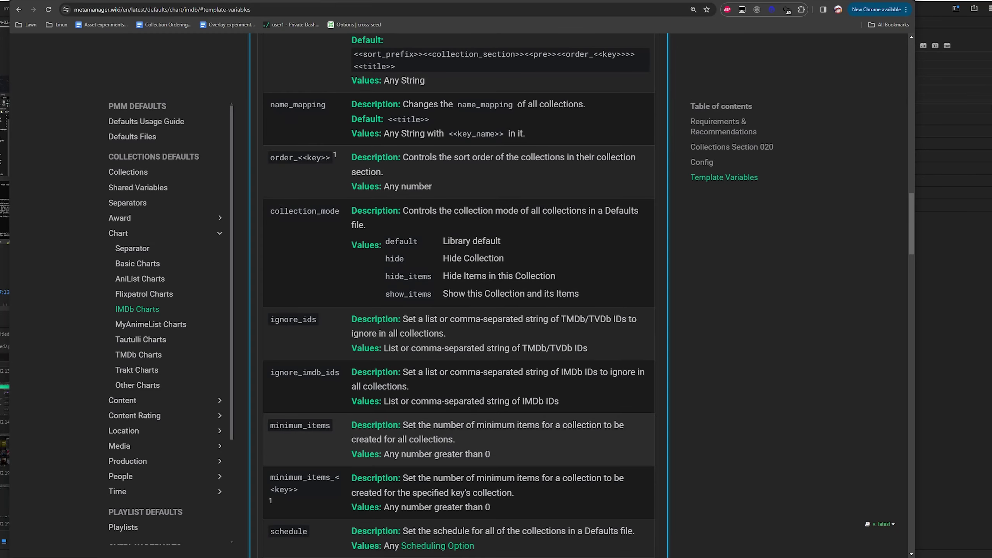
scroll(407, 445, "down", 4)
scroll(409, 424, "down", 3)
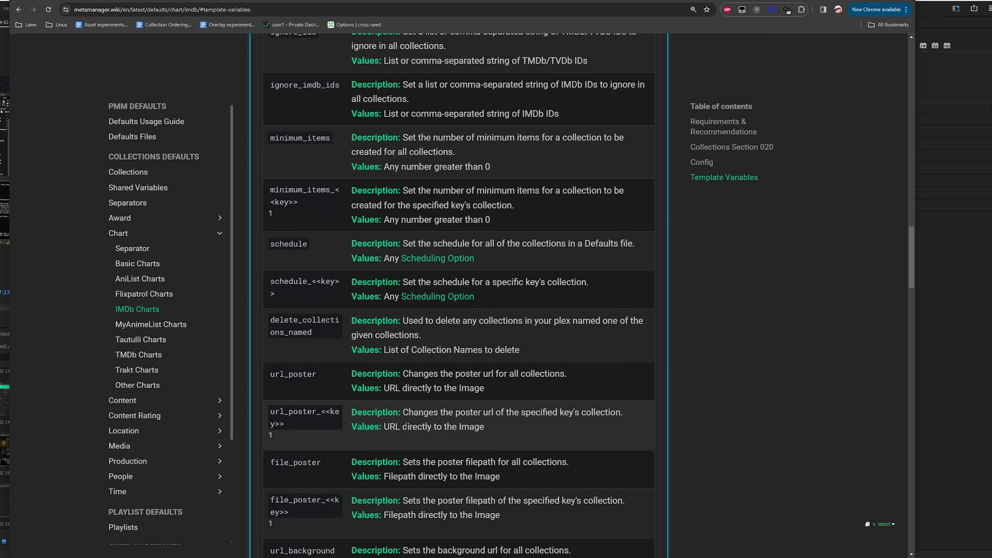
scroll(401, 435, "down", 5)
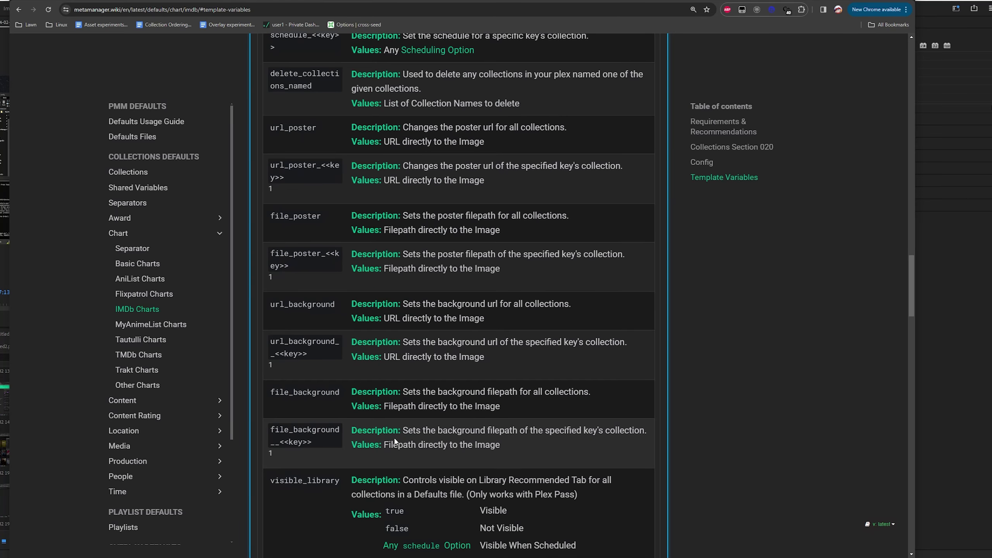
scroll(394, 436, "down", 1)
scroll(395, 440, "down", 2)
scroll(393, 435, "down", 15)
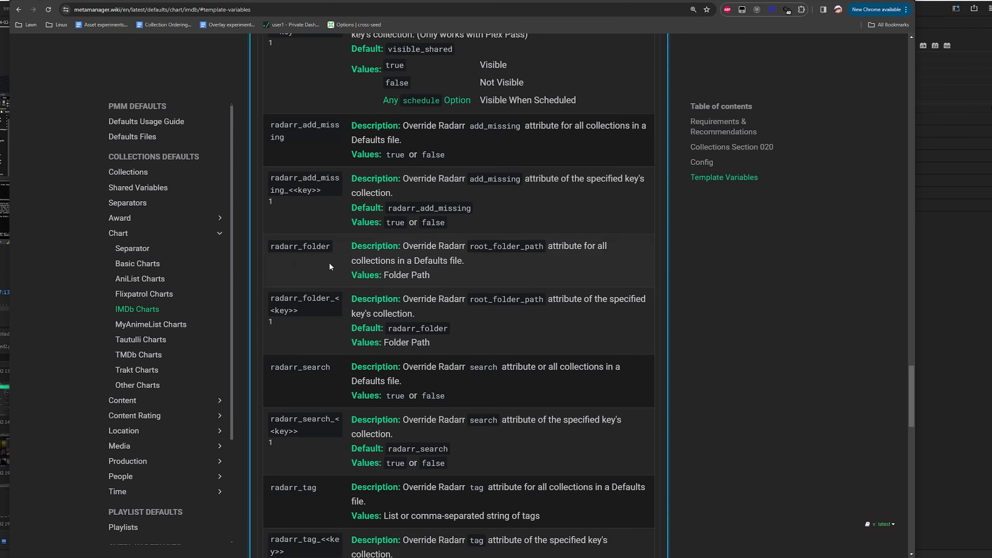
Step: Highlight the radarr_add_missing_<<key>> variable in the shared template variables table
scroll(309, 170, "up", 3)
mouse_move(275, 300)
left_mouse_down()
mouse_move(317, 313)
mouse_move(289, 313)
left_mouse_up()
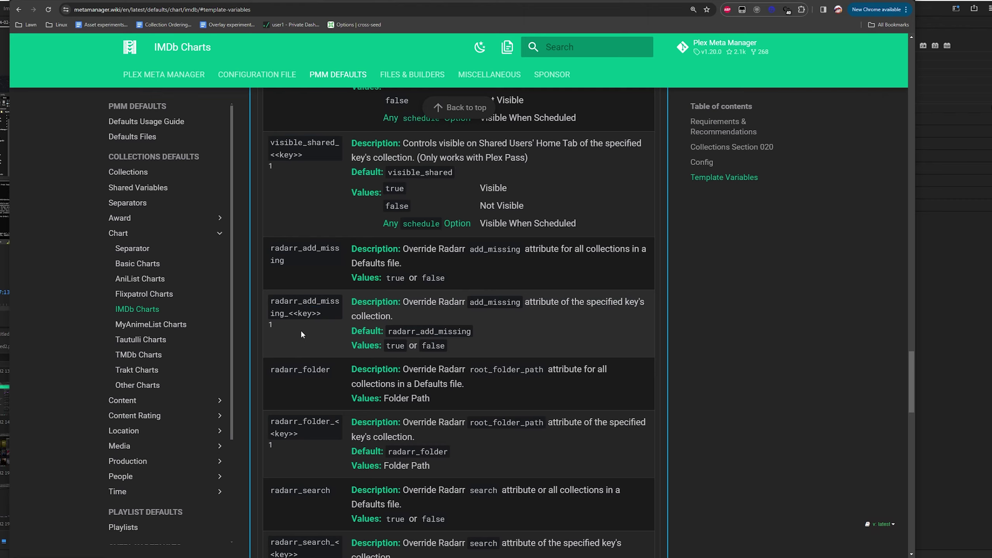
left_click_drag(303, 301, 289, 323)
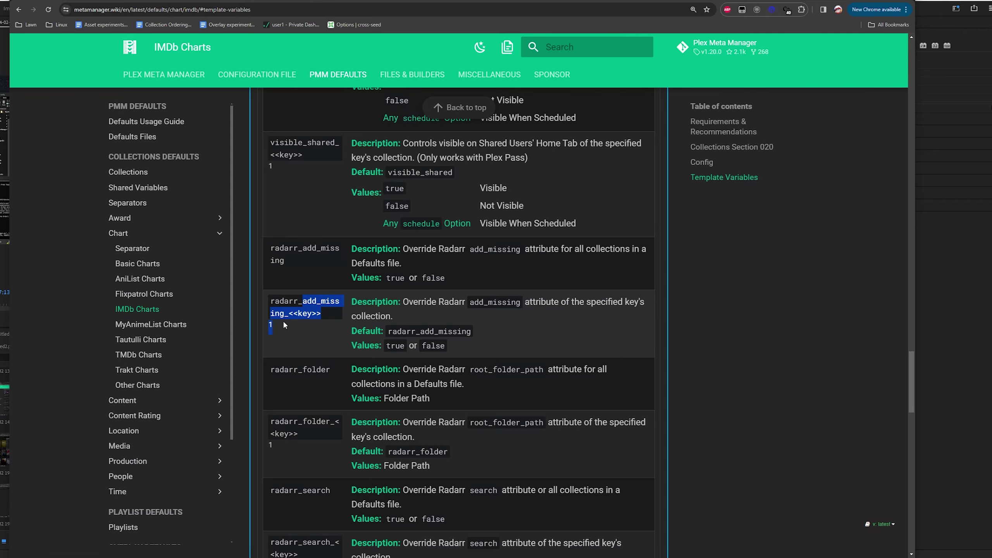
left_click(284, 324)
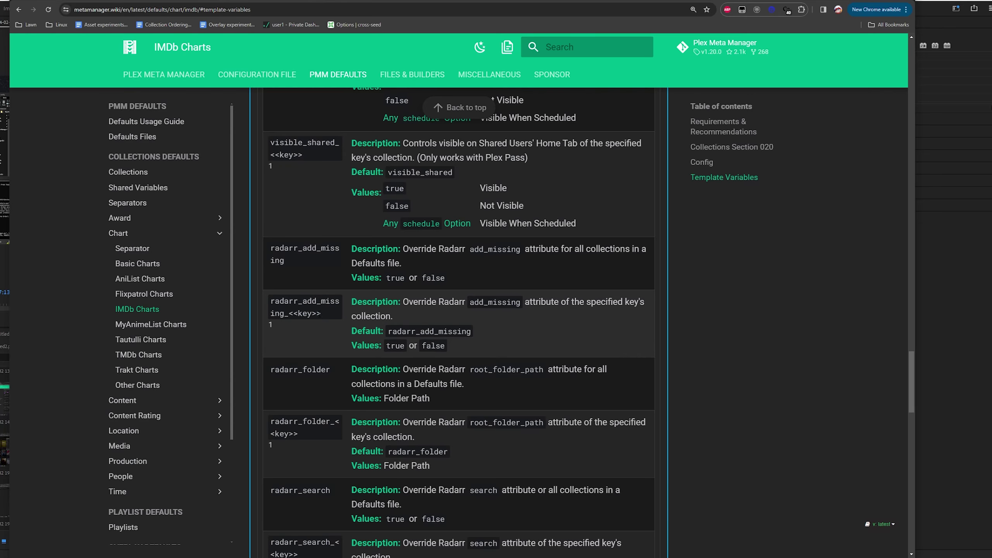
Step: Return to the Collections Section 020 table and highlight the IMDb Popular and IMDb Lowest Rated collection names
scroll(320, 321, "up", 15)
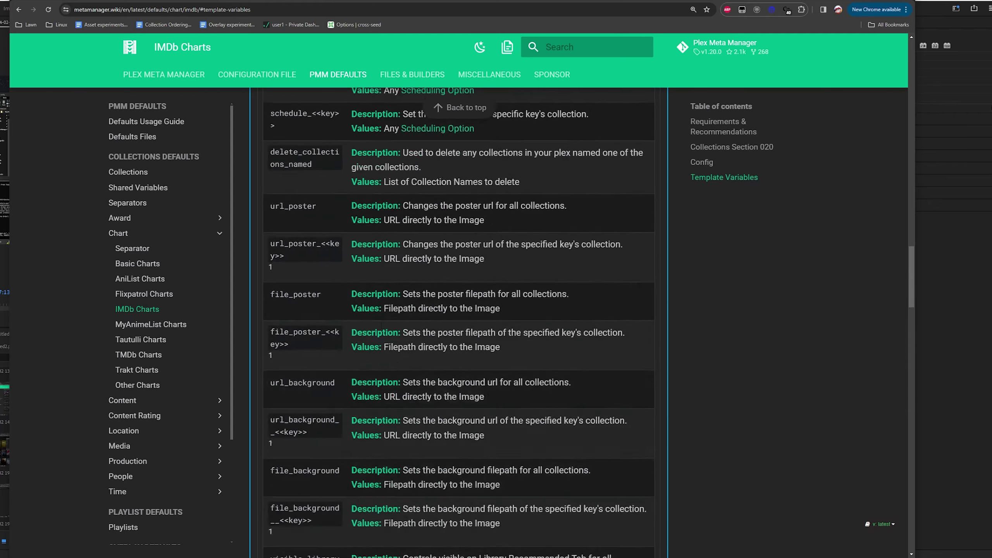
scroll(375, 320, "up", 6)
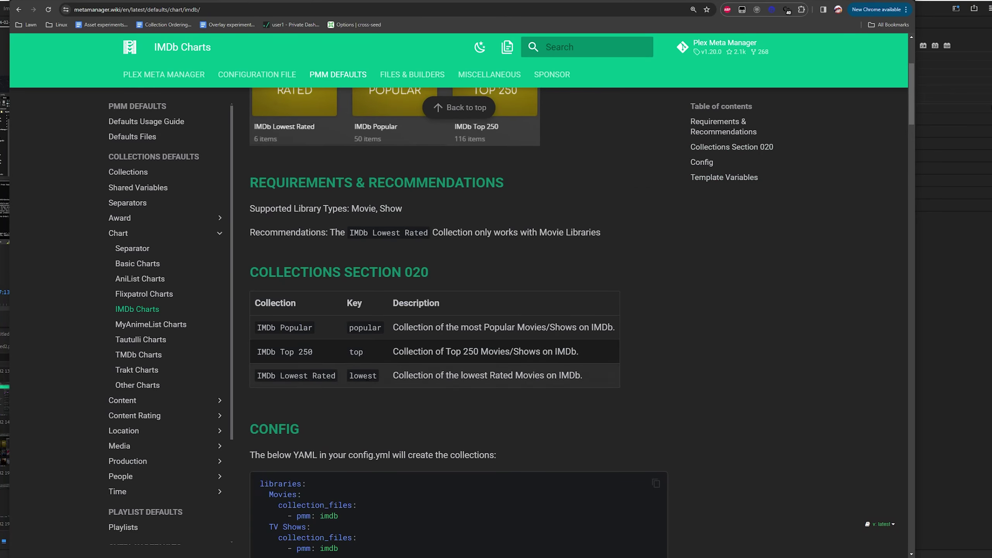
scroll(375, 386, "down", 2)
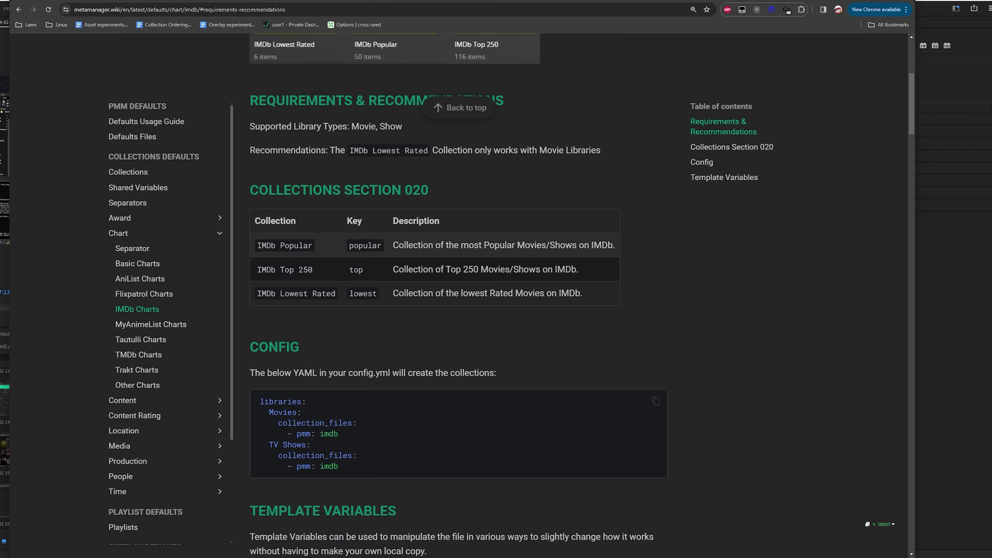
left_click_drag(258, 248, 327, 252)
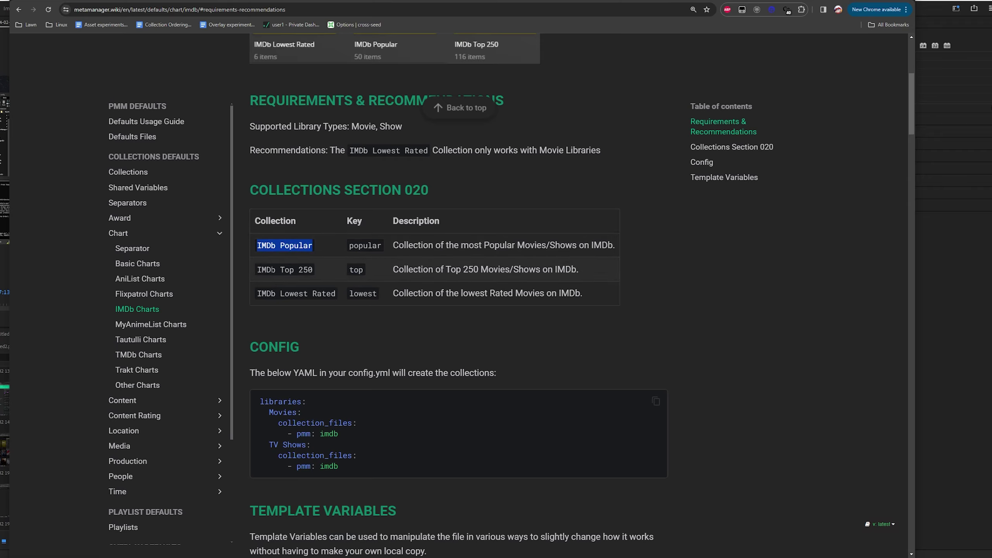
left_click_drag(257, 270, 322, 294)
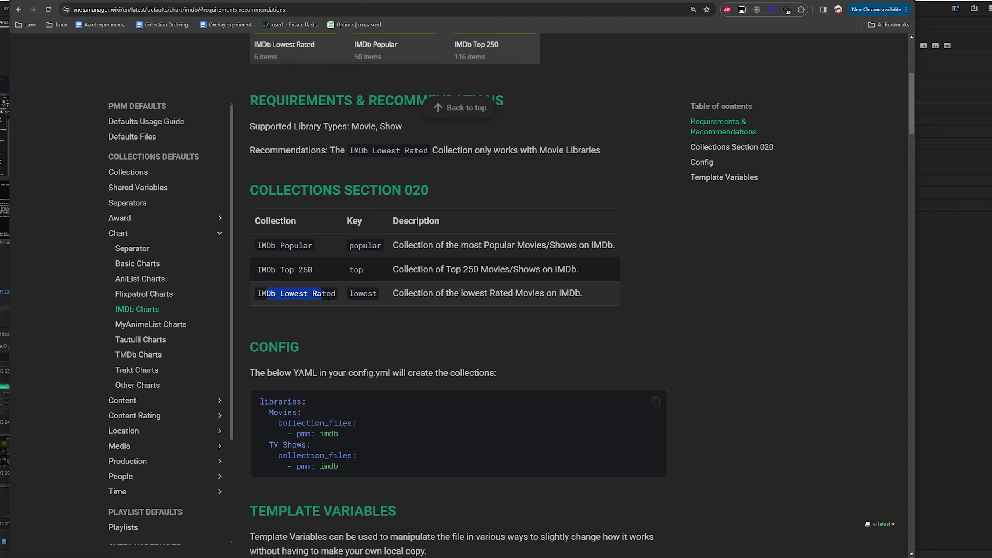
left_click(371, 323)
Step: Review the shared template variables again, from name_<<key>> through the Radarr settings to sonarr_add_missing
scroll(406, 359, "down", 15)
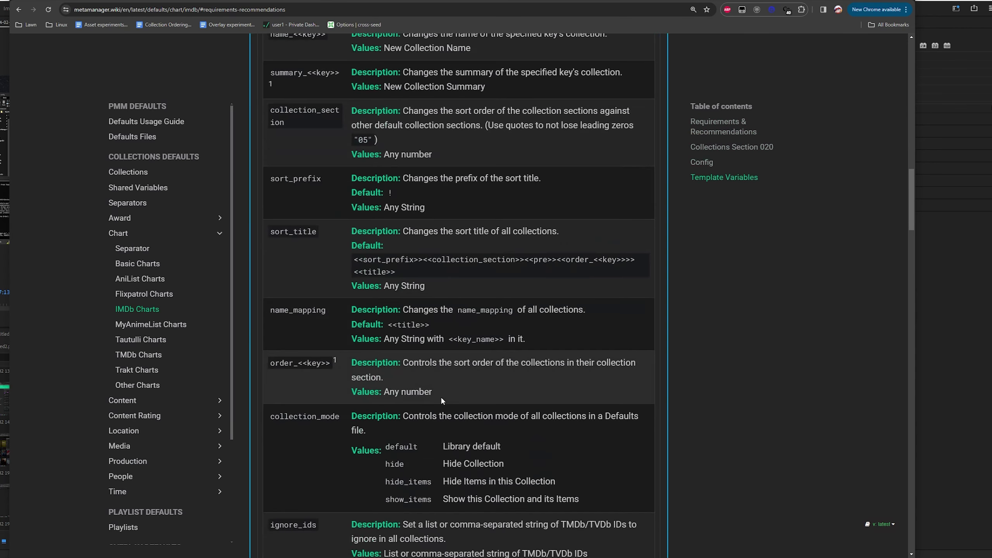
scroll(441, 403, "down", 20)
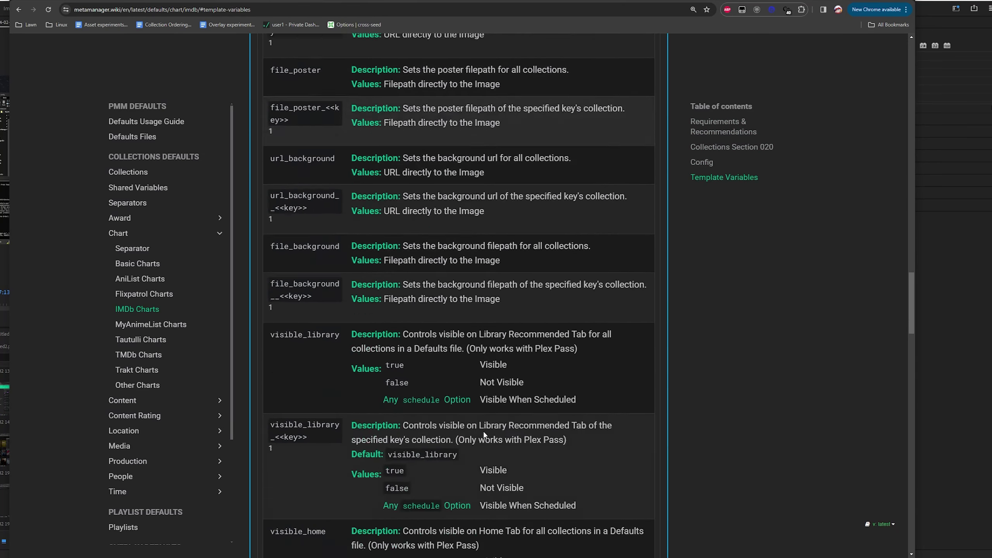
scroll(484, 431, "down", 10)
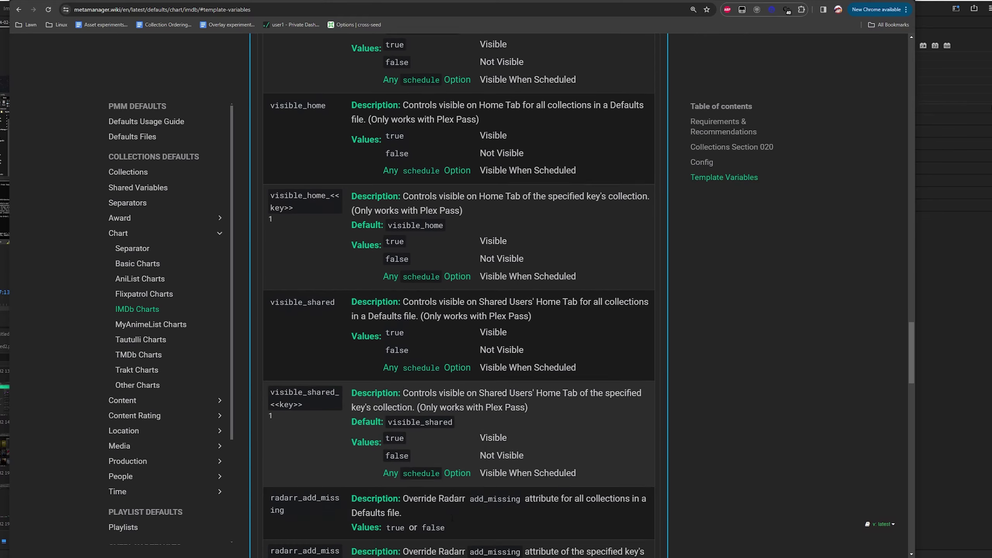
scroll(452, 515, "down", 12)
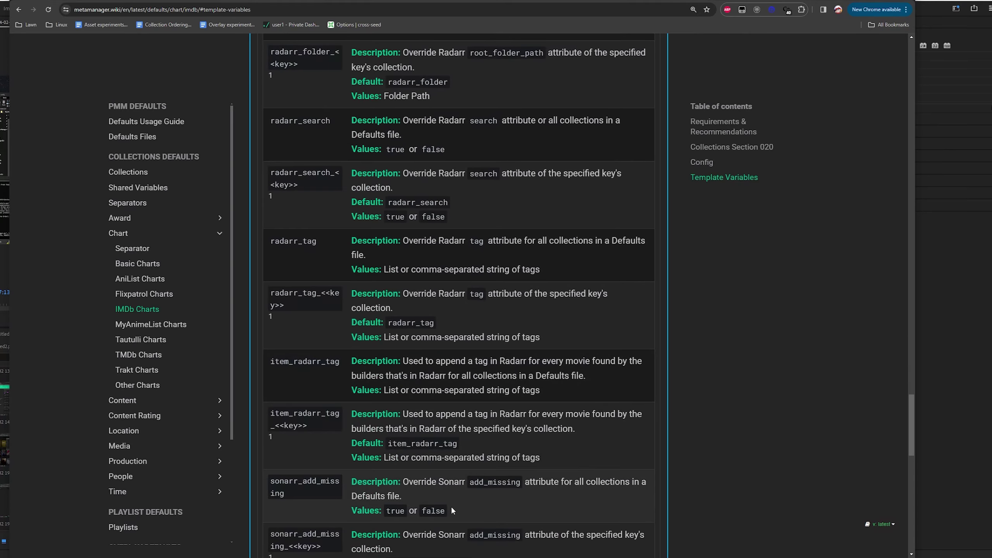
scroll(453, 510, "down", 5)
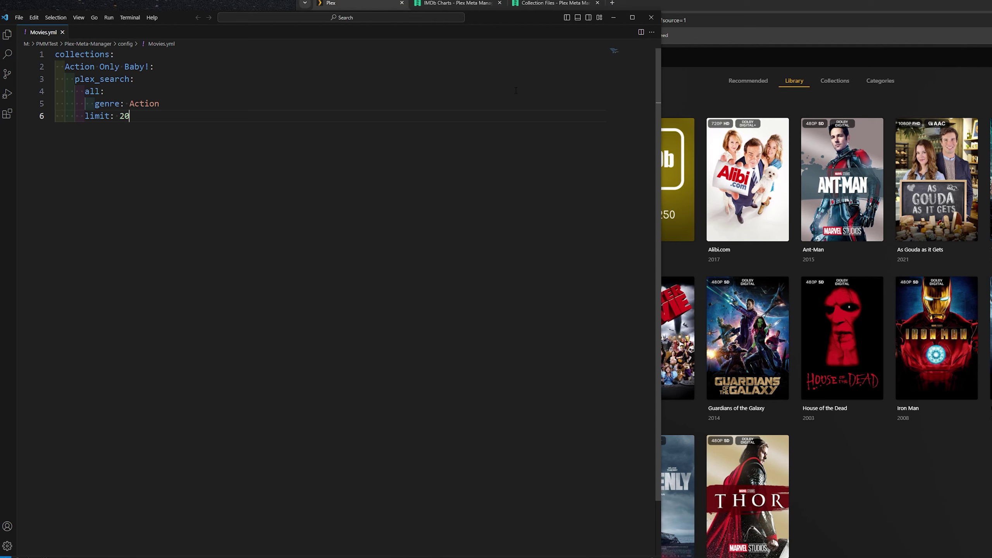
Step: Shift the Movies.yml editor window aside and switch to the IMDb Charts page in the browser
left_click_drag(502, 16, 474, 15)
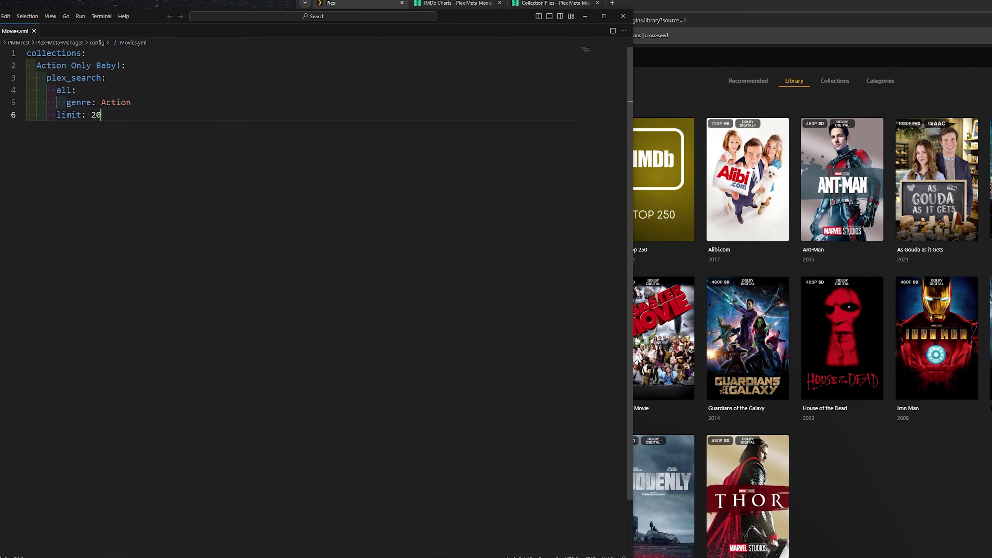
left_click(650, 68)
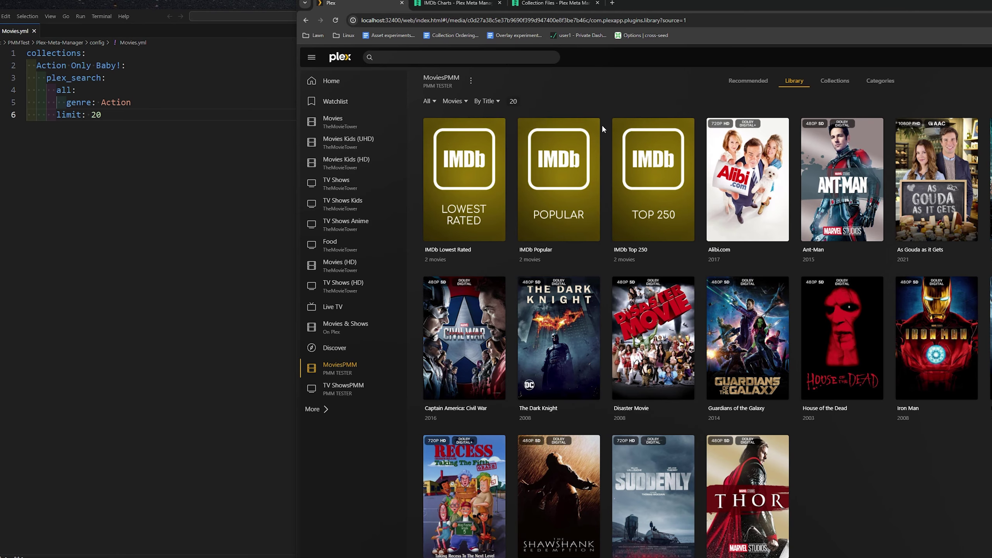
left_click(474, 5)
scroll(643, 268, "up", 4)
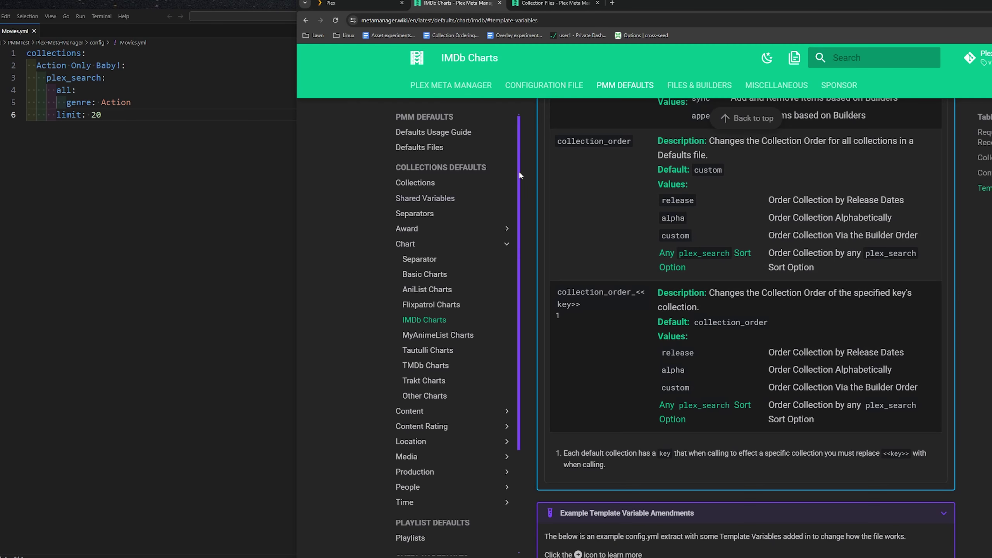
Step: Open the Networks page under the Production collection defaults of the PMM Defaults wiki section
left_click(621, 86)
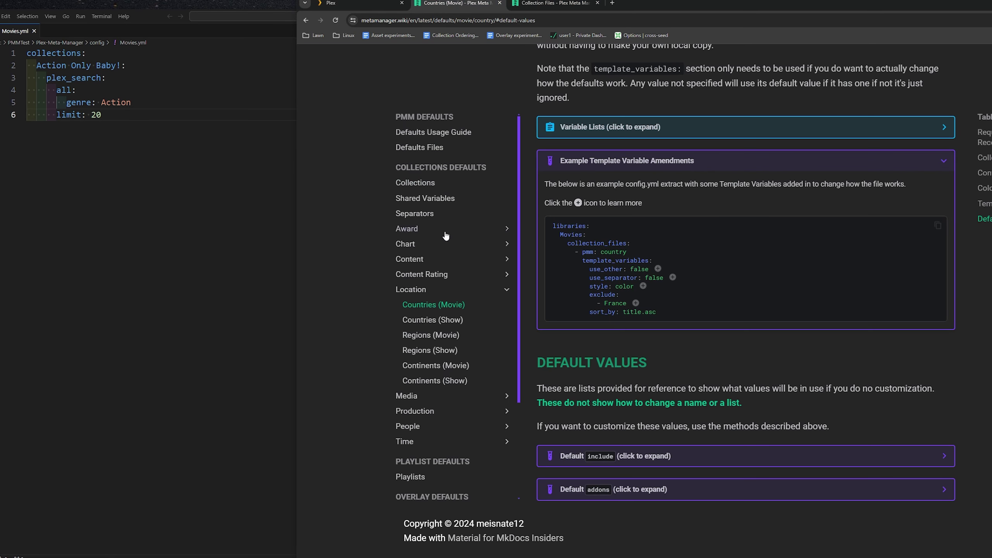
scroll(428, 305, "down", 3)
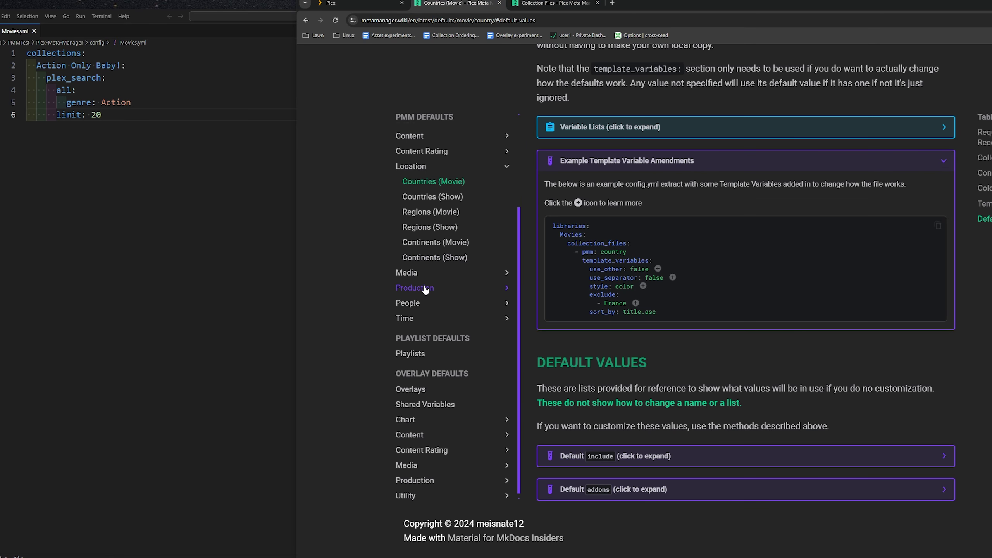
left_click(426, 289)
left_click(419, 305)
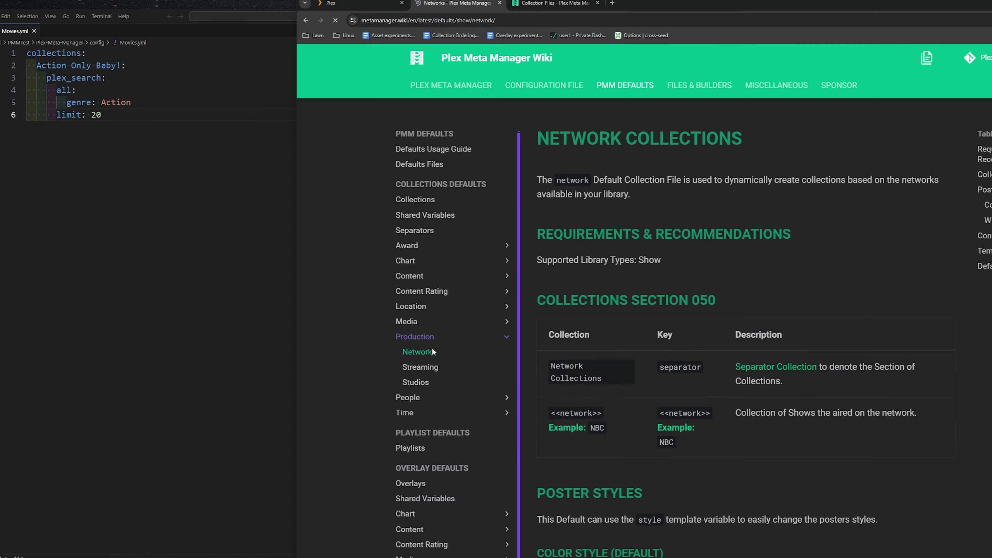
Step: Review the Networks poster styles, config.yml extract and example template variable amendments
scroll(795, 437, "down", 8)
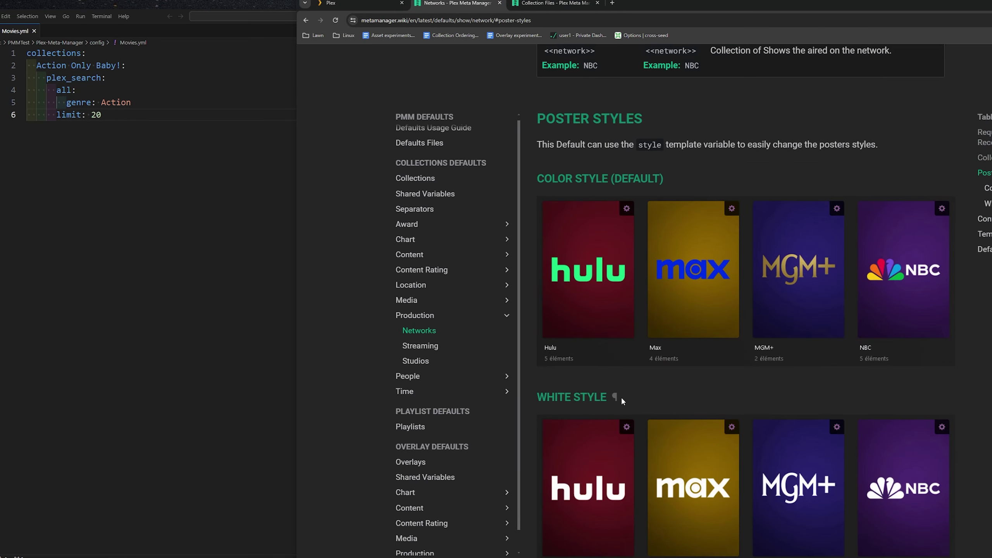
scroll(622, 407, "up", 1)
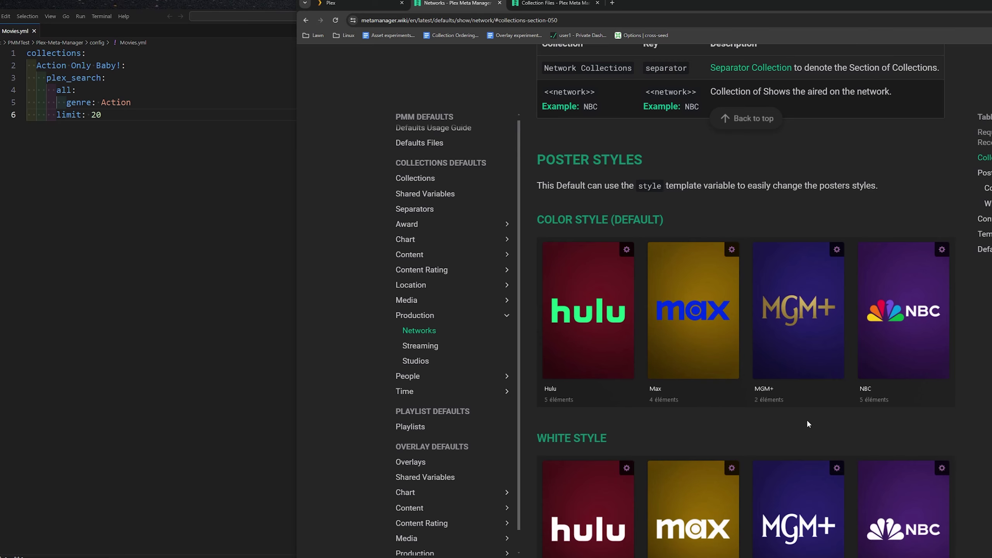
scroll(807, 414, "down", 5)
scroll(808, 405, "down", 4)
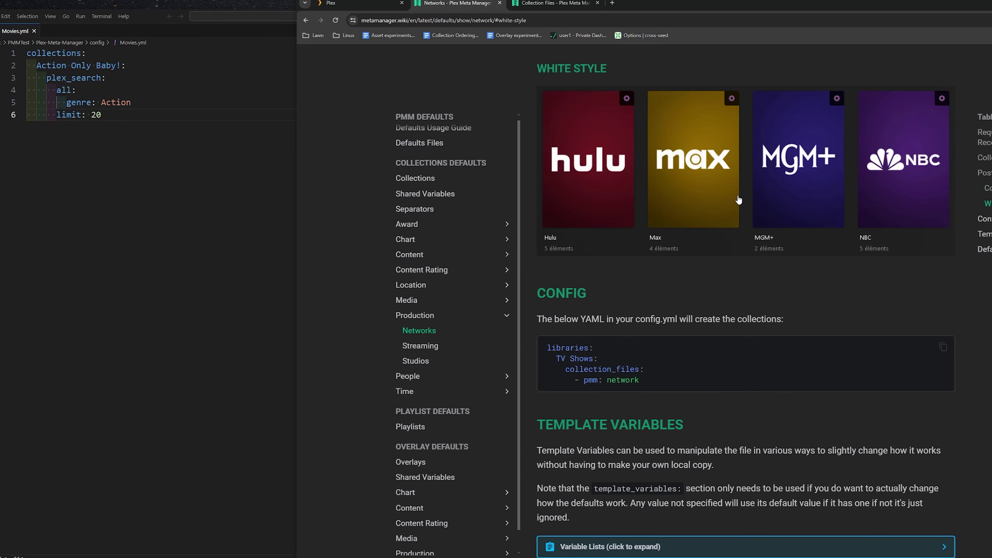
scroll(597, 403, "down", 5)
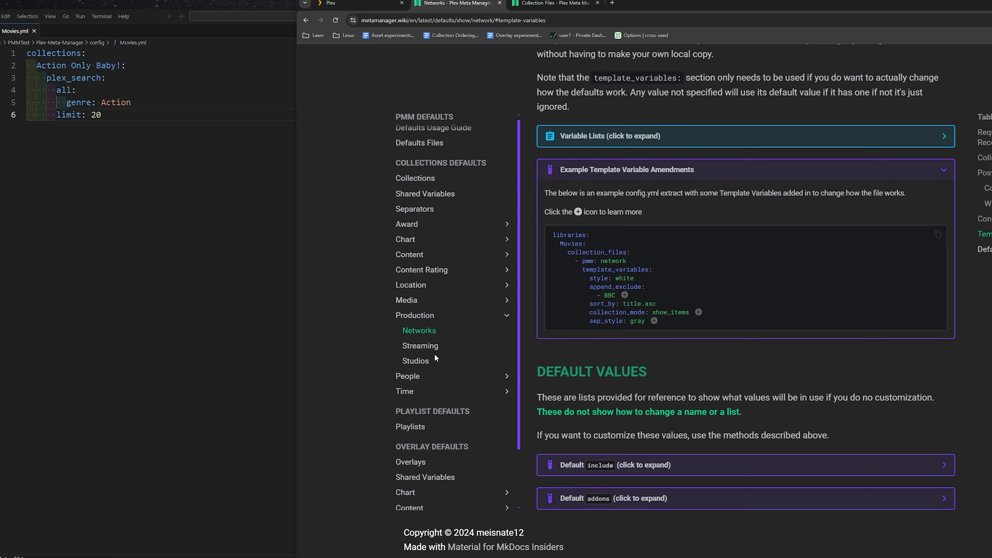
Step: Open the Streaming defaults page and review its sample posters, requirements and collections table
left_click(435, 352)
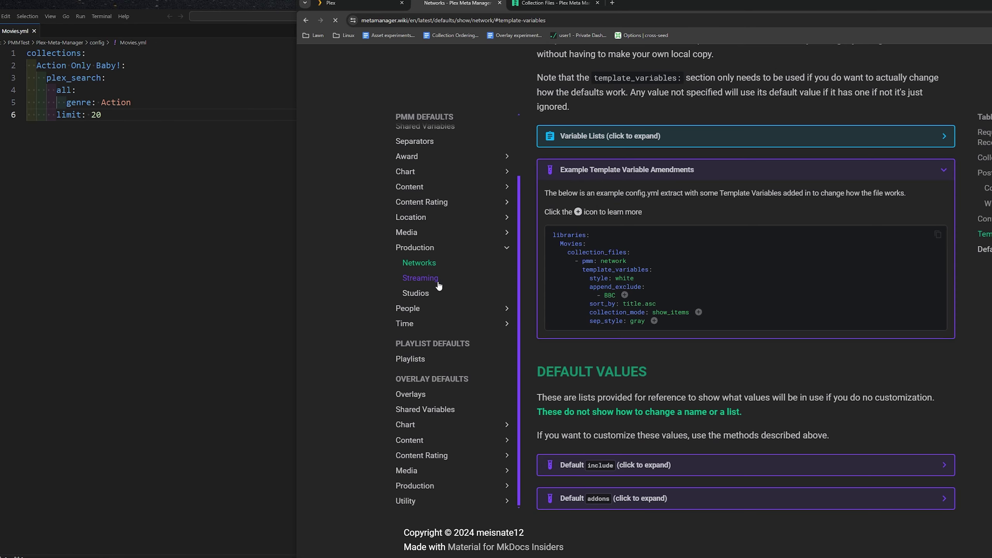
scroll(622, 410, "down", 15)
scroll(622, 410, "up", 15)
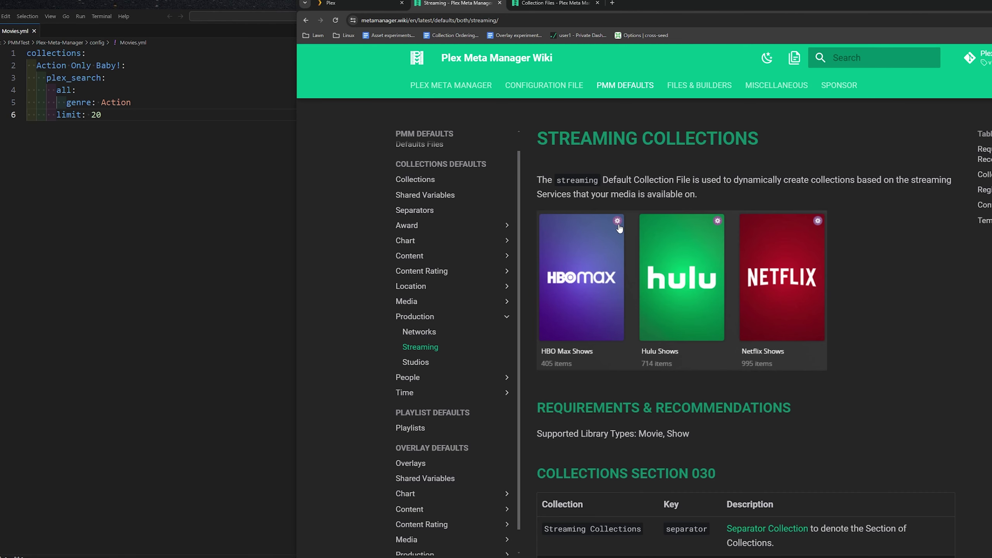
scroll(635, 328, "down", 3)
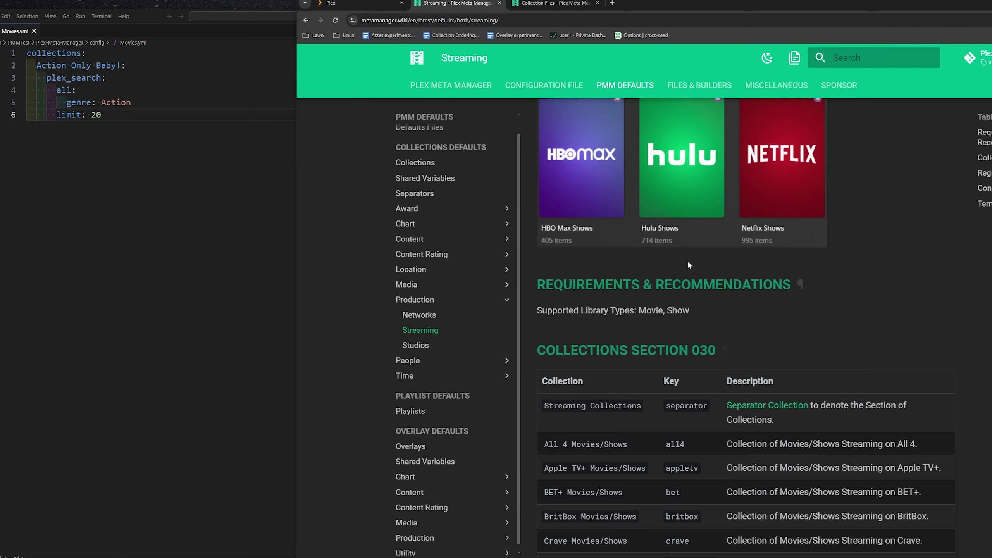
scroll(656, 327, "up", 3)
Step: Switch between Movies.yml in the code editor and the Streaming Collections page in the browser
left_click(156, 104)
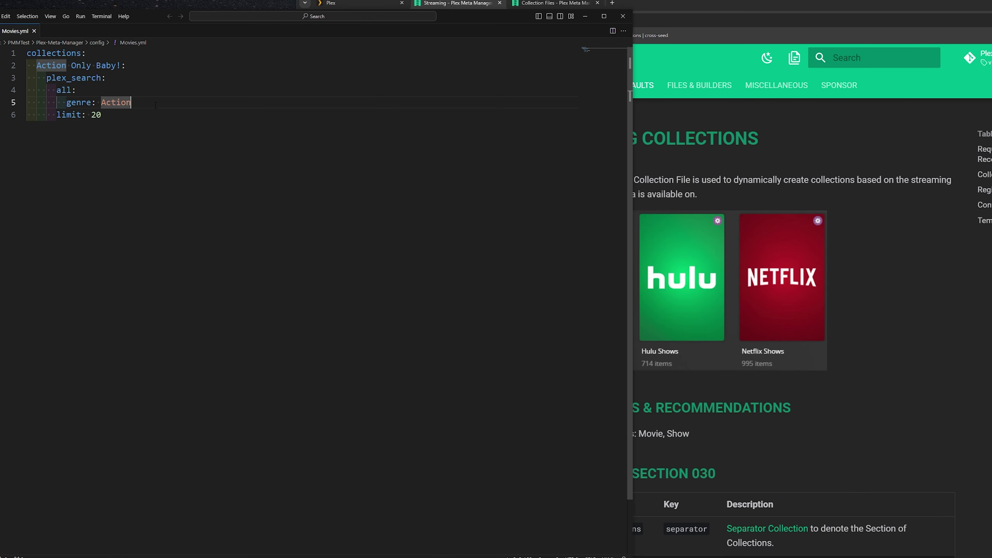
left_click(712, 186)
left_click(139, 89)
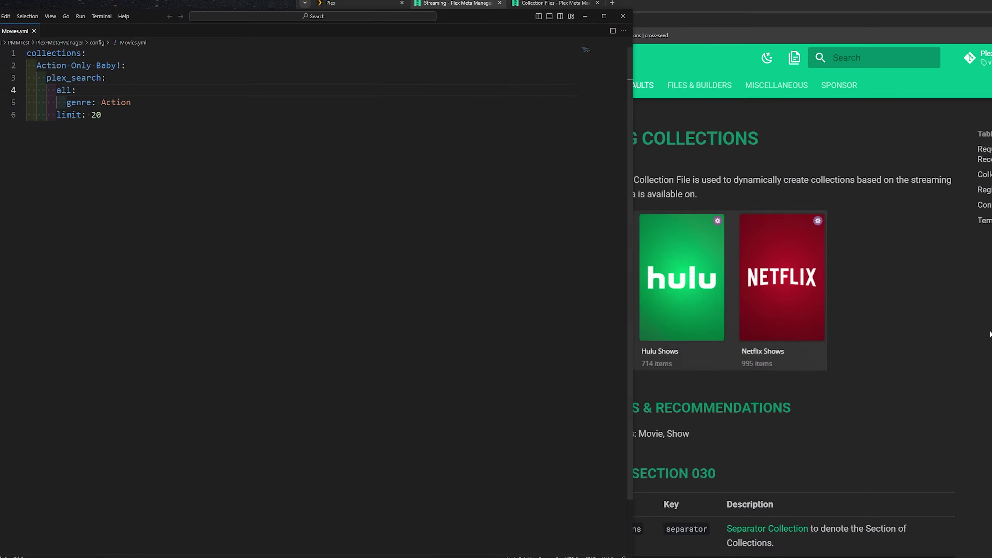
left_click(941, 200)
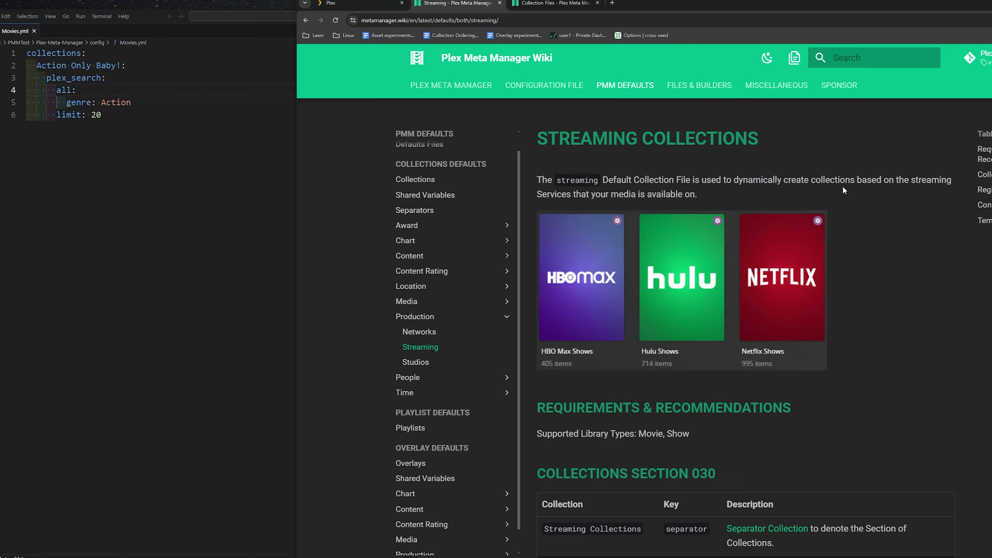
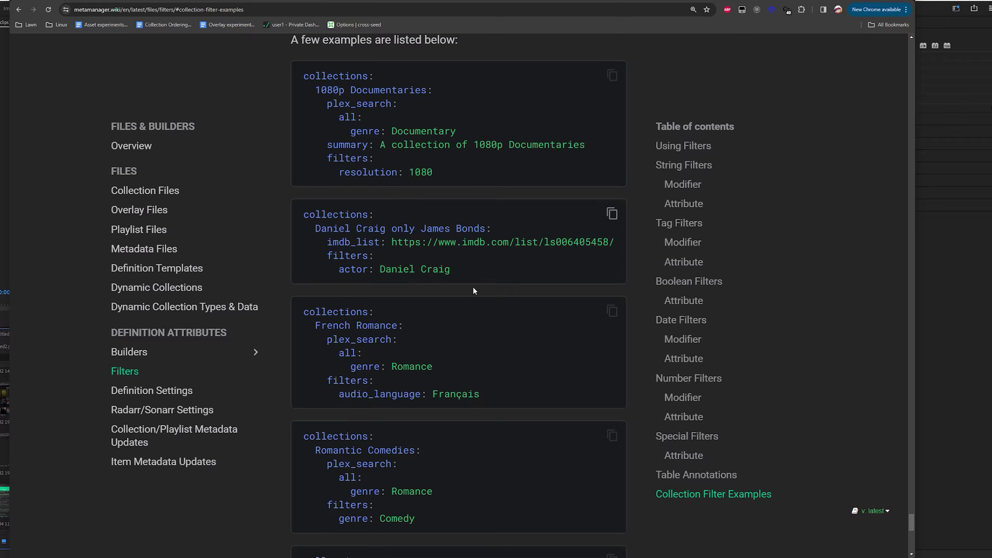
Step: Examine the French Romance collection filter example, including its genre search and audio_language filter
scroll(401, 474, "down", 2)
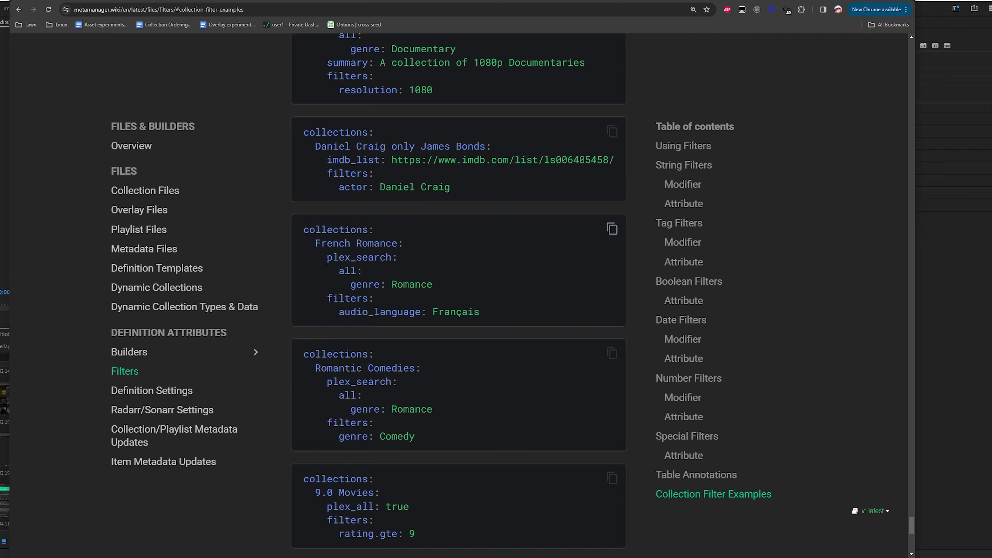
left_click_drag(327, 264, 447, 300)
left_click(448, 299)
left_click_drag(315, 244, 404, 246)
left_click(317, 299)
left_click_drag(333, 299, 515, 316)
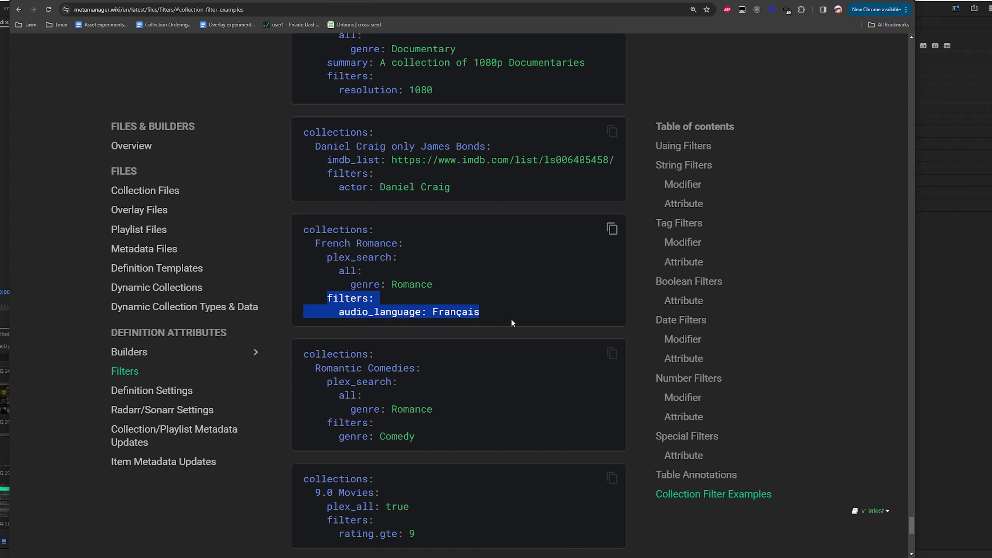
left_click(510, 318)
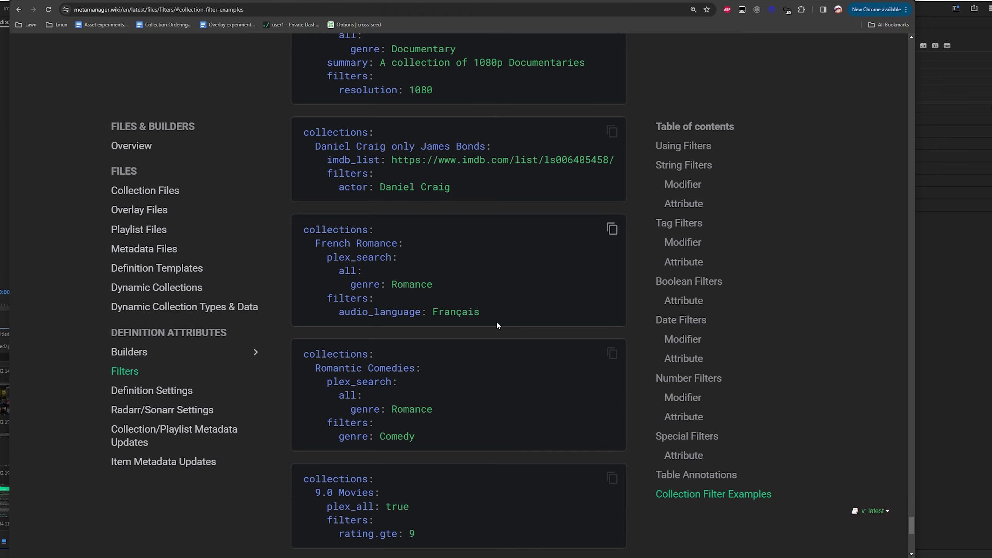
Step: Review the remaining collection filter examples and the table annotations on the Filters page
scroll(498, 323, "down", 4)
scroll(496, 324, "down", 8)
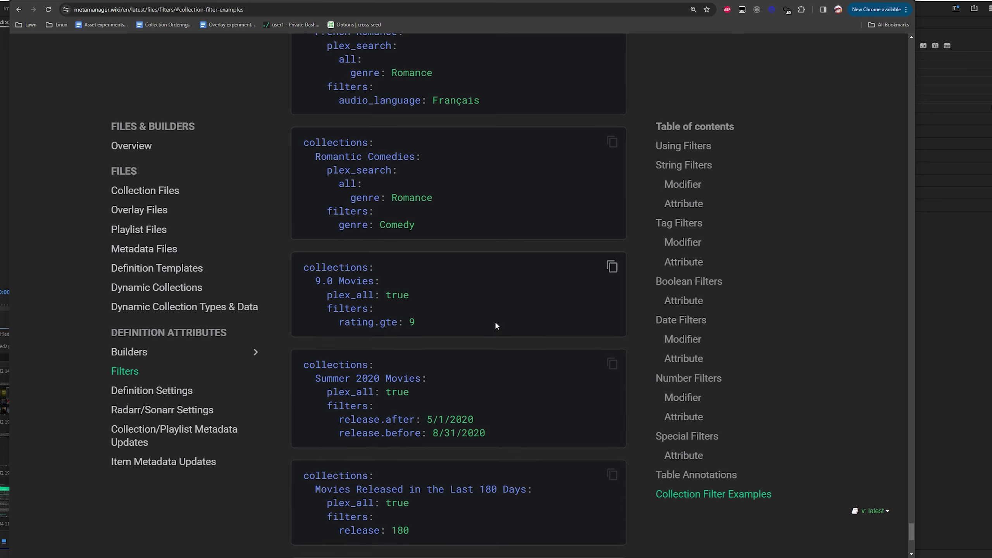
scroll(485, 321, "up", 20)
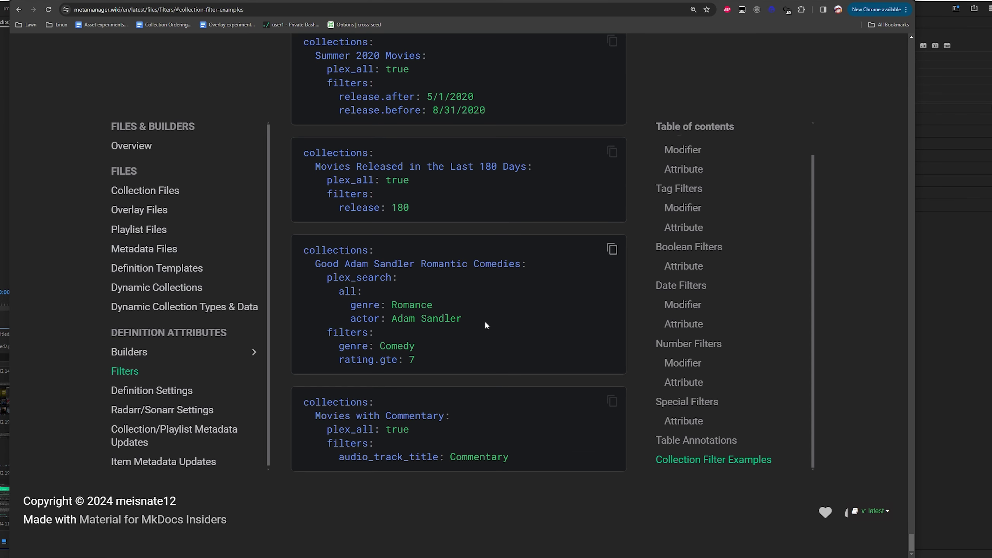
scroll(471, 382, "up", 6)
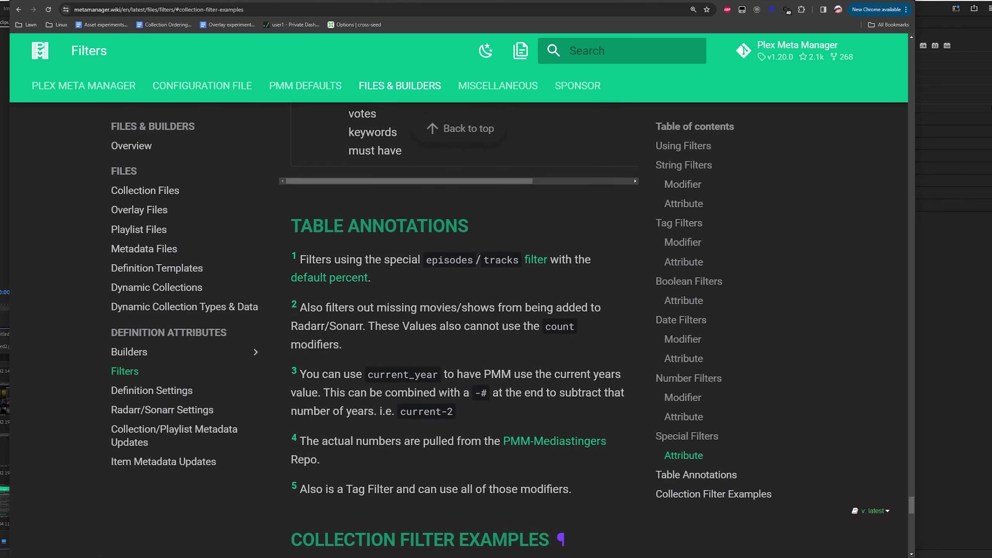
scroll(449, 407, "down", 12)
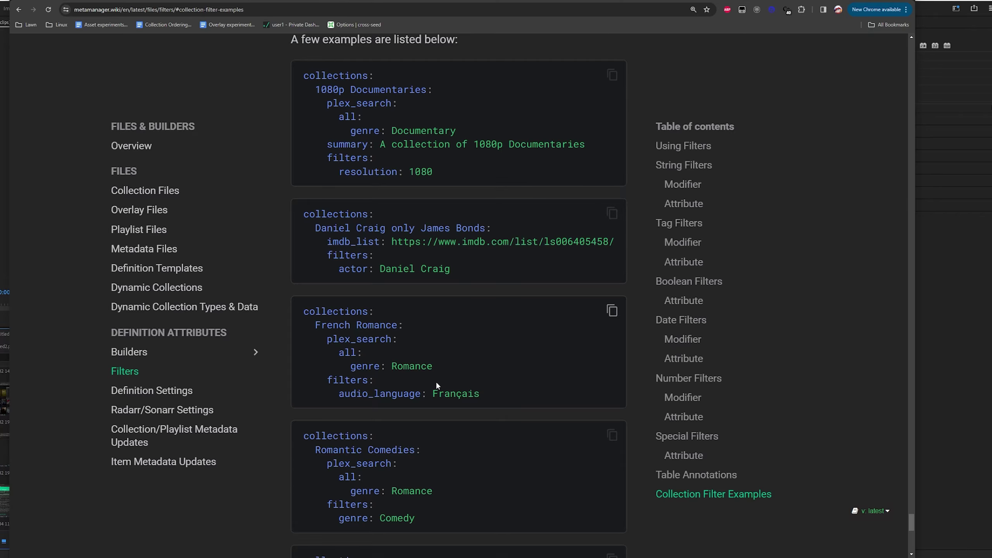
scroll(436, 383, "down", 7)
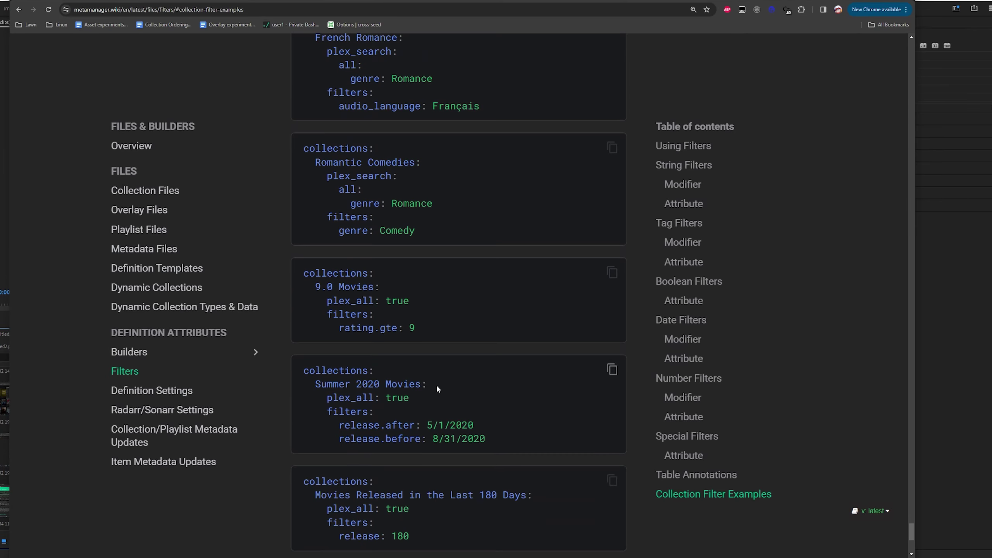
scroll(456, 371, "down", 4)
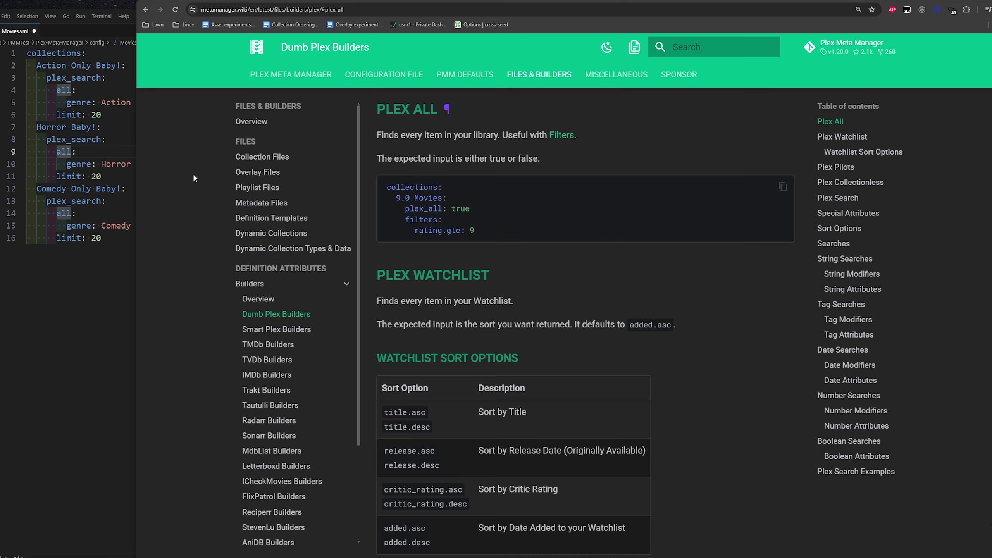
Step: Switch to Movies.yml in the code editor and open config.yml from the config folder alongside it
key("alt+Tab")
key("Down")
key("Down")
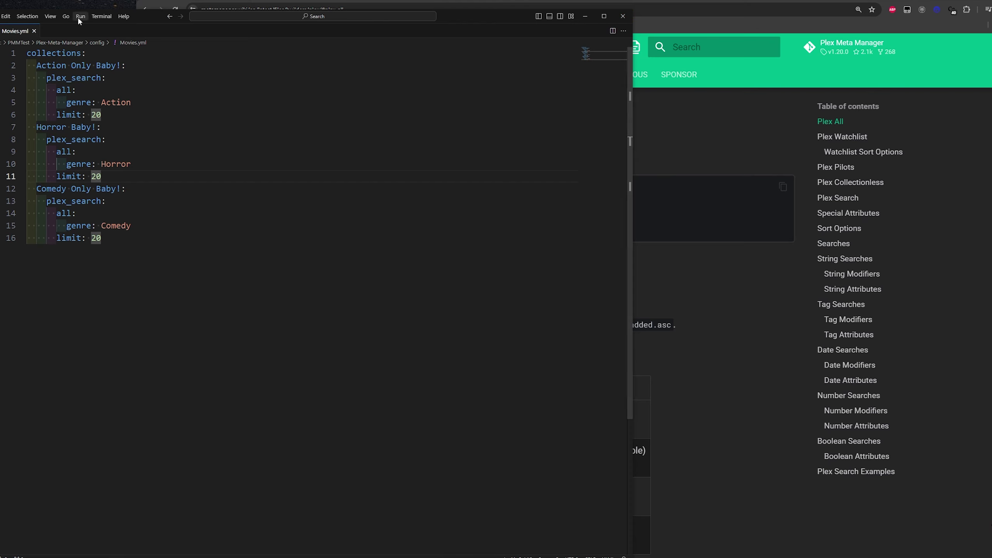
left_click_drag(145, 16, 377, 44)
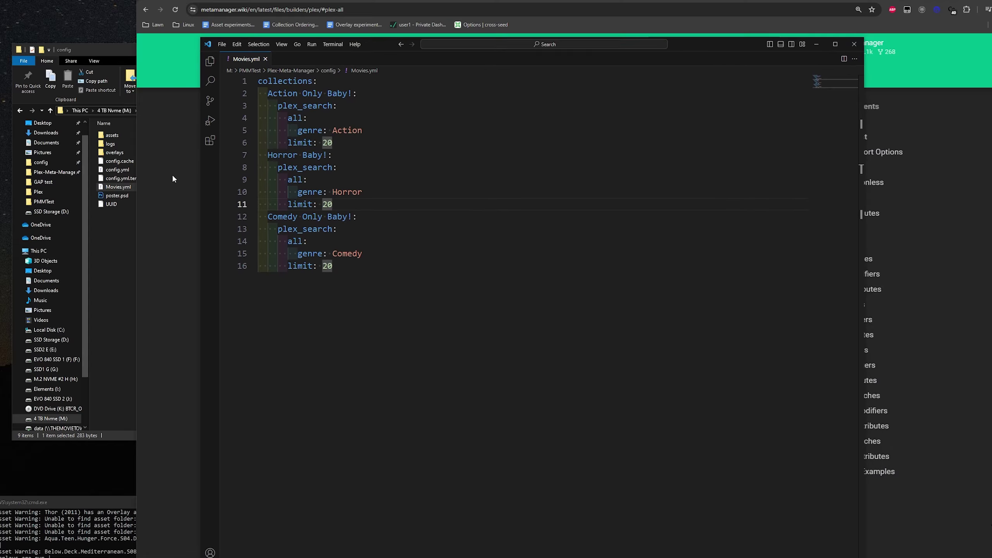
left_click(122, 178)
double_click(117, 169)
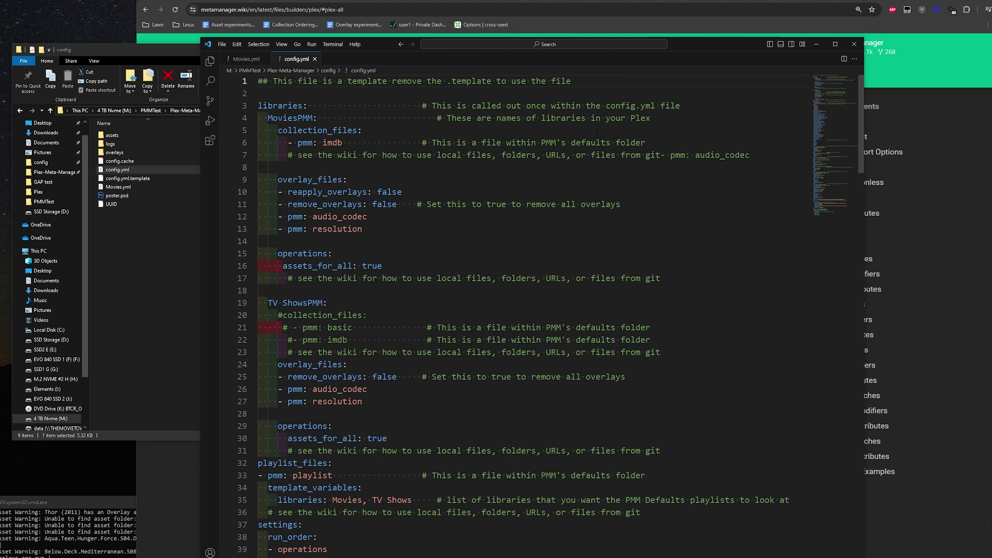
left_click(248, 59)
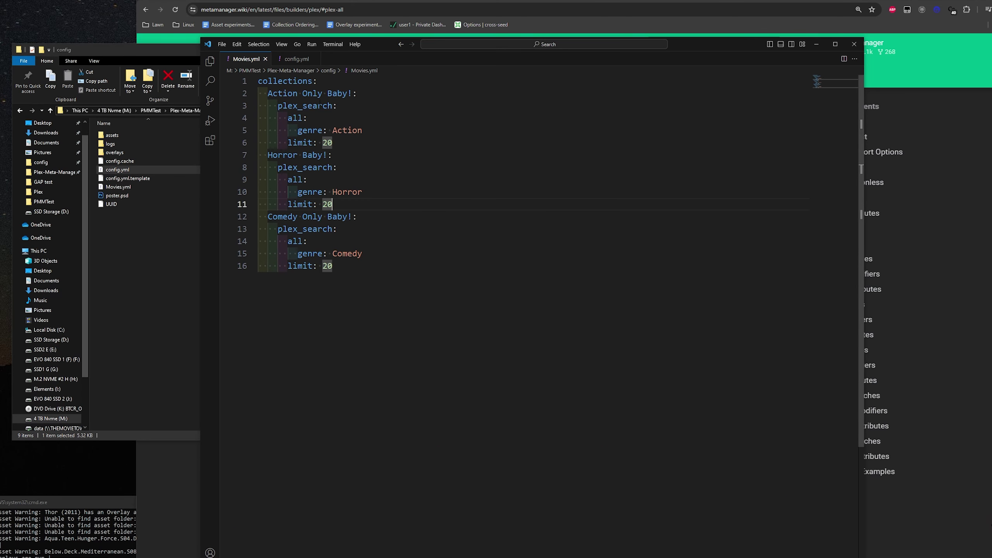
left_click(297, 58)
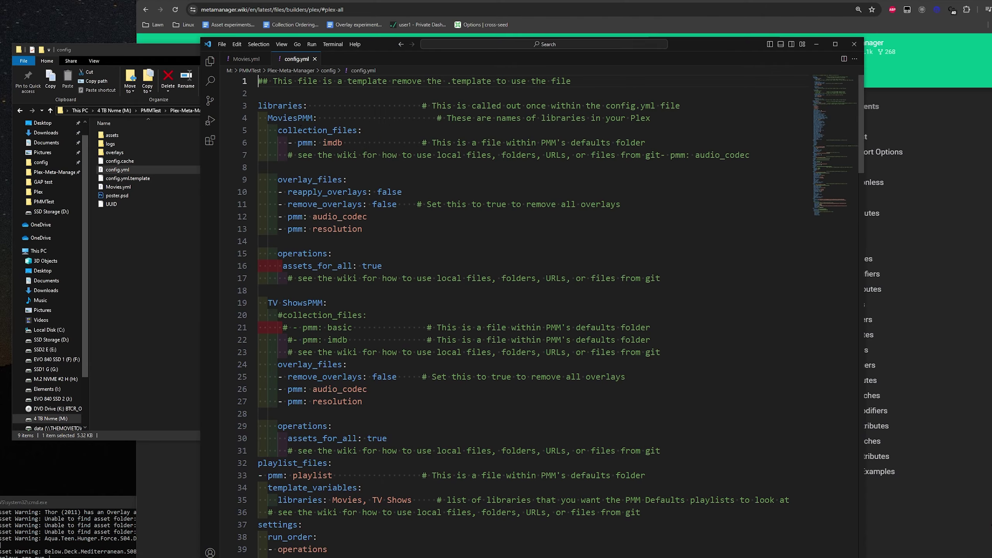
Step: Add a "- file:" entry below "- pmm: imdb" under the MoviesPMM library's collection_files in config.yml
double_click(630, 142)
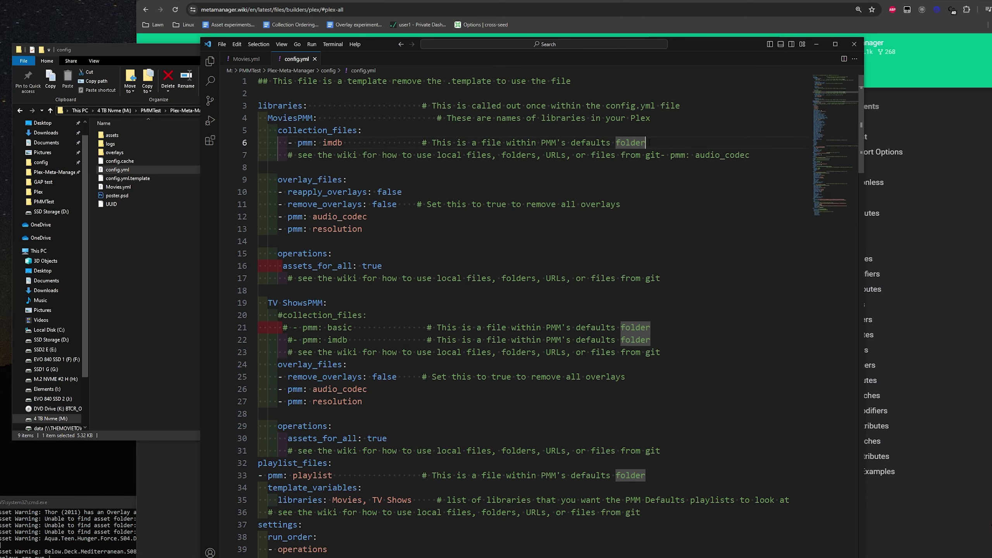
key("End")
key("Return")
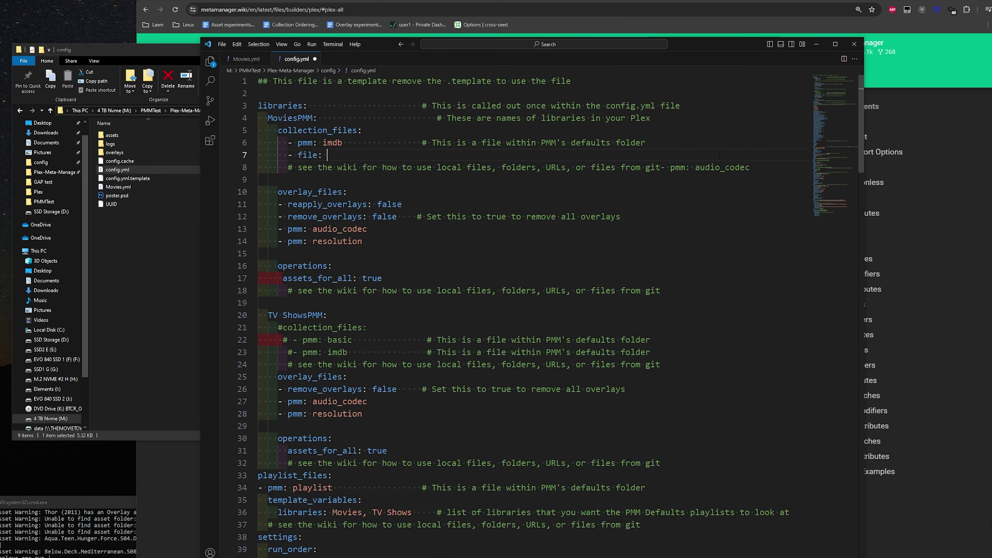
Step: Review the wiki's Location Types and Paths section in the browser, including the repo location type example
key("alt+Tab")
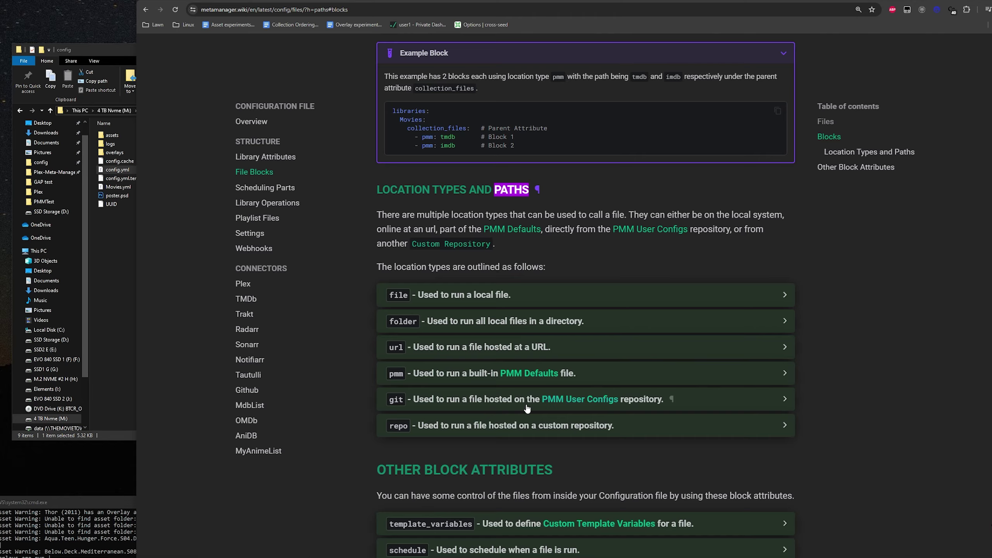
left_click(547, 429)
scroll(524, 467, "down", 3)
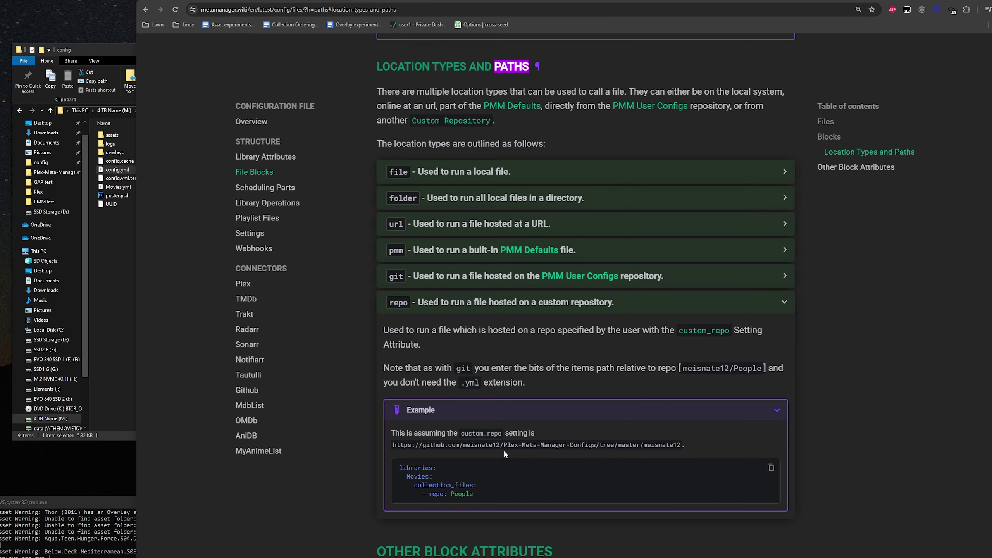
left_click(455, 308)
Step: Return to config.yml and complete the MoviesPMM file entry with the path config/Movies.yml
left_click(113, 238)
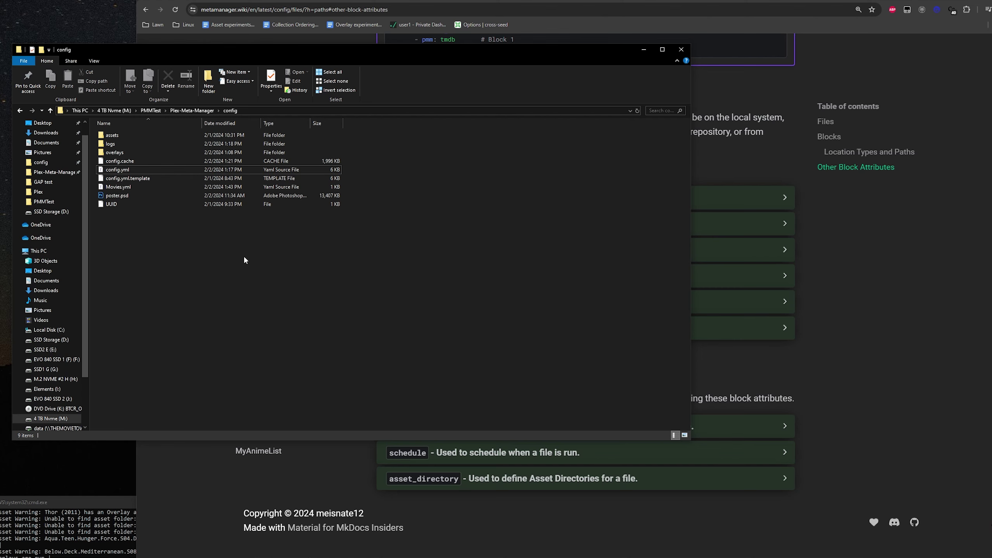
double_click(117, 170)
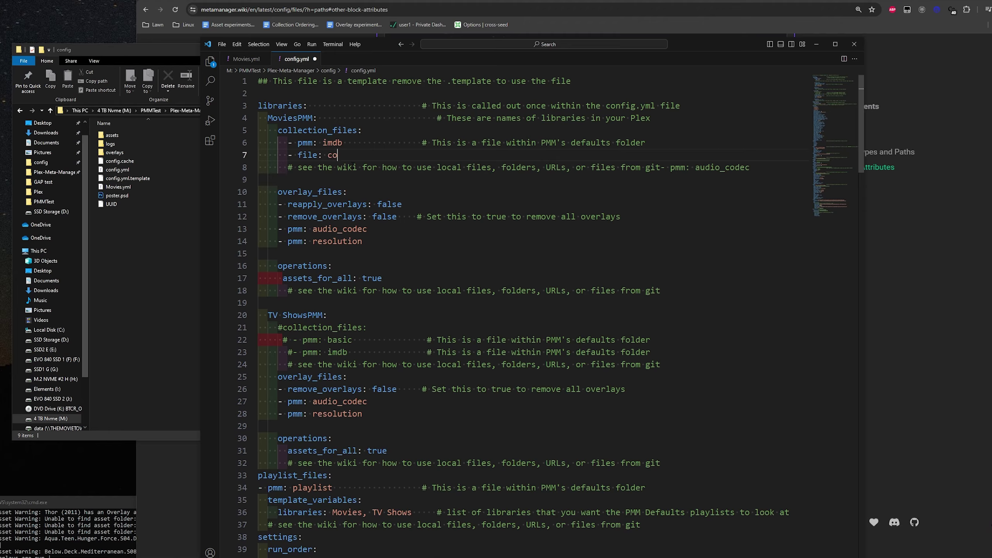
type("nfig/Movies.y")
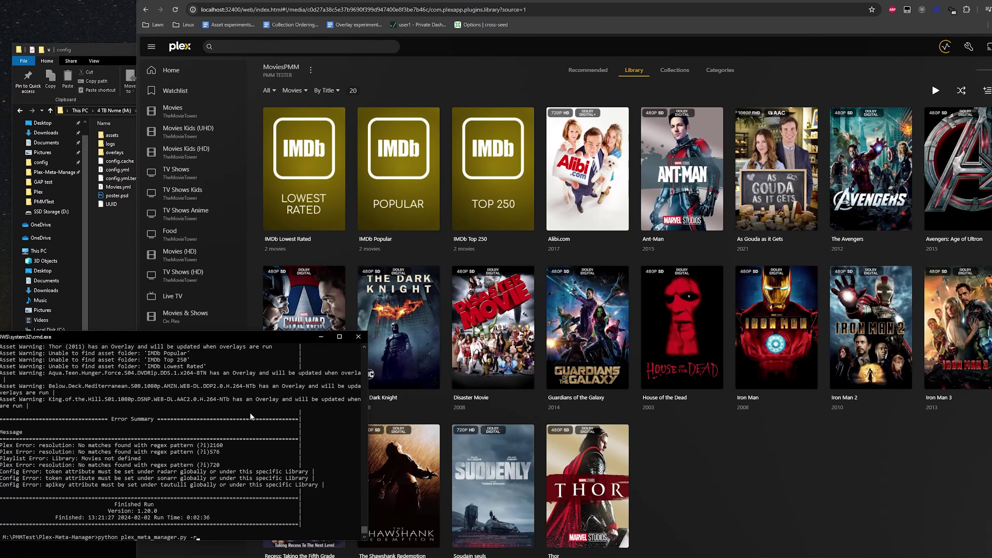
Step: Run "python plex_meta_manager.py -r" in the command prompt and bring the MoviesPMM library in Plex to the front
key("Return")
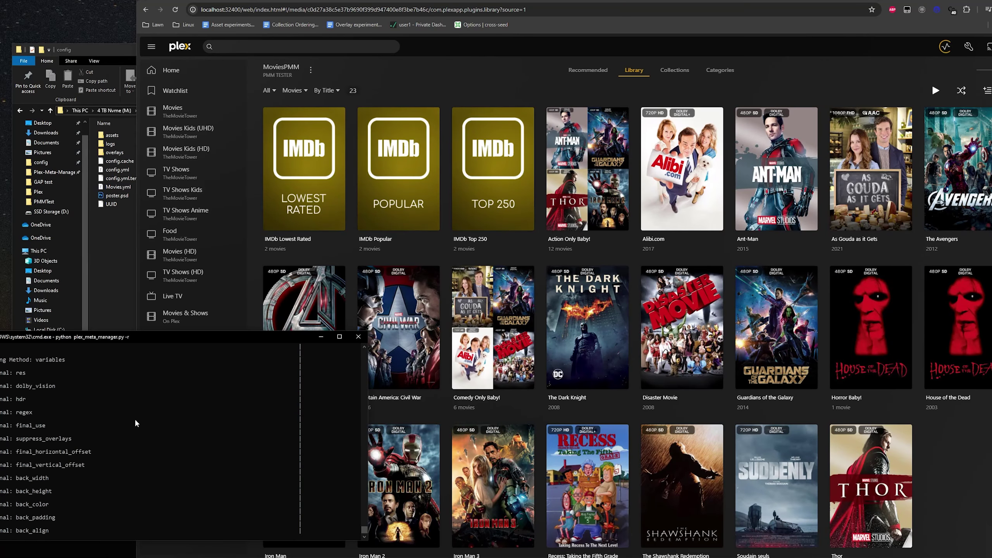
left_click(820, 534)
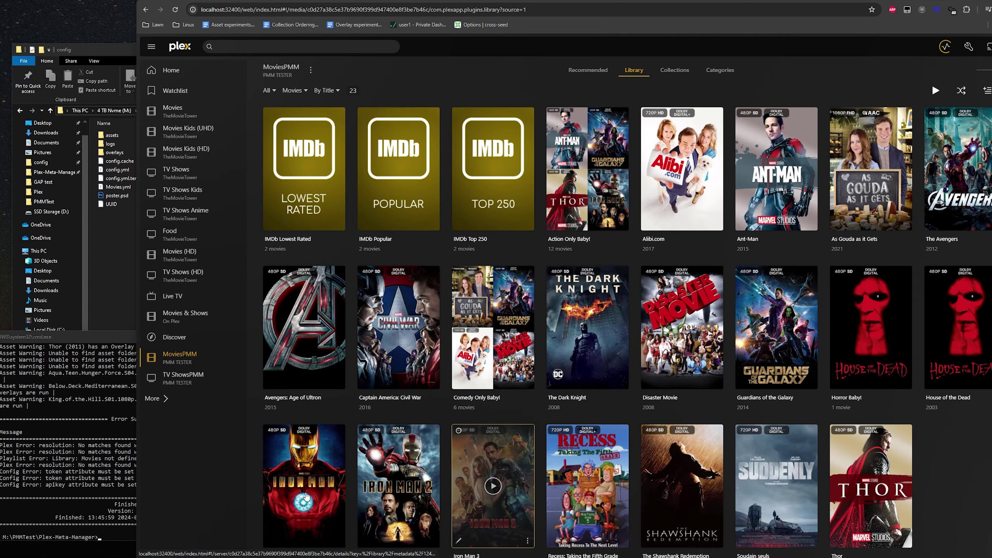
Step: Inspect the general details of the Horror Baby! and Comedy Only Baby! collections without saving changes
scroll(707, 455, "down", 1)
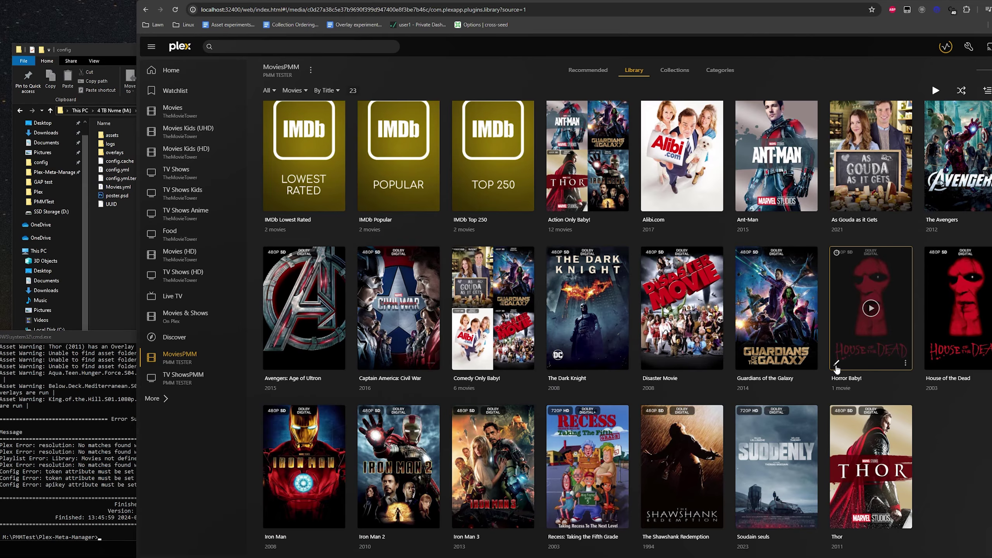
left_click(835, 366)
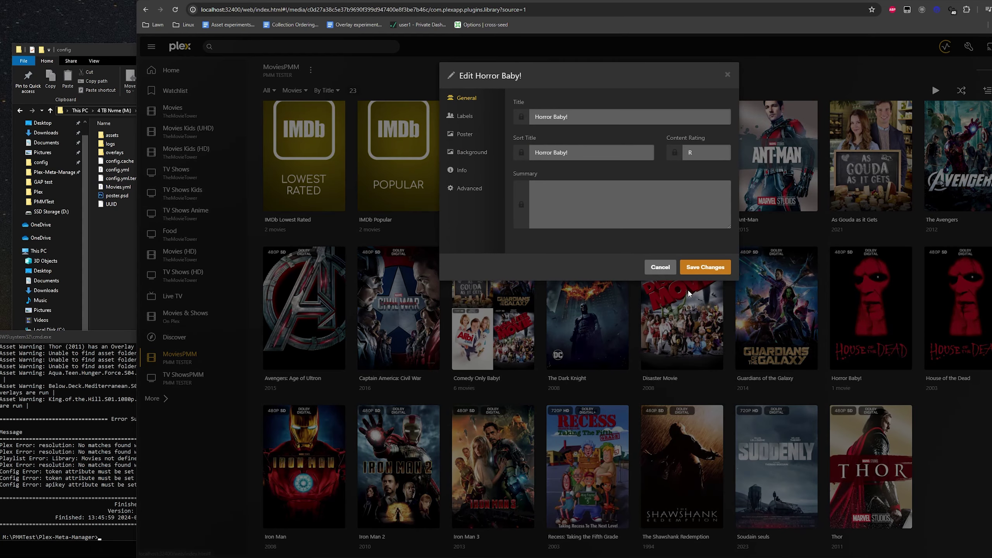
left_click(663, 272)
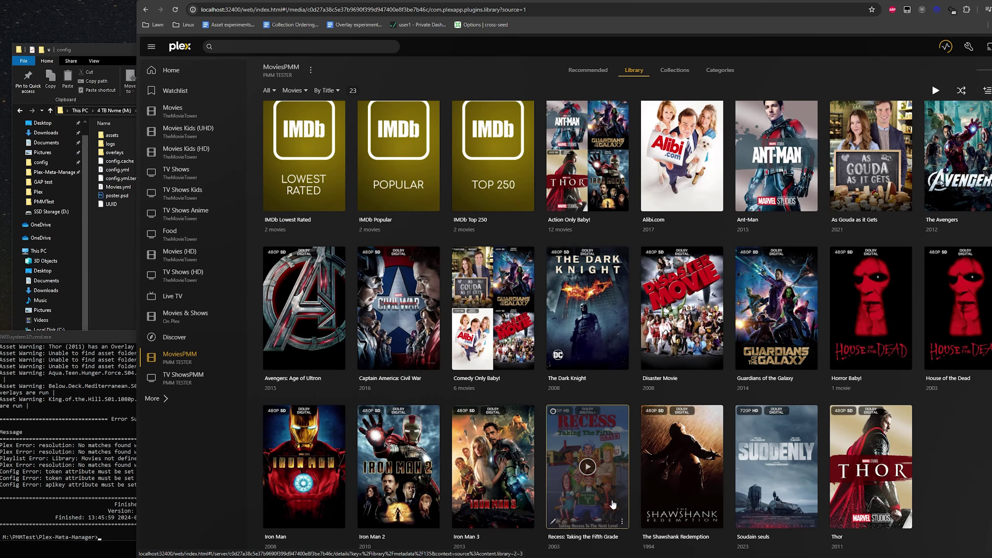
scroll(613, 504, "up", 1)
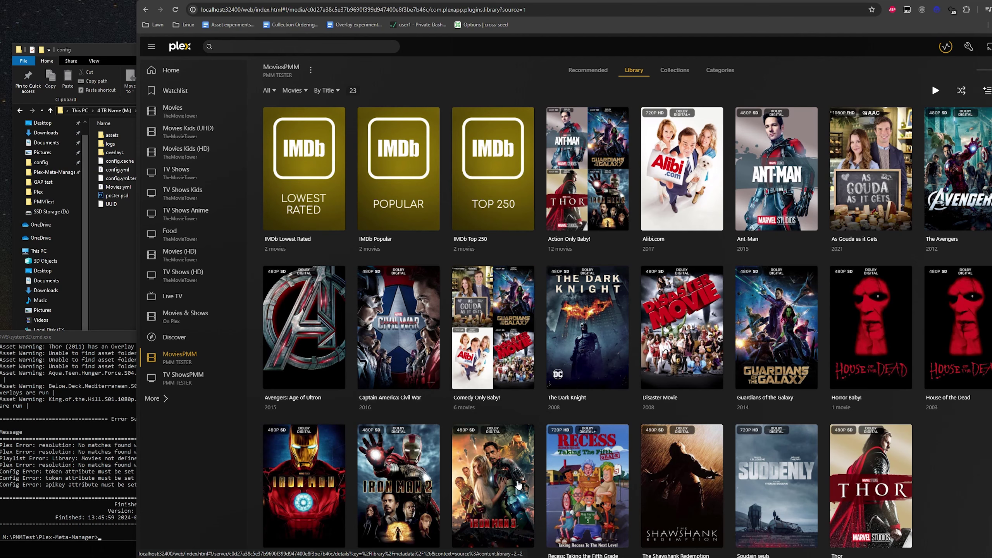
left_click(459, 383)
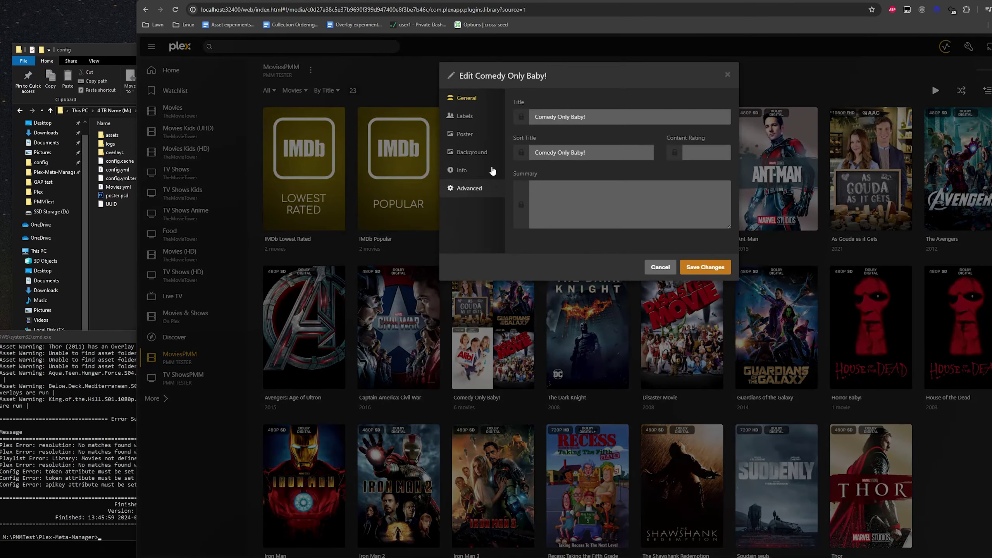
left_click(660, 268)
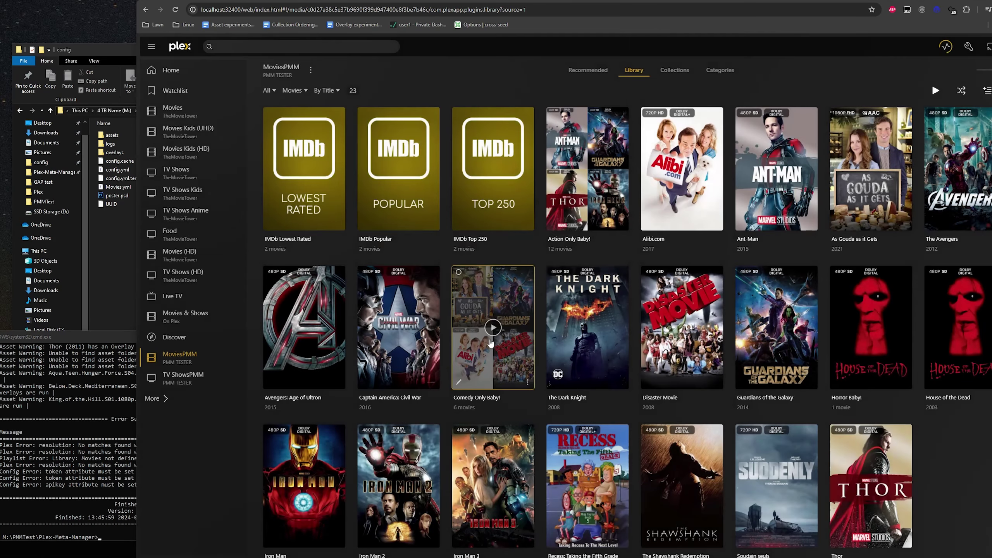
left_click(459, 383)
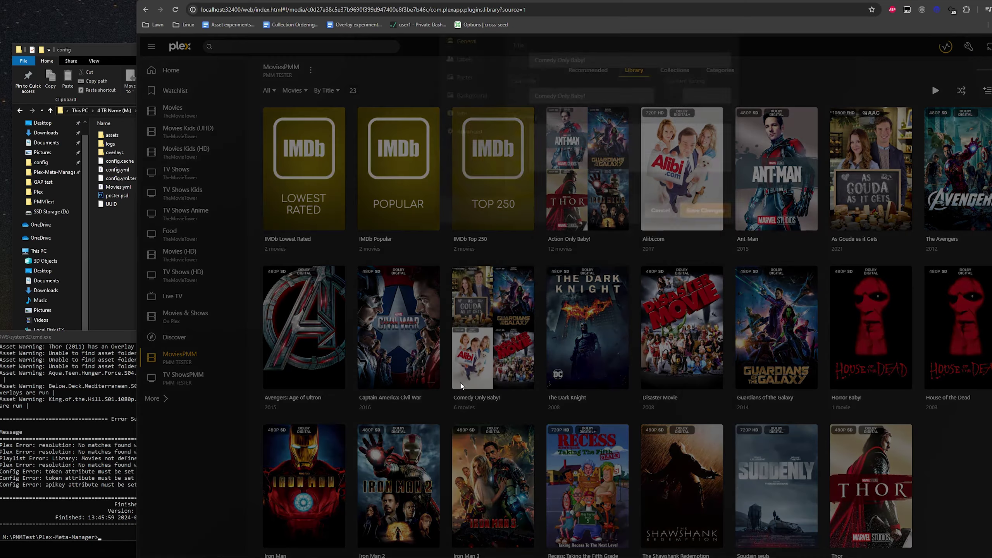
left_click(658, 267)
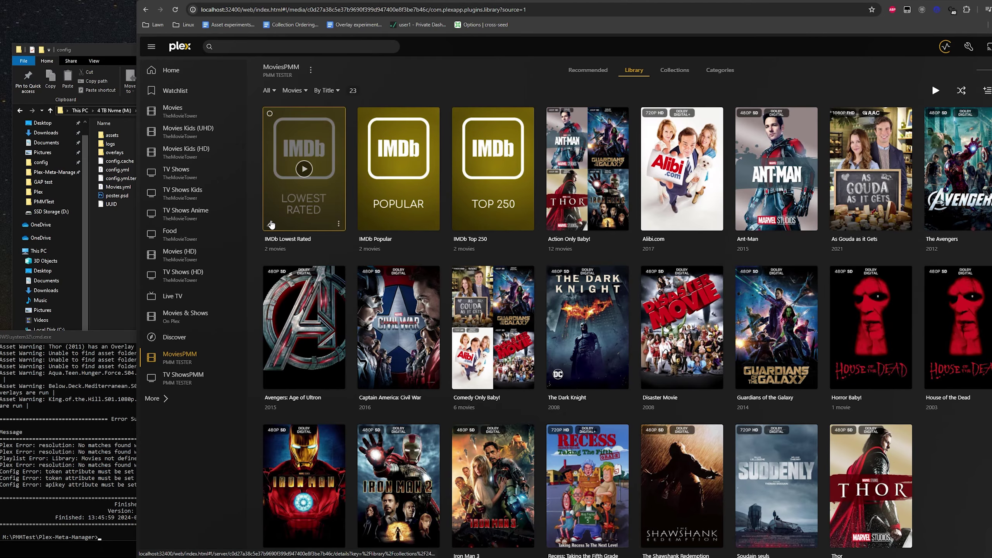
Step: Check the sort titles of the IMDb Lowest Rated and IMDb Popular collections without saving changes
left_click(274, 223)
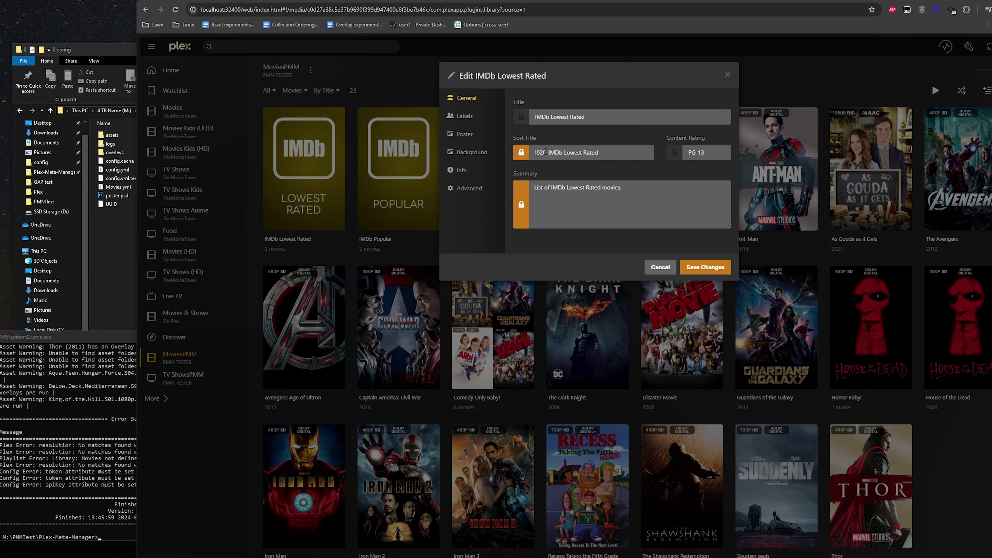
left_click(660, 267)
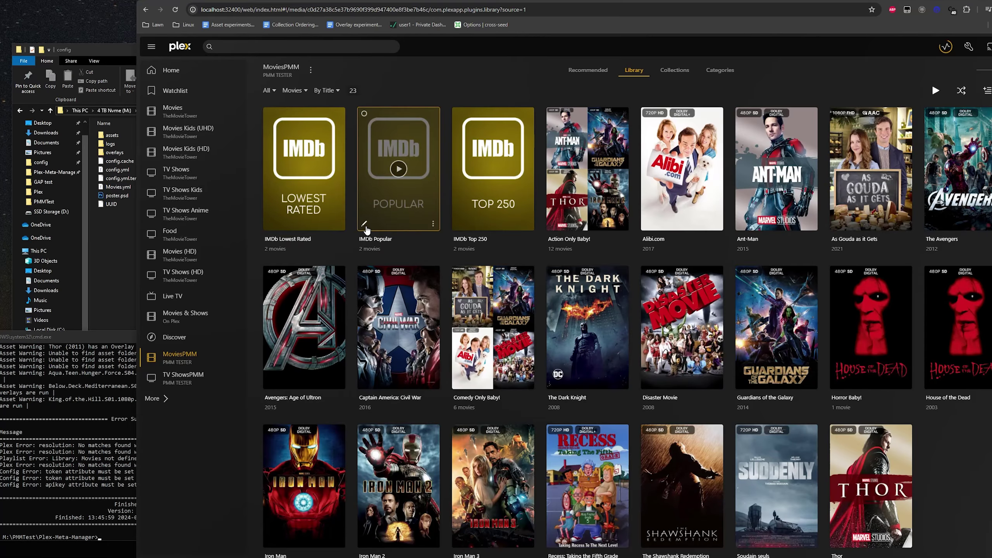
left_click(367, 227)
left_click(660, 268)
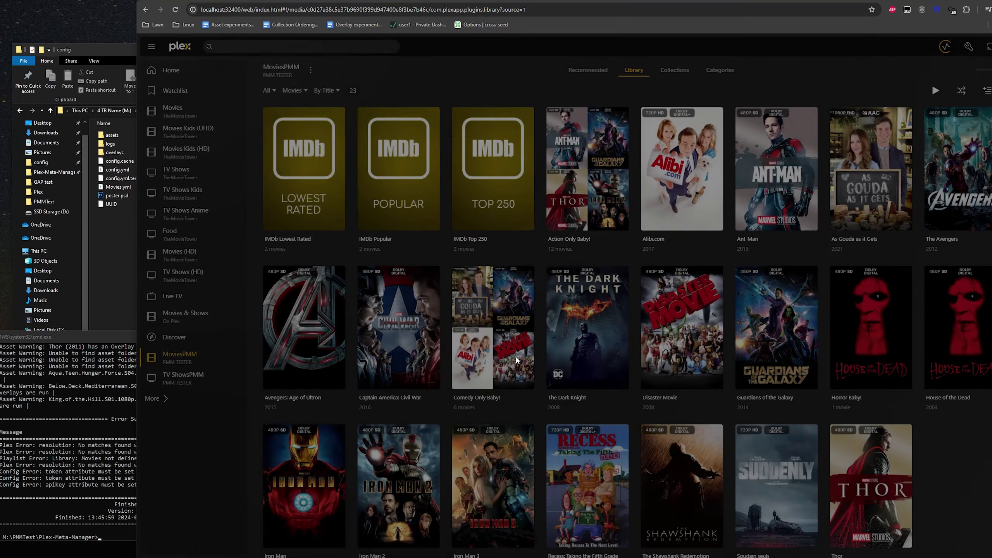
Step: Set the Comedy Only Baby! collection's sort title to "!020_Comedy Only Baby!" and save the change
left_click(459, 382)
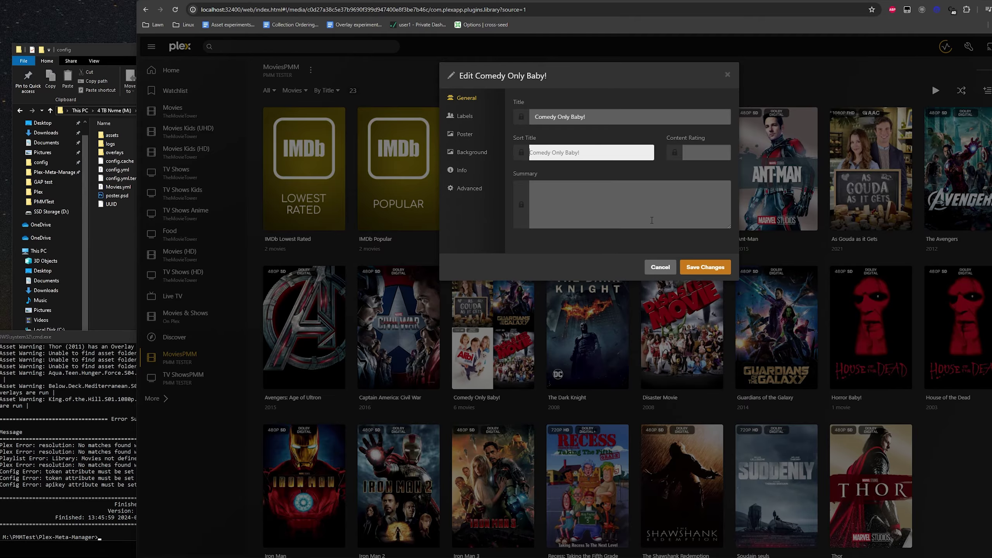
type("2020_")
left_click(716, 271)
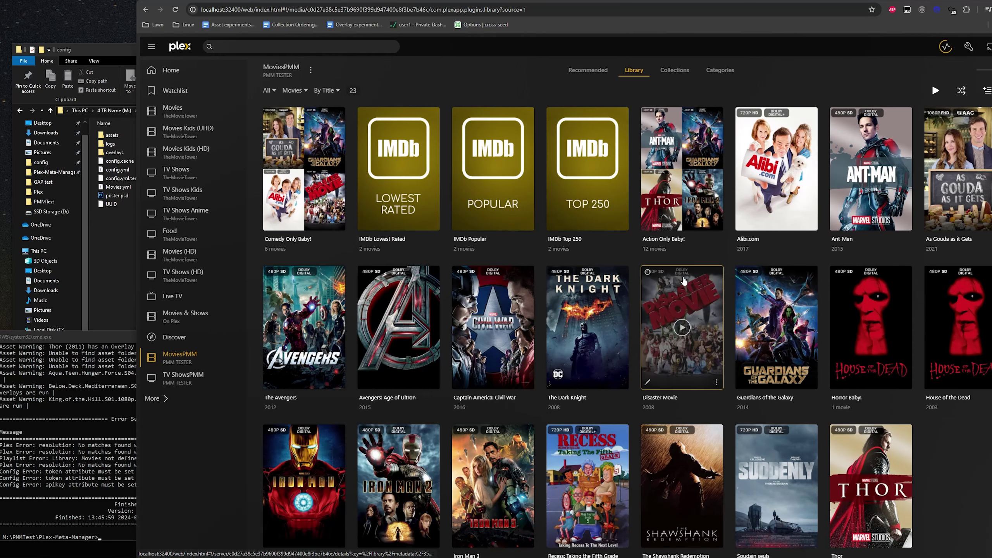
Step: Clear the custom sort title of the Comedy Only Baby! collection and save the default title order
left_click(270, 225)
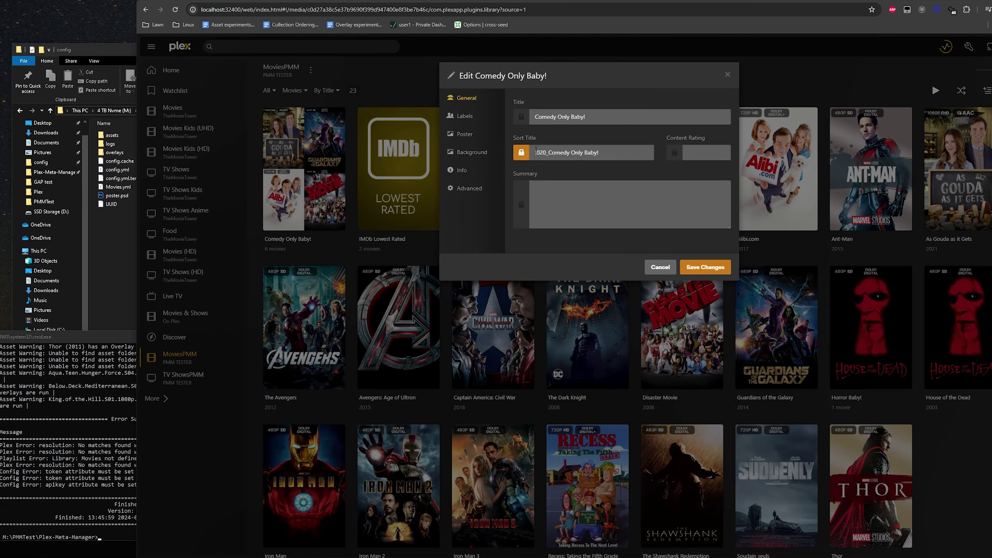
left_click(536, 149)
key("ctrl+a")
key("BackSpace")
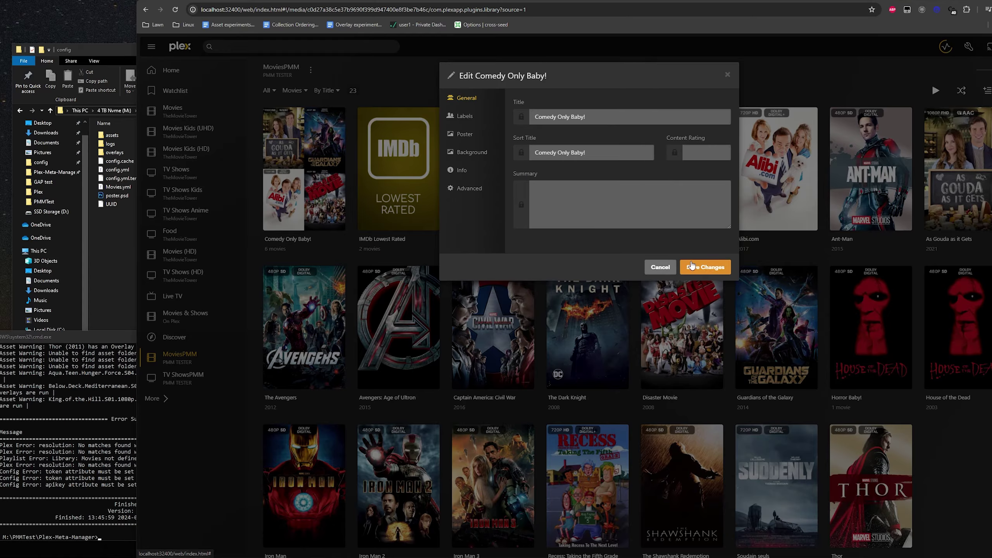
left_click(691, 266)
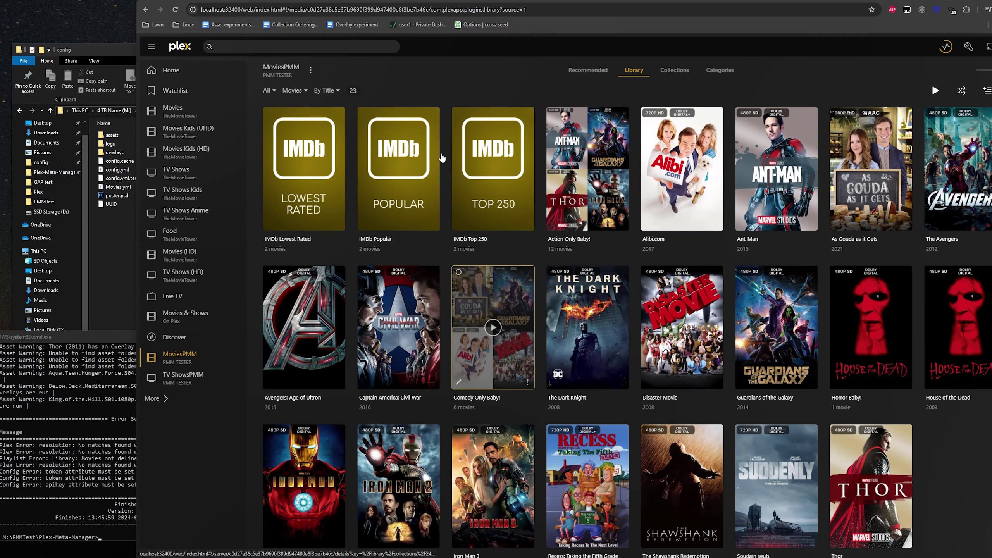
Step: Review the sample collection file section of the Local Walkthrough wiki page, from the Recent Comedy definition to the new collection screenshot
left_click(392, 2)
scroll(626, 334, "up", 8)
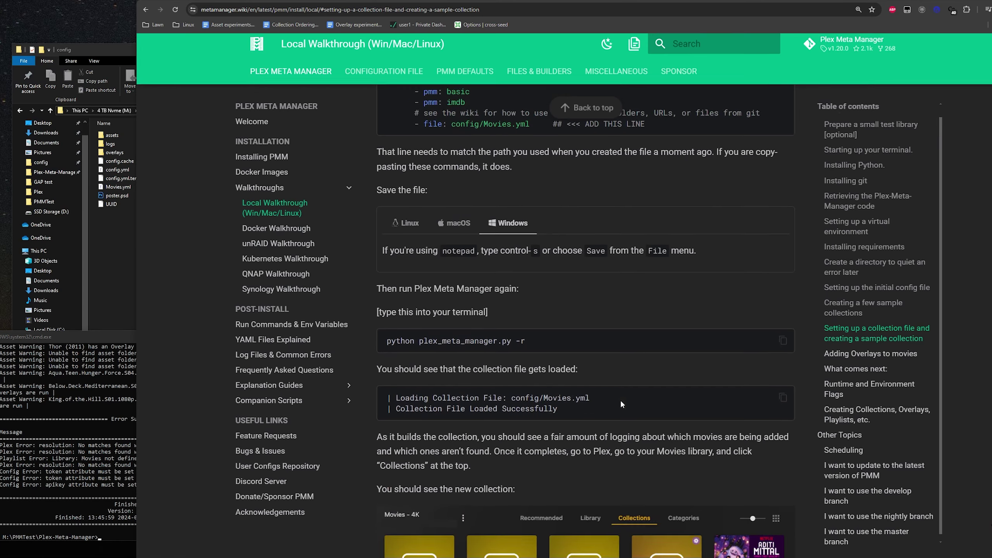
scroll(615, 399, "up", 6)
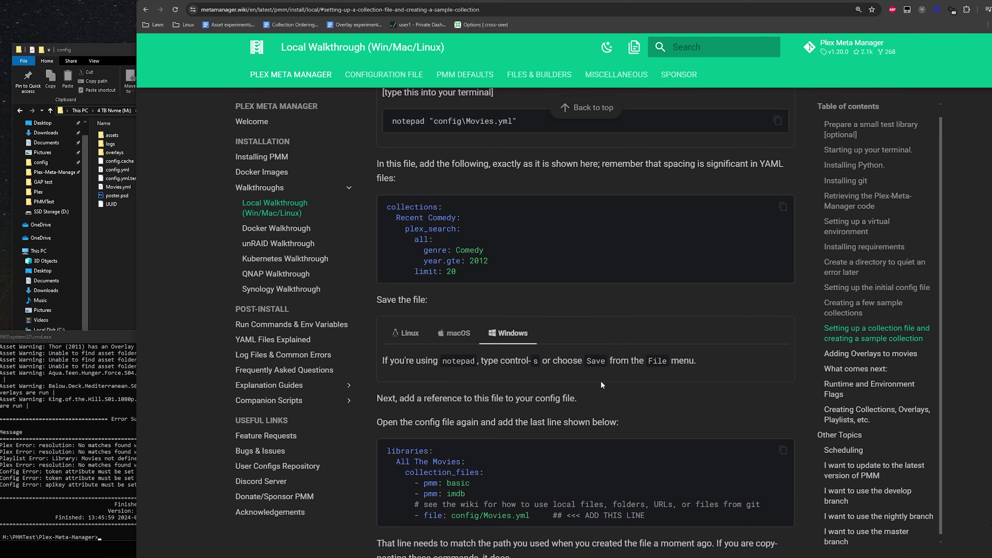
scroll(602, 383, "down", 7)
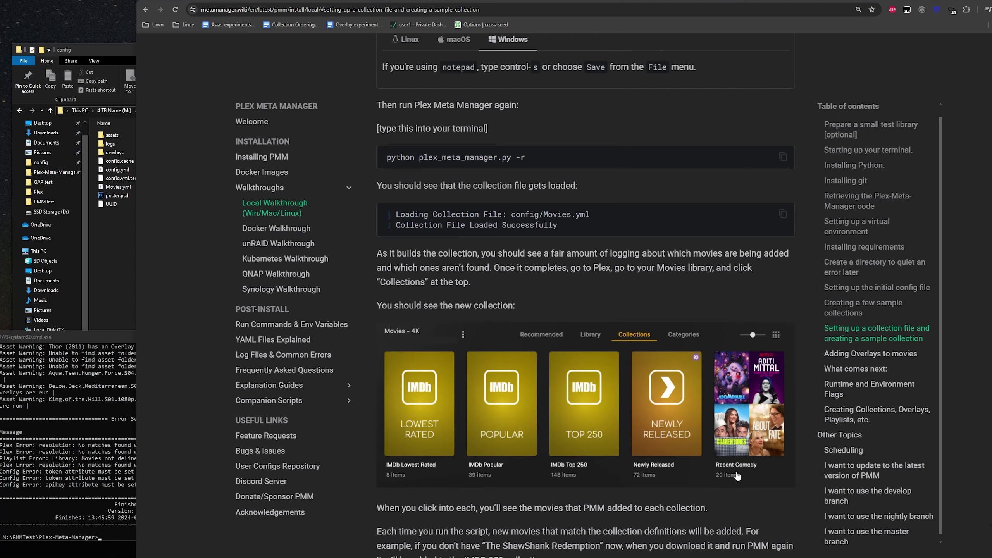
scroll(737, 476, "down", 2)
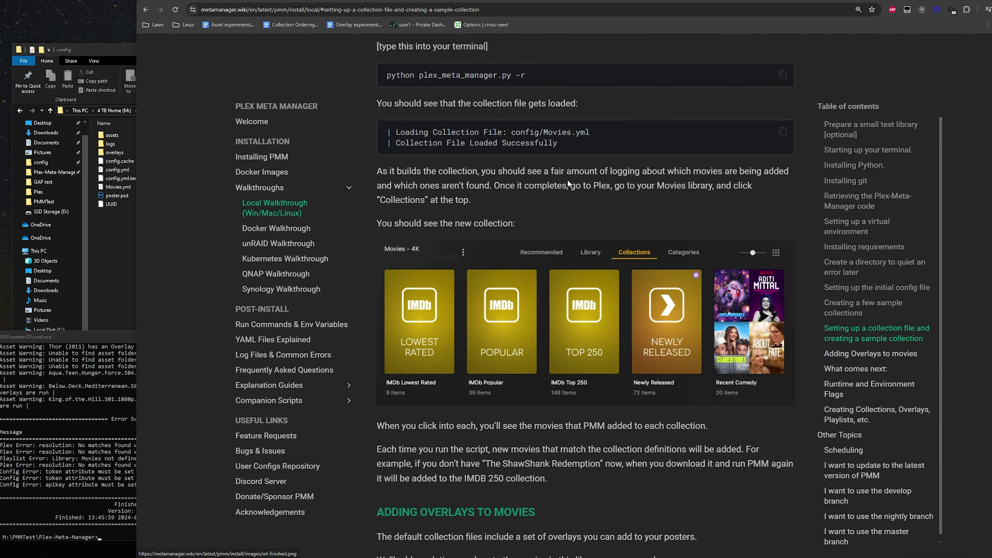
Step: Switch back to the MoviesPMM library in Plex and check its collections and library views
key("ctrl+Tab")
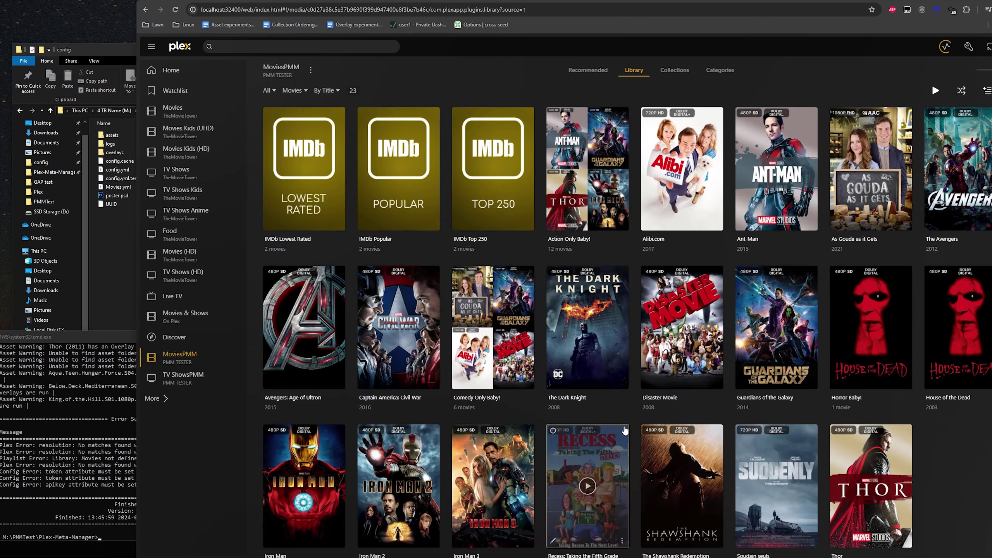
scroll(625, 430, "down", 1)
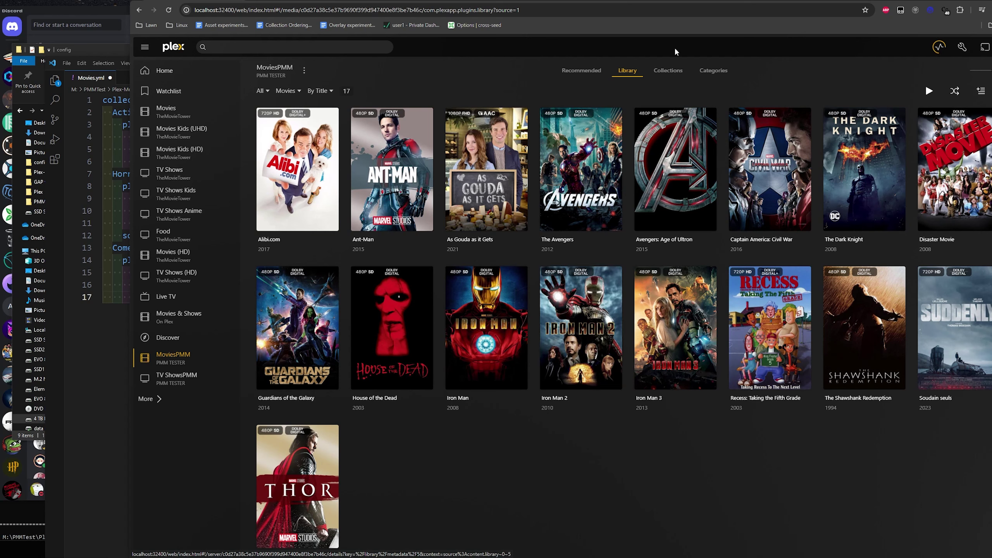
left_click(668, 71)
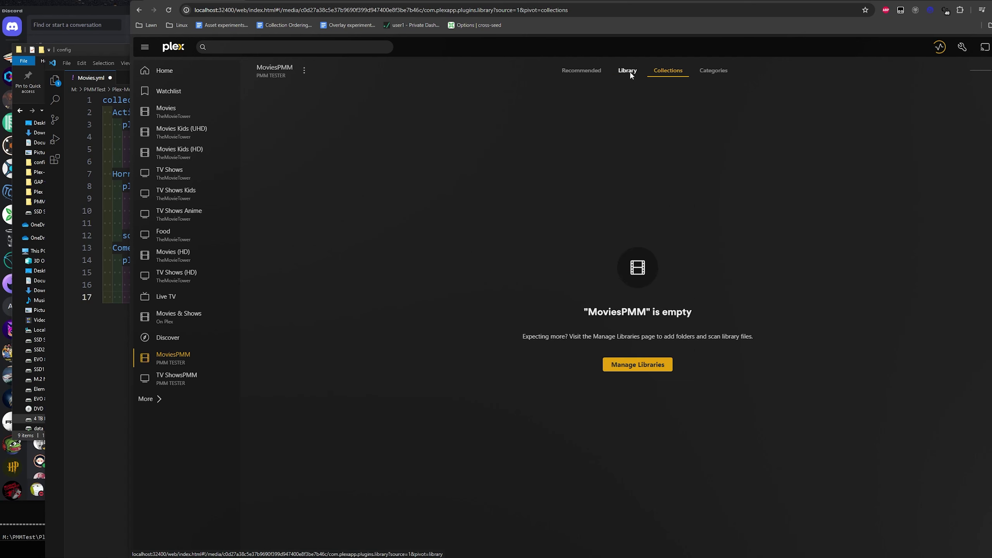
left_click(630, 72)
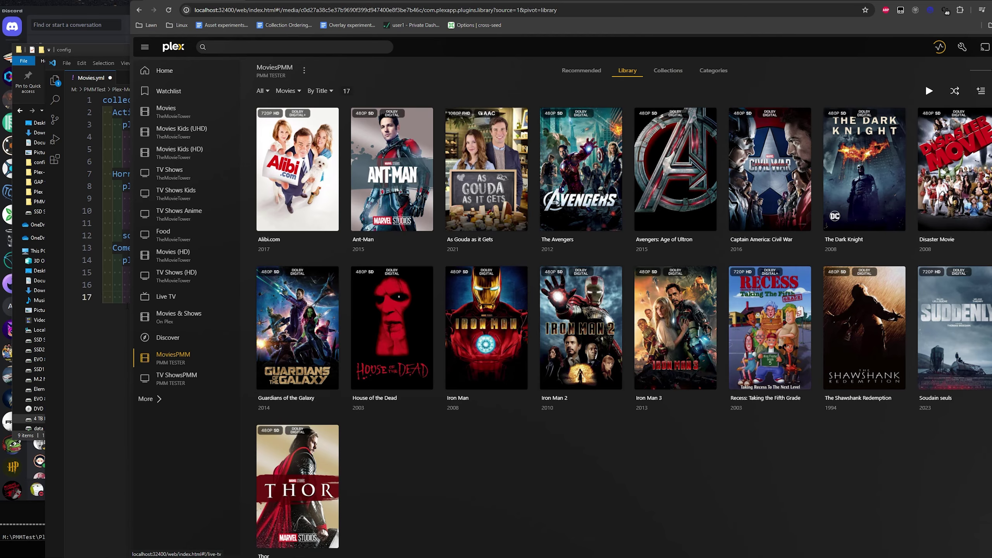
Step: Switch to the Files & Builders Overview wiki page and read the Builders description
key("ctrl+Tab")
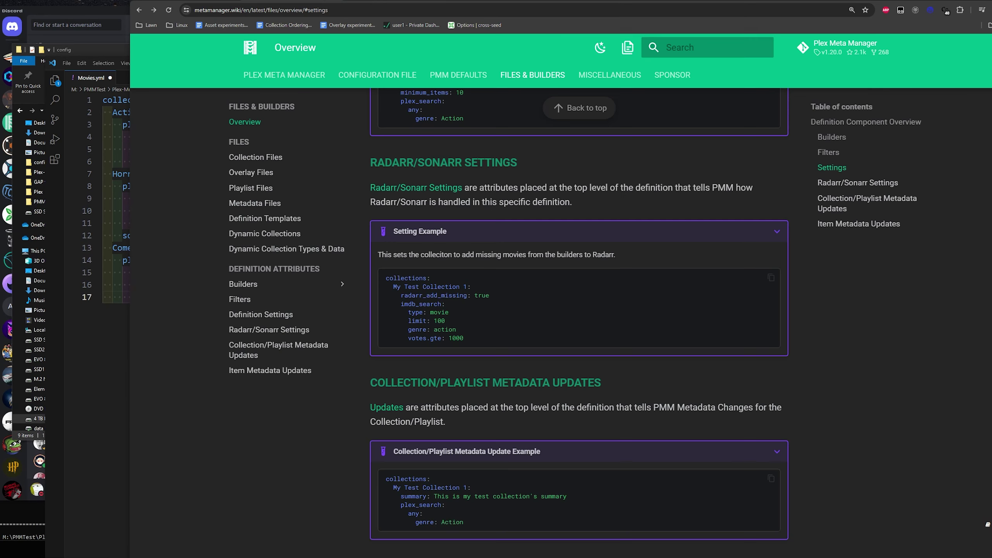
scroll(493, 349, "up", 15)
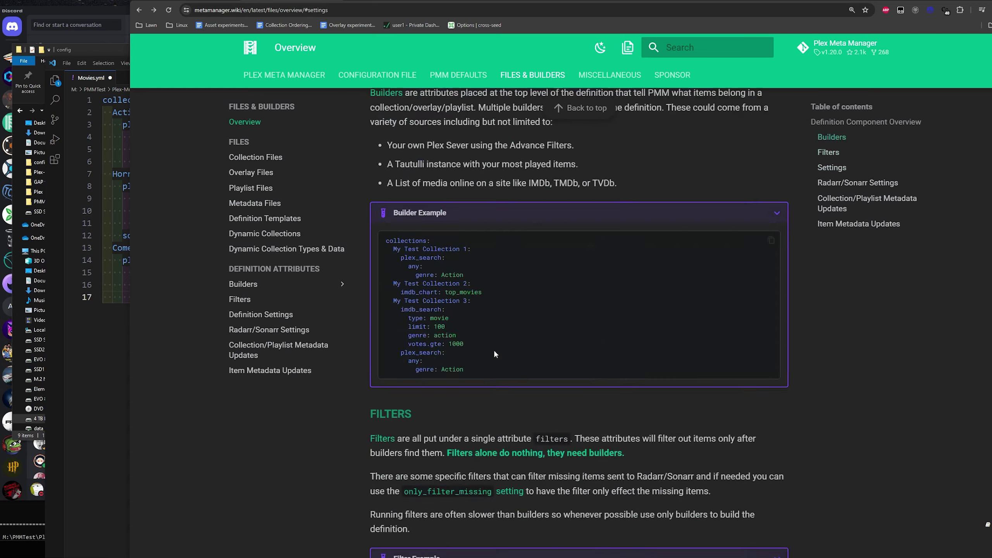
scroll(490, 424, "down", 12)
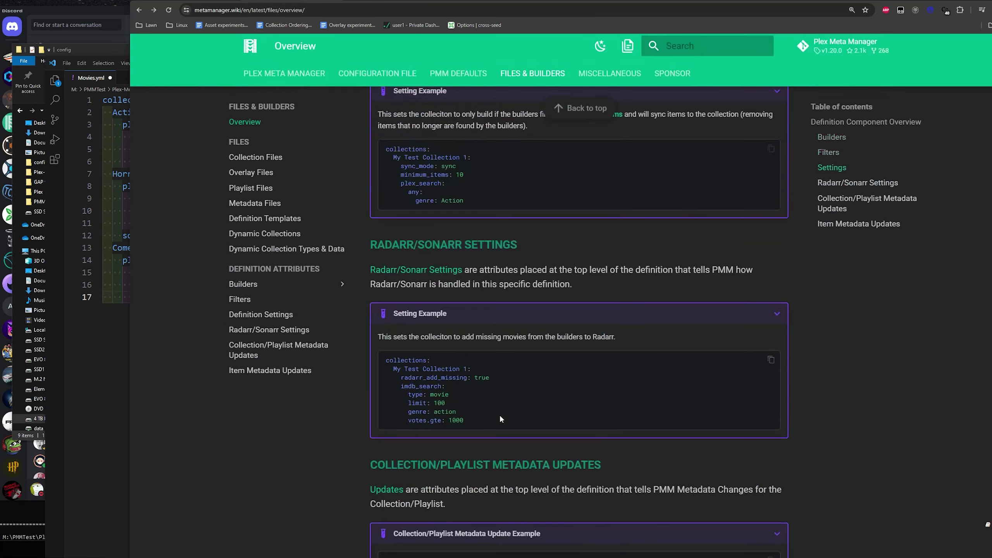
scroll(499, 391, "up", 12)
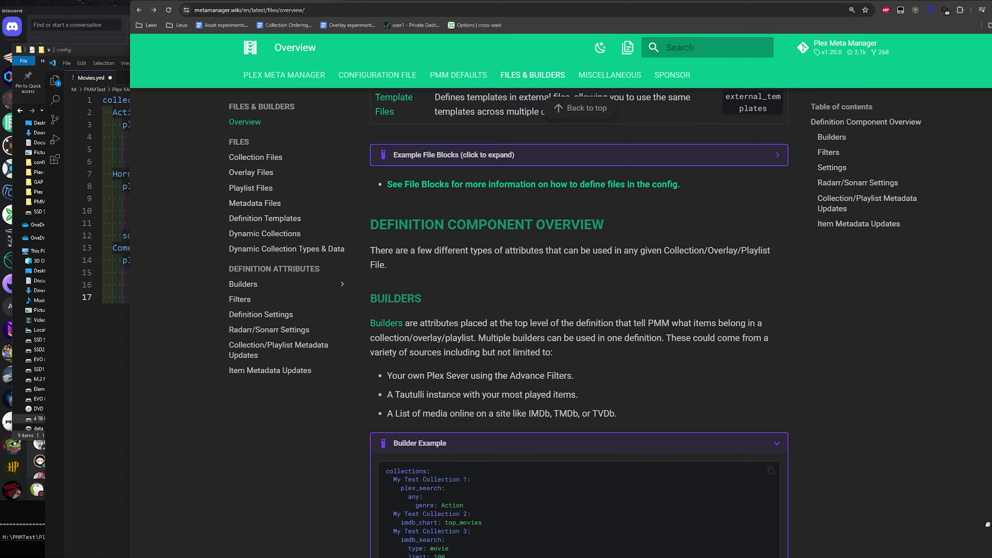
scroll(445, 349, "down", 1)
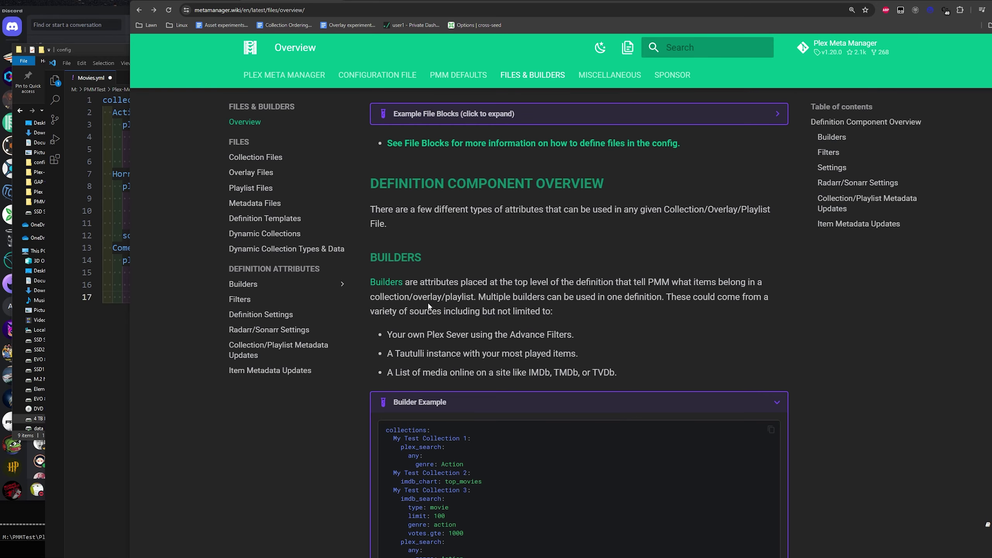
scroll(425, 294, "down", 2)
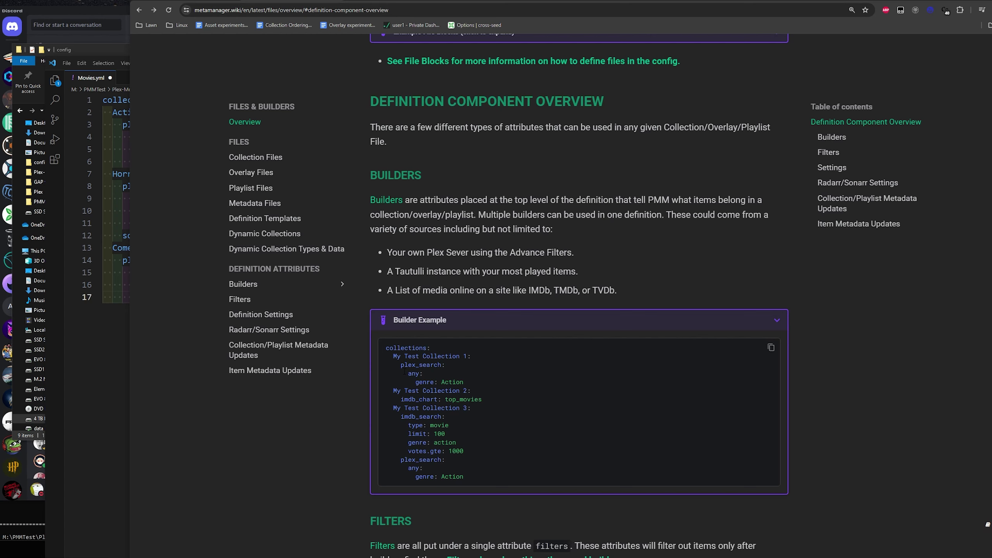
Step: Highlight the plex_search, imdb_chart and imdb_search parts of the Builder Example on the Overview page
left_click_drag(400, 368, 513, 368)
left_click_drag(400, 399, 483, 399)
left_click_drag(428, 425, 479, 423)
left_click(479, 423)
Step: Read the Filters section with its Filter Example and the Settings section of the Overview page
scroll(490, 332, "down", 3)
scroll(491, 336, "down", 6)
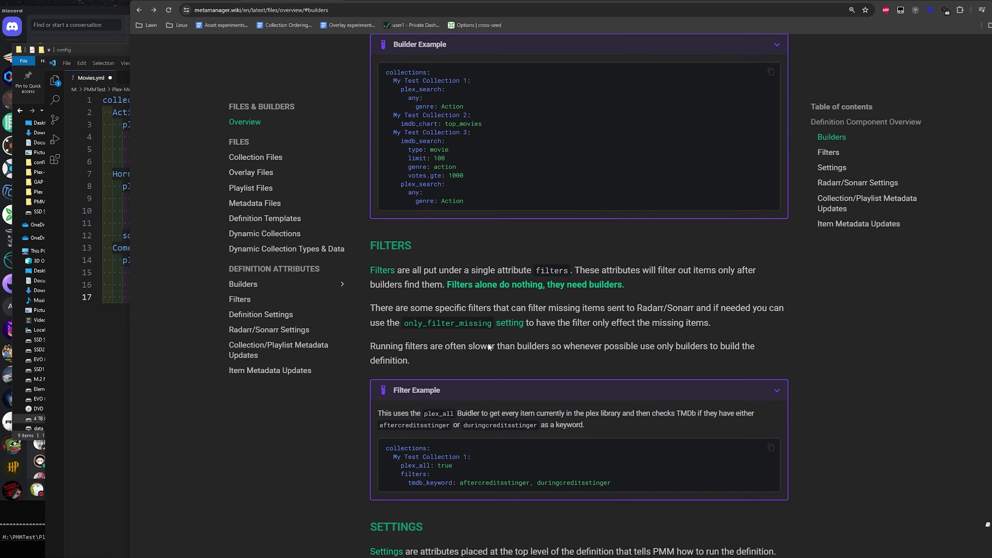
scroll(426, 396, "down", 3)
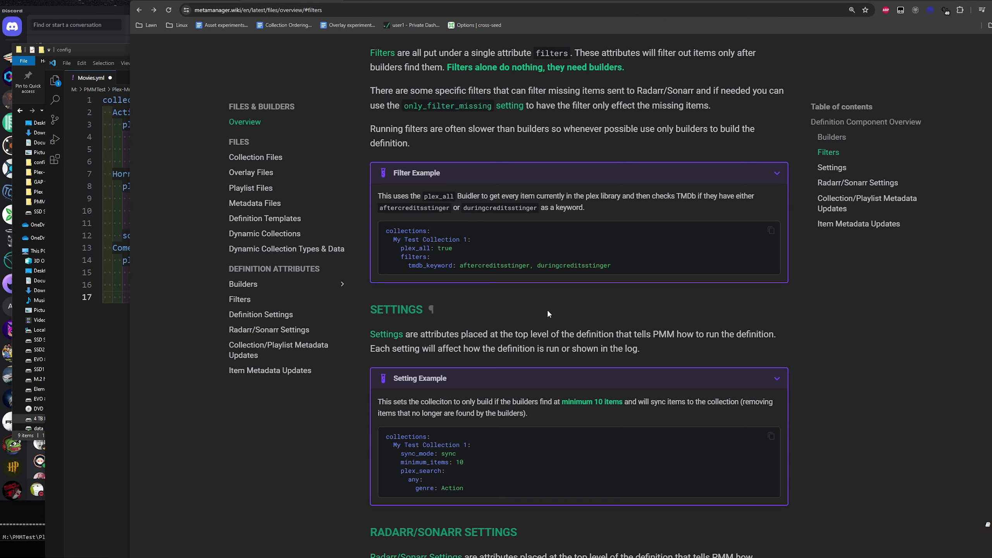
scroll(541, 352, "down", 3)
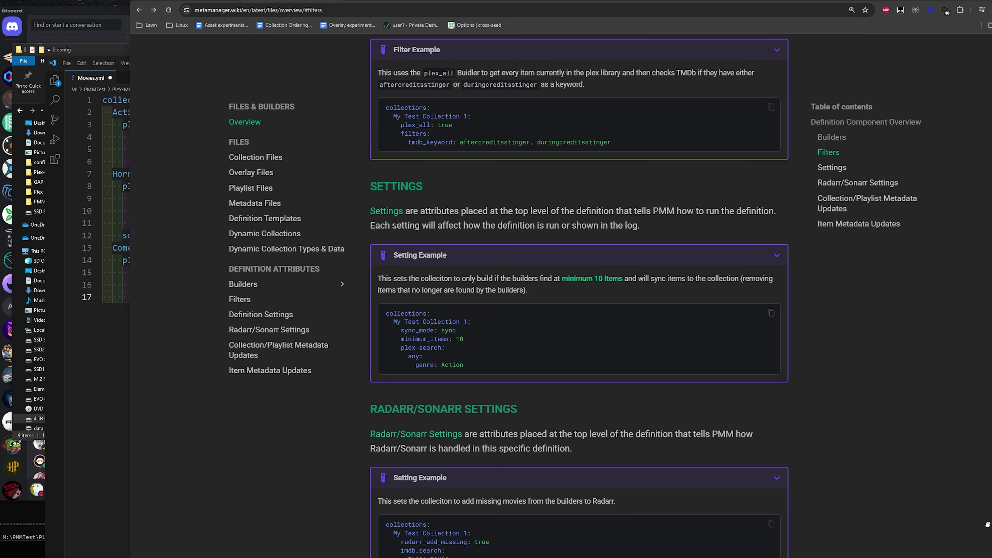
Step: Open the Definition Settings page and examine attributes such as limit, schedule, sync_mode, minimum_items and name_mapping
left_click(385, 212)
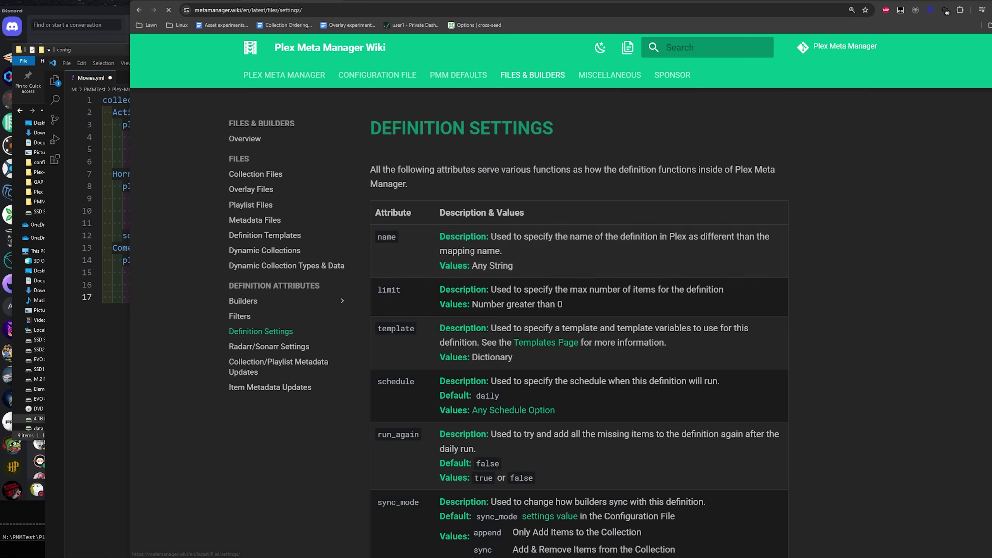
scroll(512, 269, "down", 3)
scroll(506, 275, "down", 2)
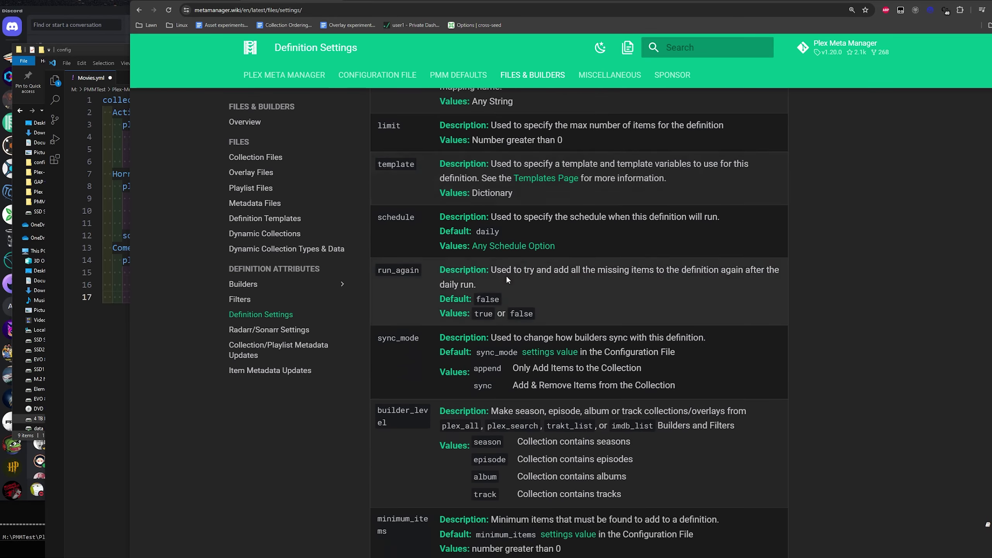
scroll(505, 275, "up", 5)
scroll(497, 281, "down", 4)
scroll(442, 306, "down", 1)
scroll(411, 269, "down", 2)
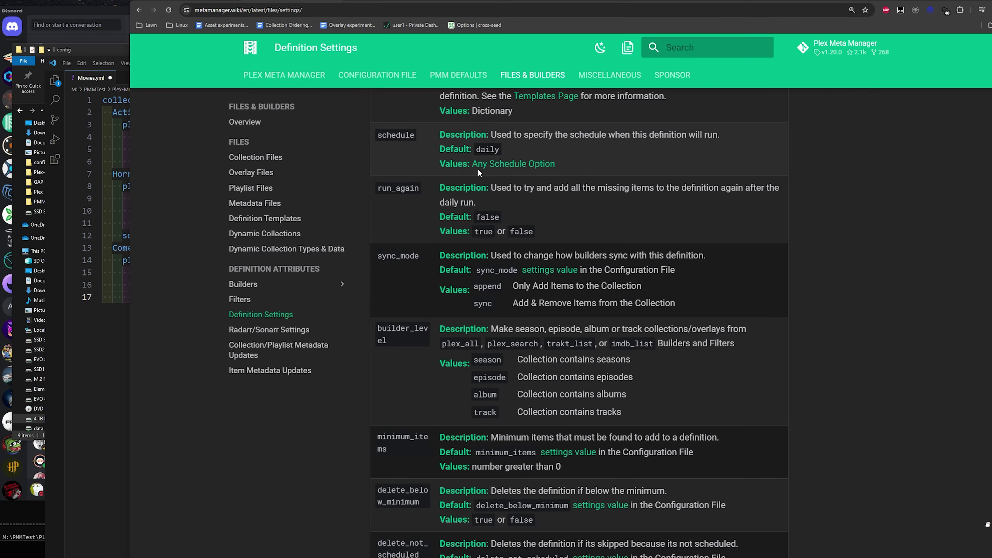
scroll(477, 168, "down", 8)
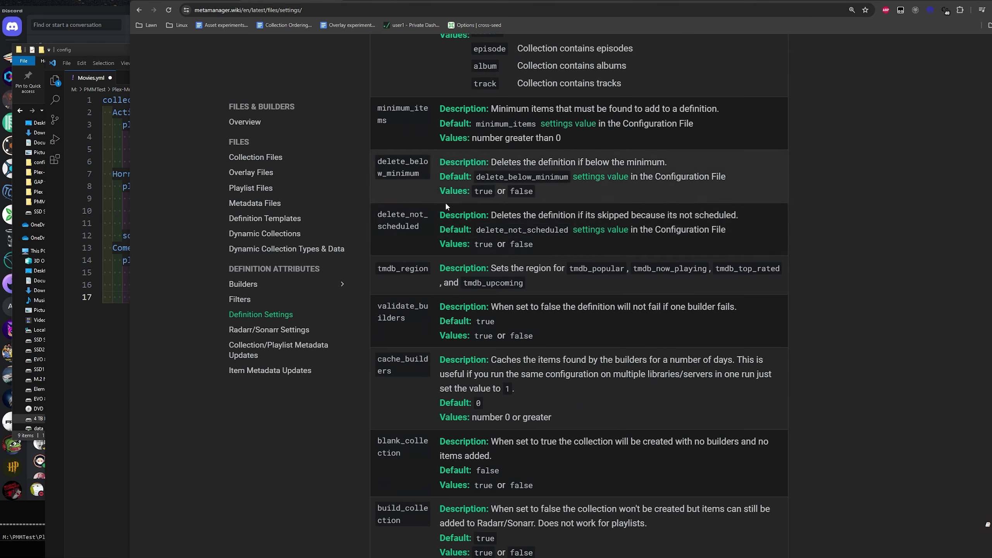
scroll(446, 205, "down", 3)
scroll(446, 285, "down", 11)
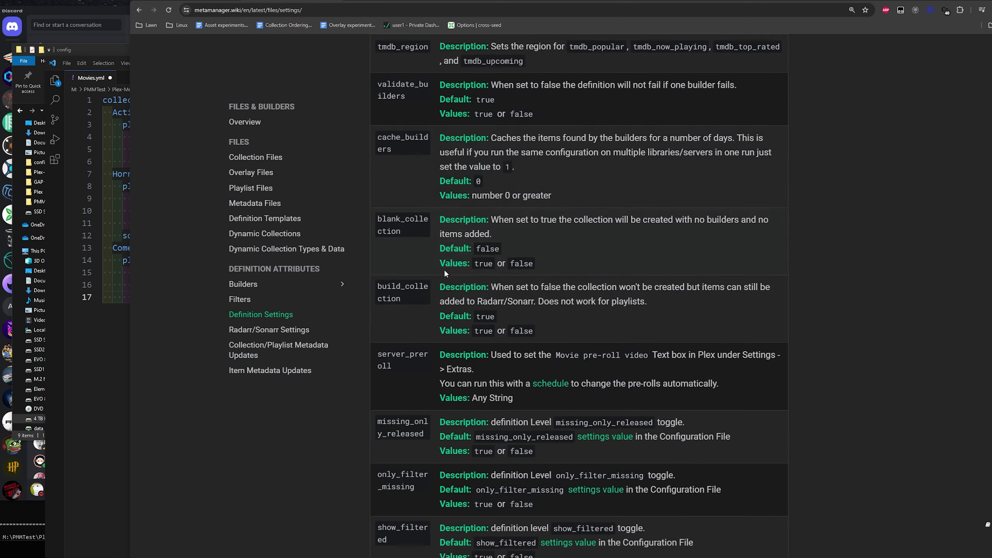
scroll(412, 273, "down", 13)
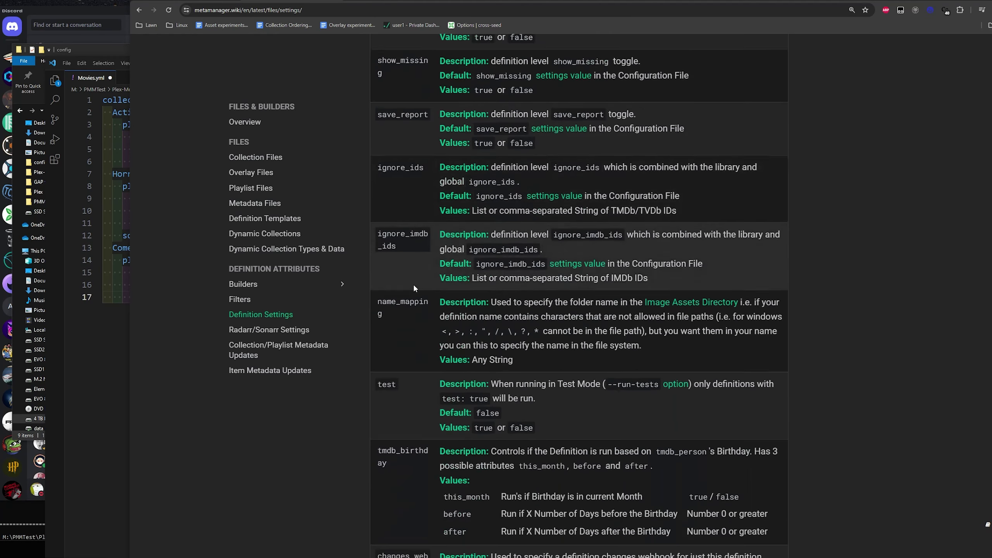
Step: Return to the Overview page and read the Radarr/Sonarr Settings, Collection/Playlist Metadata Updates and Item Metadata Updates examples
left_click(140, 8)
scroll(492, 398, "down", 8)
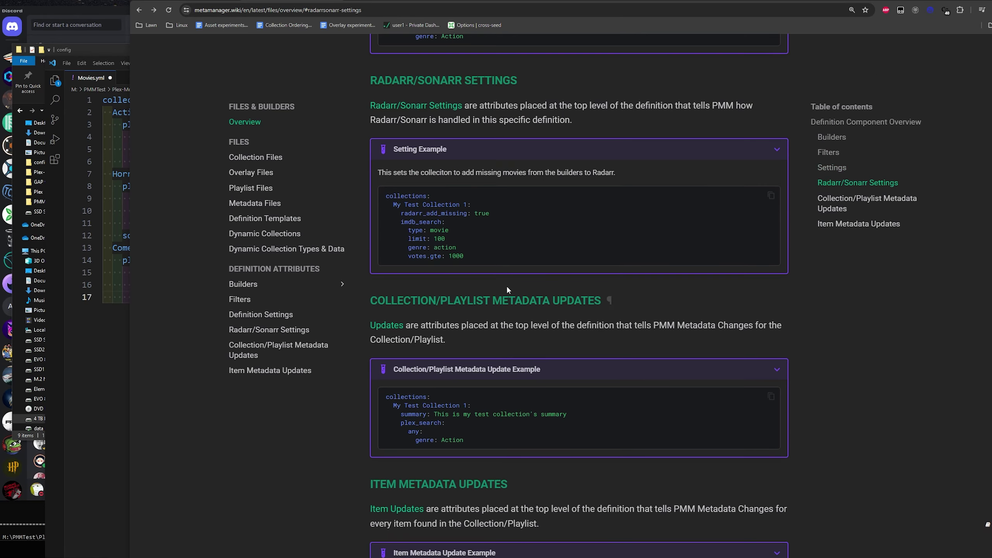
scroll(544, 337, "down", 3)
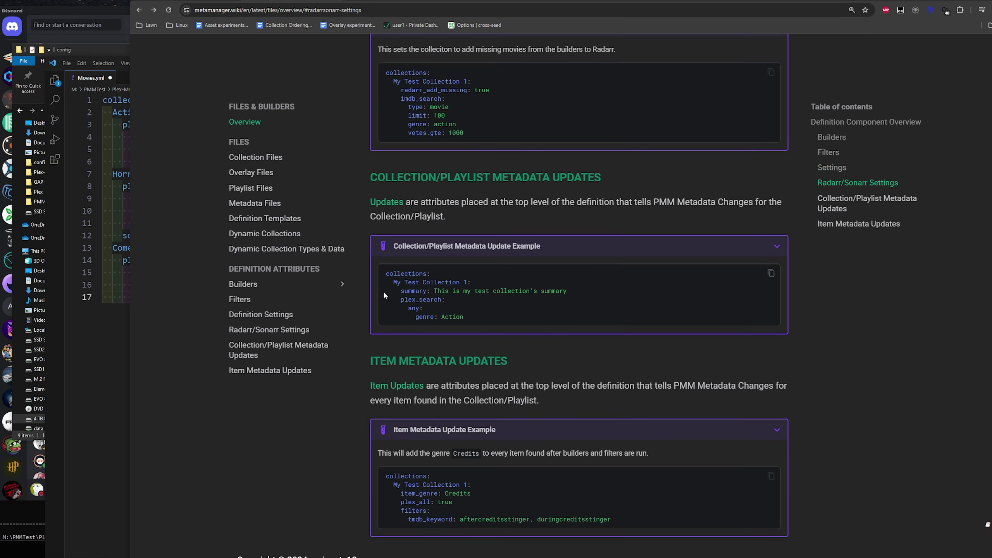
Step: In Movies.yml, add an empty sort_title attribute to the Action Only Baby! collection, indented at the same level as plex_search
left_click(185, 4)
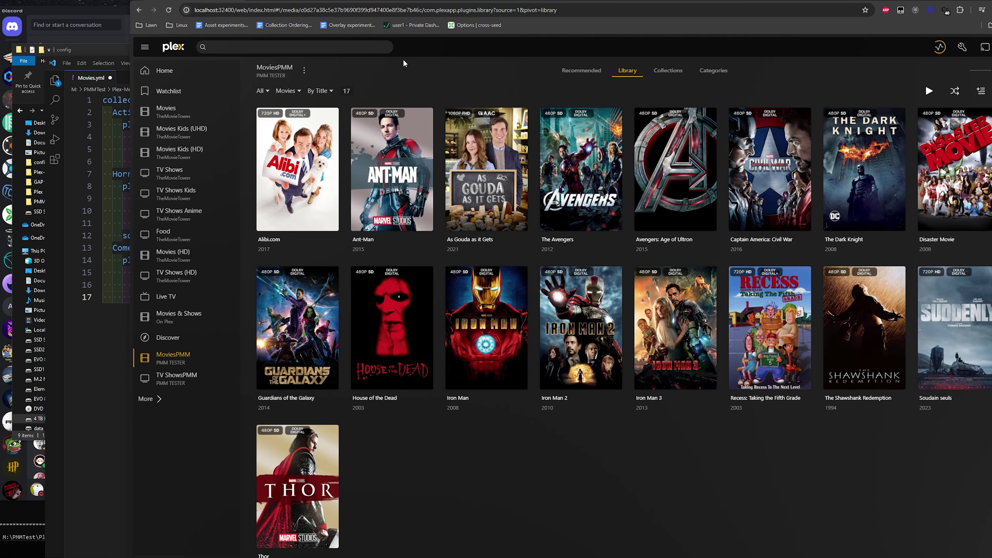
left_click(124, 247)
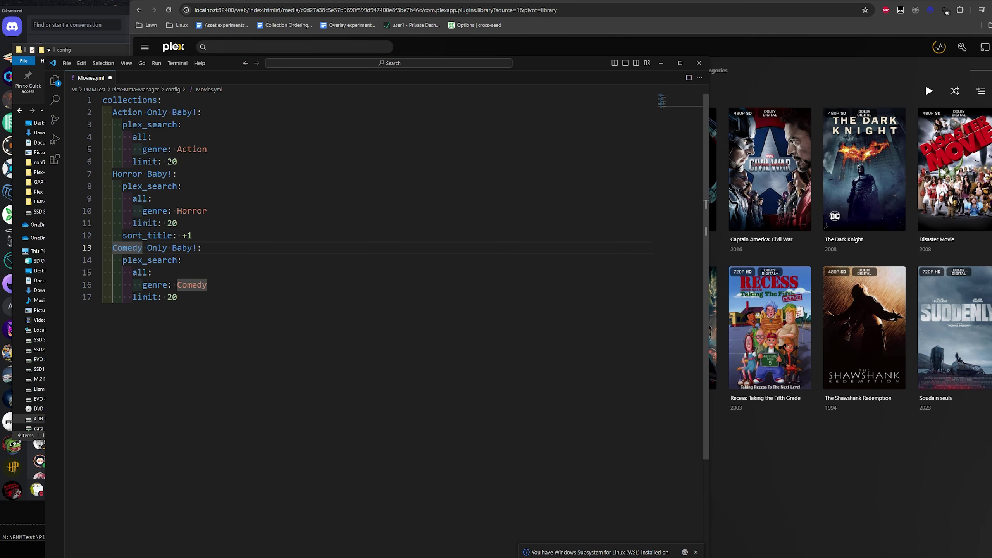
left_click(148, 125)
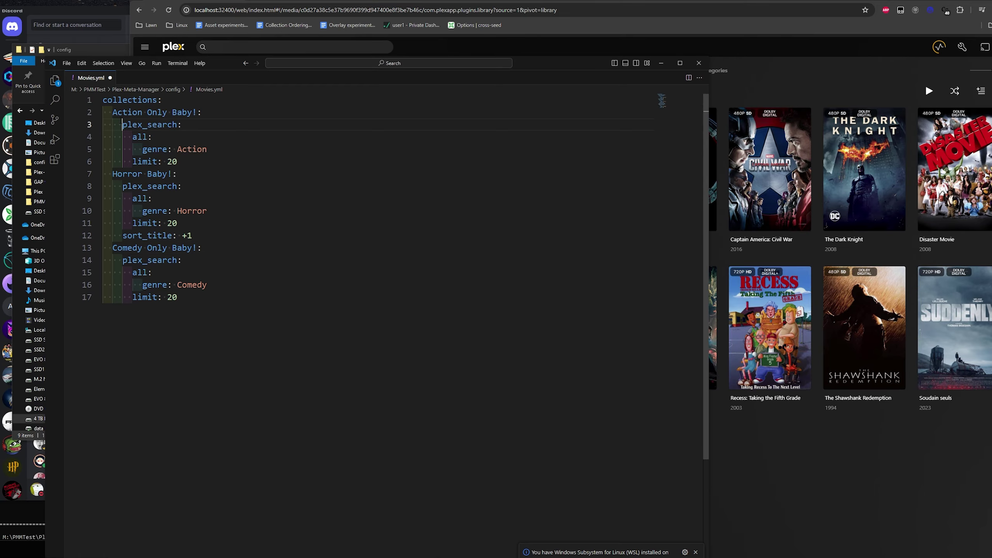
left_click_drag(123, 125, 201, 164)
left_click(201, 164)
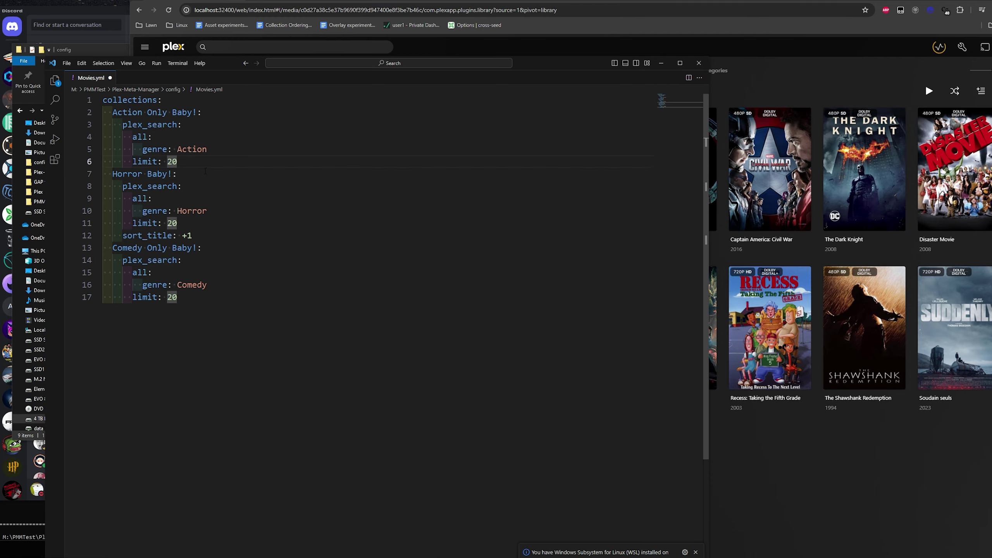
key("Return")
type("sort_tiel")
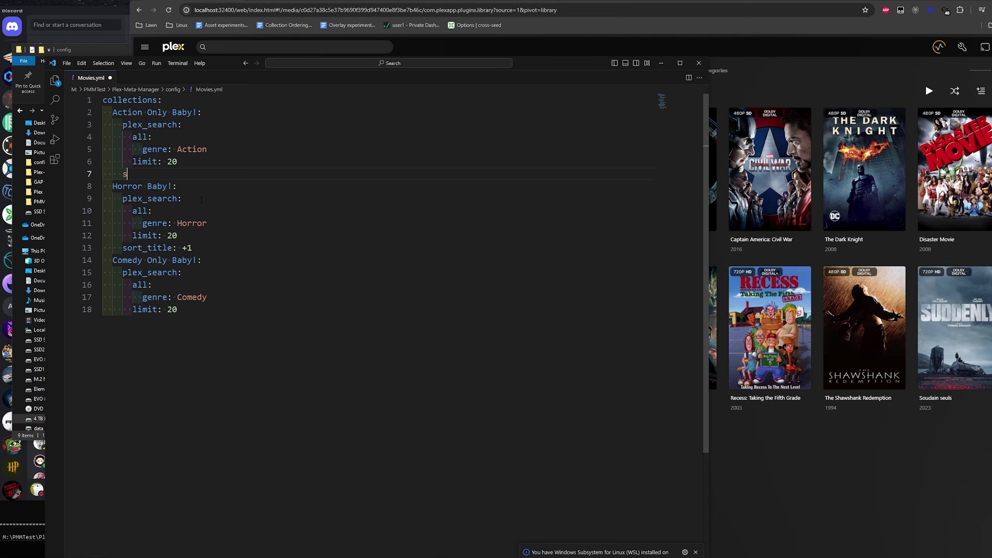
key("BackSpace")
key("BackSpace")
type("tle:")
Step: Highlight plex_search and sort_title under Action Only Baby! to compare their indentation
left_click_drag(115, 122, 177, 125)
left_click_drag(113, 112, 182, 124)
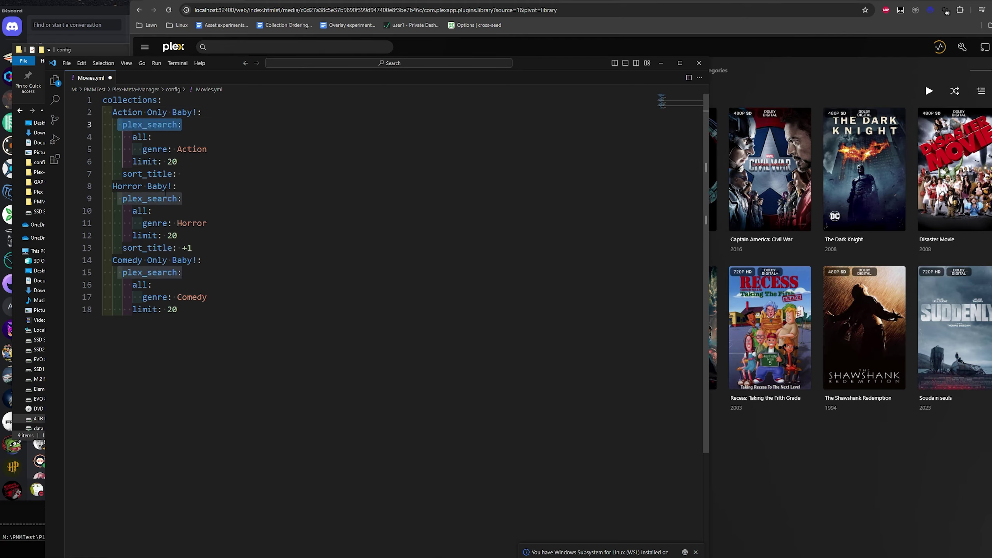
left_click_drag(182, 174, 112, 174)
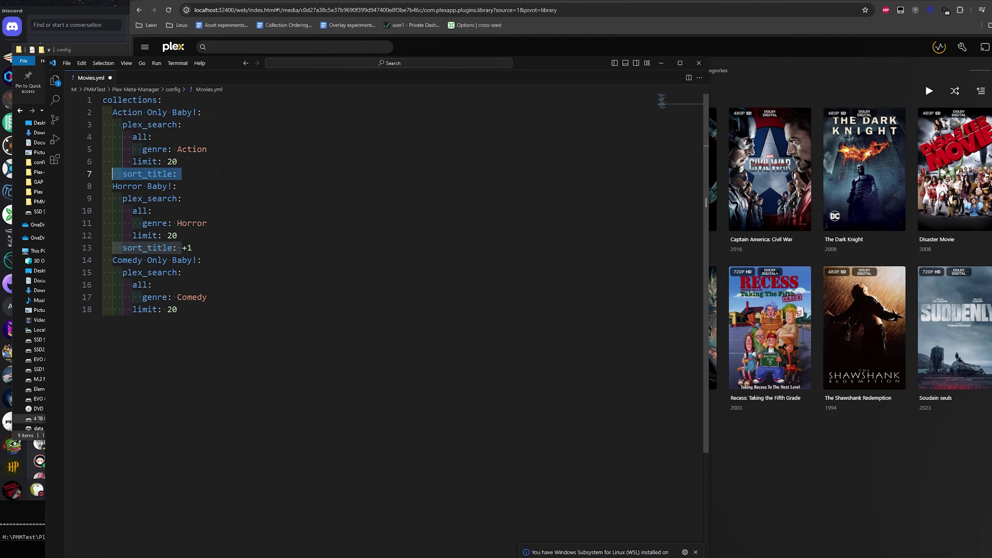
left_click_drag(176, 125, 122, 125)
double_click(148, 174)
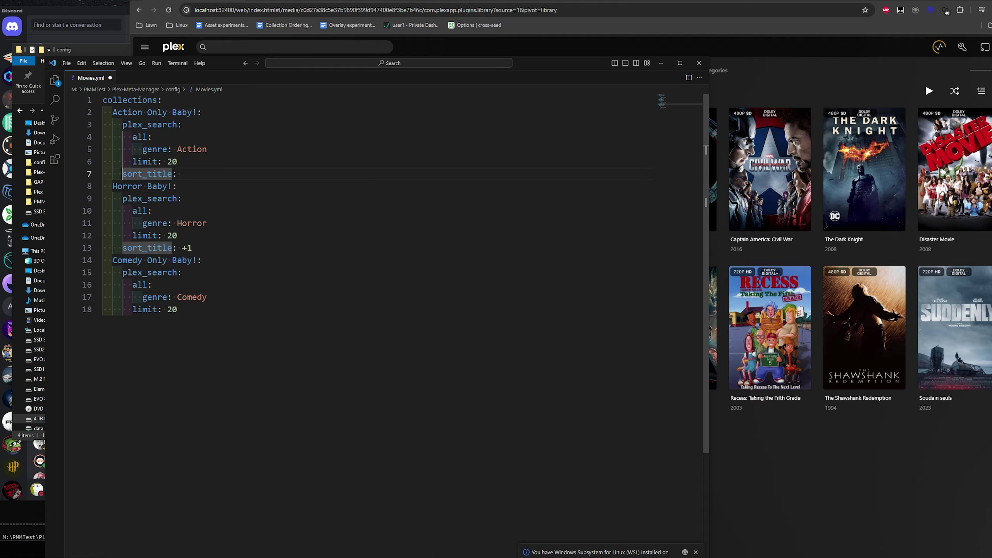
left_click(182, 174)
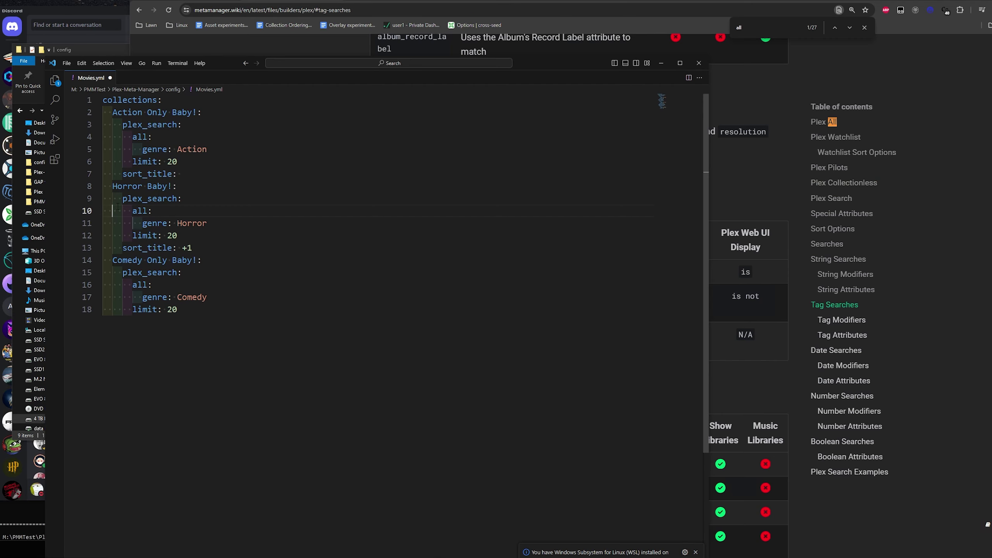
Step: Clear the Horror Baby! sort_title value and paste an empty sort_title attribute at the end of the Comedy Only Baby! collection
left_click(762, 203)
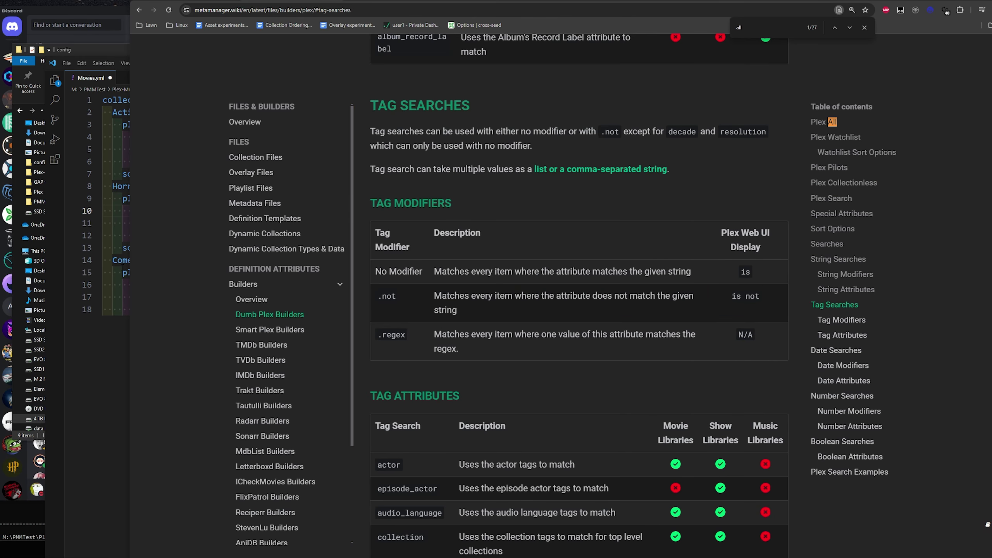
left_click(98, 198)
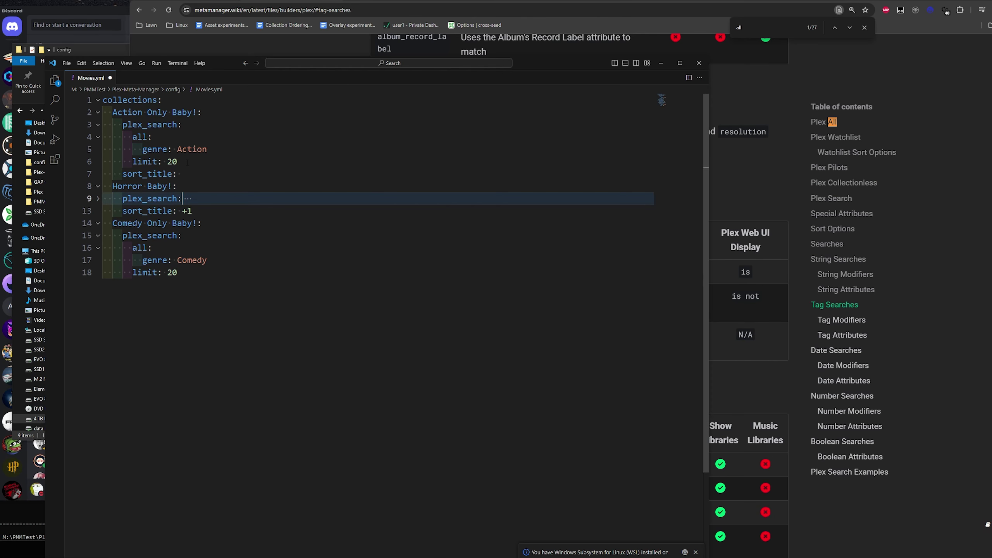
left_click(98, 198)
left_click_drag(197, 167, 103, 174)
key("ctrl+c")
left_click(178, 248)
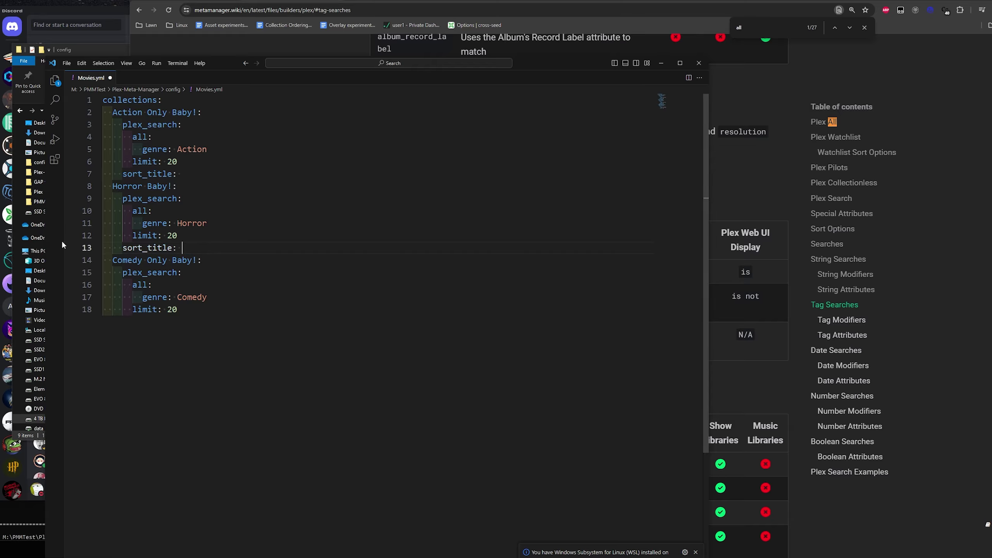
left_click(198, 312)
key("Return")
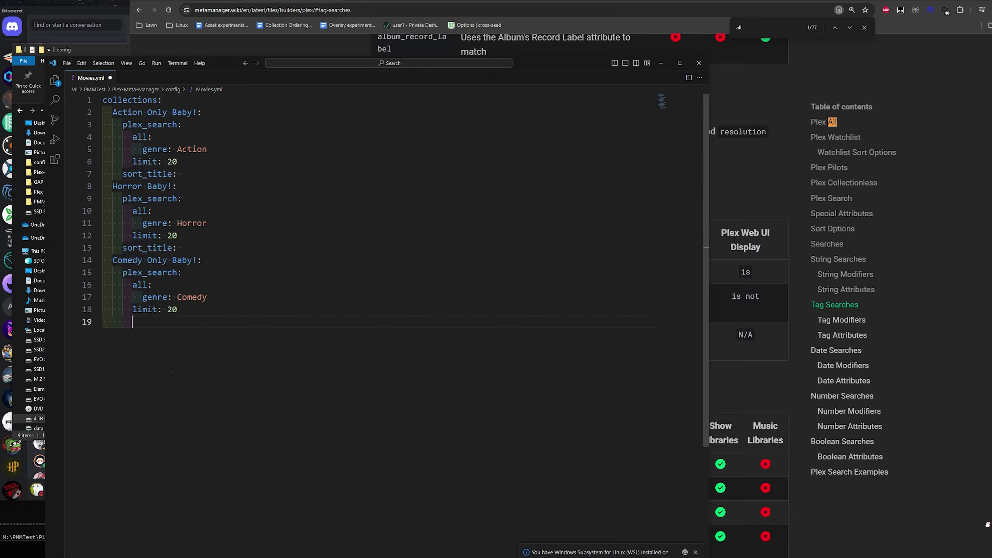
key("ctrl+v")
Step: Enter a sort title beginning with "+1_Action Only" for the Action Only Baby! collection
type("+1_Action Only")
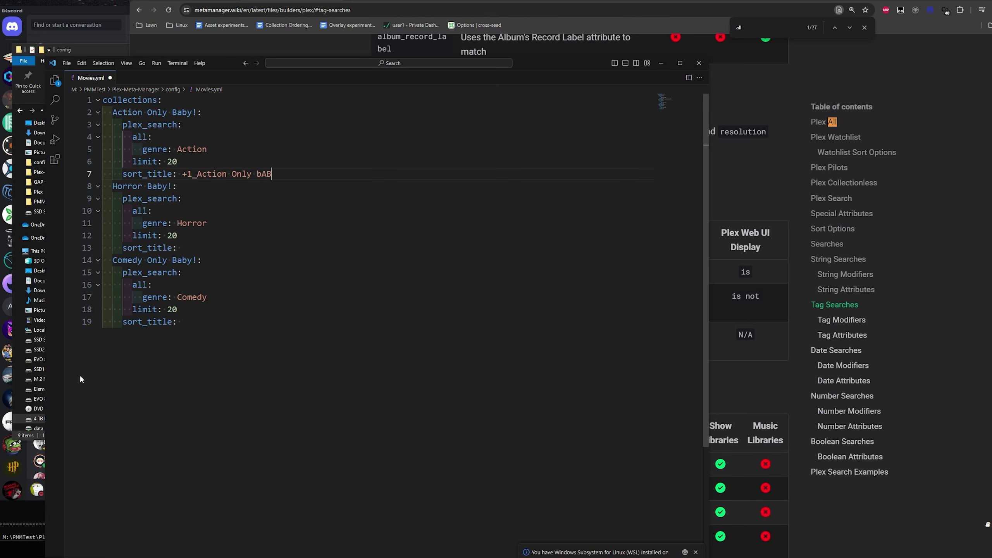
key("BackSpace")
Step: Open the wiki's Collection/Playlist Metadata Updates page from the Overview and read the sort_title description and the attributes below it
left_click(141, 11)
left_click(142, 10)
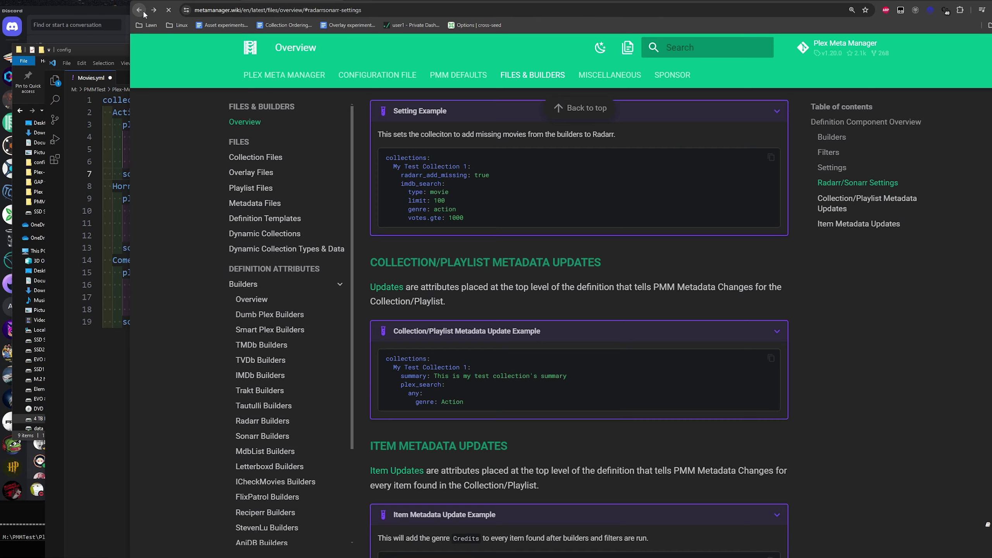
left_click(153, 10)
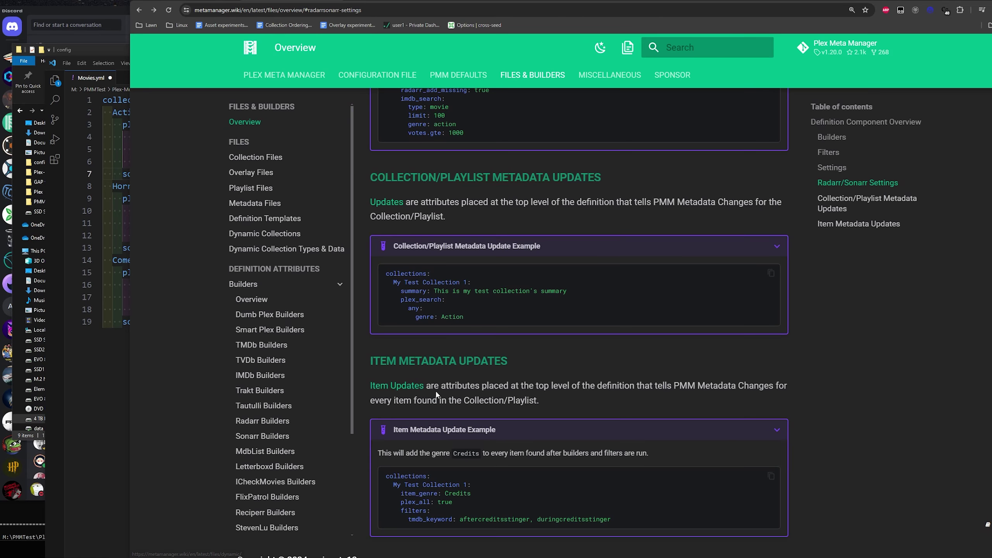
scroll(437, 394, "down", 2)
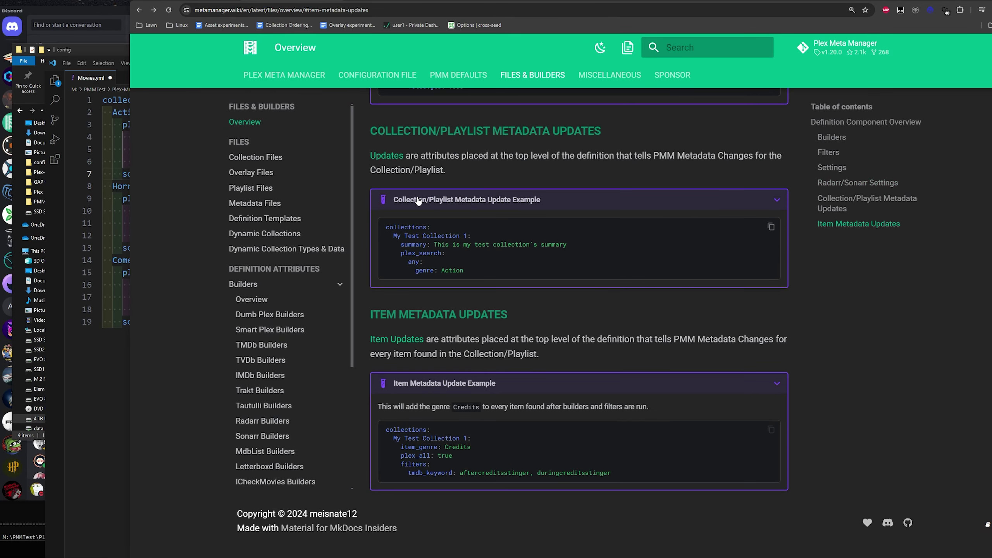
left_click(386, 156)
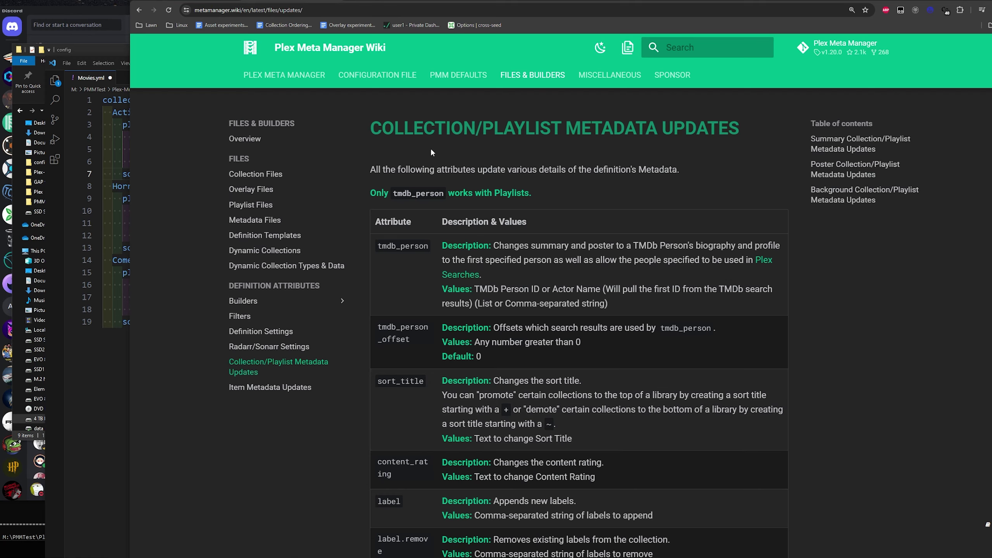
scroll(430, 147, "down", 5)
left_click_drag(397, 183, 468, 176)
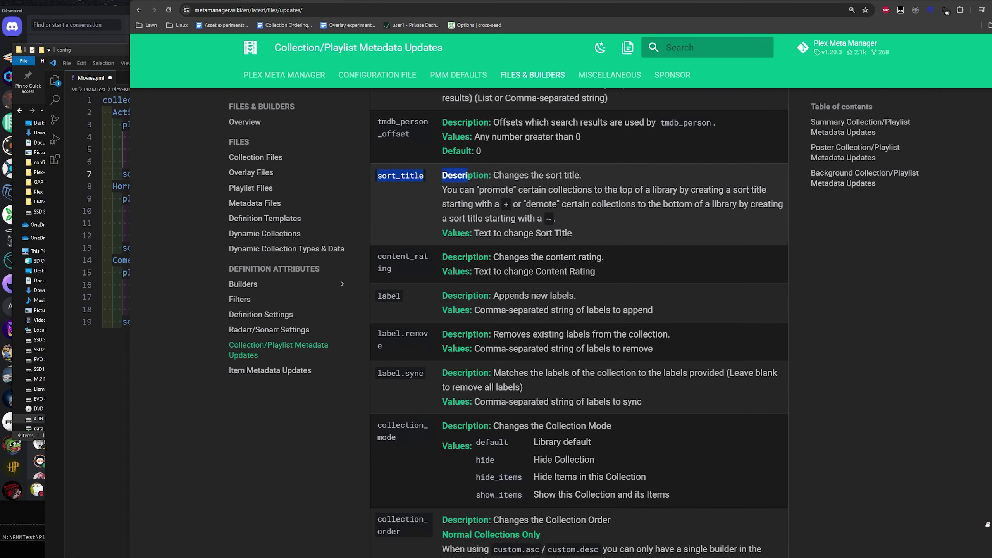
left_click(489, 175)
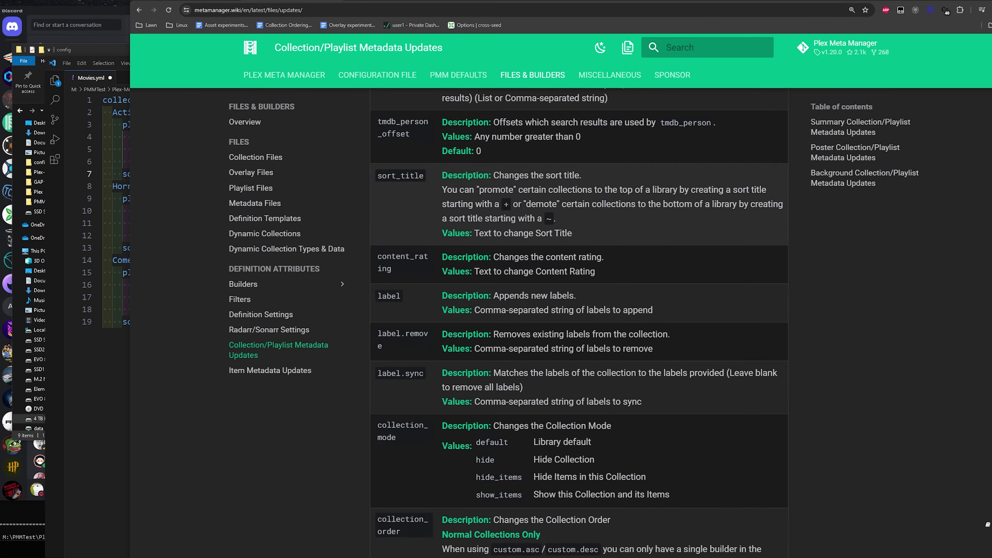
scroll(488, 258, "down", 20)
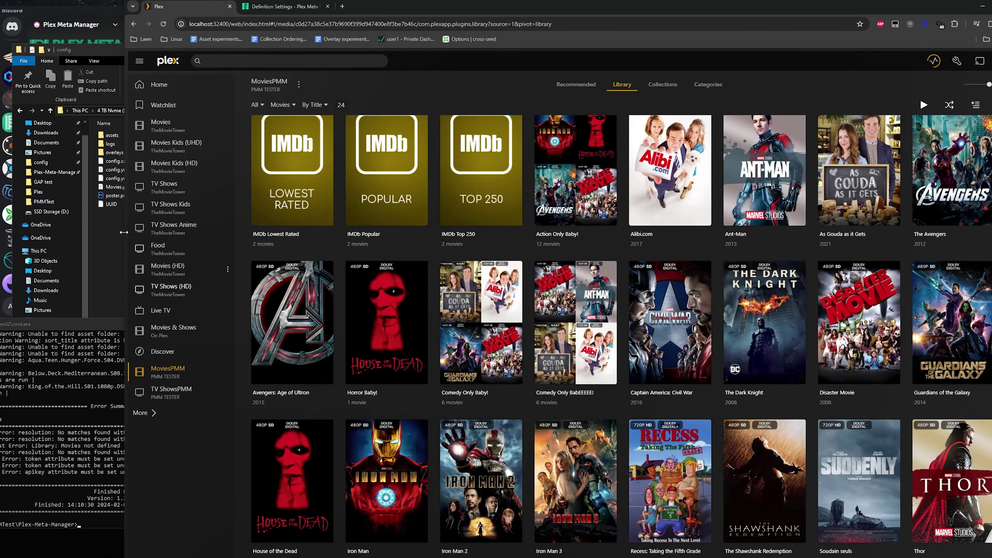
Step: Open Movies.yml from the config folder and rename the Comedy Only BabEEEEE! collection to Comedy Only Baby!
left_click(118, 187)
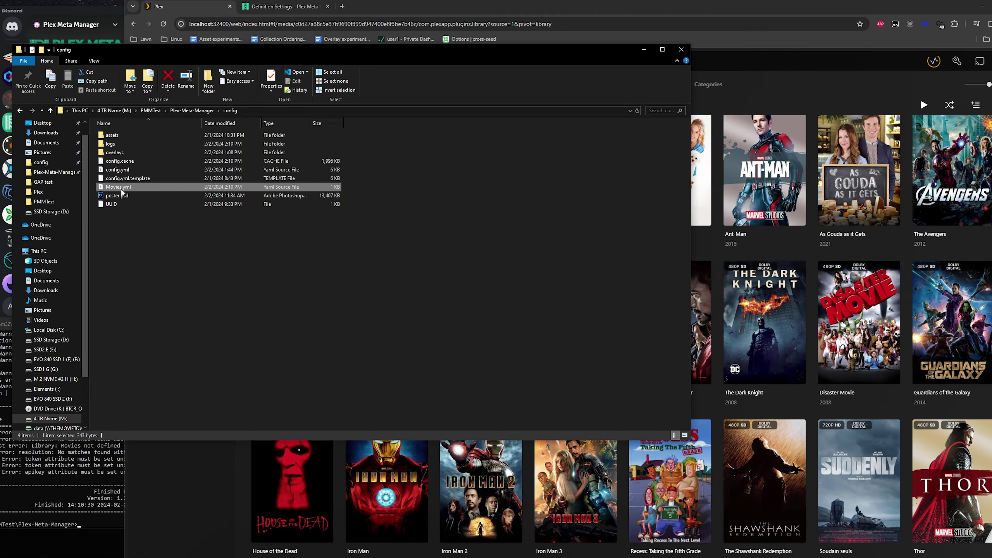
double_click(118, 187)
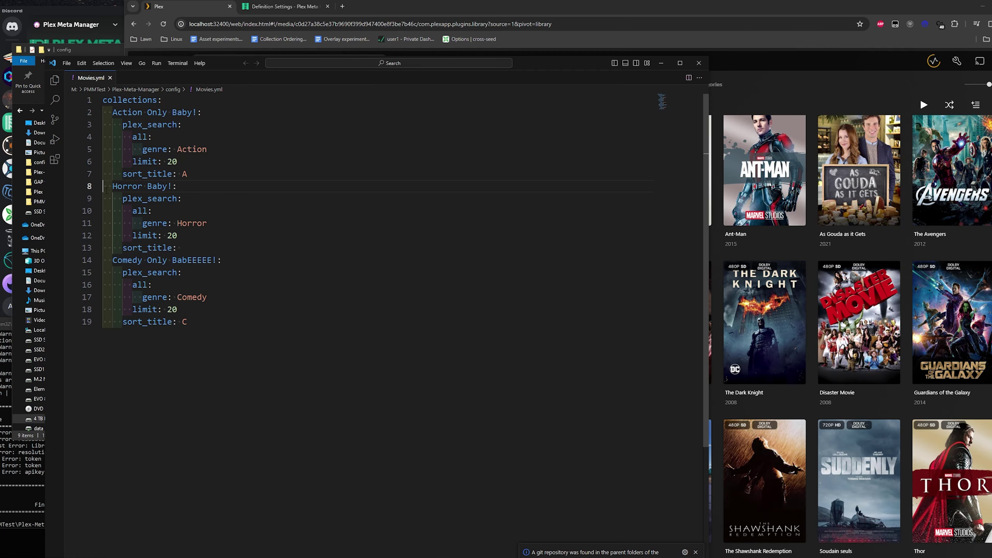
left_click(748, 88)
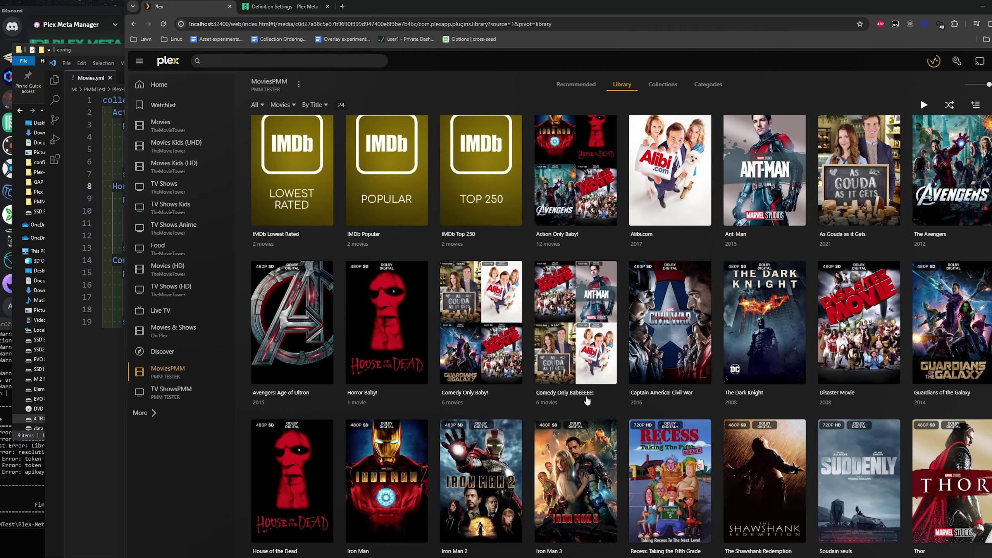
left_click(109, 260)
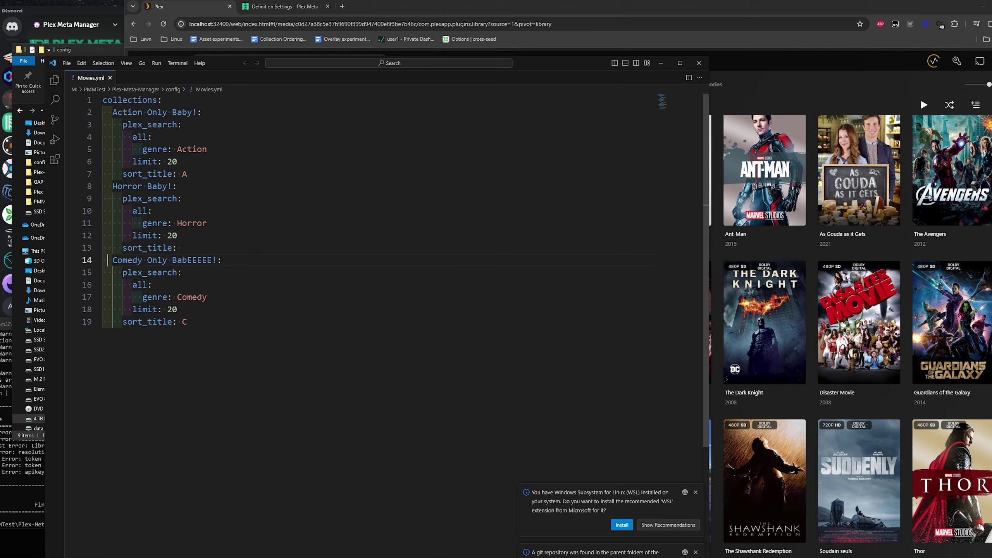
left_click(718, 180)
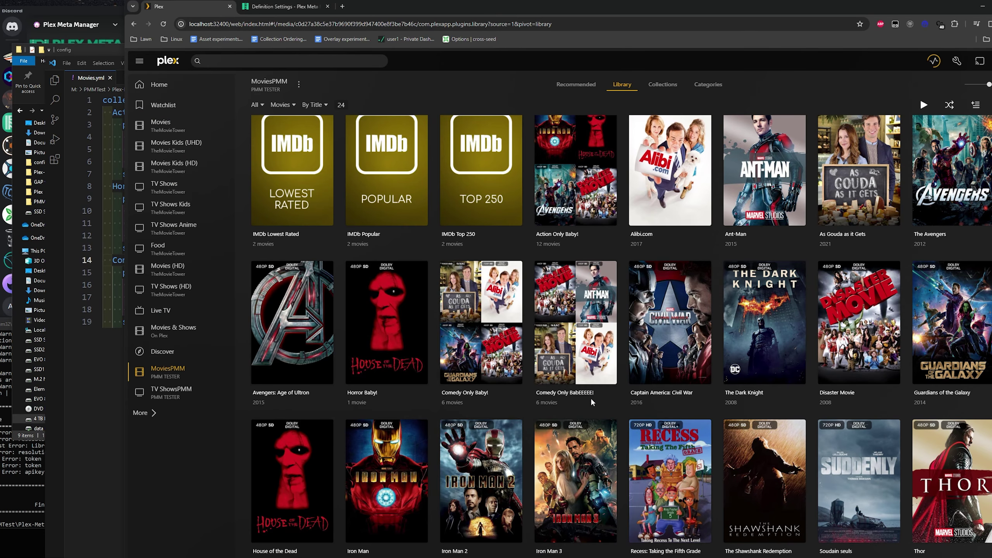
left_click(112, 297)
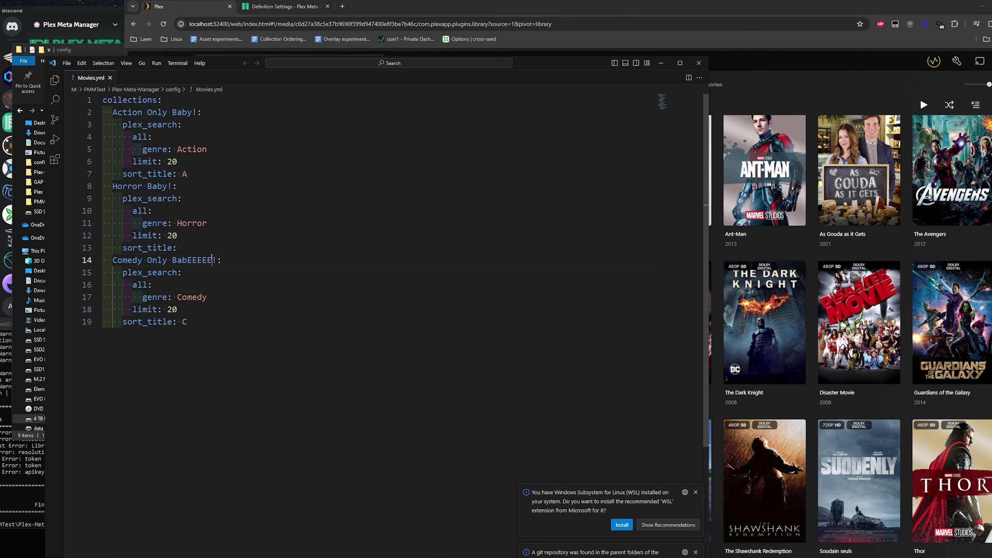
left_click_drag(213, 260, 172, 260)
key("super+Down")
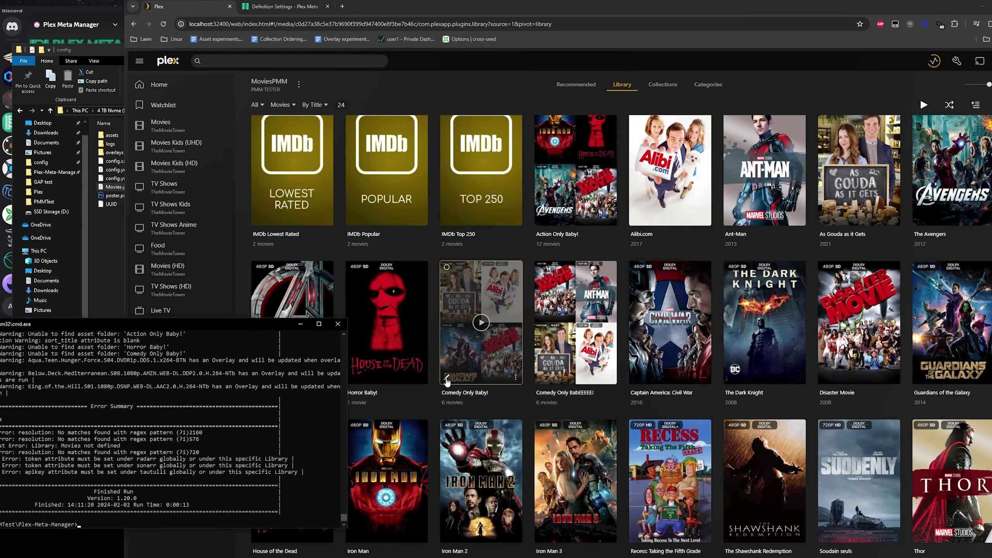
Step: Check the Sort Title in the Comedy Only Baby! collection's edit dialog in Plex, closing it without saving
left_click(447, 378)
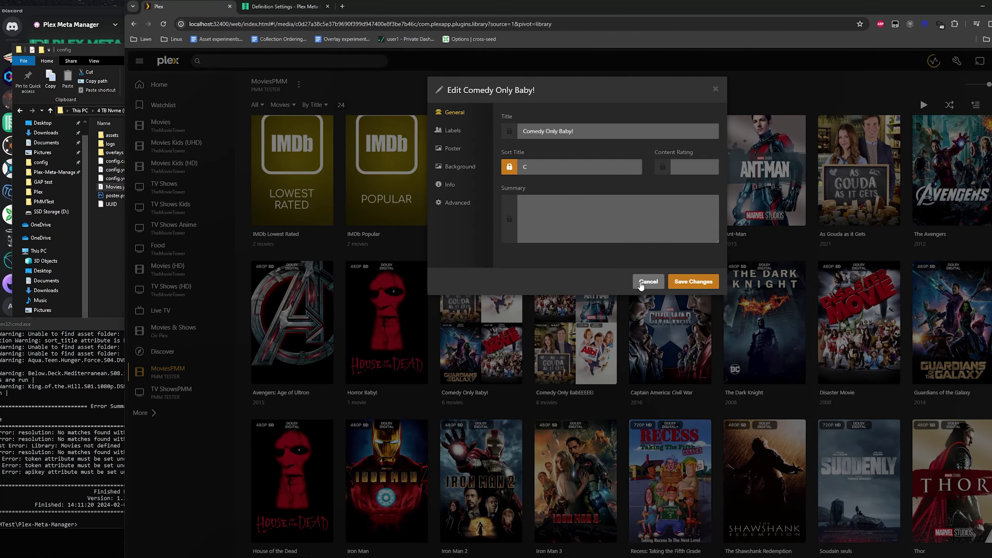
left_click(648, 282)
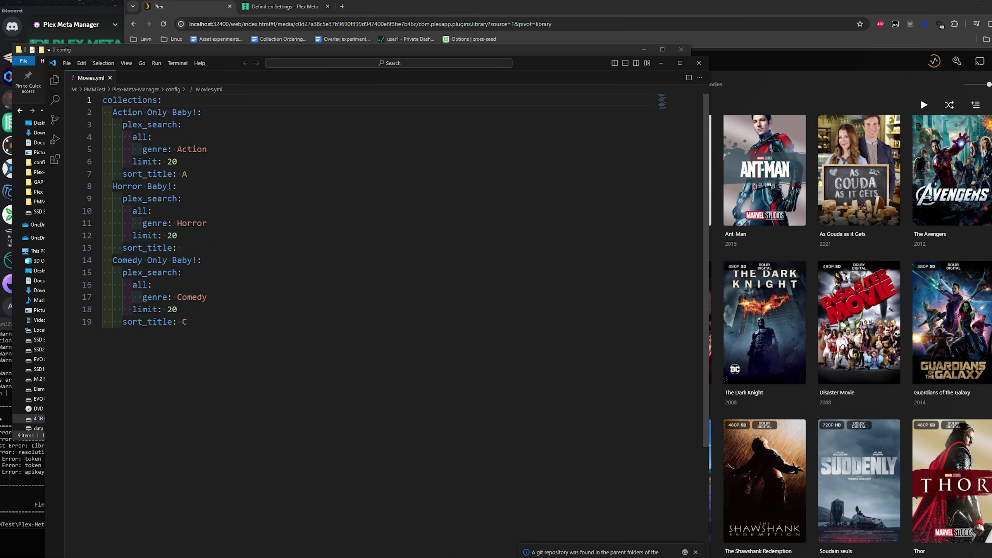
Step: In Movies.yml, change the genre of the Comedy Only Baby! collection to Drama and close the saved file
key("shift+Left")
key("shift+Left")
key("shift+Left")
key("shift+Left")
key("shift+Left")
key("shift+Left")
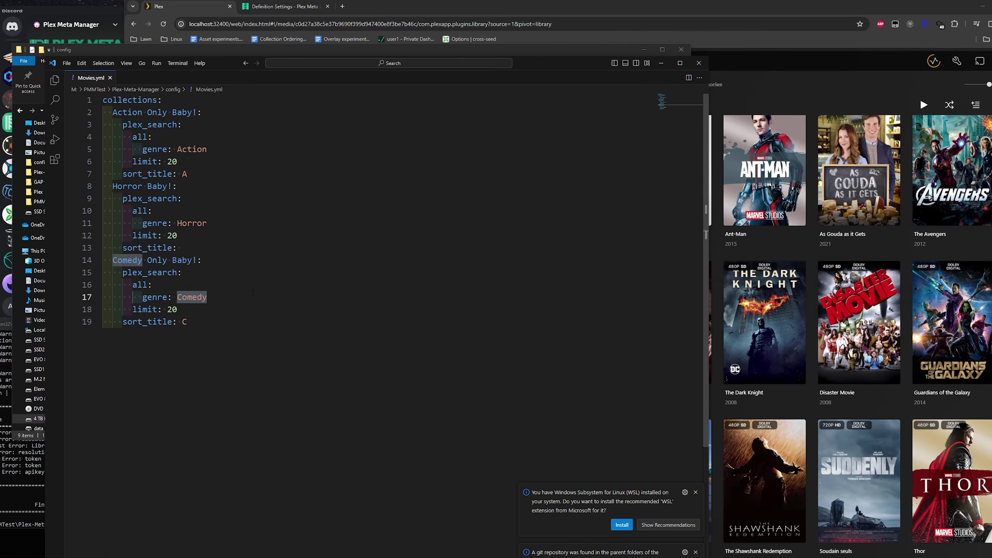
key("BackSpace")
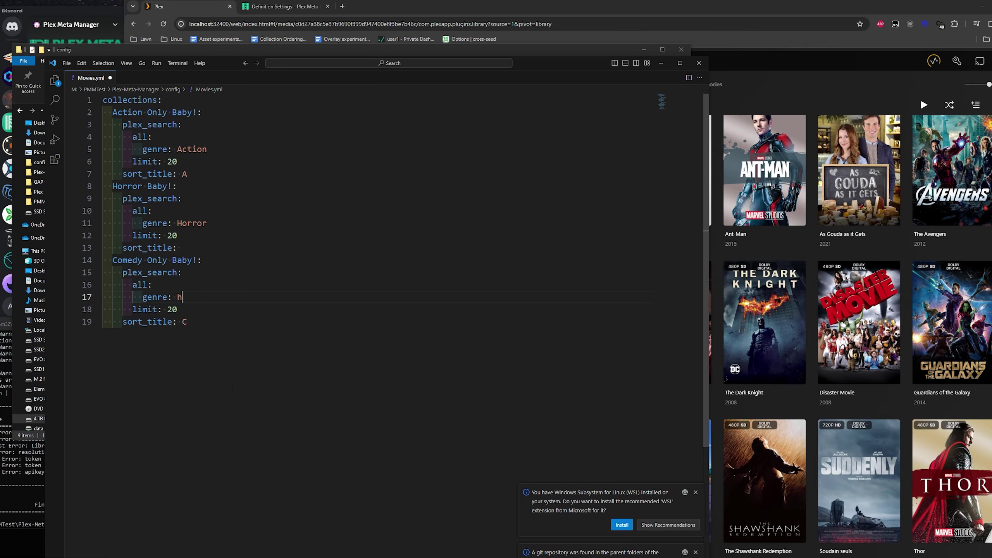
type("Drama")
key("BackSpace")
key("BackSpace")
key("BackSpace")
key("BackSpace")
type("rama")
key("alt+F4")
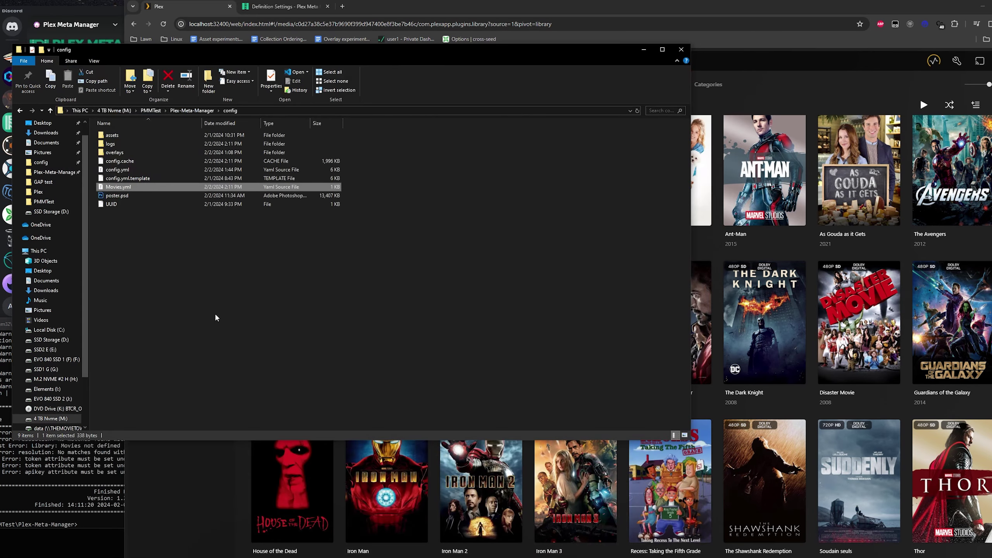
Step: Run python plex_meta_manager.py -r again and return to the MoviesPMM library in Plex to check the Comedy Only Baby! collection
key("Up")
key("Return")
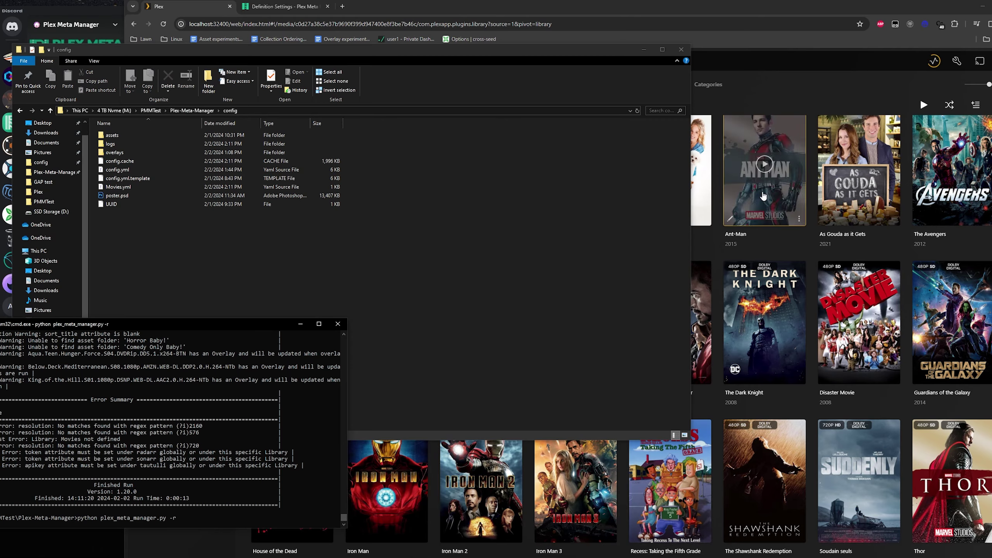
key("alt+Tab")
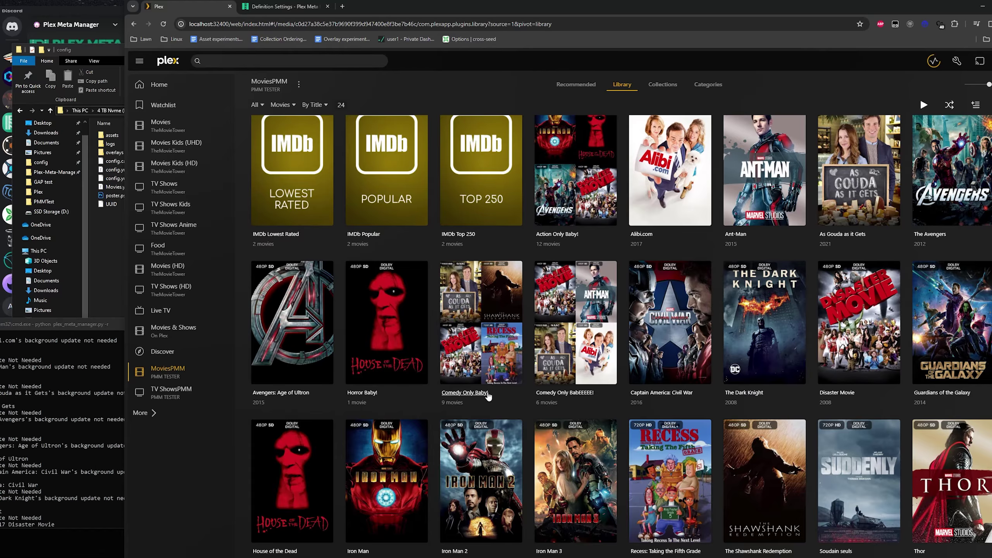
Step: Open the Comedy Only Baby! collection in Plex, and add sync_mode: sync to the Horror Baby! collection in Movies.yml
left_click(480, 394)
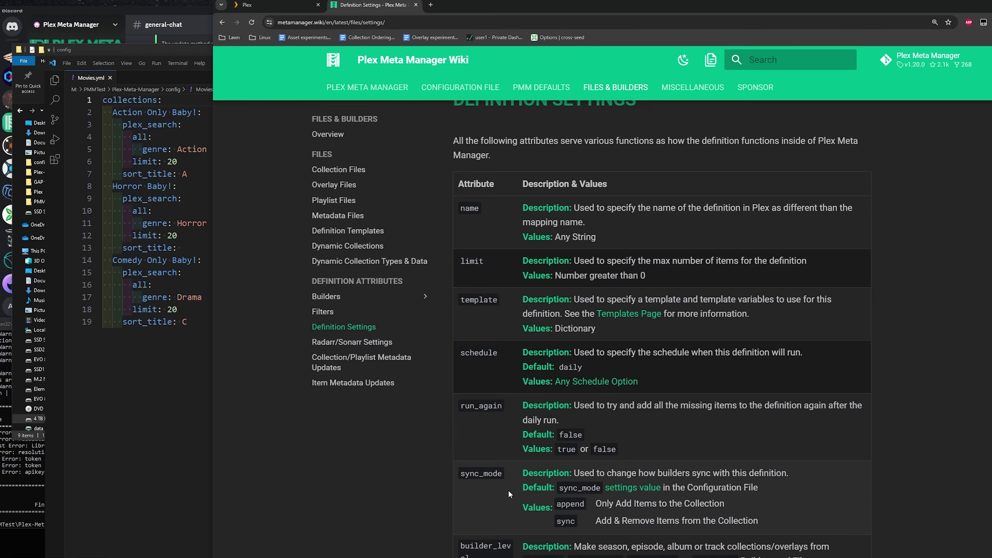
key("alt+Tab")
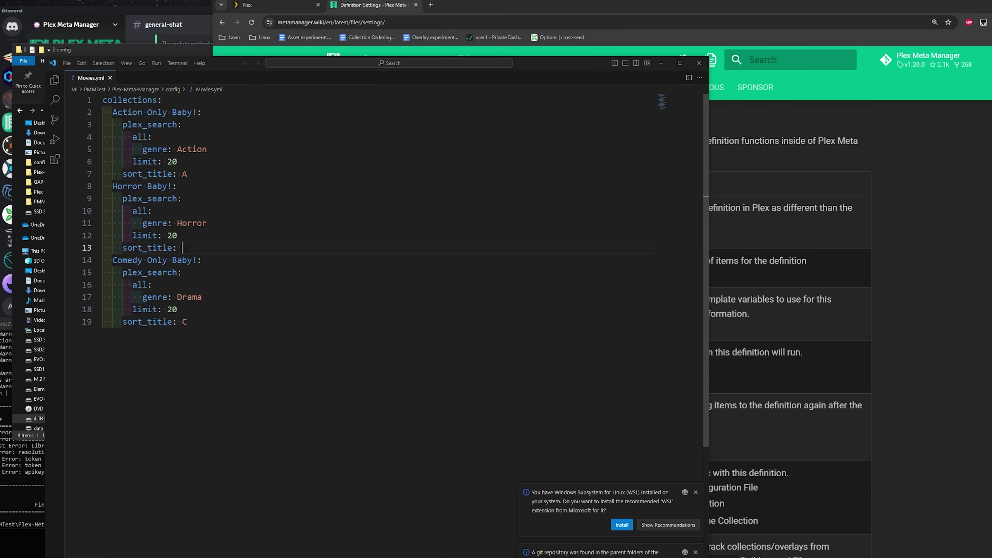
key("Return")
type("s")
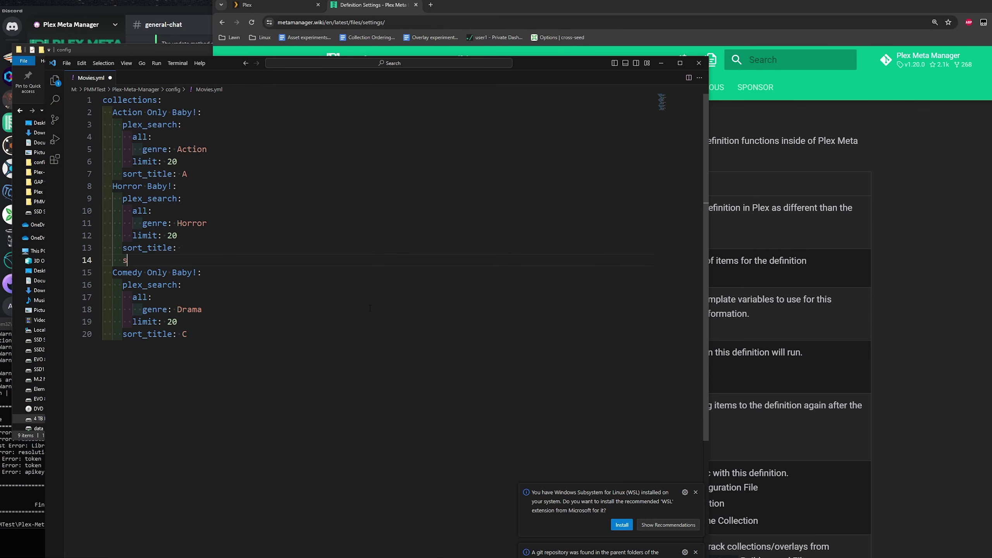
type("ync_mode: sync")
left_click(893, 315)
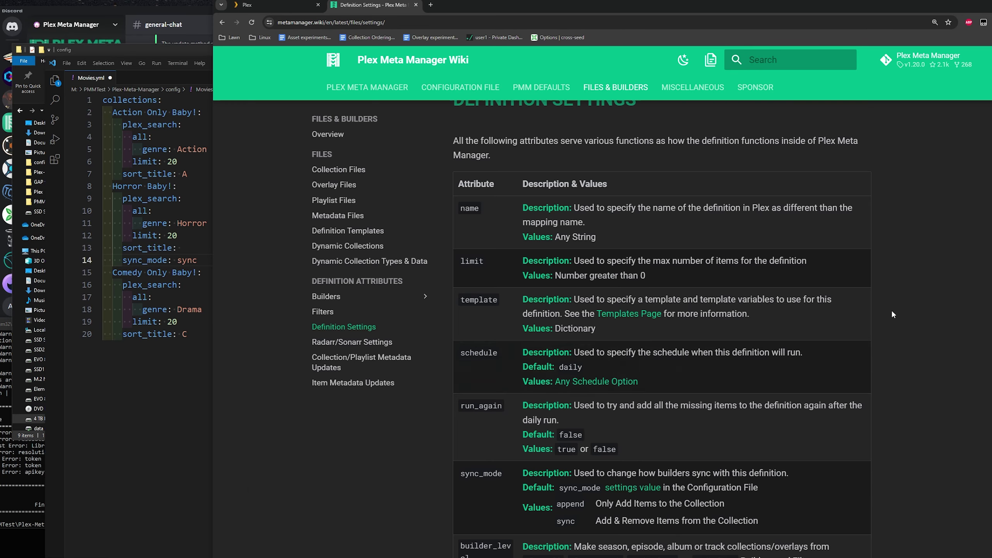
Step: Copy the sync_mode: sync line into the Comedy Only Baby! and Action Only Baby! collections, then save and close Movies.yml
left_click(179, 382)
left_click_drag(198, 260, 122, 260)
key("ctrl+c")
left_click(202, 332)
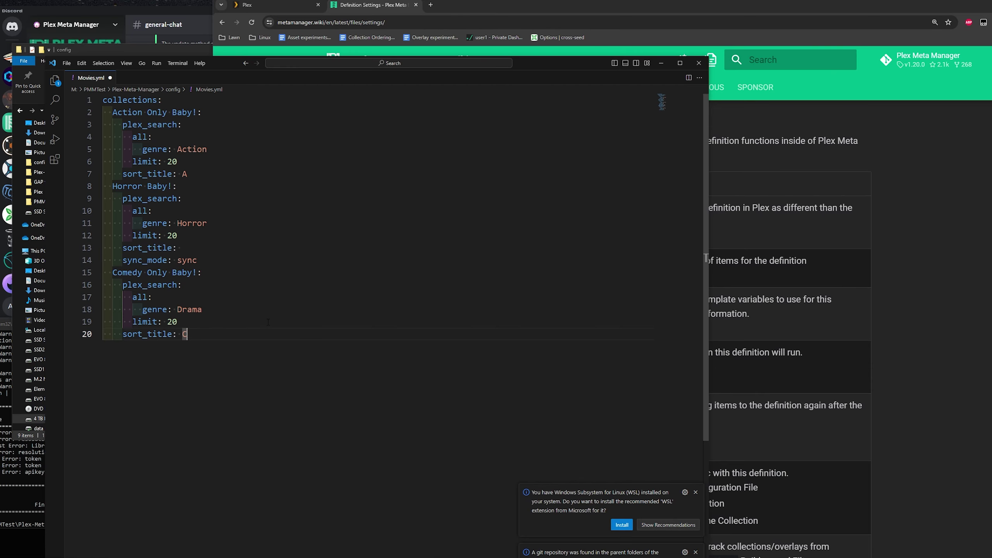
key("Return")
key("ctrl+v")
left_click(233, 172)
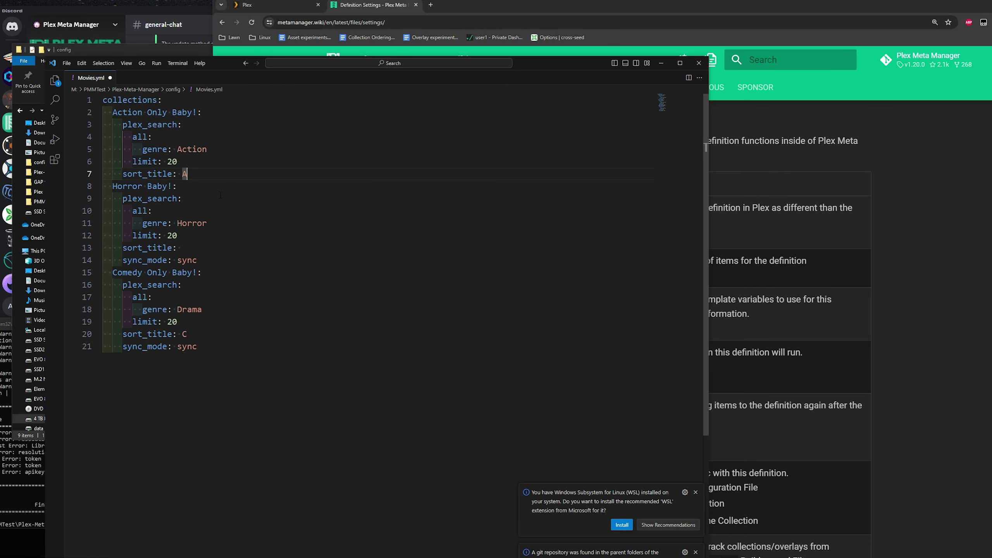
key("Return")
key("ctrl+v")
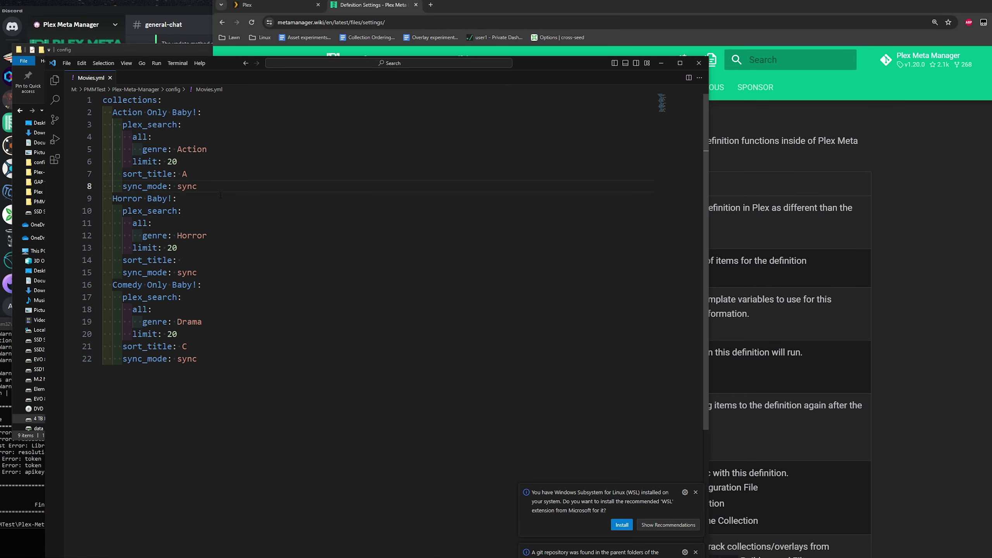
left_click(699, 63)
Step: Run python plex_meta_manager.py -r again with the Comedy Only Baby! collection page open in Plex to check its movies
left_click(276, 6)
left_click(4, 464)
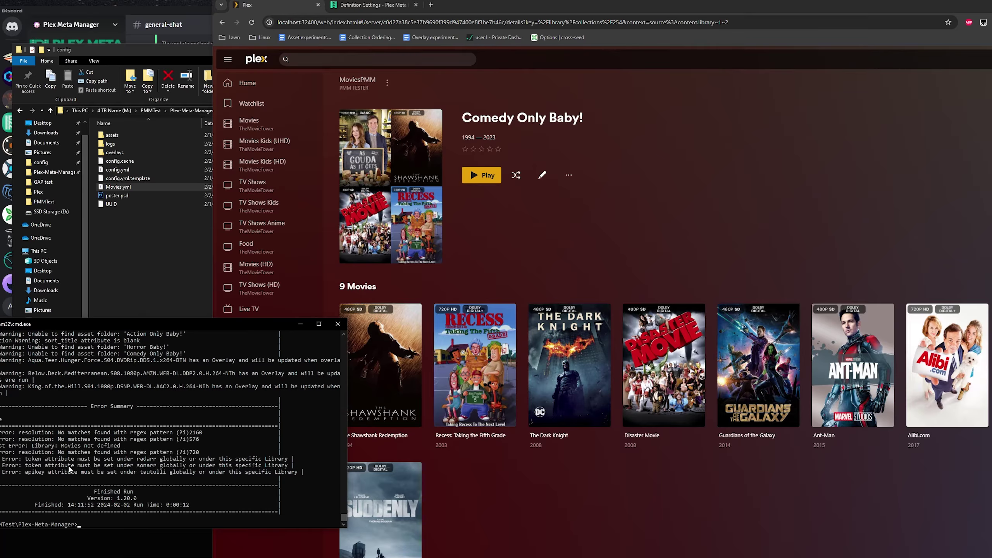
key("Up")
key("Return")
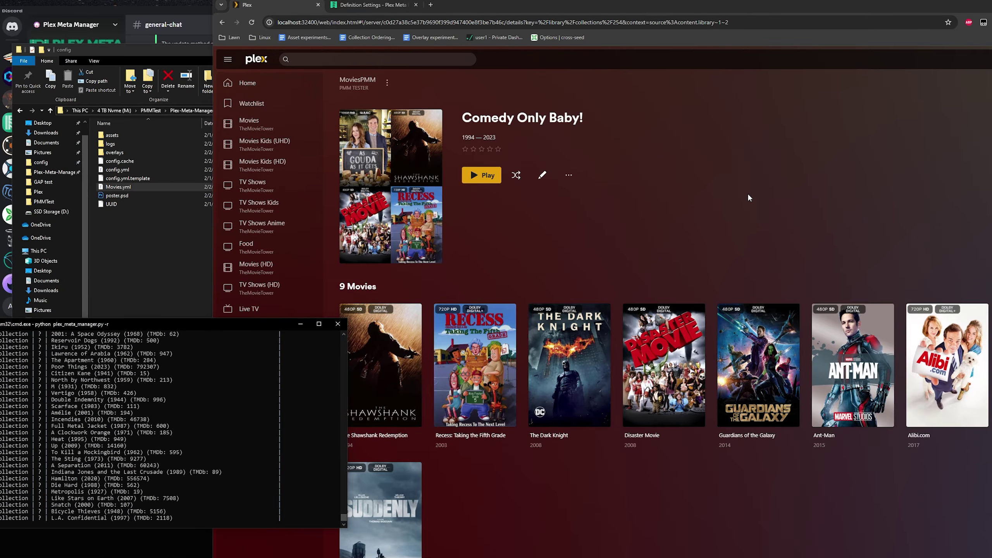
left_click_drag(756, 4, 703, 4)
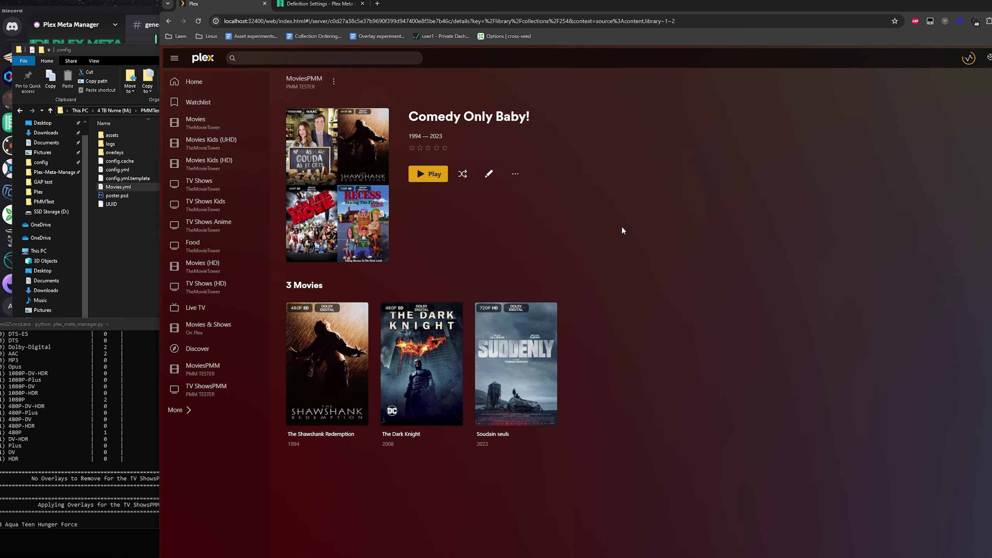
Step: In the wiki, follow the sync_mode settings value link from Definition Settings and examine the attribute's accepted values and default value
left_click(327, 8)
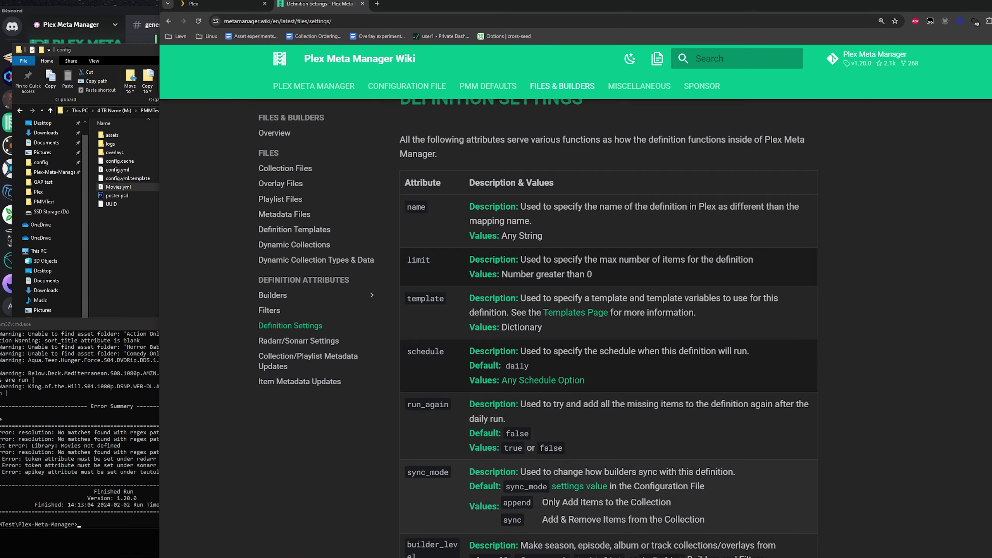
scroll(475, 476, "down", 1)
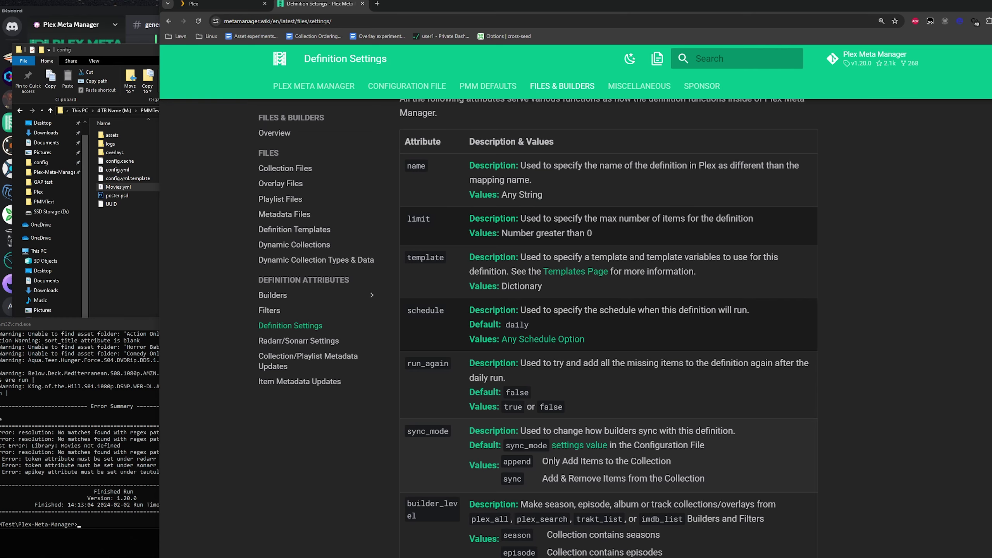
left_click(580, 445)
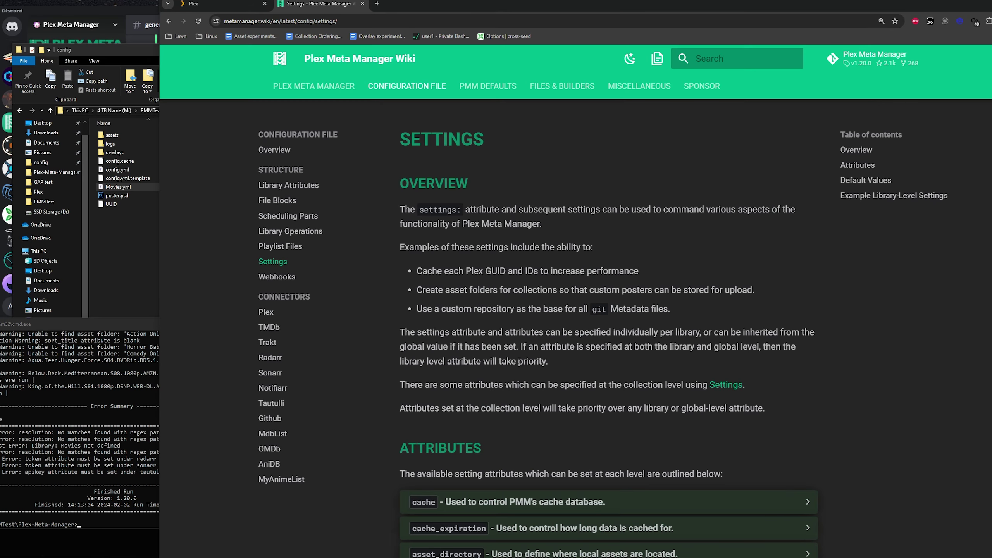
scroll(504, 331, "down", 9)
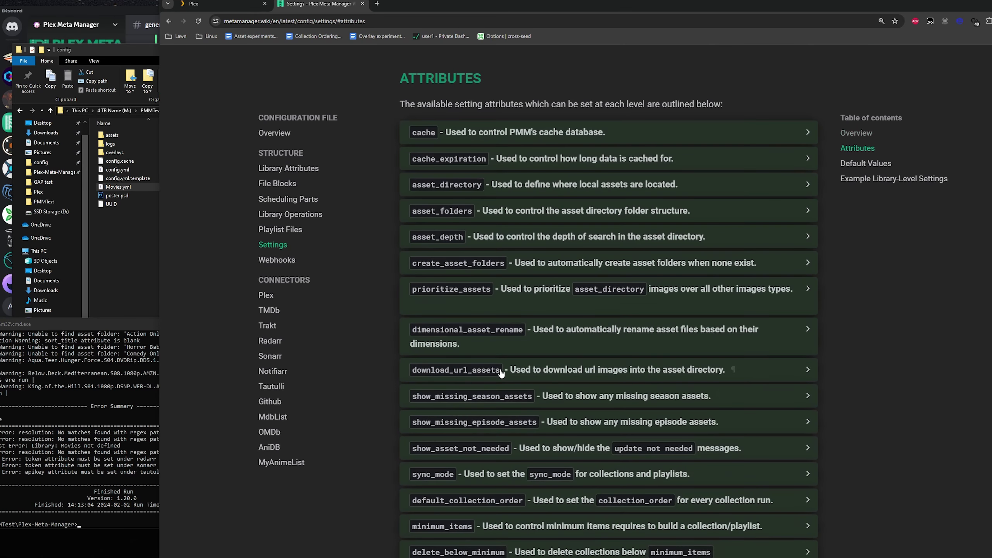
scroll(508, 330, "down", 4)
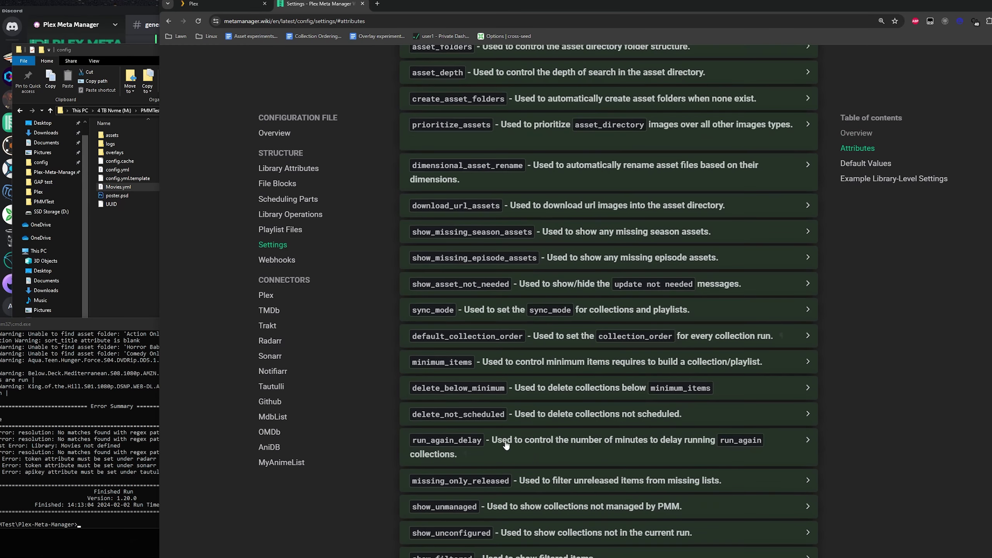
left_click(488, 311)
scroll(501, 419, "down", 3)
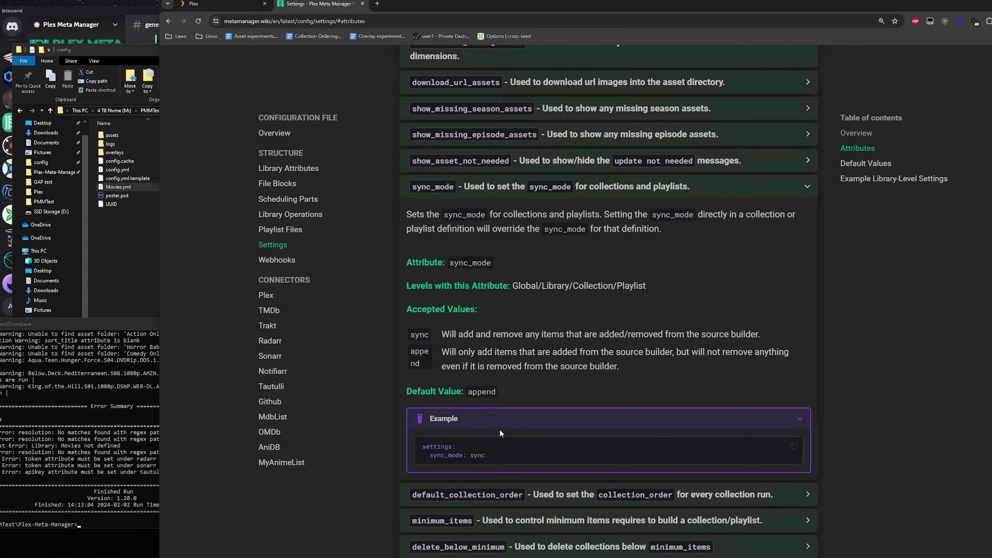
left_click_drag(497, 392, 406, 392)
left_click(491, 399)
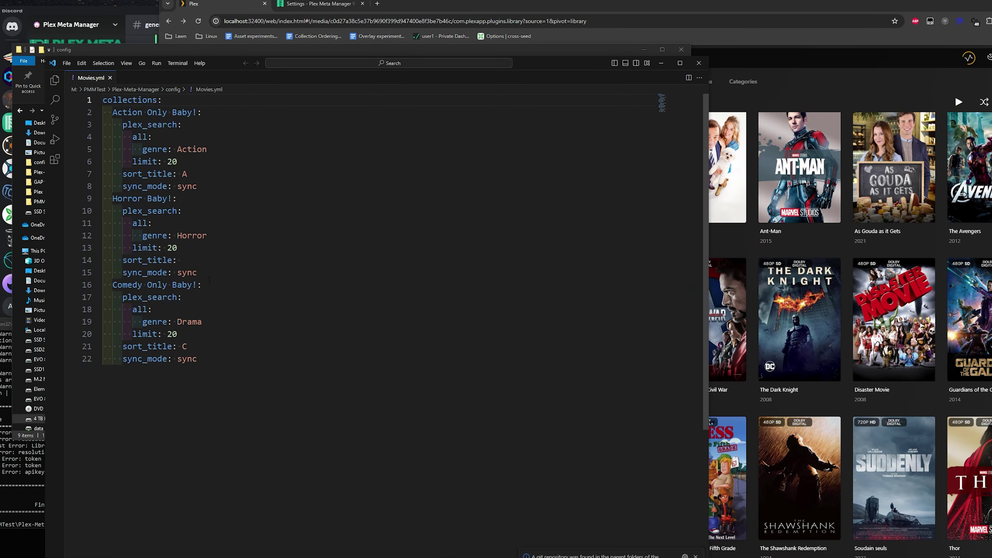
Step: In Movies.yml, rename the Comedy Only Baby! collection to Drama Only Baby!, then save and close the file
left_click_drag(197, 284, 112, 284)
type("Drama ")
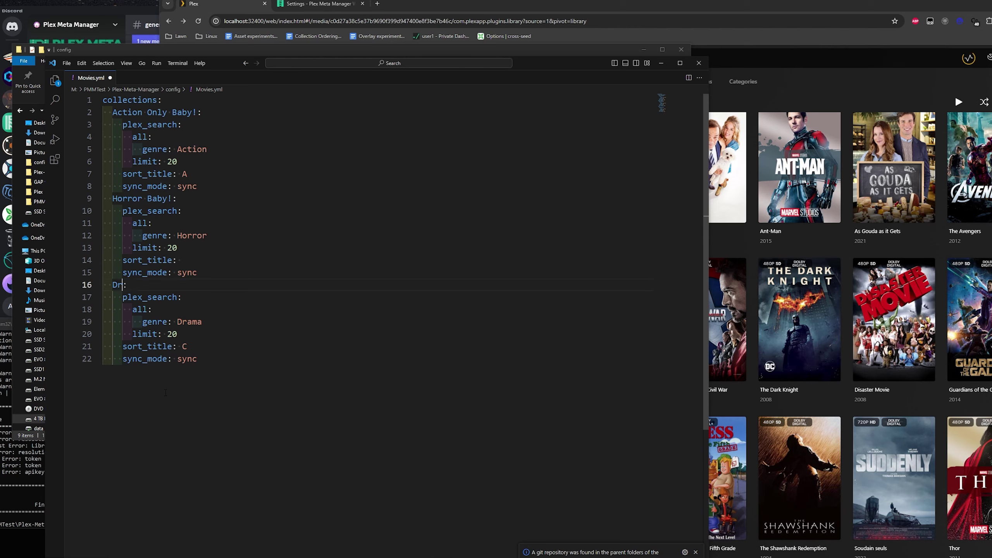
type("Only Baby!")
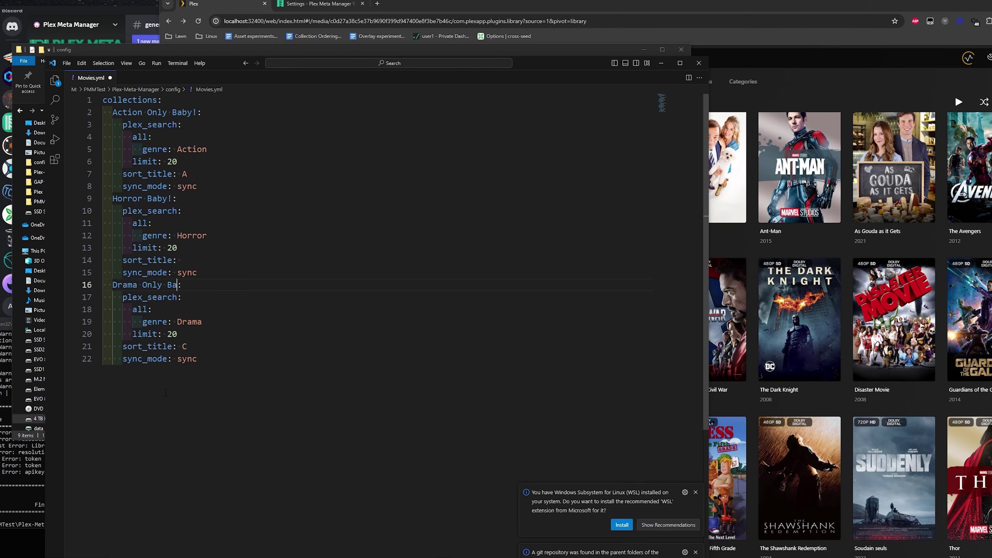
key("ctrl+s")
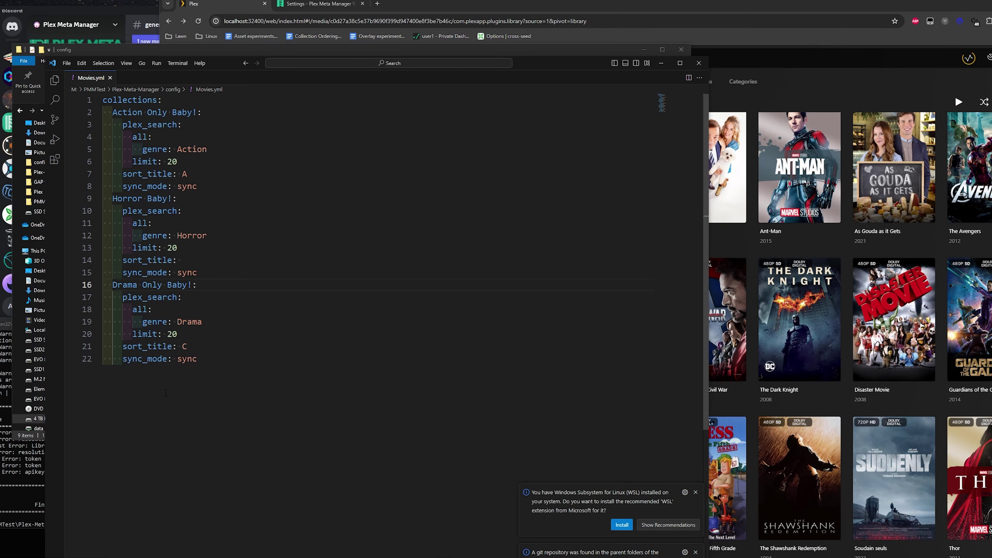
left_click(700, 63)
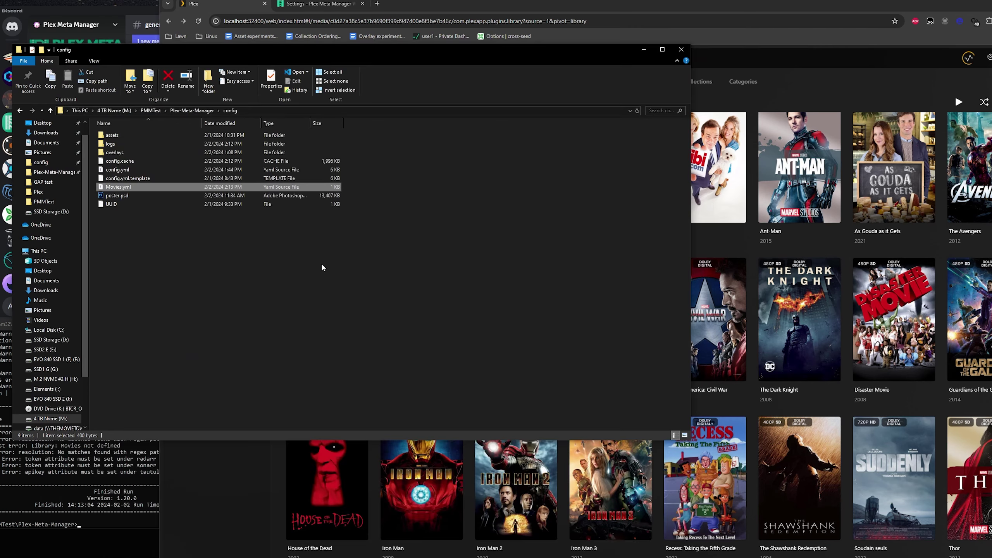
Step: Run python plex_meta_manager.py -r once more and check the renamed collection in the MoviesPMM library in Plex
left_click(808, 90)
left_click(98, 466)
key("Up")
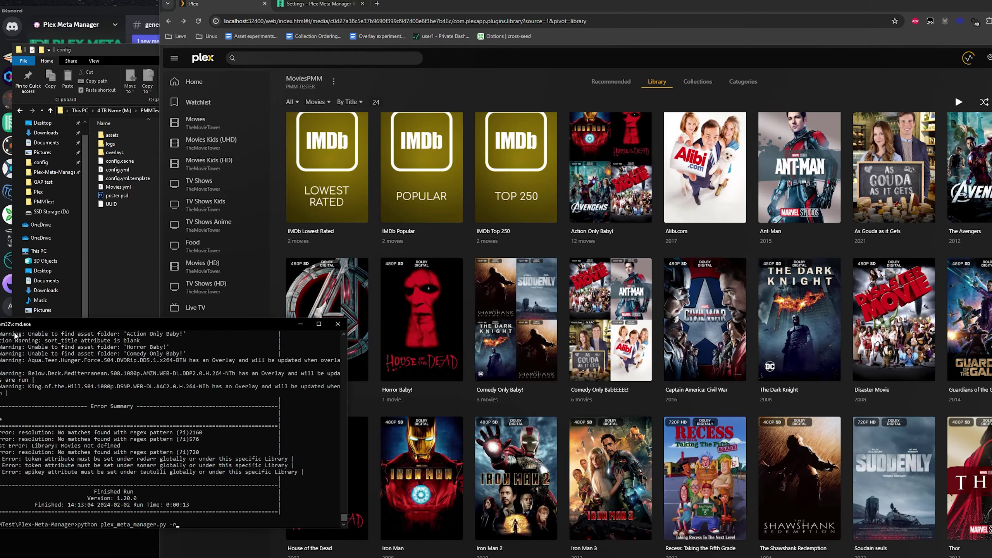
key("Return")
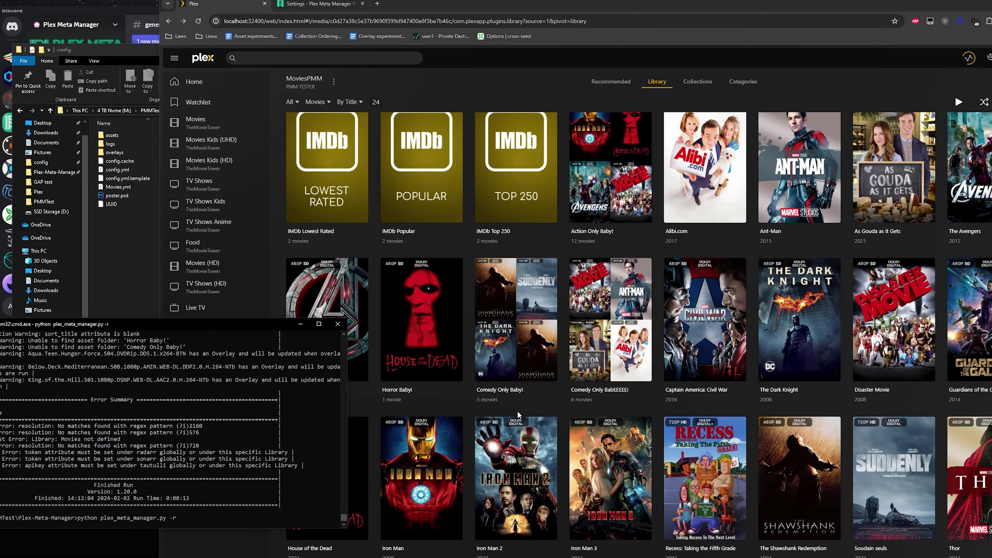
left_click(518, 415)
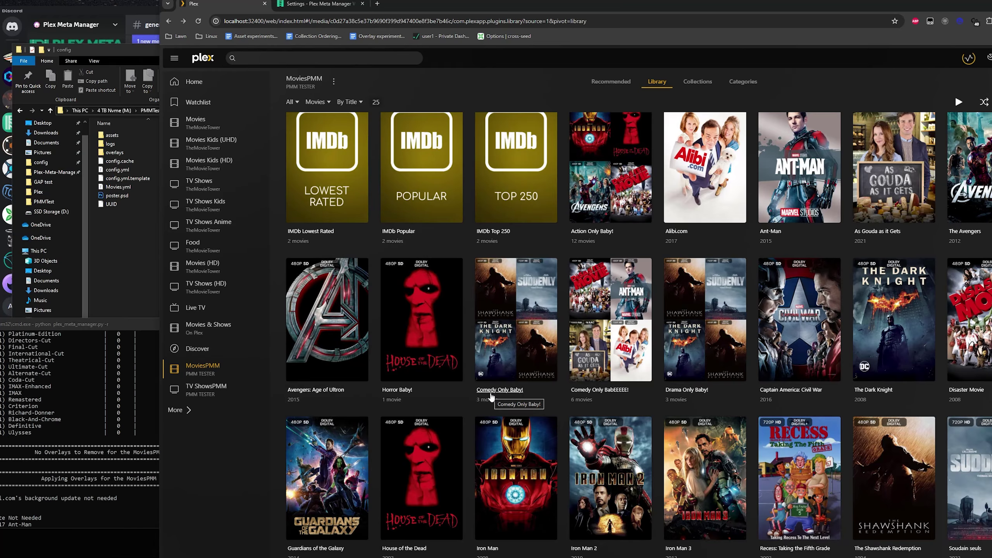
Step: Collapse sync_mode on the wiki's Settings page and examine the delete_collections attribute under Library Operations
key("ctrl+Tab")
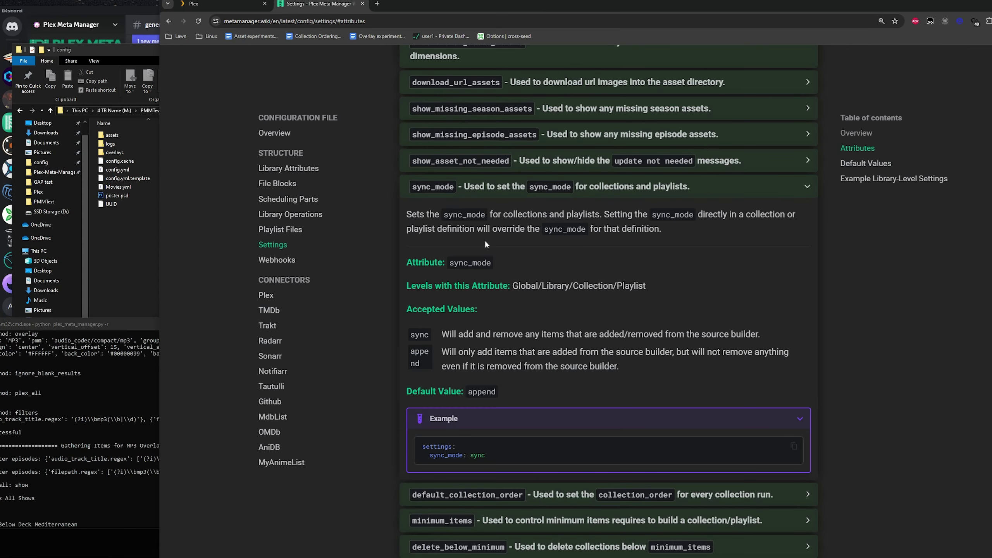
scroll(470, 259, "up", 4)
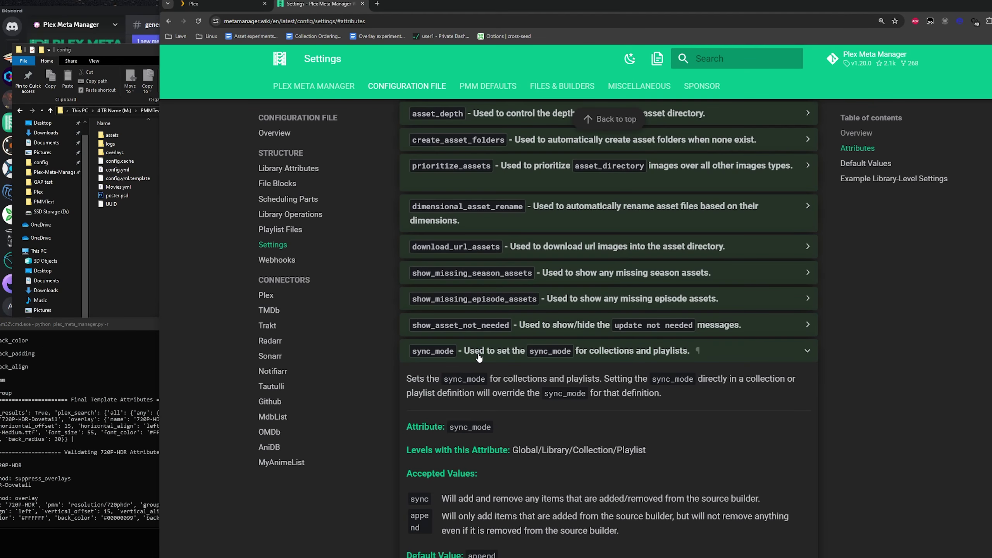
left_click(503, 351)
scroll(505, 388, "down", 3)
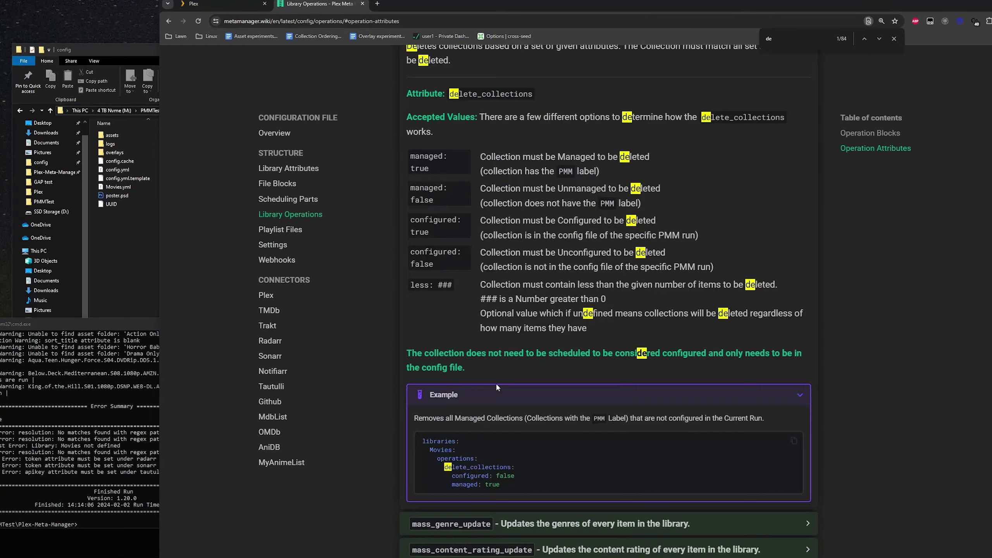
scroll(521, 409, "up", 3)
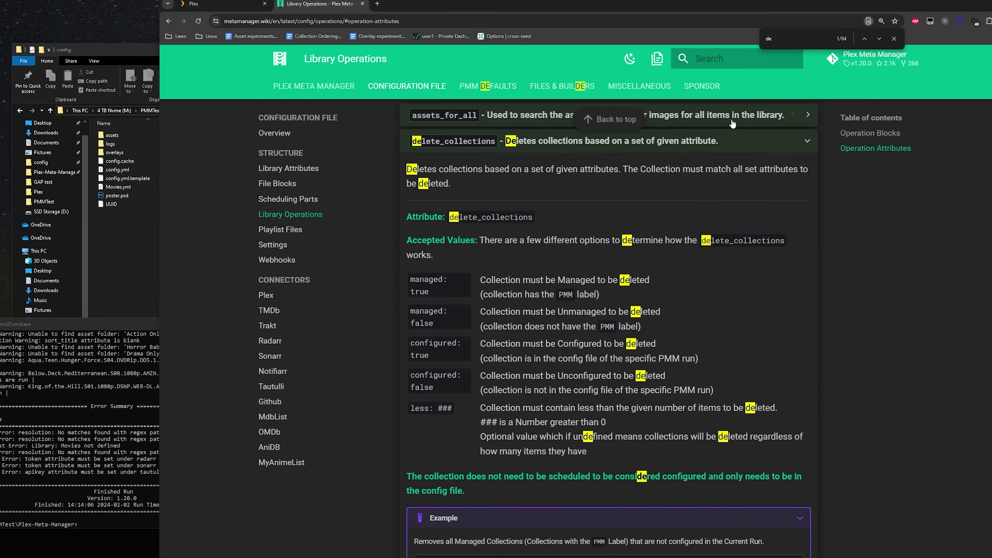
Step: Review the collections in the MoviesPMM library in Plex, then examine the managed and configured options and example of delete_collections in the wiki
left_click(231, 7)
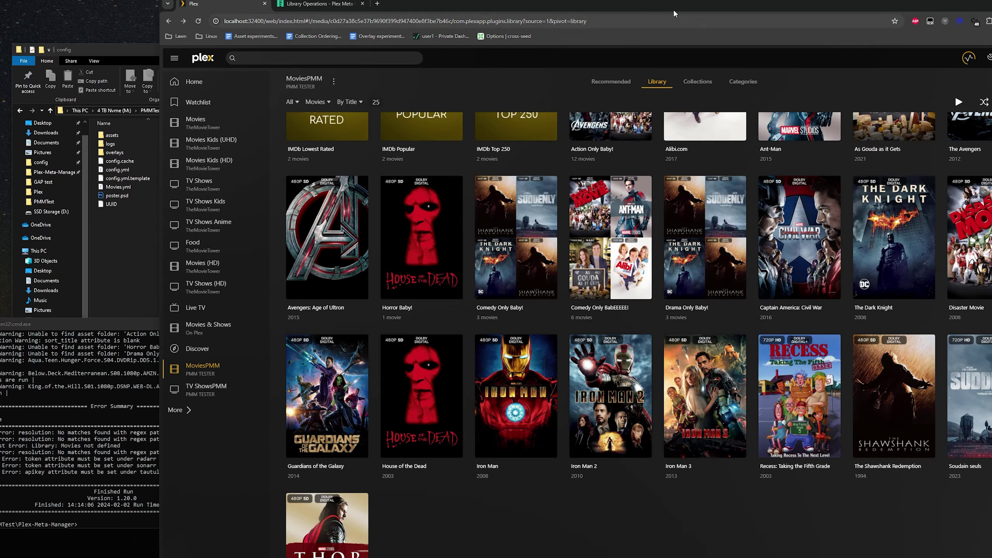
left_click_drag(410, 4, 333, 0)
left_click(244, 2)
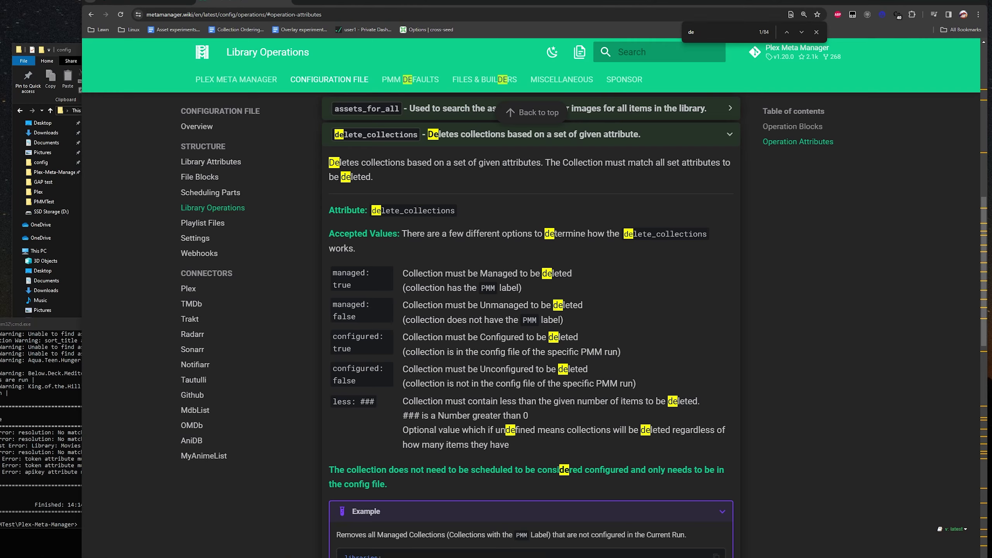
scroll(430, 403, "down", 4)
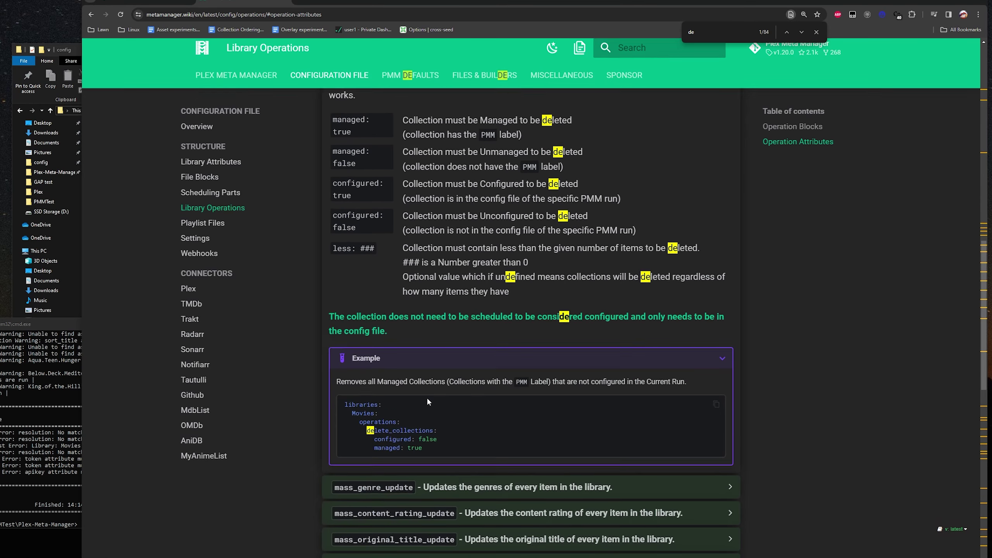
scroll(468, 362, "up", 6)
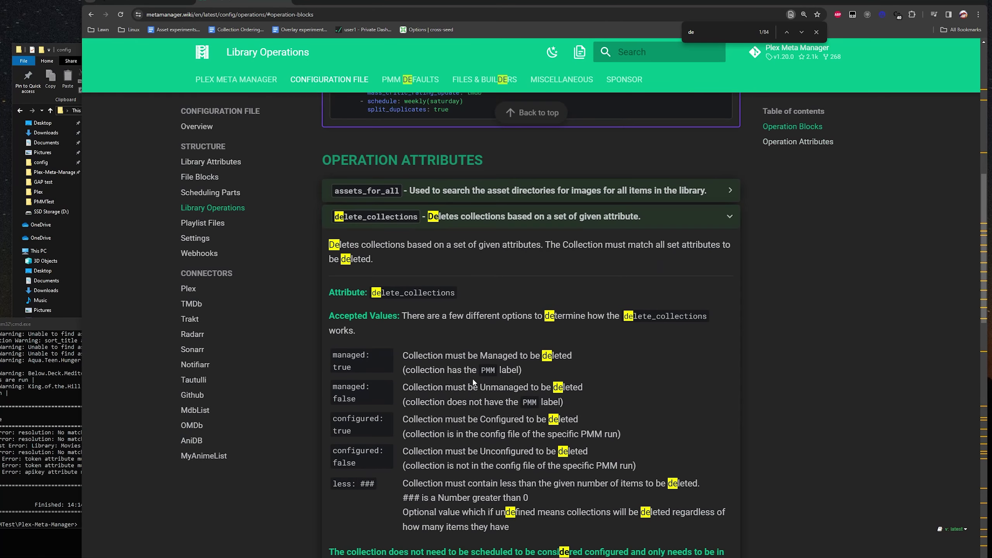
scroll(490, 377, "down", 3)
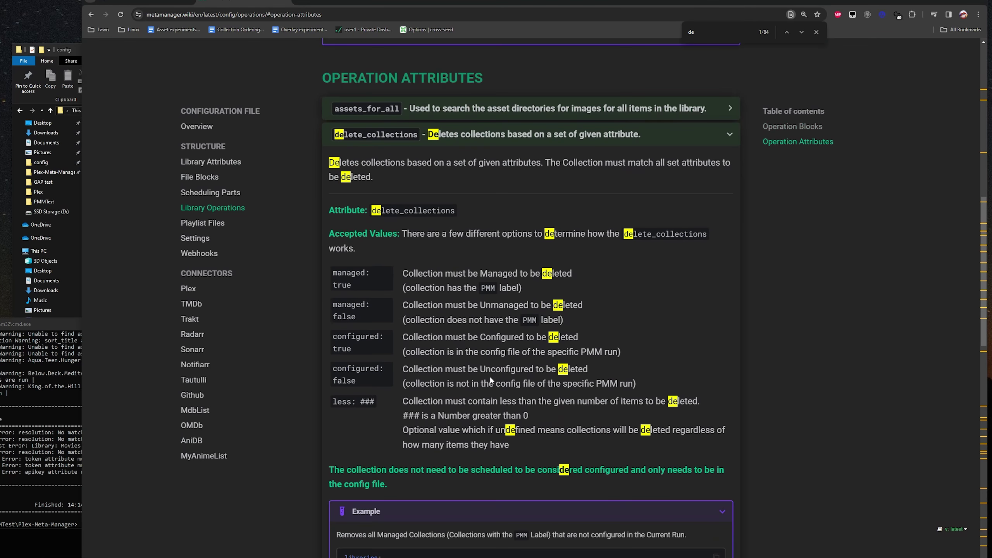
scroll(486, 365, "down", 2)
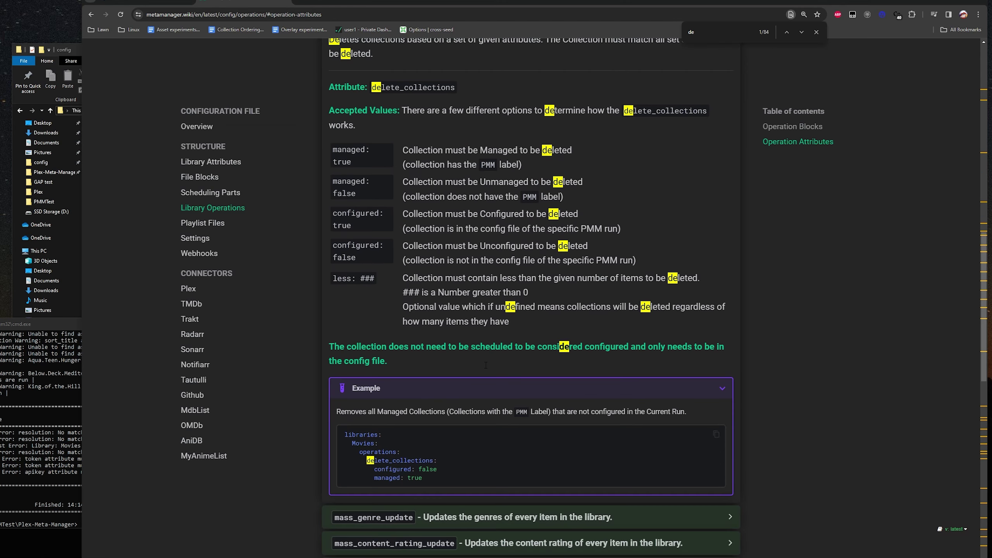
scroll(485, 365, "up", 4)
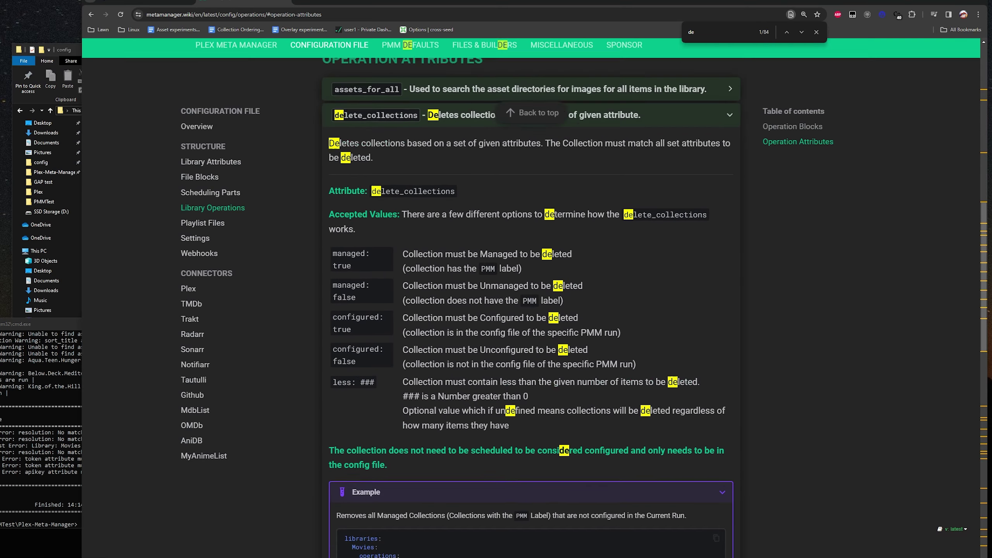
Step: Compare the MoviesPMM collections in Plex with the wiki's managed and configured options for delete_collections
scroll(532, 324, "up", 2)
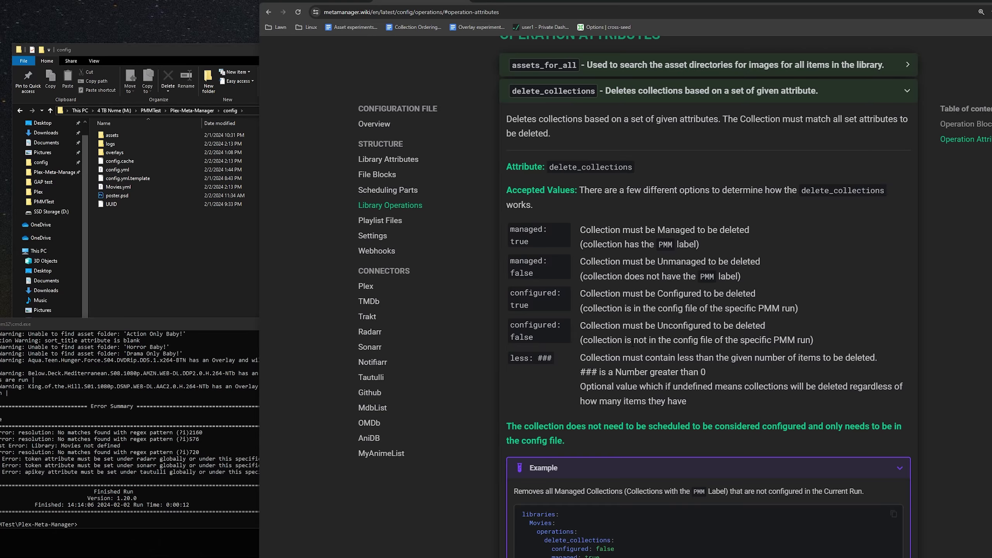
scroll(662, 397, "down", 1)
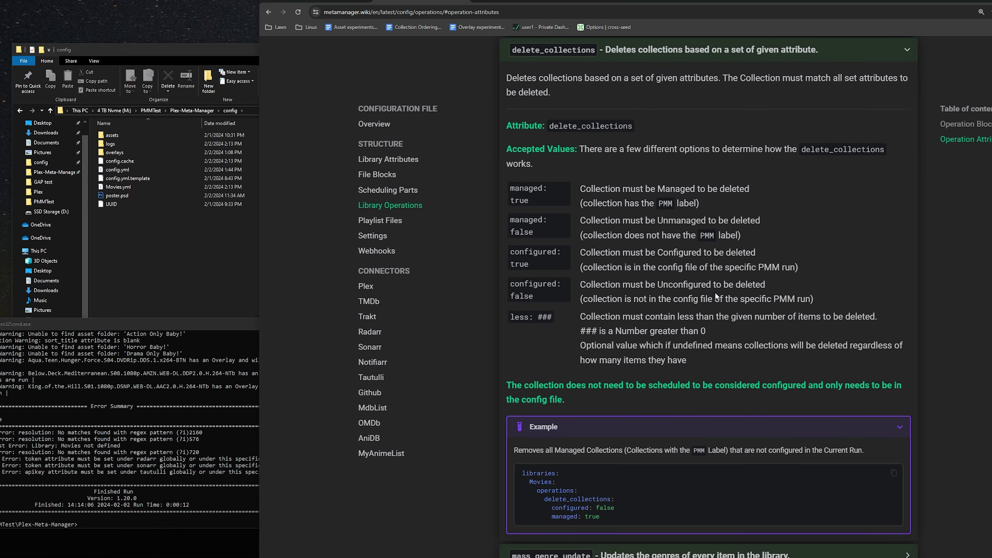
left_click(319, 4)
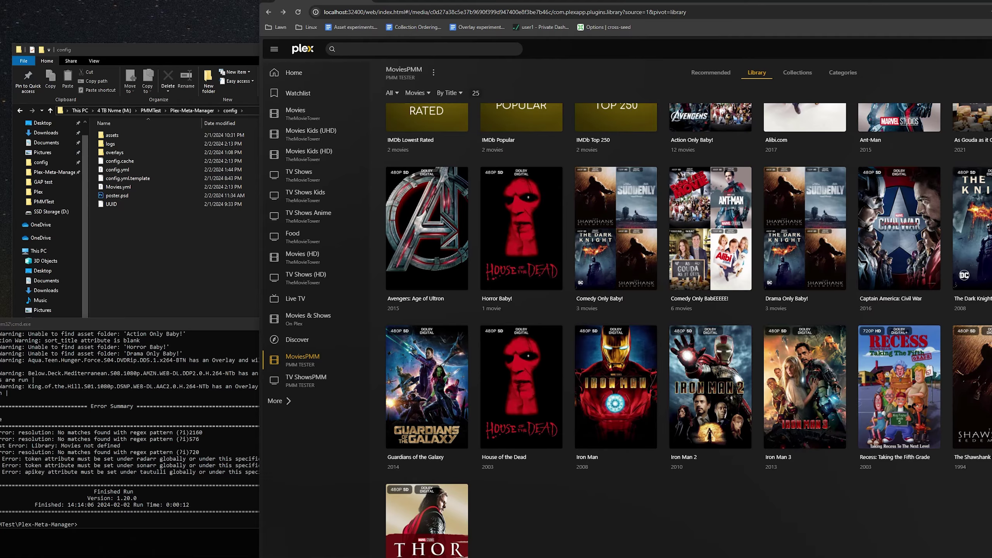
key("ctrl+Tab")
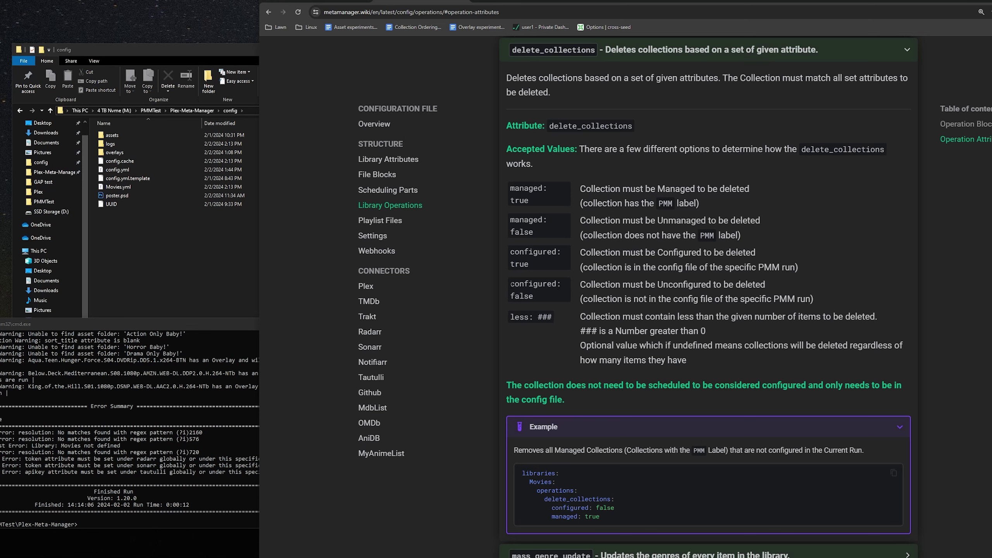
left_click_drag(511, 284, 659, 295)
left_click(659, 295)
left_click_drag(766, 284, 591, 285)
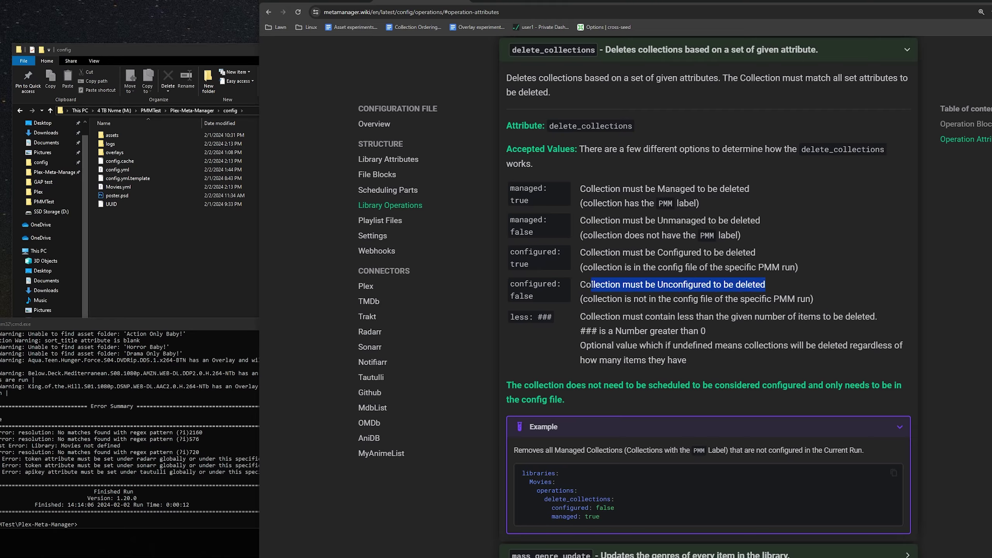
left_click(591, 285)
left_click_drag(756, 253, 806, 270)
left_click(807, 270)
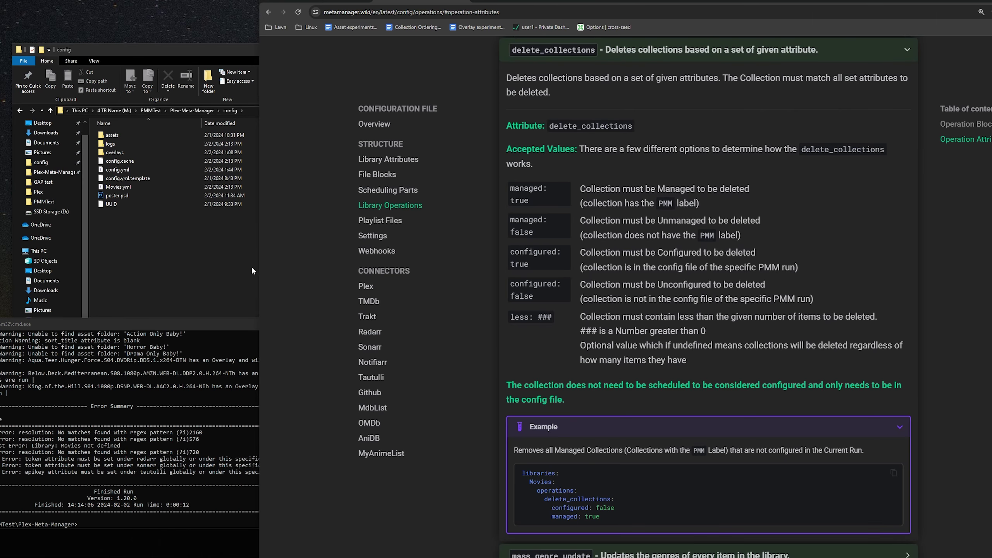
Step: Open config.yml and add a delete_collections: attribute under the MoviesPMM library's operations, below assets_for_all
double_click(117, 170)
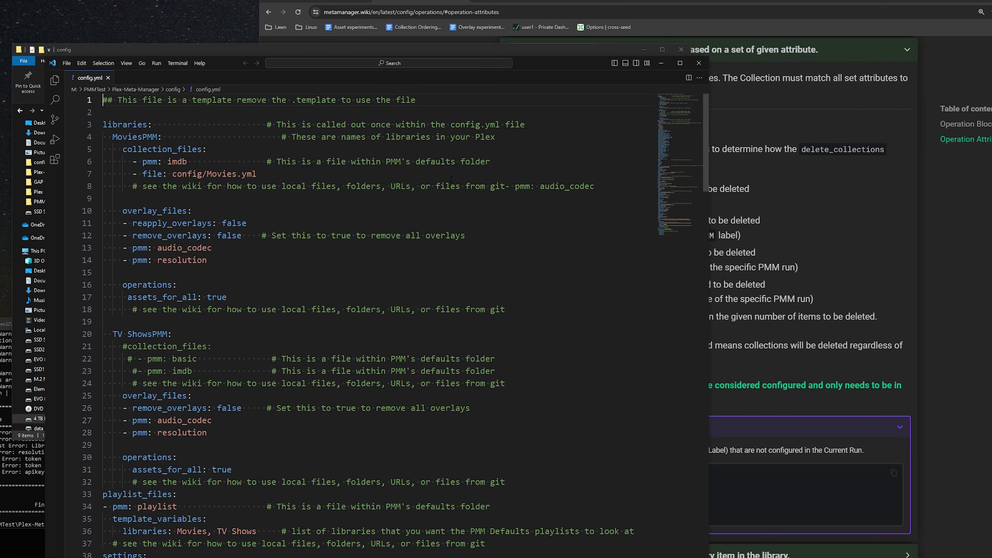
scroll(248, 299, "down", 1)
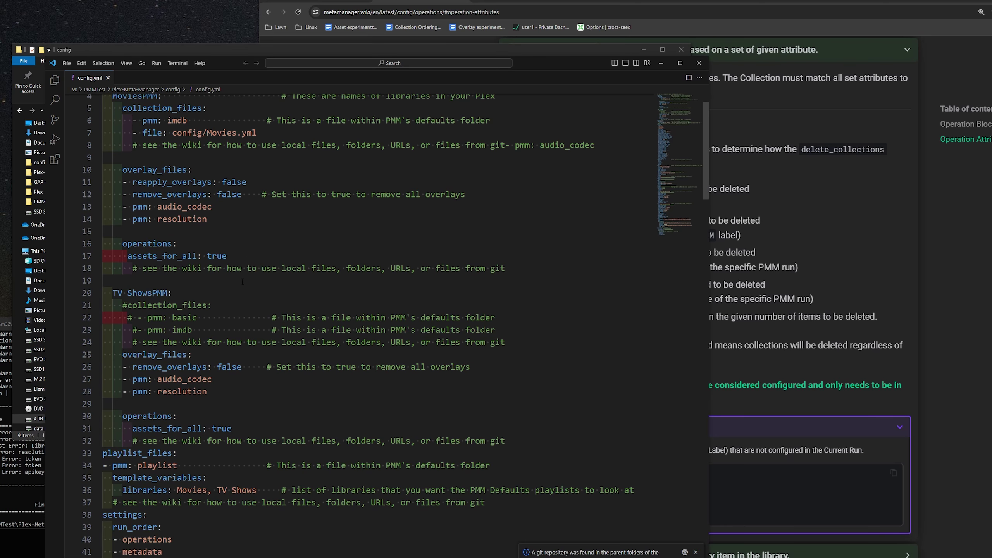
scroll(250, 295, "up", 1)
double_click(251, 294)
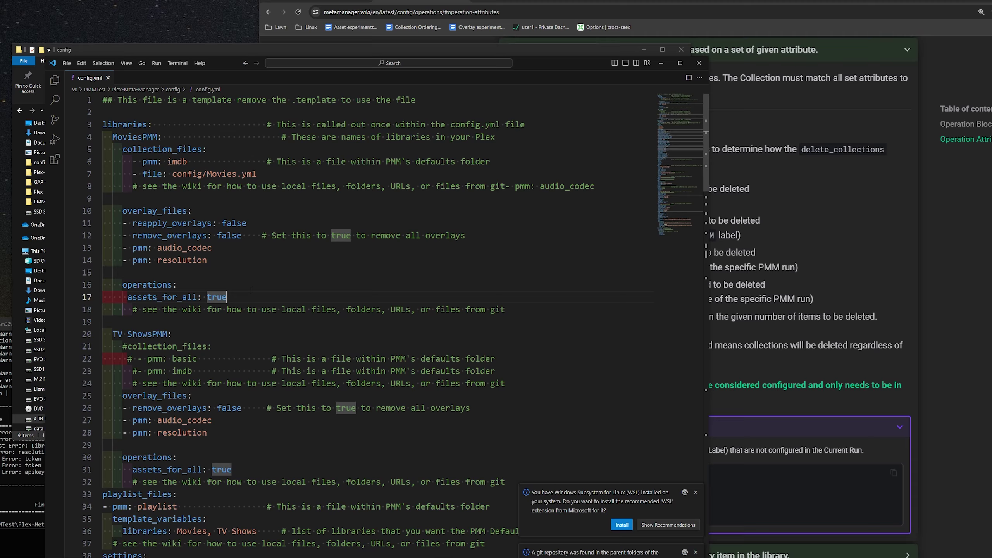
left_click(229, 296)
key("Return")
type("delte_")
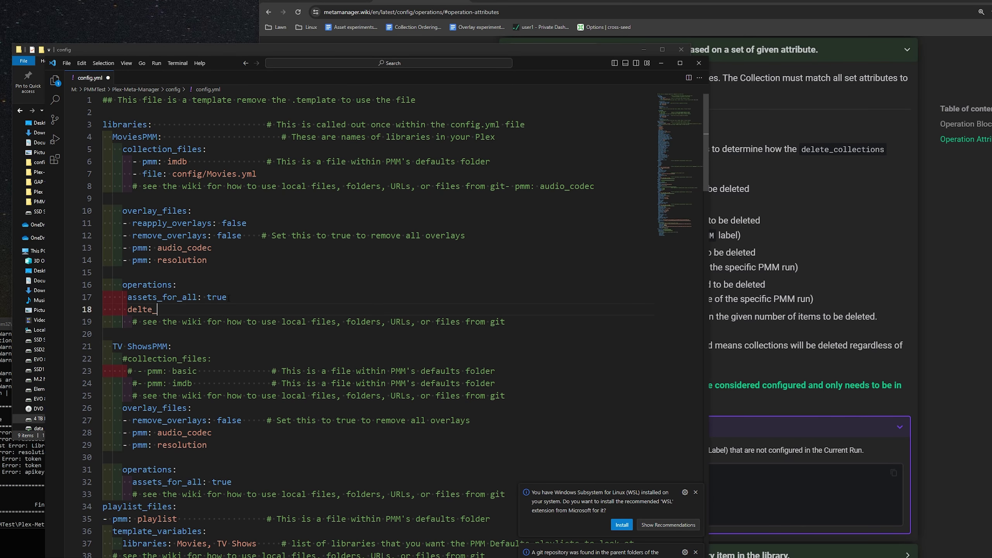
key("BackSpace")
key("BackSpace")
key("BackSpace")
type("ete_collections")
key("alt+Tab")
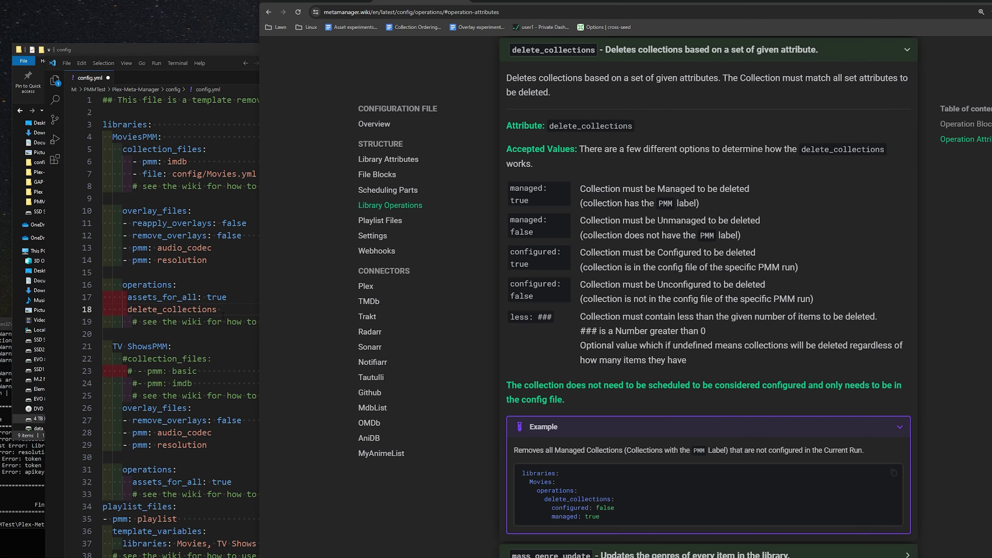
key("alt+Tab")
type("s:")
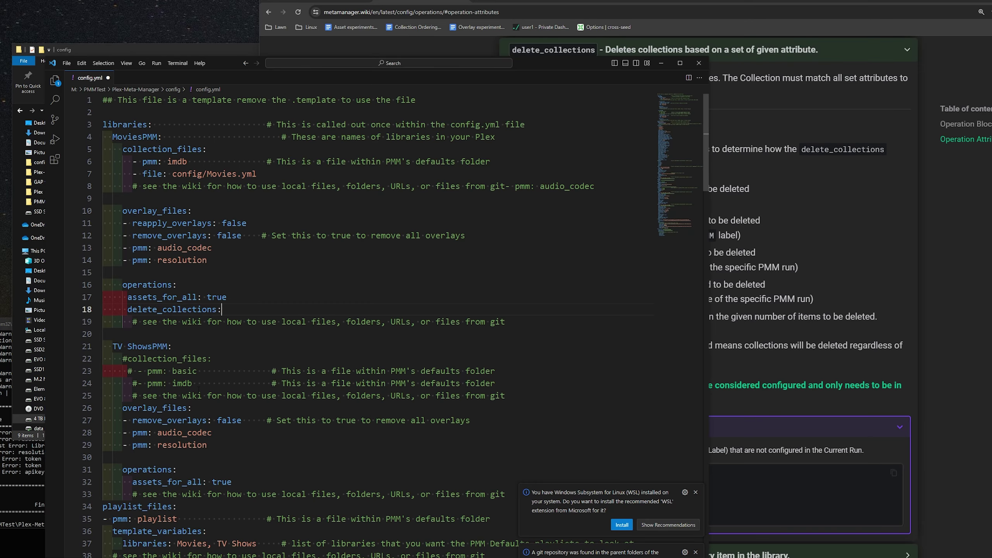
key("Return")
Step: Set configured: false and managed: true under delete_collections, following the wiki example, then save and close config.yml
key("alt+Tab")
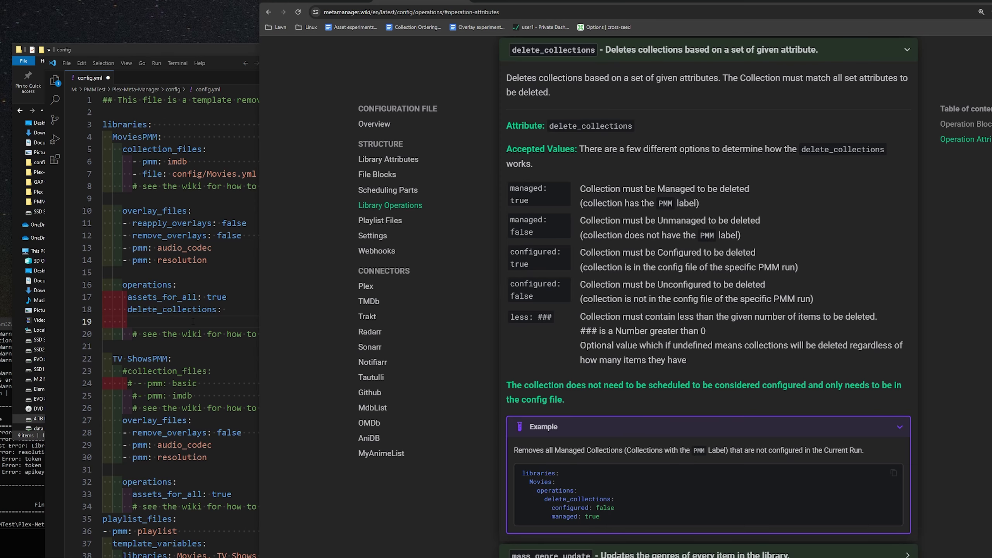
key("alt+Tab")
type("configured:")
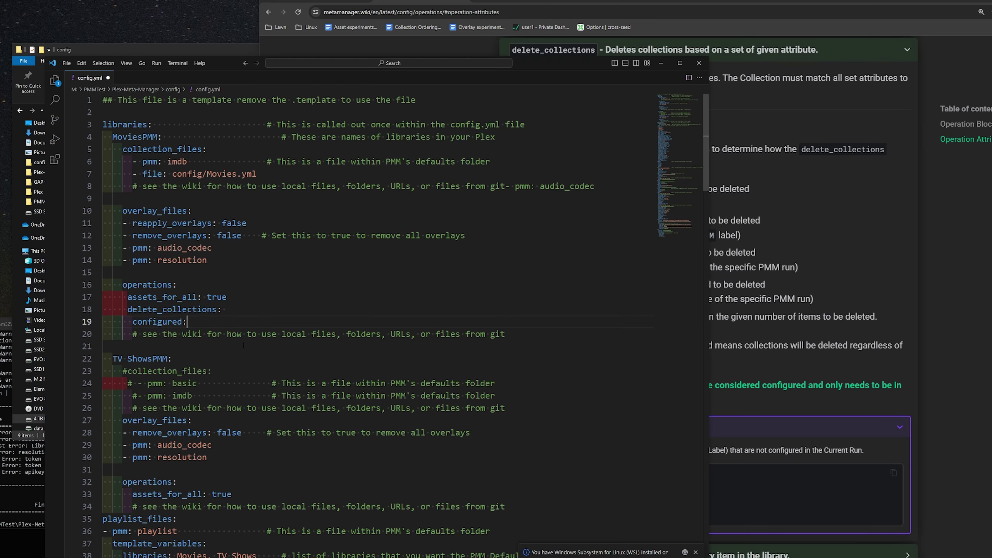
type(" false")
key("Return")
left_click(843, 372)
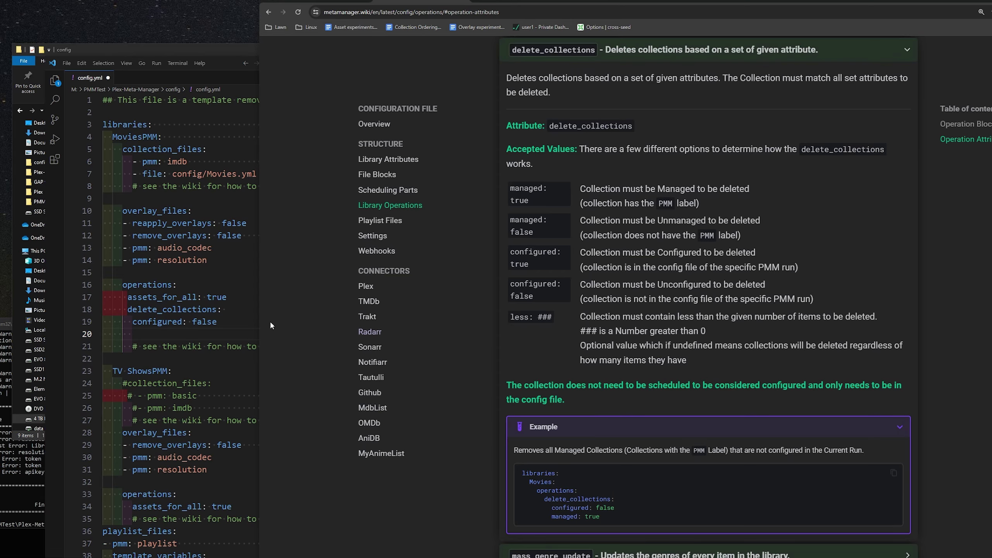
left_click(200, 334)
type("managed: true")
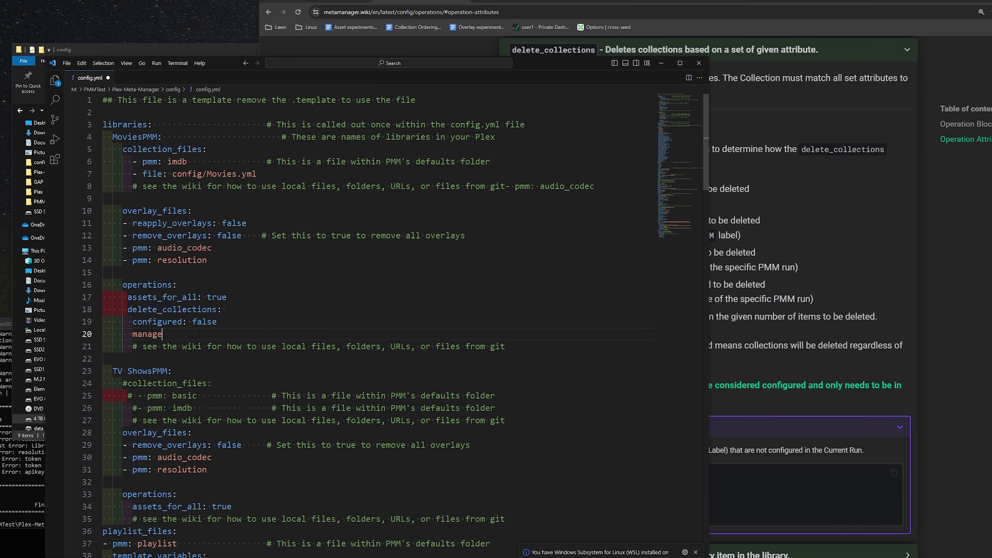
key("ctrl+s")
left_click_drag(216, 321, 167, 322)
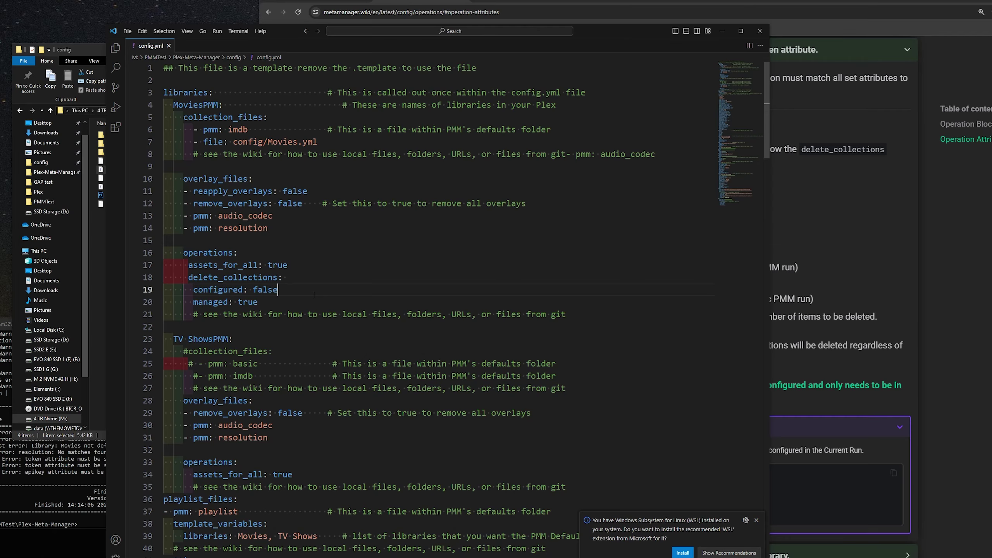
left_click(760, 31)
Step: Compare the collections in the MoviesPMM library in Plex with those defined in Movies.yml
left_click(268, 12)
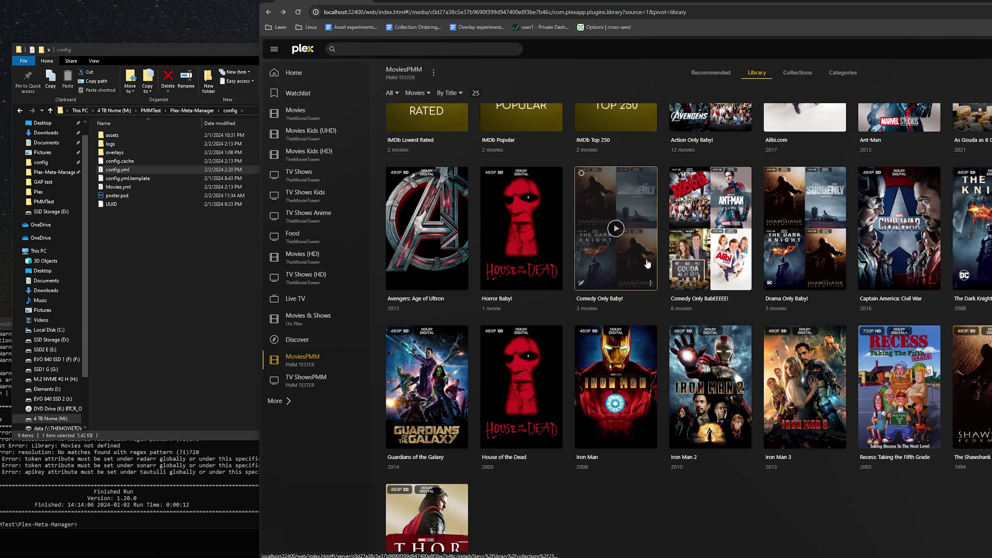
left_click(184, 267)
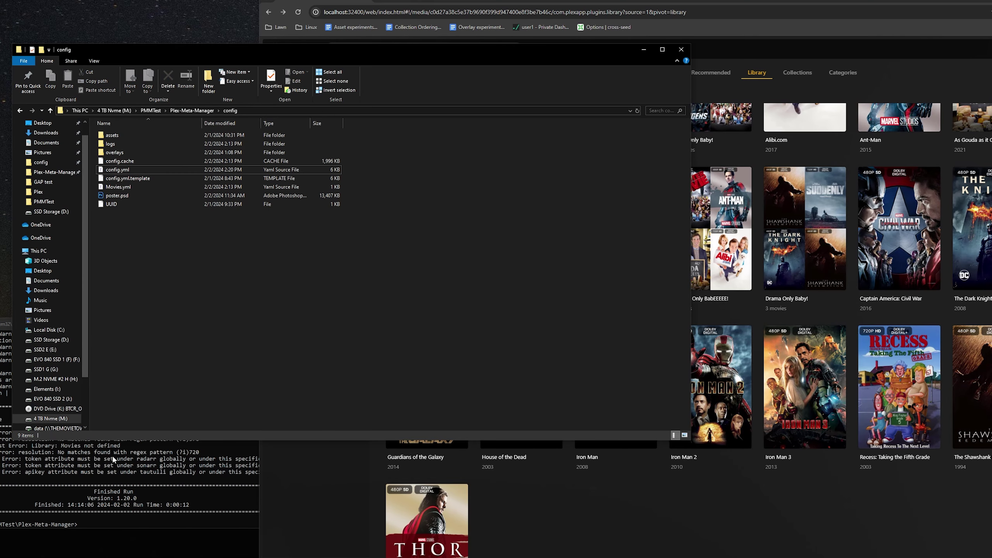
left_click(186, 485)
left_click(586, 485)
left_click(237, 273)
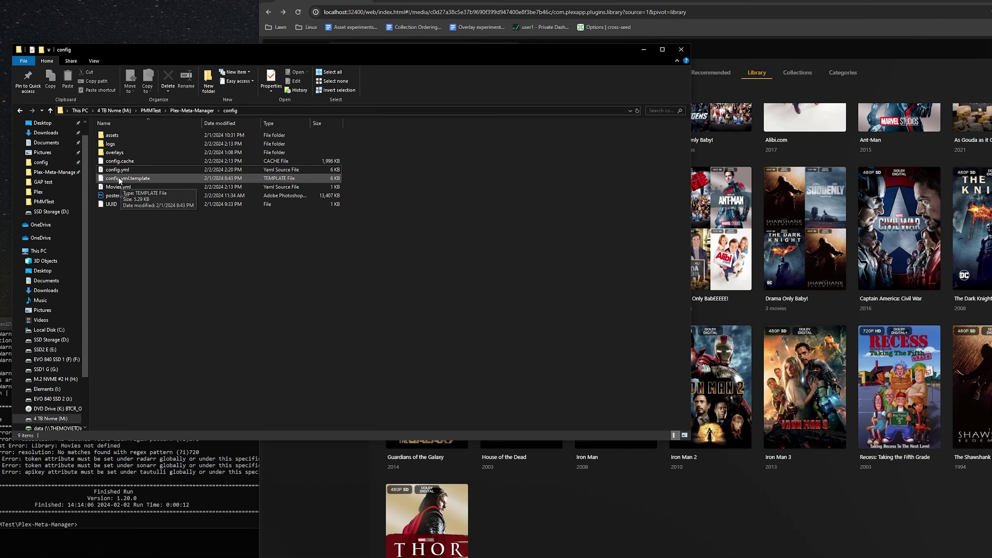
double_click(115, 188)
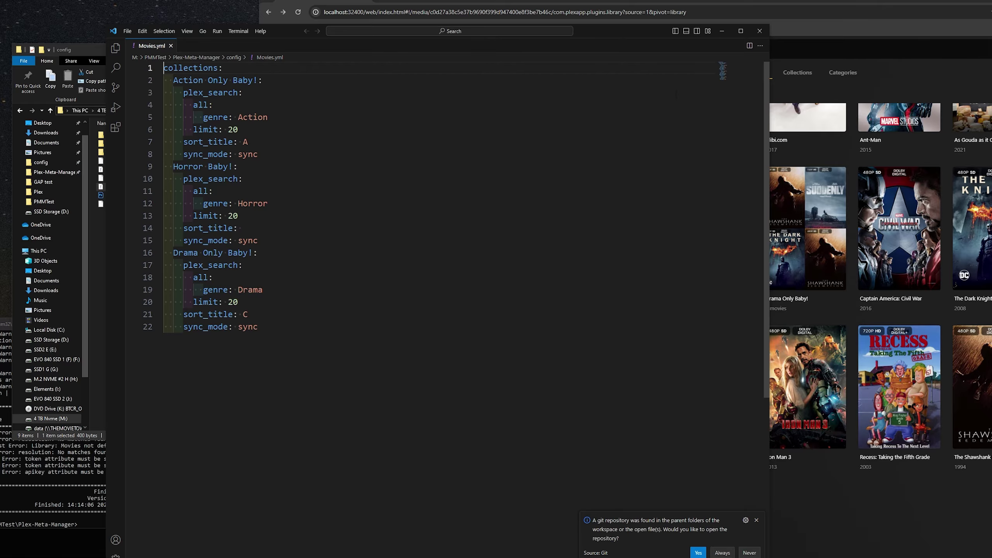
left_click(759, 31)
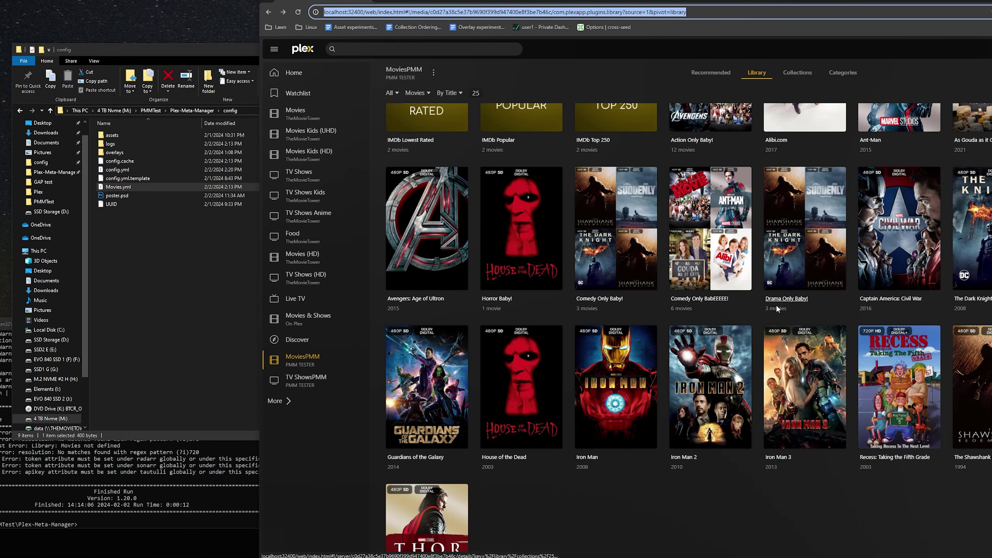
scroll(707, 366, "up", 3)
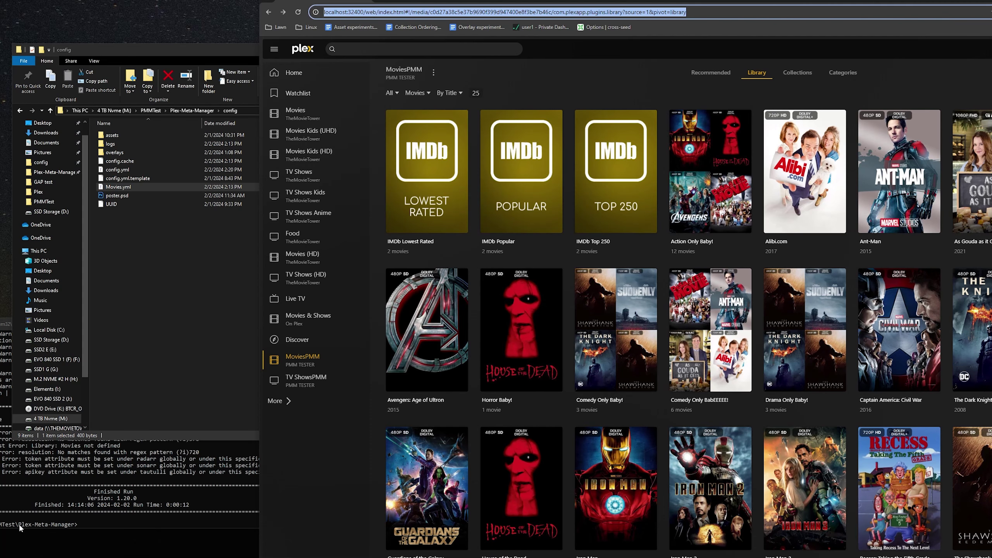
Step: Run python plex_meta_manager.py -r again from the command prompt to apply the collection deletion
left_click(92, 504)
key("Up")
key("Return")
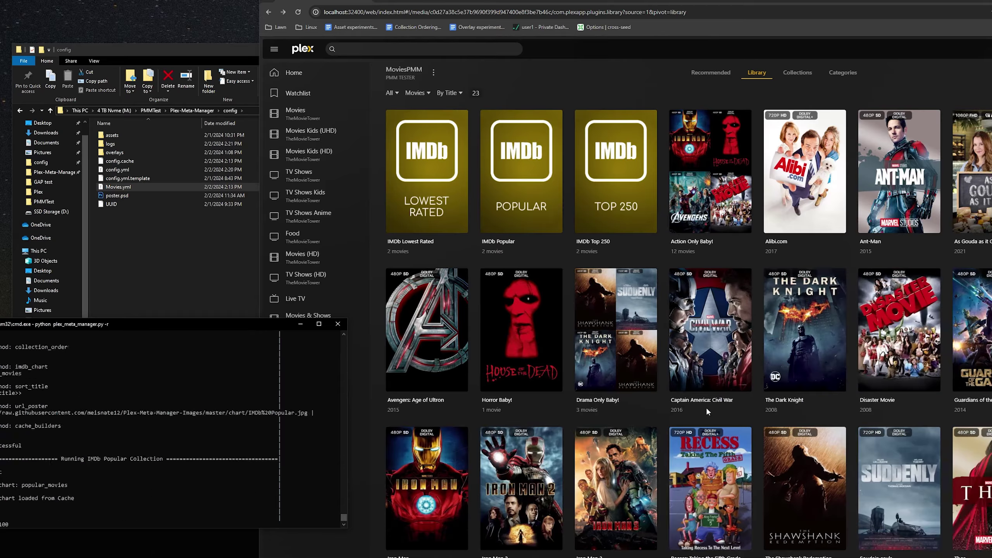
Step: Browse the award, chart, content and location collection defaults listed in the wiki's PMM Defaults section
left_click_drag(775, 1, 653, 2)
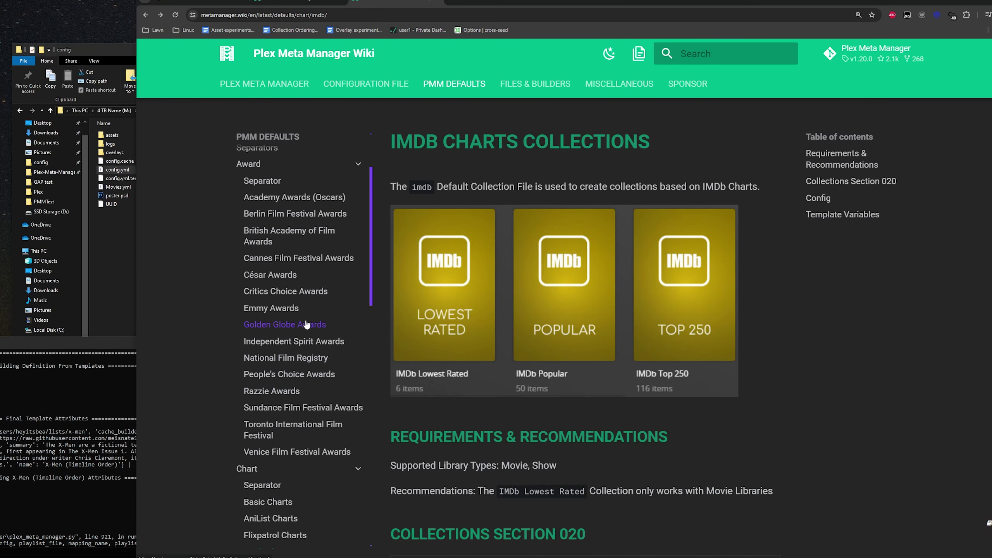
scroll(305, 326, "up", 2)
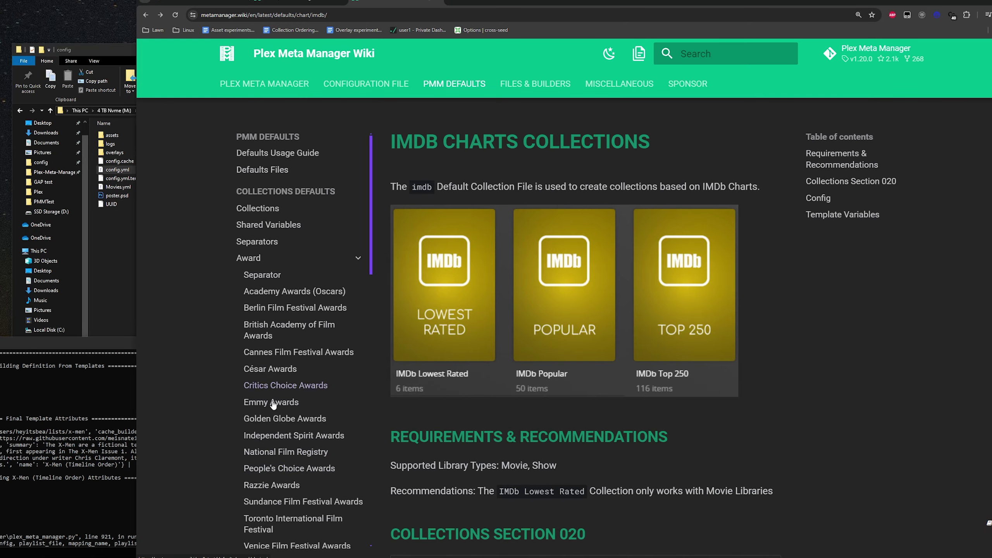
scroll(276, 404, "down", 5)
scroll(279, 403, "up", 5)
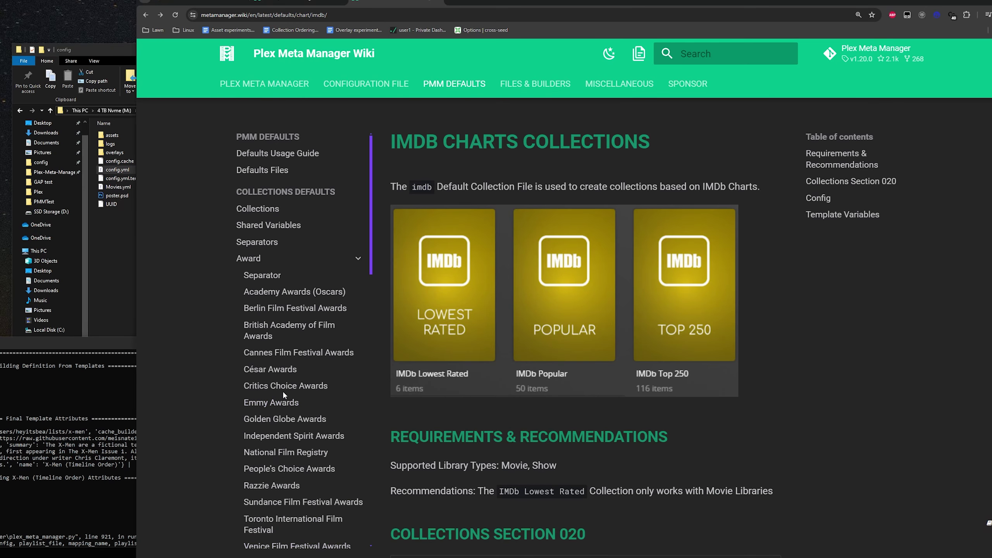
scroll(284, 393, "down", 2)
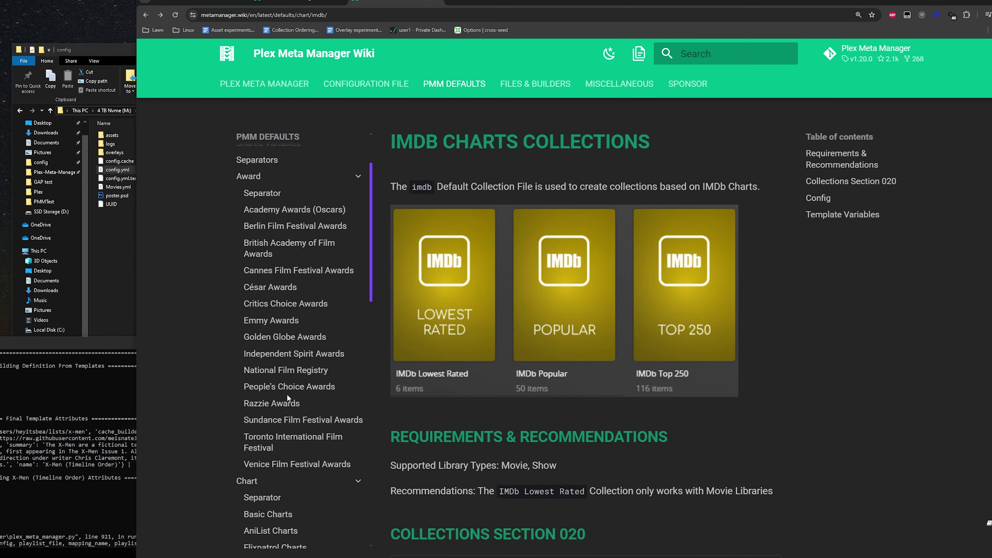
scroll(288, 382, "down", 1)
scroll(287, 382, "down", 15)
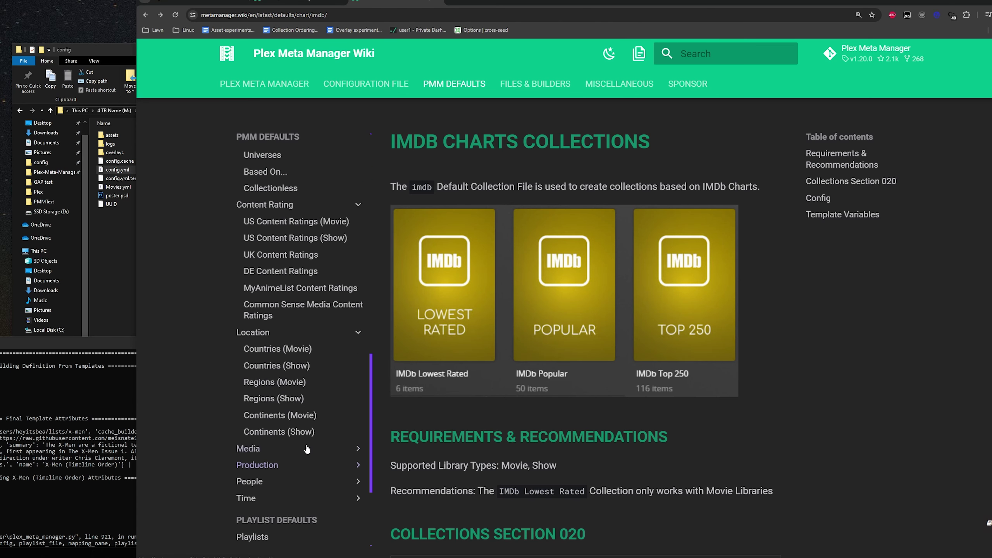
Step: Expand the Time defaults in the wiki and examine the Seasonal collections page
left_click(291, 498)
scroll(294, 491, "down", 2)
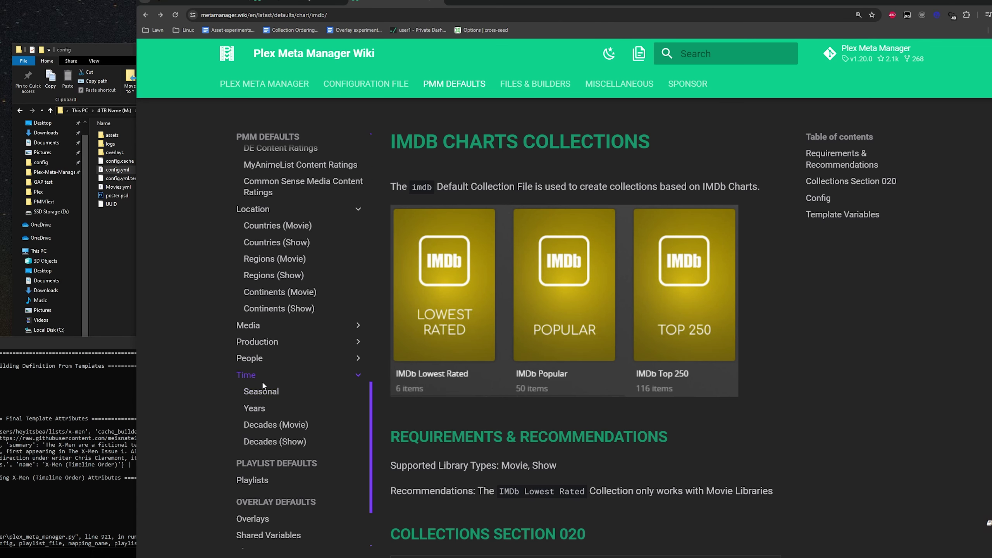
left_click(257, 395)
scroll(754, 338, "down", 4)
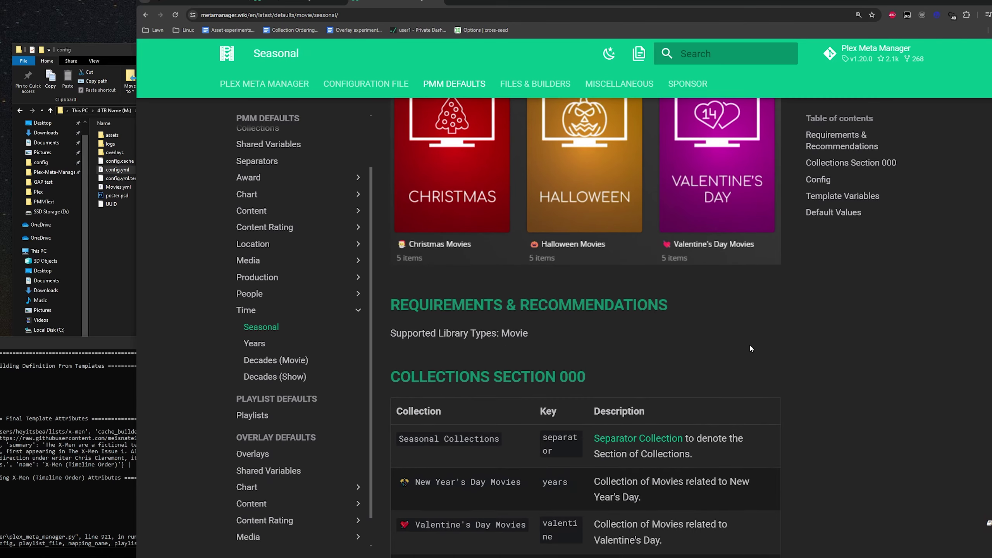
scroll(742, 353, "up", 4)
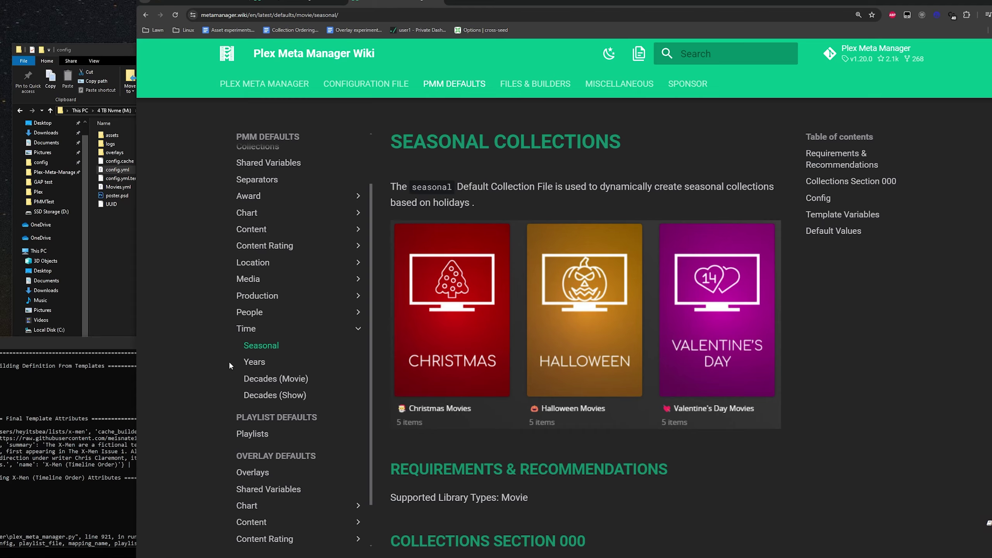
Step: Skim the collection, playlist and overlay defaults in the wiki, then open the Files & Builders overview
scroll(262, 467, "up", 2)
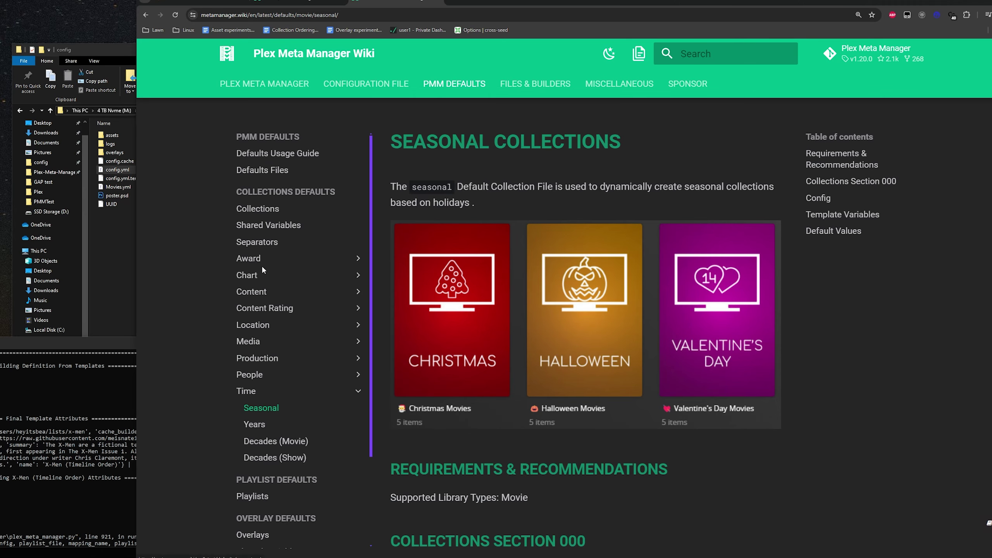
scroll(263, 383, "down", 3)
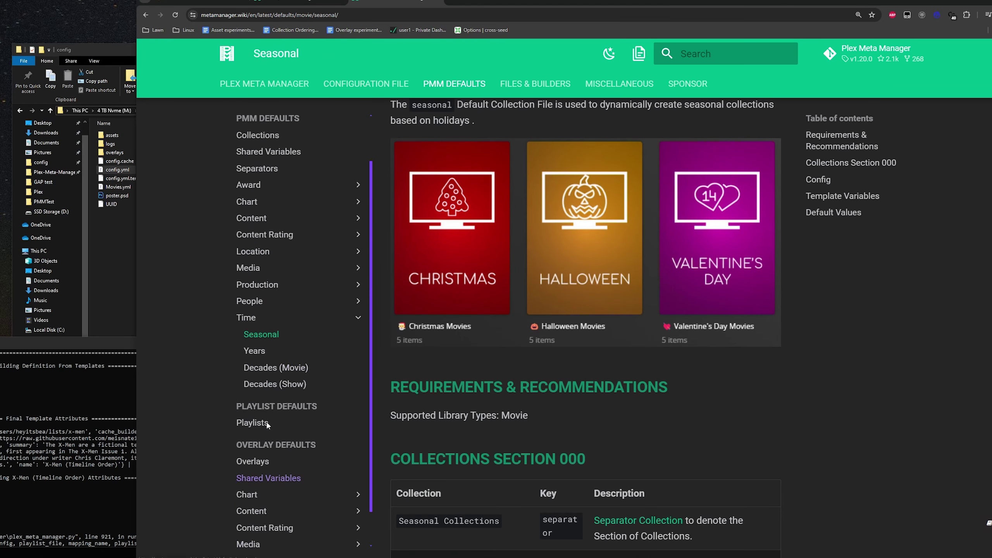
scroll(267, 422, "up", 3)
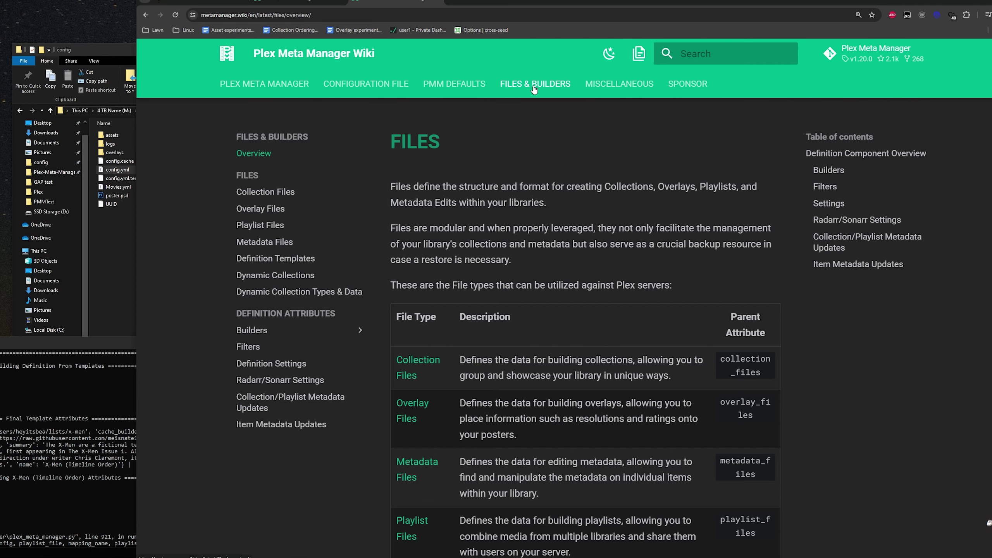
Step: Open the Collection/Playlist Metadata Updates page in the wiki's Definition Attributes section
scroll(592, 339, "down", 3)
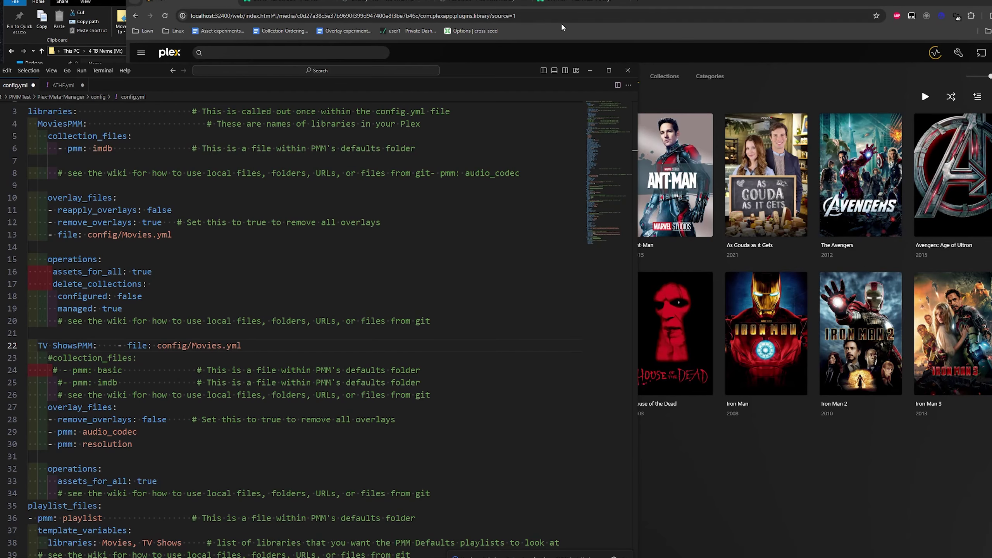
left_click(791, 104)
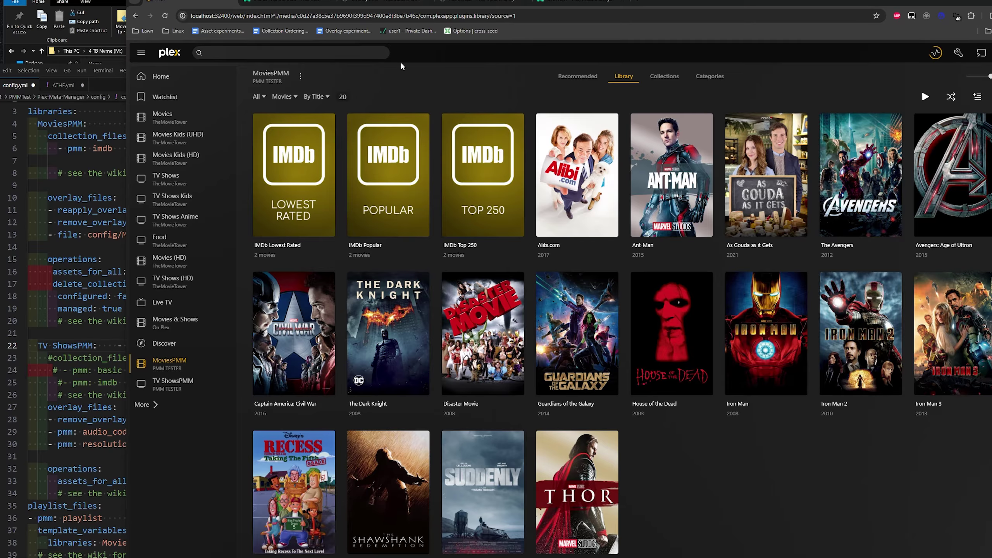
left_click(272, 4)
scroll(281, 390, "down", 5)
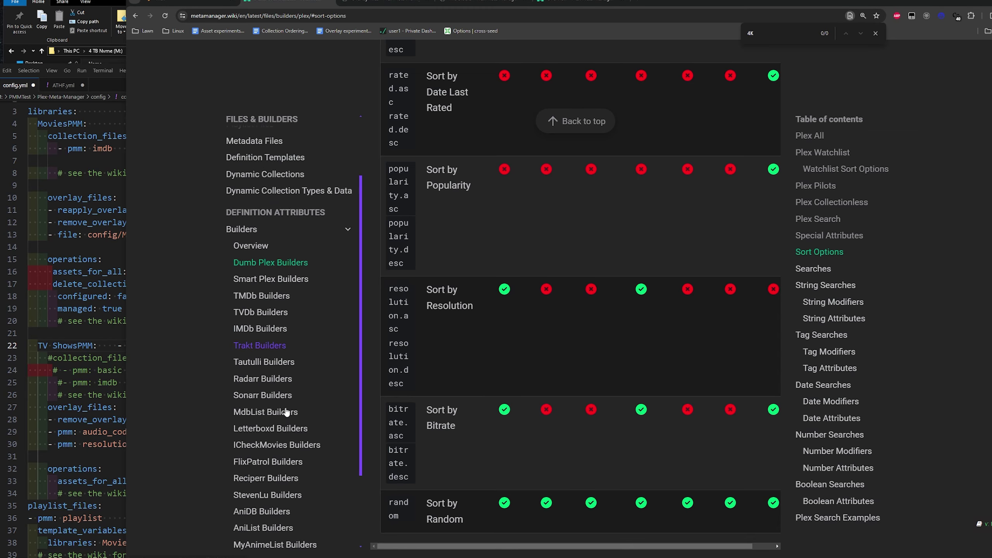
left_click(277, 171)
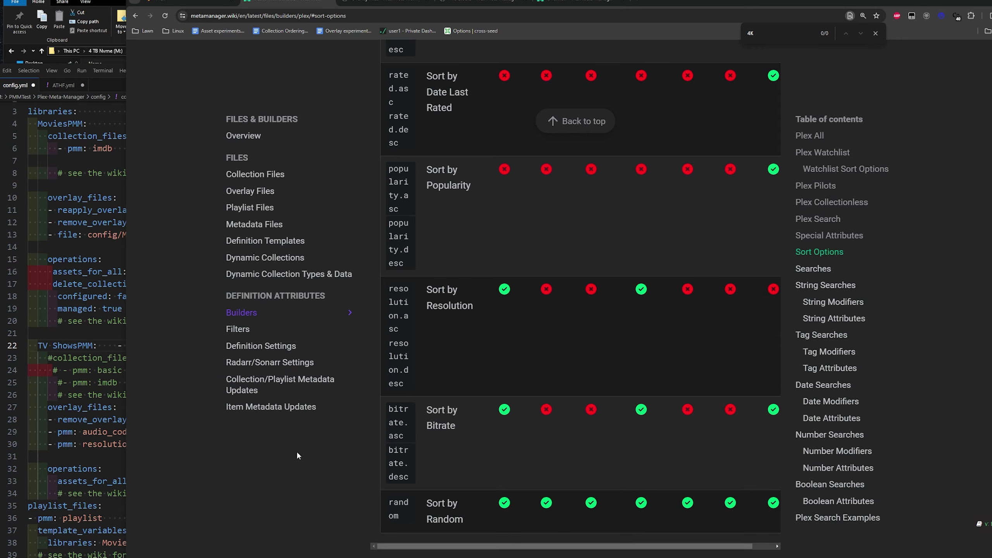
left_click(298, 381)
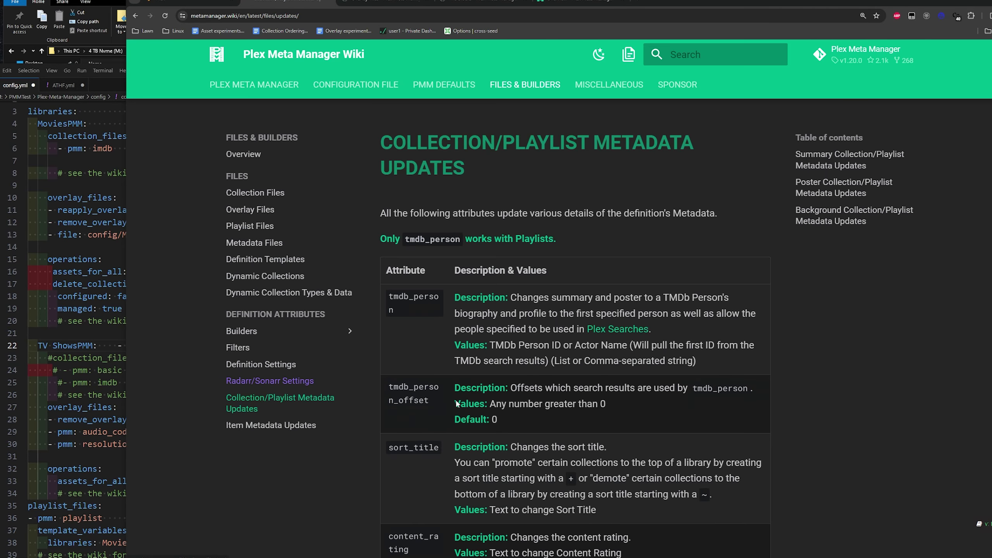
Step: Skim the summary, poster and background attribute tables on the Collection/Playlist Metadata Updates page
scroll(456, 401, "down", 5)
scroll(562, 412, "down", 15)
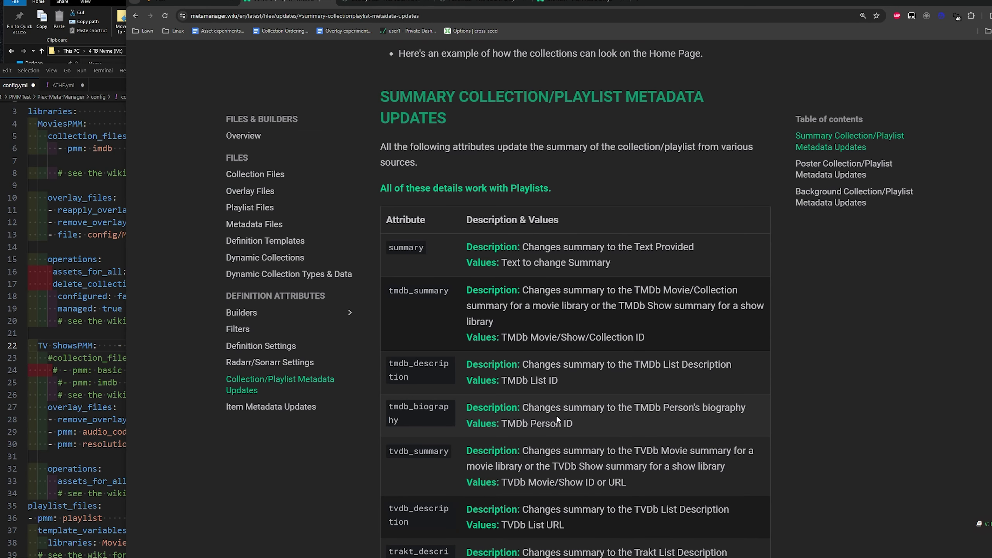
scroll(553, 405, "down", 10)
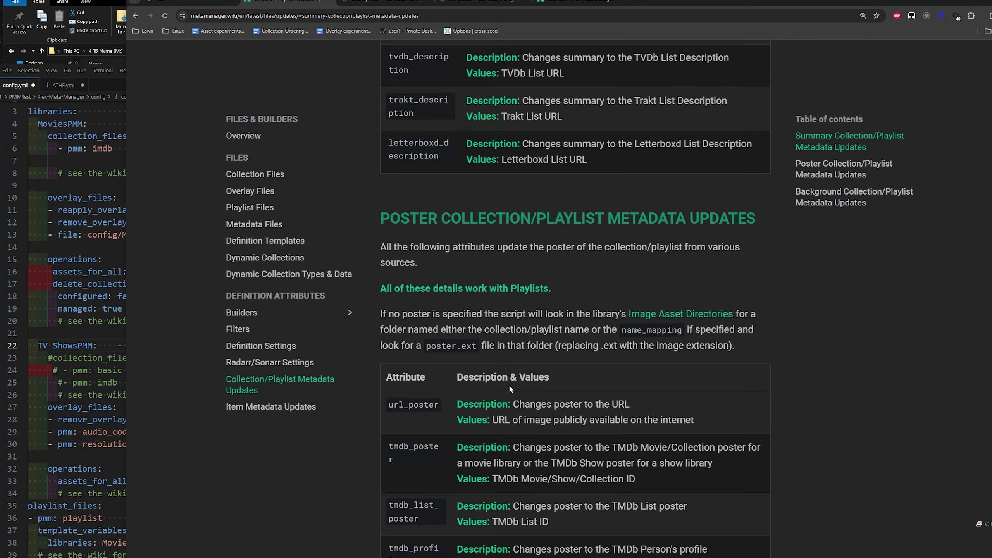
scroll(505, 383, "down", 8)
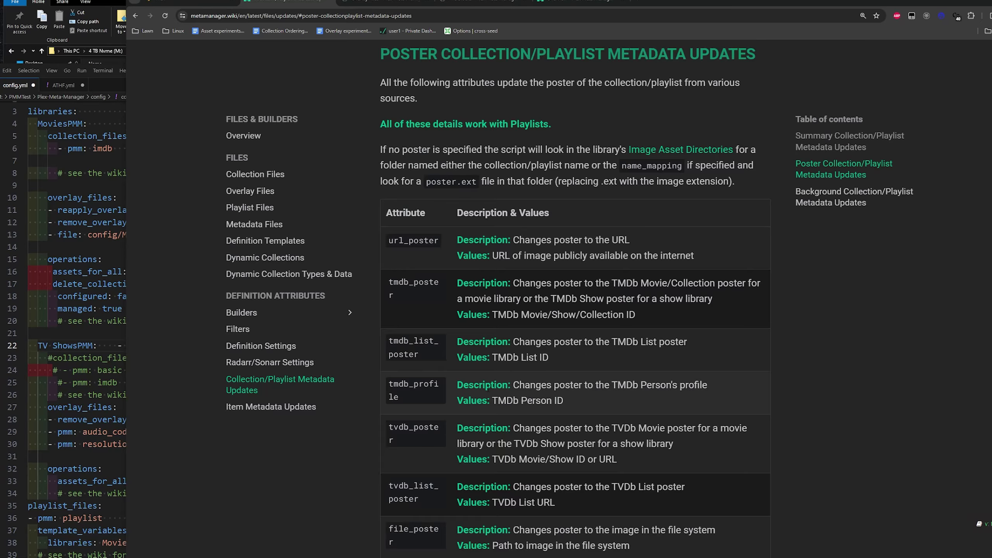
scroll(487, 389, "down", 5)
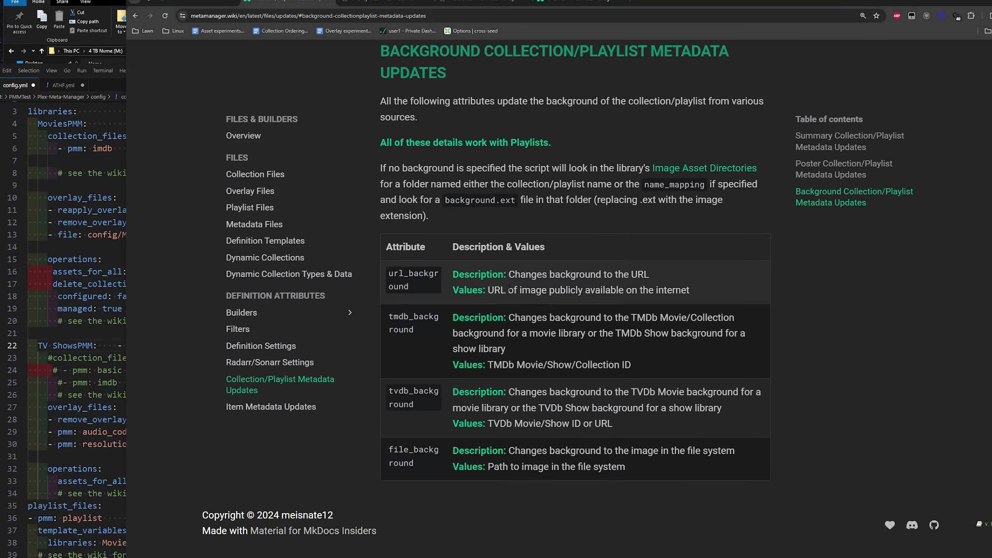
scroll(391, 297, "up", 15)
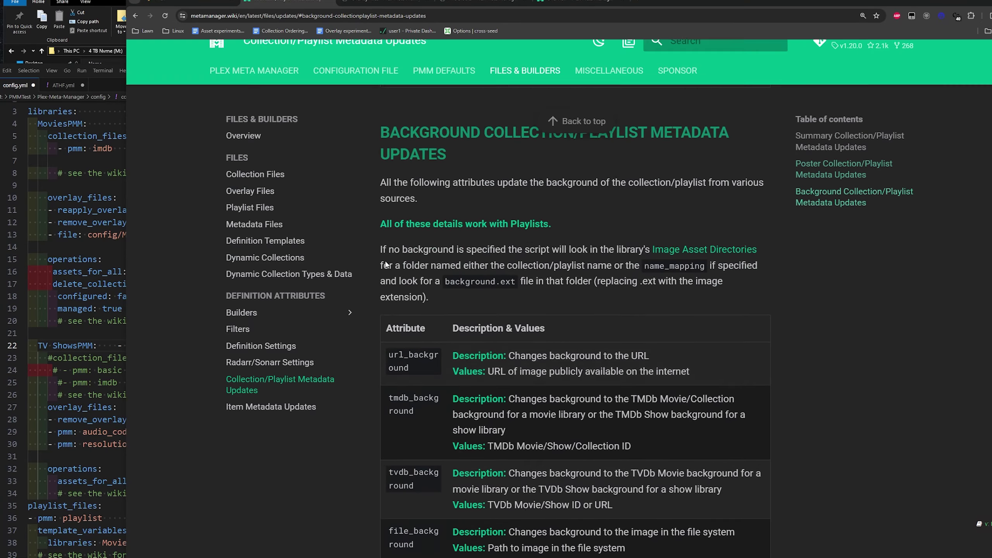
Step: Open Movies.yml from the config folder in the code editor and highlight its overlays line
left_click(188, 1)
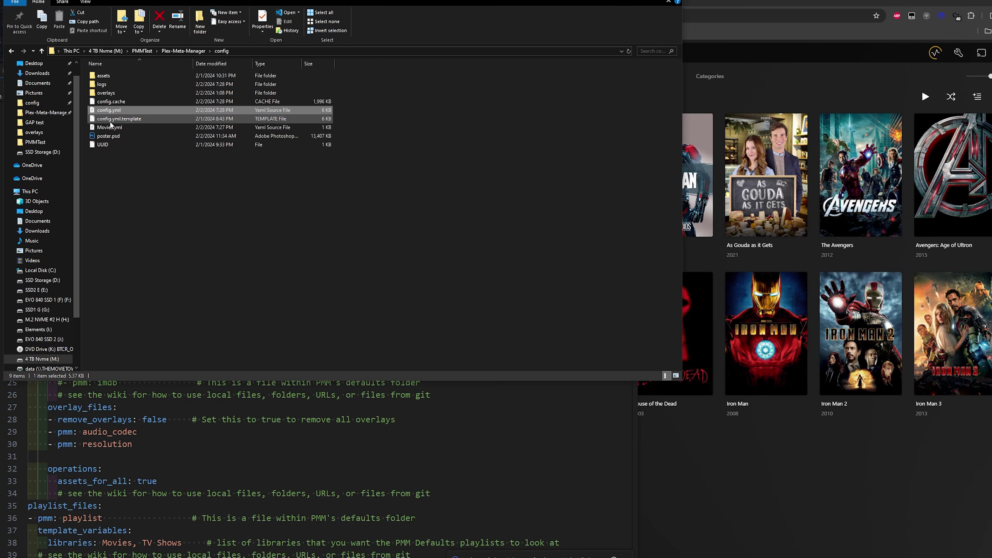
double_click(111, 126)
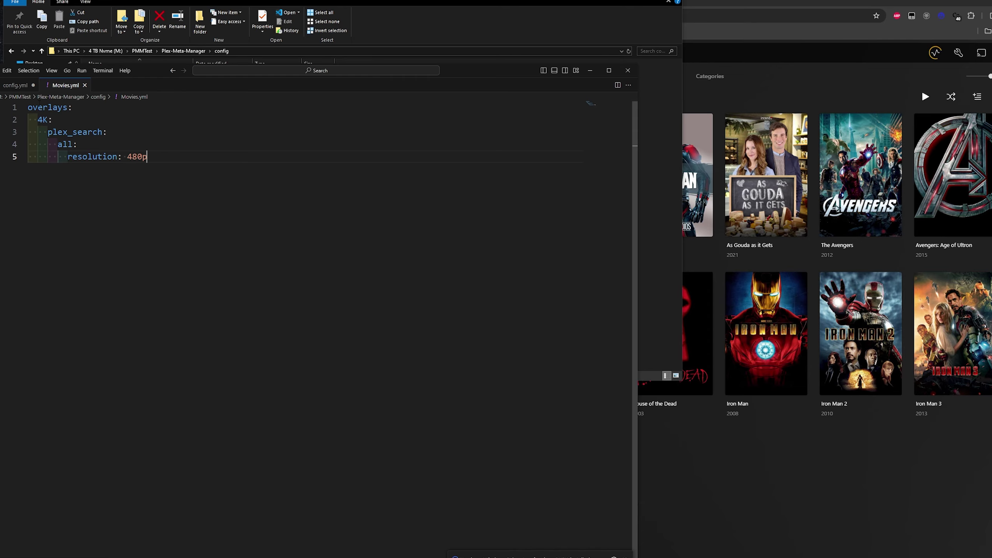
left_click_drag(27, 106, 72, 107)
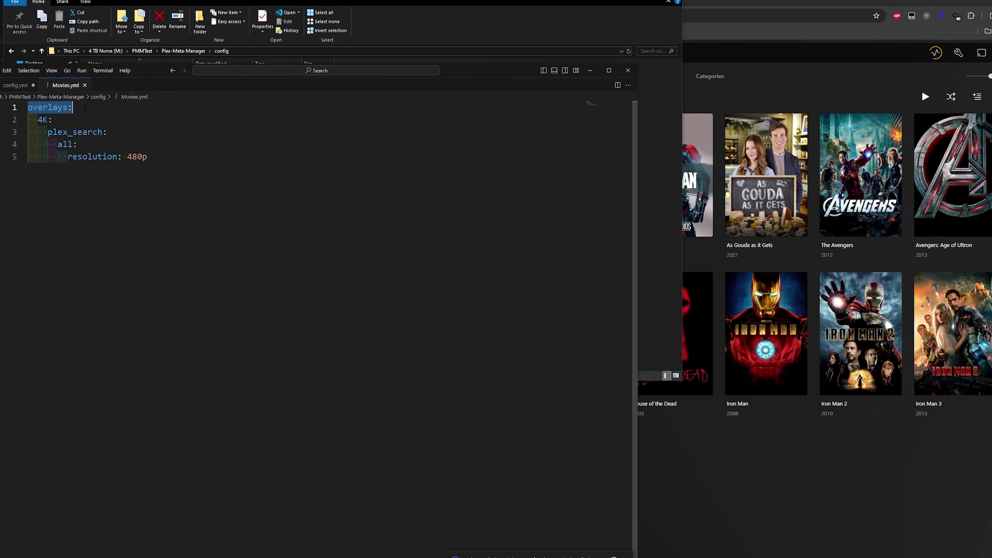
left_click(709, 498)
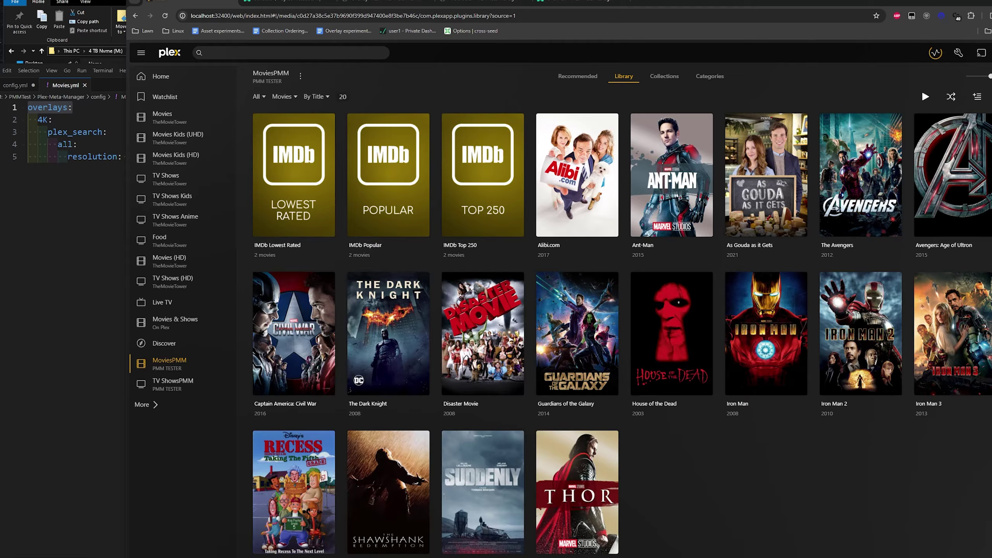
Step: Highlight the 4K overlay name in Movies.yml while comparing the file with the MoviesPMM library in Plex
left_click(74, 132)
triple_click(46, 120)
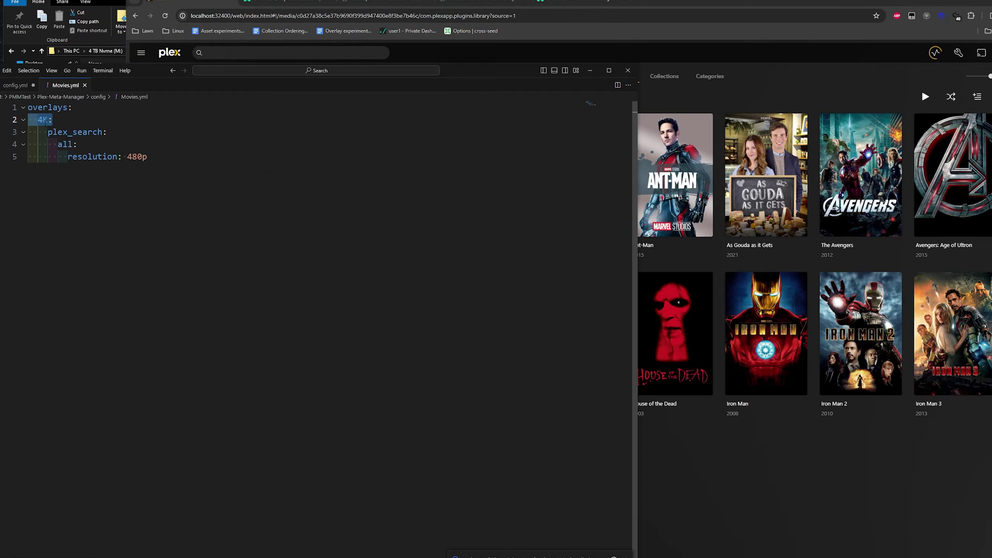
left_click(85, 123)
left_click(797, 85)
left_click(72, 122)
key("shift+Home")
left_click(870, 68)
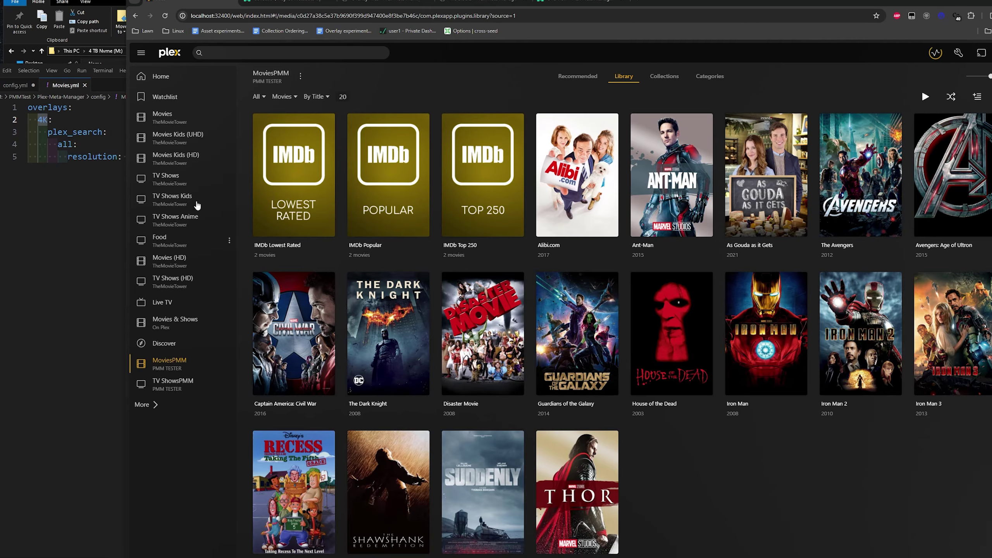
left_click(68, 133)
key("Up")
key("shift+Home")
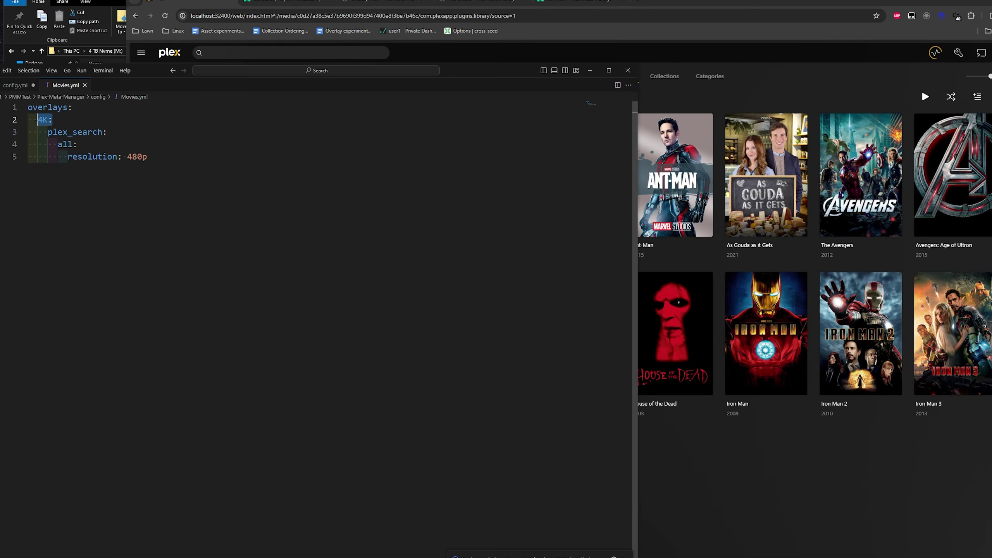
left_click(87, 118)
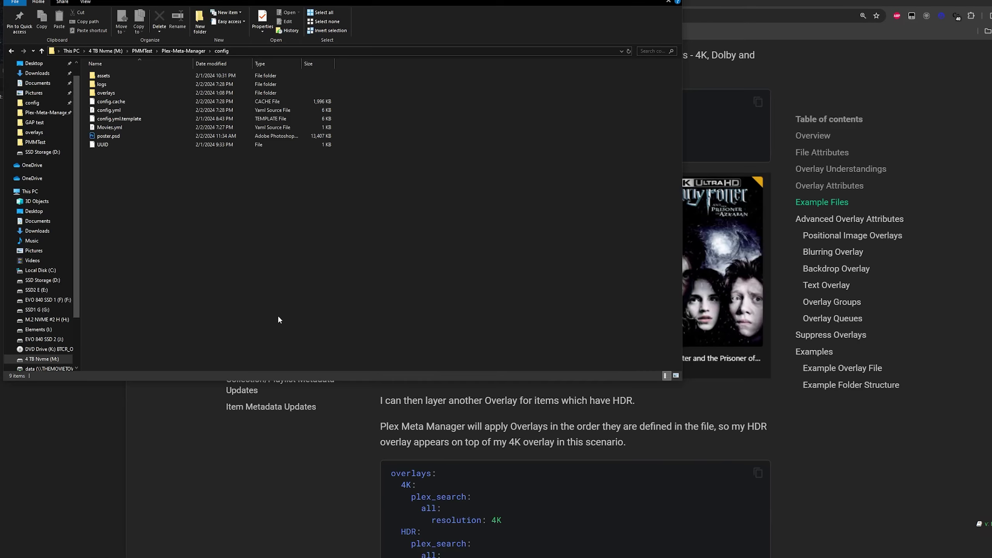
Step: Browse in File Explorer from the Plex-Meta-Manager folder to defaults > overlays > images
left_click(184, 51)
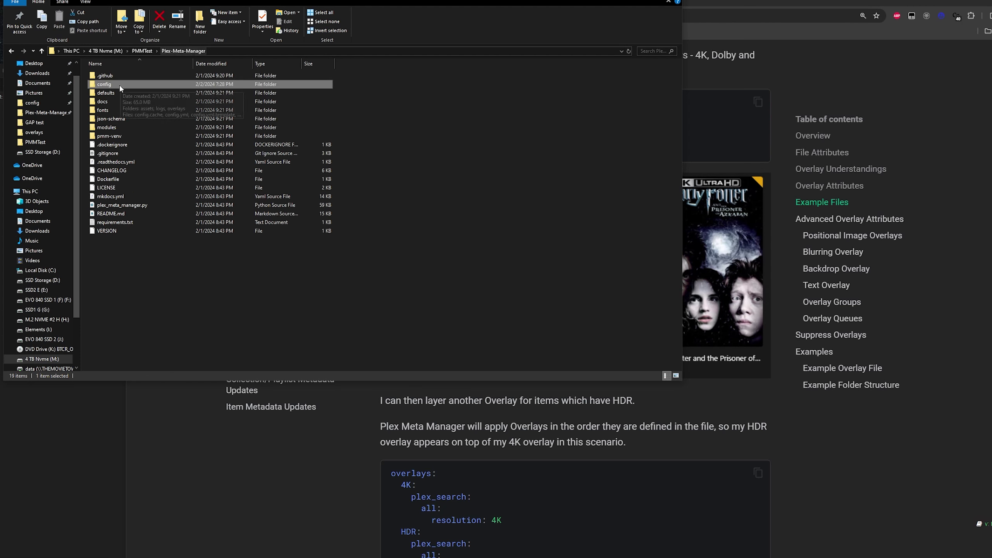
left_click(110, 93)
double_click(110, 93)
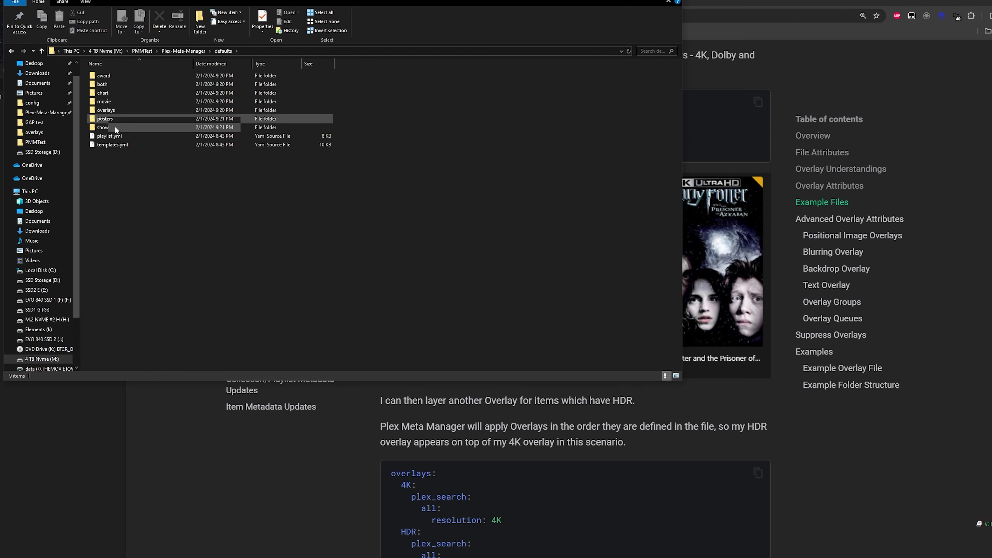
double_click(111, 110)
double_click(105, 75)
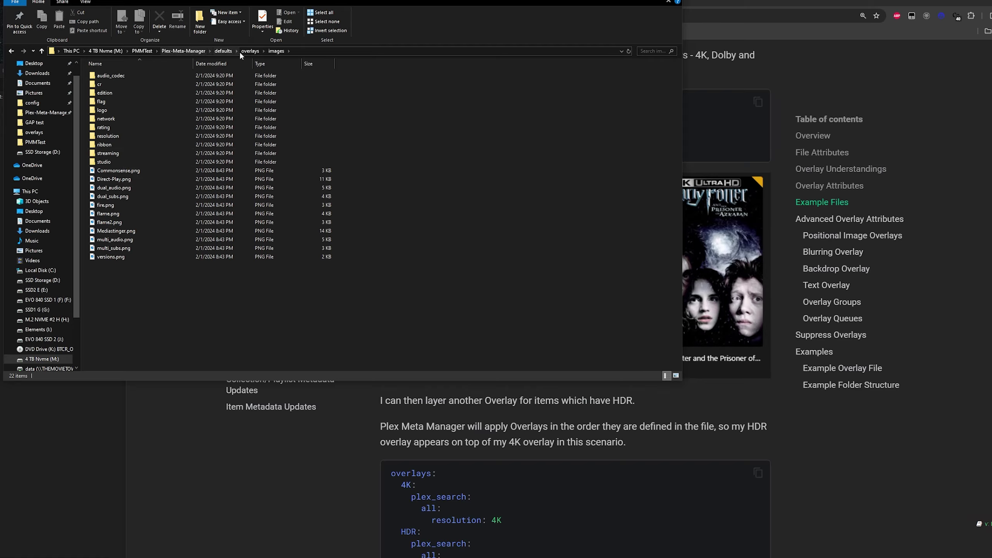
left_click(223, 51)
double_click(147, 110)
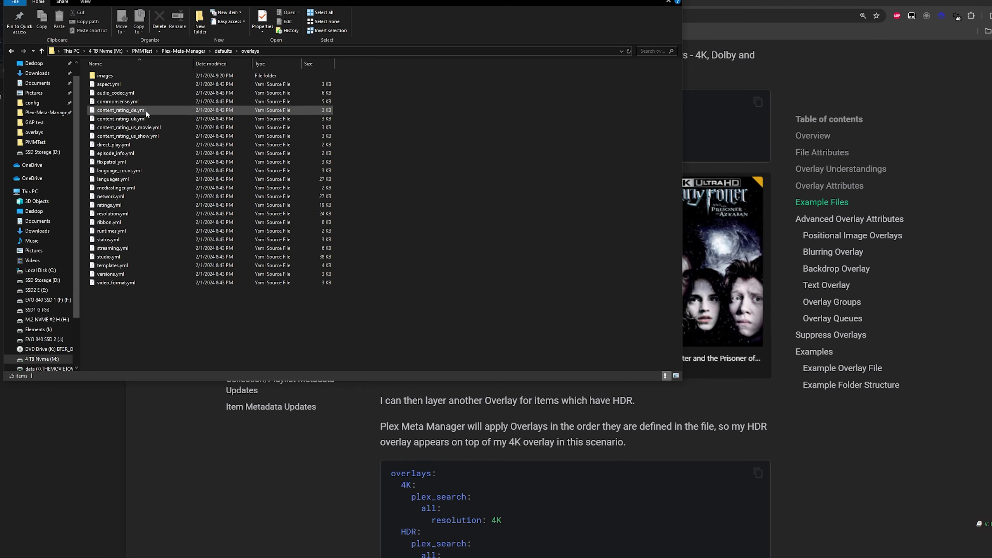
double_click(115, 75)
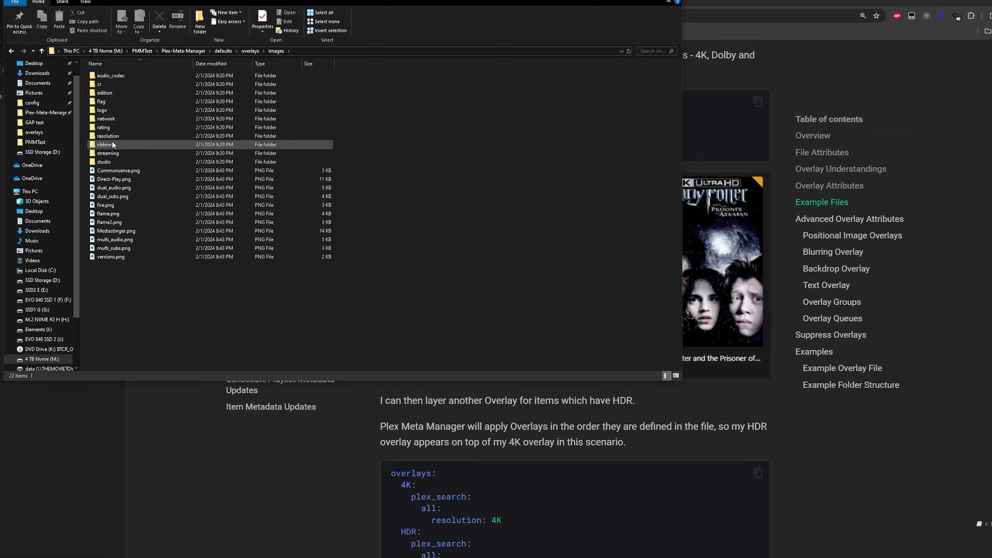
Step: Look through the default overlay images in the rating folder and the gray ribbon folder
double_click(111, 129)
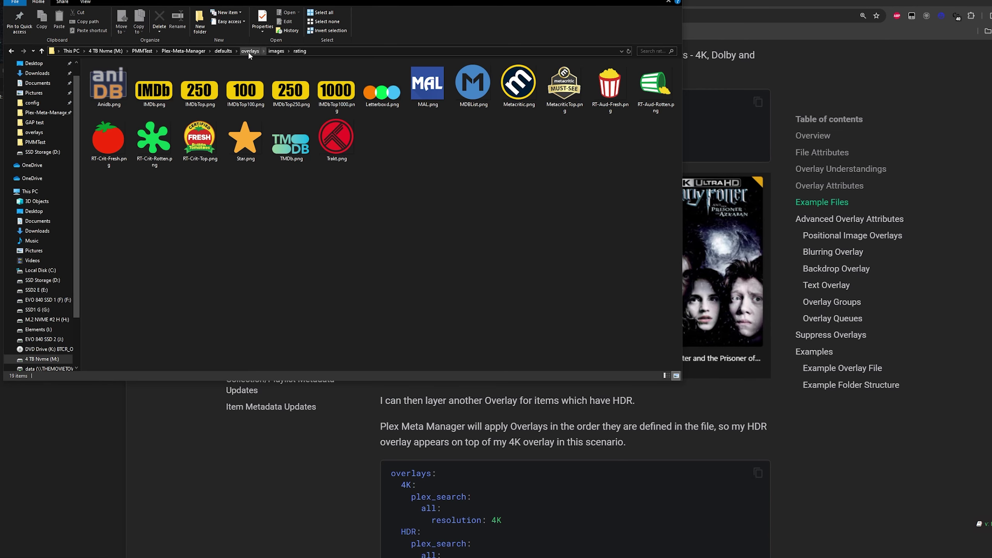
left_click(269, 52)
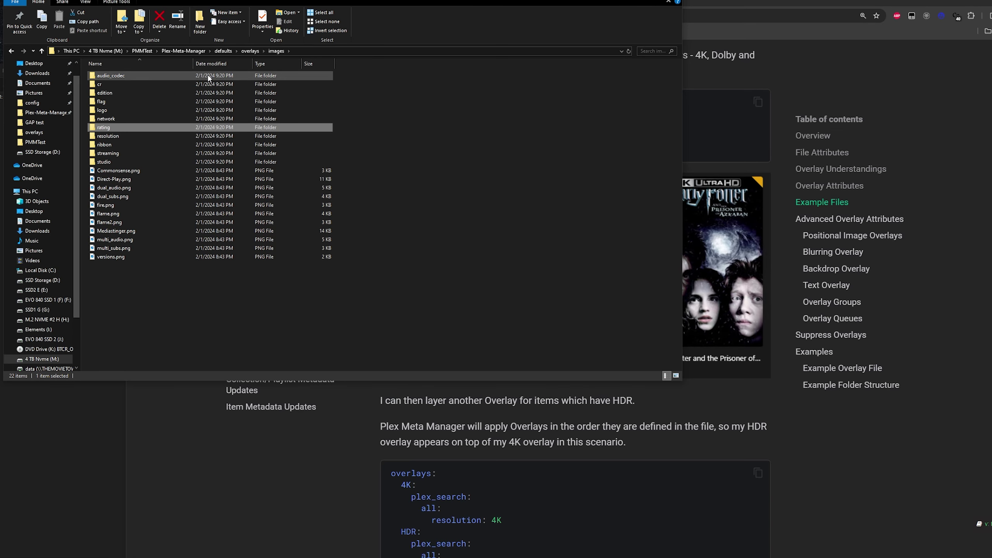
double_click(120, 143)
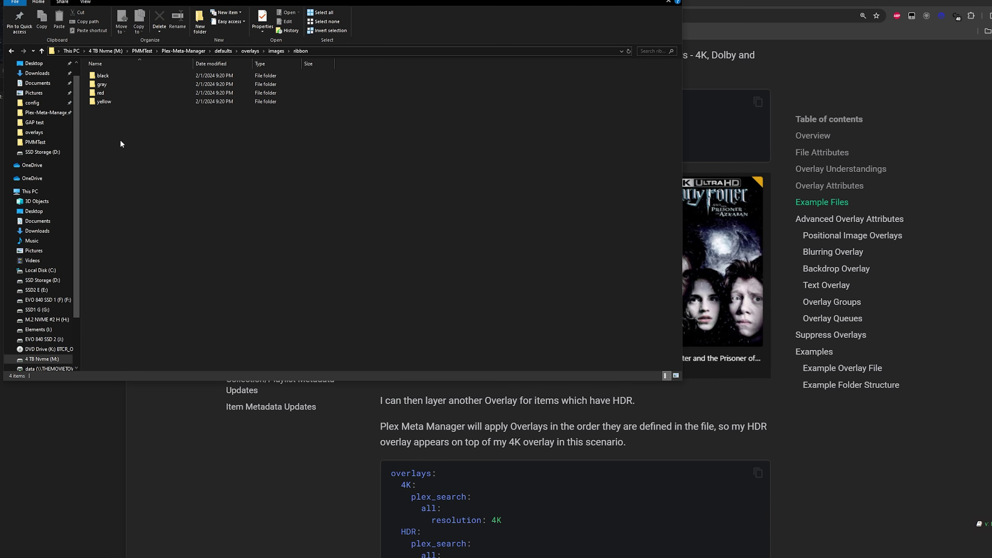
double_click(111, 85)
Step: Find the Positional Image Overlays example in the wiki and highlight its ribbon/yellow/imdb.png path
key("alt+Tab")
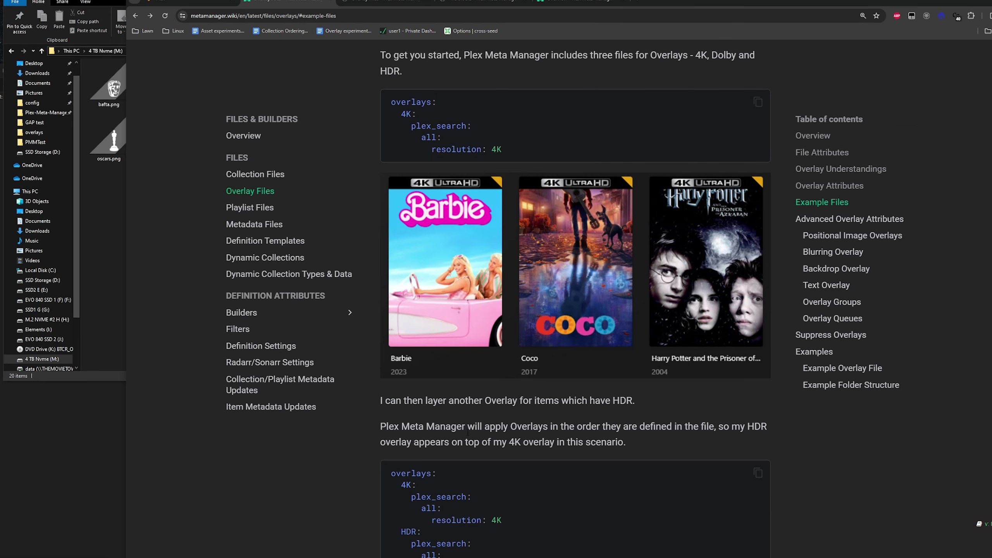
scroll(575, 297, "down", 15)
scroll(575, 297, "down", 10)
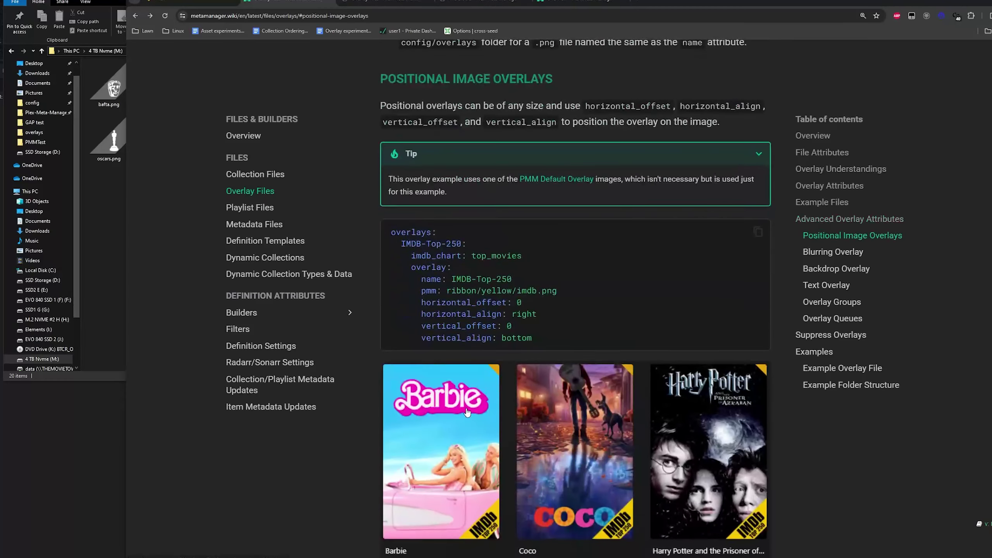
left_click_drag(537, 255, 447, 250)
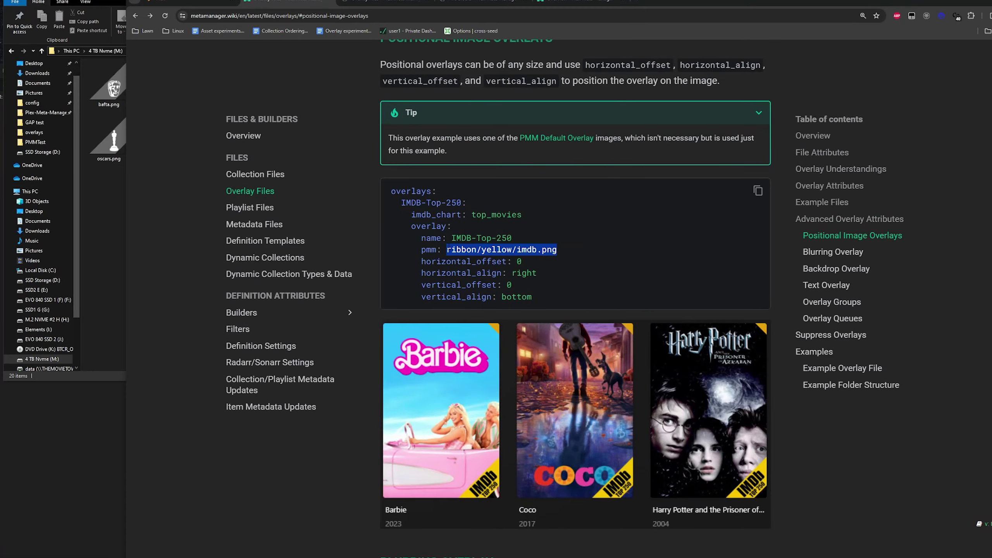
Step: Locate imdb.png in the yellow ribbon folder of the default overlay images
key("alt+Tab")
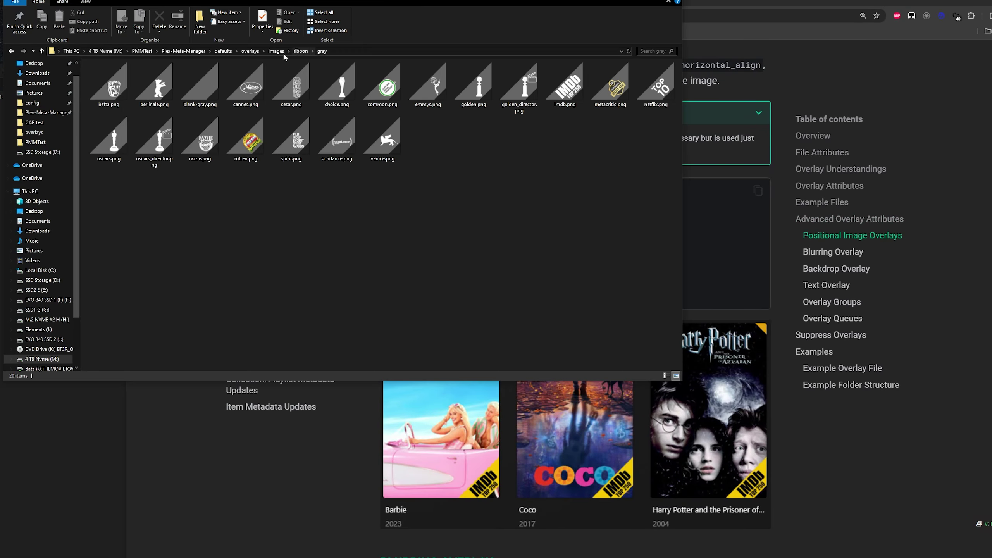
left_click(298, 51)
double_click(104, 104)
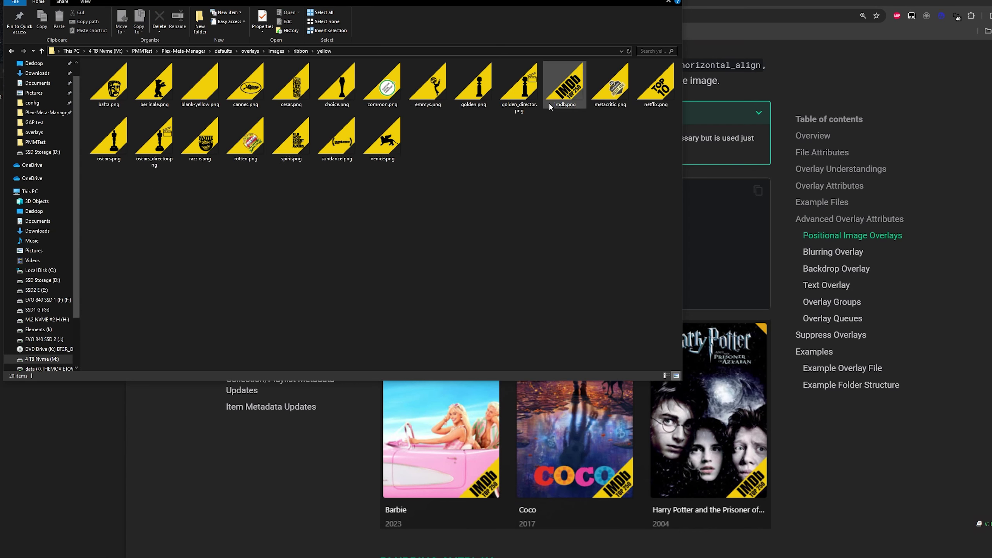
left_click(564, 85)
Step: Highlight the wiki tip about PMM Default Overlay images in the Positional Image Overlays section, and return to File Explorer
left_click(748, 254)
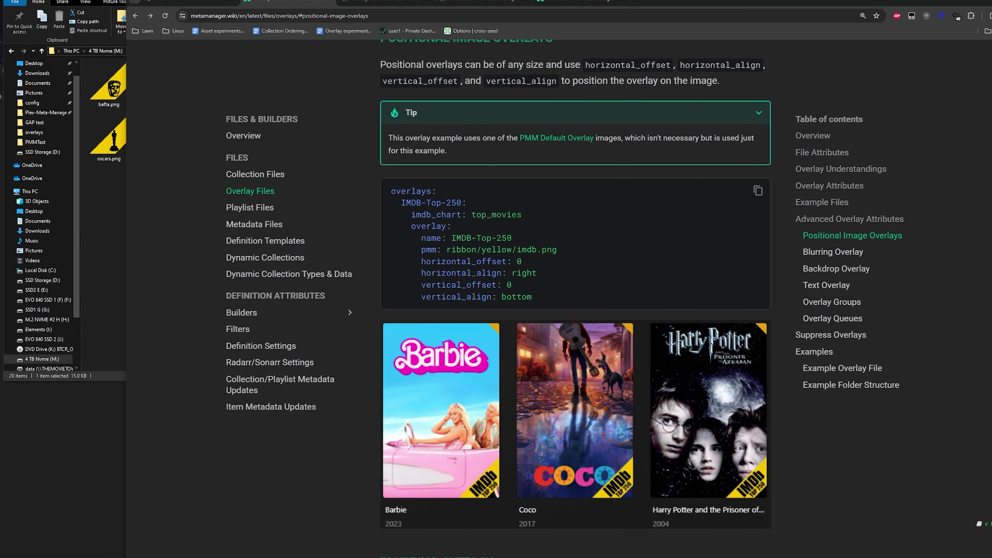
left_click_drag(477, 137, 642, 146)
left_click(627, 183)
left_click(116, 189)
Step: Go up from the yellow ribbon folder to the Plex-Meta-Manager folder, and back to the default overlays folder
left_click(246, 50)
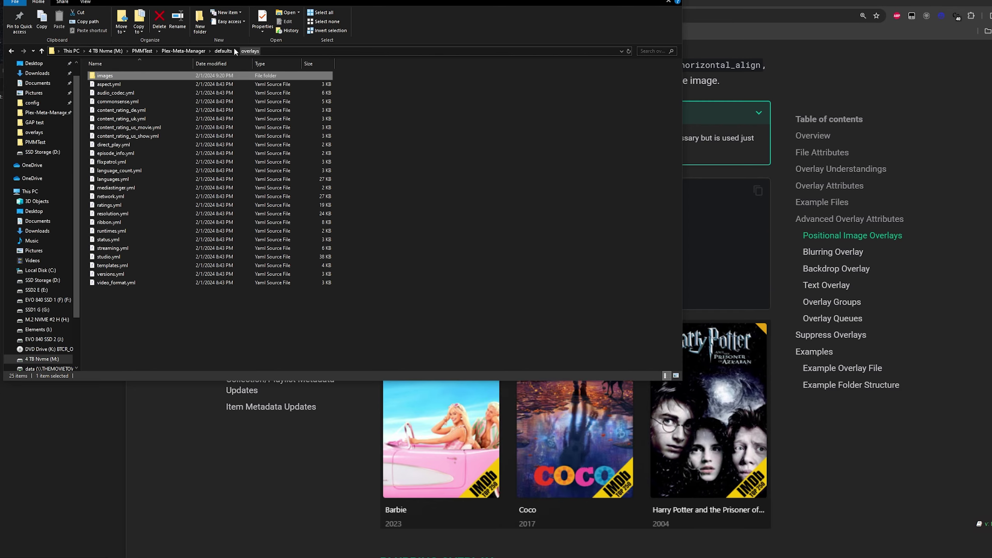
left_click(224, 51)
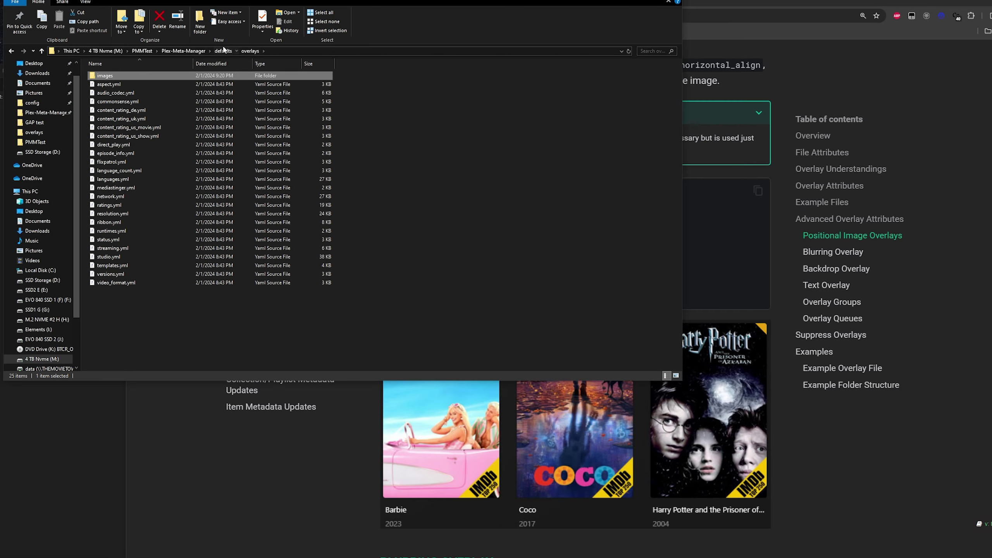
left_click(183, 51)
left_click(11, 50)
left_click(11, 51)
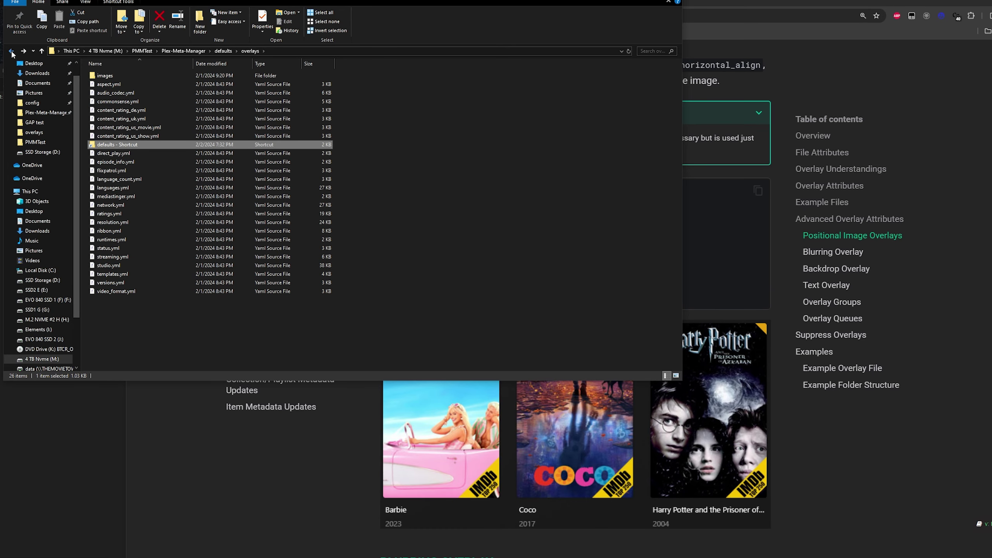
Step: Go to the overlays folder inside Plex-Meta-Manager's config folder and point out the 4K.png, Dolby.png and HDR.png images
left_click(193, 51)
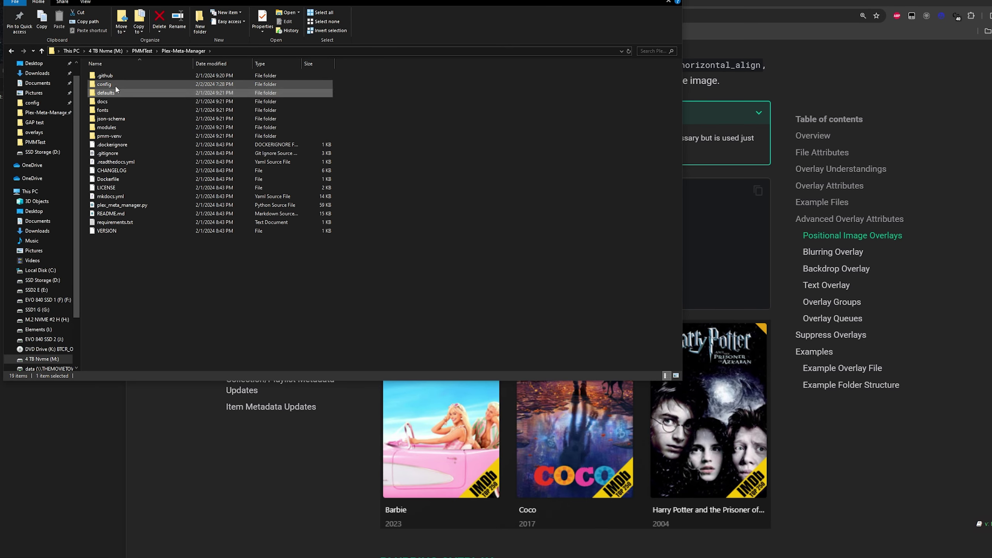
double_click(114, 86)
double_click(106, 93)
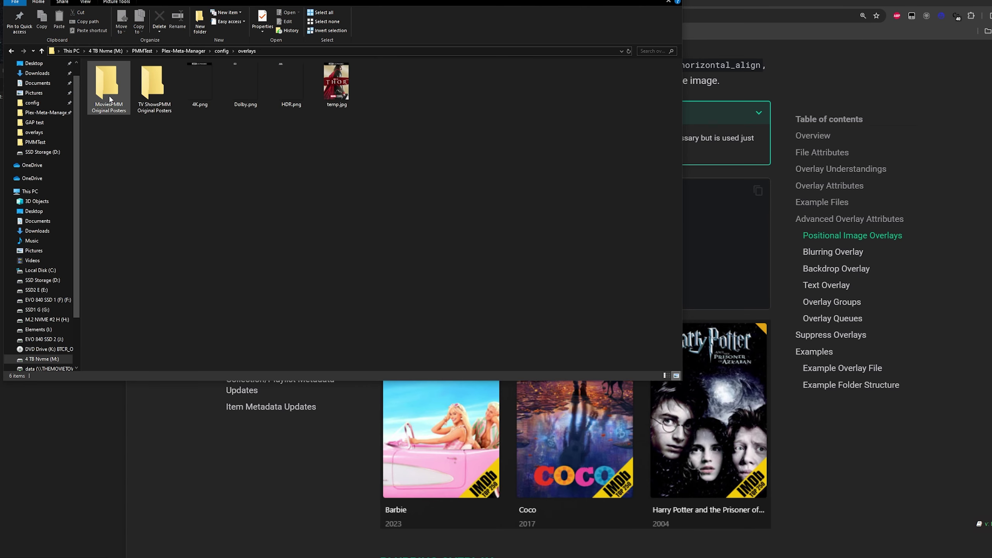
left_click(193, 91)
left_click(244, 92, "ctrl")
left_click(274, 87, "ctrl")
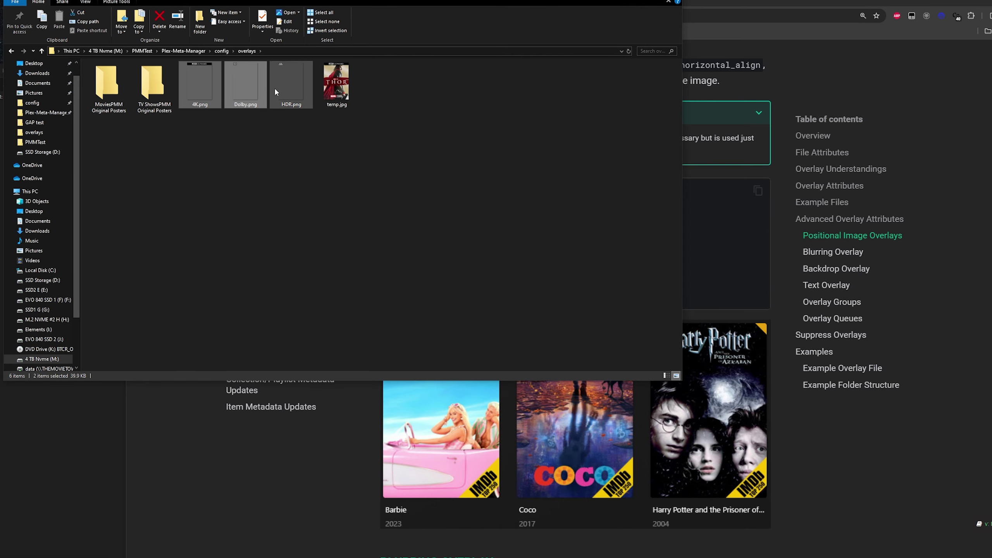
left_click(291, 202)
Step: Preview 4K.png, Dolby.png and HDR.png one after another, closing each image after viewing it
left_click(190, 103)
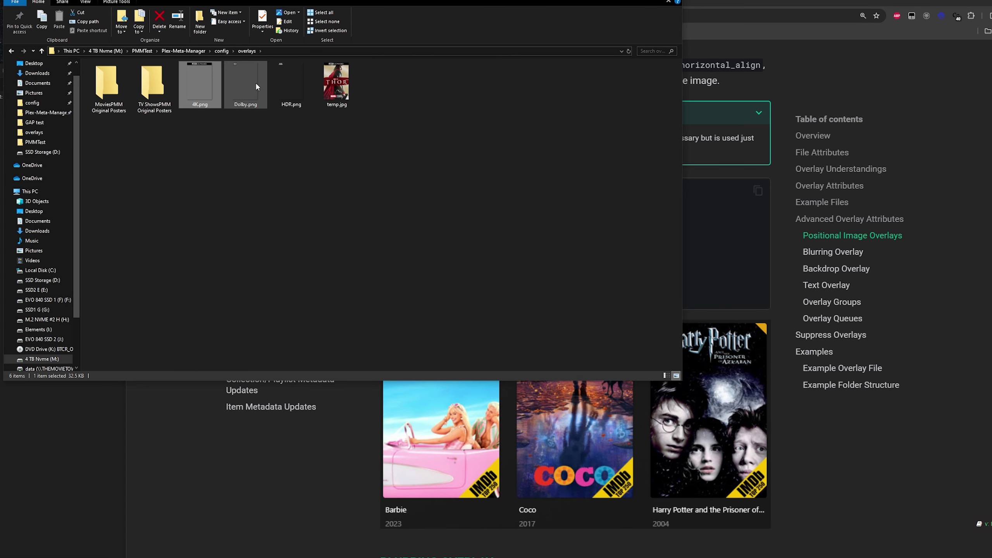
double_click(201, 94)
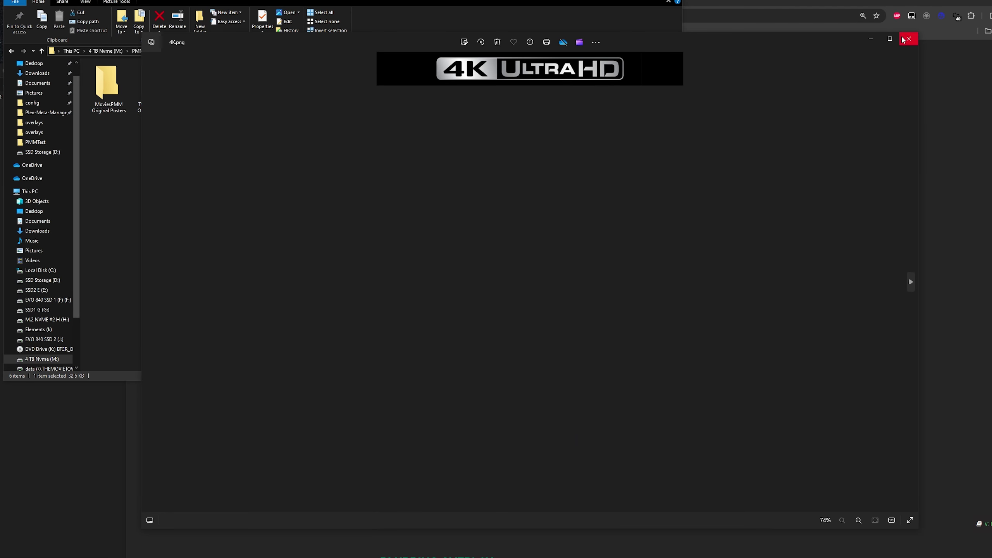
left_click(909, 39)
left_click(237, 90)
double_click(237, 90)
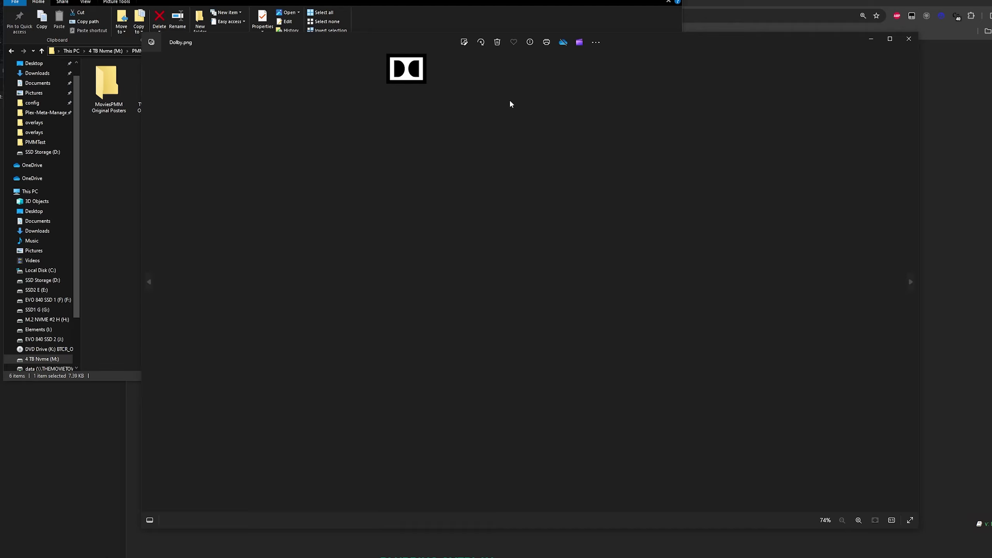
left_click(908, 38)
double_click(279, 92)
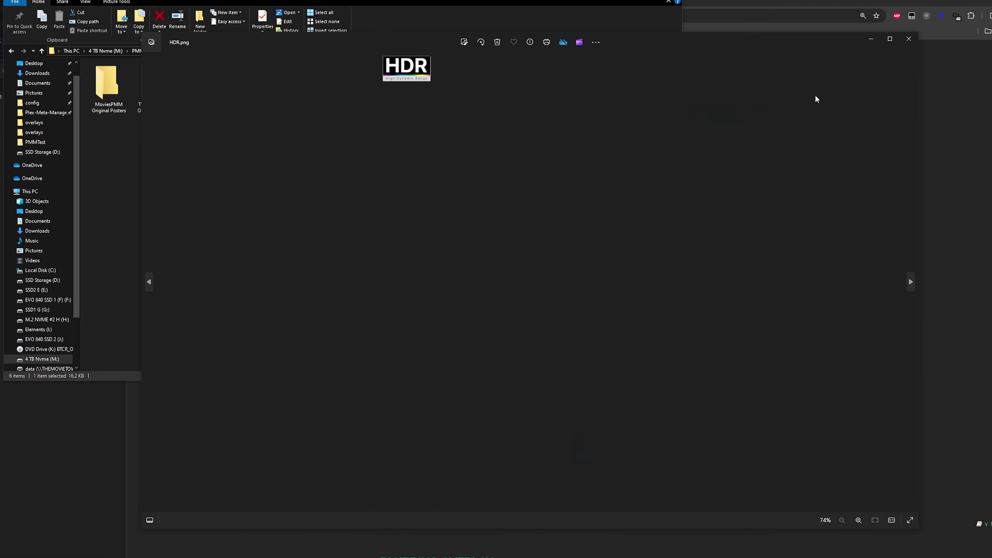
left_click(907, 41)
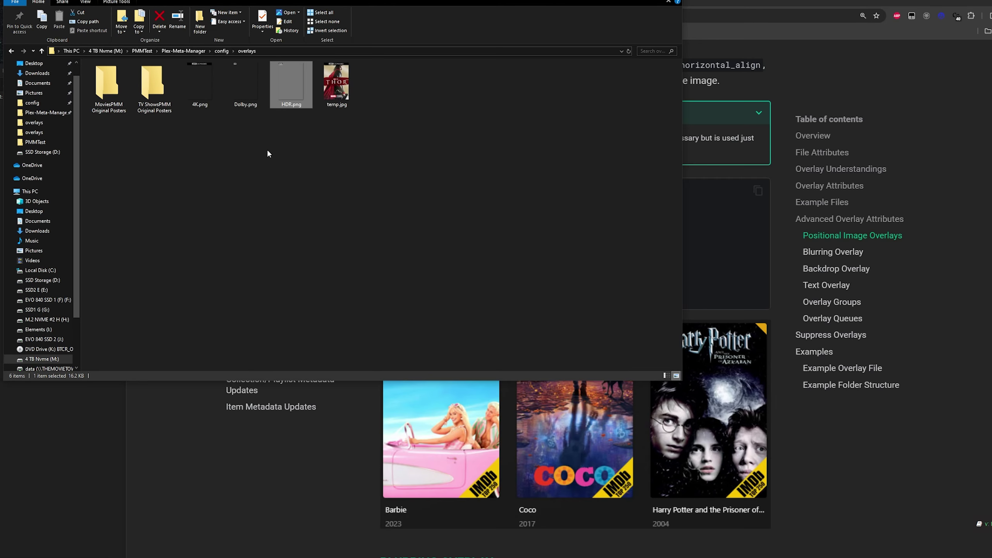
Step: Check the pixel dimensions of HDR.png in its file details and close its properties
right_click(297, 102)
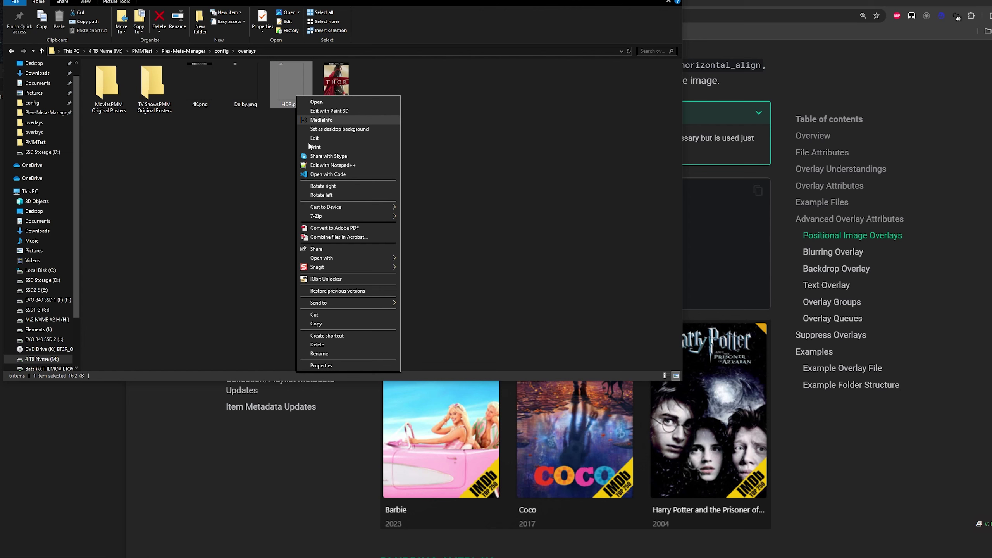
left_click(325, 366)
left_click(352, 116)
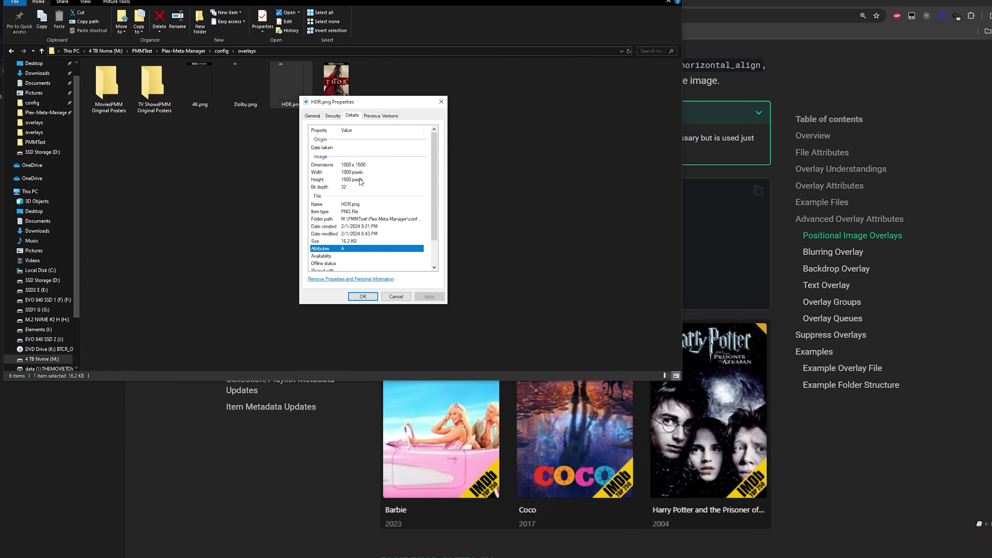
left_click(353, 166)
left_click(392, 296)
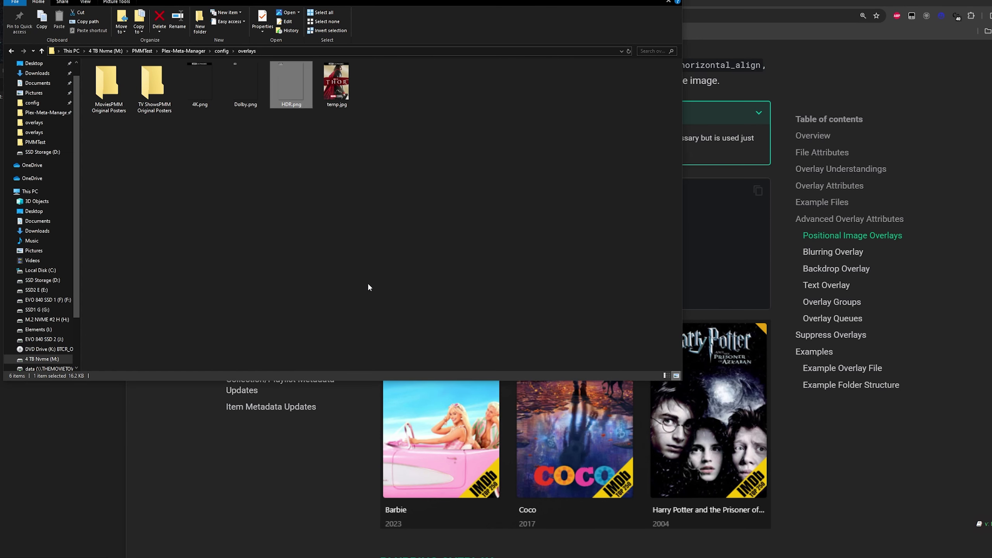
Step: Go to the Captain America - Civil War (2016) folder inside config\assets\MoviesPMM\C of Plex-Meta-Manager
left_click(182, 51)
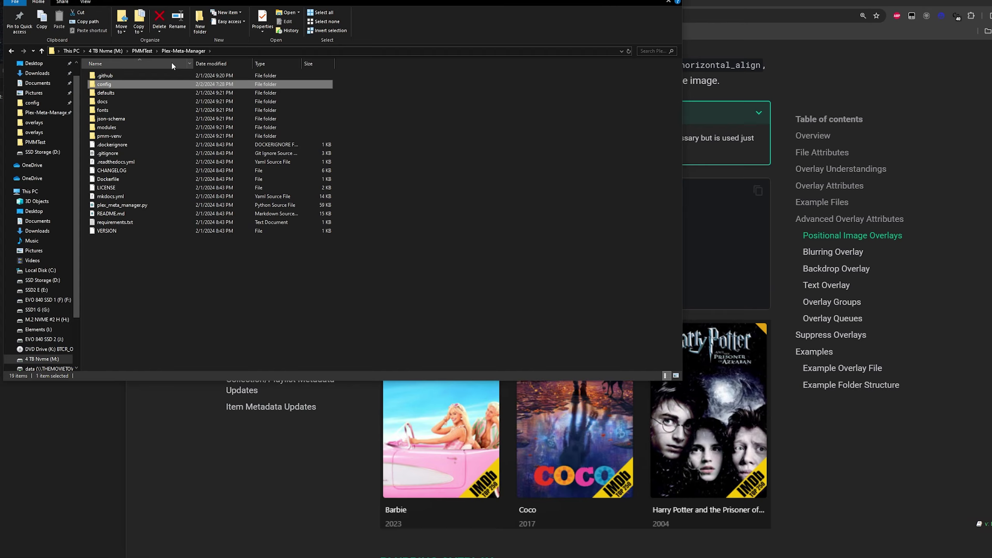
double_click(117, 84)
double_click(109, 85)
double_click(110, 76)
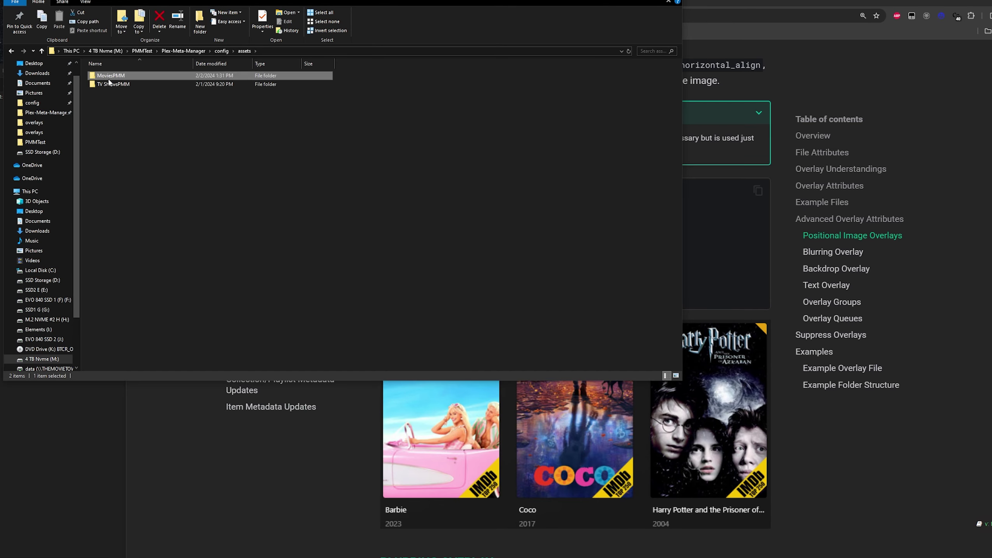
double_click(106, 81)
double_click(108, 77)
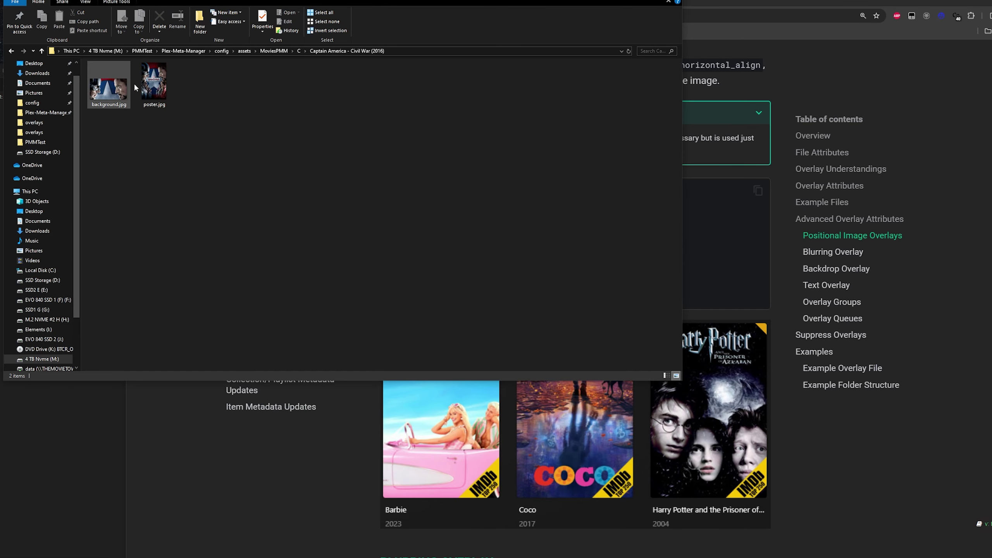
Step: Inspect the width and height of the Civil War poster.jpg with MediaInfo and close the report
right_click(143, 85)
left_click(155, 109)
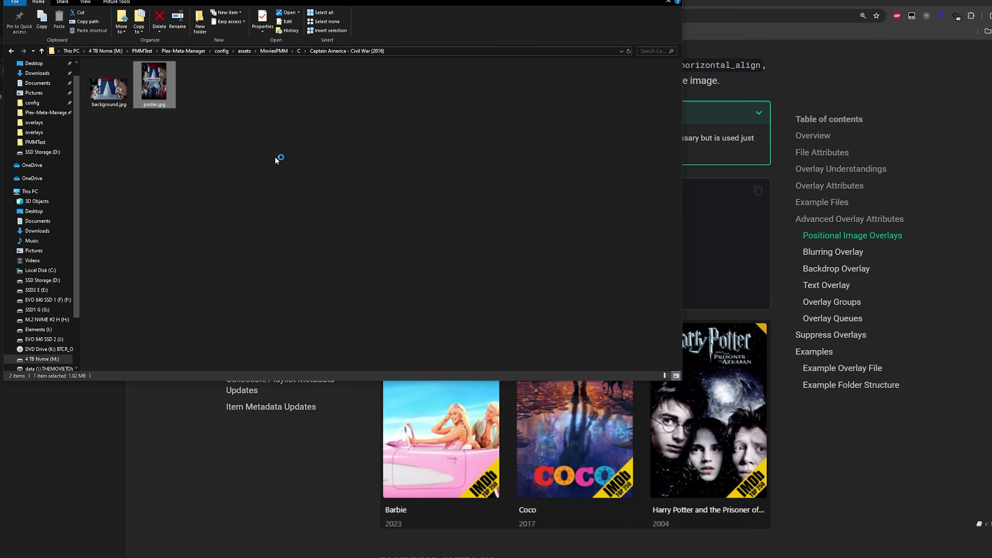
left_click(552, 296)
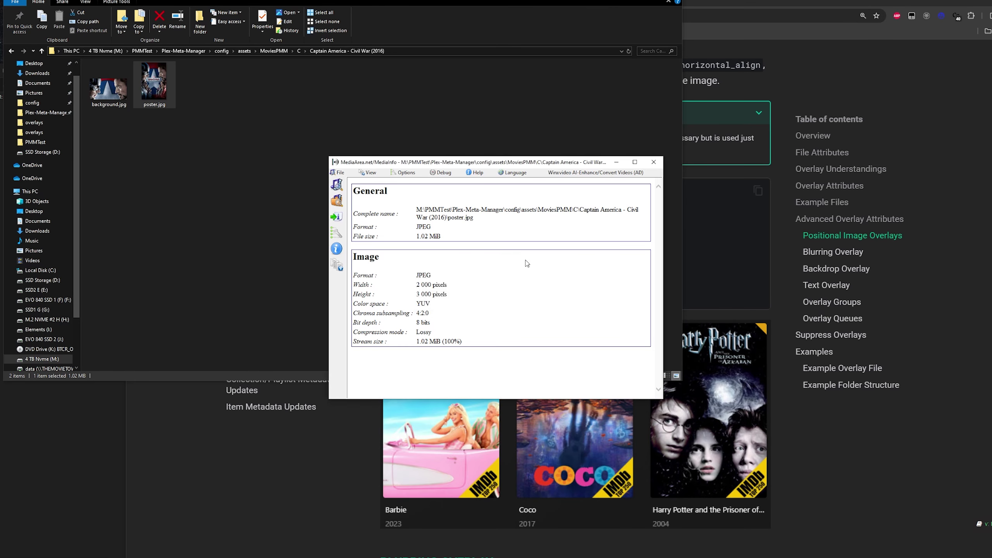
left_click(653, 162)
left_click(427, 207)
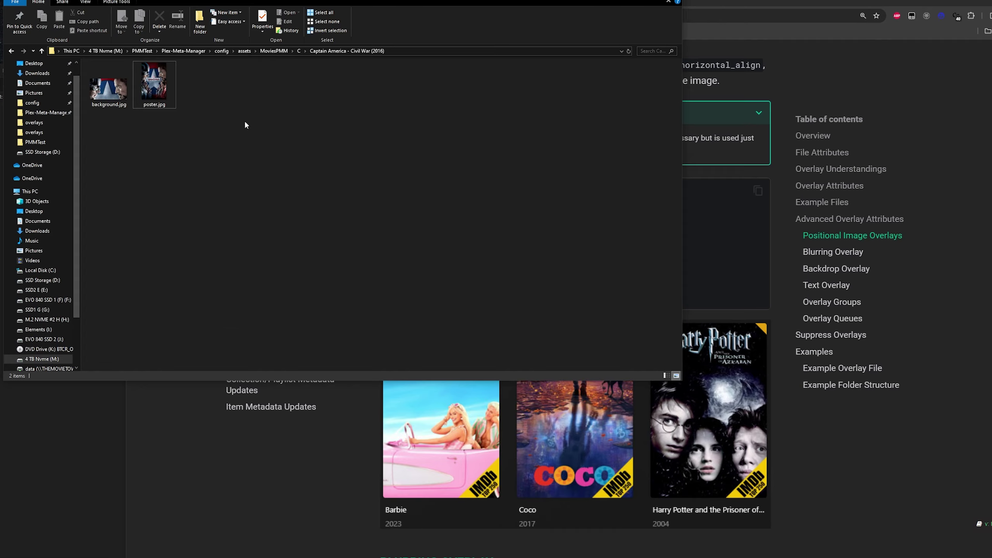
Step: View poster.jpg full size, magnify its details, return to the whole image and close it
double_click(150, 102)
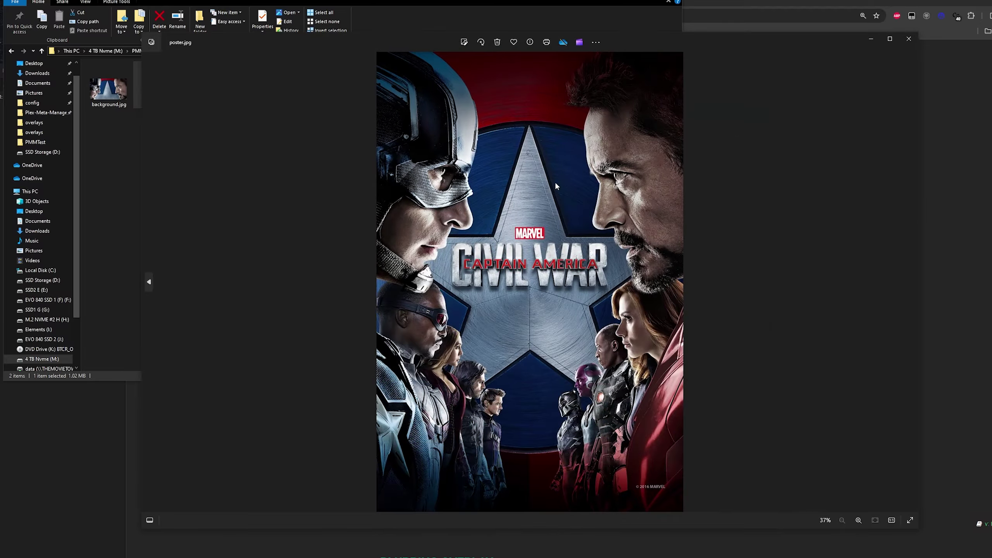
scroll(566, 184, "up", 5)
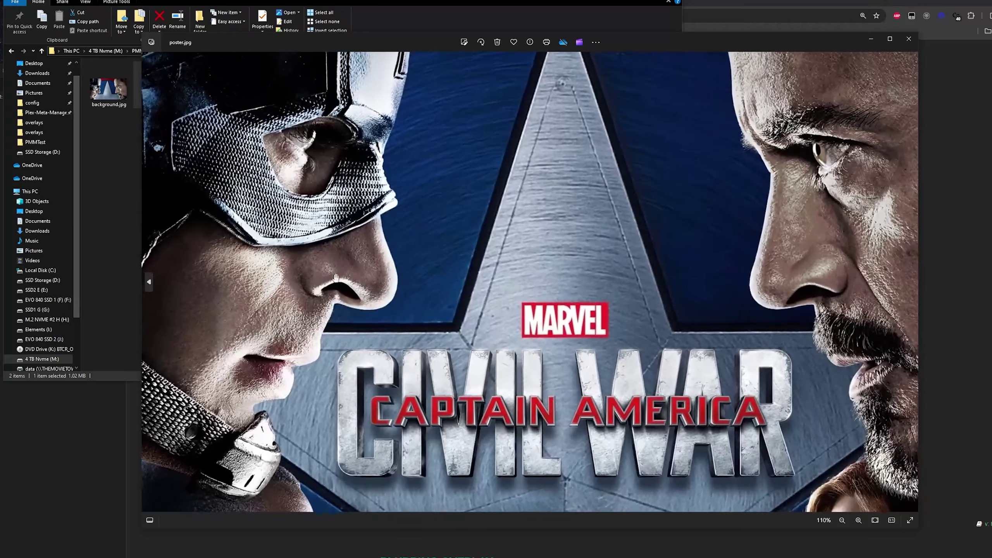
scroll(547, 200, "down", 5)
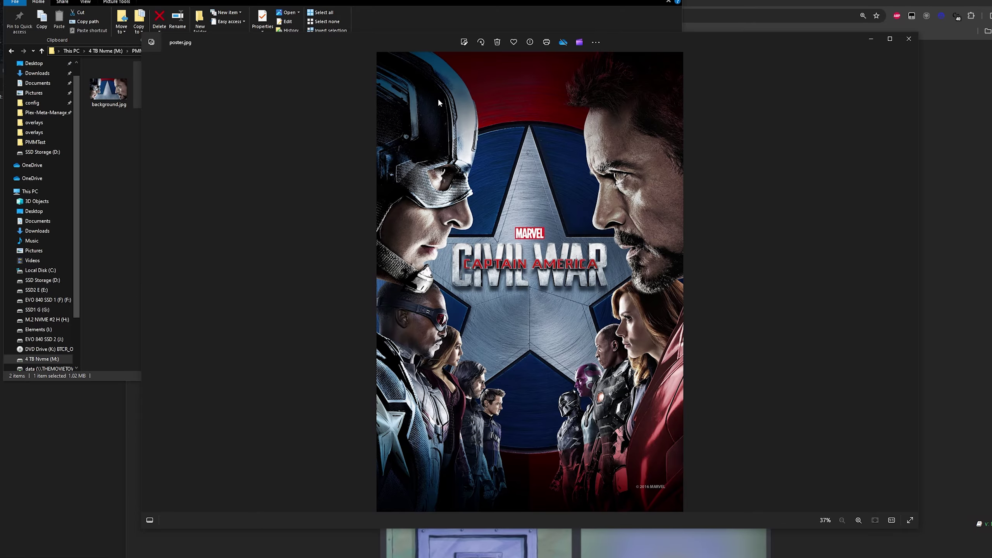
left_click(908, 40)
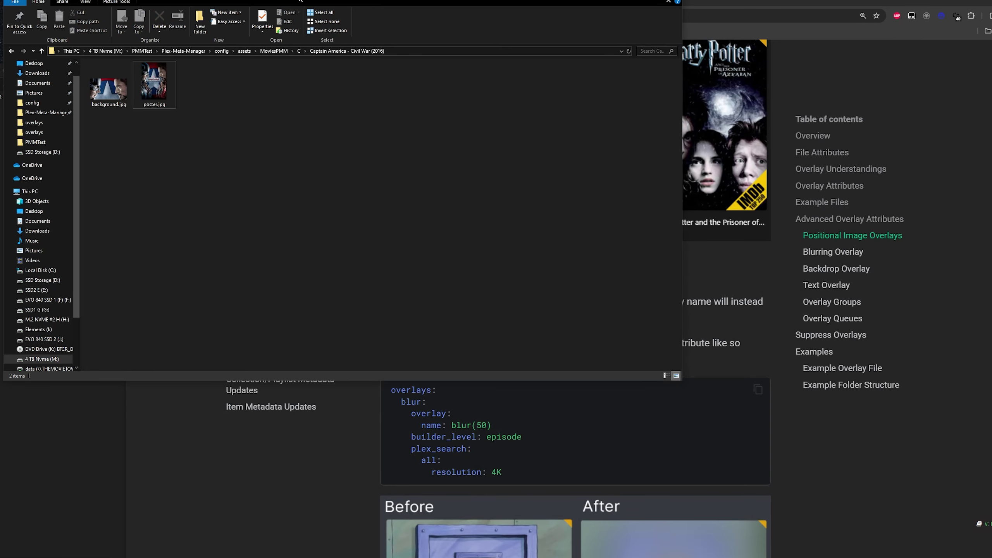
Step: Return to the Overlay Files wiki page in the browser and find the Overlay Understandings section
left_click(730, 303)
scroll(730, 303, "up", 10)
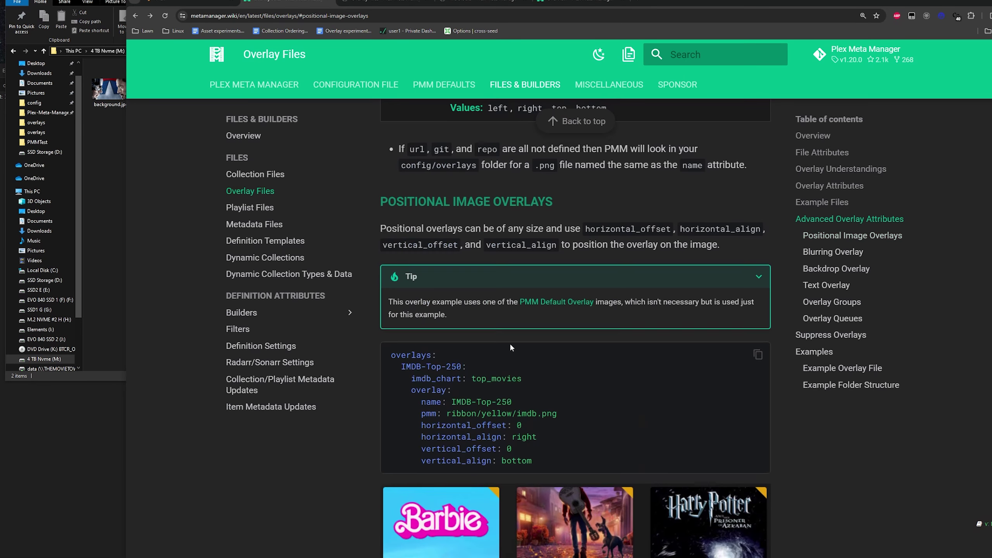
scroll(512, 336, "up", 5)
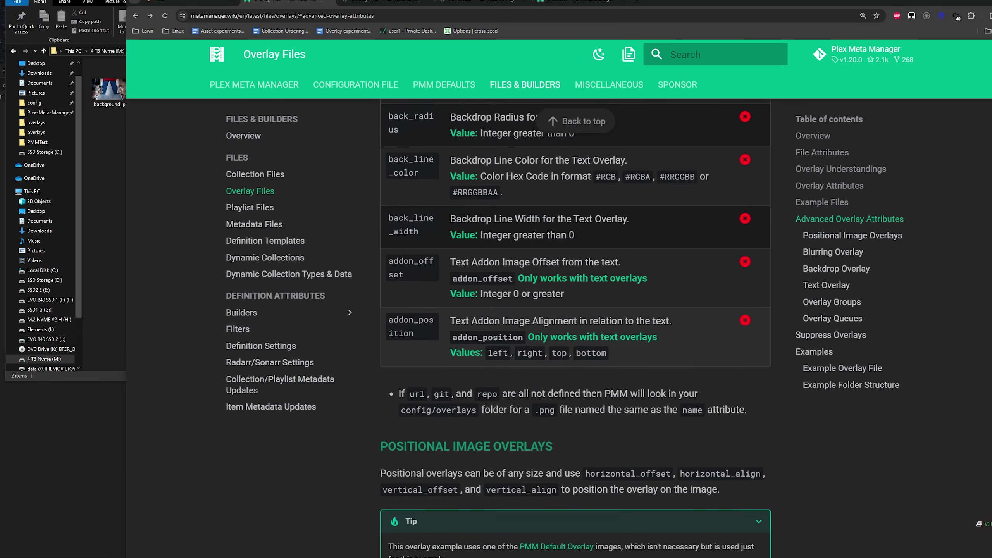
left_click(107, 172)
left_click(750, 210)
scroll(668, 284, "up", 15)
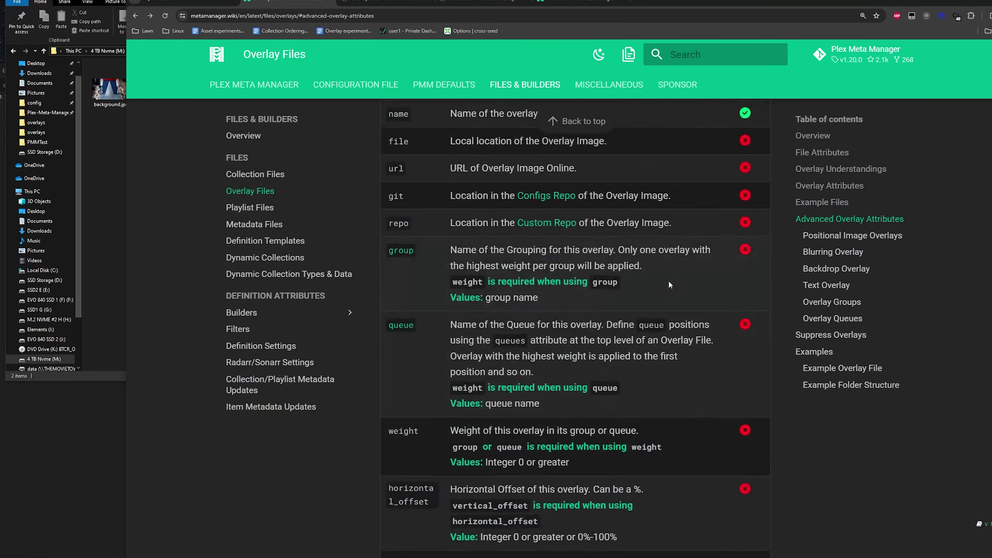
scroll(669, 284, "up", 20)
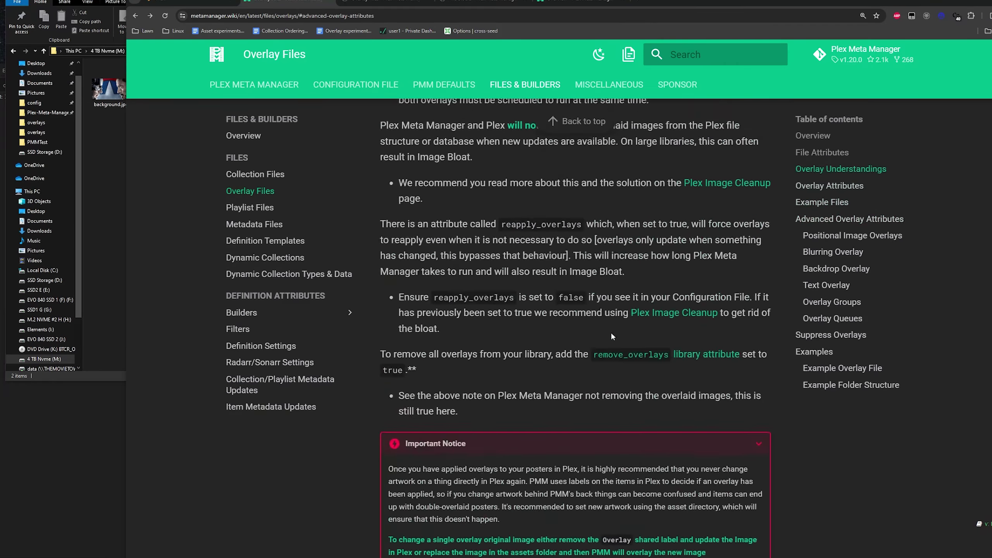
scroll(611, 335, "up", 8)
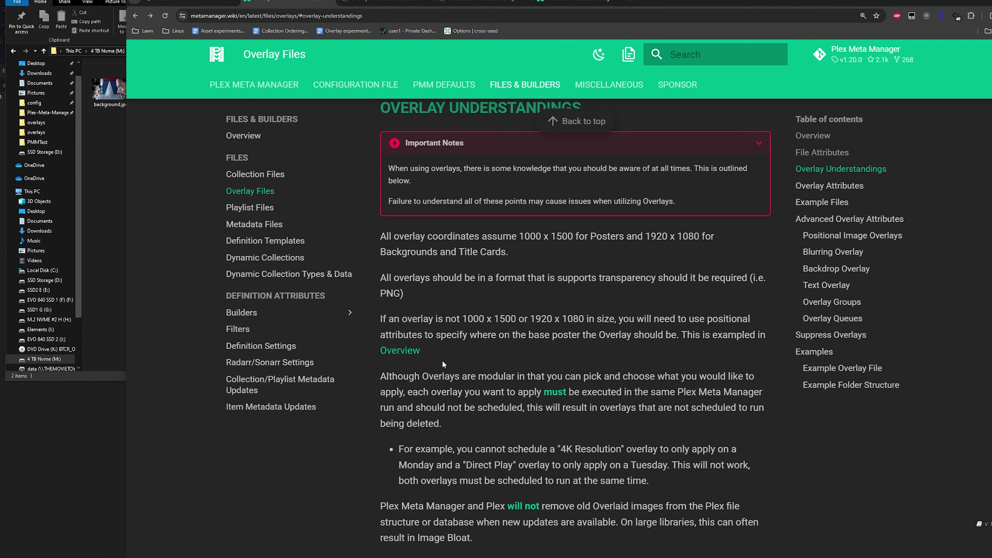
Step: Highlight and read the rule for overlays that are not 1000 x 1500 or 1920 x 1080, continuing to Overlay Attributes
left_click_drag(383, 319, 554, 319)
left_click(644, 319)
left_click_drag(694, 319, 731, 319)
left_click(732, 318)
scroll(535, 343, "down", 3)
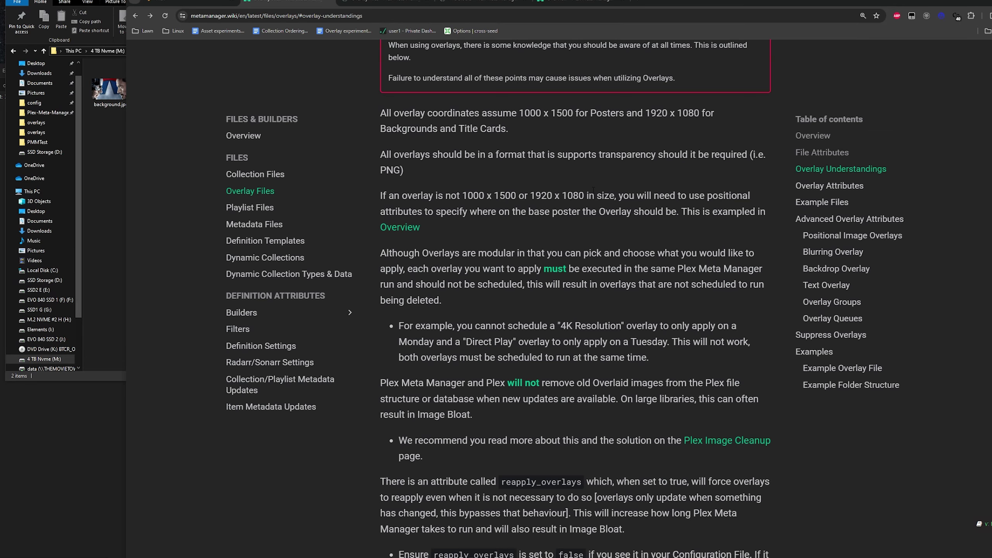
scroll(568, 219, "down", 3)
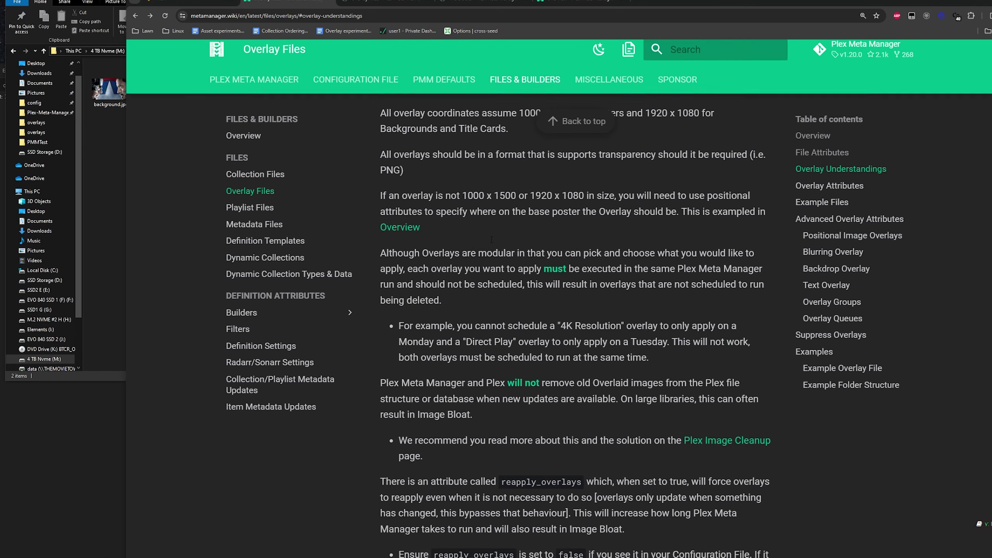
scroll(509, 228, "down", 10)
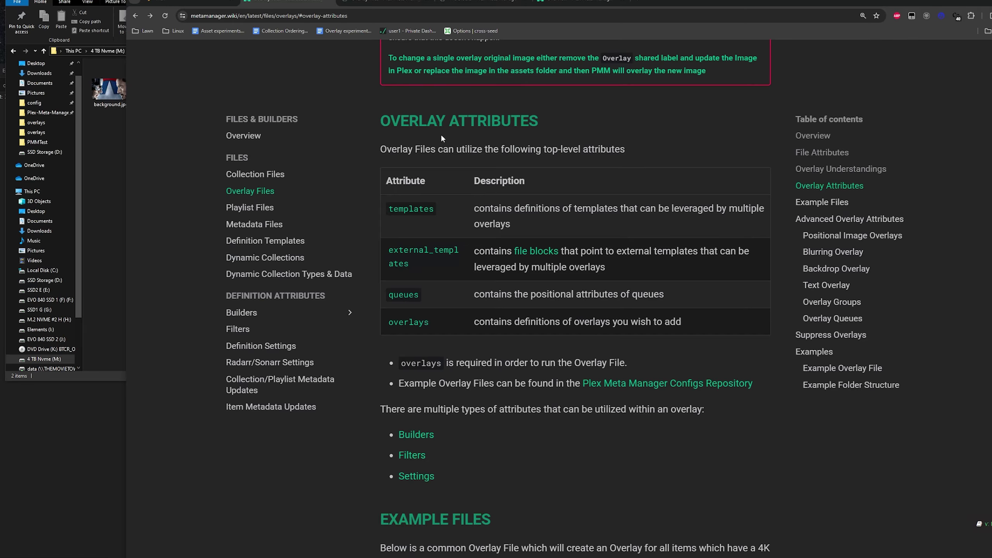
Step: Switch to File Explorer, open the config\overlays folder, and preview the 4K.png and HDR.png images
left_click(104, 184)
left_click(745, 174)
left_click(121, 202)
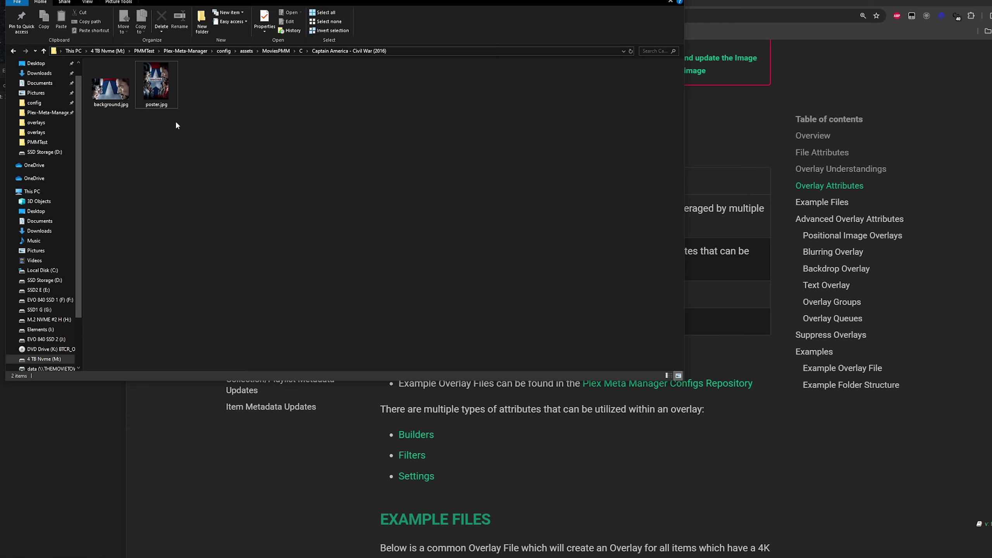
left_click(224, 51)
double_click(135, 93)
double_click(202, 83)
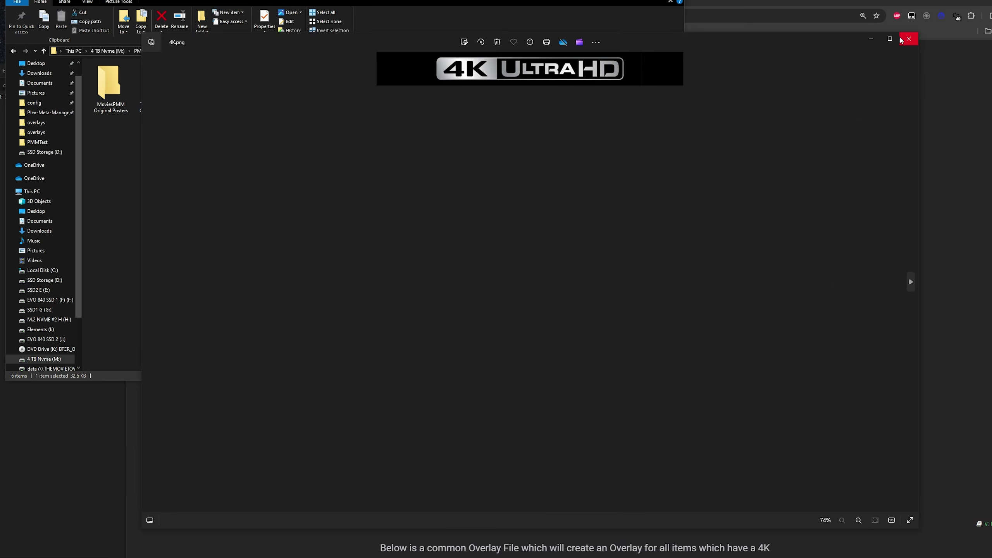
left_click(901, 44)
double_click(309, 108)
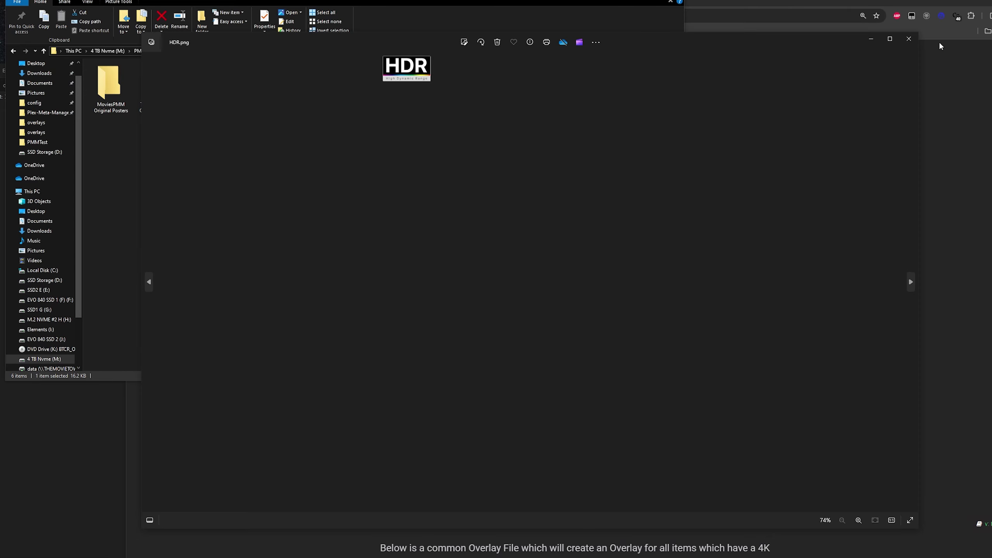
left_click(908, 39)
Step: Select the 4K, Dolby and HDR images briefly, and move the folder window away from the Movies.yml editor
left_click_drag(330, 119, 177, 69)
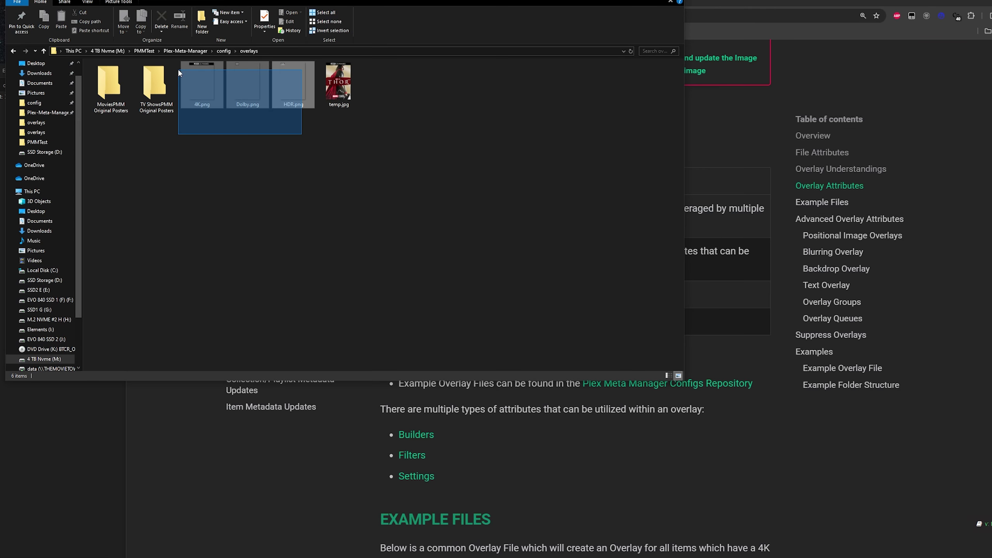
left_click(356, 263)
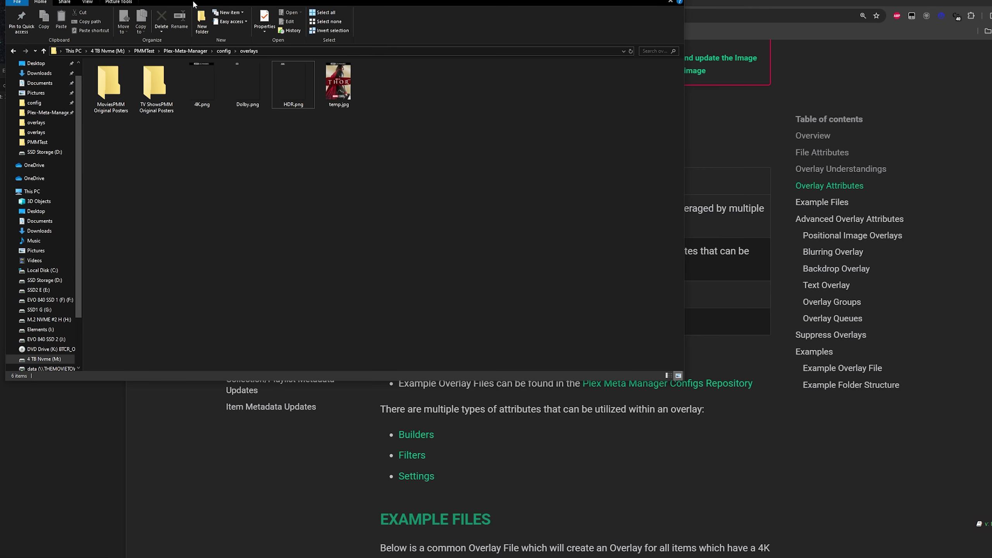
left_click_drag(188, 2, 266, 135)
Step: Search the Overlay Files wiki page in the browser for "vertical_off" and advance to the IMDB-Top-250 example
left_click(558, 95)
scroll(482, 289, "down", 20)
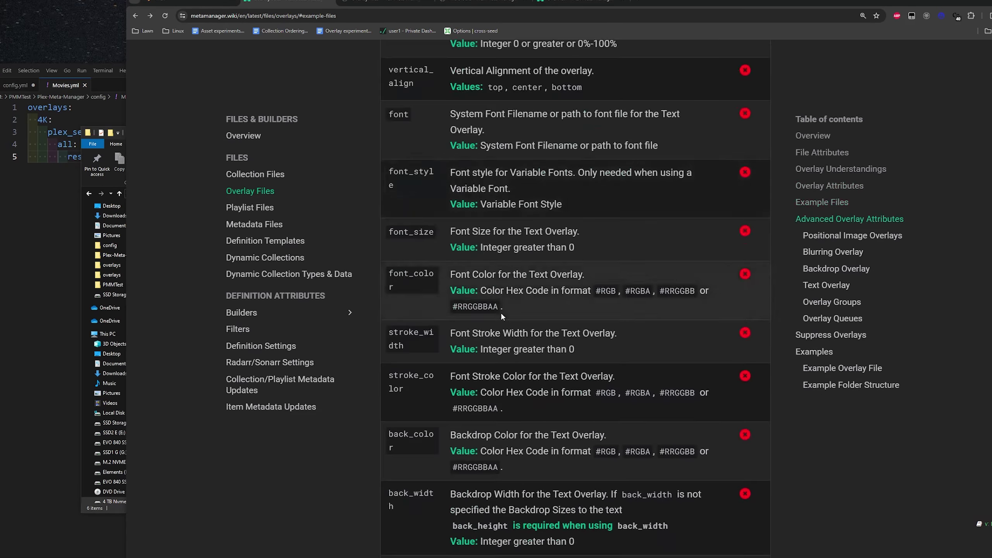
scroll(500, 318, "down", 15)
scroll(500, 320, "up", 17)
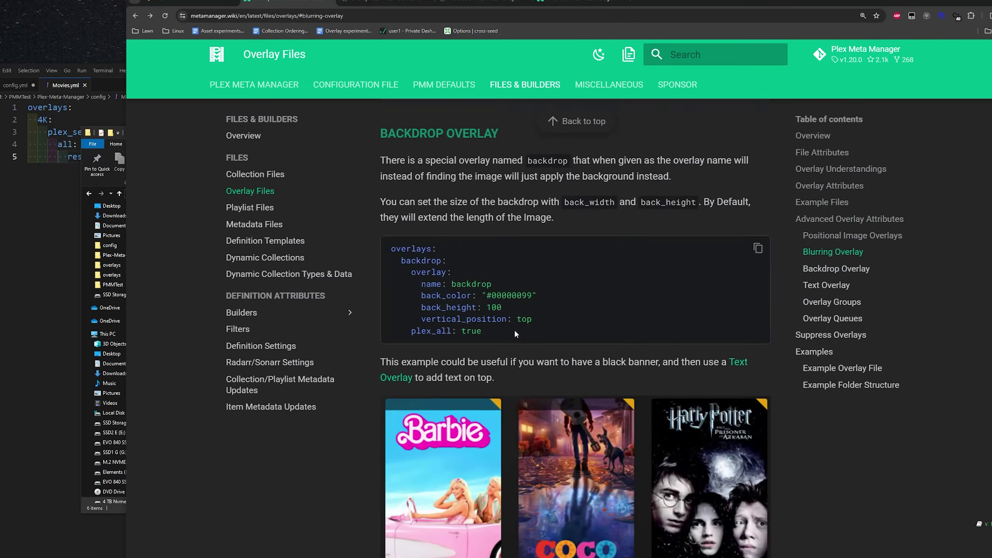
key("ctrl+f")
type("ver")
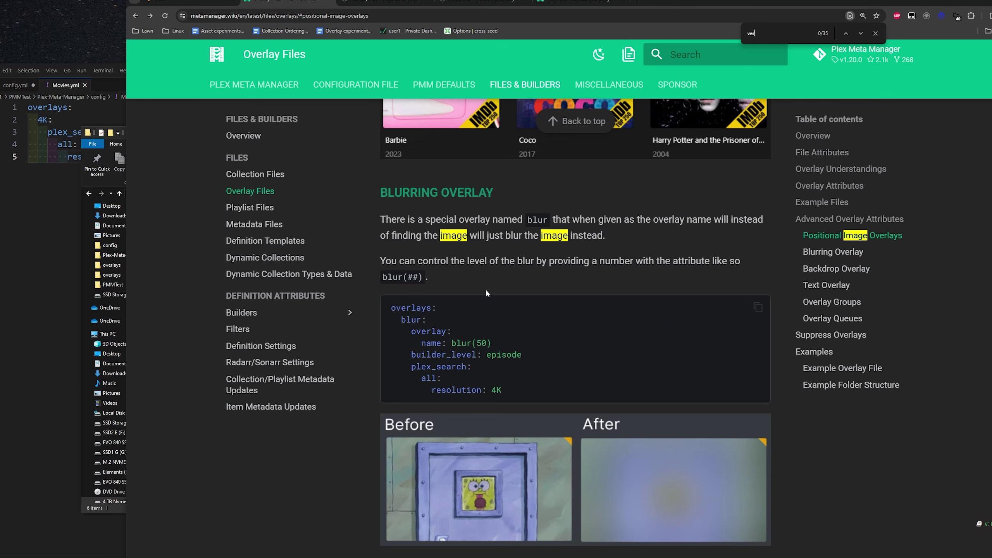
type("tical_off")
key("Return")
key("Return")
key("Return")
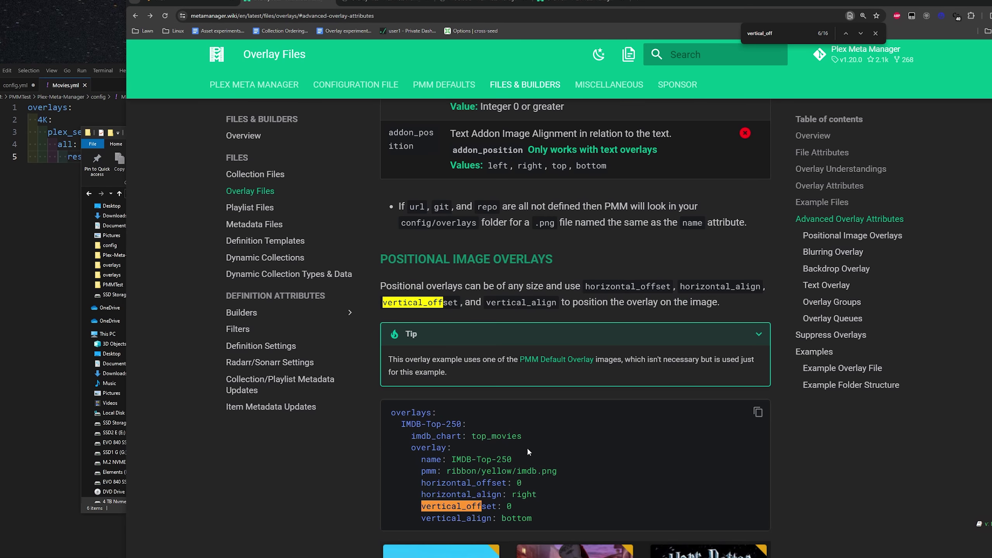
Step: Examine the Positional Image Overlays example code for IMDB-Top-250 and its sample posters
scroll(496, 314, "up", 2)
scroll(524, 271, "down", 4)
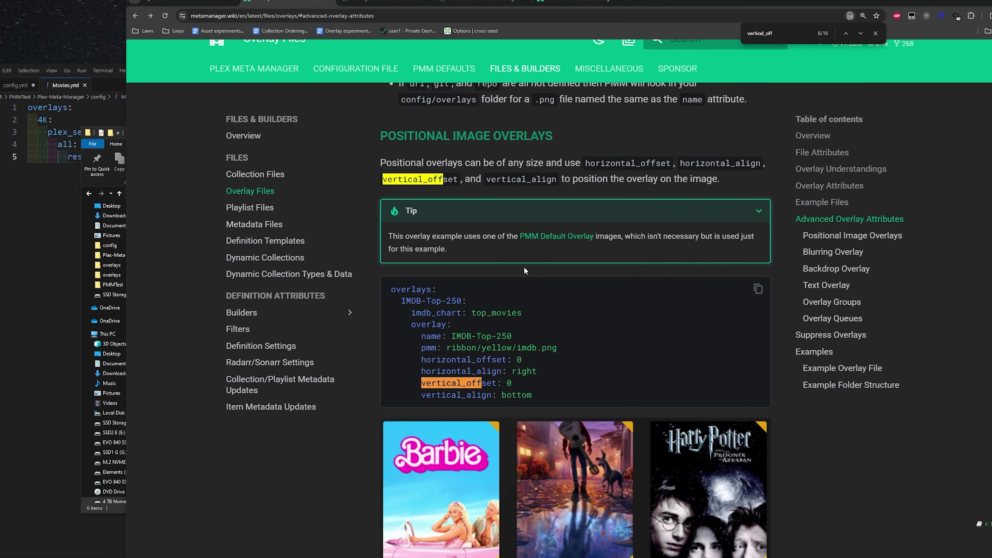
scroll(561, 377, "down", 5)
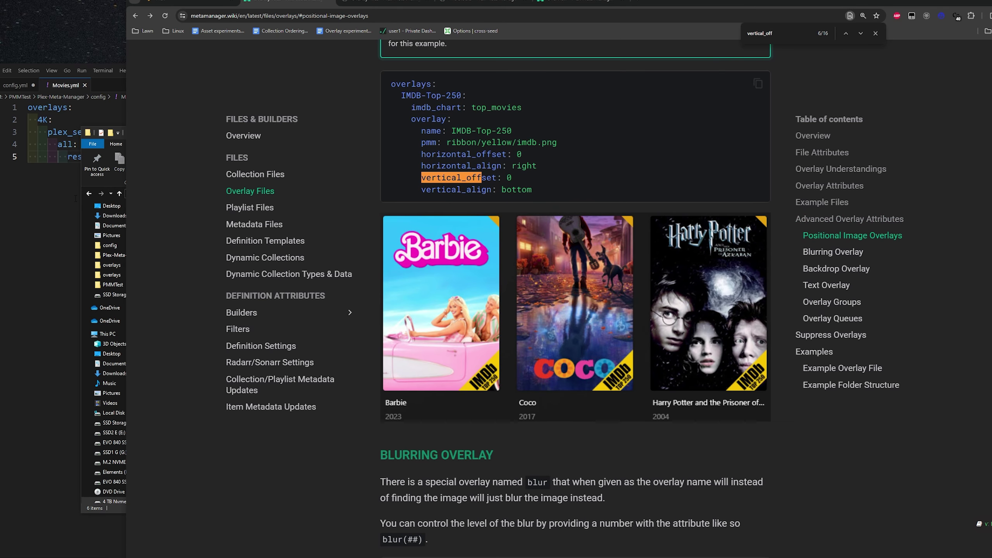
Step: Switch to File Explorer and open the defaults\overlays\images folder of Plex-Meta-Manager
left_click(79, 196)
left_click(273, 194)
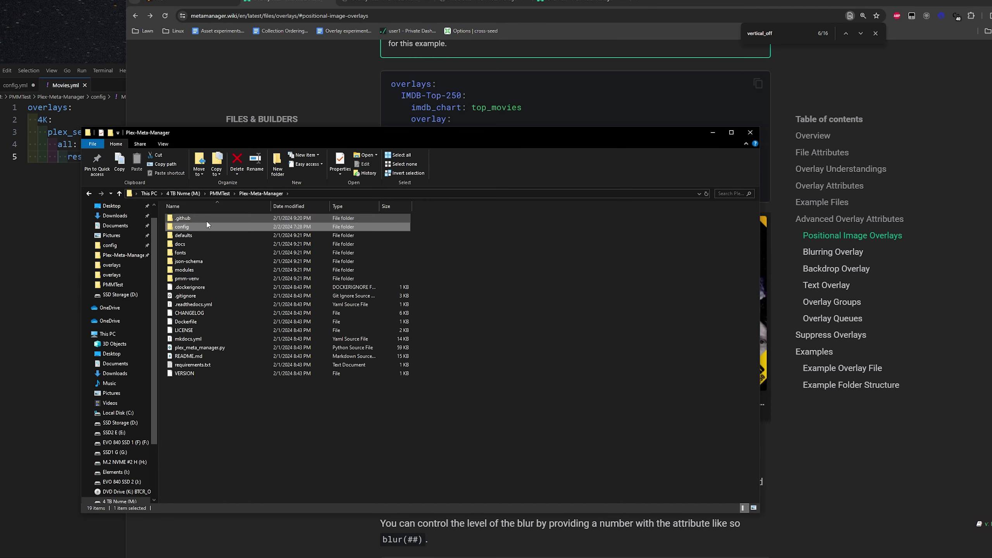
double_click(189, 232)
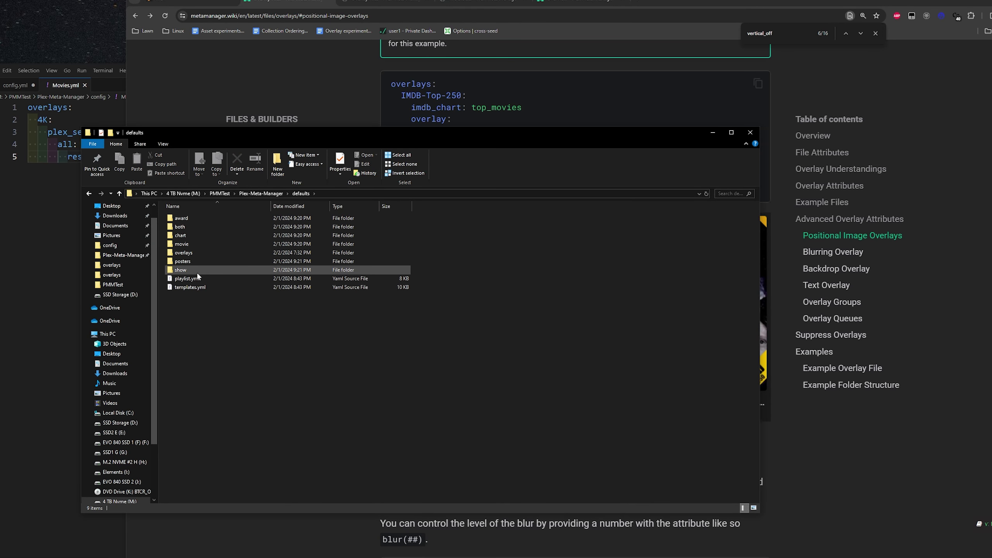
double_click(183, 252)
double_click(199, 218)
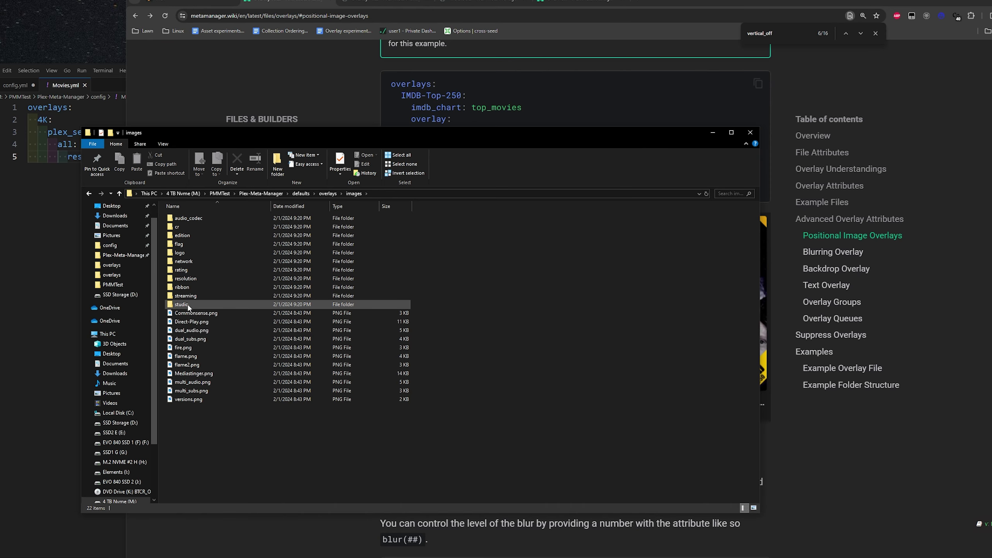
Step: Open the yellow folder inside the ribbon images folder and select imdb.png
double_click(184, 287)
left_click(220, 234)
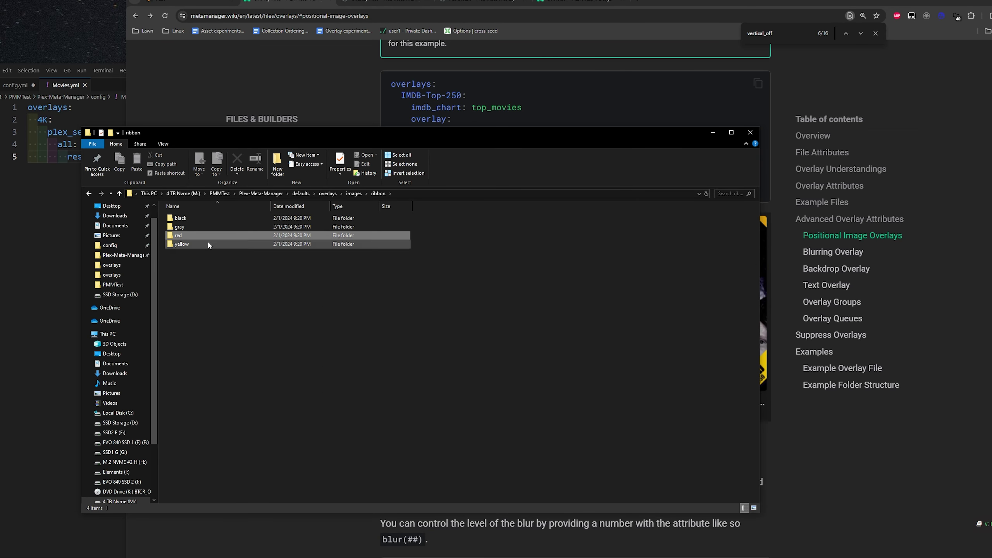
double_click(208, 242)
left_click(640, 235)
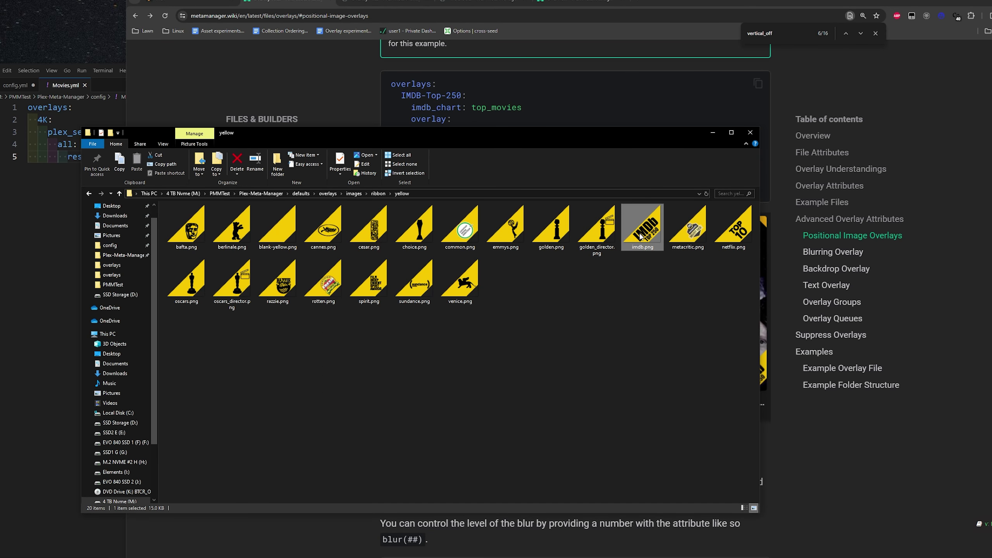
Step: Check the image dimensions of imdb.png in its file properties, and preview the picture
right_click(640, 235)
left_click(677, 509)
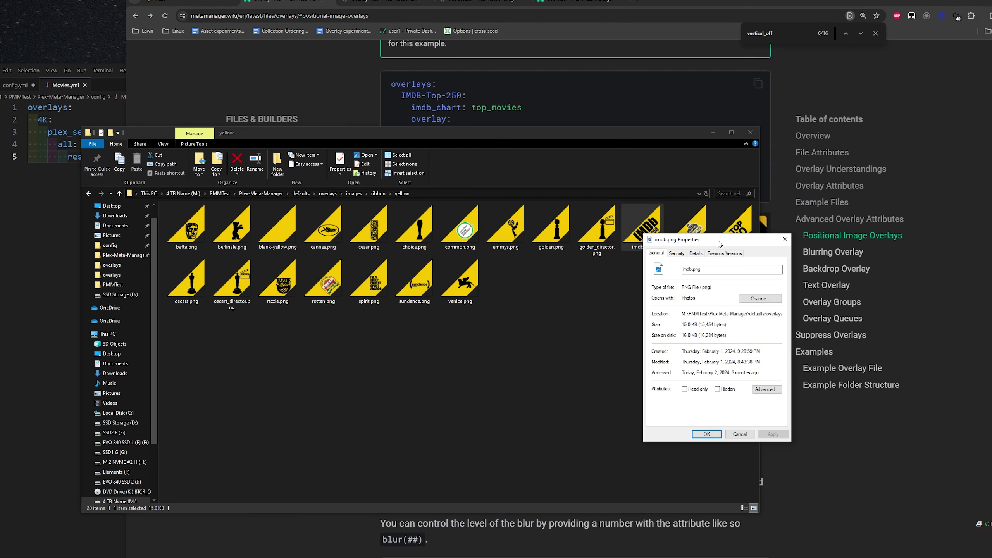
left_click(695, 253)
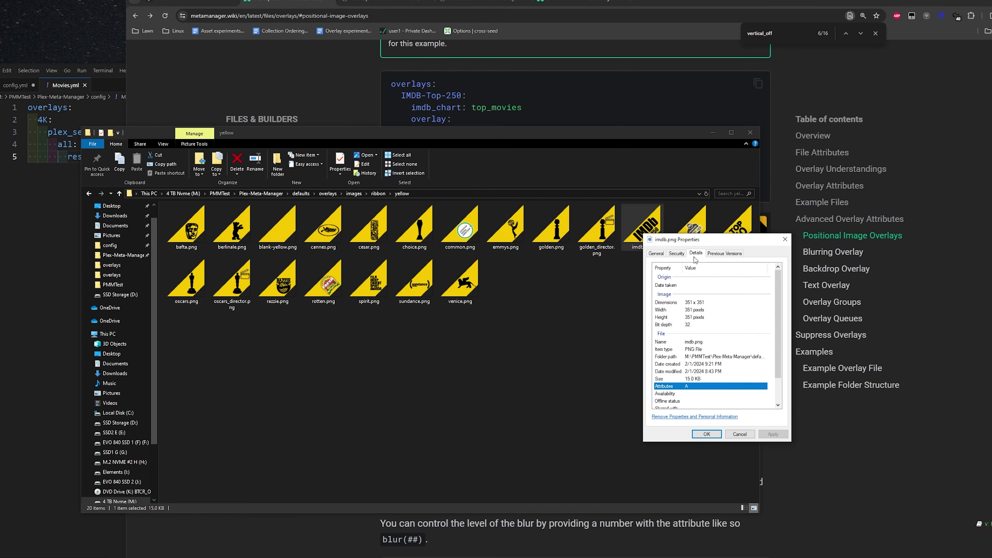
left_click(785, 240)
double_click(642, 227)
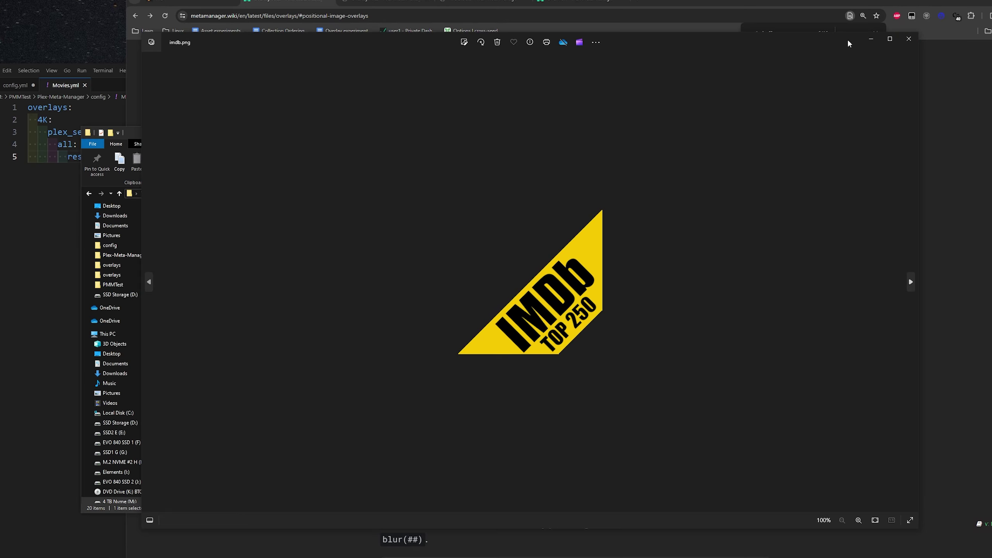
left_click(909, 39)
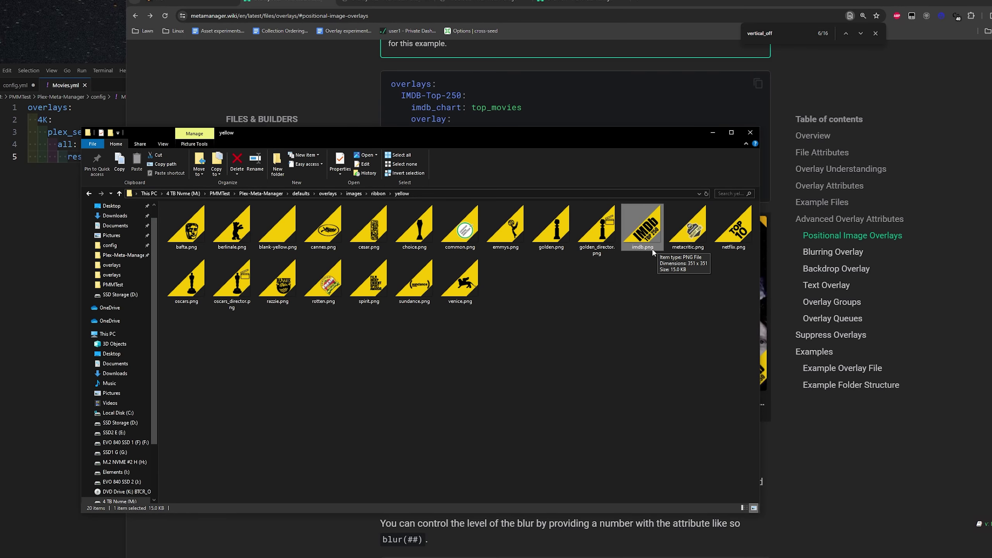
Step: Switch to the wiki in the browser and read the Overlay Understandings section of the Overlay Files page
left_click(645, 115)
scroll(498, 288, "up", 10)
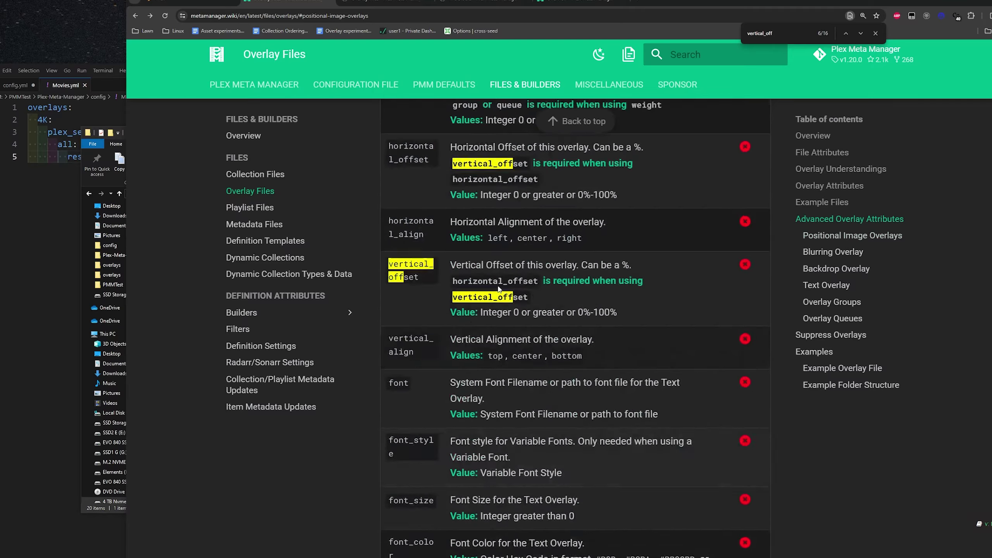
scroll(498, 288, "up", 15)
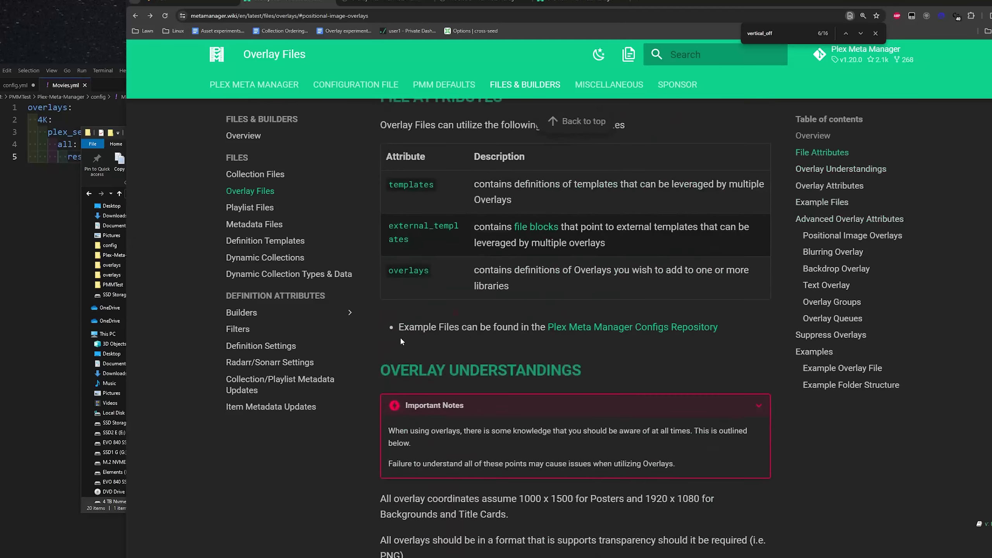
key("ctrl+a")
scroll(527, 385, "down", 5)
left_click(340, 196)
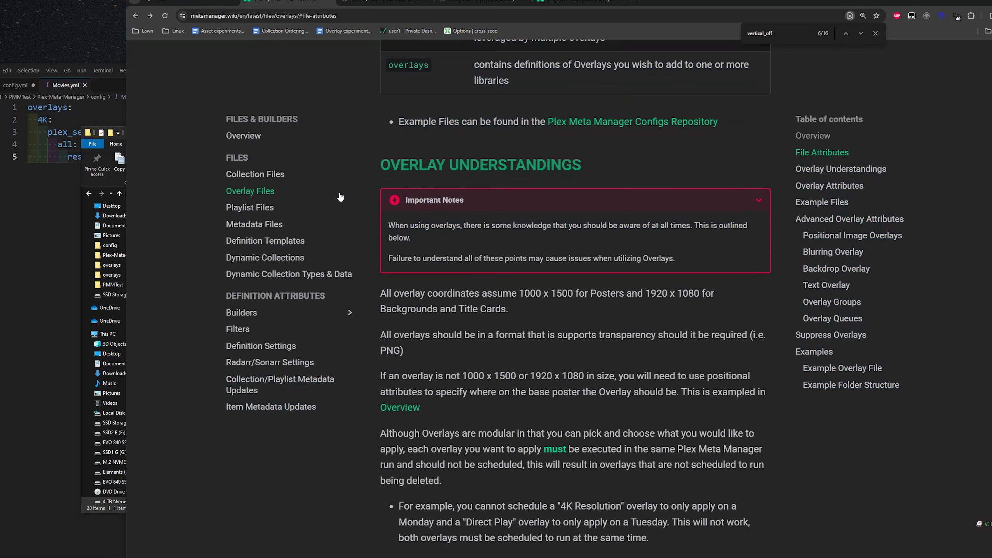
left_click_drag(382, 157, 647, 154)
scroll(680, 381, "down", 7)
scroll(684, 398, "down", 2)
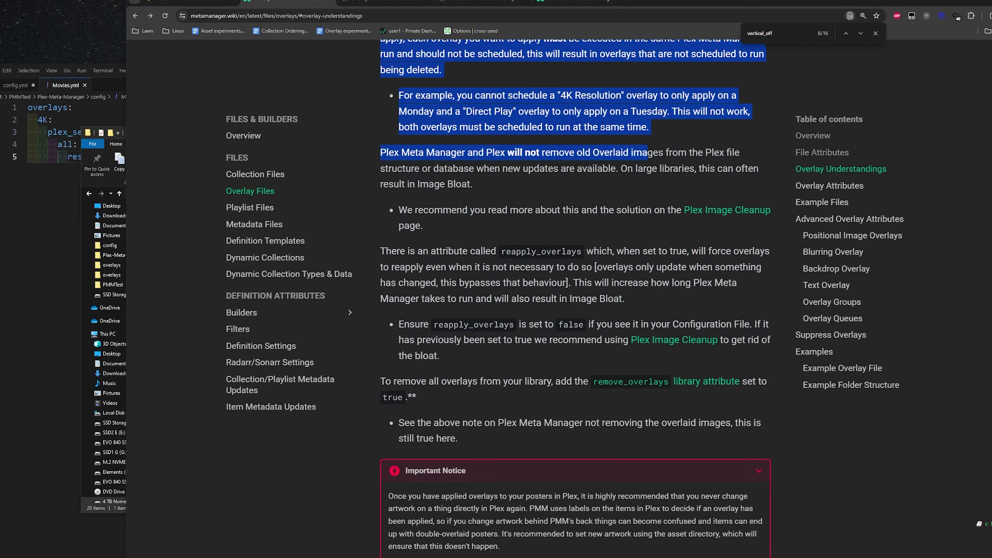
left_click(564, 191)
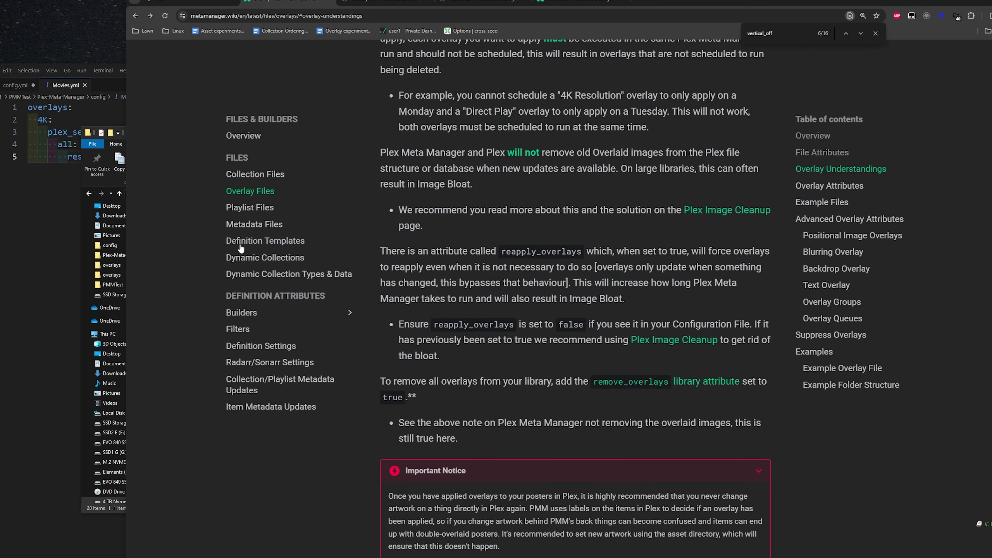
Step: Minimize the File Explorer window showing the yellow ribbon folder and bring the Movies.yml editor to the front
left_click(78, 223)
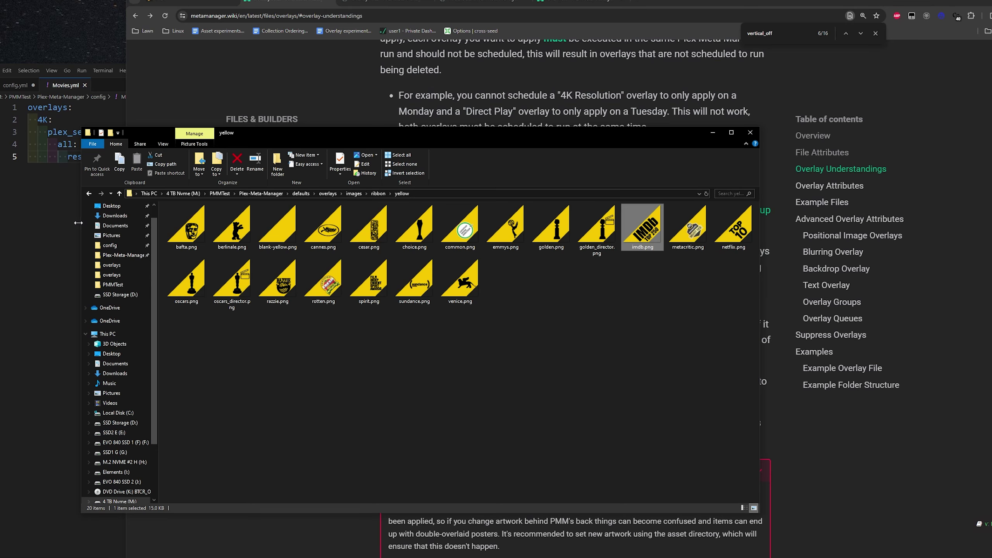
left_click(584, 100)
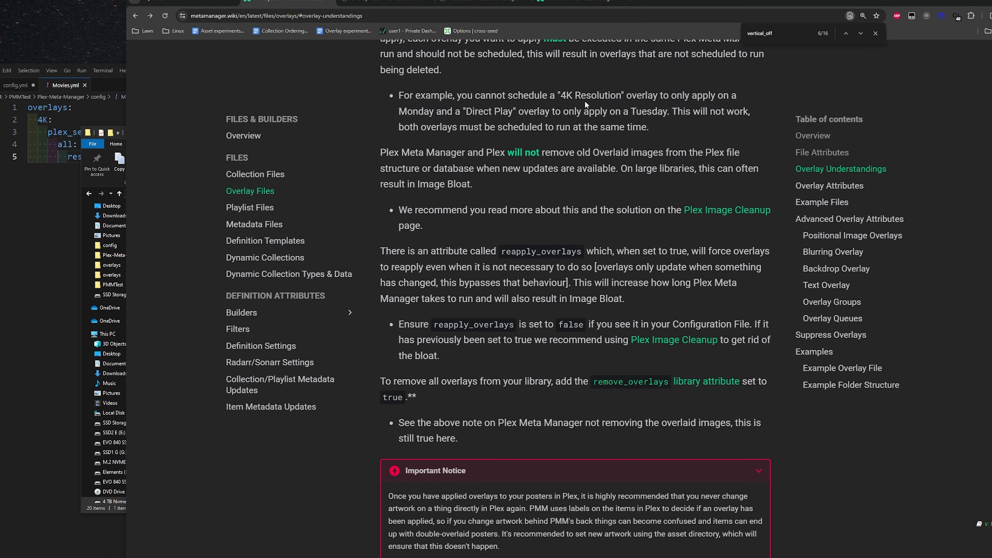
left_click(82, 321)
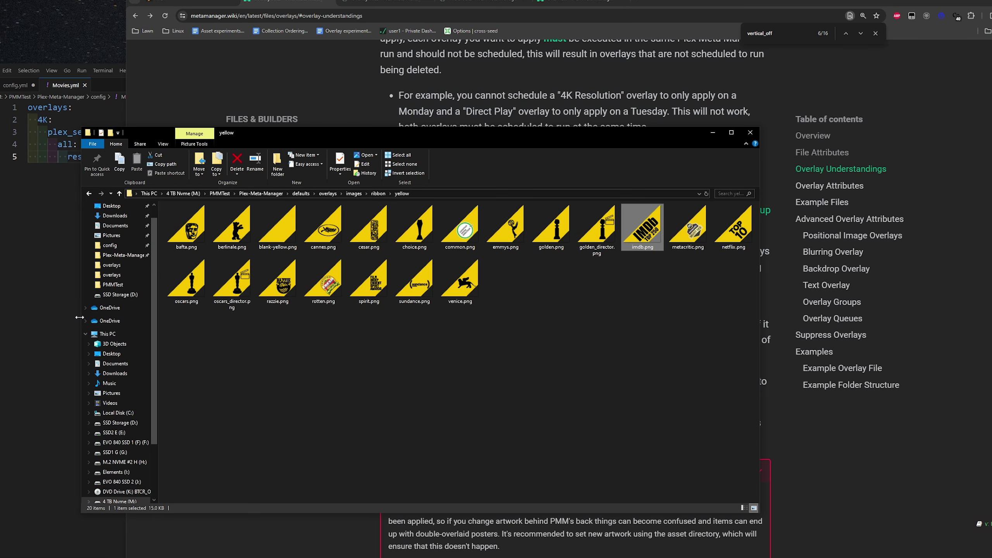
left_click(713, 133)
left_click(103, 177)
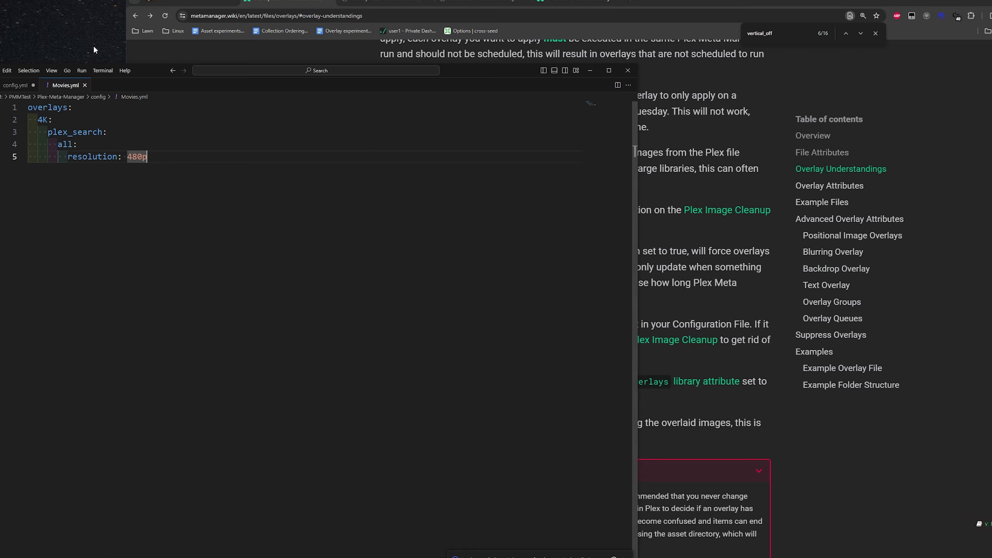
Step: Highlight the plex_search, all and resolution lines of the 4K overlay in Movies.yml in turn
double_click(72, 131)
left_click_drag(125, 127, 62, 145)
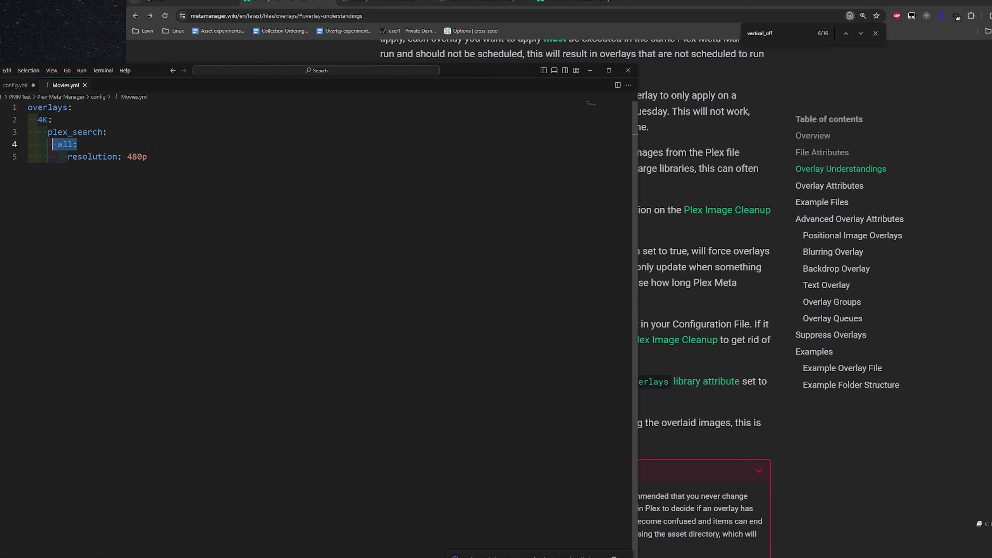
left_click_drag(163, 159, 69, 160)
double_click(172, 159)
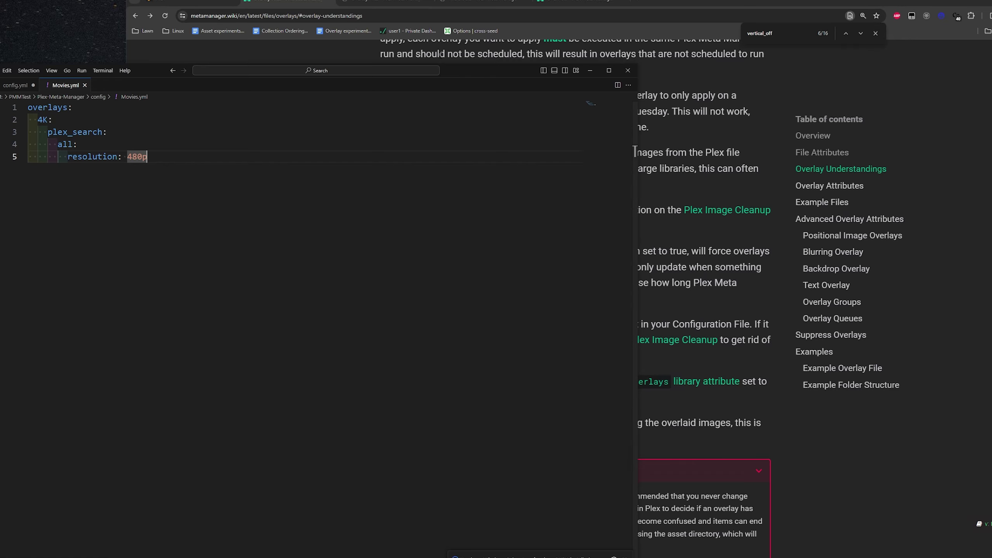
Step: Switch to Plex in the browser and look over the posters in the MoviesPMM library
left_click(184, 2)
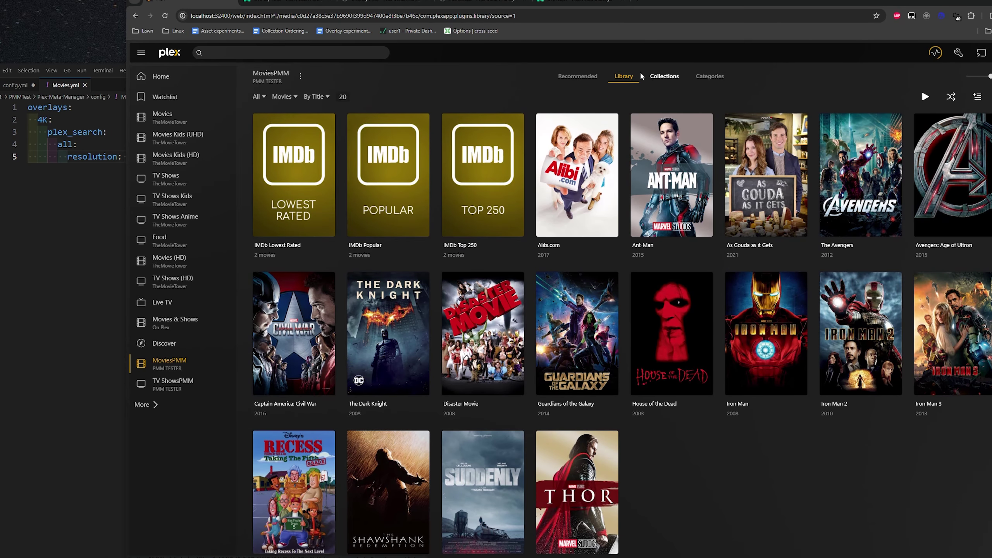
left_click(653, 78)
left_click(623, 78)
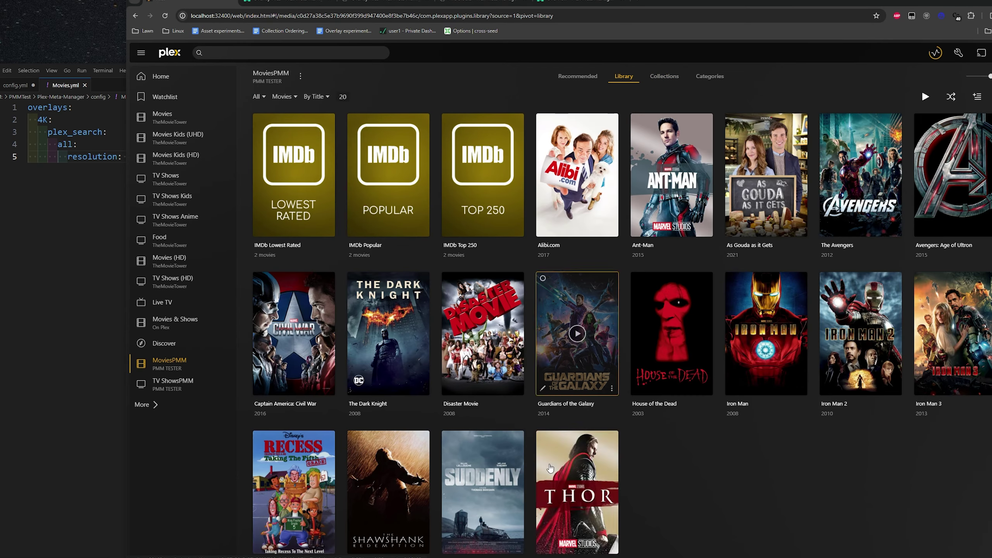
scroll(638, 405, "down", 1)
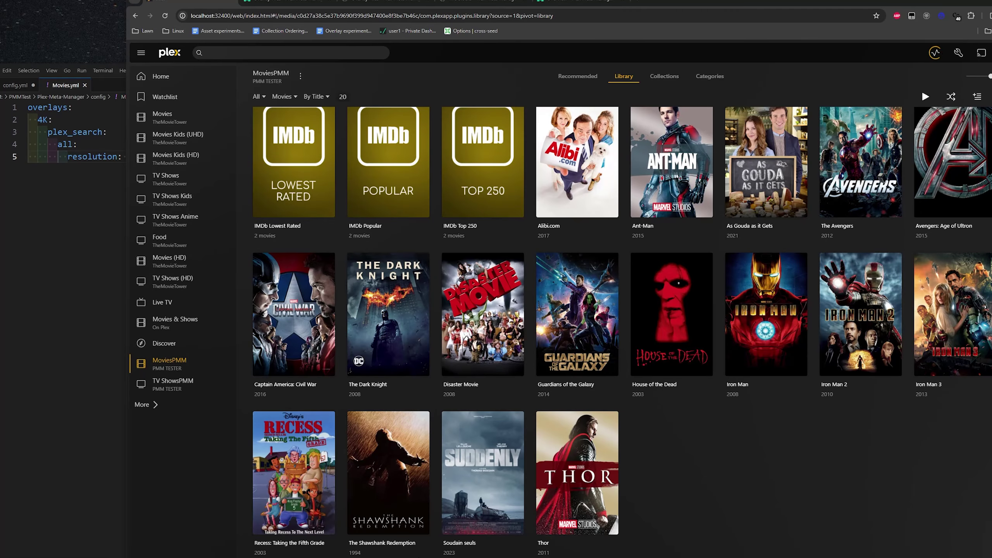
Step: Switch to config.yml in the code editor and delete the stray "- file: config/Movies.yml" text after TV ShowsPMM
key("alt+Tab")
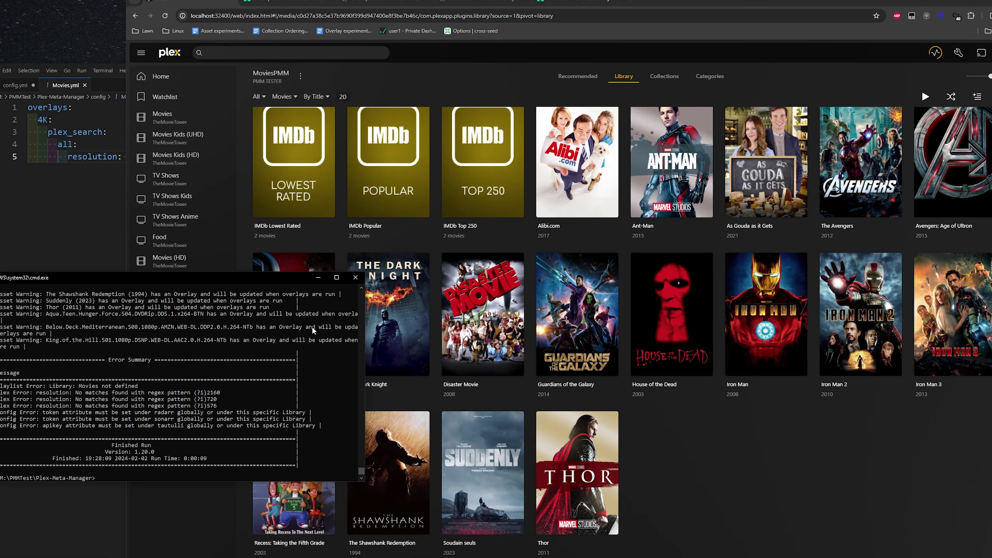
key("alt+Tab")
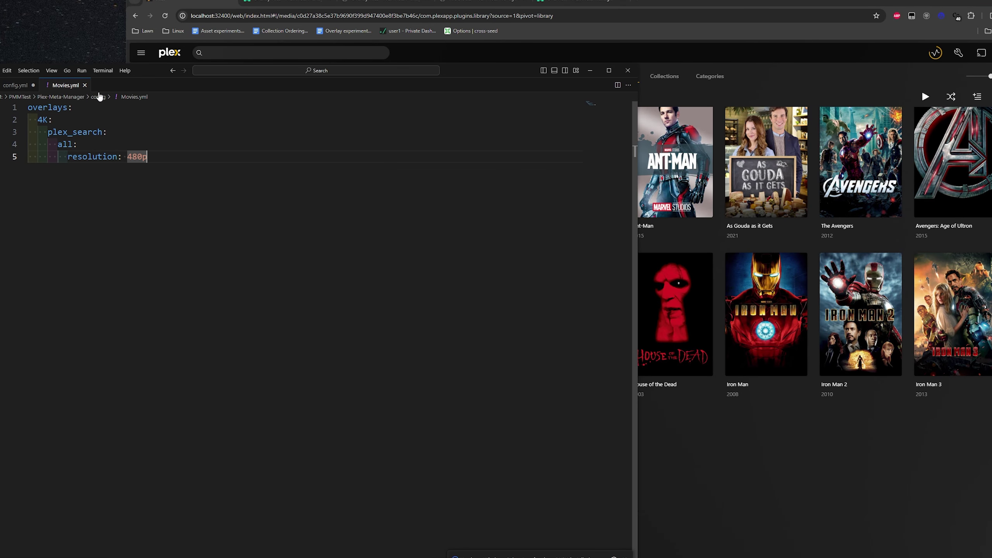
left_click(15, 85)
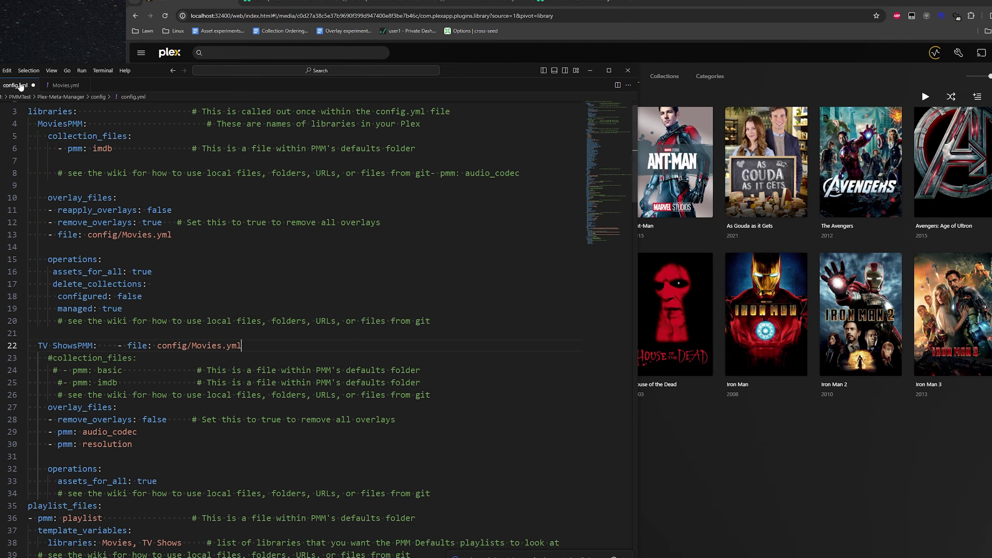
scroll(277, 369, "up", 1)
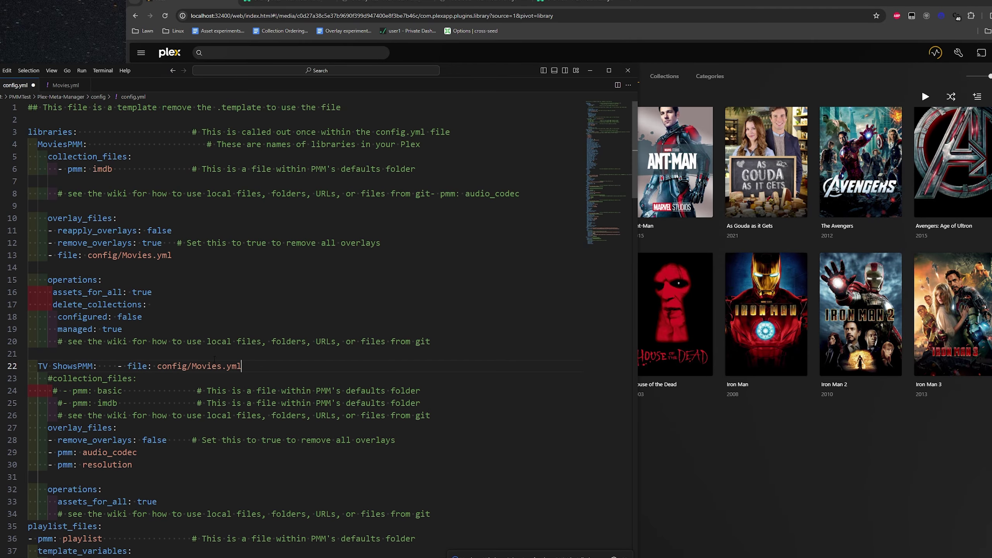
key("ctrl+shift+Left")
key("ctrl+shift+Left")
key("ctrl+shift+Left")
key("ctrl+shift+Left")
key("ctrl+shift+Left")
key("ctrl+shift+Left")
key("ctrl+shift+Left")
key("BackSpace")
Step: Highlight the overlay_files block of MoviesPMM and its config/Movies.yml line in config.yml
left_click_drag(188, 261, 29, 218)
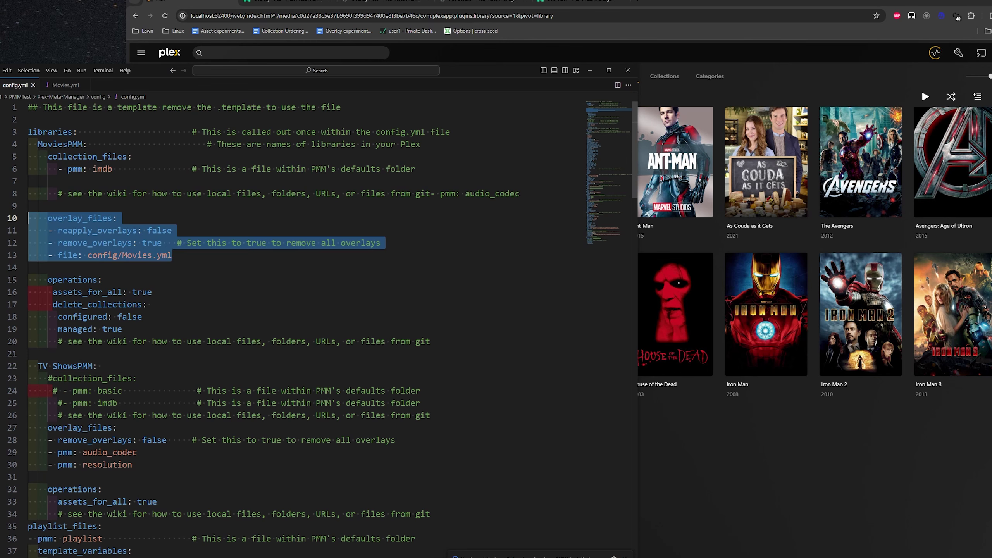
left_click(168, 281)
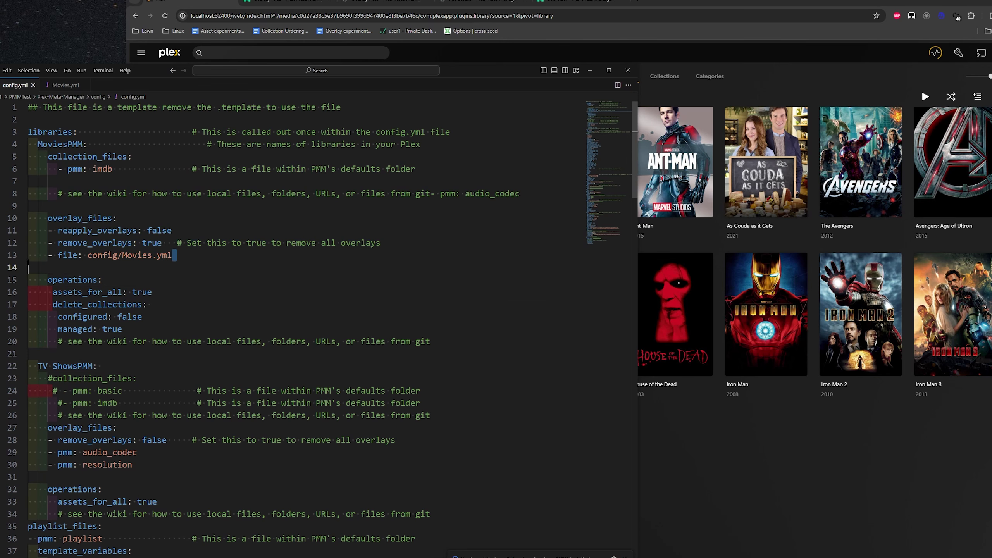
triple_click(175, 258)
left_click(184, 299)
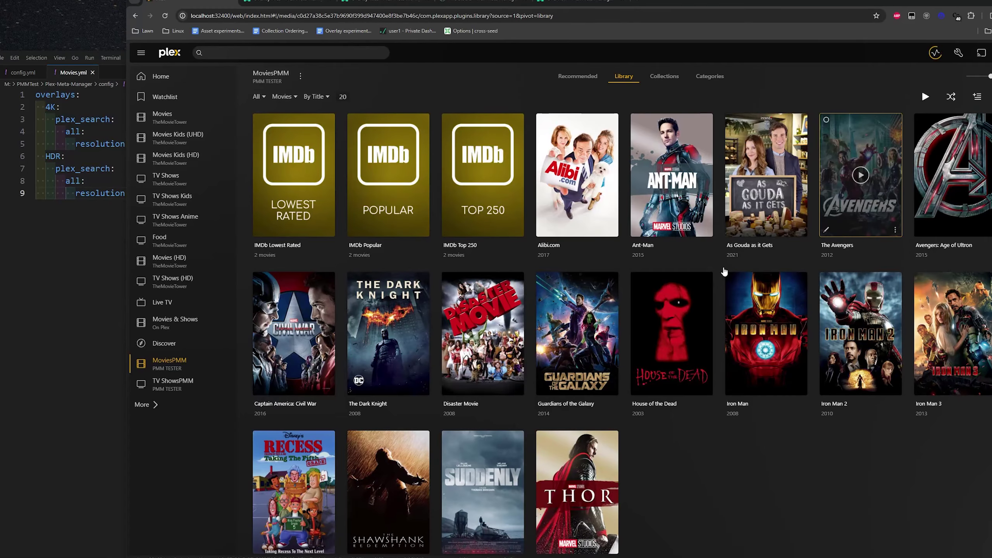
left_click(120, 245)
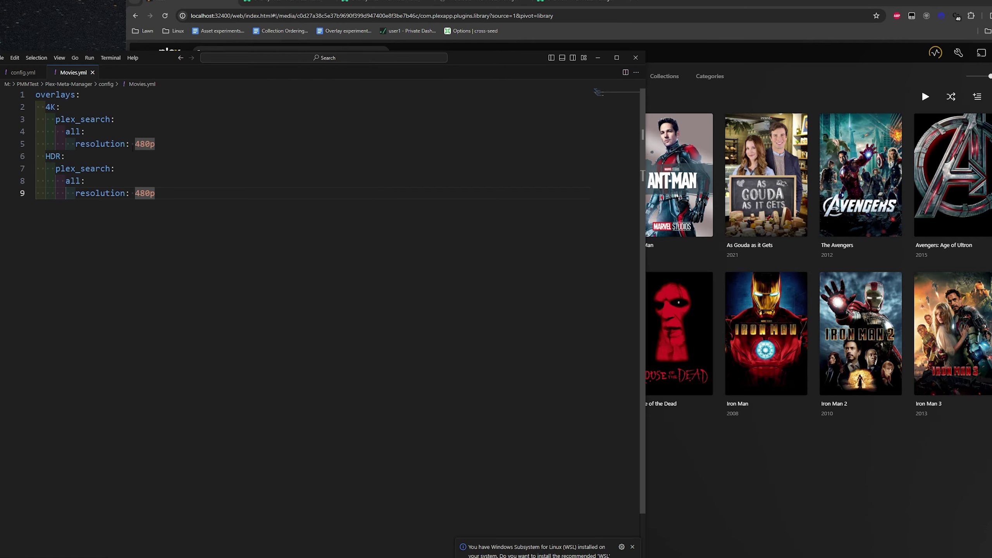
left_click_drag(120, 245, 36, 144)
key("BackSpace")
key("ctrl+z")
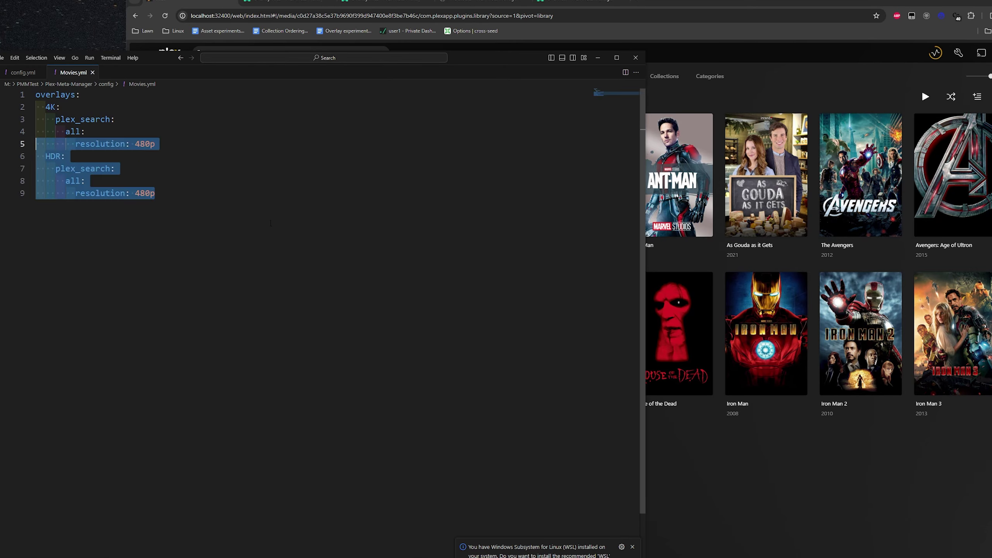
key("Right")
key("alt+Tab")
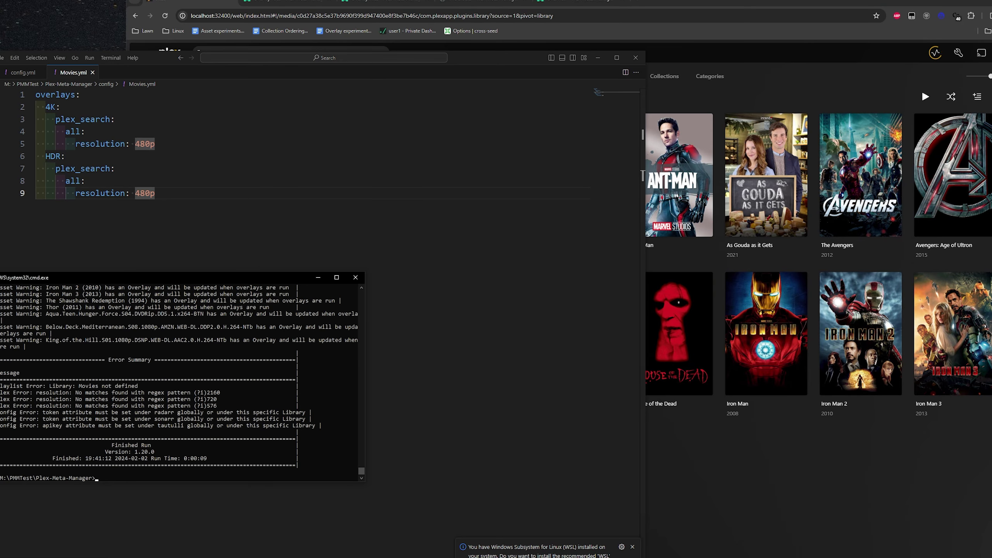
key("alt+Tab")
Step: Highlight the 4K and HDR overlay blocks in Movies.yml to compare them, and copy the HDR block
key("shift+Up")
key("shift+Up")
key("shift+Up")
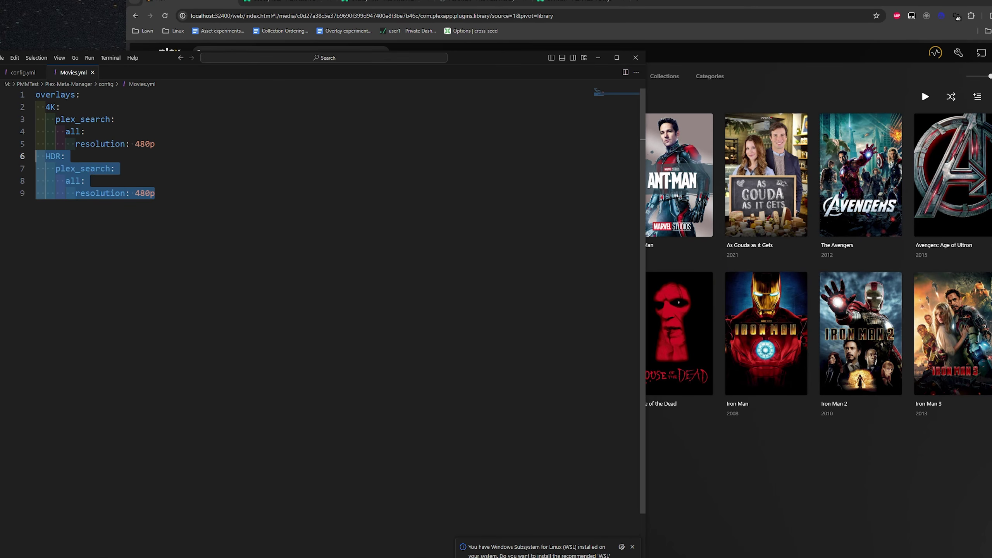
key("Right")
left_click_drag(154, 141, 39, 106)
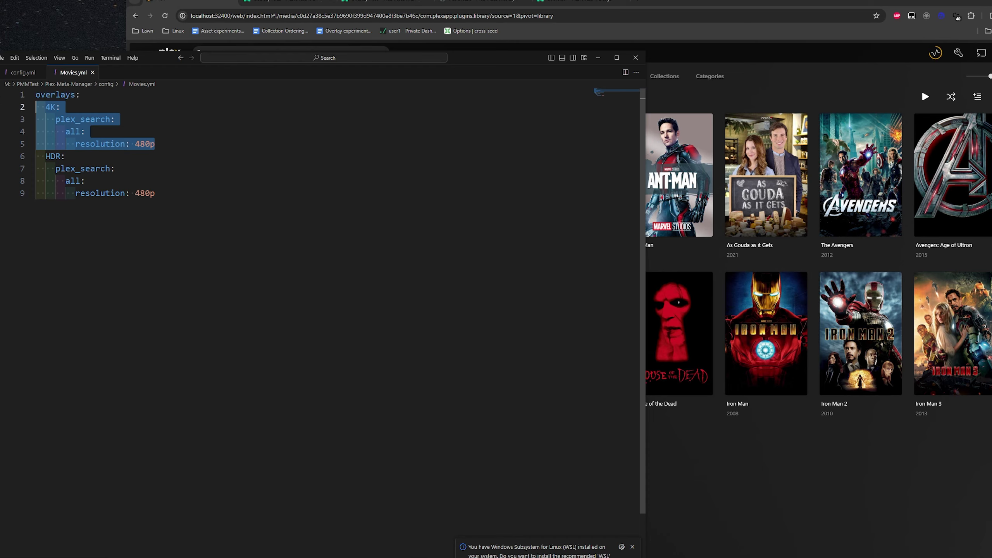
left_click_drag(117, 180, 33, 153)
key("ctrl+c")
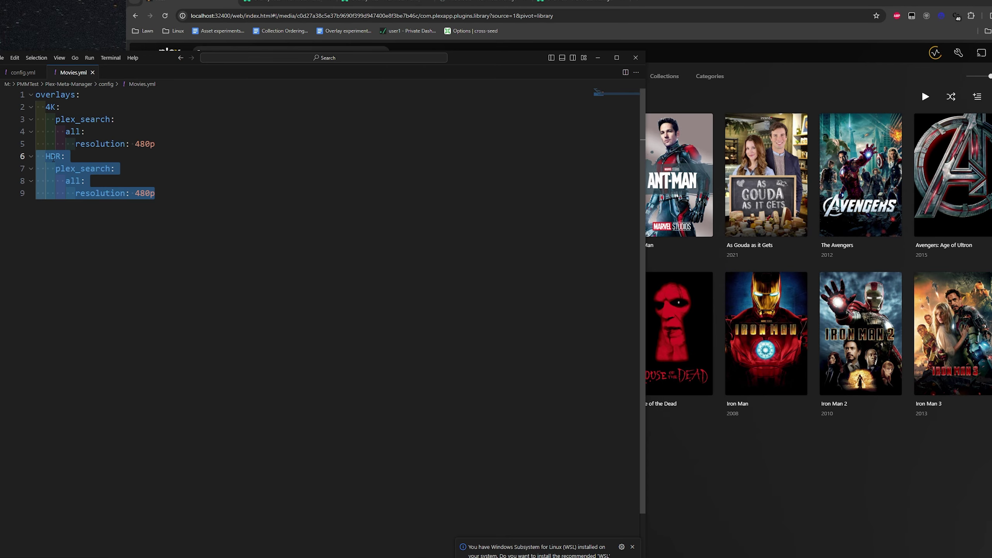
key("Right")
Step: Set remove_overlays to false for the MoviesPMM library in config.yml and save the file
key("alt+Tab")
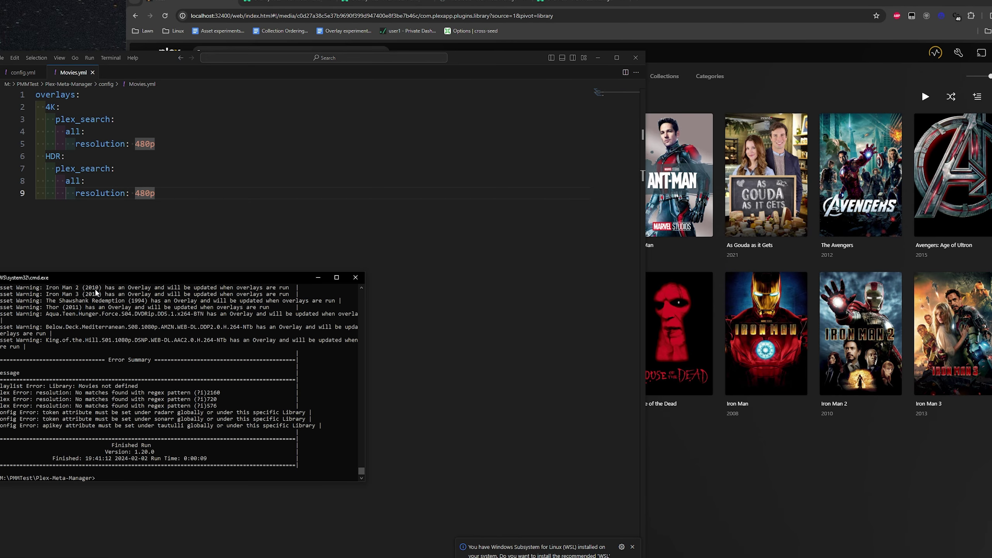
key("Up")
key("Up")
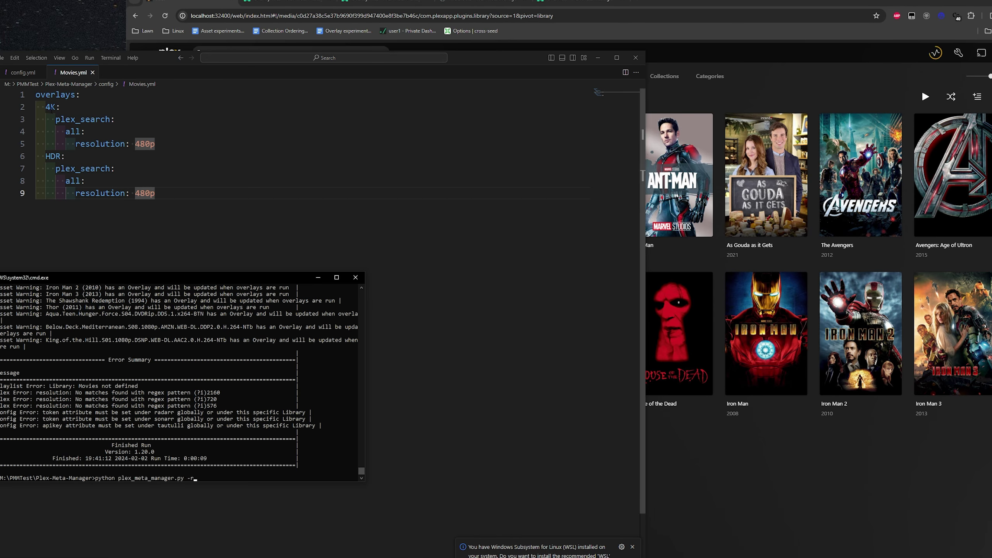
left_click(31, 73)
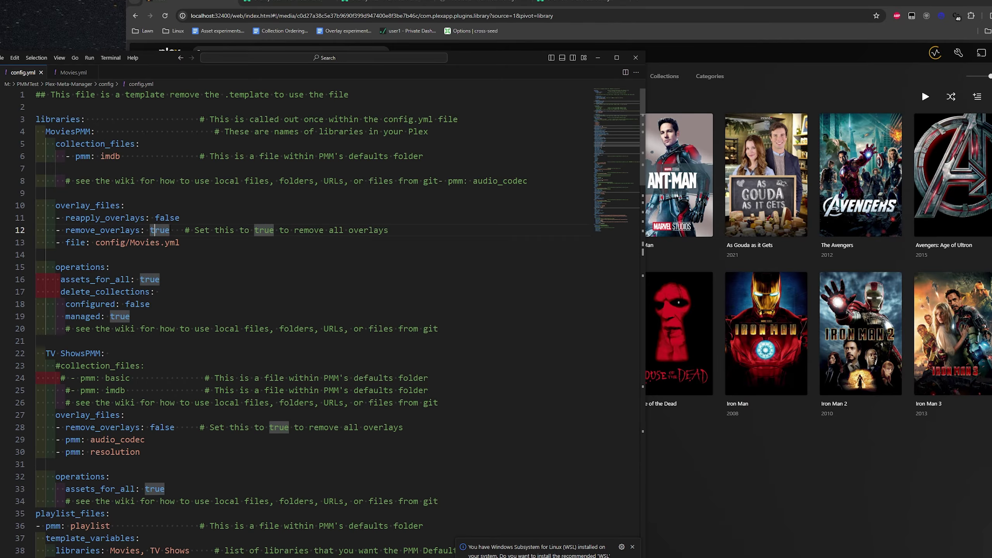
type("false")
key("ctrl+s")
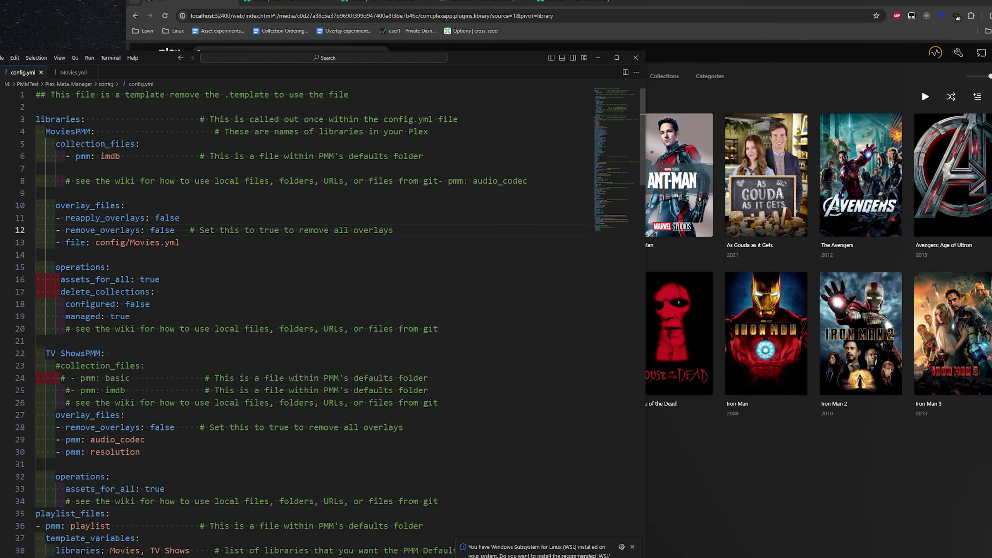
Step: Run python plex_meta_manager.py -r in the command prompt, and check the MoviesPMM posters in Plex
key("alt+Tab")
key("Up")
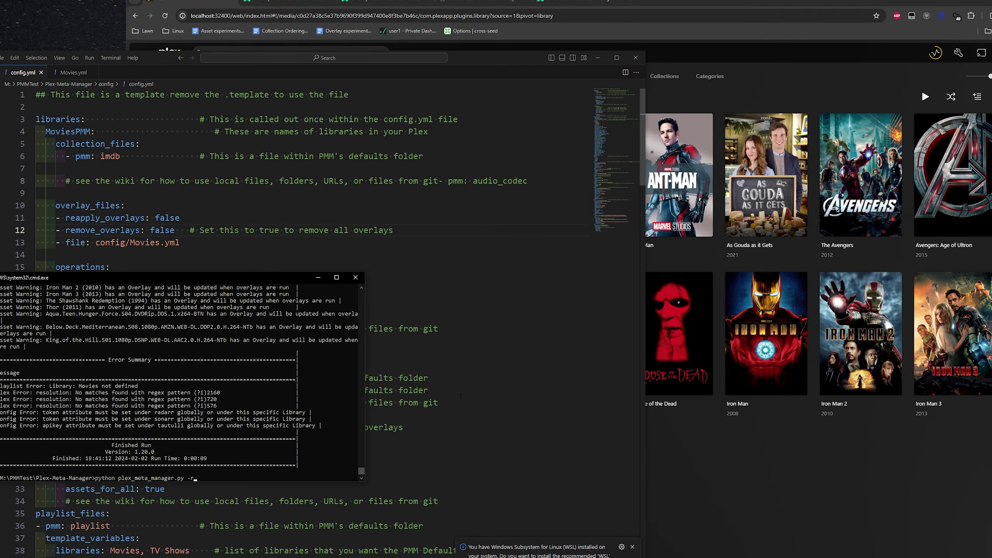
key("Return")
left_click(843, 487)
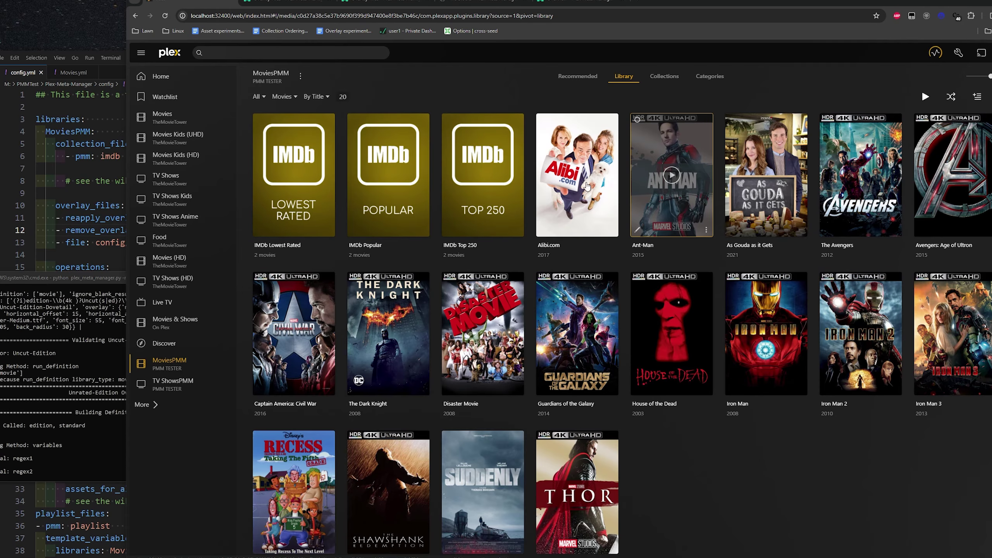
Step: Try to move the HDR overlay block above the 4K block in Movies.yml, and look at the Plex posters for comparison
key("alt+Tab")
key("ctrl+Tab")
key("ctrl+shift+End")
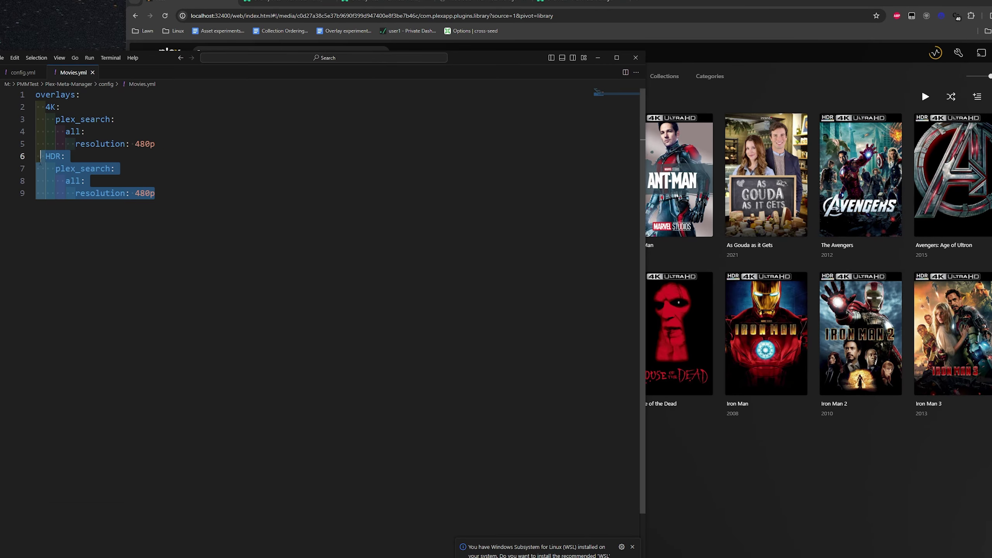
key("Delete")
left_click(134, 100)
key("Return")
key("ctrl+v")
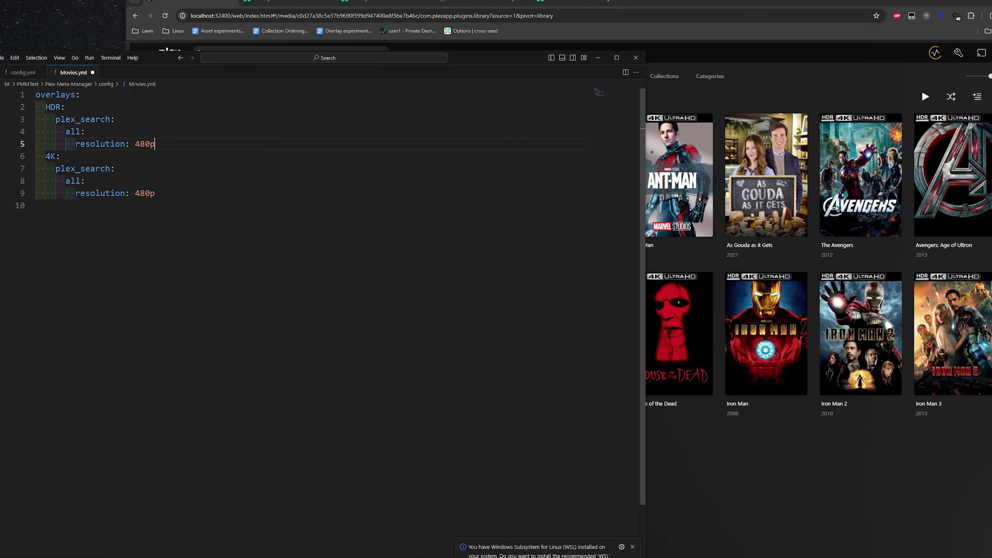
key("alt+Tab")
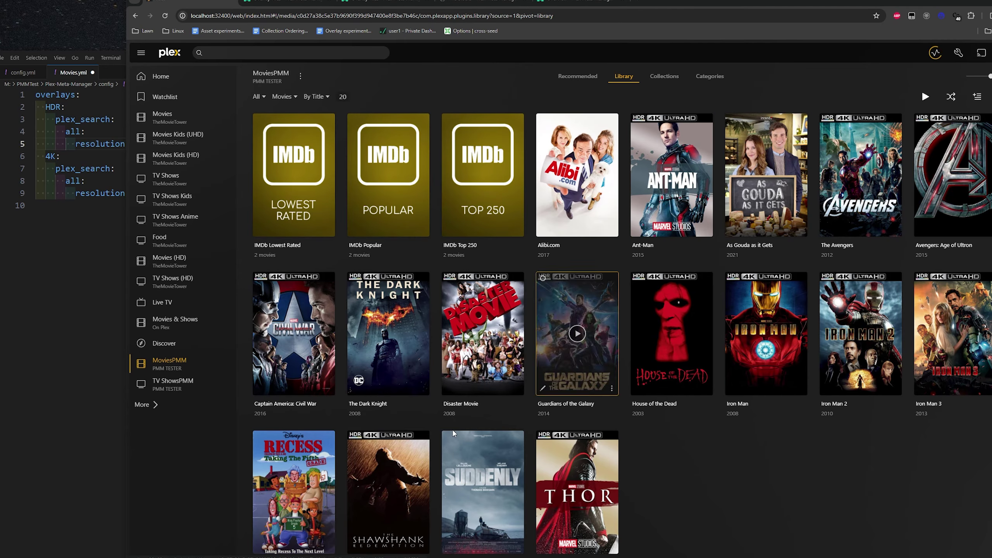
Step: Undo the reordering of the HDR and 4K overlay blocks in Movies.yml
key("alt+Tab")
key("ctrl+z")
key("ctrl+z")
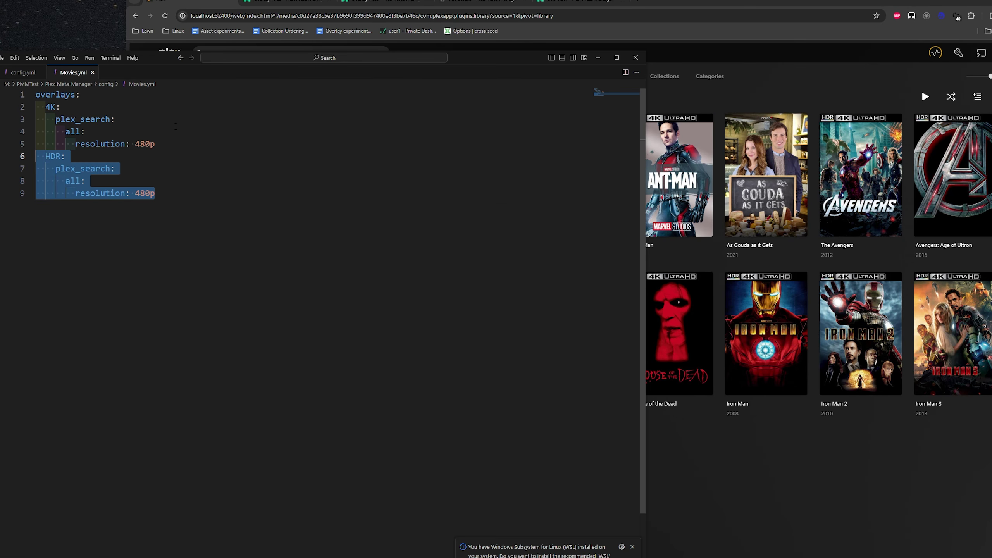
left_click(163, 204)
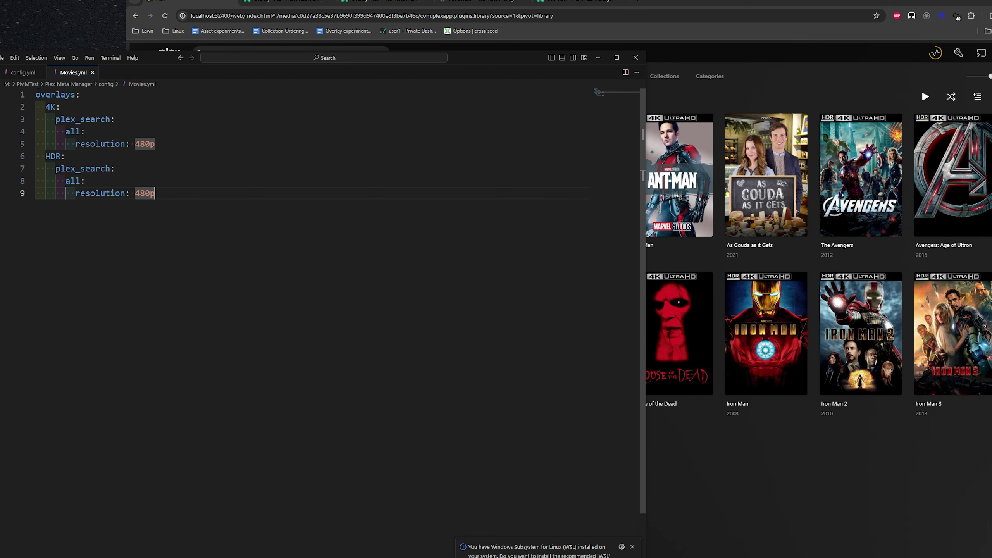
key("ctrl+Home")
Step: Switch to the wiki's Overlay Files page and examine its example overlay files and advanced overlay attributes
left_click(286, 2)
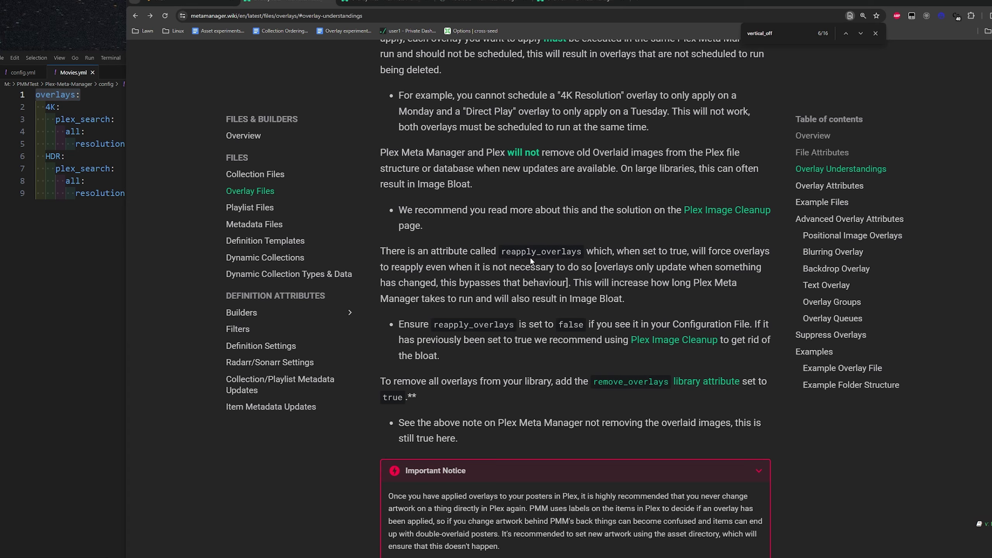
scroll(586, 274, "up", 15)
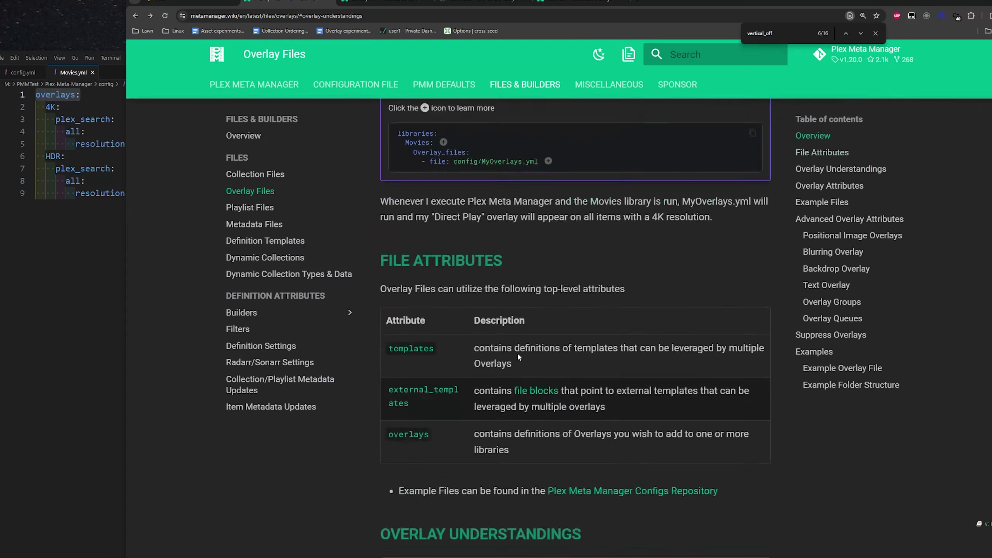
scroll(517, 352, "down", 20)
scroll(600, 375, "down", 10)
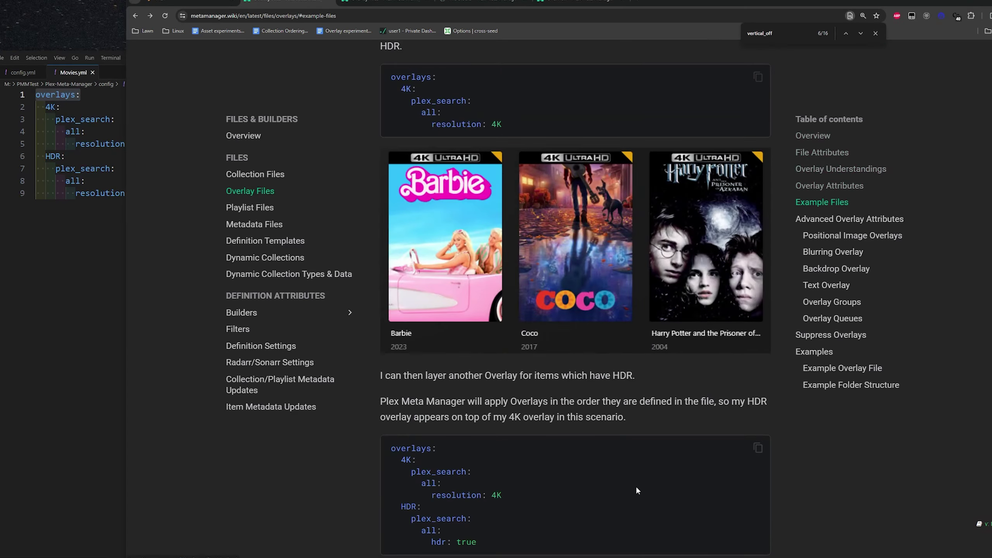
scroll(536, 383, "down", 12)
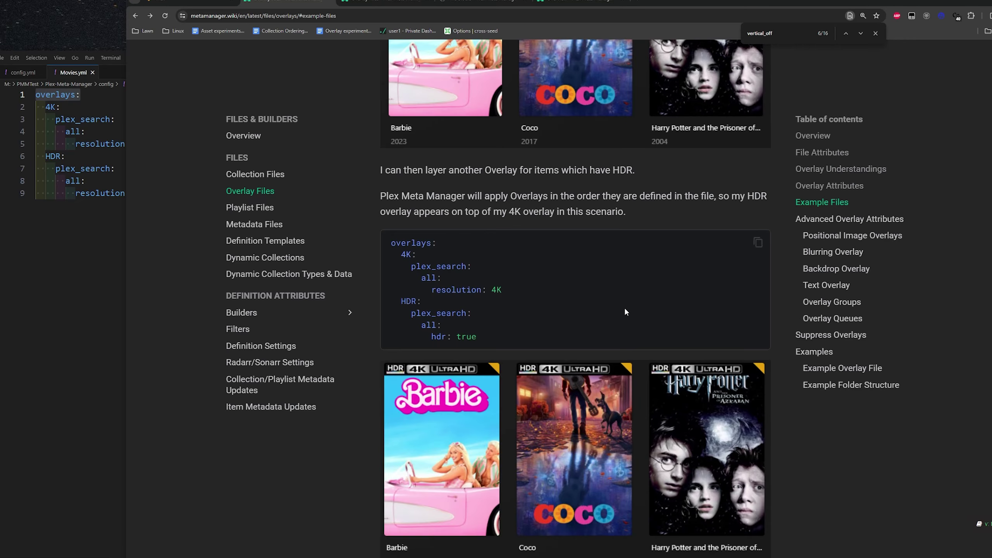
scroll(496, 396, "down", 8)
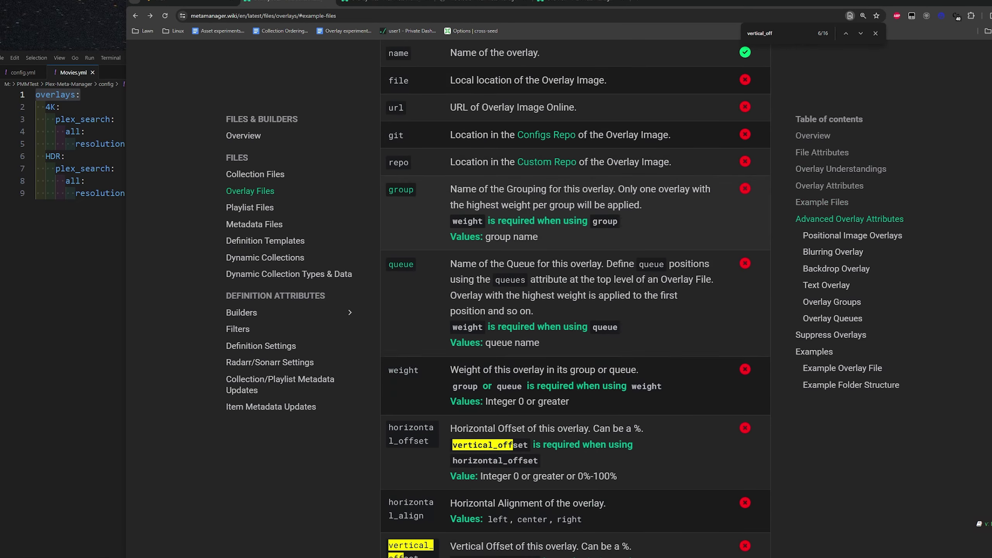
Step: Go back over the Overlay Files page from the config.yml examples through File Attributes to Example Files
scroll(566, 353, "up", 8)
scroll(565, 353, "up", 15)
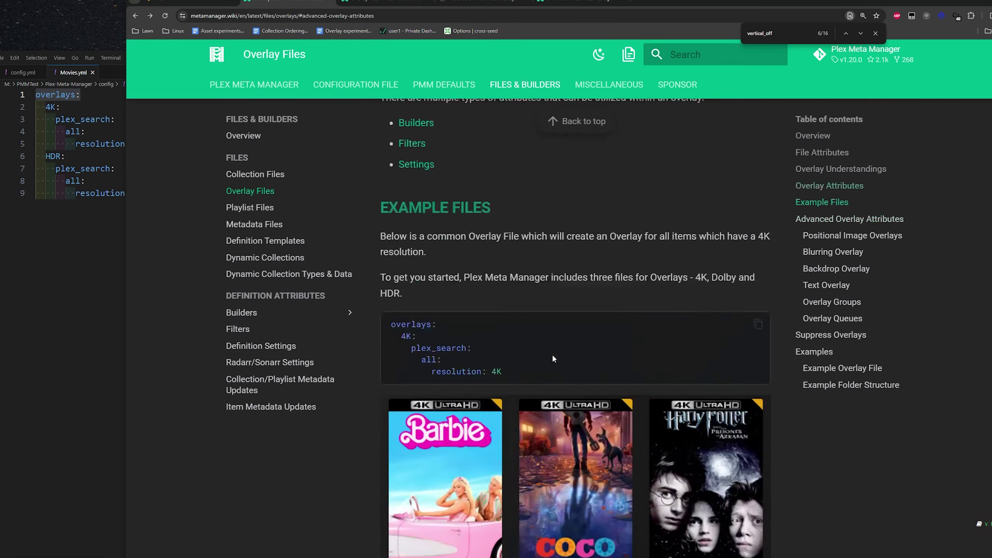
scroll(558, 376, "up", 12)
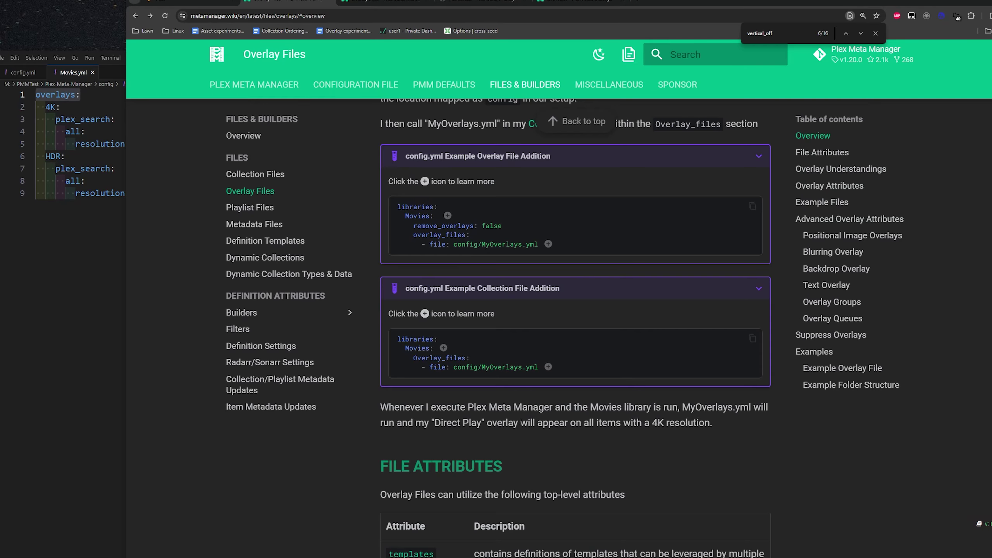
scroll(512, 427, "up", 5)
scroll(597, 344, "down", 10)
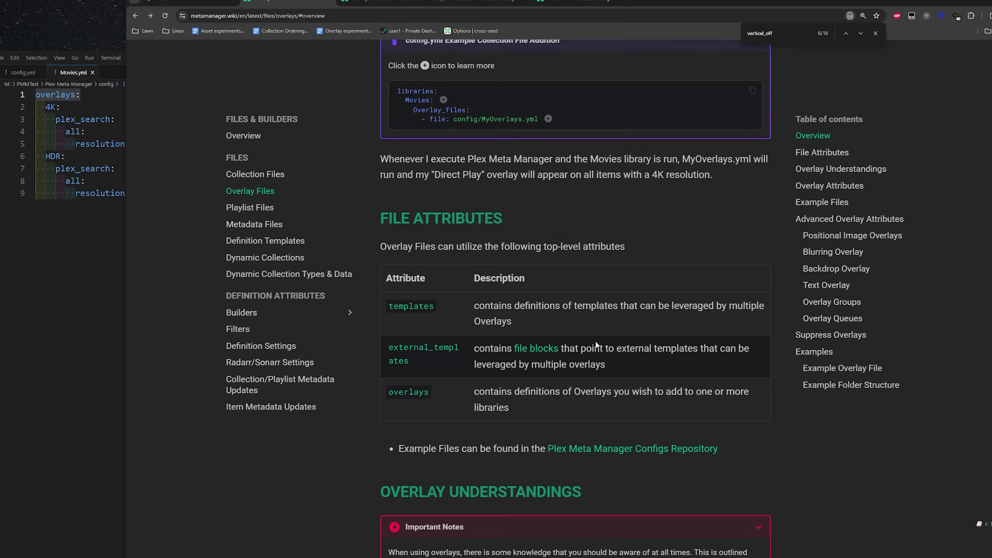
scroll(597, 345, "down", 10)
scroll(545, 372, "down", 10)
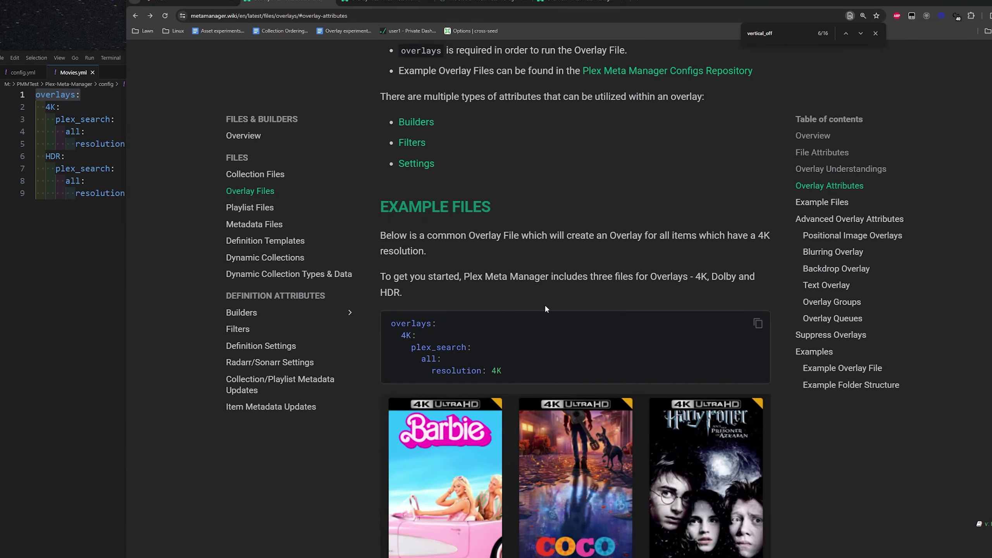
Step: Examine the overlay attribute types on the wiki page, and highlight the plex_search lines of the HDR block in Movies.yml
scroll(508, 405, "up", 3)
left_click_drag(407, 207, 473, 133)
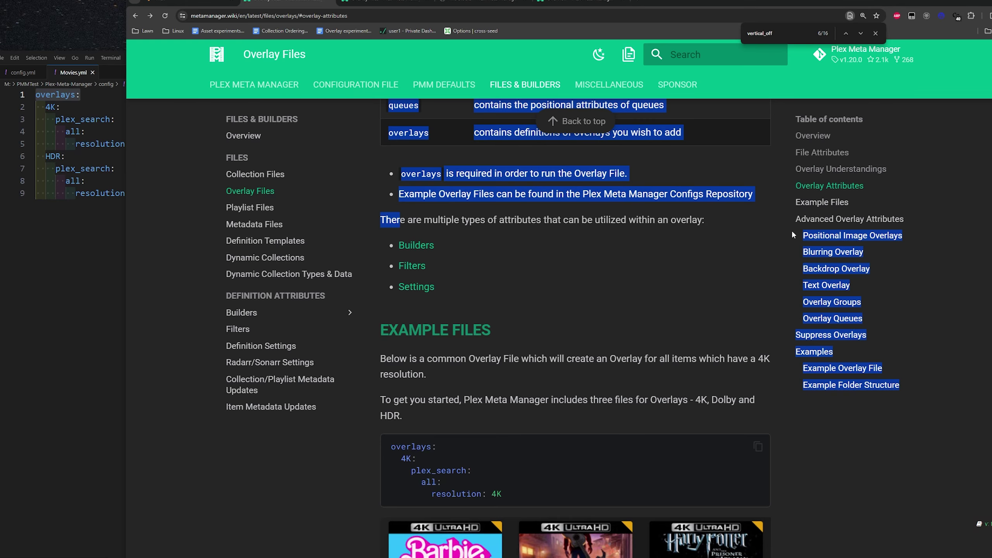
left_click(671, 239)
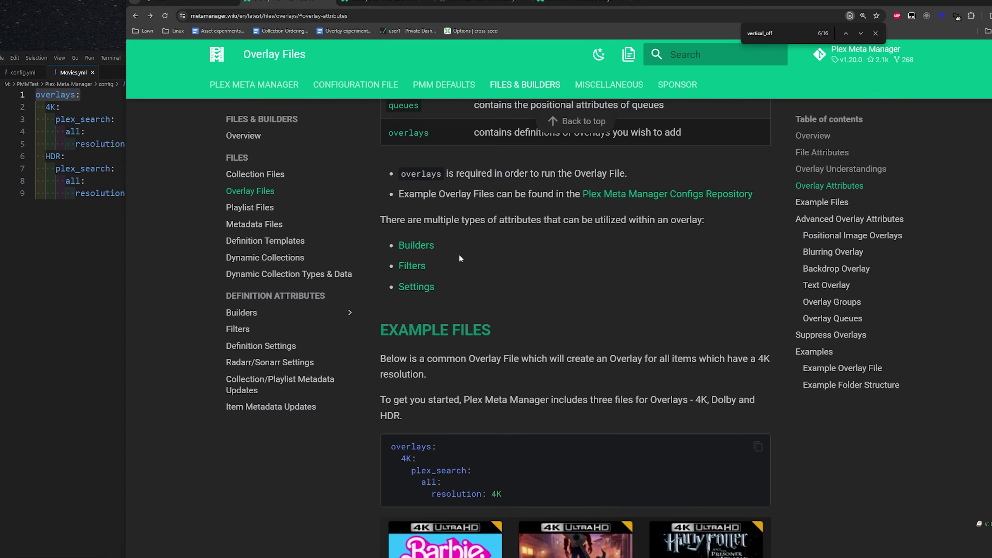
key("alt+Tab")
left_click_drag(41, 169, 285, 204)
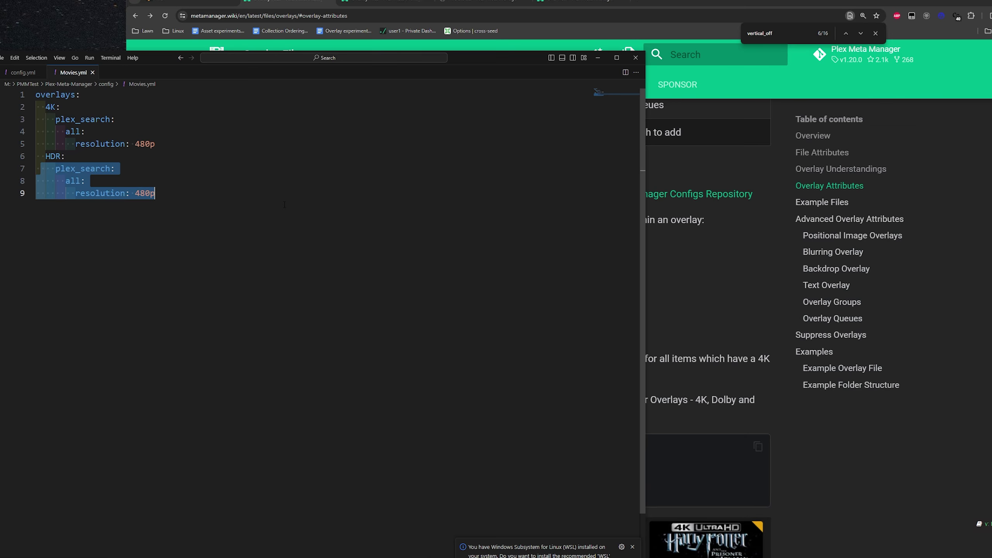
Step: Read through the wiki's Definition Settings page and highlight the builder_level attribute with its season and episode values
left_click(714, 250)
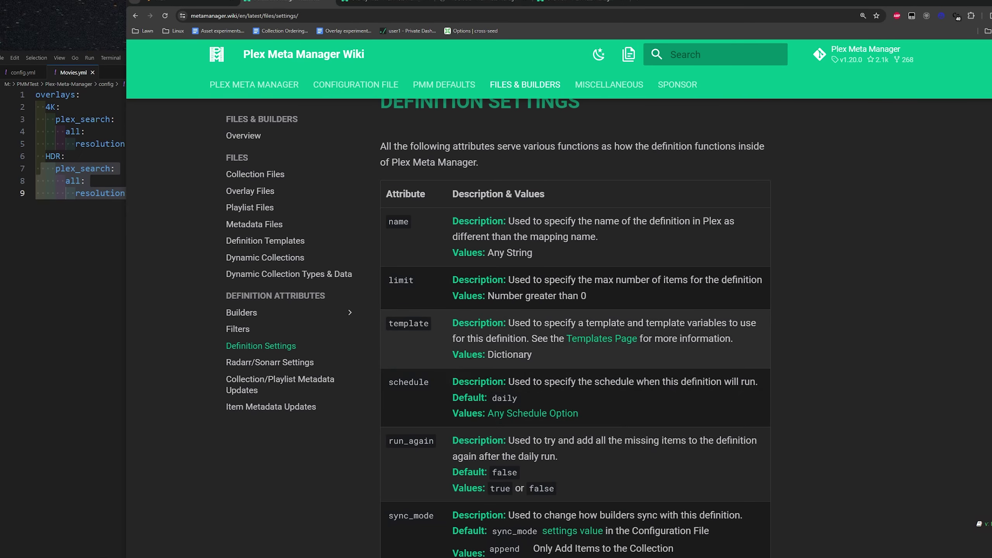
scroll(470, 354, "down", 8)
scroll(441, 374, "up", 5)
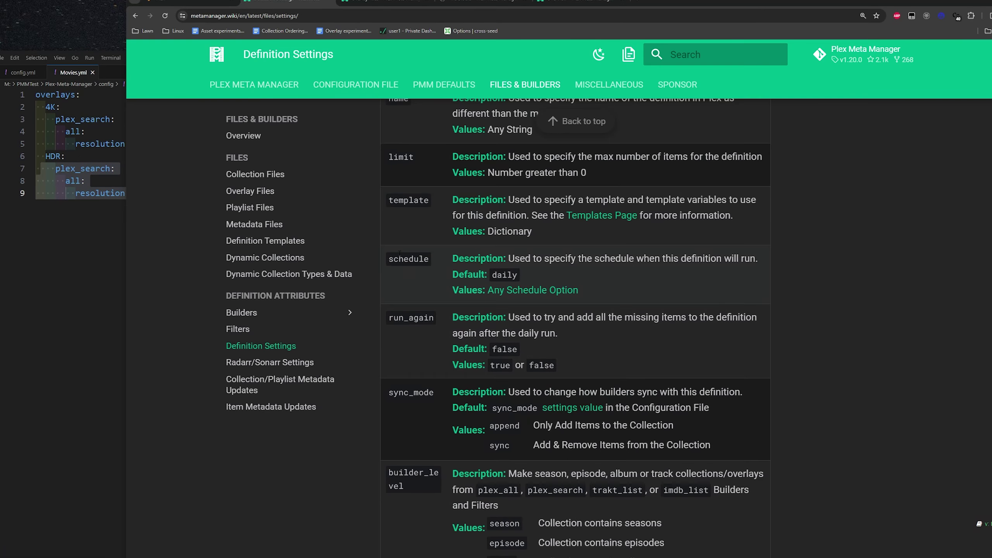
scroll(479, 371, "down", 10)
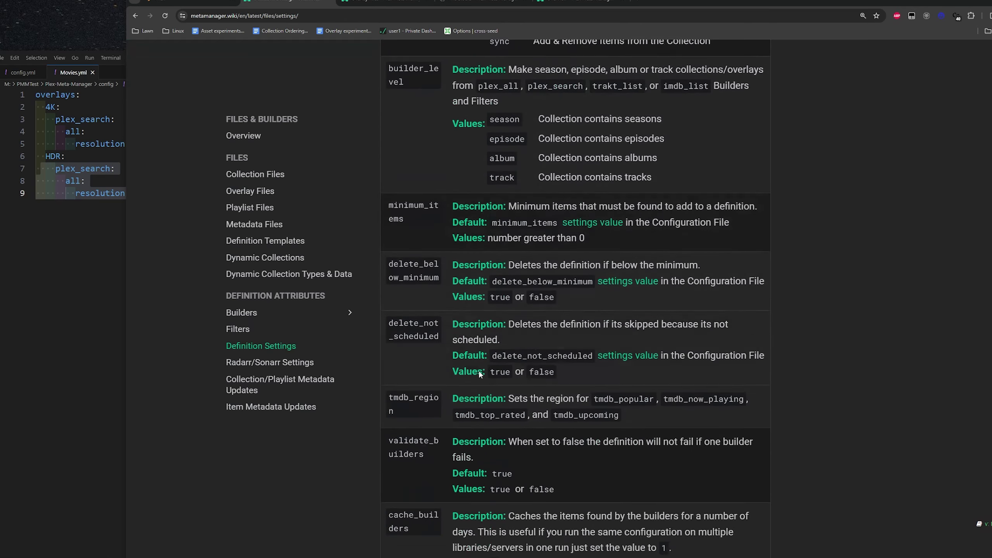
scroll(487, 303, "up", 2)
left_click_drag(387, 140, 659, 267)
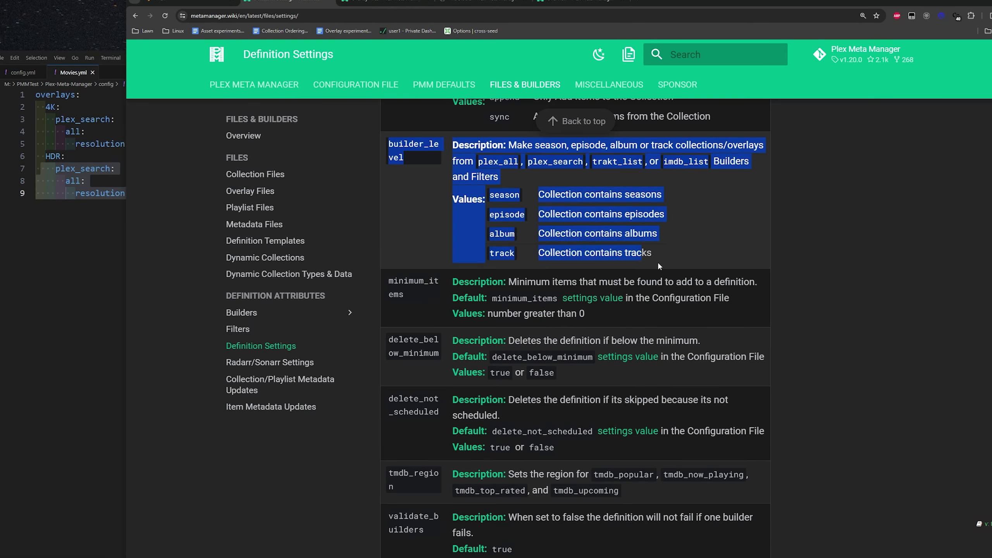
left_click(438, 207)
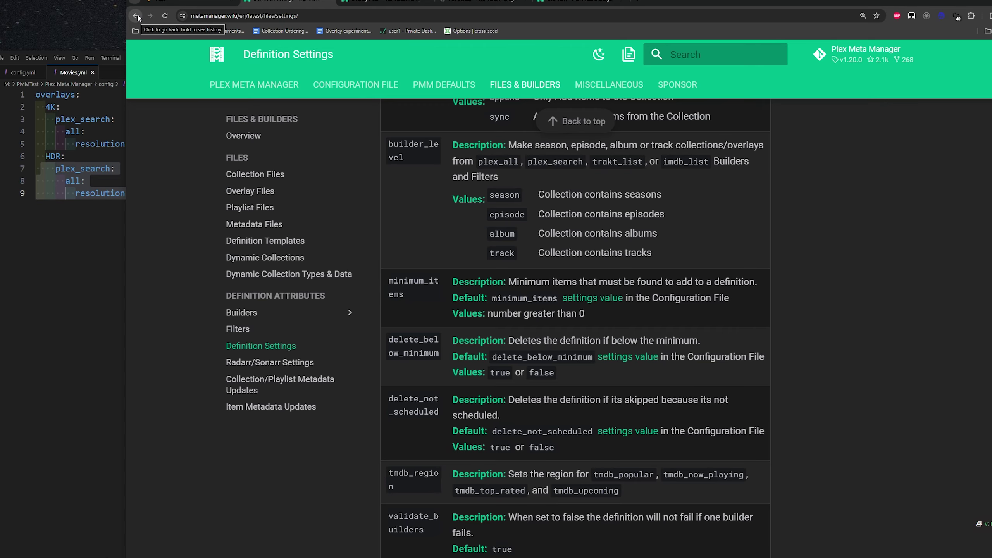
left_click_drag(394, 144, 388, 144)
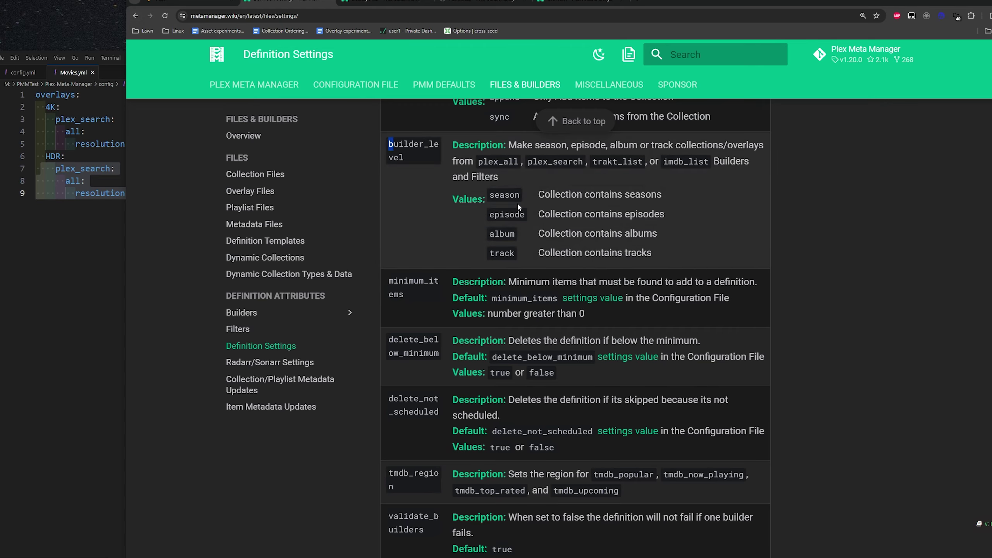
left_click_drag(488, 194, 541, 215)
left_click(543, 219)
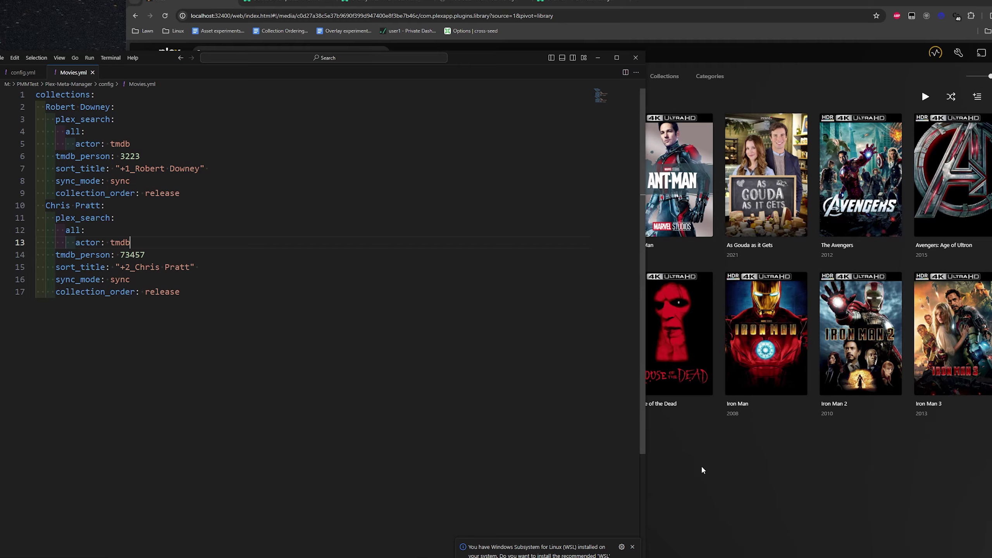
Step: Review the wiki's Templates page, and return to the actor line of the Chris Pratt collection in Movies.yml
left_click(701, 470)
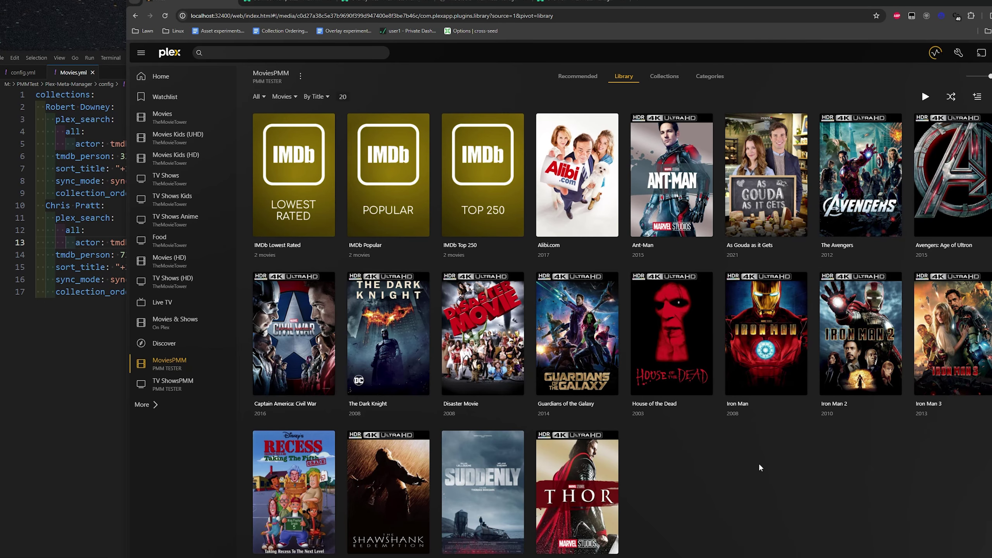
left_click(289, 4)
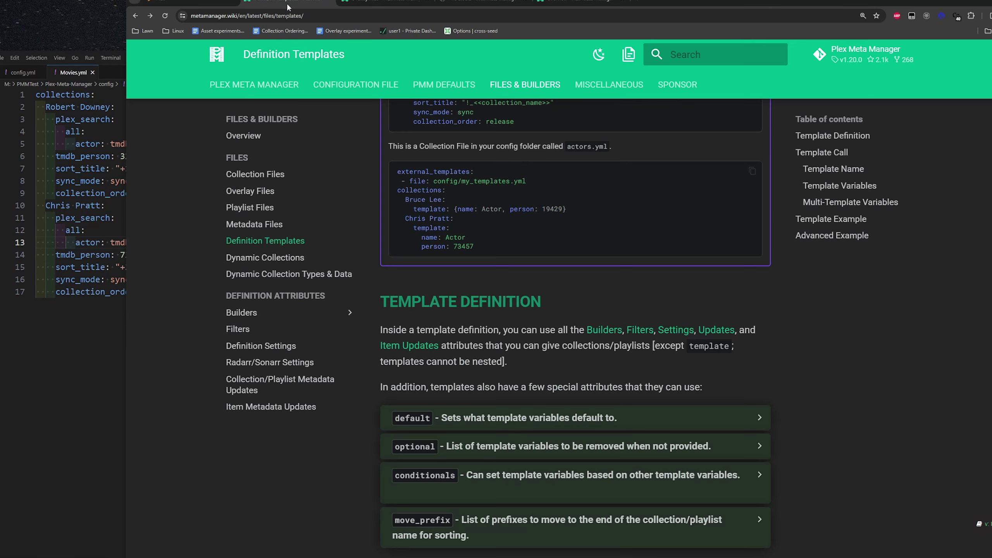
scroll(430, 470, "up", 10)
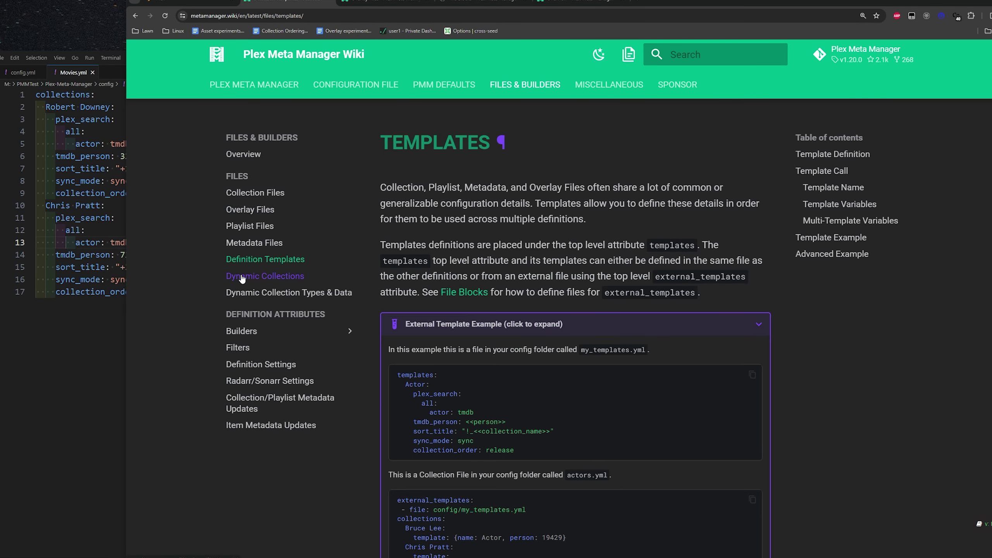
left_click(107, 218)
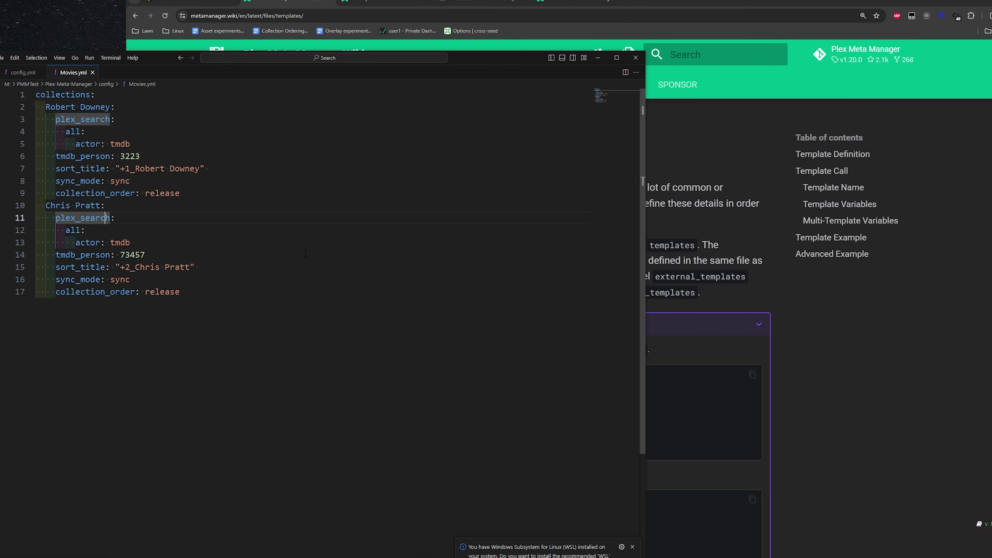
left_click(275, 246)
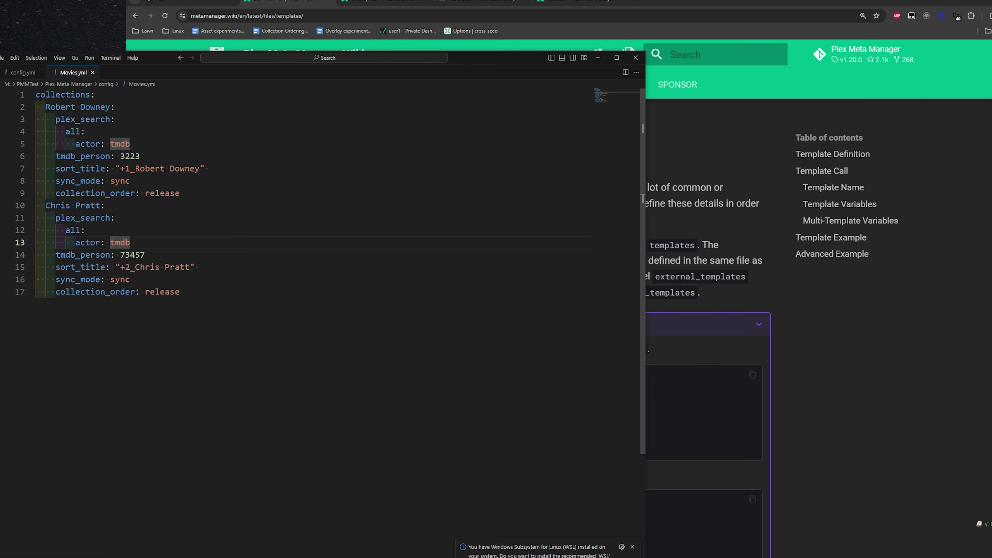
Step: Highlight the sort_title, sync_mode and collection_order lines shared by the Robert Downey and Chris Pratt collections in Movies.yml
left_click_drag(51, 168, 224, 201)
left_click(63, 168)
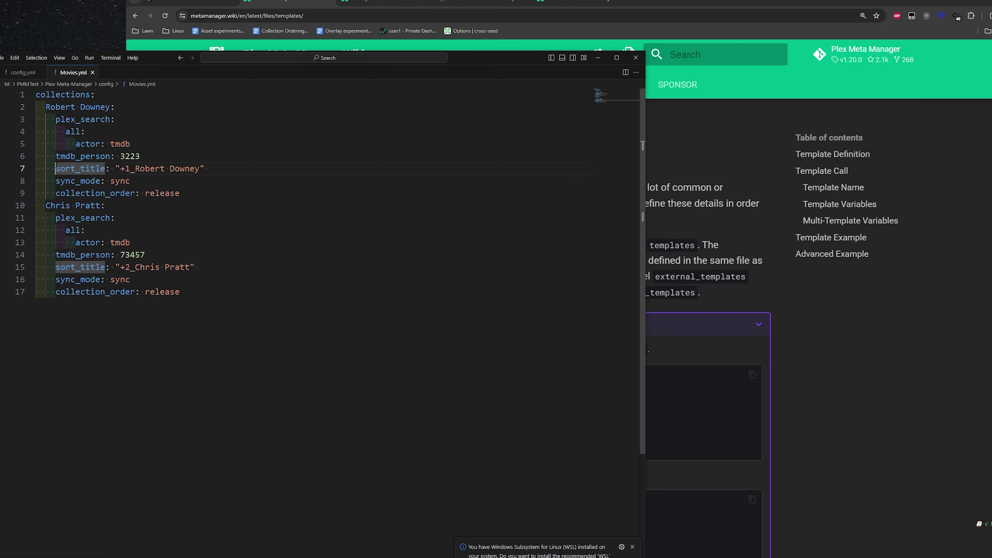
left_click_drag(56, 169, 183, 193)
left_click(75, 279)
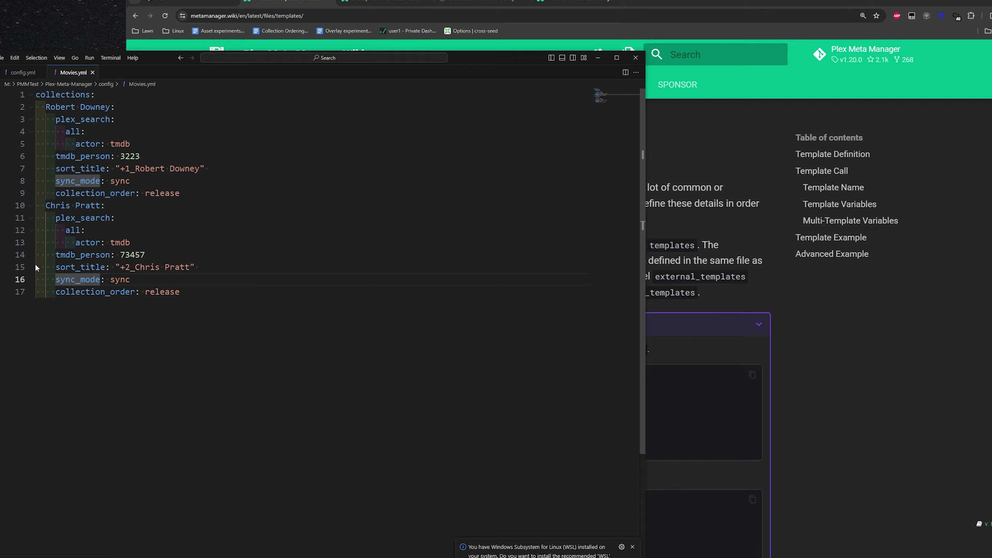
left_click_drag(181, 292, 28, 262)
left_click(317, 283)
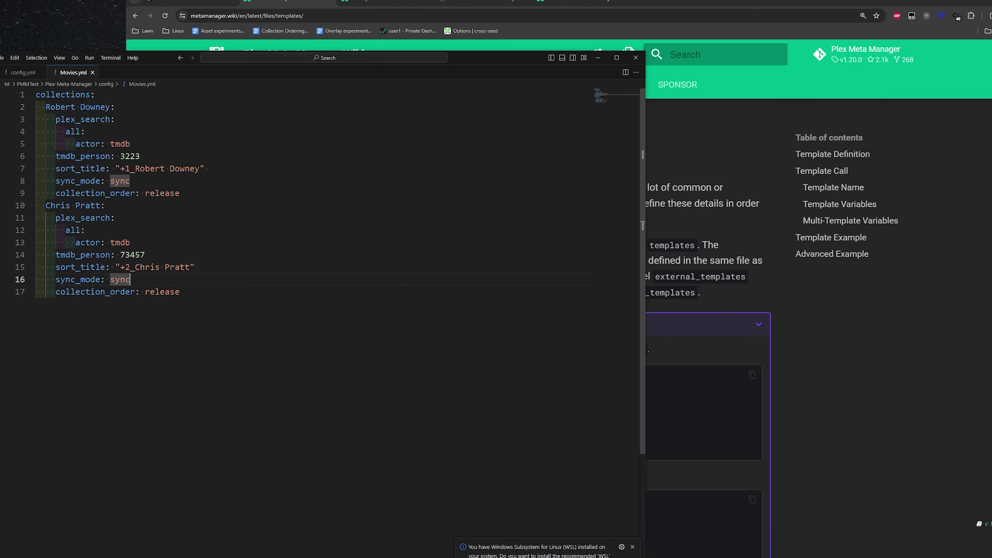
Step: Highlight the Robert Downey collection name, and the plex_search block and tmdb_person line of the Chris Pratt collection
left_click(101, 98)
left_click_drag(46, 106, 123, 110)
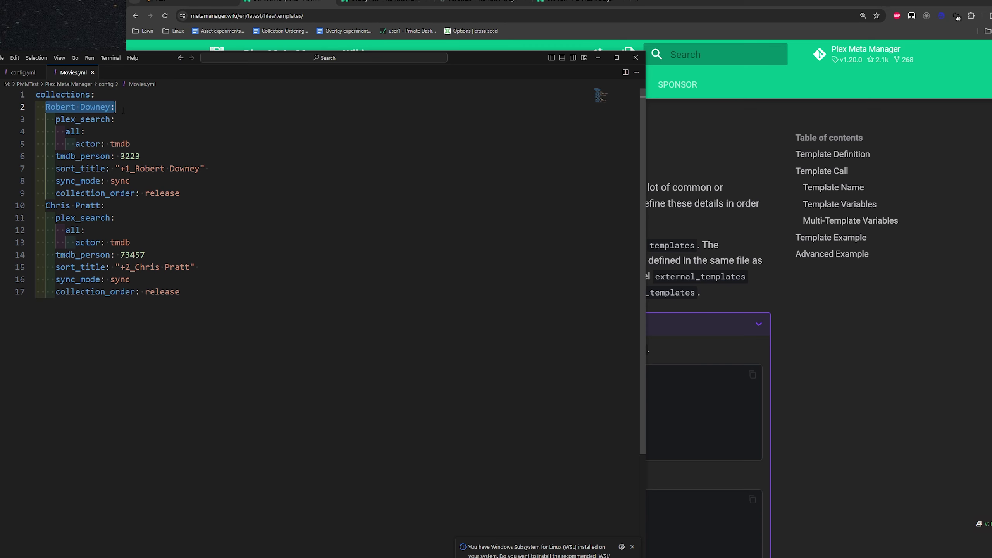
left_click(55, 218)
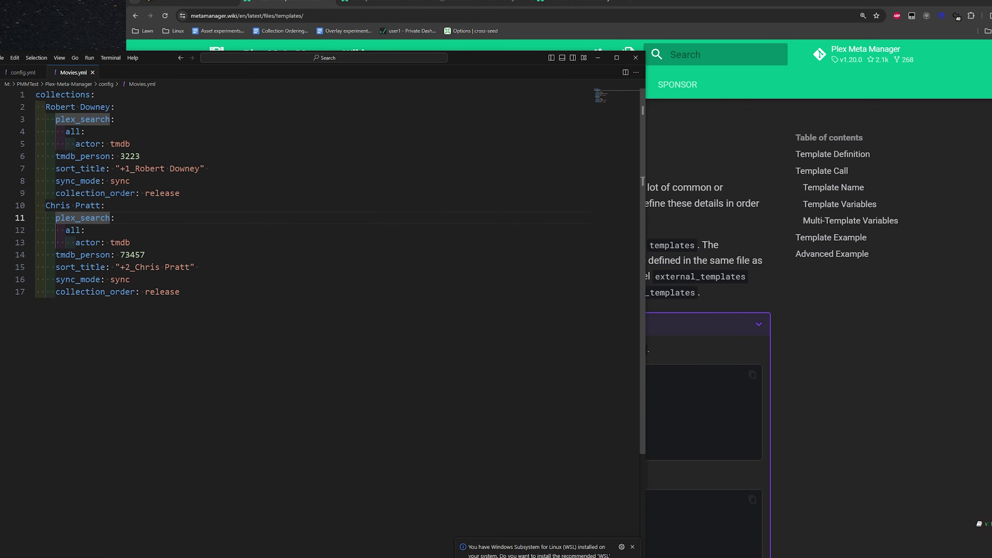
left_click(125, 210)
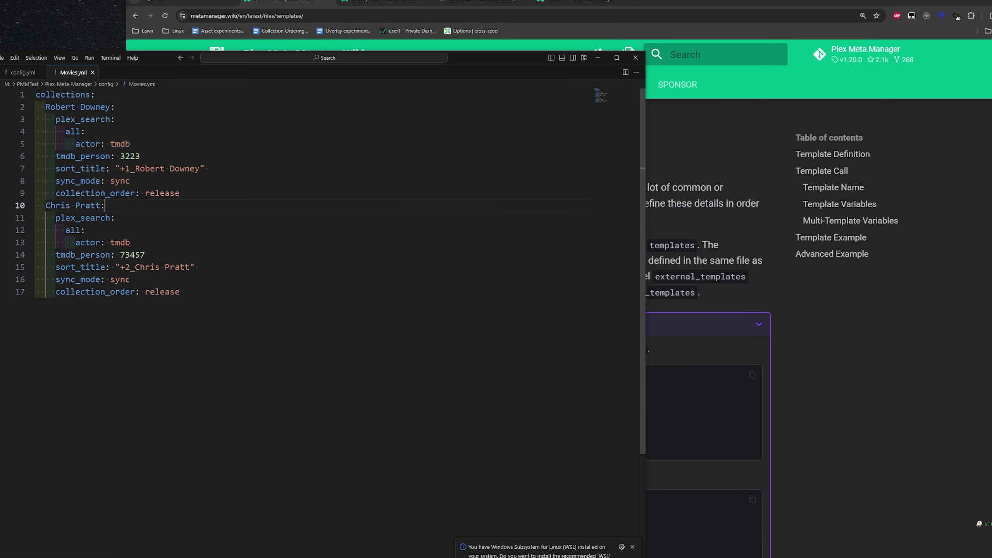
left_click_drag(56, 217, 153, 247)
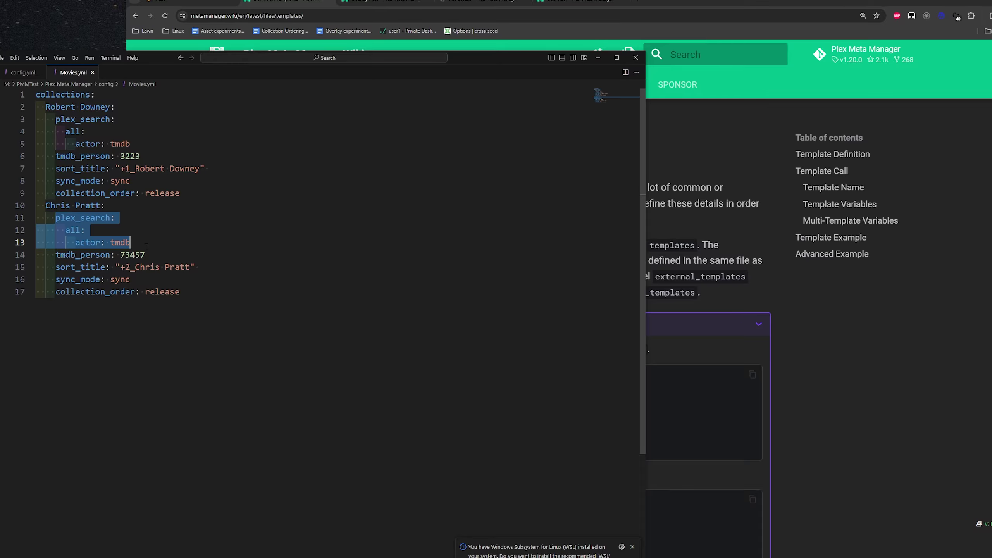
left_click(153, 247)
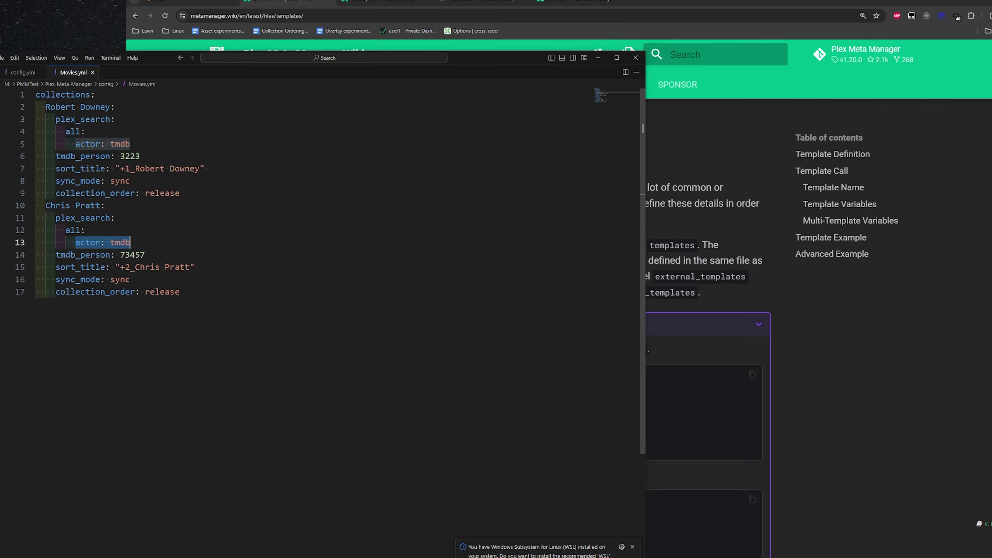
key("Down")
key("Home")
key("ctrl+shift+Right")
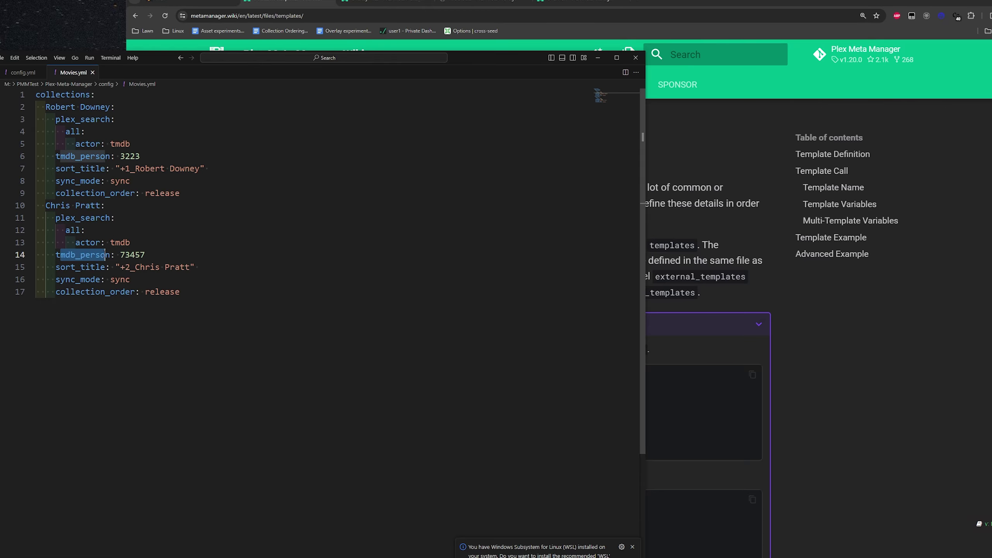
double_click(153, 253)
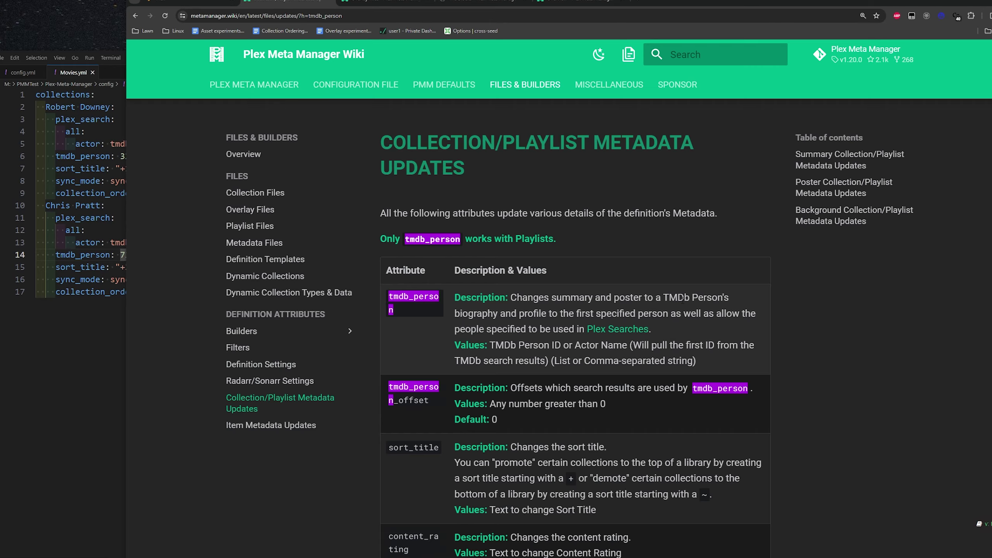
Step: Read the tmdb_person description on the wiki's Collection/Playlist Metadata Updates page, highlighting the TMDb Person wording
left_click_drag(663, 298, 724, 298)
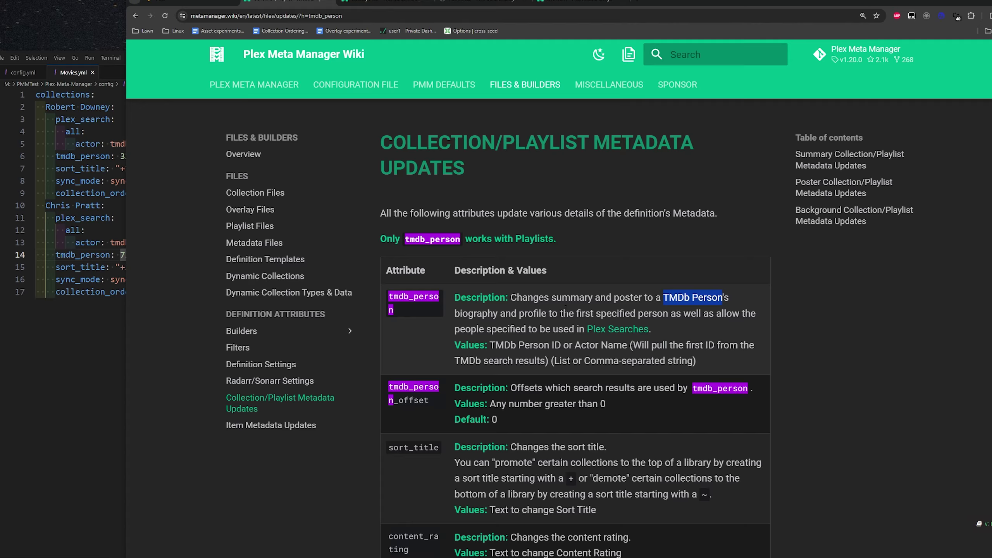
left_click_drag(549, 314, 724, 312)
left_click(657, 318)
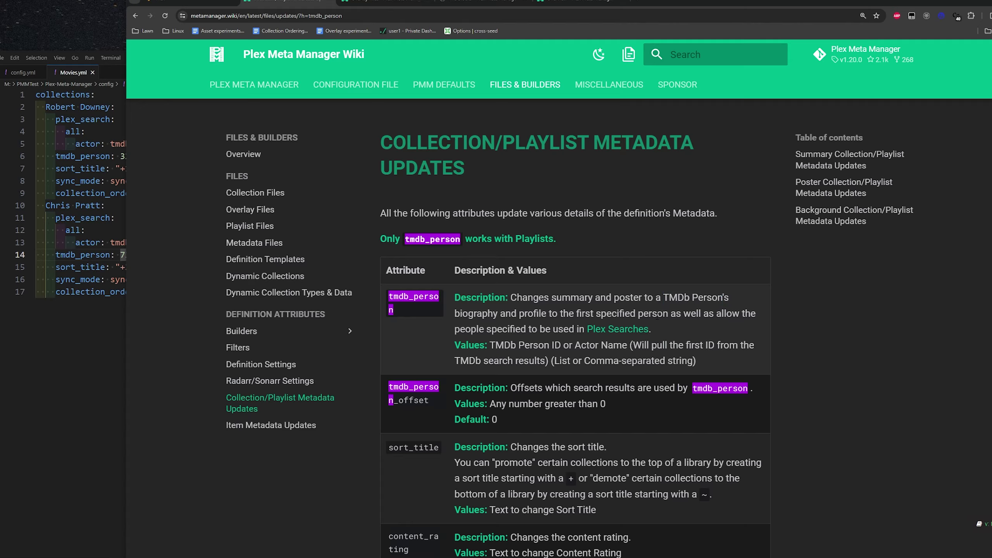
left_click_drag(643, 314, 713, 314)
left_click(713, 313)
Step: Compare the Chris Pratt collection's tmdb_person line in Movies.yml with the wiki's tmdb_person entry
left_click(60, 205)
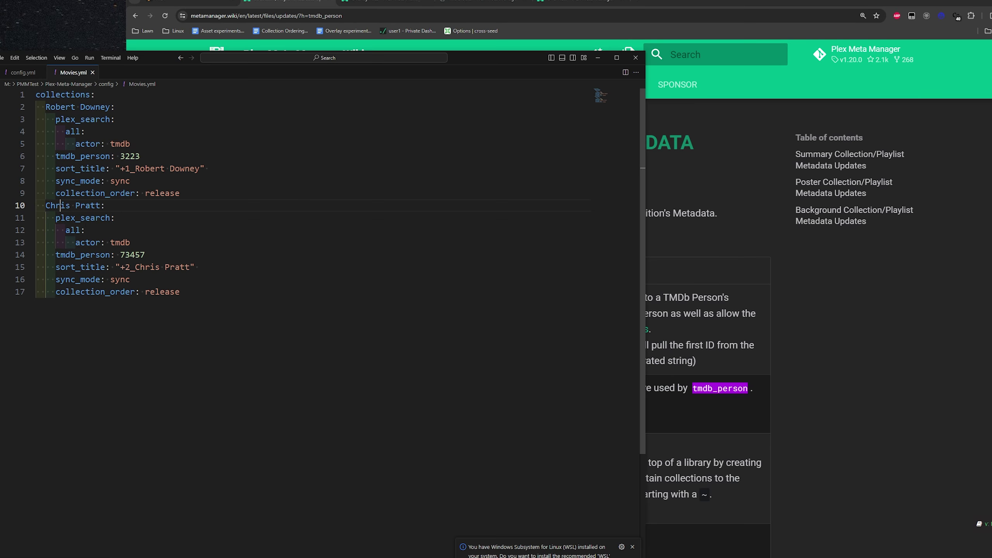
left_click_drag(145, 255, 47, 256)
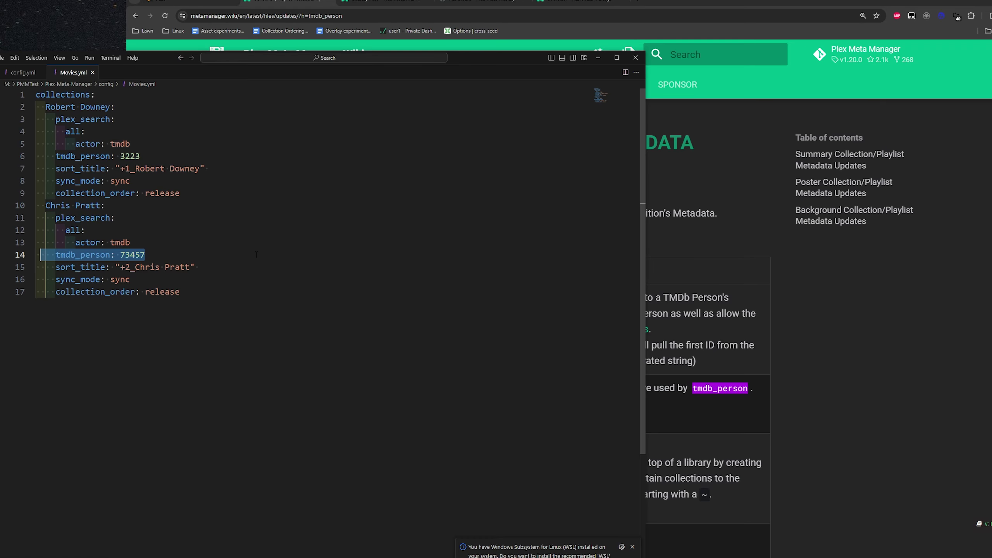
double_click(133, 254)
left_click(702, 248)
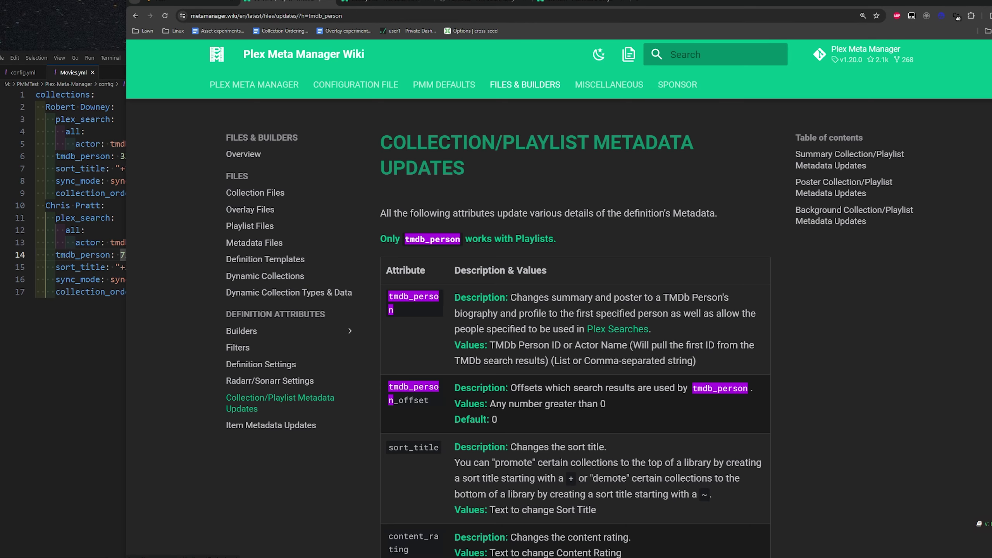
left_click(105, 310)
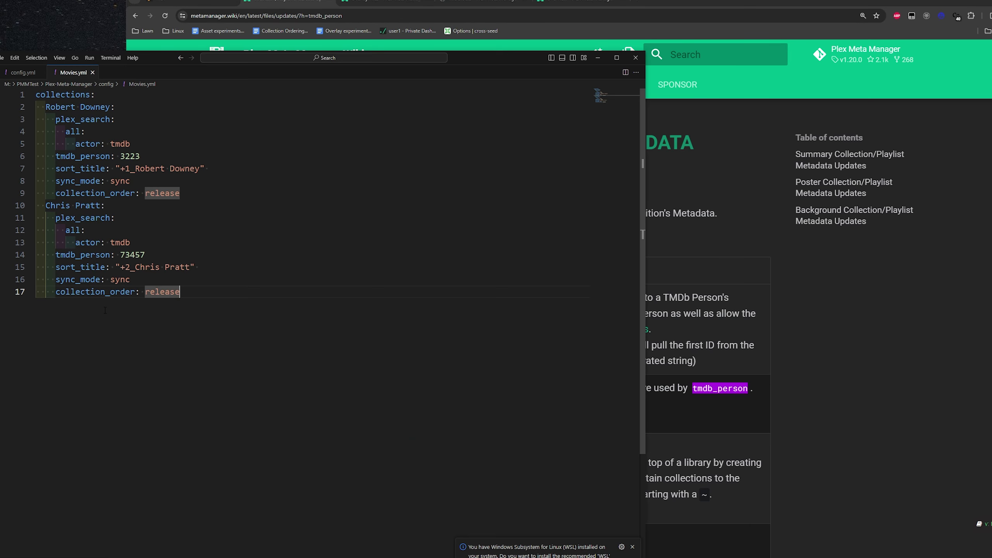
left_click(692, 227)
left_click(76, 254)
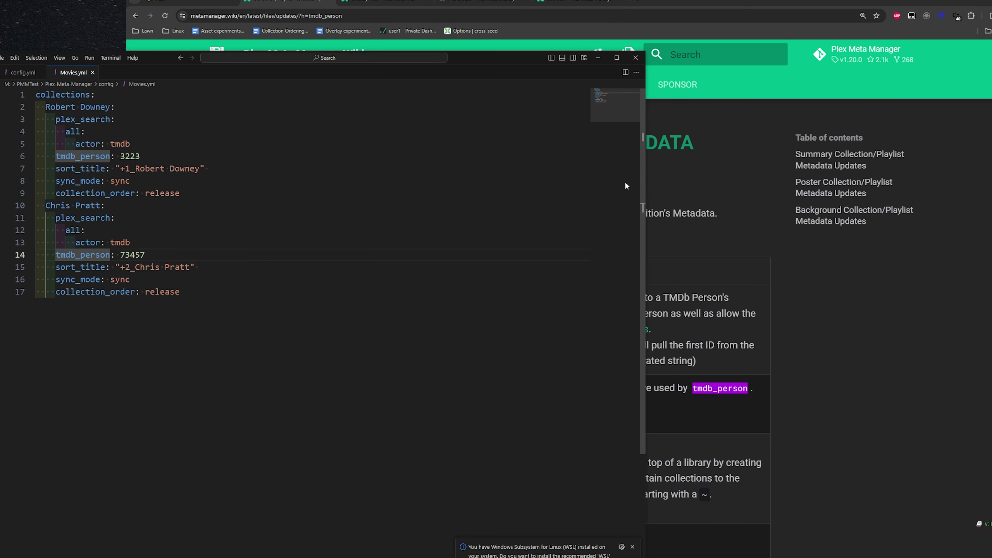
left_click(652, 180)
Step: Open the wiki's TMDb Builders page and highlight the tmdb_actor entry among the standard builders
left_click(267, 336)
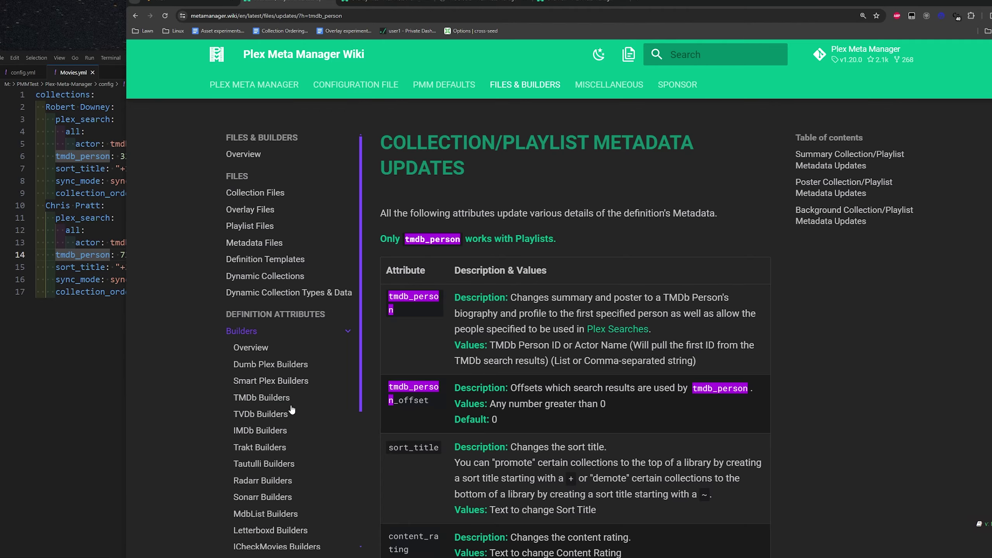
left_click(282, 403)
scroll(409, 383, "down", 3)
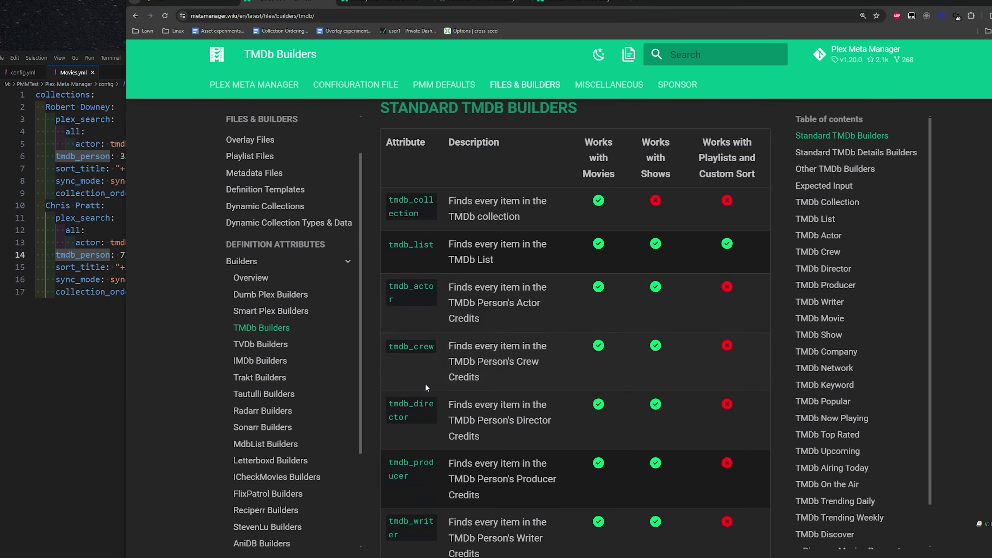
left_click_drag(395, 289, 467, 327)
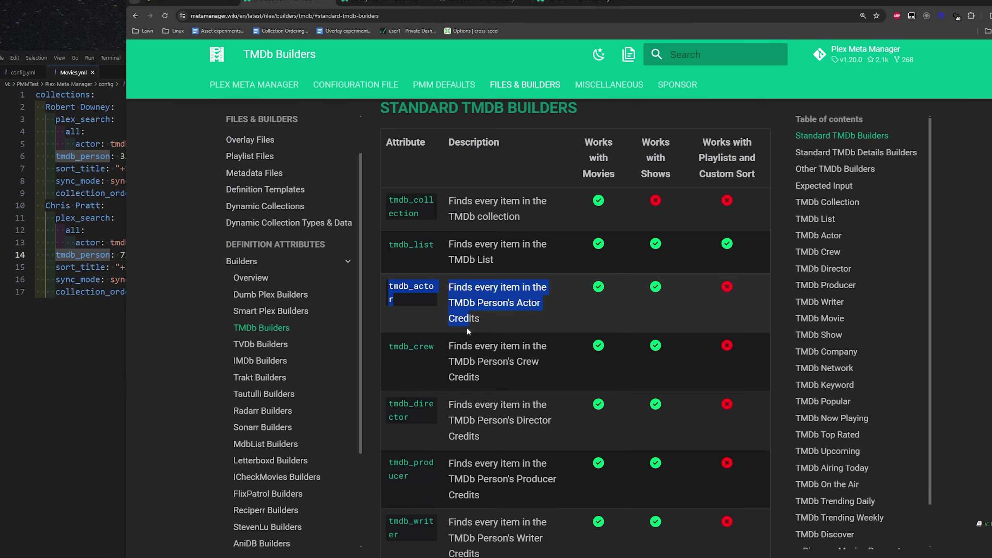
left_click(490, 327)
Step: Return to Movies.yml and highlight the lines from tmdb_person to collection_order in both the Chris Pratt and Robert Downey collections
key("alt+Tab")
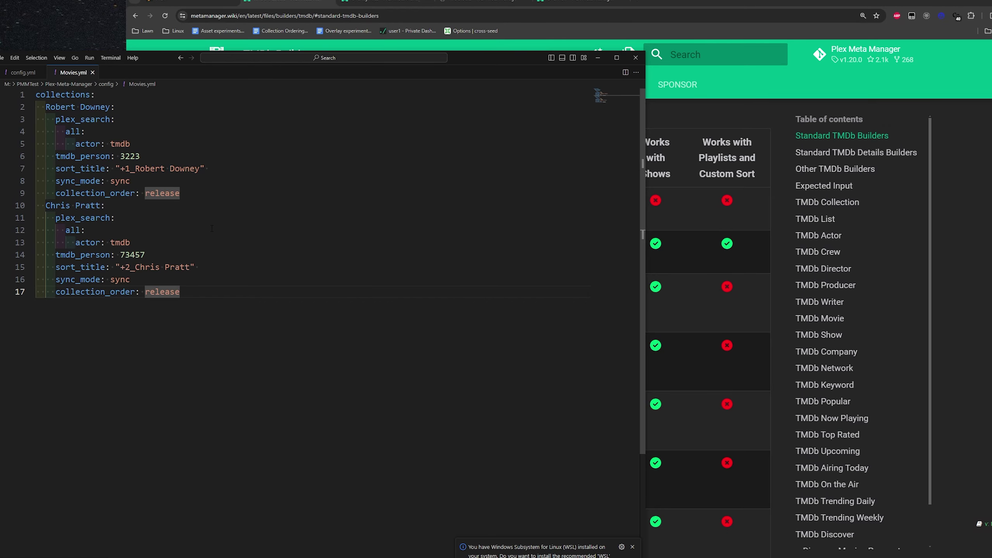
double_click(178, 257)
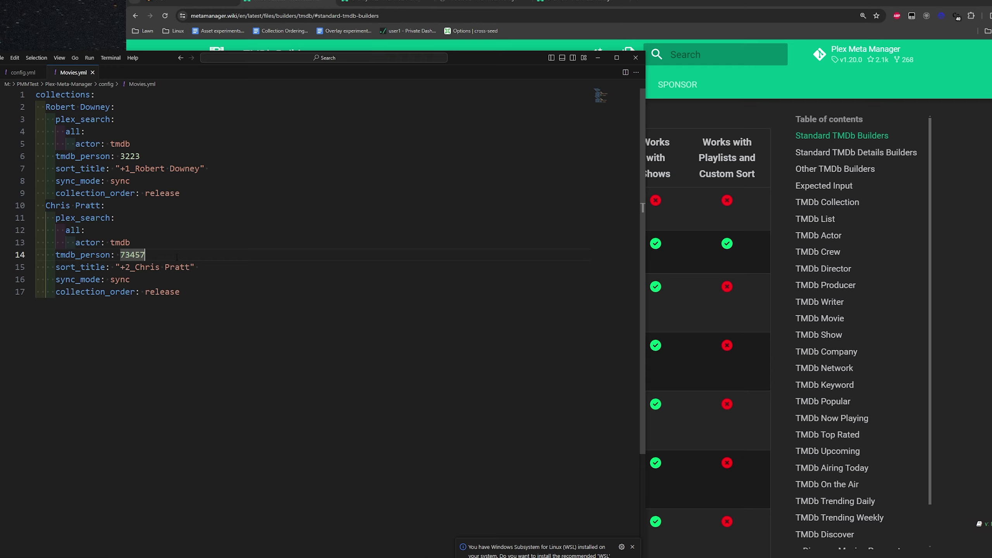
left_click(776, 194)
left_click(90, 292)
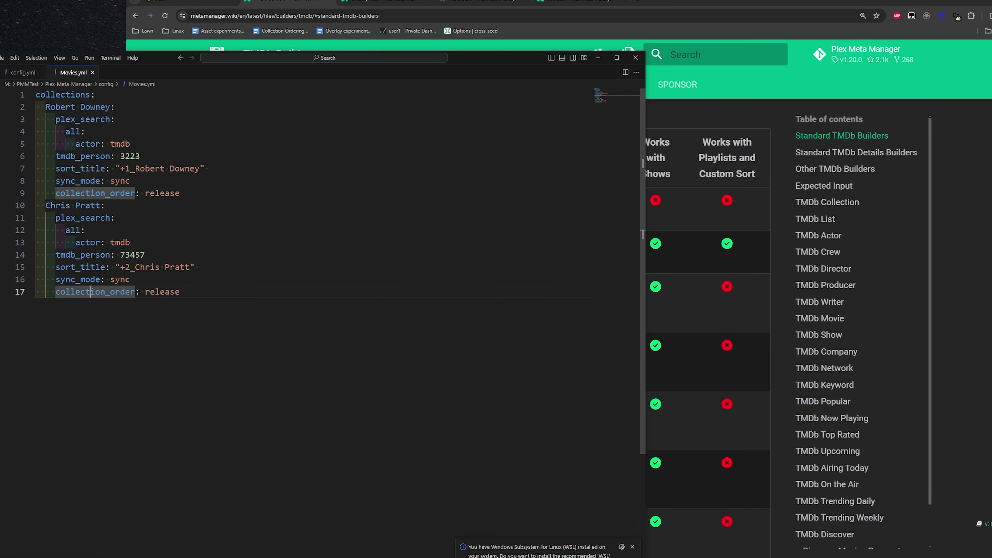
left_click(142, 273)
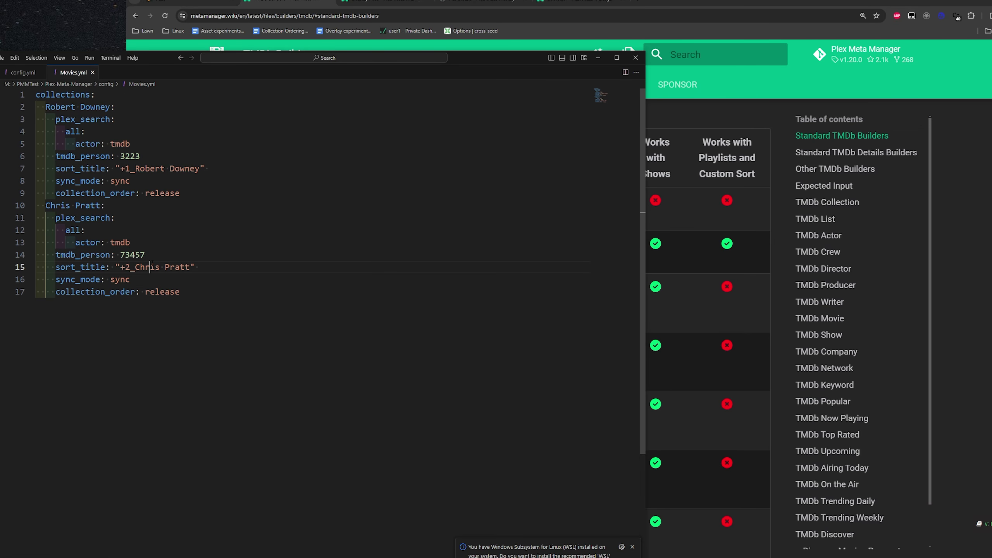
left_click_drag(55, 254, 188, 292)
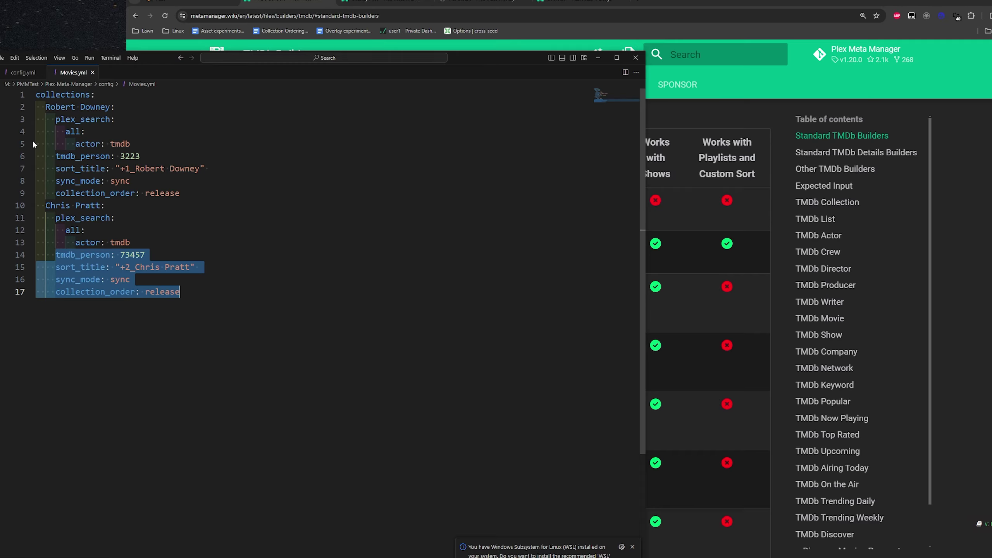
left_click_drag(51, 155, 200, 195)
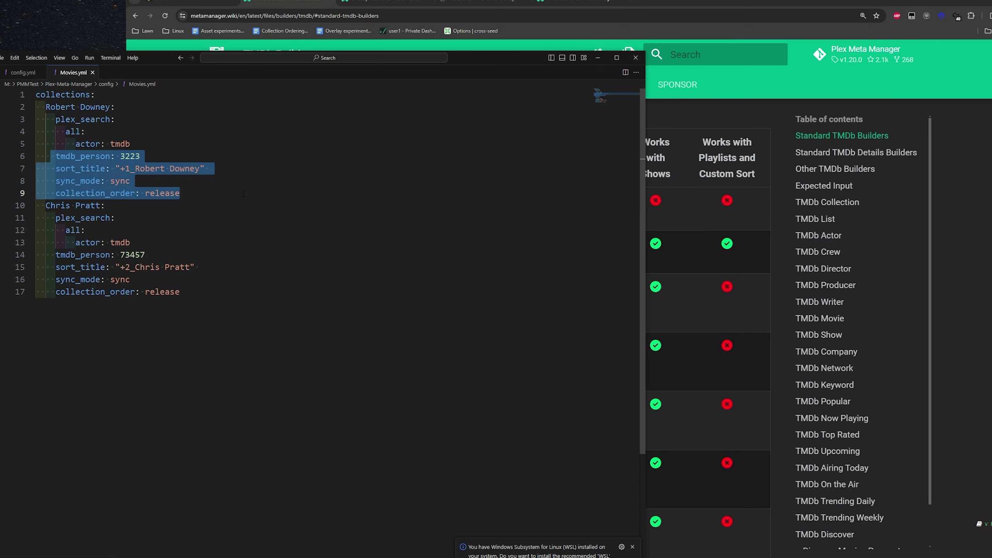
key("Escape")
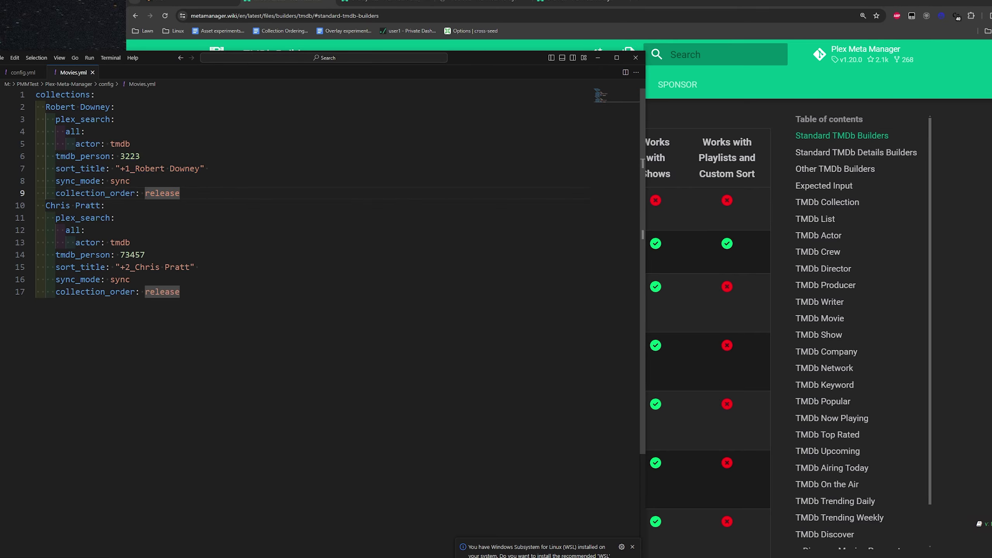
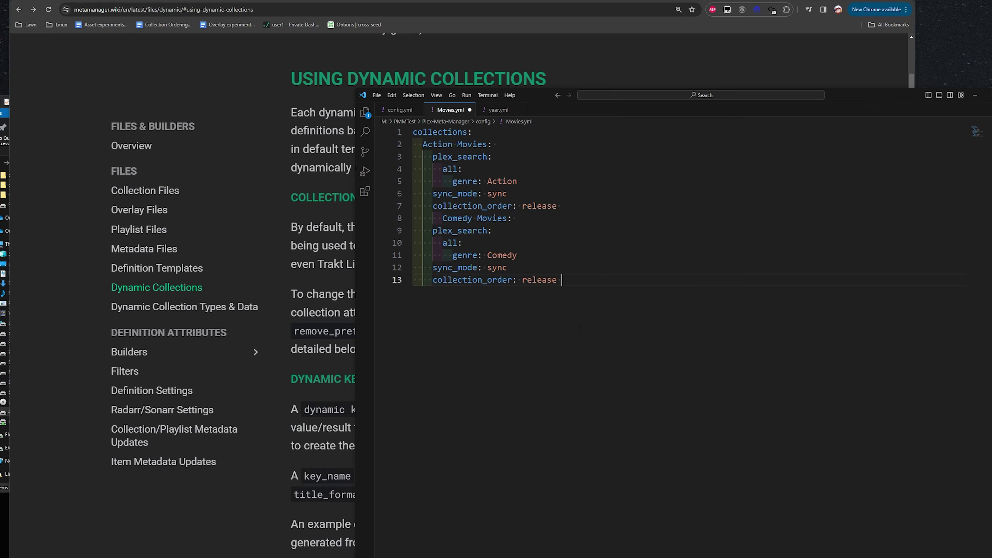
Step: Highlight the Action Movies and Comedy Movies collection names in Movies.yml, and go to the Comedy genre line
left_click_drag(423, 144, 503, 146)
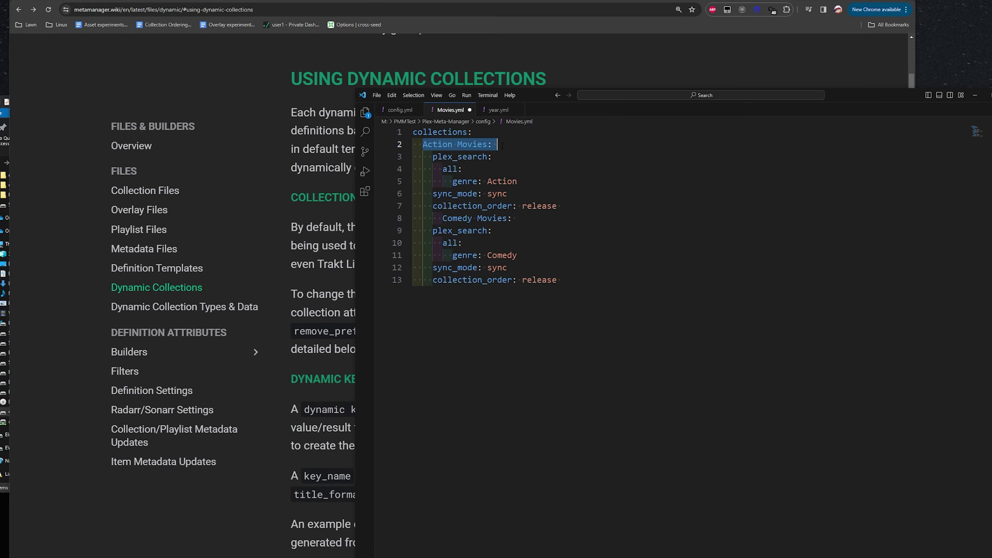
left_click_drag(437, 219, 530, 221)
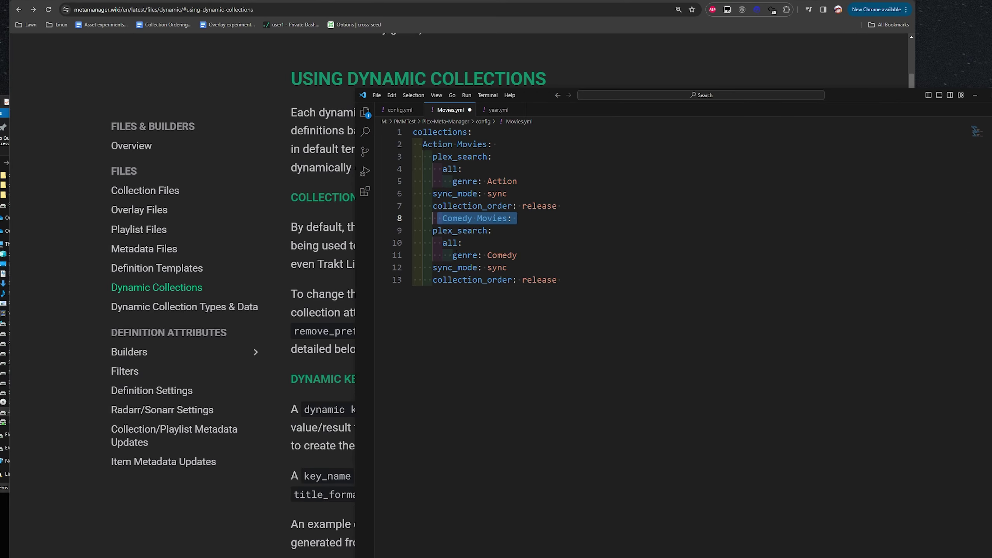
left_click(456, 255)
Step: Switch to the wiki's Dynamic Collections page and read the Collection Naming section, highlighting the kinds of criteria used for names
left_click(331, 239)
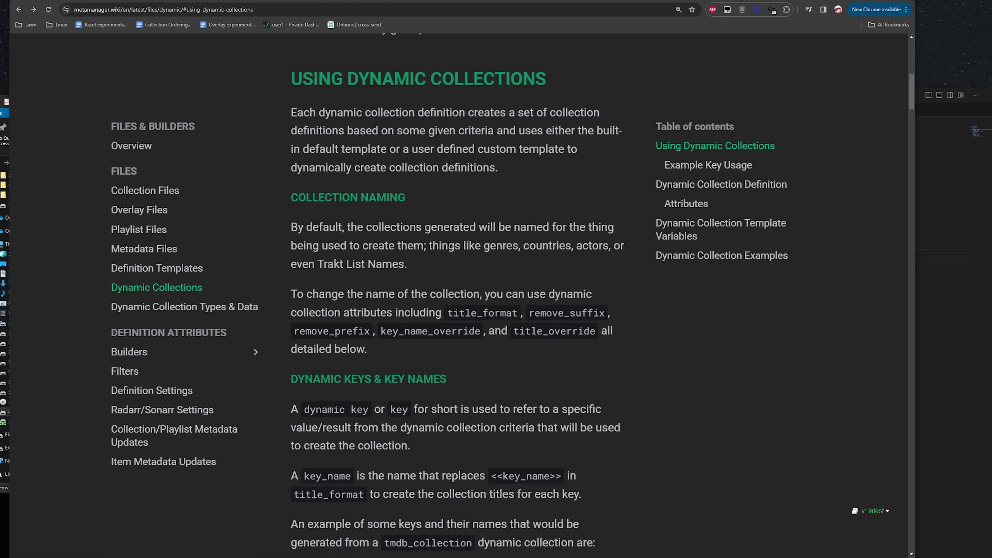
left_click_drag(449, 246, 513, 246)
left_click(482, 261)
left_click_drag(357, 272, 341, 297)
left_click(386, 251)
scroll(535, 204, "down", 2)
scroll(535, 203, "up", 2)
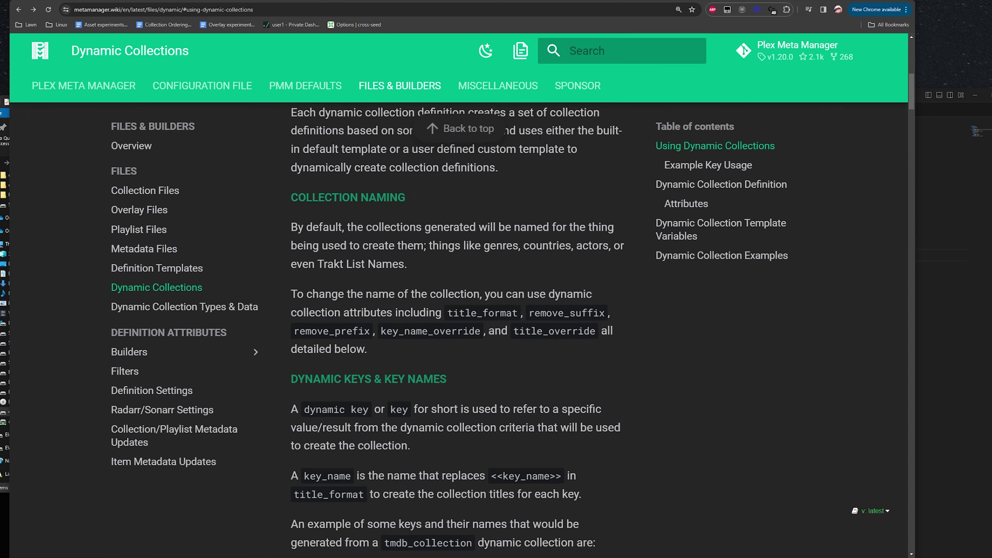
Step: Highlight the Using Dynamic Collections wording on the built-in default template and the user defined custom template
left_click_drag(537, 130, 583, 145)
scroll(426, 250, "up", 2)
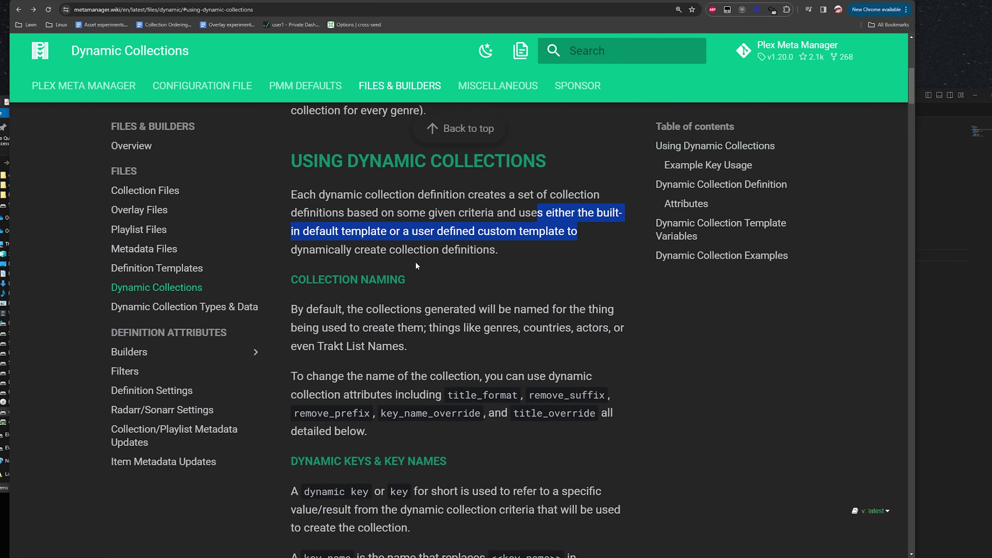
left_click(428, 242)
left_click_drag(434, 232, 546, 238)
left_click(547, 241)
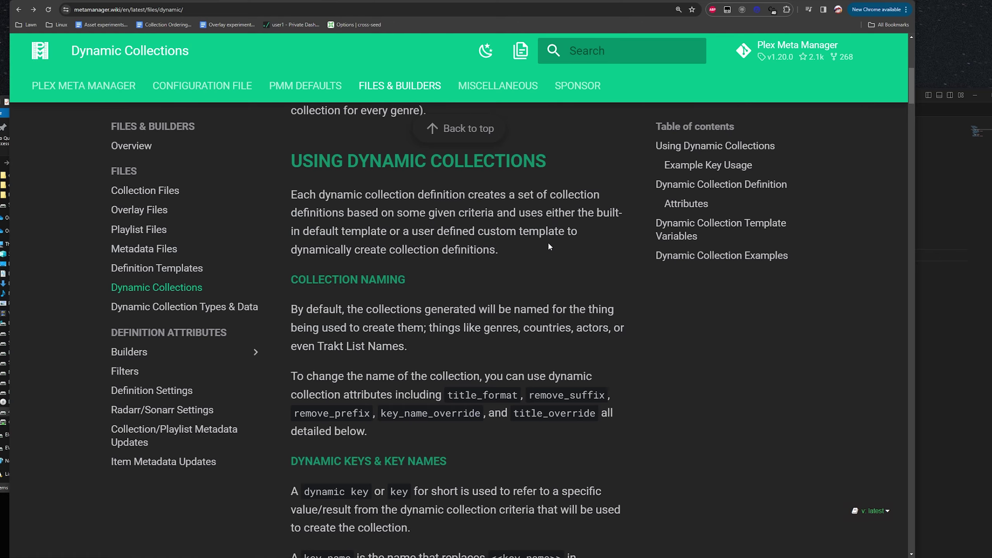
scroll(518, 257, "down", 2)
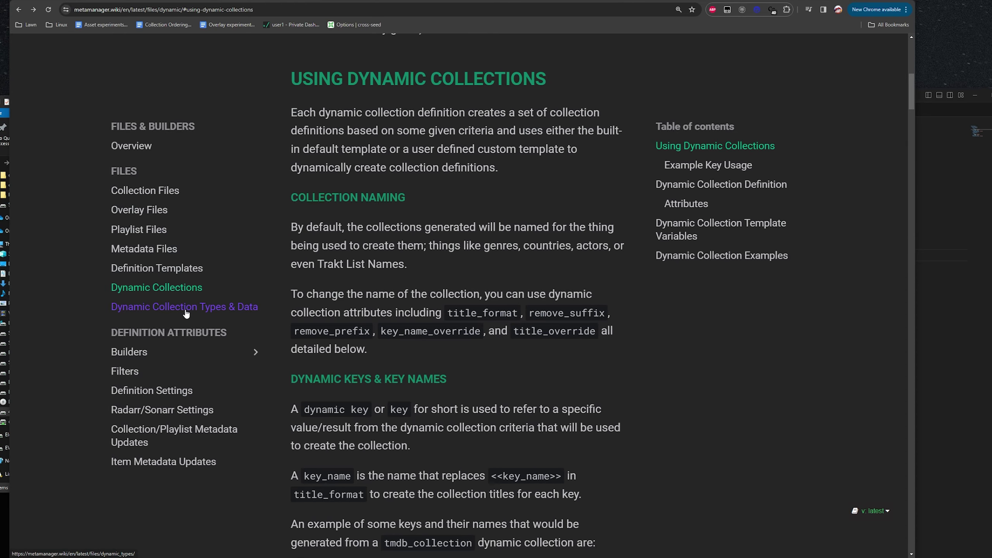
Step: Open the wiki's Dynamic Collection Types & Data page and look through the available dynamic collection types
left_click(186, 307)
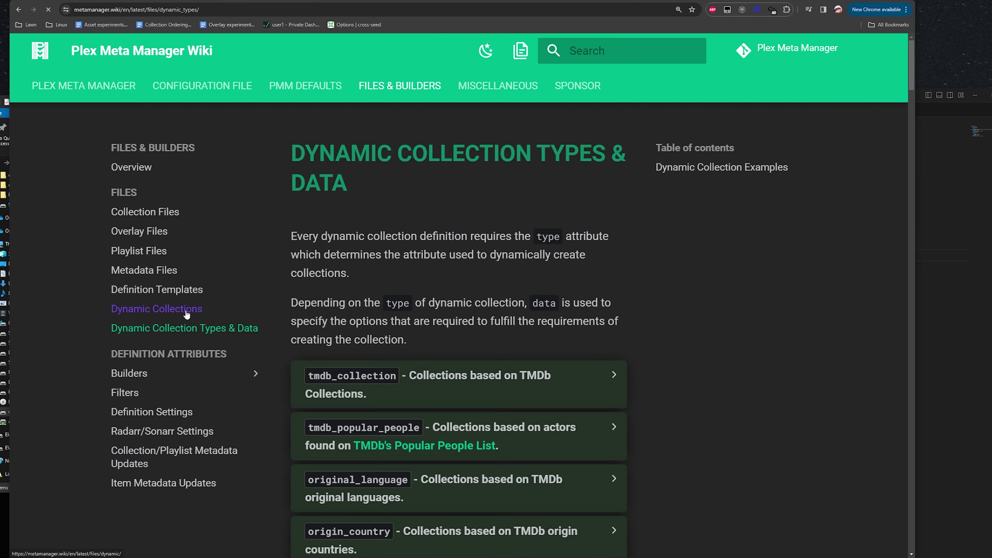
scroll(584, 309, "down", 4)
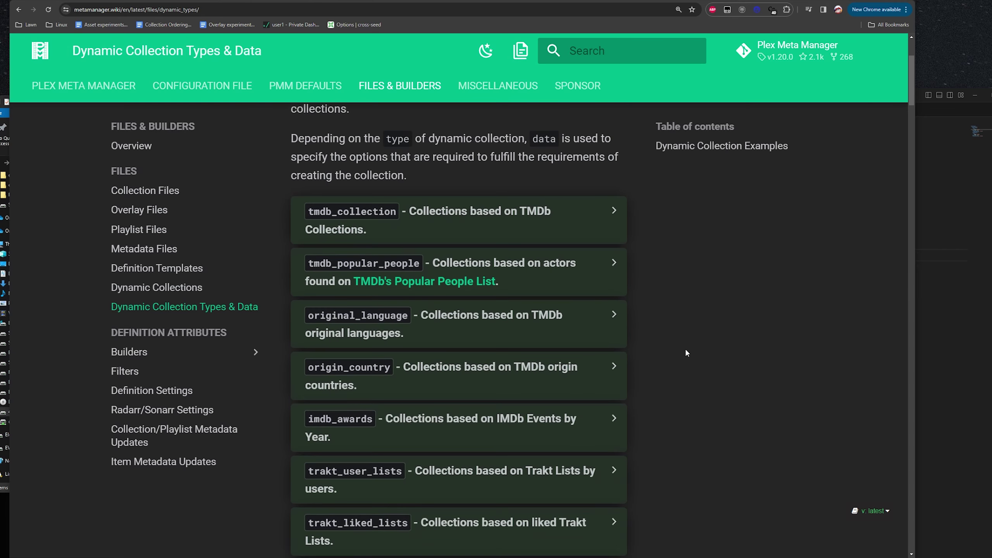
scroll(701, 336, "down", 3)
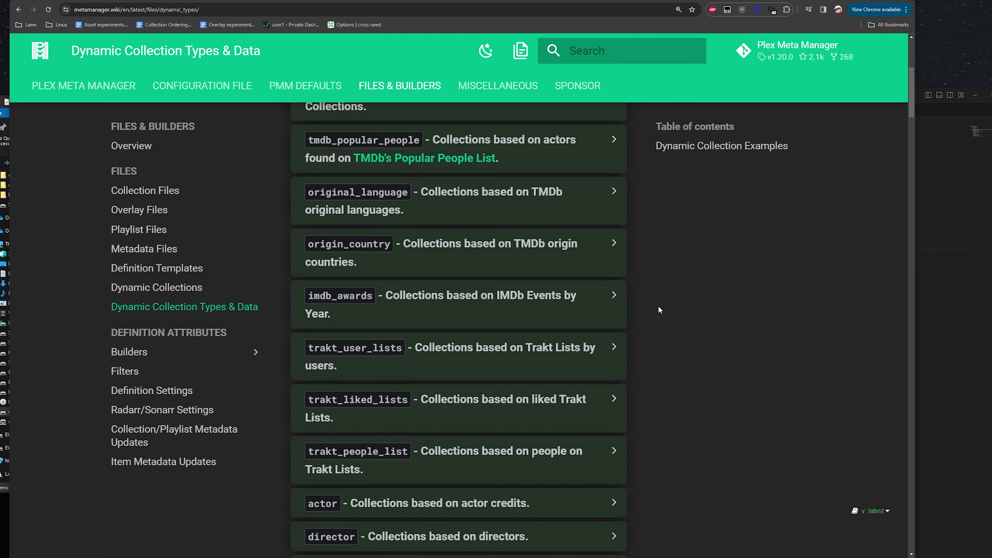
scroll(659, 309, "down", 10)
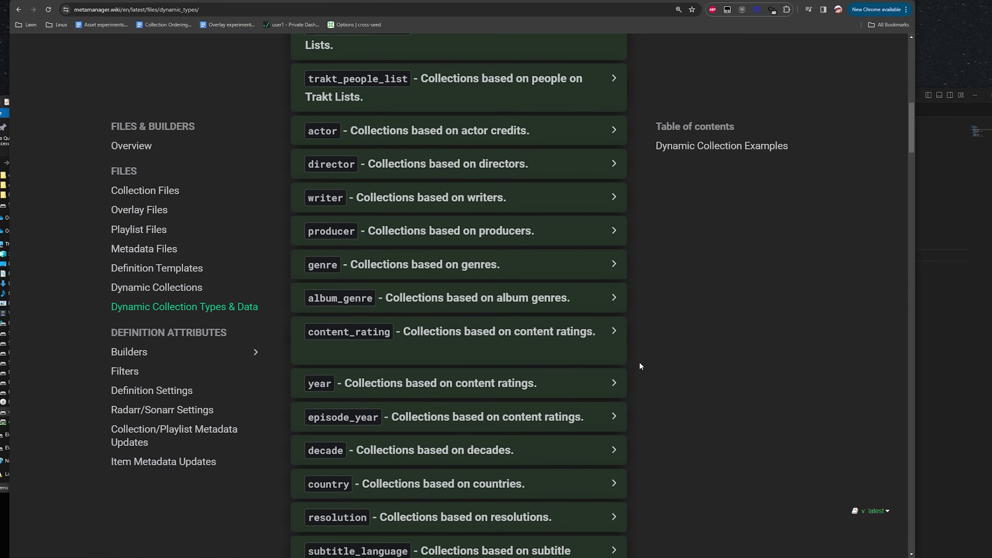
scroll(640, 366, "down", 8)
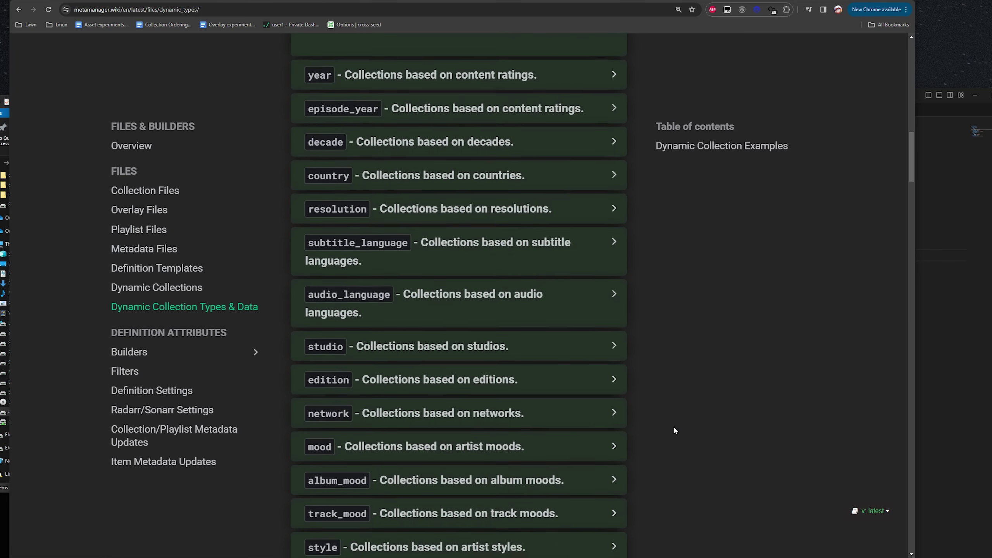
scroll(672, 427, "down", 3)
scroll(673, 428, "up", 7)
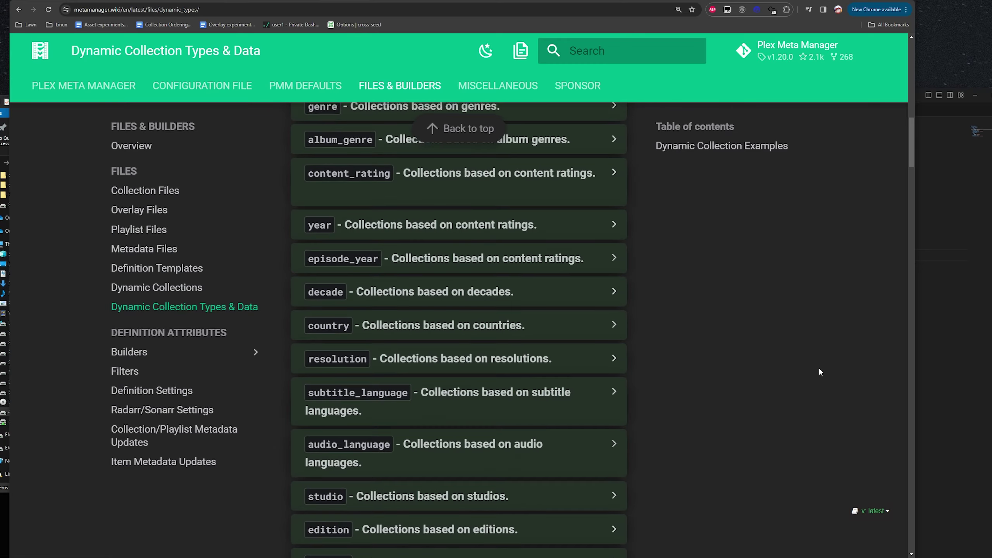
scroll(781, 371, "up", 6)
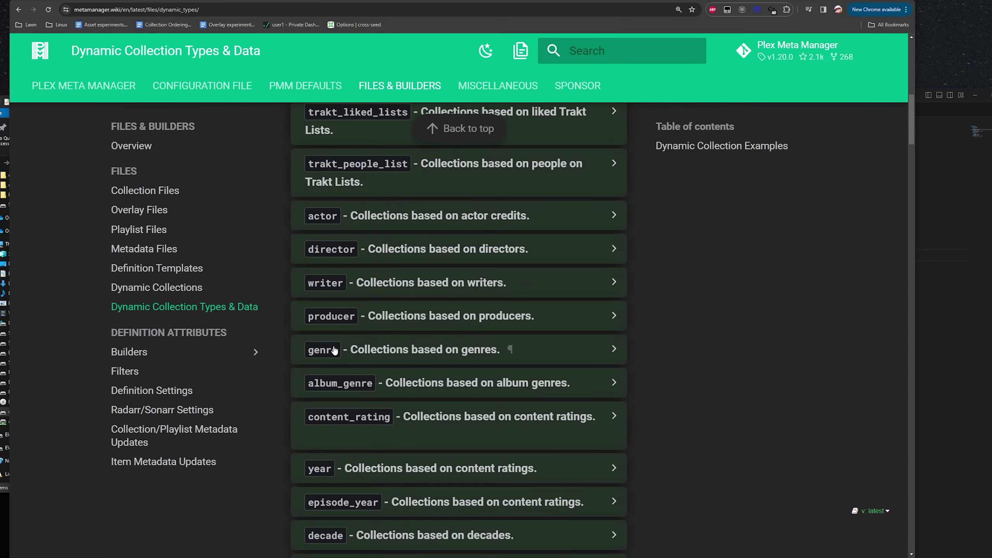
scroll(504, 387, "up", 14)
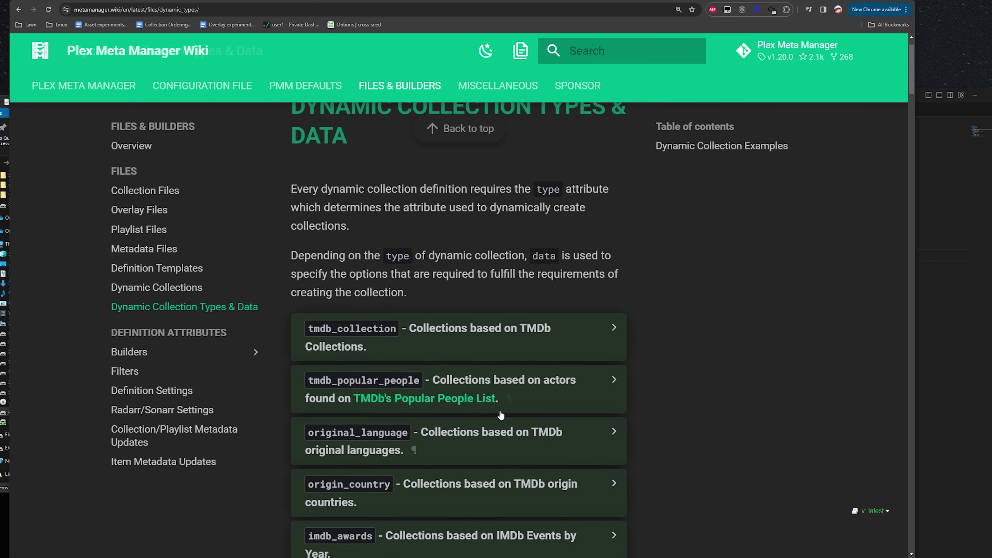
Step: Expand the genre type and its default template, and highlight the template's lines from smart_filter to genre: <<value>>
scroll(501, 415, "down", 12)
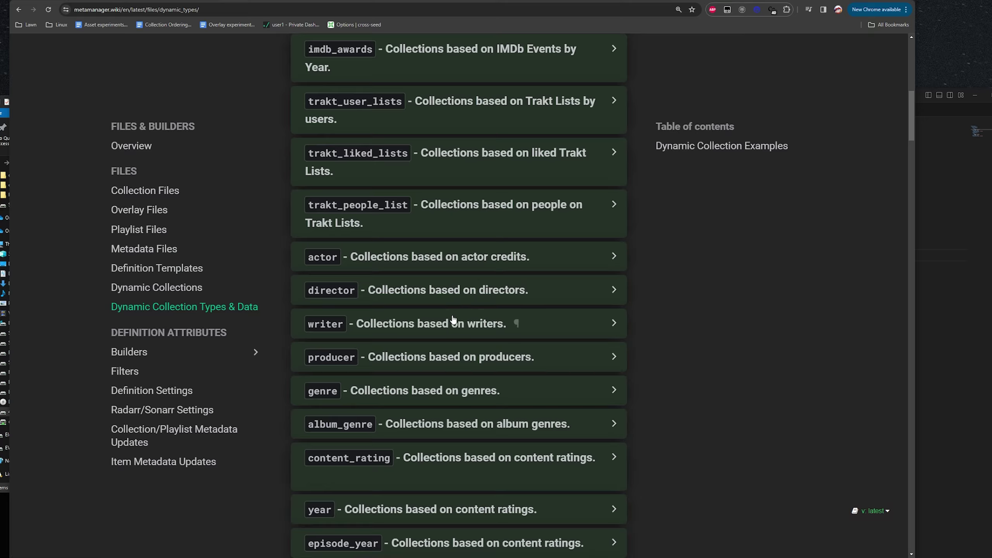
left_click(425, 401)
scroll(426, 402, "down", 6)
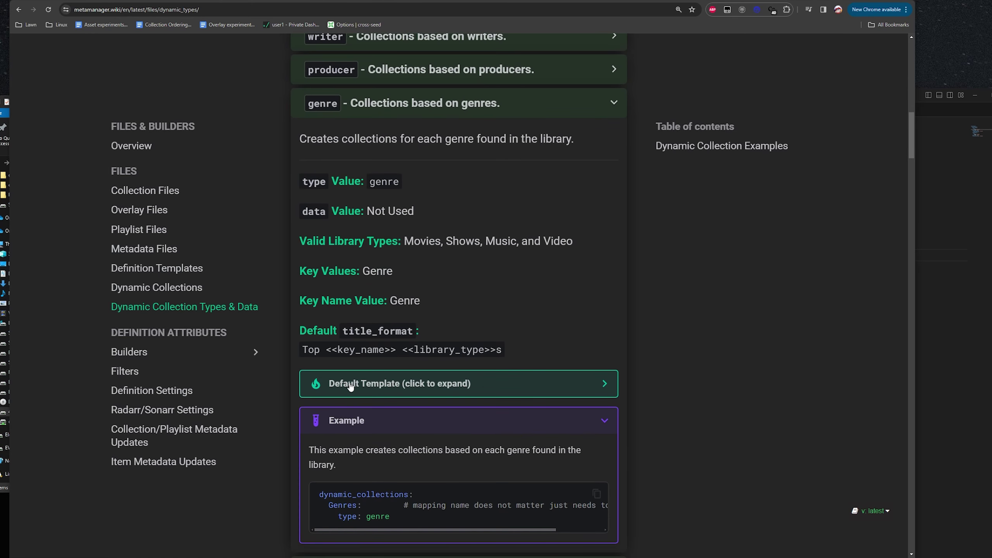
left_click(398, 387)
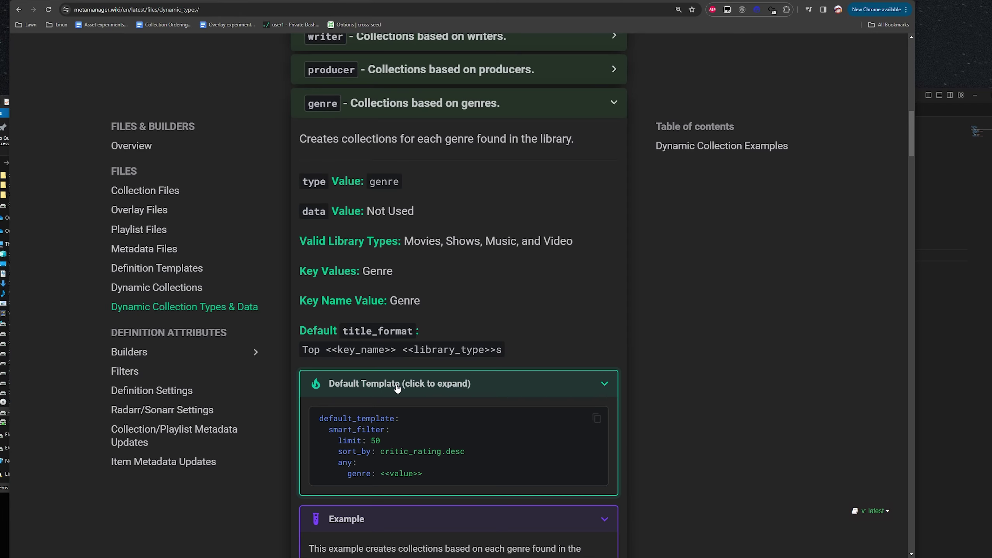
scroll(524, 341, "down", 2)
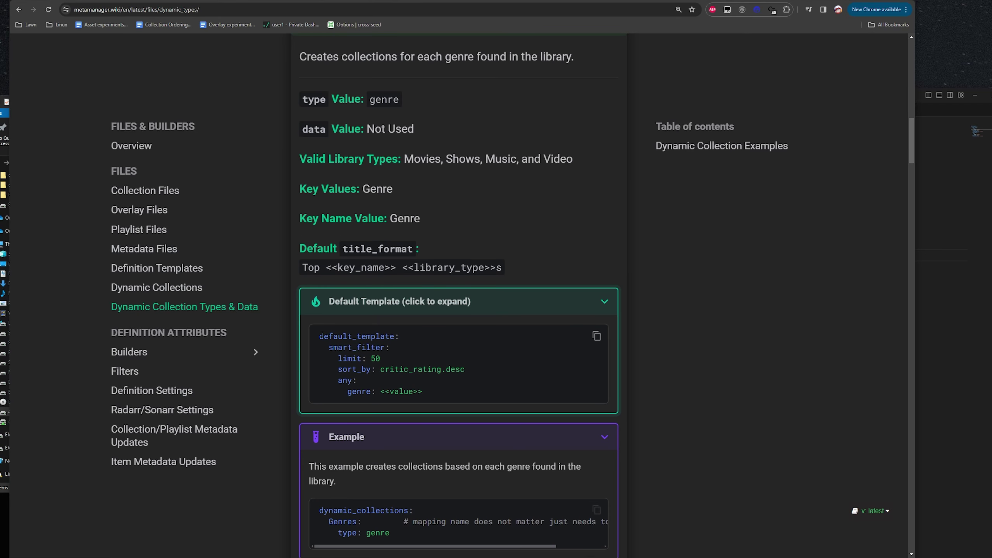
left_click_drag(314, 344, 422, 391)
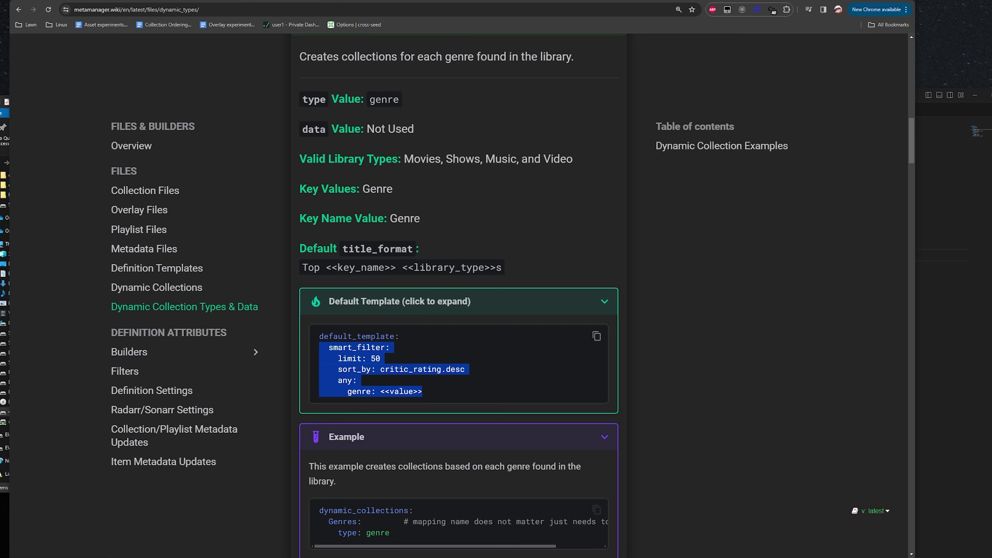
left_click(454, 391)
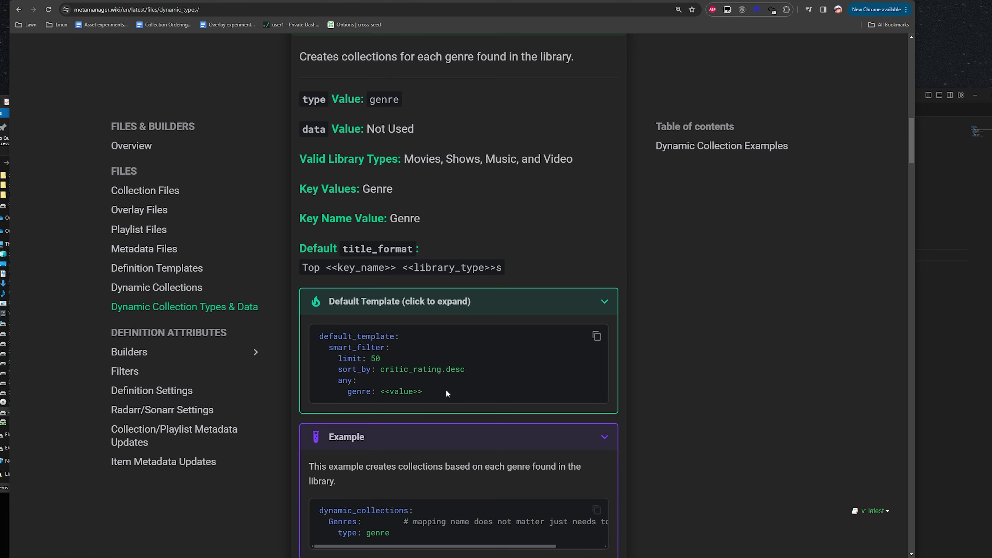
Step: Expand the tmdb_collection type, view its default template and collapse the template again
scroll(473, 360, "up", 15)
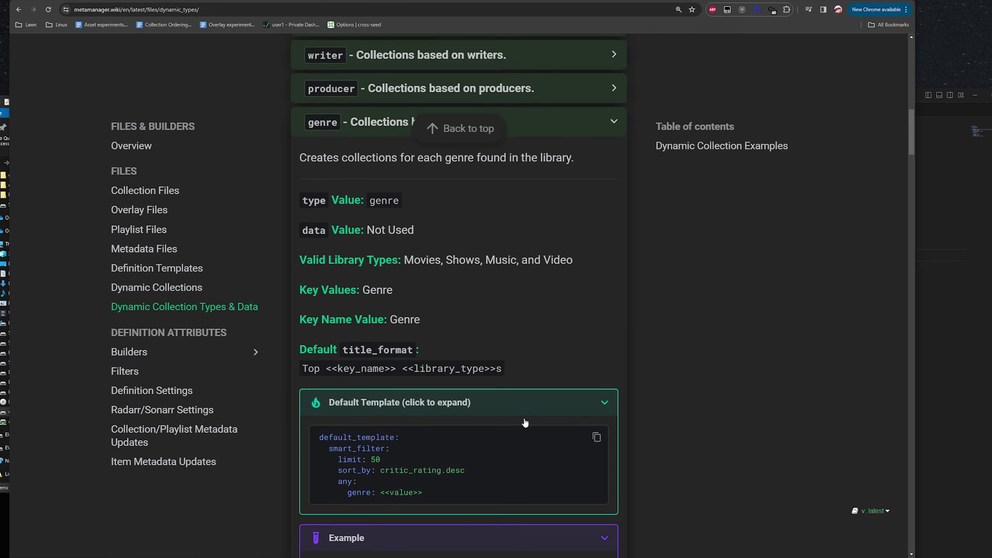
scroll(437, 448, "up", 3)
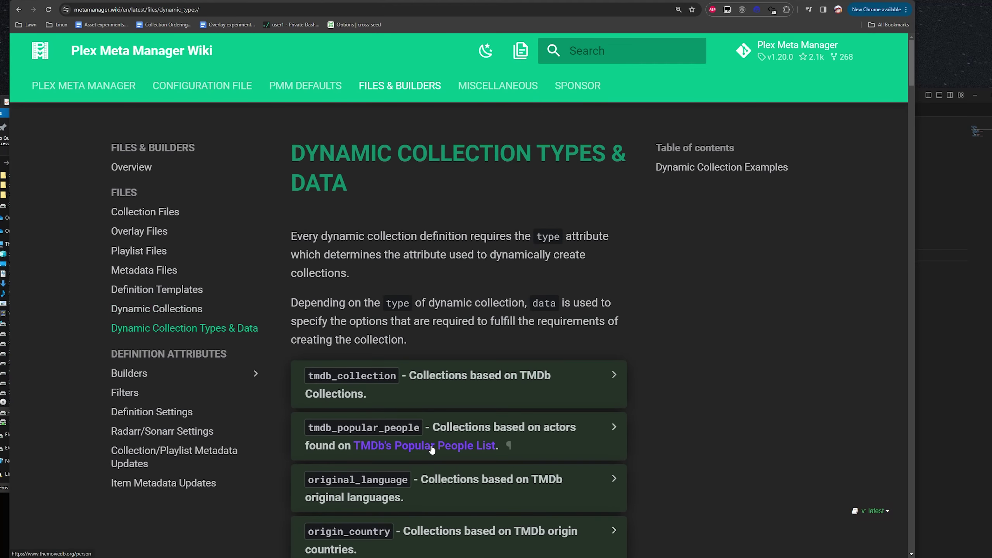
scroll(504, 379, "down", 2)
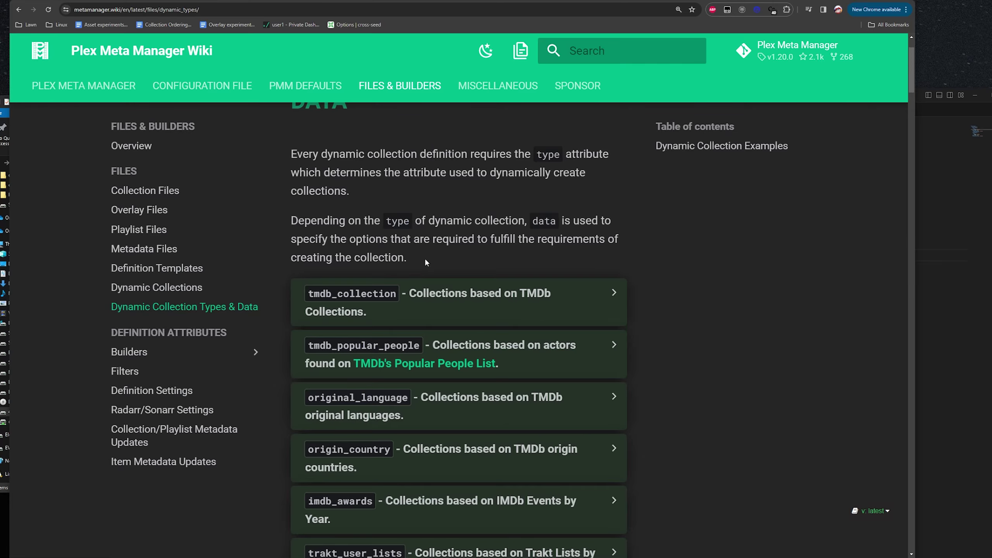
left_click(439, 304)
scroll(444, 297, "down", 5)
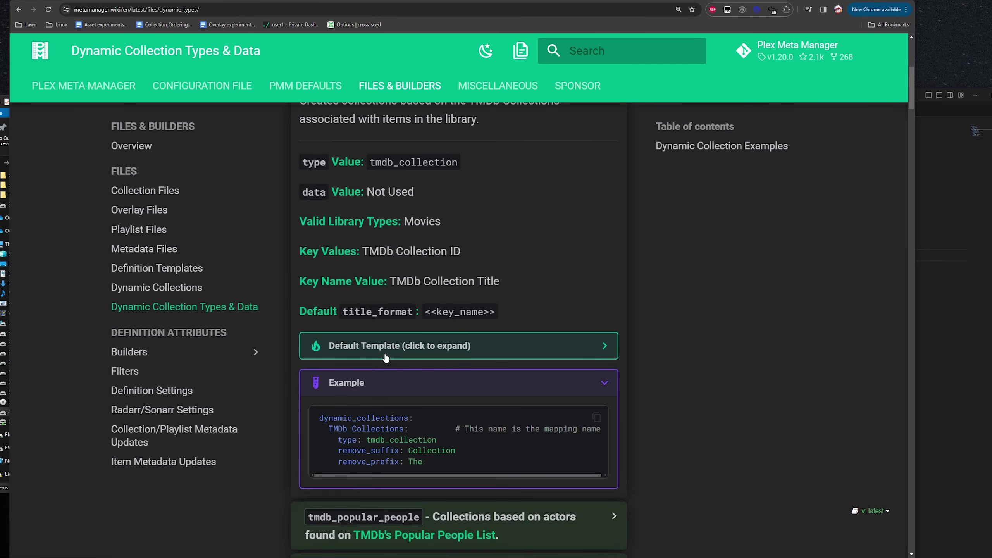
left_click(385, 356)
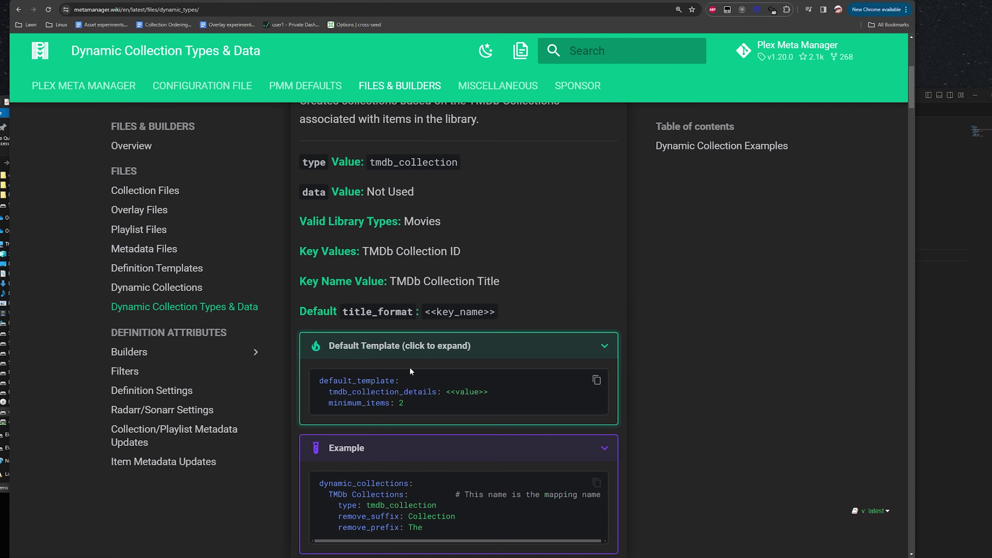
left_click(427, 354)
Step: Expand the origin_country type and show its default template
scroll(410, 387, "down", 3)
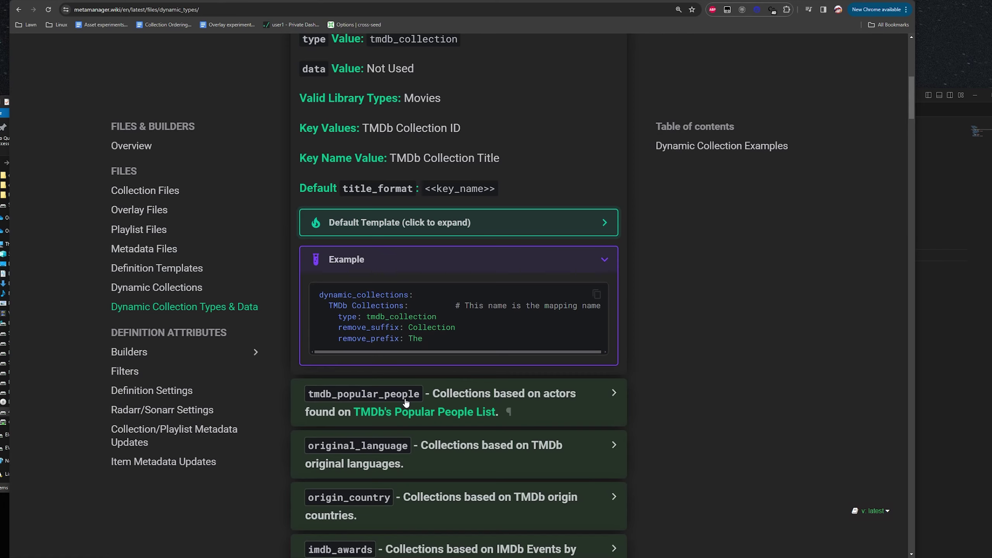
scroll(442, 407, "down", 3)
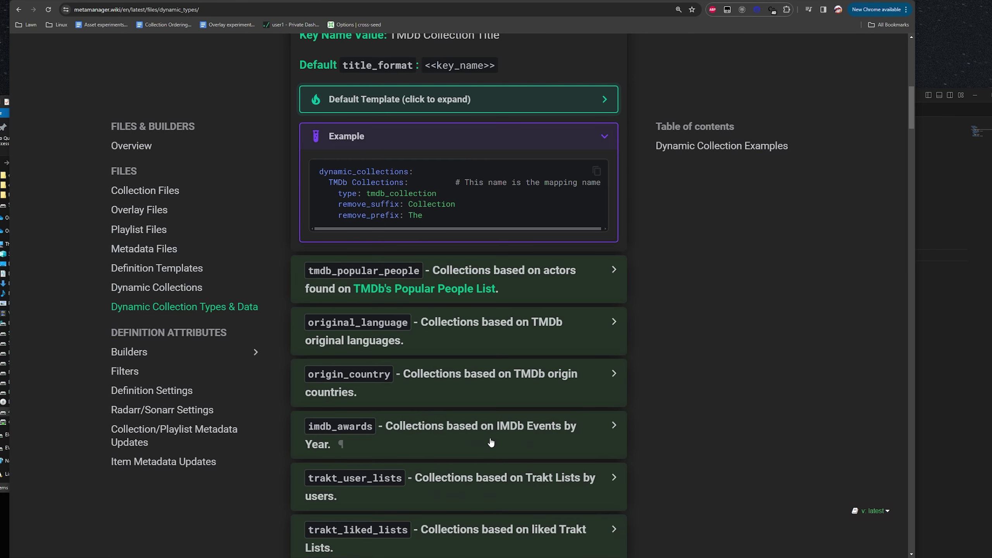
left_click(427, 380)
scroll(425, 394, "down", 3)
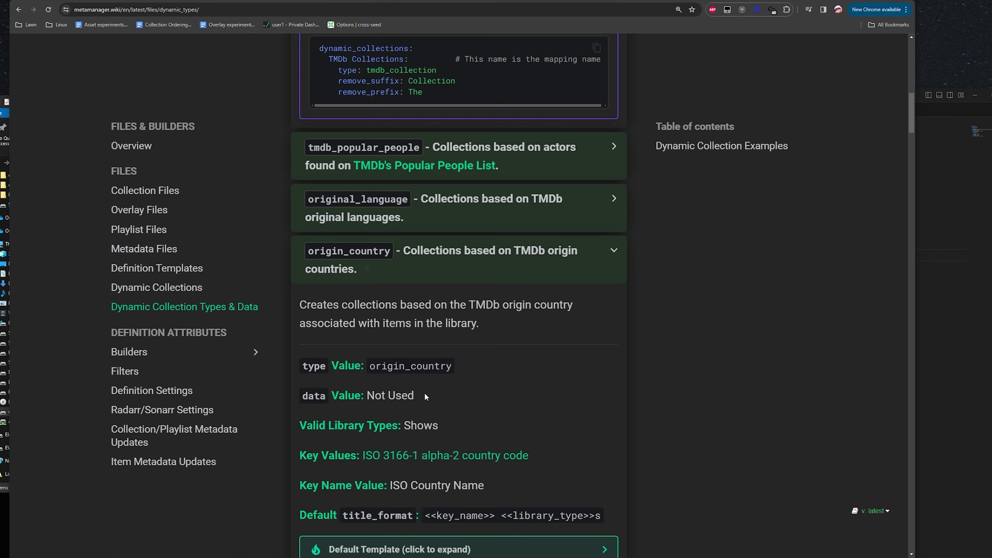
scroll(425, 396, "down", 4)
left_click(424, 387)
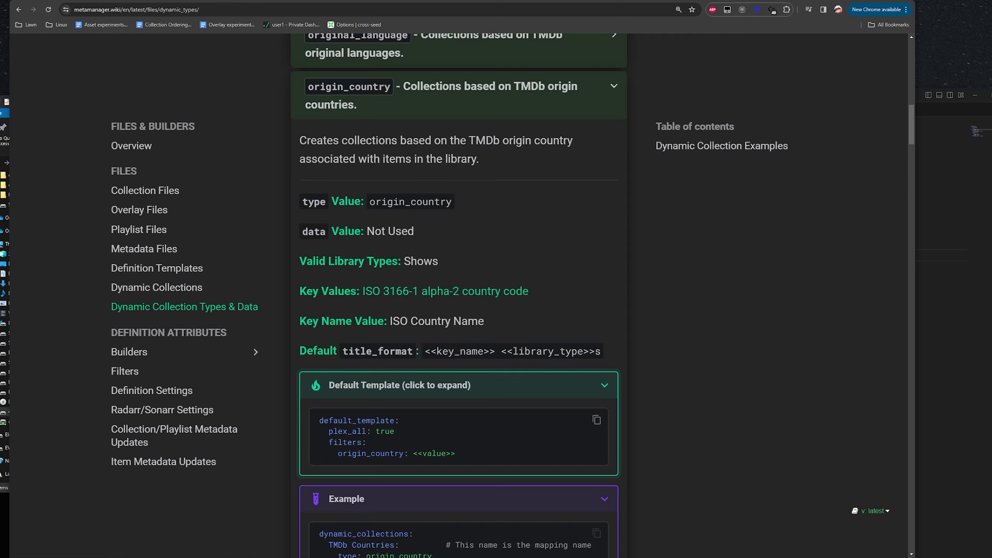
scroll(335, 418, "down", 2)
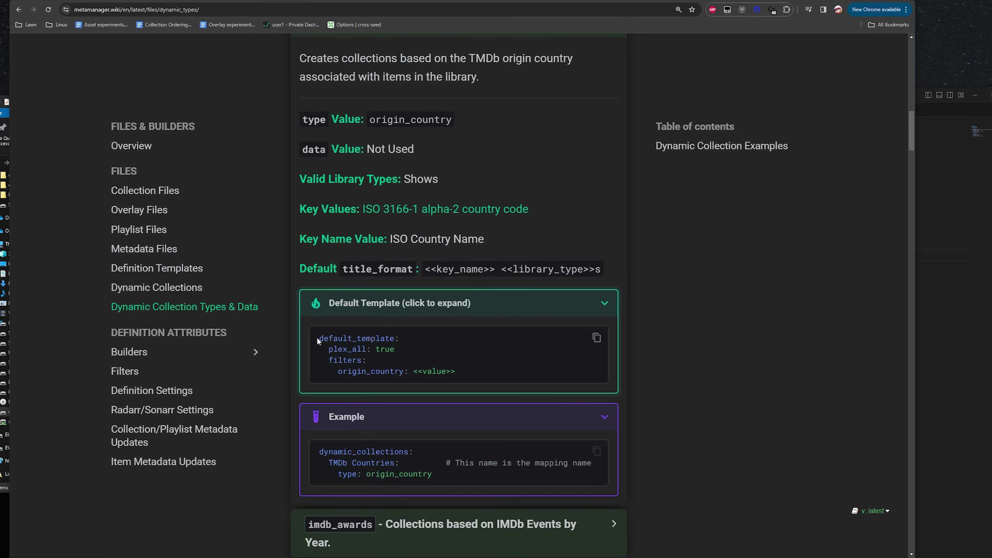
Step: Highlight the plex_all: true, filters and origin_country: <<value>> parts of the origin_country default template
left_click_drag(319, 341, 414, 345)
left_click(370, 350)
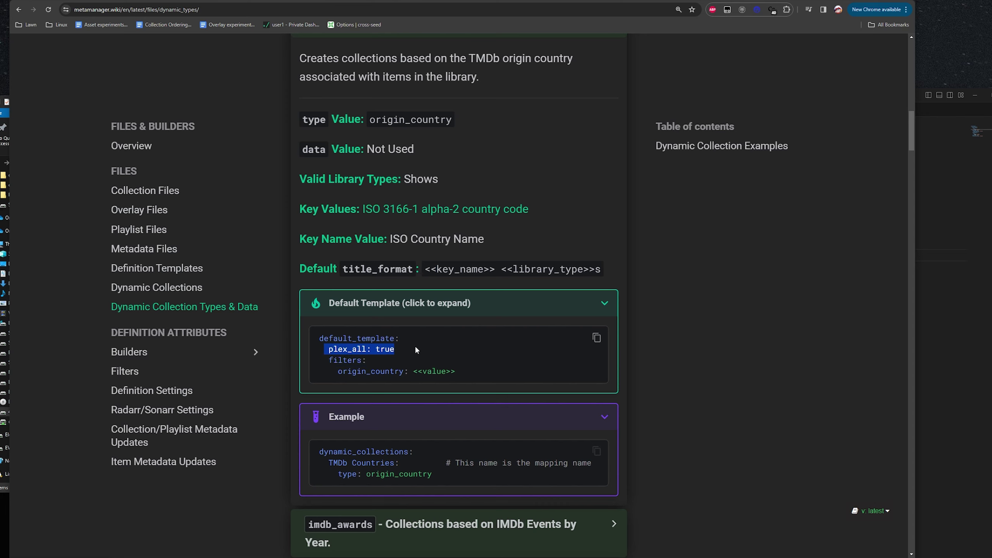
left_click(352, 353)
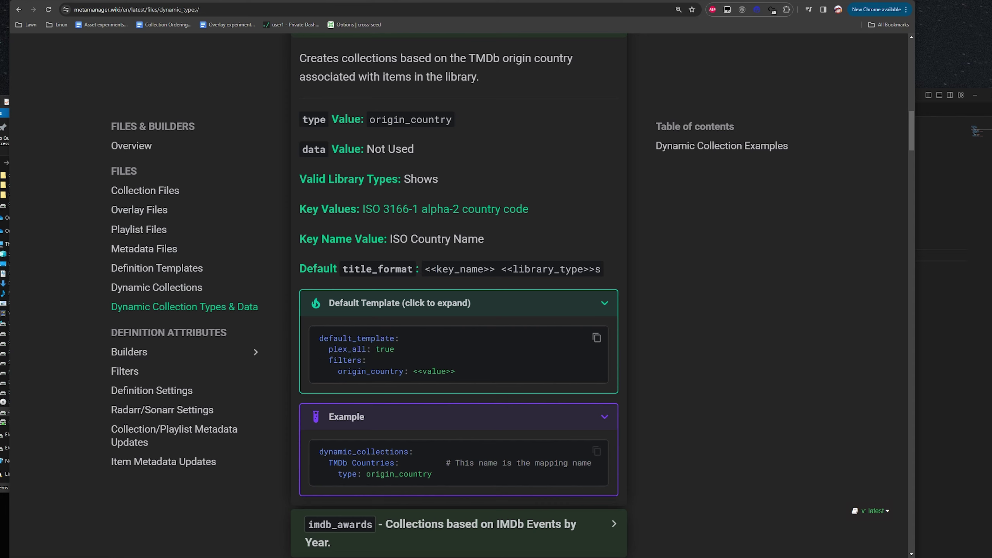
mouse_move(325, 360)
left_mouse_down()
mouse_move(375, 371)
mouse_move(338, 349)
left_mouse_up()
left_click(402, 356)
left_click(338, 349)
left_click_drag(464, 370, 343, 371)
left_click(473, 370)
left_click_drag(412, 372, 436, 376)
Step: Return to the Dynamic Collections page's template attribute and highlight the wording on each type's default template and defining your own
key("alt+Left")
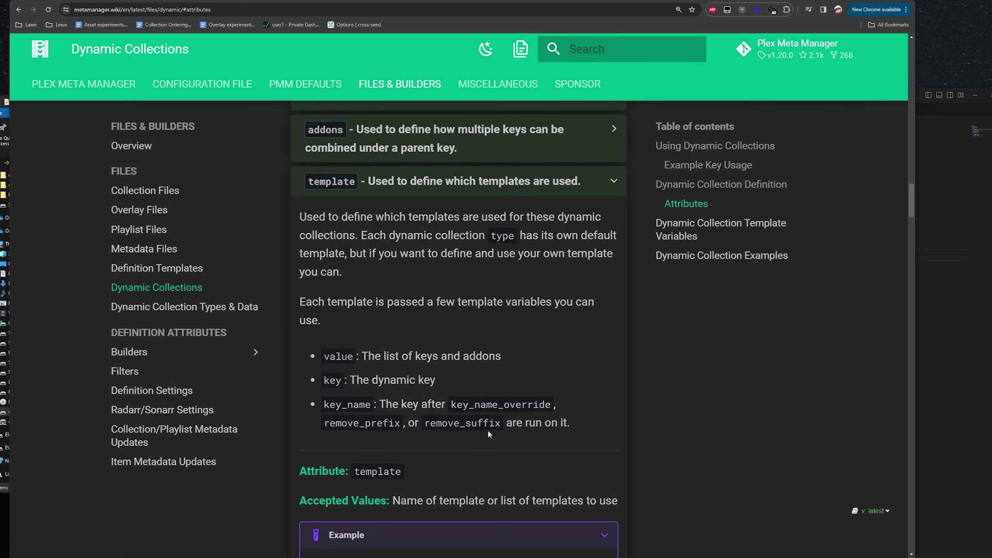
scroll(488, 433, "down", 1)
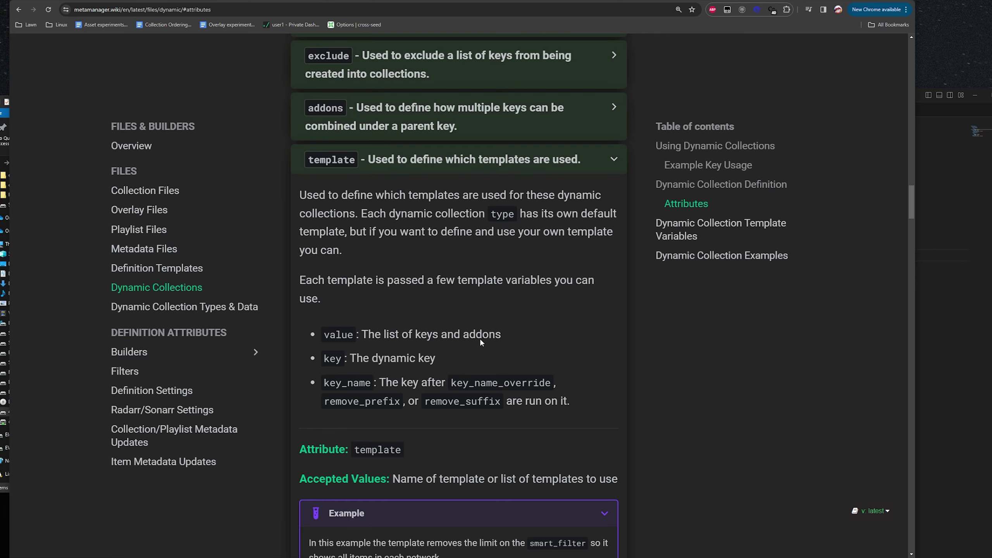
left_click_drag(472, 208, 515, 214)
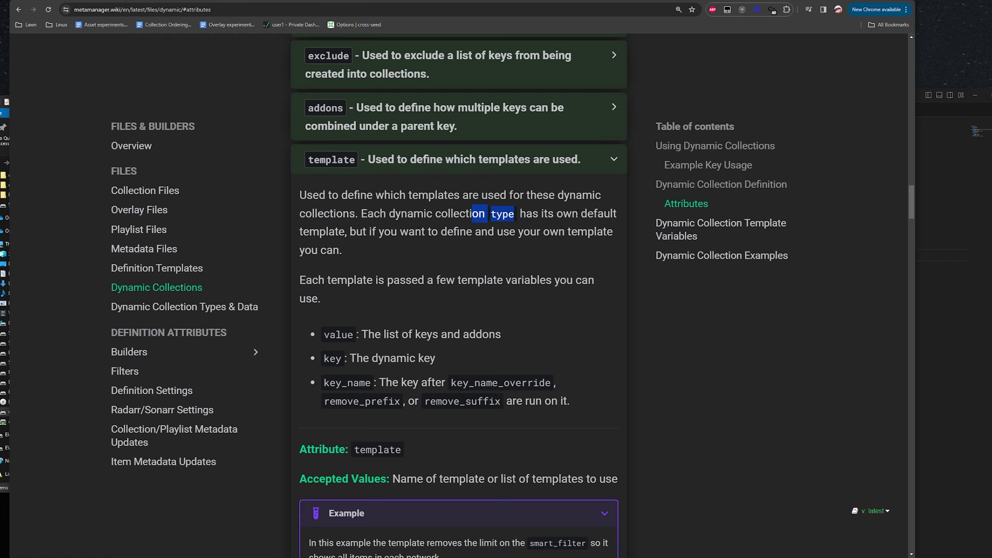
left_click(470, 226)
left_click_drag(317, 231, 369, 231)
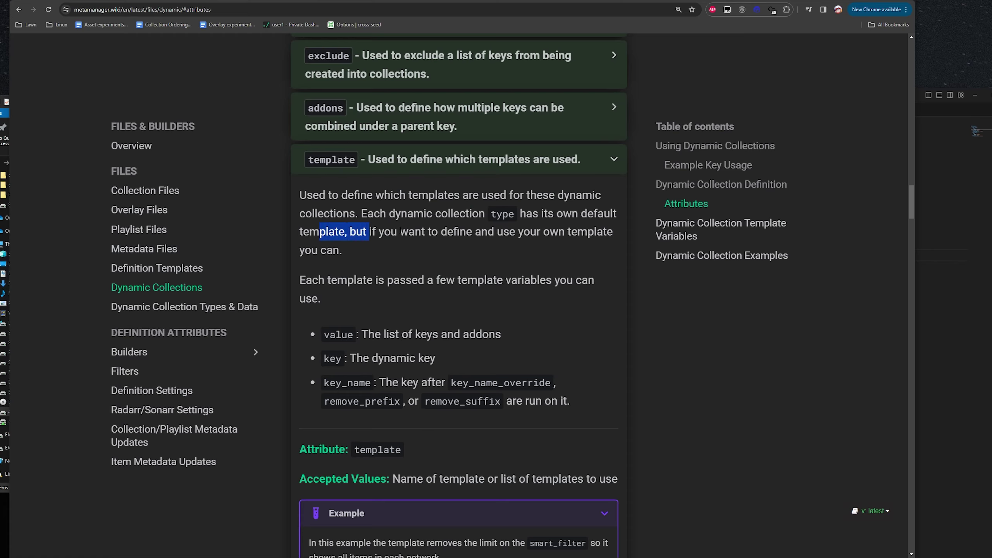
left_click_drag(447, 232, 554, 250)
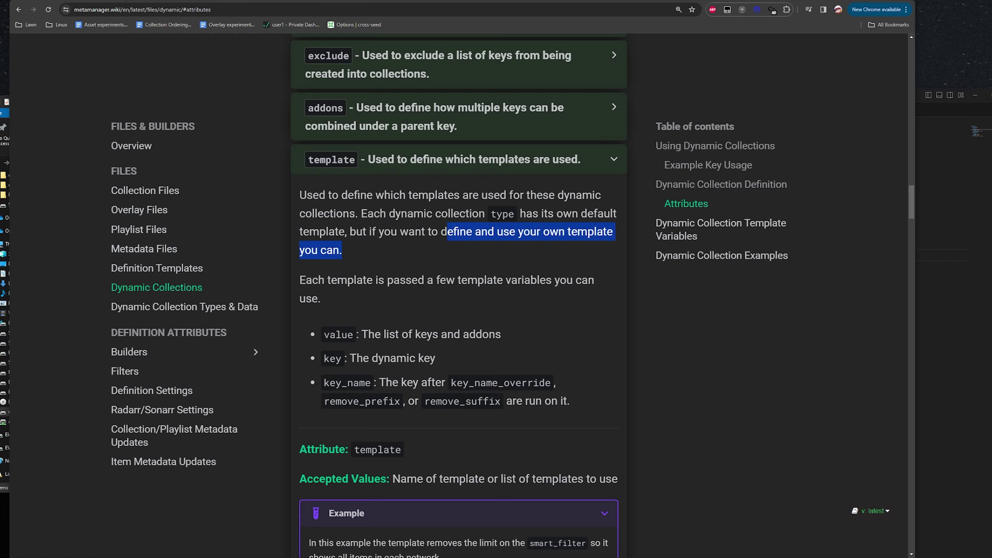
Step: Highlight the sentence about the template variables passed to each template, and the value entry in the variable list
left_click(414, 280)
left_click_drag(318, 280, 477, 280)
left_click(594, 299)
left_click_drag(574, 281, 427, 281)
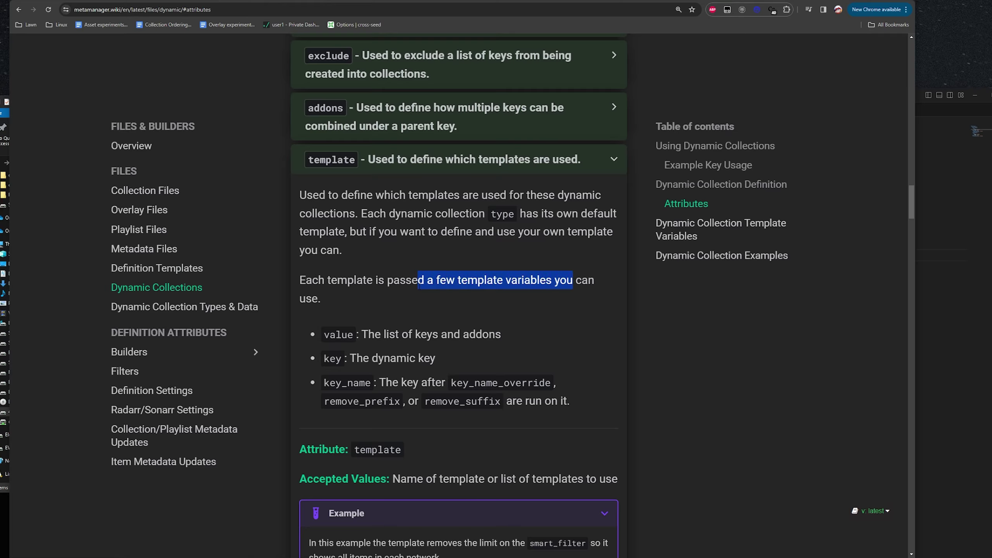
left_click(327, 300)
left_click_drag(299, 299, 321, 298)
left_click(464, 317)
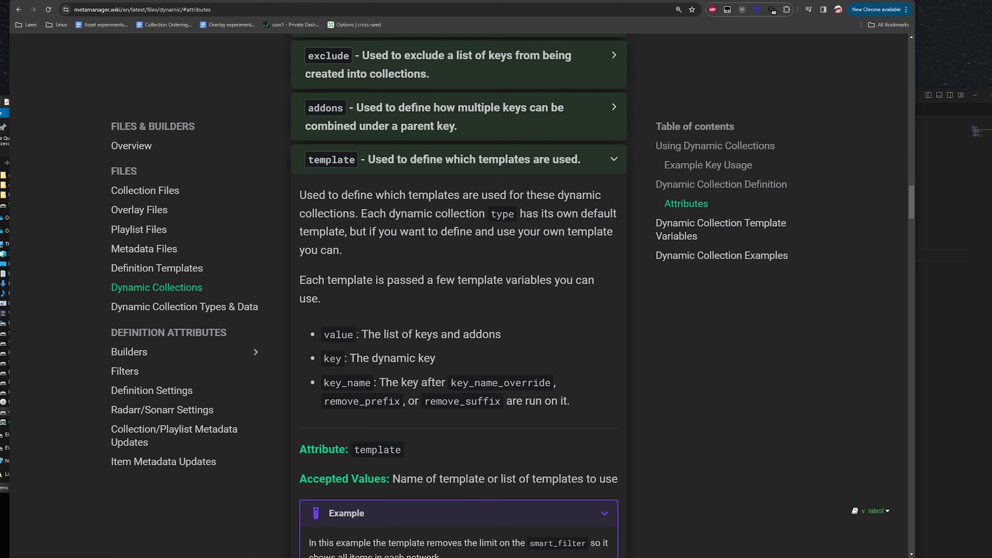
left_click_drag(319, 334, 386, 334)
left_click(625, 321)
Step: Switch to Movies.yml in the code editor and write <<value>> and <<key>> on separate lines below the Comedy Movies collection
left_click(920, 298)
key("Return")
key("Return")
key("Return")
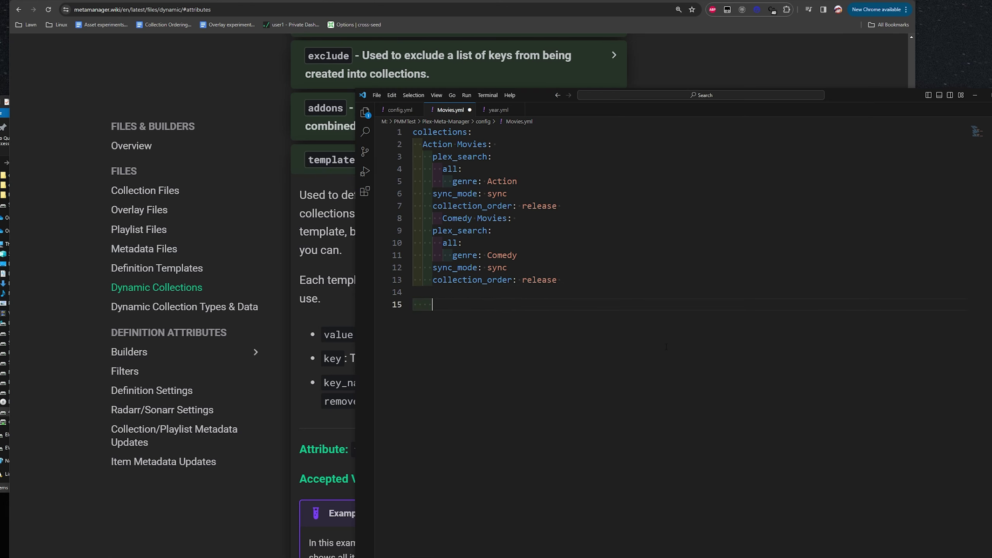
type("<<value")
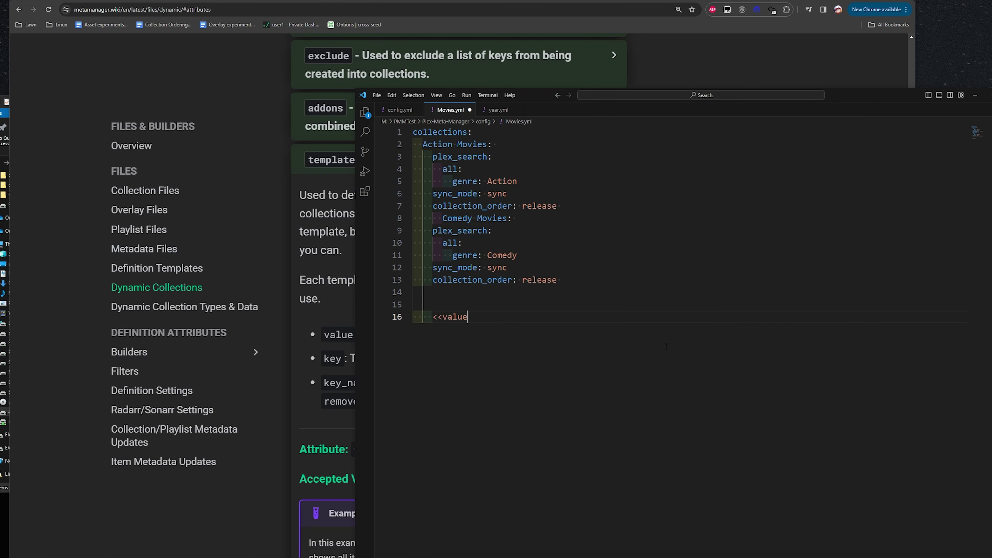
type(">>")
key("Return")
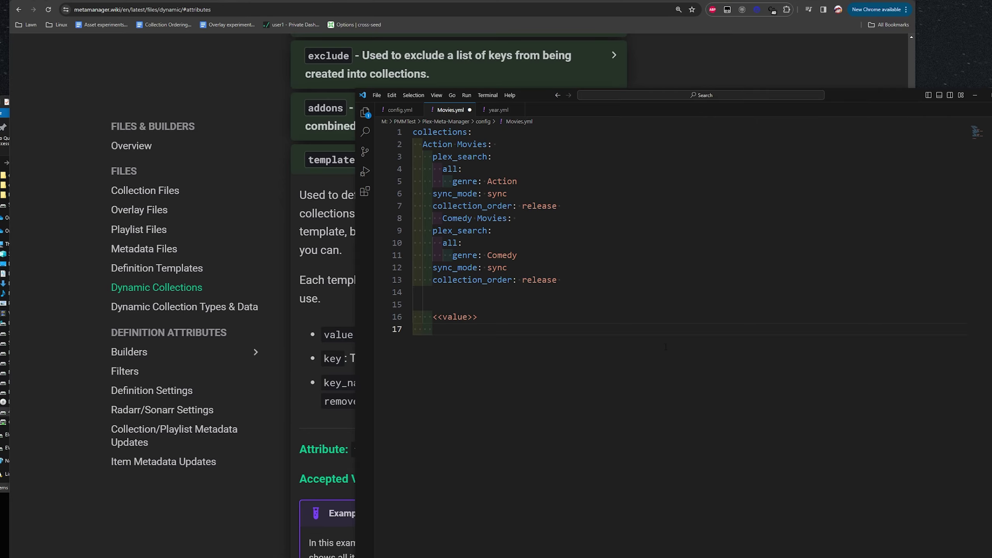
type("<<key>>")
Step: Highlight the key entry in the wiki's template variable list and go to the Dynamic Keys & Key Names section
left_click(354, 324)
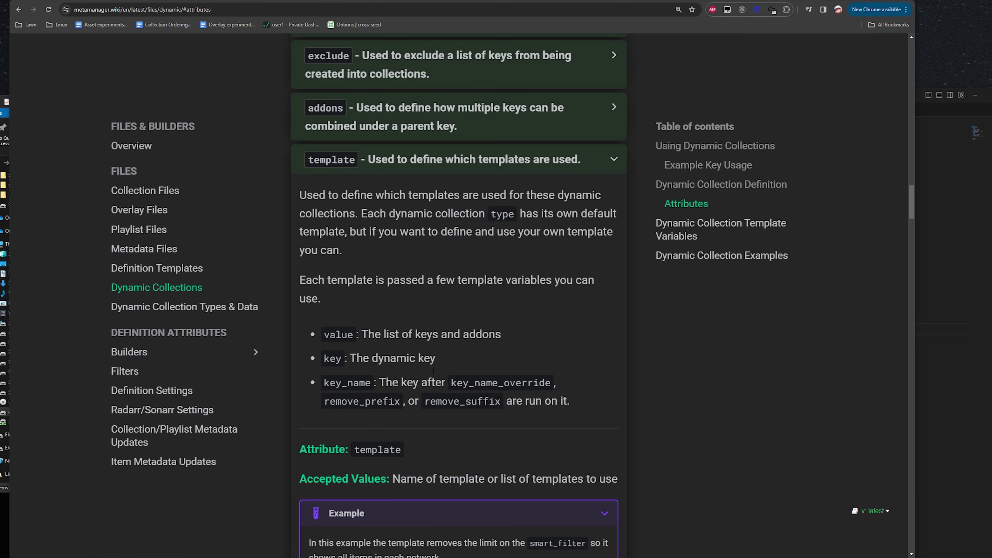
left_click_drag(437, 360, 347, 353)
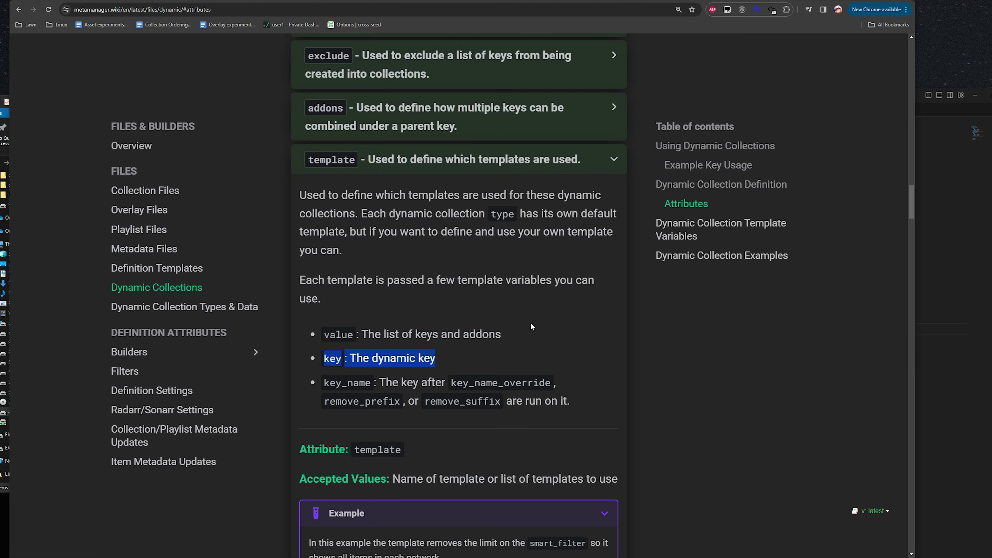
scroll(506, 463, "up", 15)
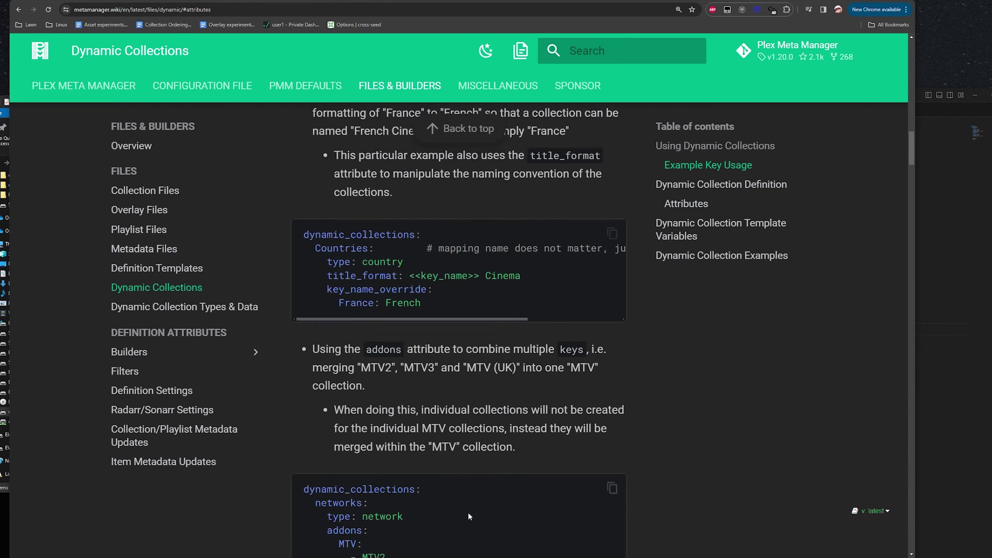
scroll(468, 512, "up", 10)
Step: Add a Dictionary note with the line key: value below <<key>> in Movies.yml
key("alt+Tab")
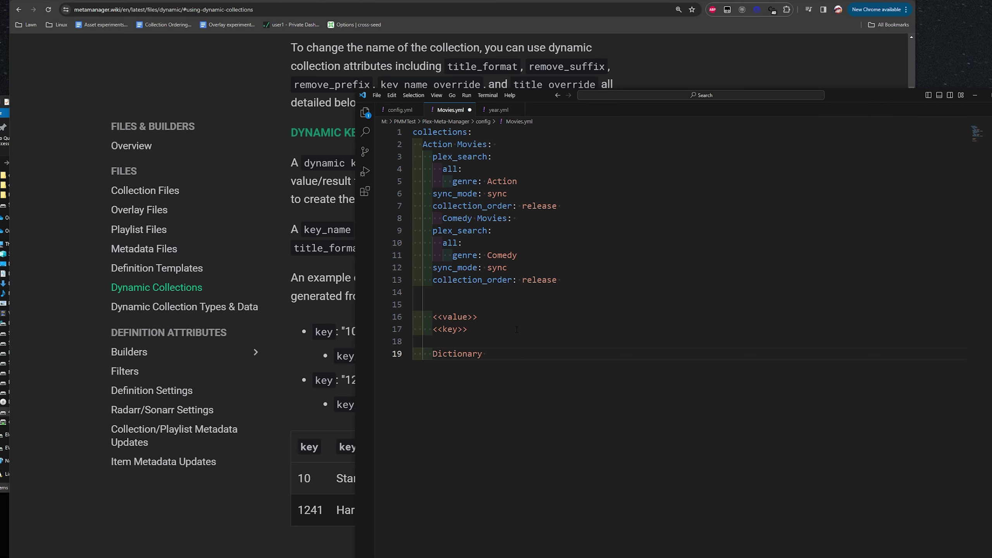
key("Return")
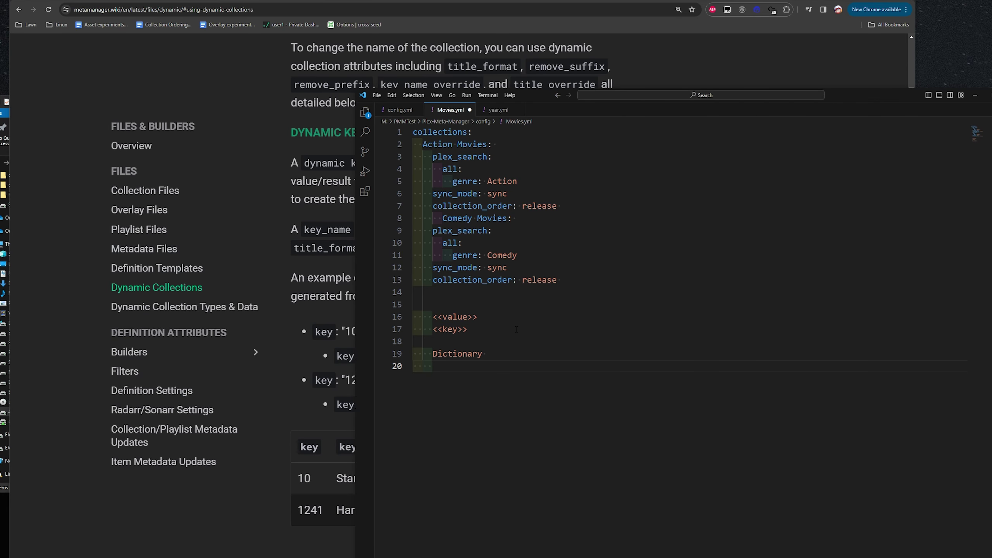
type("key: value")
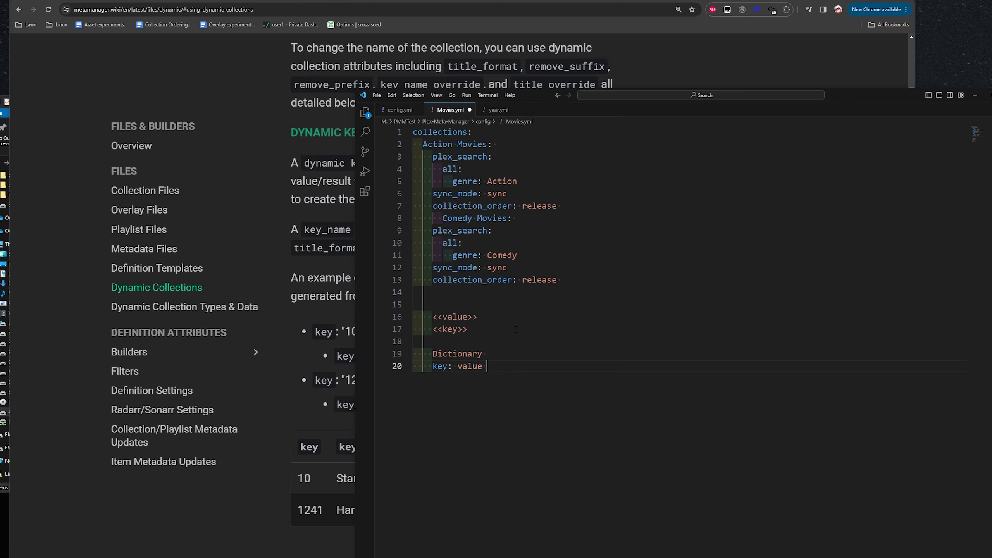
Step: Delete the Dictionary note and its key: value line from Movies.yml
left_click_drag(488, 366, 410, 354)
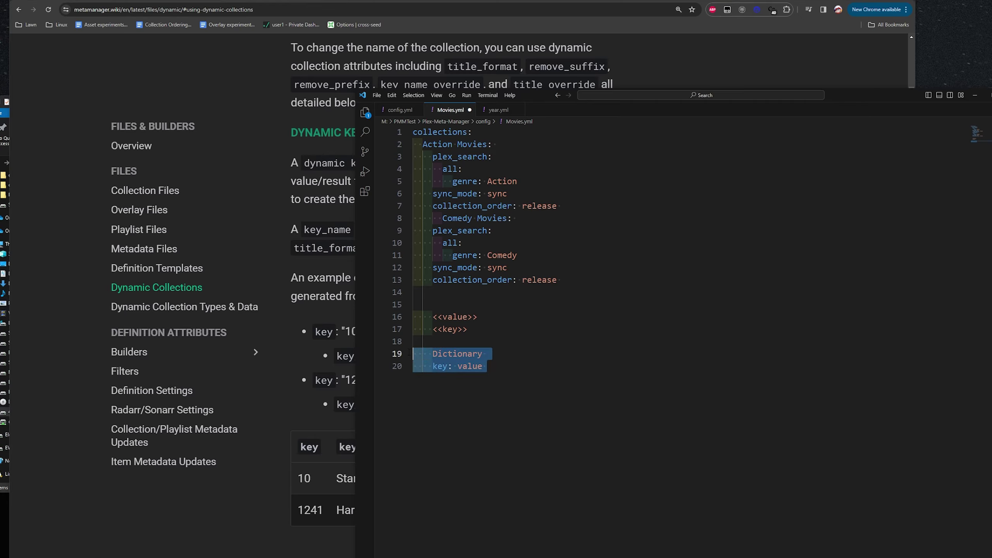
key("BackSpace")
key("BackSpace")
key("BackSpace")
key("BackSpace")
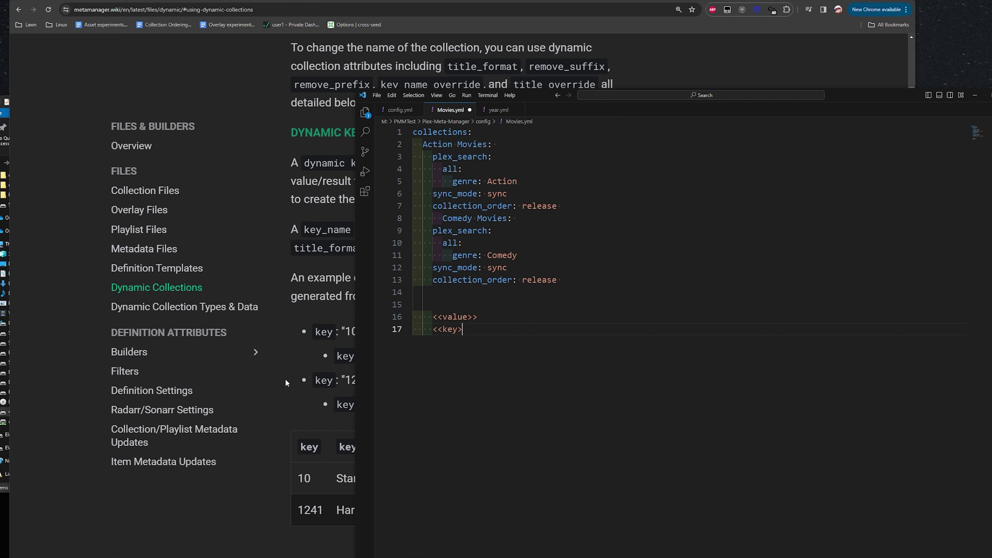
Step: Highlight the wording on the dynamic collection criteria and creating the collection in the wiki's dynamic key definition
left_click(318, 257)
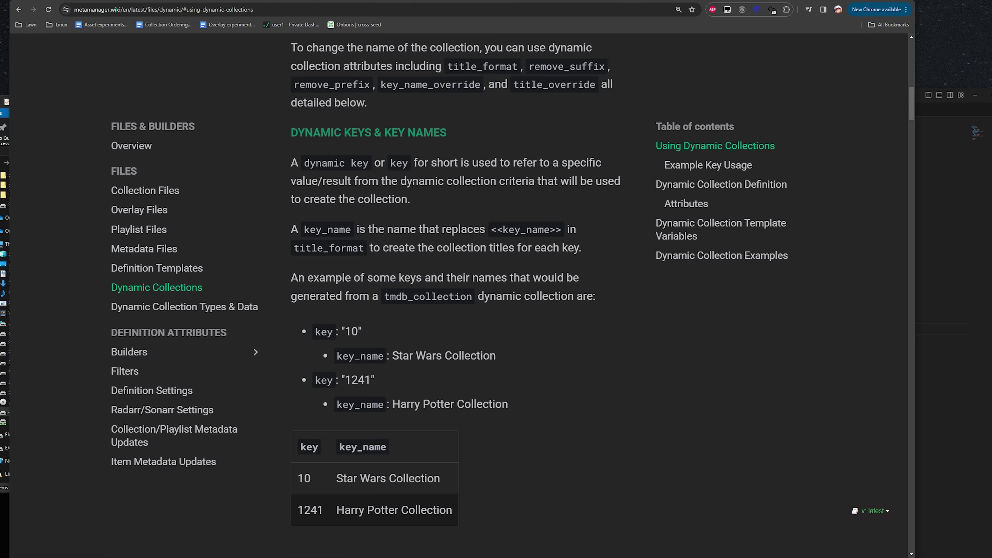
left_click_drag(413, 182, 534, 182)
left_click_drag(472, 202, 304, 200)
Step: Highlight the <<value>> line in Movies.yml and return to the wiki
left_click(957, 308)
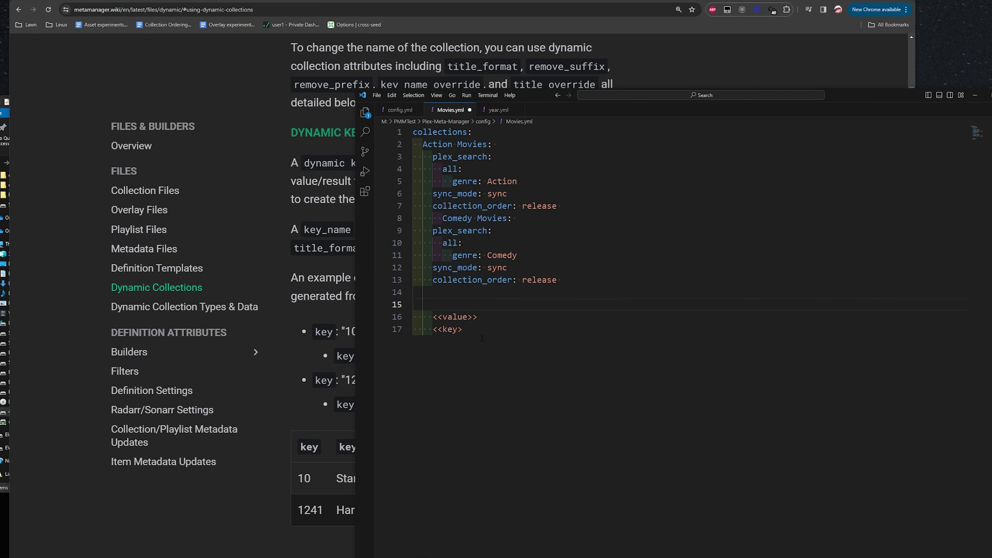
left_click_drag(481, 317, 427, 317)
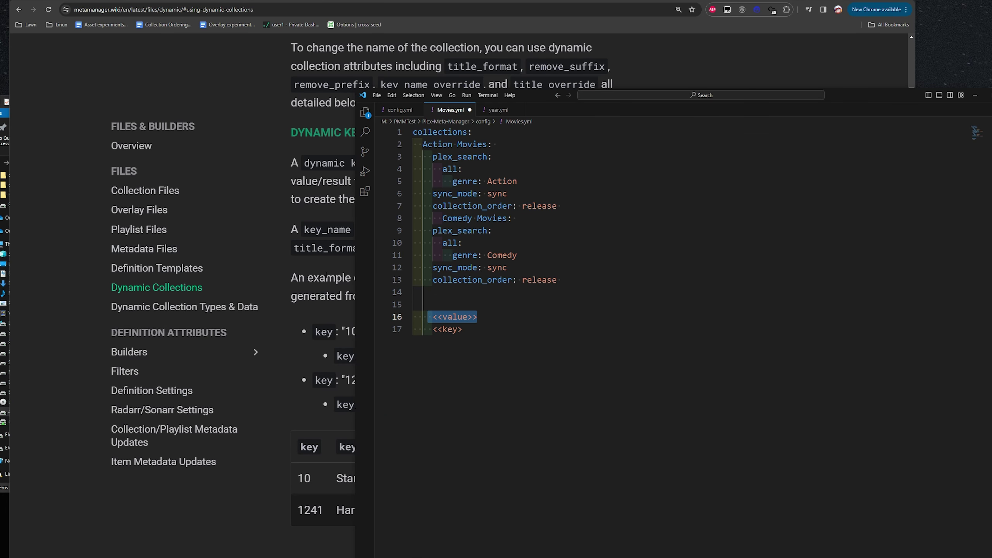
left_click(326, 273)
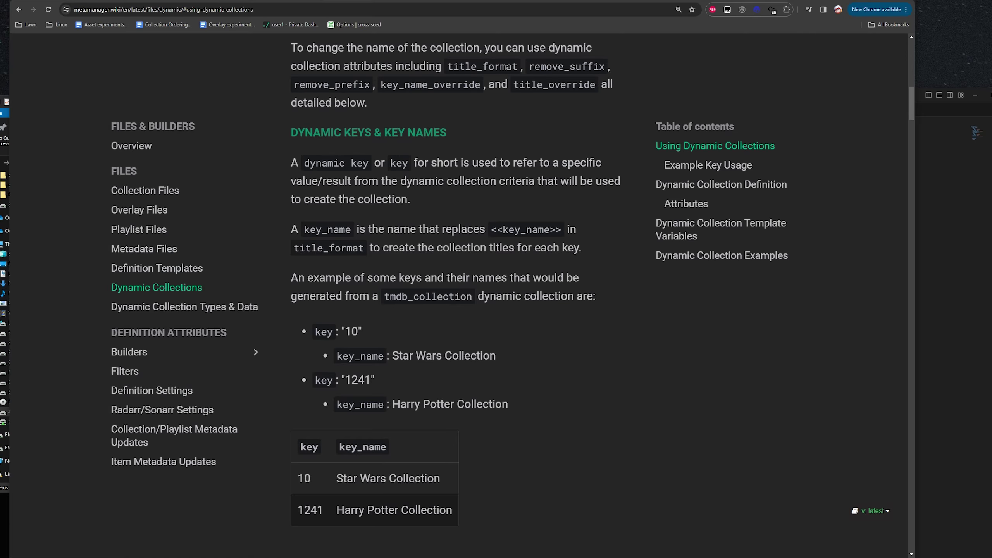
key("alt+Tab")
left_click(477, 317)
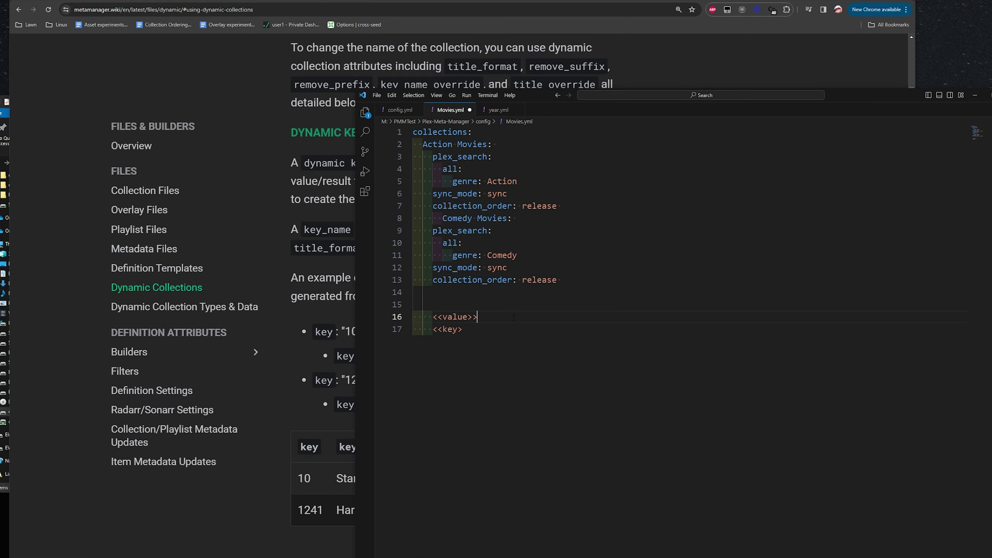
left_click_drag(478, 317, 413, 316)
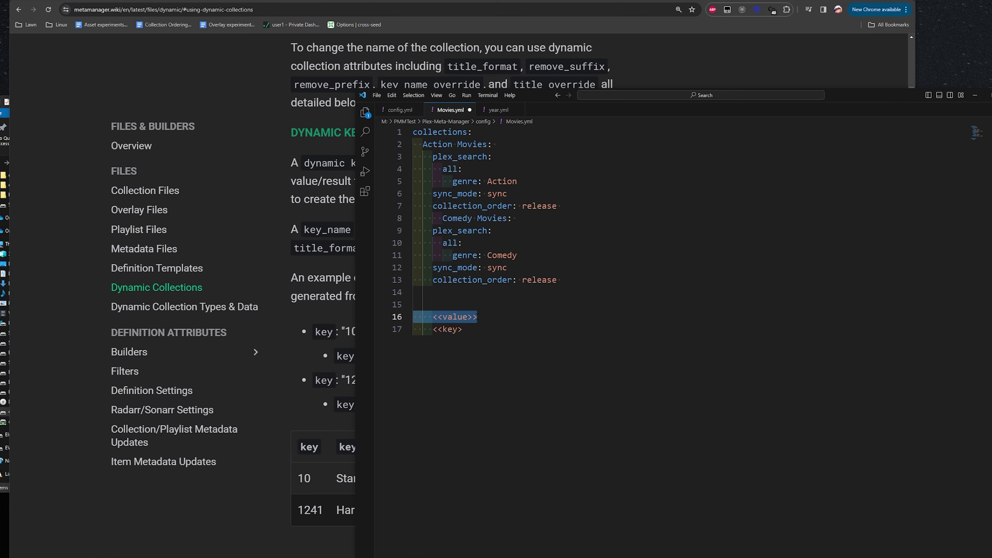
key("alt+Tab")
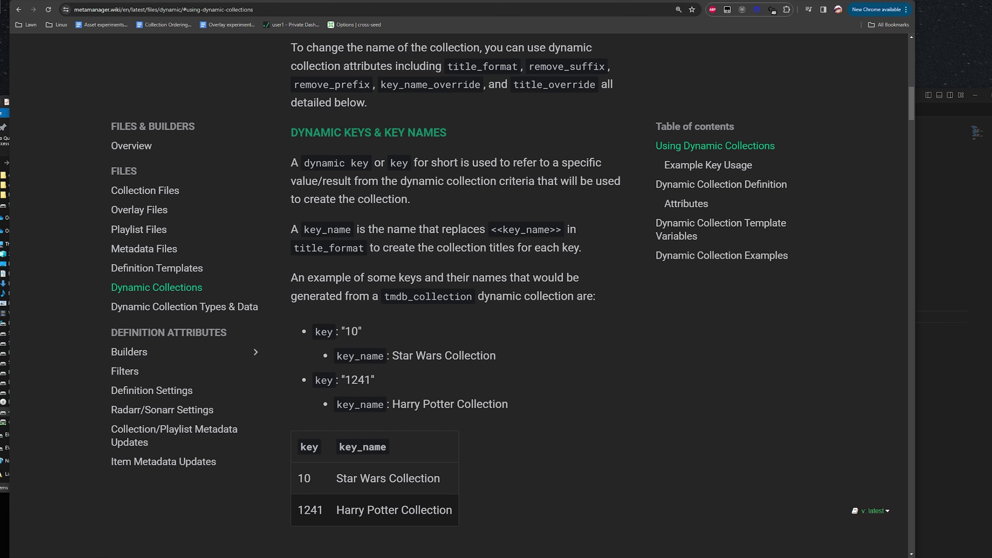
Step: Go back to the Dynamic Collection Types & Data page and highlight genre: <<value>> in the genre default template
left_click(19, 10)
left_click(387, 394)
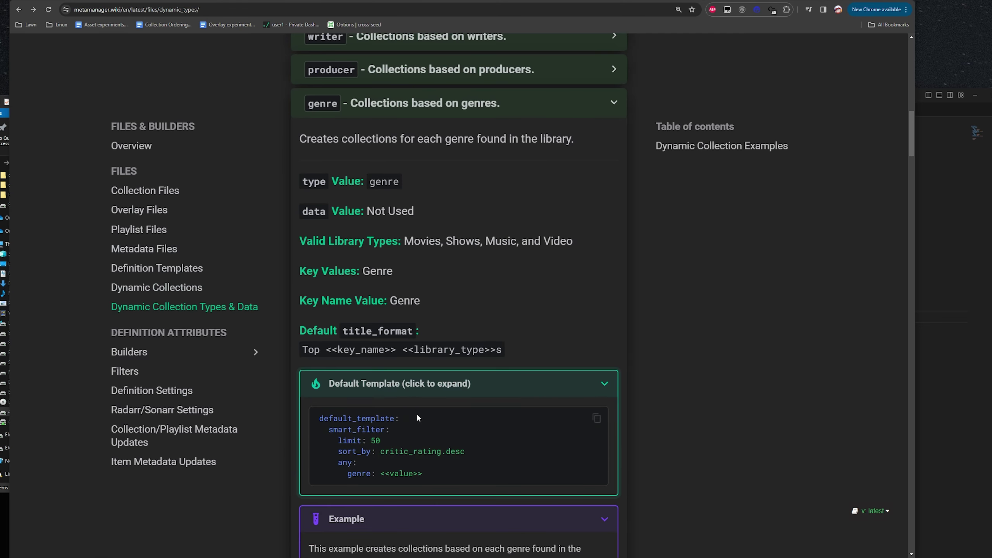
left_click_drag(423, 473, 346, 473)
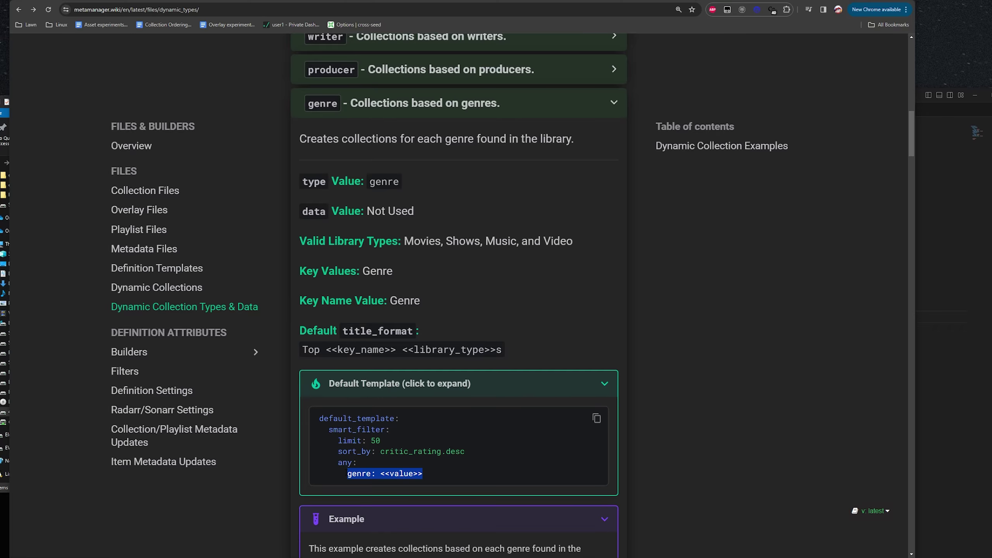
left_click(347, 473)
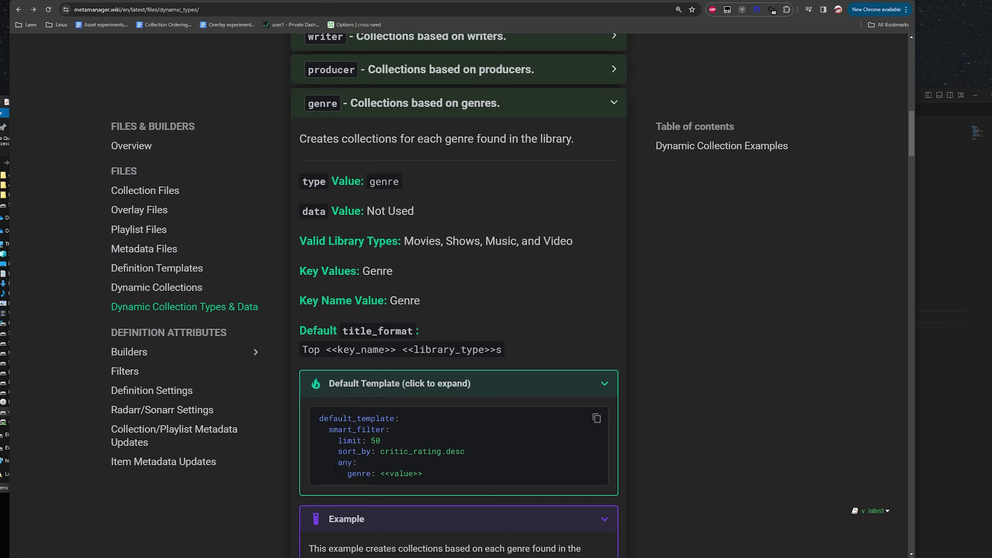
left_click_drag(344, 472, 375, 474)
left_click_drag(385, 473, 339, 471)
scroll(339, 472, "up", 10)
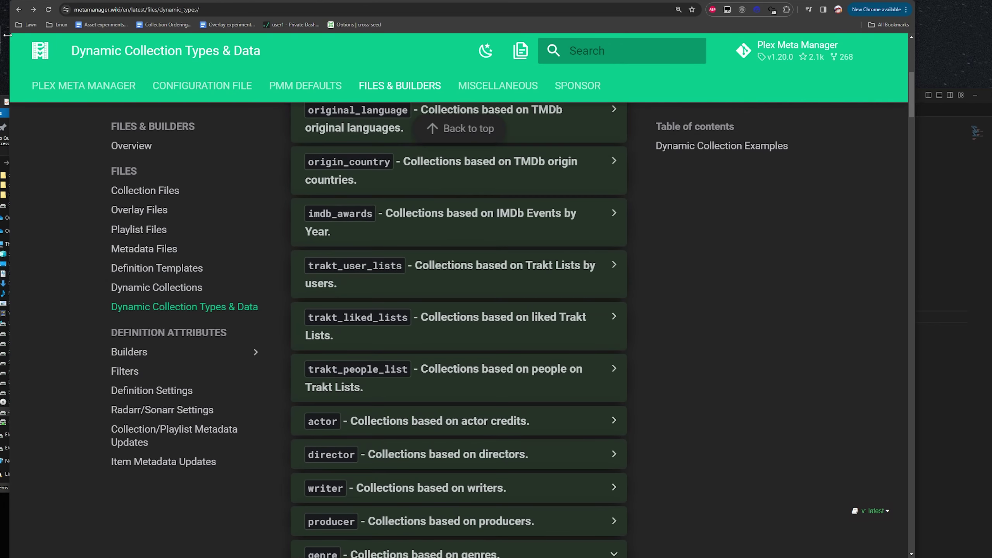
Step: Return to the Dynamic Collections page's template attribute and highlight addons in the value entry of the variable list
key("alt+Left")
scroll(399, 366, "down", 8)
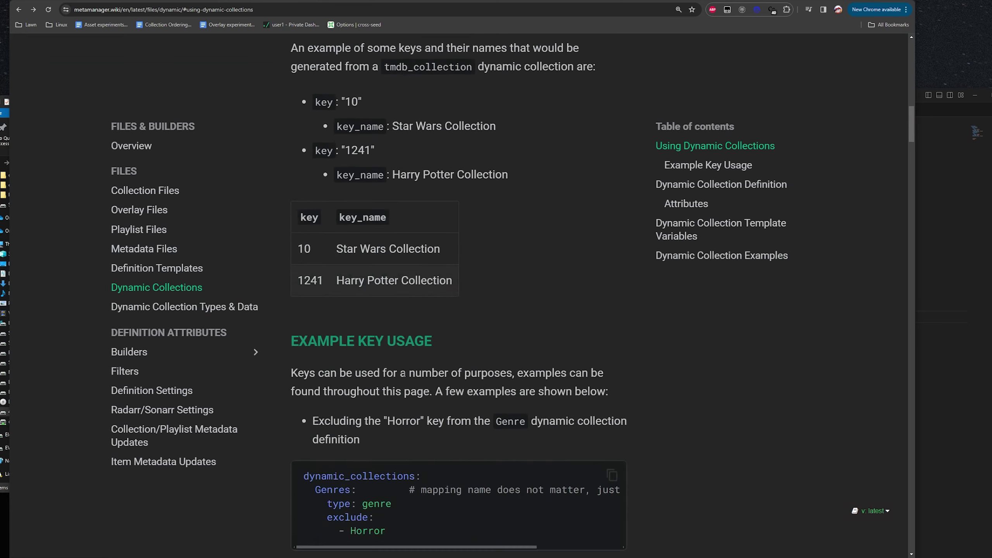
scroll(422, 391, "down", 20)
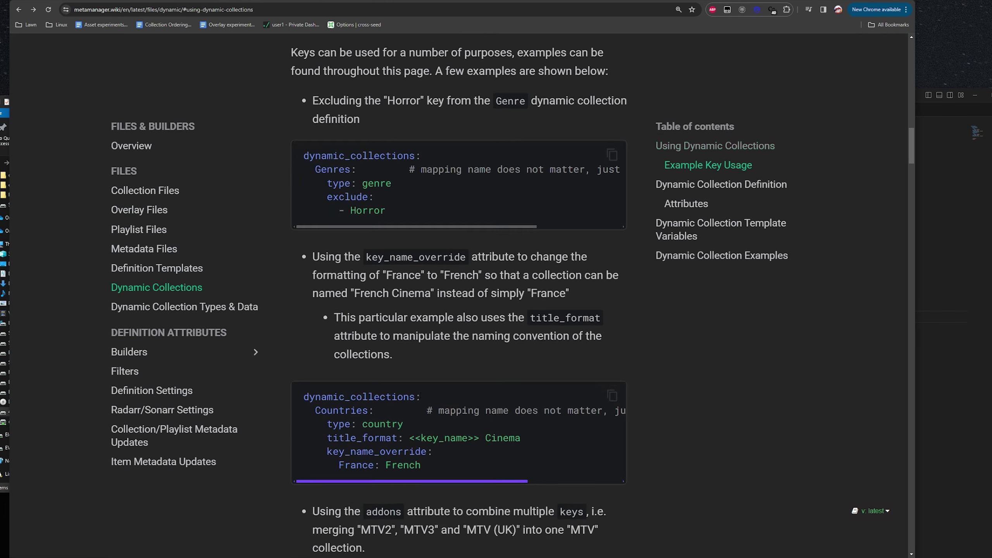
scroll(434, 387, "up", 7)
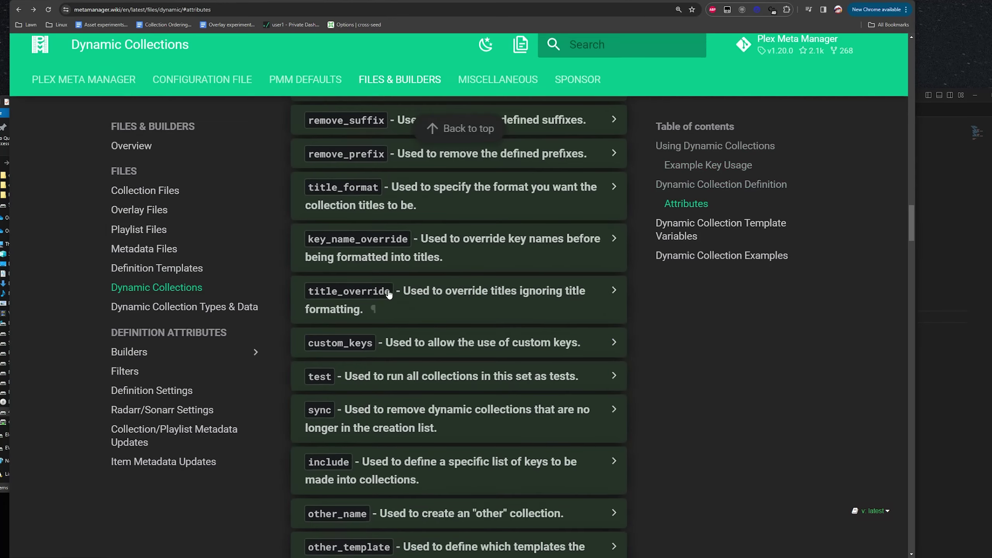
left_click(377, 210)
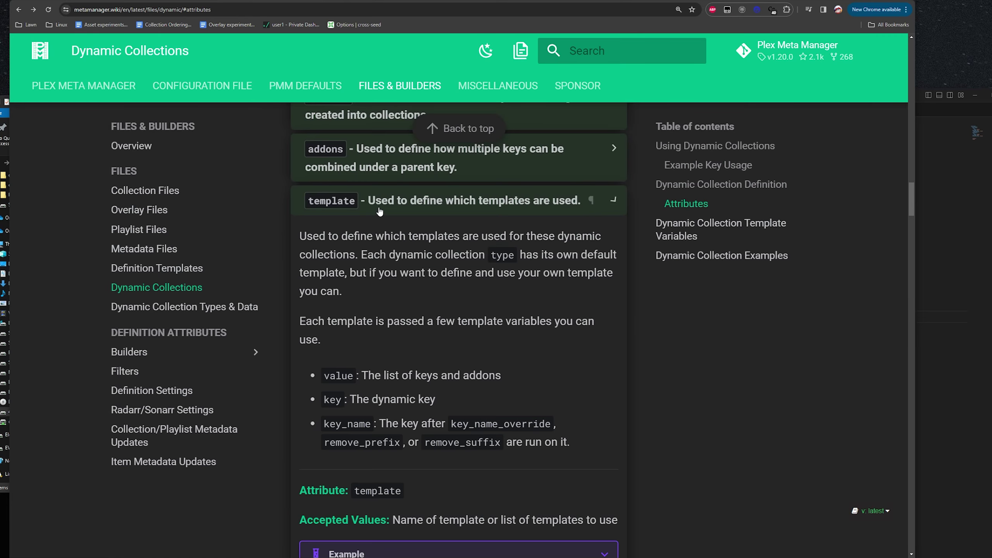
scroll(399, 352, "down", 1)
left_click_drag(367, 335, 463, 336)
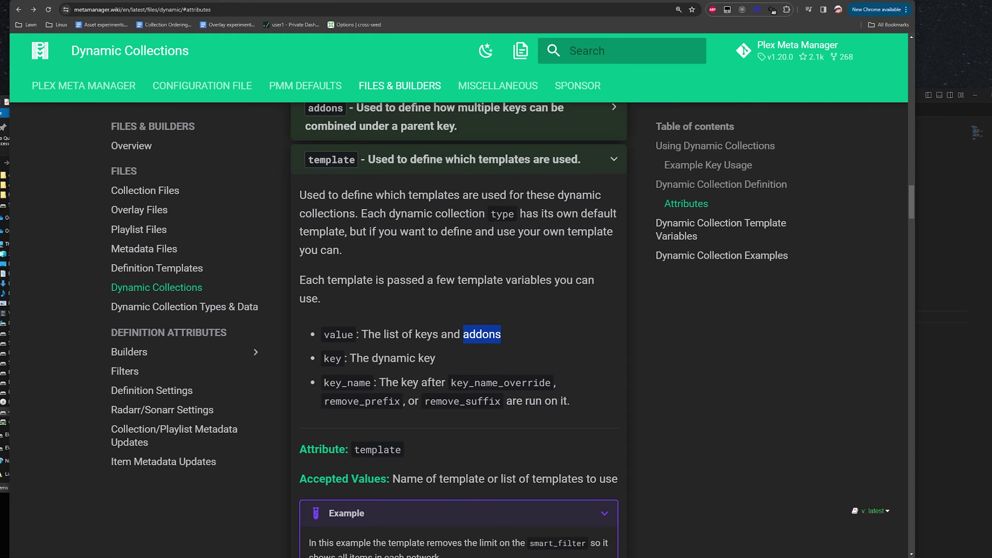
Step: Highlight the key "10" and Star Wars Collection key_name example under Dynamic Keys & Key Names, and switch back to Movies.yml
scroll(399, 410, "up", 12)
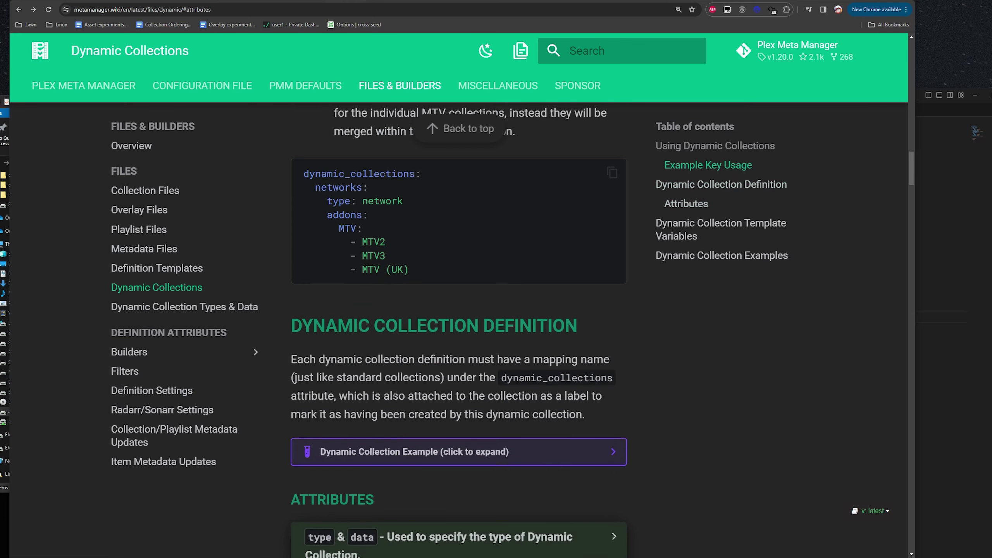
scroll(399, 406, "up", 12)
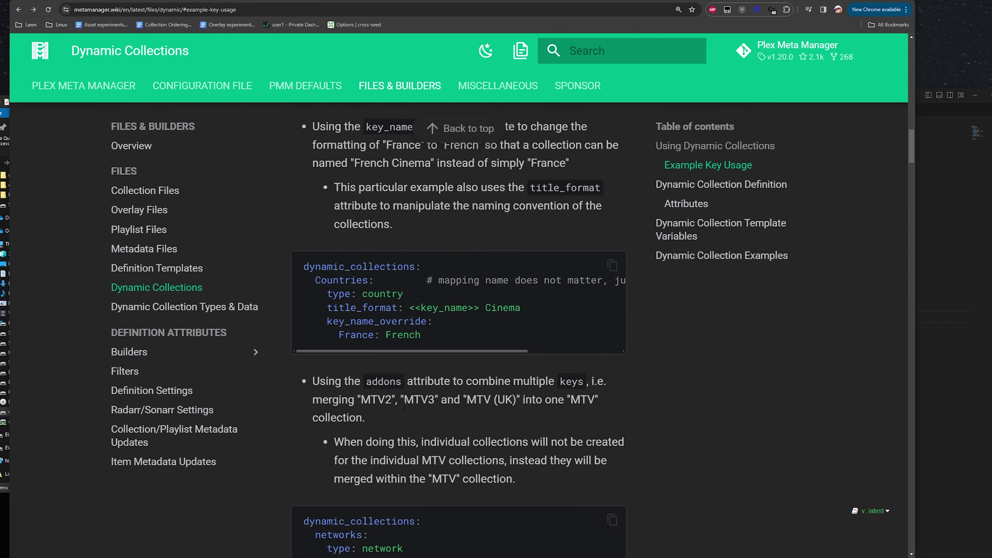
scroll(404, 407, "up", 10)
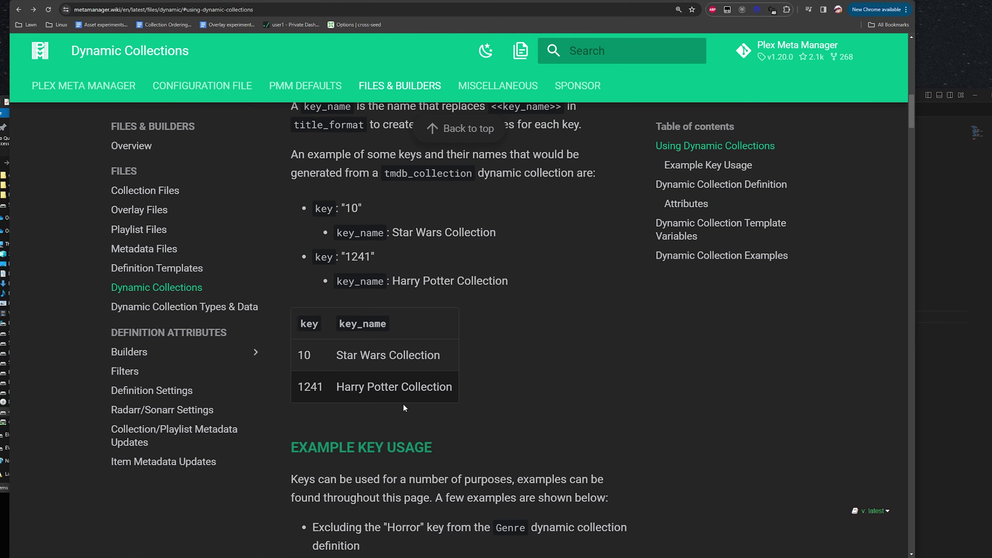
scroll(413, 414, "up", 3)
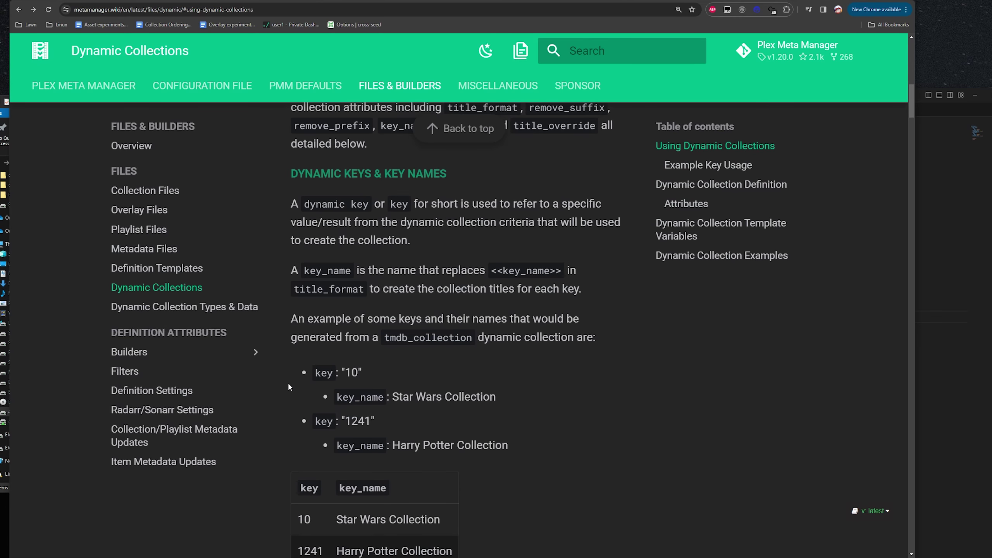
left_click_drag(311, 372, 376, 372)
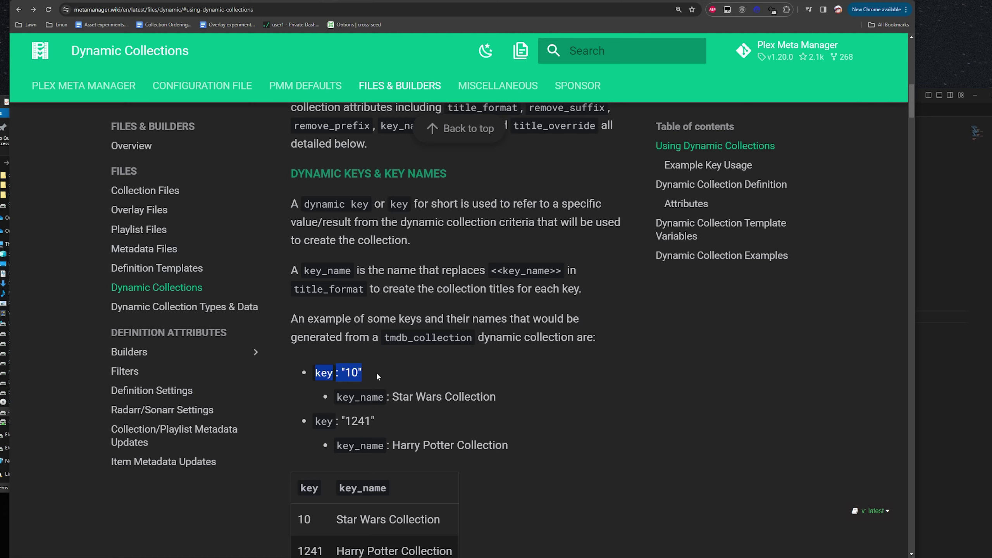
left_click(401, 365)
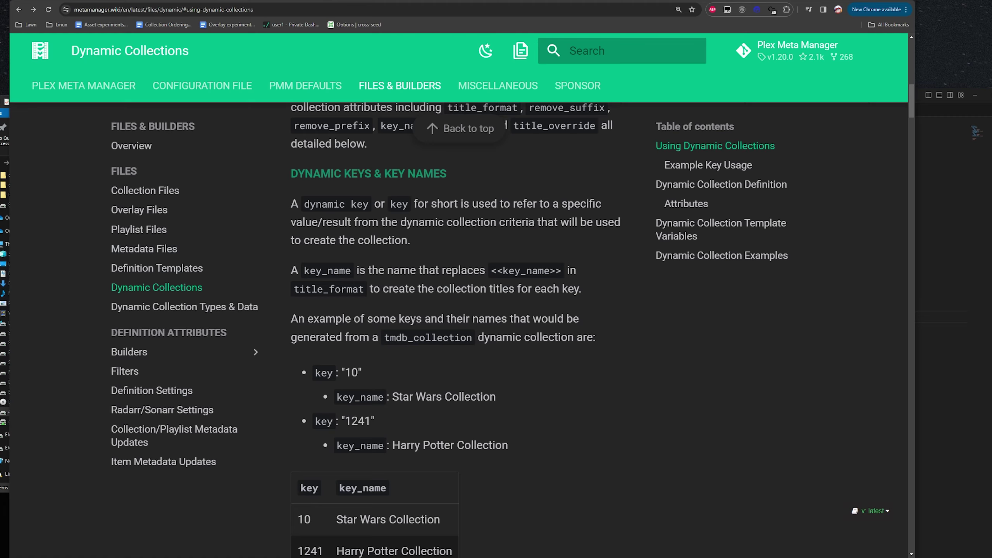
left_click_drag(315, 372, 366, 374)
left_click(308, 393)
left_click_drag(309, 393, 437, 397)
left_click(506, 383)
scroll(506, 383, "down", 3)
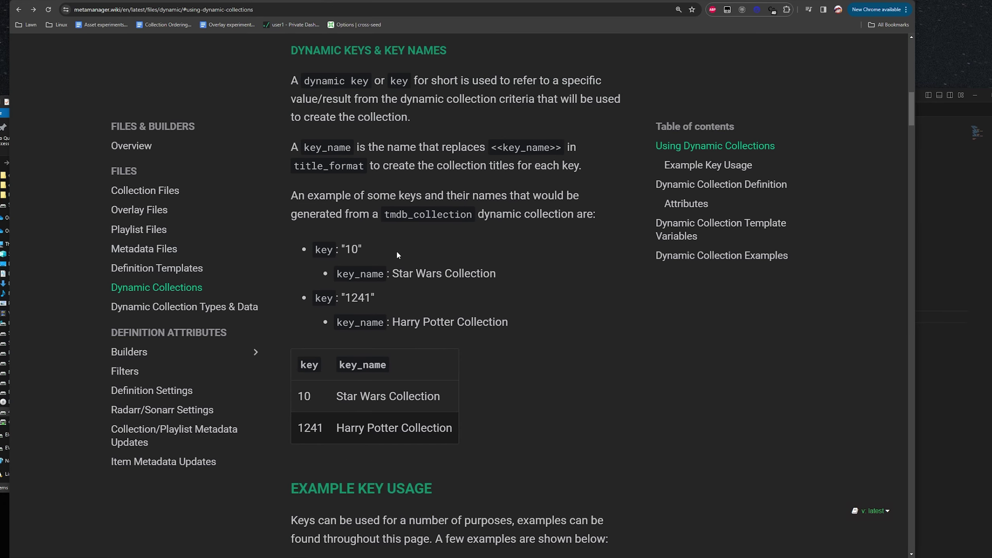
key("alt+Tab")
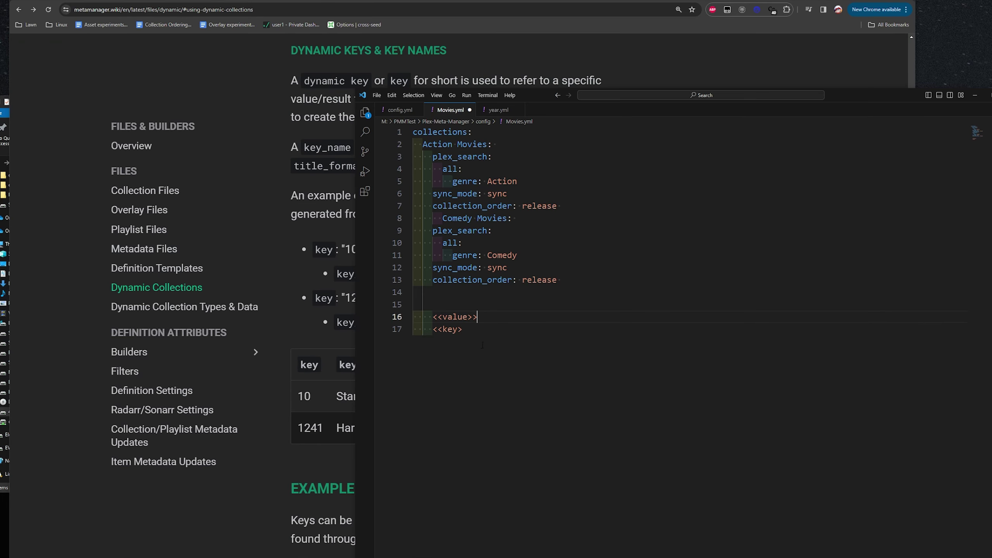
Step: Highlight the <<key>> line in Movies.yml, and highlight the key "10", tmdb_collection and Star Wars Collection key_name example in the wiki
left_click(484, 327)
left_click_drag(481, 329, 432, 329)
key("alt+Tab")
left_click_drag(330, 249, 386, 250)
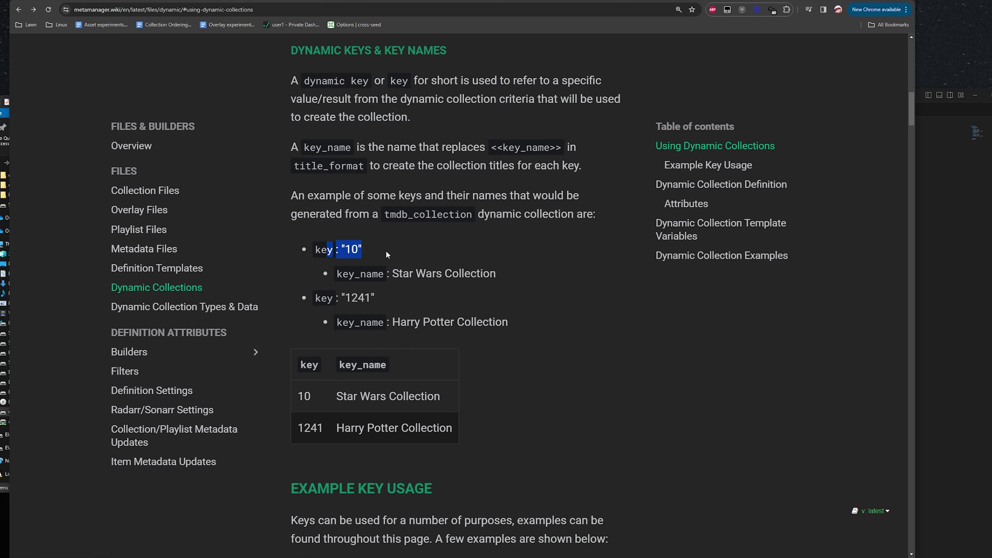
left_click(394, 256)
left_click_drag(474, 215, 383, 214)
left_click(347, 250)
left_click_drag(497, 274, 316, 266)
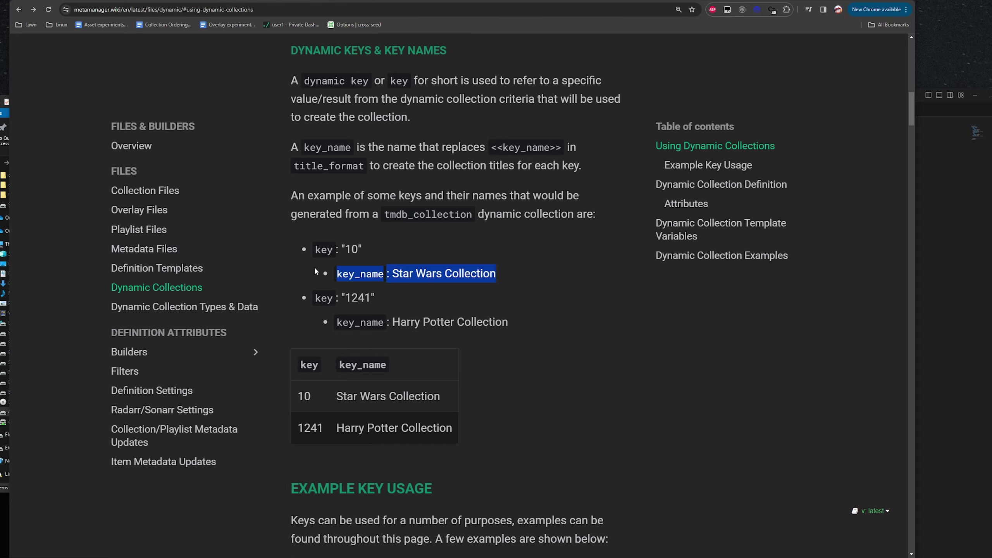
left_click(316, 266)
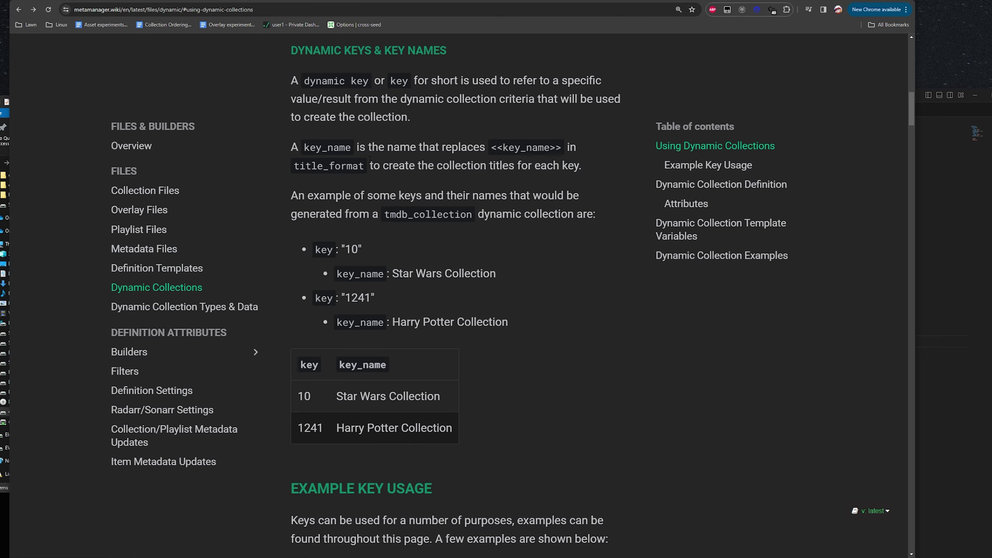
Step: Highlight title_format in the key_name description and go on to the Example Key Usage section
left_click_drag(370, 160, 299, 166)
left_click(345, 184)
scroll(541, 260, "down", 6)
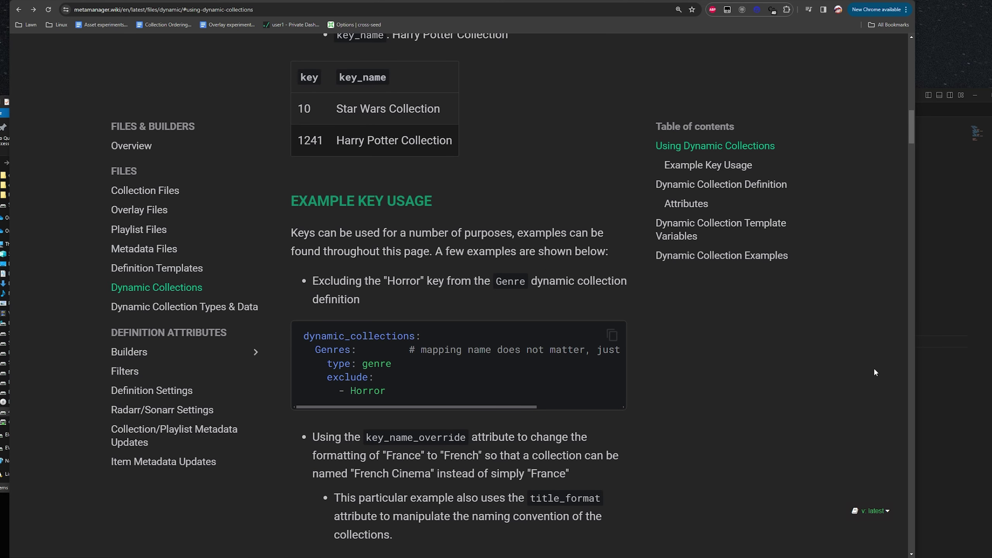
Step: Delete the <<value>>, <<key>> and <<key_name>> lines and the blank lines below the Comedy collection in Movies.yml
left_click(947, 354)
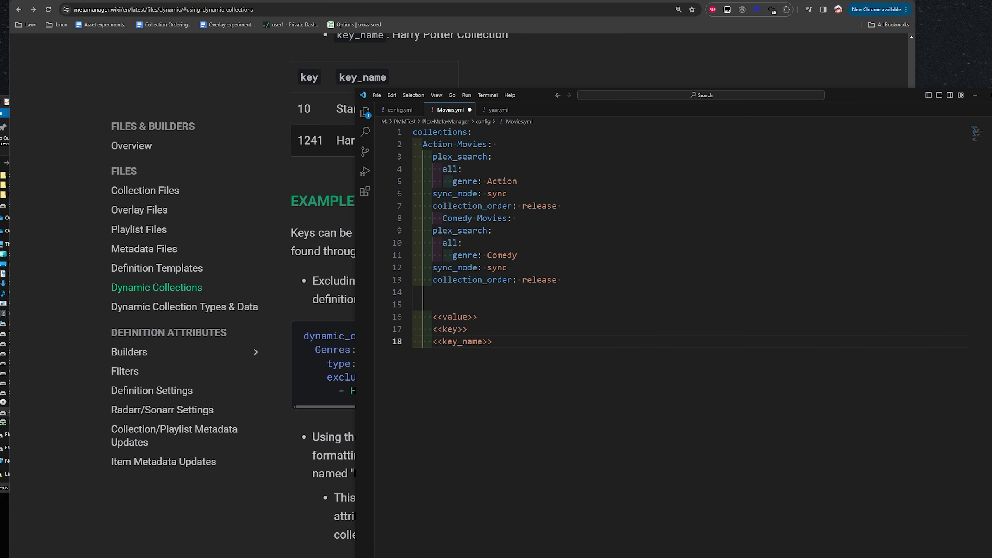
key("shift+Up")
key("shift+Up")
key("shift+Up")
key("shift+Up")
key("BackSpace")
key("BackSpace")
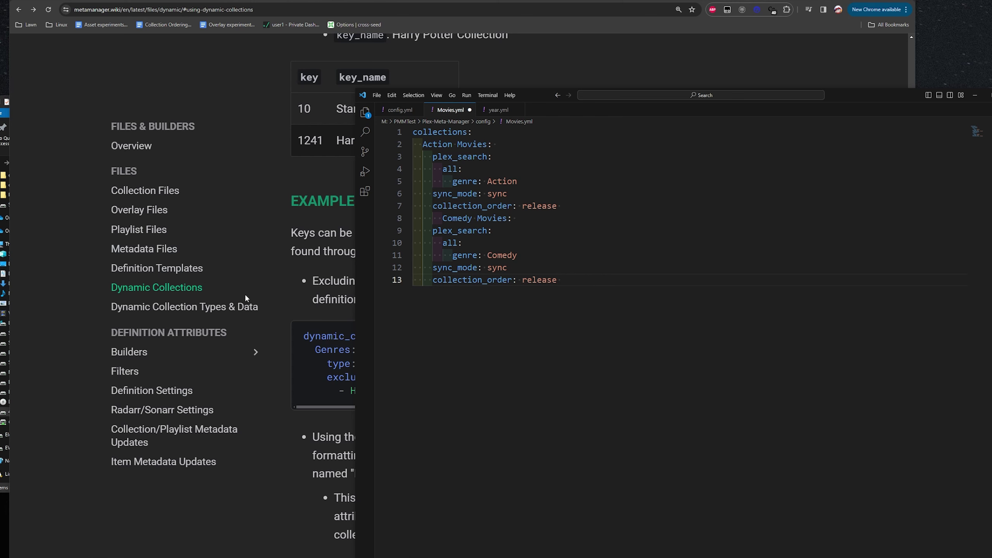
Step: Highlight the whole collections block in Movies.yml and move the editor window aside to uncover the wiki examples
key("ctrl+shift+Home")
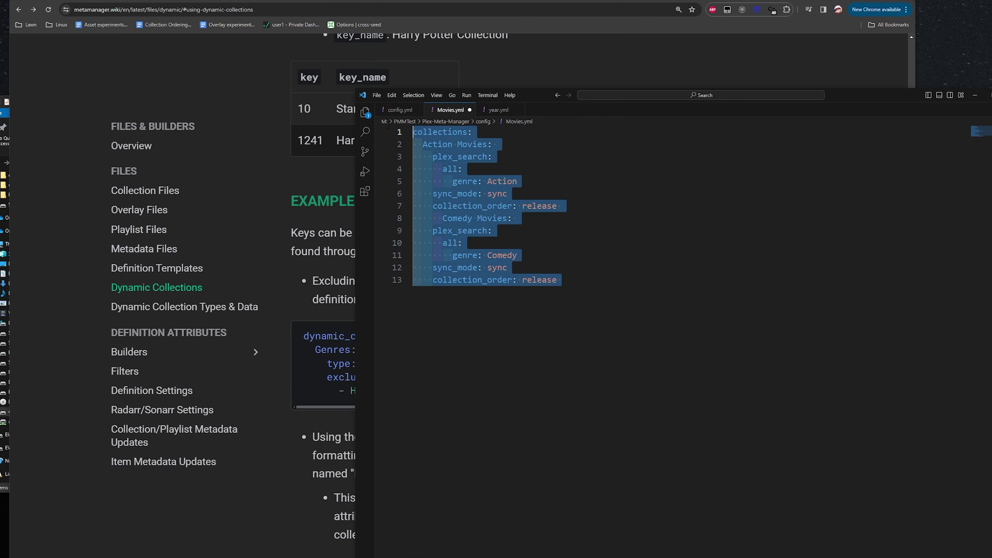
left_click(592, 260)
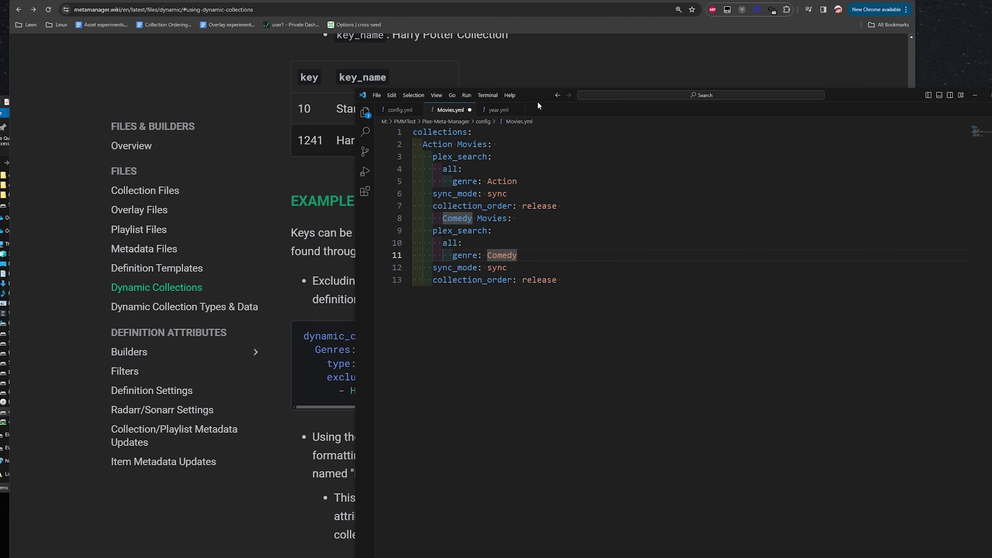
left_click_drag(537, 101, 769, 110)
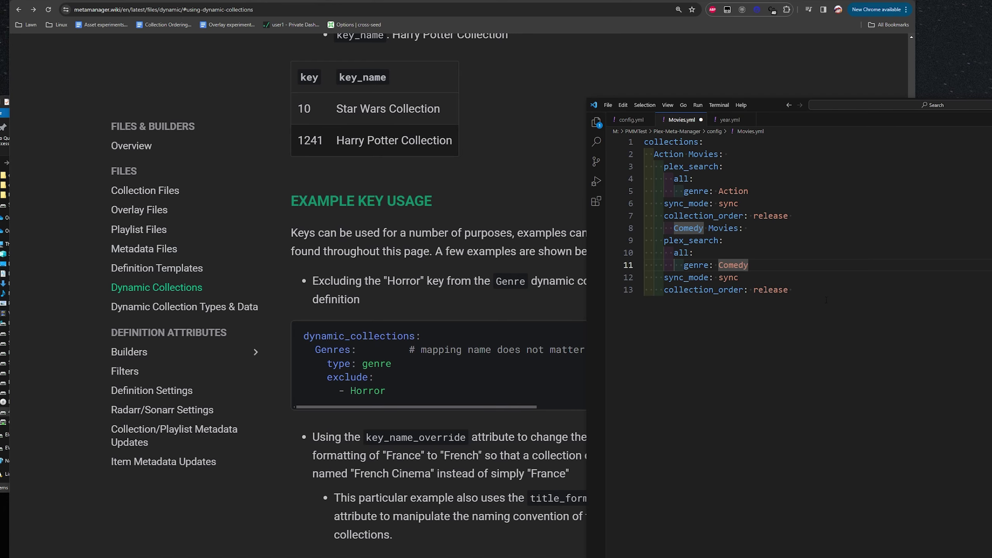
left_click_drag(826, 299, 562, 92)
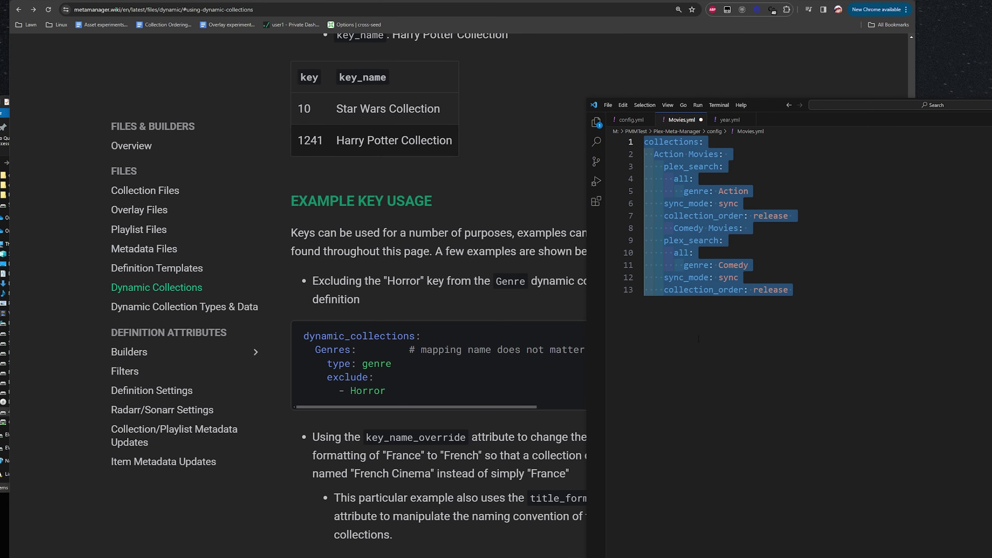
Step: Replace collections: at the start of Movies.yml with dynamic_collections: copied from the wiki's Horror exclusion example
left_click_drag(427, 336, 303, 336)
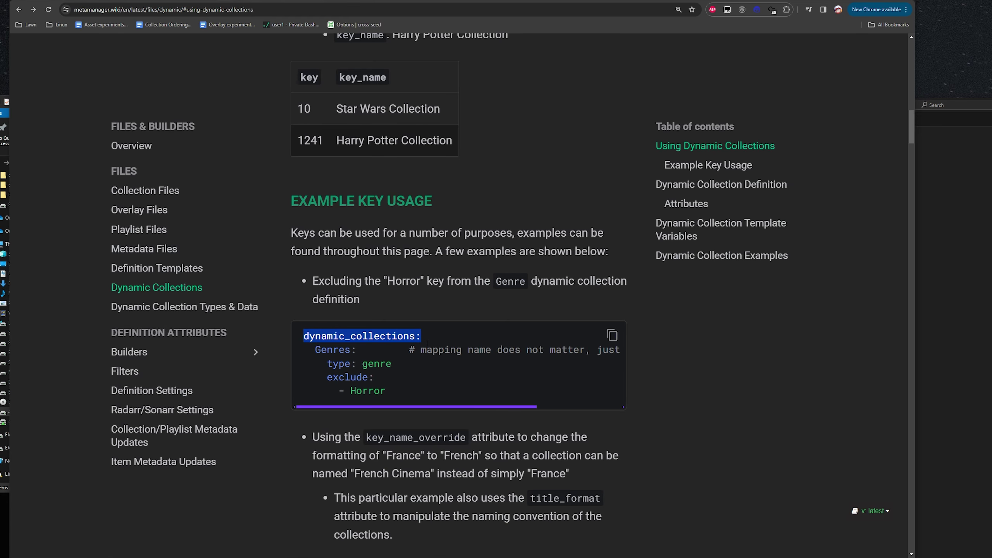
left_click(426, 339)
left_click_drag(424, 338, 302, 337)
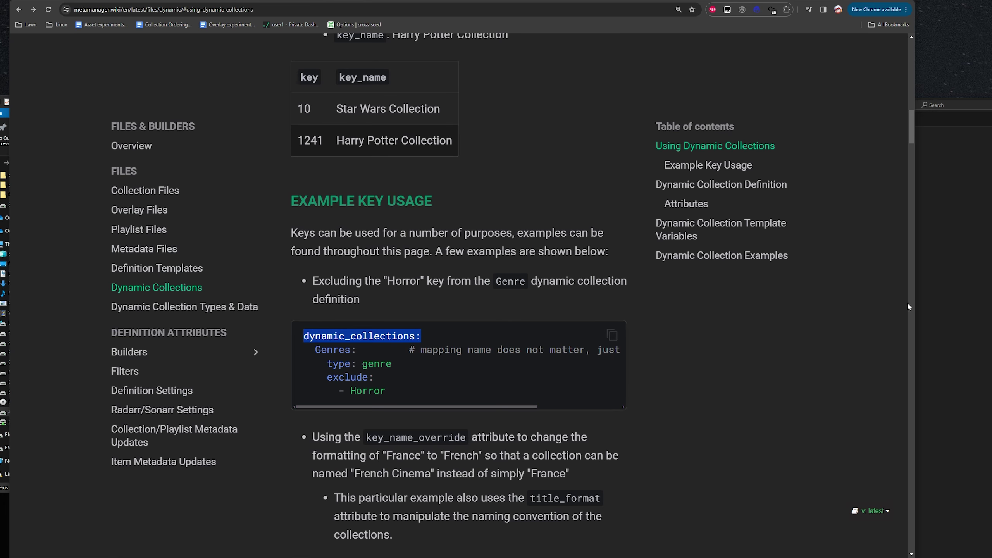
key("alt+Tab")
key("alt+Tab")
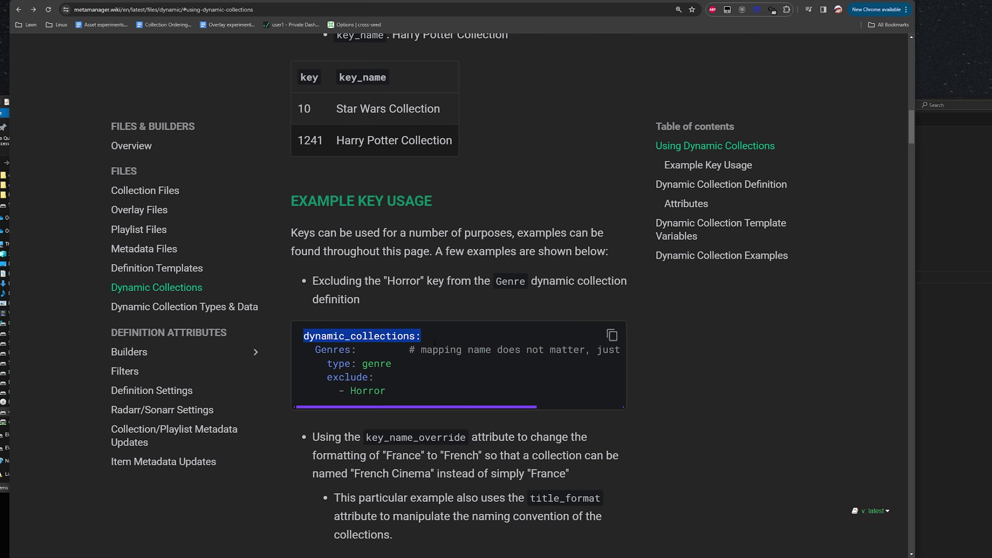
left_click(347, 335)
left_click_drag(301, 339, 421, 337)
key("ctrl+c")
key("alt+Tab")
key("ctrl+v")
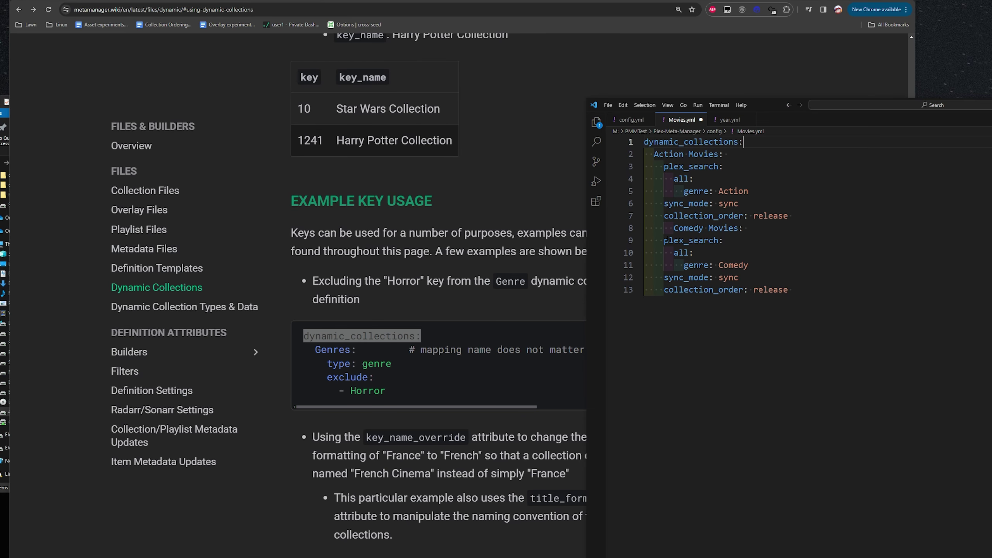
Step: Return to the wiki's Horror exclusion example and highlight the Genres: mapping name
key("alt+Tab")
left_click_drag(356, 350, 305, 349)
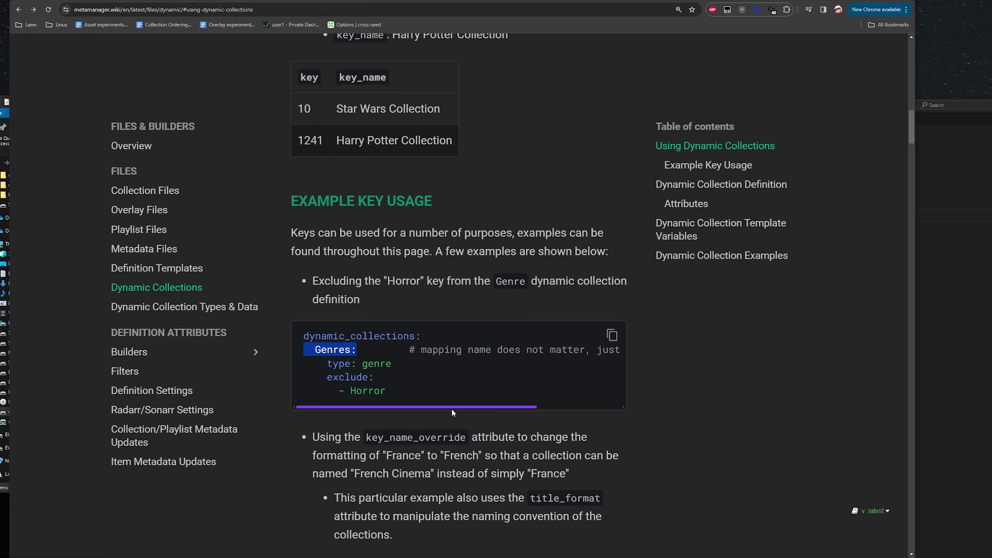
left_click_drag(452, 407, 397, 368)
Step: Go to Dynamic Collection Definition and highlight the passages about the required mapping name and its use as a collection label
scroll(398, 371, "down", 15)
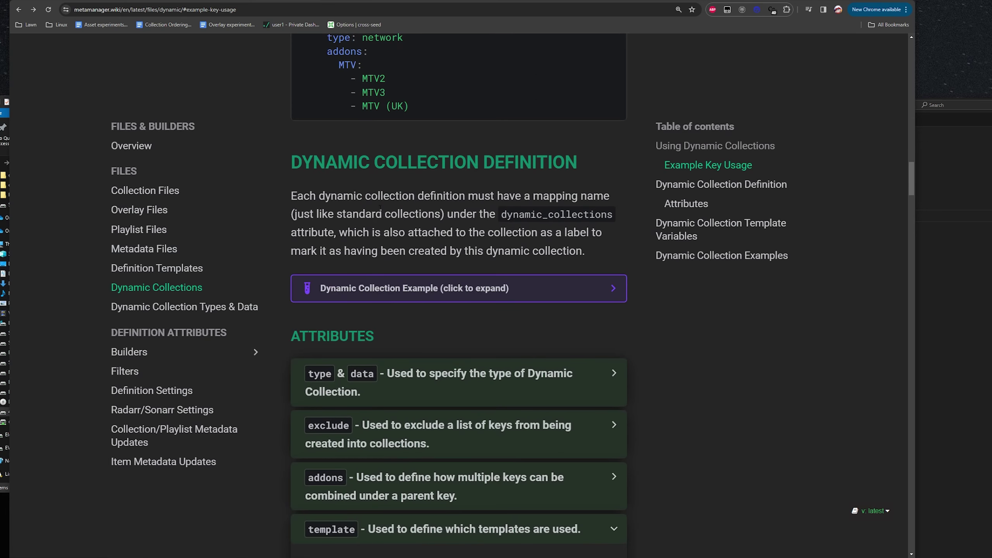
left_click_drag(365, 196, 555, 196)
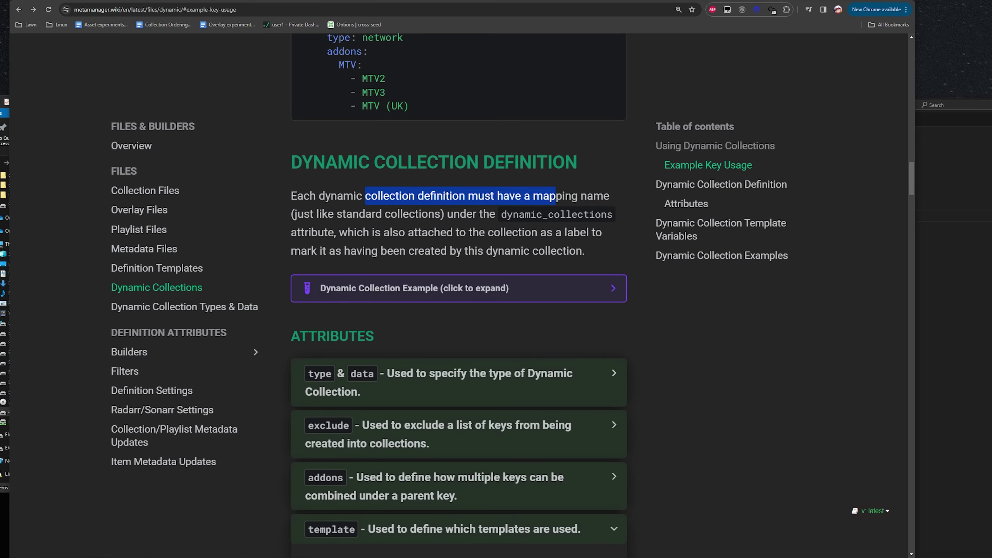
left_click(504, 216)
left_click_drag(414, 233, 319, 252)
left_click(600, 252)
left_click(389, 246)
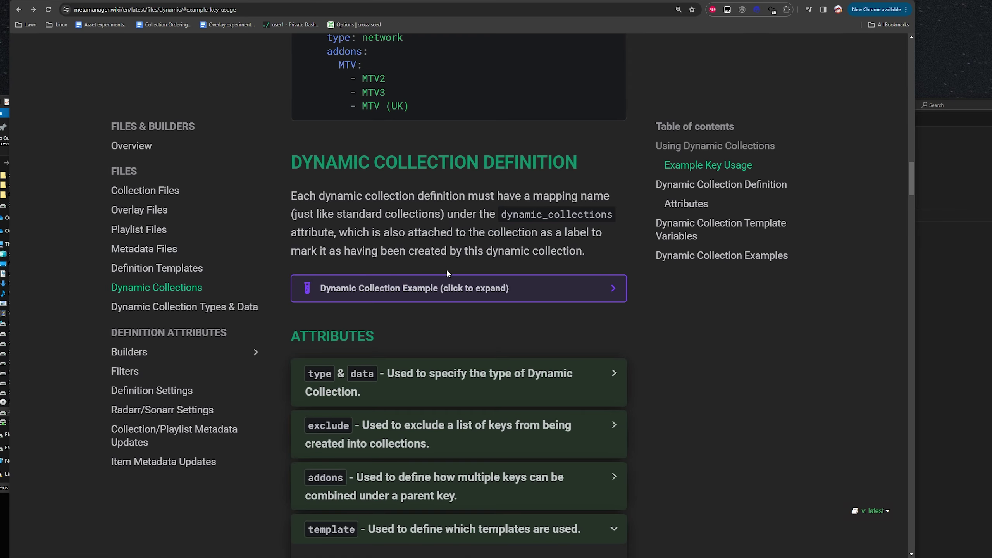
Step: Go back to Example Key Usage and highlight the Genres: line with its mapping name comment
scroll(446, 273, "up", 10)
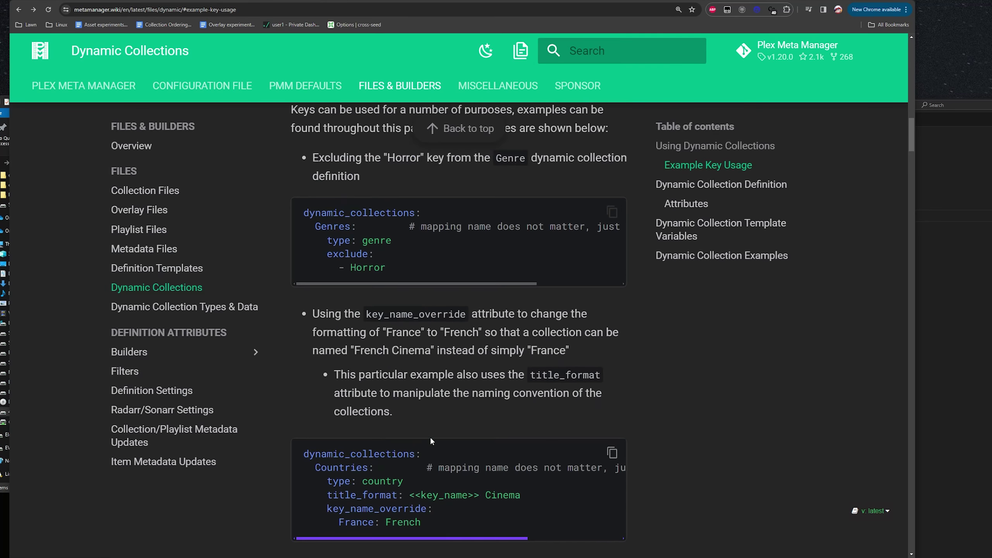
scroll(430, 436, "up", 5)
scroll(335, 315, "down", 4)
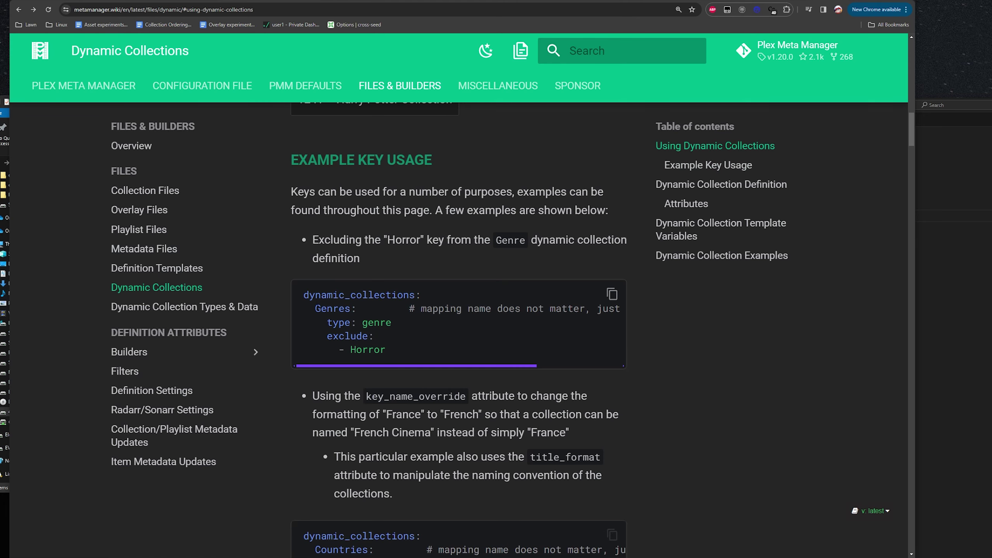
left_click_drag(315, 309, 496, 308)
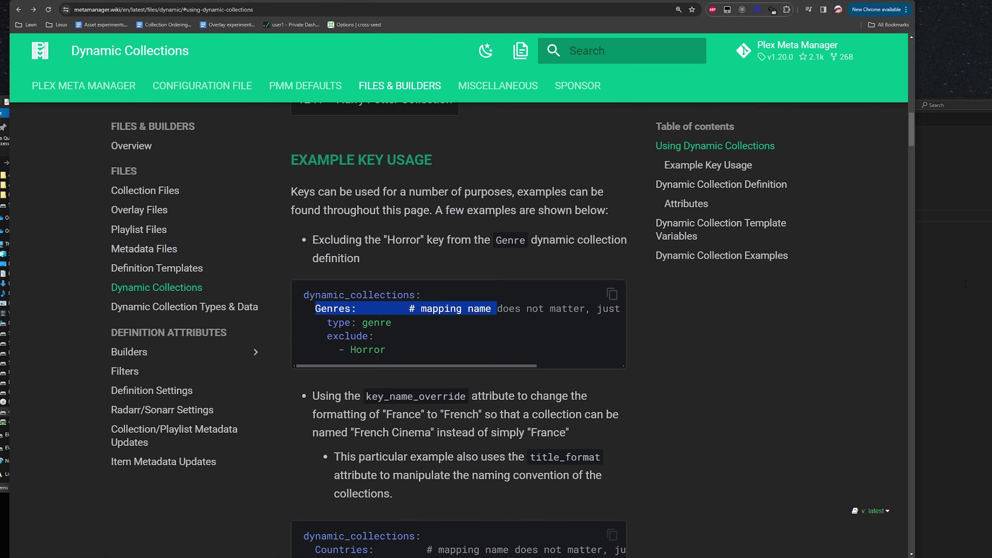
Step: Switch to the MoviesPMM library in Plex and check the labels of the IMDb Popular collection without saving changes
left_click(966, 284)
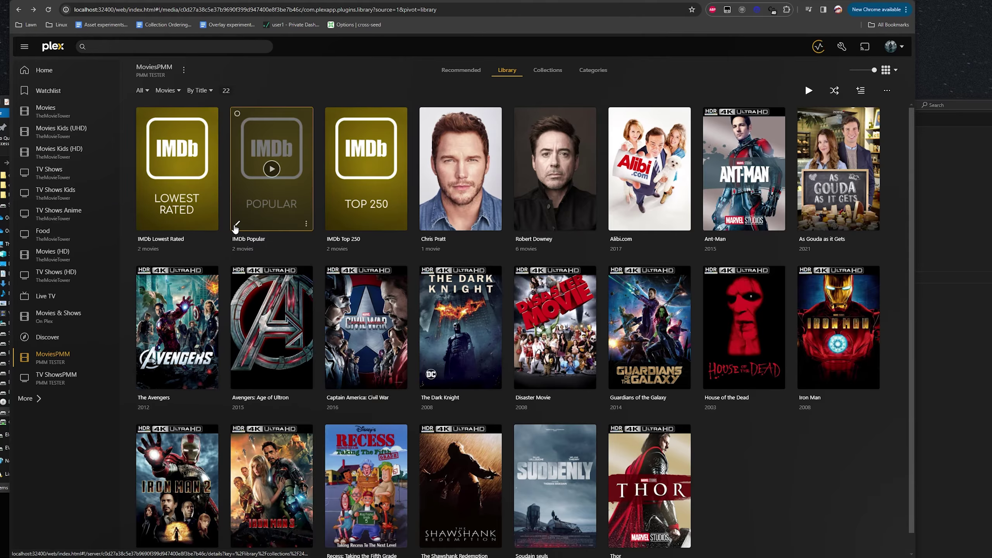
left_click(237, 226)
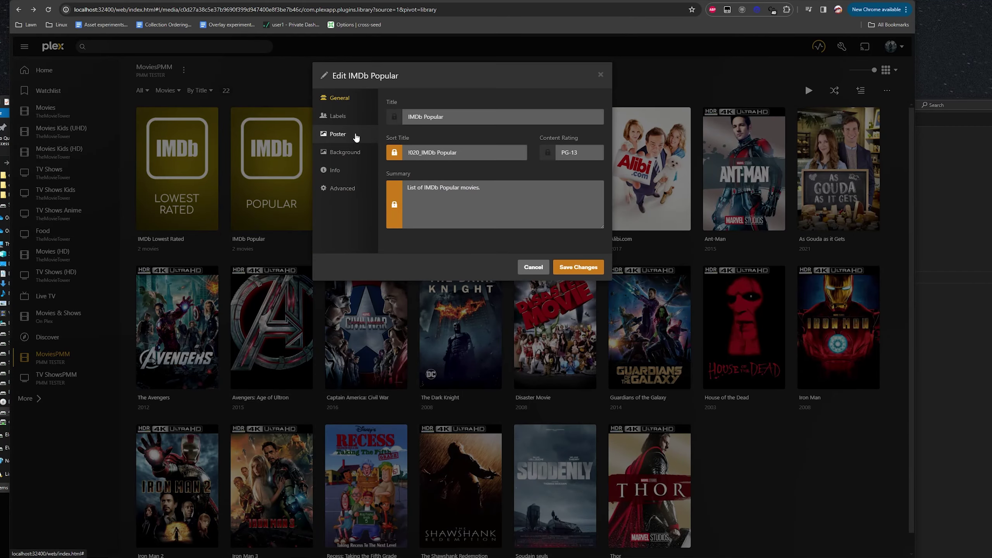
left_click(352, 117)
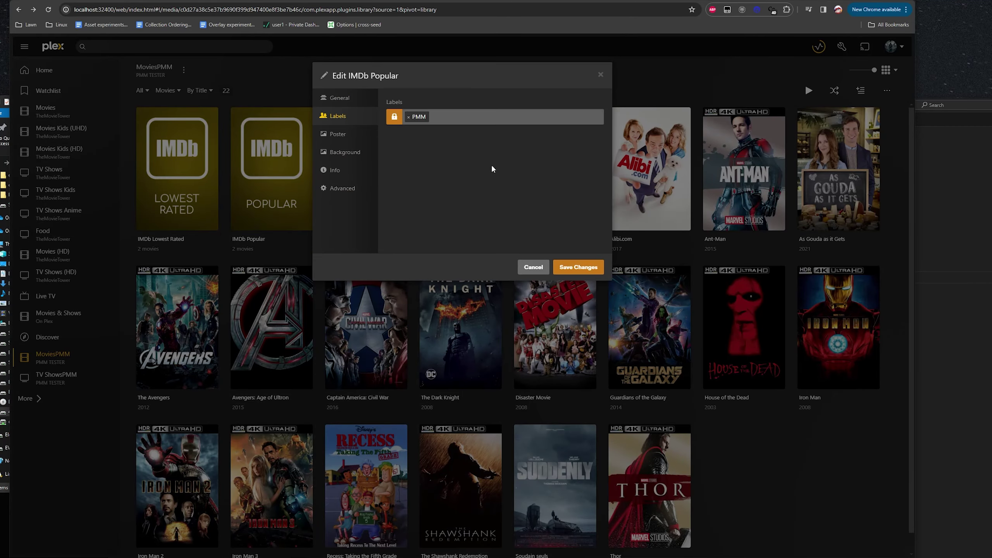
left_click(532, 267)
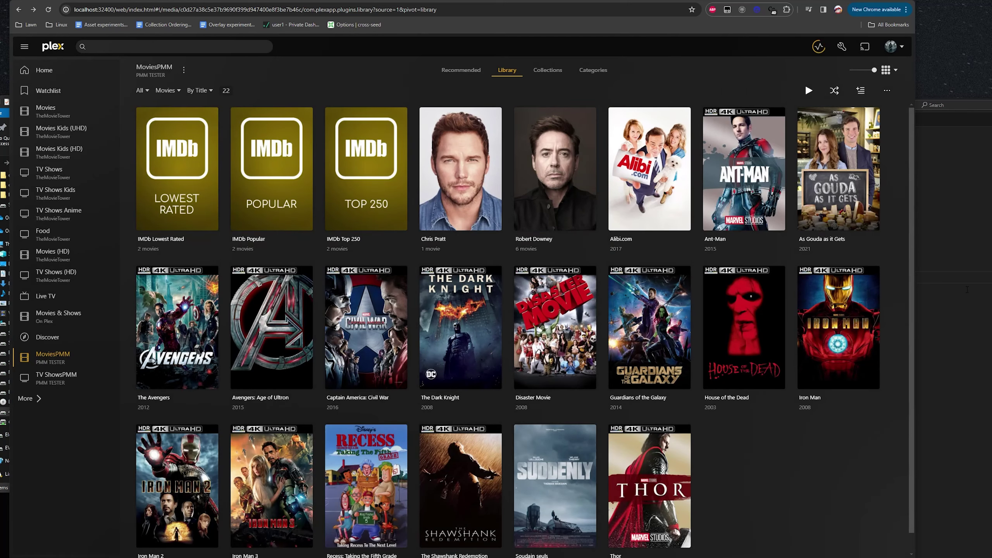
Step: Highlight the Action Movies: mapping name in Movies.yml and return to the wiki's Dynamic Collections page
key("alt+Tab")
left_click_drag(732, 153, 653, 154)
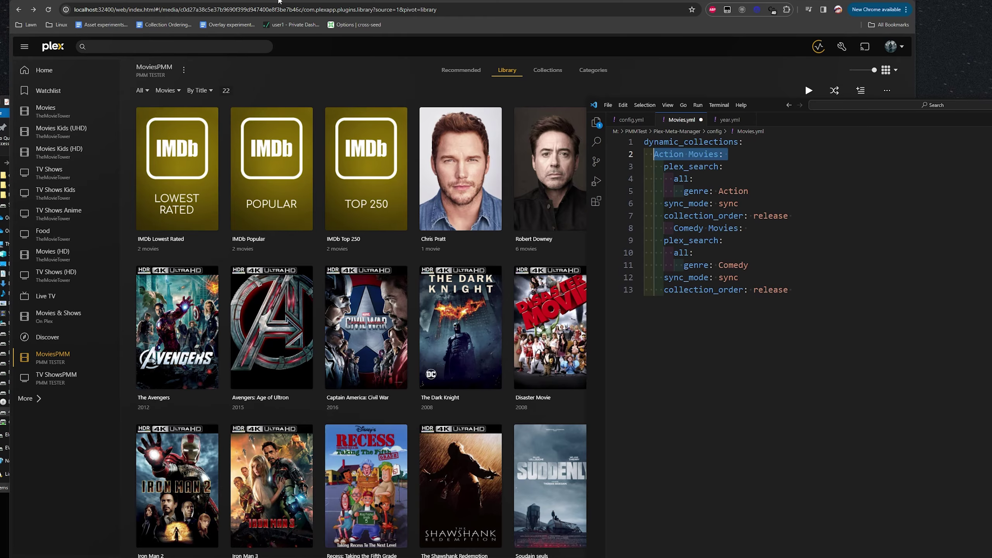
left_click(280, 1)
left_click(706, 406)
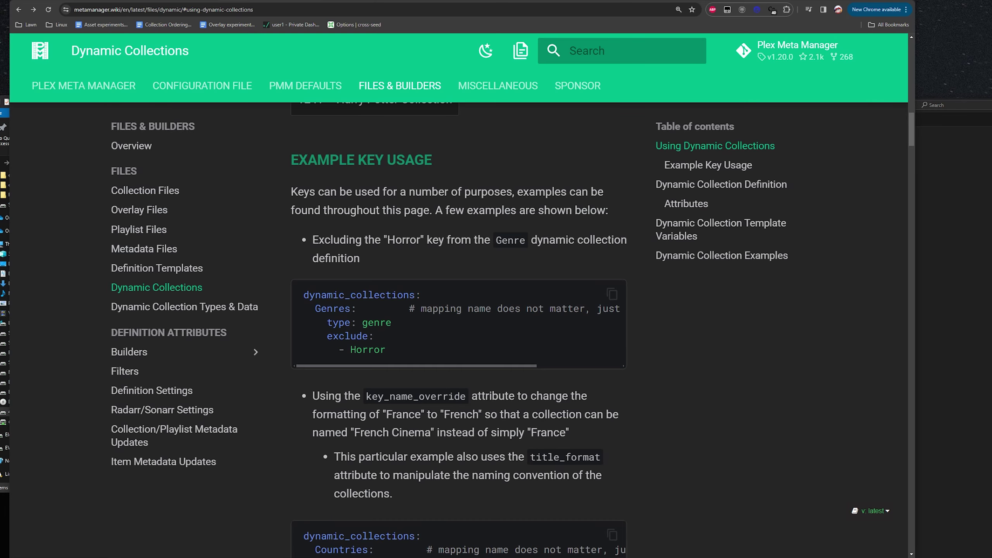
Step: Rename the Action Movies: mapping in Movies.yml to Genres:
key("alt+Tab")
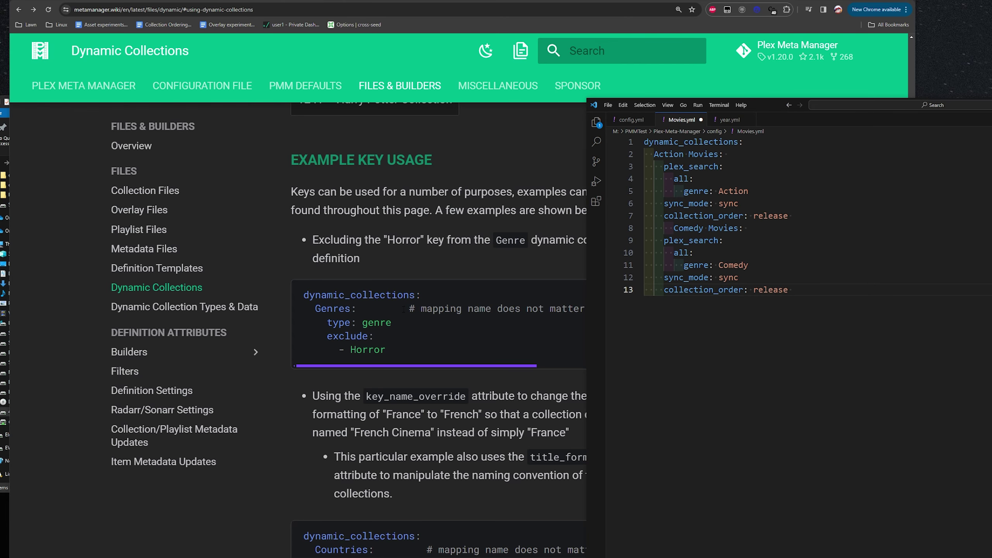
left_click_drag(654, 154, 724, 153)
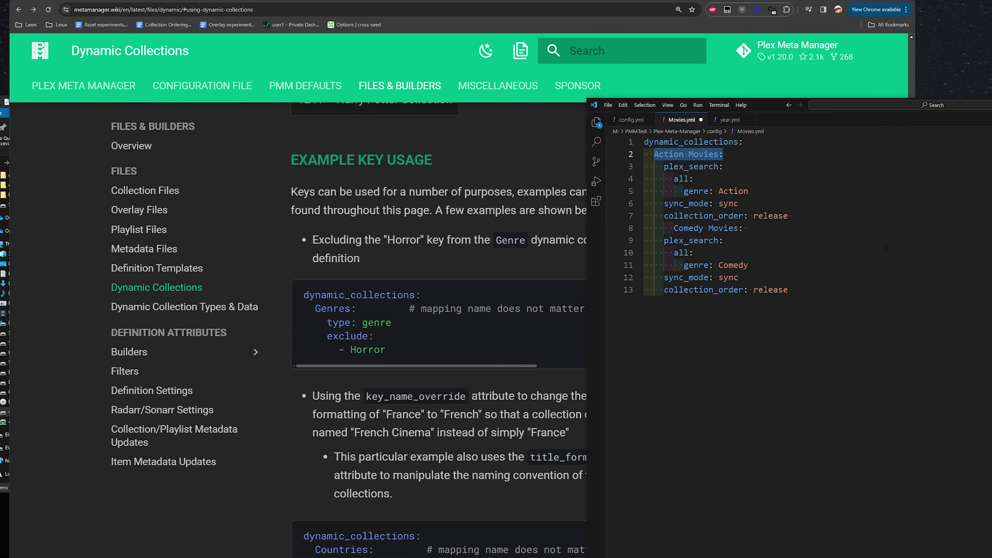
type("Genres:")
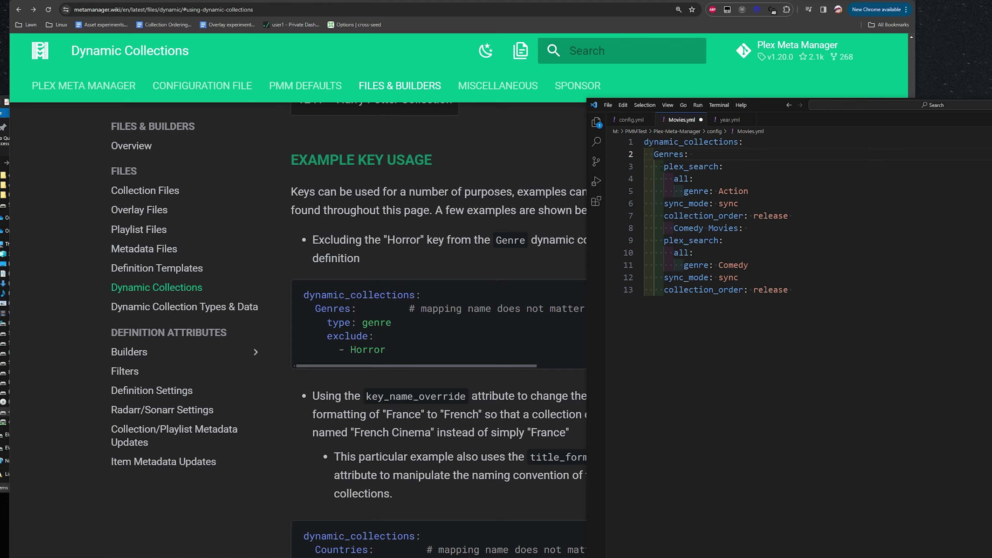
Step: Replace all the lines below Genres: in Movies.yml with type: genre and reposition the editor window
left_click_drag(661, 167, 694, 253)
left_click_drag(750, 266, 794, 289)
left_click(649, 192)
left_click_drag(645, 167, 834, 297)
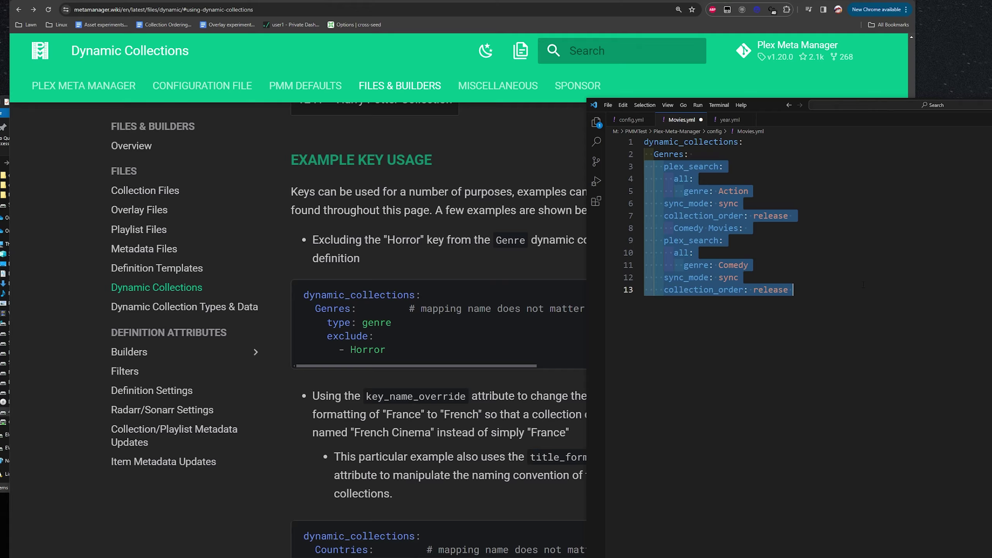
key("BackSpace")
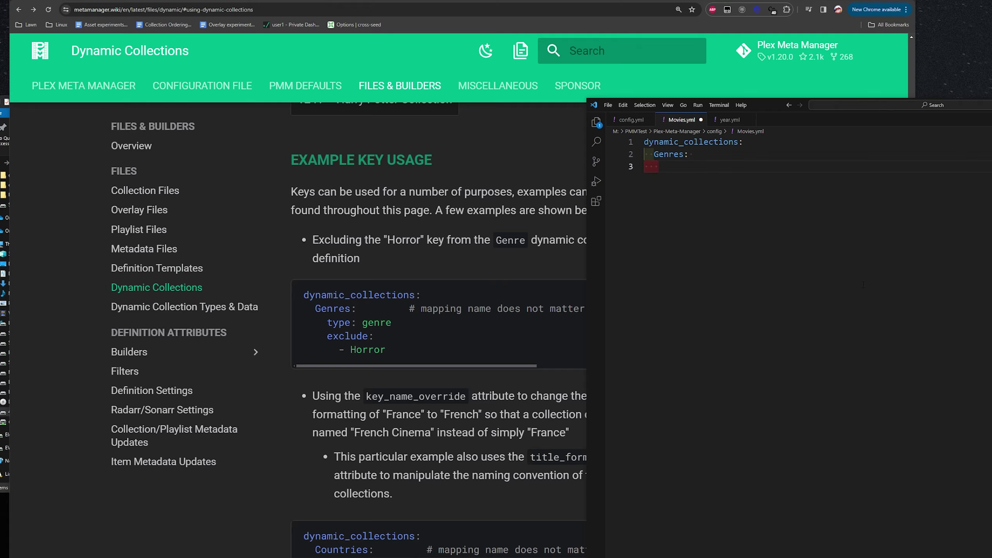
type("type: genre")
left_click_drag(762, 111, 752, 171)
left_click_drag(811, 156, 726, 166)
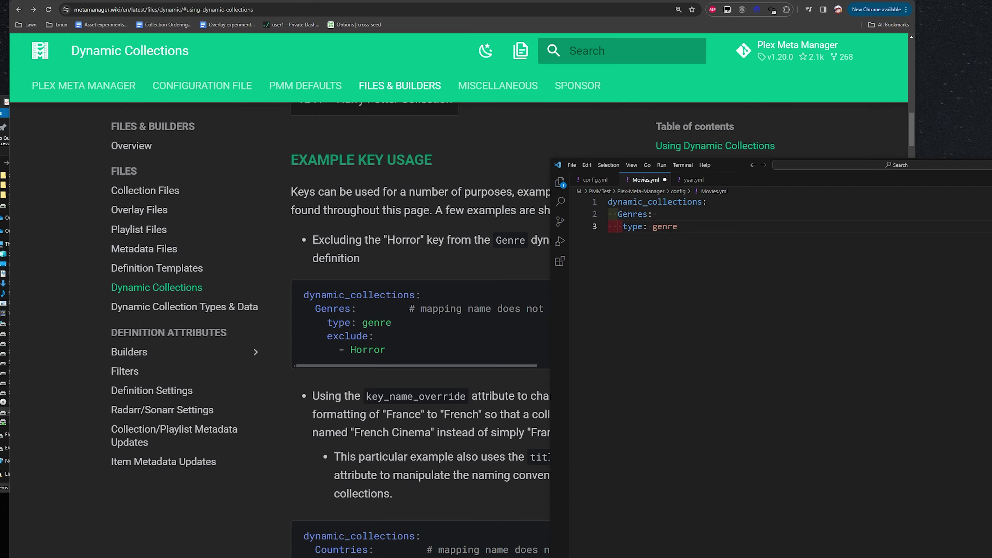
Step: Highlight the Genres mapping name and the genre type value in Movies.yml
left_click_drag(617, 215, 663, 216)
double_click(633, 214)
double_click(675, 228)
Step: Open the wiki's Dynamic Collection Types & Data page and expand the genre type's details
left_click(204, 308)
scroll(391, 412, "down", 10)
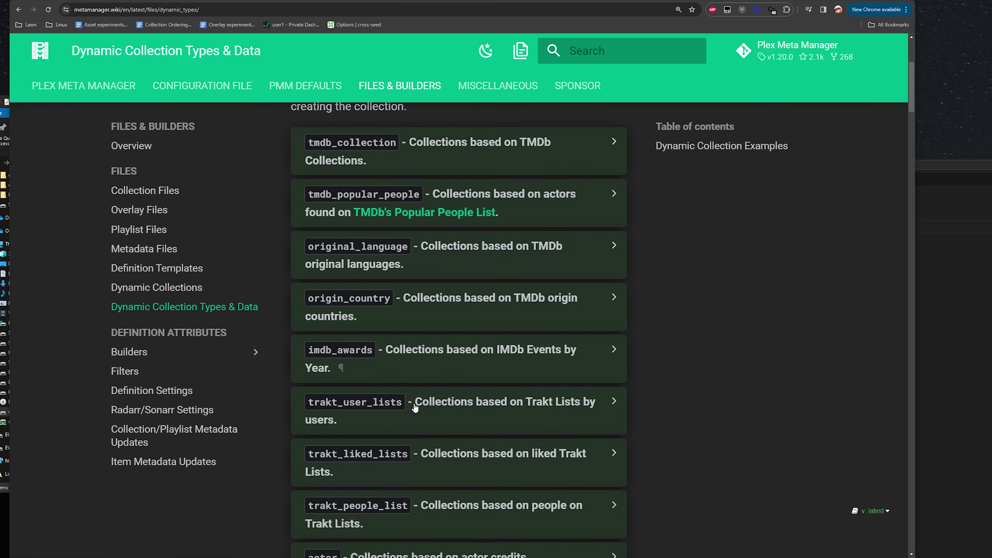
scroll(391, 412, "down", 2)
left_click(382, 390)
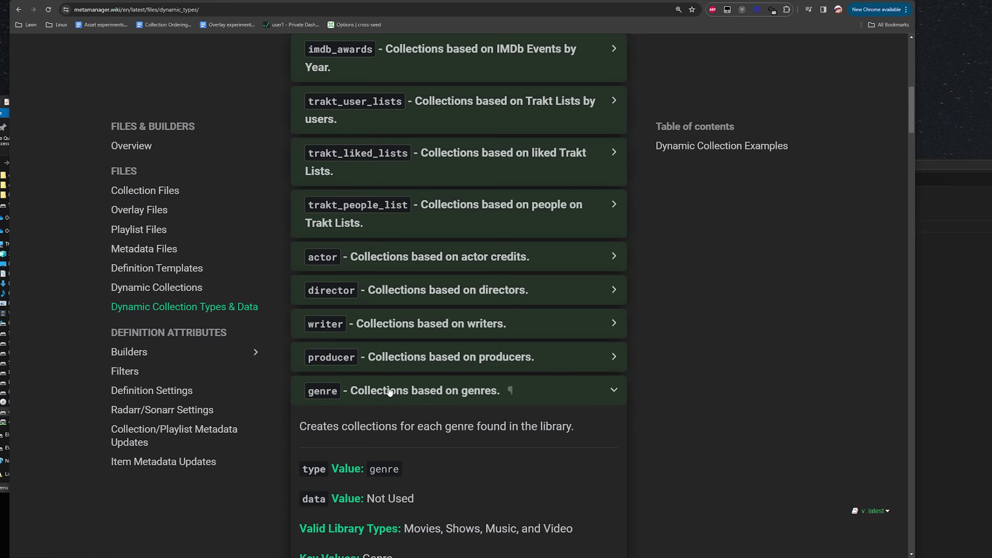
Step: Review the genre type's details and the introduction of the Dynamic Collection Types & Data page
scroll(460, 420, "down", 5)
scroll(442, 425, "down", 1)
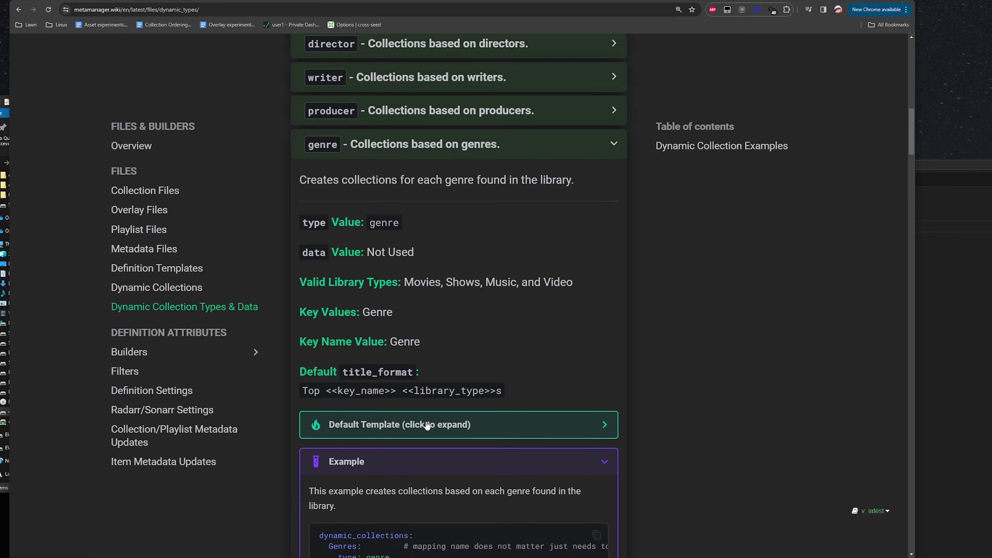
scroll(486, 382, "up", 18)
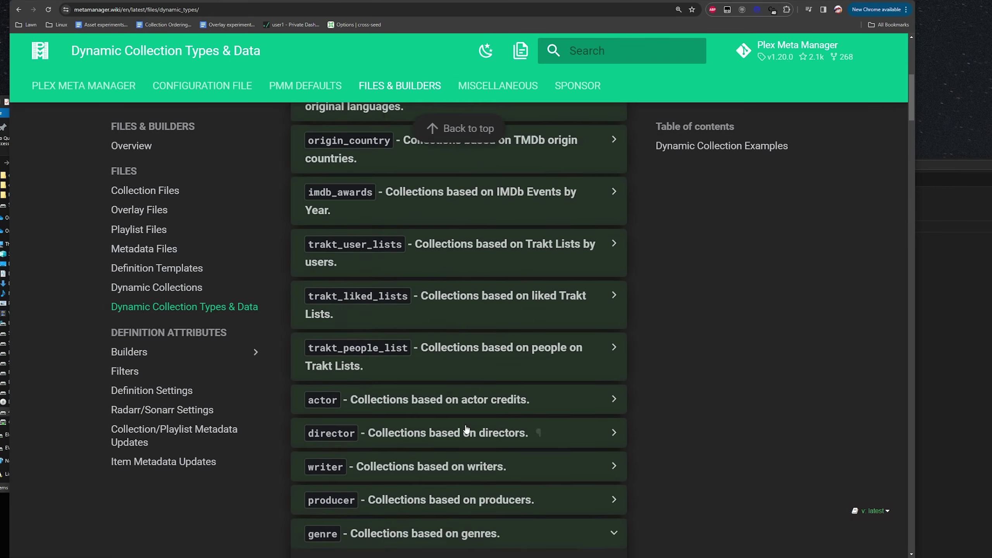
scroll(410, 417, "up", 1)
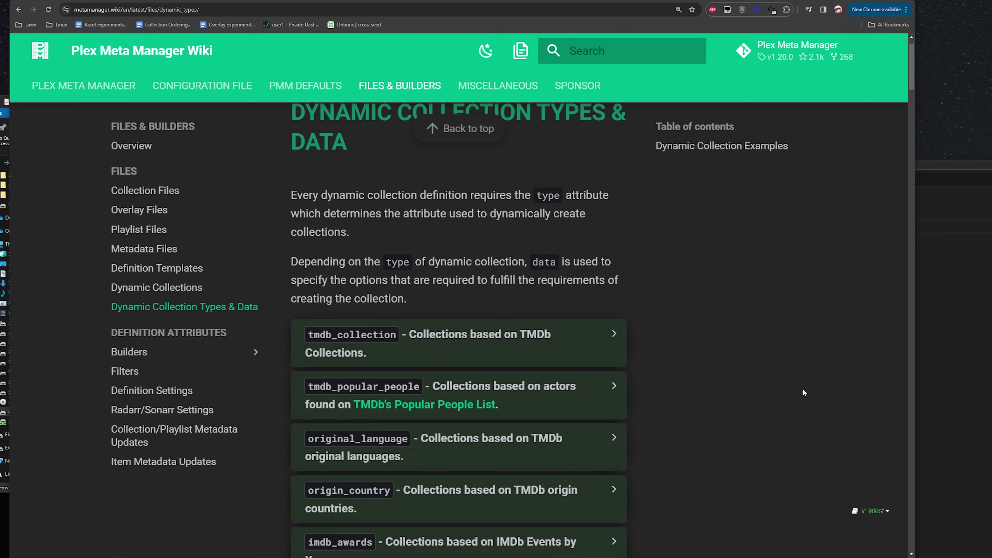
scroll(760, 356, "up", 1)
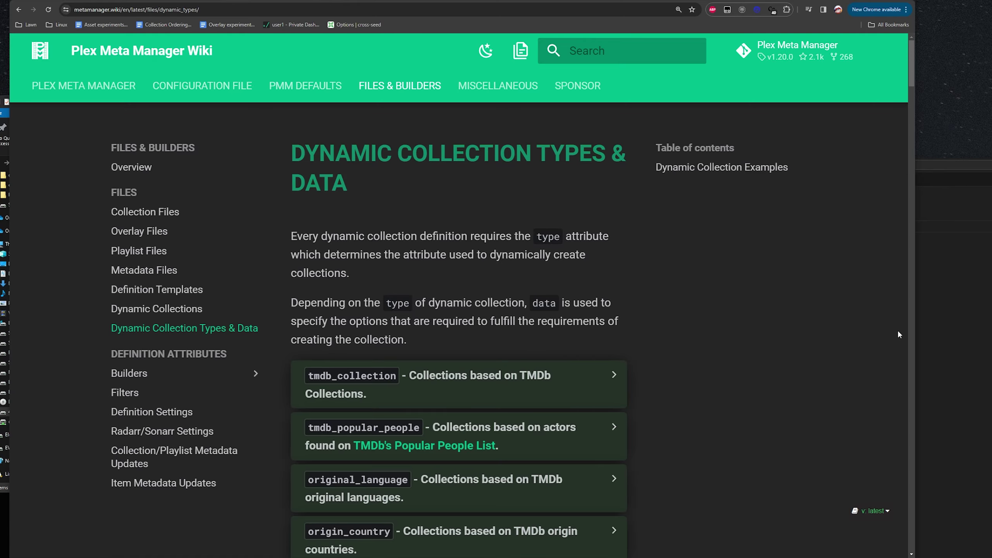
key("alt+Tab")
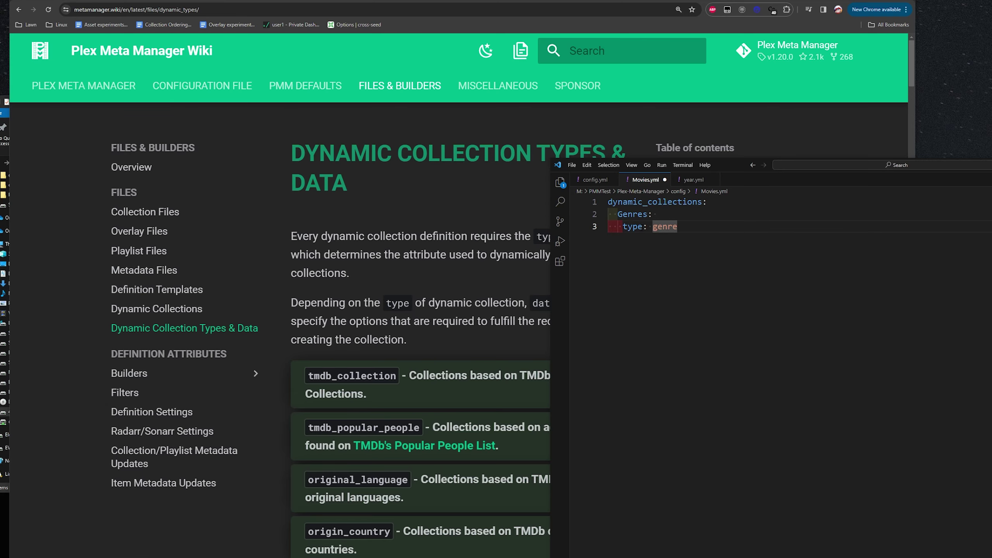
scroll(421, 297, "down", 4)
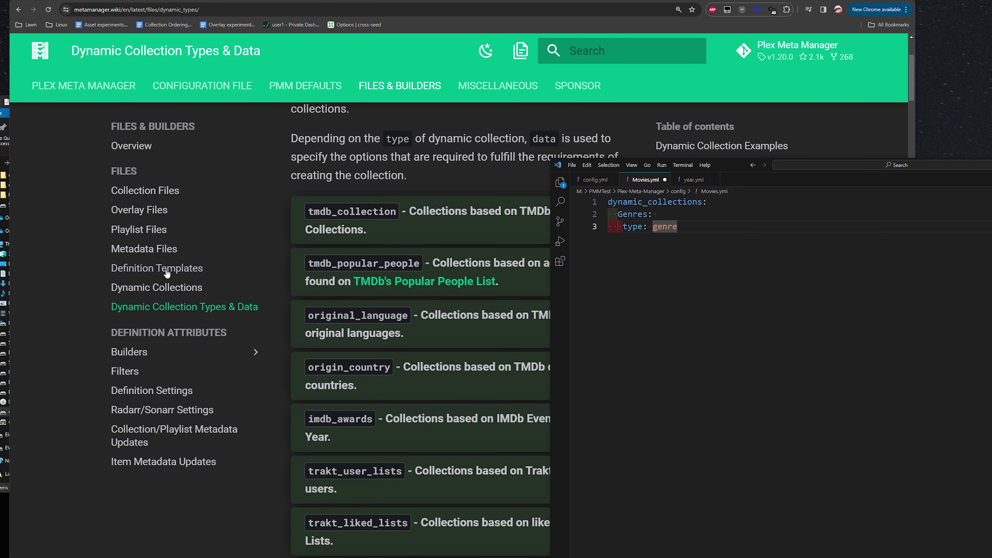
Step: Expand the type & data attribute on the wiki's Dynamic Collections page and return to Dynamic Collection Types & Data
left_click(165, 288)
scroll(344, 279, "down", 15)
scroll(413, 327, "up", 3)
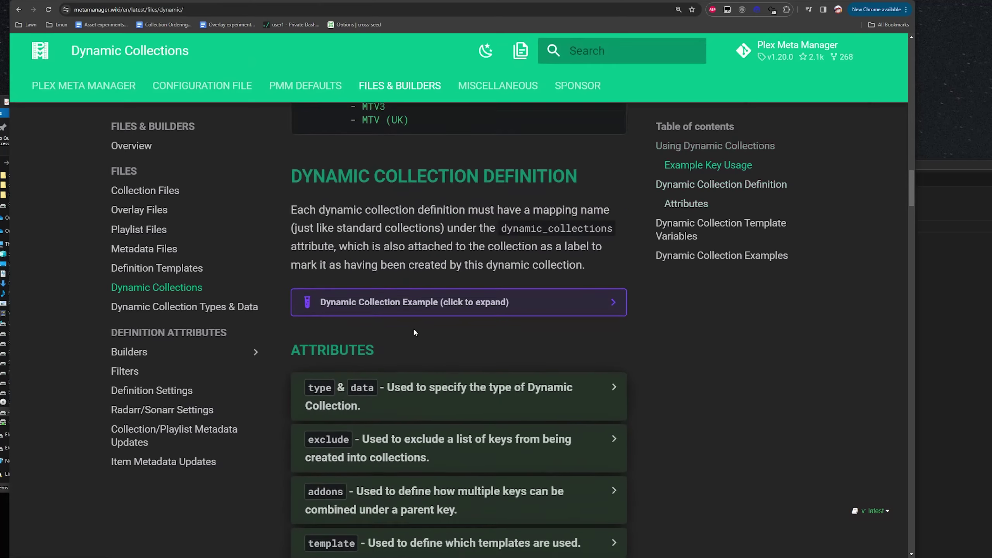
scroll(382, 375, "down", 1)
left_click(382, 375)
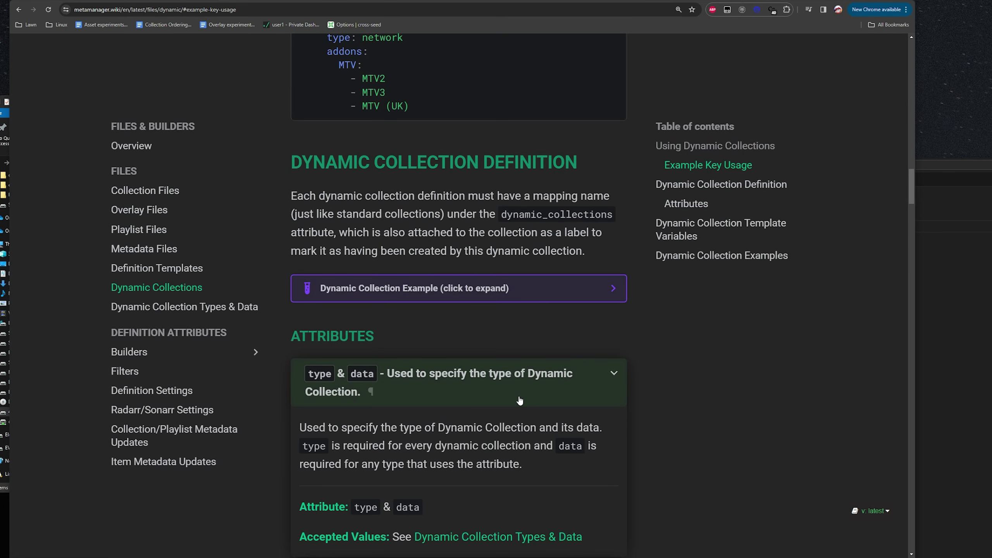
scroll(634, 365, "down", 2)
scroll(550, 403, "up", 1)
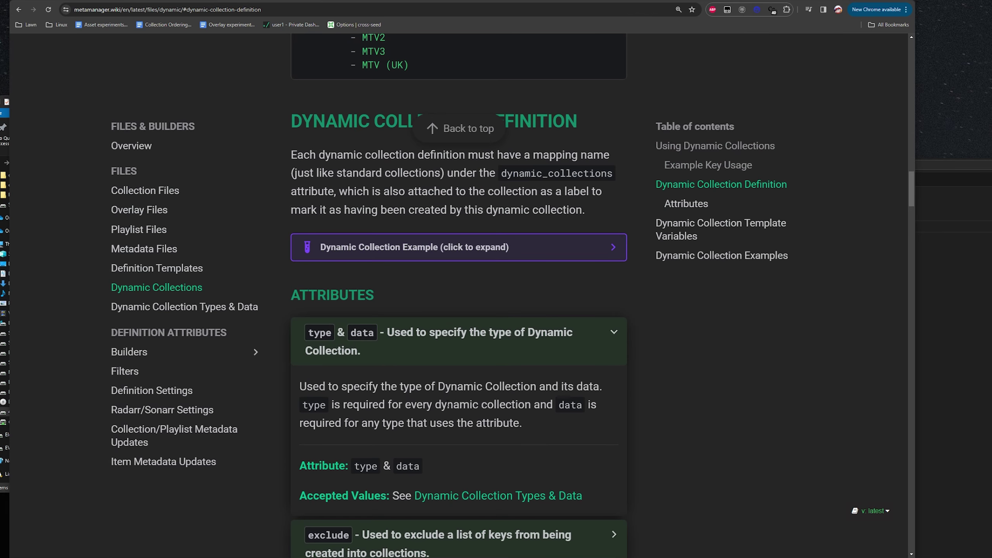
scroll(585, 419, "down", 2)
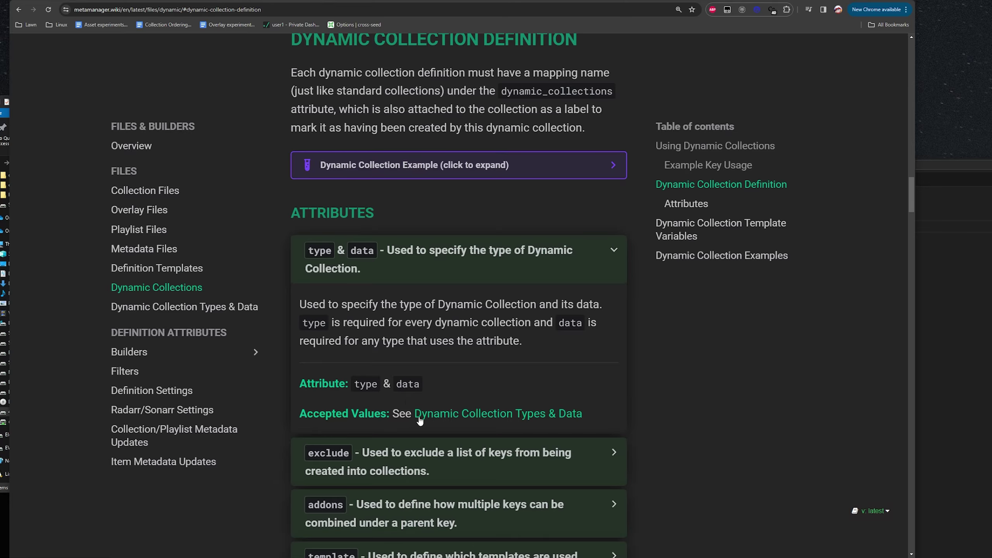
left_click(201, 308)
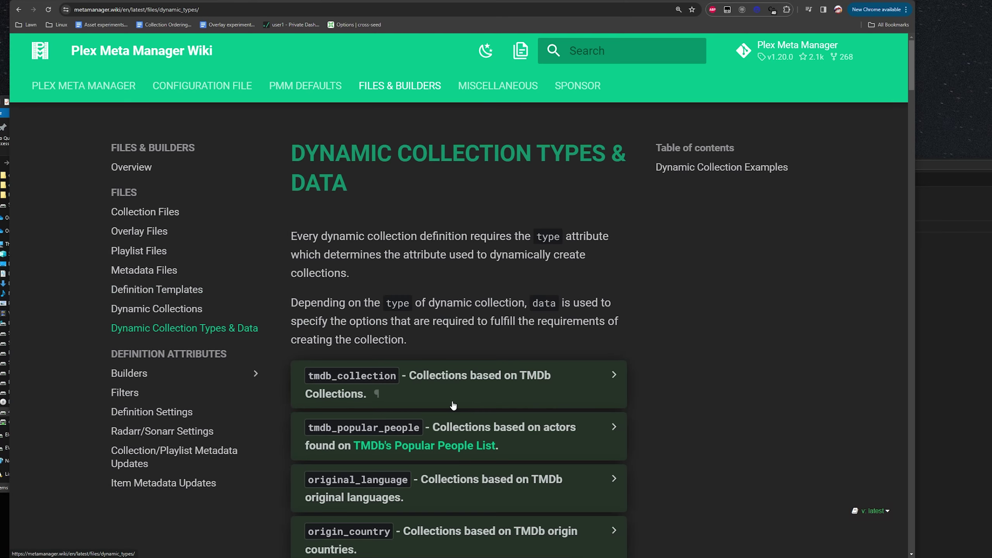
scroll(458, 328, "down", 5)
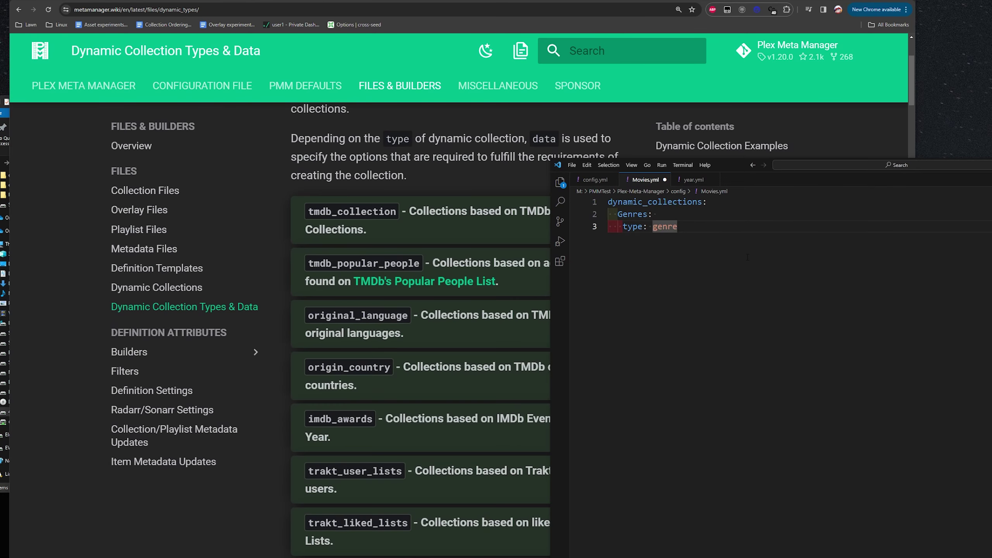
Step: Add an empty data: line below type: genre in Movies.yml and delete it again
key("Return")
type("data:")
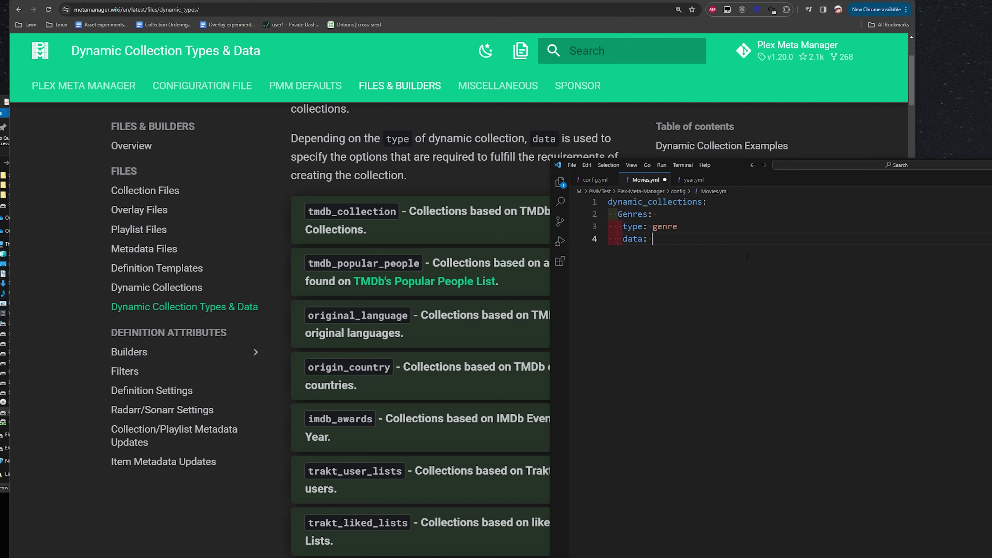
left_click_drag(676, 243, 578, 238)
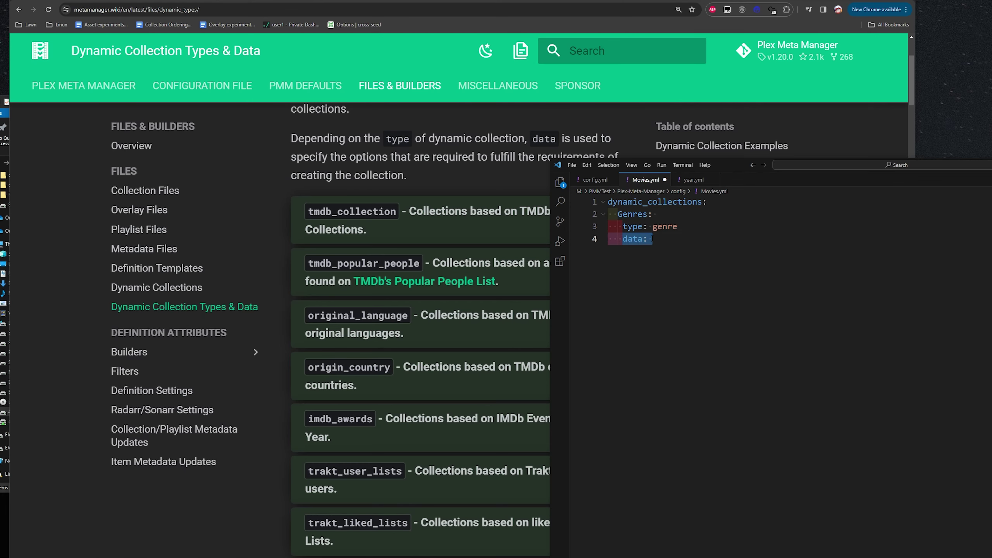
key("BackSpace")
key("BackSpace")
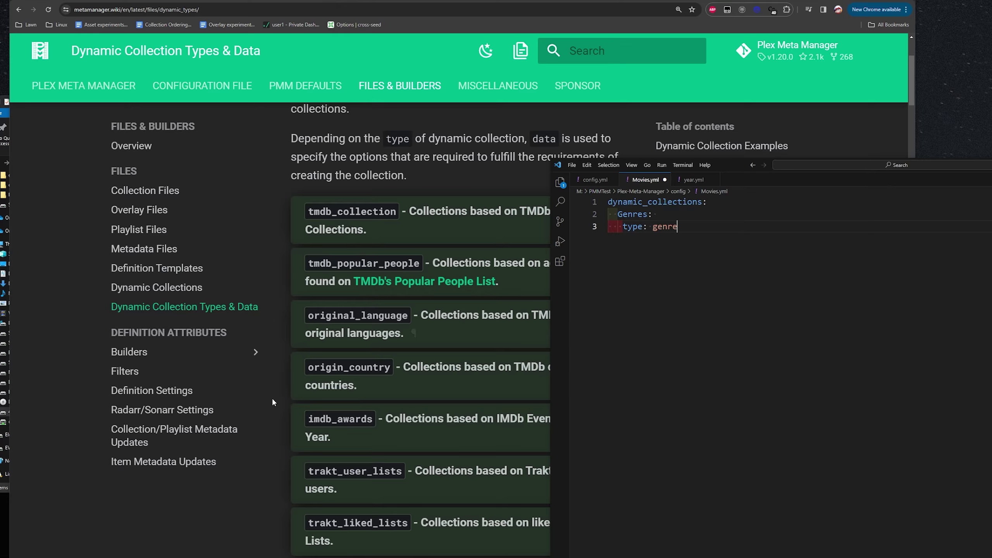
Step: Expand the wiki's genre type details and compare its type value with the type: genre line in Movies.yml
scroll(381, 450, "down", 10)
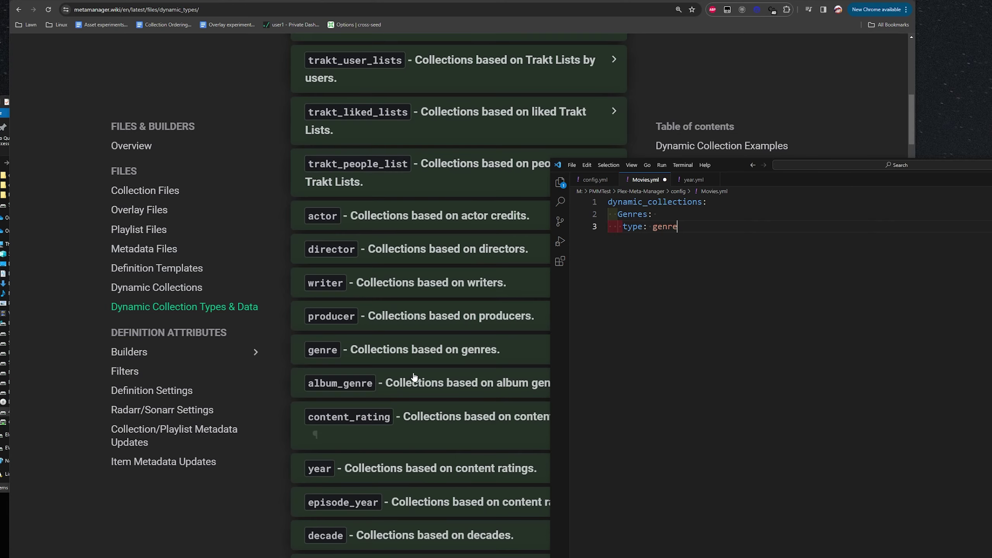
left_click(419, 359)
scroll(418, 360, "down", 2)
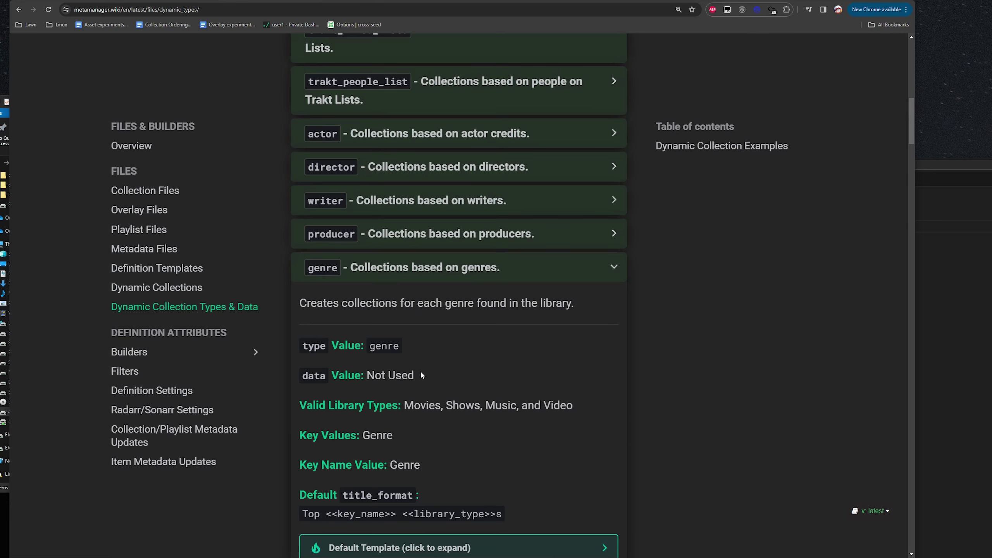
scroll(420, 371, "down", 2)
scroll(414, 319, "down", 1)
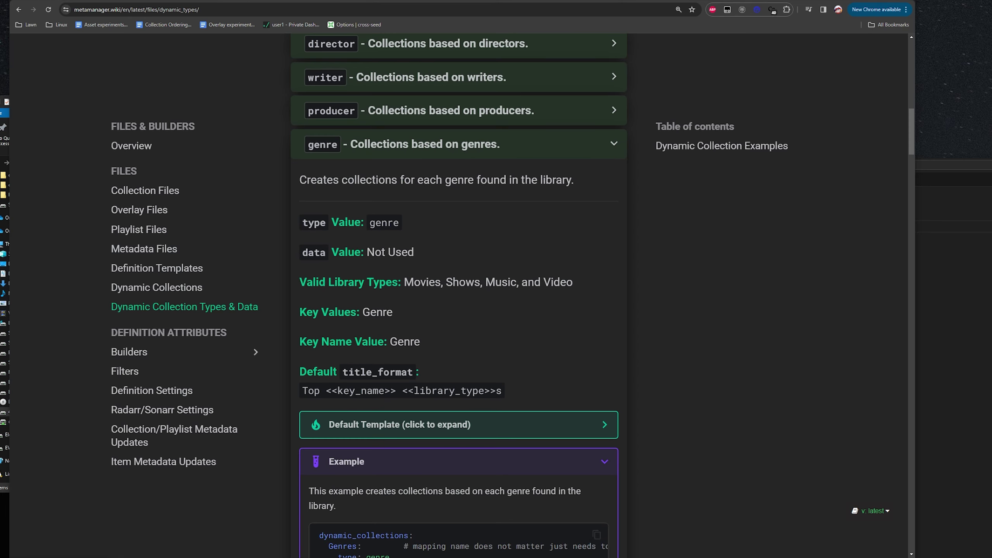
left_click_drag(334, 228, 403, 227)
left_click(408, 228)
left_click(945, 226)
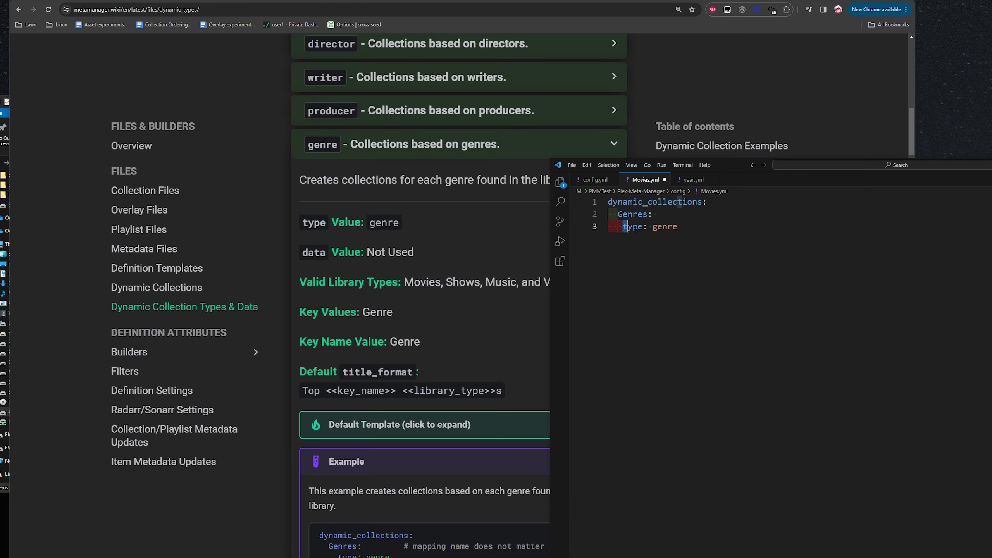
scroll(448, 474, "up", 3)
scroll(444, 460, "down", 2)
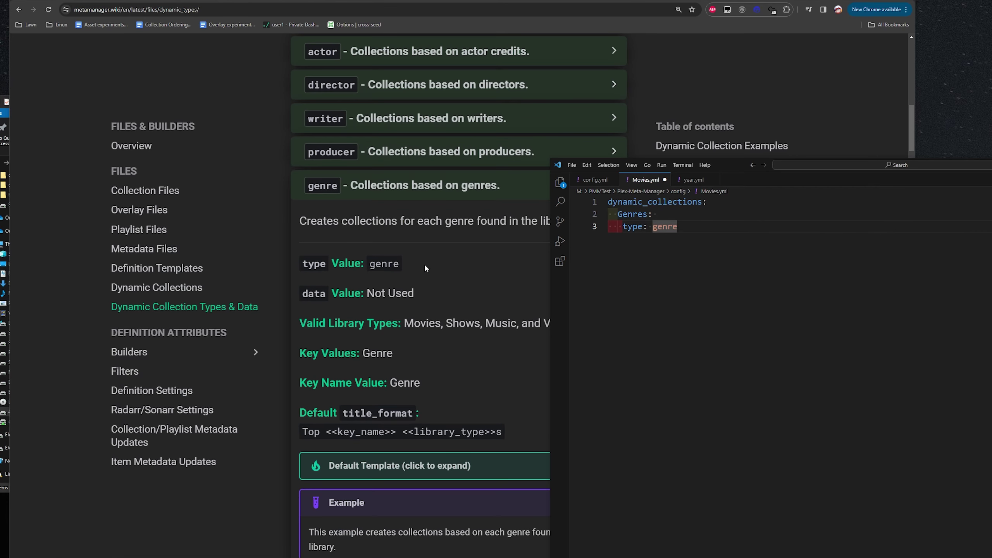
Step: Highlight the data value line in the wiki's genre type details
left_click(386, 275)
left_click_drag(321, 293, 415, 294)
left_click_drag(534, 323, 528, 323)
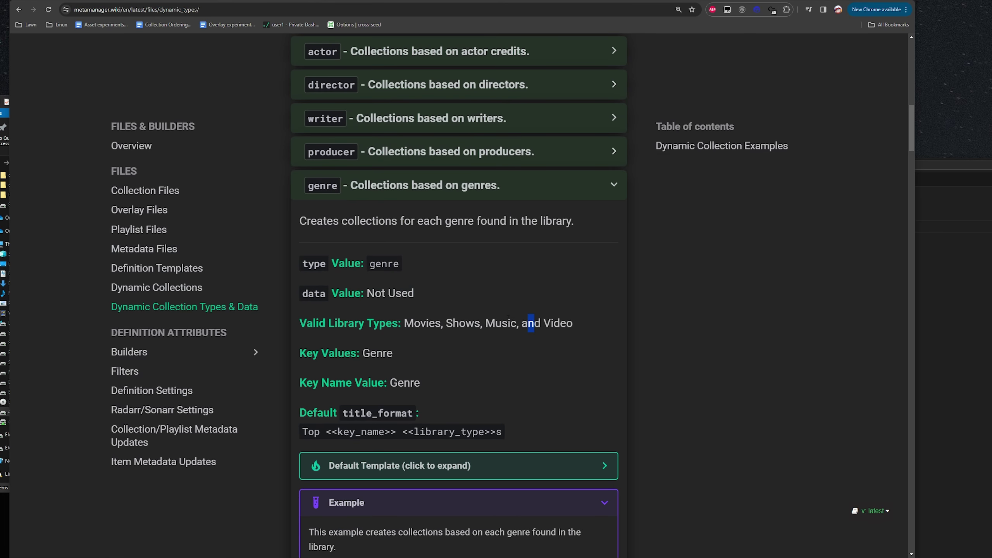
left_click_drag(414, 293, 309, 293)
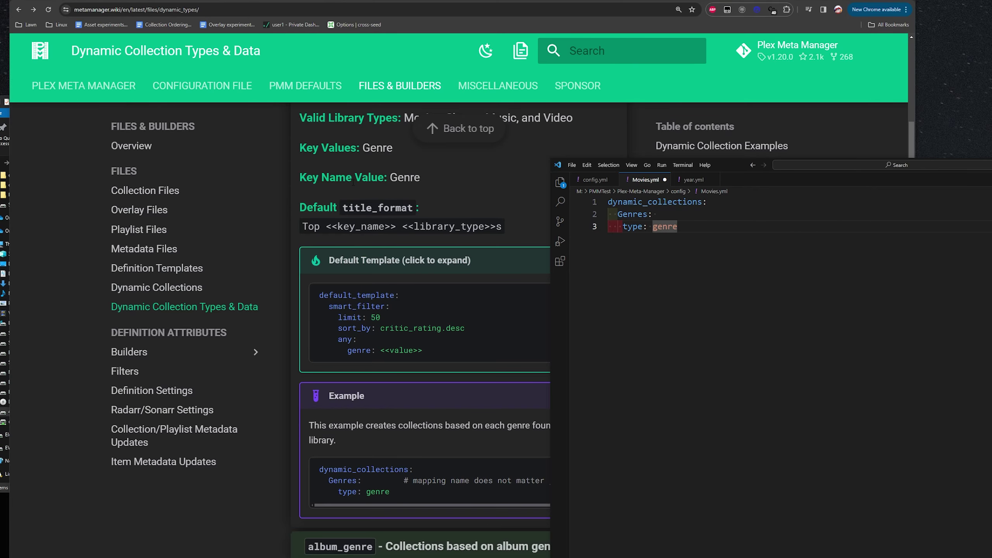
Step: Highlight the Key Name Value and Key Values lines in the wiki's genre type details
left_click(332, 177)
left_click_drag(330, 177, 429, 177)
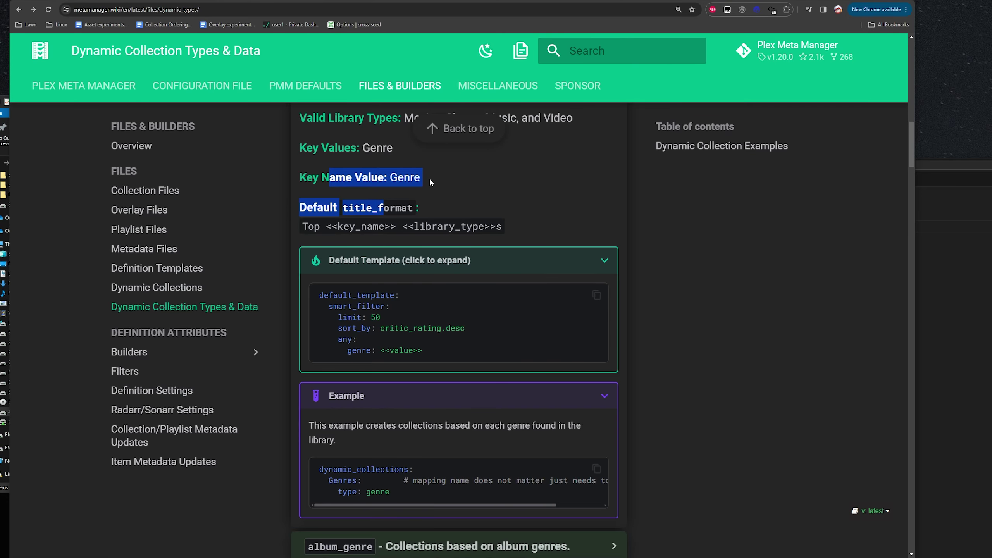
left_click(405, 183)
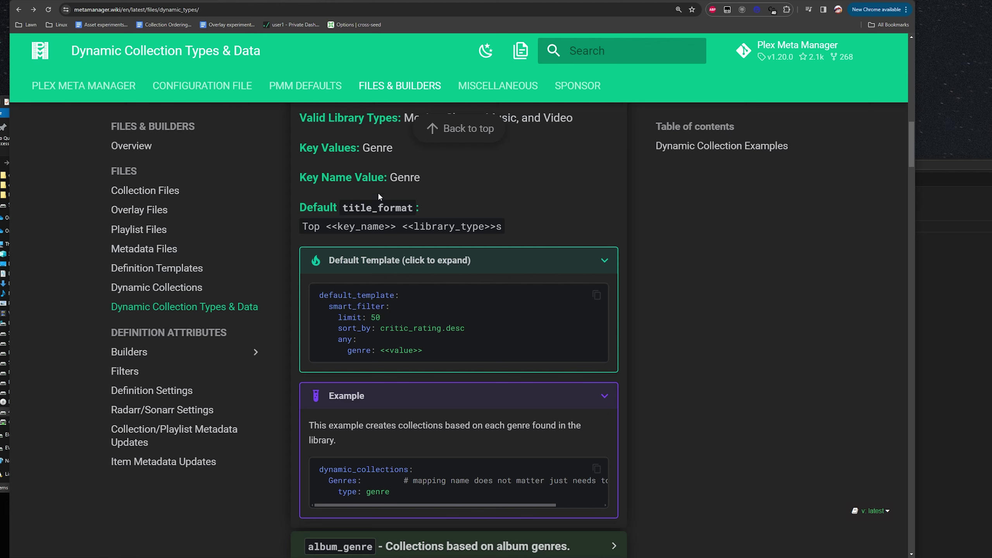
left_click_drag(330, 177, 467, 185)
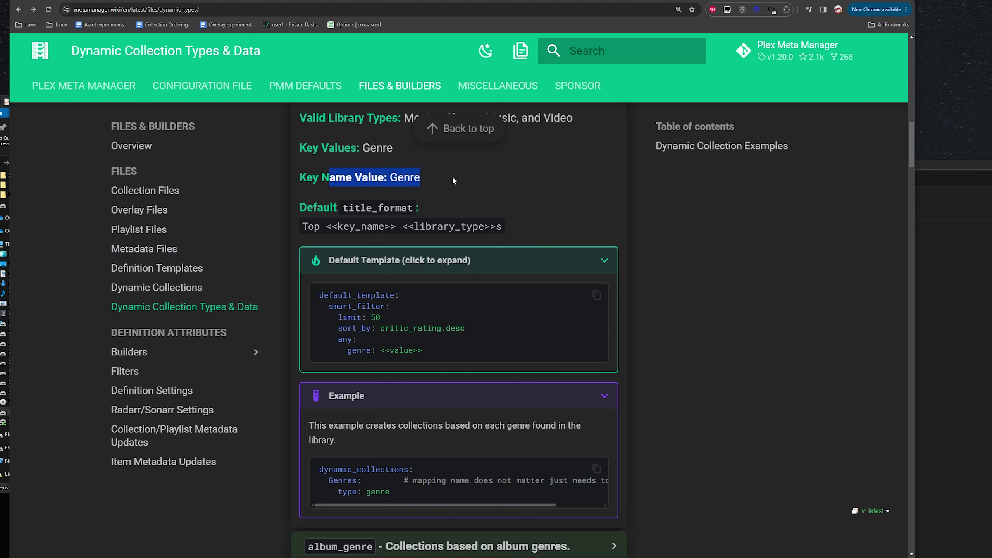
left_click(402, 180)
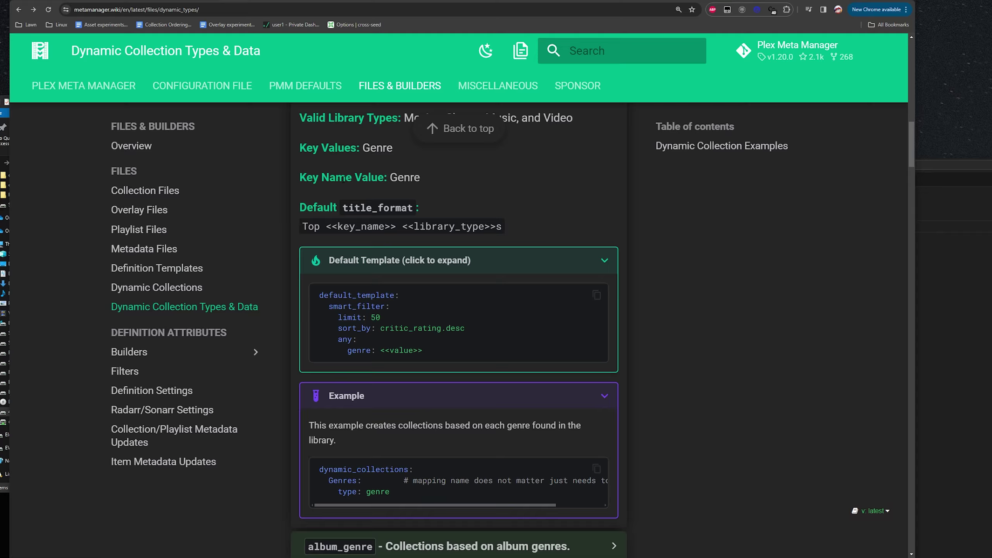
right_click(362, 180)
key("Escape")
scroll(384, 224, "up", 1)
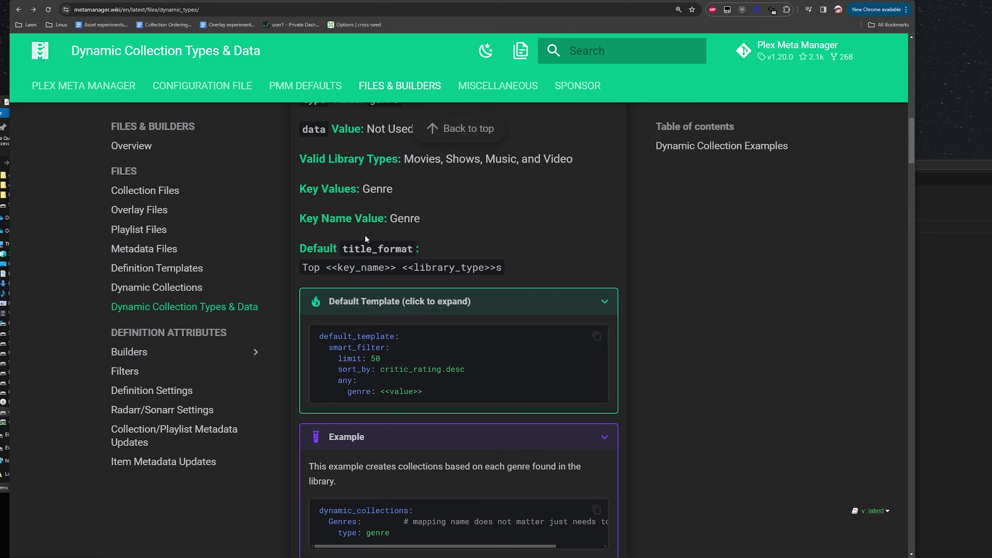
double_click(412, 219)
key("alt+Tab")
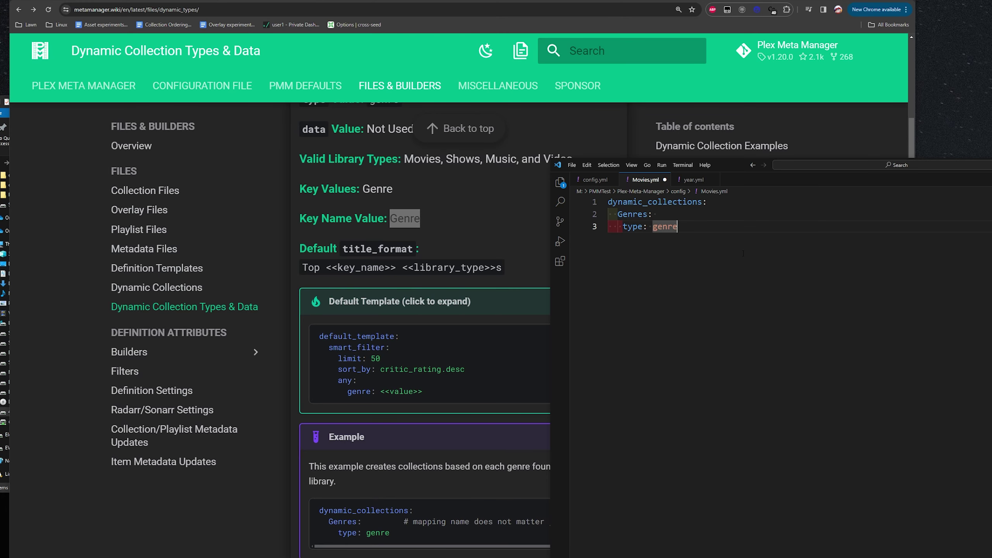
left_click_drag(356, 190, 416, 193)
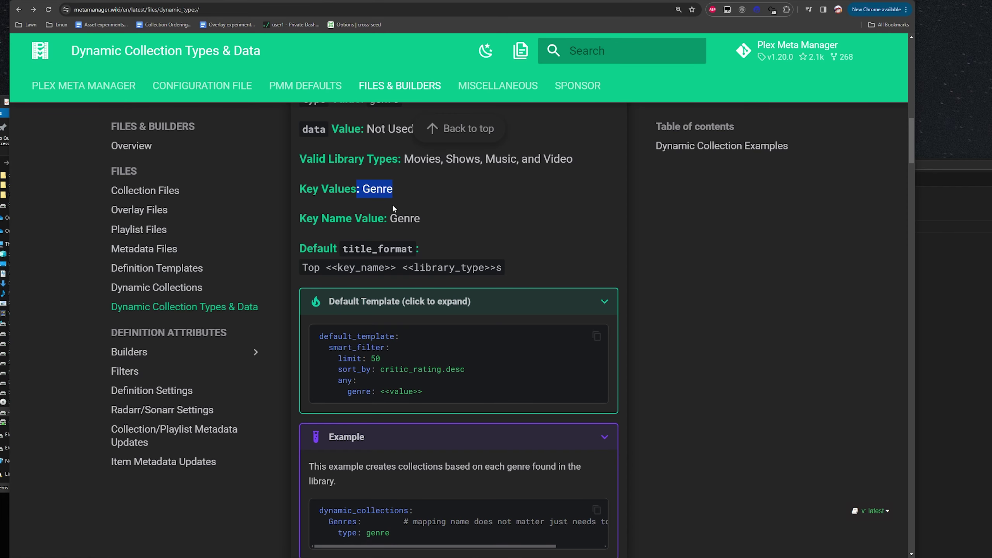
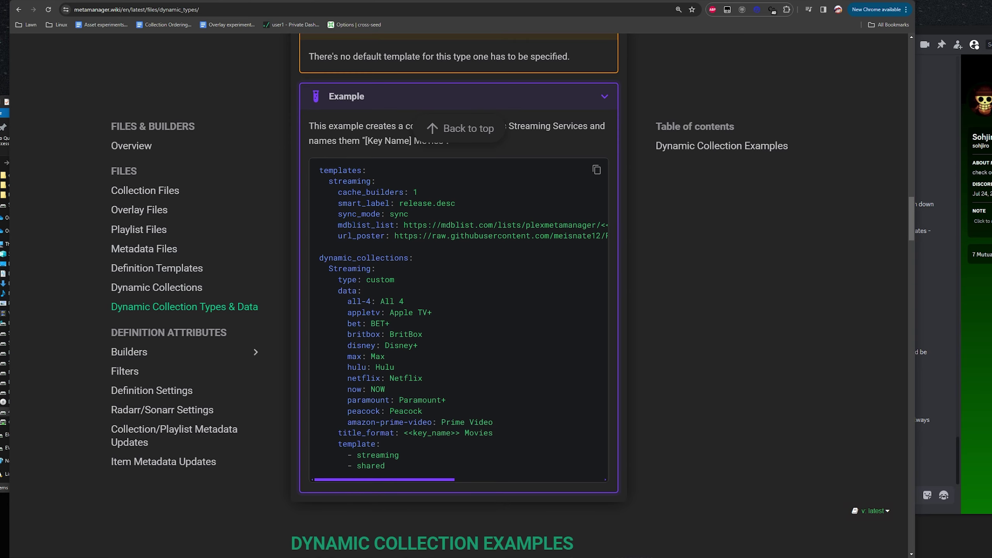
Step: Highlight the mdblist_list and url_poster lines in the streaming template of the custom type's example
left_click_drag(347, 225, 605, 236)
left_click(420, 335)
left_click_drag(380, 481, 383, 481)
Step: Review the mdblist_list examples on the wiki's MdbList Builders page and return to the custom type's streaming example
left_click(130, 352)
scroll(156, 352, "down", 2)
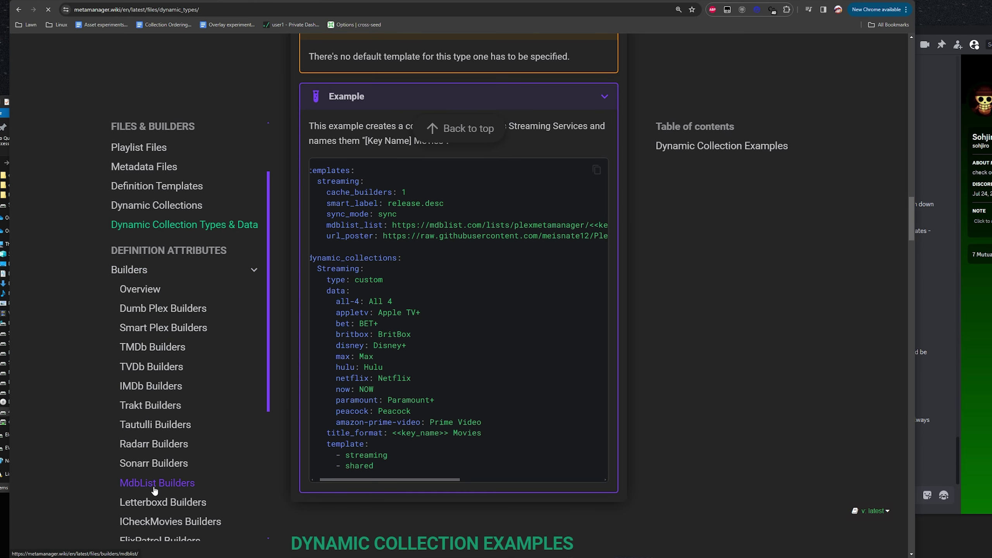
left_click(155, 486)
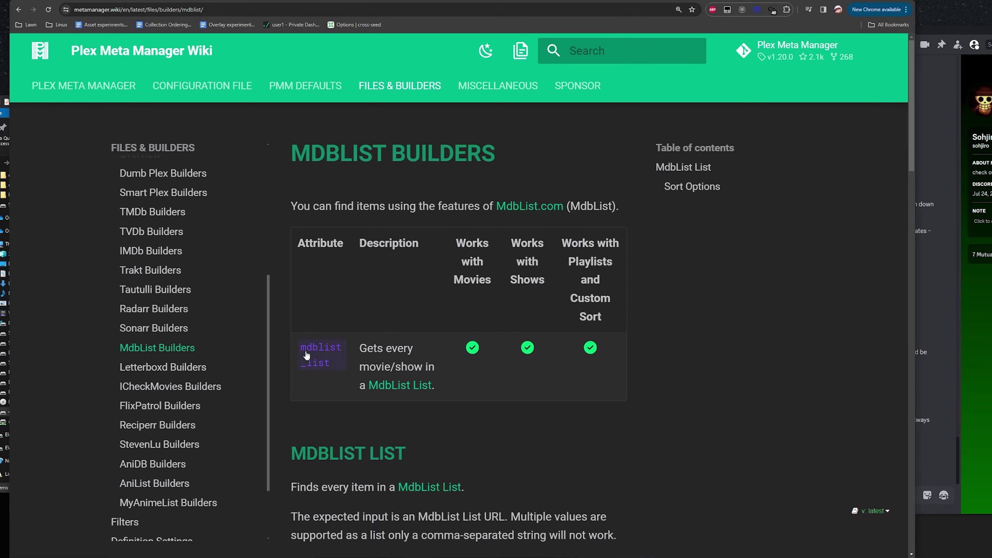
scroll(434, 392, "down", 6)
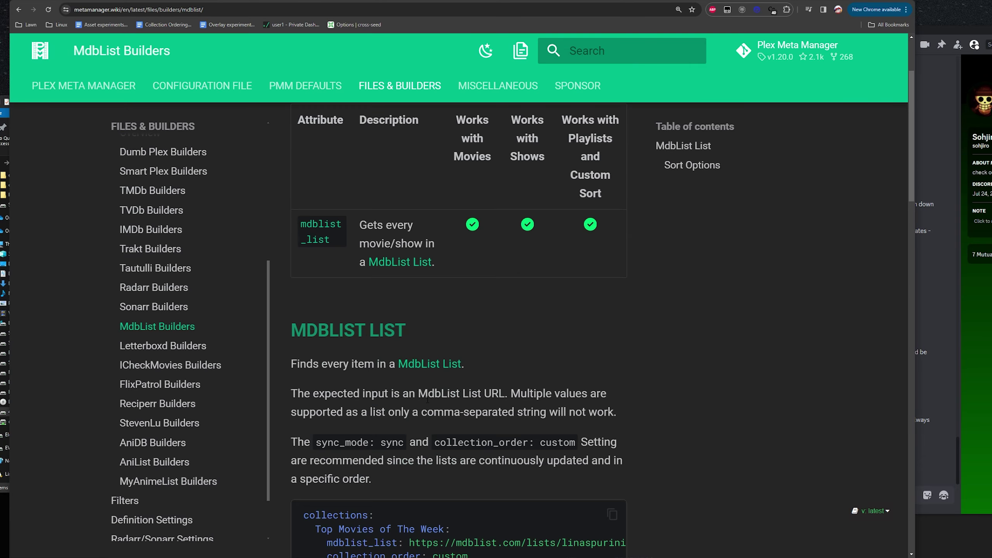
left_click_drag(444, 335, 406, 345)
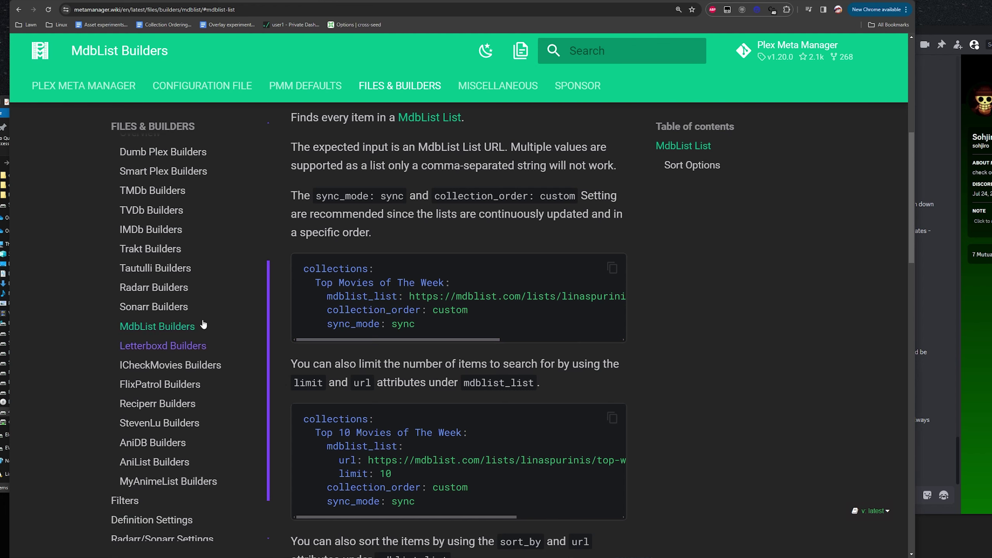
left_click(19, 9)
mouse_move(387, 477)
left_mouse_down()
mouse_move(451, 485)
mouse_move(385, 479)
left_mouse_up()
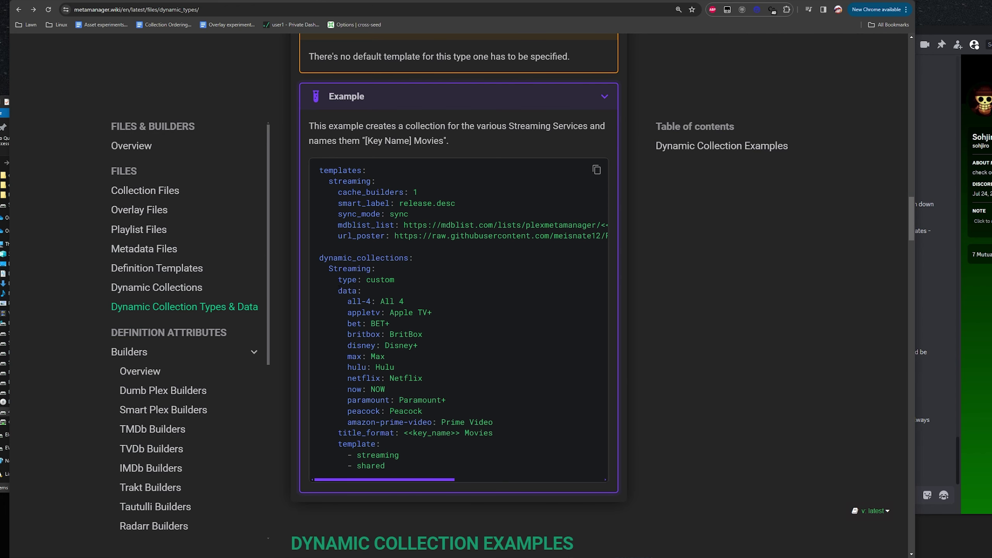
Step: Highlight the key and name entries under data in the custom type's streaming example, ending on the appletv key
left_click_drag(342, 301, 370, 303)
left_click(370, 304)
left_click_drag(349, 305, 423, 302)
left_click(375, 303)
left_click(448, 320)
left_click_drag(347, 300, 442, 408)
left_click(424, 379)
left_click_drag(377, 301, 422, 349)
left_click_drag(380, 312, 347, 311)
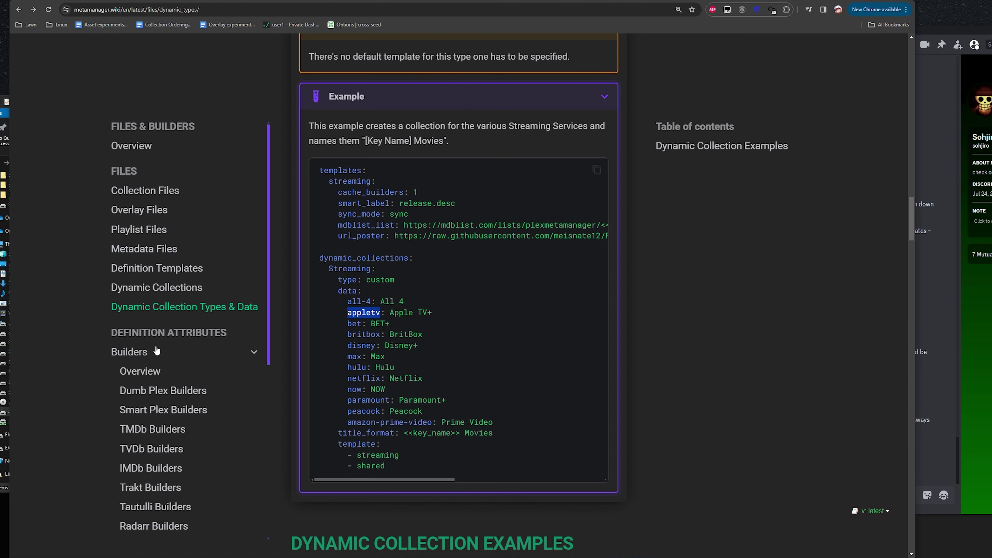
Step: Open the wiki's Dynamic Collections page and highlight the key and key_name columns in the example table
left_click(156, 287)
scroll(491, 364, "down", 5)
scroll(490, 363, "down", 6)
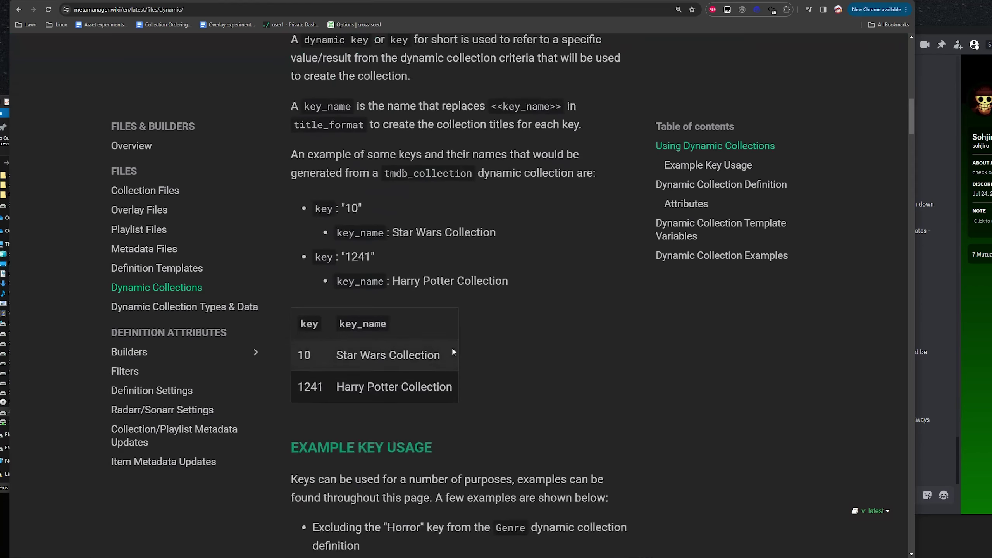
double_click(303, 324)
double_click(312, 355)
left_click_drag(337, 323, 425, 347)
left_click(330, 323)
double_click(309, 323)
scroll(297, 327, "up", 3)
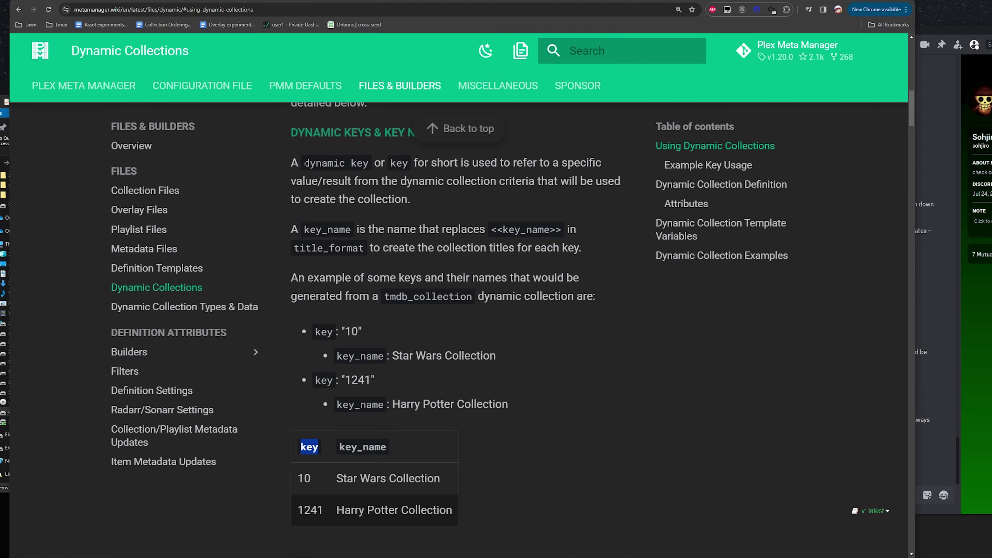
Step: Highlight the terms dynamic key and key in the Dynamic Keys & Key Names explanation
left_click_drag(305, 163, 364, 162)
double_click(398, 163)
mouse_move(454, 229)
left_mouse_down()
mouse_move(460, 247)
mouse_move(465, 224)
left_mouse_up()
scroll(435, 335, "down", 6)
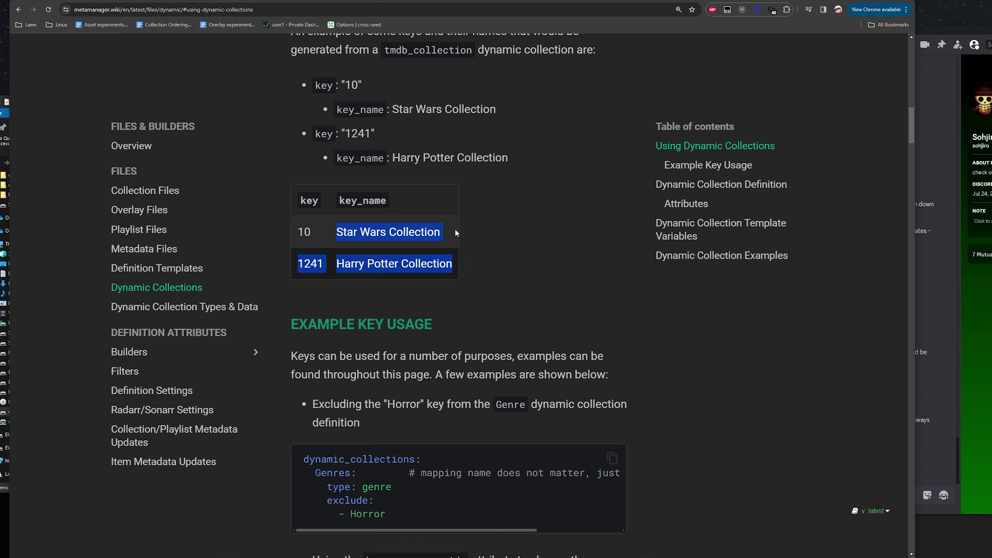
left_click(454, 228)
scroll(441, 250, "up", 4)
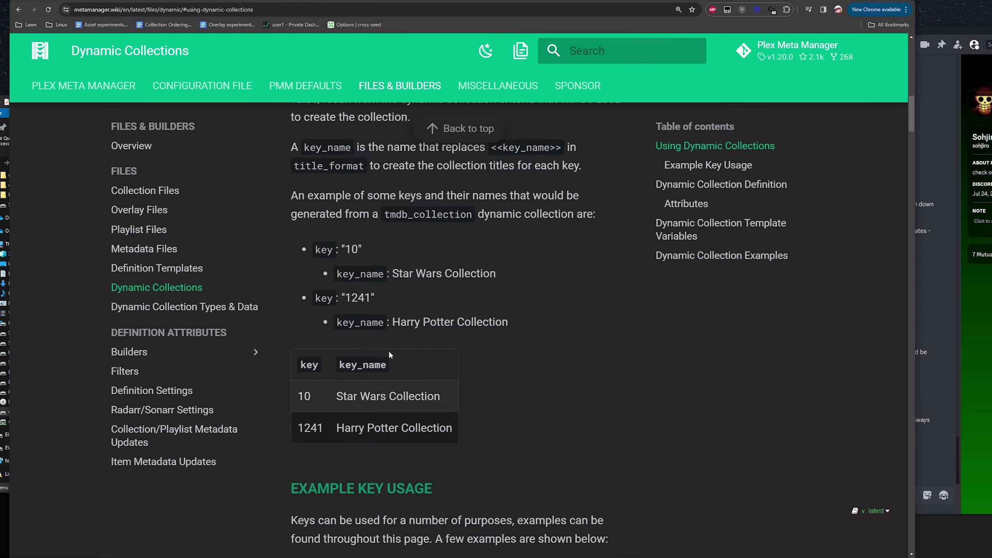
Step: Highlight the line on title_format creating collection titles, and the key, key_name and 10 cells in the table
left_click_drag(282, 168, 575, 166)
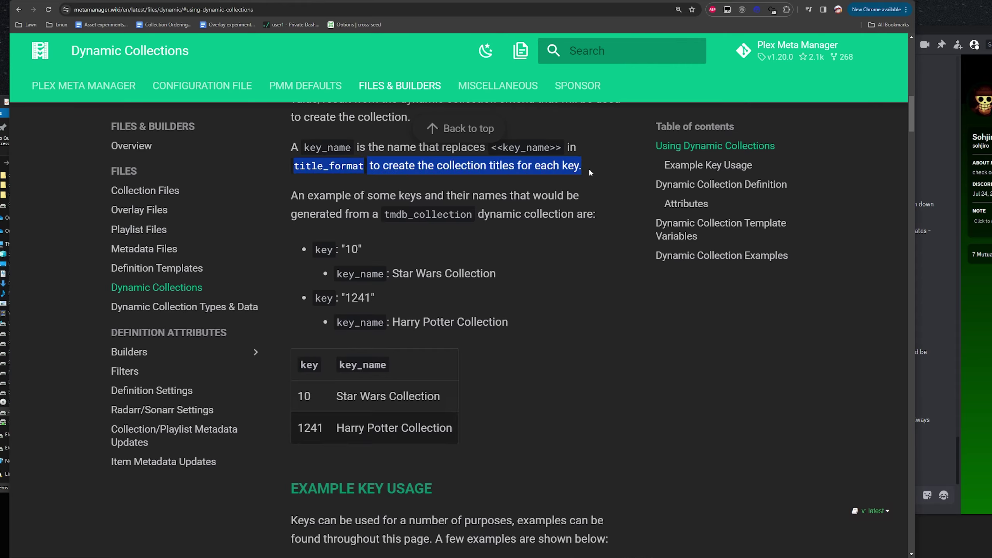
left_click(530, 181)
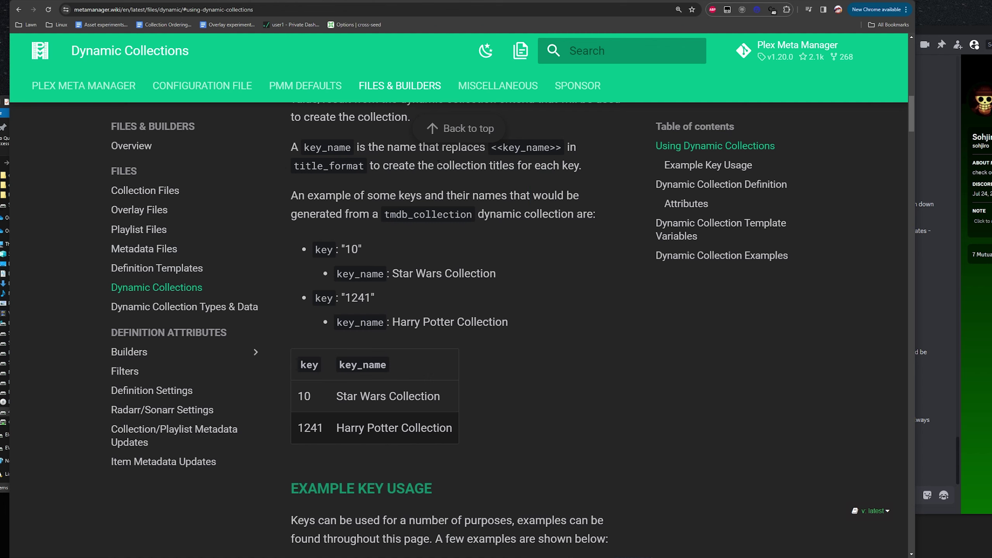
left_click_drag(437, 166, 519, 195)
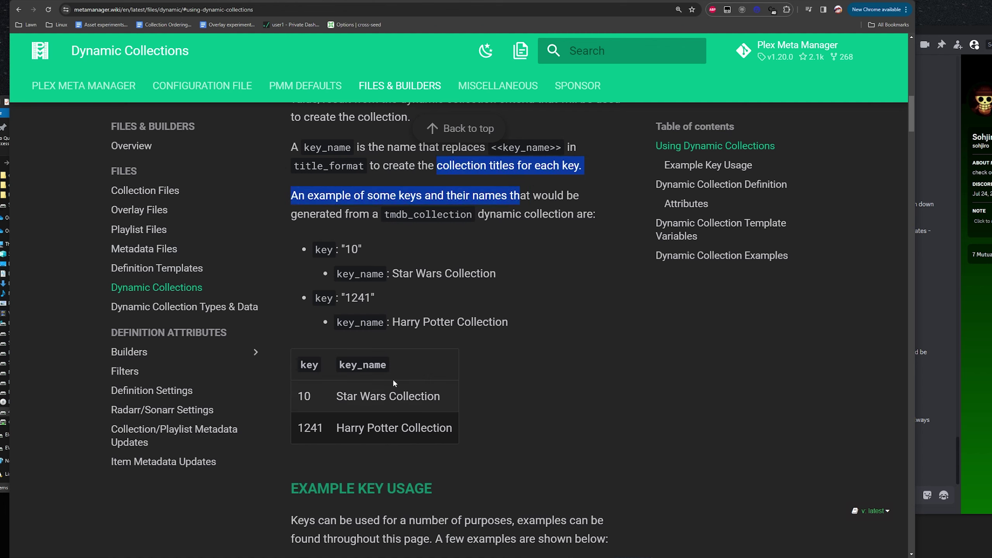
left_click_drag(393, 382, 300, 398)
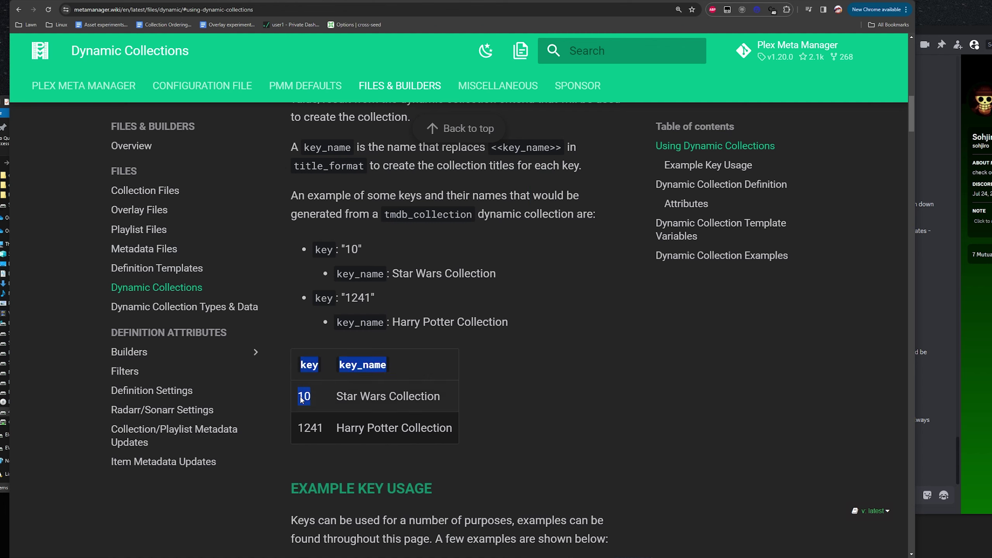
double_click(316, 417)
left_click(315, 406)
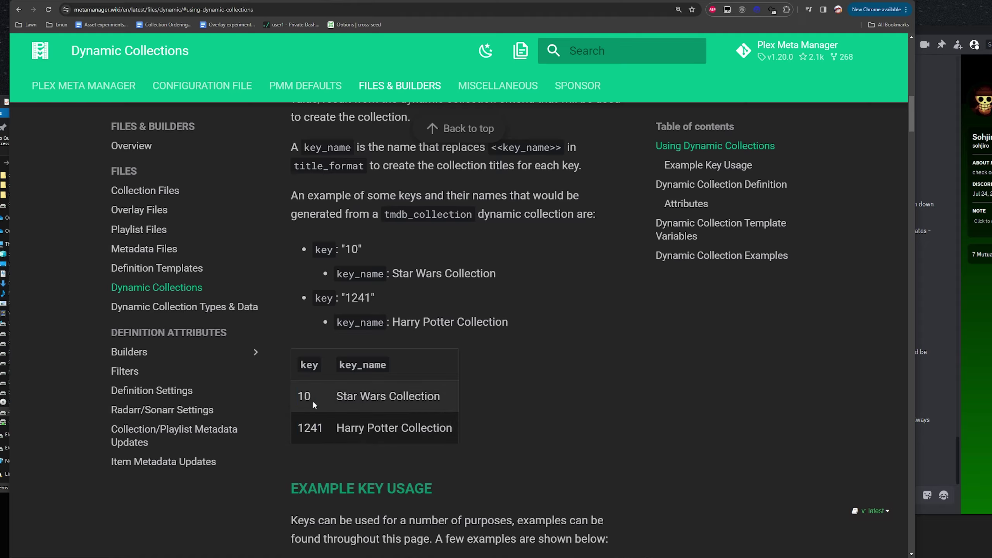
Step: Return to Dynamic Collection Types & Data, expand the custom type and highlight the britbox key and the entries from disney to now
left_click(19, 10)
scroll(427, 411, "up", 3)
scroll(429, 401, "up", 5)
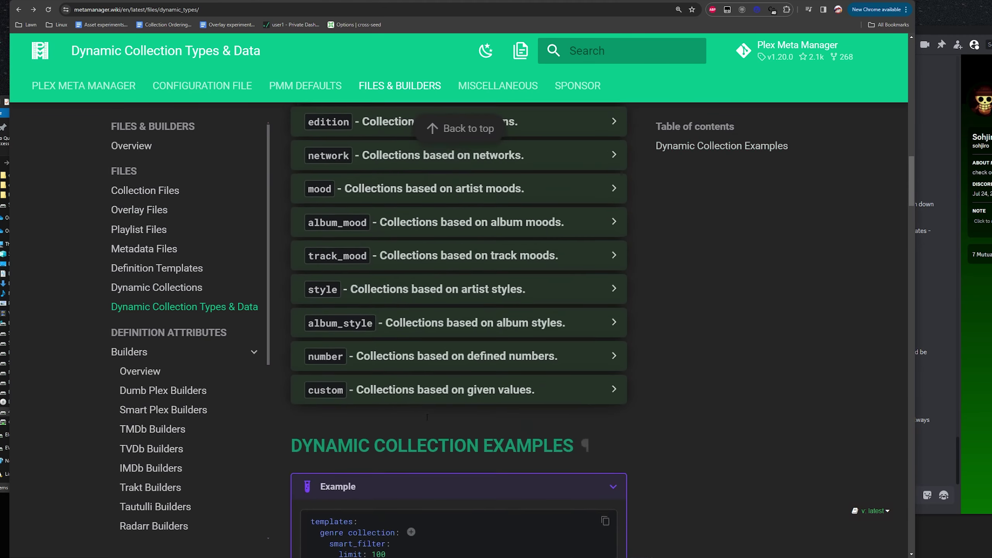
left_click(364, 427)
scroll(364, 426, "down", 5)
left_click_drag(355, 296, 381, 294)
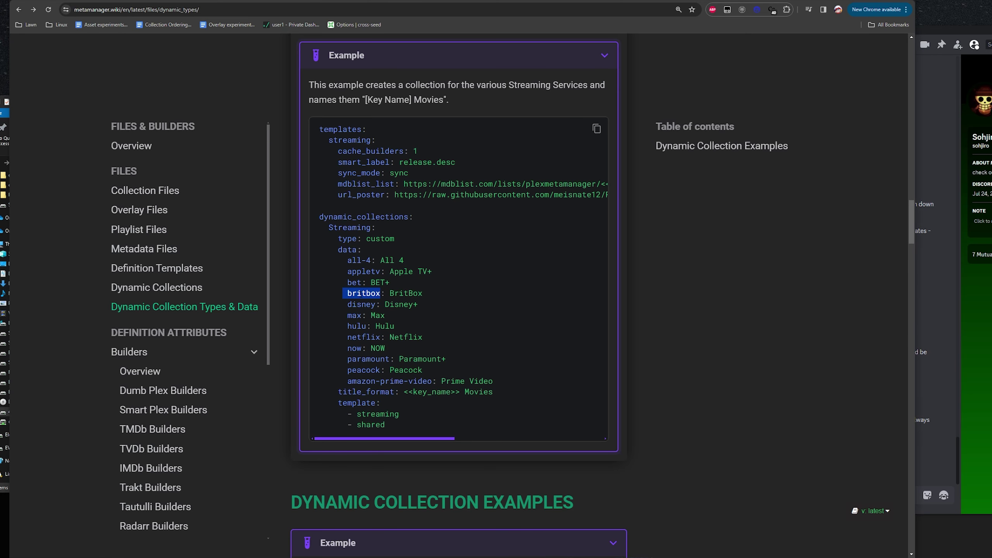
left_click(381, 294)
left_click_drag(367, 304, 357, 348)
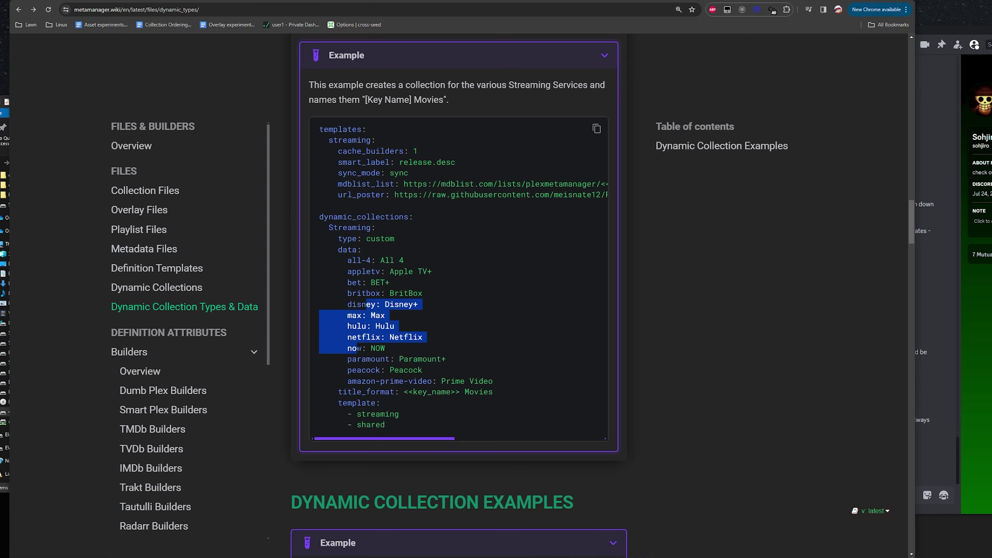
left_click(388, 314)
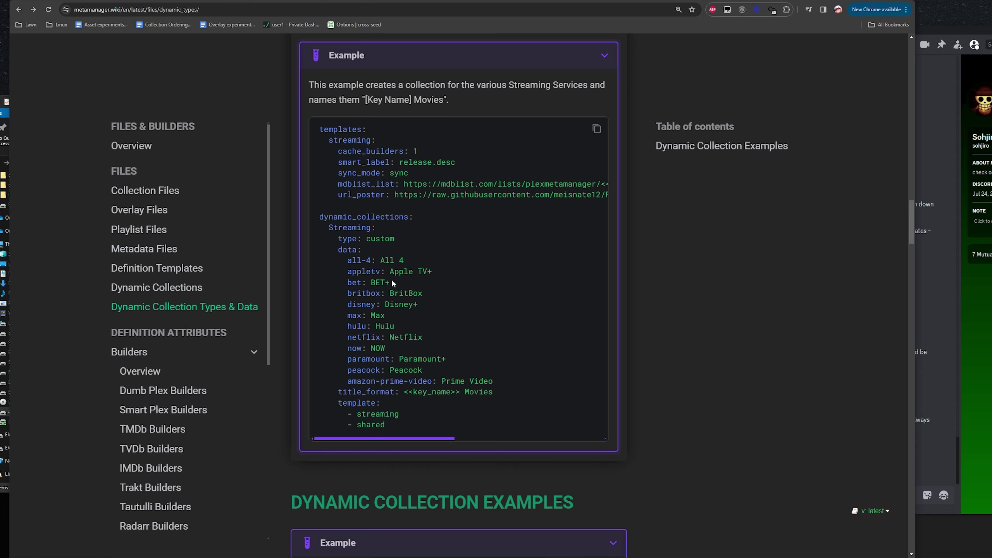
Step: Highlight the key names in the streaming example's data block, including the Max entry
left_click_drag(369, 282, 404, 392)
left_click(423, 373)
left_click(404, 392)
left_click_drag(424, 357, 381, 260)
left_click(346, 265)
scroll(367, 276, "up", 2)
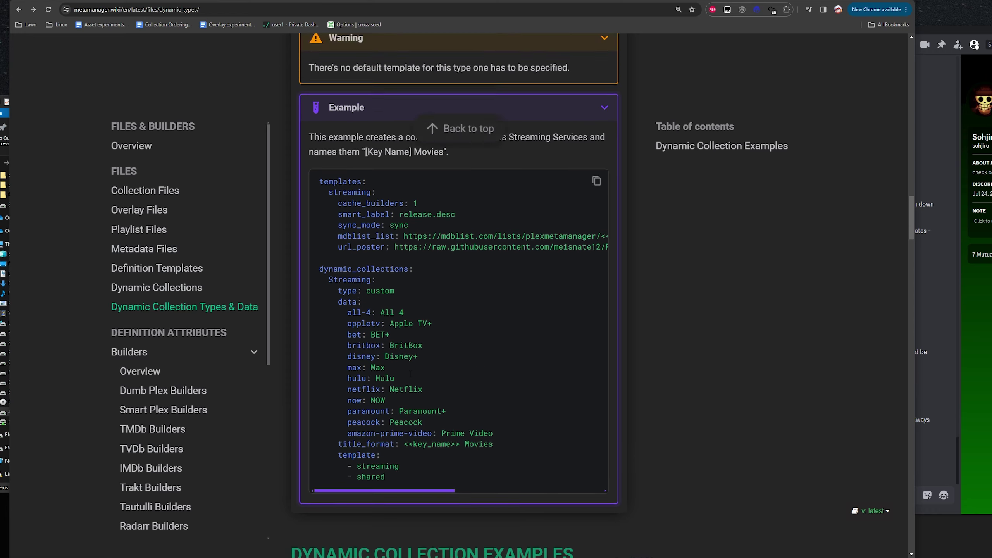
left_click_drag(402, 354, 444, 398)
scroll(445, 398, "up", 1)
scroll(443, 426, "down", 1)
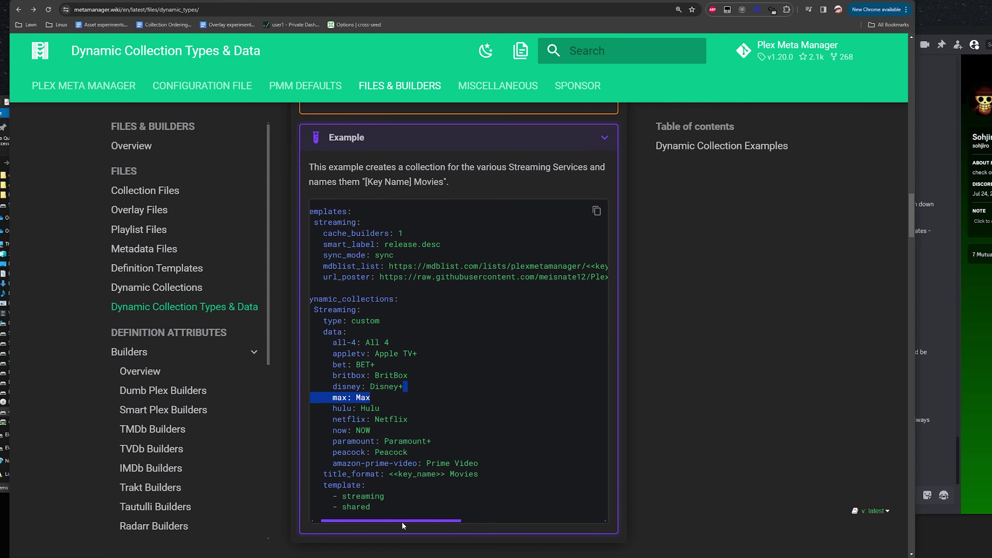
left_click(359, 331)
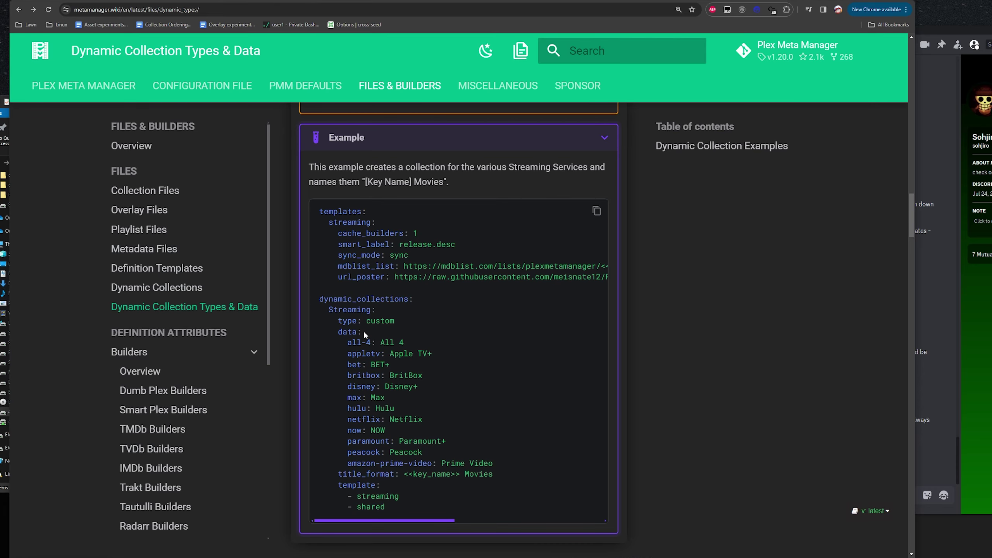
Step: Examine the list of attributes on the wiki's Dynamic Collections page
left_click(186, 288)
scroll(366, 335, "down", 8)
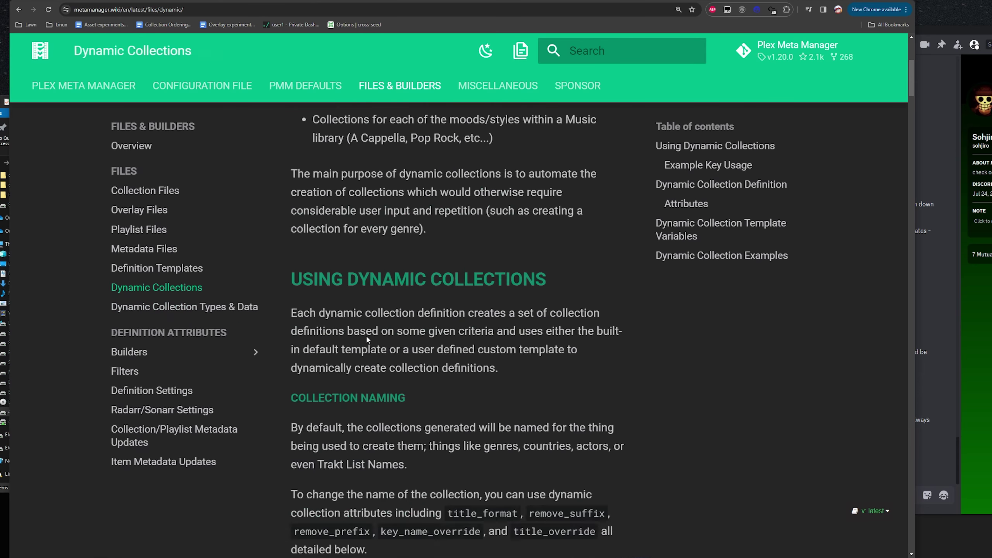
scroll(427, 401, "down", 12)
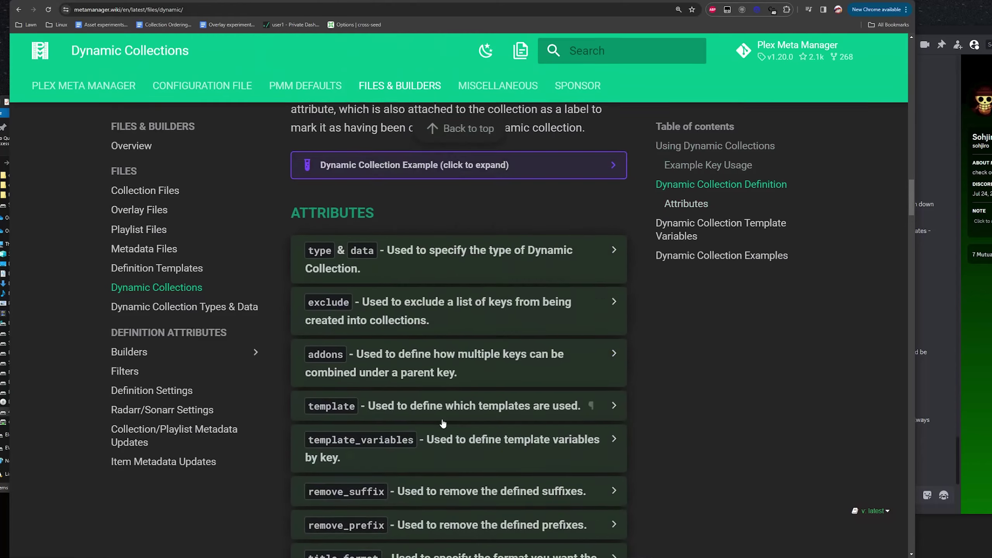
scroll(442, 424, "up", 3)
scroll(422, 407, "down", 4)
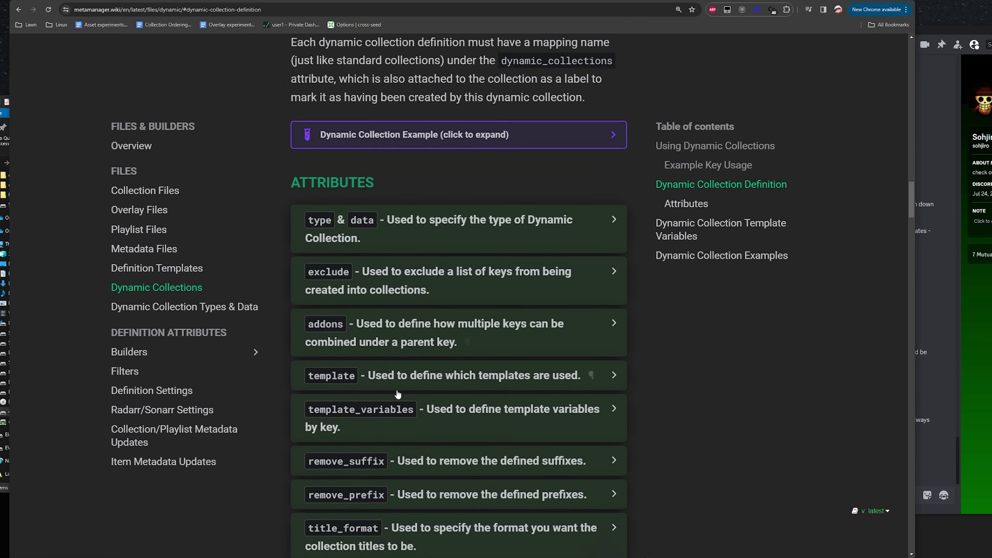
scroll(397, 394, "down", 3)
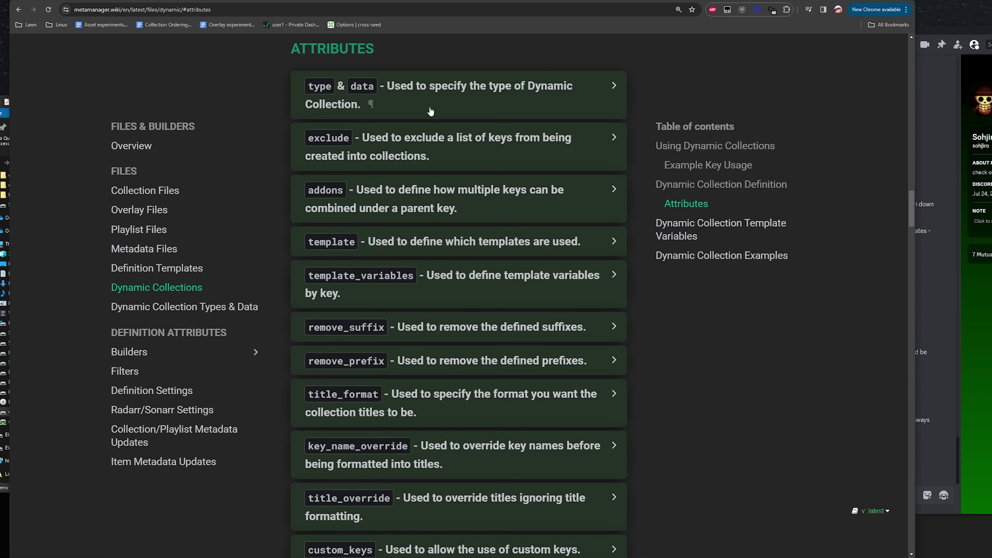
scroll(646, 279, "down", 9)
scroll(612, 312, "up", 3)
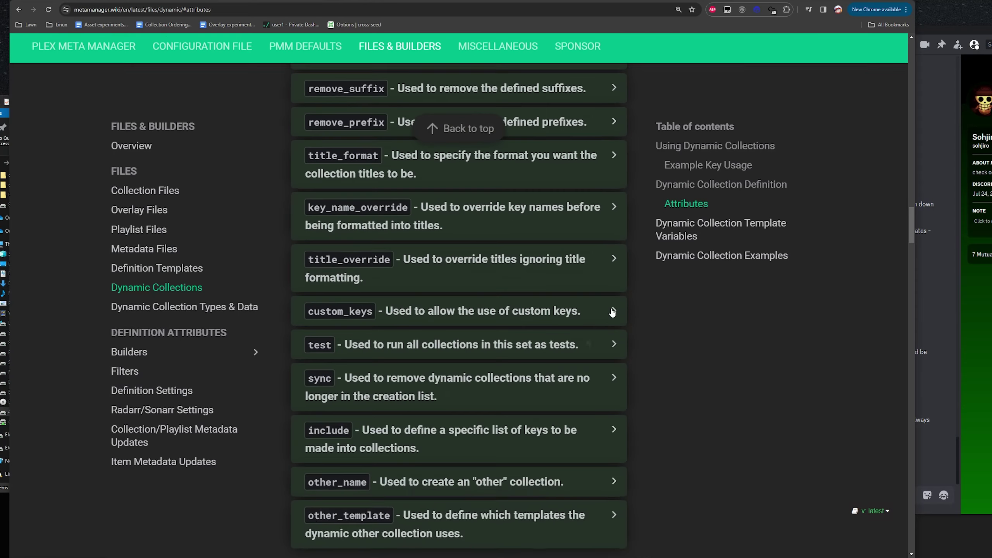
scroll(421, 243, "up", 6)
Step: Expand the type & data attribute and highlight the sentence on when data is required
left_click(405, 168)
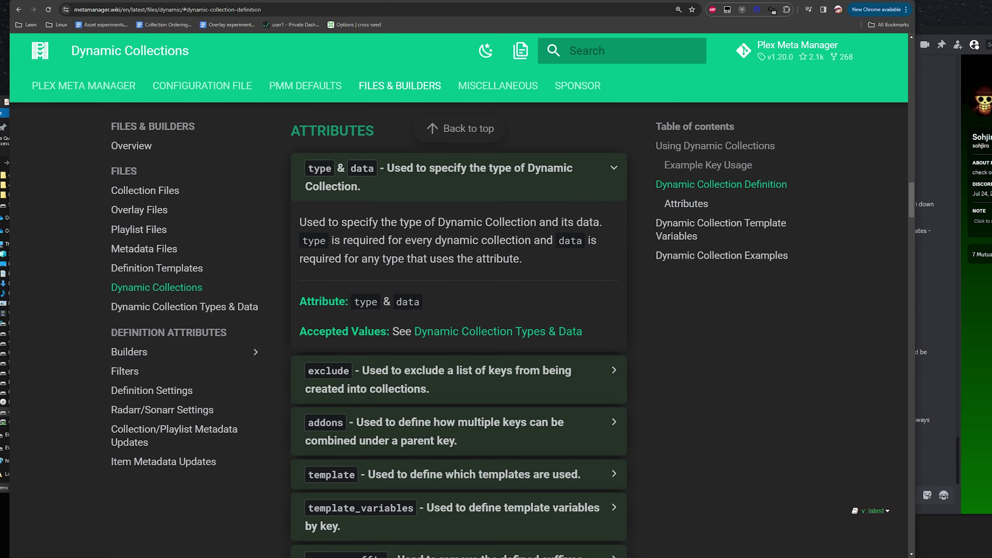
scroll(343, 214, "down", 2)
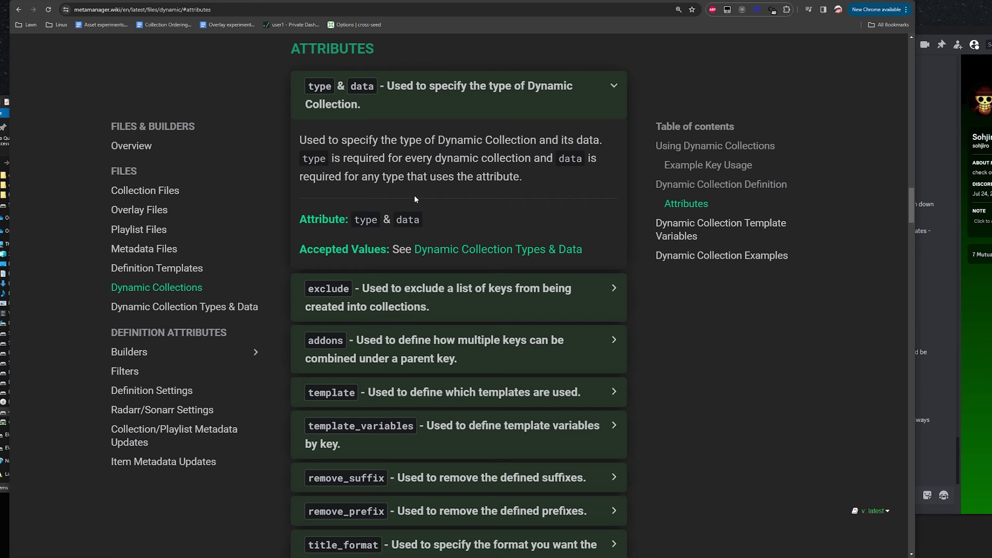
left_click_drag(359, 191, 522, 177)
left_click(524, 178)
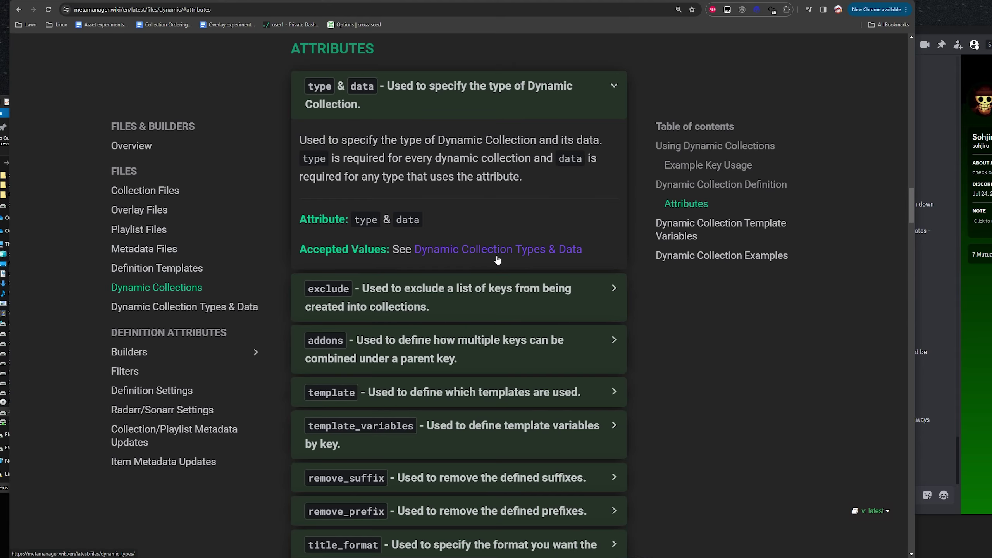
scroll(532, 250, "down", 1)
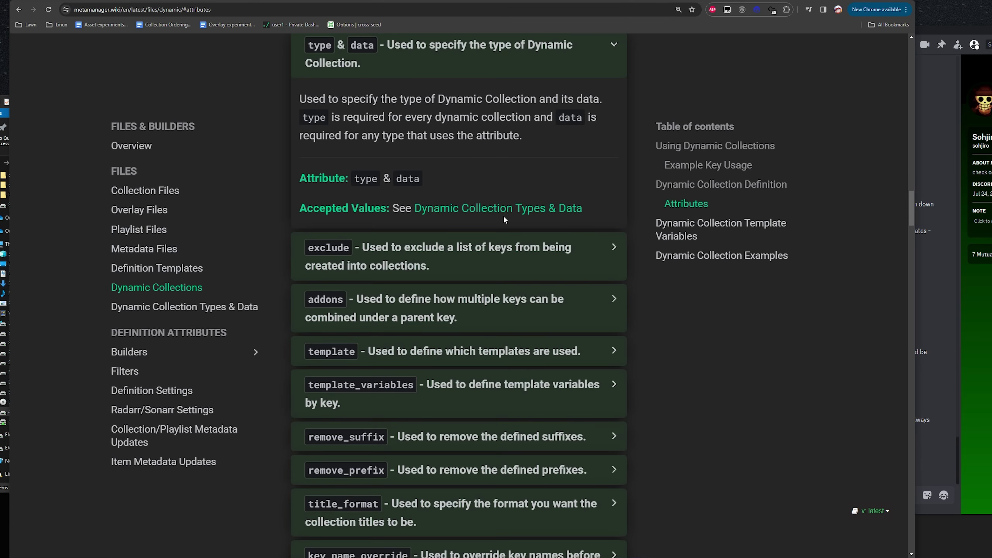
scroll(504, 215, "down", 5)
Step: Return to Dynamic Collection Types & Data, expand the custom type and highlight its data value description
key("alt+Left")
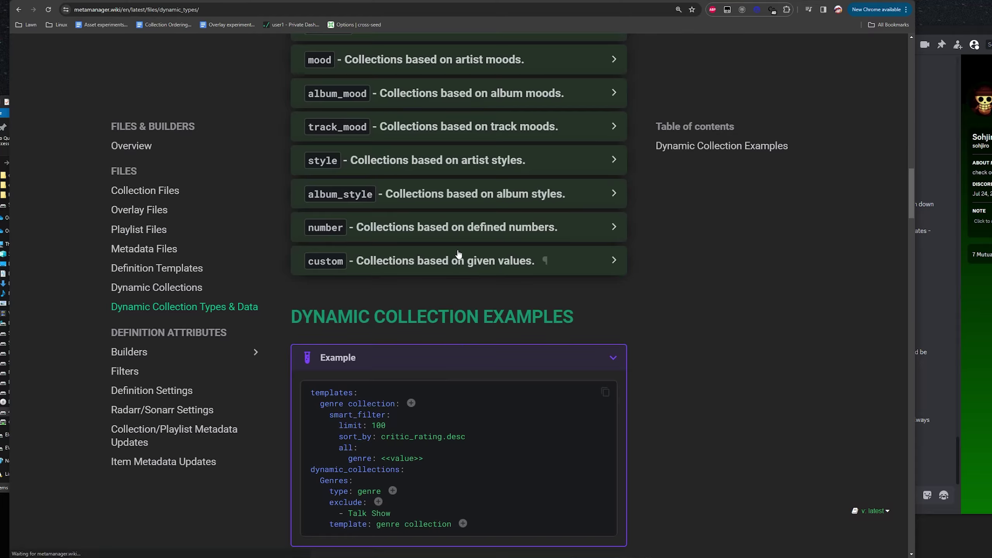
left_click(467, 269)
scroll(428, 356, "down", 4)
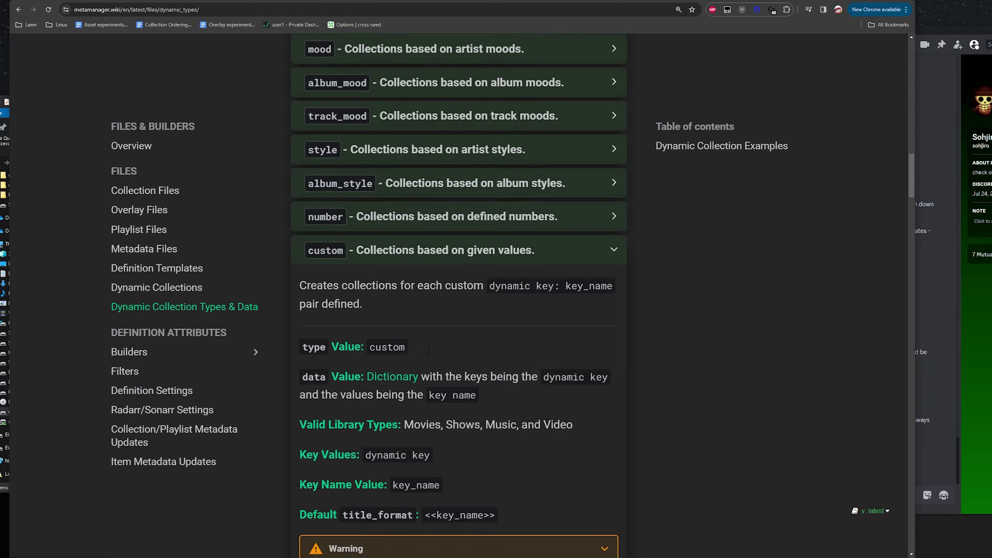
left_click_drag(302, 223, 361, 233)
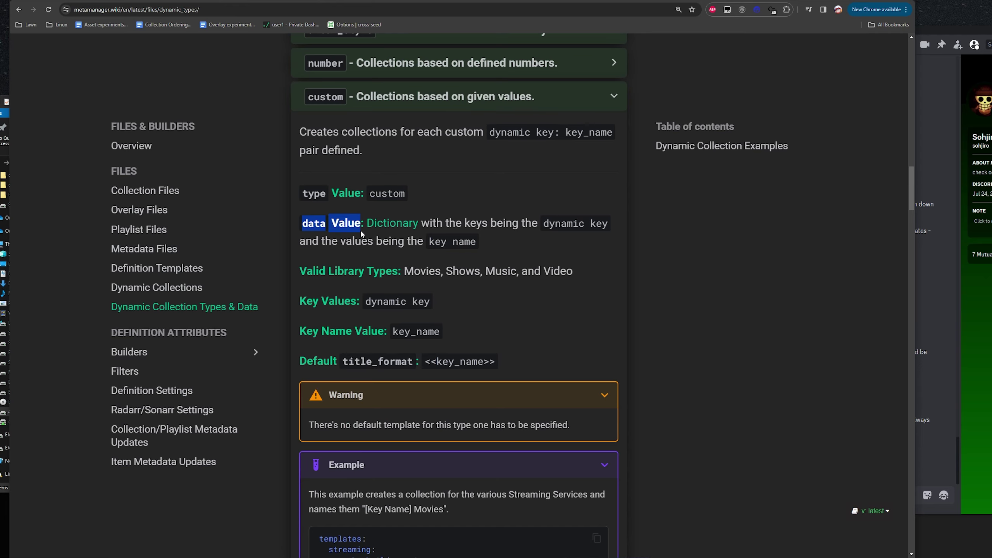
left_click(386, 237)
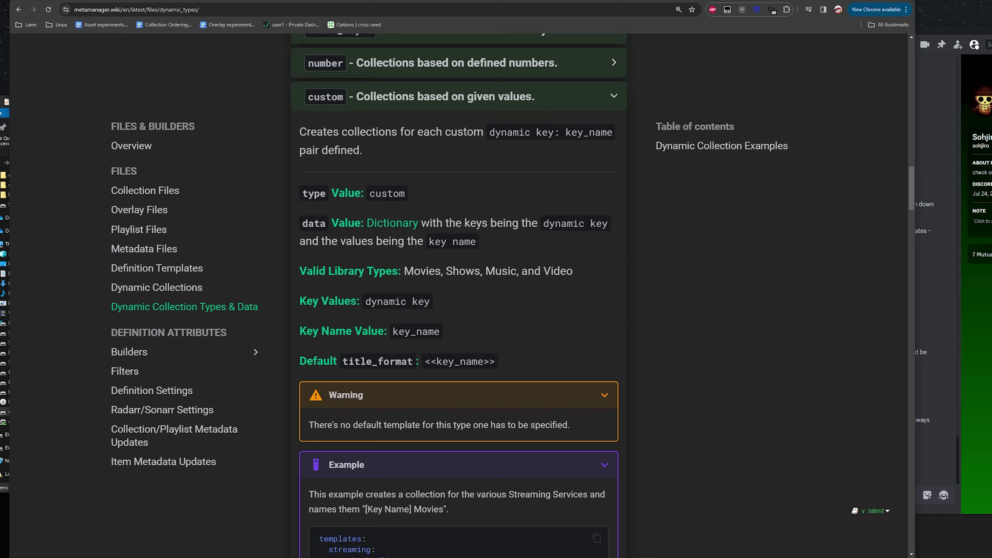
left_click_drag(420, 223, 531, 228)
left_click(570, 236)
Step: Highlight the britbox key and its BritBox name in the custom type's example
scroll(507, 241, "down", 2)
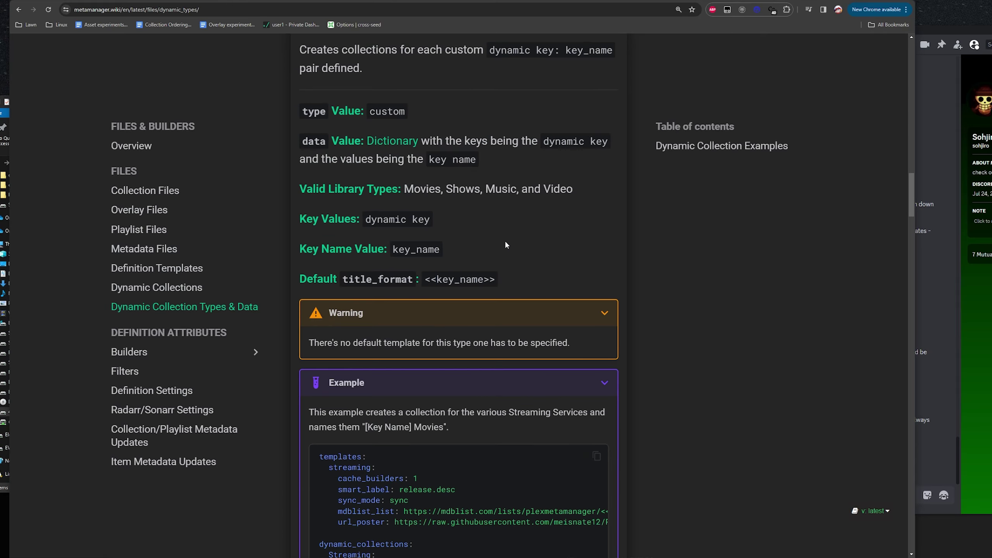
scroll(488, 230, "up", 1)
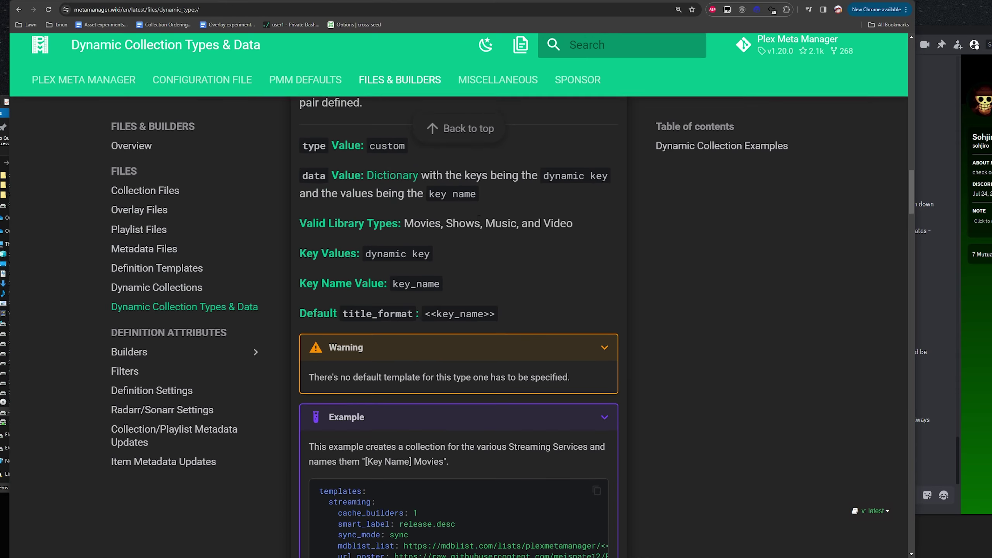
scroll(481, 288, "up", 2)
scroll(491, 286, "down", 8)
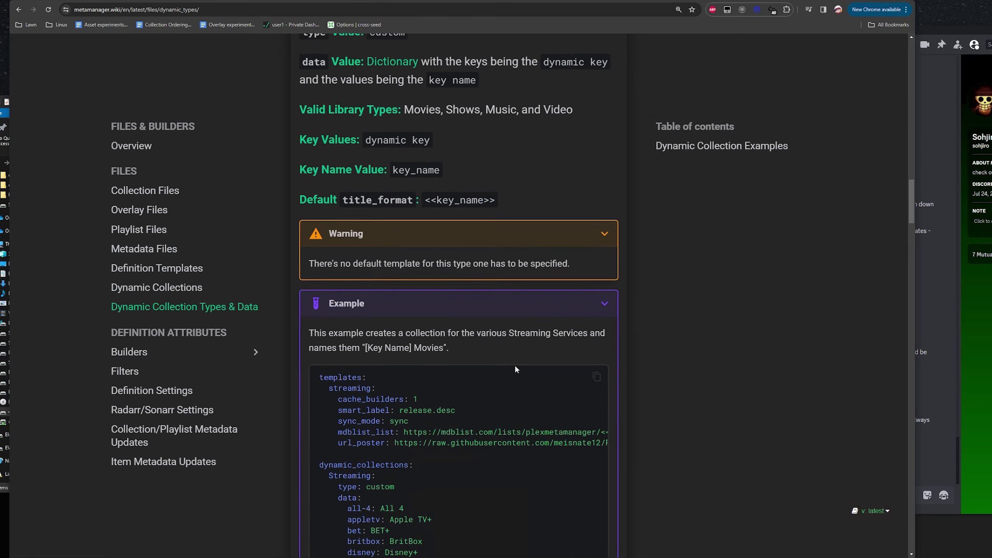
scroll(459, 408, "down", 2)
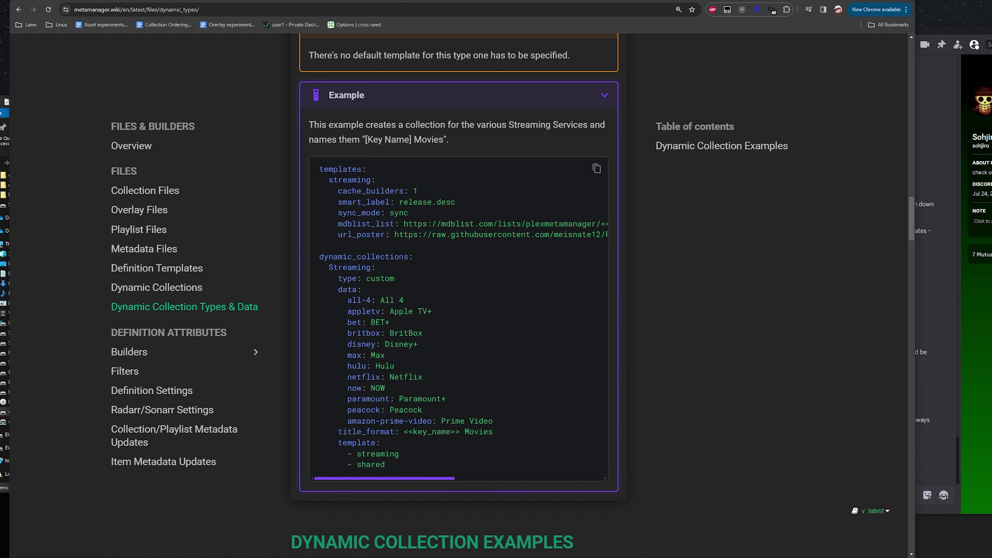
double_click(349, 333)
left_click(384, 339)
left_click_drag(382, 337, 347, 334)
left_click_drag(390, 333, 413, 333)
Step: Highlight the data attribute in the streaming example and the <<key>> variable in the mdblist_list URL
left_click_drag(389, 479, 361, 459)
left_click_drag(339, 290, 361, 290)
left_click(361, 290)
mouse_move(374, 478)
left_mouse_down()
mouse_move(421, 488)
mouse_move(376, 477)
left_mouse_up()
mouse_move(431, 477)
left_mouse_down()
mouse_move(532, 481)
mouse_move(428, 467)
left_mouse_up()
left_click_drag(360, 256, 454, 251)
left_click(394, 349)
left_click_drag(561, 220, 609, 222)
left_click(501, 230)
left_click_drag(494, 222, 466, 223)
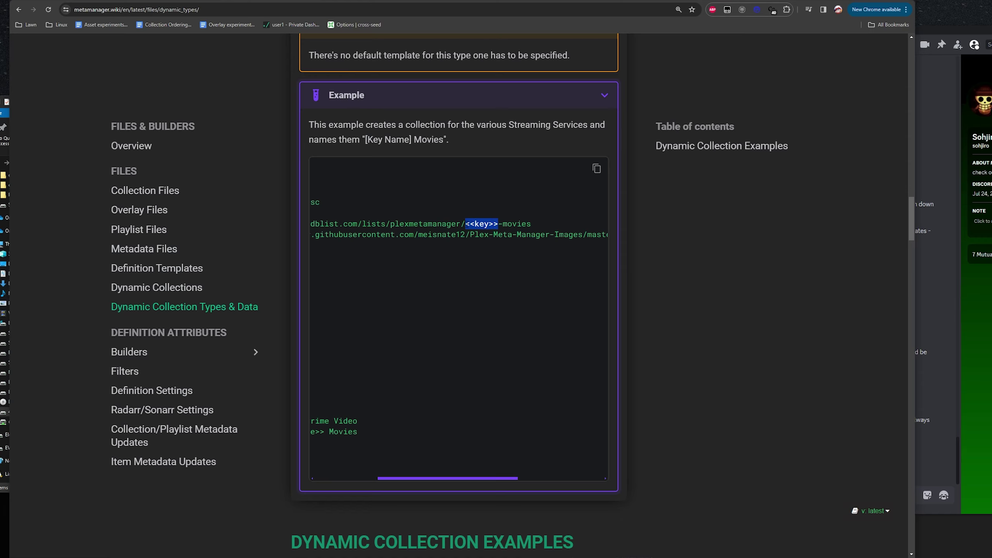
Step: Highlight the all-4: All 4 entry in the streaming example's data, and clear the highlight
left_click_drag(425, 277, 302, 301)
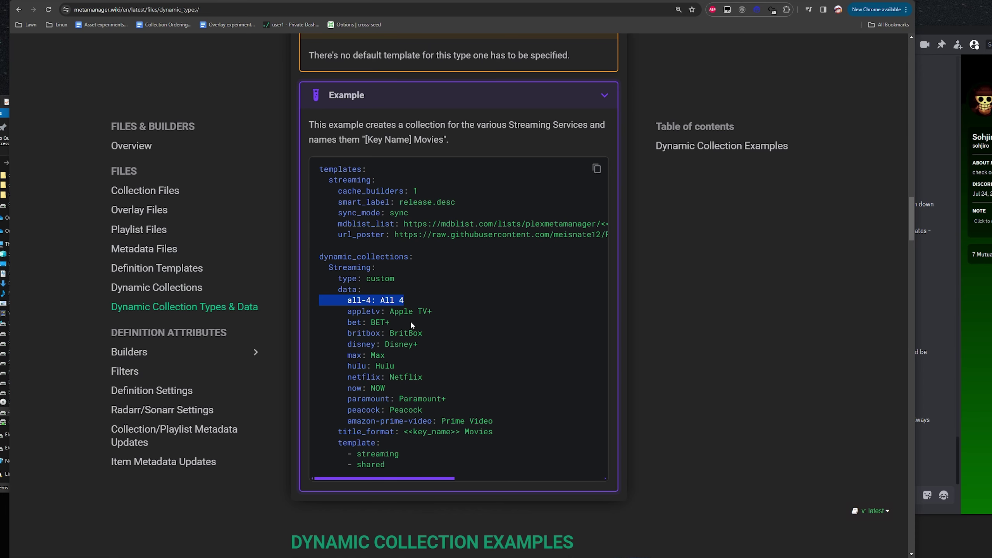
left_click(429, 387)
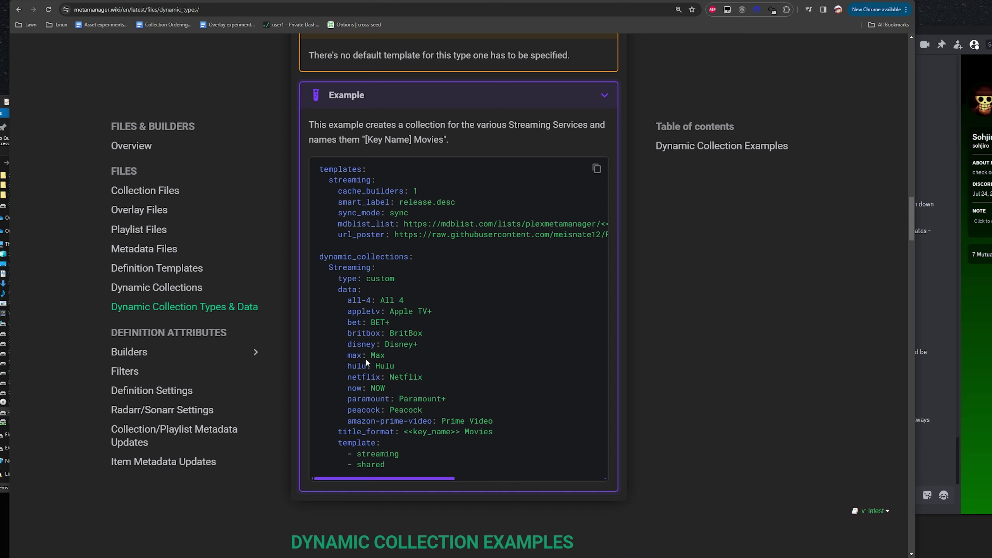
mouse_move(394, 478)
left_mouse_down()
mouse_move(433, 480)
mouse_move(387, 480)
left_mouse_up()
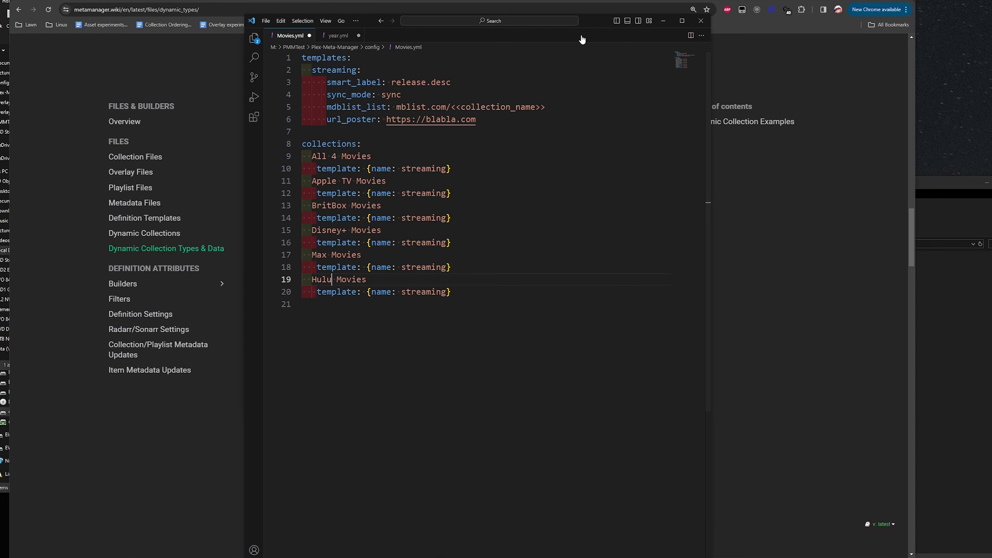
Step: Place the Movies.yml editor window beside the wiki's streaming example and enlarge the wiki page to 175%
left_click_drag(592, 26, 892, 122)
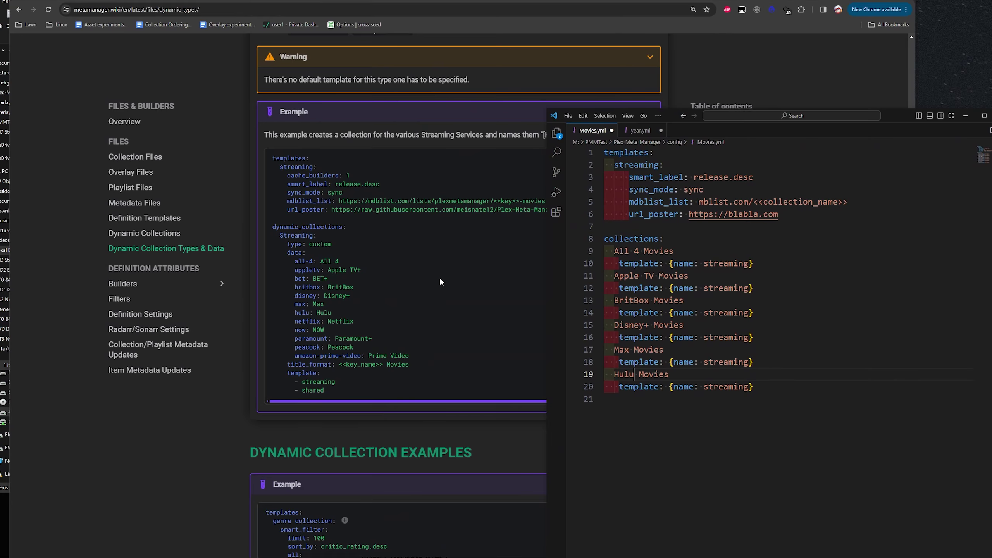
scroll(440, 277, "up", 1)
scroll(436, 262, "up", 1)
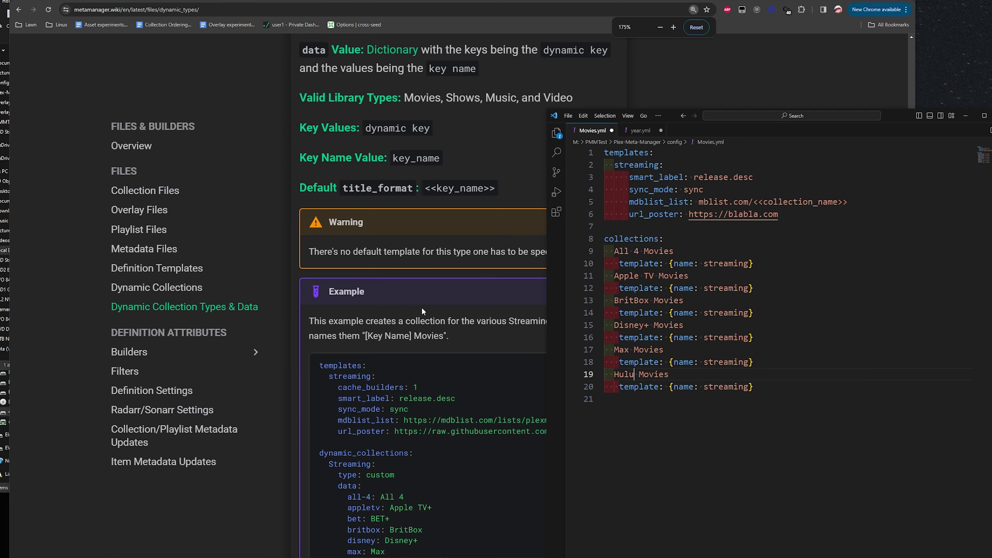
scroll(421, 306, "down", 2)
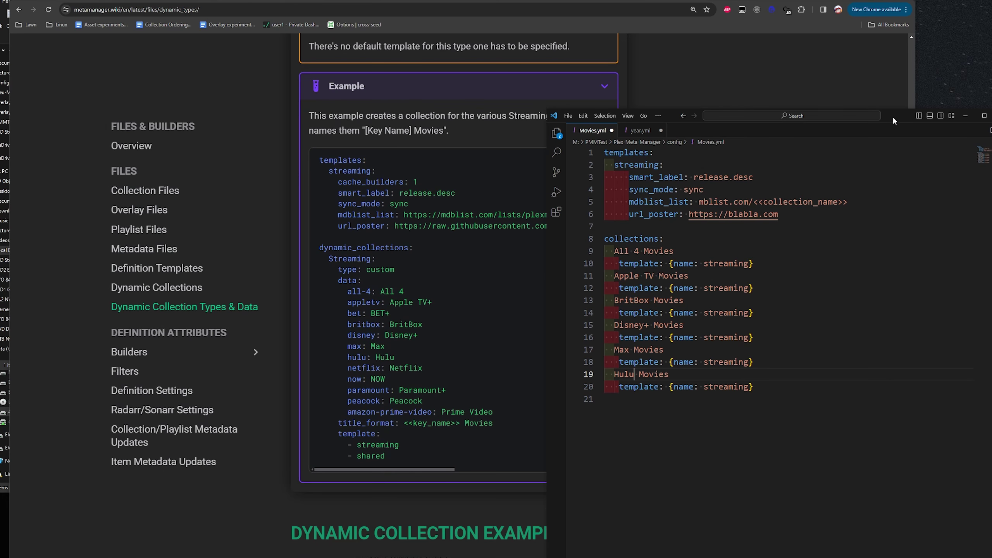
left_click_drag(893, 117, 958, 130)
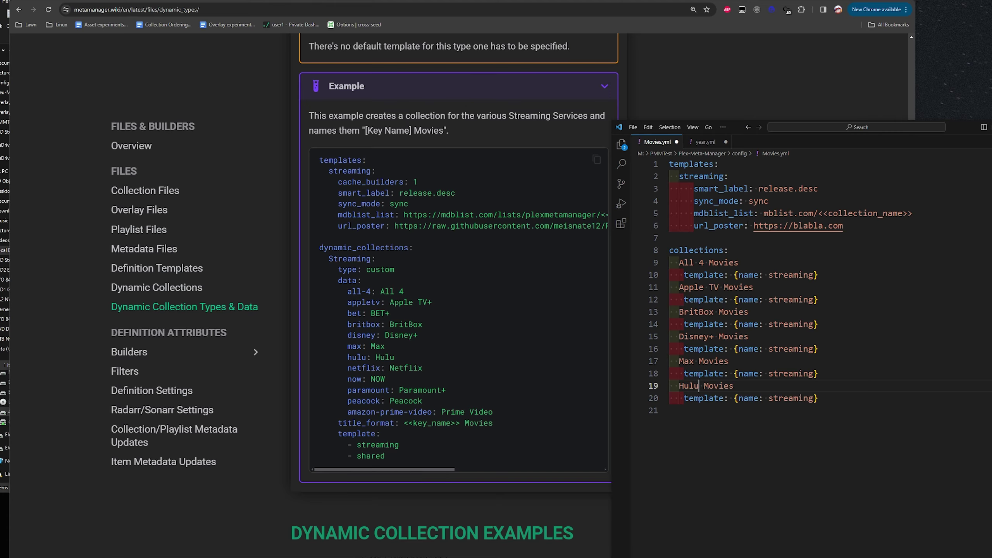
Step: Highlight the smart_label and sync_mode lines and the <<collection_name>> variable in the streaming template of Movies.yml
left_click_drag(670, 164, 791, 199)
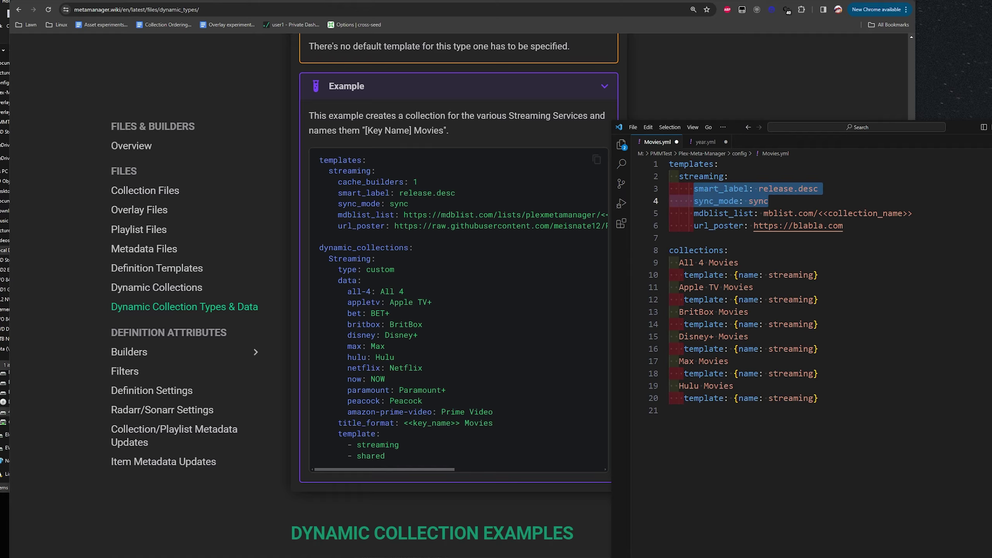
triple_click(763, 213)
left_click(925, 217)
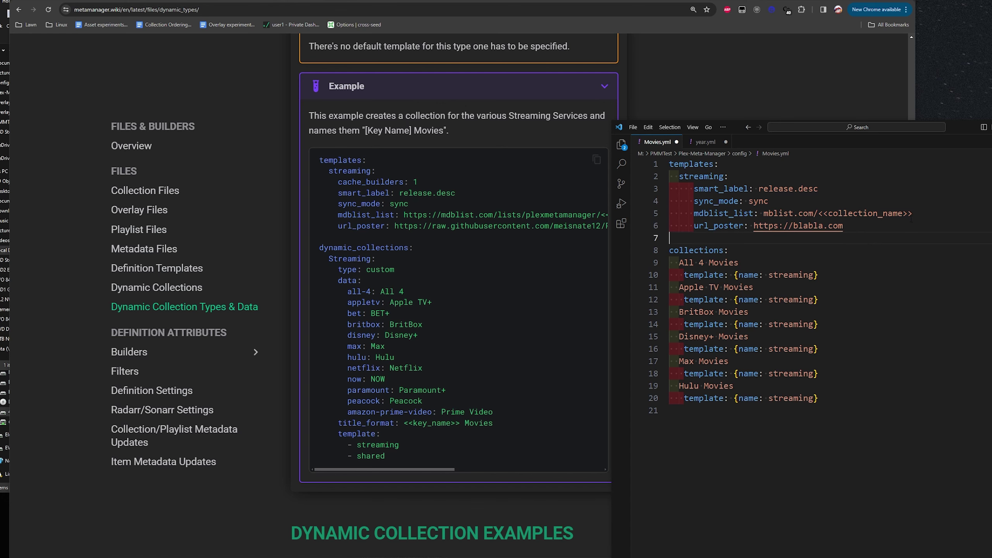
left_click_drag(925, 217, 818, 213)
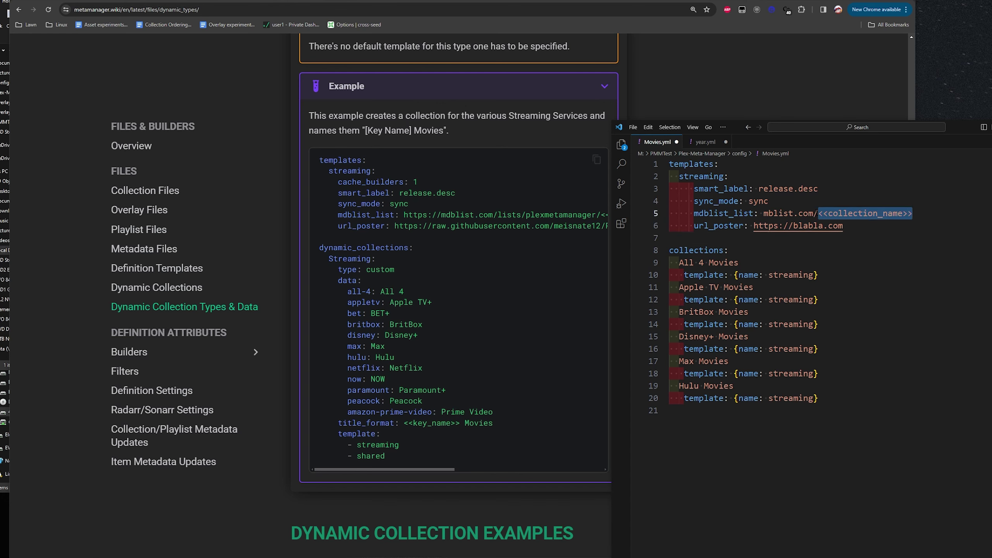
left_click(933, 214)
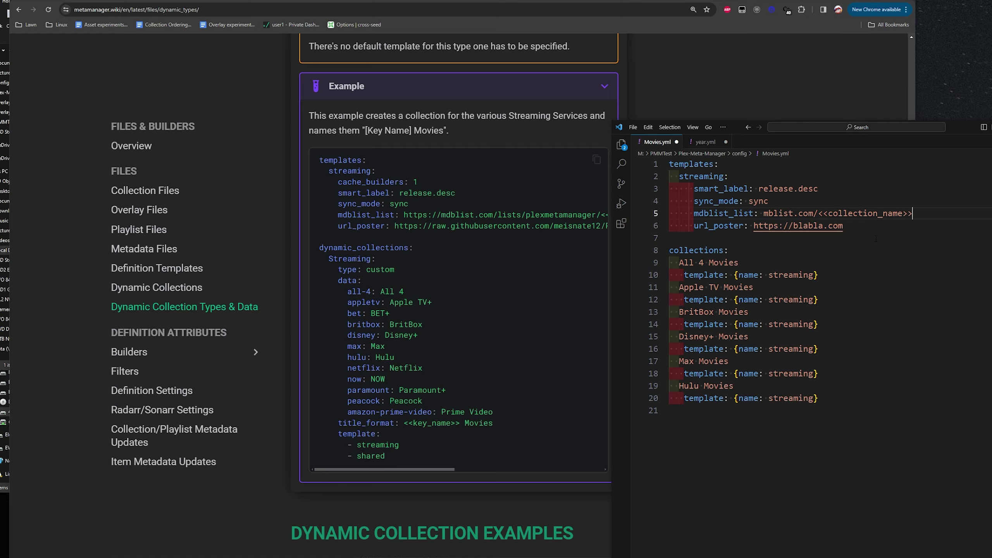
left_click_drag(921, 215, 817, 214)
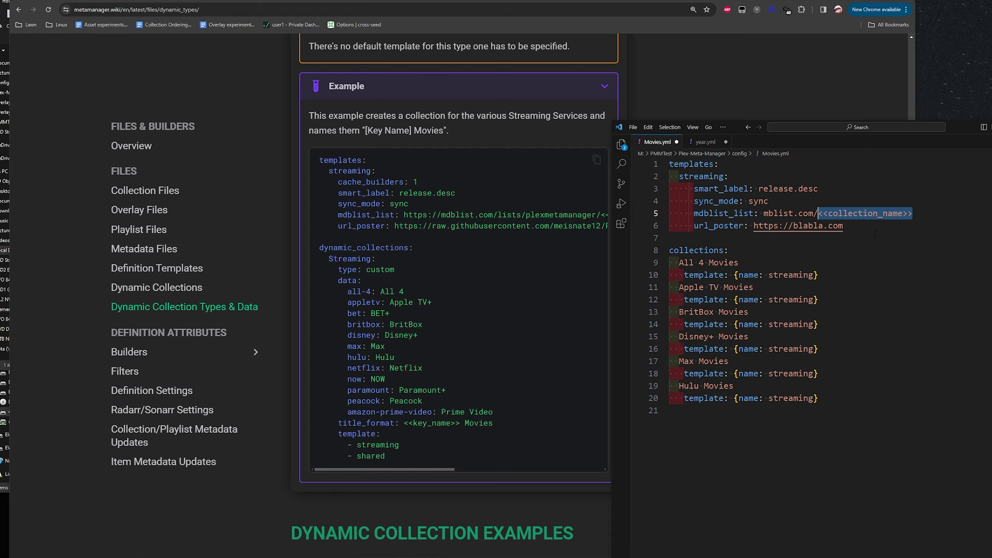
Step: Correct the mdblist_list address in the streaming template of Movies.yml to mdblist.com/<<collection_name>>
left_click(773, 214)
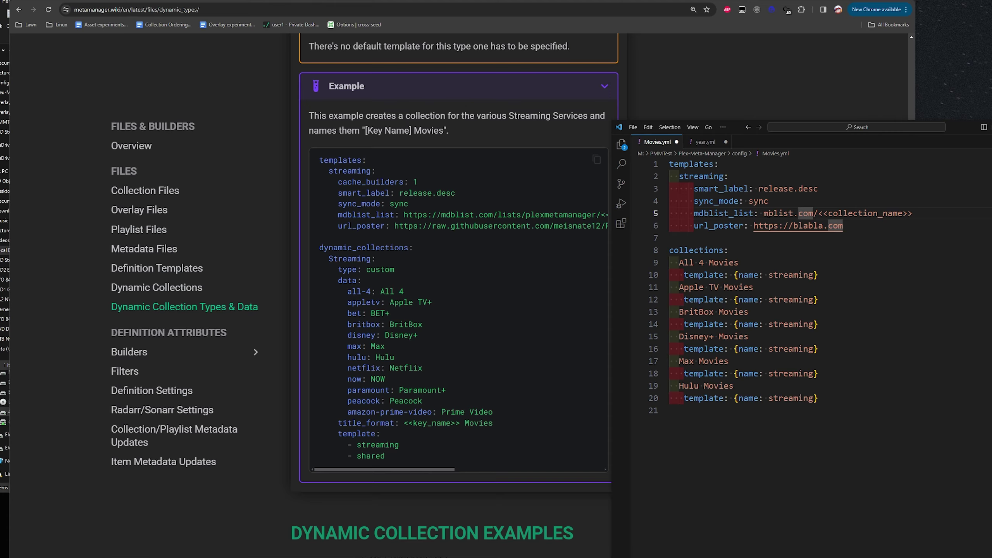
type("d")
left_click(843, 273)
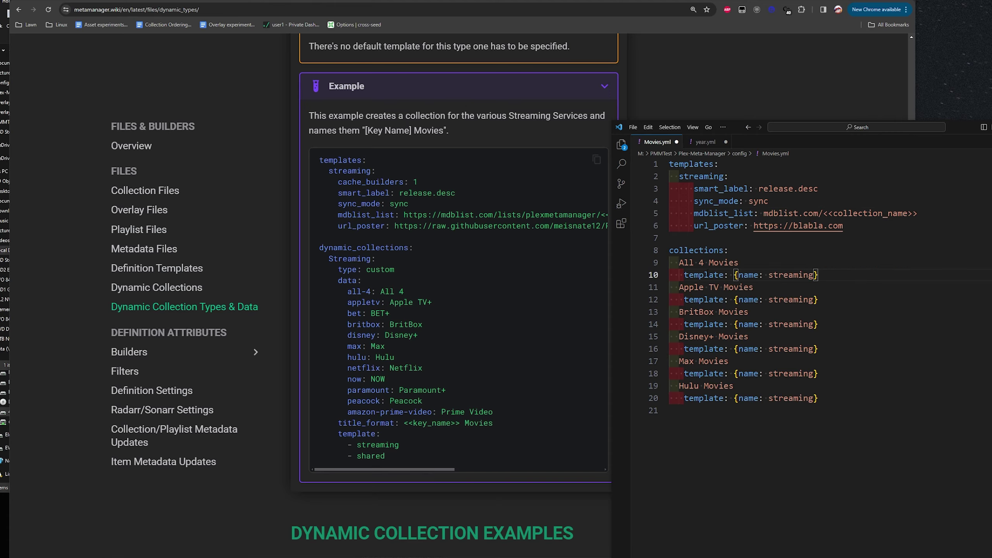
Step: Examine the repeated collection names and streaming template lines in Movies.yml, from All 4 Movies to Hulu Movies, against the wiki's example
left_click(401, 253)
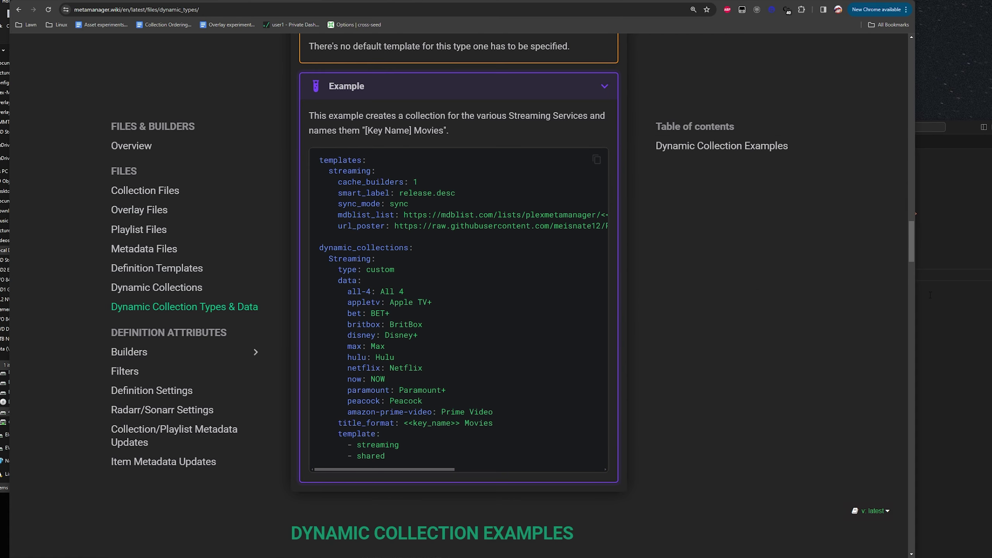
left_click(816, 299)
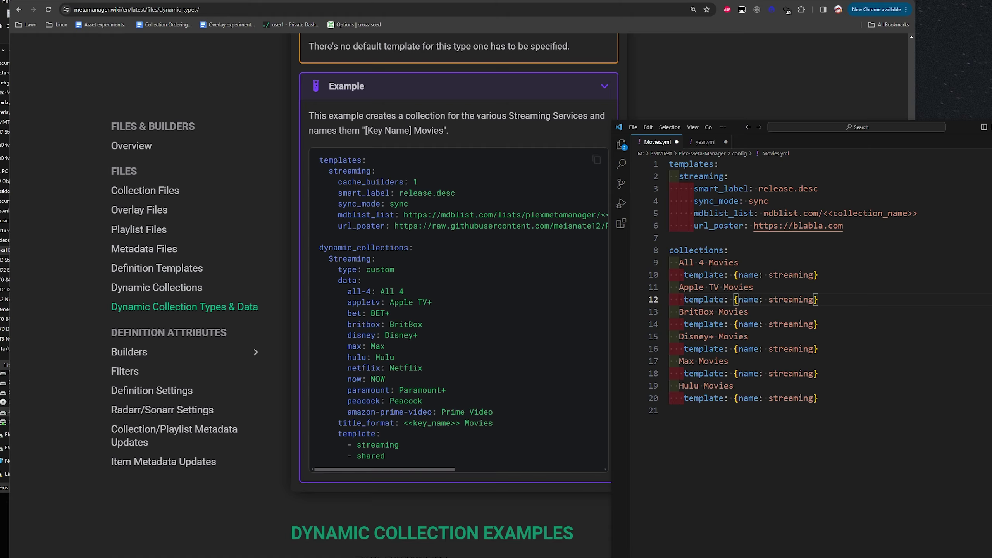
double_click(693, 263)
key("Down")
key("ctrl+Right")
key("ctrl+Right")
key("ctrl+Right")
key("ctrl+Right")
key("ctrl+Right")
key("ctrl+Right")
key("Home")
key("Down")
left_click(779, 324)
left_click(729, 336)
left_click(743, 349)
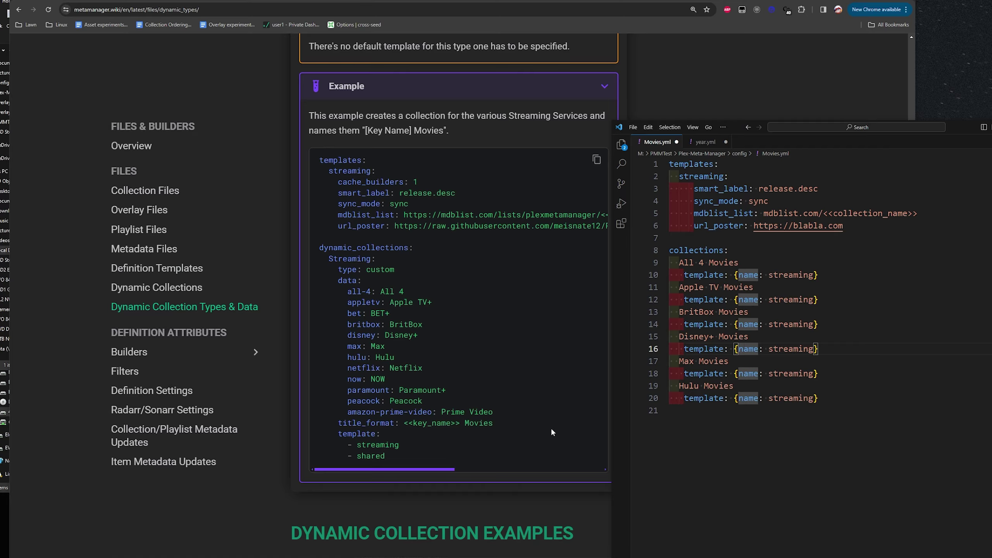
left_click(778, 381)
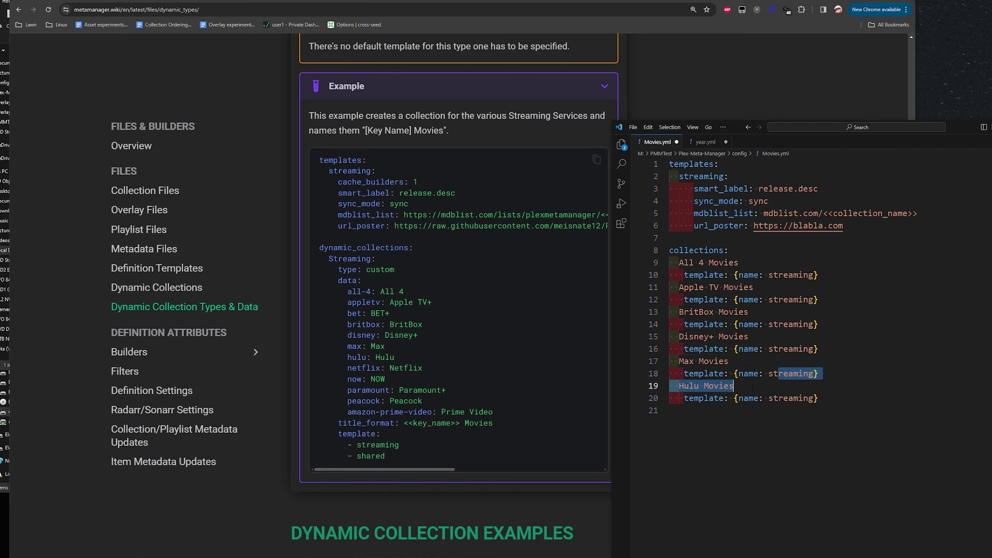
left_click_drag(753, 348, 743, 343)
key("Down")
key("Down")
key("Down")
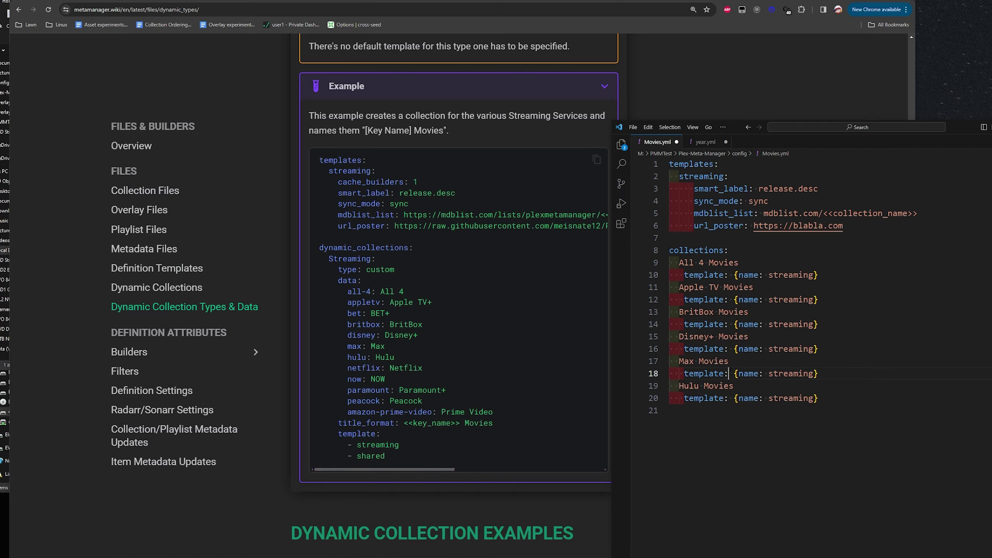
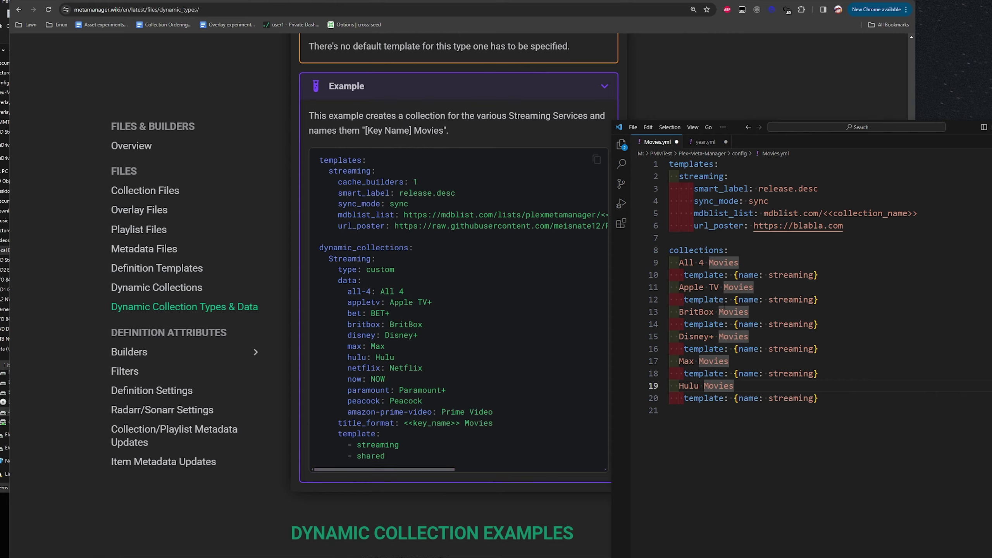
Step: Compare the Apple TV Movies entry with the wiki example by highlighting its dynamic_collections block from the heading down to Paramount+
left_click(718, 287)
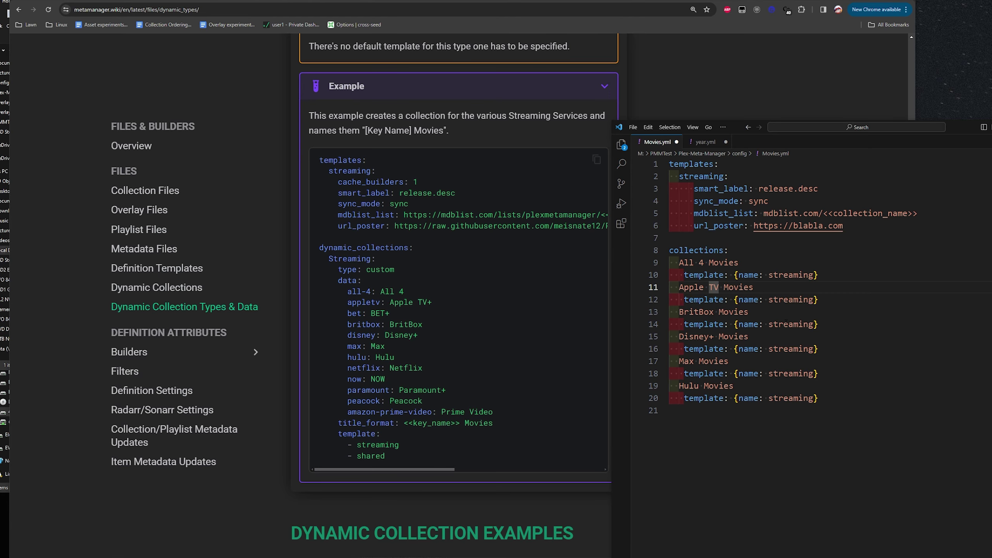
left_click(434, 316)
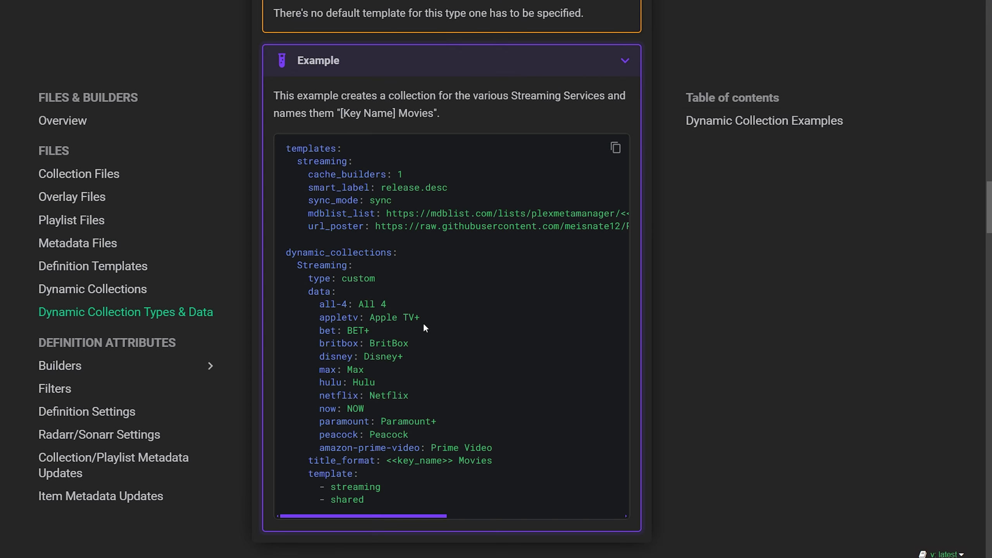
left_click_drag(286, 253, 447, 426)
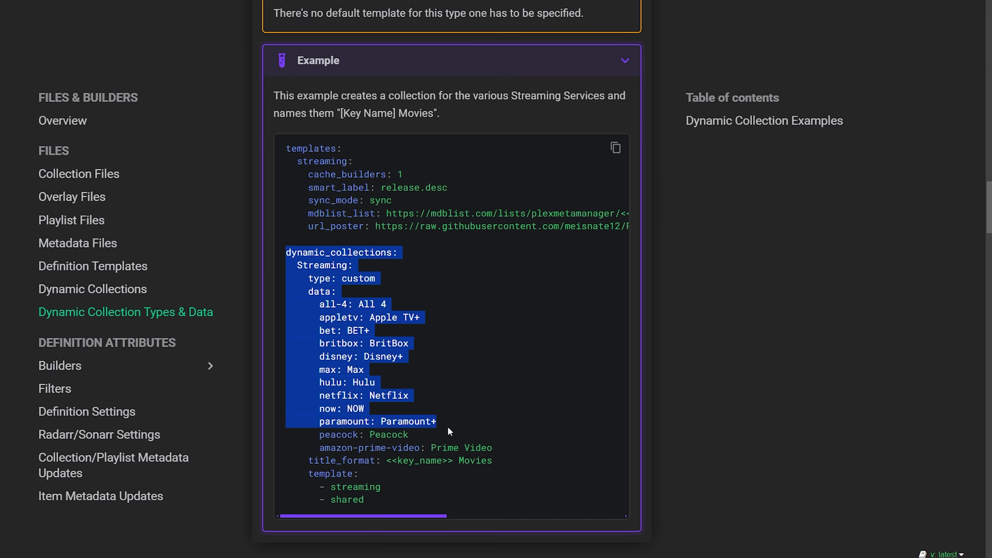
left_click(377, 333)
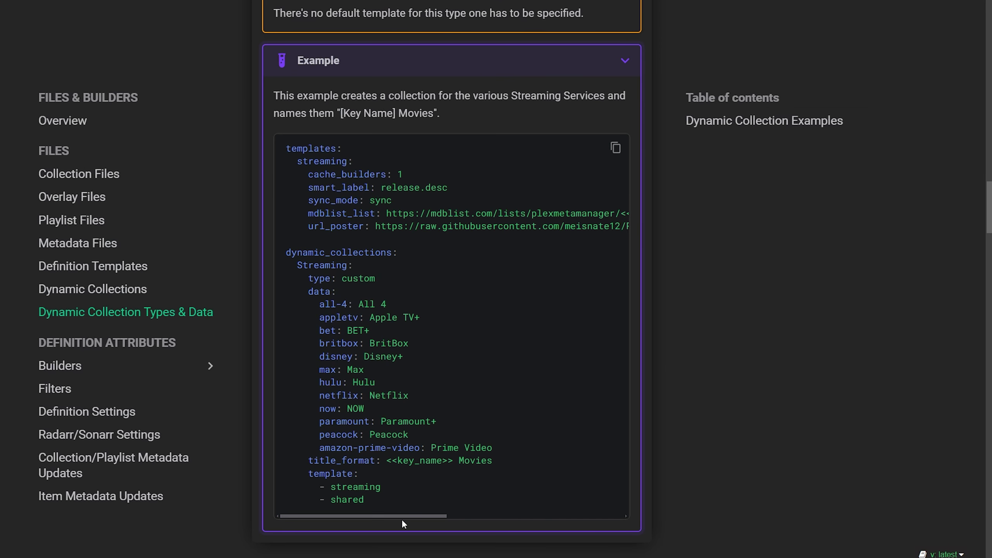
left_click_drag(400, 516, 395, 494)
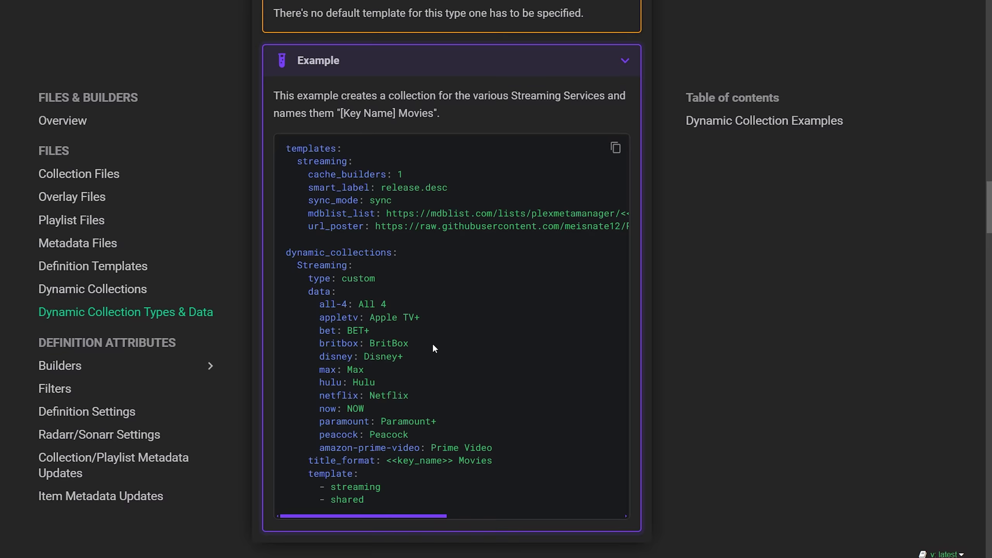
scroll(432, 343, "up", 15)
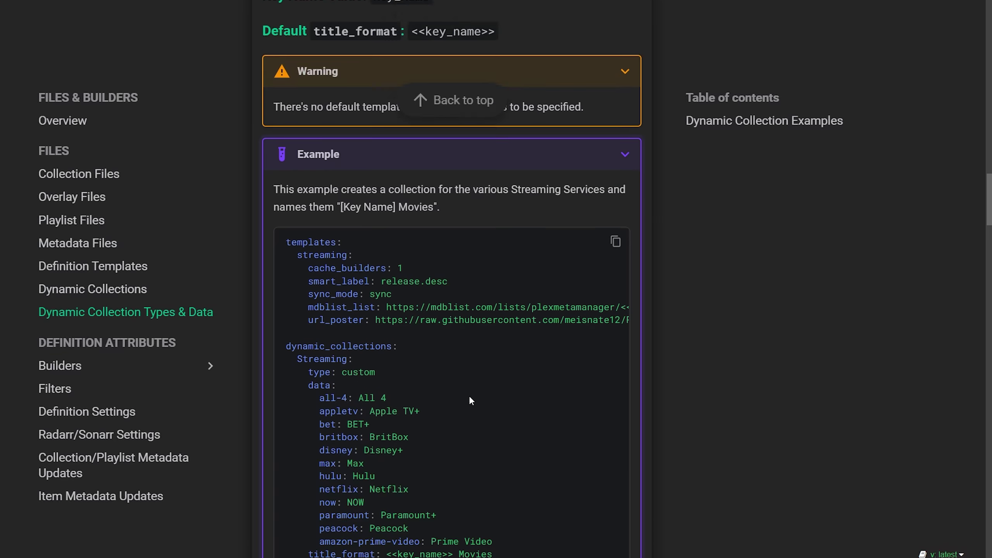
scroll(425, 506, "up", 15)
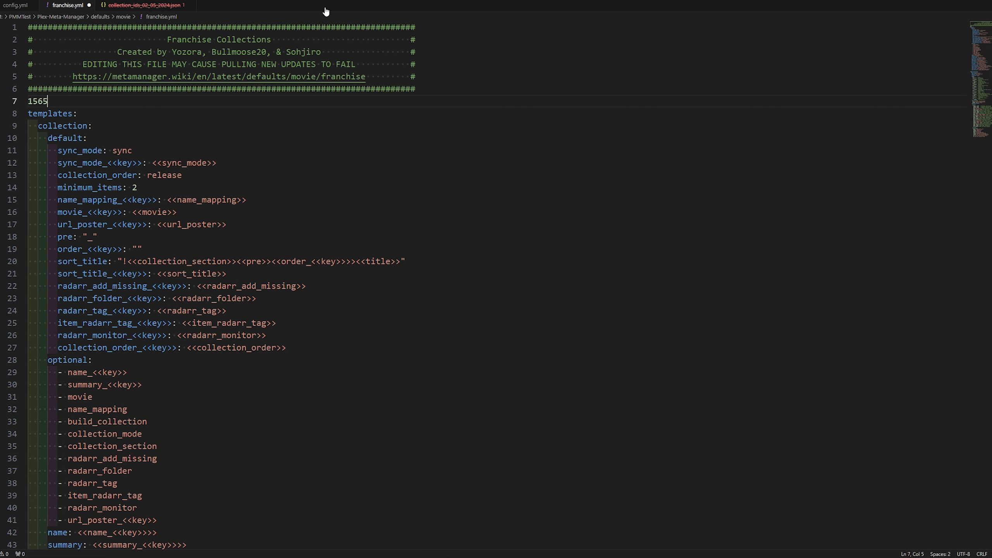
Step: Undo the stray 1565 entry in franchise.yml, and open the wiki's Dynamic Collection Types & Data page
key("ctrl+z")
key("alt+Tab")
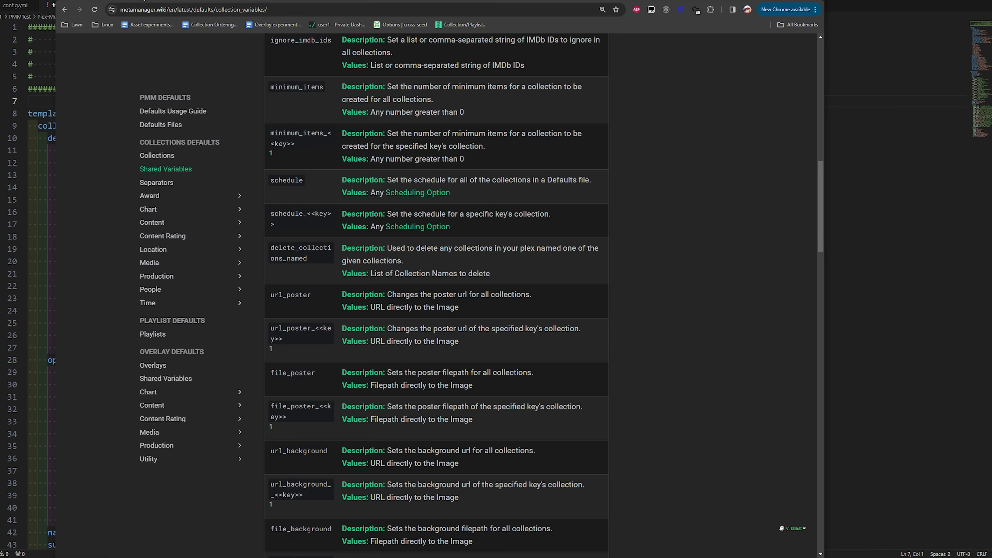
key("alt+Left")
left_click(395, 69)
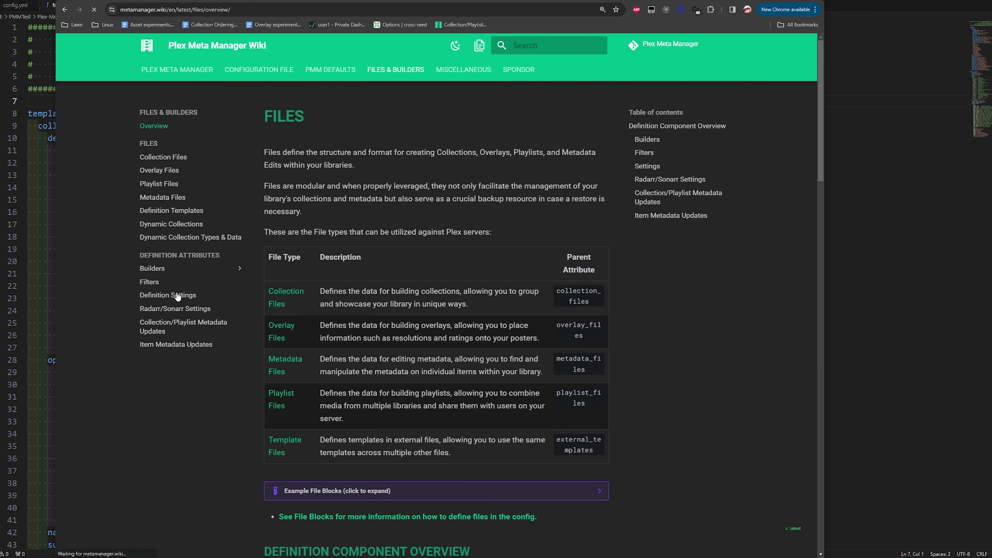
left_click(192, 238)
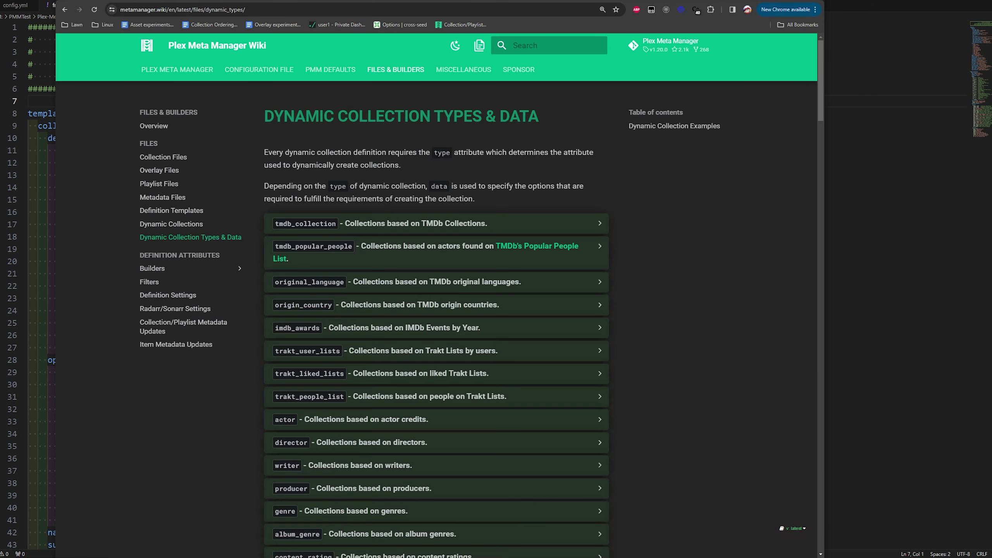
Step: Place the wiki window beside the templates in franchise.yml and expand the tmdb_collection type's description
left_click_drag(327, 347, 518, 355)
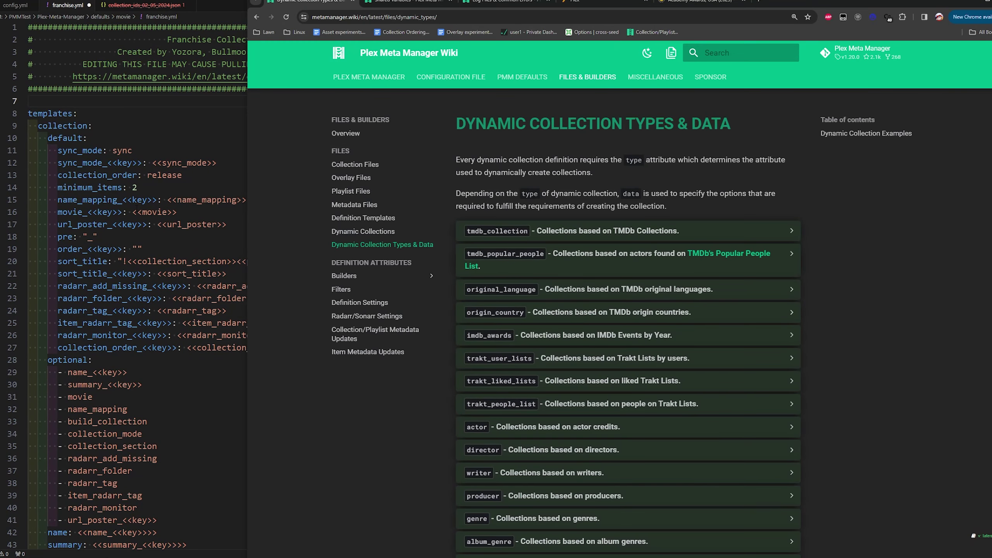
left_click(36, 124)
left_click(96, 127)
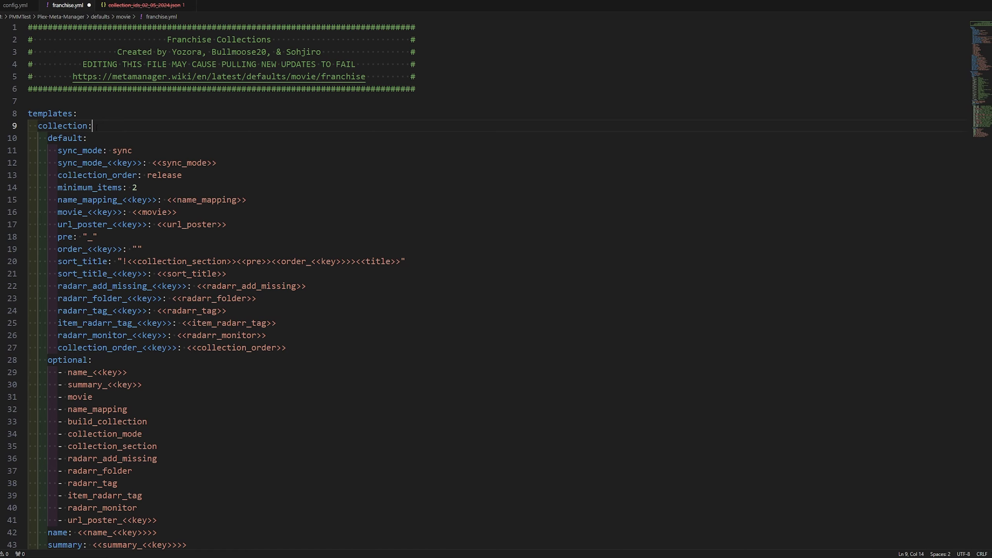
key("alt+Tab")
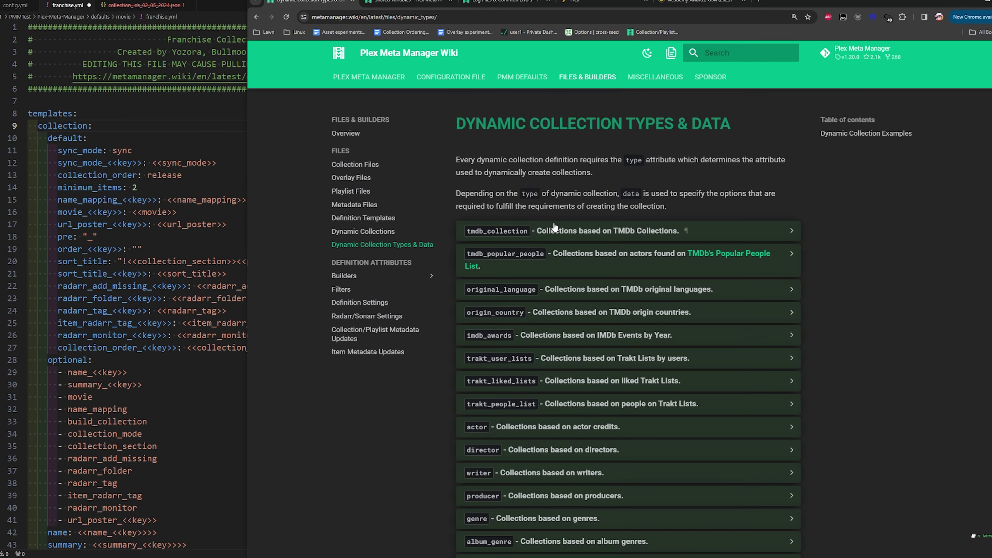
left_click(391, 276)
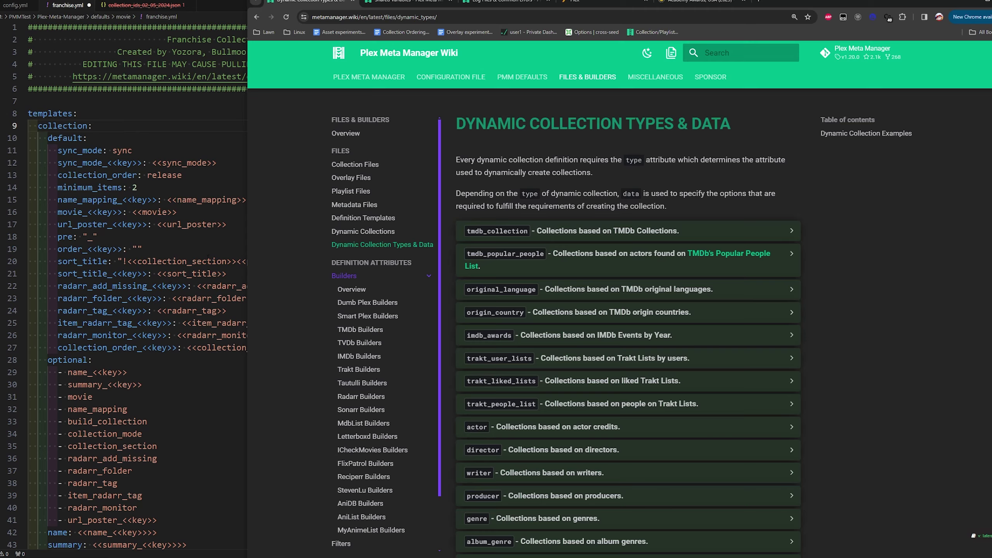
left_click(563, 236)
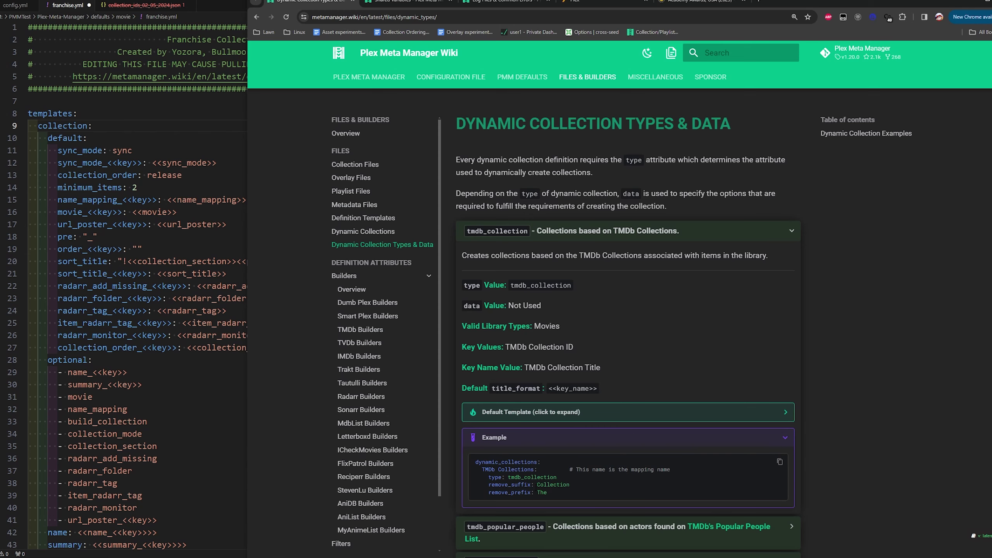
Step: Examine how IDs pair with names in collection_ids_02_05_2024.json, highlighting the Indiana Jones and The Lord of the Rings entries
left_click(156, 138)
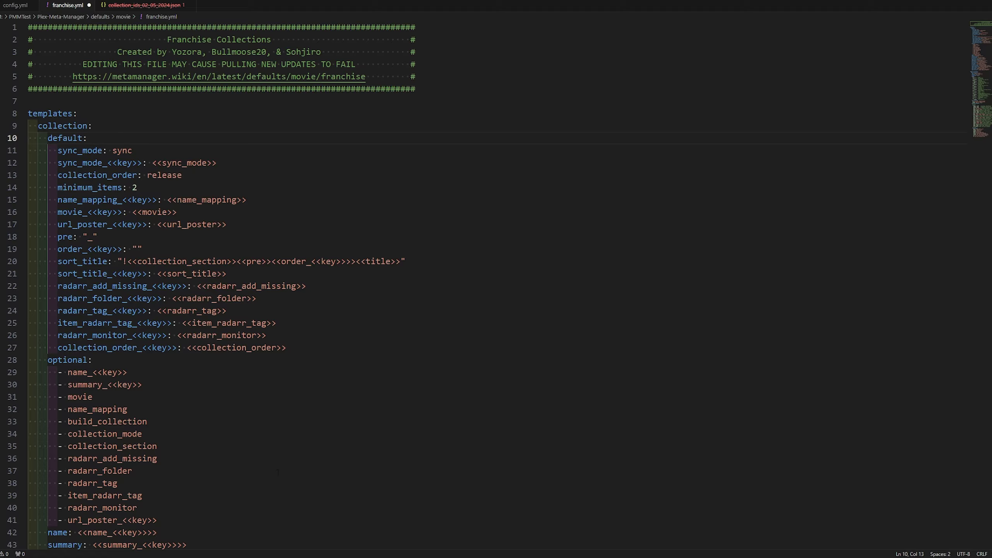
left_click(130, 4)
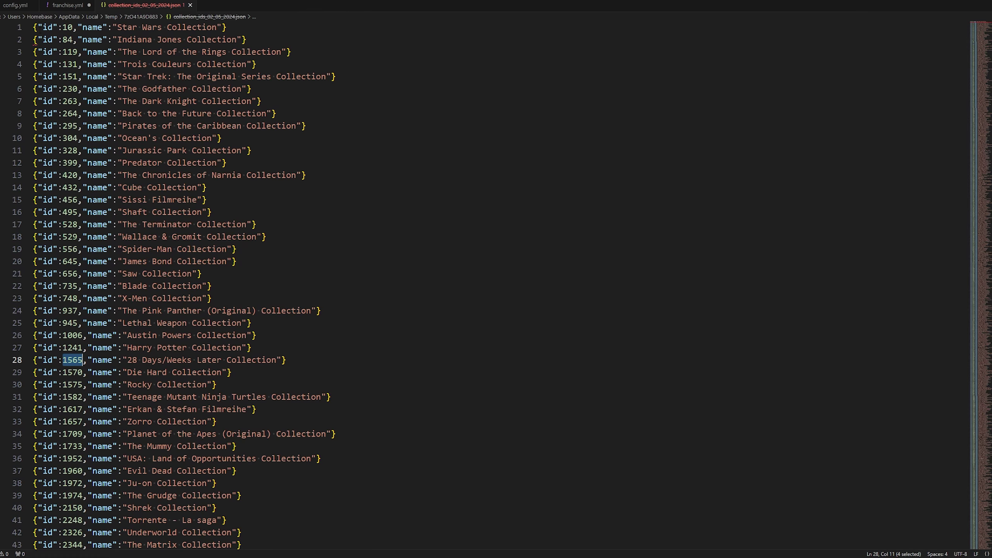
left_click_drag(182, 248, 182, 236)
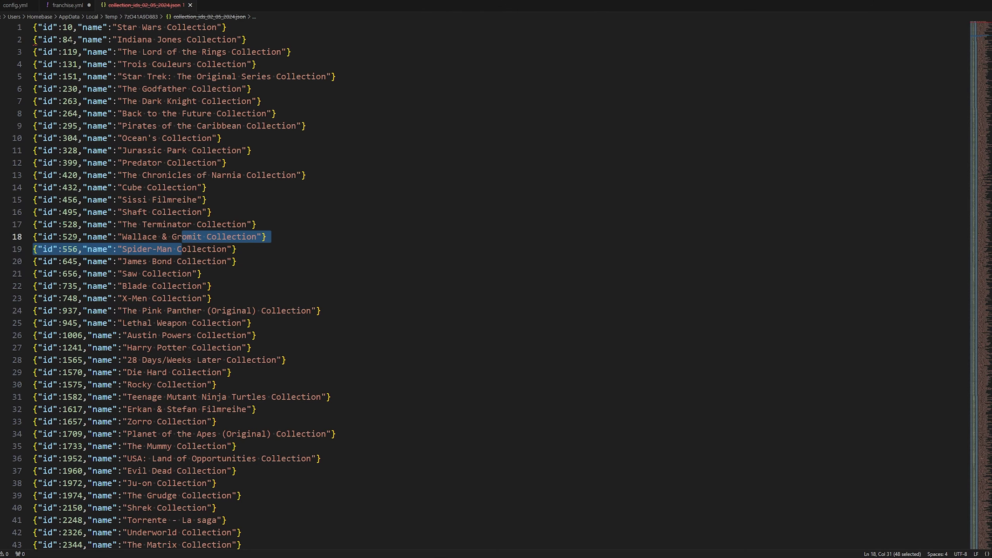
left_click(89, 39)
left_click_drag(62, 39, 72, 40)
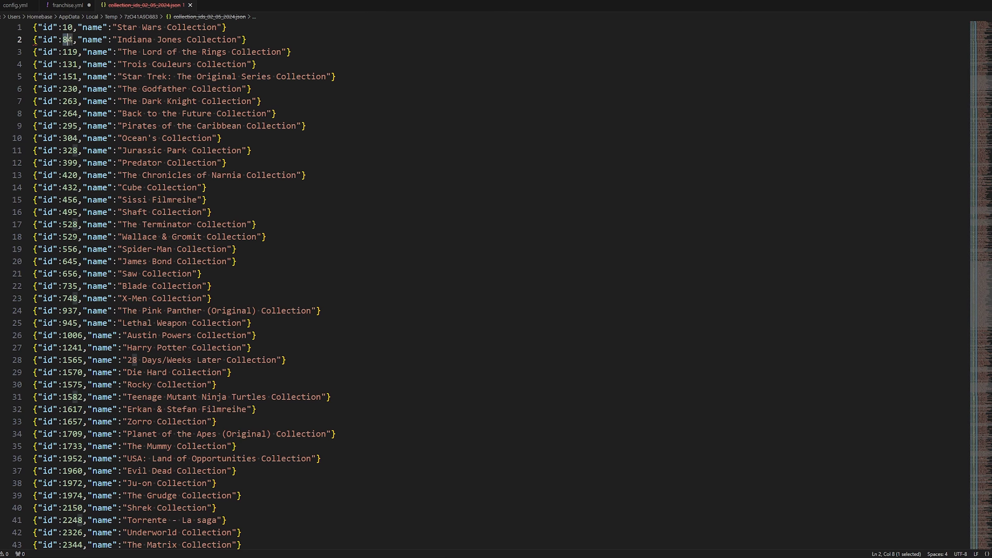
left_click(171, 27)
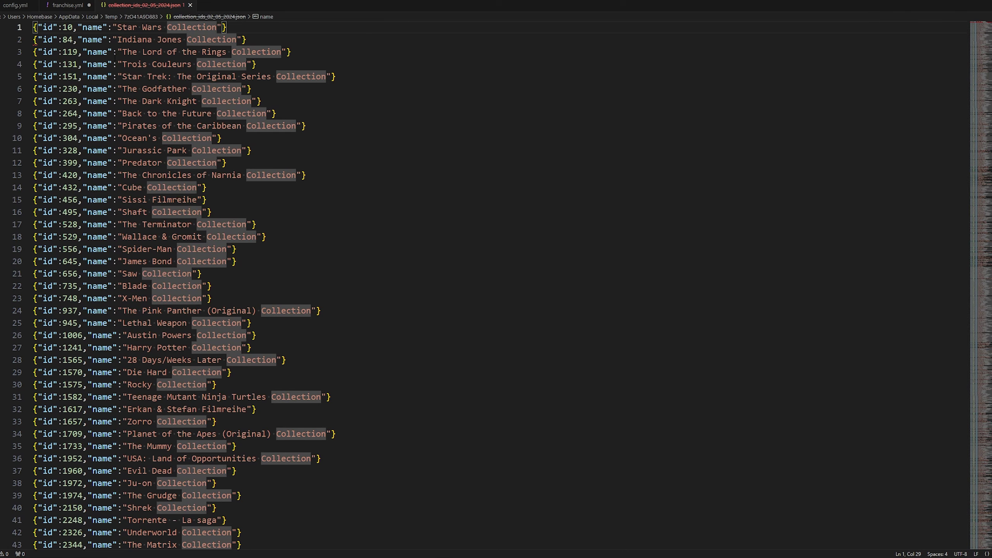
double_click(71, 51)
left_click(149, 52)
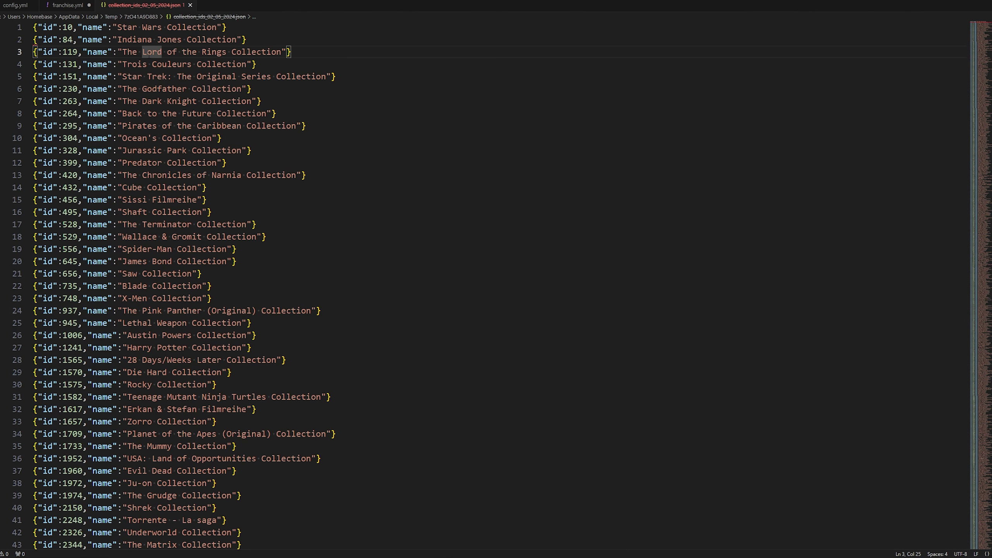
left_click_drag(122, 51, 281, 51)
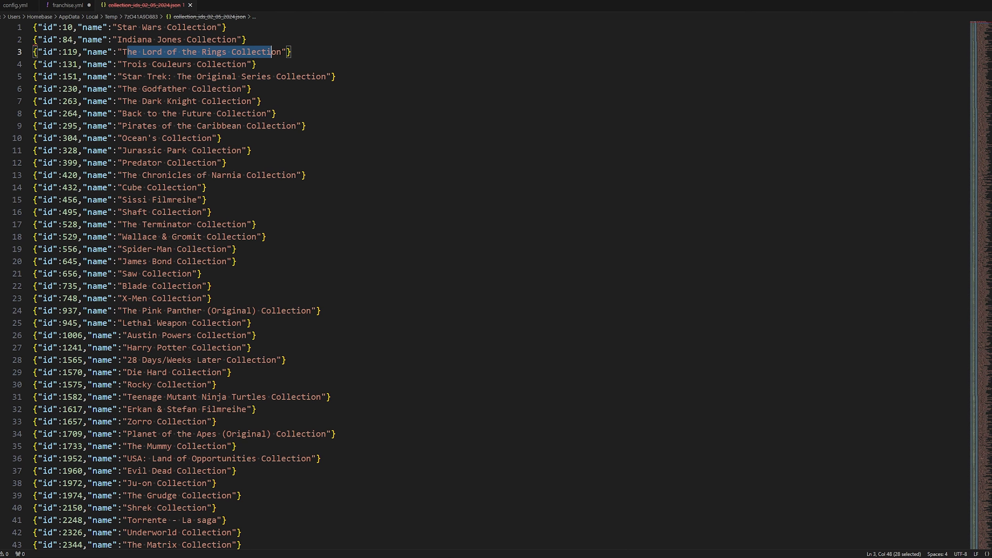
left_click(281, 52)
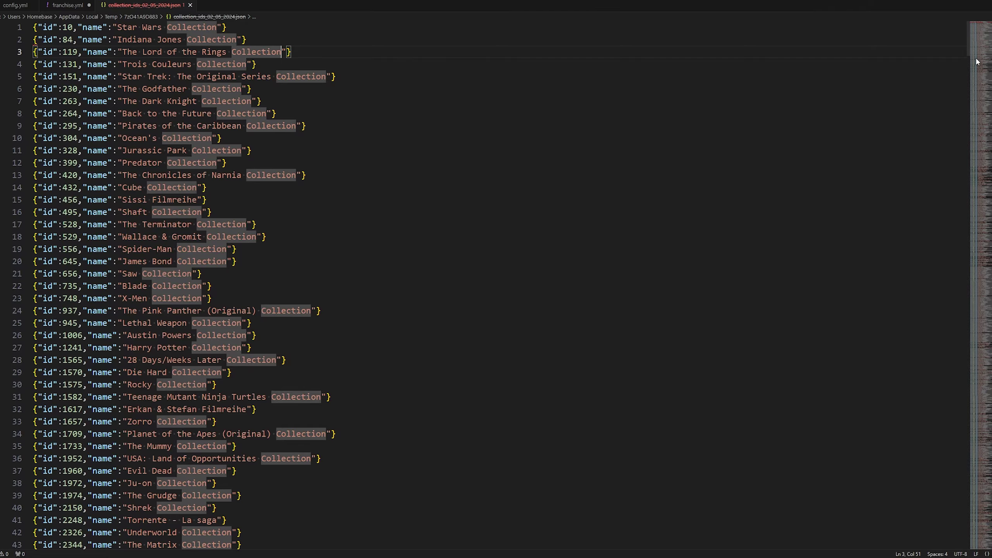
left_click_drag(969, 39, 989, 35)
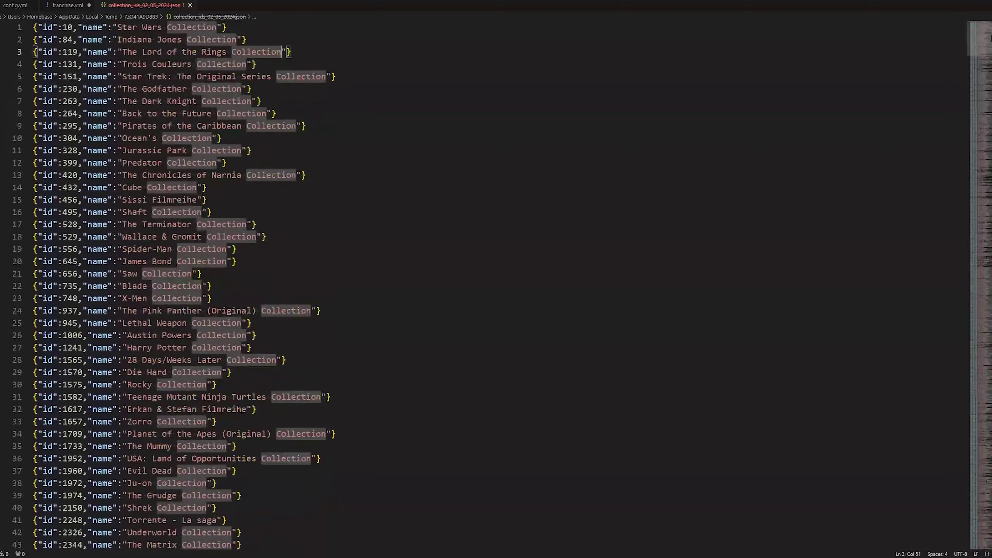
left_click(360, 237)
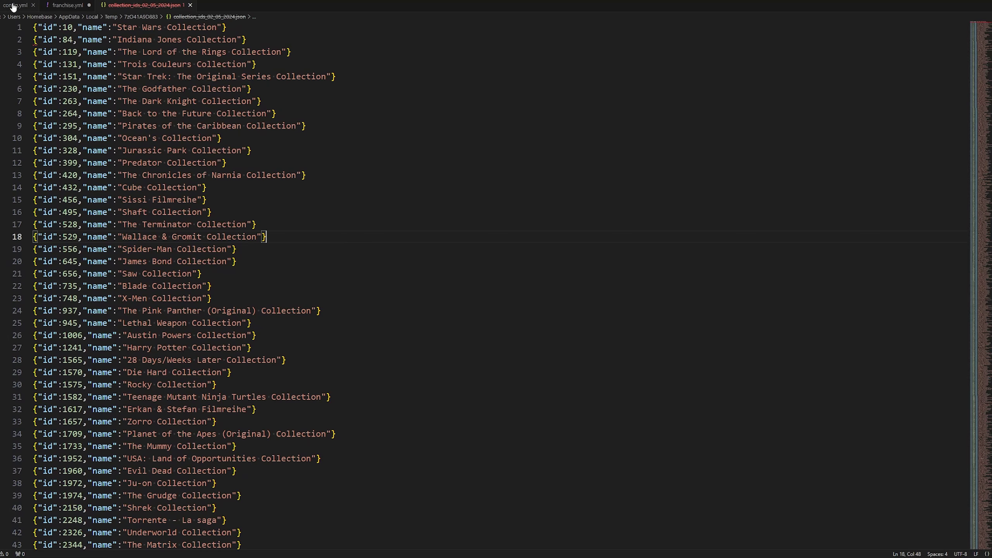
left_click(177, 64)
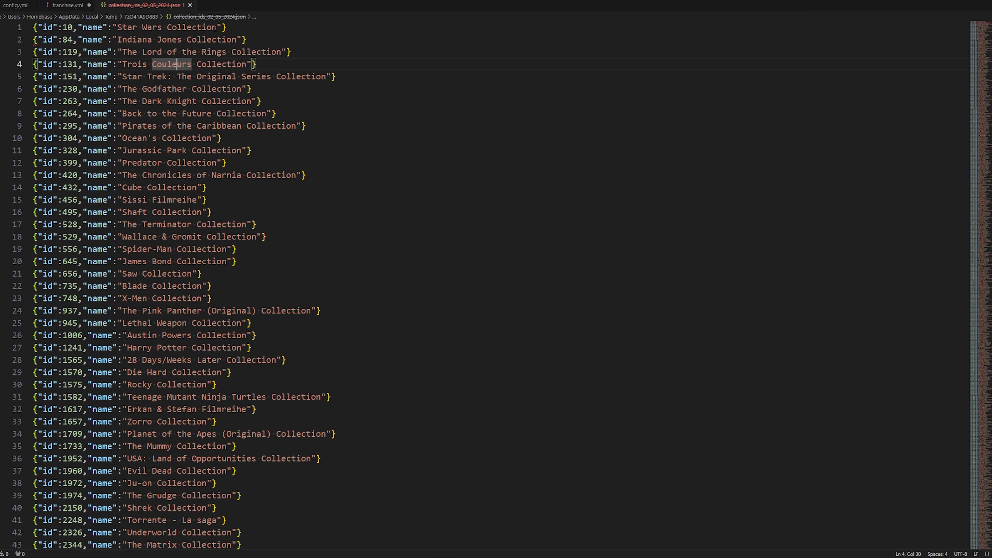
Step: Start a new untitled file with collections: and, beneath it, the copied name Star Wars Collection followed by a colon
left_click_drag(217, 27, 116, 28)
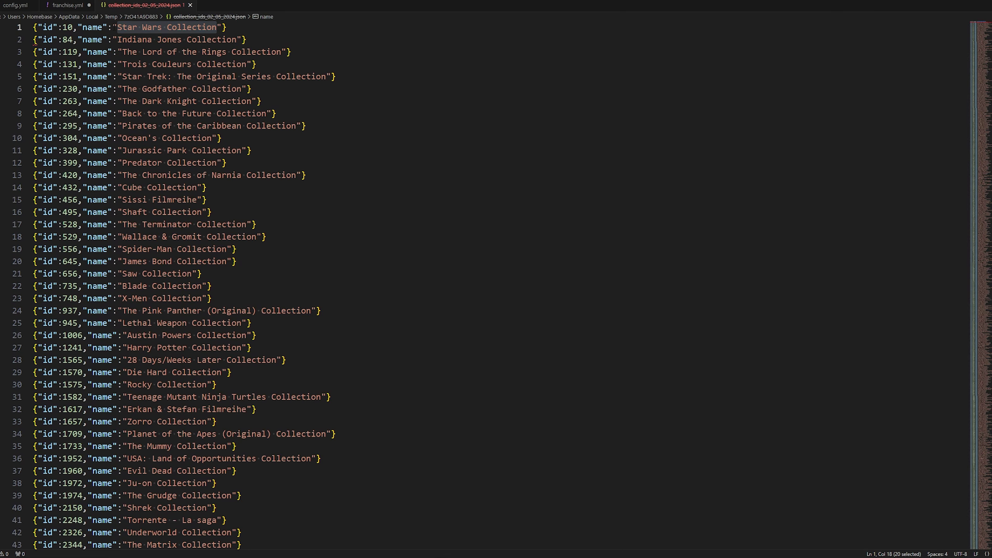
right_click(124, 26)
left_click(141, 84)
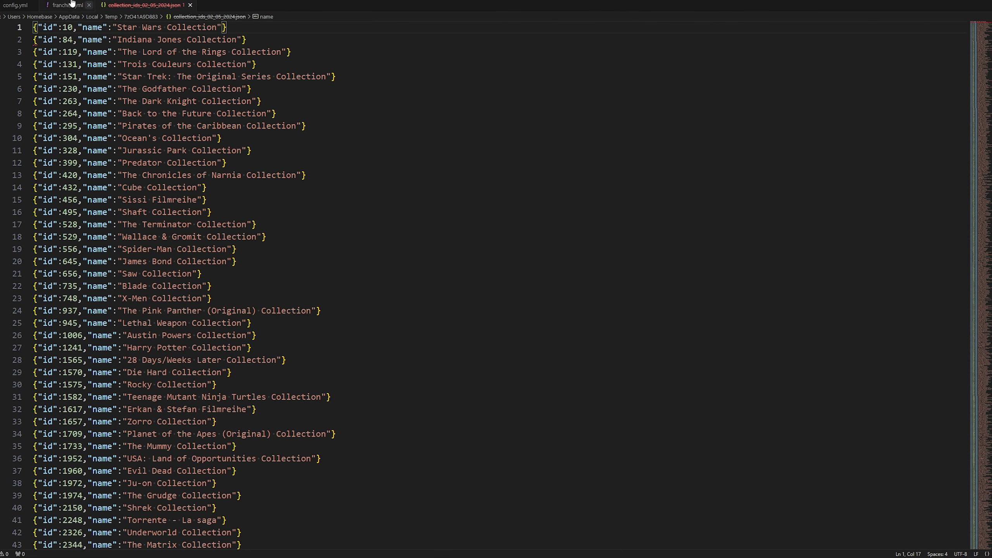
left_click(72, 51)
left_click(1, 1)
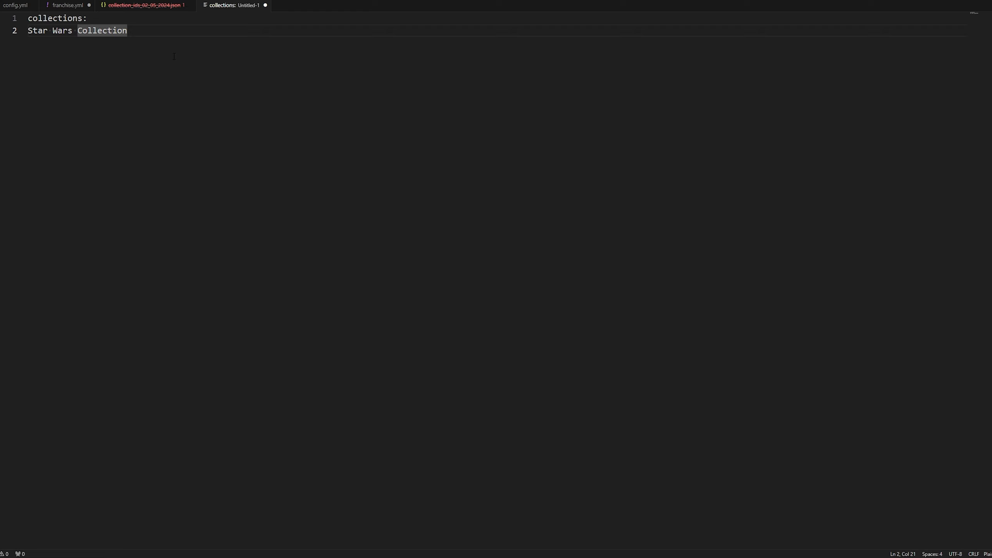
type(":")
key("Return")
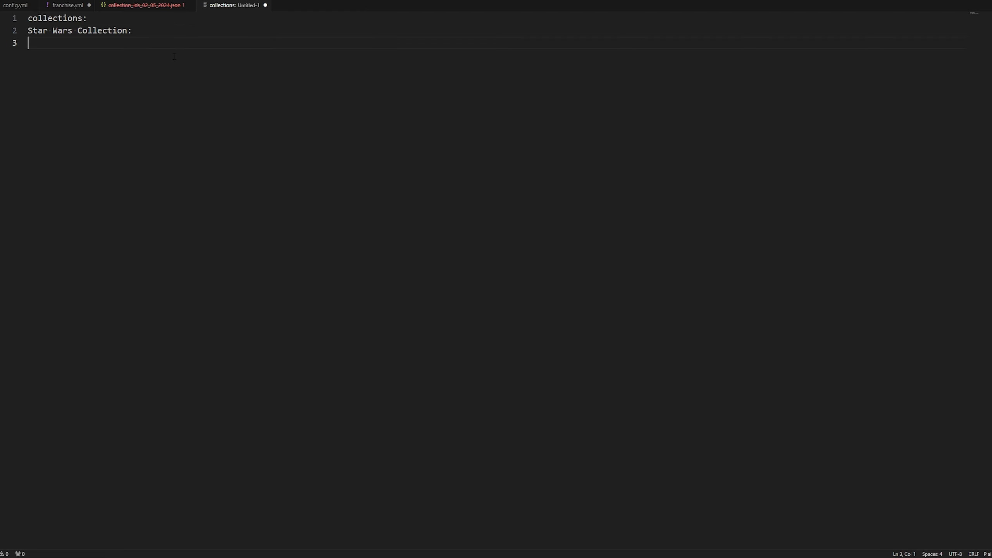
Step: Open the wiki's TMDb Builders page, read the tmdb_collection description and go to its TMDb Collection section
key("alt+Tab")
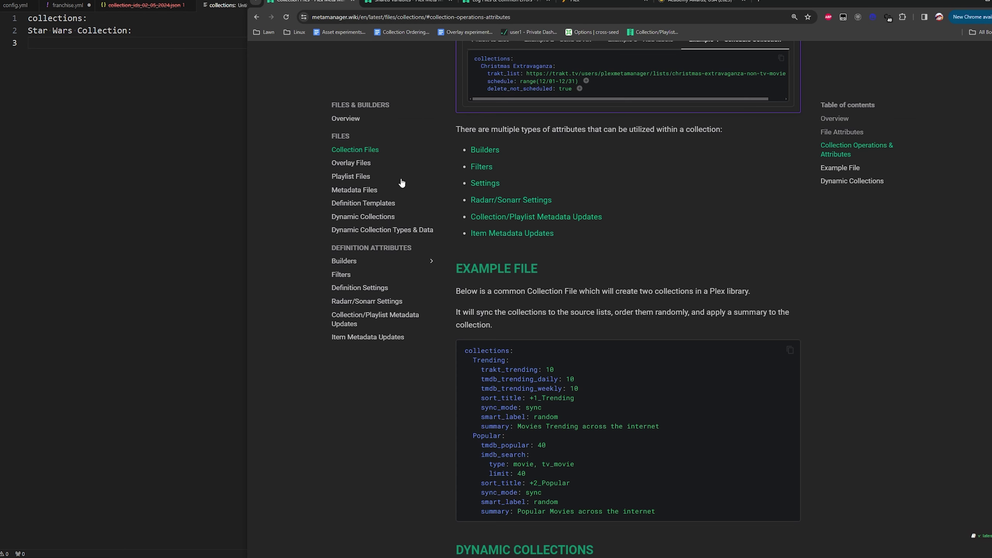
left_click(365, 256)
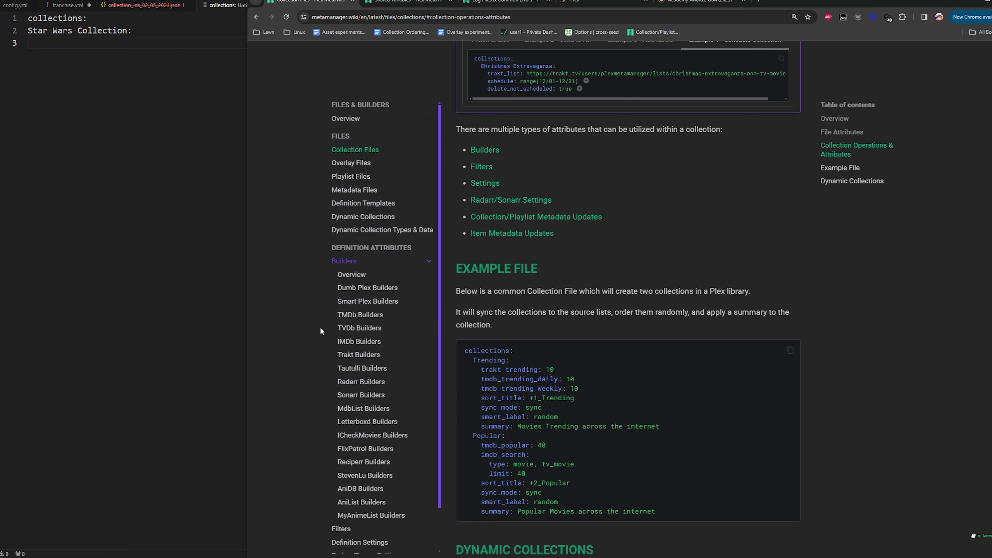
left_click(339, 317)
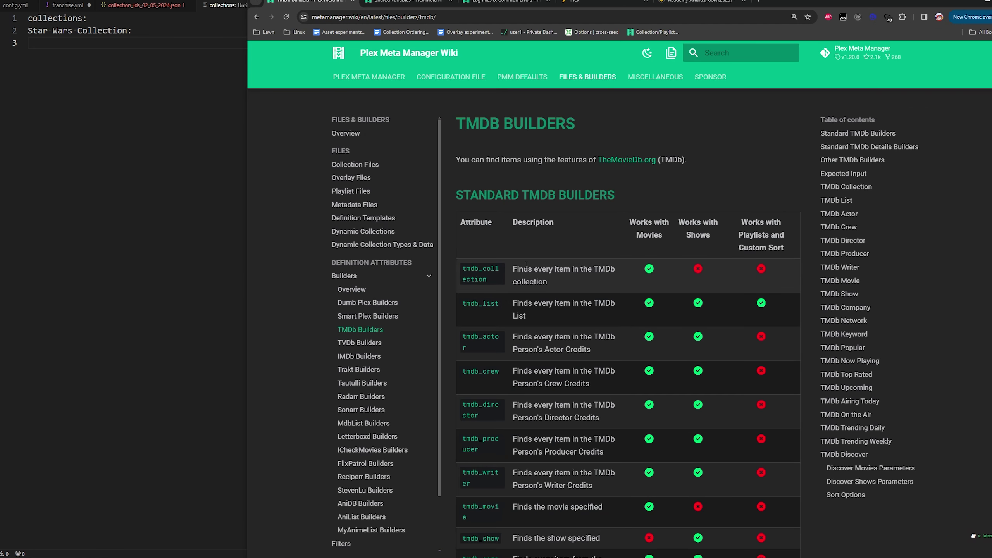
left_click_drag(514, 269, 625, 283)
left_click(590, 297)
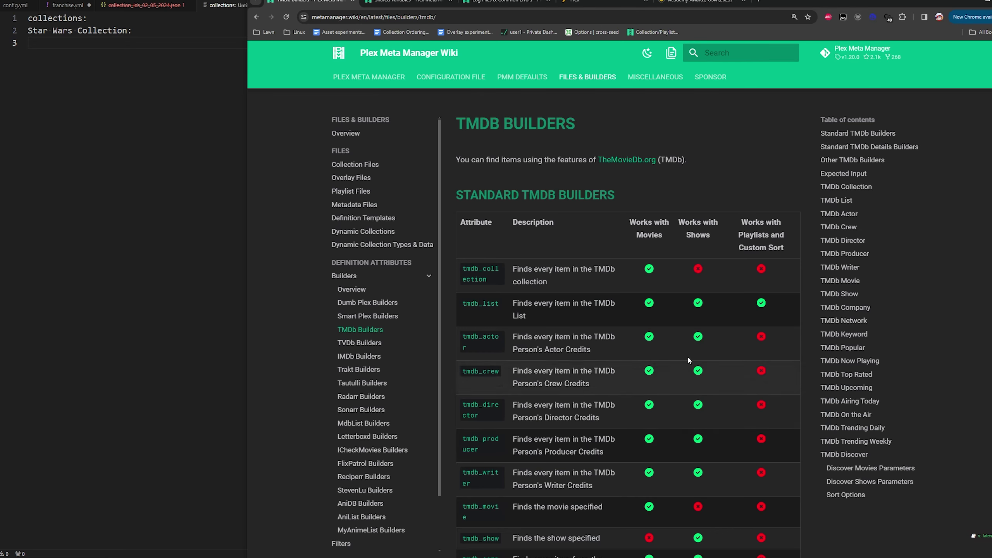
left_click_drag(548, 282, 518, 268)
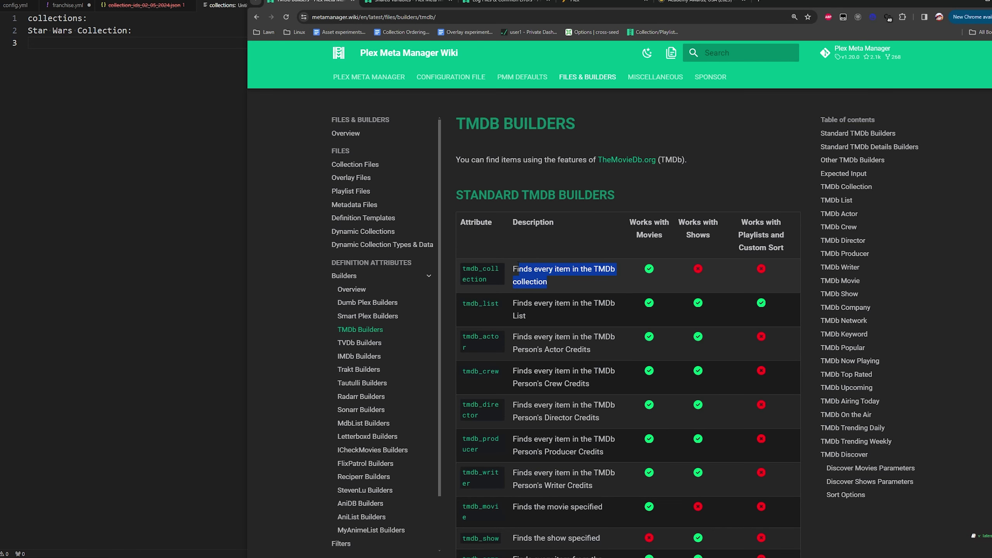
left_click(463, 273)
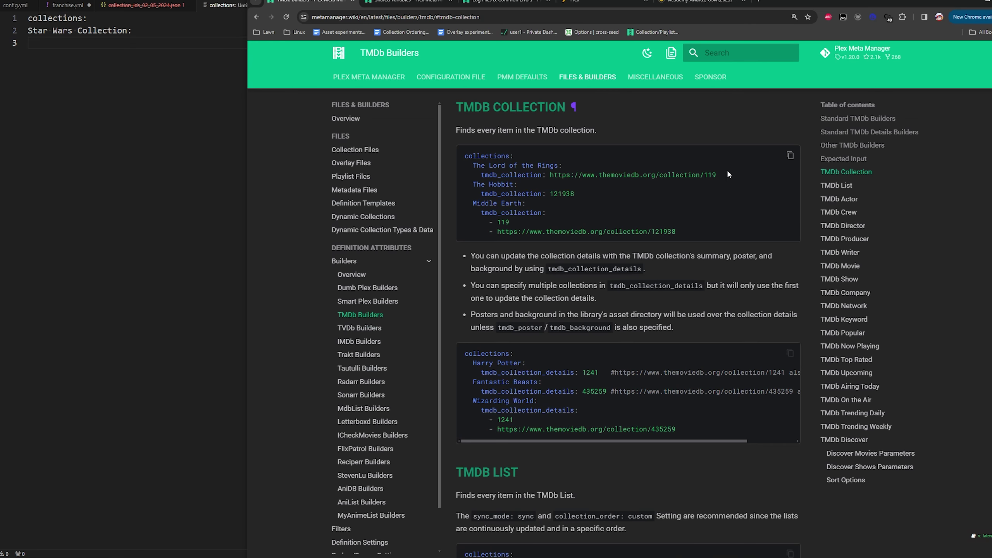
Step: Add the wiki's tmdb_collection line ending in collection/119 and the line tmdb_movie: TMDB_id 73273 under Star Wars Collection
left_click_drag(716, 175, 476, 174)
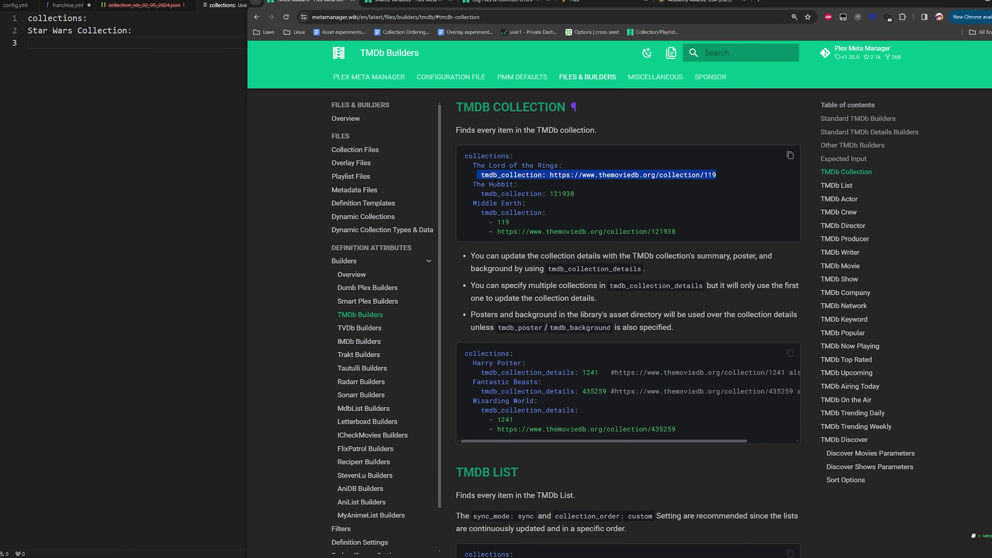
key("alt+Tab")
key("ctrl+v")
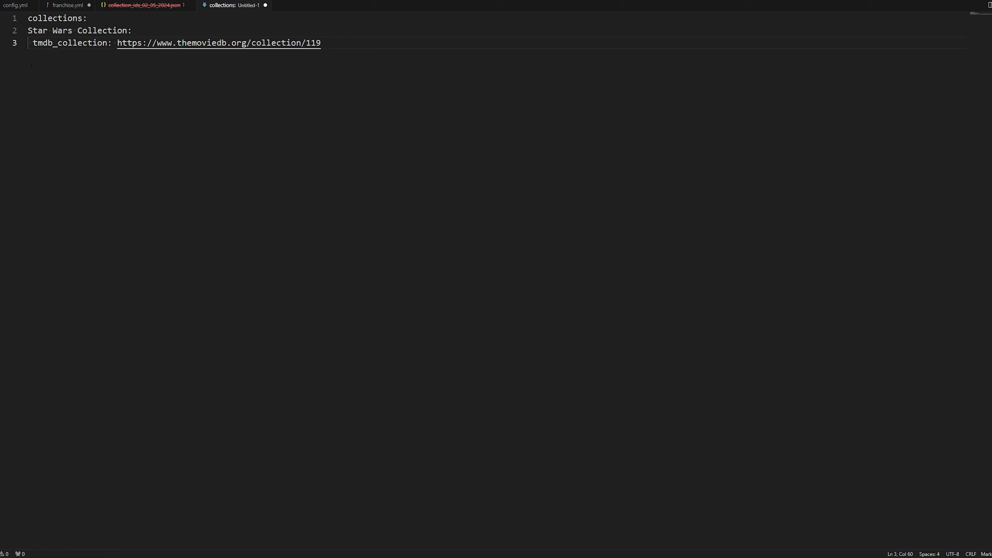
left_click_drag(31, 47, 365, 49)
left_click(379, 46)
key("Return")
key("ctrl+v")
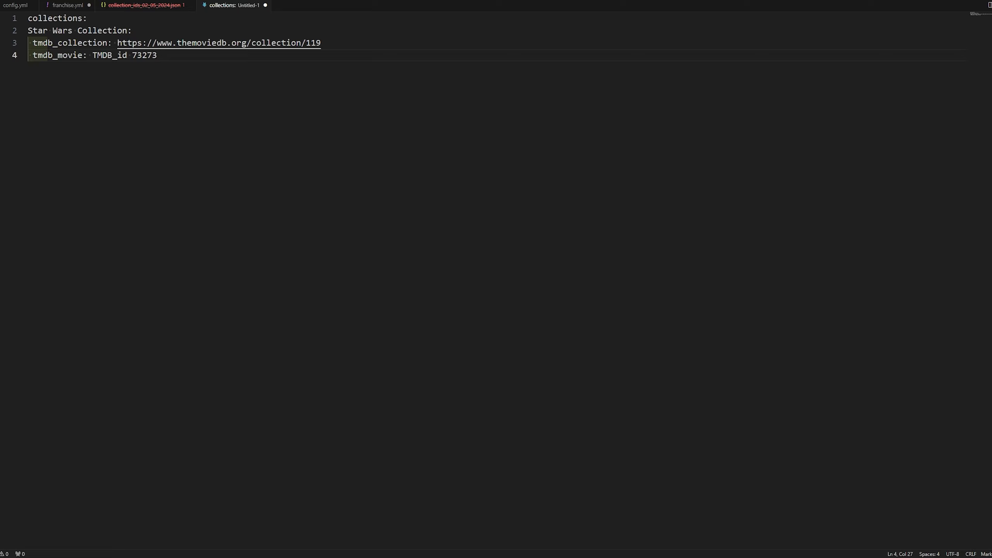
Step: Duplicate the Star Wars Collection block with its tmdb_collection and tmdb_movie lines twice beneath the original
key("ctrl+a")
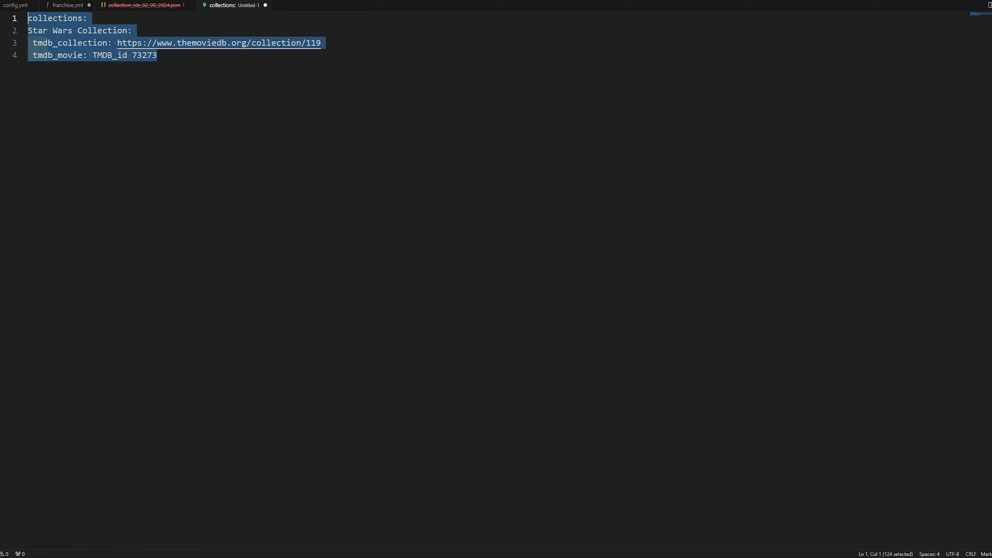
key("Right")
key("shift+Up")
key("shift+Home")
key("shift+Home")
key("shift+Up")
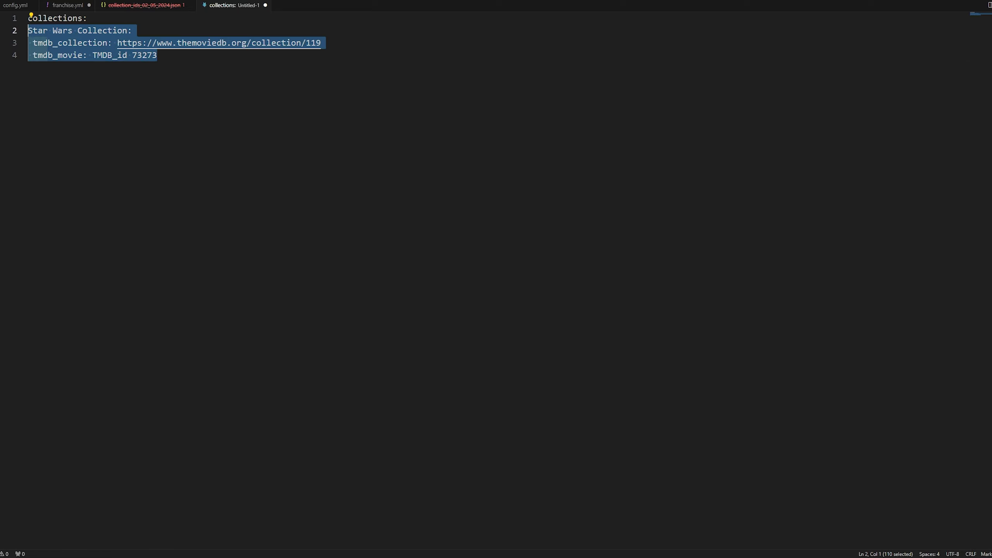
key("ctrl+c")
key("Right")
key("Return")
key("ctrl+v")
key("ctrl+z")
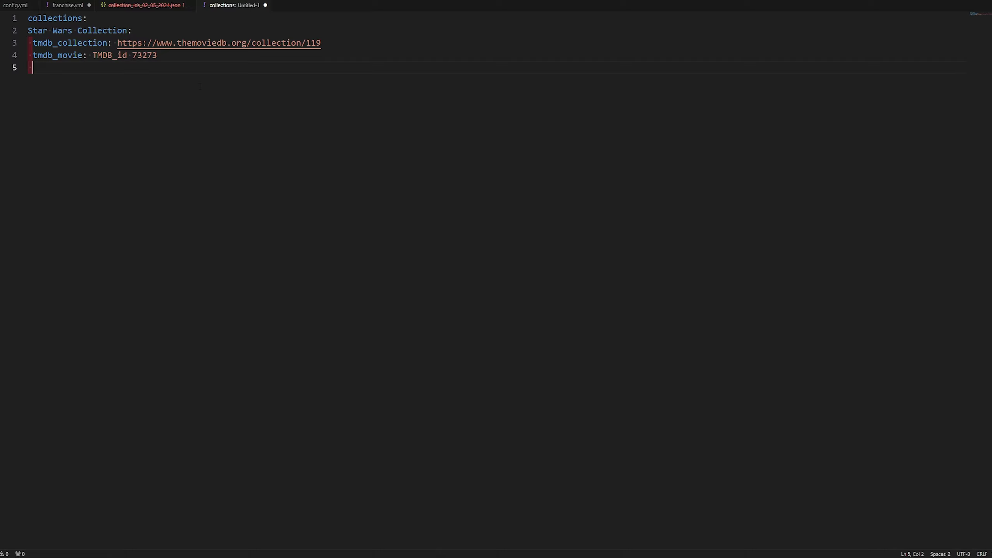
key("BackSpace")
key("ctrl+v")
key("Return")
key("BackSpace")
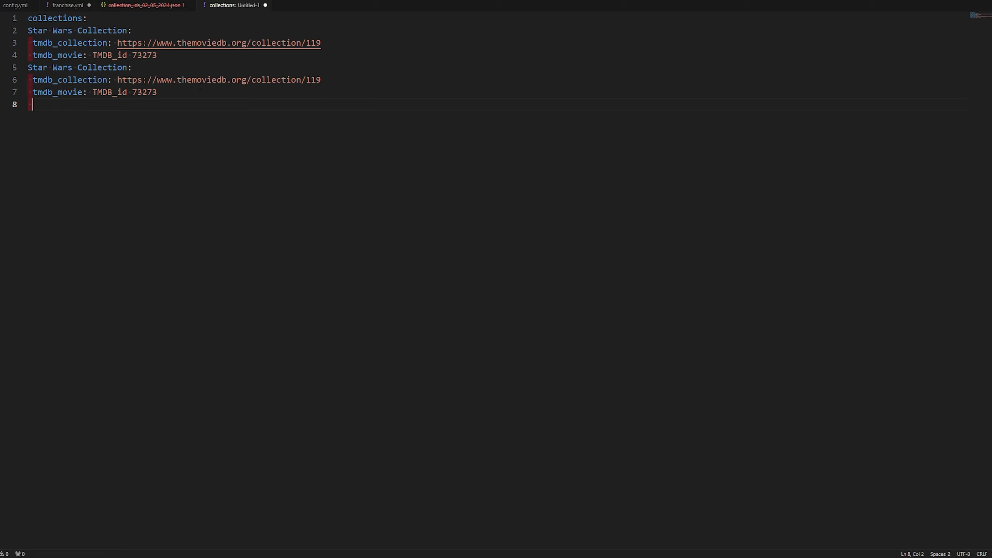
key("ctrl+v")
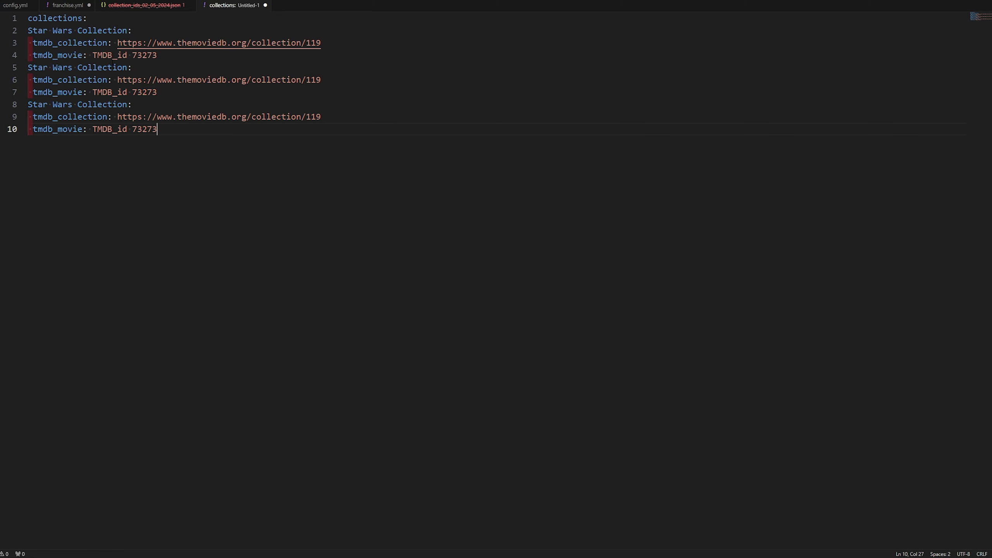
Step: Rename the second collection block to Lord of the Rings Collection
left_click_drag(73, 67, 7, 62)
type("L")
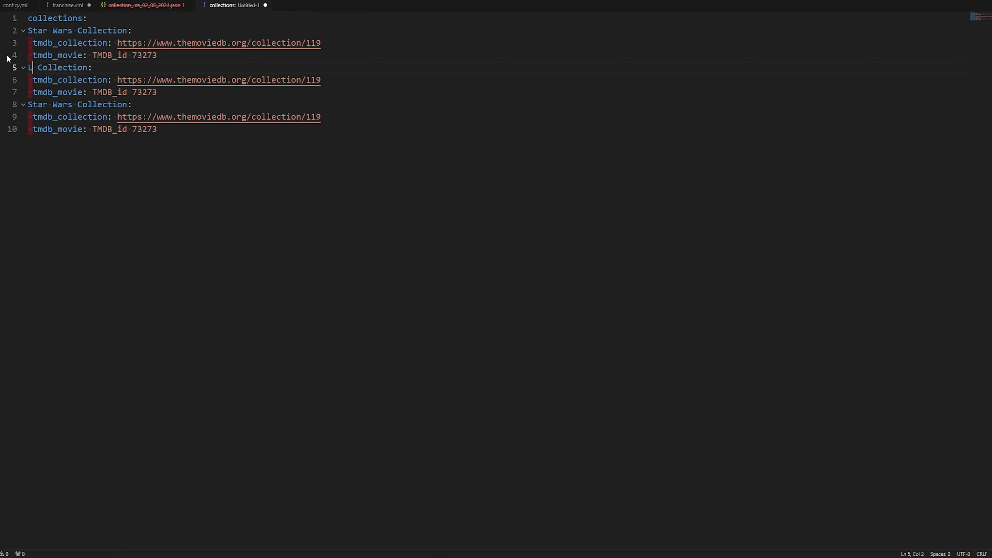
type("ord of the Rings")
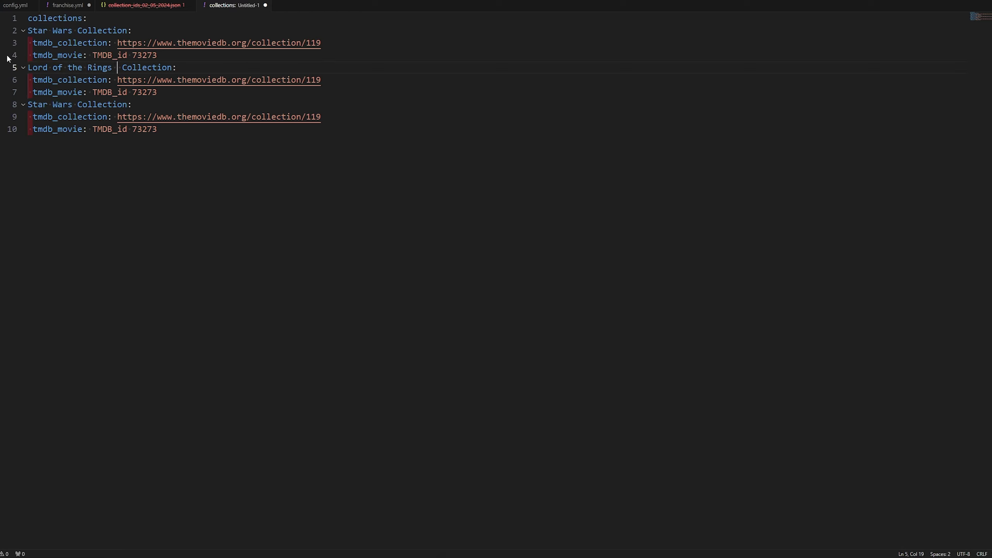
key("BackSpace")
Step: Replace the ID at the end of the Star Wars block's tmdb_collection URL with SW
mouse_move(117, 80)
left_mouse_down()
mouse_move(321, 80)
mouse_move(117, 80)
left_mouse_up()
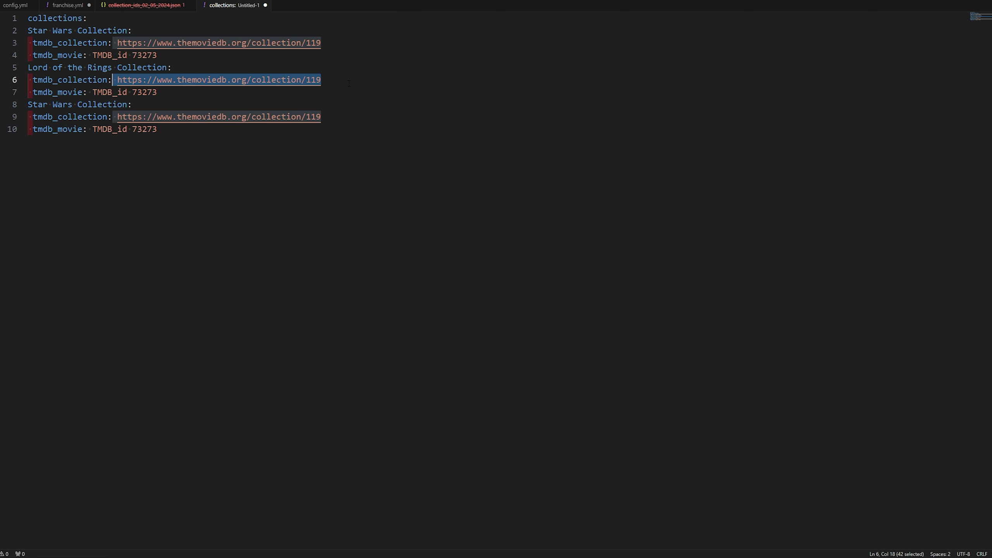
left_click(145, 92)
left_click(367, 80)
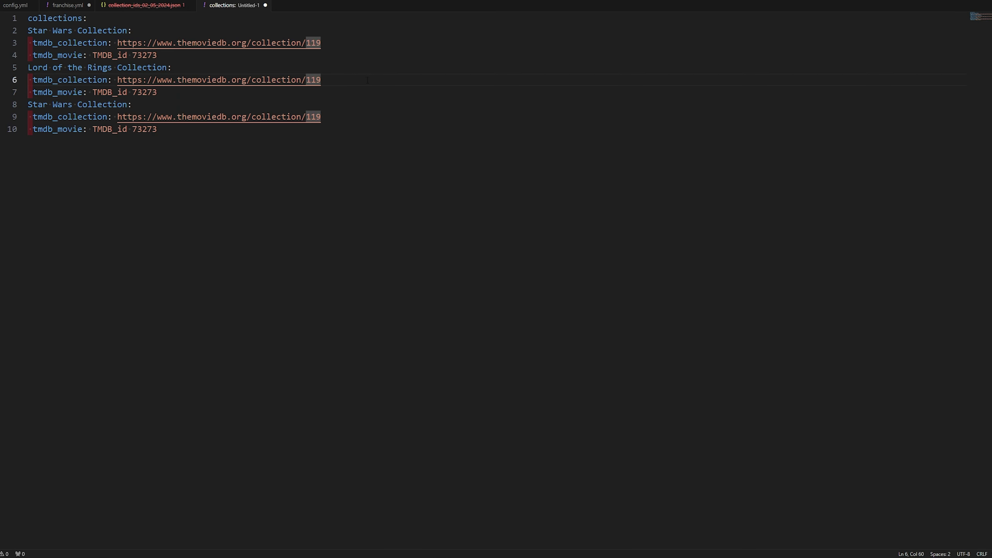
key("Up")
key("Up")
key("Up")
key("BackSpace")
key("BackSpace")
key("BackSpace")
type("SW")
Step: Replace the ID at the end of the Lord of the Rings block's tmdb_collection URL with LOTR
key("Down")
key("Down")
key("Down")
key("Down")
left_click(367, 80)
key("ctrl+shift+Left")
key("BackSpace")
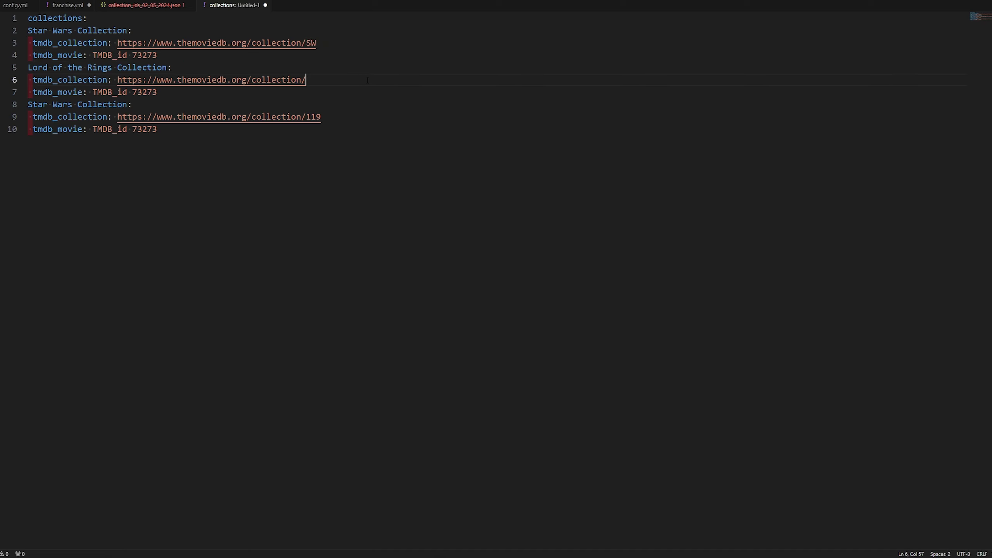
type("LOTR")
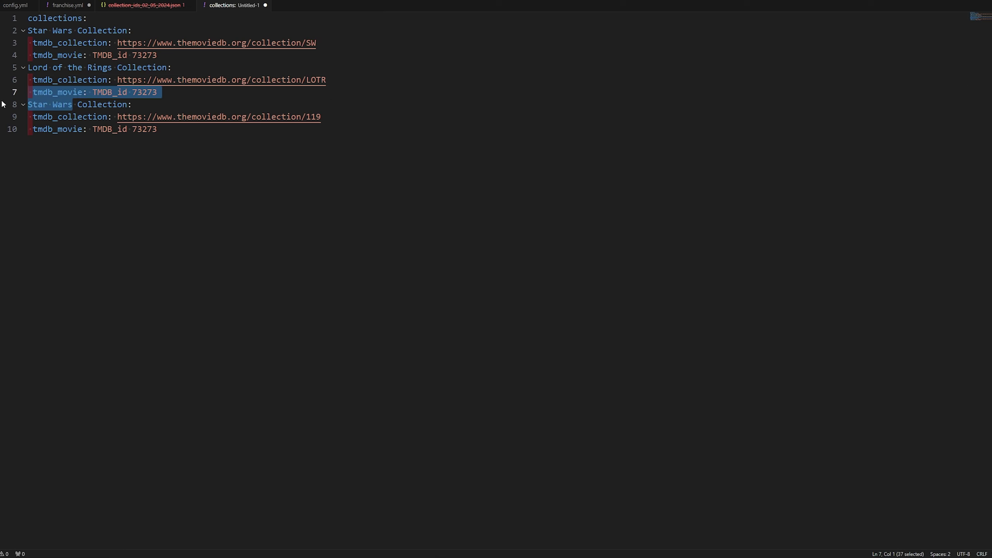
Step: Rename the third block to Avengers Collection and end its tmdb_collection URL with Avengers
left_click(16, 84)
left_click_drag(73, 104, 28, 104)
type("Avengers")
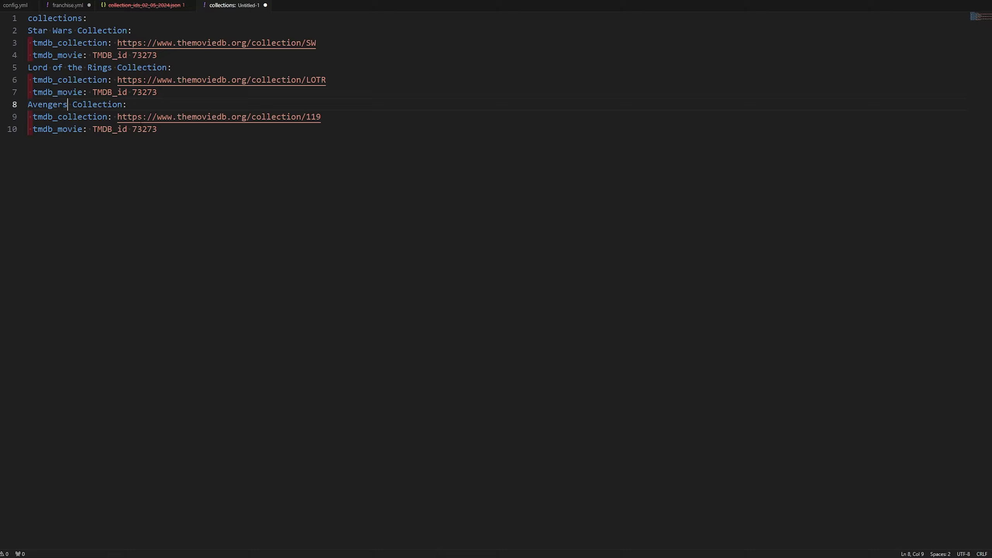
left_click(351, 129)
left_click(352, 117)
key("BackSpace")
key("BackSpace")
key("BackSpace")
type("Ab")
type("enge")
left_click(157, 129)
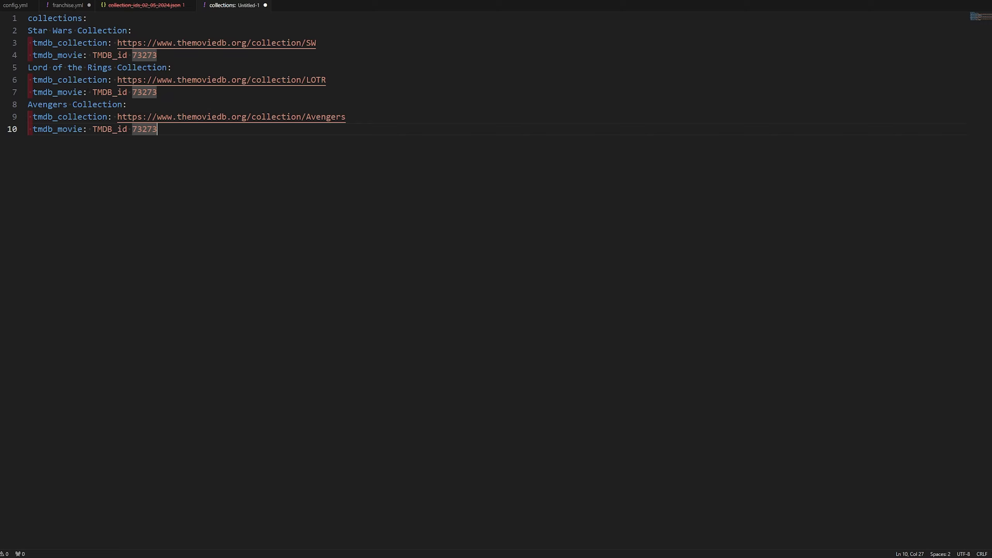
left_click(239, 80)
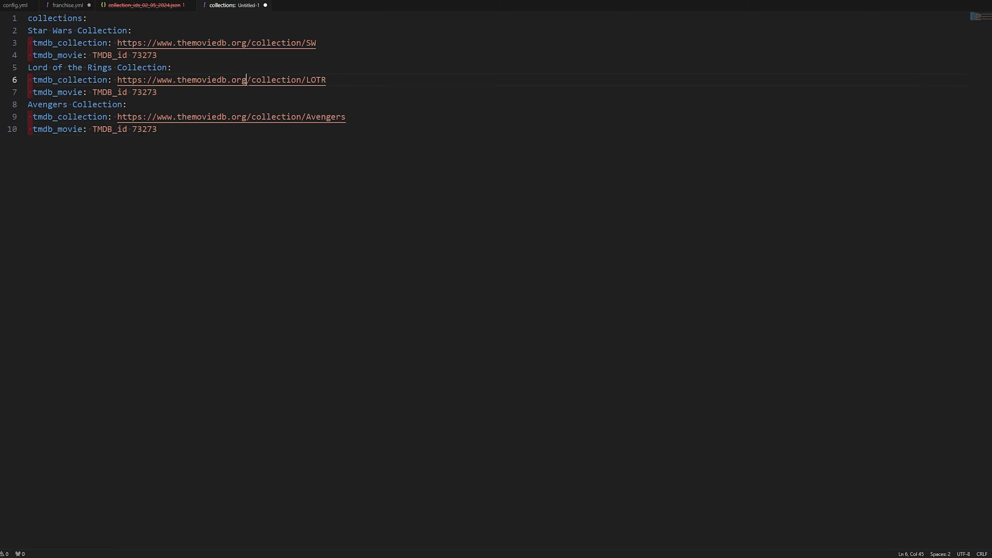
left_click(53, 92)
left_click(164, 92)
left_click(53, 80)
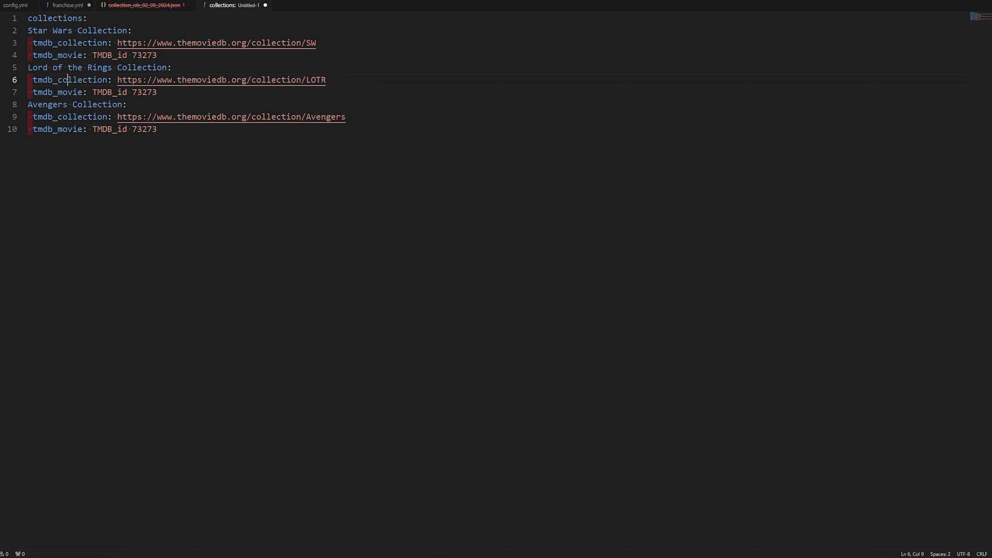
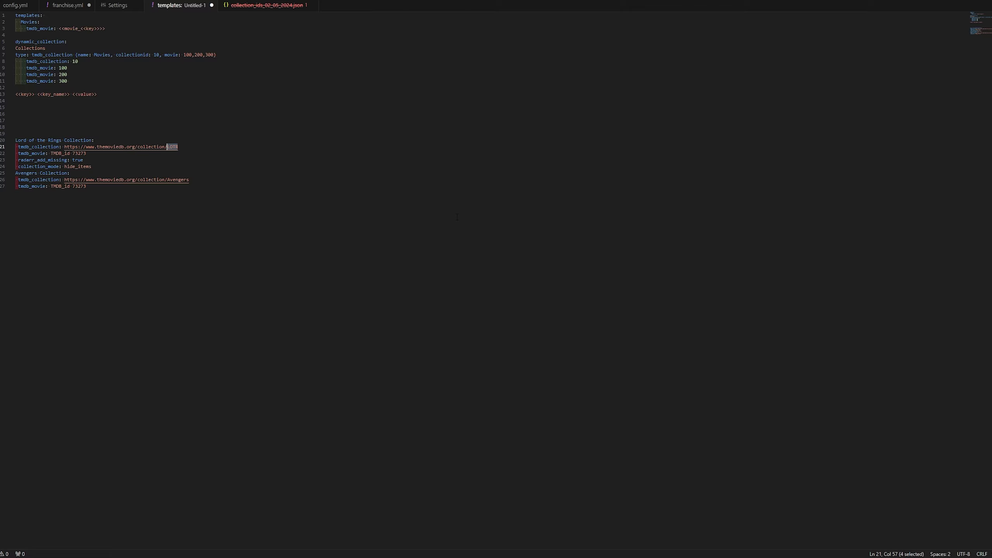
Step: Look up The Lord of the Rings Collection in the collection IDs file and replace LOTR in its tmdb_collection URL with 119
left_click(264, 5)
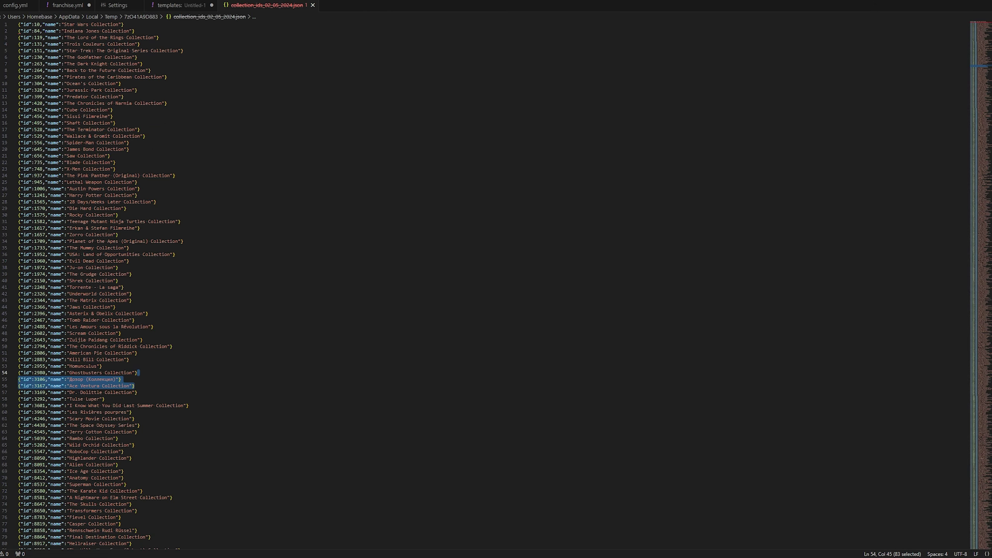
left_click(182, 5)
type("119")
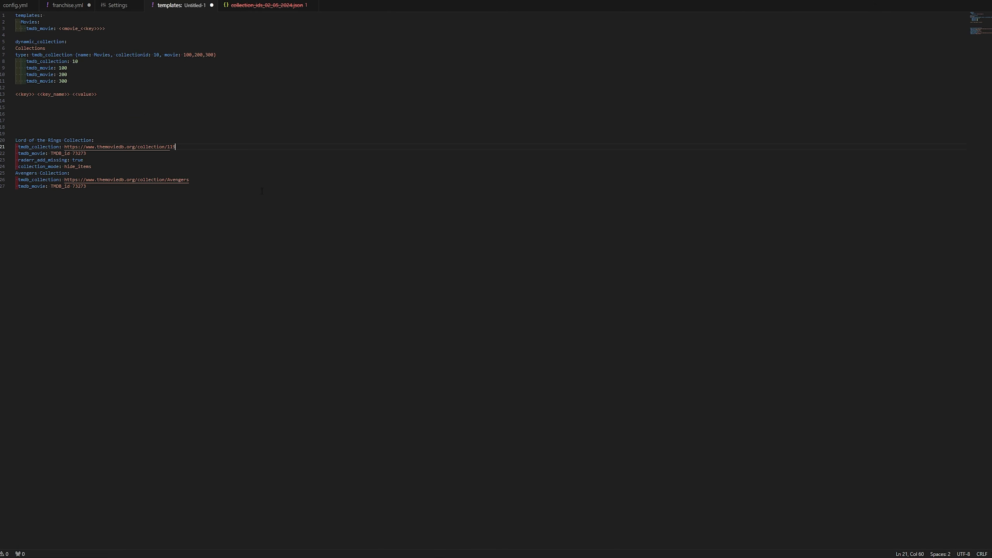
left_click_drag(196, 144, 15, 140)
key("BackSpace")
type("https://www.themoviedb.org/collection/119")
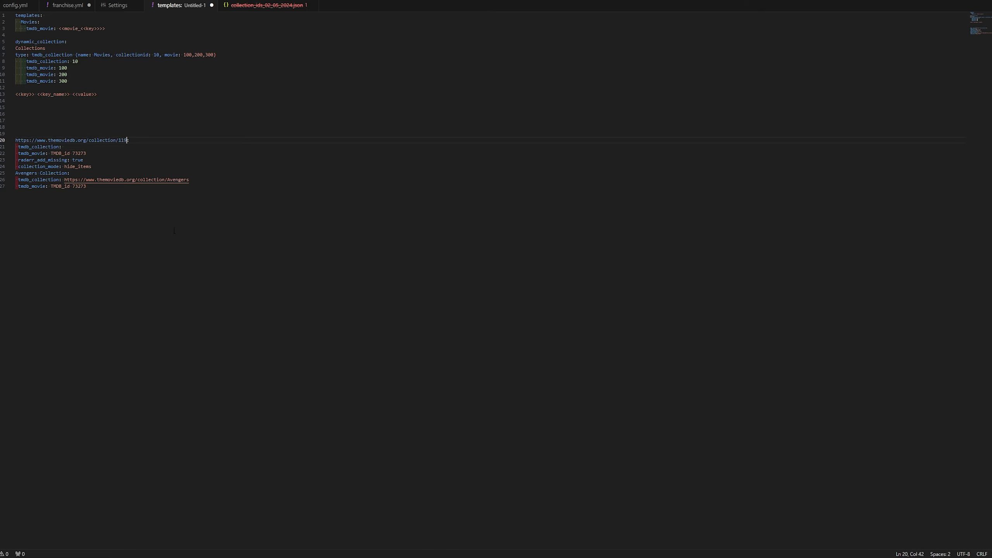
left_click_drag(124, 140, 16, 139)
key("ctrl+c")
key("ctrl+z")
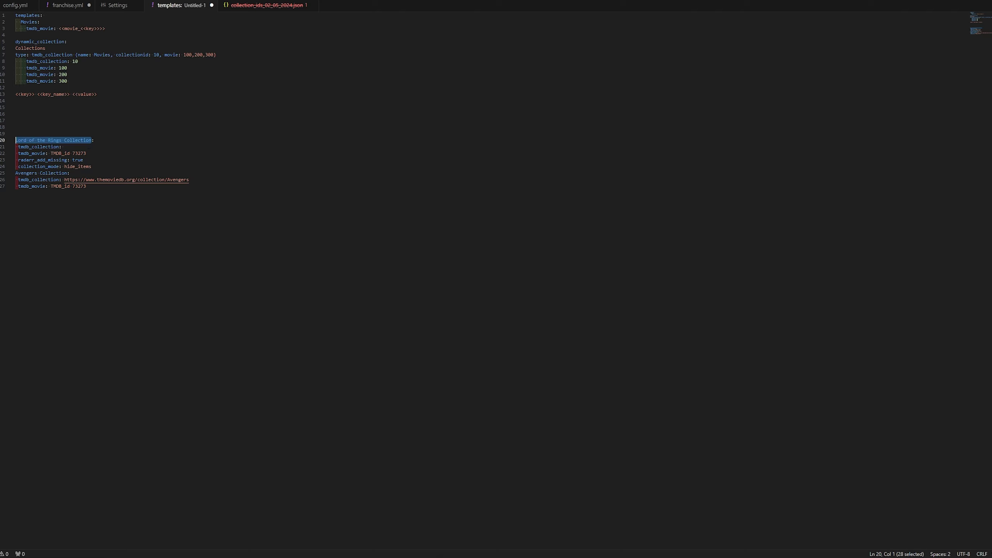
left_click(86, 147)
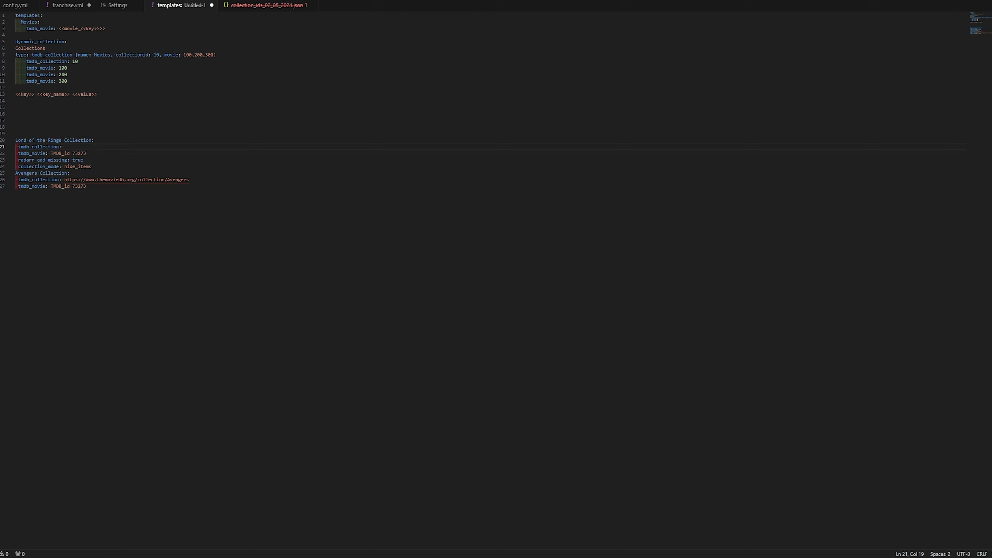
key("ctrl+v")
Step: Replace the ID at the end of the Lord of the Rings tmdb_collection URL with the variable <<key>>
left_click_drag(167, 147, 218, 141)
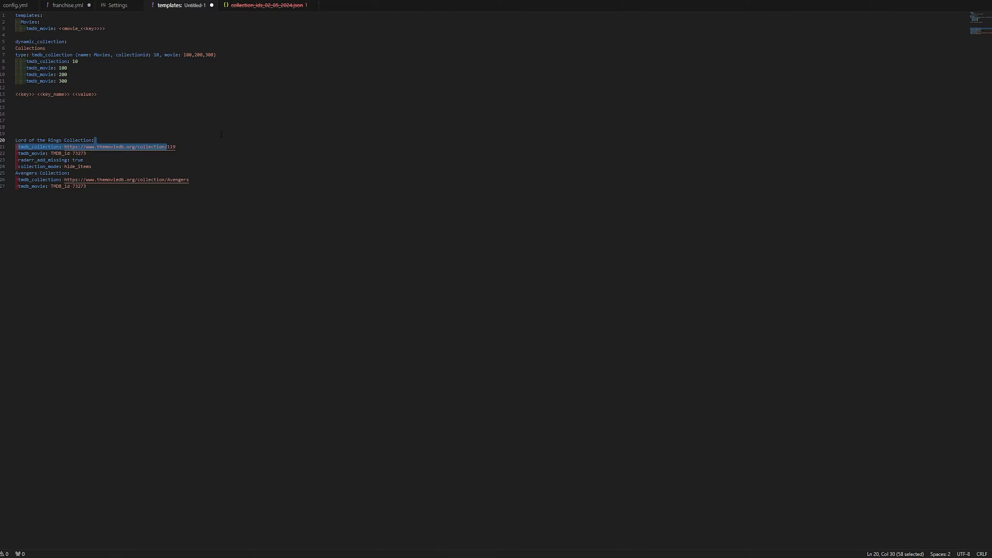
key("Right")
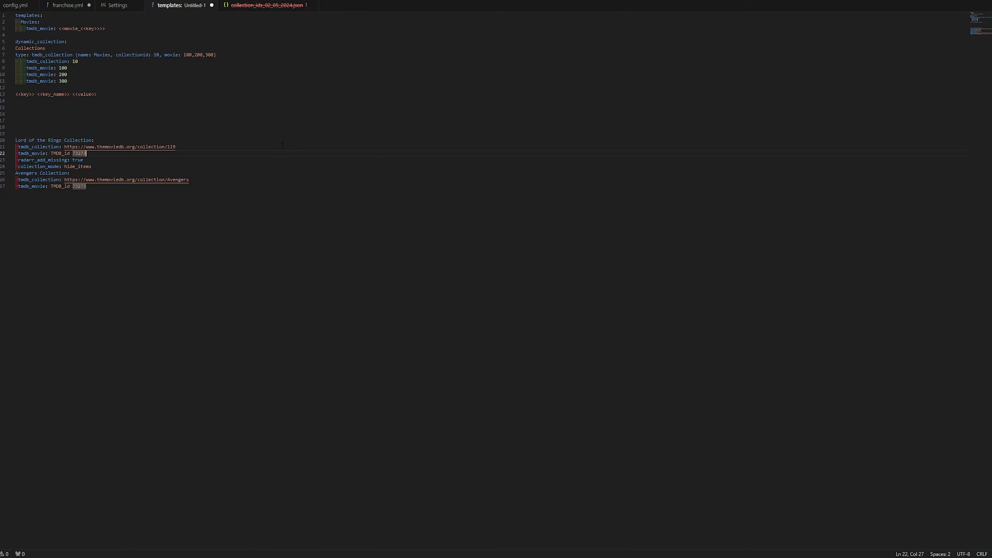
key("Delete")
key("Delete")
key("Delete")
type("<<<")
type("ey")
mouse_move(199, 145)
left_mouse_down()
mouse_move(16, 141)
mouse_move(194, 148)
left_mouse_up()
left_click(22, 148)
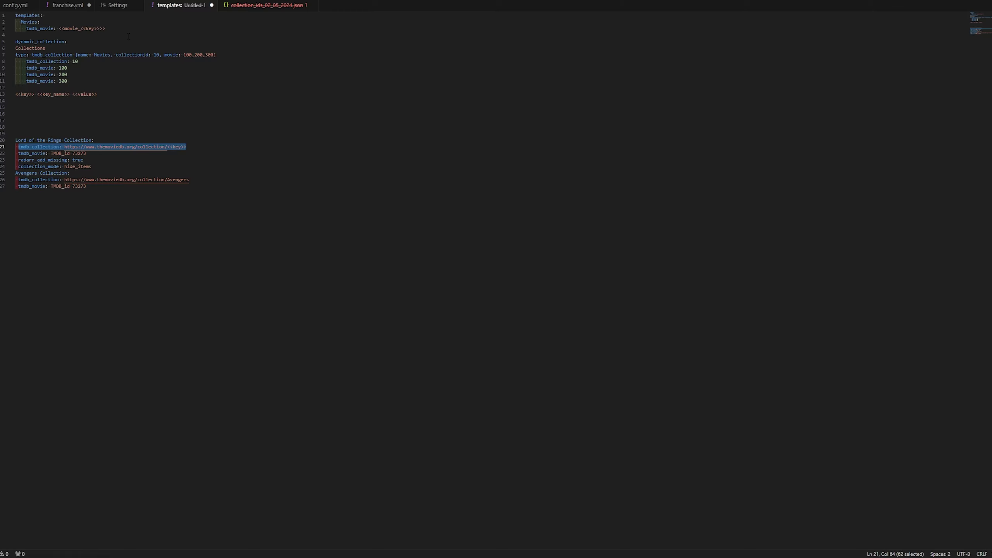
Step: Examine the templates and dynamic_collections sections of franchise.yml, comparing the remove_suffix setting with the names in the collection IDs file
left_click(67, 5)
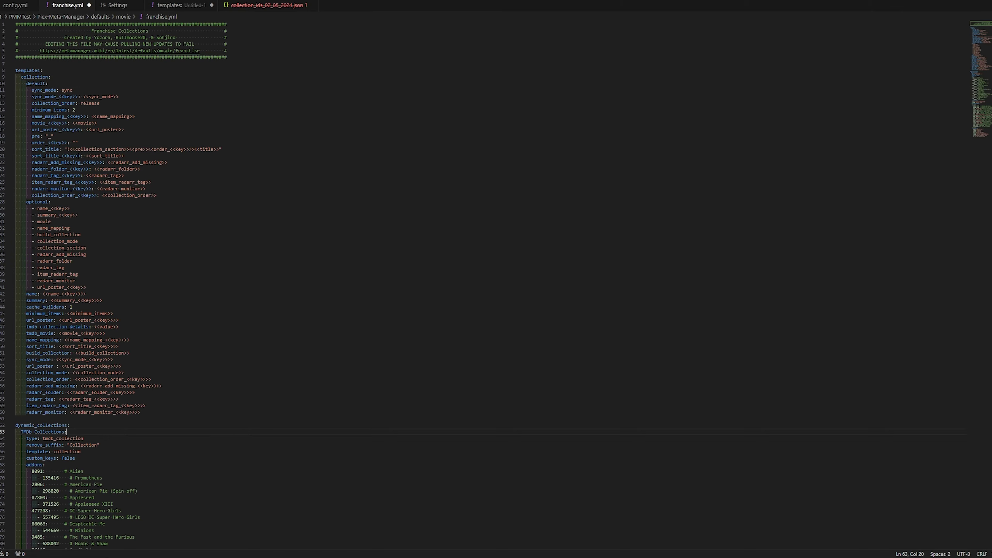
scroll(170, 354, "down", 9)
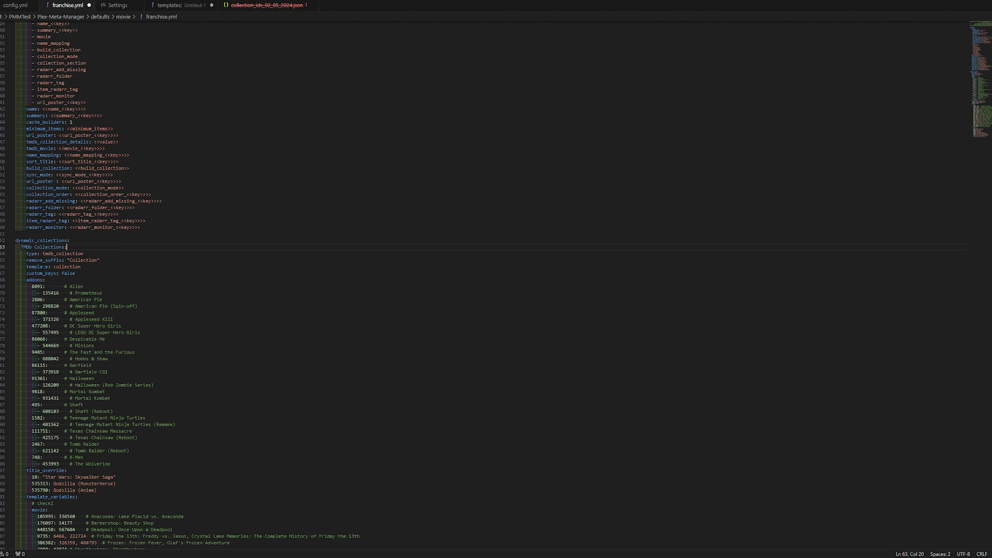
key("shift+End")
left_click(265, 5)
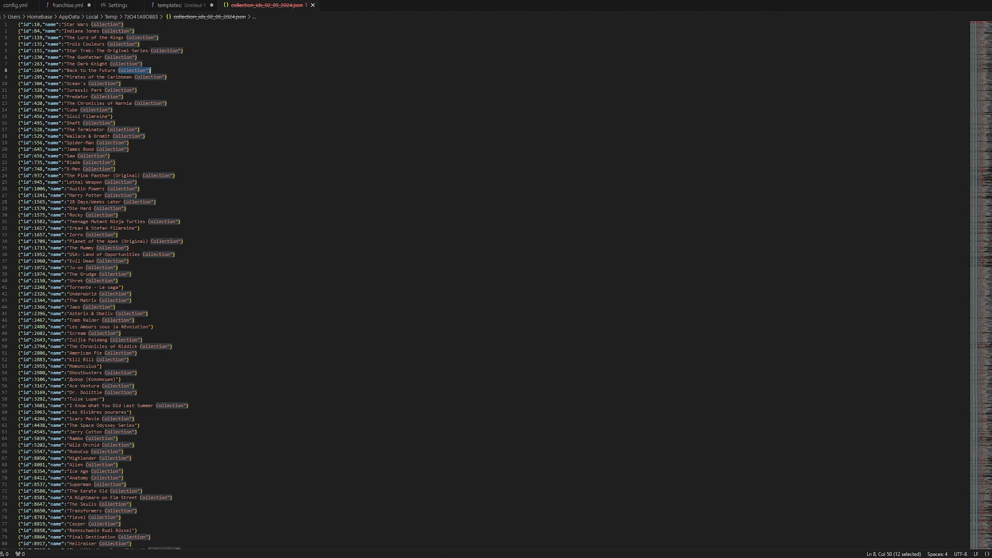
left_click(67, 5)
left_click(83, 293)
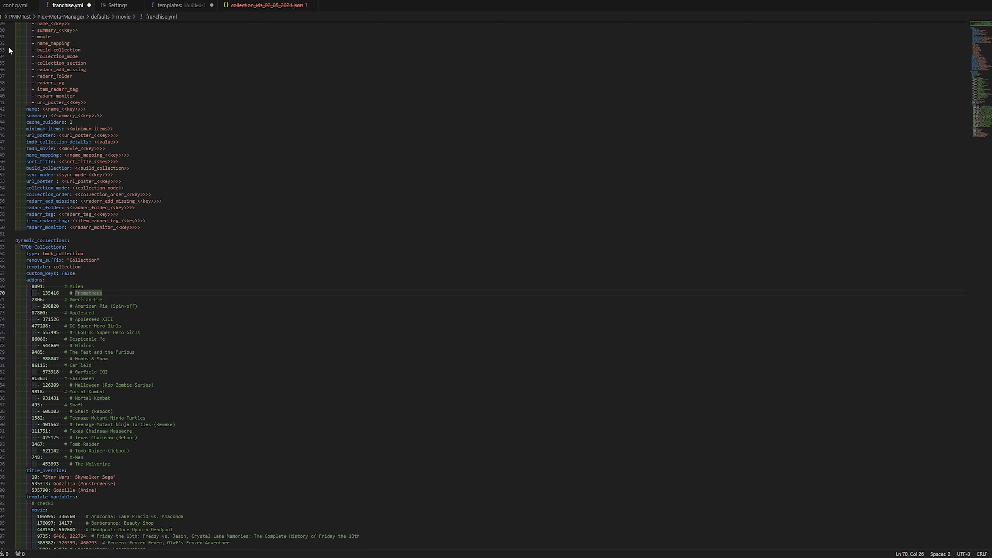
scroll(191, 417, "down", 11)
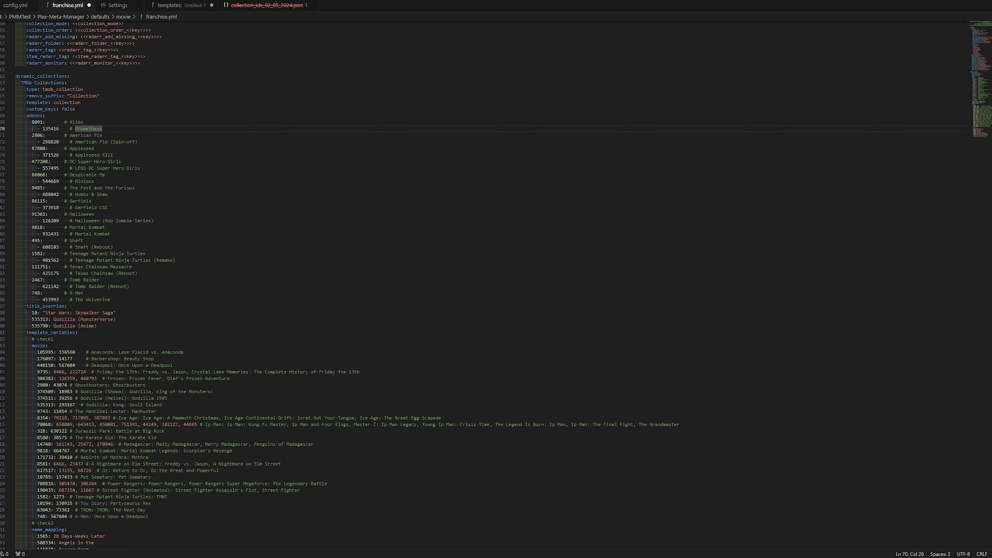
scroll(190, 435, "up", 20)
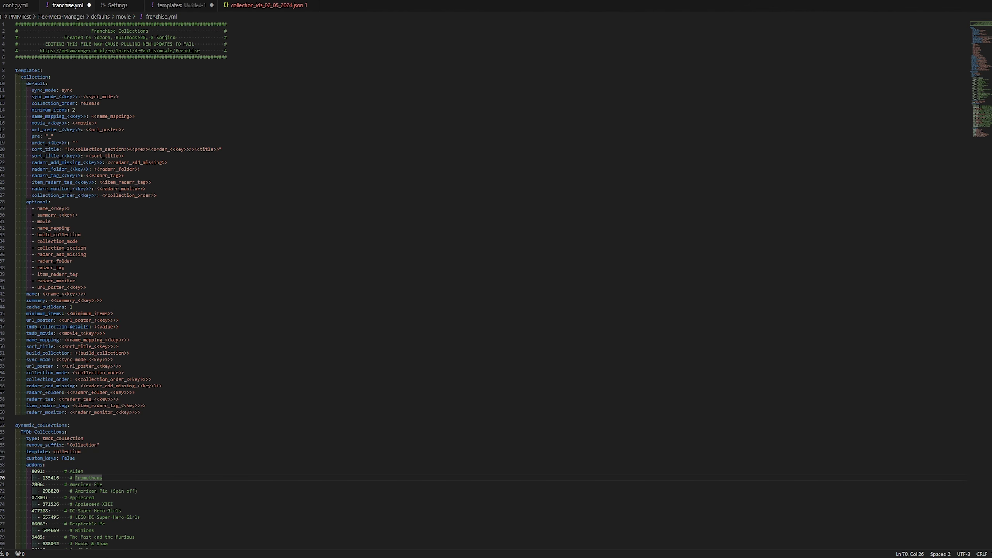
Step: Highlight the templates block, the dynamic_collections block, its template_variables and its addons list in franchise.yml for review
left_click_drag(16, 71, 218, 415)
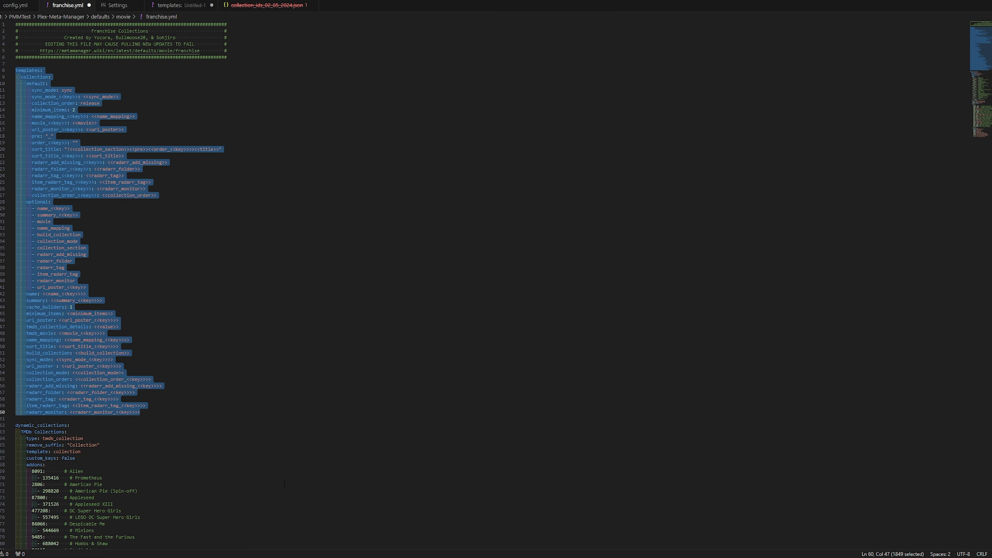
scroll(285, 484, "down", 15)
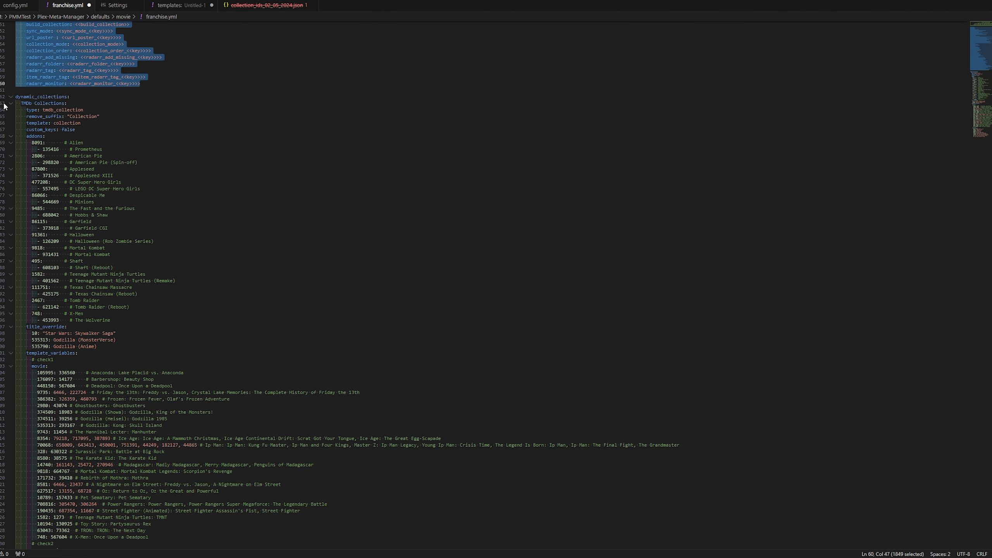
left_click_drag(16, 96, 194, 530)
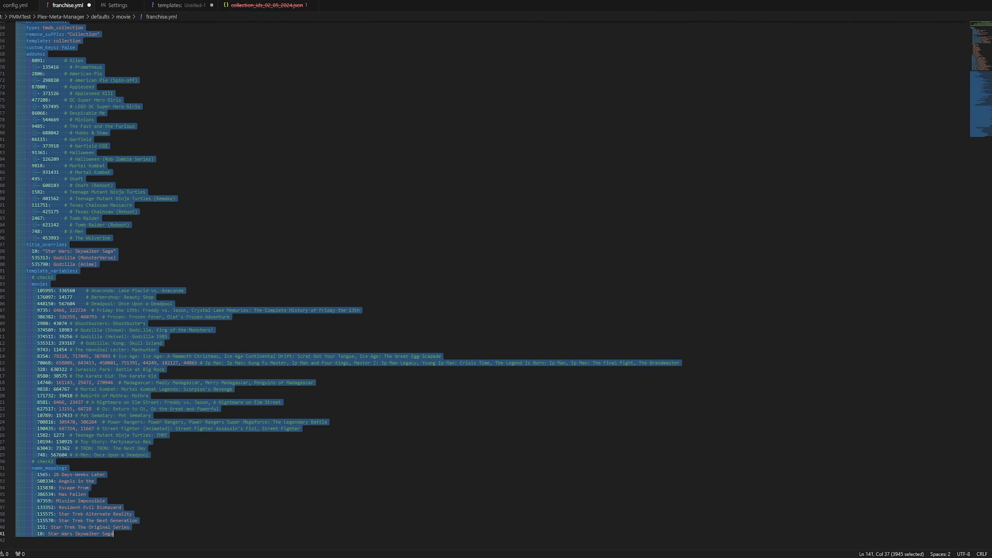
left_click_drag(26, 270, 180, 429)
scroll(180, 429, "up", 20)
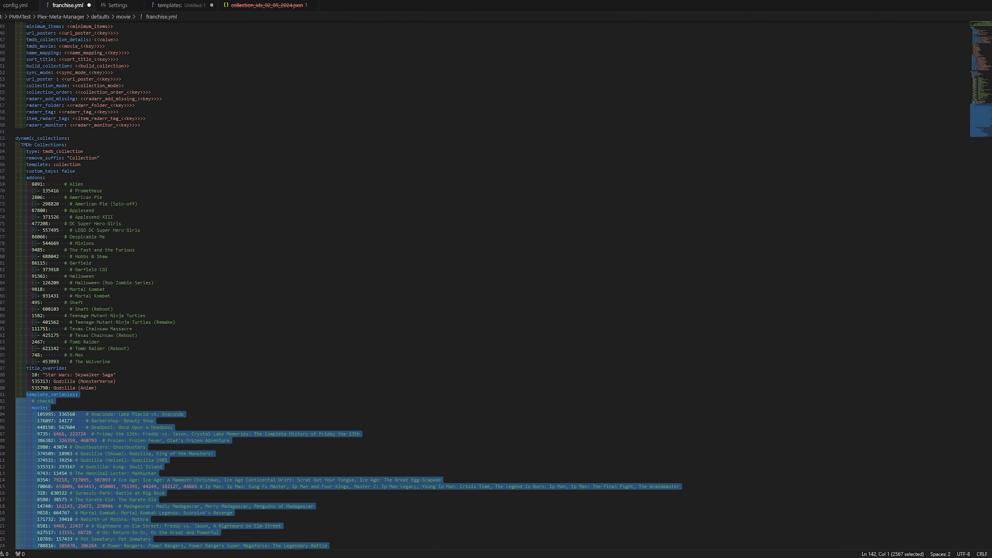
left_click_drag(18, 177, 113, 362)
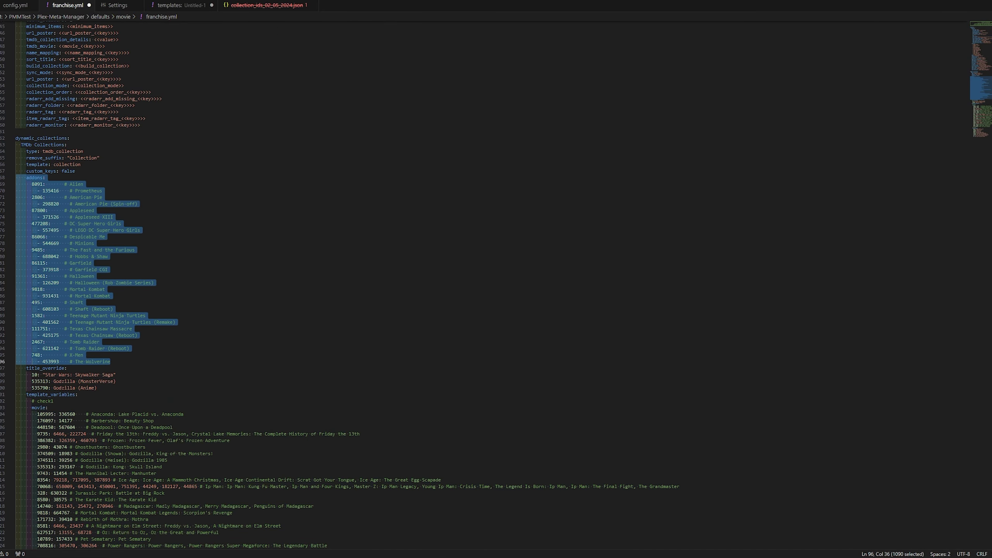
Step: Switch to the browser and review the Dynamic Collection Template Variables on the Plex Meta Manager wiki, highlighting custom_keys
key("alt+Tab")
left_click(387, 245)
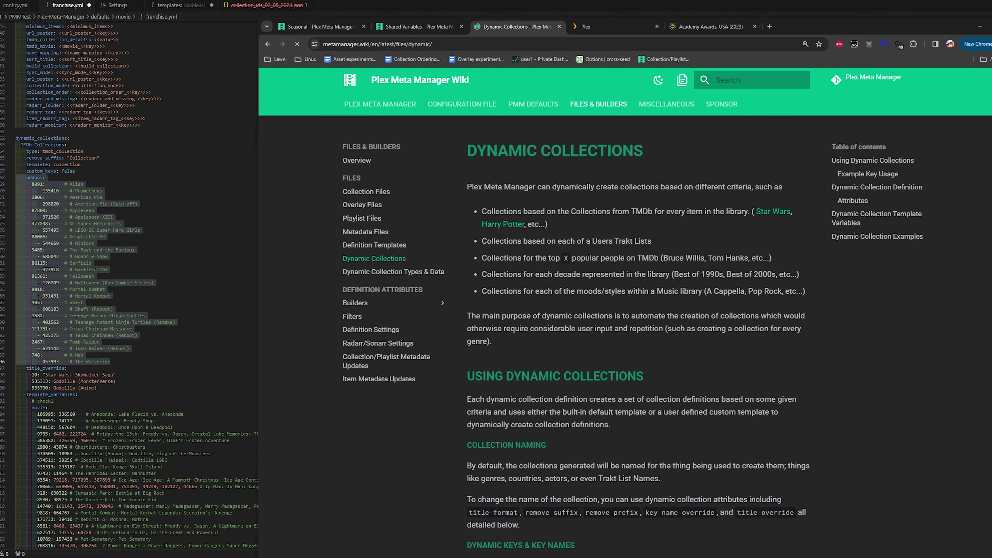
scroll(499, 222, "down", 15)
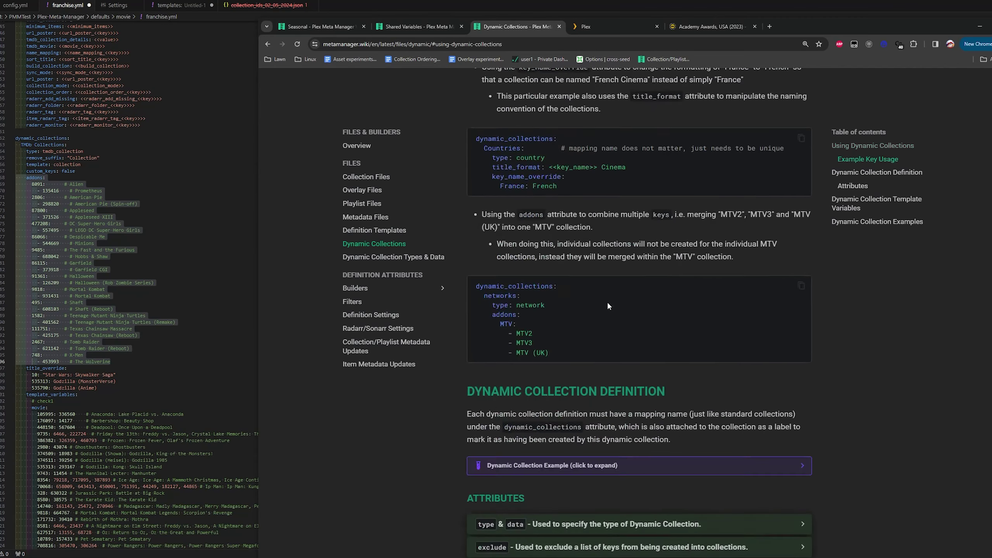
scroll(609, 307, "down", 15)
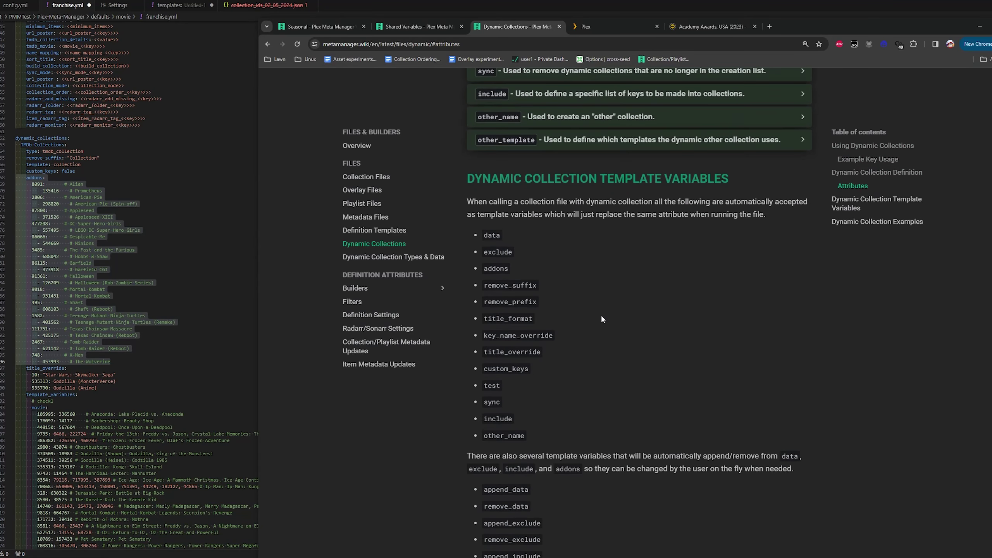
scroll(602, 317, "down", 2)
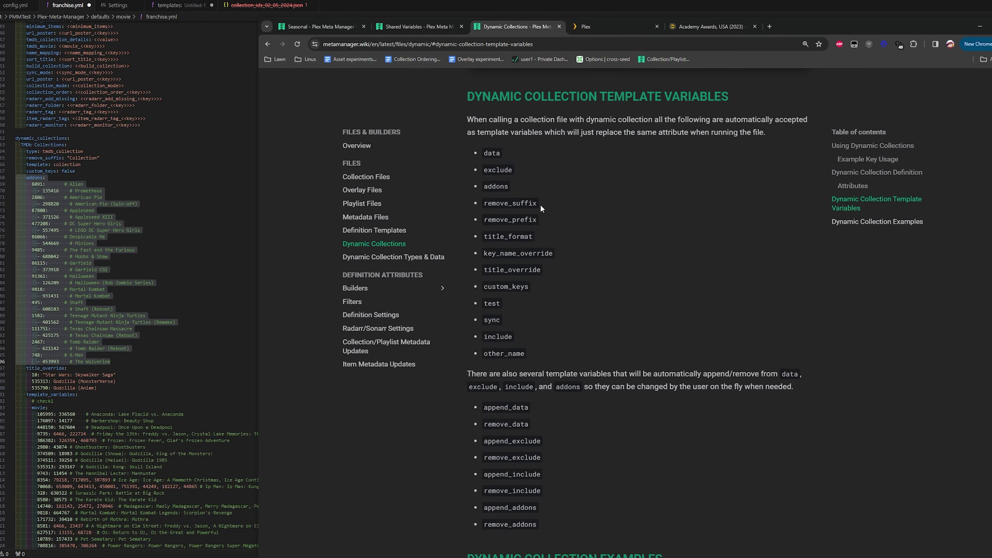
left_click_drag(546, 296, 483, 287)
Step: Return to franchise.yml in the code editor and review the remove_suffix, template and addons attributes under TMDb Collections
left_click(63, 158)
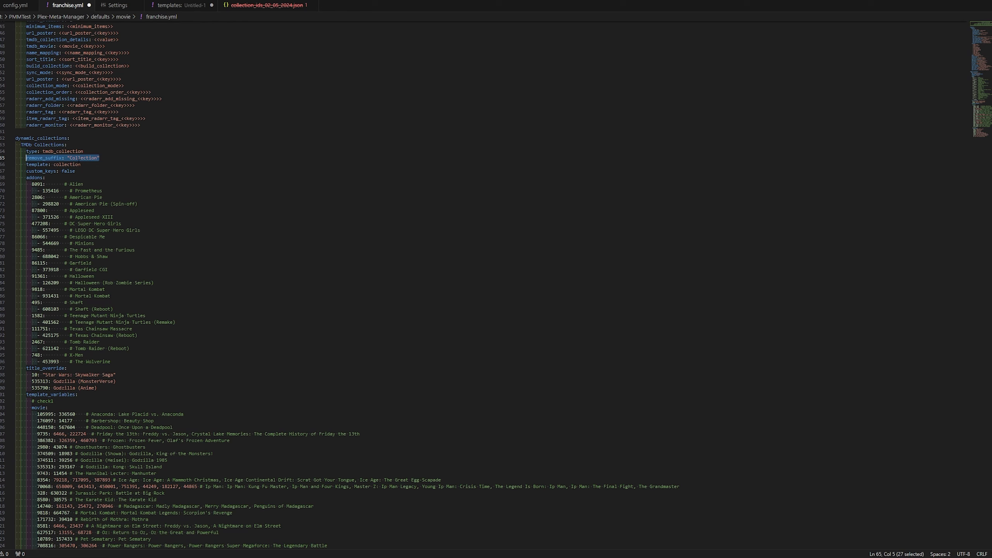
left_click_drag(53, 164, 80, 165)
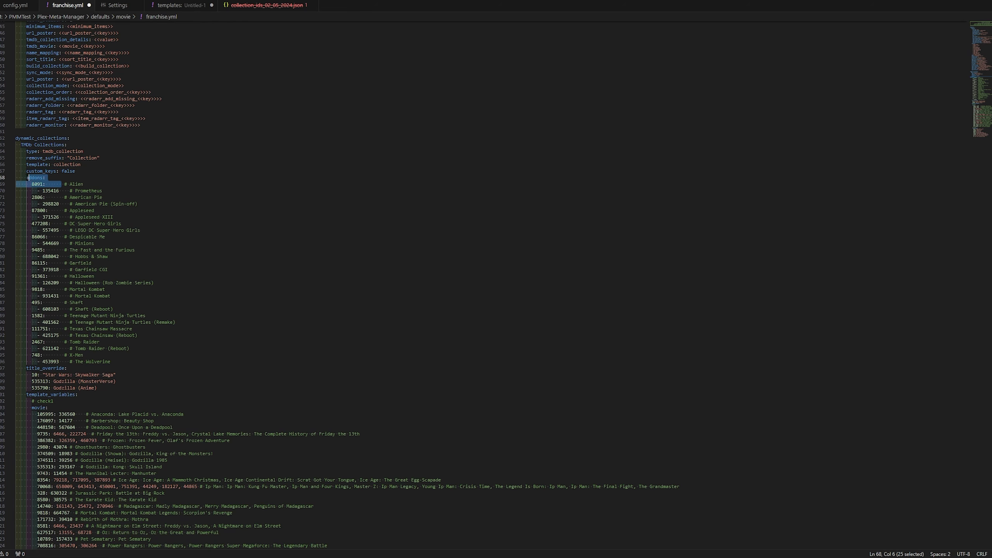
left_click(45, 177)
left_click(209, 358)
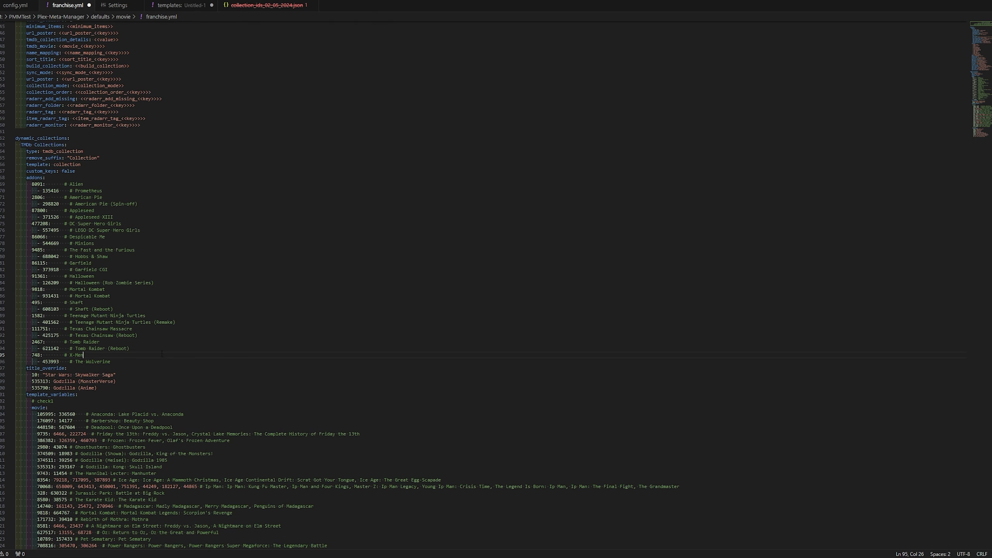
Step: Switch back to the wiki in the browser, highlight title_format and read through the template variables, including the append and remove ones
key("alt+Tab")
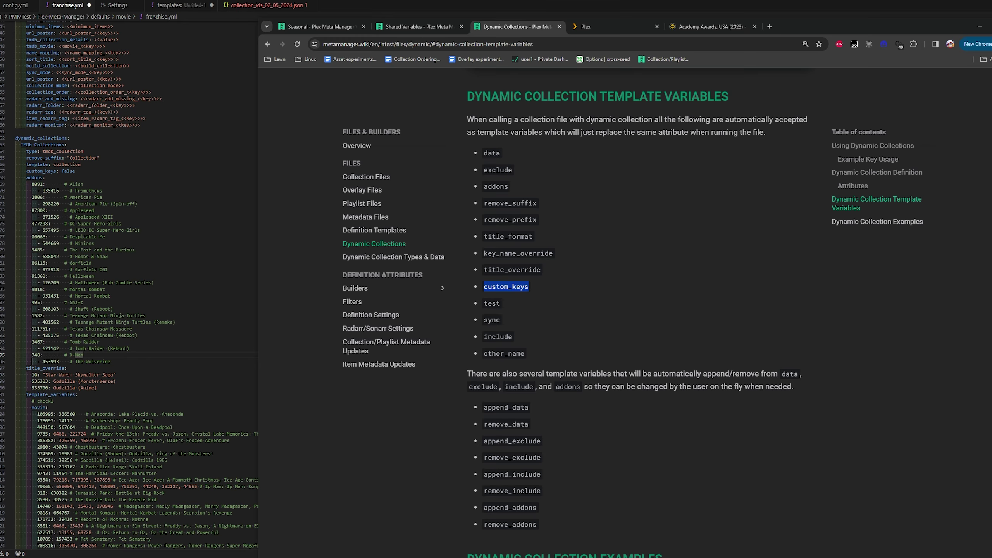
left_click(567, 321)
left_click(506, 266)
left_click_drag(529, 236, 474, 235)
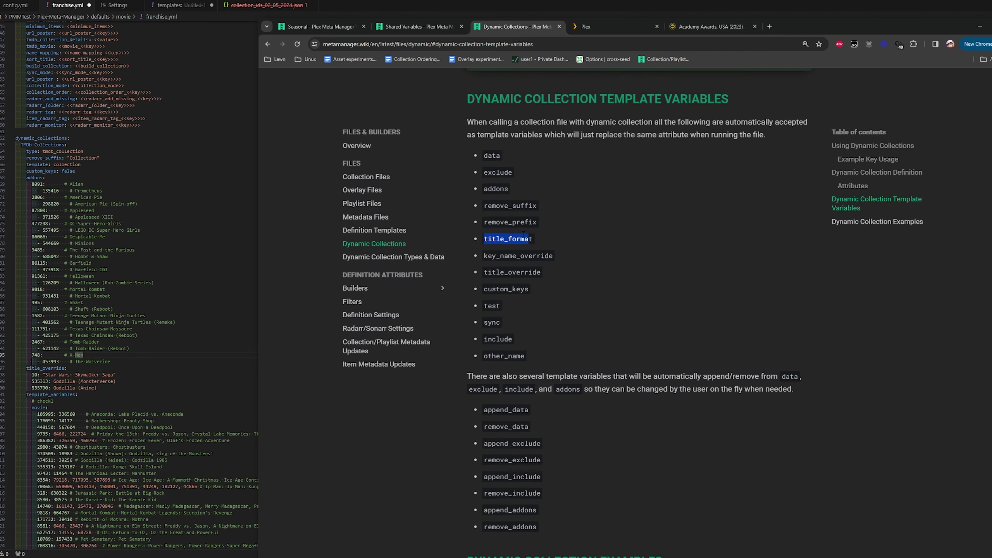
scroll(522, 234, "up", 2)
scroll(127, 220, "up", 1)
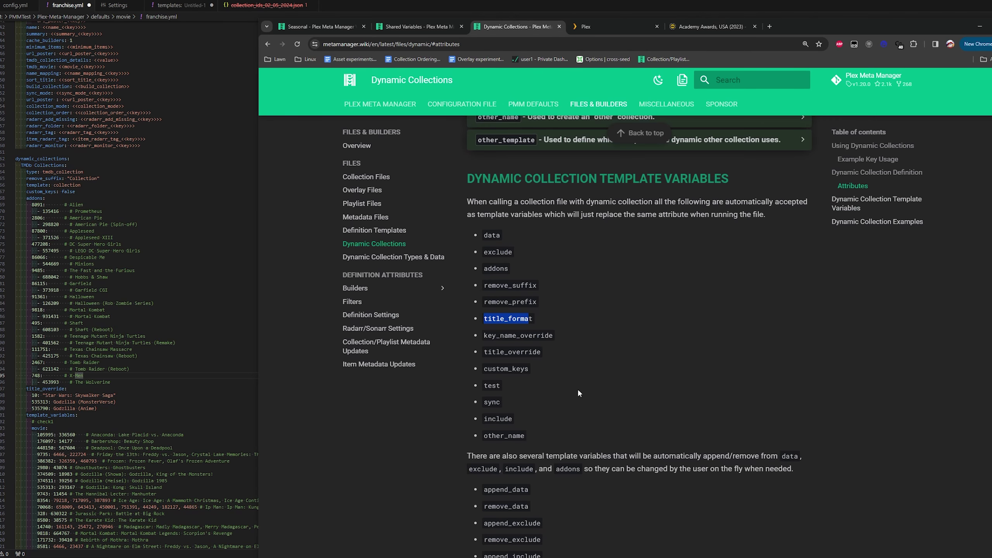
scroll(555, 385, "down", 3)
scroll(554, 390, "up", 2)
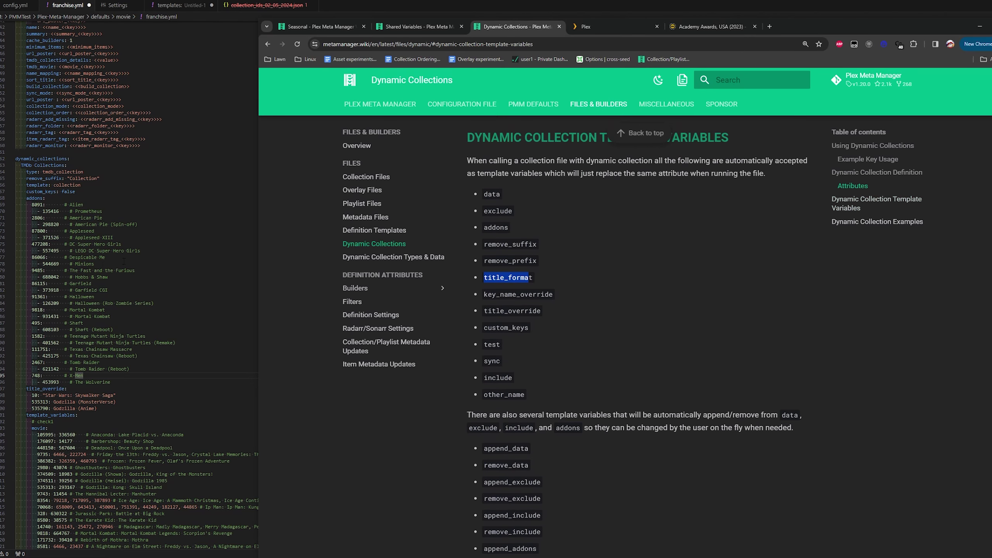
scroll(129, 286, "up", 3)
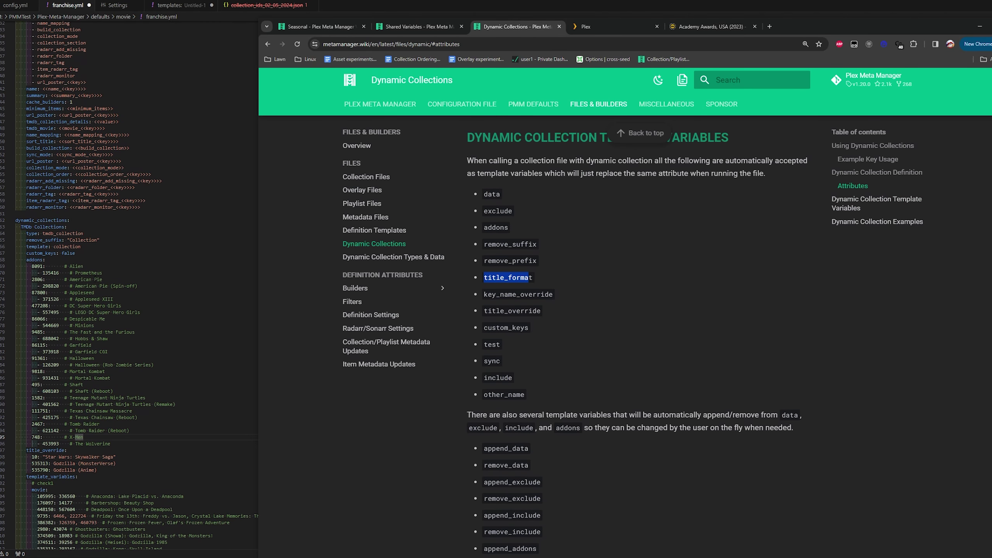
scroll(150, 278, "down", 2)
scroll(537, 313, "down", 3)
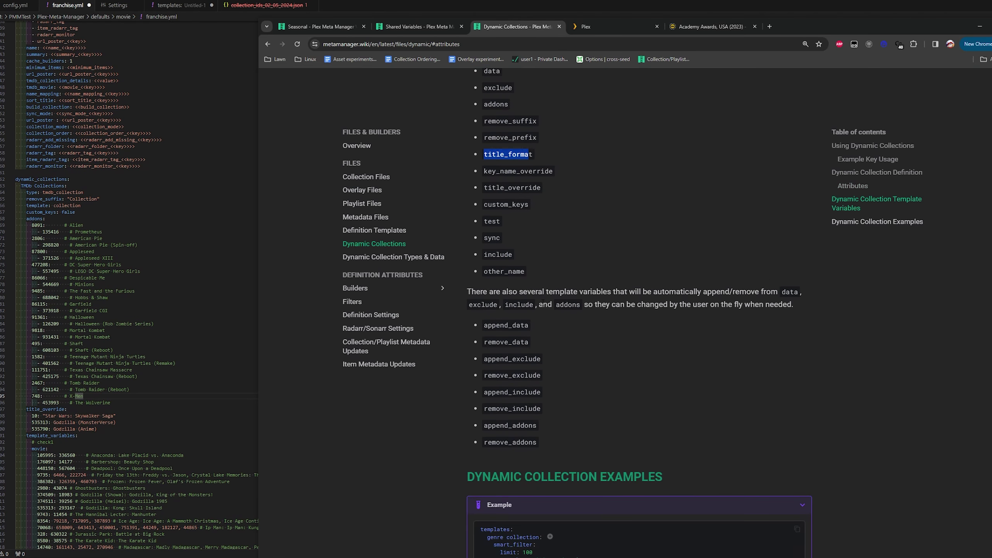
Step: Review the Dynamic Collection Template Variables on the wiki, then highlight the attributes from remove_suffix through template_variables in franchise.yml in the code editor
scroll(485, 237, "up", 4)
left_click(485, 237)
scroll(129, 285, "down", 3)
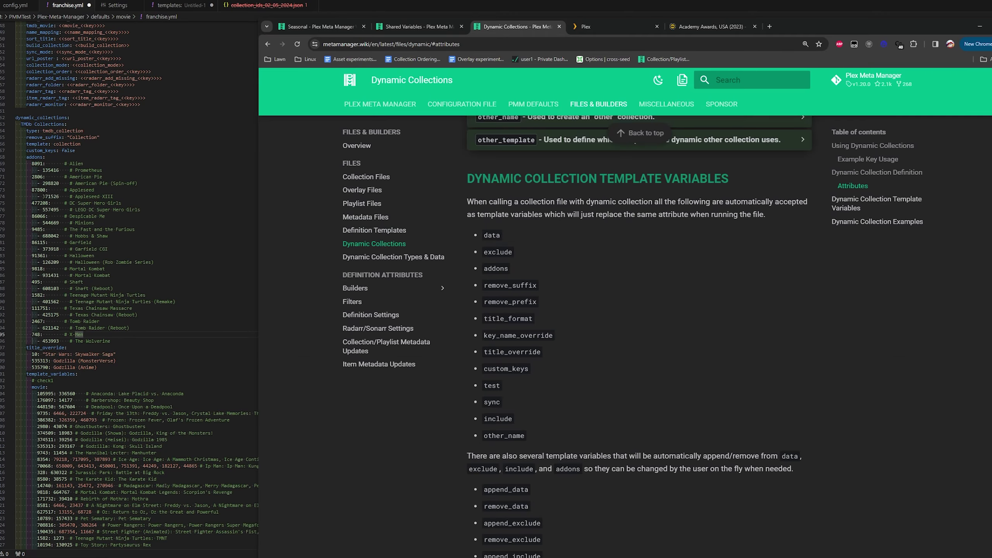
key("alt+Tab")
left_click_drag(23, 137, 140, 400)
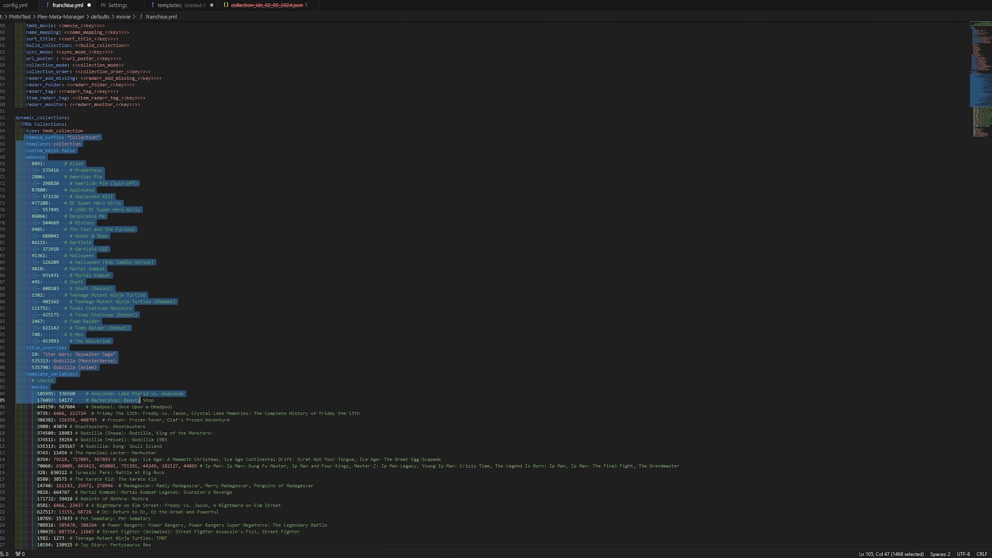
left_click(139, 400)
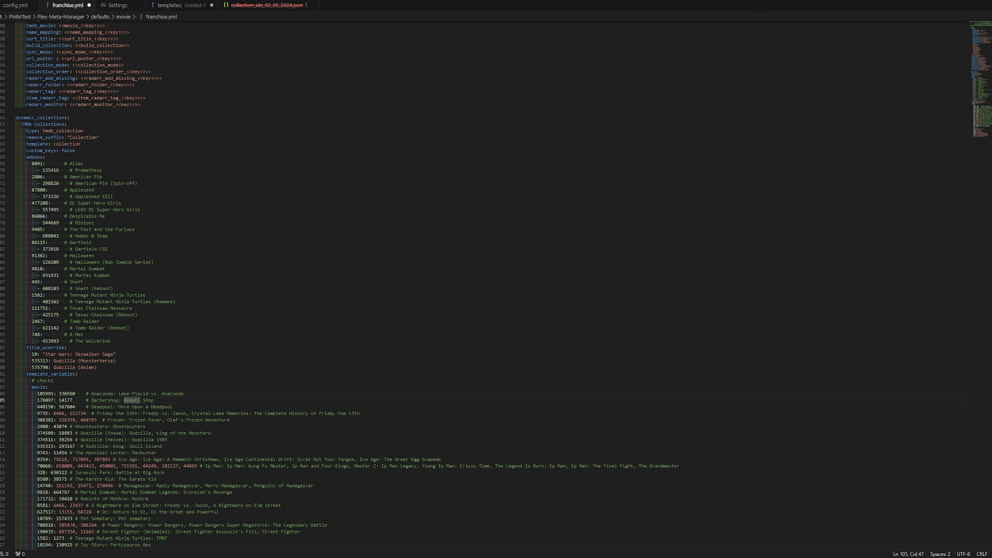
Step: Switch back to the browser and highlight the wiki's introductory sentence and the accepted template variables from data to other_name
key("alt+Tab")
left_click_drag(515, 202, 659, 202)
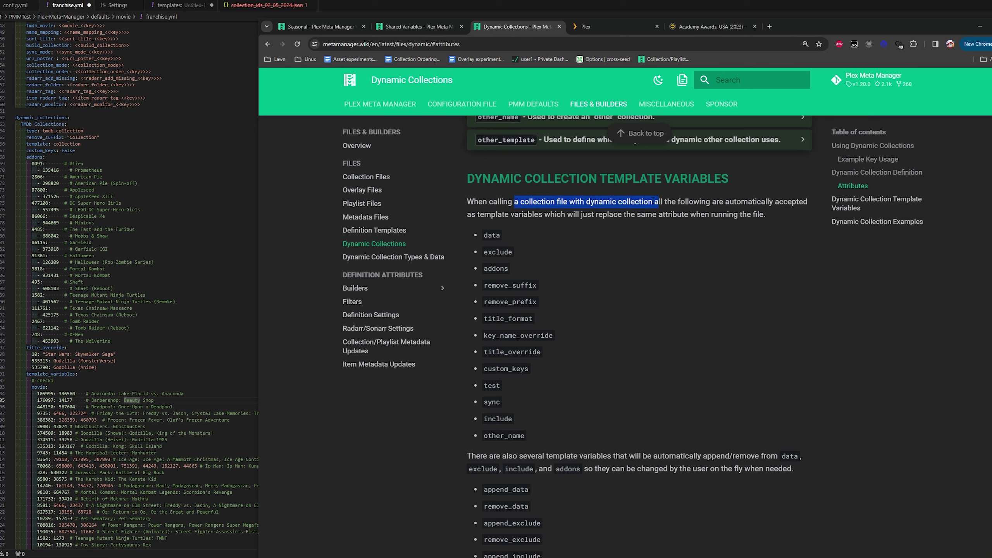
left_click_drag(477, 235, 530, 438)
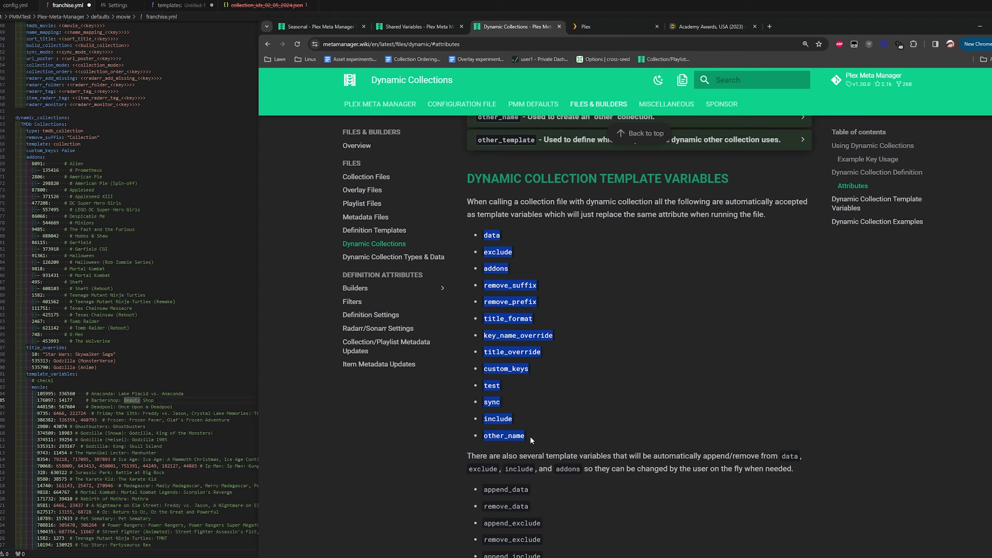
left_click(555, 334)
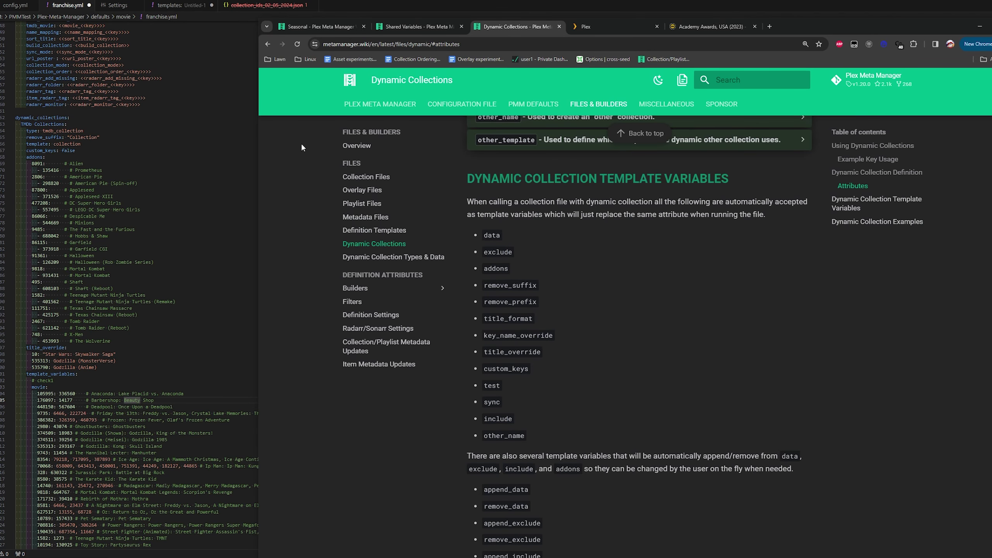
Step: Open the untitled templates file in the code editor and add the line "--file : .yml" below the Avengers Collection example
left_click(168, 6)
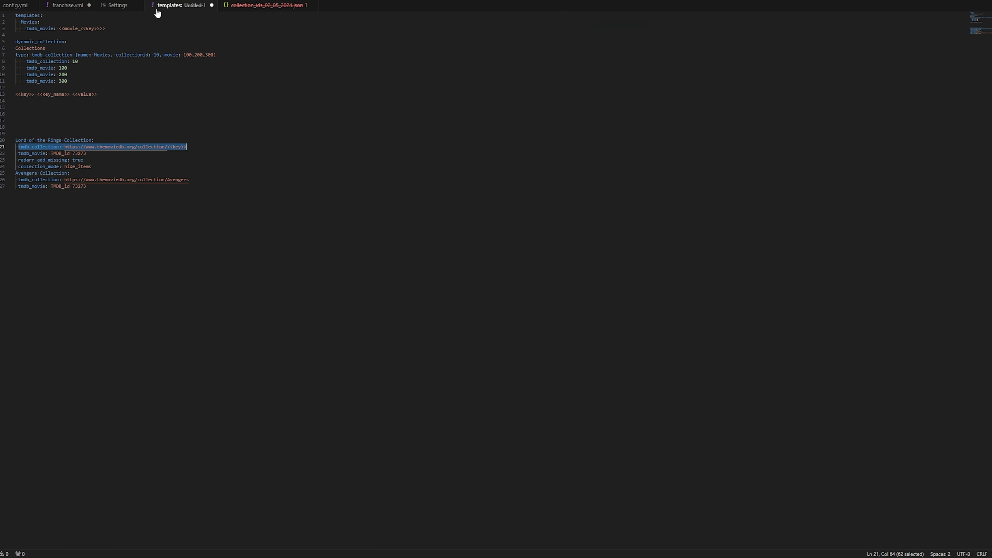
left_click(74, 186)
left_click(208, 218)
type("--f")
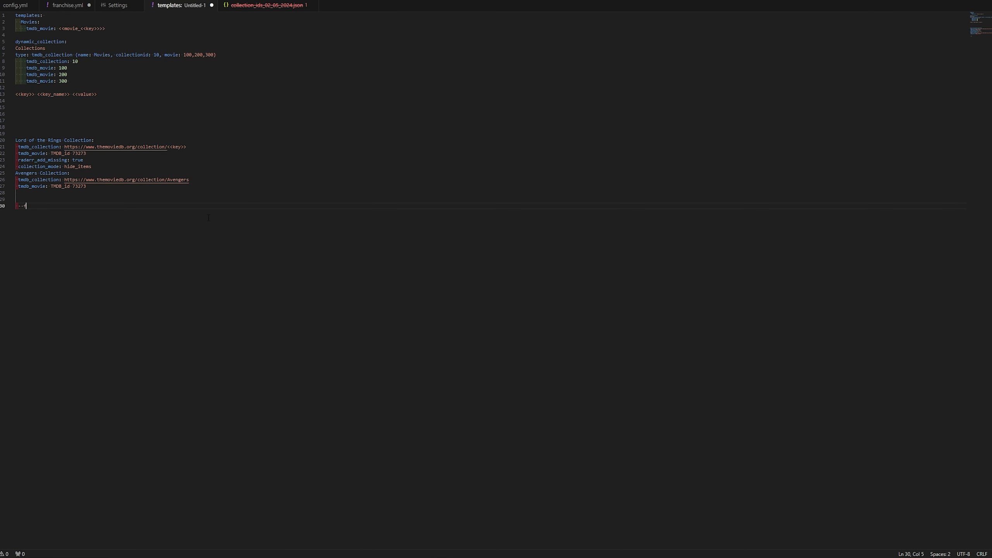
type("ile : .yml")
key("Return")
Step: Under the file line, add "template variables:" followed by "data:" and a nested "key: value" entry
type("tempo")
key("BackSpace")
type("late variables:")
key("Return")
type("data:")
key("Return")
type("key: value")
key("Return")
Step: Switch to the browser and read the wiki's dynamic collection definition, attributes, template variables and examples
key("alt+Tab")
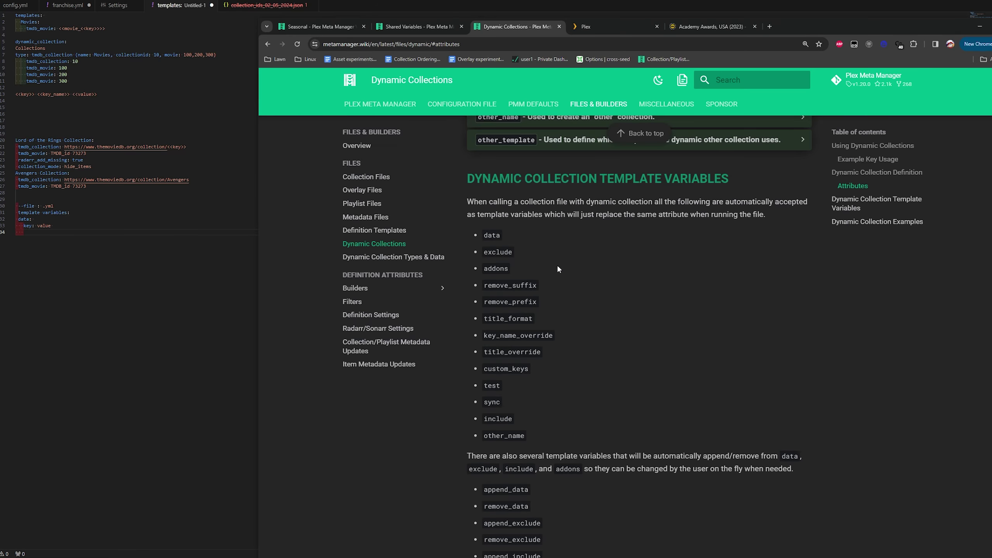
mouse_move(502, 236)
left_mouse_down()
mouse_move(526, 245)
mouse_move(505, 245)
left_mouse_up()
scroll(503, 246, "up", 10)
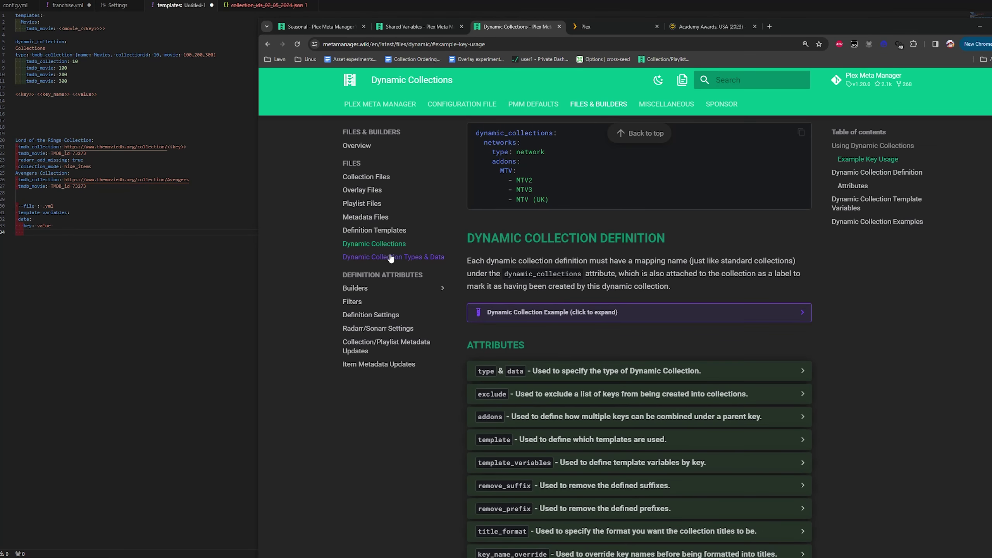
scroll(640, 313, "down", 10)
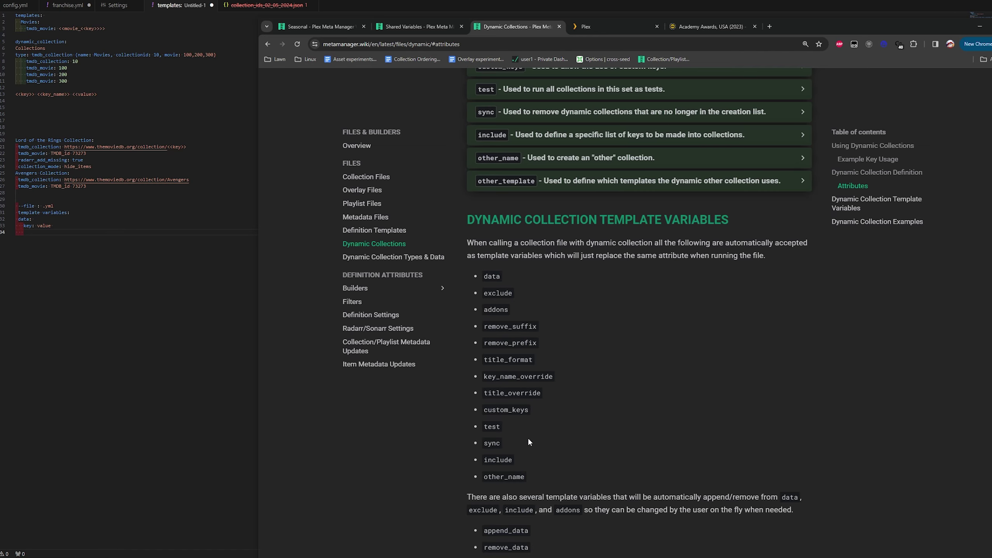
scroll(527, 437, "down", 3)
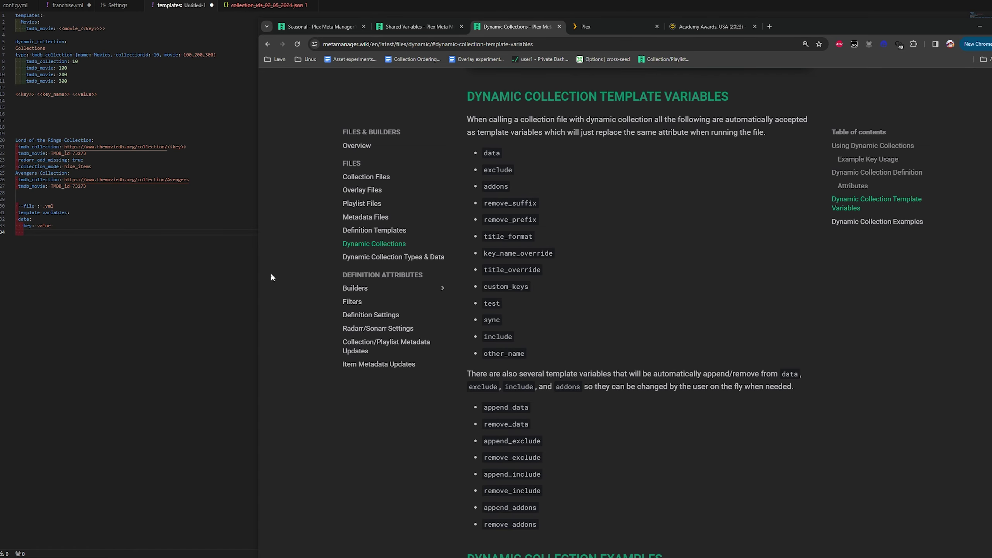
scroll(566, 439, "down", 1)
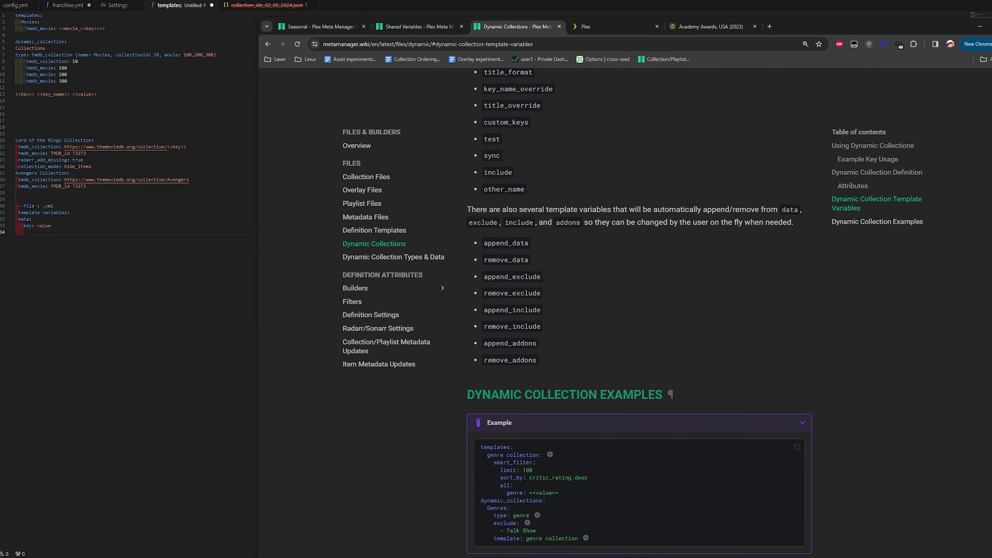
scroll(558, 347, "down", 5)
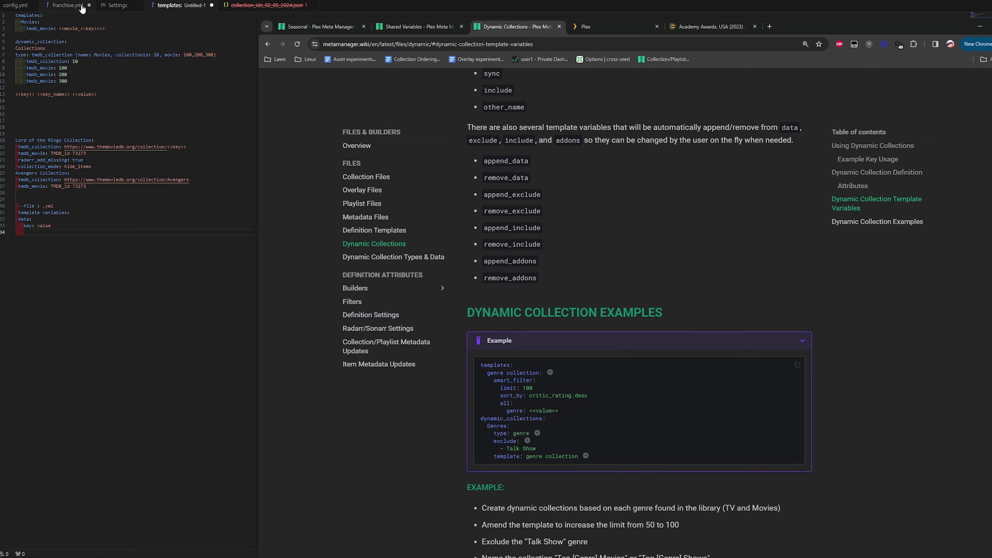
Step: Return to franchise.yml and highlight the collection template's attributes from name through radarr_monitor
left_click(69, 5)
scroll(137, 31, "up", 3)
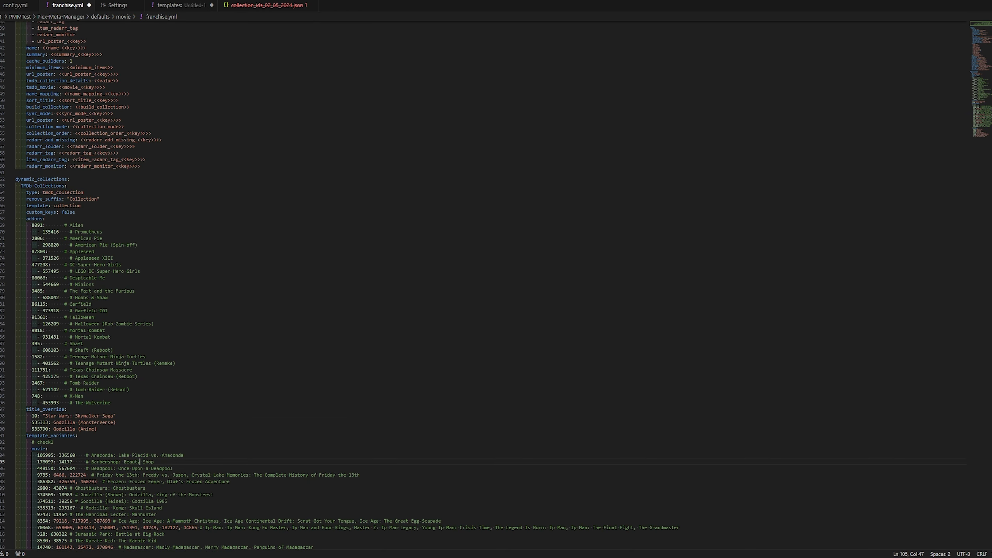
scroll(117, 285, "up", 10)
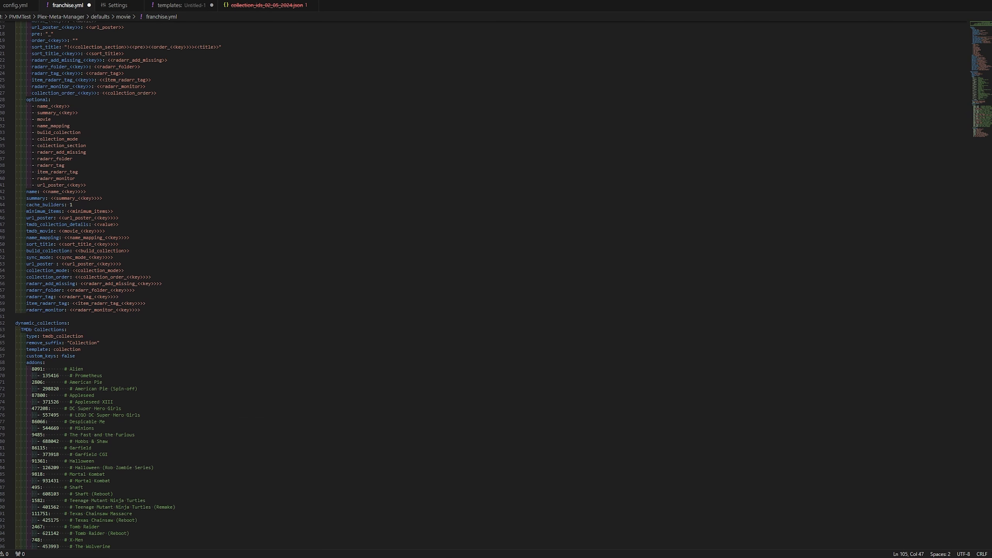
left_click_drag(27, 253, 89, 260)
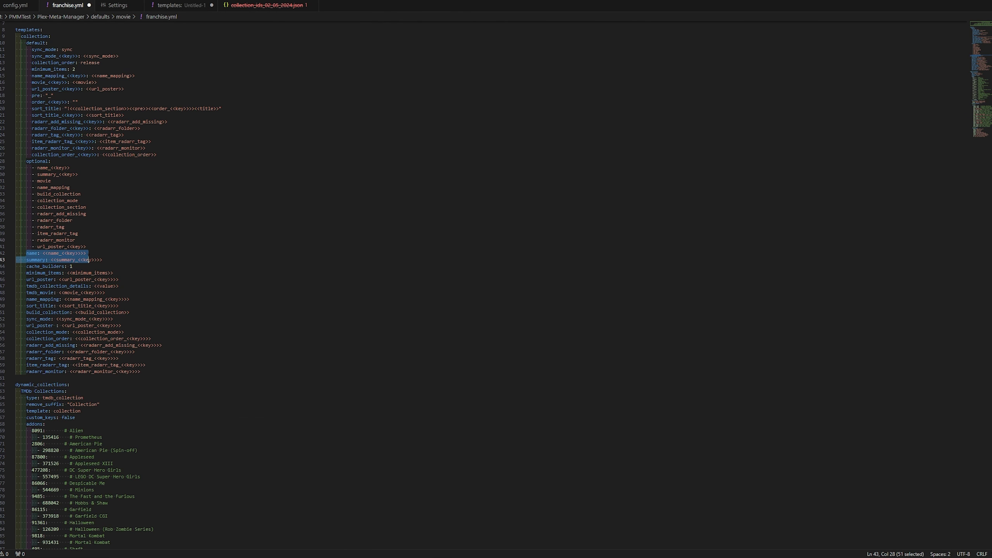
left_click(71, 266)
left_click_drag(27, 260, 164, 378)
left_click(174, 379)
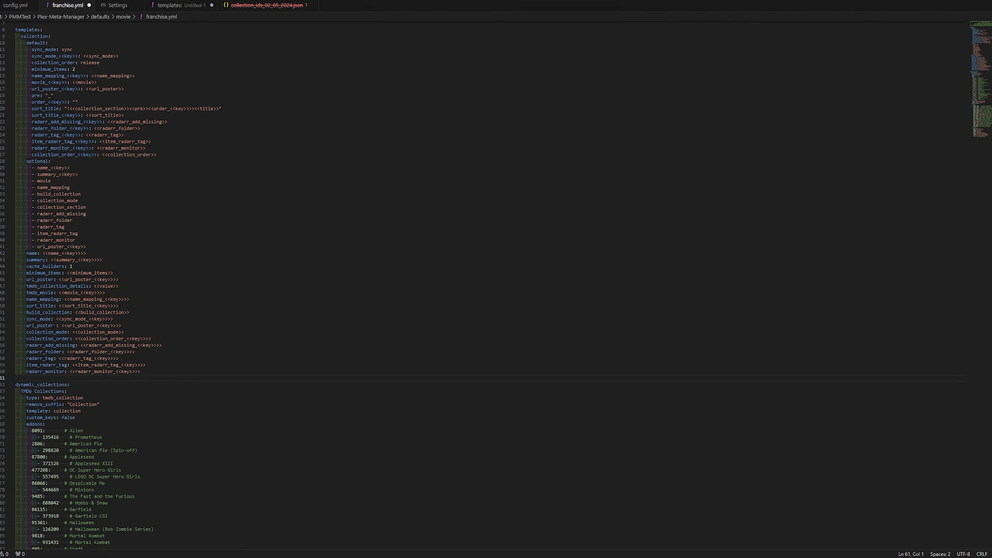
Step: Highlight minimum_items in the collection template and locate the template attribute under TMDb Collections
double_click(45, 273)
left_click(62, 273)
left_click_drag(62, 273, 28, 273)
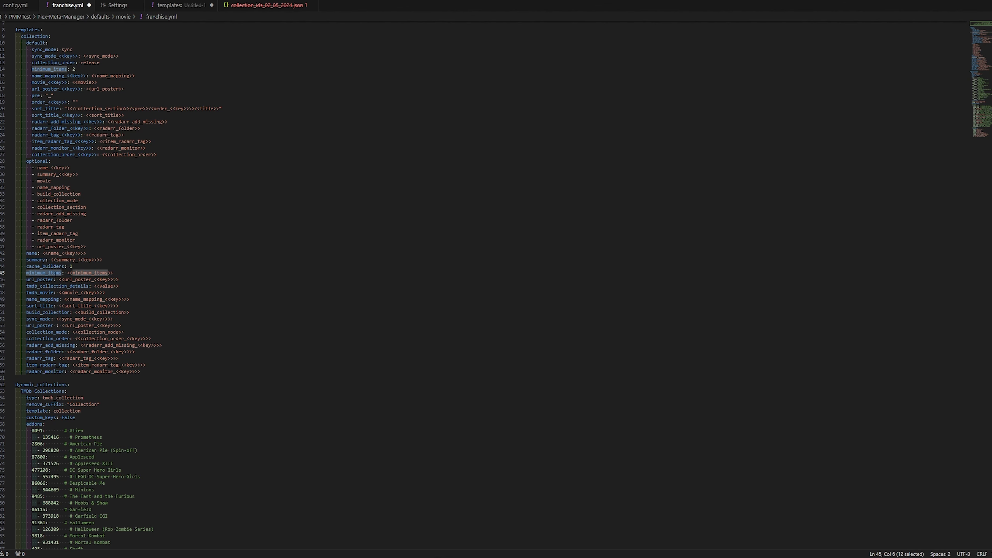
left_click(59, 273)
scroll(122, 345, "down", 10)
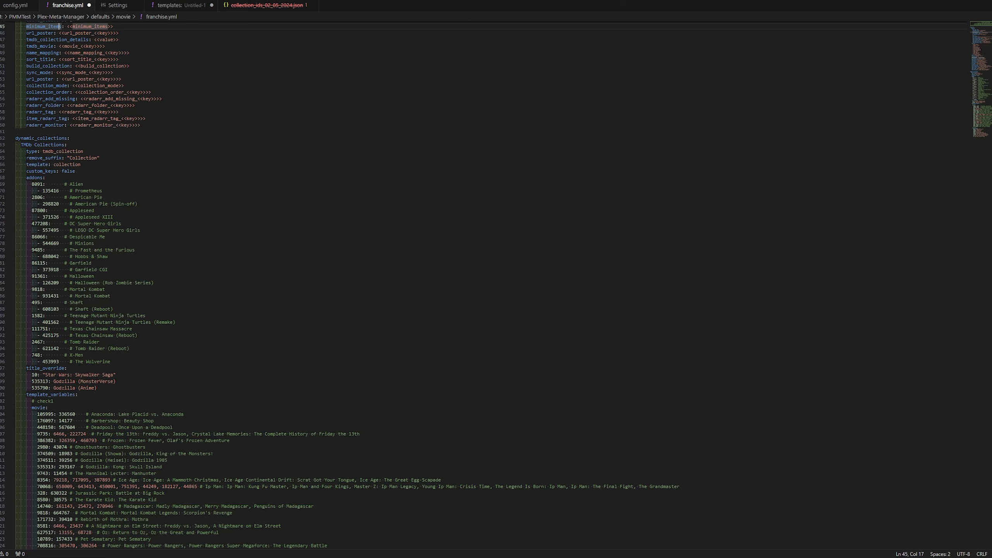
scroll(15, 191, "up", 2)
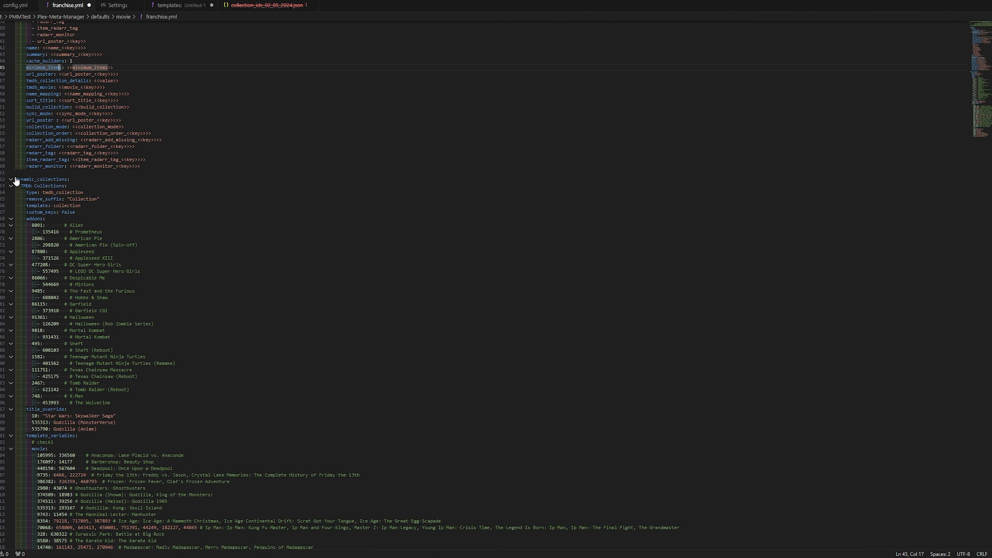
left_click(114, 207)
Step: Review the collection template, highlighting its optional list and attributes up to radarr_add_missing, and examine the default section
scroll(114, 207, "up", 4)
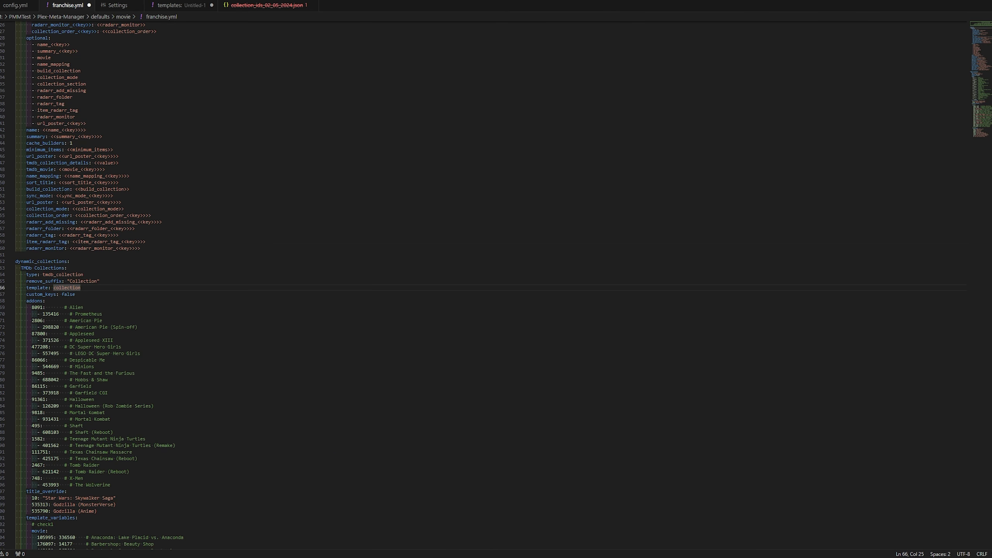
left_click(62, 189)
mouse_move(156, 157)
left_mouse_down()
mouse_move(164, 246)
mouse_move(117, 74)
mouse_move(156, 156)
left_mouse_up()
scroll(194, 254, "up", 5)
scroll(195, 254, "up", 2)
left_click_drag(162, 344, 129, 157)
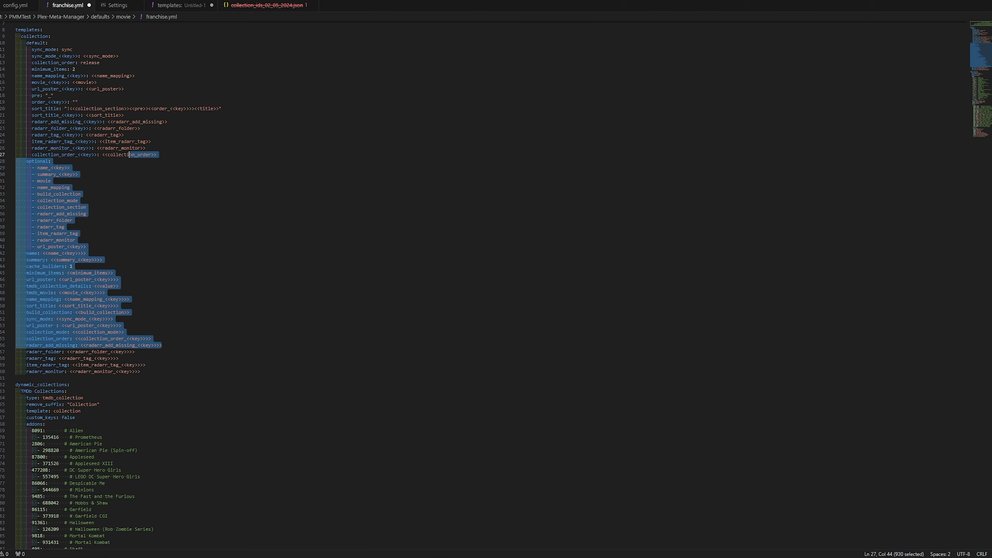
left_click(125, 135)
scroll(150, 346, "up", 2)
scroll(150, 347, "up", 1)
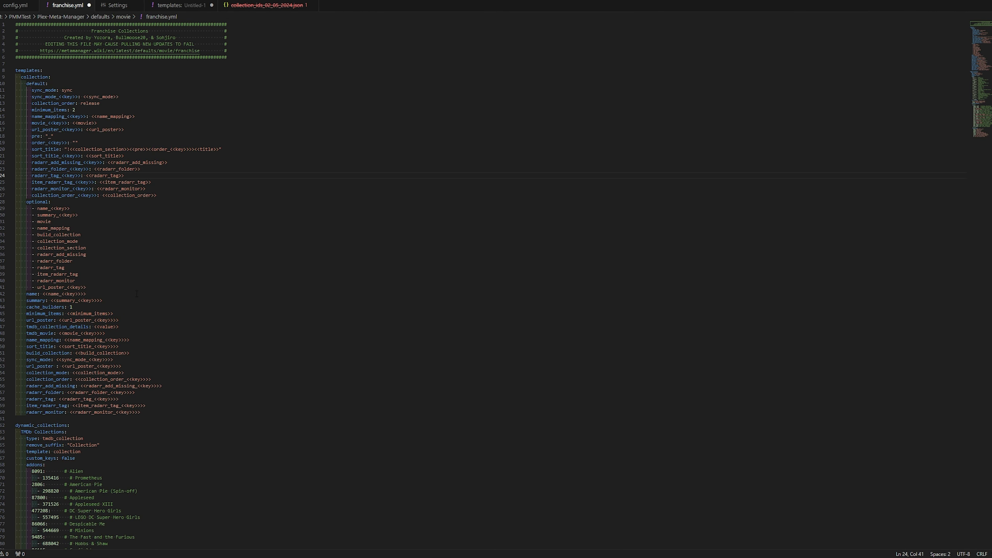
Step: Highlight the dynamic_collections attributes, from remove_suffix and custom_keys to the movie and name_mapping entries under template_variables
scroll(136, 294, "down", 14)
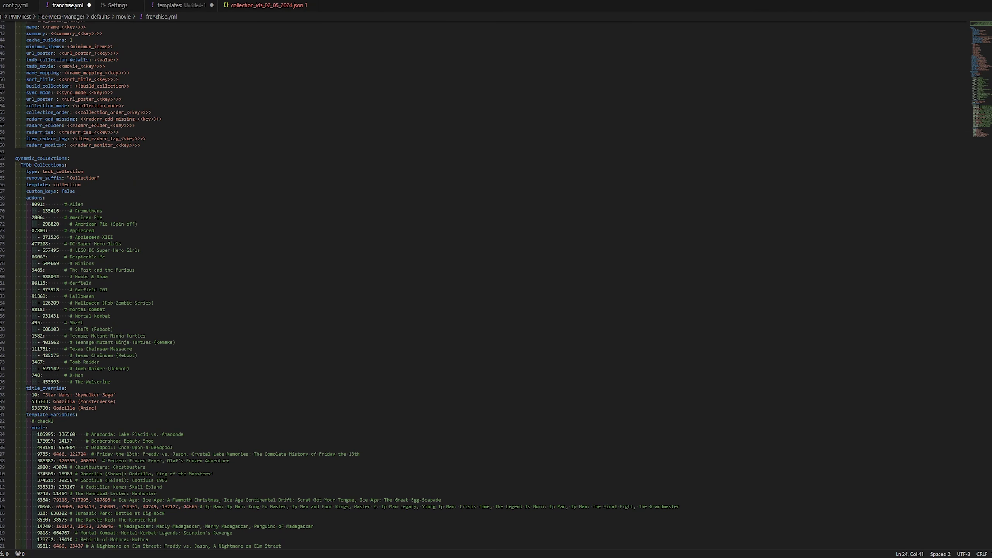
left_click_drag(26, 177, 114, 194)
left_click(57, 165)
left_click_drag(16, 158, 48, 427)
left_click_drag(181, 443, 156, 522)
left_click(233, 421)
scroll(233, 366, "down", 3)
scroll(233, 367, "down", 8)
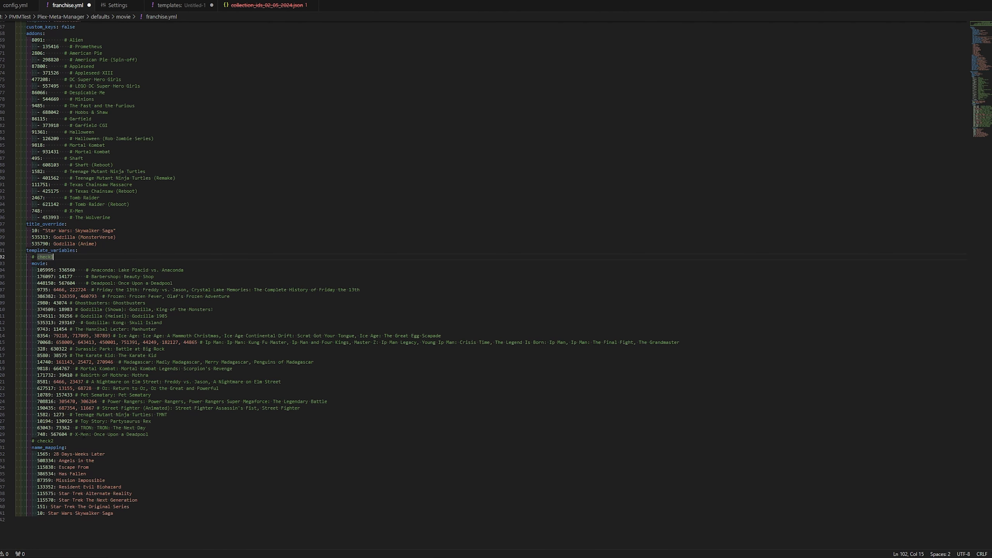
left_click_drag(117, 465, 53, 103)
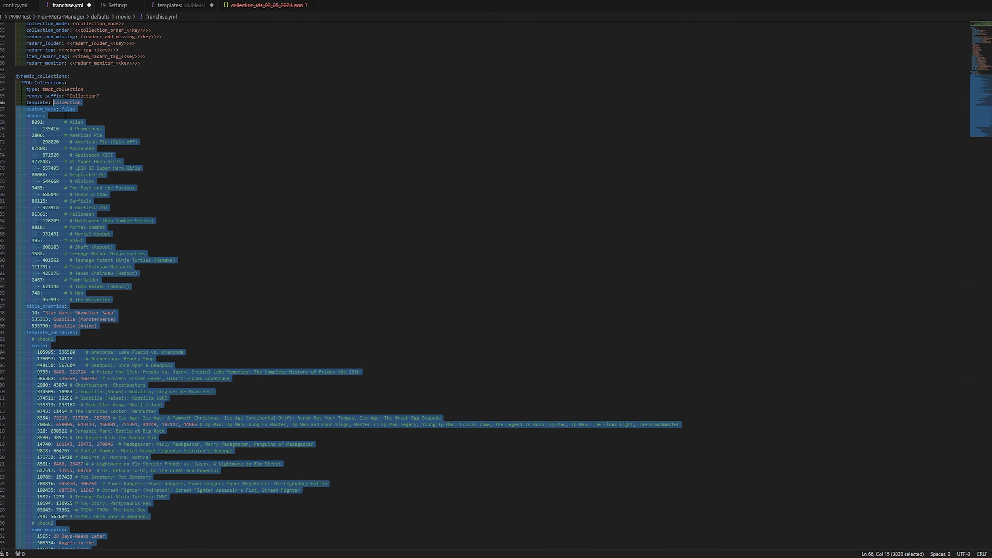
left_click(100, 123)
scroll(100, 122, "up", 3)
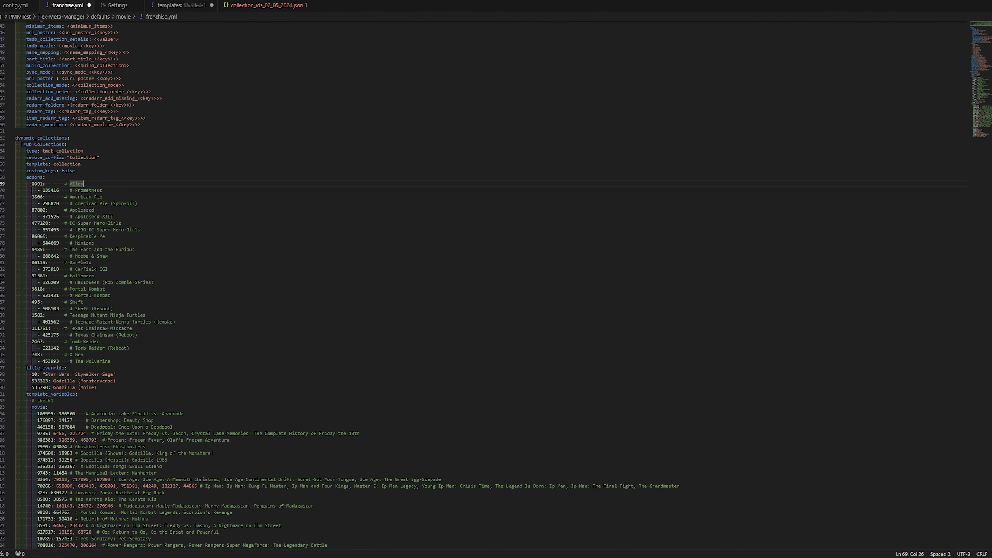
Step: Try moving the remove_suffix: "Collection" line from TMDb Collections to below radarr_monitor in the collection template
left_click_drag(101, 157, 16, 157)
key("ctrl+c")
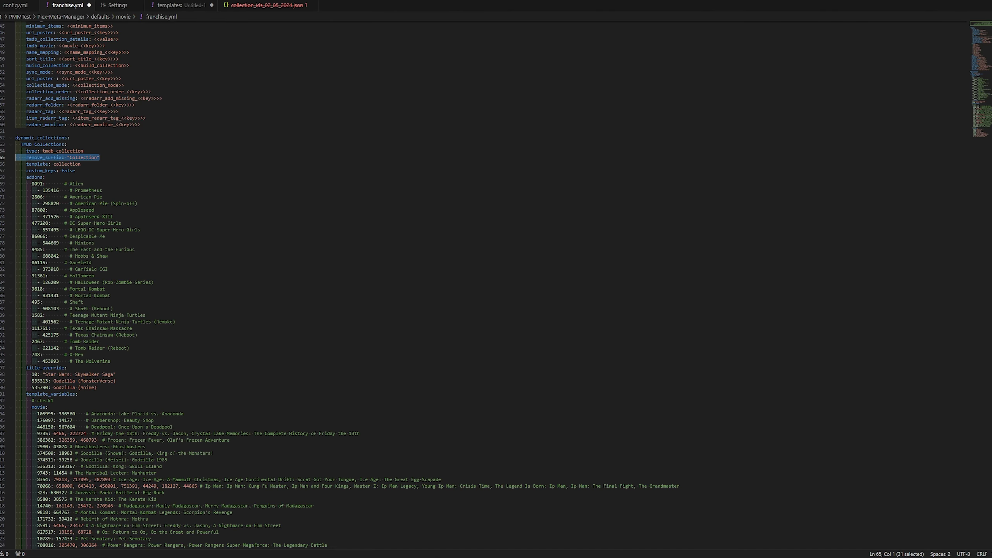
key("BackSpace")
left_click(200, 124)
key("Return")
key("ctrl+v")
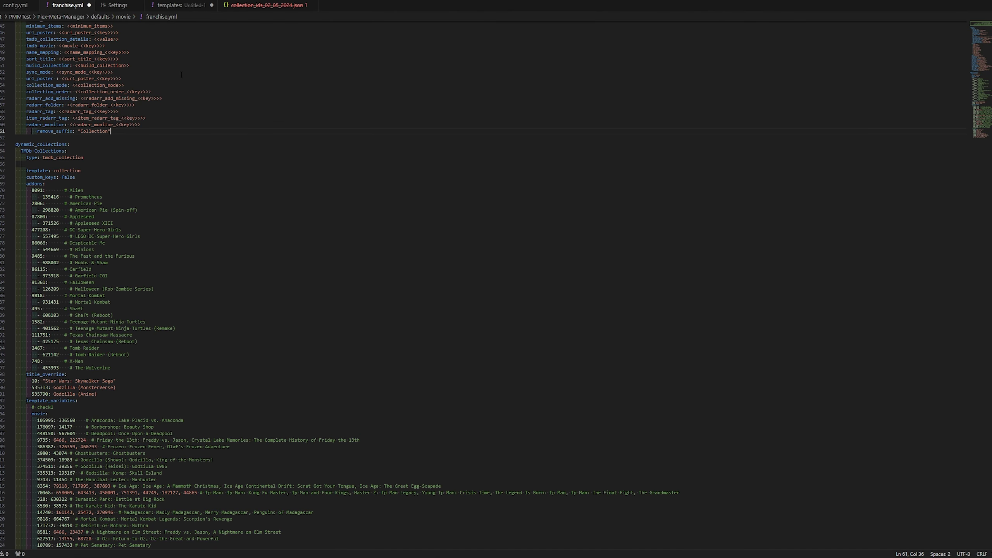
Step: Undo the relocation of the remove_suffix line
key("ctrl+z")
key("ctrl+z")
key("ctrl+z")
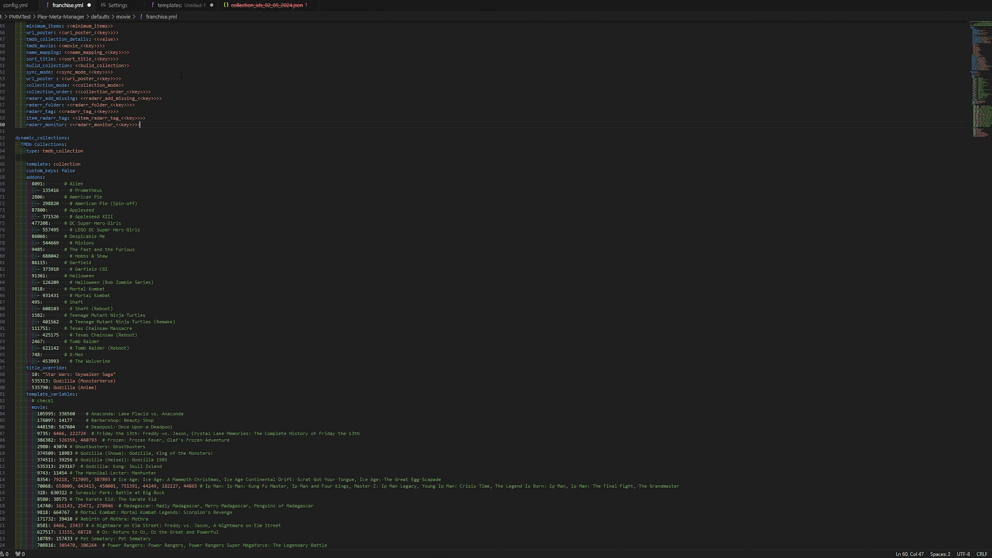
left_click(155, 213)
Step: Review the collection template again and highlight the remove_suffix line under TMDb Collections
scroll(136, 254, "up", 7)
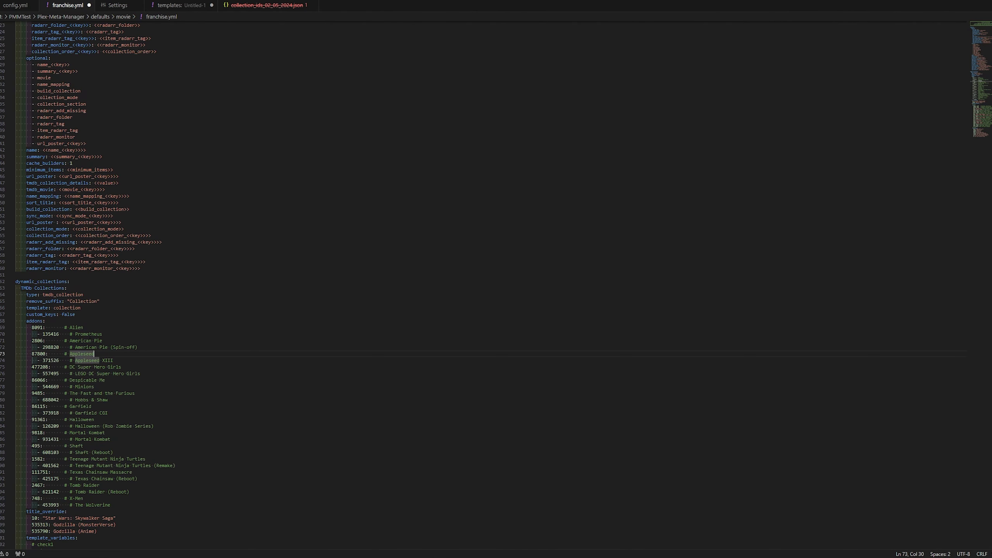
scroll(91, 273, "up", 7)
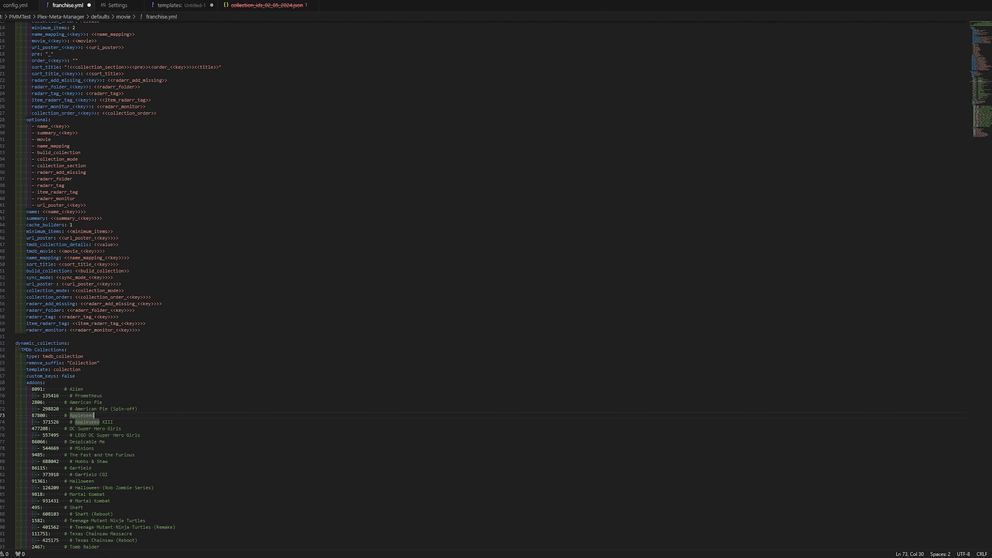
scroll(101, 314, "down", 3)
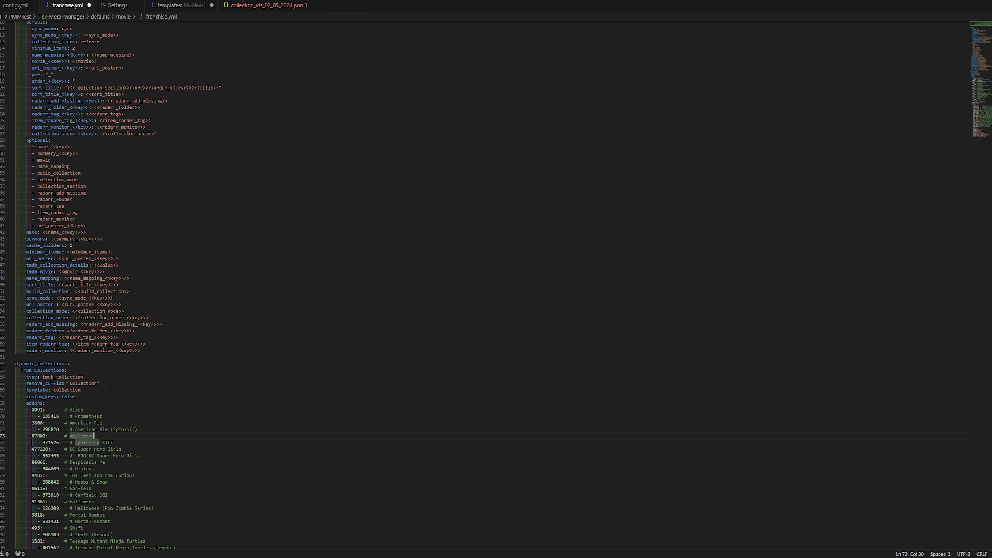
left_click_drag(111, 386, 26, 385)
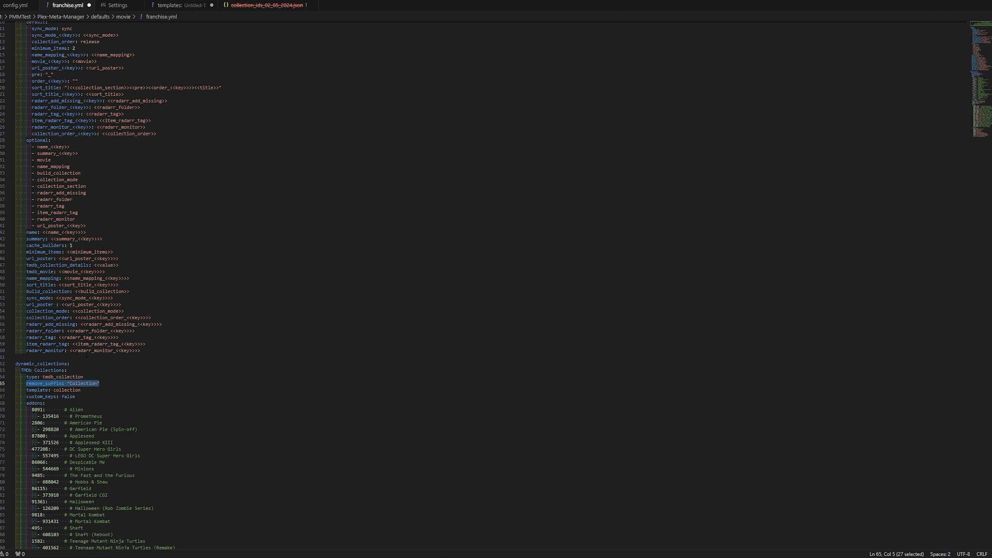
Step: Compare the collection names in collection_ids_02_05_2024.json with the TMDb Collections section of franchise.yml
key("alt+Tab")
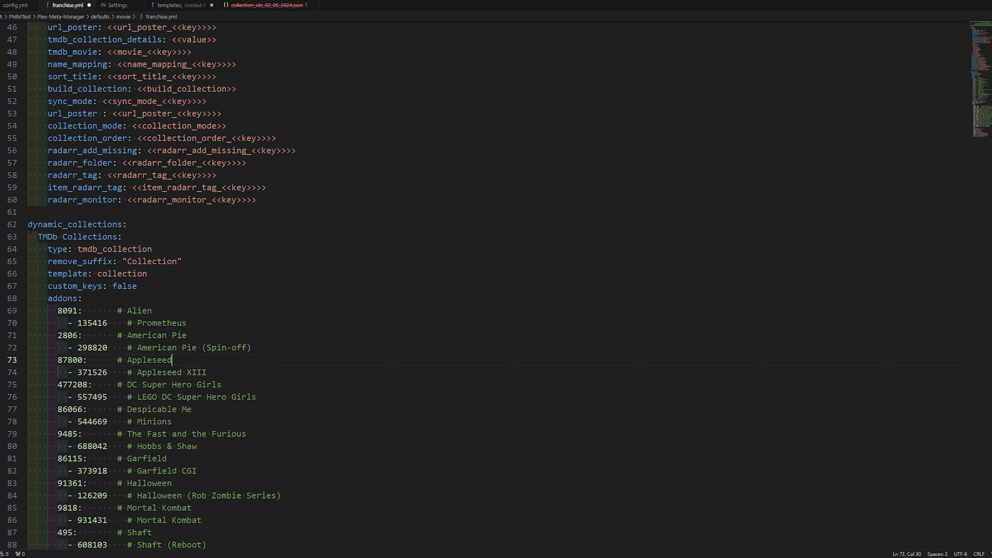
left_click(235, 7)
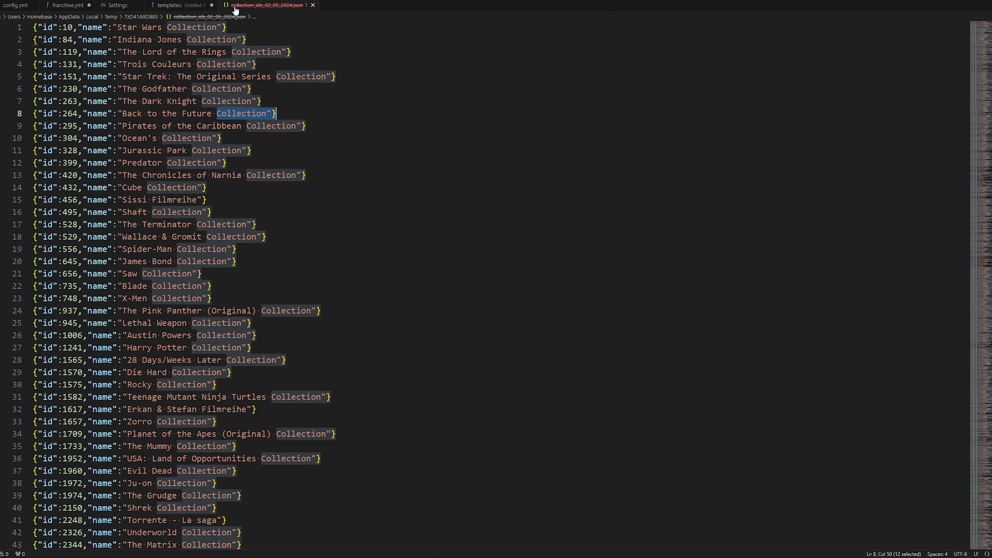
left_click(74, 10)
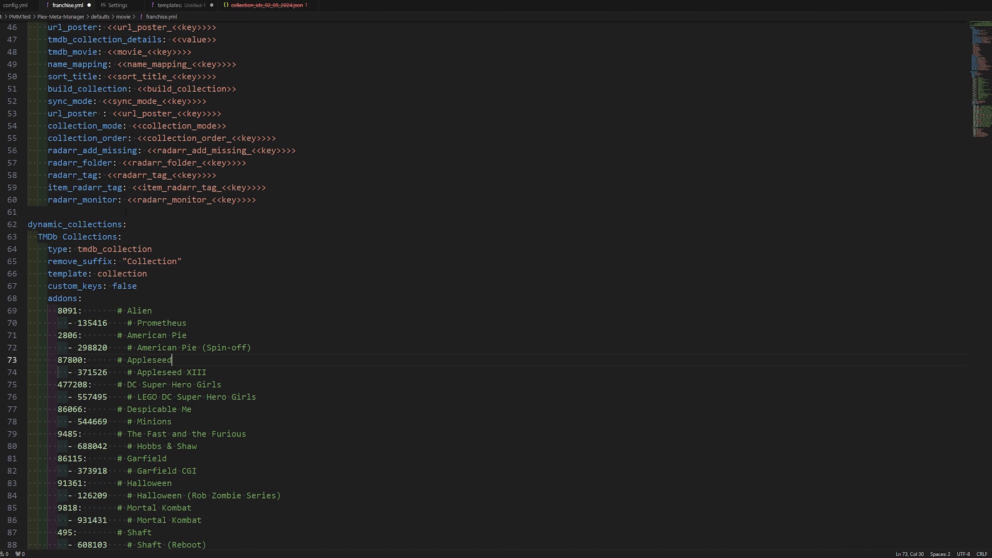
left_click(260, 10)
left_click(61, 8)
Step: Highlight the type, remove_suffix, template and addons attributes under TMDb Collections in turn
left_click(169, 258)
triple_click(117, 249)
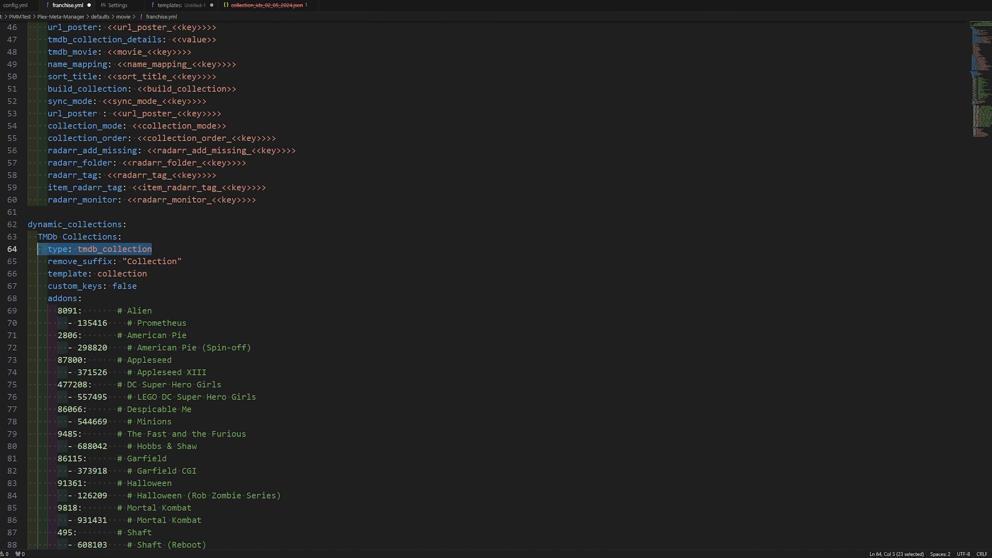
left_click(137, 274)
left_click_drag(57, 261, 236, 262)
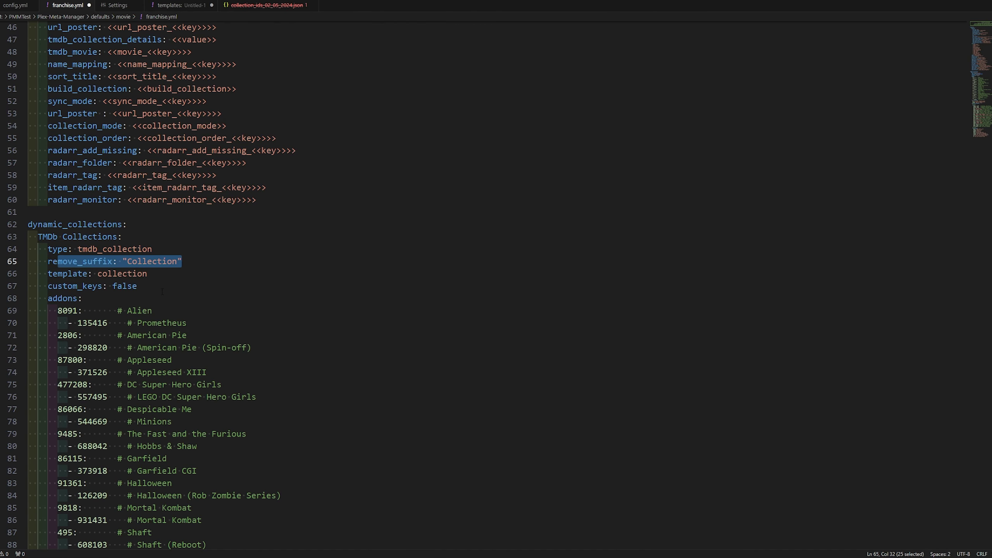
left_click(137, 286)
left_click_drag(49, 273, 147, 273)
left_click(138, 286)
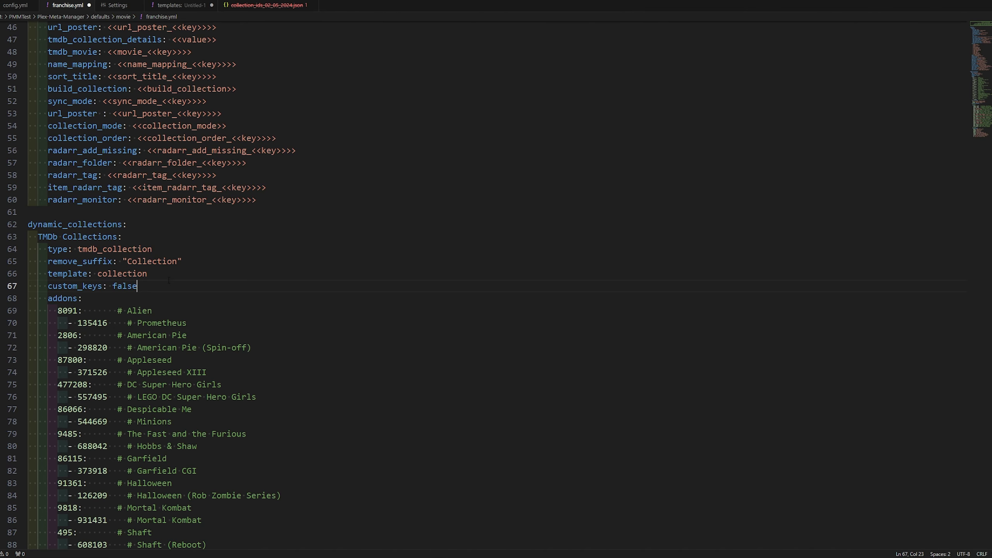
double_click(63, 298)
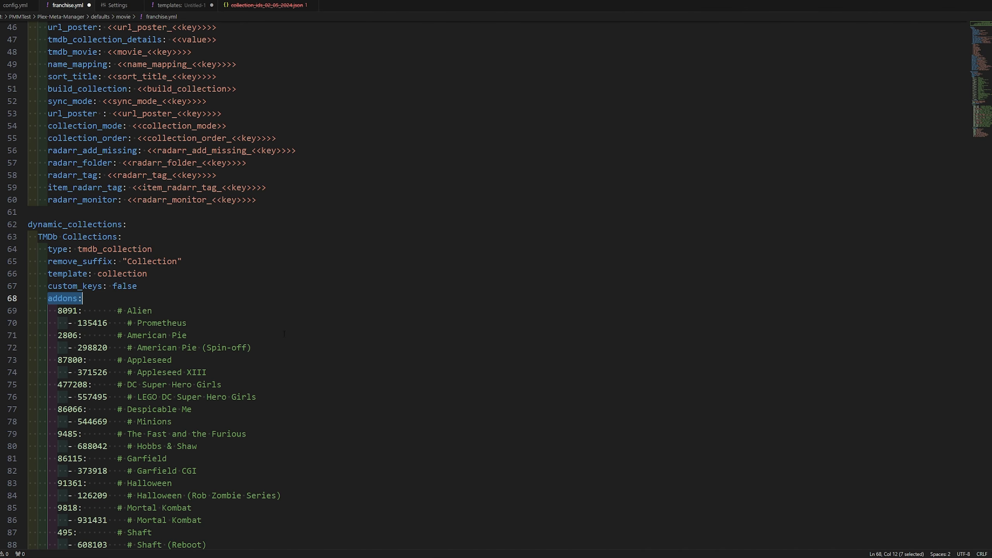
Step: Examine the addons list and highlight the Alien key 8091 and its Prometheus child entry 135416
left_click(187, 335)
scroll(187, 335, "down", 4)
scroll(192, 365, "down", 1)
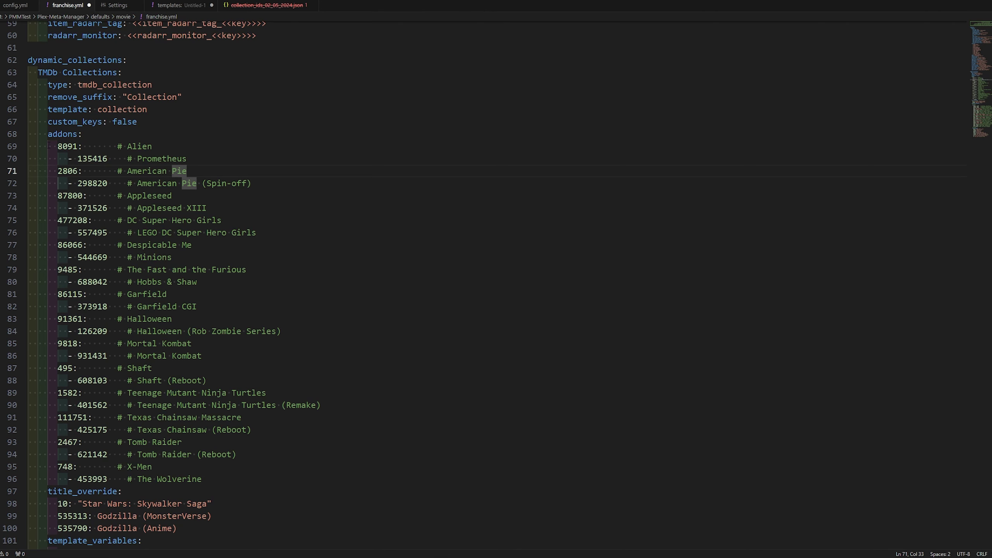
left_click_drag(49, 145, 74, 158)
left_click_drag(187, 158, 72, 159)
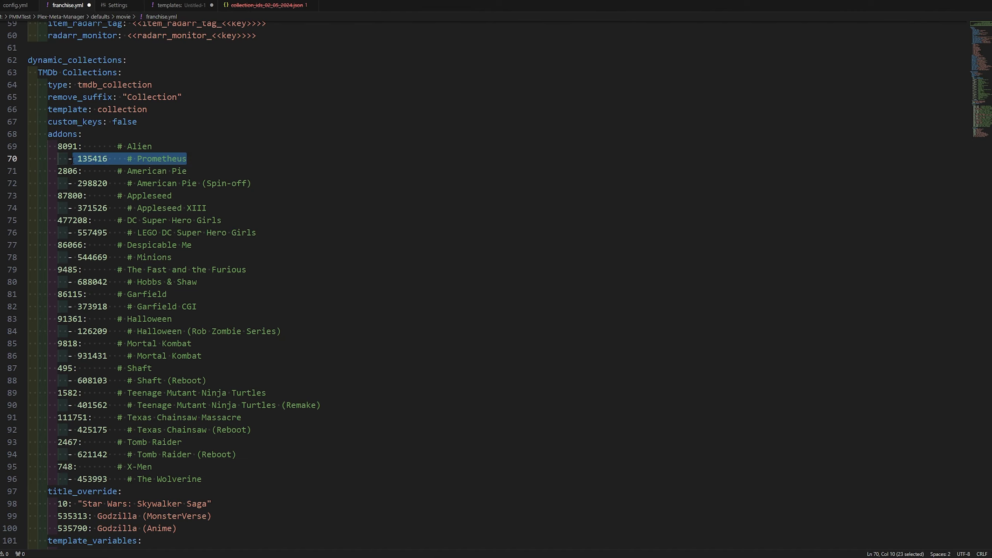
left_click_drag(153, 145, 28, 146)
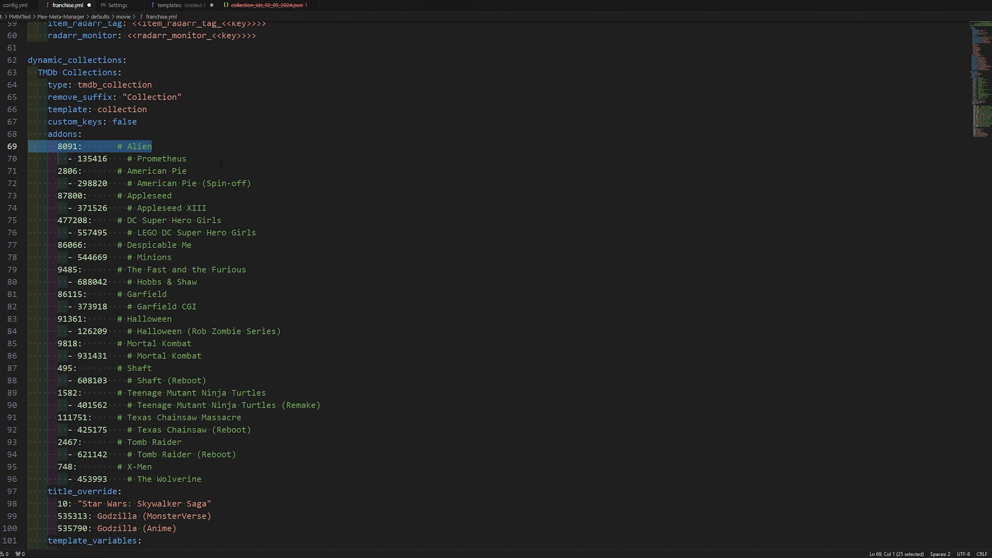
left_click_drag(221, 163, 52, 158)
left_click(231, 183)
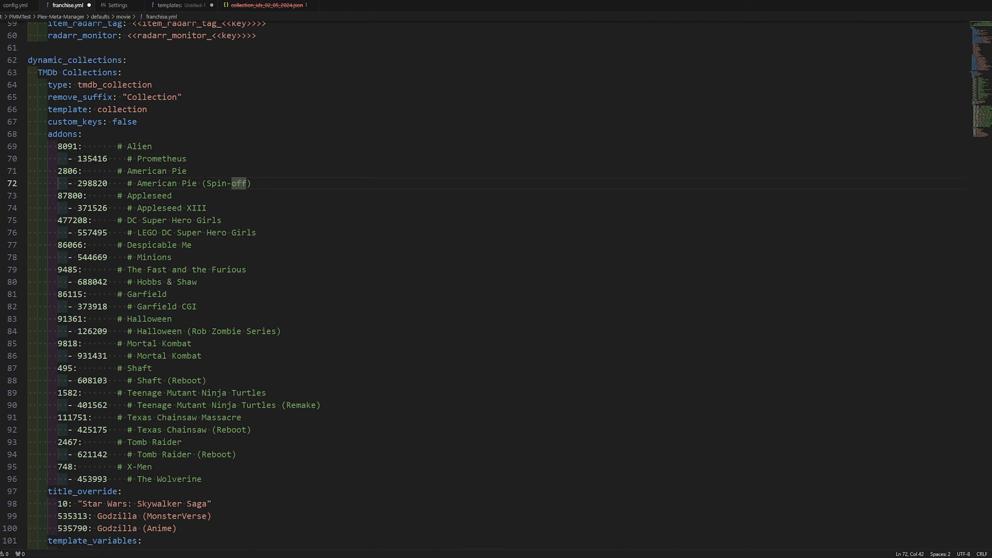
left_click(181, 182)
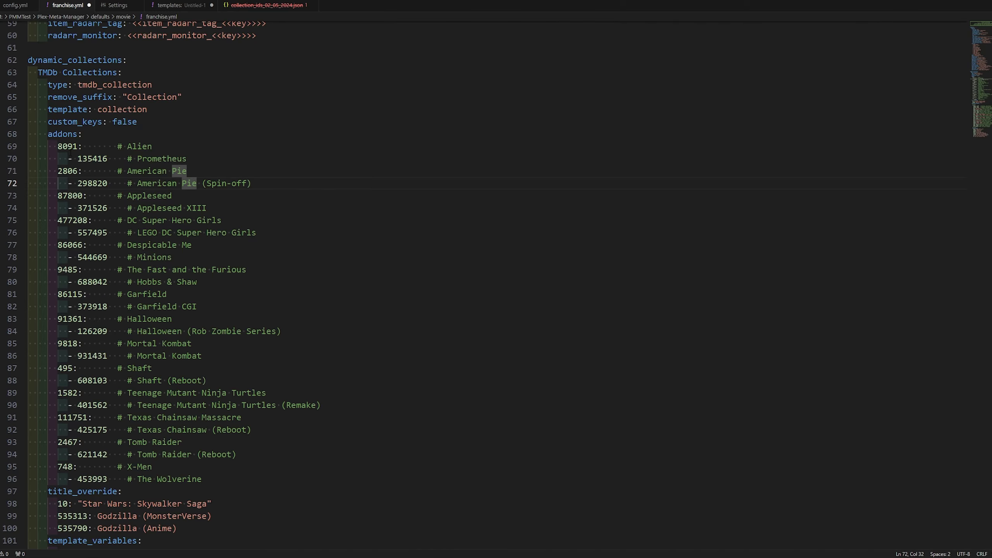
left_click_drag(73, 158, 212, 156)
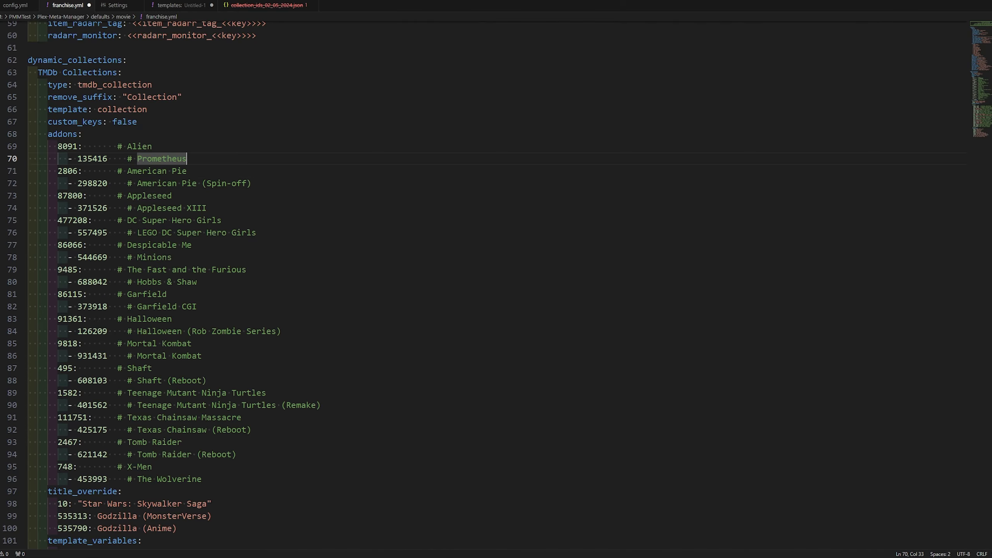
Step: Search collection_ids_02_05_2024.json for "prometheus" and highlight the ID of the Prometheus Collection
left_click(269, 6)
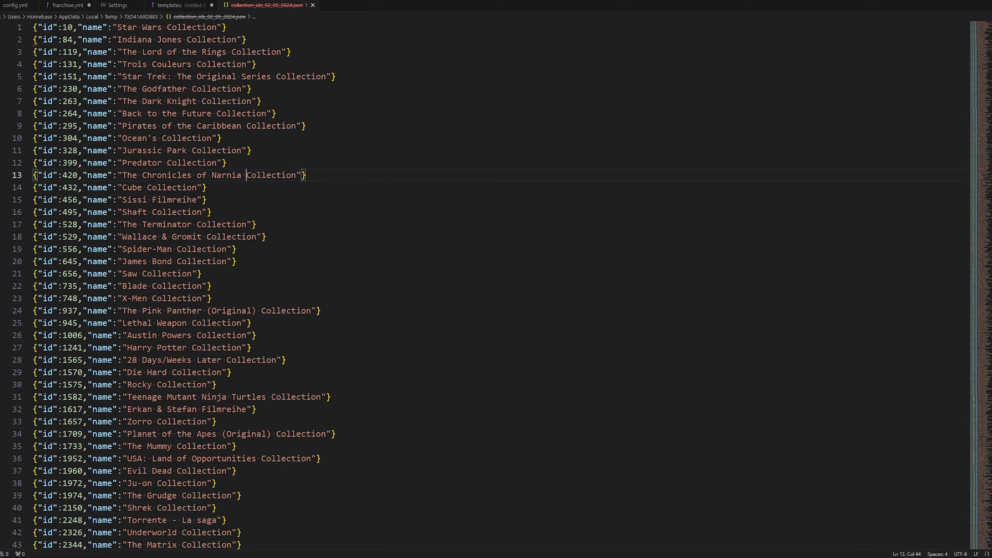
key("ctrl+f")
type("prometheus")
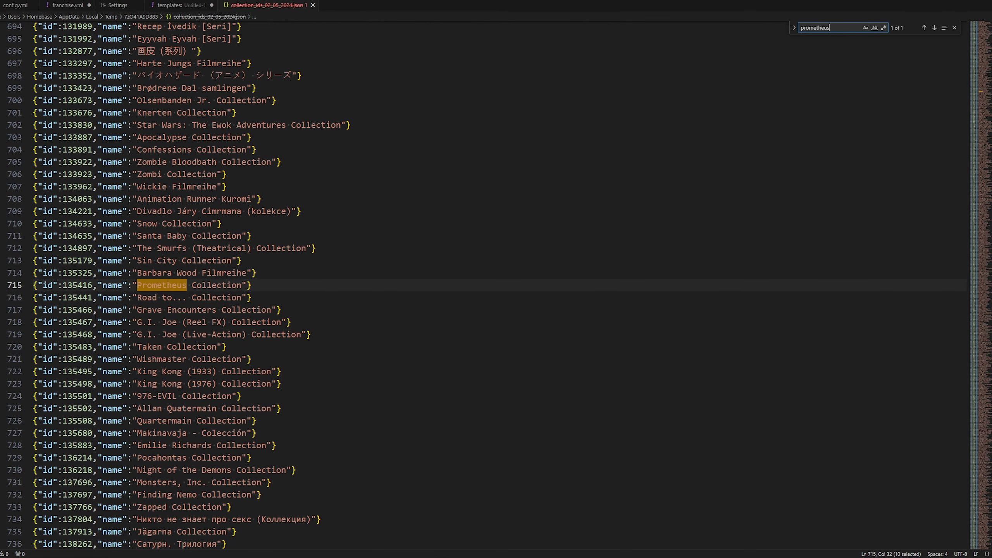
left_click(78, 322)
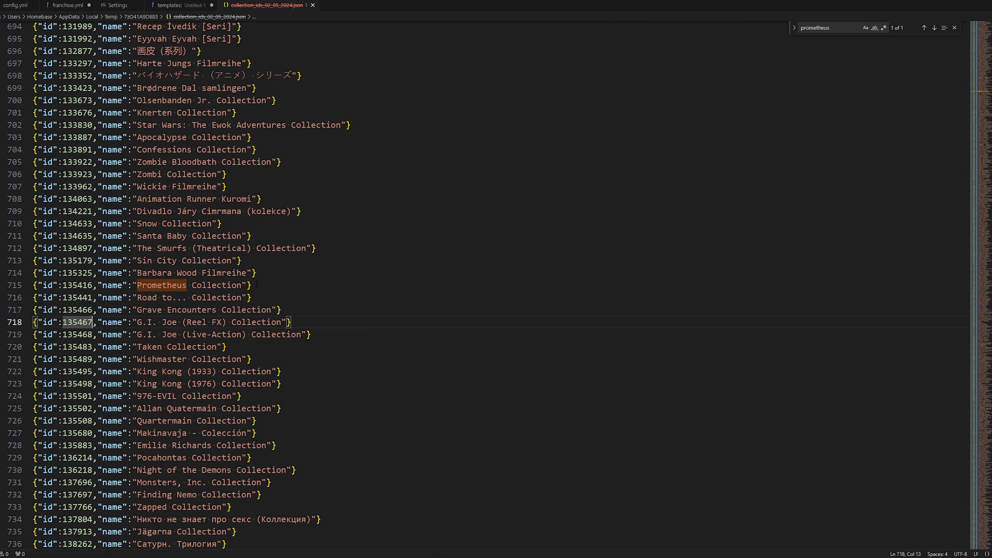
left_click_drag(251, 285, 57, 286)
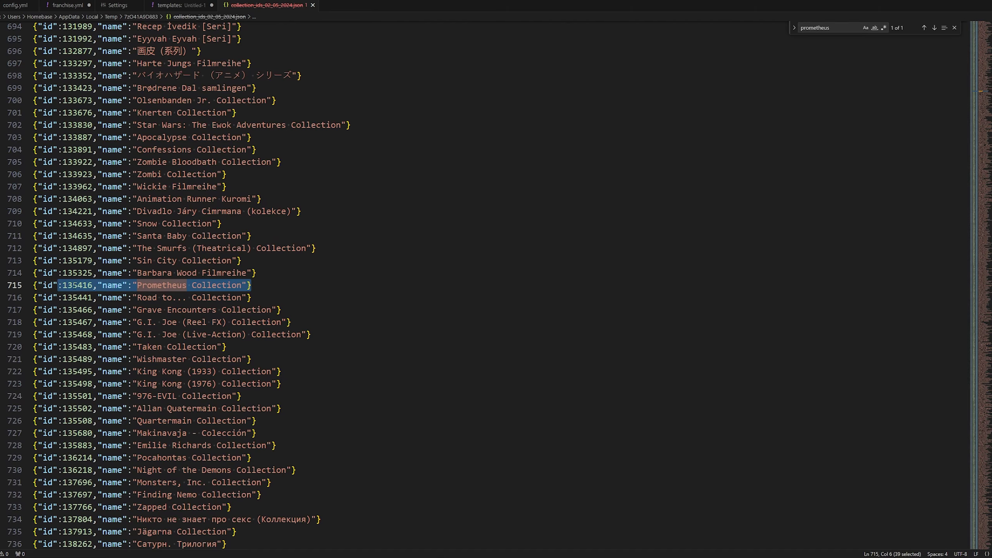
double_click(73, 285)
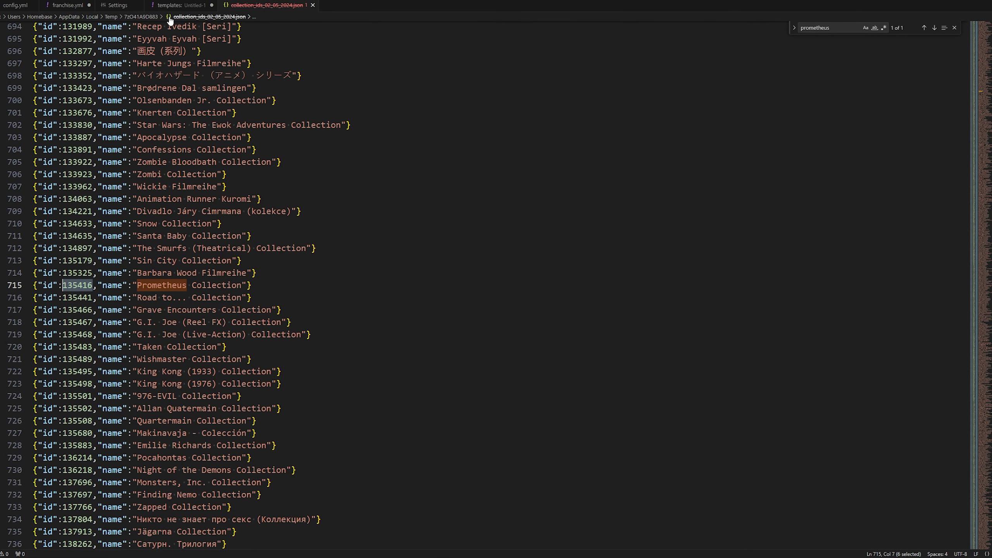
Step: Return to franchise.yml and highlight the Alien line and the American Pie addon pair
left_click(72, 9)
left_click(92, 183)
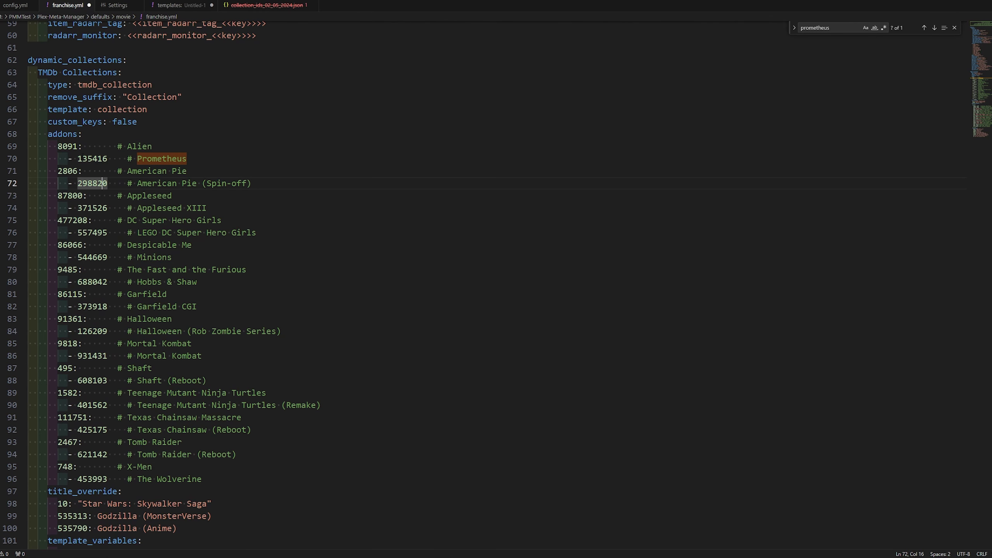
left_click(92, 159)
left_click(228, 156)
left_click_drag(152, 147, 15, 145)
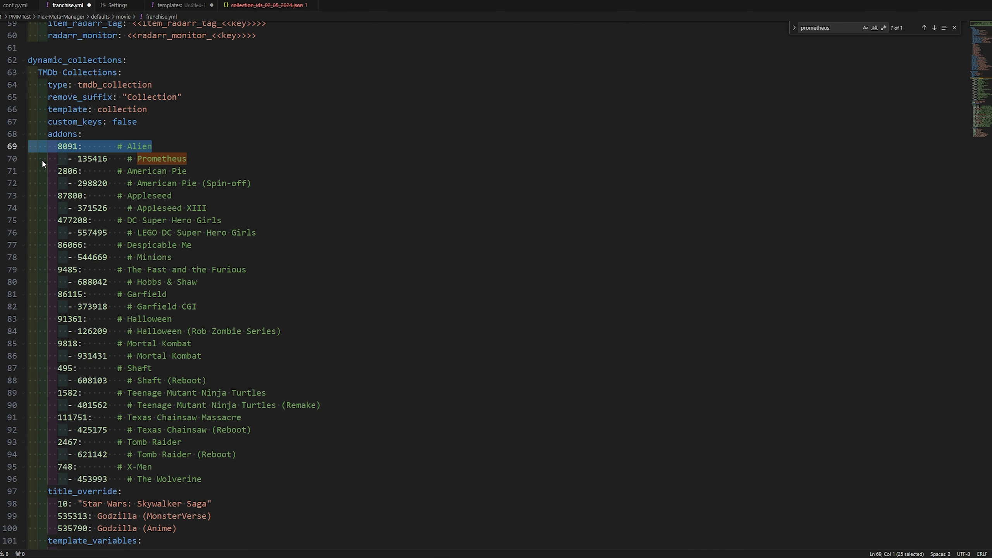
left_click(177, 183)
left_click_drag(251, 183, 44, 172)
left_click(174, 195)
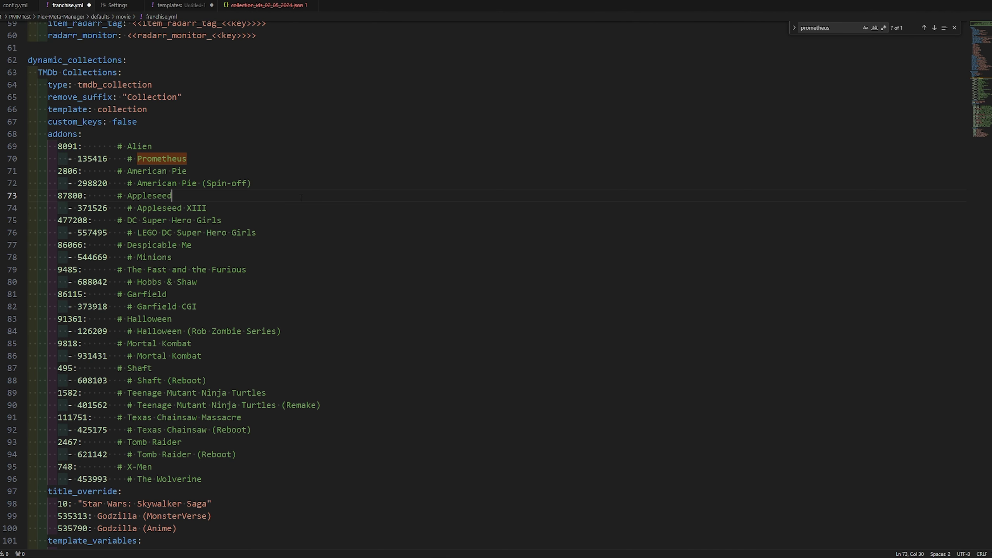
Step: Glance at the collection ID list again, and highlight the Despicable Me and Minions addon entries in franchise.yml
left_click(265, 5)
left_click(136, 273)
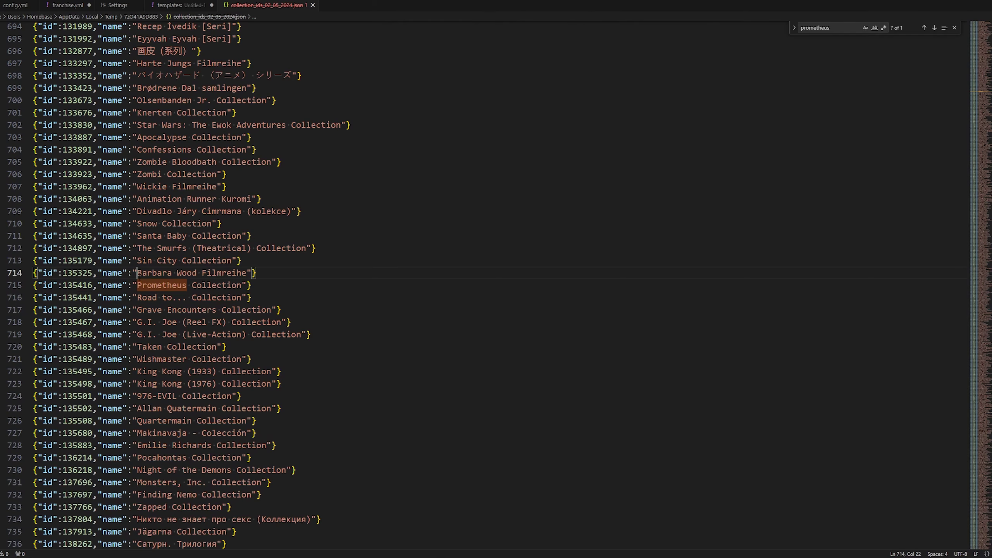
left_click(60, 5)
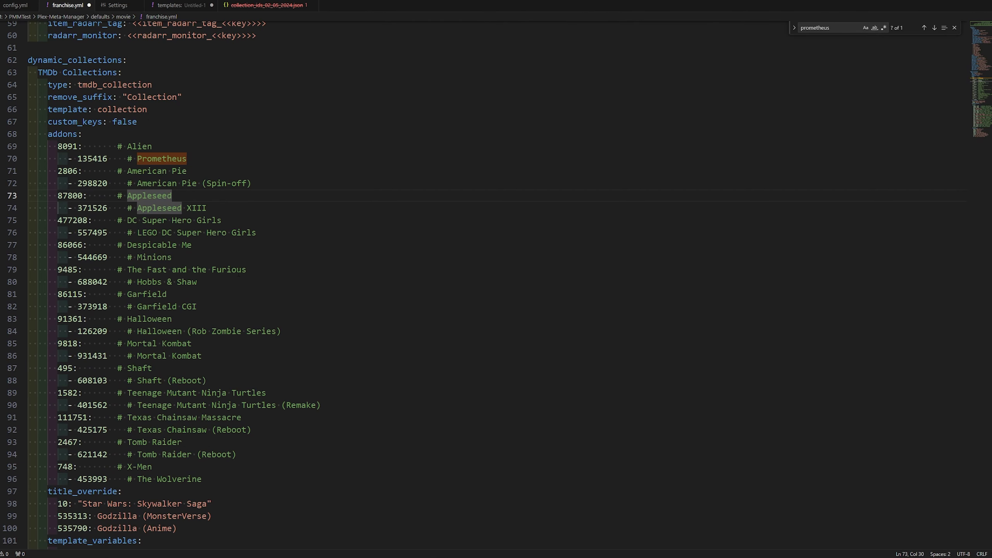
left_click_drag(235, 258, 51, 243)
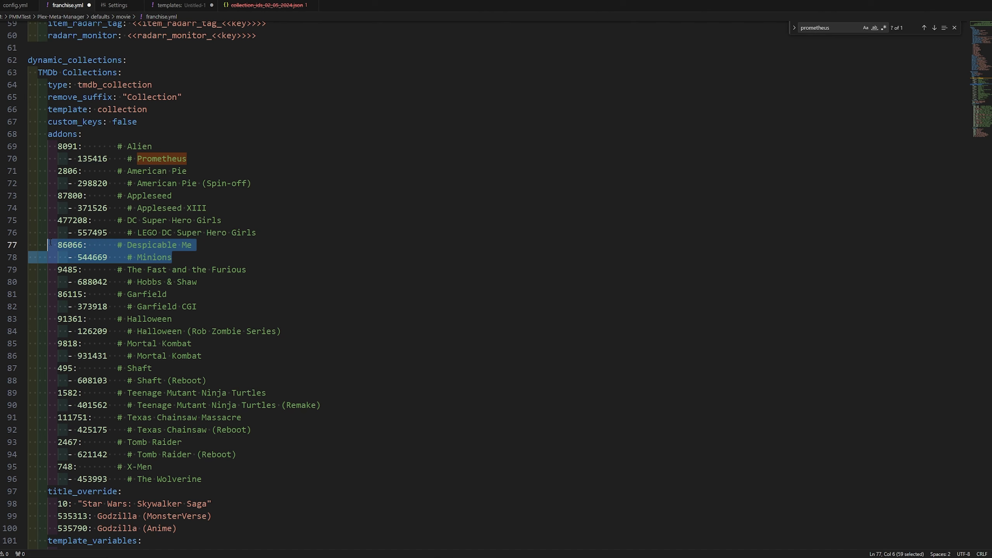
left_click(133, 260)
left_click_drag(192, 245, 103, 244)
Step: Go to title_override in franchise.yml and highlight its heading together with the entry for key 10
scroll(295, 396, "down", 5)
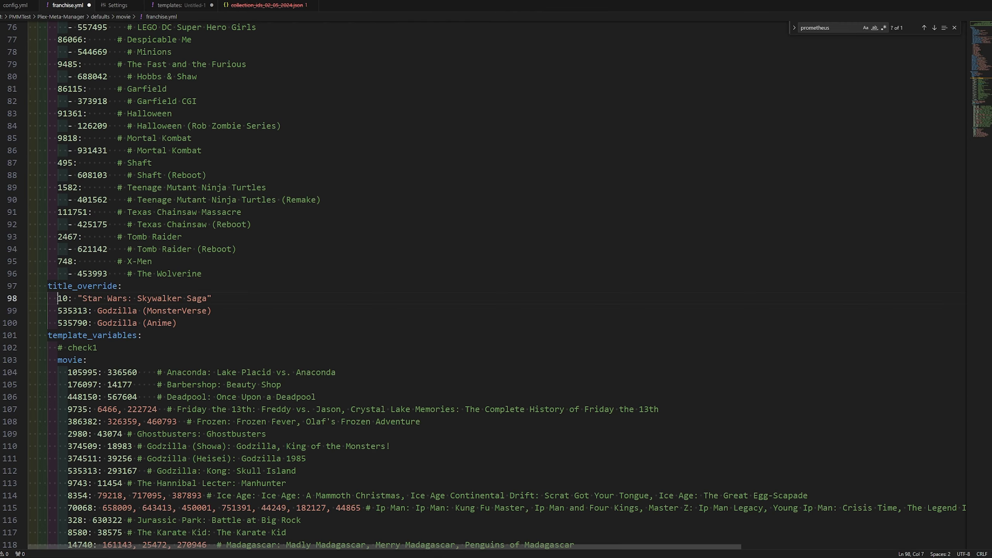
double_click(62, 298)
key("Right")
key("Right")
key("Right")
key("shift+End")
key("Down")
key("Down")
left_click_drag(47, 285, 219, 300)
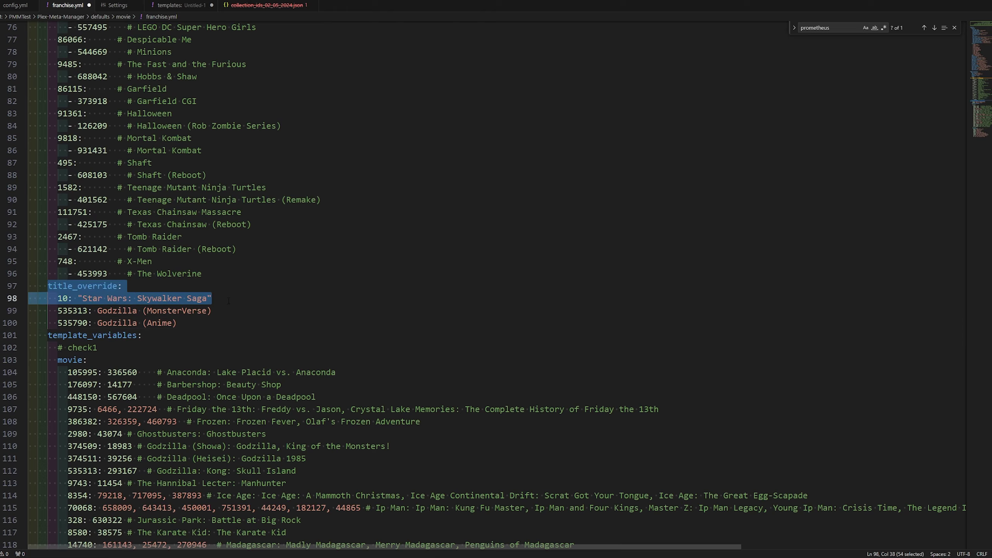
Step: Select the title text "Star Wars: Skywalker Saga" inside the quotes of the key 10 override
left_click(228, 300)
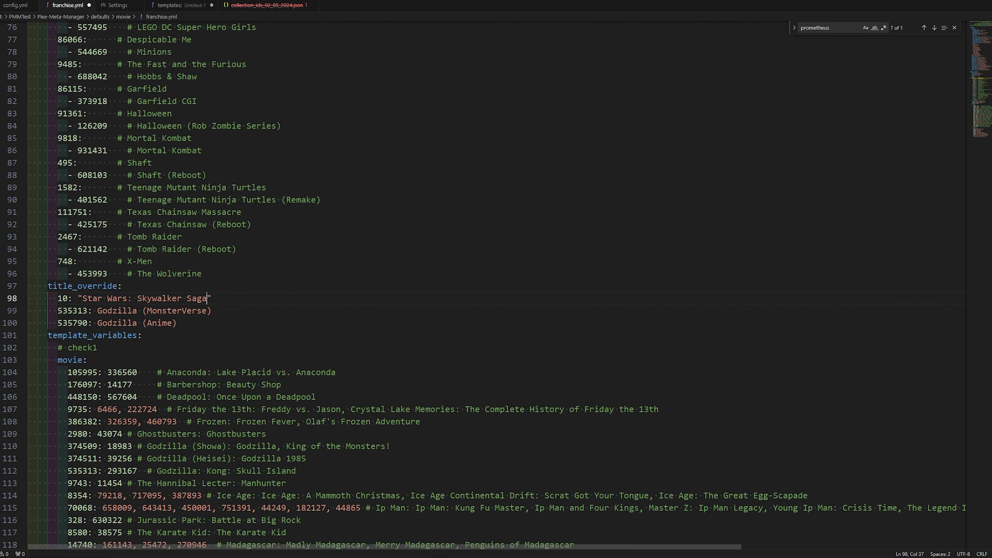
key("ctrl+shift+Left")
key("ctrl+shift+Left")
key("ctrl+shift+Left")
key("ctrl+shift+Left")
key("ctrl+shift+Left")
key("ctrl+shift+Left")
key("shift+Right")
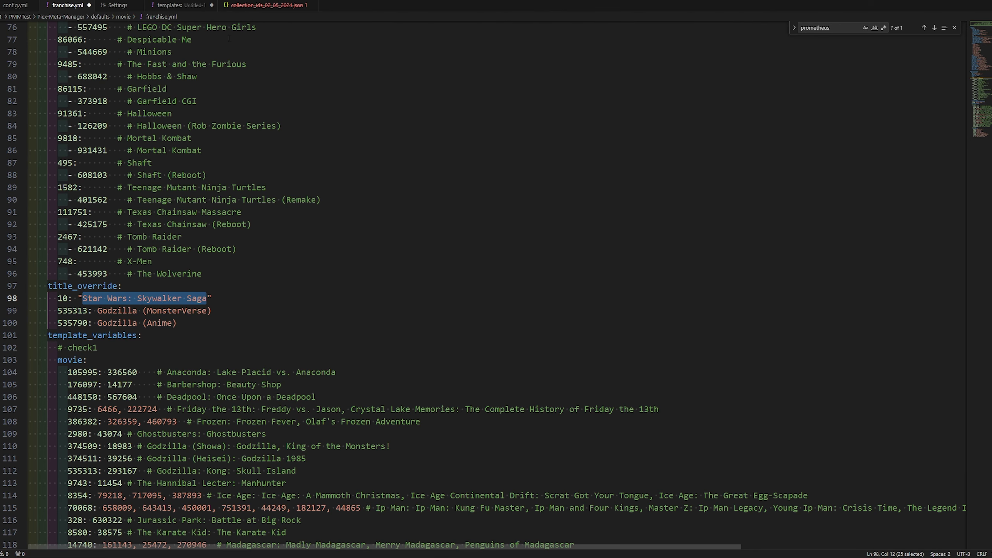
Step: Find the Star Wars Collection record at the start of collection_ids_02_05_2024.json and highlight the whole line
left_click(254, 5)
scroll(989, 79, "up", 20)
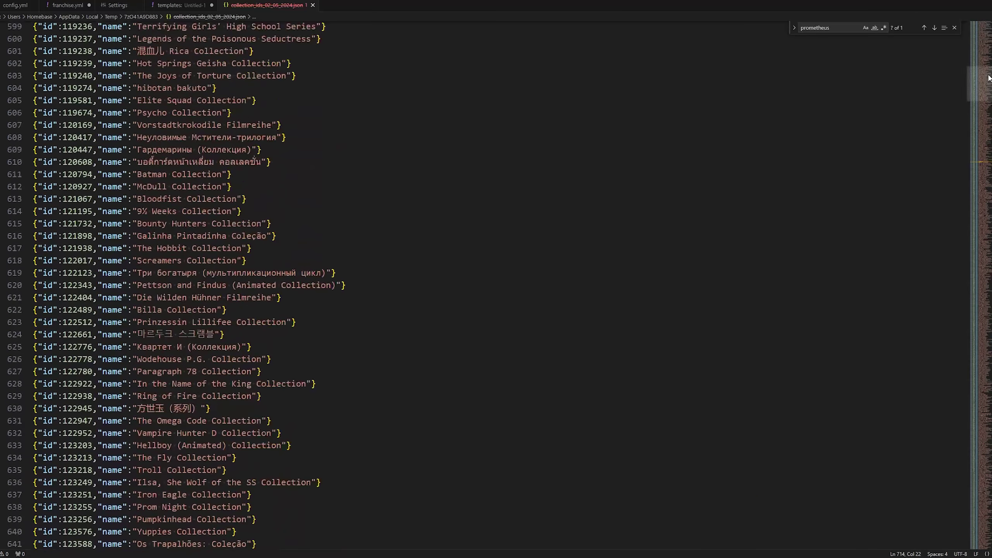
key("ctrl+Home")
key("End")
key("ctrl+shift+Left")
key("ctrl+shift+Left")
key("ctrl+shift+Left")
key("ctrl+shift+Left")
key("ctrl+shift+Left")
key("ctrl+shift+Left")
key("ctrl+shift+Left")
key("ctrl+shift+Left")
key("ctrl+shift+Left")
key("ctrl+shift+Left")
key("ctrl+shift+Left")
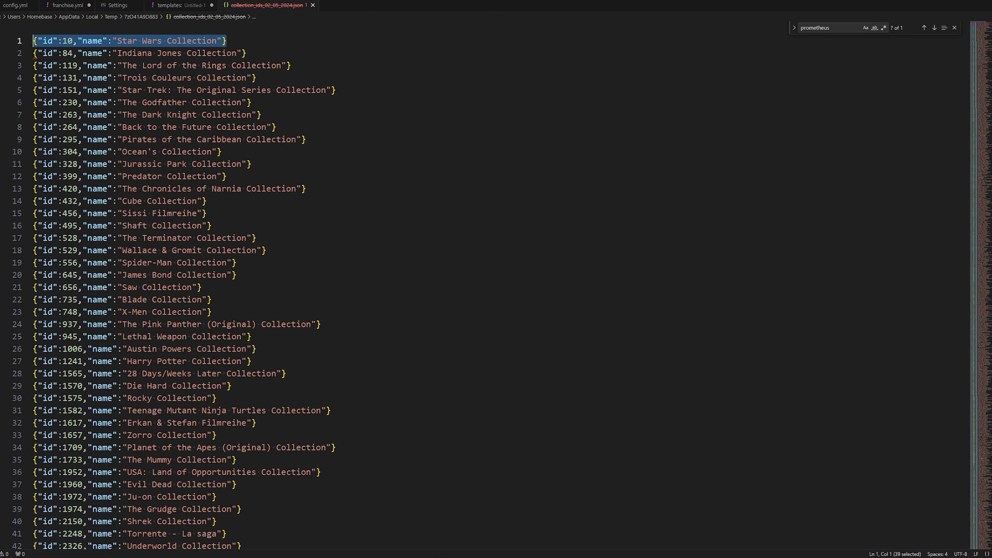
Step: Return to franchise.yml and highlight the Anaconda key 105995 and the movie heading under template_variables
left_click(67, 5)
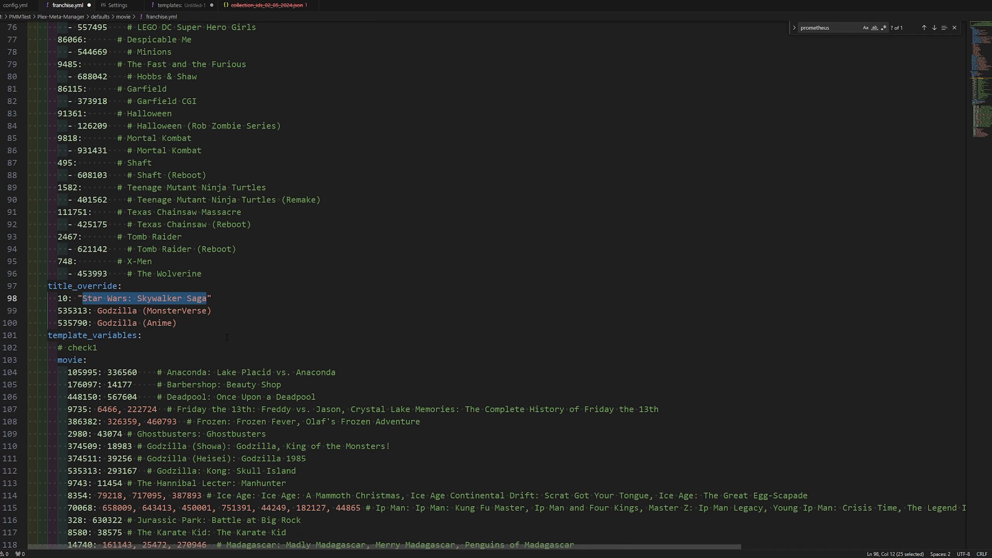
scroll(227, 337, "down", 6)
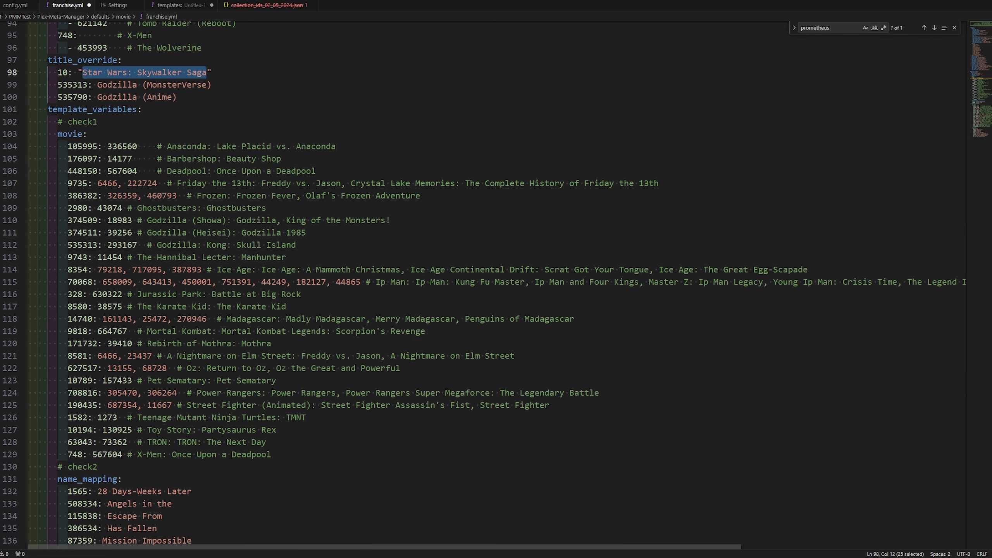
scroll(293, 297, "up", 1)
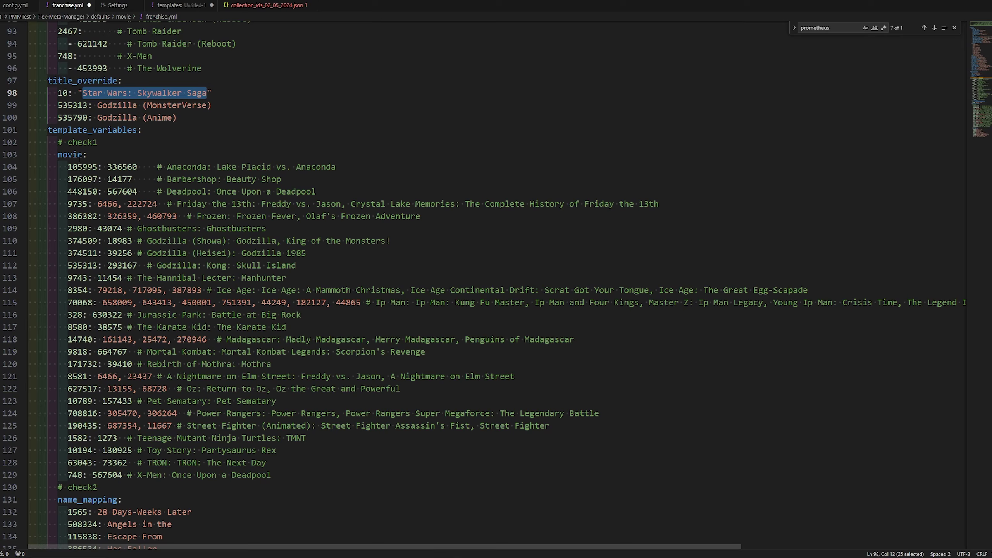
double_click(82, 167)
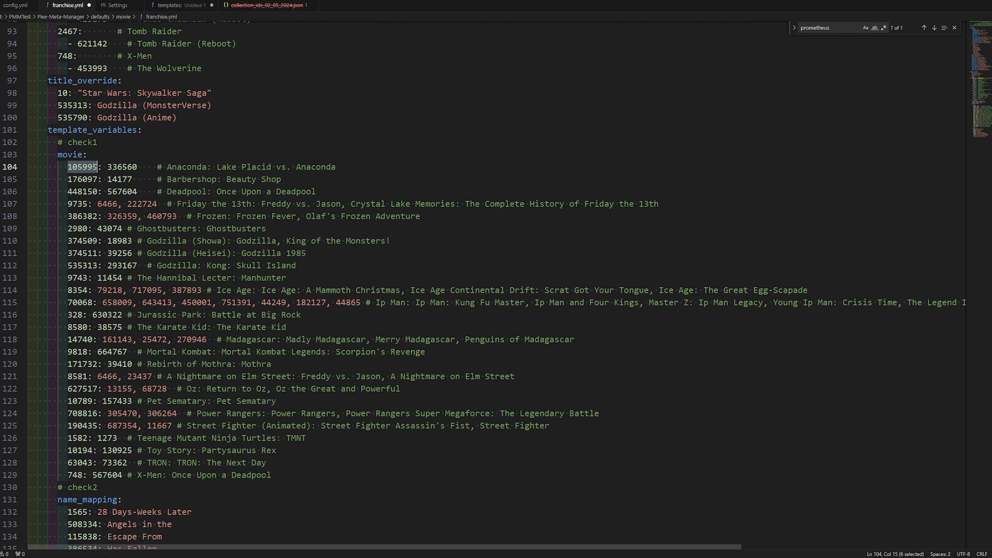
left_click_drag(58, 154, 88, 154)
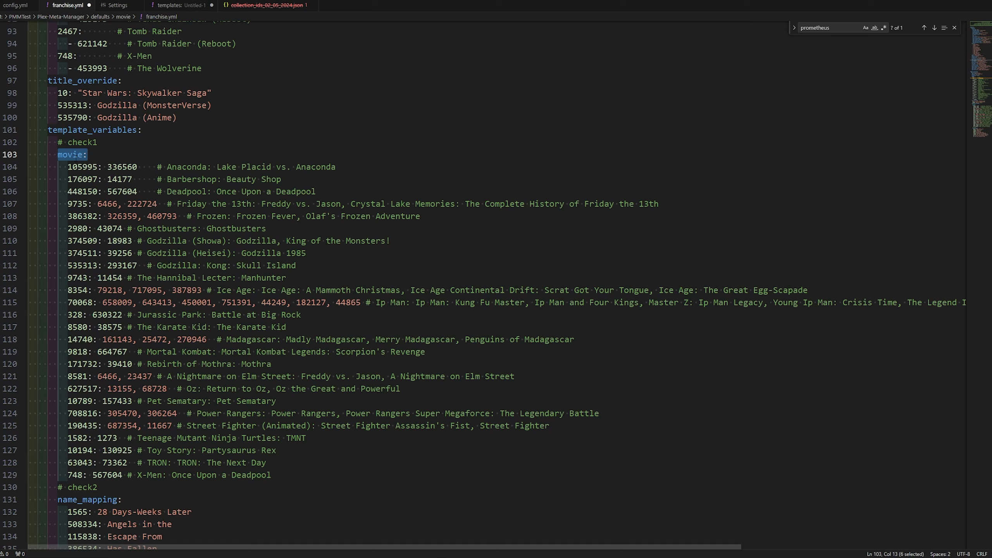
Step: Highlight the Anaconda key 105995 and its value 336560 under the movie template variable
mouse_move(76, 157)
left_mouse_down()
mouse_move(97, 154)
mouse_move(68, 167)
mouse_move(147, 166)
mouse_move(69, 169)
mouse_move(83, 167)
left_mouse_up()
key("Right")
key("Right")
key("Right")
key("Right")
key("Right")
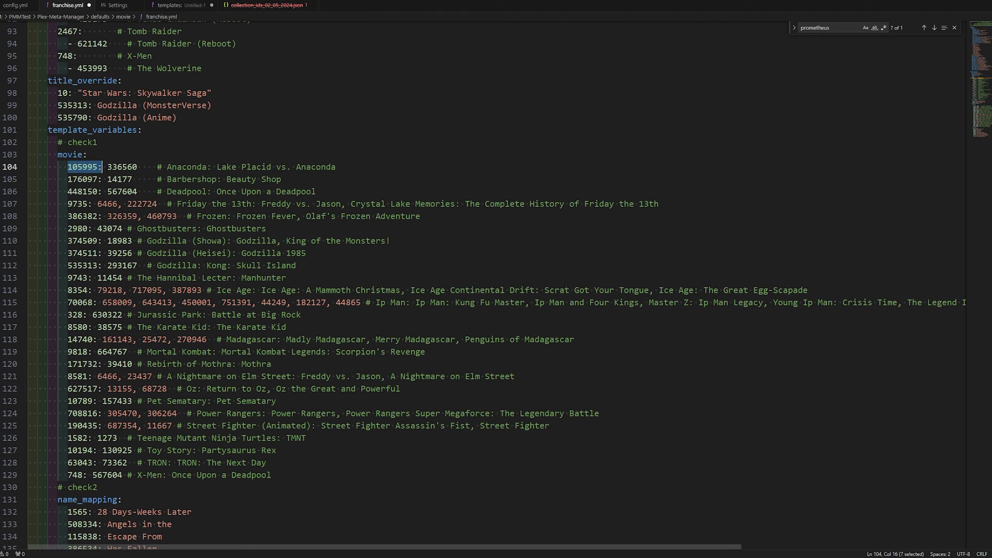
left_click(107, 167)
left_click_drag(107, 167, 138, 168)
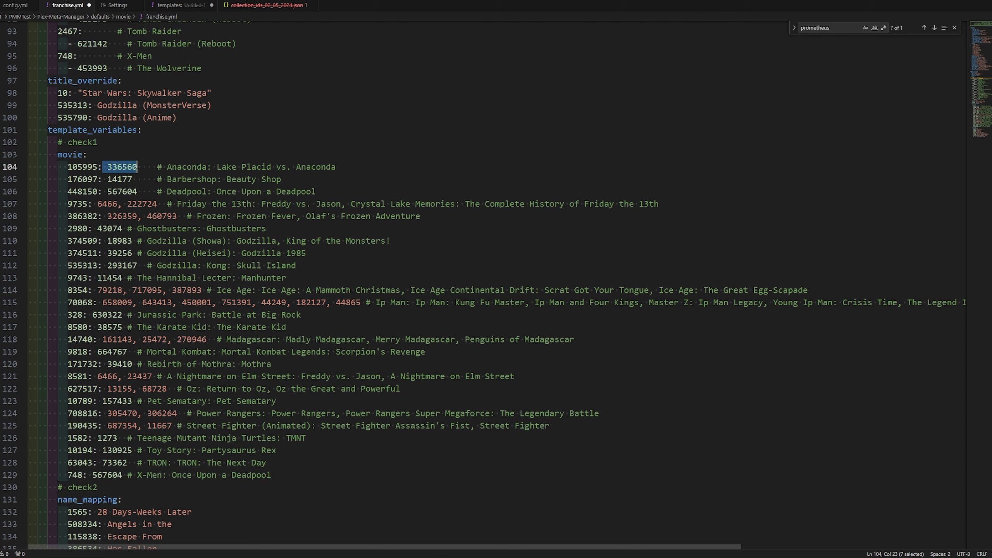
left_click(78, 154)
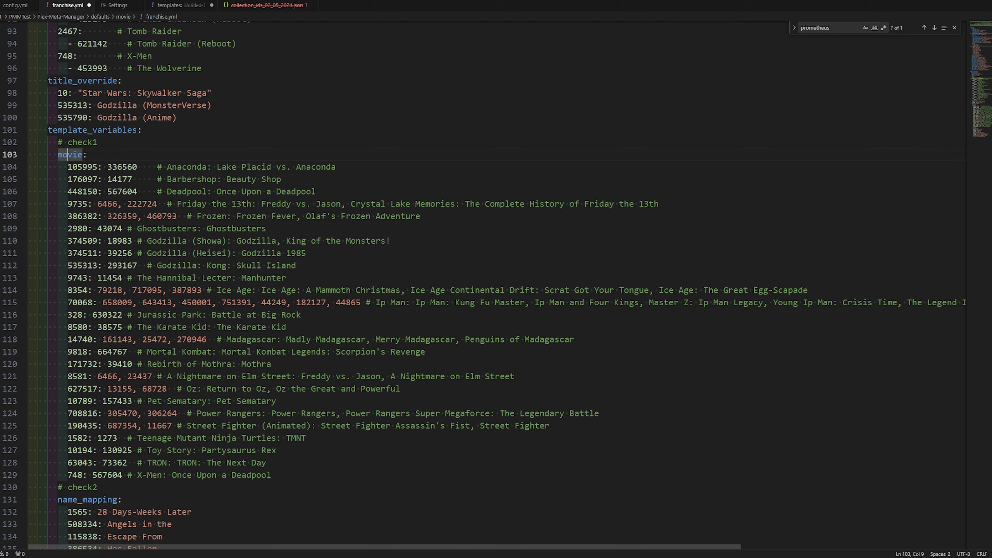
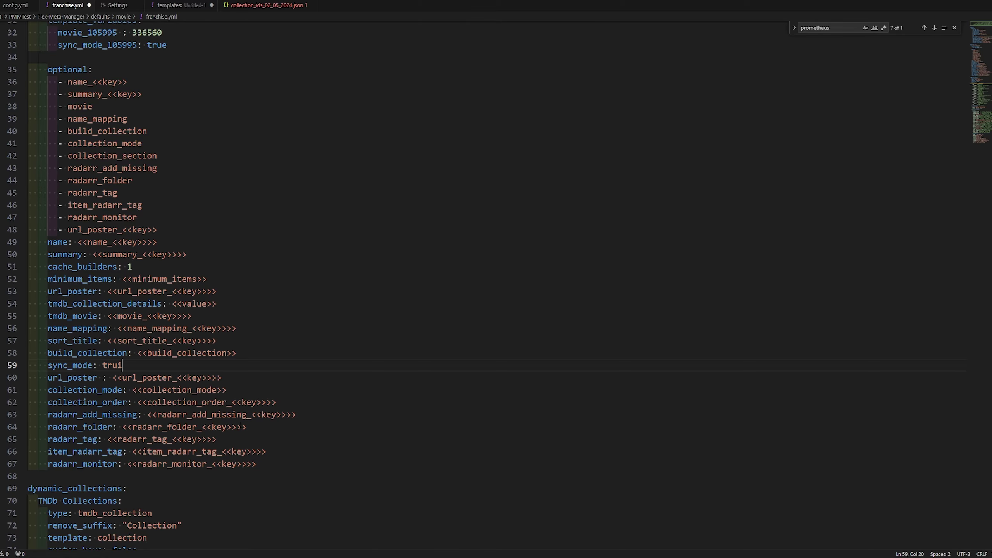
Step: Set the collection template's sync_mode to <<sync_mode_<<key>>>> and delete the sync_mode_105995 line from the collection_files example
type("<<sync_mode_<<key>>>>")
scroll(164, 189, "up", 4)
left_click_drag(167, 189, 62, 188)
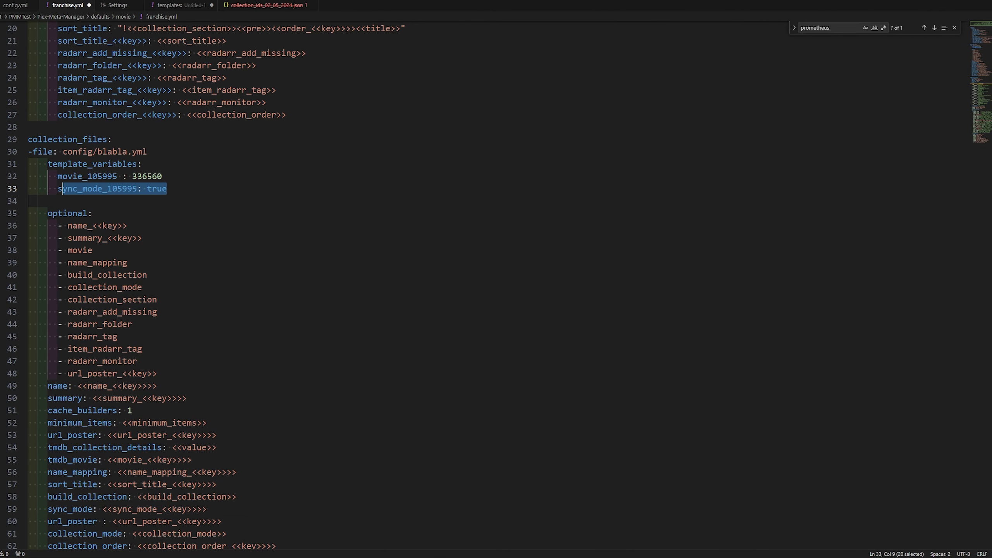
left_click_drag(167, 189, 28, 189)
key("BackSpace")
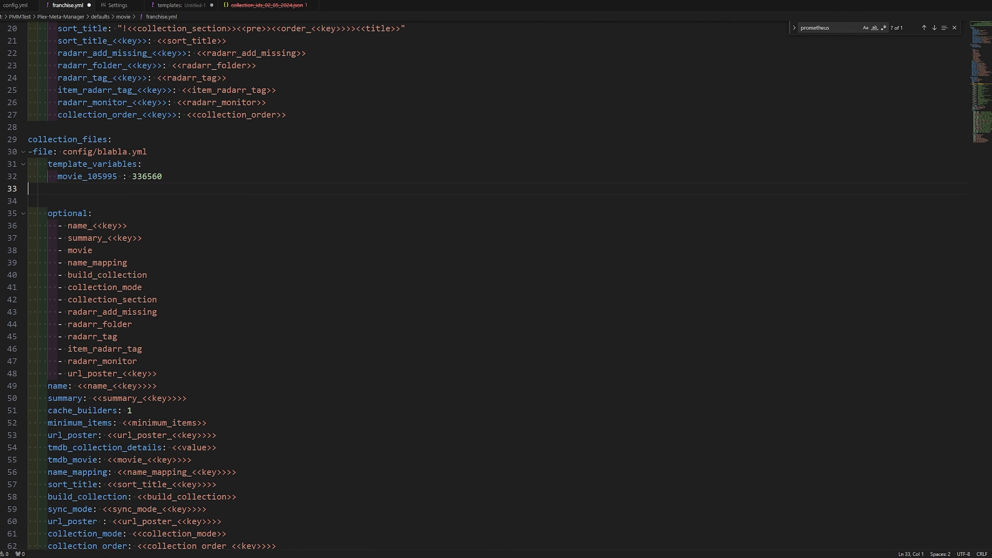
key("BackSpace")
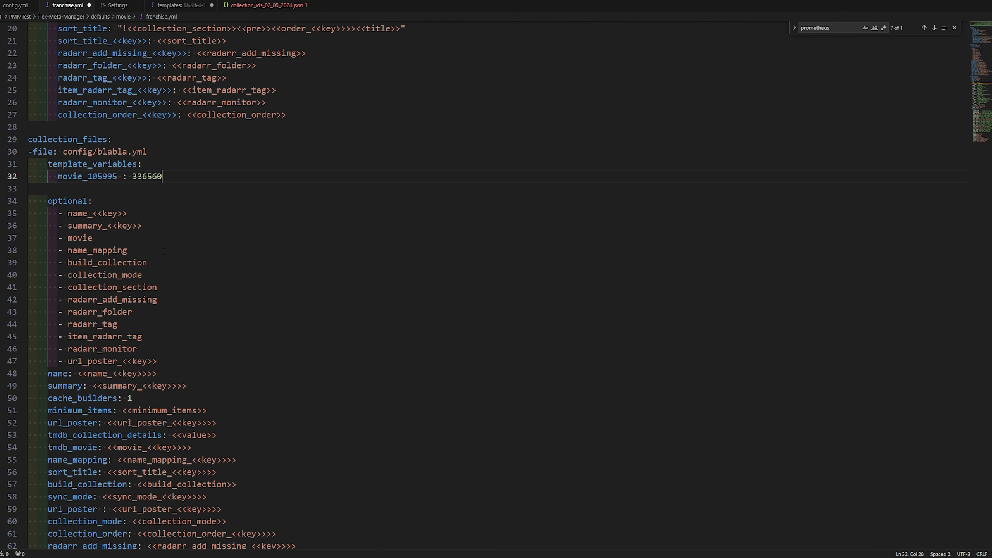
Step: Look through franchise.yml from the name_mapping list at the end back up to the template defaults
scroll(197, 383, "down", 2)
scroll(196, 384, "down", 20)
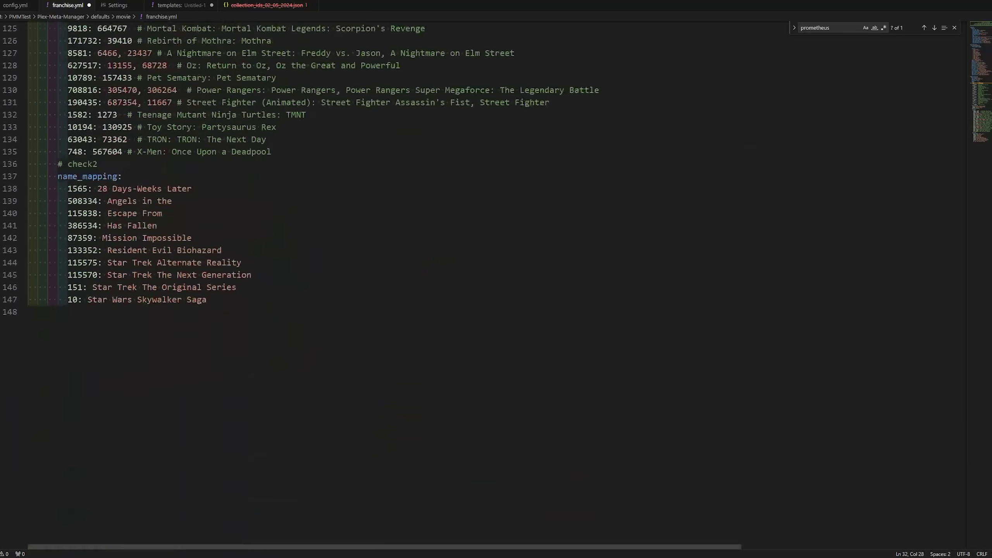
scroll(198, 382, "up", 9)
scroll(492, 284, "up", 9)
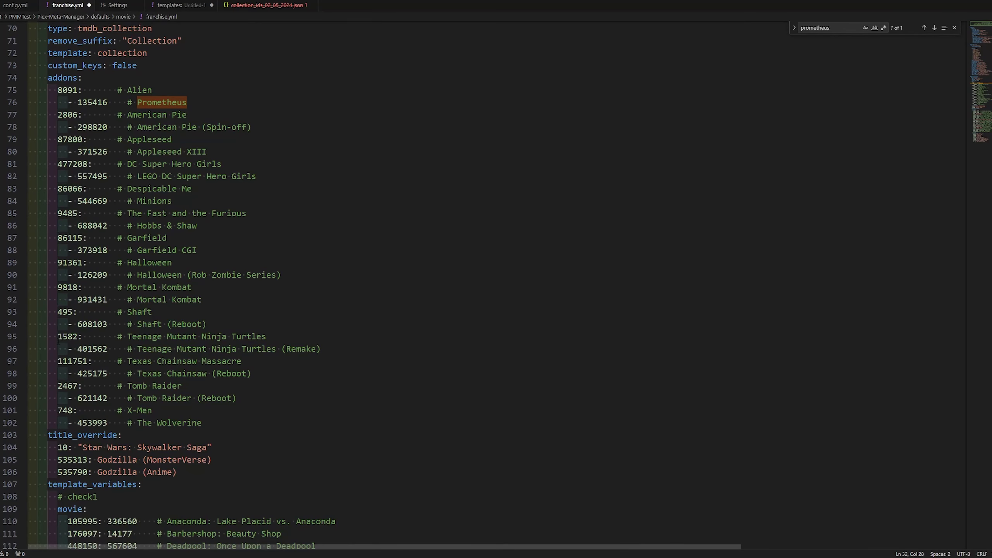
scroll(279, 344, "down", 1)
scroll(133, 317, "up", 11)
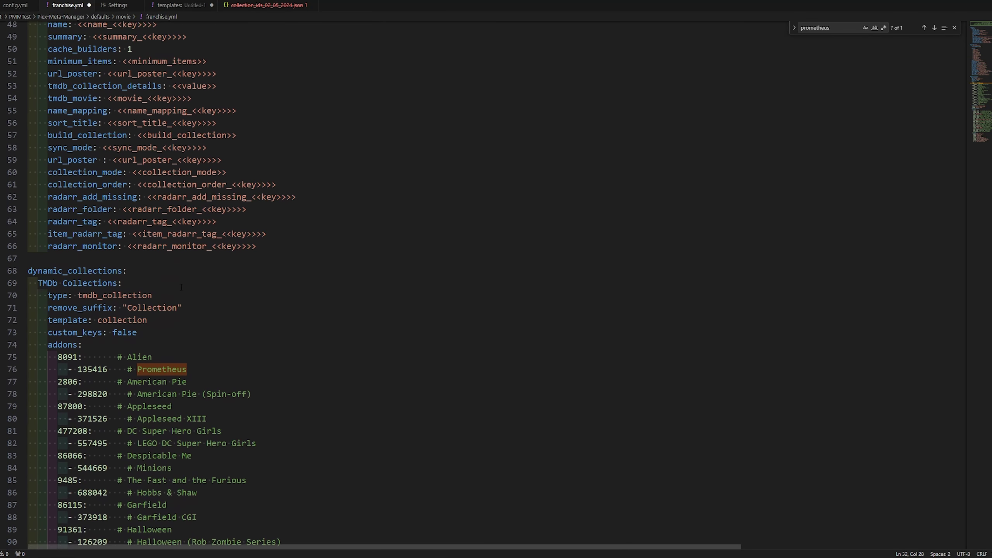
scroll(49, 281, "down", 6)
scroll(183, 363, "up", 14)
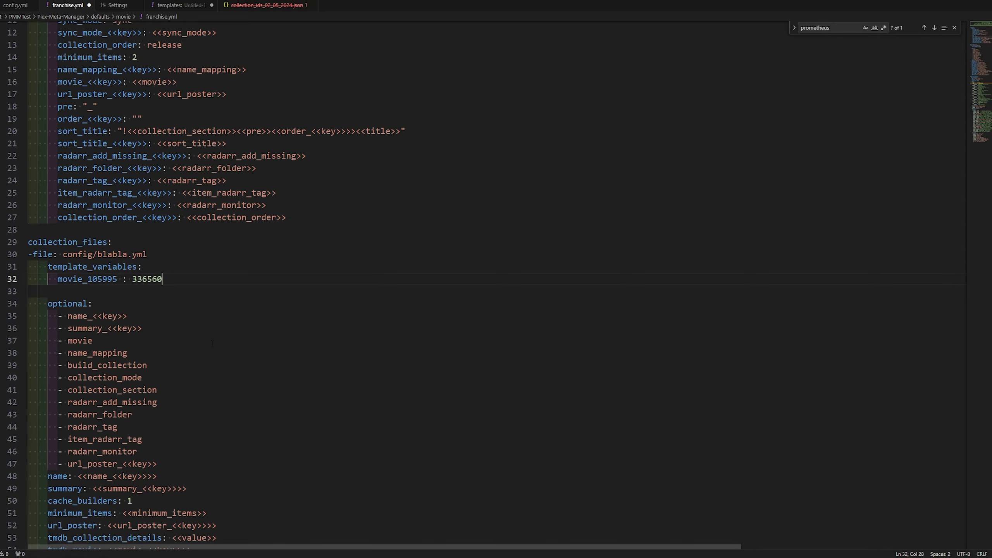
Step: Highlight the variable used by the template's sync_mode attribute, plus the sync_mode_<<key>> entry and its <<sync_mode>> value in the defaults
scroll(212, 343, "down", 6)
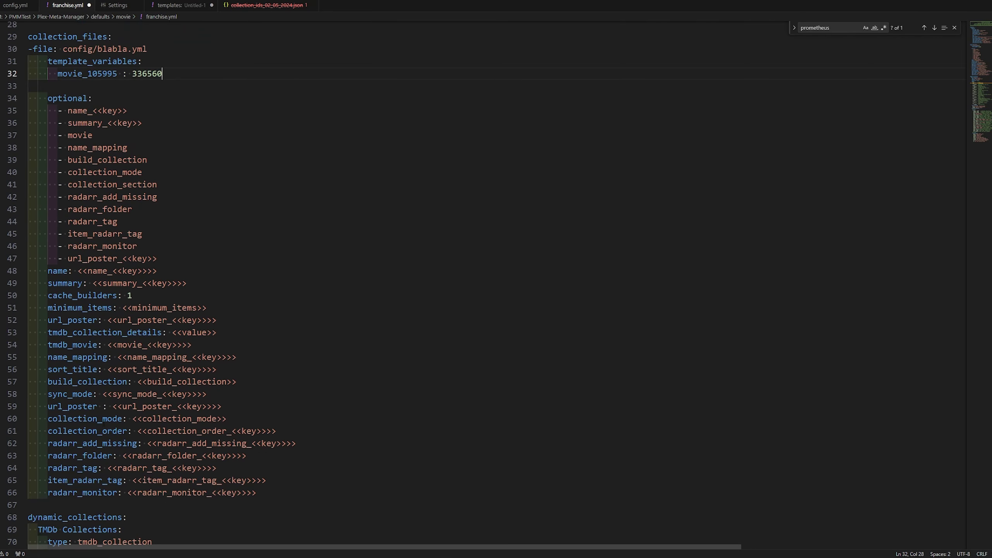
left_click_drag(107, 393, 197, 394)
scroll(167, 399, "up", 9)
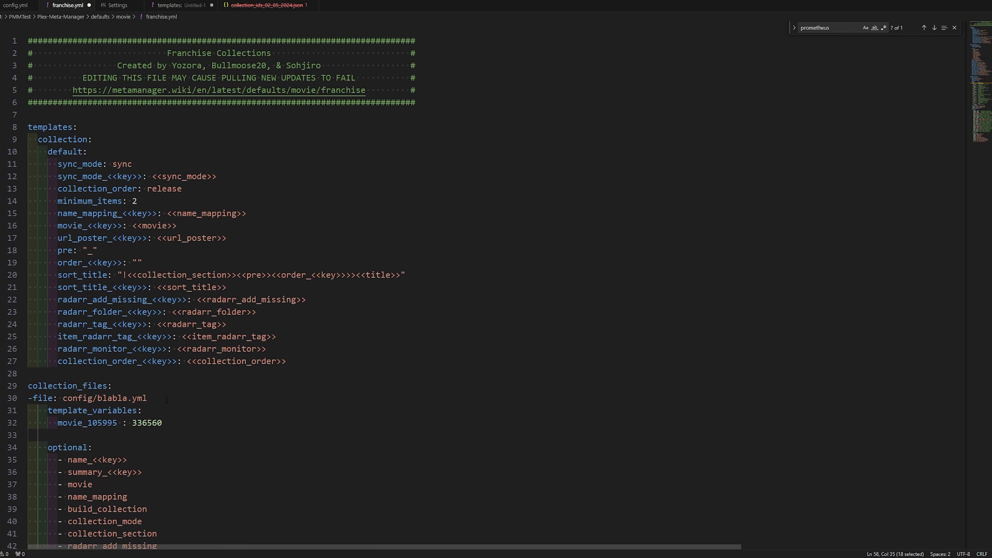
left_click_drag(58, 176, 142, 177)
left_click_drag(217, 176, 163, 176)
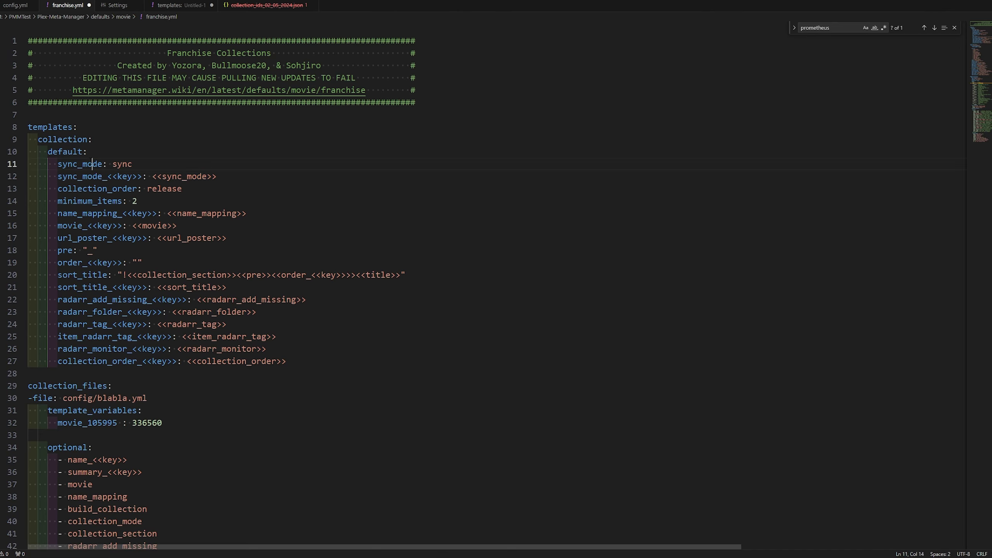
Step: Highlight the name and value of the sync_mode: sync default
double_click(80, 164)
left_click(112, 164)
double_click(114, 164)
Step: Replace the value of the sync_mode_<<key>> default with sync and highlight its key name
left_click_drag(228, 178, 153, 176)
type("sync")
left_click_drag(137, 176, 77, 177)
left_click_drag(148, 176, 57, 176)
left_click(200, 176)
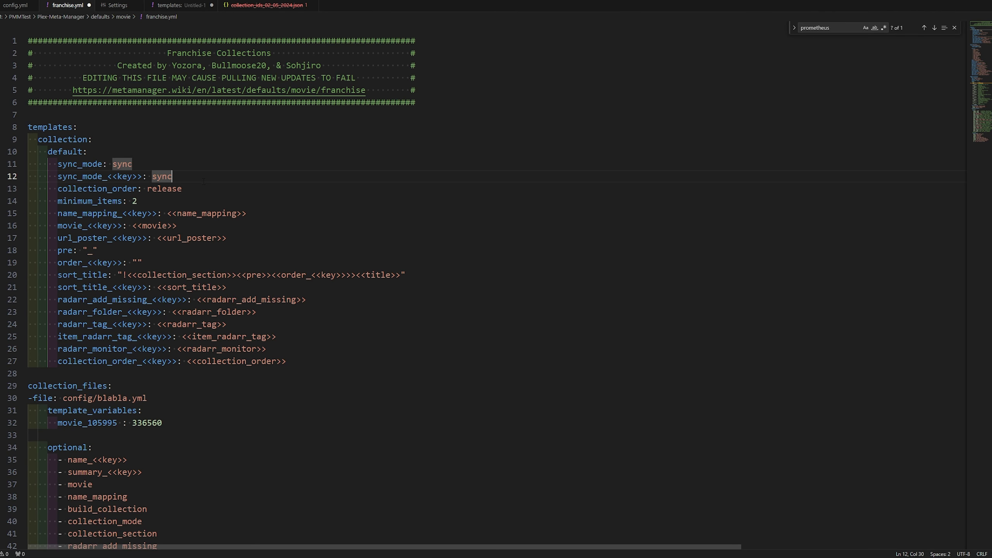
Step: Restore the value of the sync_mode_<<key>> default to <<sync_mode>>
key("BackSpace")
key("BackSpace")
key("BackSpace")
type("u")
key("Tab")
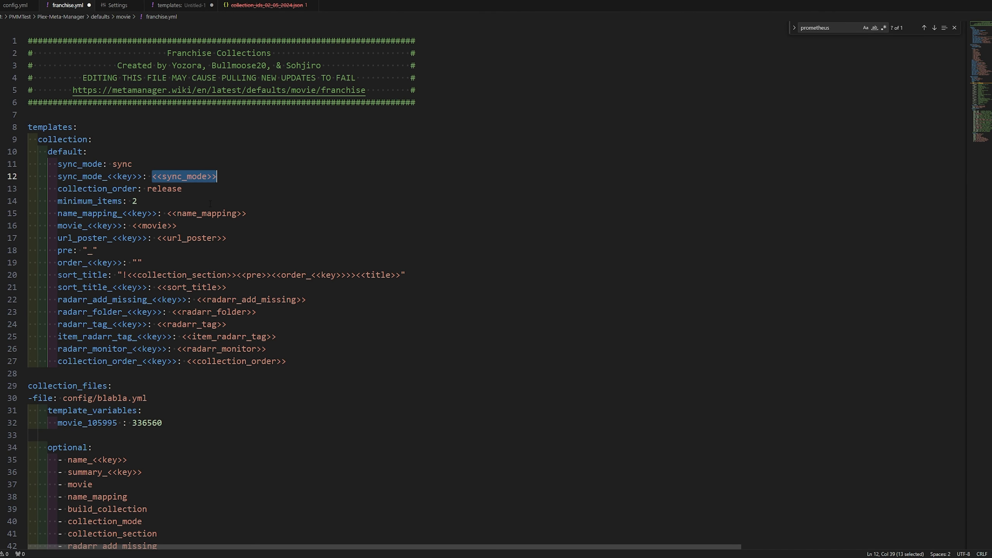
key("ctrl+Tab")
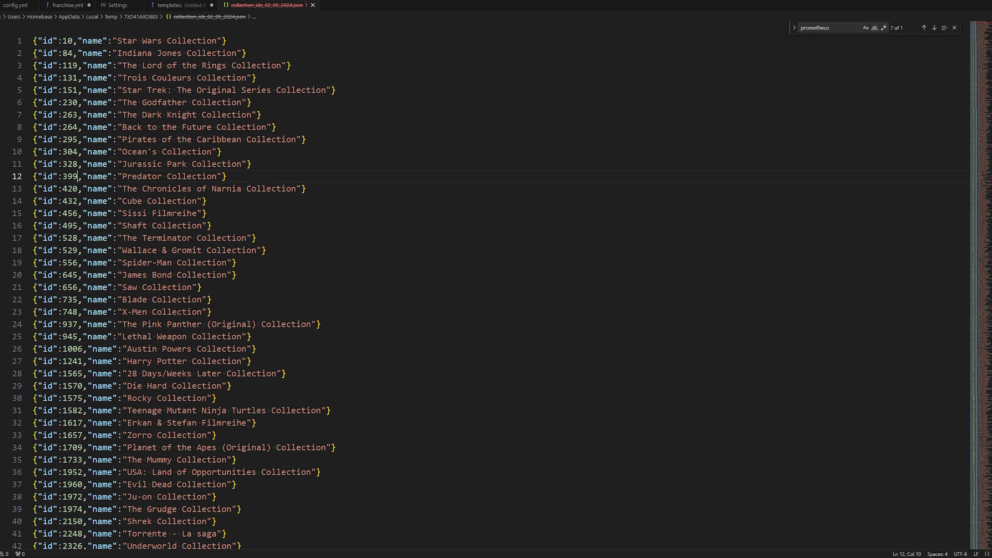
double_click(72, 177)
left_click(66, 5)
Step: Highlight the whole sync_mode: sync default and part of the sync_mode_<<key>> name beneath it
left_click(150, 157)
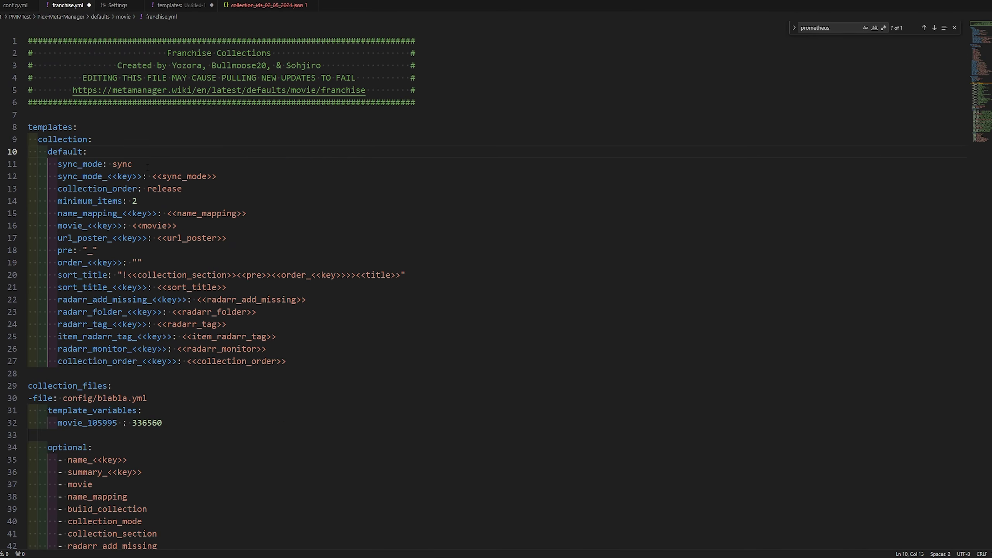
left_click_drag(147, 166, 58, 164)
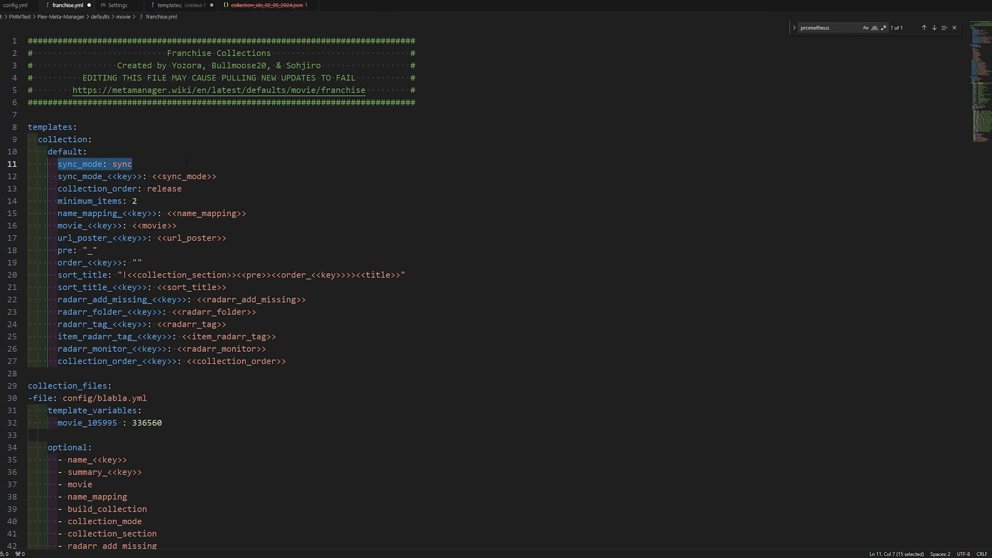
left_click(138, 176)
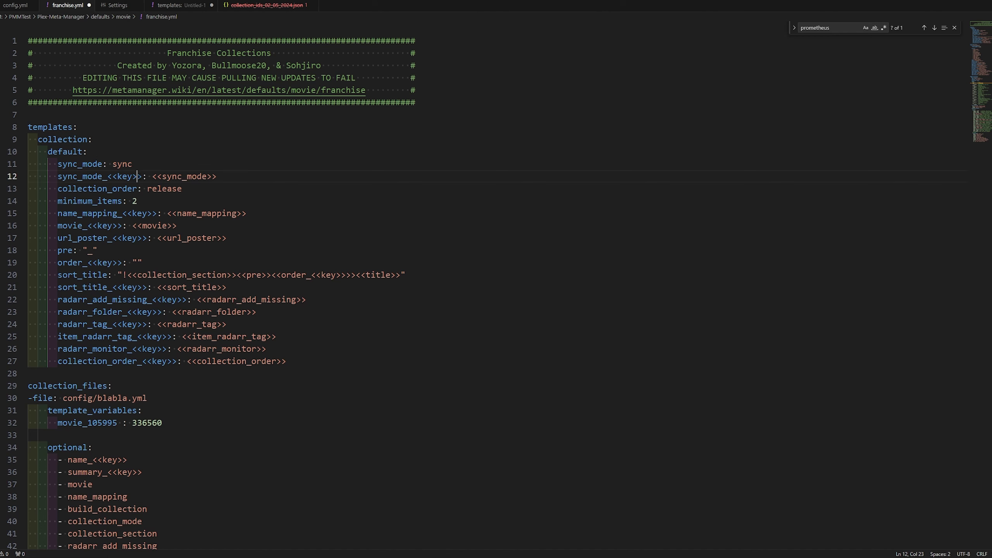
scroll(79, 174, "down", 10)
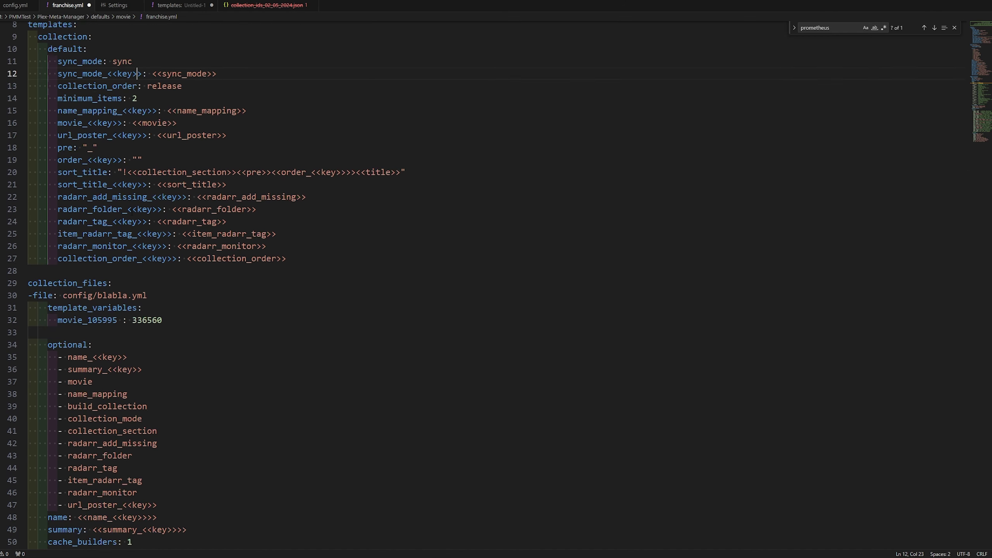
scroll(126, 179, "up", 10)
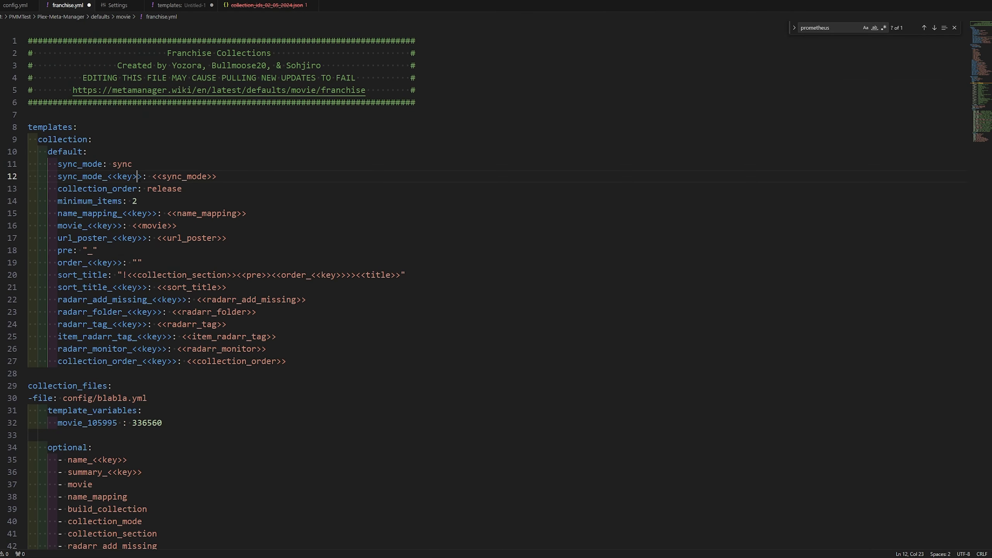
left_click_drag(138, 176, 82, 176)
Step: Highlight the <<sync_mode_<<key>>>> reference on the template's sync_mode line and the <<sync_mode>> value in the defaults
scroll(181, 409, "down", 5)
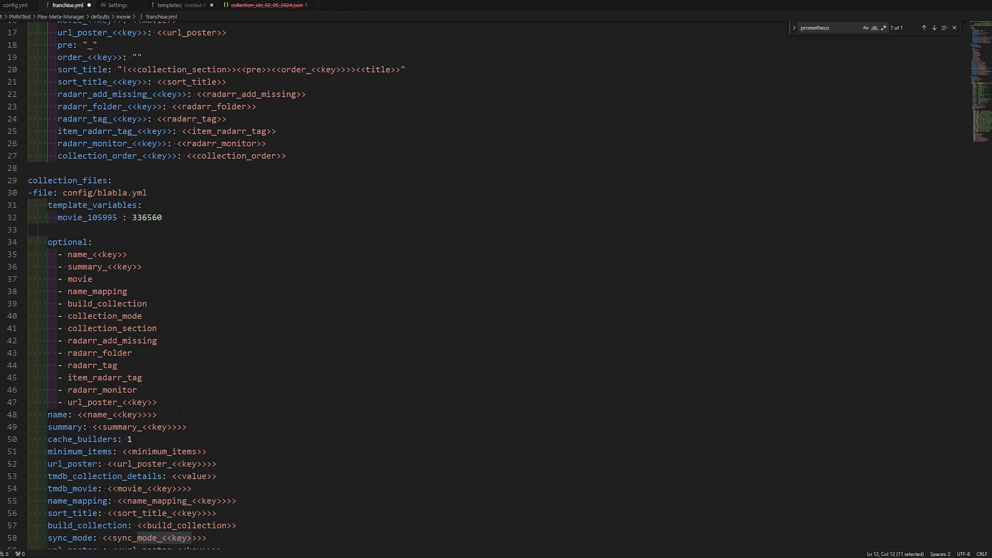
scroll(181, 409, "down", 4)
left_click_drag(98, 394, 207, 394)
scroll(290, 376, "up", 4)
scroll(291, 352, "up", 5)
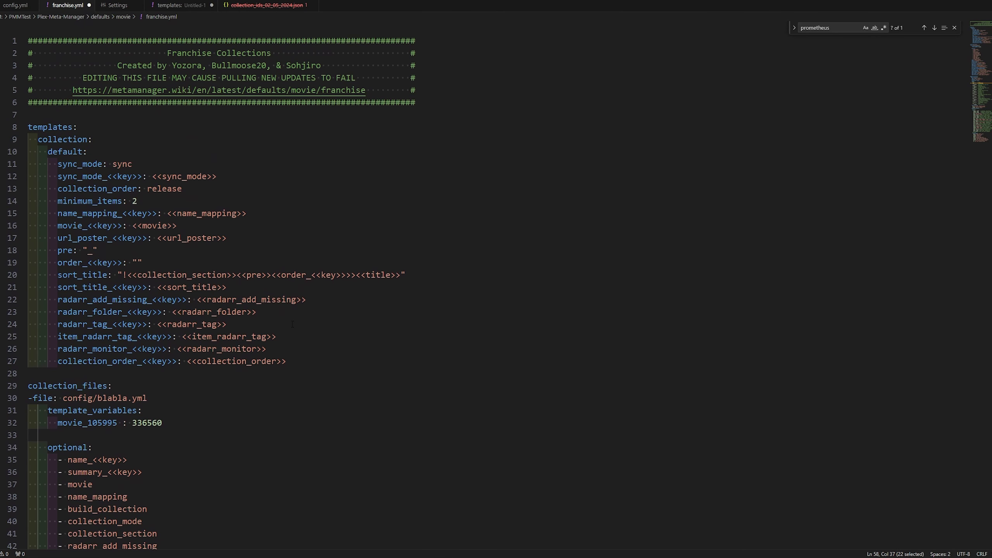
left_click_drag(214, 178, 152, 177)
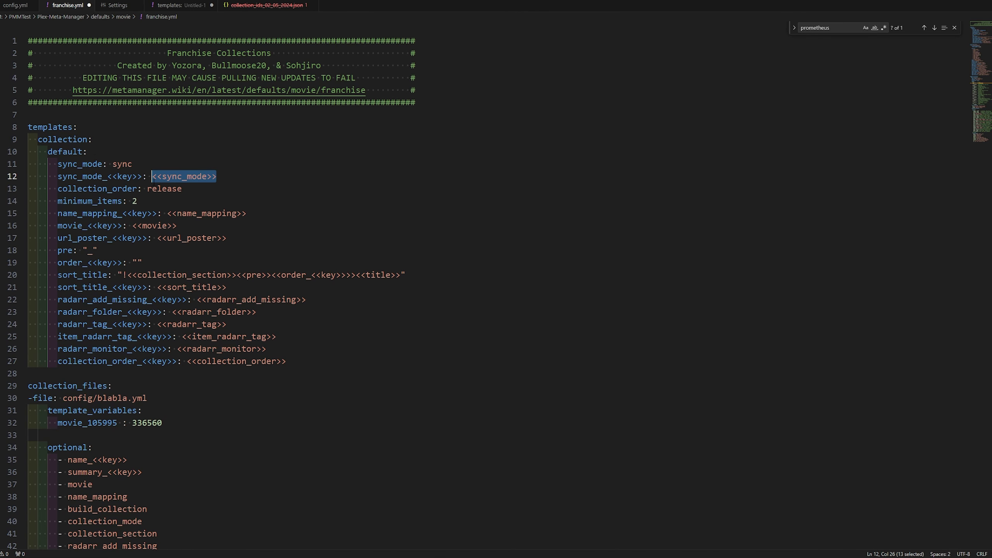
Step: Highlight the template's default heading, its sync_mode_<<key>> entry, and that entry's <<sync_mode>> value
left_click(47, 152)
double_click(64, 152)
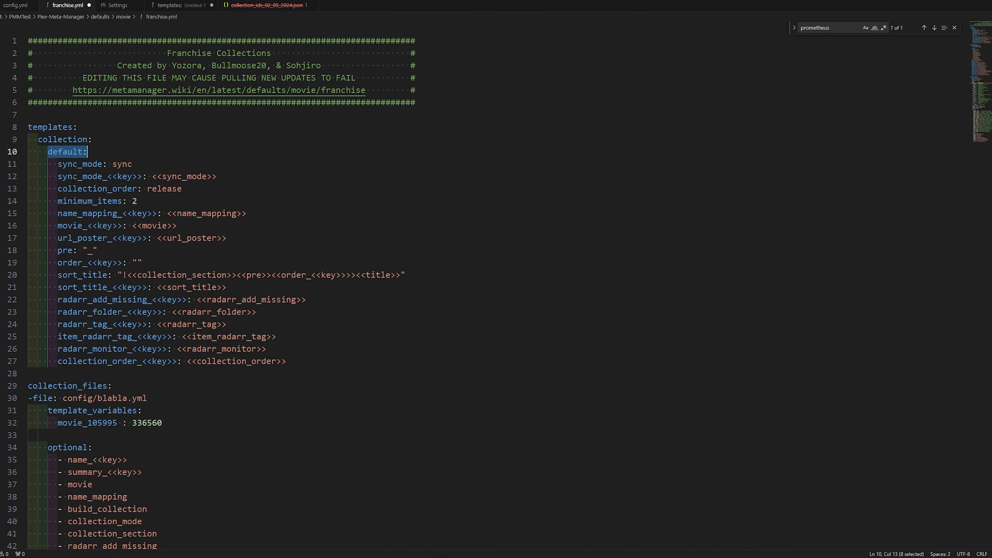
left_click_drag(62, 176, 197, 177)
left_click(243, 180)
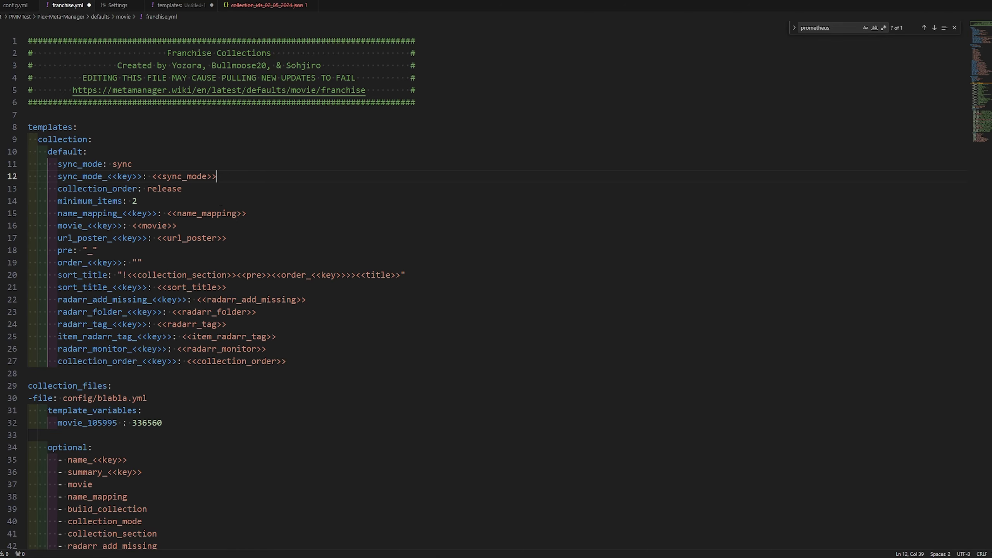
left_click_drag(218, 175, 152, 177)
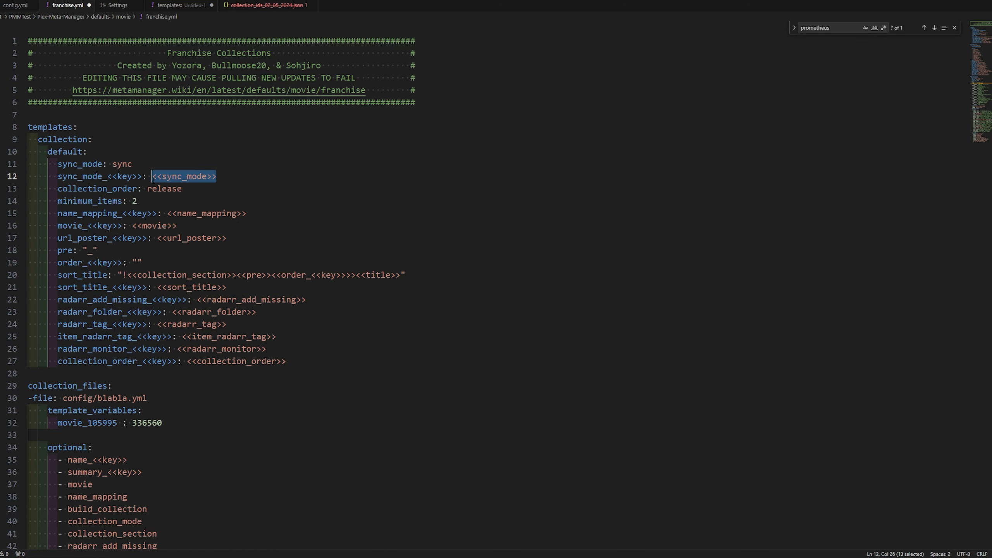
Step: Replace the value of the template's sync_mode attribute with the placeholder text "sync ? ???"
scroll(175, 182, "down", 10)
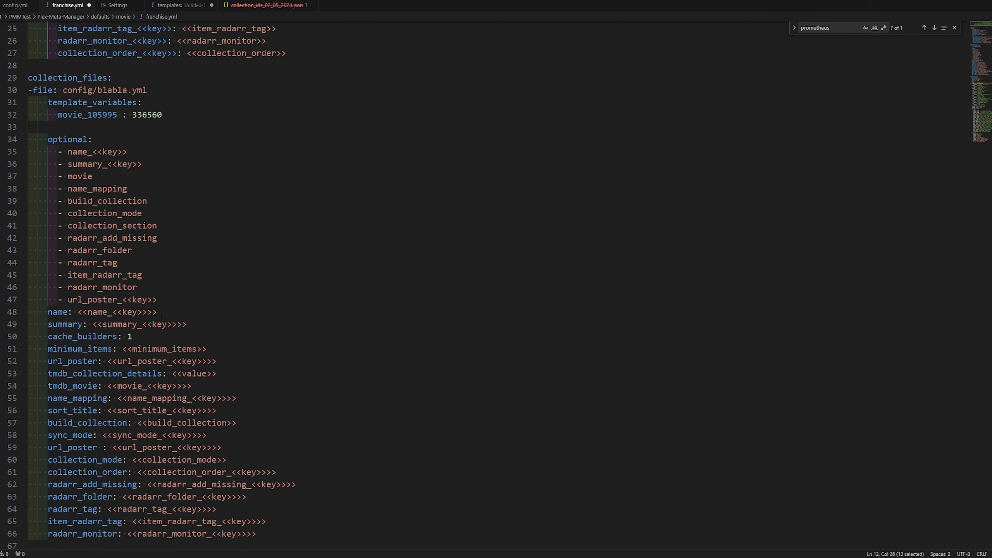
left_click_drag(206, 374, 102, 374)
type("sync ?")
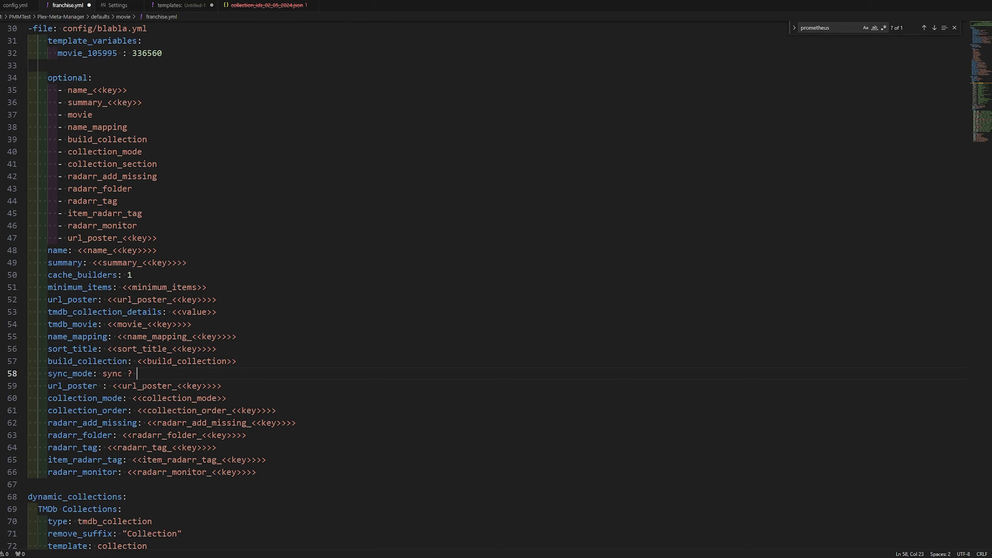
type(" ???")
scroll(145, 420, "up", 9)
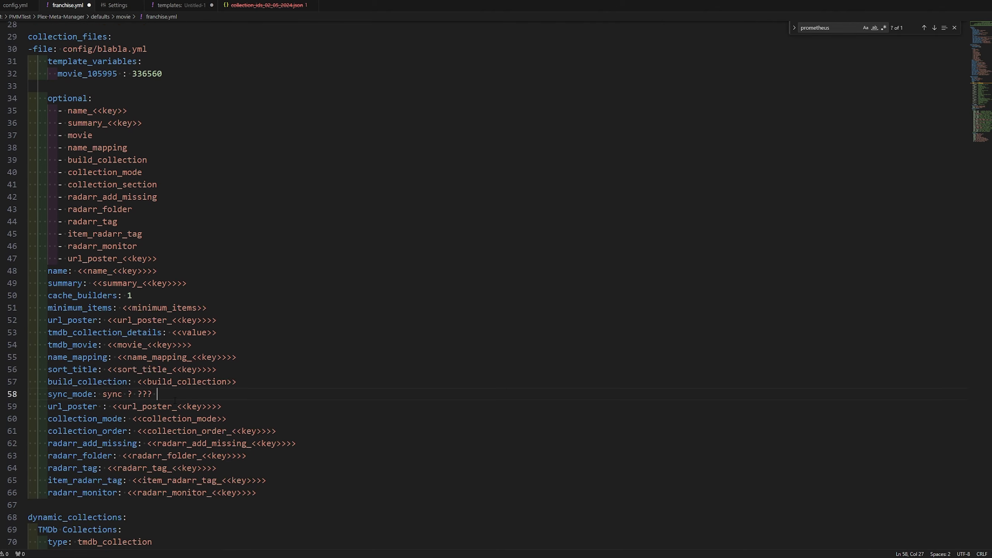
scroll(146, 420, "down", 9)
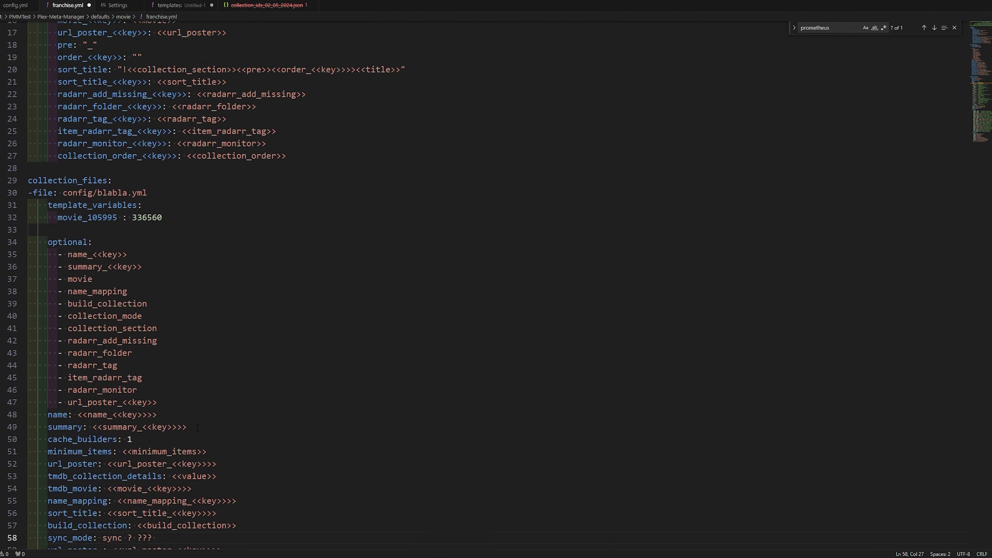
Step: Restore the template's sync_mode attribute to <<sync_mode_<<key>>>> and highlight the variable inside the brackets
key("BackSpace")
key("BackSpace")
key("BackSpace")
key("BackSpace")
key("BackSpace")
key("BackSpace")
key("BackSpace")
key("ctrl+BackSpace")
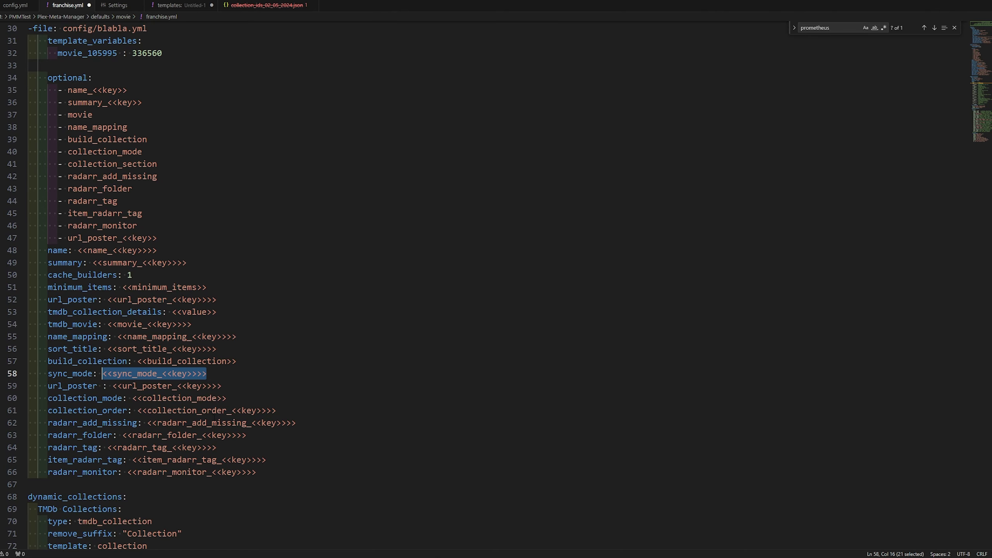
key("Tab")
scroll(211, 390, "down", 1)
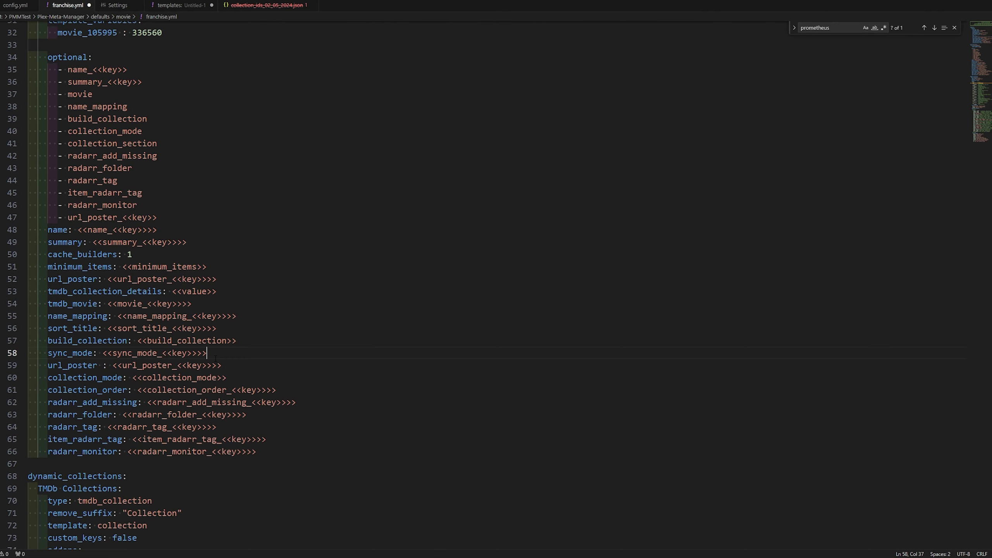
left_click_drag(201, 353, 112, 353)
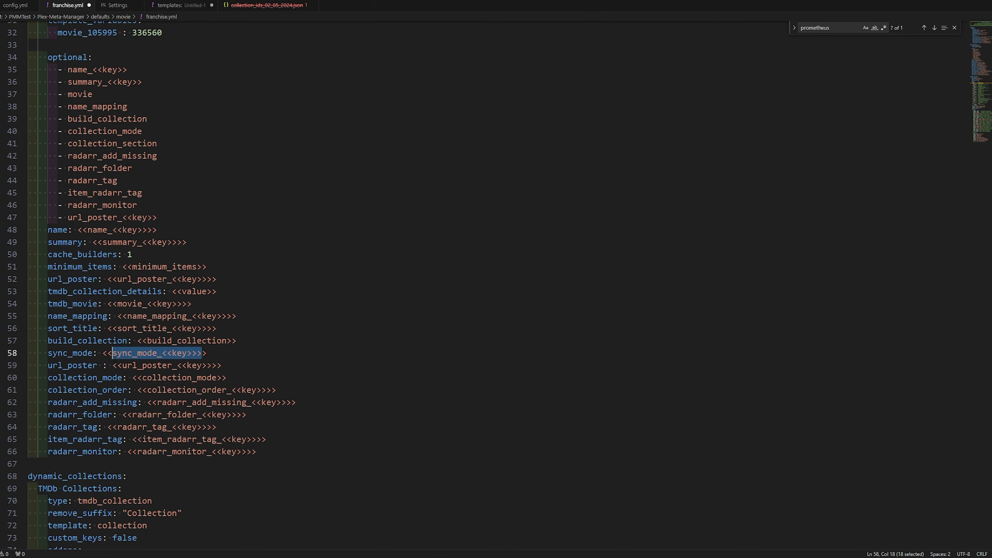
Step: Highlight the template's sync_mode_<<key>> default line and the template_variables block containing the movie_105995 entry
scroll(218, 286, "up", 10)
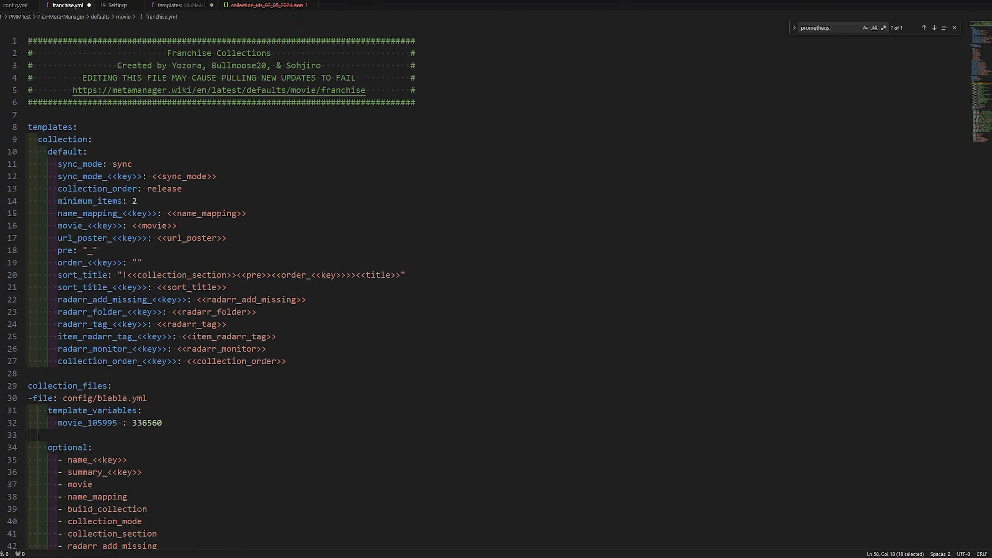
left_click_drag(55, 177, 217, 176)
left_click(218, 176)
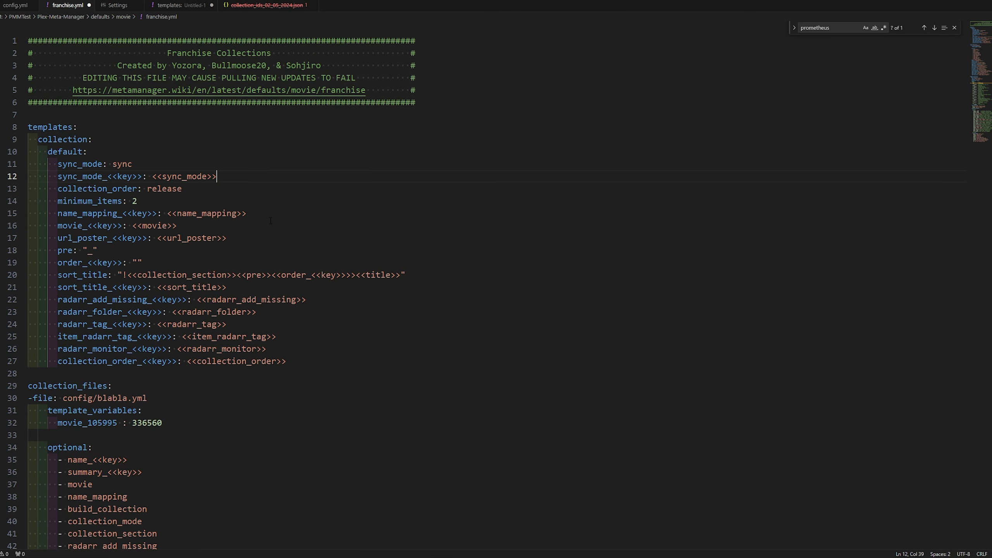
scroll(240, 314, "down", 5)
scroll(239, 315, "down", 4)
scroll(156, 201, "up", 2)
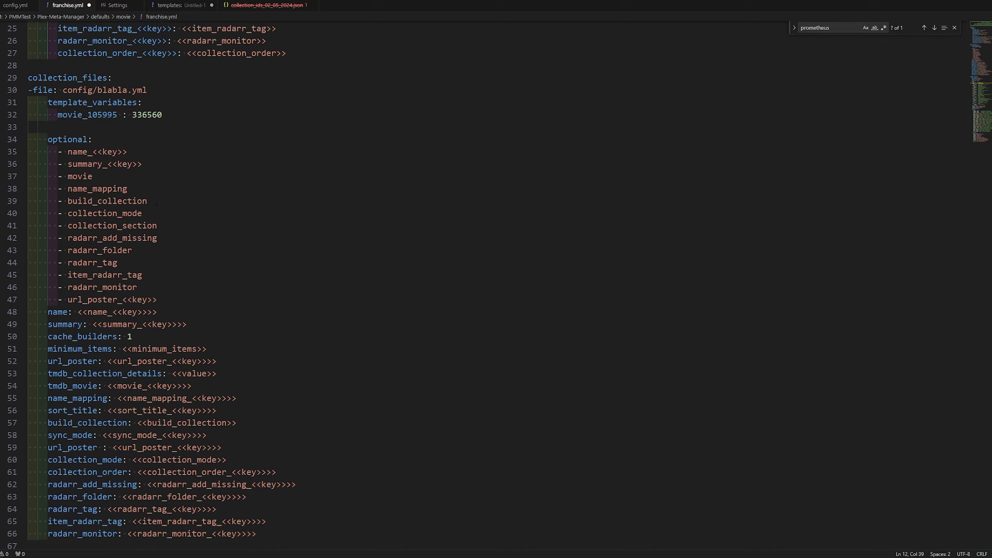
left_click_drag(183, 118, 48, 103)
Step: Highlight the entries from 627517 through the end of the name_mapping block, and the template's default block
scroll(254, 280, "down", 20)
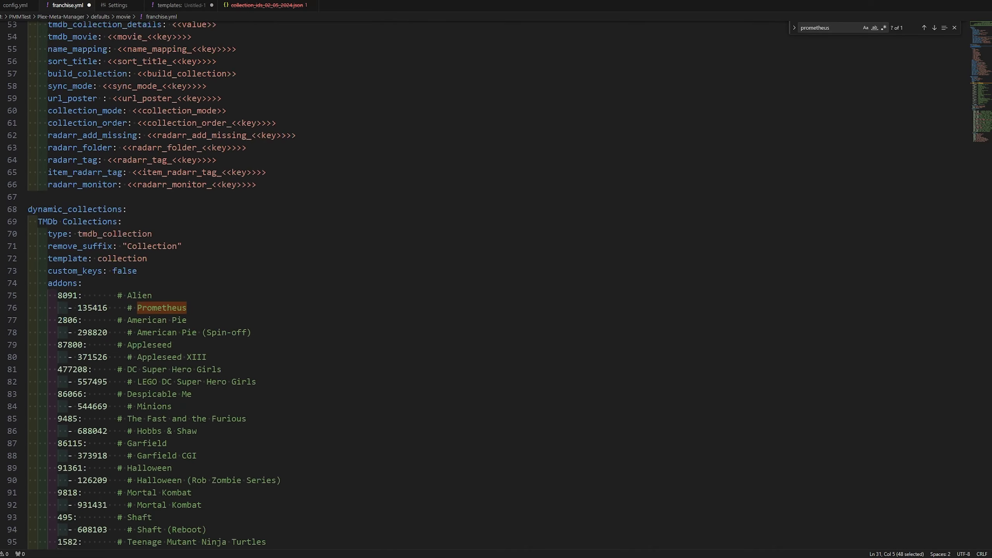
scroll(254, 280, "down", 15)
left_click_drag(59, 49, 32, 369)
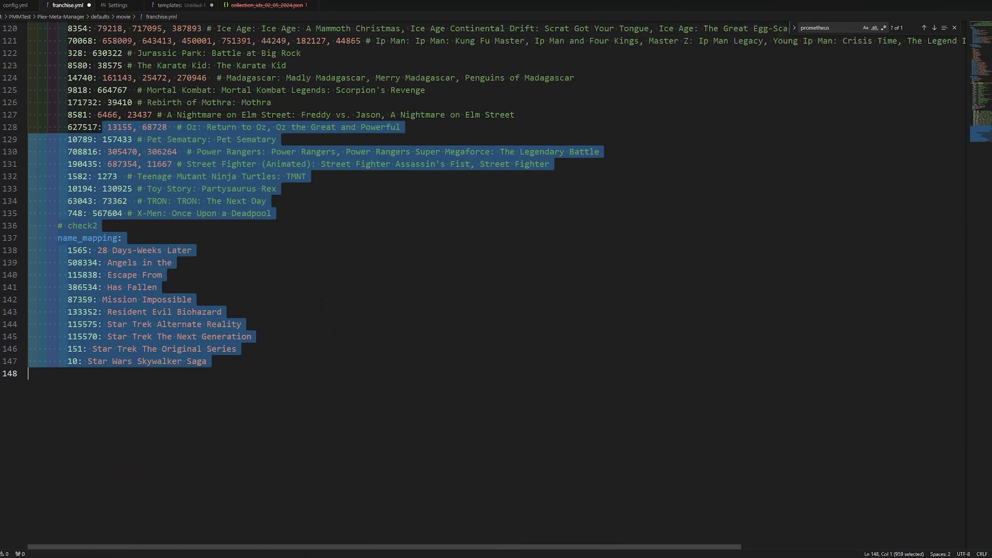
scroll(31, 368, "up", 15)
scroll(254, 280, "up", 20)
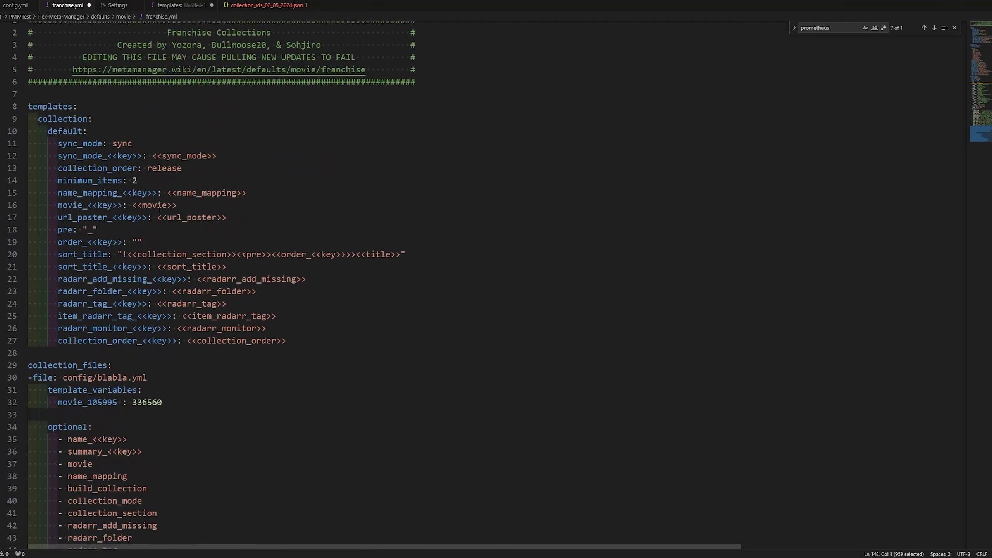
left_click_drag(47, 151, 262, 250)
left_click(262, 243)
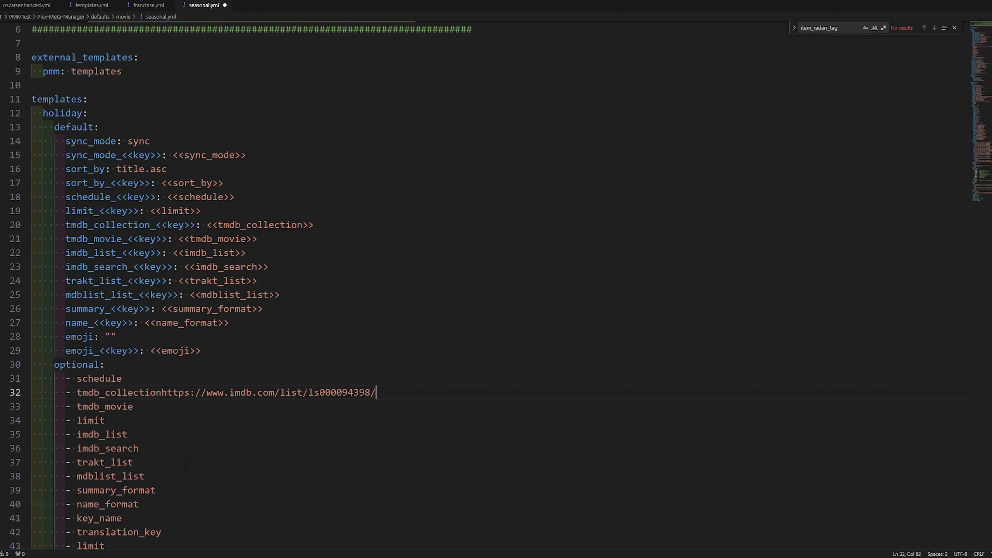
Step: Undo the IMDb URL inserted after the optional tmdb_collection entry in seasonal.yml, and highlight tmdb_collection in the defaults and the optional list
key("ctrl+z")
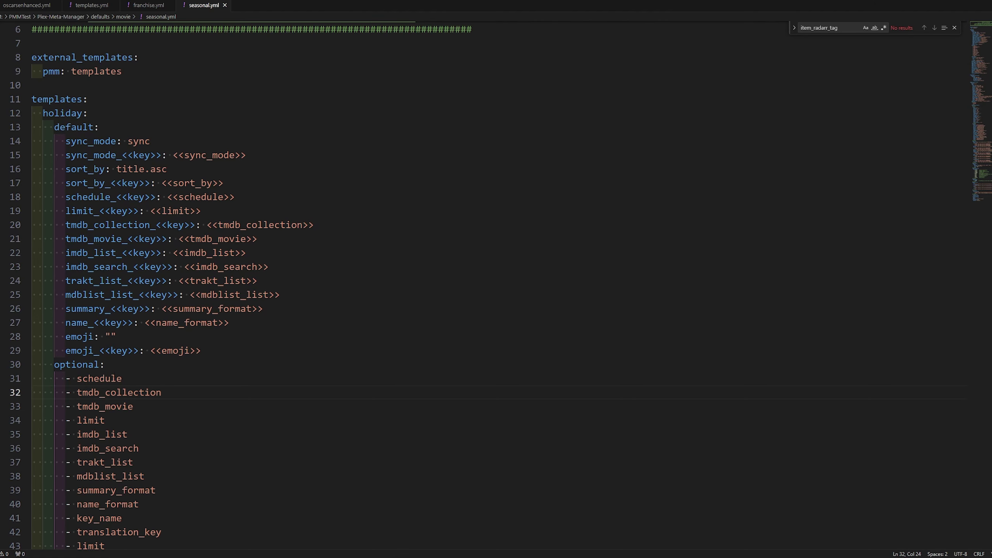
scroll(243, 320, "up", 2)
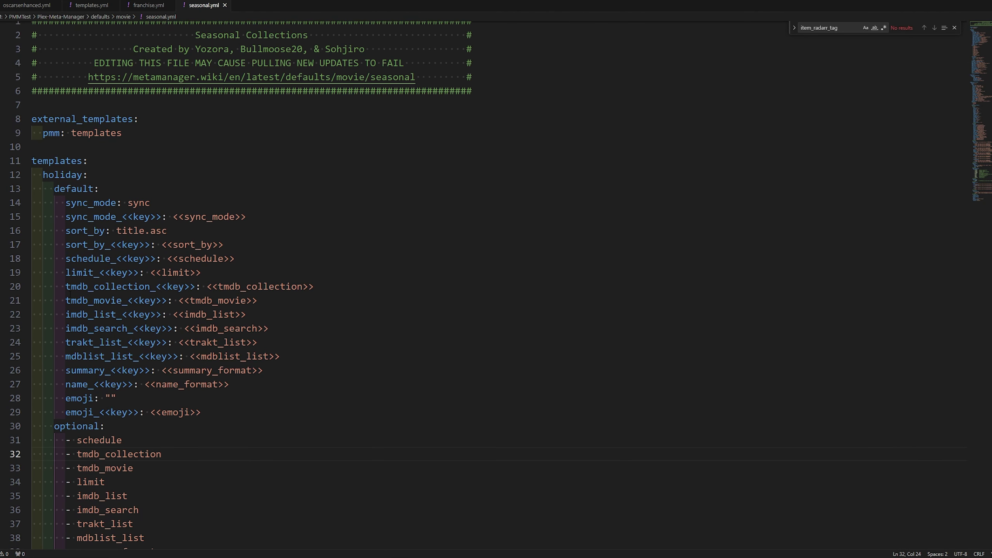
scroll(64, 243, "down", 1)
left_click_drag(64, 243, 302, 245)
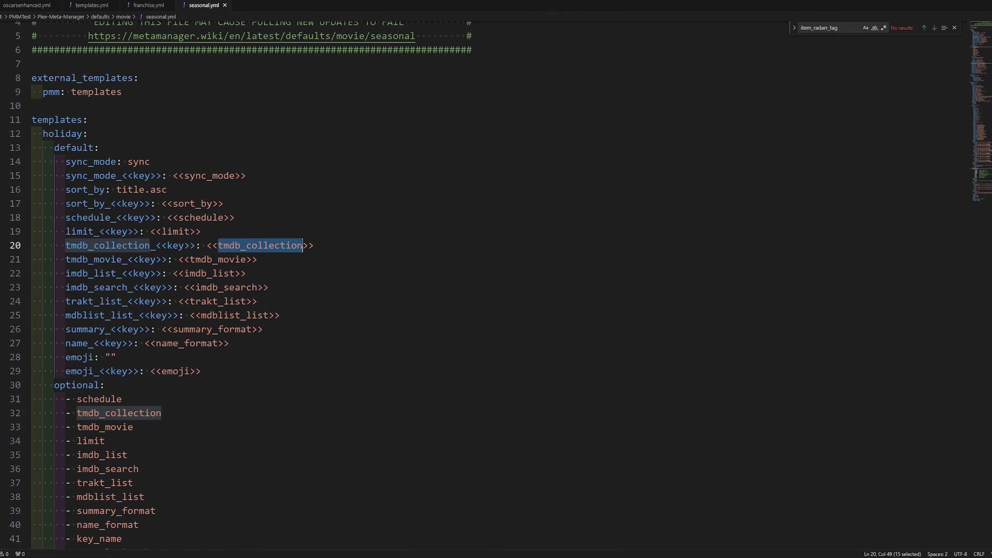
left_click_drag(164, 413, 70, 413)
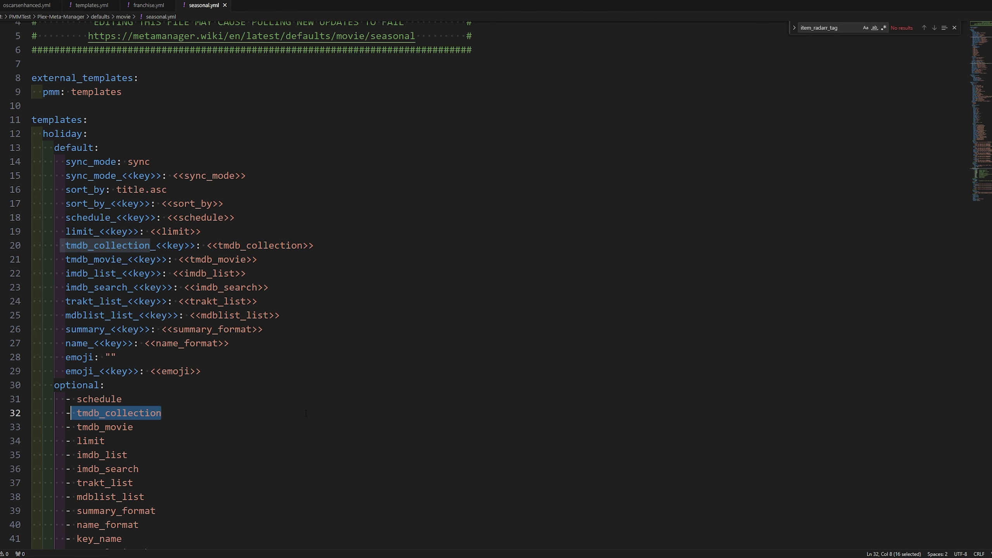
Step: Highlight the Seasonal Collections title in the file's header comment
scroll(191, 343, "down", 4)
scroll(191, 344, "up", 5)
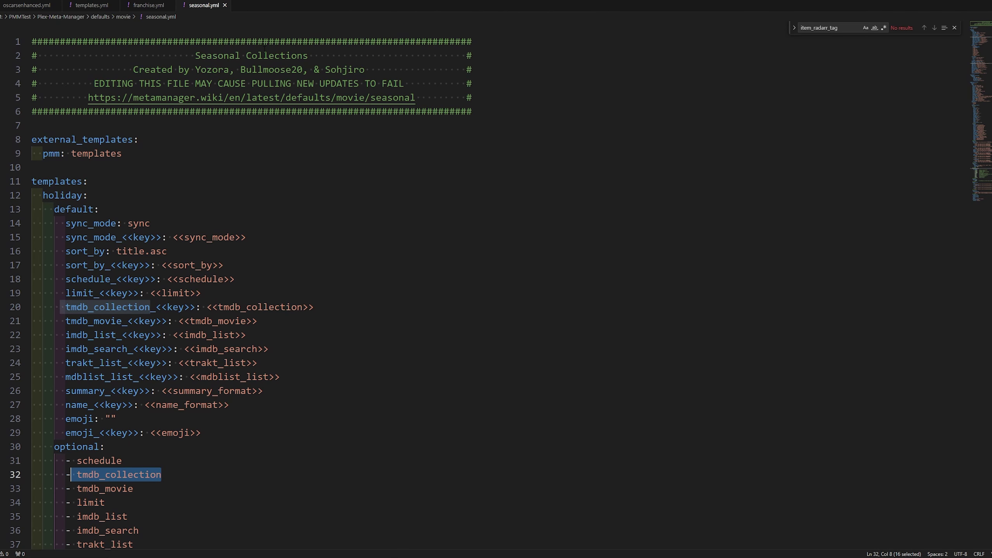
left_click_drag(195, 56, 308, 55)
left_click(400, 142)
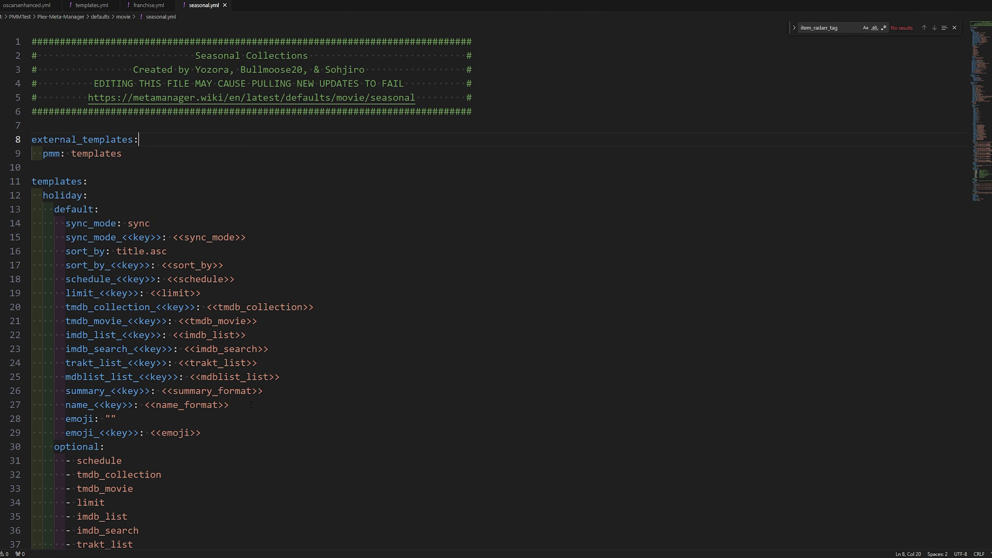
Step: Highlight the tmdb_collection variable used as the value of the holiday template's tmdb_collection_<<key>> default
double_click(227, 307)
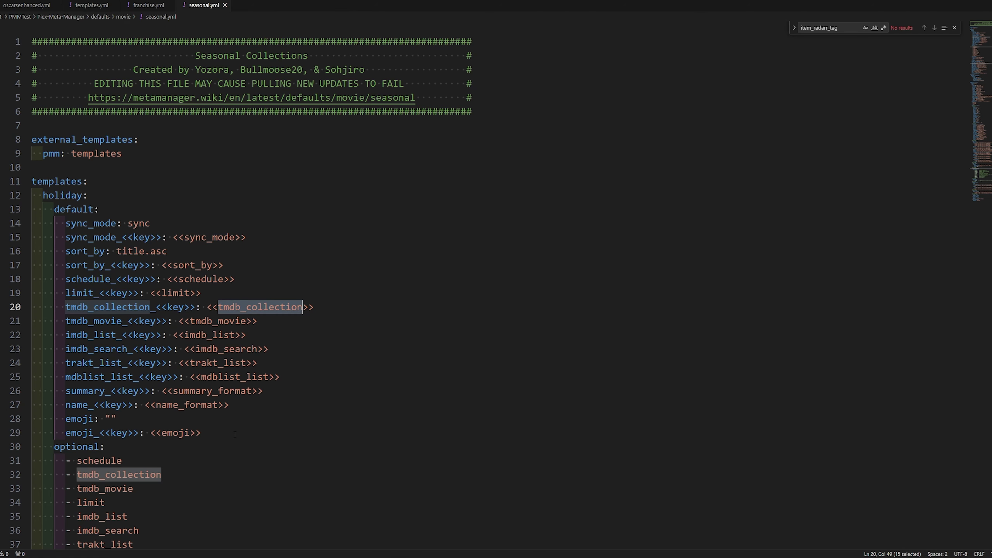
left_click(285, 306)
scroll(285, 307, "down", 3)
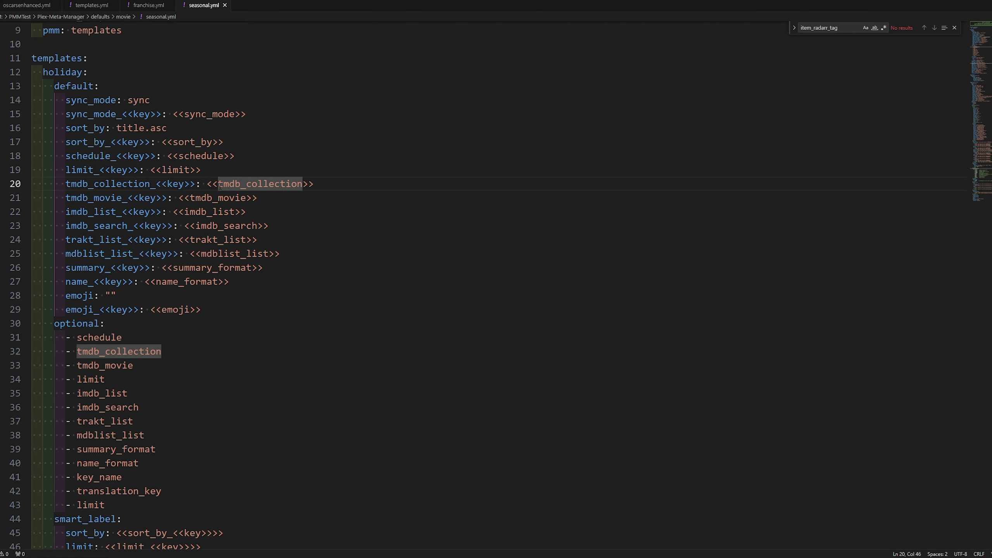
left_click_drag(218, 184, 303, 184)
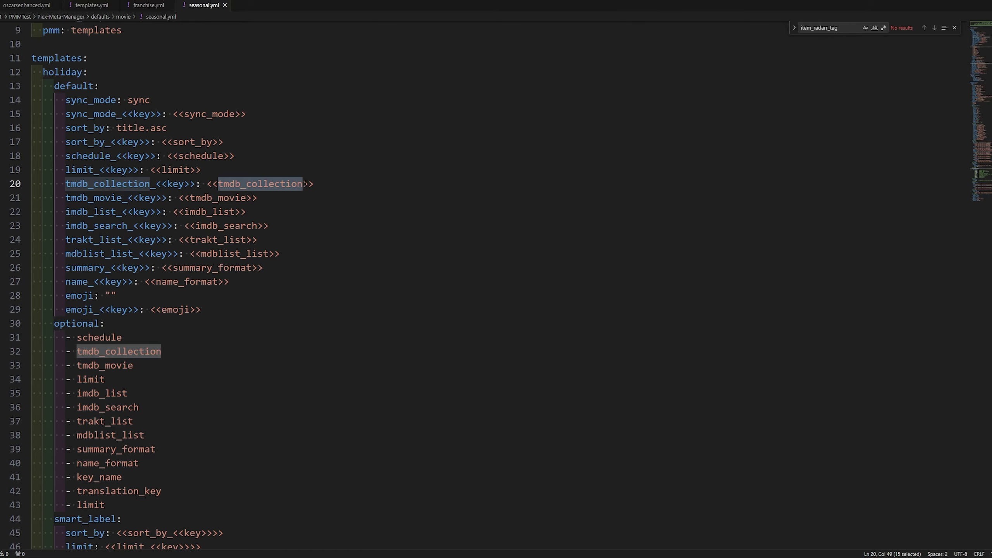
left_click(304, 191)
Step: Highlight holiday keys in the Seasonal dynamic collection's data list, including years, valentine, veteran and halloween
scroll(48, 319, "down", 15)
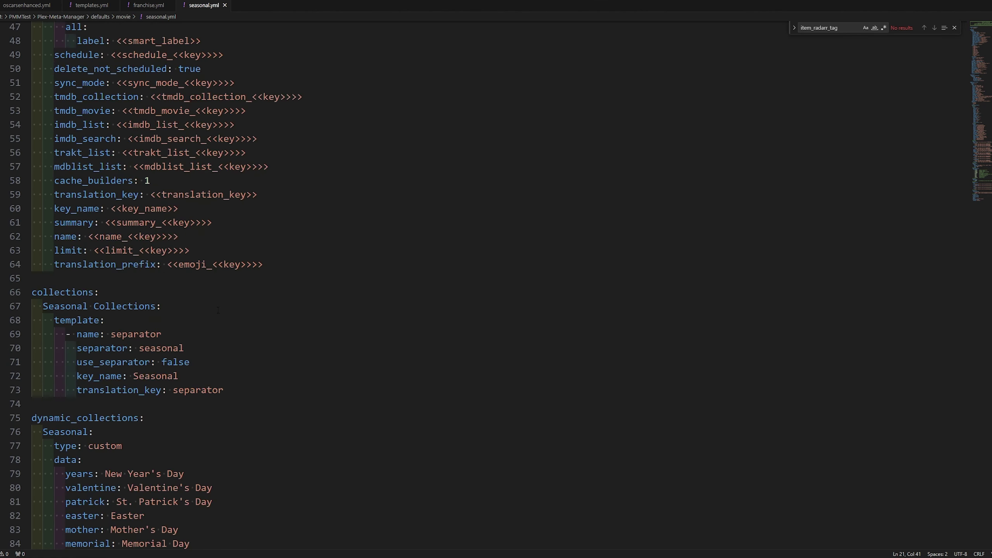
left_click_drag(48, 318, 252, 450)
left_click(292, 392)
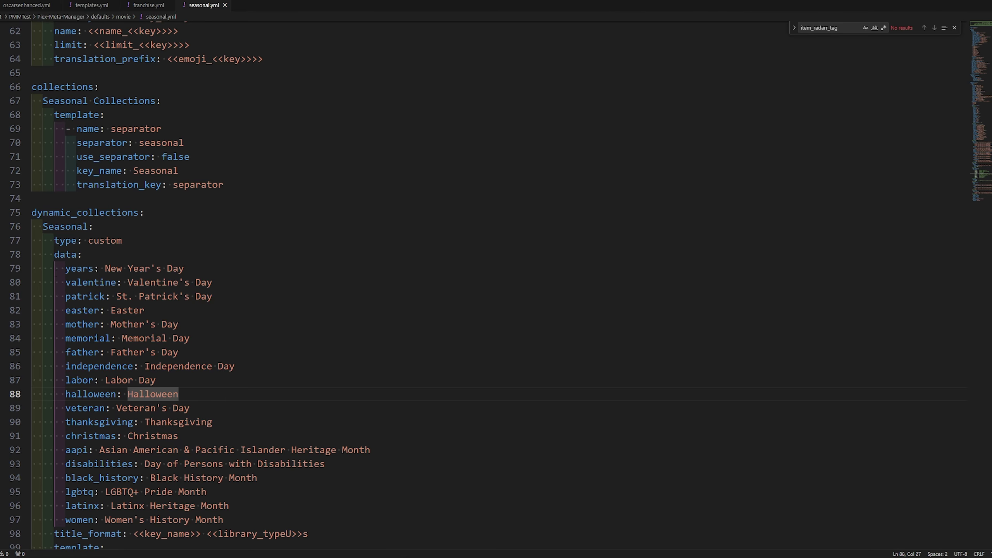
left_click_drag(59, 268, 88, 268)
double_click(91, 282)
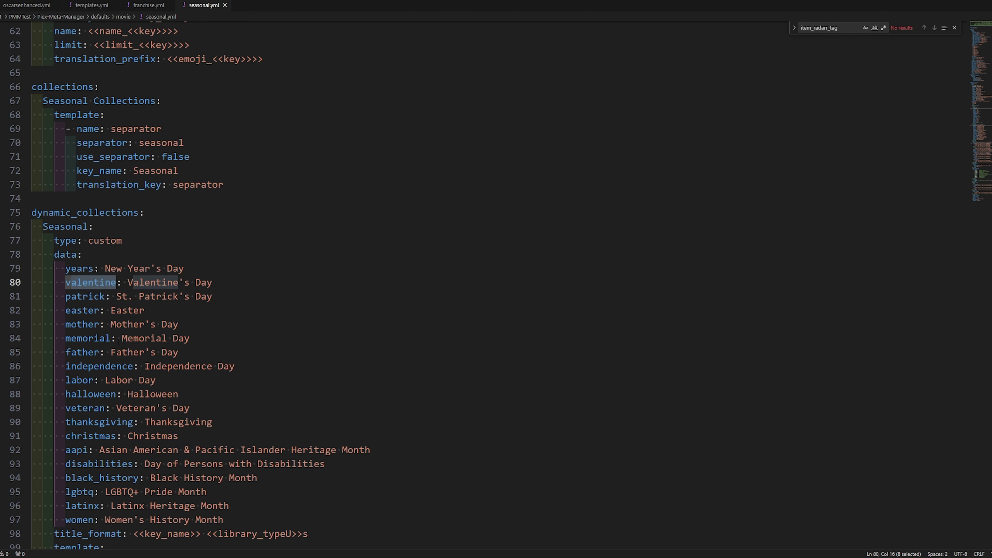
left_click(77, 324)
left_click(73, 408)
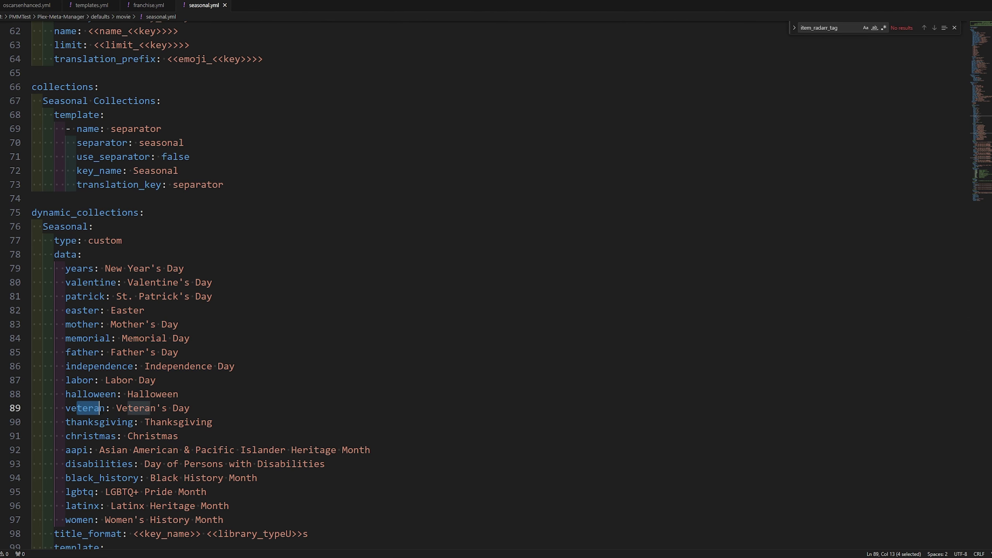
left_click_drag(65, 394, 105, 394)
double_click(332, 449)
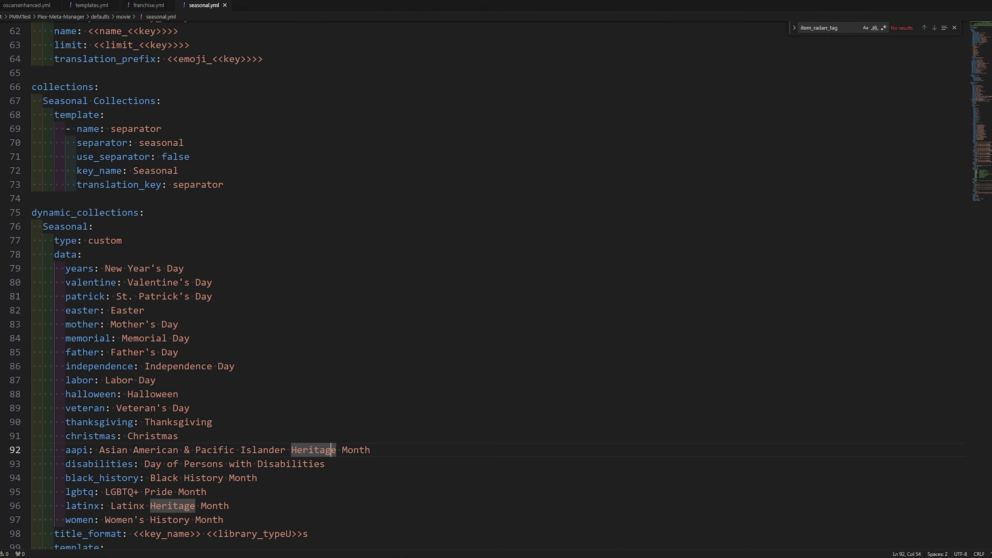
Step: Switch to the browser's Seasonal defaults wiki page and show its File-Specific Template Variables
key("alt+Tab")
left_click(527, 134)
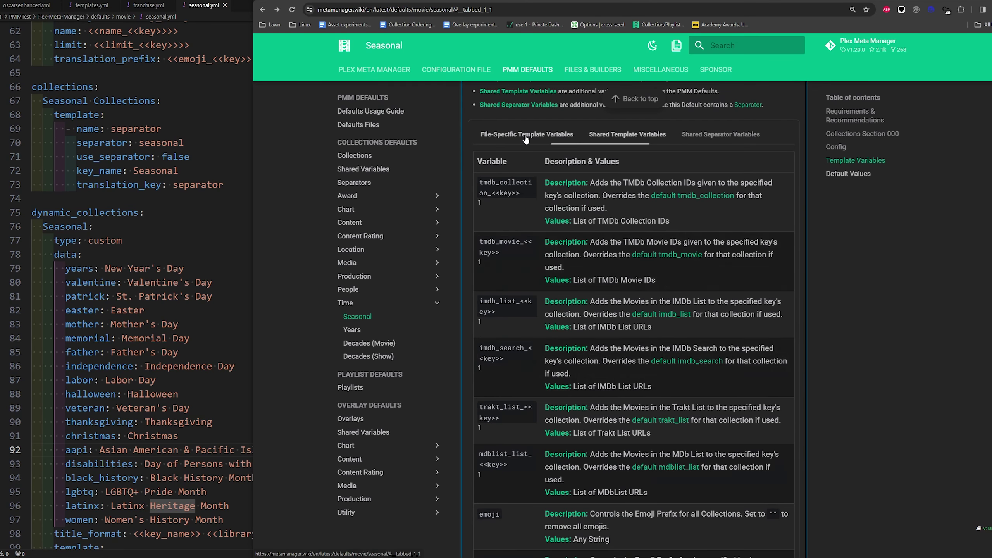
scroll(578, 377, "down", 3)
scroll(510, 124, "up", 2)
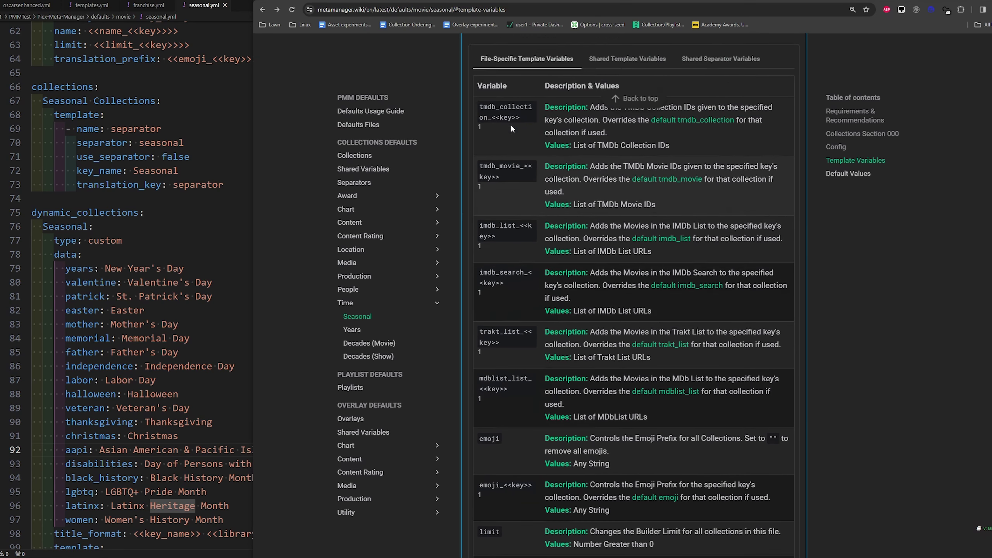
Step: Highlight the tmdb_collection_<<key>> variable name and the "specified key's" wording in its description
mouse_move(479, 139)
left_mouse_down()
mouse_move(523, 166)
mouse_move(524, 151)
mouse_move(490, 152)
left_mouse_up()
left_click(522, 172)
left_click(520, 152)
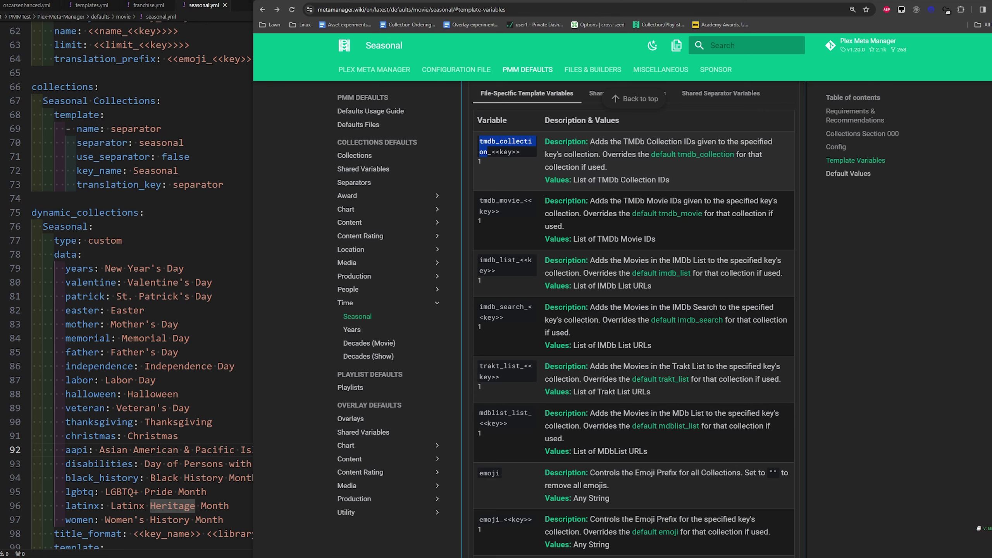
left_click(490, 153)
left_click_drag(628, 142, 763, 142)
left_click(710, 146)
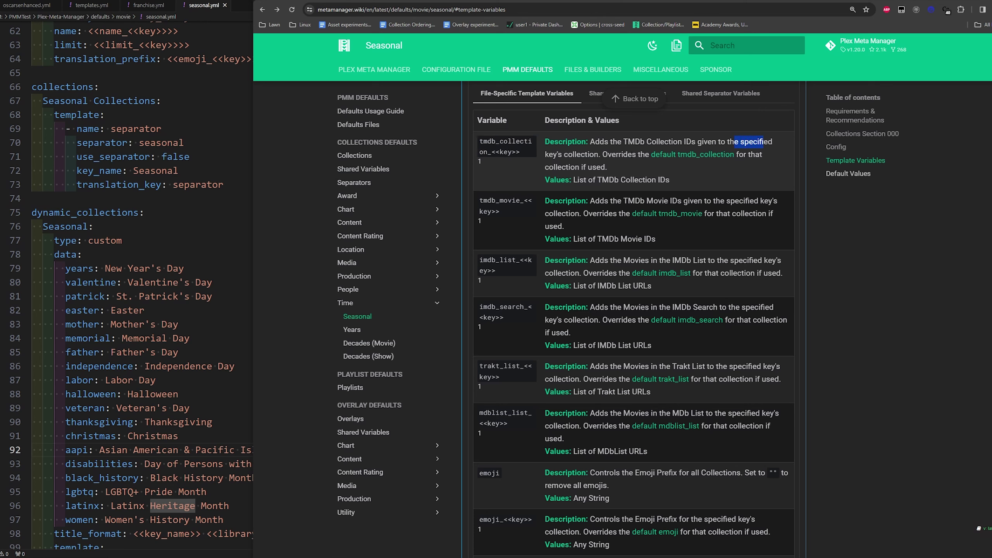
left_click(598, 156)
left_click_drag(594, 156, 569, 155)
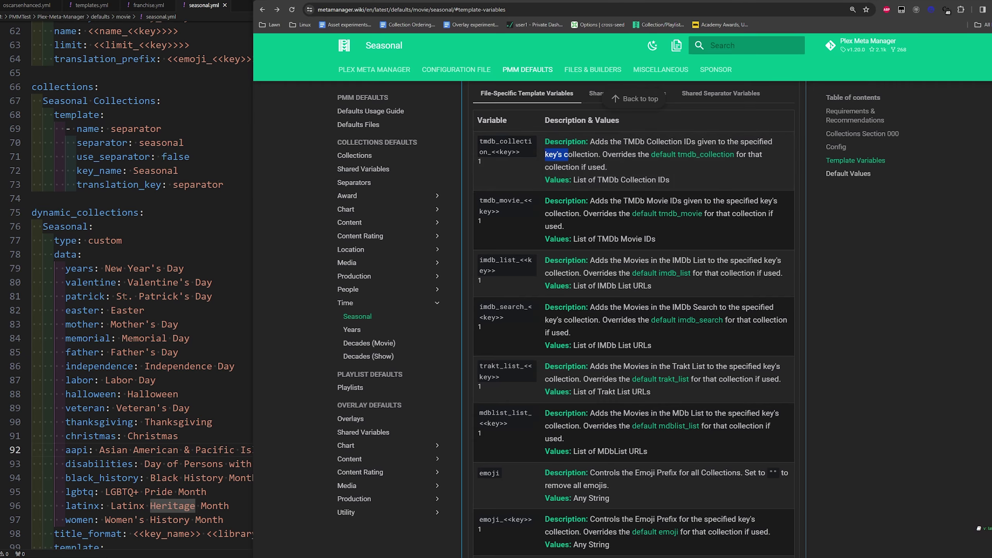
Step: Return to seasonal.yml in the code editor and highlight the data keys from years to black_history
left_click(24, 339)
left_click_drag(32, 268, 110, 478)
left_click(133, 477)
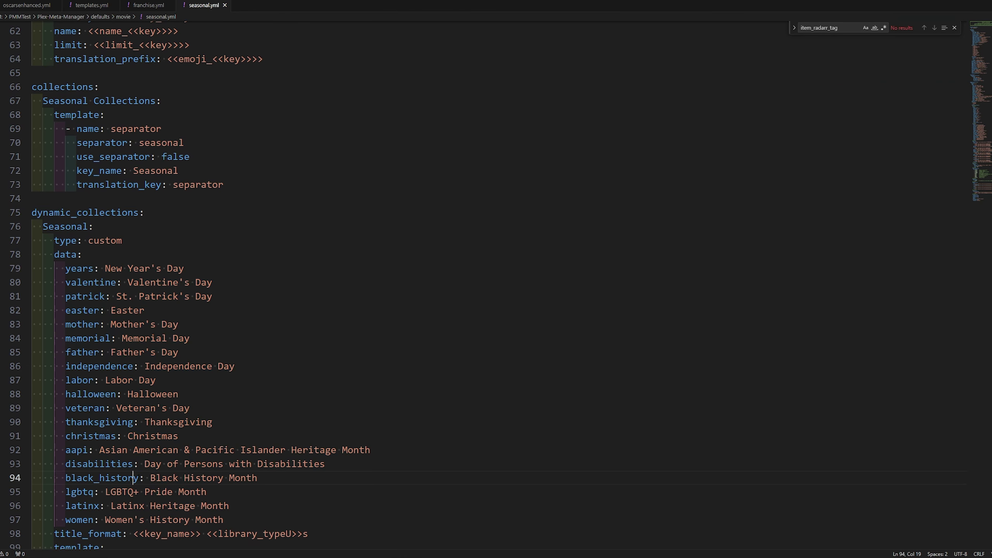
Step: Highlight the holiday template's tmdb_collection_<<key>> default with its value, and the tmdb_collection entry in the optional list
scroll(133, 477, "up", 3)
scroll(158, 398, "up", 15)
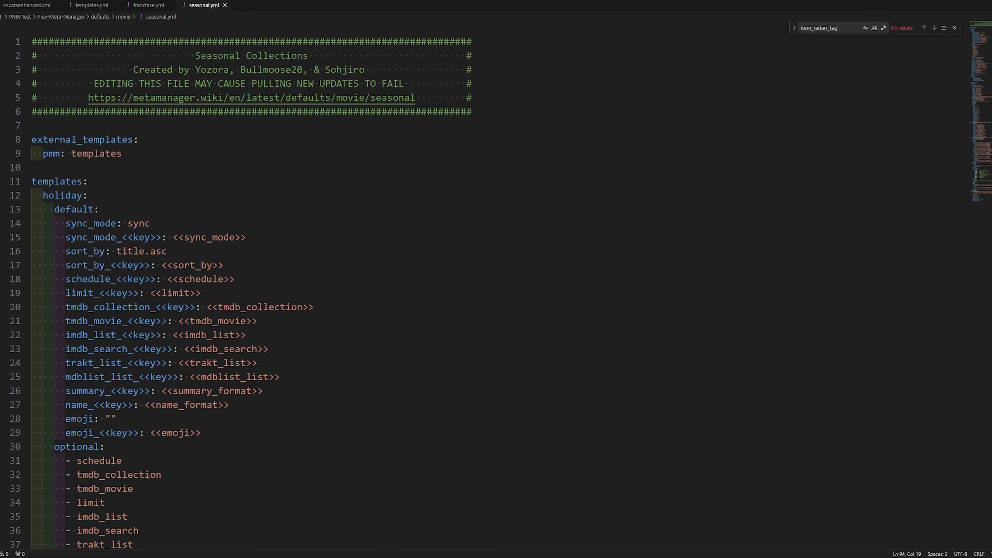
left_click_drag(302, 307, 62, 307)
double_click(260, 307)
left_click(176, 475)
scroll(282, 215, "down", 5)
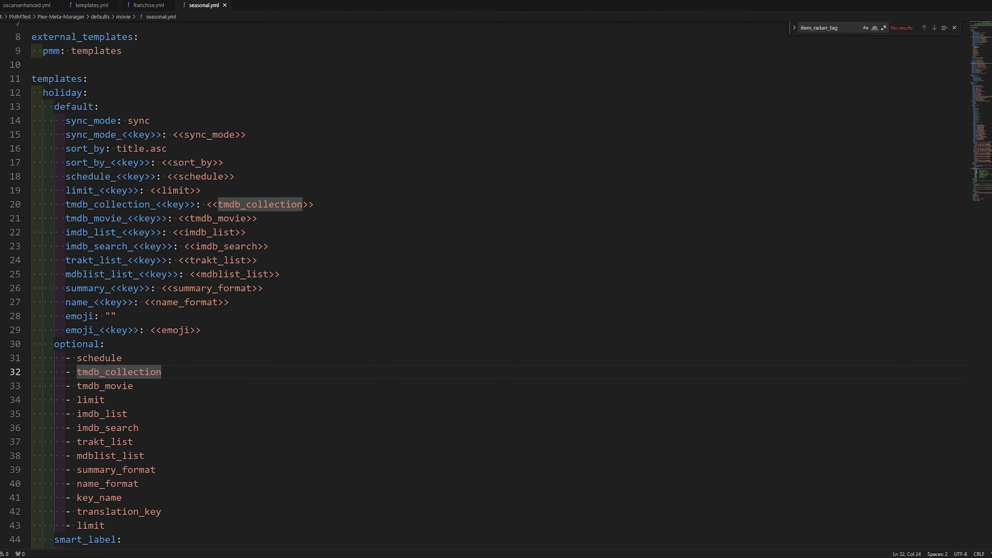
key("ctrl+shift+Left")
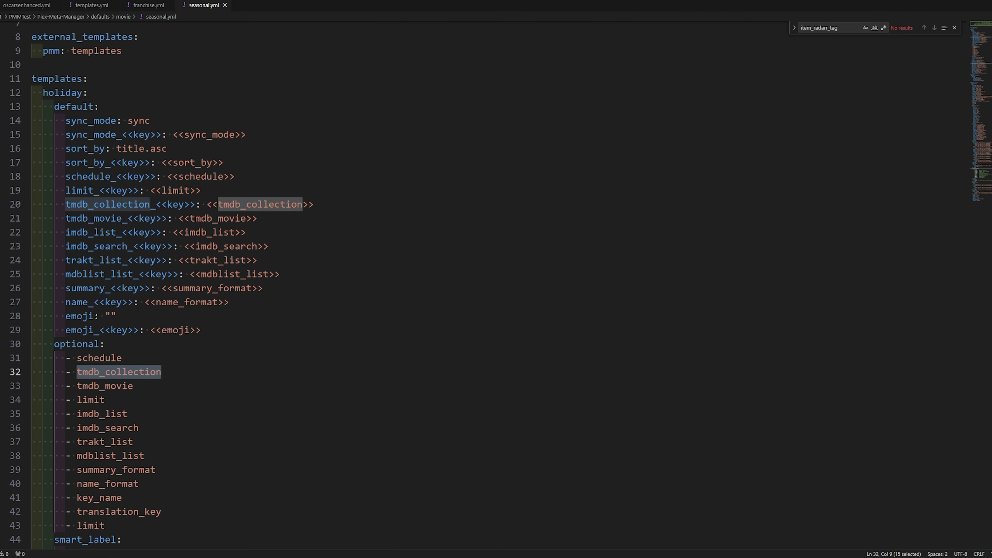
Step: Highlight the tmdb_collection_<<key>> default name, its <<key>> part, and the beginning of the value beside it
left_click_drag(196, 204, 65, 204)
left_click_drag(194, 205, 152, 205)
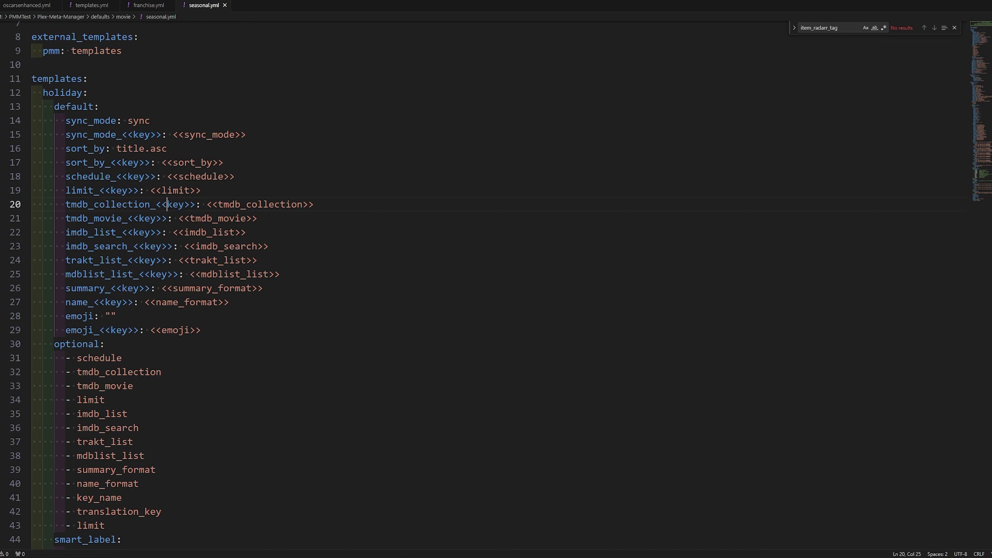
key("Right")
key("Right")
key("Right")
key("Right")
key("Right")
key("shift+Right")
key("shift+Right")
key("shift+Right")
key("shift+Right")
key("shift+Right")
key("shift+Right")
key("shift+Right")
key("shift+Right")
key("shift+Right")
Step: Try deleting the tmdb_collection_<<key>> line from the holiday template's defaults, and undo the deletion
left_click(131, 385)
left_click_drag(314, 204, 32, 191)
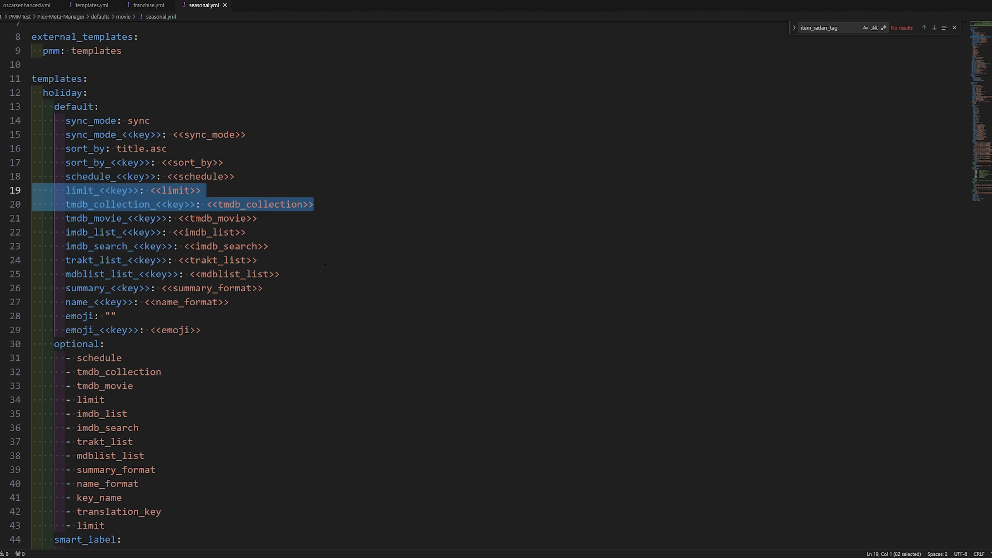
left_click_drag(313, 204, 34, 204)
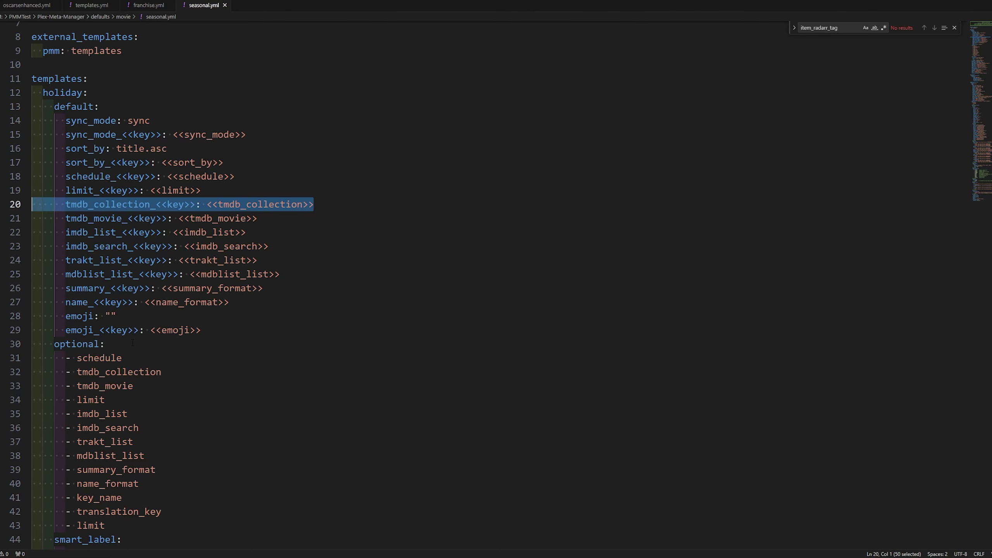
key("BackSpace")
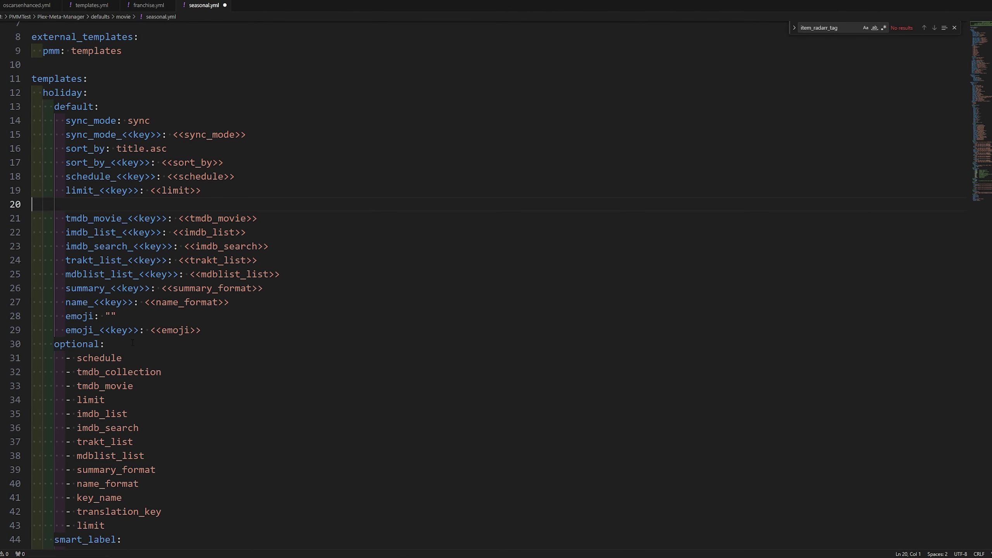
key("ctrl+z")
Step: Open the recent file defaults\award\oscars.yml and compare its start with oscarsenhanced.yml
left_click(105, 400)
scroll(104, 399, "down", 8)
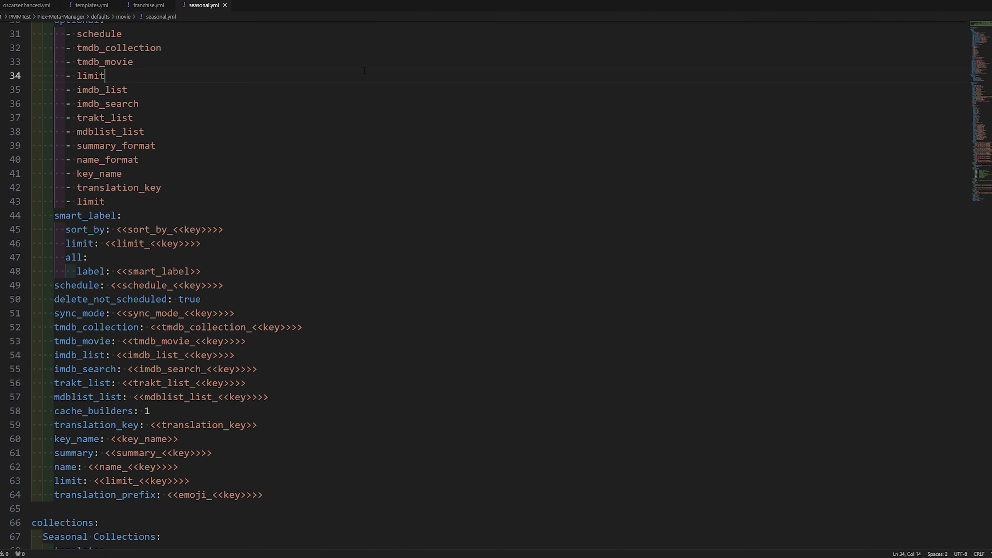
key("alt+f")
mouse_move(40, 73)
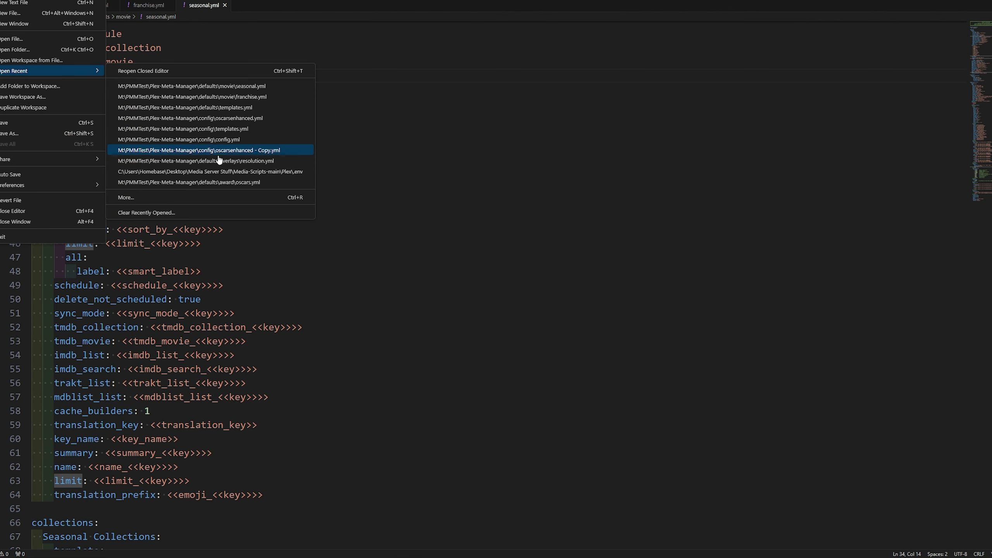
left_click(215, 178)
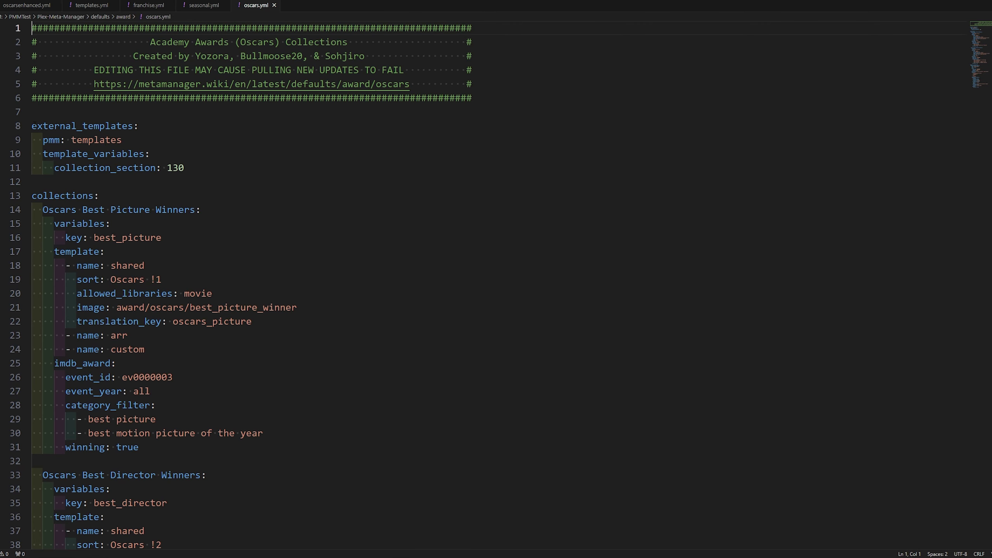
left_click(27, 5)
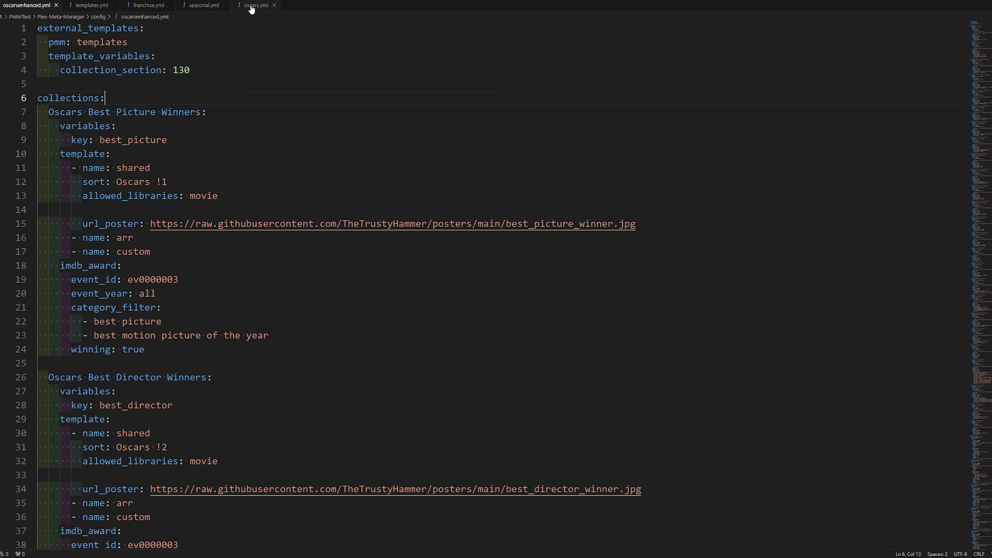
left_click(250, 7)
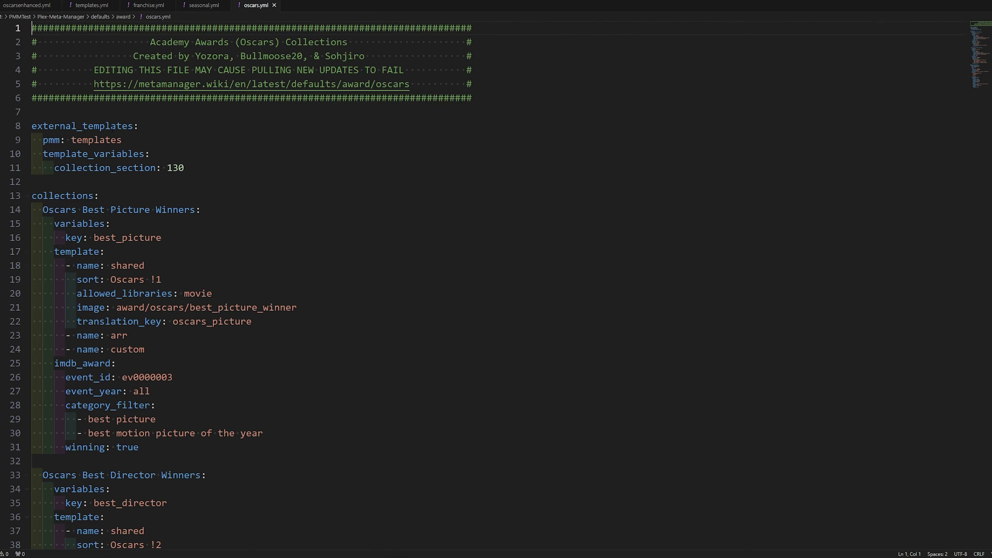
Step: In oscars.yml, highlight the template_variables block under external_templates and its collection_section: 130 line
left_click_drag(210, 172, 32, 154)
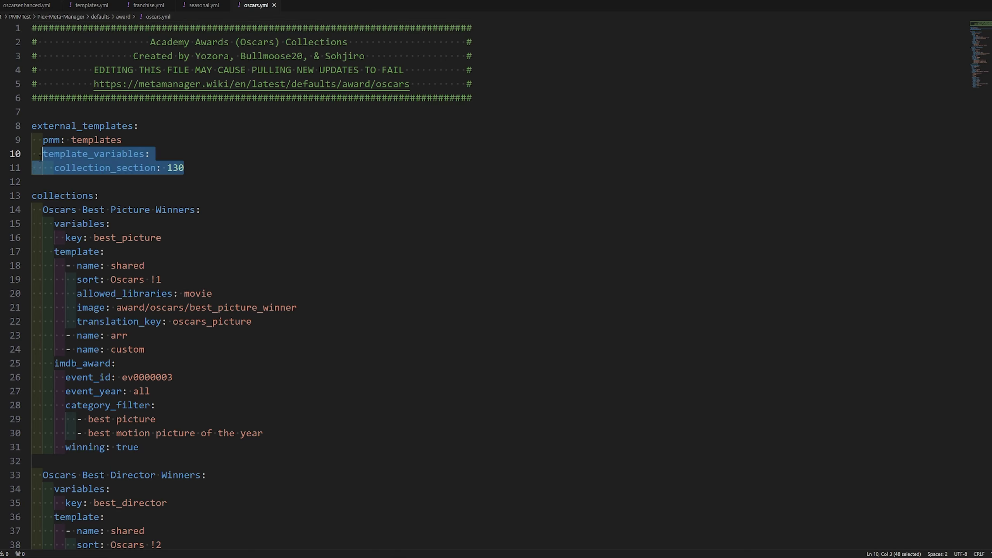
left_click(151, 168)
left_click_drag(187, 168, 48, 168)
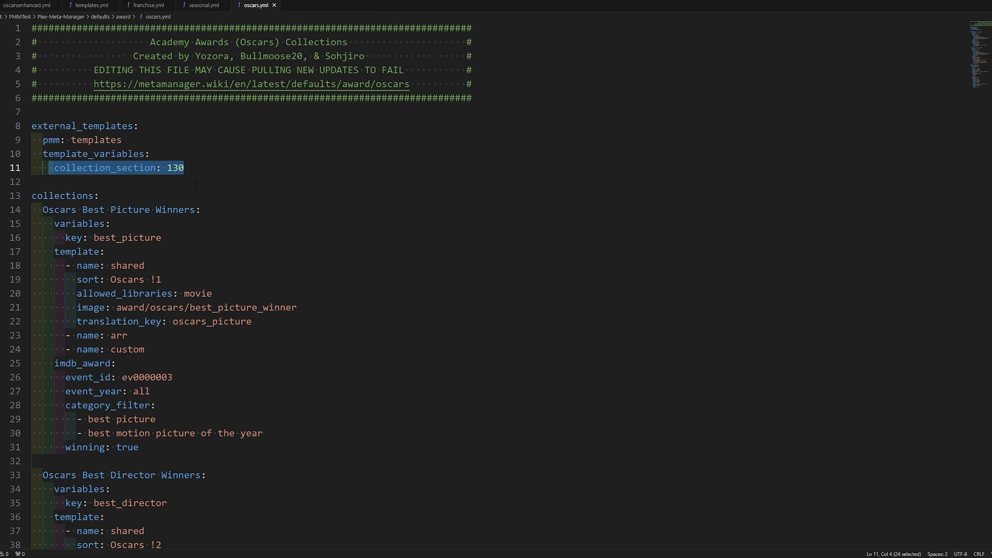
left_click(192, 169)
left_click(257, 238)
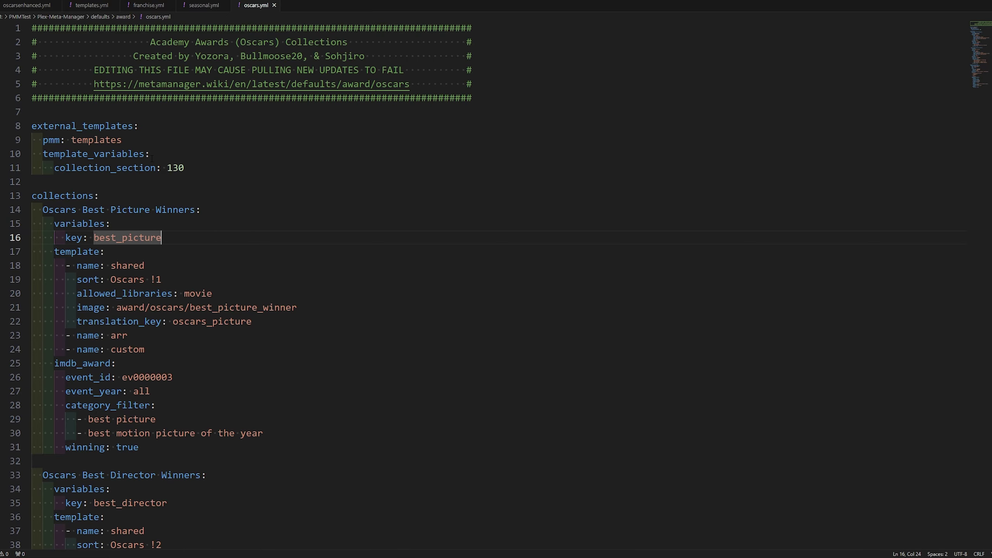
Step: Switch to the Plex Meta Manager wiki, open Dynamic Collections, and expand the template_variables attribute to read its accepted values
key("alt+Tab")
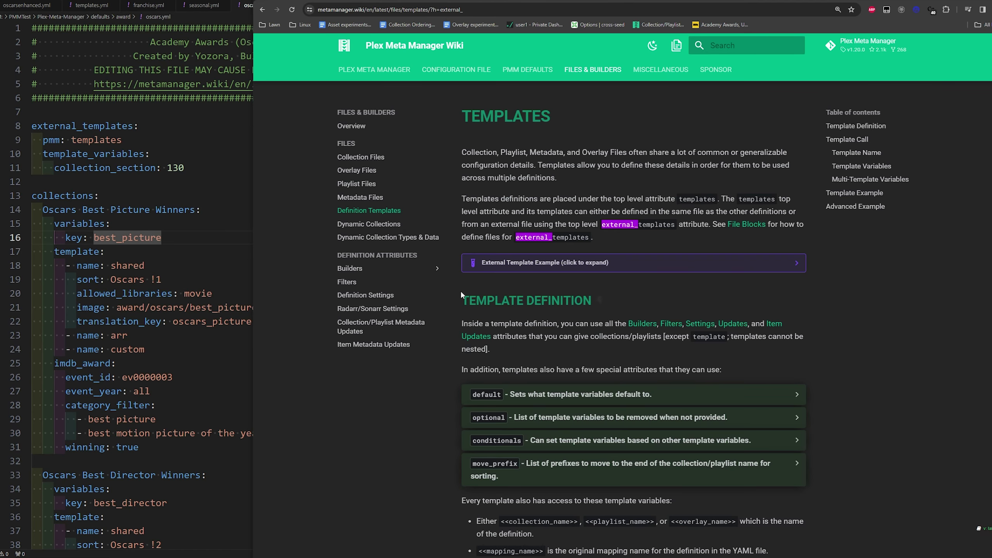
scroll(583, 346, "down", 15)
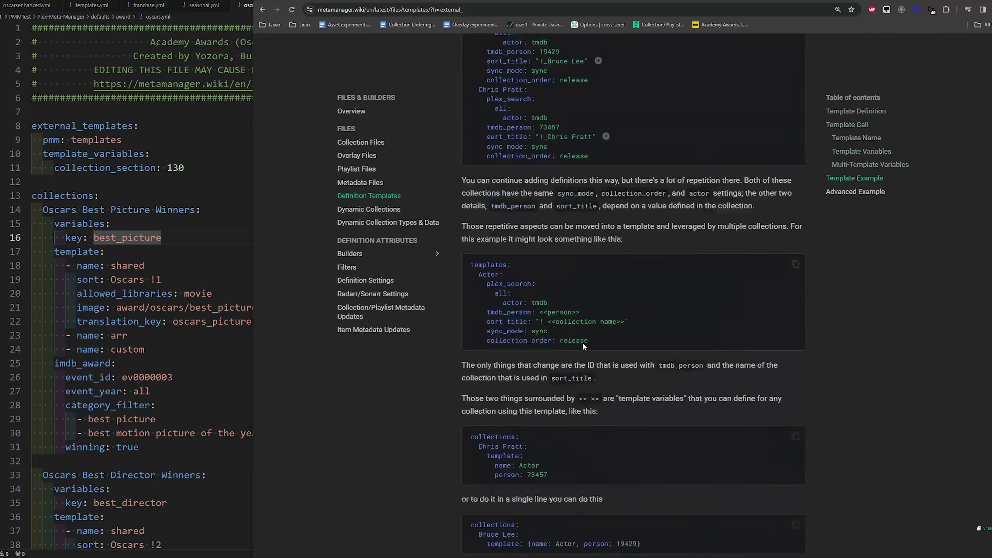
scroll(583, 346, "down", 3)
left_click(369, 209)
scroll(612, 285, "down", 5)
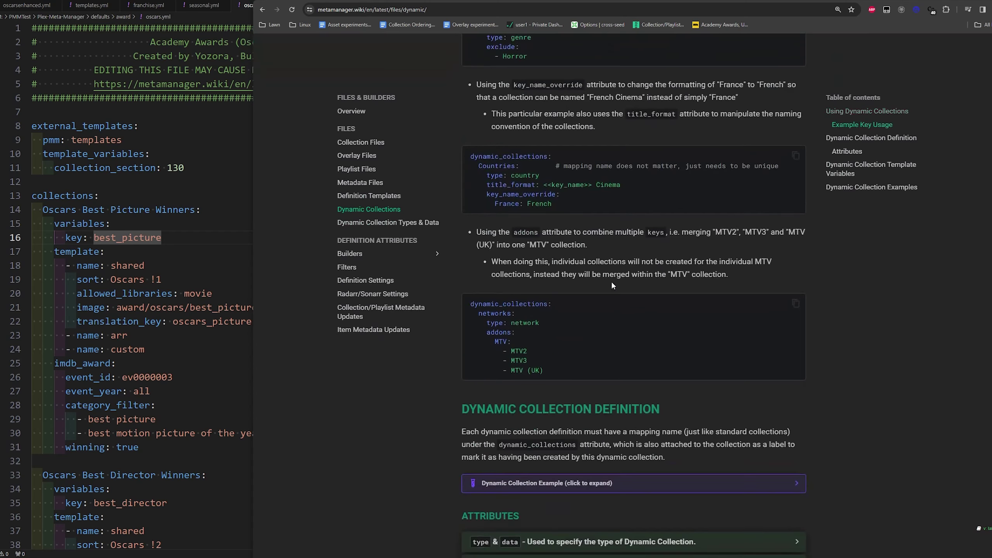
scroll(611, 281, "down", 10)
left_click(530, 181)
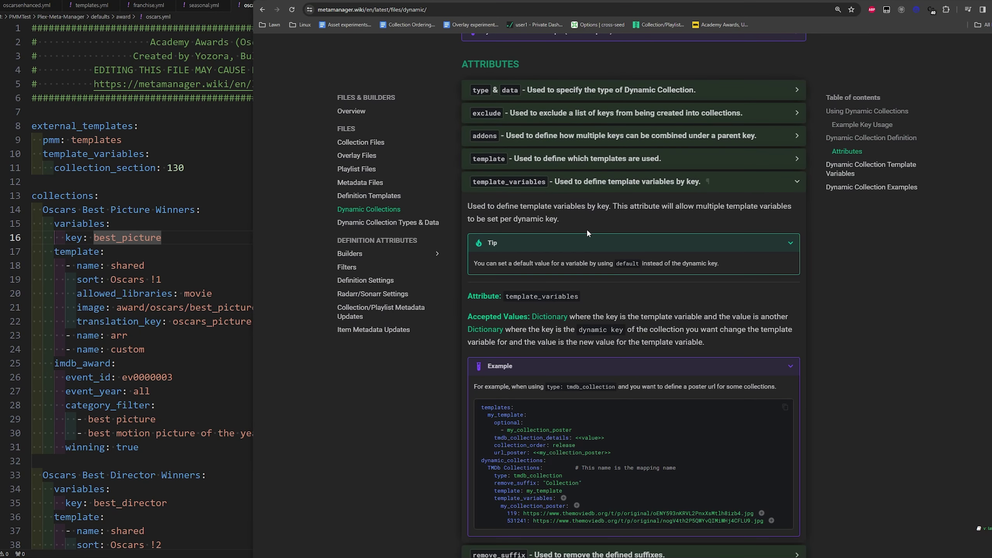
scroll(587, 233, "down", 3)
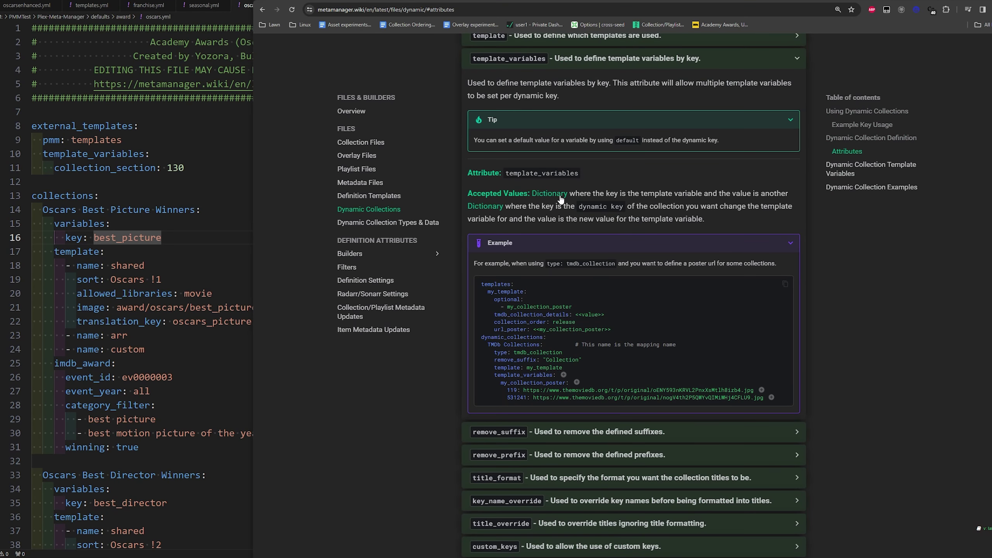
left_click_drag(482, 202, 530, 199)
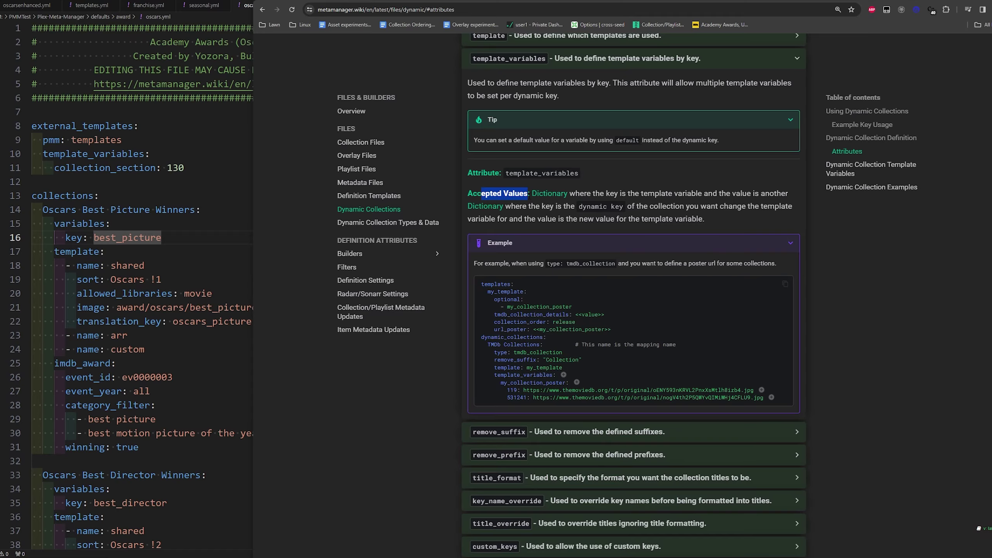
left_click(531, 199)
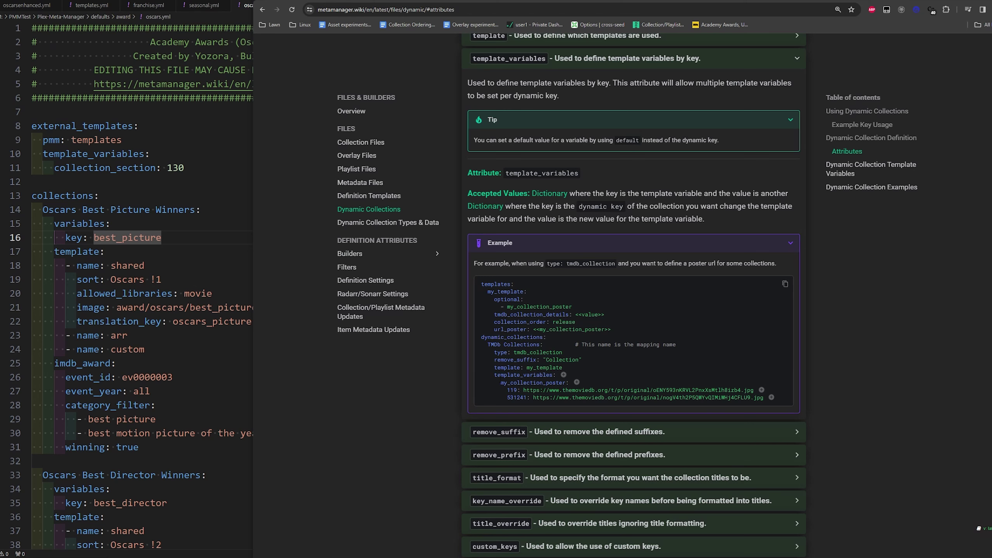
Step: In the wiki example, highlight the my_collection_poster key, the 119 poster URL, and the <<my_collection_poster>> reference in url_poster
double_click(501, 381)
left_click_drag(514, 390, 754, 389)
left_click(679, 383)
left_click_drag(604, 329, 528, 329)
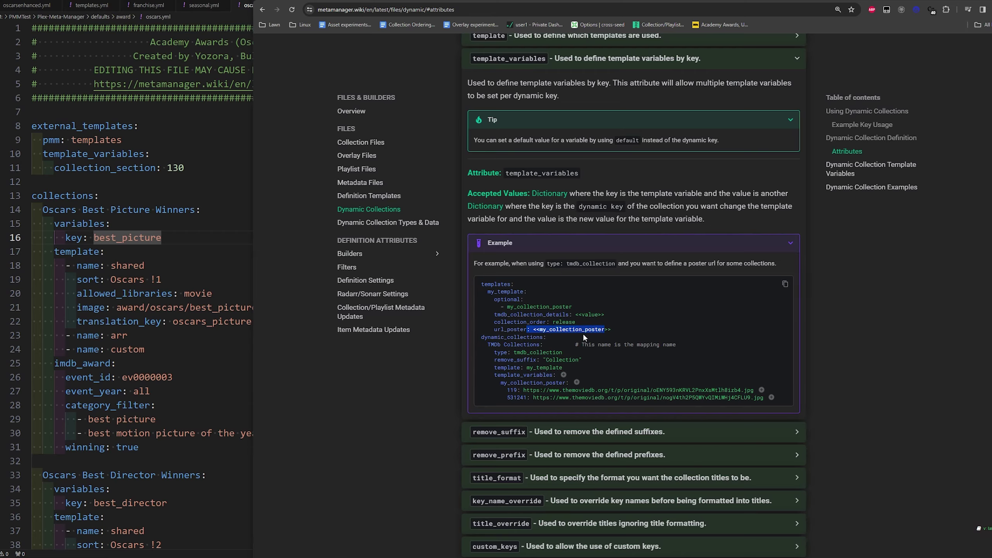
left_click(585, 336)
left_click_drag(604, 330, 540, 330)
left_click(489, 421)
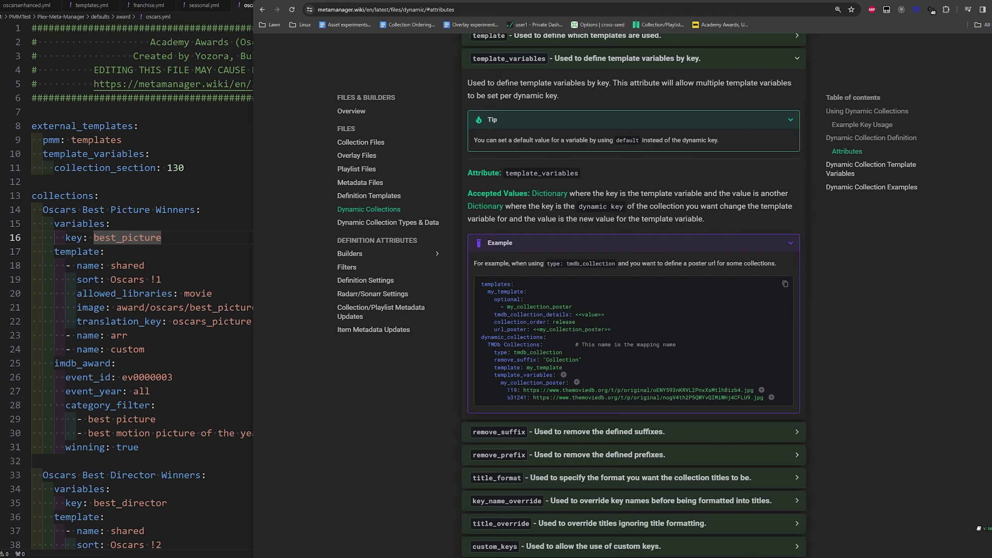
Step: Highlight the dynamic keys 119 and 531241 with their poster URLs, and the url_poster variable that receives them
mouse_move(507, 390)
left_mouse_down()
mouse_move(519, 389)
mouse_move(507, 398)
left_mouse_up()
left_click_drag(530, 398, 507, 398)
left_click(528, 406)
left_click_drag(505, 390, 764, 398)
left_click_drag(606, 339, 539, 330)
left_click(592, 402)
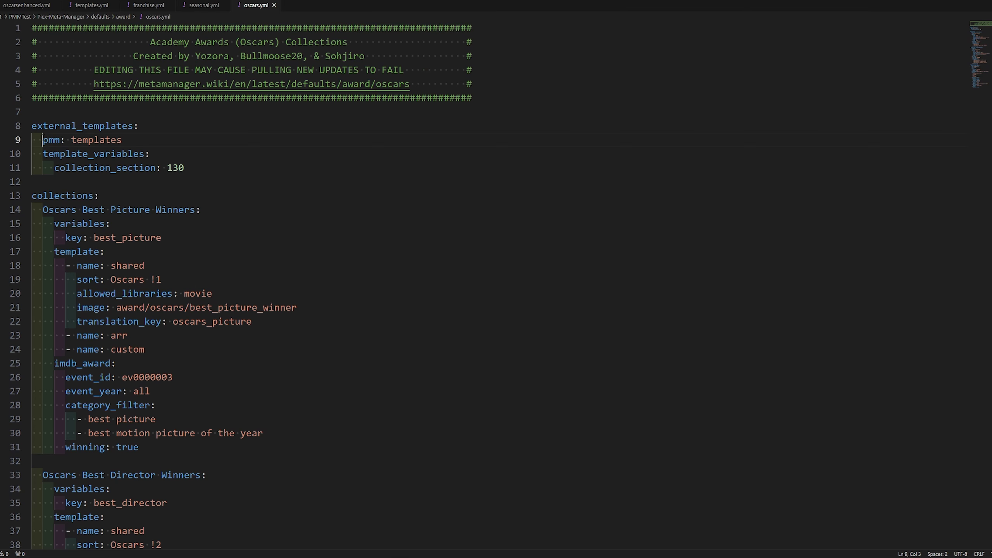
Step: In oscars.yml in the code editor, replace the pmm: templates entry under external_templates with - file: config/myfriendscollection.yml
left_click_drag(43, 139, 54, 140)
key("BackSpace")
type("-file")
key("Delete")
key("End")
key("Delete")
key("BackSpace")
key("BackSpace")
key("BackSpace")
key("BackSpace")
key("BackSpace")
key("BackSpace")
key("BackSpace")
key("BackSpace")
key("BackSpace")
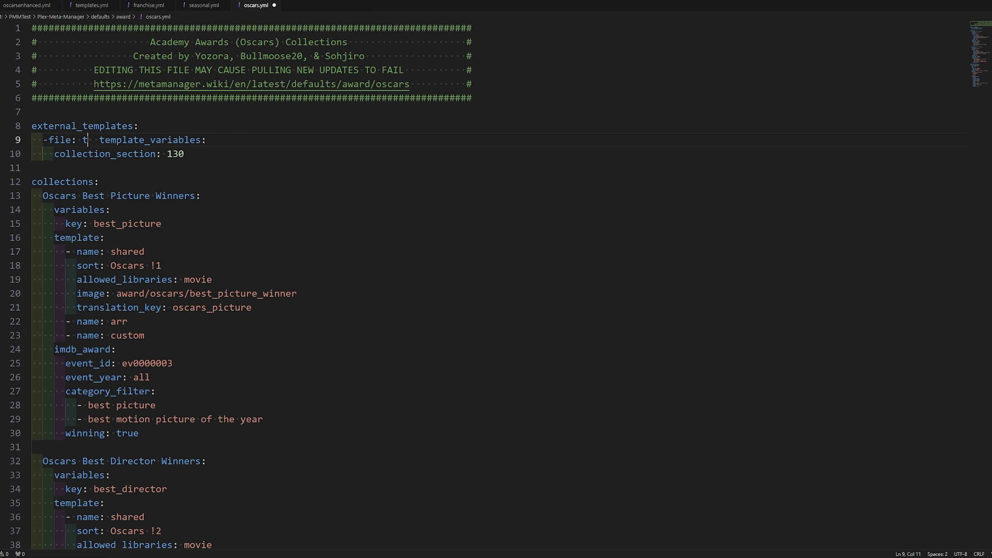
type("config/myfriends")
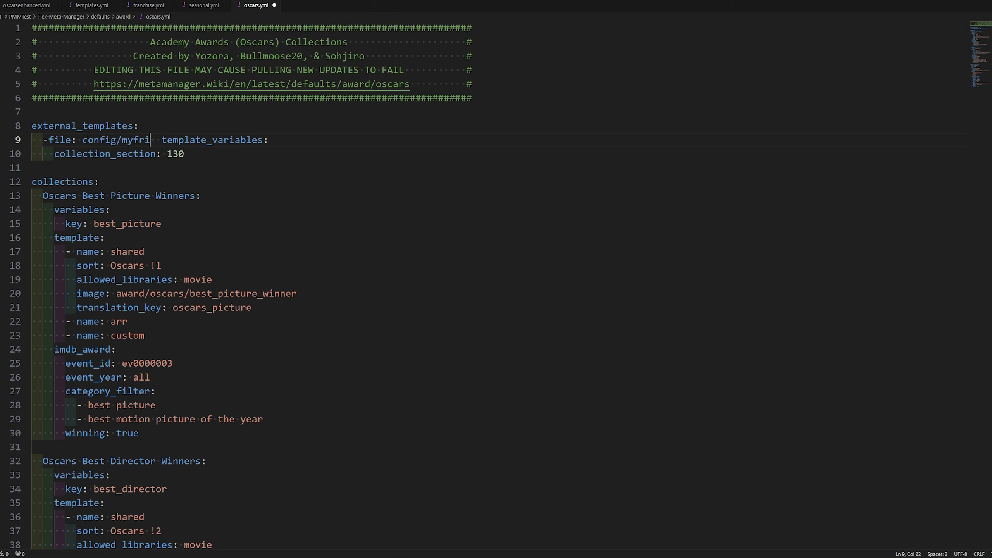
type("collection.yml")
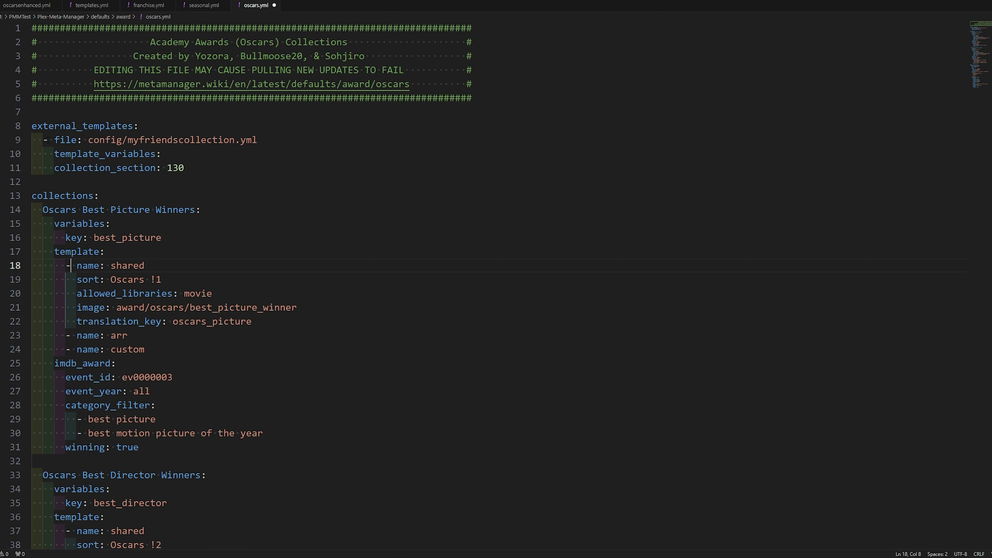
key("ctrl+z")
Step: Return to the wiki example at 200% zoom and highlight the url_poster line and the TMDb Collections block with its my_collection_poster values
key("alt+Tab")
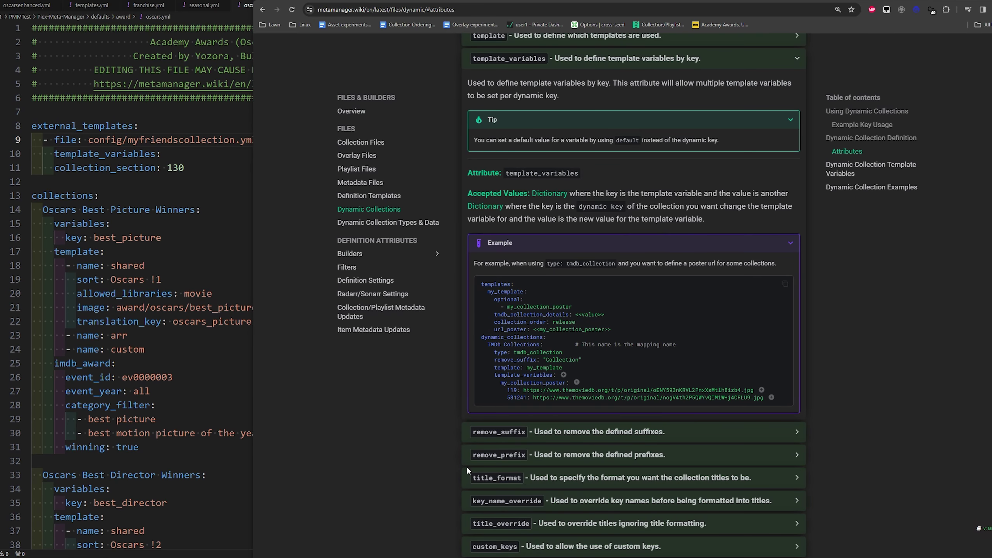
scroll(640, 407, "down", 3)
scroll(574, 375, "up", 1)
scroll(574, 375, "up", 5, "ctrl")
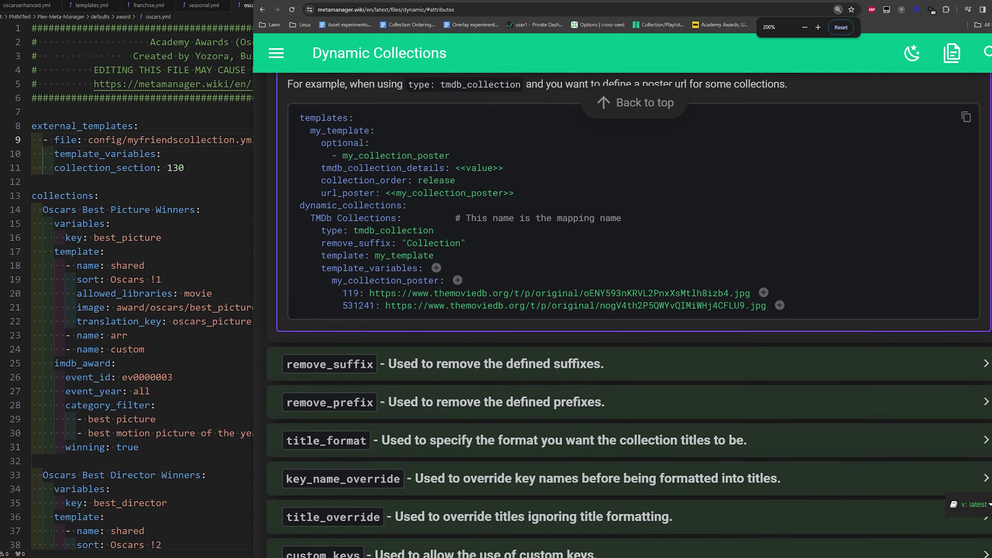
scroll(575, 375, "up", 1)
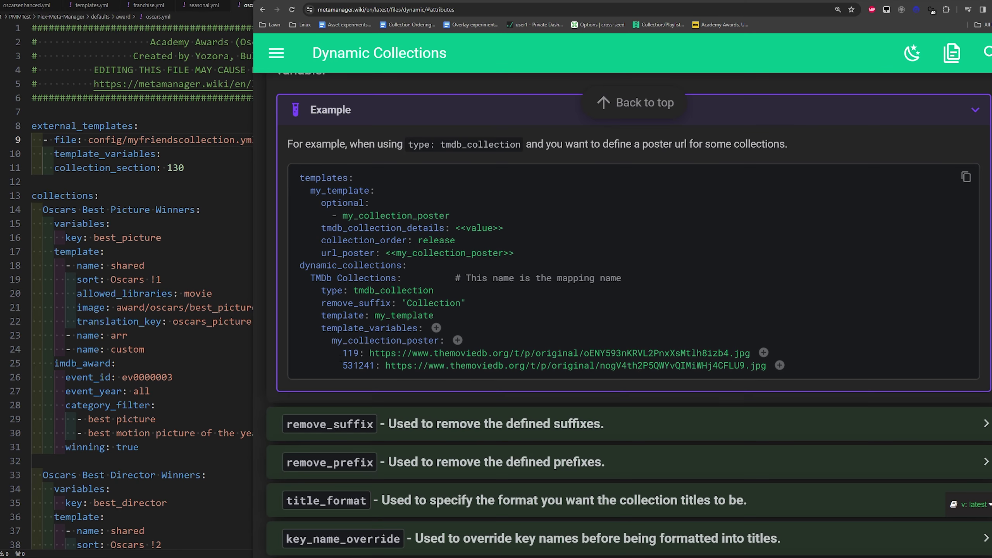
left_click_drag(332, 341, 337, 341)
left_click_drag(321, 252, 518, 251)
left_click(526, 253)
left_click_drag(315, 283, 484, 375)
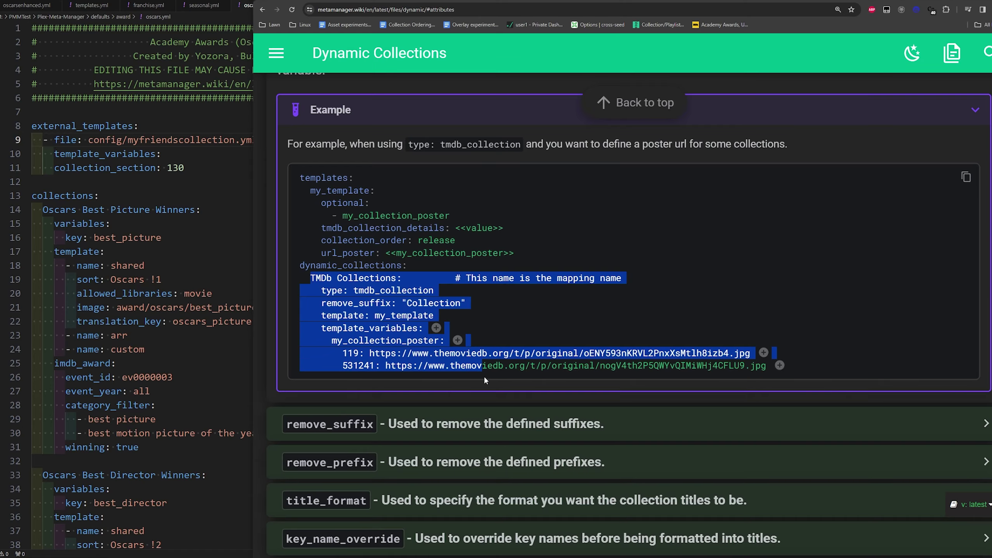
left_click(371, 366)
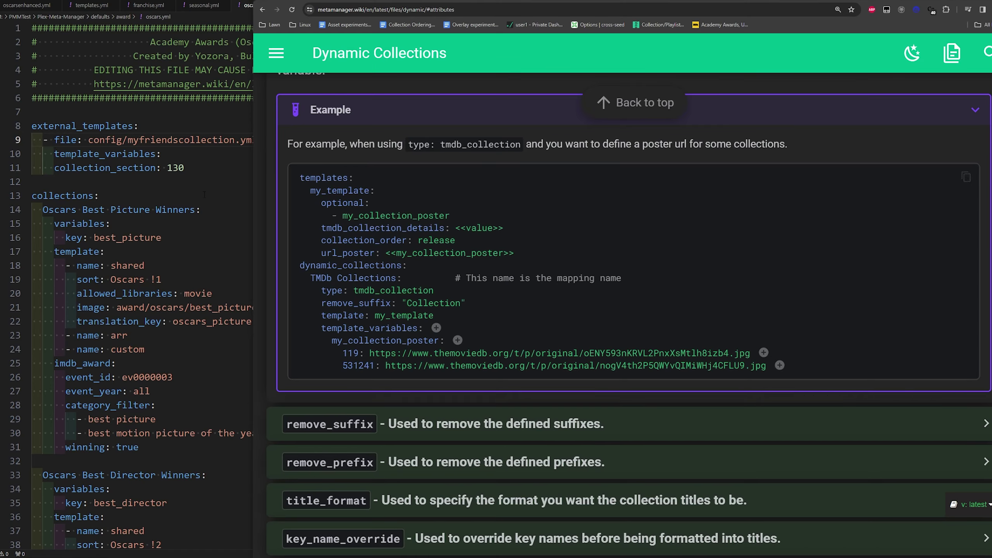
Step: Copy url_poster: <<my_collection_poster>> from the wiki example and paste it on a new line below collection_section: 130 in oscars.yml
left_click_drag(549, 250, 324, 256)
key("ctrl+c")
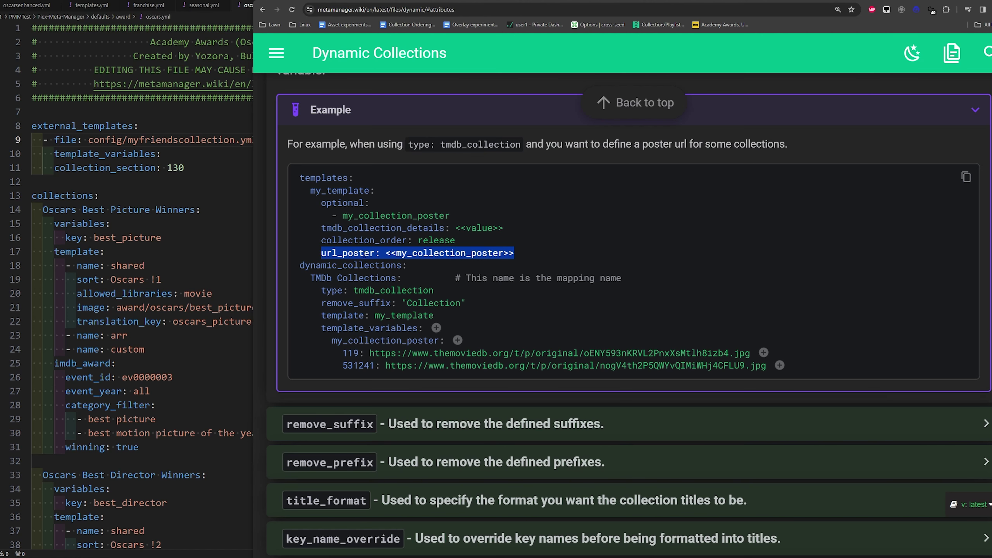
right_click(363, 255)
left_click(388, 261)
key("alt+Tab")
key("Return")
key("ctrl+v")
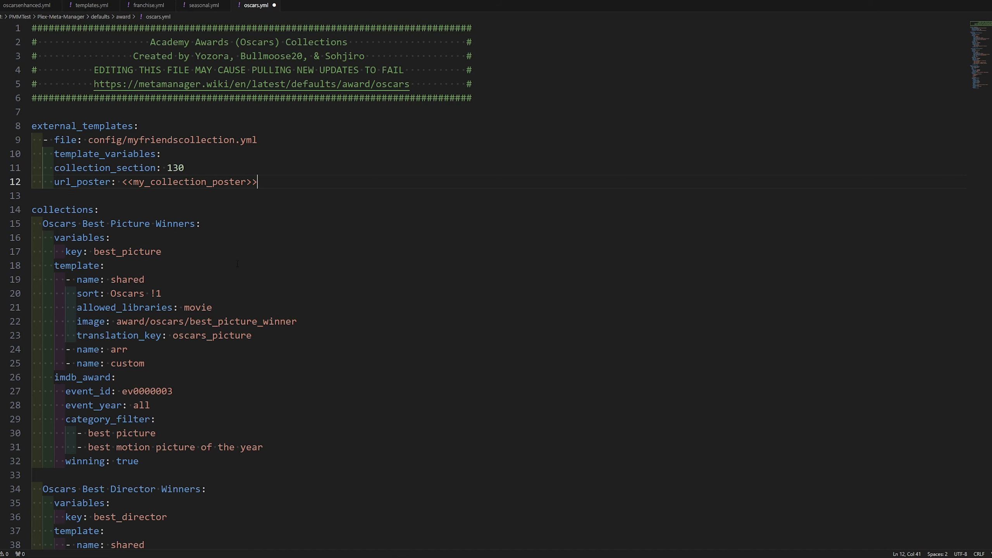
Step: Replace the pasted <<my_collection_poster>> value of url_poster with image1.png
key("BackSpace")
key("BackSpace")
key("BackSpace")
key("BackSpace")
key("BackSpace")
key("BackSpace")
key("BackSpace")
key("BackSpace")
key("BackSpace")
key("BackSpace")
key("BackSpace")
key("BackSpace")
key("BackSpace")
key("BackSpace")
key("BackSpace")
key("BackSpace")
key("BackSpace")
key("BackSpace")
key("BackSpace")
key("BackSpace")
key("BackSpace")
key("BackSpace")
key("BackSpace")
key("BackSpace")
type("image1.png")
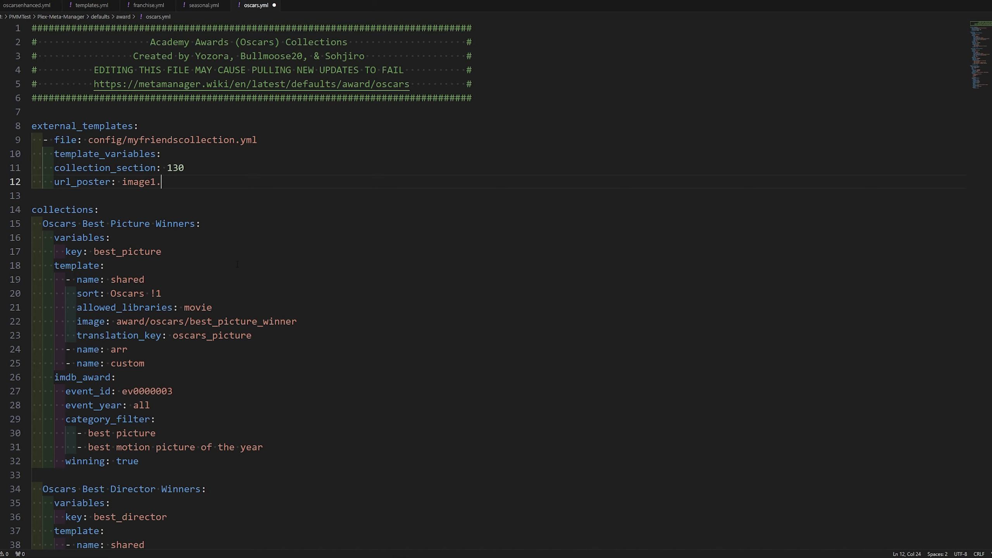
Step: Prefix the url_poster image name with the config/ folder and change its extension to jpg
key("Left")
key("Left")
key("Left")
key("Left")
key("Left")
key("Left")
key("Left")
key("Left")
key("Left")
key("Left")
type("c")
type("ig/")
key("End")
key("BackSpace")
key("BackSpace")
key("BackSpace")
type("jpg")
Step: Go back to seasonal.yml and highlight the external_templates block with pmm: templates above the holiday template
key("alt+Tab")
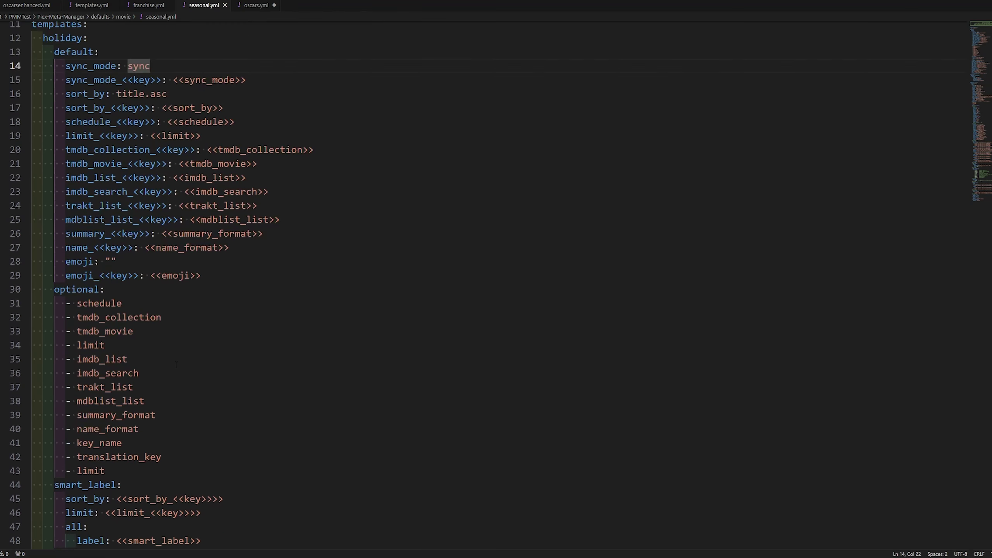
scroll(249, 274, "up", 5)
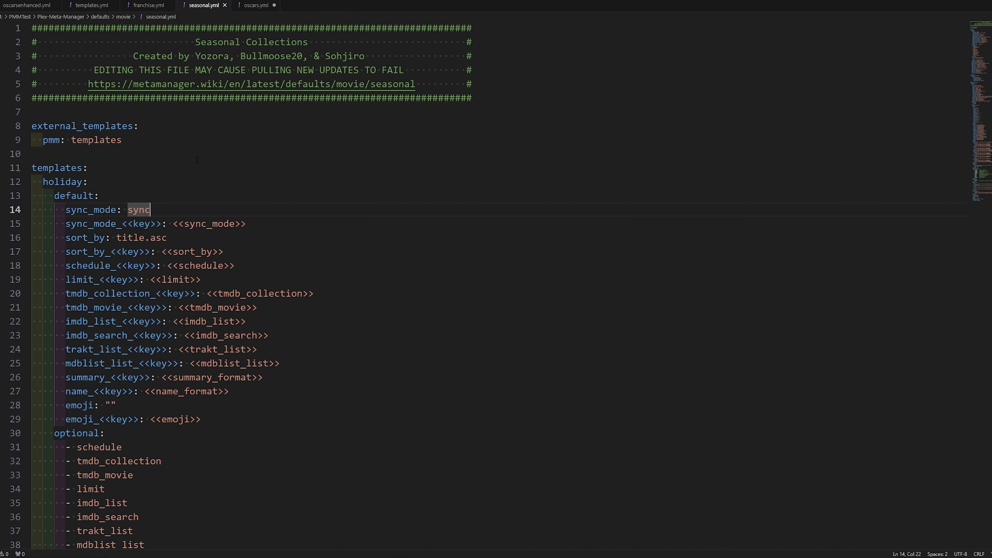
scroll(147, 288, "down", 3)
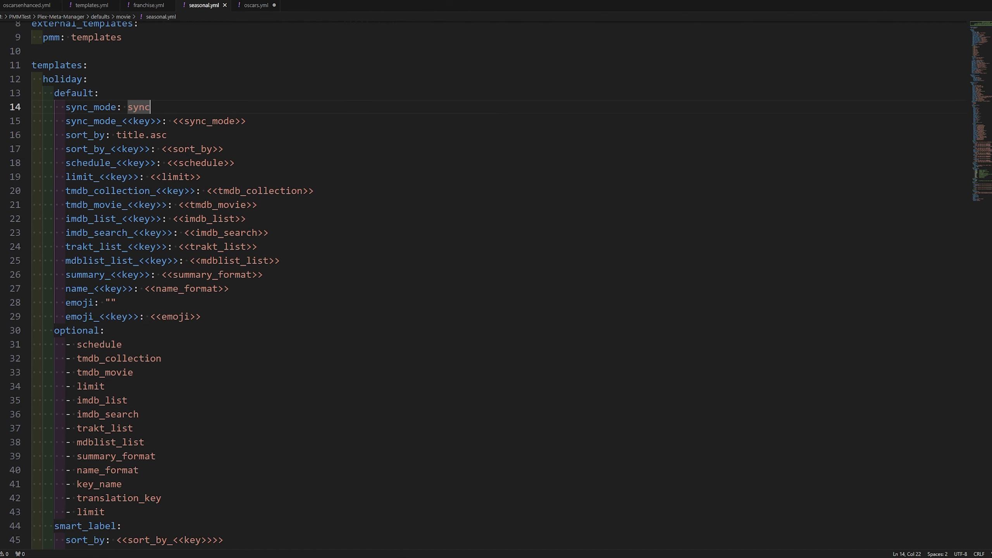
scroll(147, 288, "up", 2)
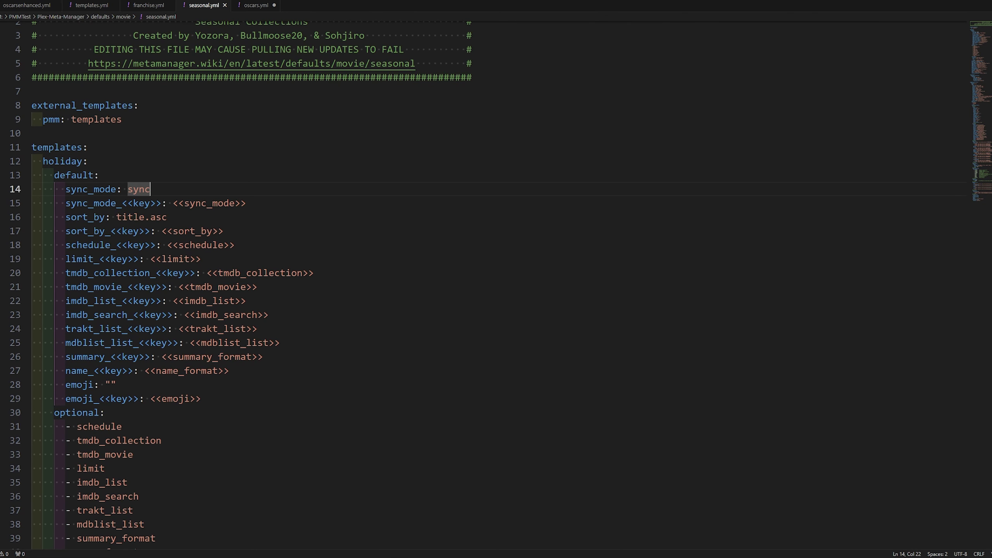
left_click_drag(122, 120, 30, 111)
left_click(169, 139)
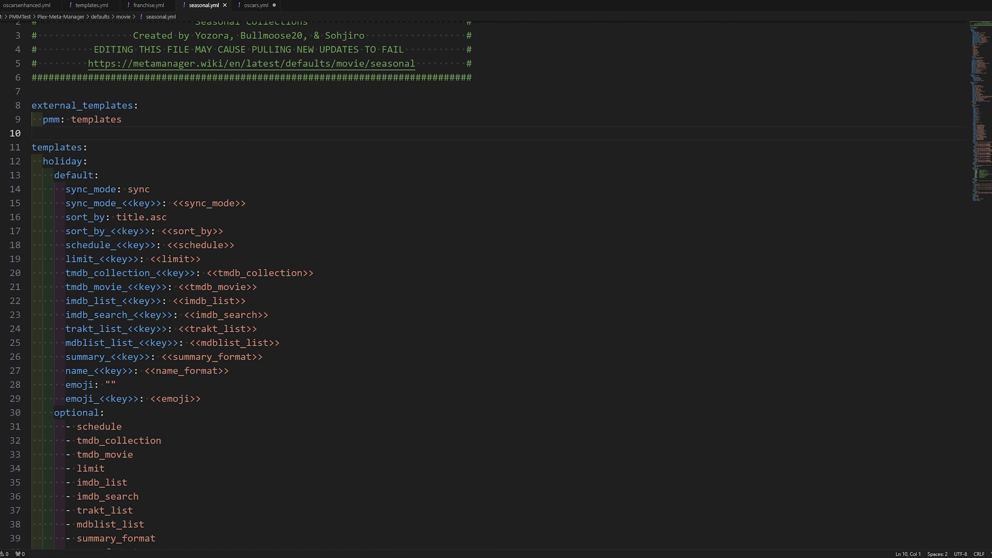
scroll(79, 220, "down", 2)
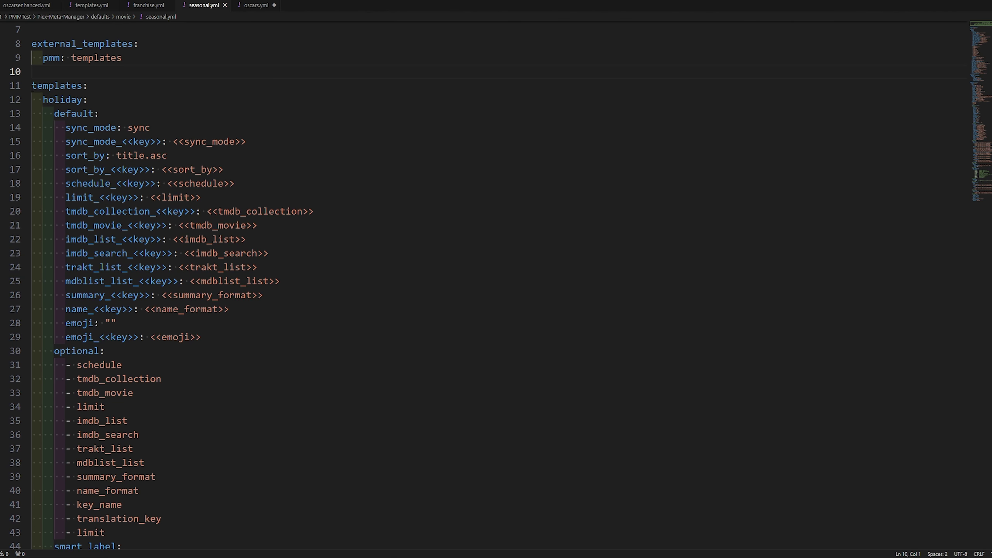
Step: Examine the holiday template in seasonal.yml from its default and optional sections through smart_label to translation_prefix
left_click_drag(32, 85, 273, 358)
scroll(273, 219, "down", 5)
scroll(319, 404, "down", 8)
scroll(235, 344, "up", 2)
left_click(275, 362)
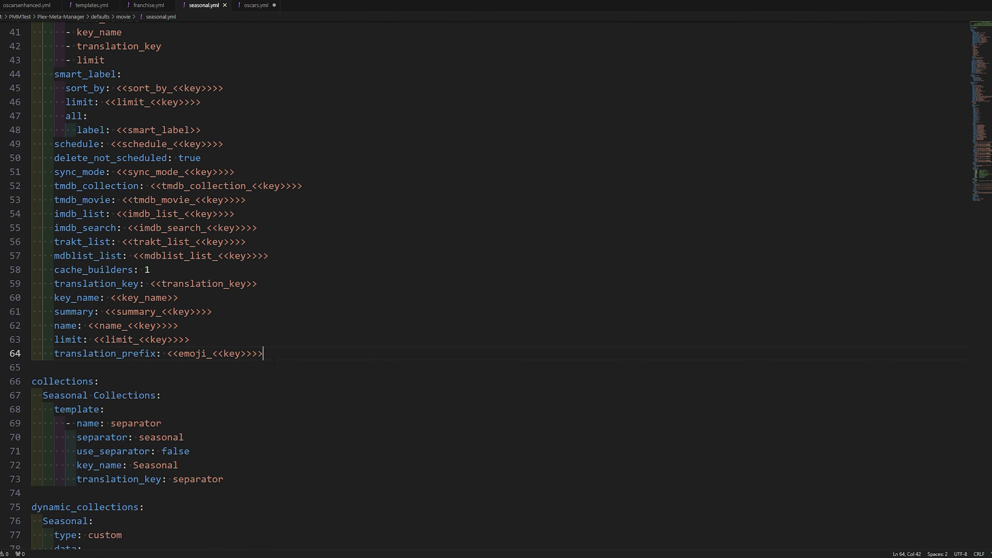
scroll(274, 362, "up", 13)
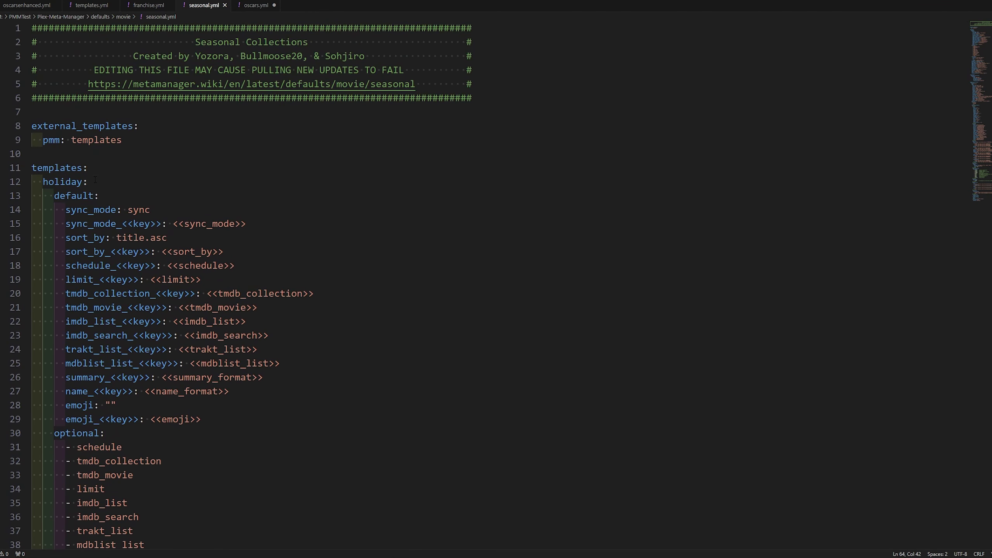
left_click(95, 180)
scroll(101, 485, "down", 2)
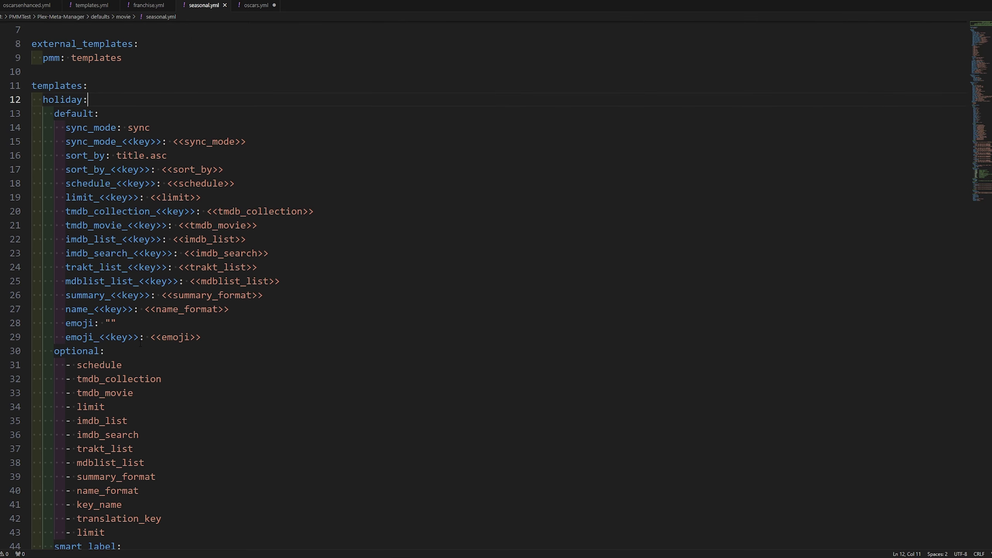
scroll(140, 343, "down", 2)
scroll(121, 415, "down", 8)
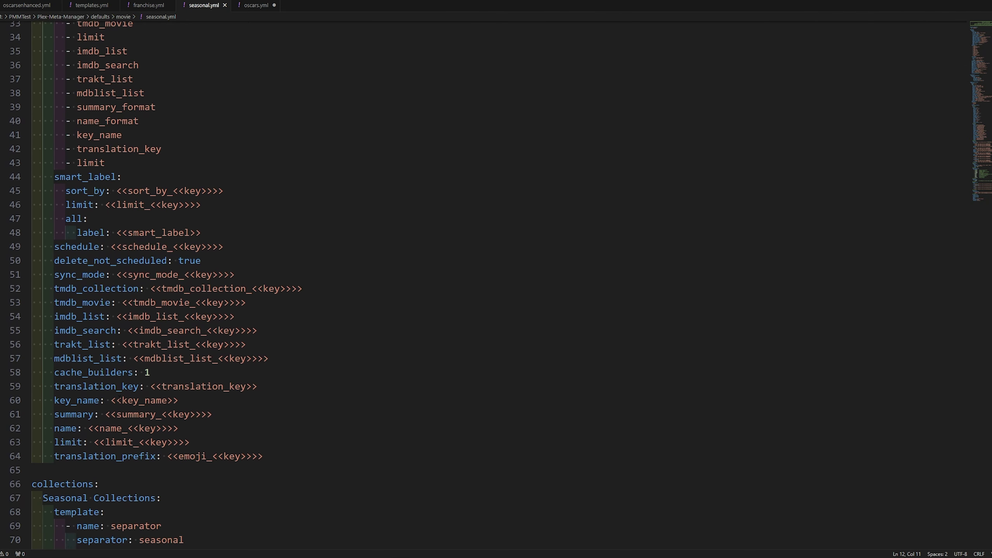
scroll(118, 395, "down", 3)
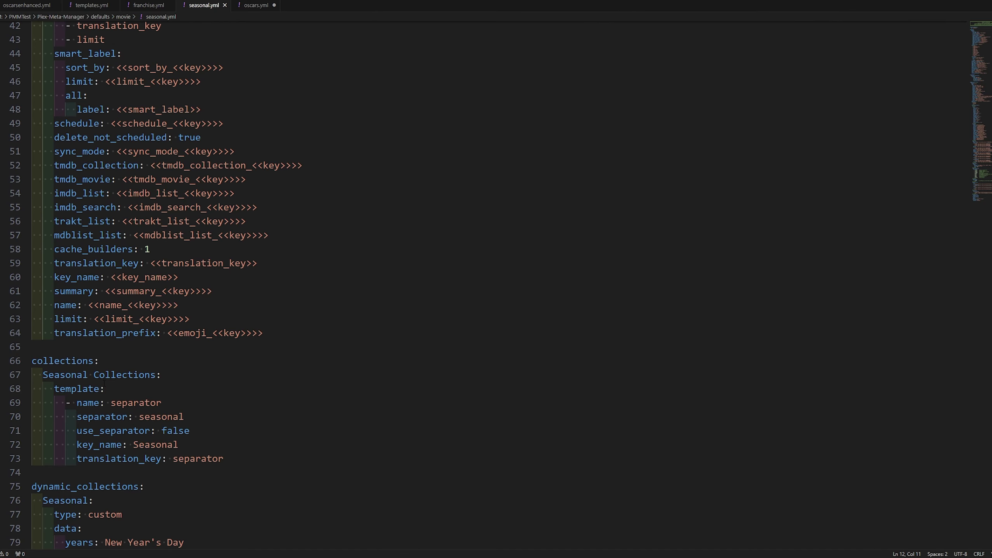
scroll(109, 452, "down", 1)
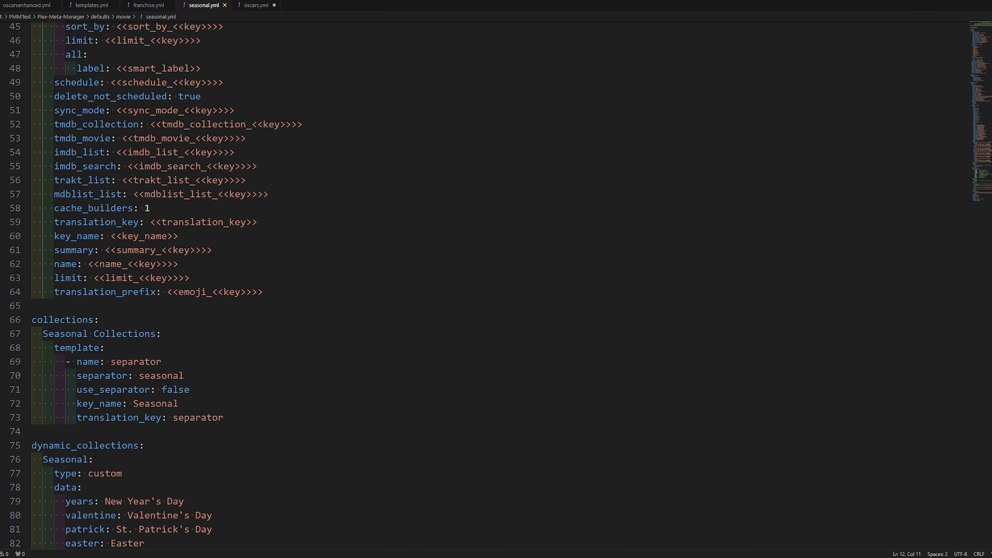
Step: Highlight the dynamic_collections Seasonal heading, the collections heading and the separator template entry under Seasonal Collections
left_click_drag(95, 453, 32, 446)
left_click(103, 465)
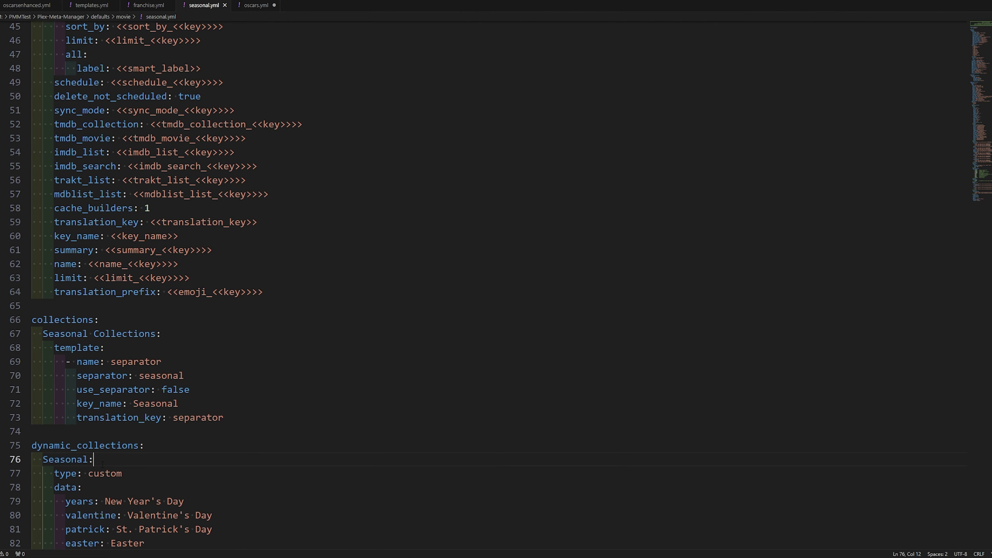
left_click_drag(32, 319, 204, 348)
left_click(208, 352)
mouse_move(105, 348)
left_mouse_down()
mouse_move(32, 348)
mouse_move(107, 348)
mouse_move(225, 417)
mouse_move(132, 404)
mouse_move(150, 376)
mouse_move(110, 362)
left_mouse_up()
left_click(102, 375)
left_click(176, 389)
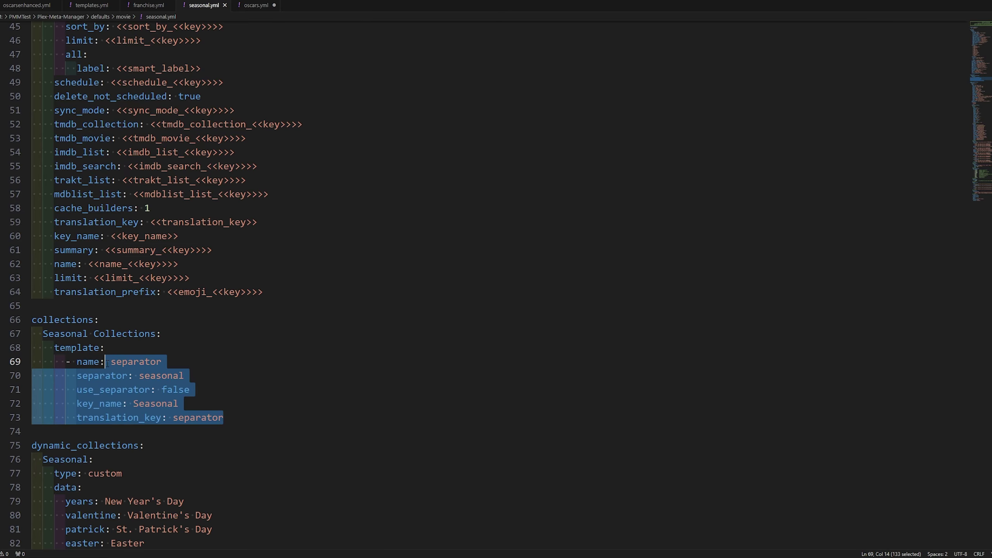
Step: Highlight the closing lines of the holiday template and compare the top of the file with the collections block
left_click(263, 292)
scroll(274, 351, "up", 3)
left_click_drag(264, 415, 274, 371)
left_click(281, 388)
scroll(280, 389, "down", 4)
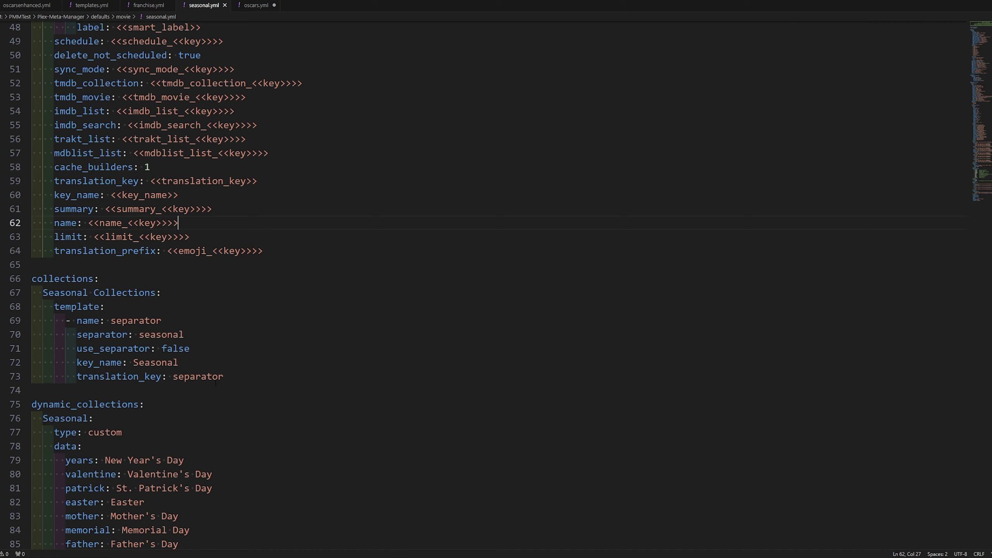
scroll(215, 383, "up", 15)
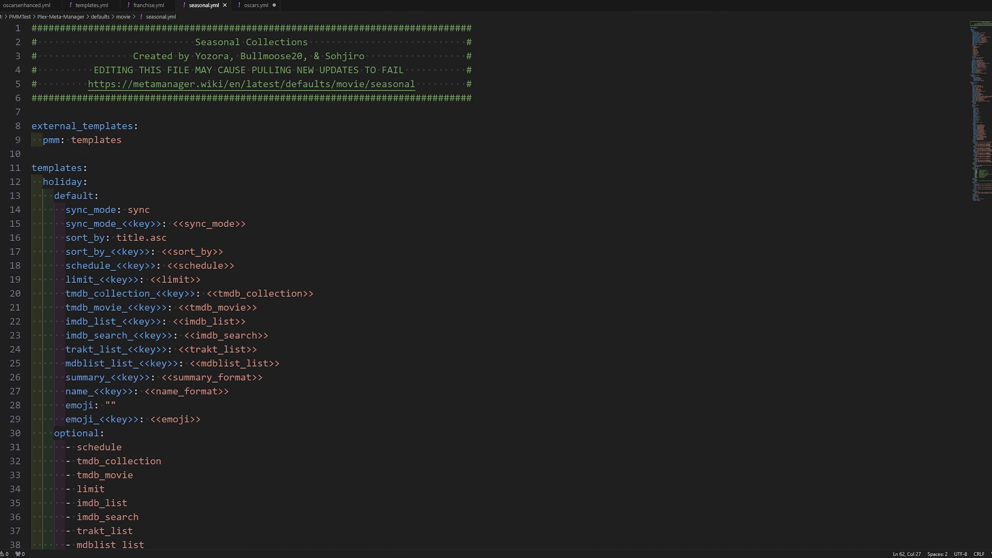
scroll(100, 293, "down", 15)
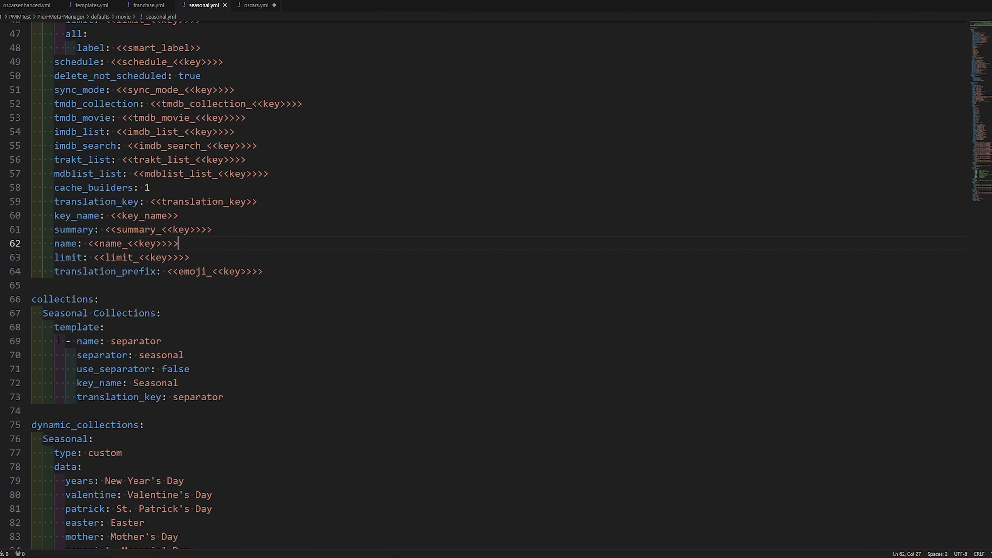
Step: Highlight the separator entry and write it inline after template: under Seasonal Collections as {name: seperator, seperator: seasonal}
left_click_drag(58, 340, 224, 397)
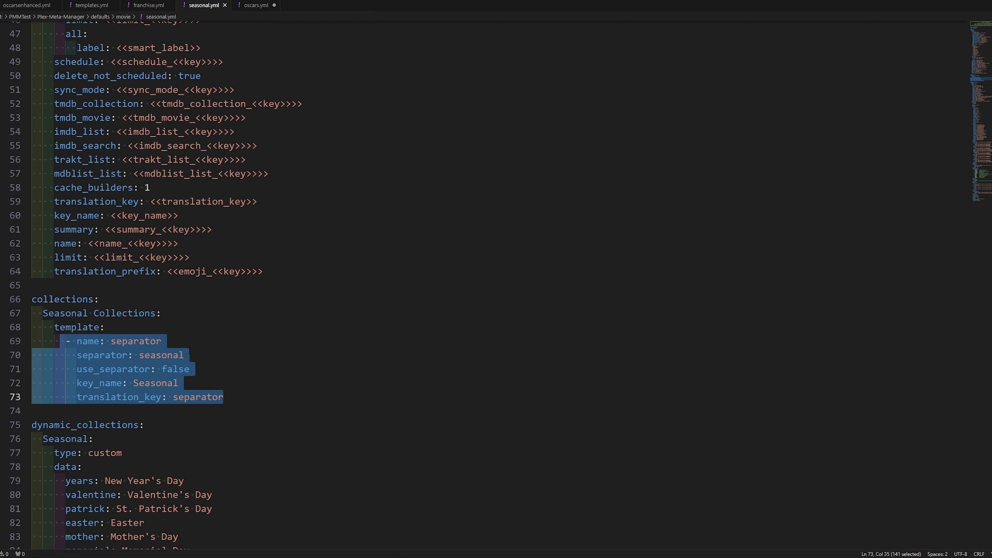
left_click(122, 332)
type("{name: ")
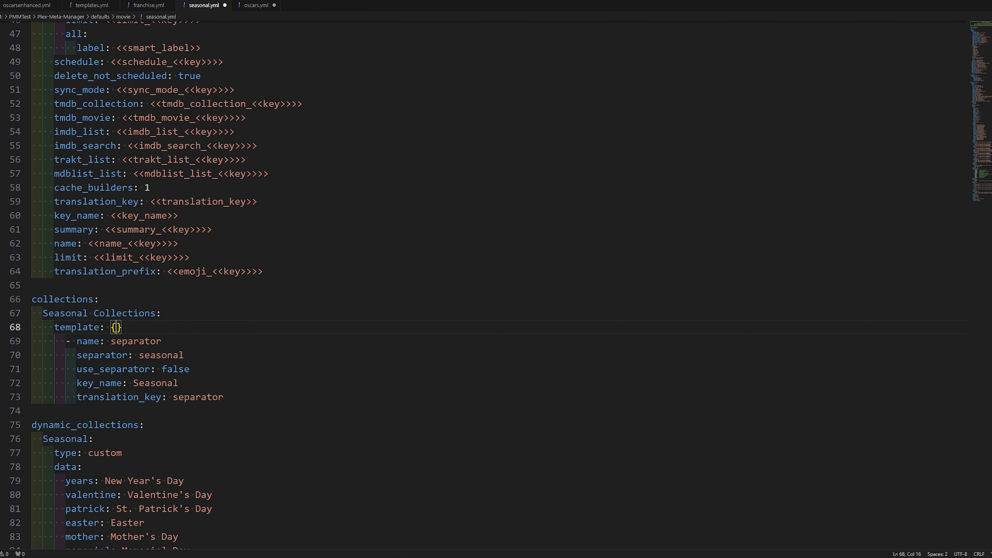
type("sp")
key("BackSpace")
type("eperator, seper")
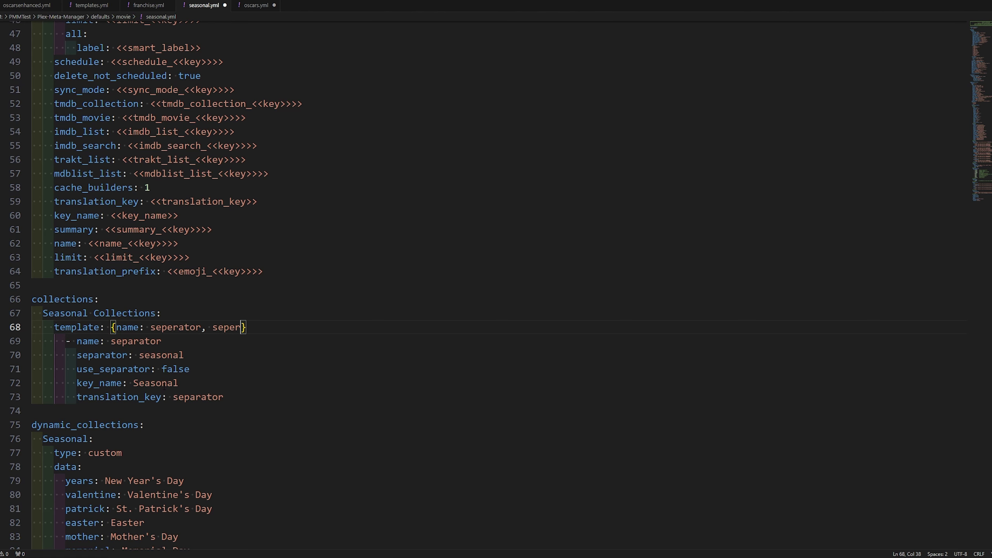
type("ator: seasonal")
scroll(113, 401, "up", 8)
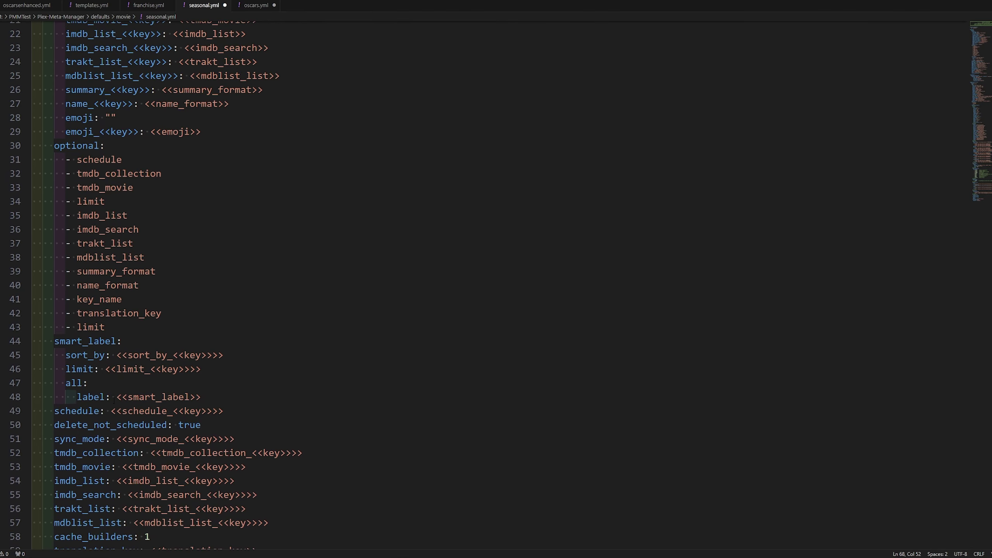
scroll(114, 400, "up", 2)
scroll(113, 401, "down", 6)
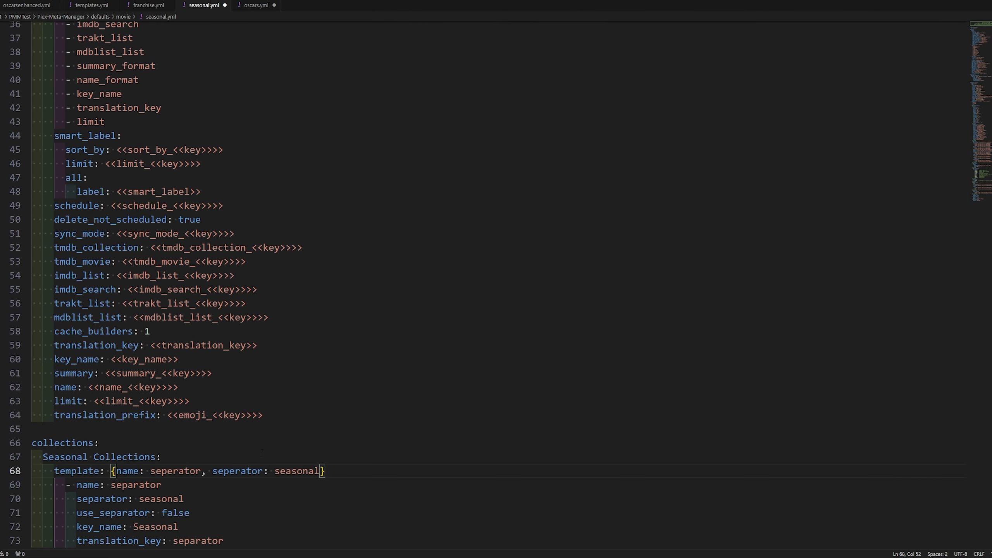
scroll(261, 452, "down", 2)
left_click(288, 352)
key("shift+Up")
key("BackSpace")
type("<<sea")
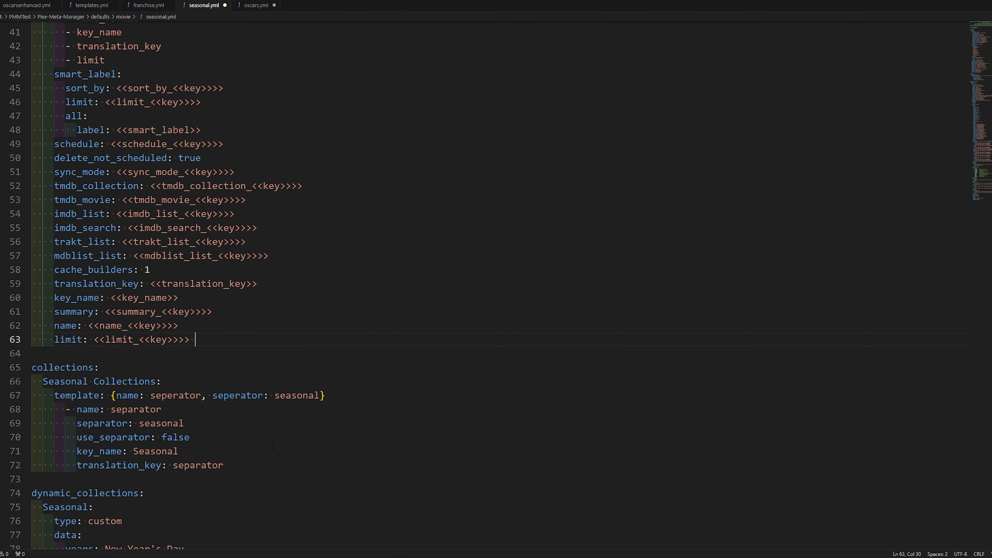
type("sonal>>")
key("ctrl+z")
key("ctrl+z")
key("ctrl+z")
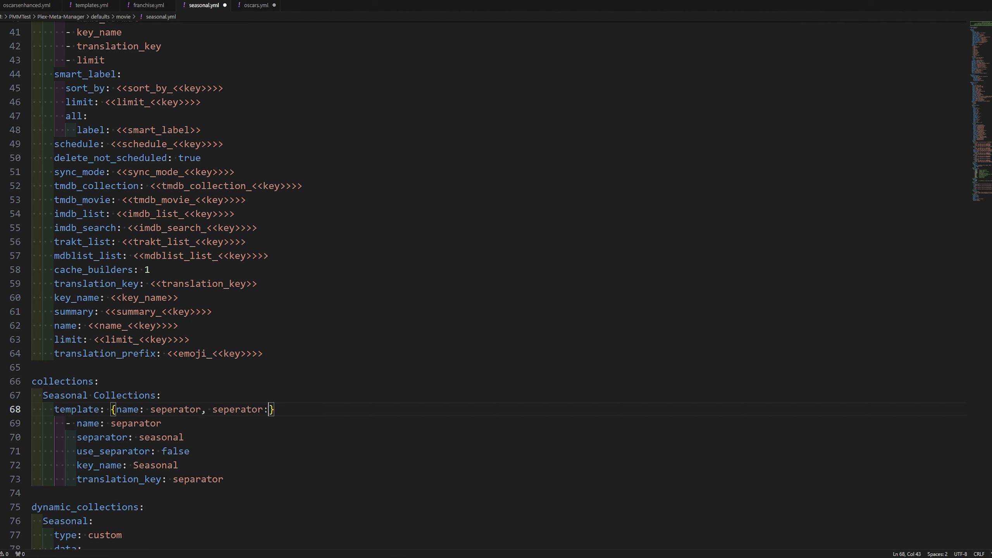
Step: Re-enter seasonal as the inline seperator value, highlight the key-value pair and append use_seperator: false inside the braces
type("seasonal")
left_click_drag(263, 409, 218, 409)
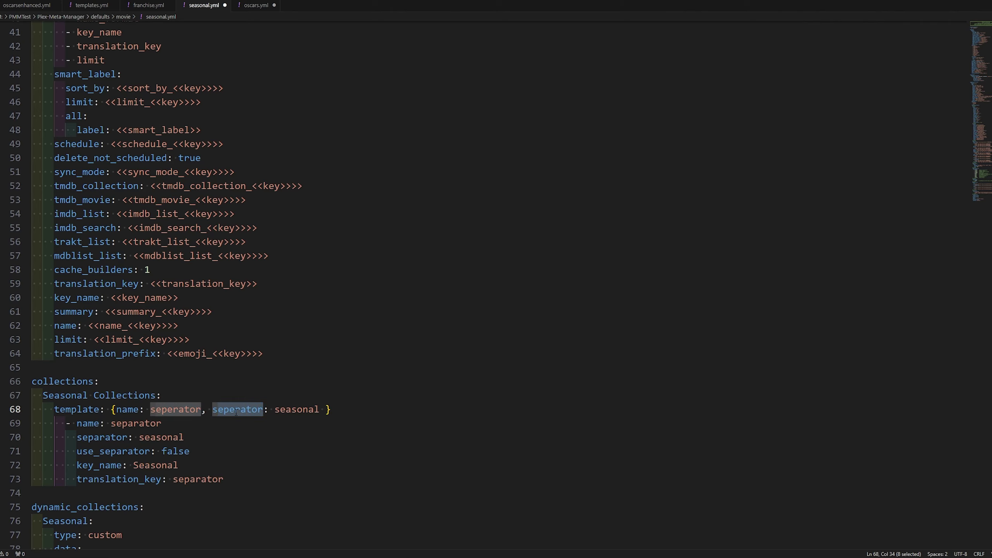
left_click(310, 408)
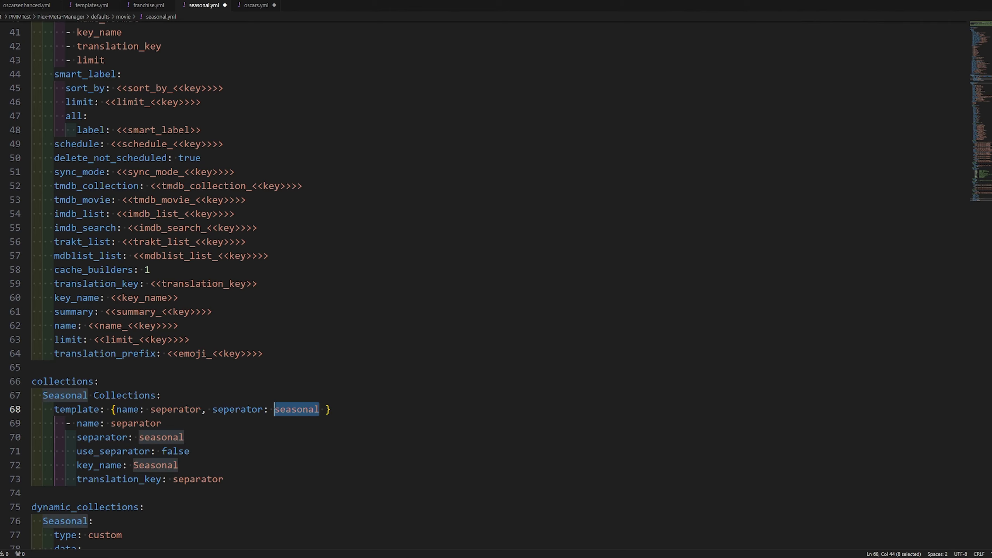
left_click_drag(319, 409, 212, 410)
left_click(321, 409)
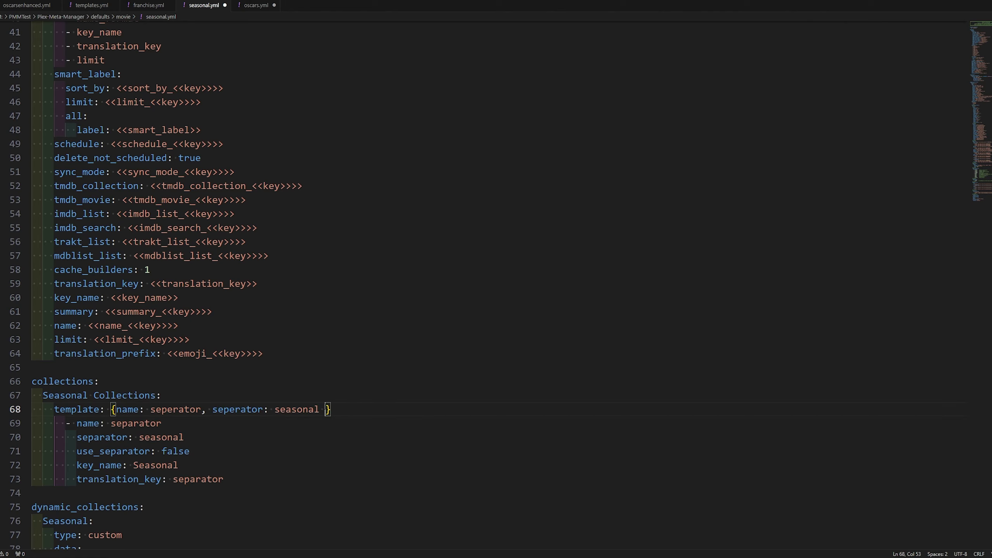
type(", use_seperator: false")
Step: Delete the whole inline brace notation after template: under Seasonal Collections, keeping the multi-line separator entry
left_click(377, 440)
left_click(449, 409)
key("BackSpace")
key("BackSpace")
key("BackSpace")
key("BackSpace")
key("BackSpace")
key("BackSpace")
key("BackSpace")
key("BackSpace")
key("BackSpace")
key("BackSpace")
key("BackSpace")
key("BackSpace")
key("BackSpace")
key("BackSpace")
key("BackSpace")
key("BackSpace")
key("BackSpace")
key("BackSpace")
key("BackSpace")
key("BackSpace")
type("r")
key("BackSpace")
key("BackSpace")
key("BackSpace")
key("BackSpace")
key("BackSpace")
key("BackSpace")
key("BackSpace")
key("BackSpace")
key("BackSpace")
key("BackSpace")
key("BackSpace")
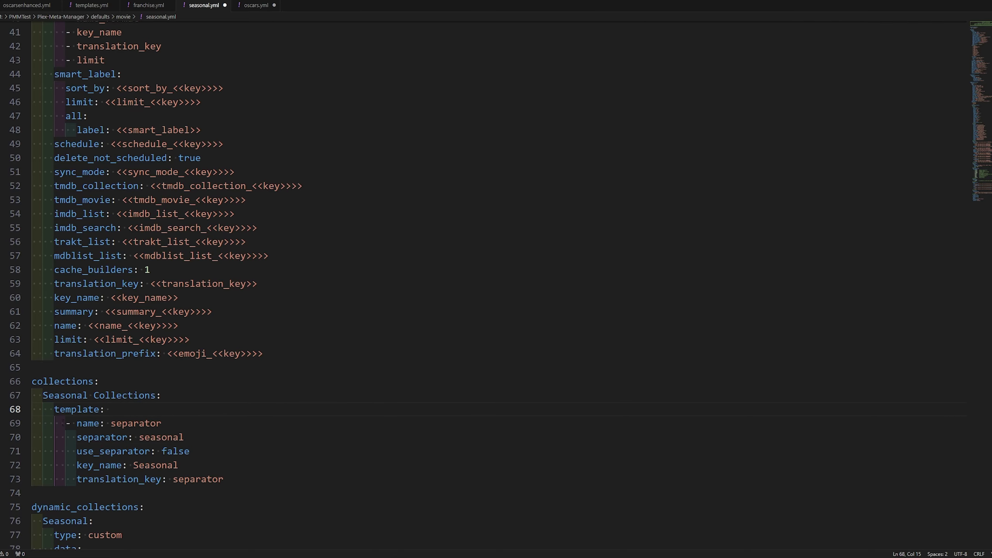
Step: Highlight the multi-line separator template block and read through the Seasonal dynamic collection's type, data, title_format and template entries
left_click_drag(48, 409, 224, 479)
scroll(234, 397, "down", 3)
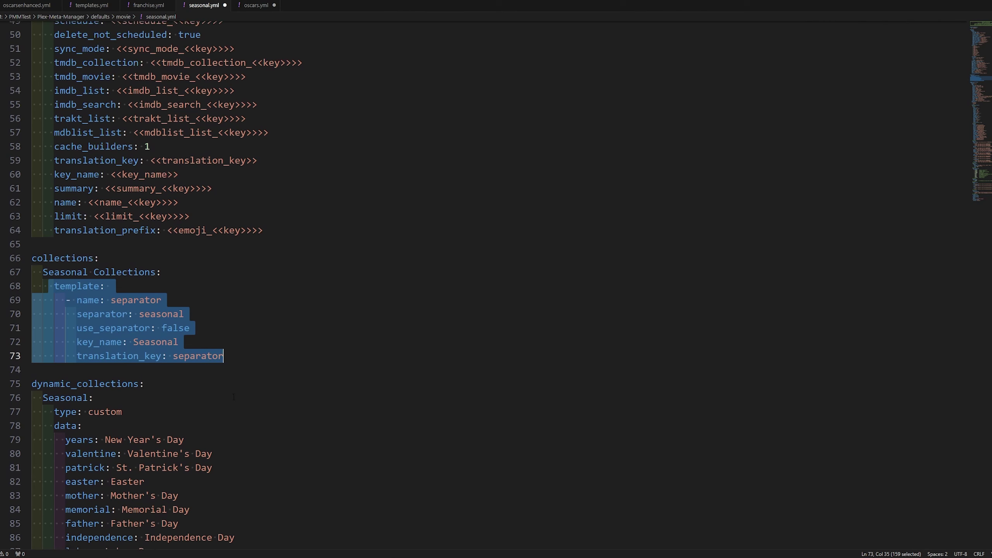
scroll(233, 397, "down", 4)
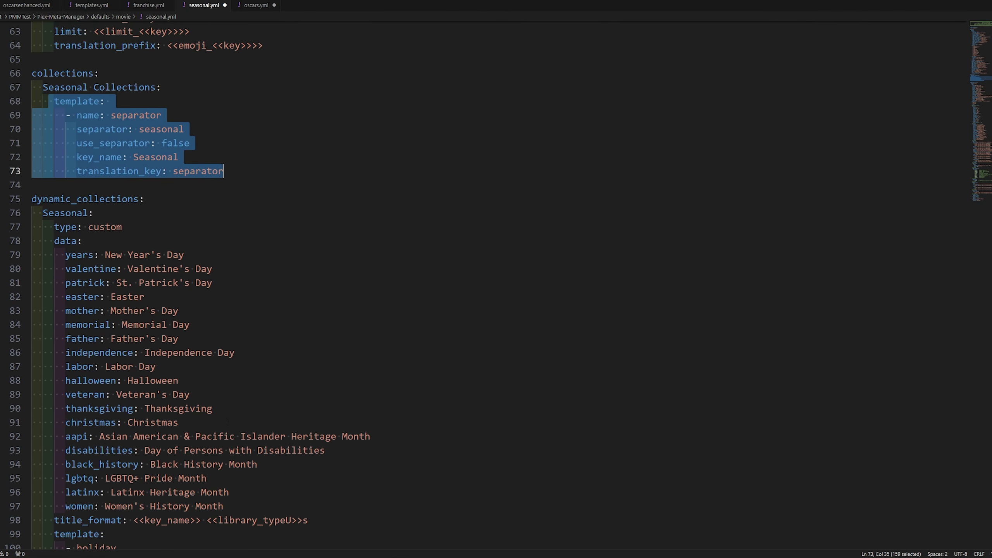
scroll(228, 422, "down", 1)
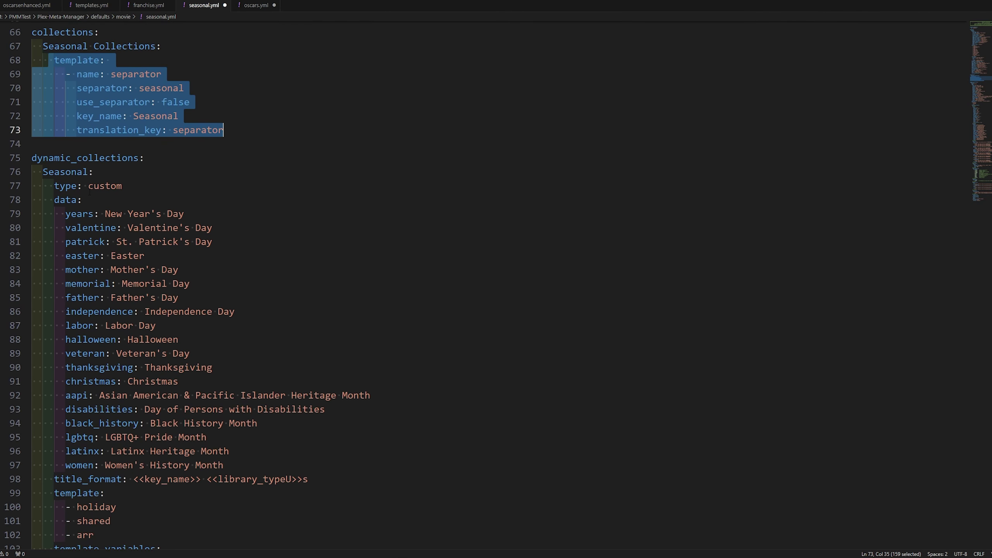
scroll(192, 386, "down", 2)
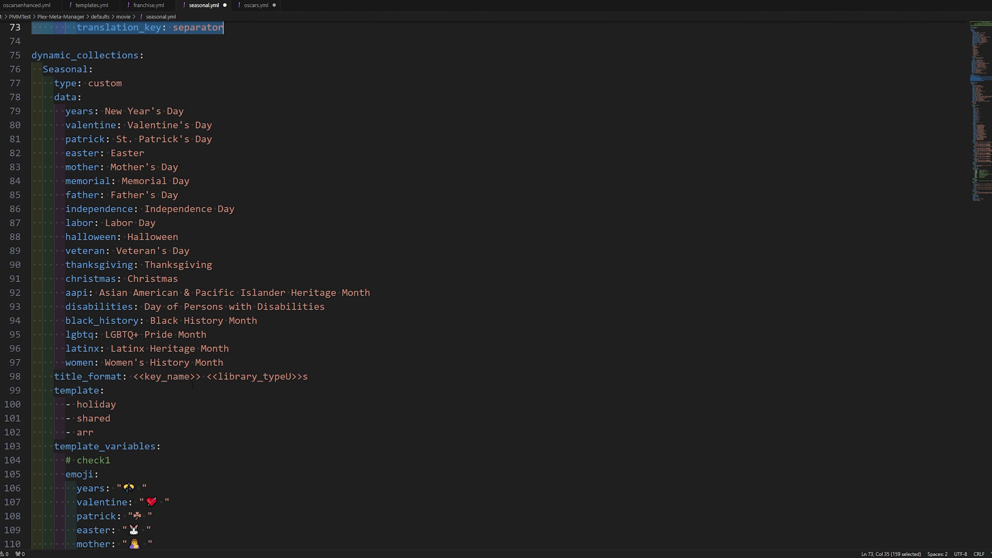
scroll(192, 386, "up", 1)
scroll(375, 345, "up", 1)
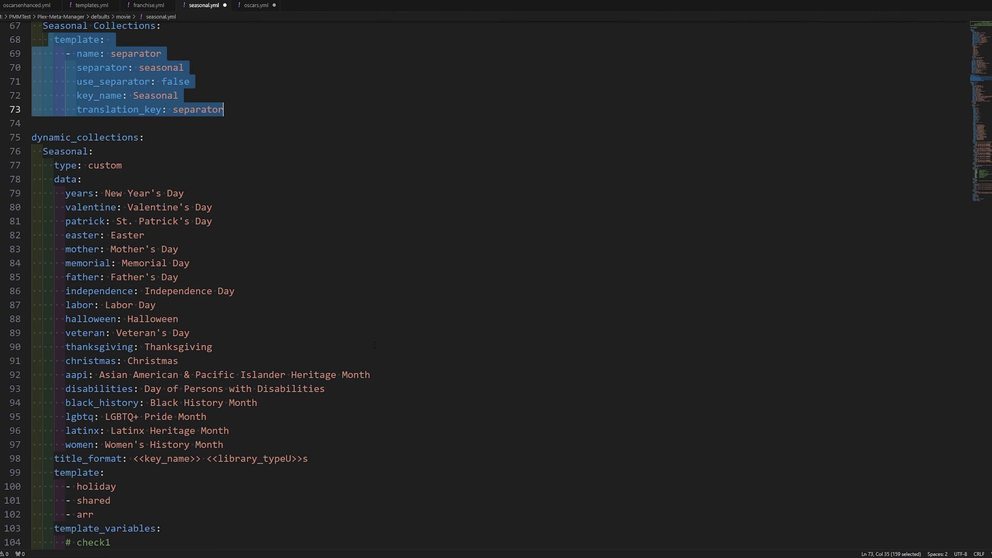
left_click(254, 290)
scroll(260, 380, "down", 9)
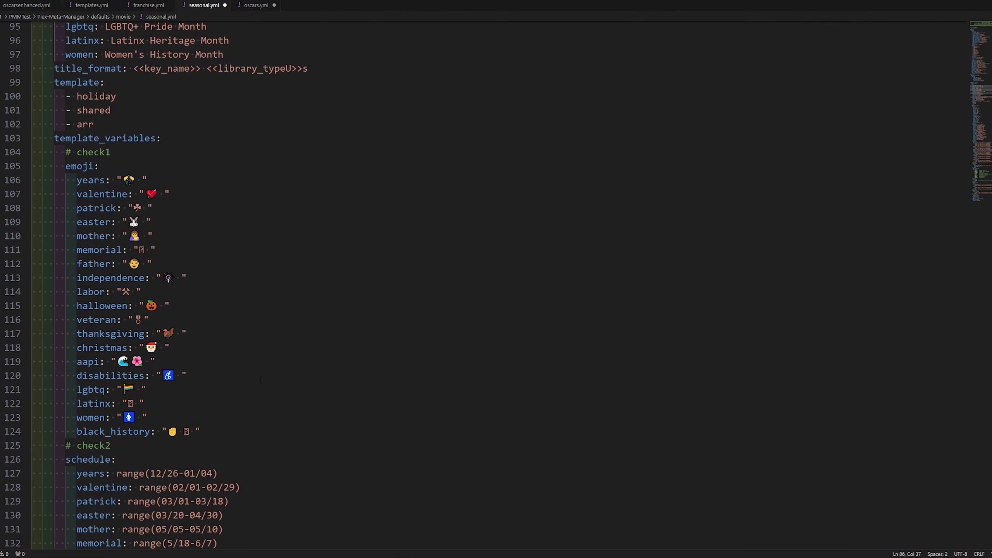
Step: Highlight the emoji section of template_variables and read on through the schedule, imdb_list, imdb_search and tmdb_collection sections
left_click_drag(47, 140, 102, 446)
left_click(229, 390)
scroll(230, 415, "up", 1)
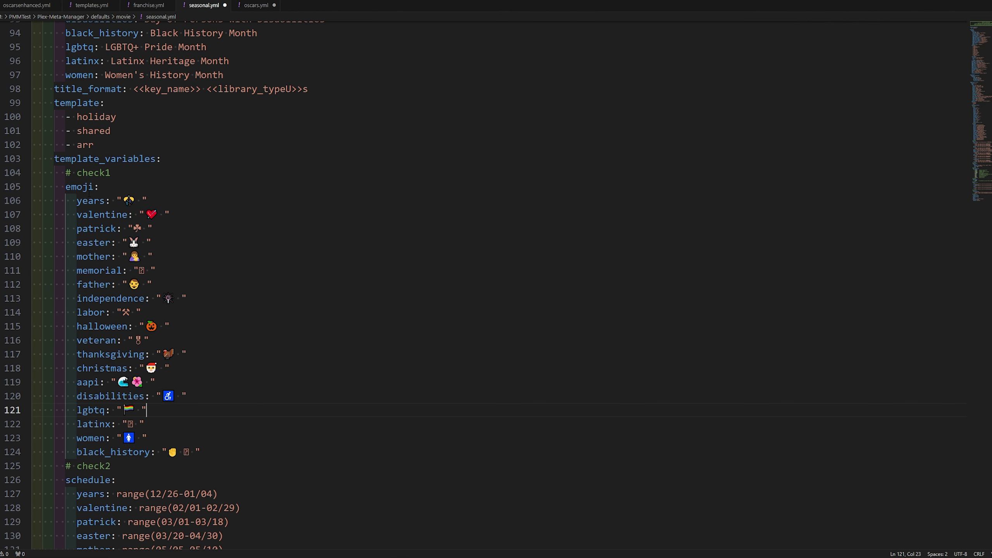
scroll(89, 193, "down", 3)
scroll(71, 421, "down", 15)
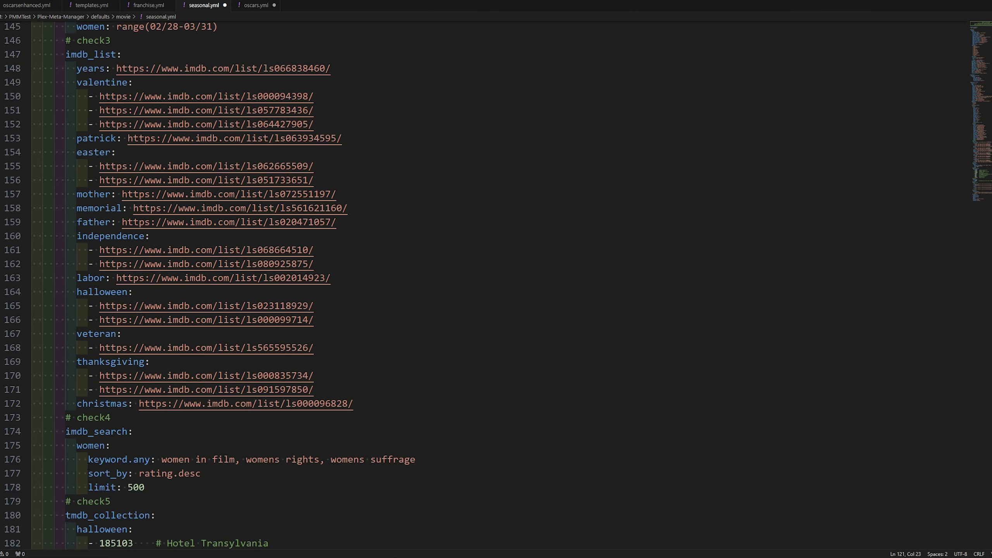
scroll(89, 467, "down", 3)
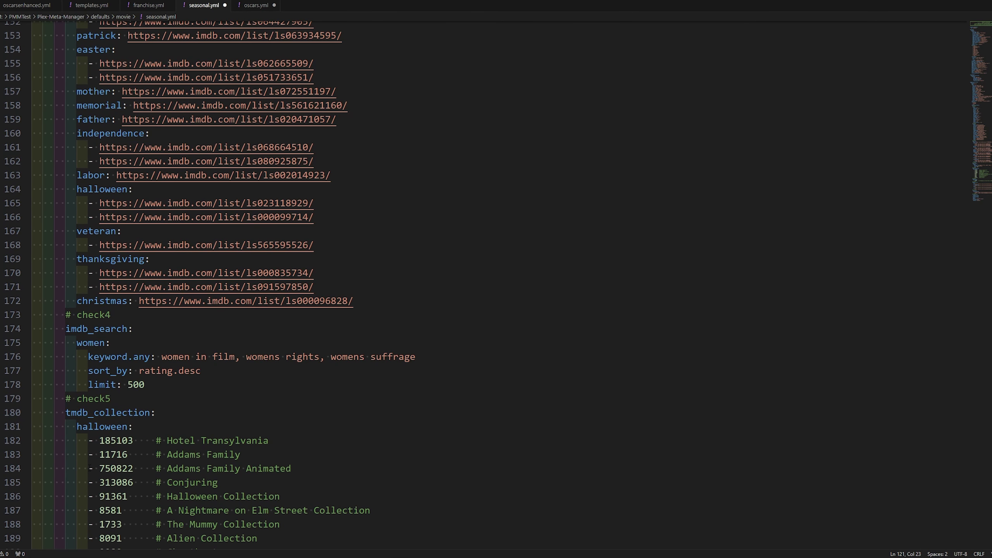
scroll(210, 285, "down", 6)
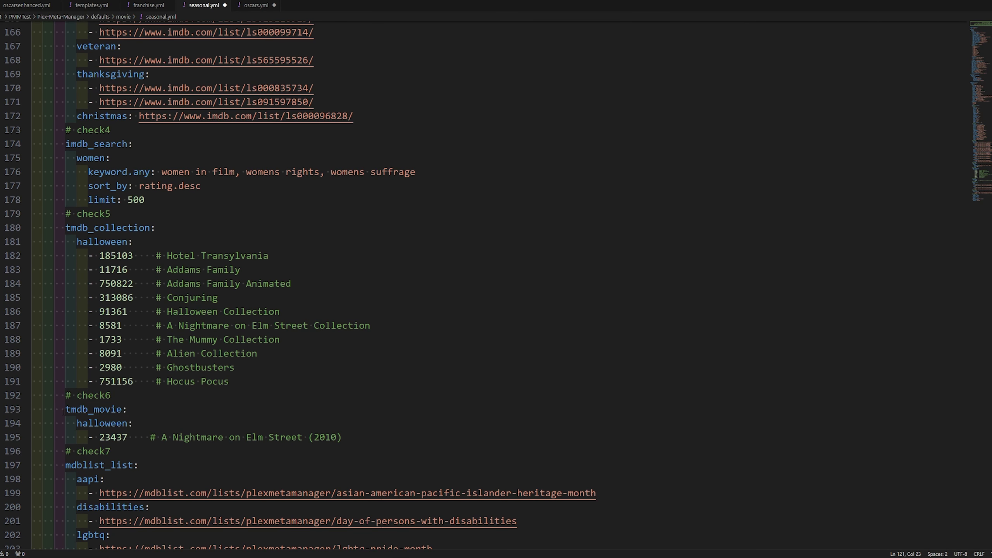
Step: Highlight tmdb_movie and join its - 23437 list item onto the same line as the halloween key
left_click_drag(64, 412, 155, 407)
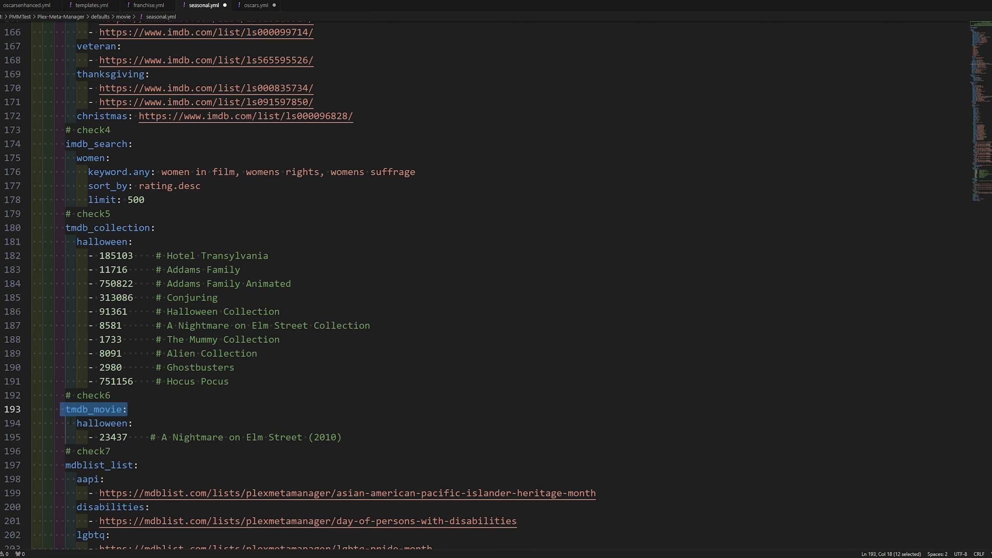
left_click_drag(71, 423, 23, 437)
key("BackSpace")
key("BackSpace")
scroll(155, 369, "down", 2)
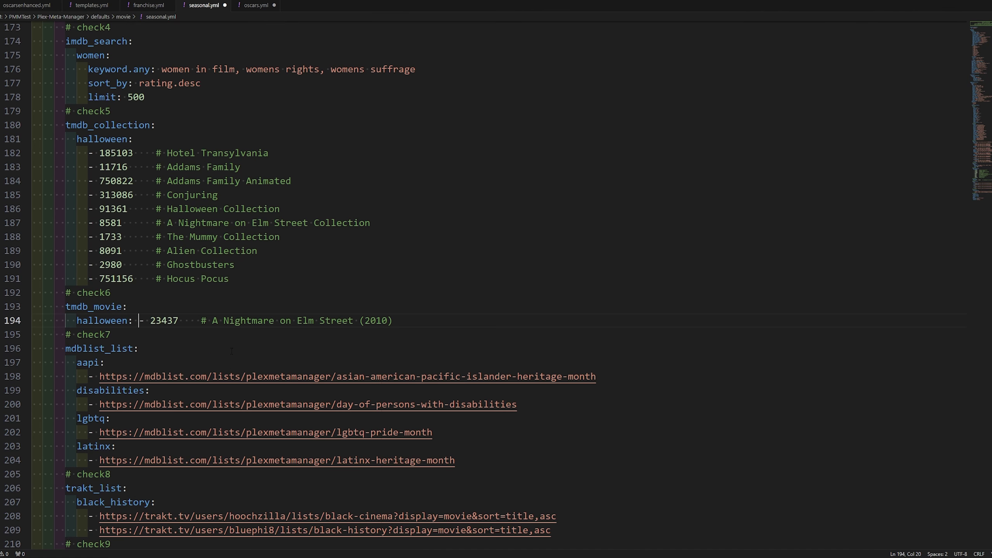
scroll(202, 364, "up", 3)
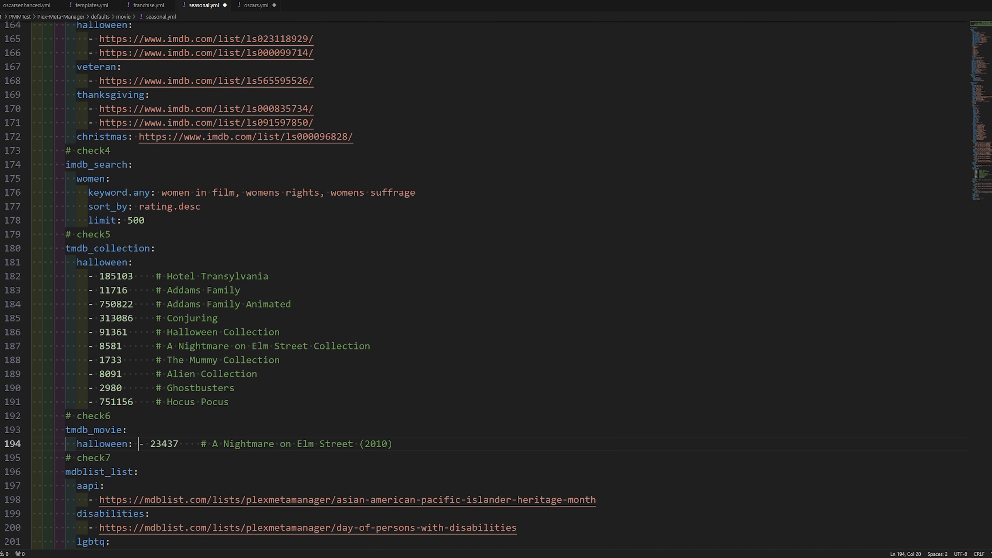
Step: Add a valentines entry with the values 8322, 3829 on a new line below the halloween entry of tmdb_movie
key("Up")
key("Up")
key("Down")
left_click_drag(77, 444, 184, 444)
left_click(180, 444)
key("Return")
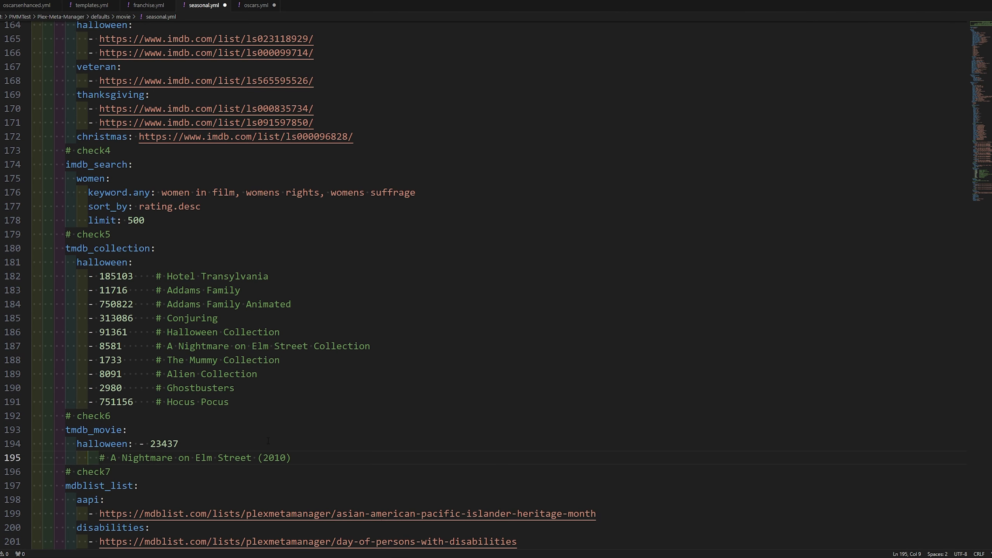
type("valentine  ")
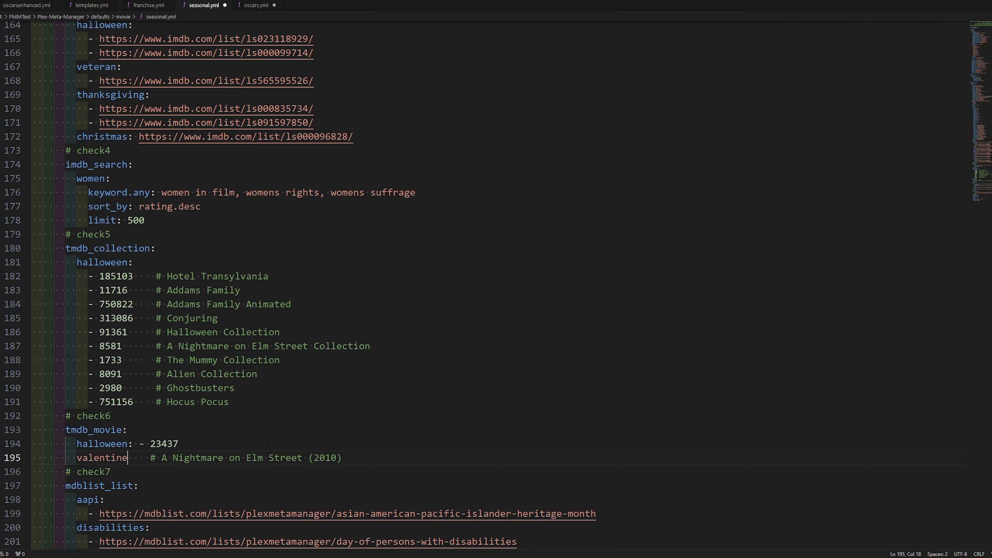
type("s: 832282,")
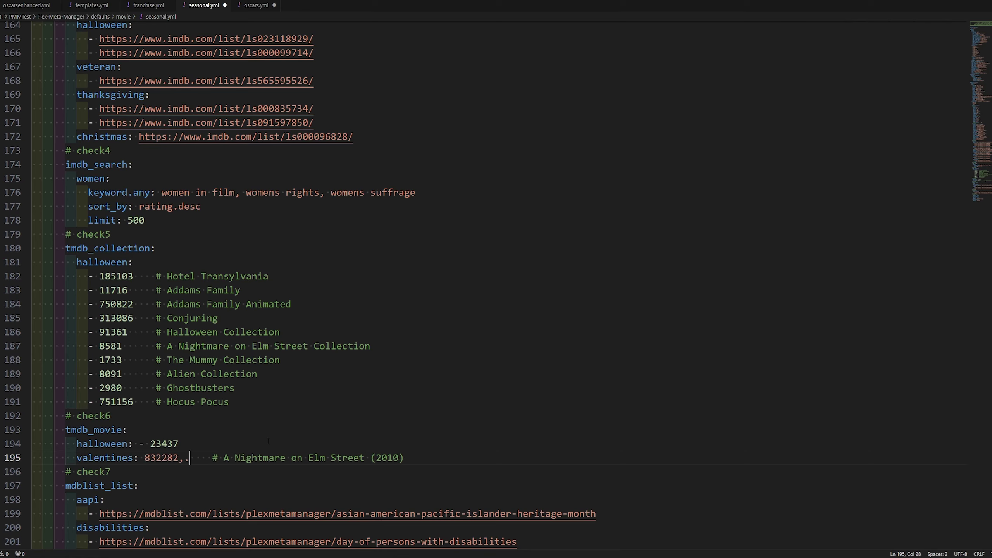
key("BackSpace")
key("BackSpace")
key("BackSpace")
key("BackSpace")
type(", 382")
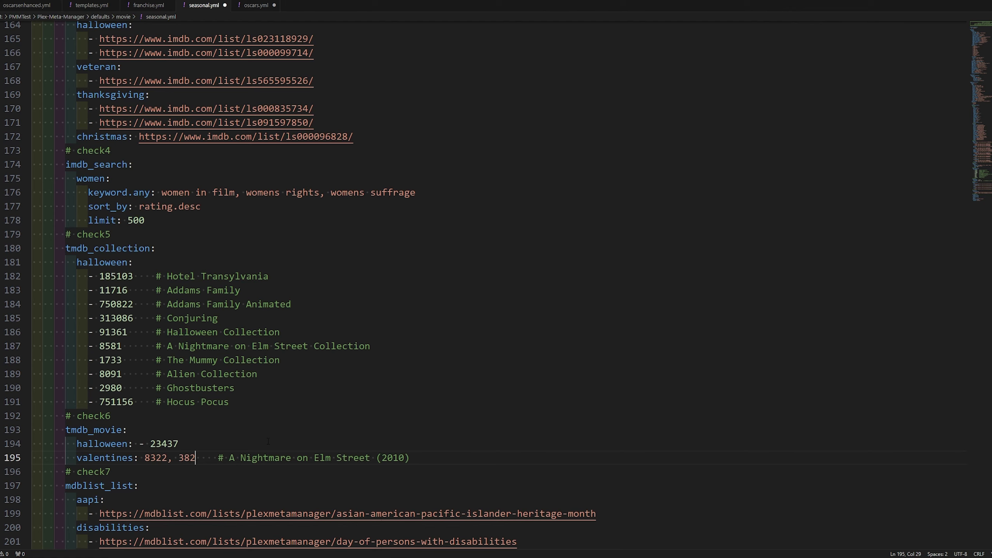
type("9")
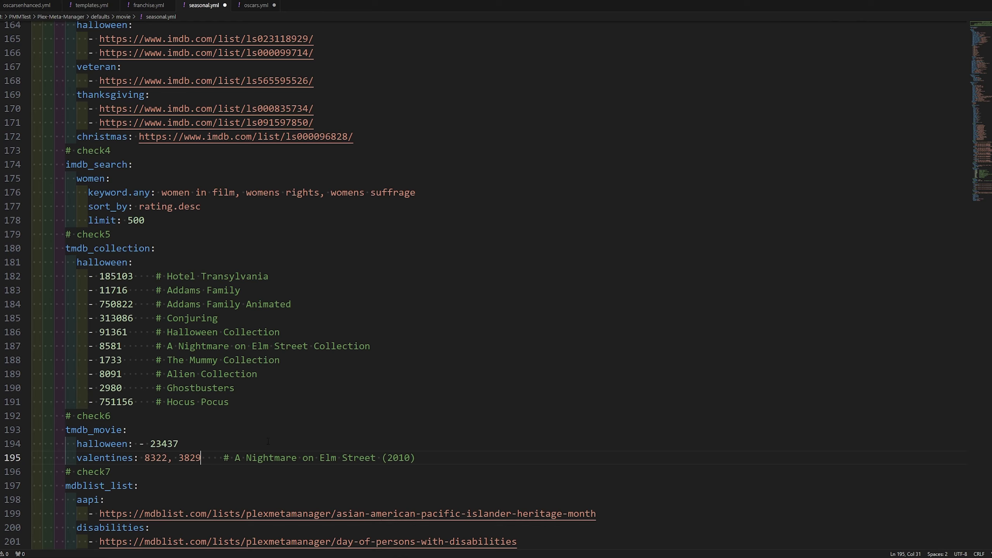
type(",")
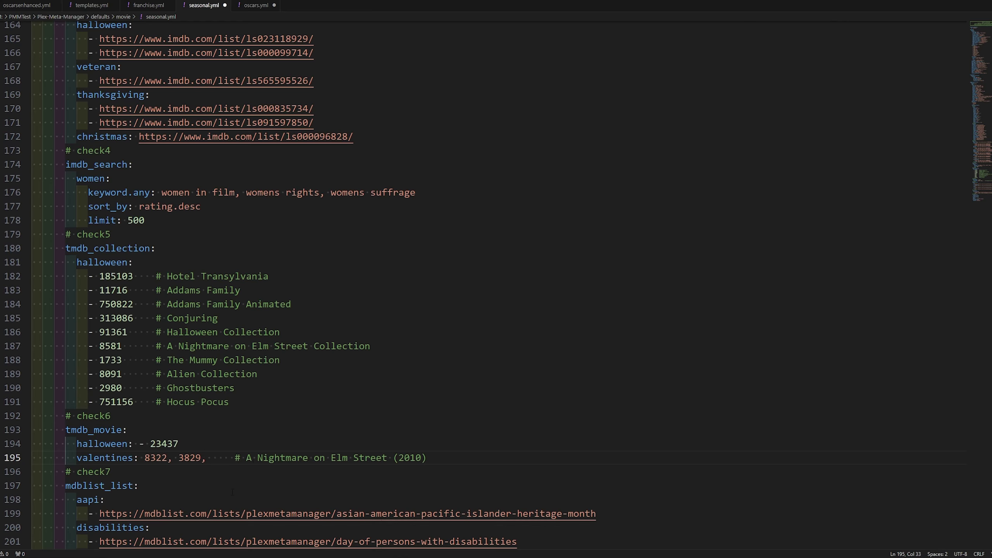
Step: Remove the list dash before 23437 and the space and trailing comma in the valentines values, leaving 23437 and 8322,3829
key("Delete")
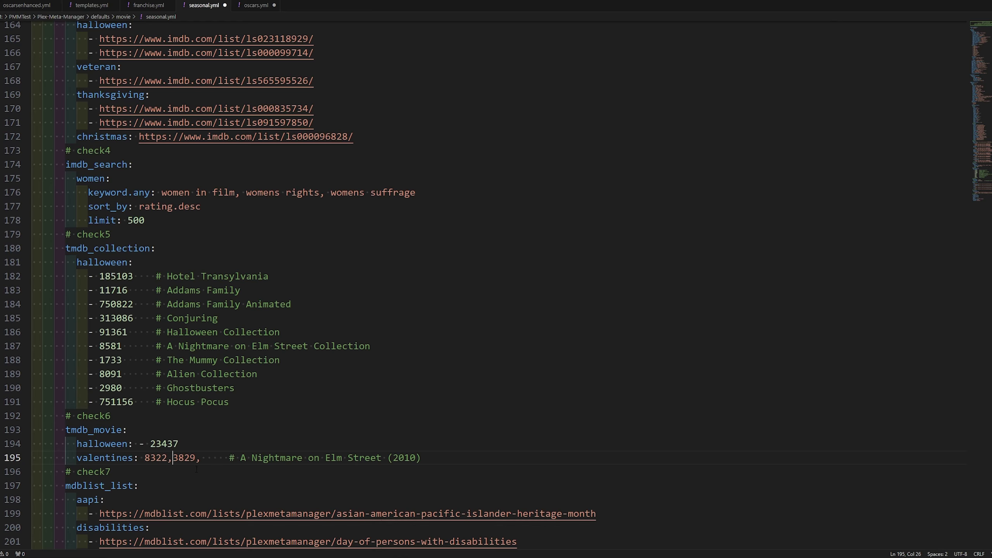
left_click(150, 444)
key("BackSpace")
key("BackSpace")
left_click(167, 457)
key("BackSpace")
double_click(147, 459)
left_click(197, 459)
key("BackSpace")
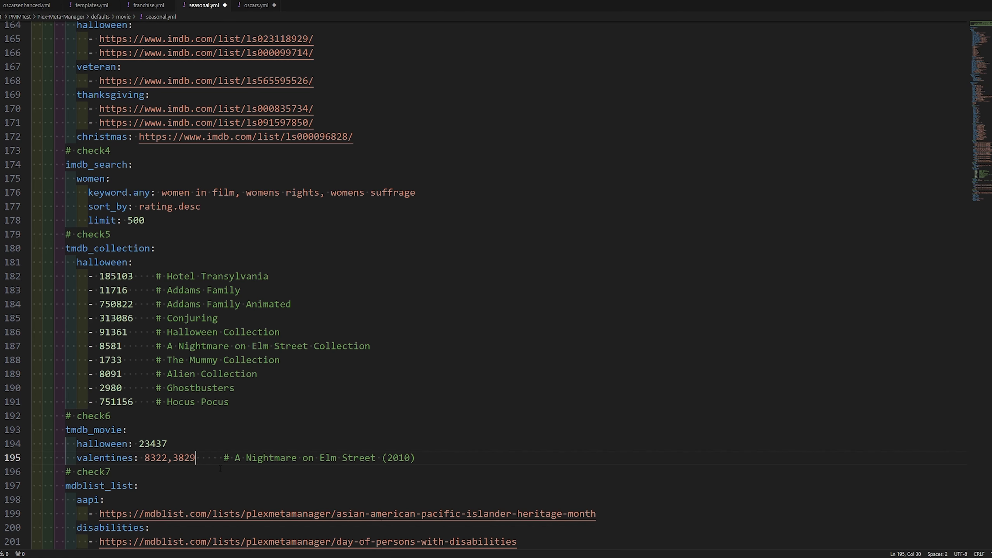
key("Return")
key("ctrl+z")
Step: Highlight the block from check9 through translation_key, and review the Seasonal dynamic collection back up to the holiday template
scroll(190, 492, "down", 7)
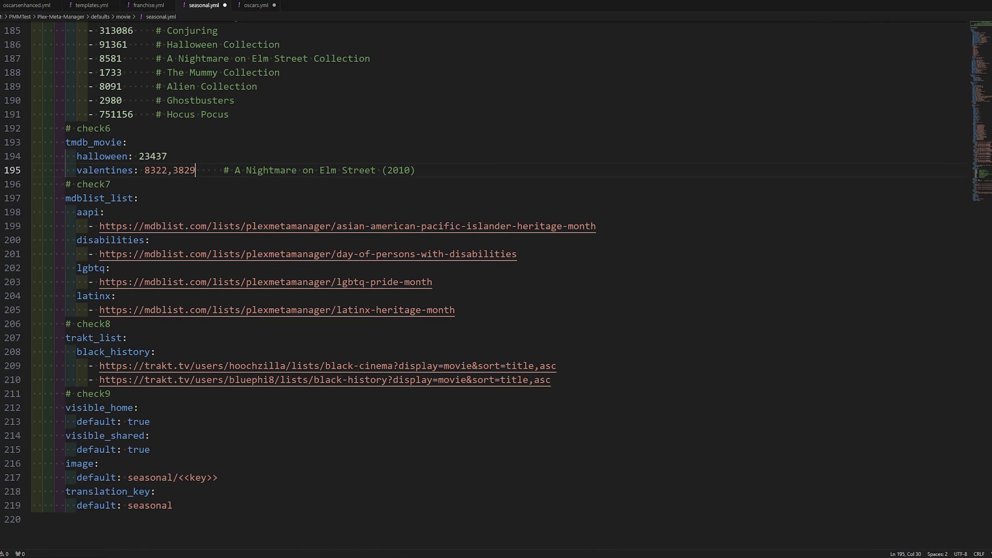
left_click_drag(110, 393, 172, 505)
scroll(218, 486, "up", 15)
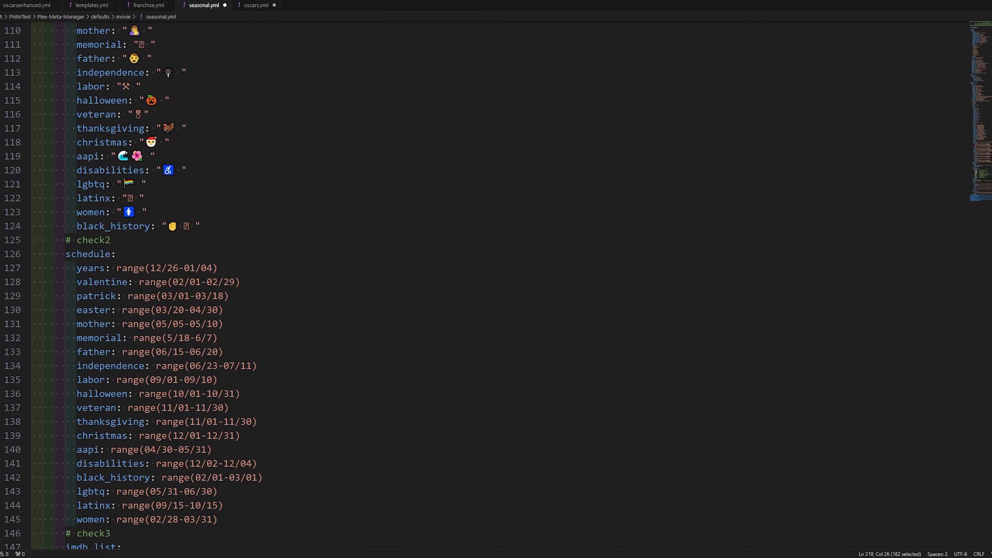
scroll(217, 484, "up", 8)
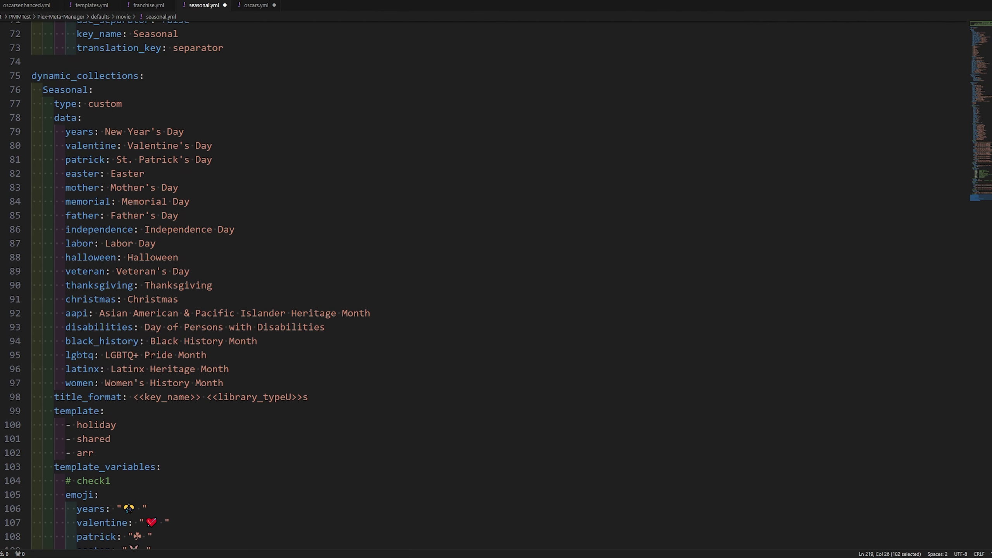
scroll(152, 355, "up", 2)
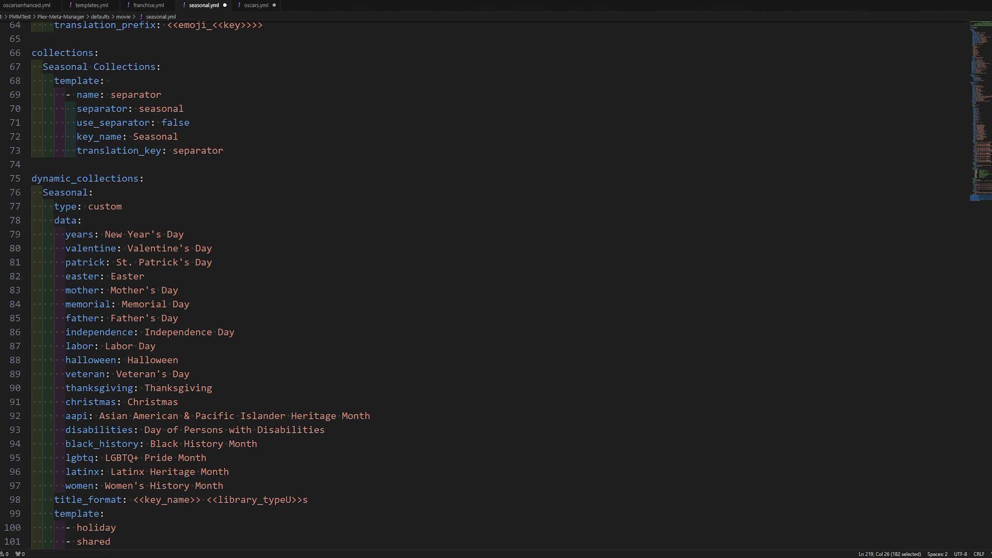
scroll(158, 378, "up", 1)
scroll(158, 368, "down", 8)
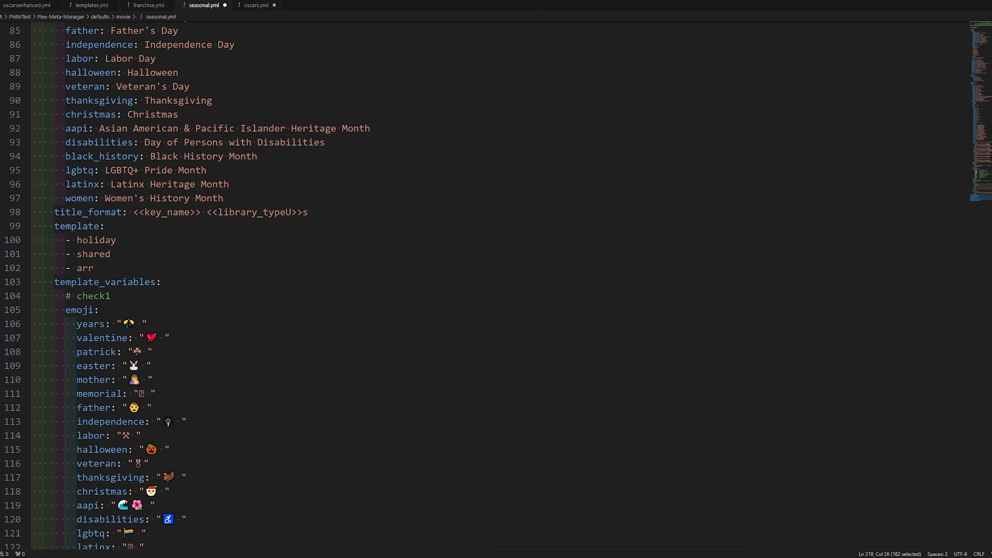
scroll(157, 368, "up", 20)
scroll(158, 369, "up", 6)
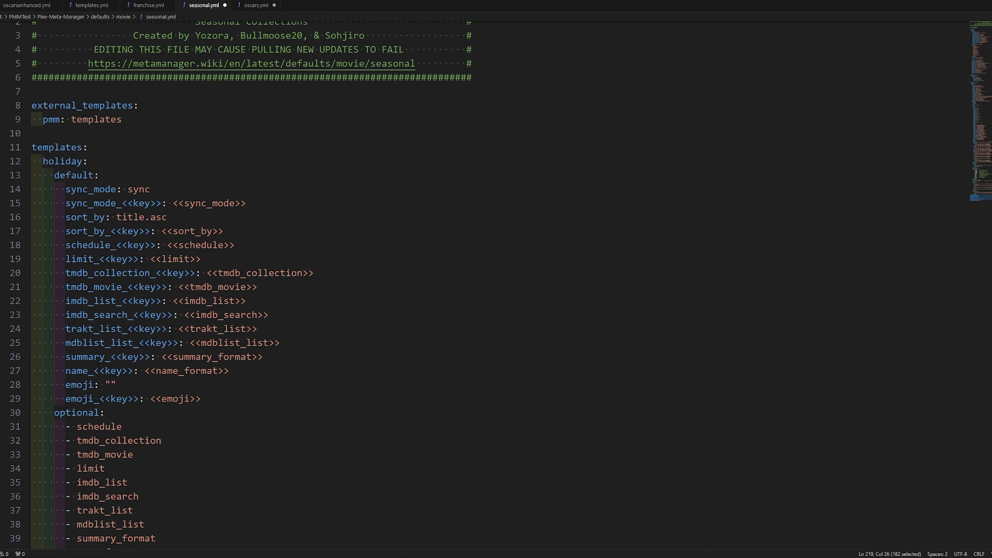
Step: Examine the holiday template's optional list and keyed defaults, picking out mdblist_list, limit and tmdb_movie
scroll(360, 475, "down", 8)
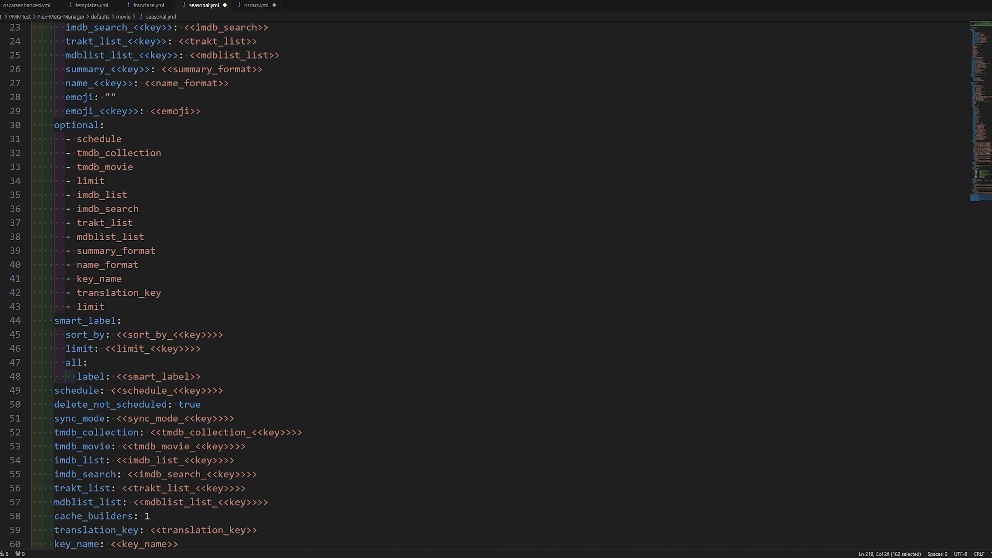
scroll(360, 475, "down", 2)
left_click_drag(358, 491, 199, 73)
scroll(199, 322, "up", 5)
left_click(199, 323)
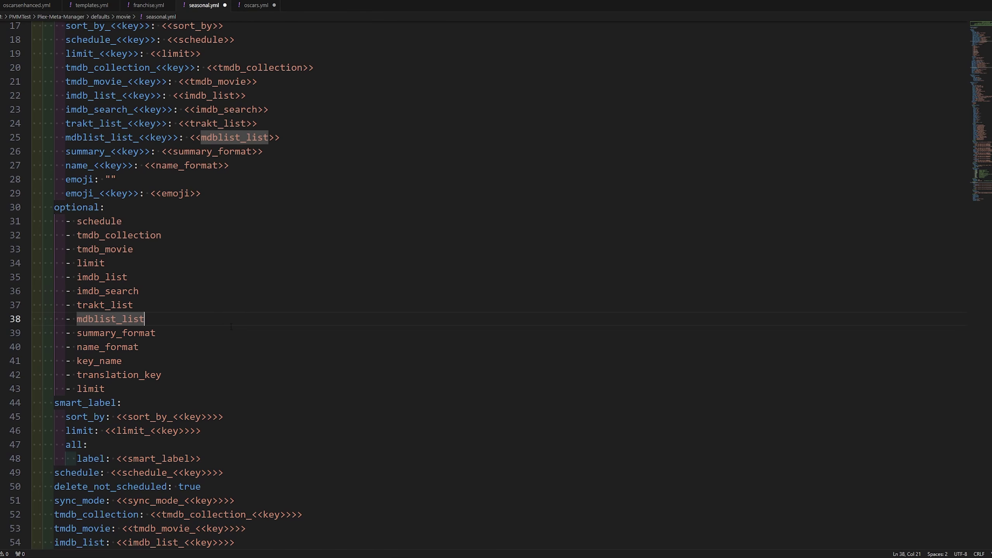
scroll(199, 322, "up", 3)
left_click_drag(218, 289, 156, 289)
left_click(305, 382)
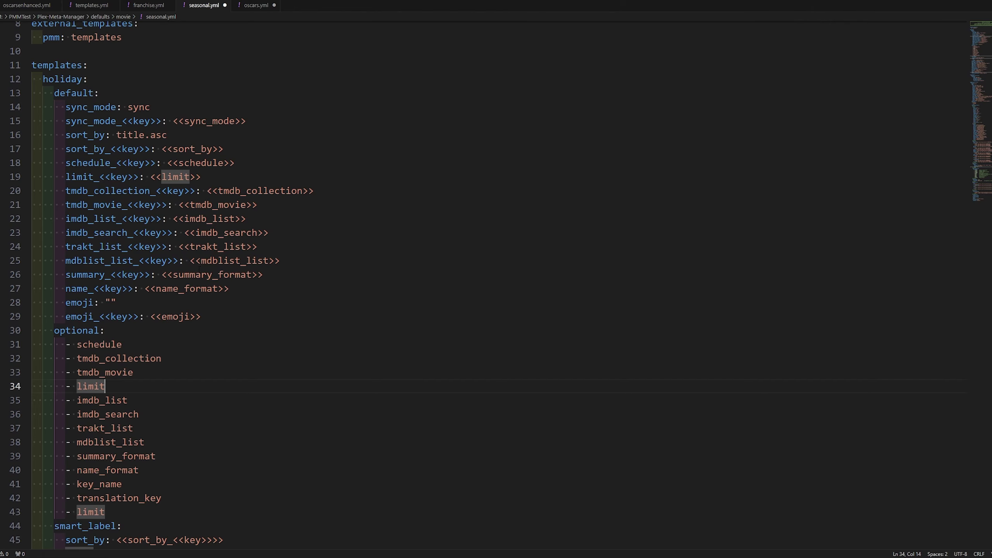
left_click(218, 205)
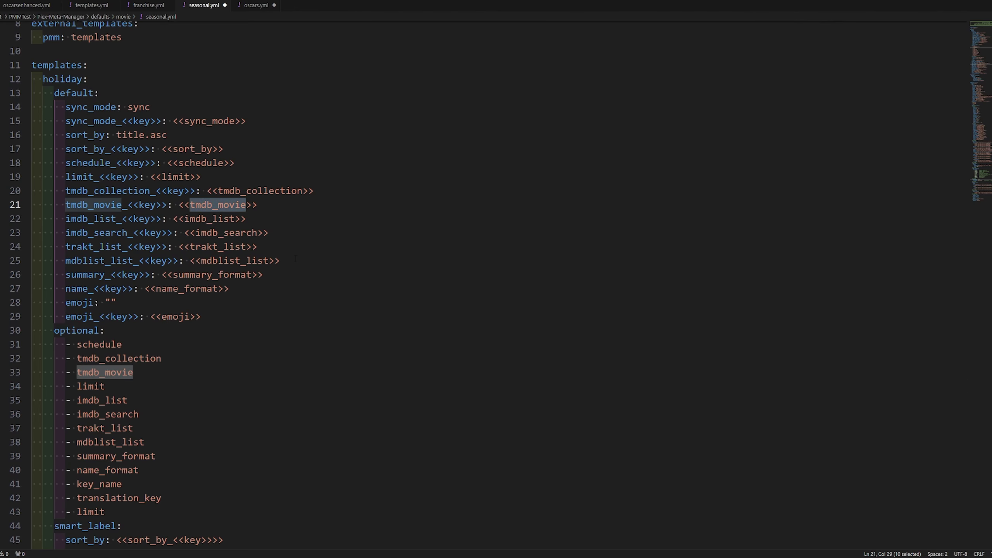
left_click(280, 261)
Step: Switch to the Plex Meta Manager wiki in the browser and view the seasonal page's Example Template Variable Amendments at reduced zoom
key("alt+Tab")
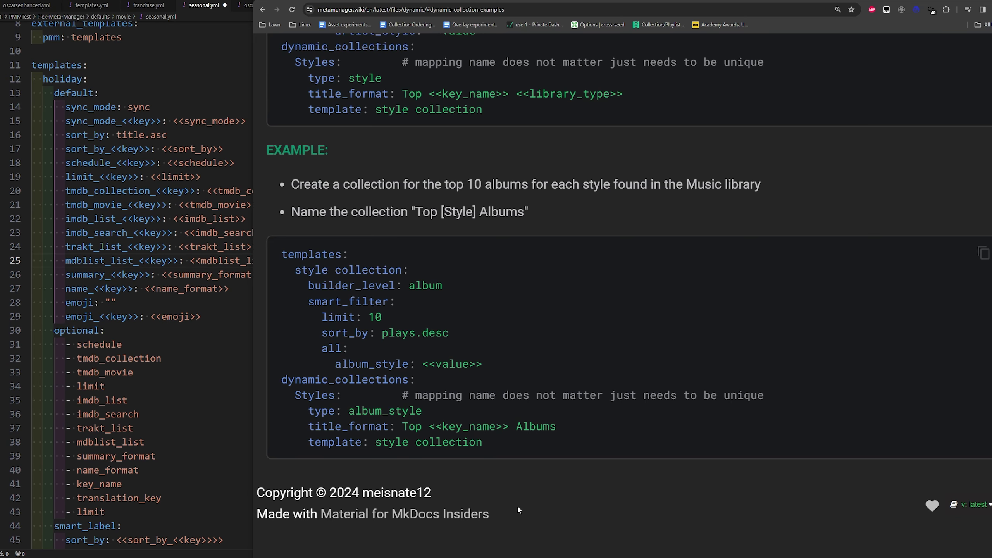
scroll(358, 309, "up", 5)
key("ctrl+minus")
key("ctrl+minus")
key("ctrl+minus")
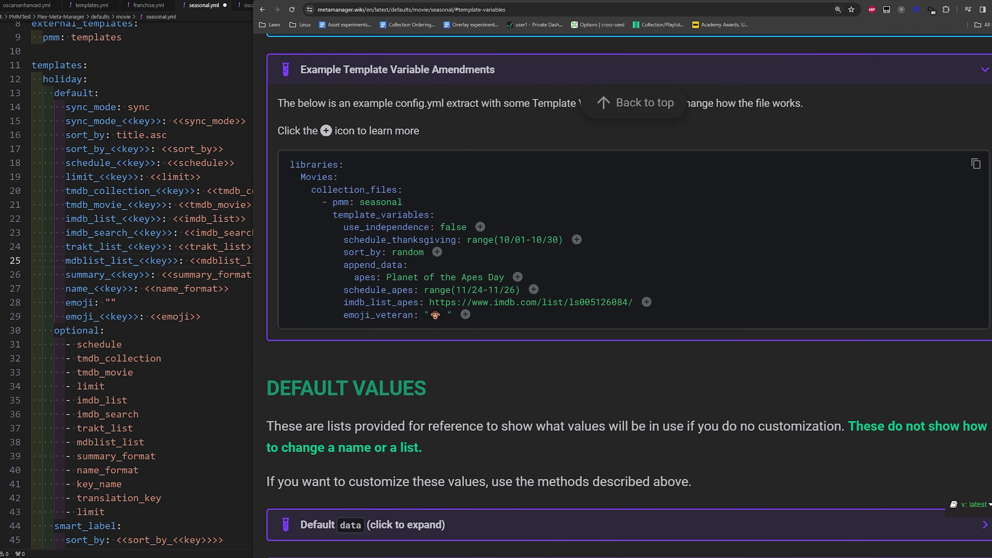
scroll(623, 300, "up", 1)
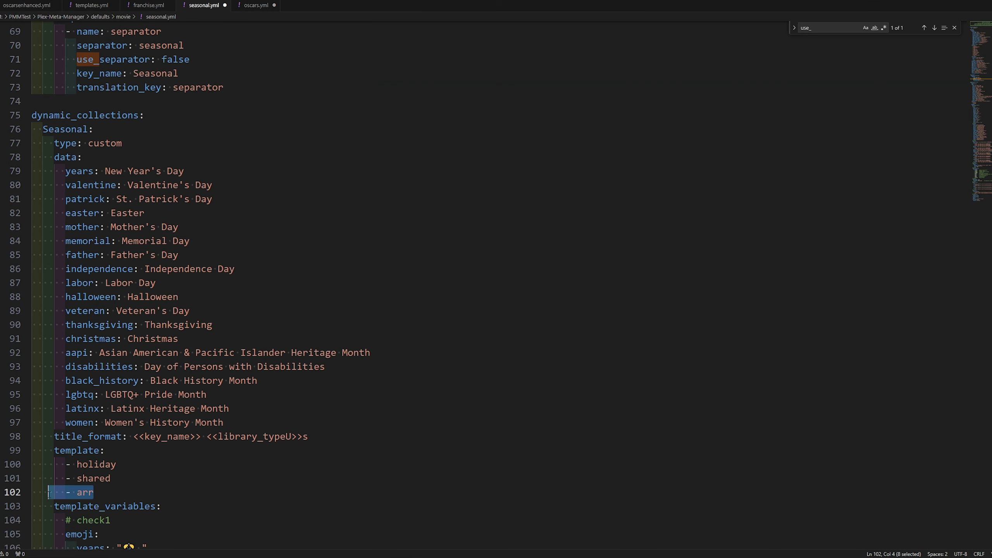
Step: In seasonal.yml, highlight the shared and arr entries of the Seasonal template list and the external_templates block above the templates
key("shift+Home")
key("shift+Up")
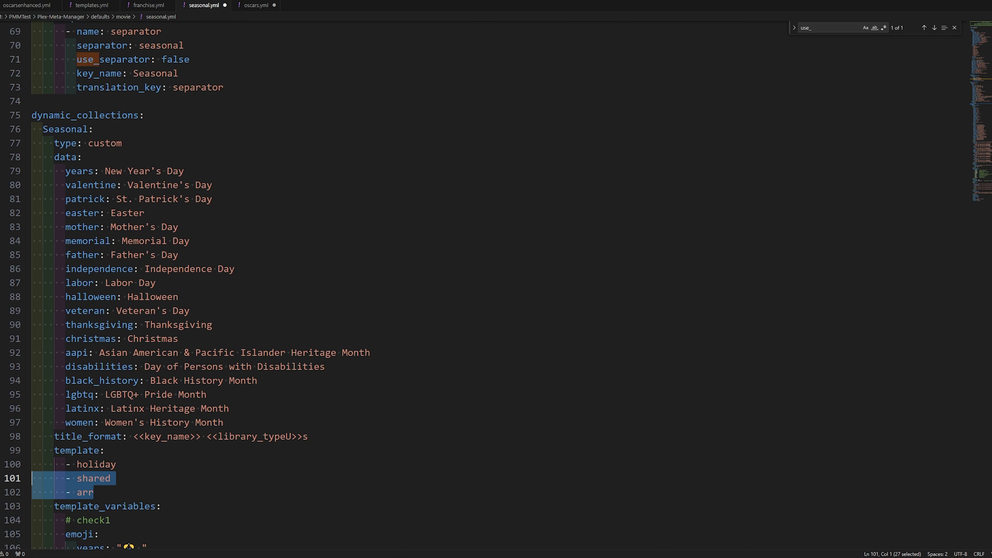
key("shift+Up")
left_click(112, 478)
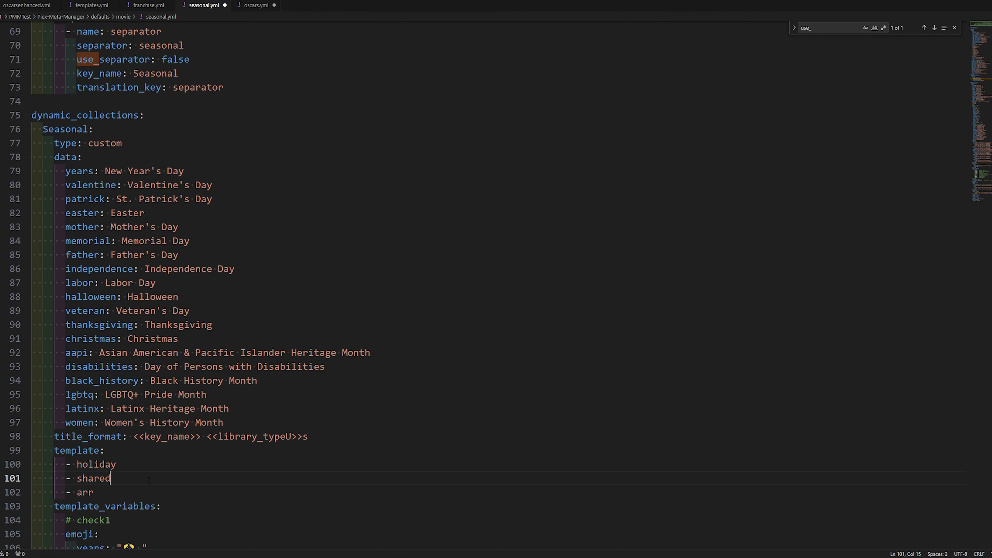
scroll(268, 446, "up", 10)
scroll(268, 445, "up", 9)
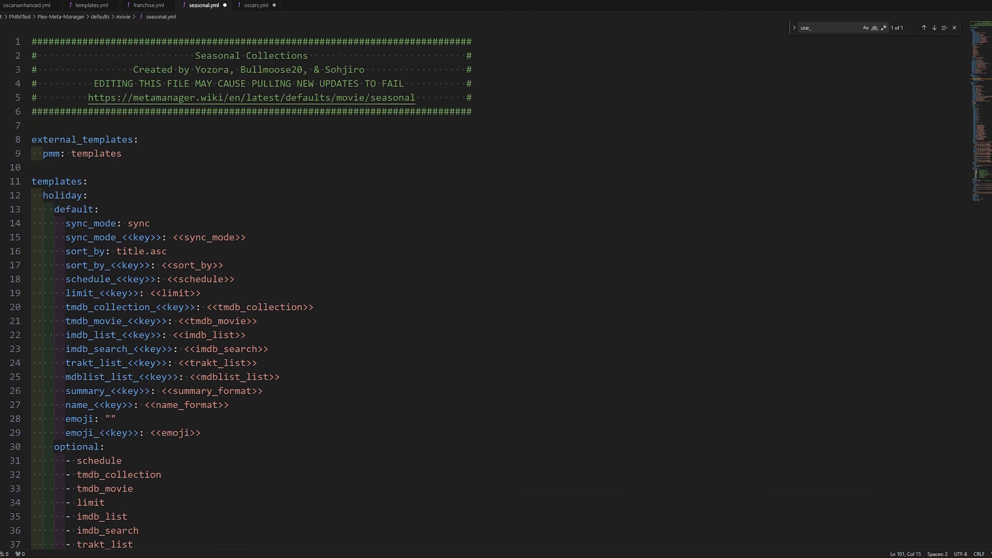
left_click_drag(33, 137, 124, 154)
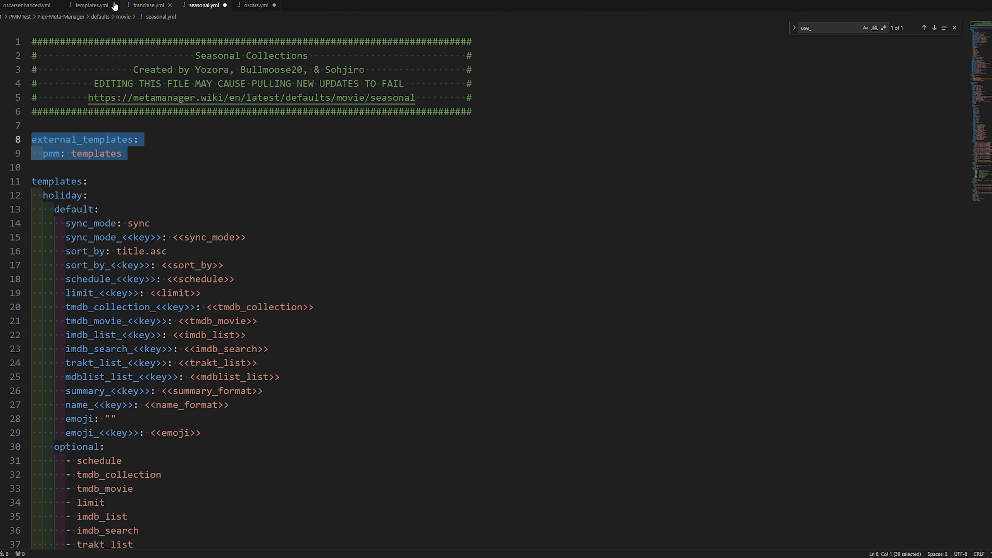
Step: Open templates.yml, search for "shared", and examine the shared template's conditionals and default sections
left_click(101, 6)
double_click(164, 223)
key("ctrl+f")
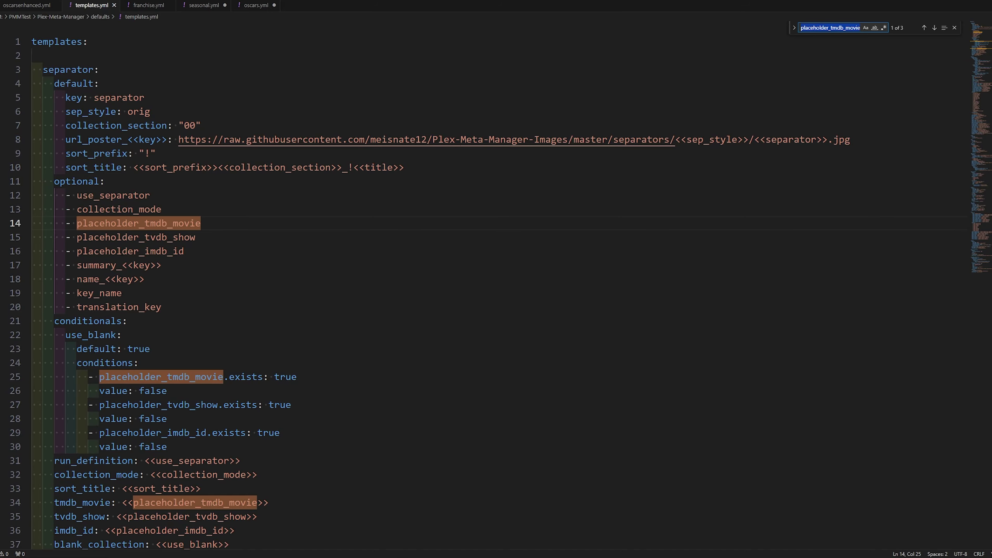
type("shared")
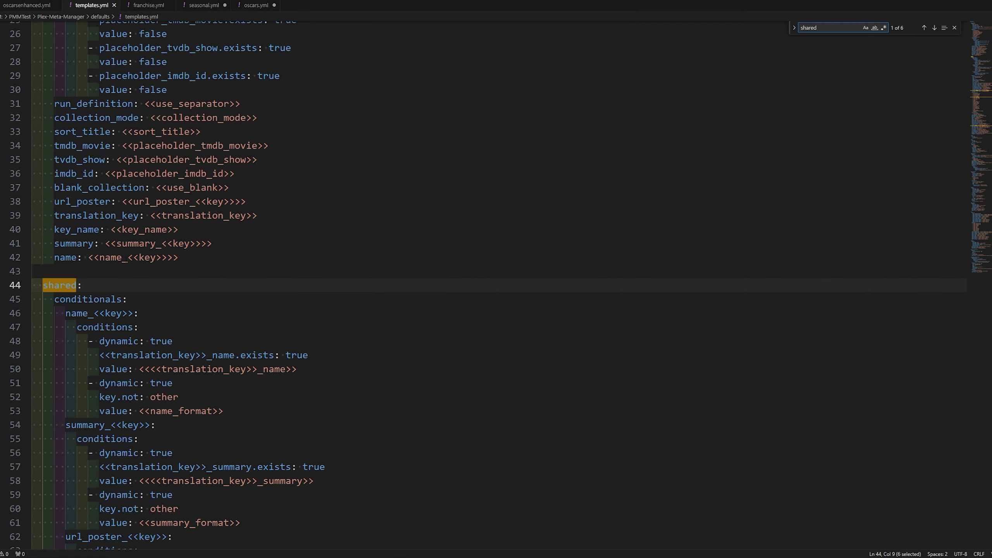
scroll(496, 285, "down", 3)
left_click(37, 162)
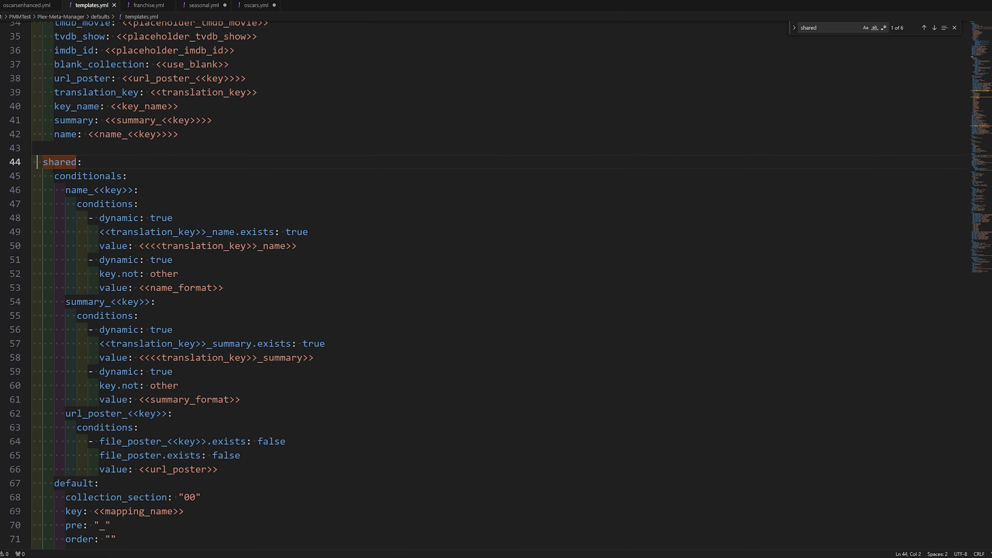
scroll(90, 273, "down", 3)
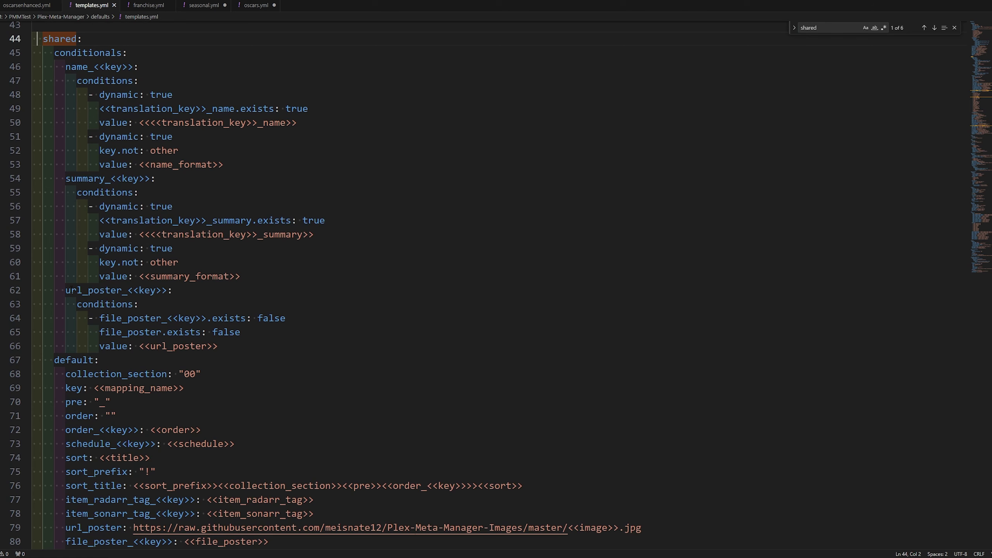
Step: Switch to the wiki's Shared Variables page and read through the table of collection variables
key("alt+Tab")
scroll(527, 358, "down", 1)
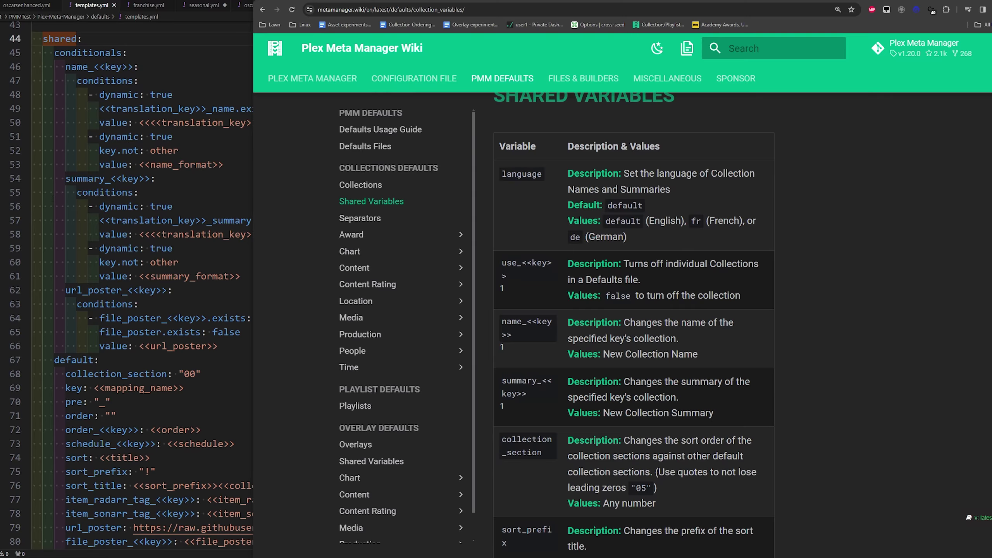
scroll(529, 423, "down", 5)
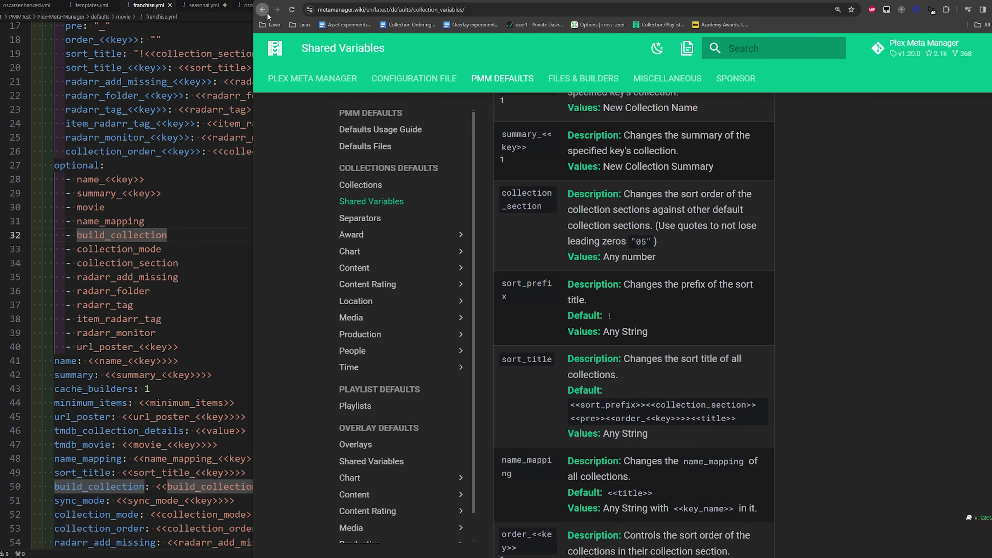
Step: Return to the wiki's Seasonal Collections page and read through its collection keys table to the Config section
left_click(262, 10)
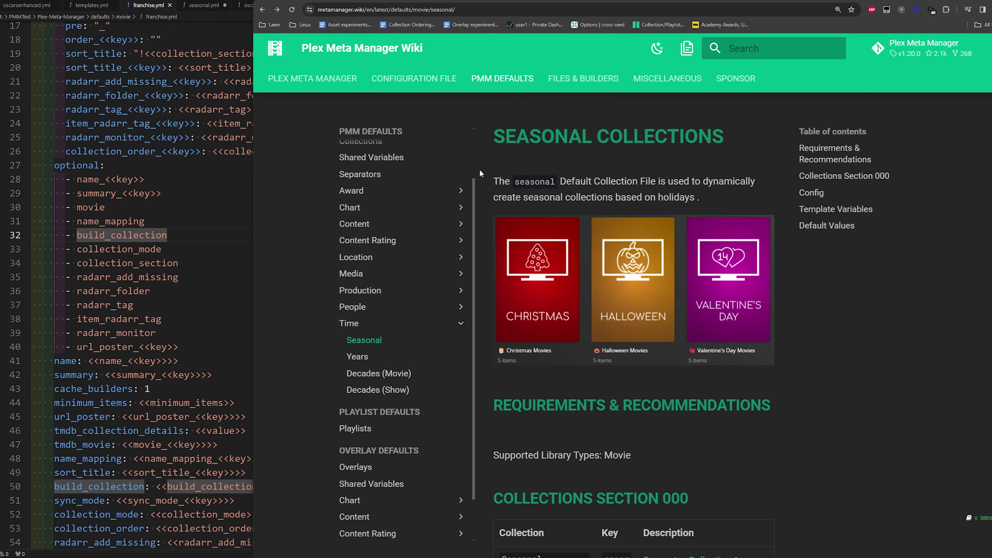
scroll(480, 172, "down", 6)
scroll(503, 343, "down", 11)
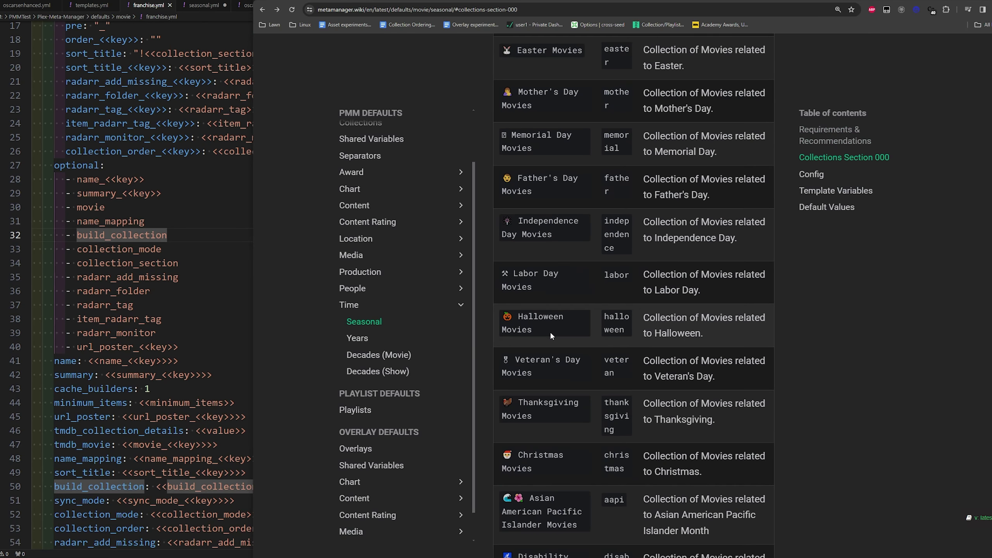
scroll(552, 336, "down", 12)
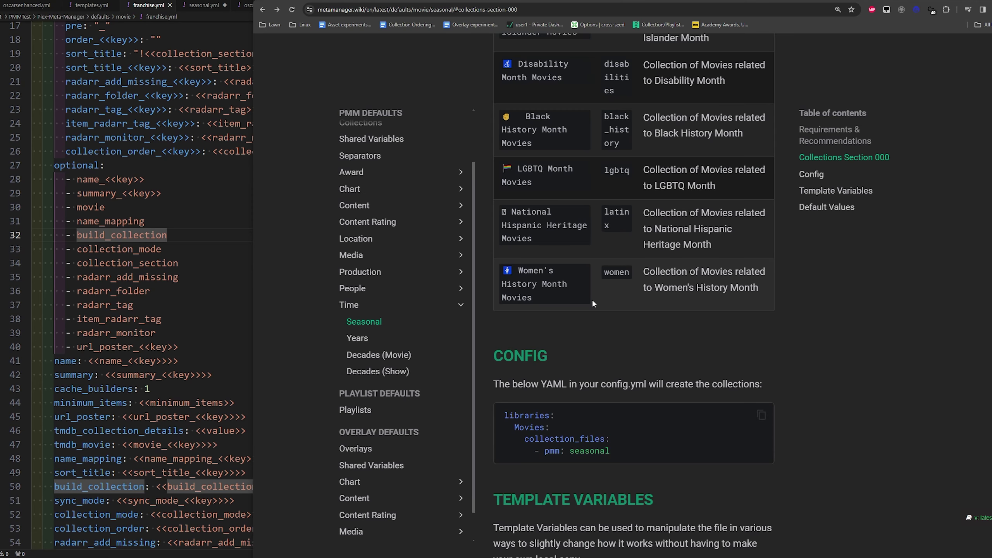
scroll(593, 301, "down", 1)
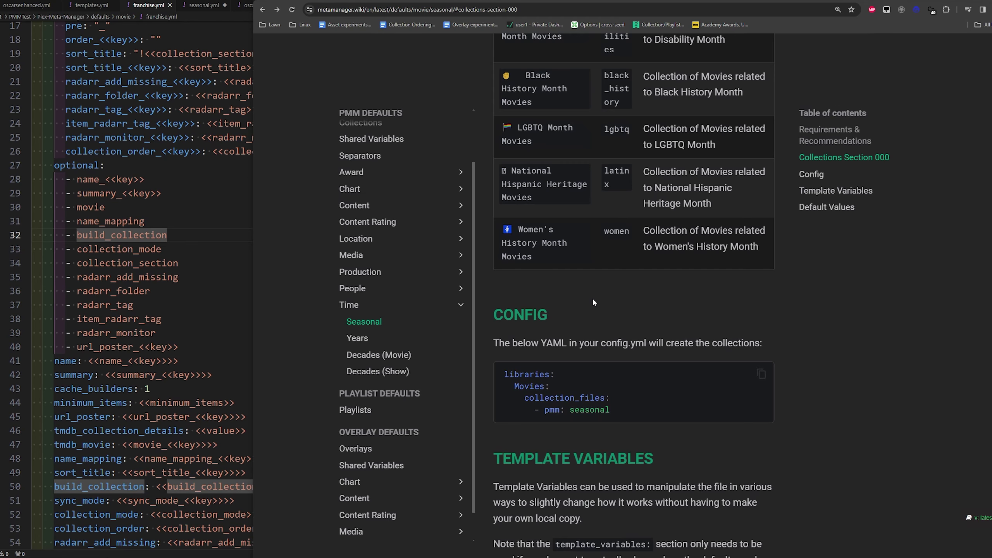
Step: Compare the end of the wiki's seasonal keys table and its Config example with the collection template in franchise.yml
scroll(553, 406, "up", 10)
scroll(554, 372, "down", 4)
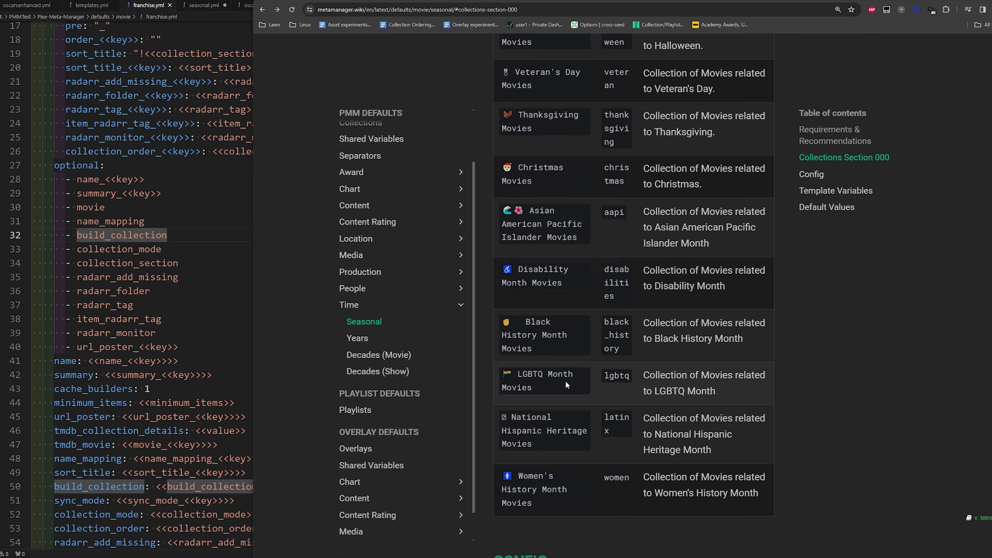
scroll(557, 370, "up", 1)
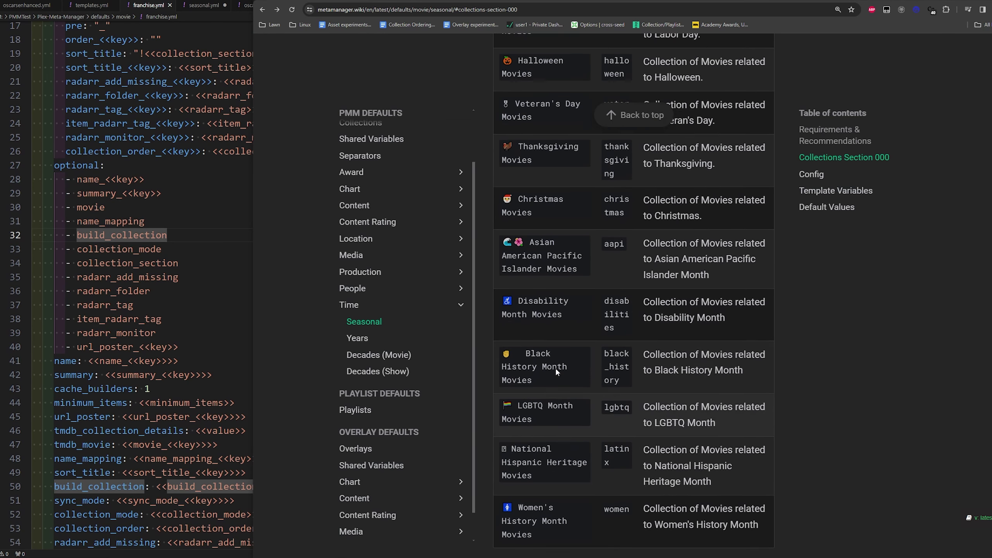
scroll(167, 353, "up", 2)
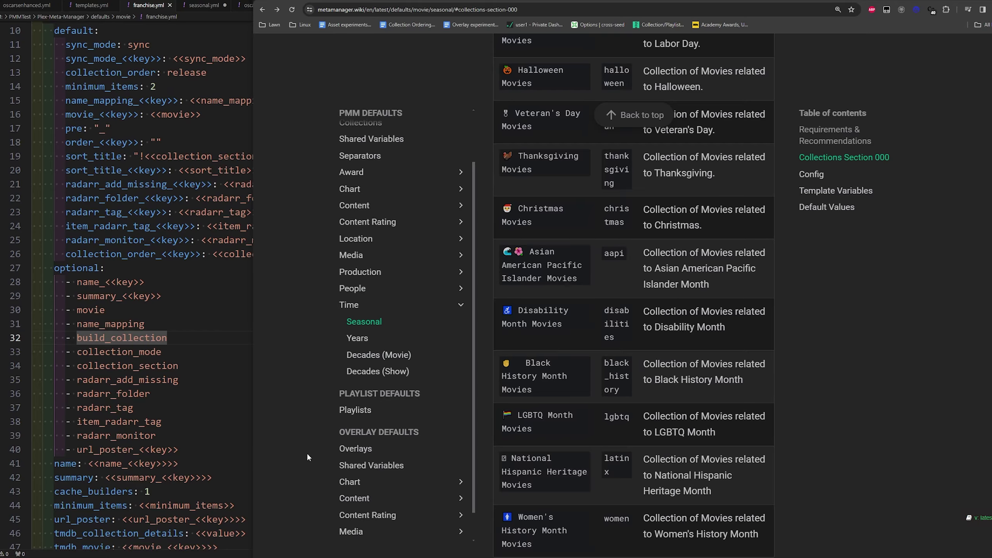
scroll(586, 464, "down", 5)
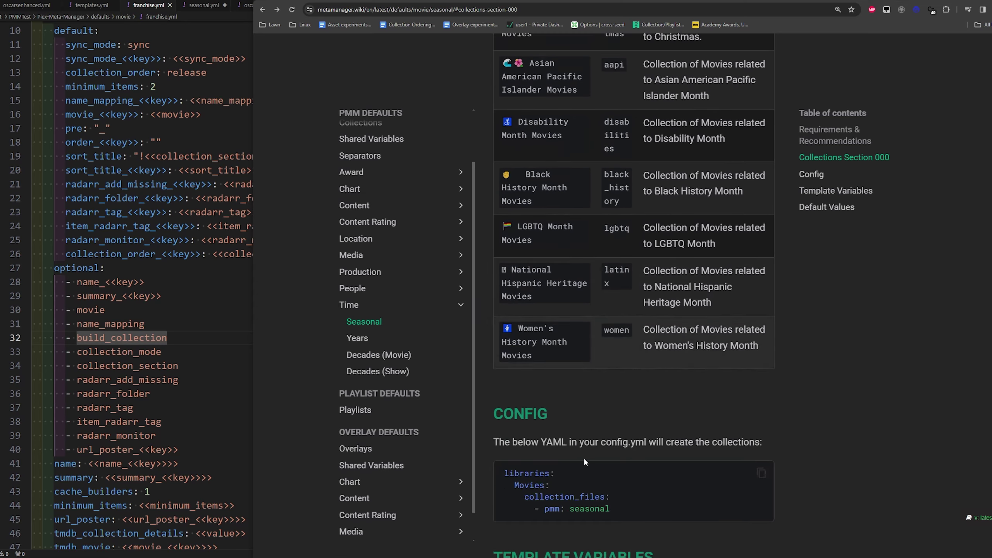
scroll(176, 304, "up", 3)
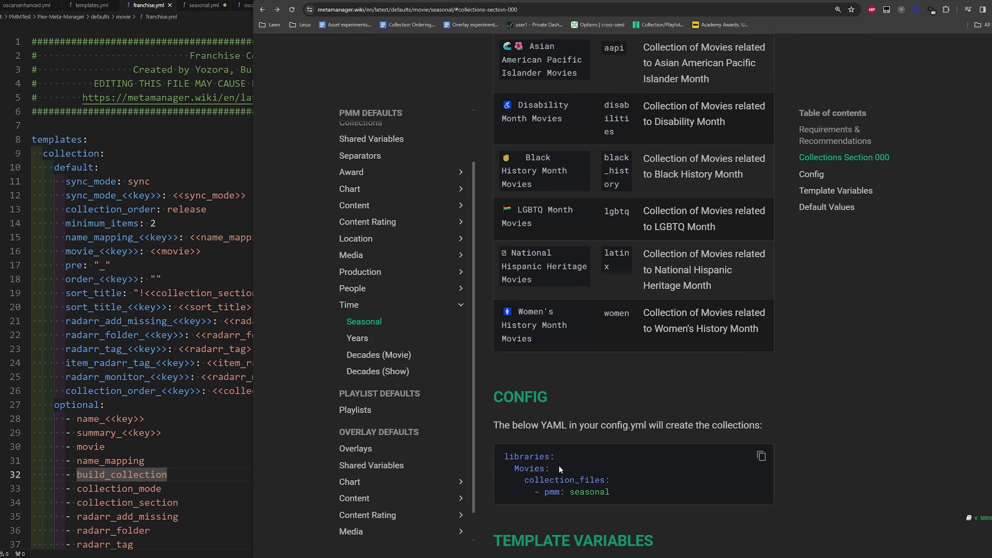
scroll(561, 471, "down", 7)
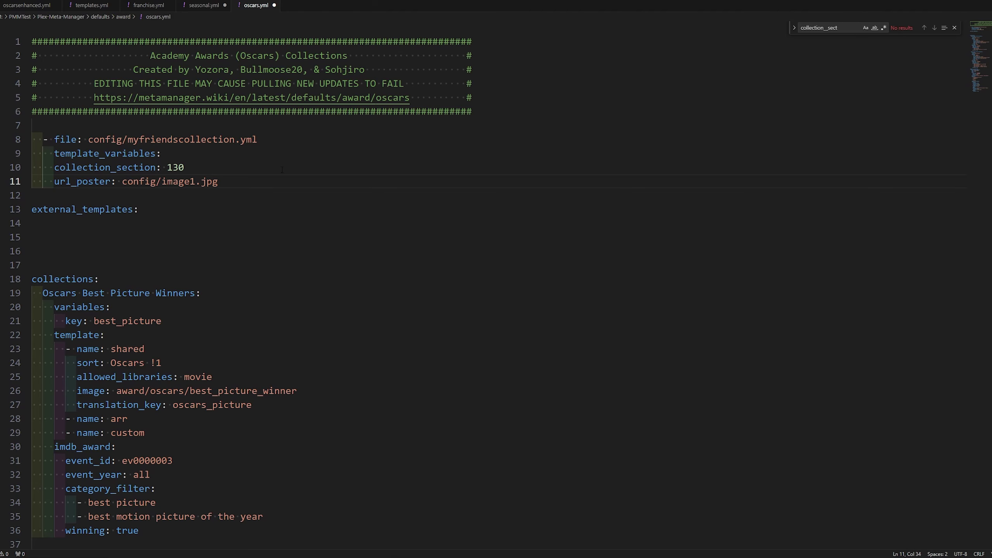
Step: In oscars.yml, add the line "- file: templates.yml" below external_templates and remove a spare blank line above collections
key("shift+Up")
key("shift+Up")
key("shift+Up")
key("shift+Home")
left_click(105, 234)
type("- file: templates.yml")
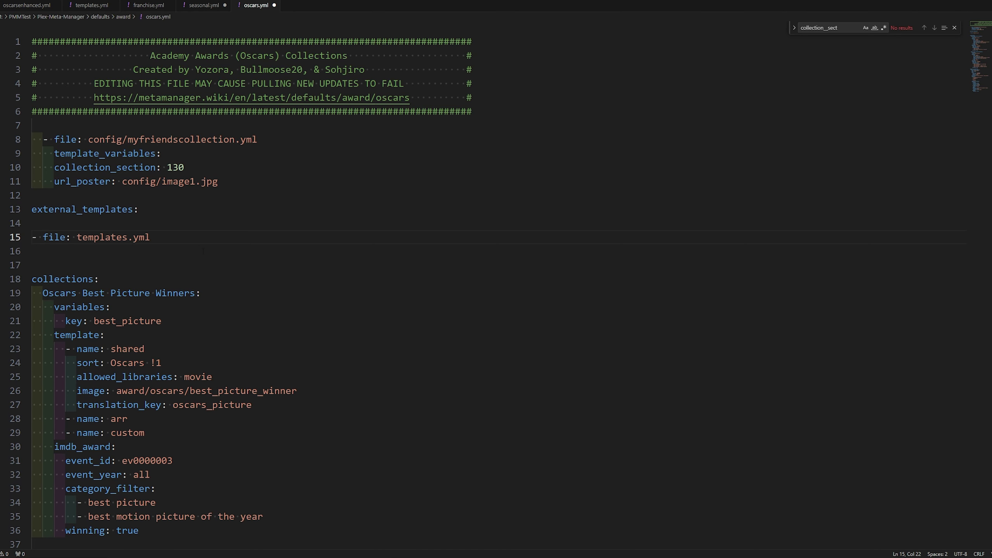
key("Down")
key("Delete")
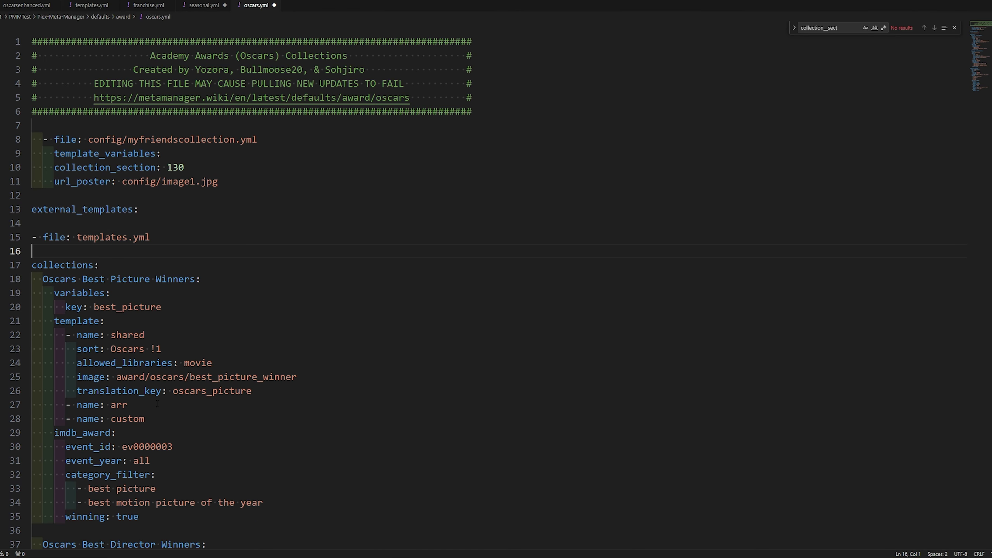
Step: Highlight the external_templates key, the url_poster line and the templates.yml file entry in oscars.yml
scroll(112, 496, "down", 2)
scroll(113, 497, "down", 3)
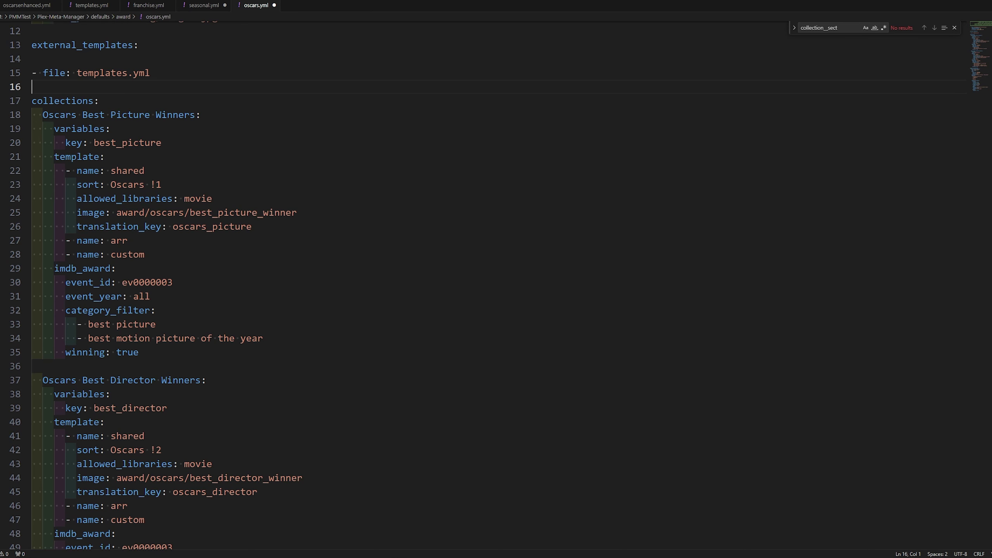
scroll(112, 198, "up", 4)
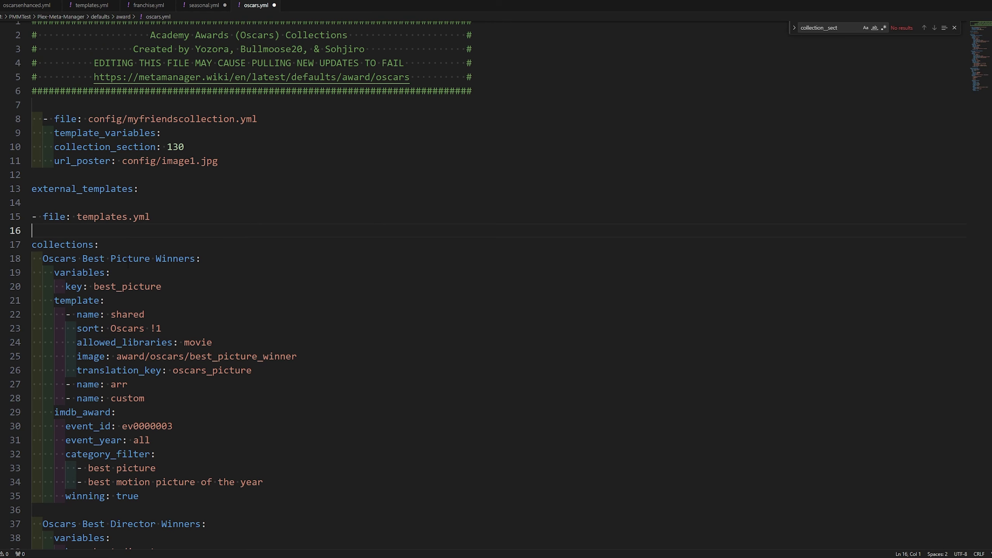
double_click(78, 189)
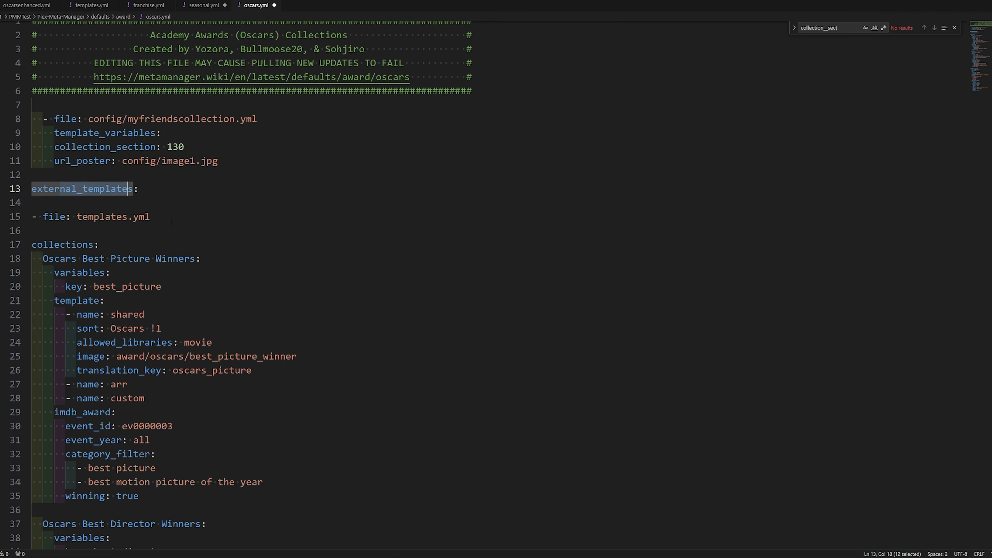
left_click(151, 217)
left_click_drag(77, 217, 128, 217)
left_click(150, 216)
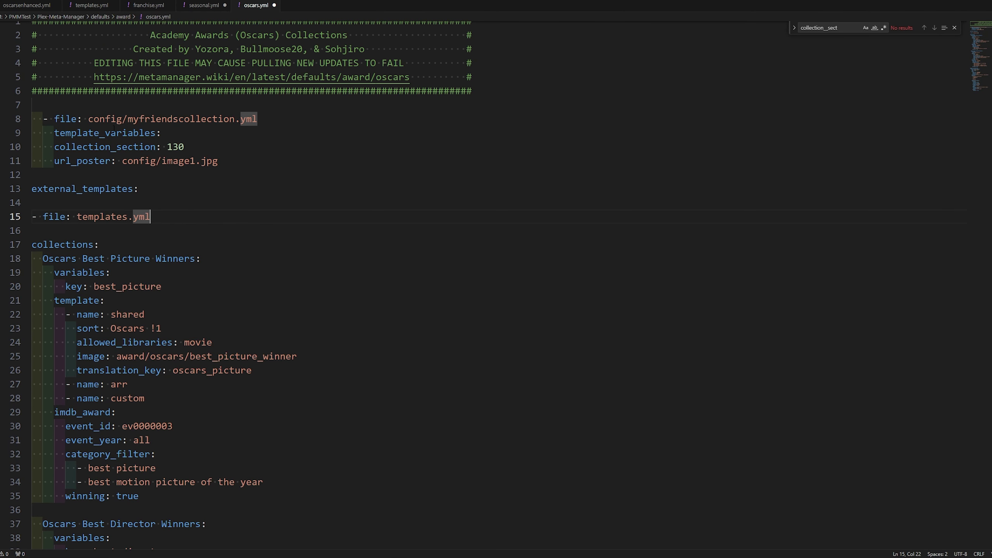
left_click_drag(218, 160, 13, 162)
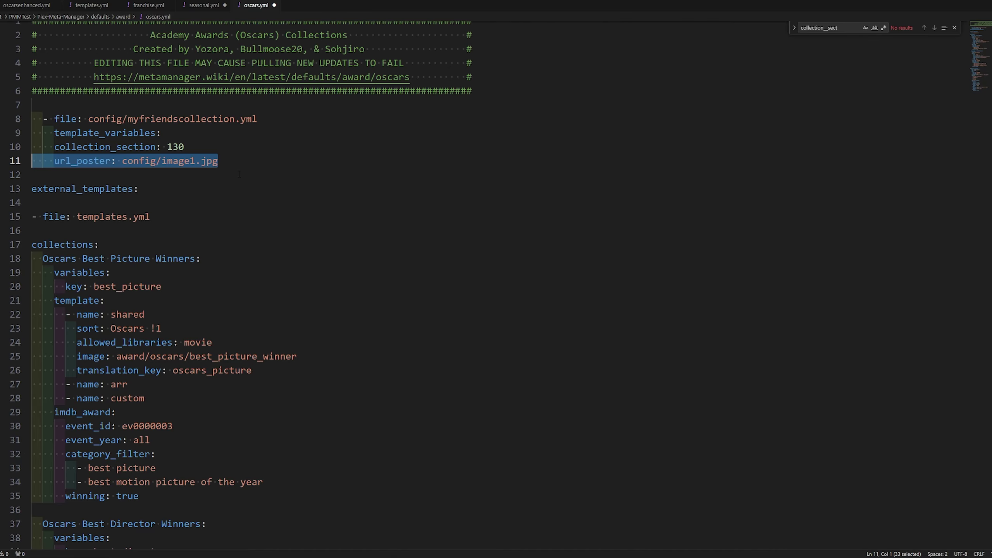
left_click_drag(151, 217, 30, 217)
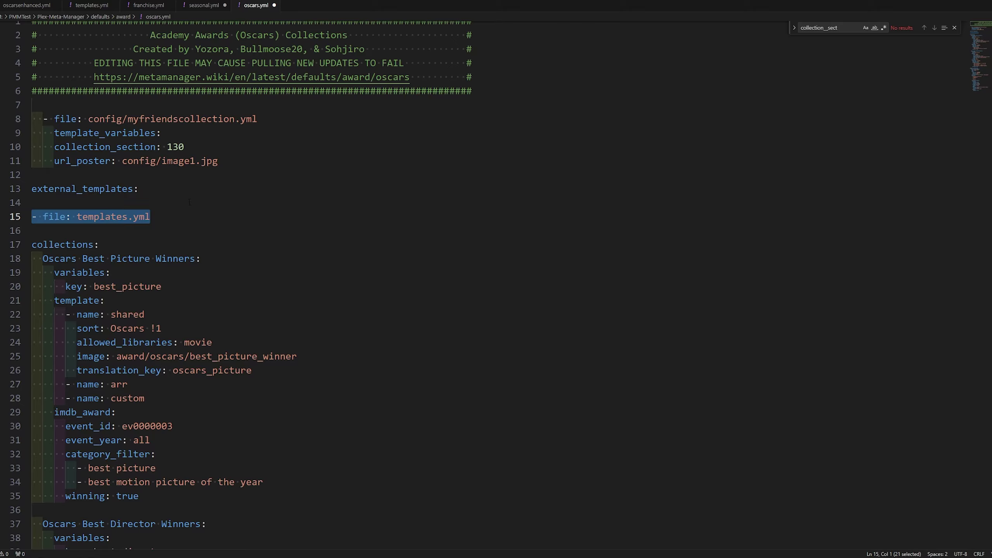
Step: Examine the Oscars Best Picture and Best Director collections against the external_templates block above them
scroll(189, 202, "down", 15)
scroll(259, 292, "up", 15)
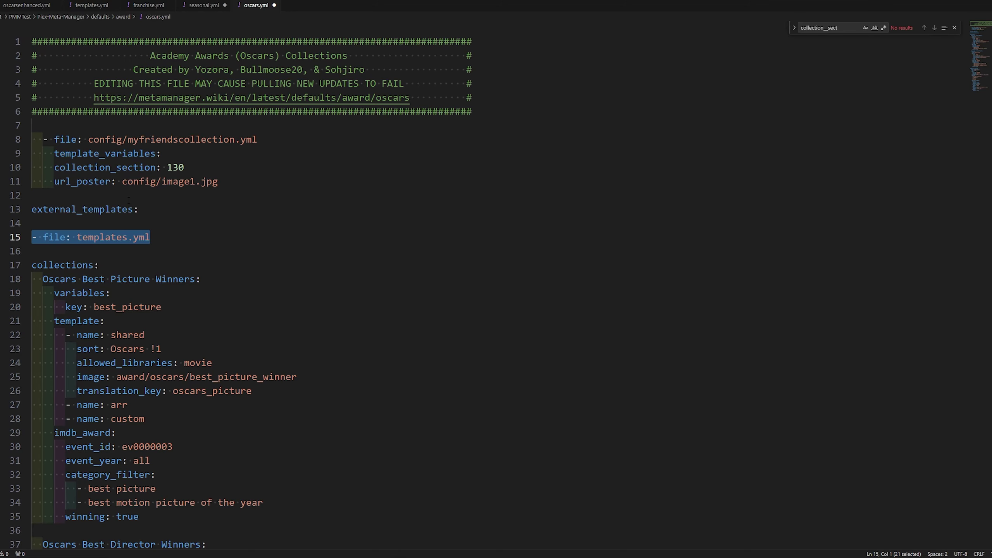
scroll(211, 195, "down", 10)
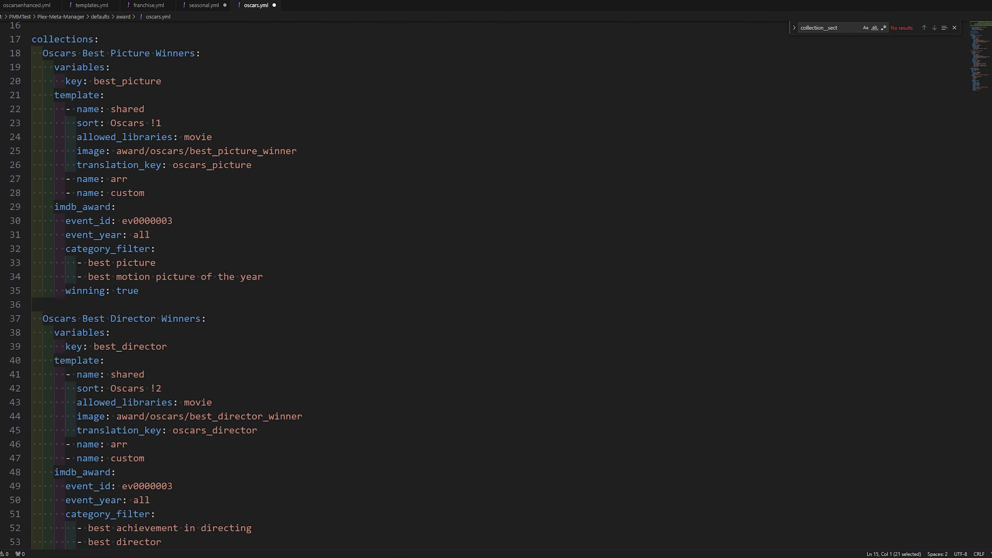
scroll(227, 357, "up", 12)
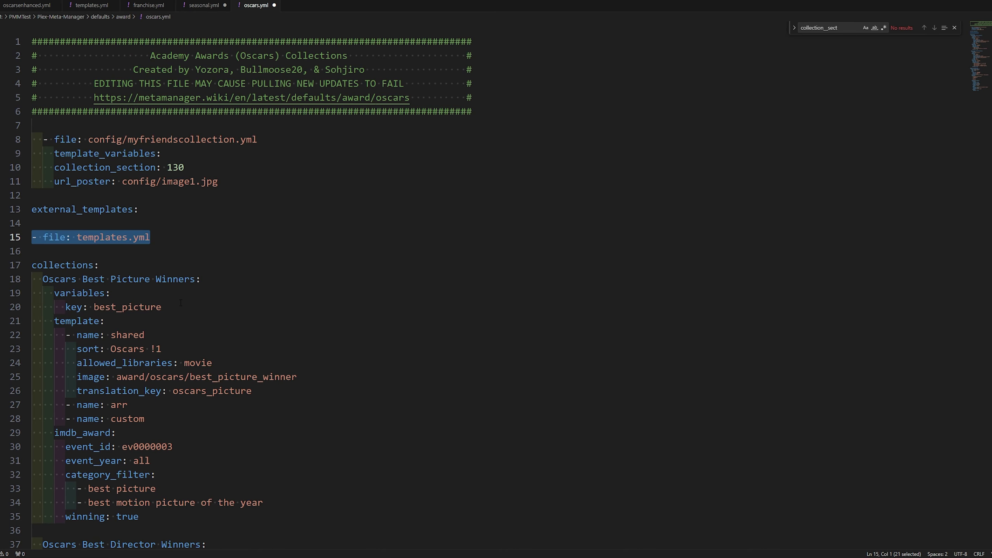
scroll(182, 346, "down", 7)
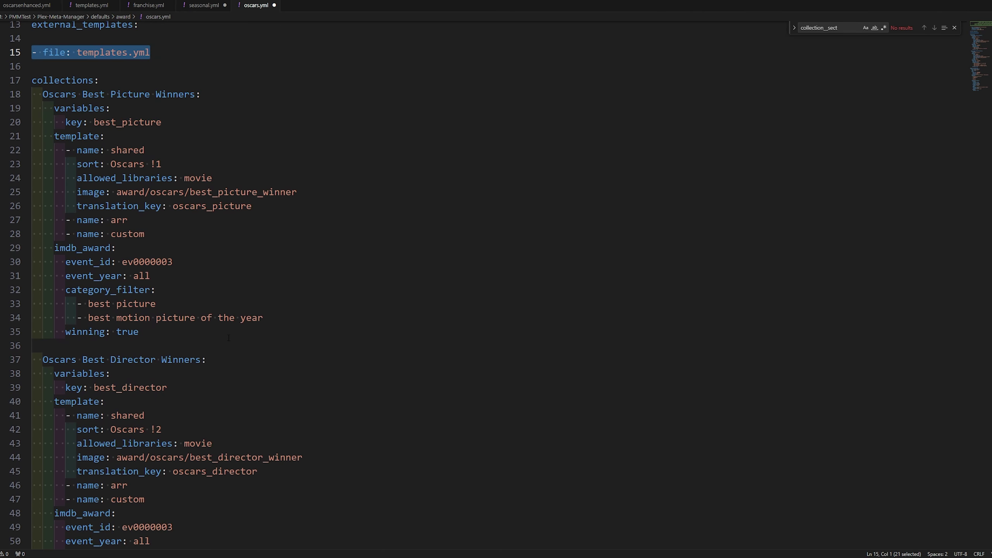
scroll(198, 303, "up", 6)
scroll(198, 304, "up", 1)
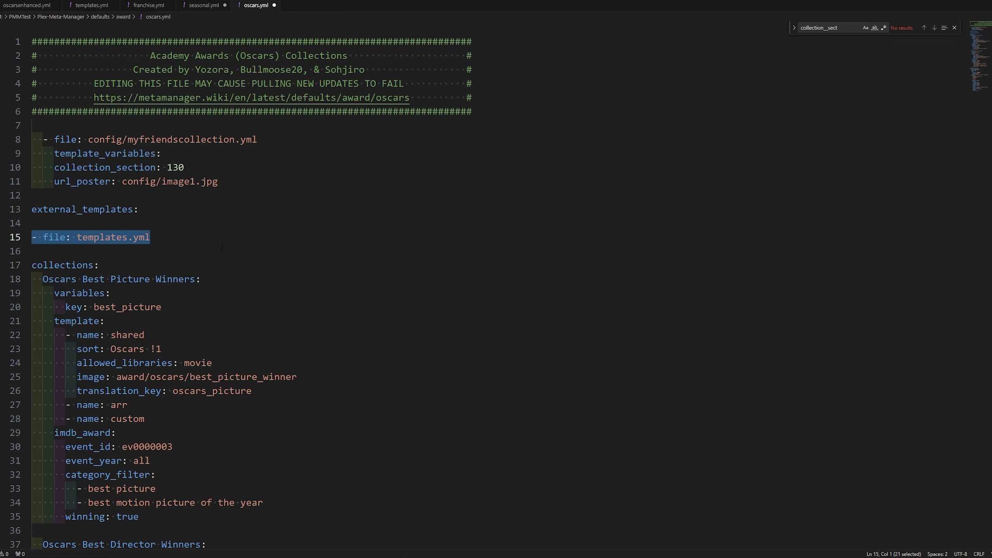
Step: Highlight the template_variables line under the myfriendscollection.yml entry and look through oscars.yml to its dynamic_collections section
left_click(176, 237)
left_click_drag(162, 154, 32, 153)
left_click(272, 169)
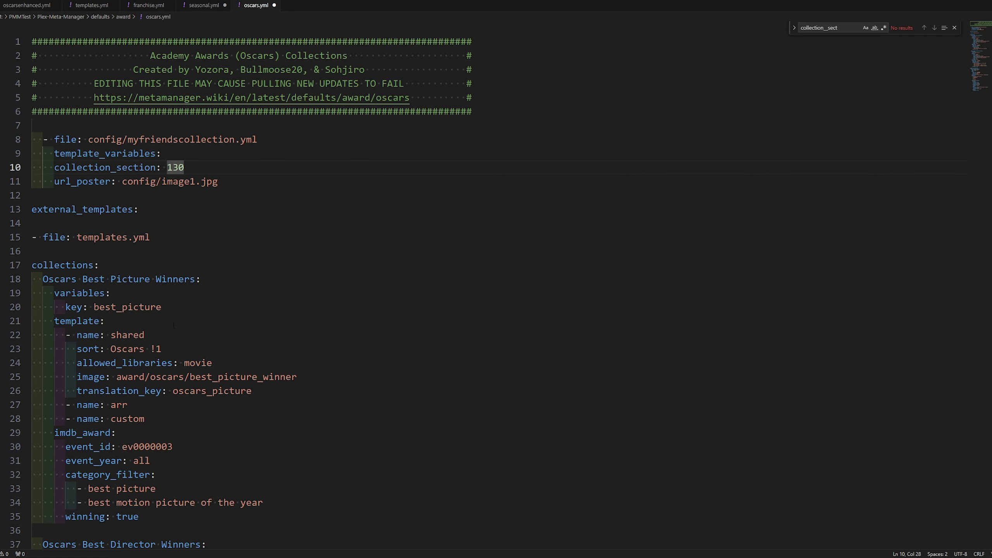
scroll(239, 371, "down", 2)
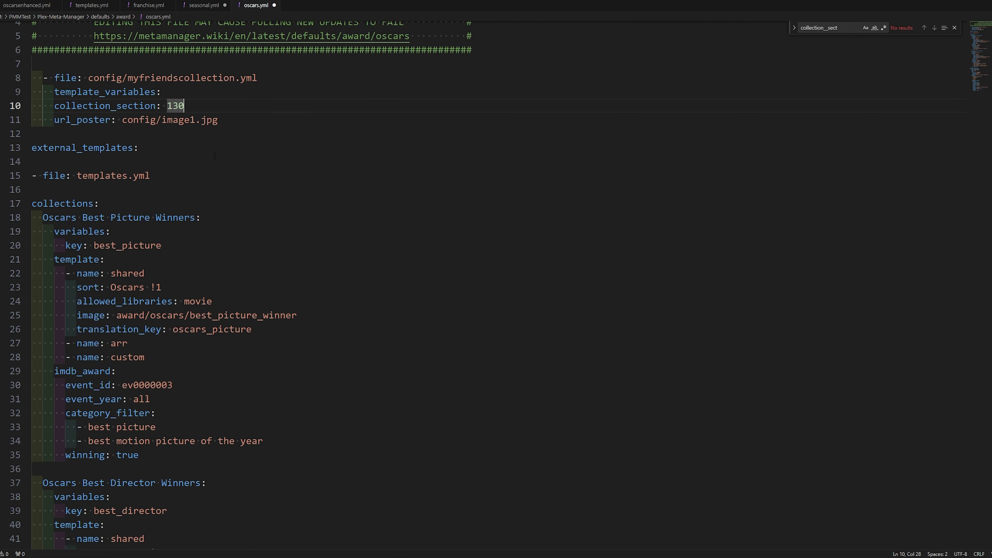
scroll(214, 155, "down", 20)
scroll(264, 415, "up", 3)
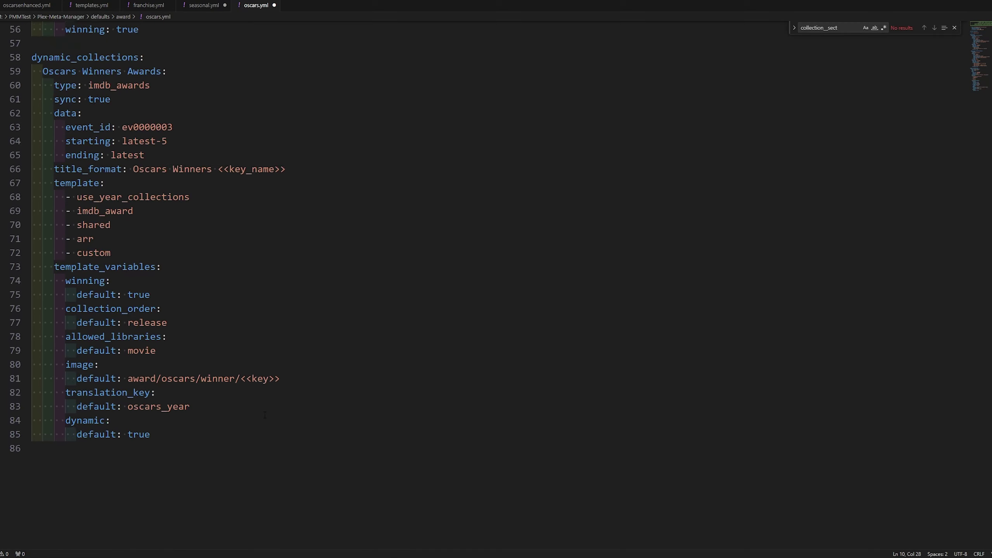
scroll(264, 415, "up", 18)
Step: Switch to seasonal.yml, highlight the pmm templates value under external_templates, and examine the holiday template down to the collections section
left_click(202, 7)
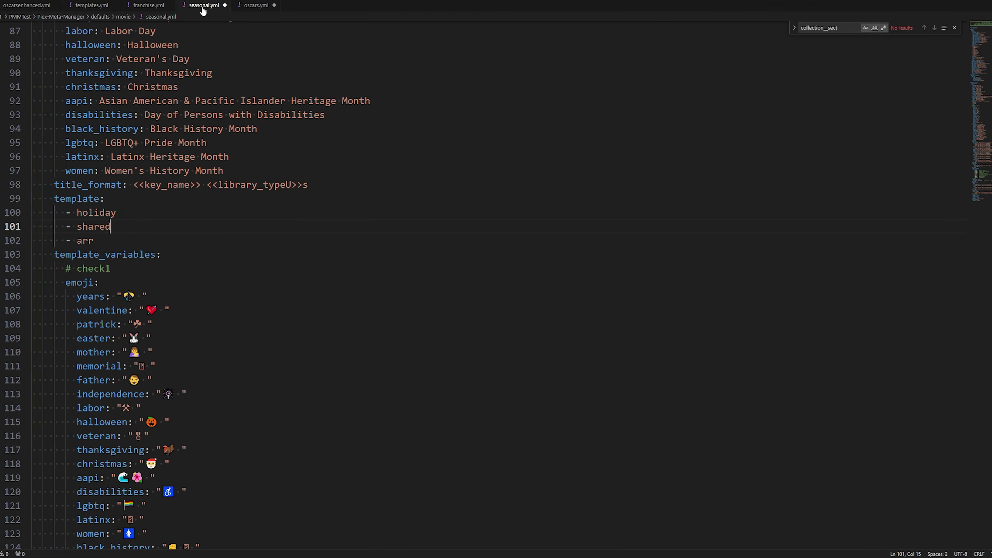
scroll(222, 341, "up", 11)
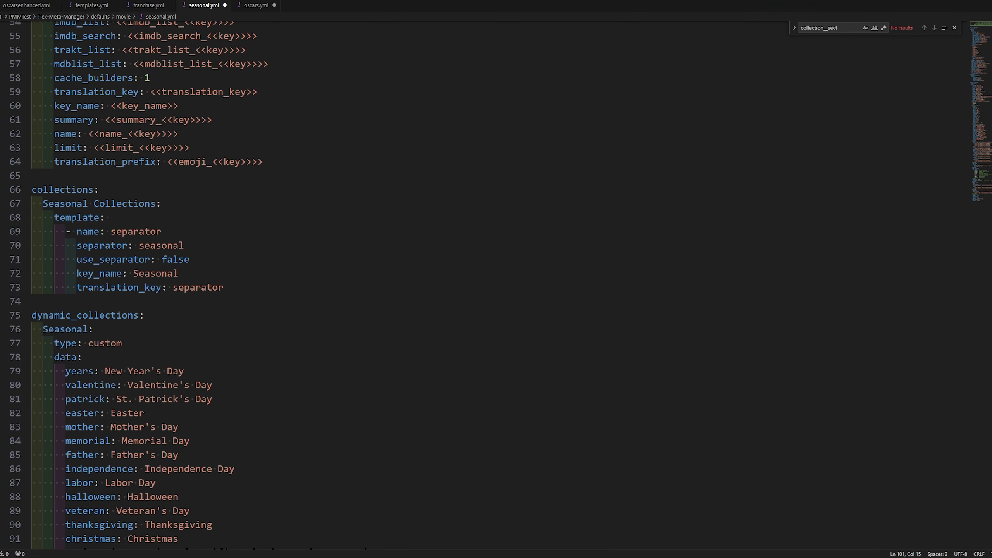
scroll(222, 341, "up", 18)
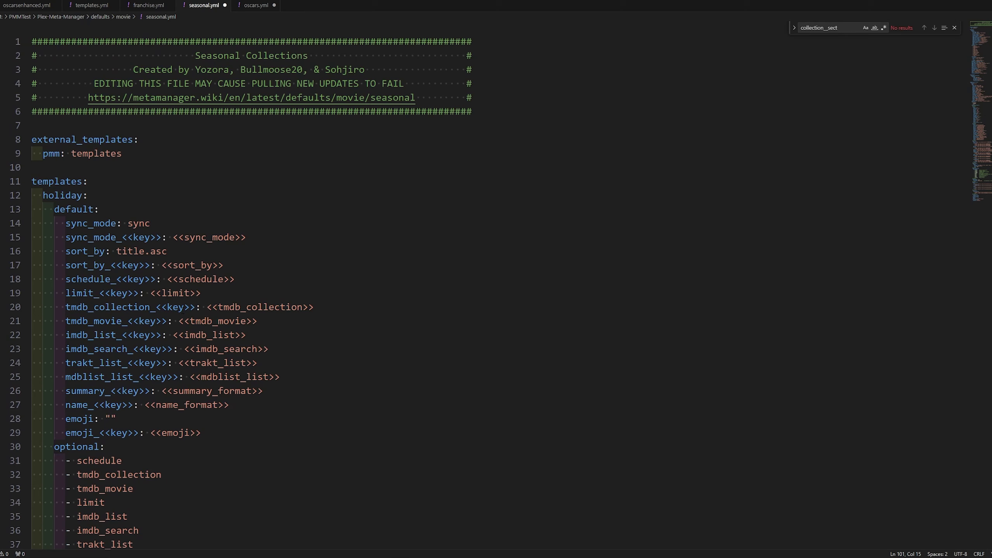
scroll(241, 287, "down", 1)
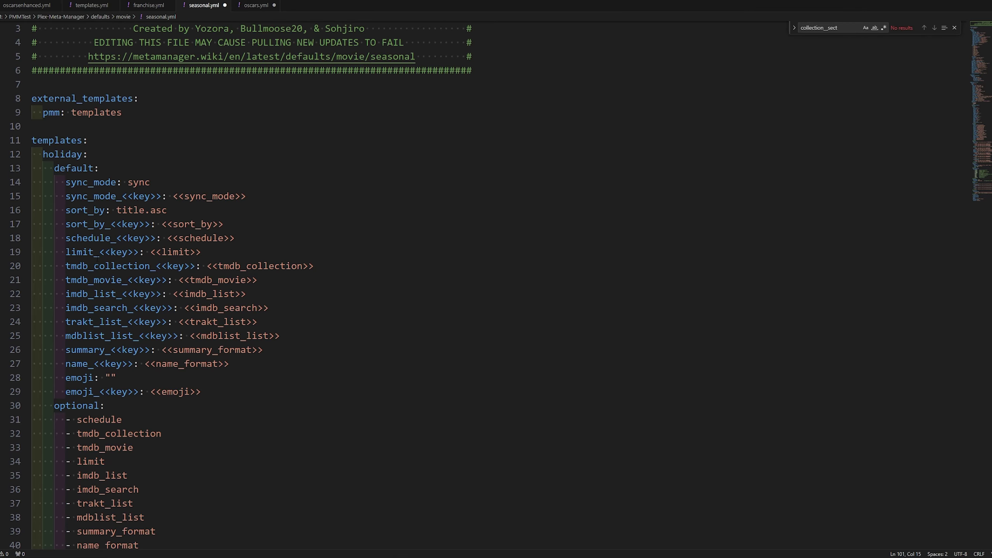
scroll(241, 285, "down", 2)
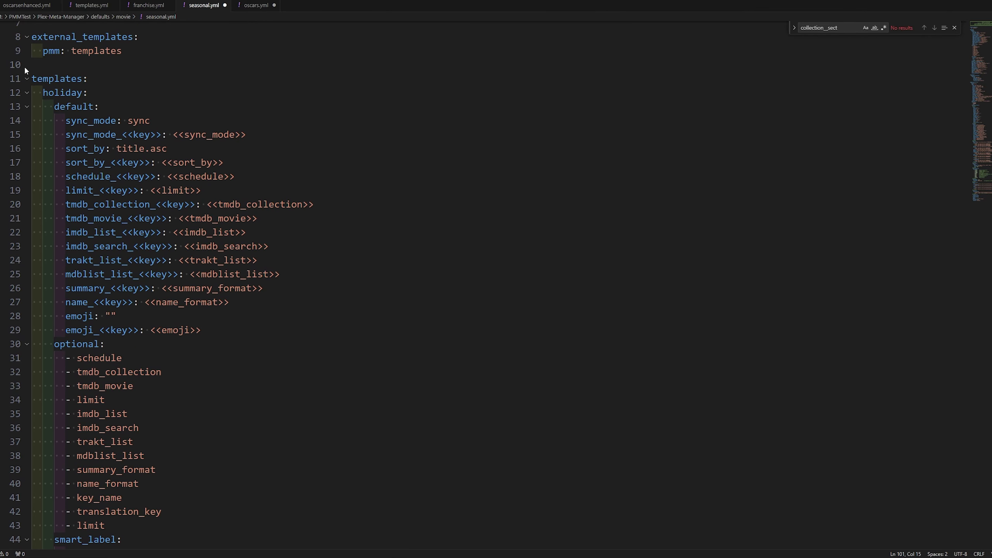
scroll(123, 125, "up", 3)
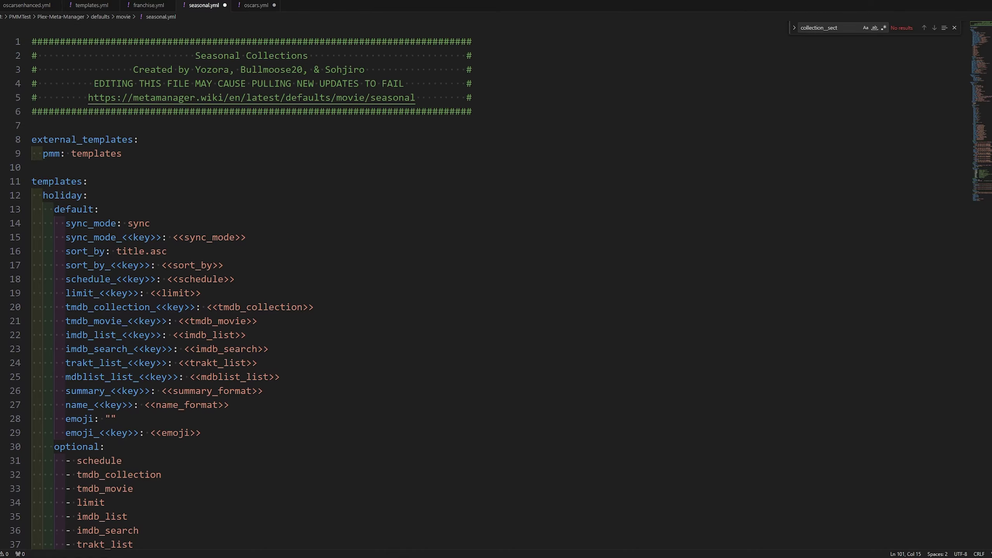
left_click_drag(122, 153, 71, 153)
scroll(160, 230, "down", 10)
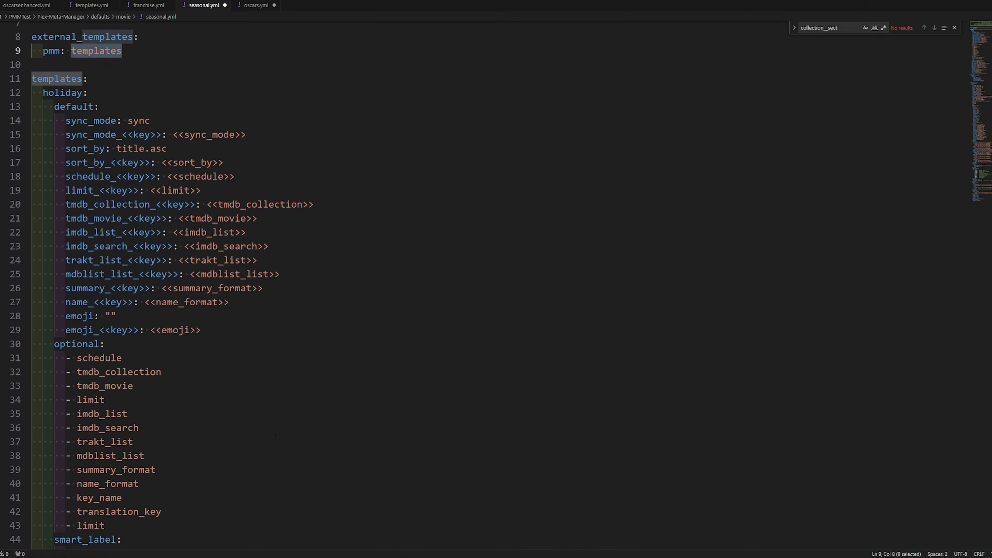
scroll(255, 398, "up", 10)
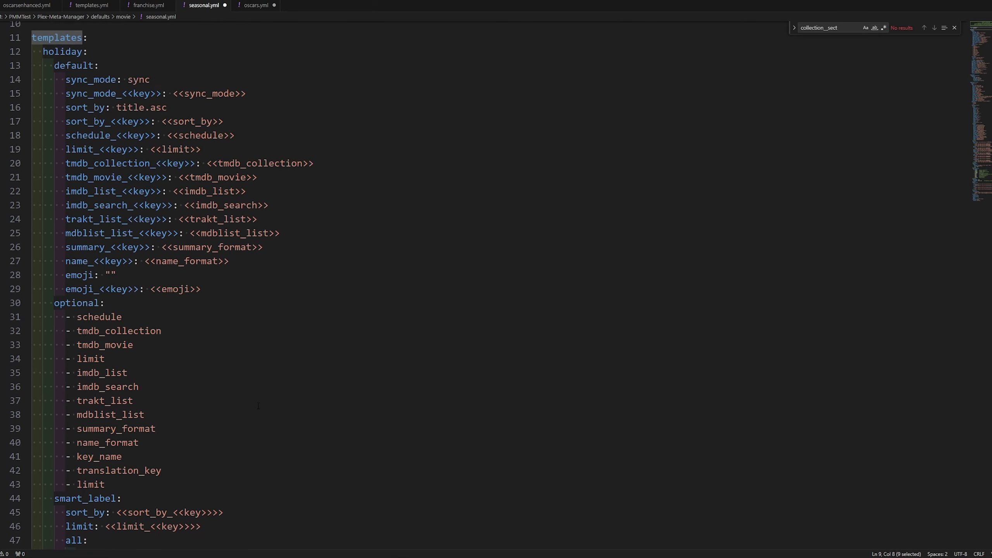
scroll(205, 407, "down", 11)
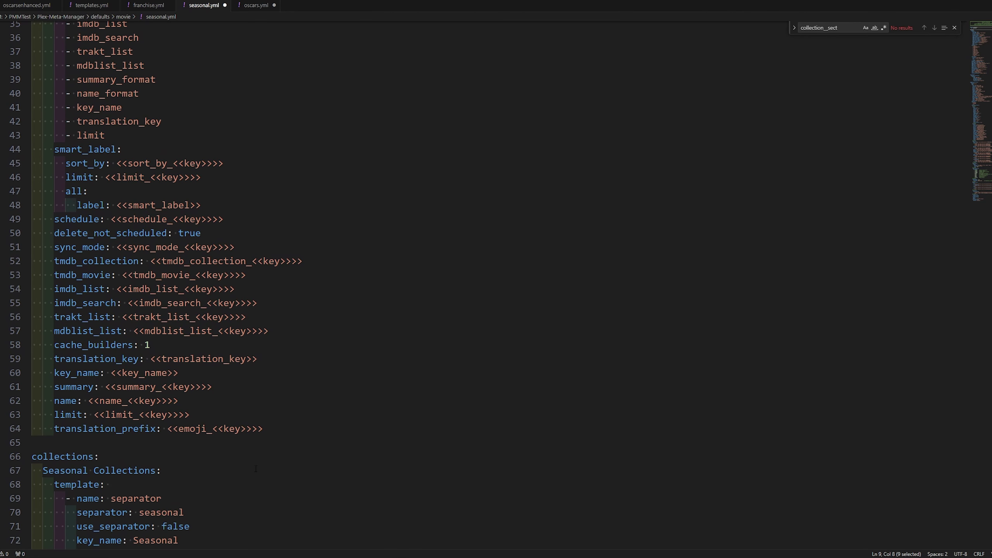
Step: On the wiki's Seasonal page, expand Variable Lists and view the shared and the file-specific template variables
left_click(336, 554)
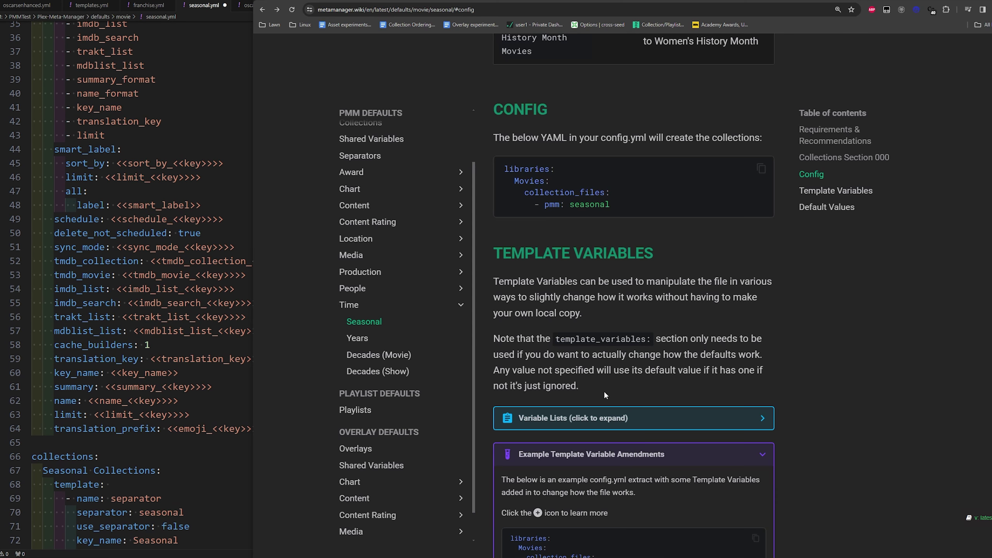
left_click(567, 424)
scroll(576, 428, "down", 5)
left_click(687, 364)
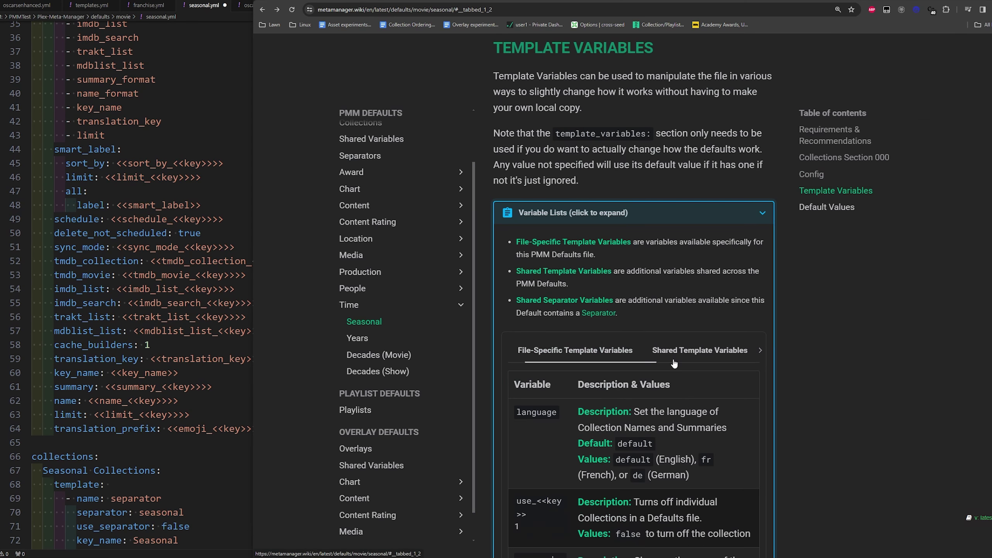
scroll(614, 391, "down", 5)
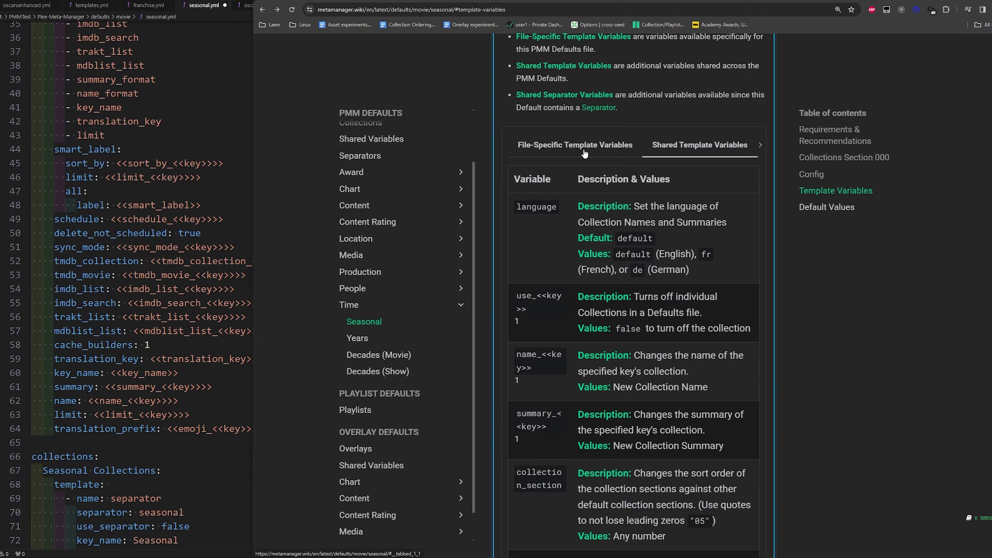
left_click(574, 154)
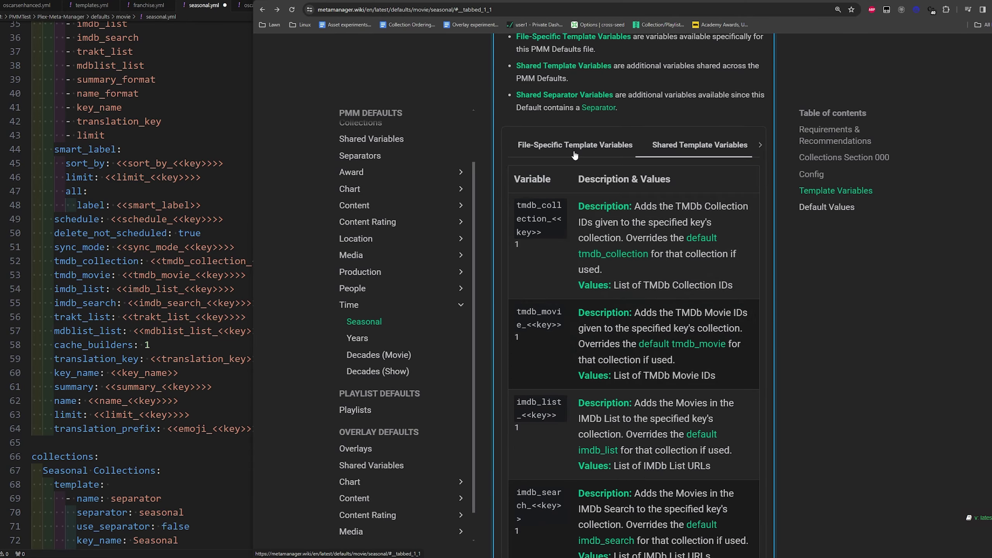
Step: On the wiki's Seasonal page, view the Example Template Variable Amendments and the Default Values section
scroll(604, 402, "down", 20)
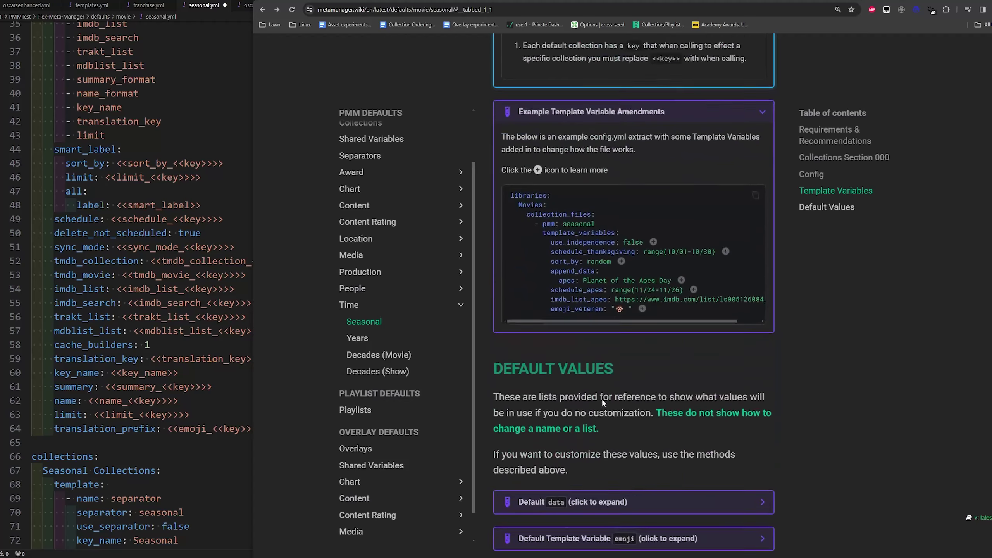
scroll(604, 403, "down", 1)
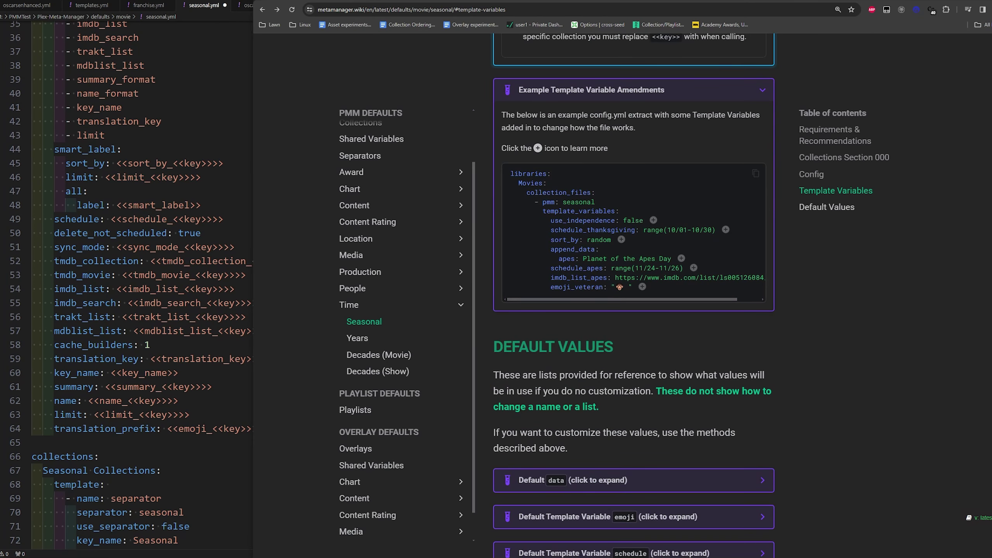
scroll(184, 265, "up", 7)
Step: In seasonal.yml, highlight the holiday template's default block and examine the template from external_templates down to the collections section
left_click(185, 265)
scroll(185, 293, "up", 2)
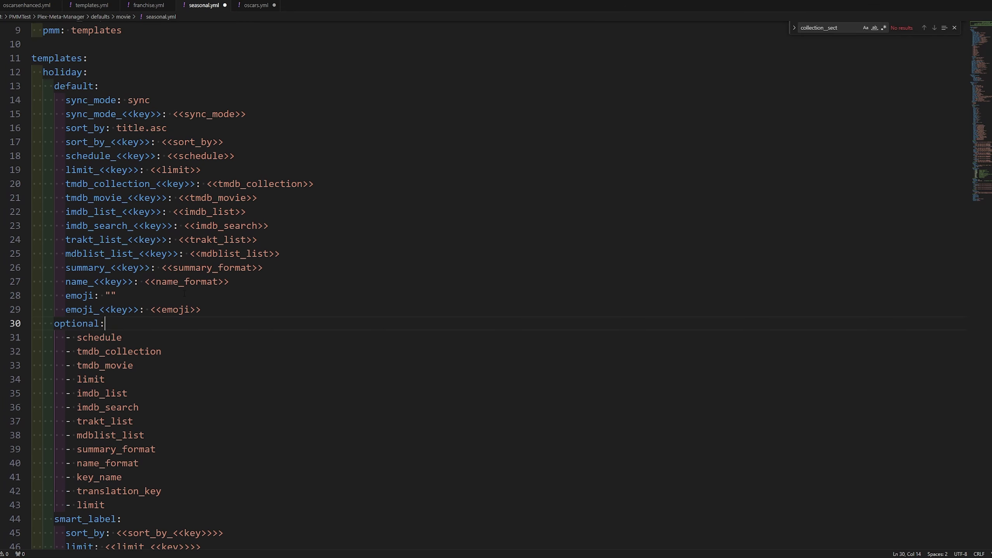
left_click_drag(32, 58, 301, 311)
left_click(301, 311)
scroll(300, 311, "down", 7)
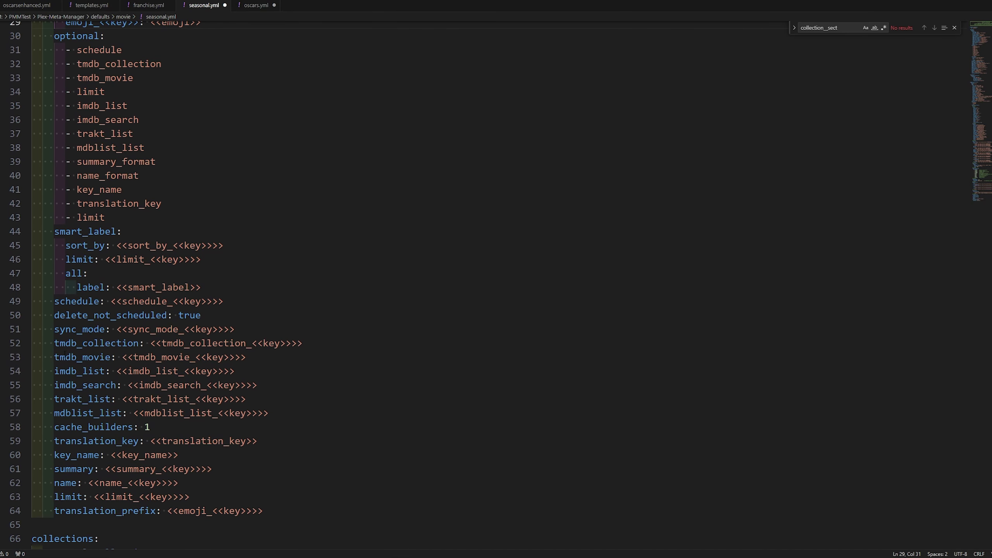
scroll(65, 354, "up", 10)
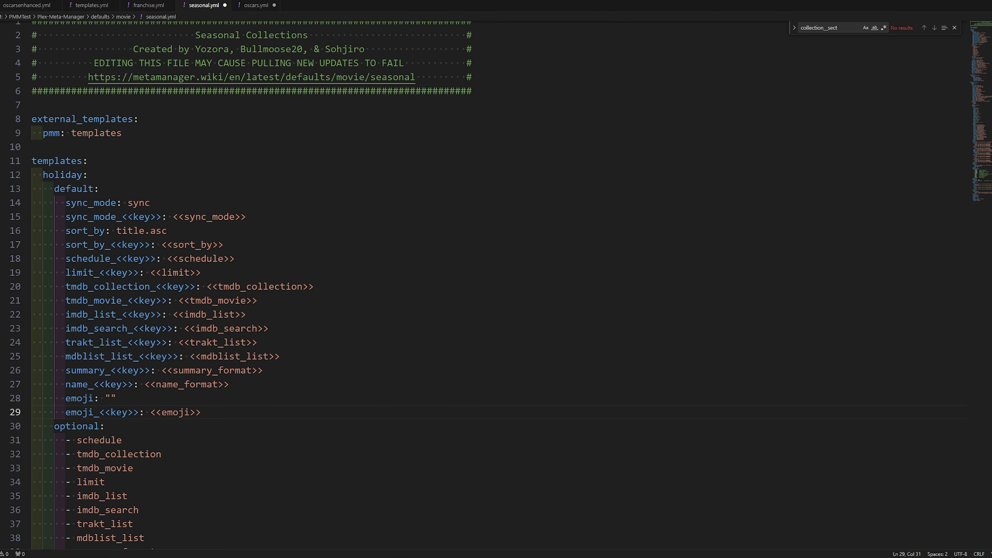
scroll(143, 179, "down", 2)
scroll(143, 179, "up", 2)
Step: Switch to templates.yml and search the file for use_<<key>>
left_click(94, 6)
key("ctrl+f")
type("us")
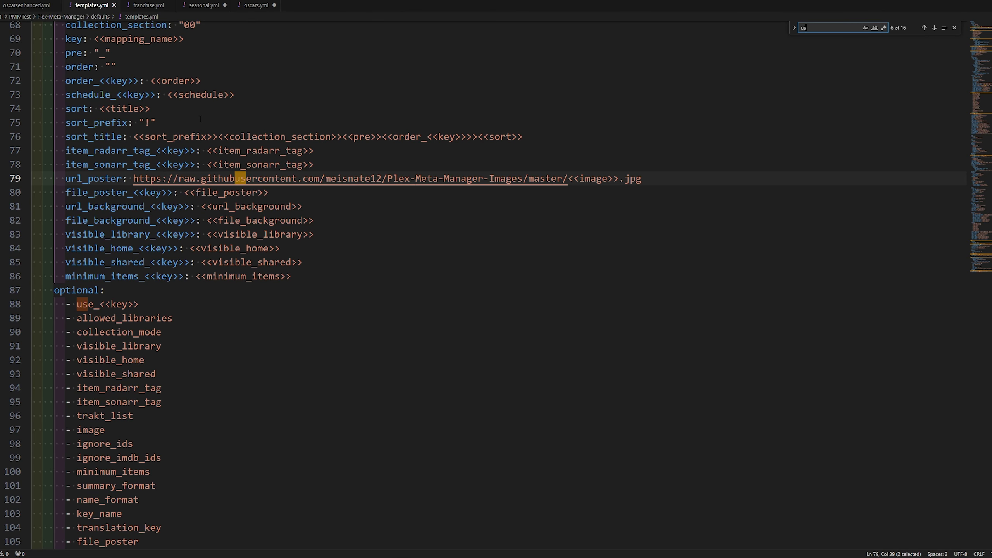
type("e_<<")
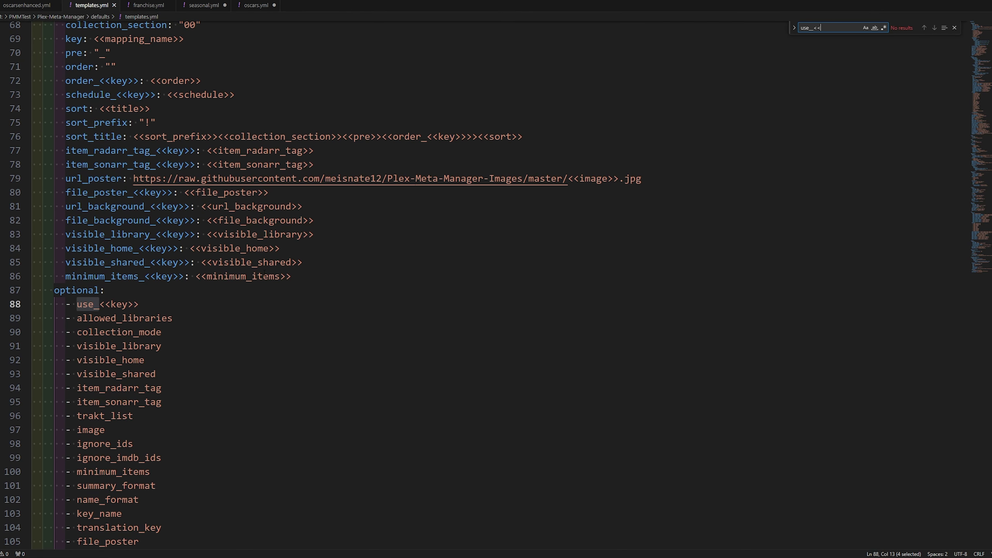
left_click_drag(138, 304, 77, 305)
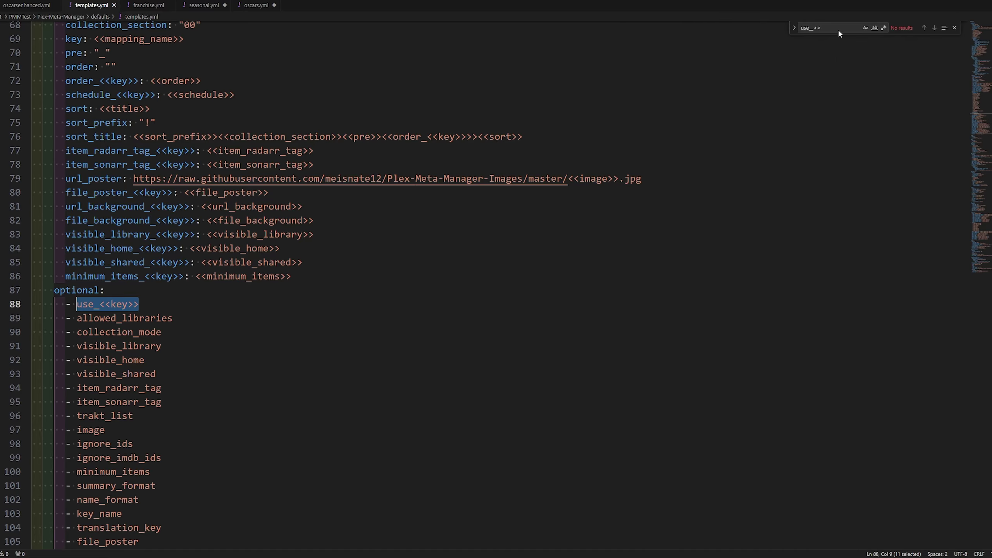
key("ctrl+f")
key("Return")
key("shift+Return")
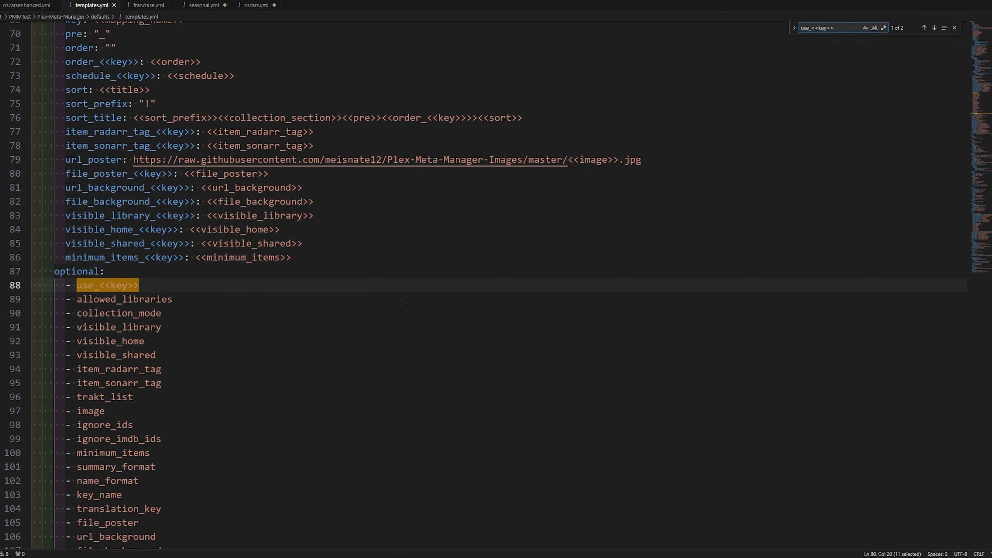
Step: Highlight the shared template name above the use_<<key>> entry and return to that search match
scroll(407, 303, "up", 12)
left_click(296, 377)
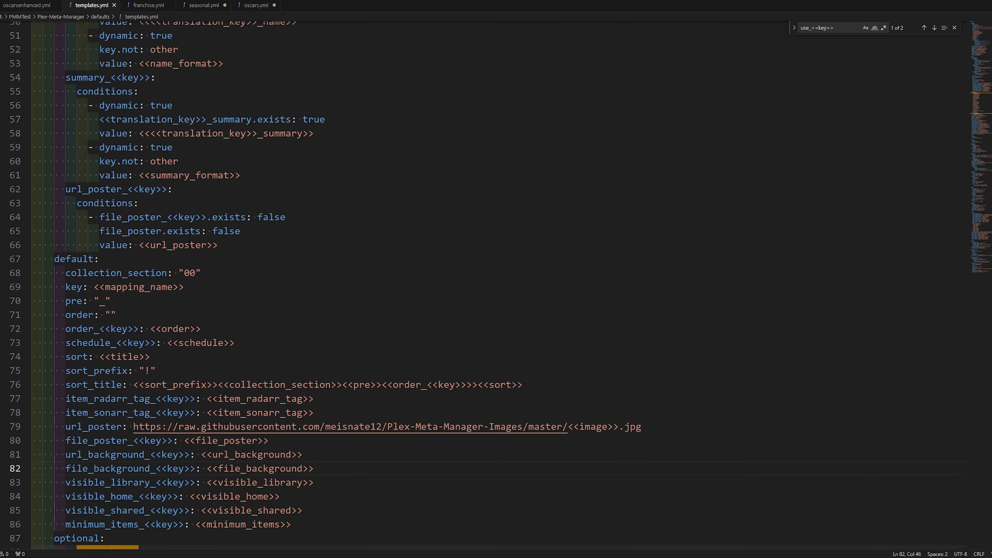
scroll(273, 274, "up", 2)
double_click(59, 287)
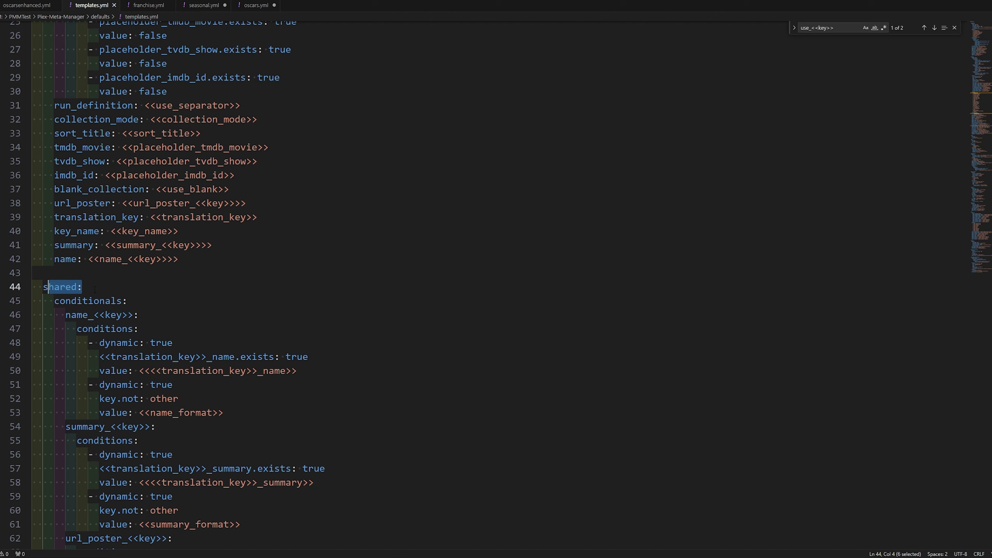
left_click(83, 286)
left_click(832, 27)
key("Return")
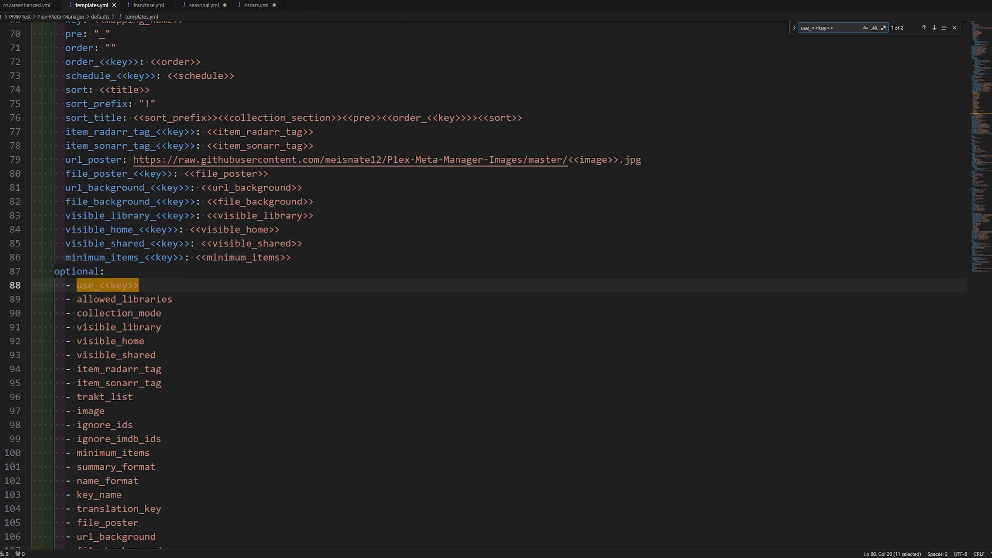
Step: Switch to franchise.yml and examine its collection template down to the start of the dynamic_collections section
left_click(145, 6)
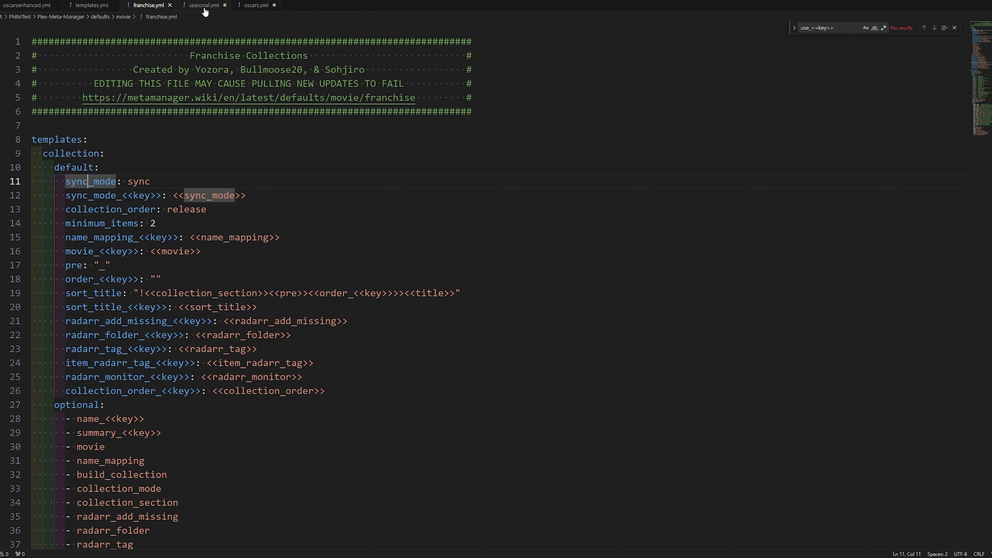
scroll(129, 258, "down", 1)
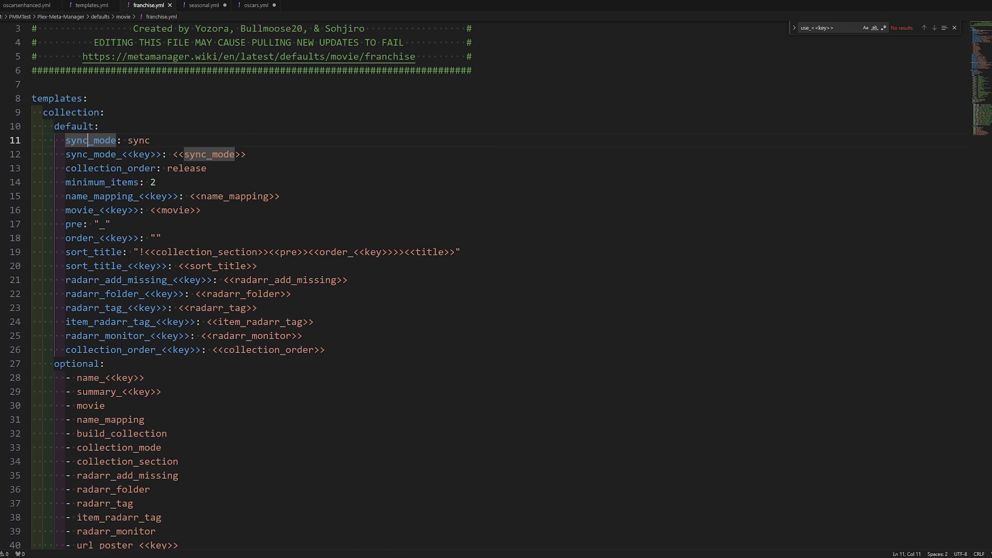
scroll(129, 258, "down", 4)
scroll(177, 262, "up", 5)
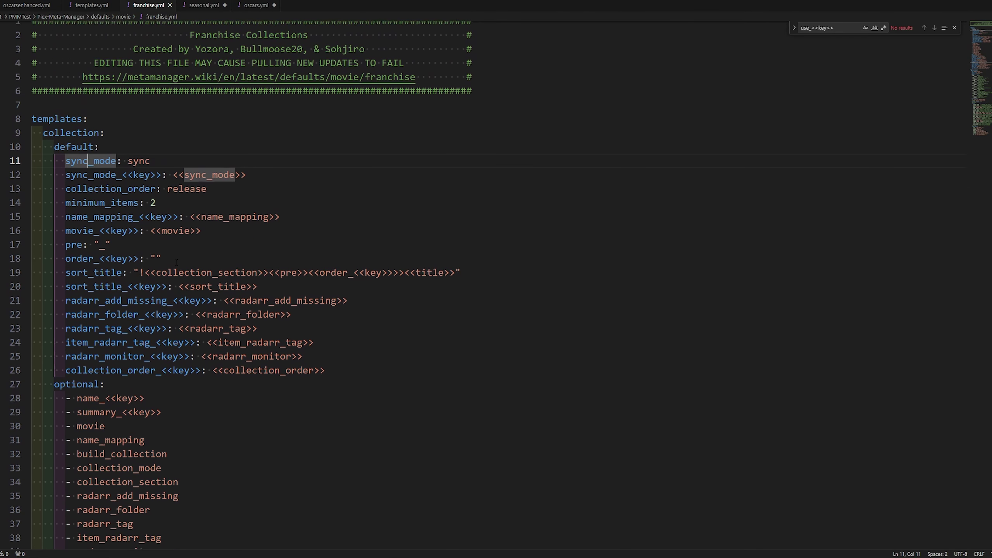
scroll(177, 262, "down", 2)
scroll(102, 246, "up", 2)
scroll(345, 499, "down", 12)
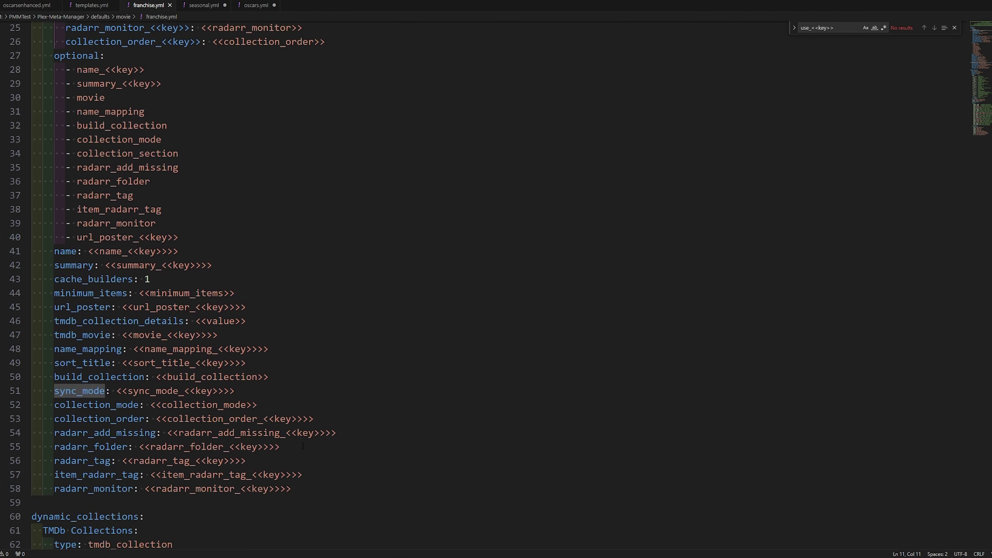
scroll(256, 424, "down", 3)
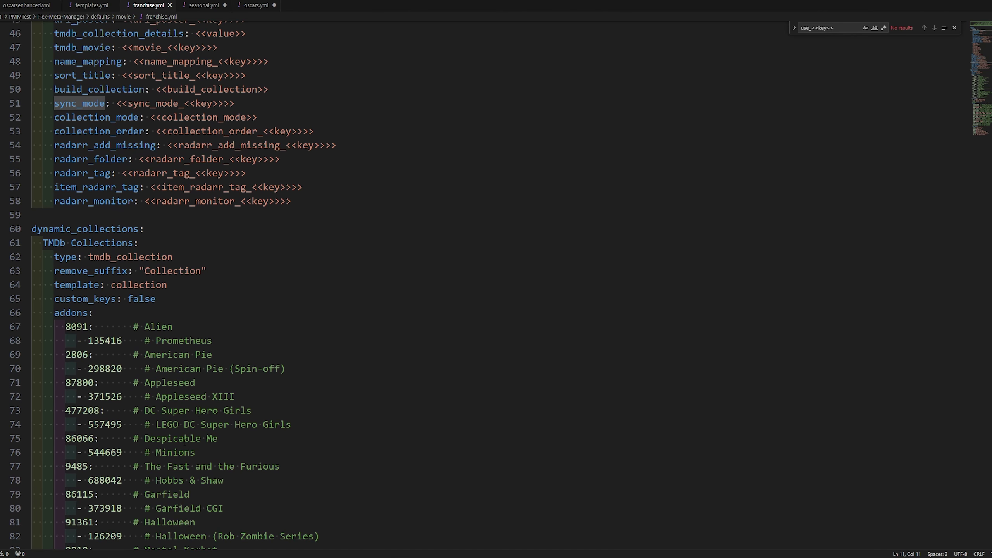
scroll(140, 365, "up", 5)
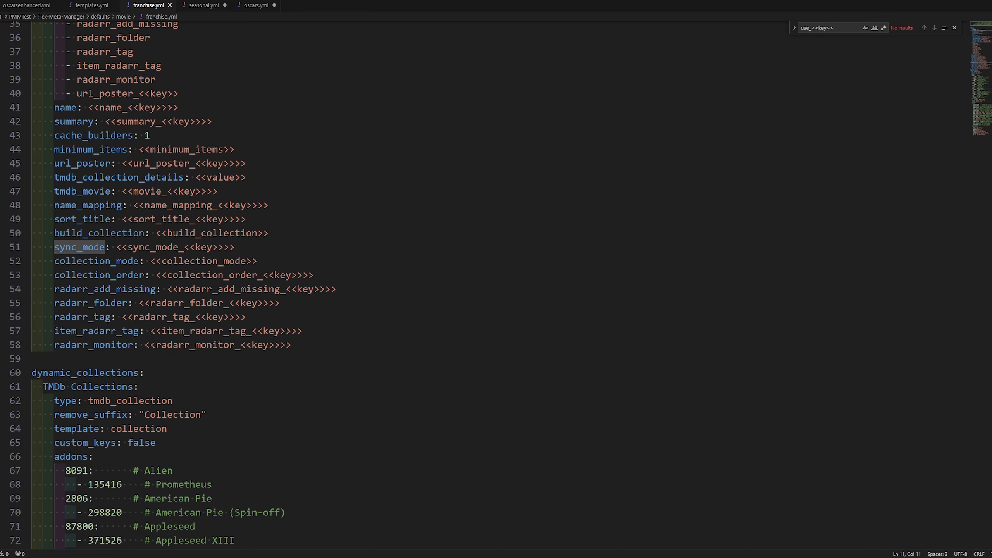
scroll(62, 409, "up", 8)
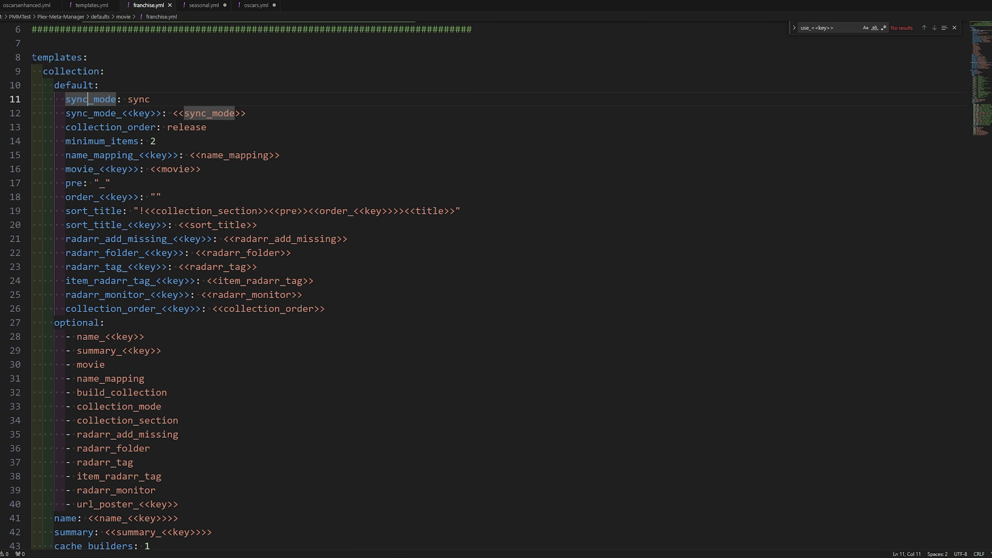
Step: Highlight the collection template's default block and look through the TMDb Collections addons, title_override and template_variables in franchise.yml
left_click_drag(31, 57, 104, 364)
left_click(105, 322)
scroll(105, 322, "down", 4)
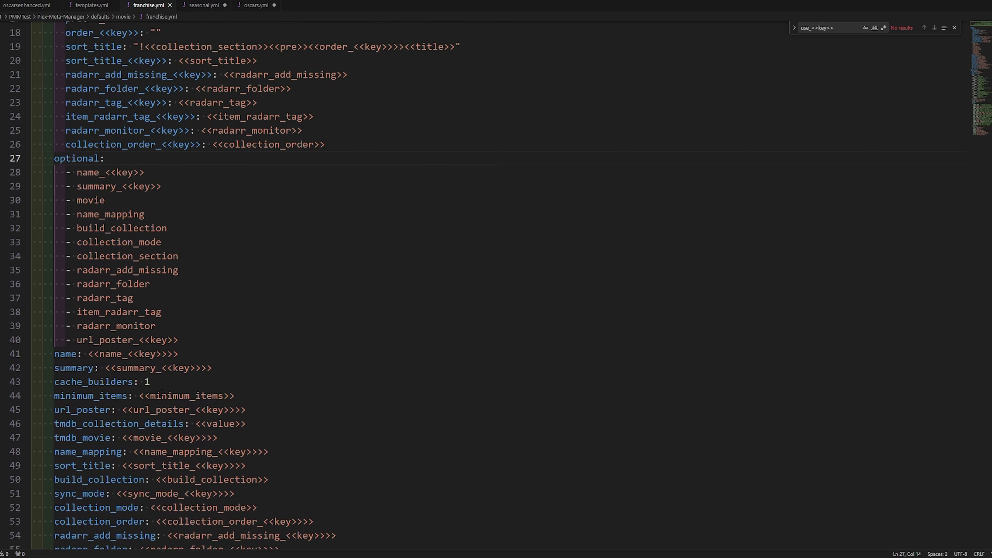
scroll(162, 390, "down", 17)
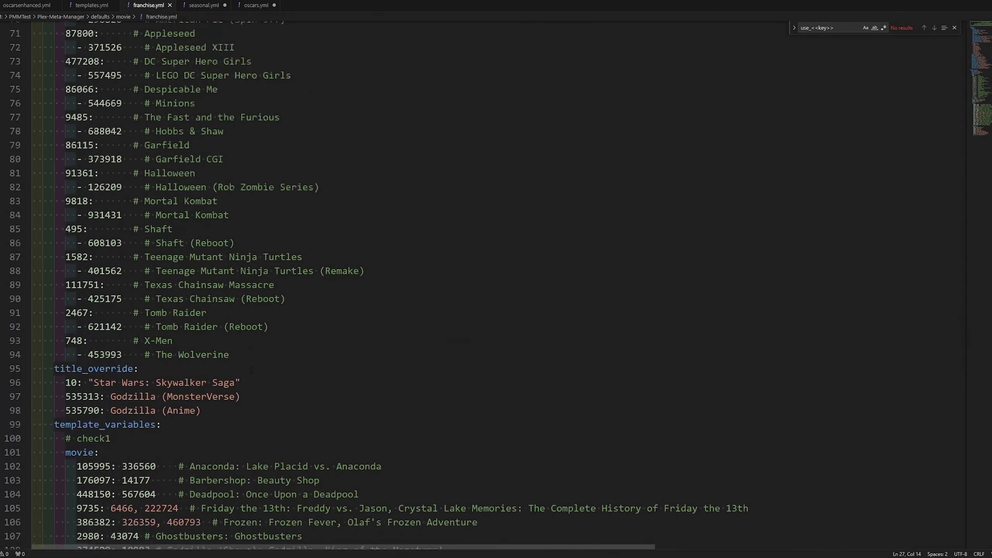
scroll(251, 369, "up", 2)
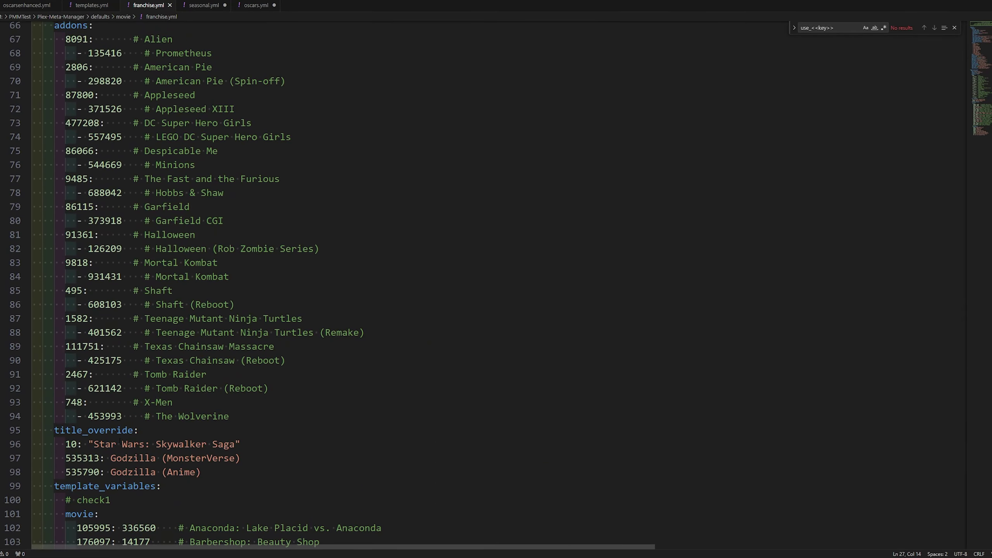
scroll(119, 441, "up", 7)
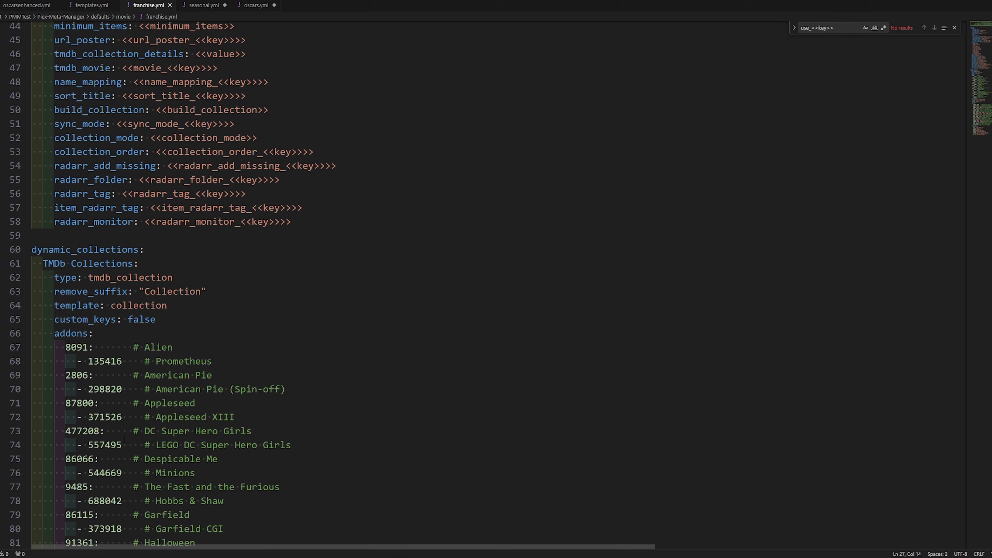
scroll(229, 377, "down", 4)
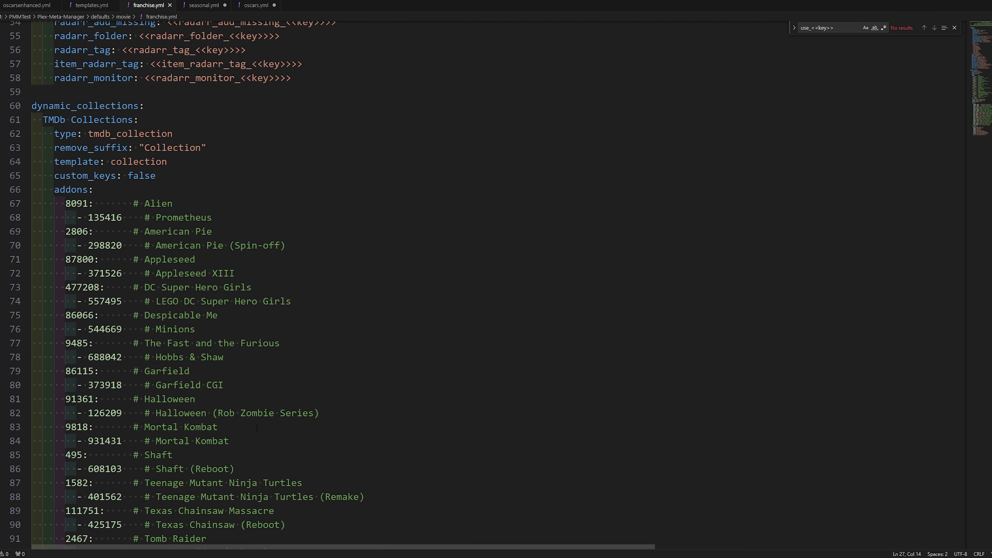
scroll(250, 361, "down", 2)
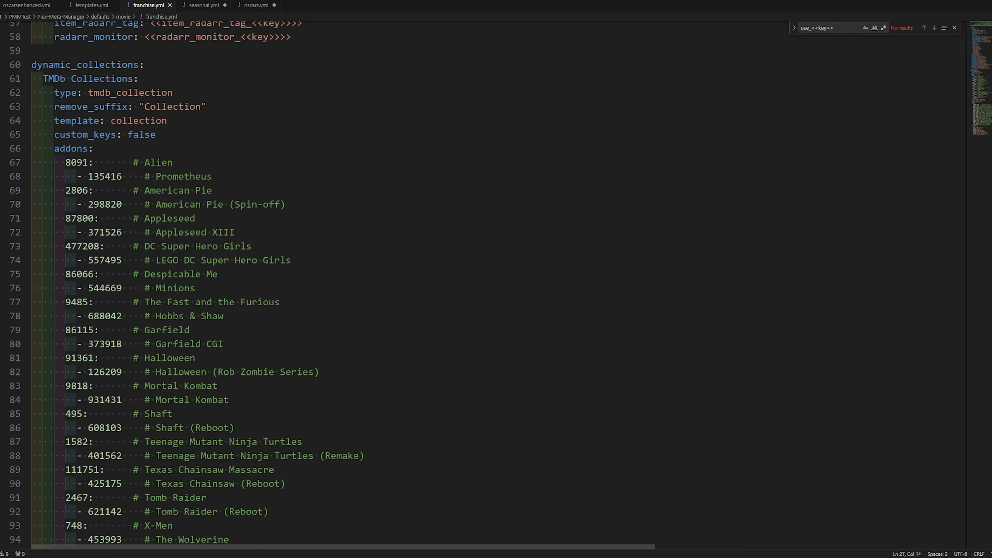
scroll(322, 310, "up", 3)
scroll(321, 301, "down", 12)
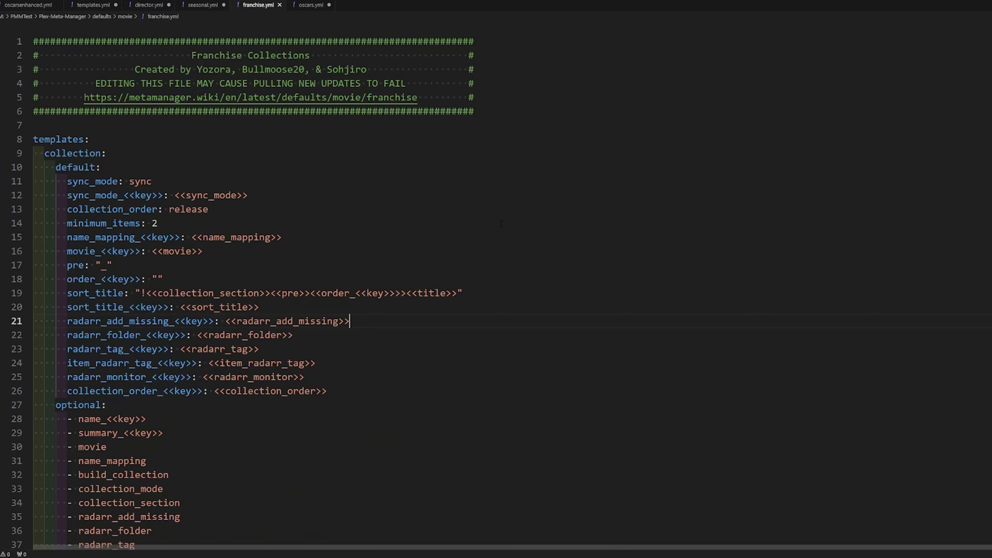
Step: In franchise.yml's collection template, highlight the default, minimum_items and movie_<<key>>: <<movie>> entries
scroll(501, 224, "down", 5)
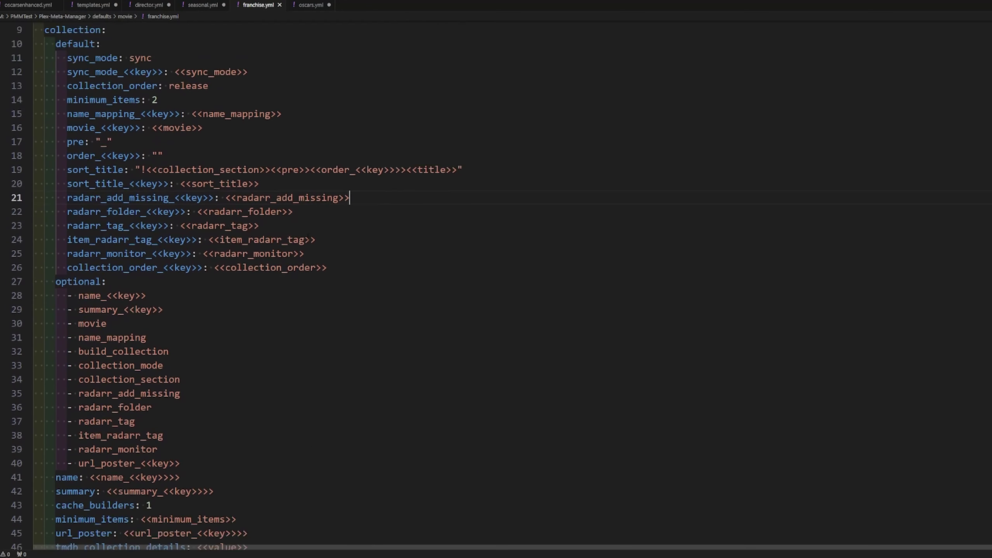
scroll(479, 288, "down", 8)
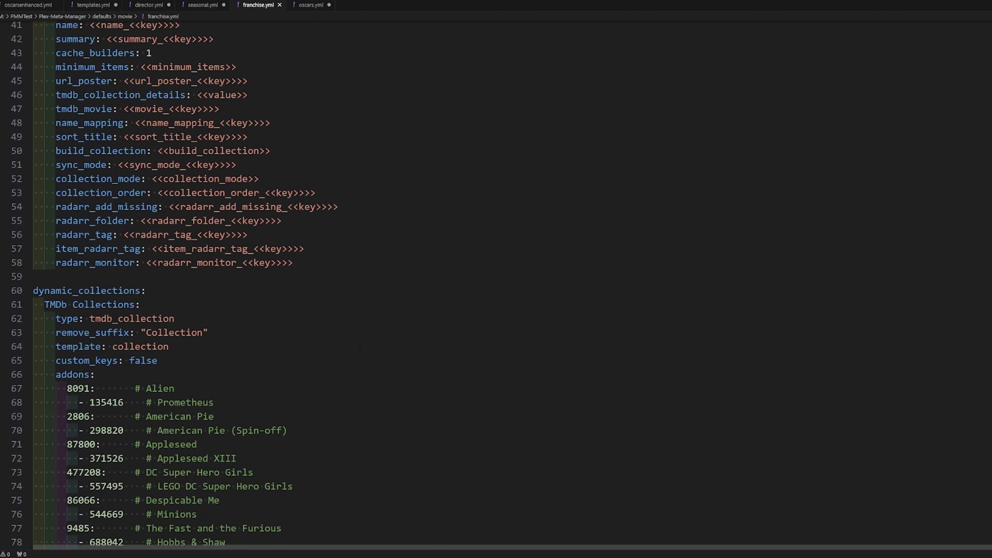
scroll(252, 302, "up", 11)
scroll(252, 302, "up", 2)
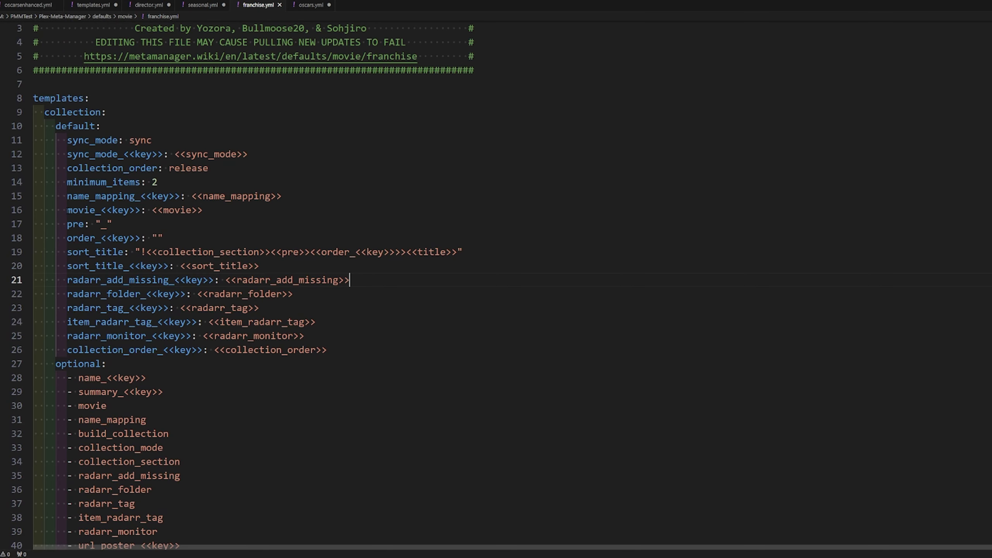
left_click_drag(67, 210, 141, 210)
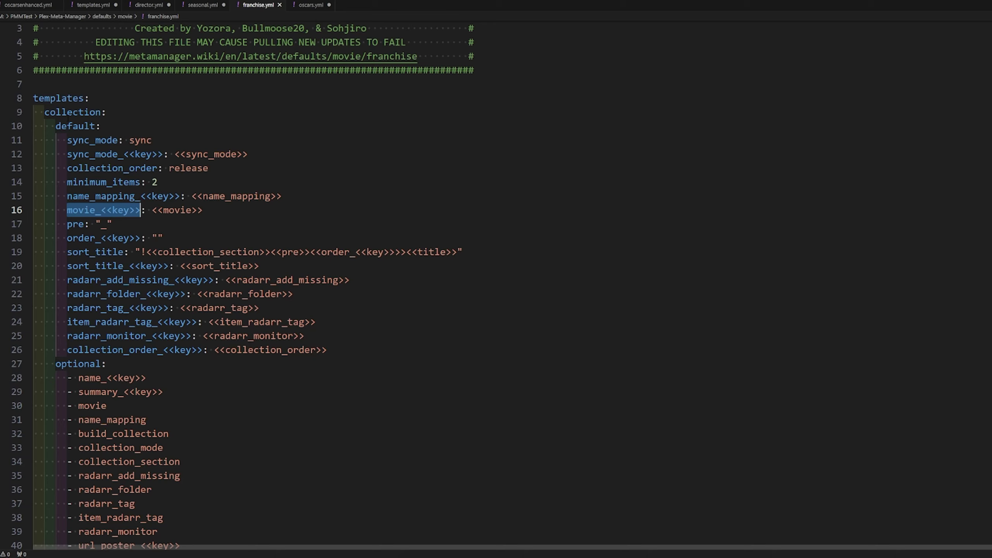
triple_click(78, 126)
left_click(104, 182)
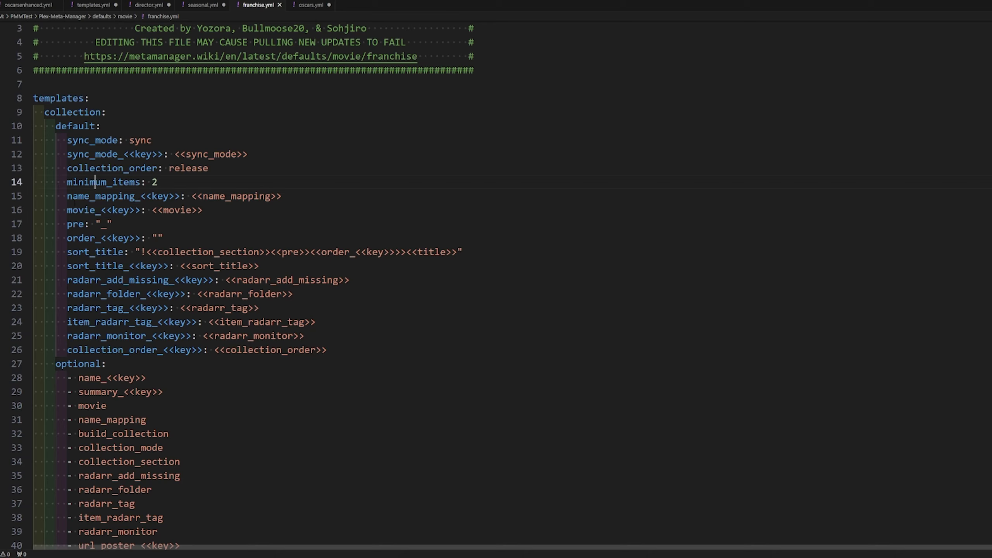
double_click(104, 183)
left_click_drag(72, 210, 210, 214)
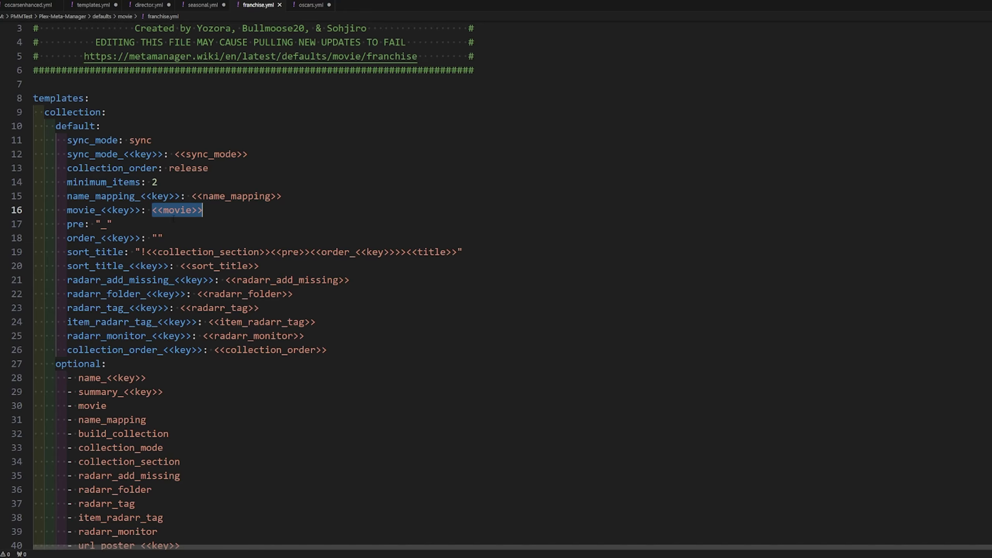
left_click(101, 210)
left_click_drag(101, 210, 129, 210)
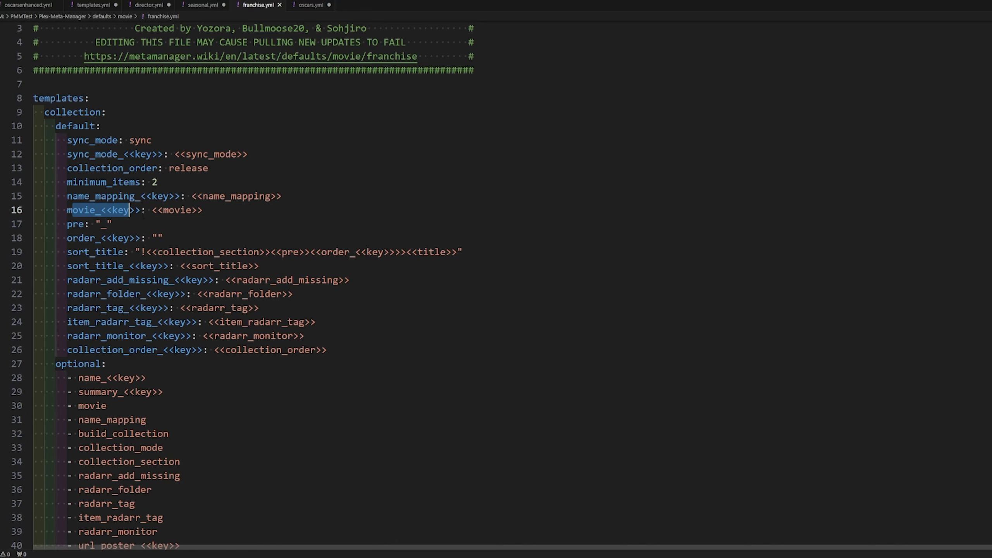
Step: Highlight the tmdb_movie: <<movie_<<key>>>> line below the optional list in franchise.yml
scroll(129, 210, "down", 5)
left_click(202, 430)
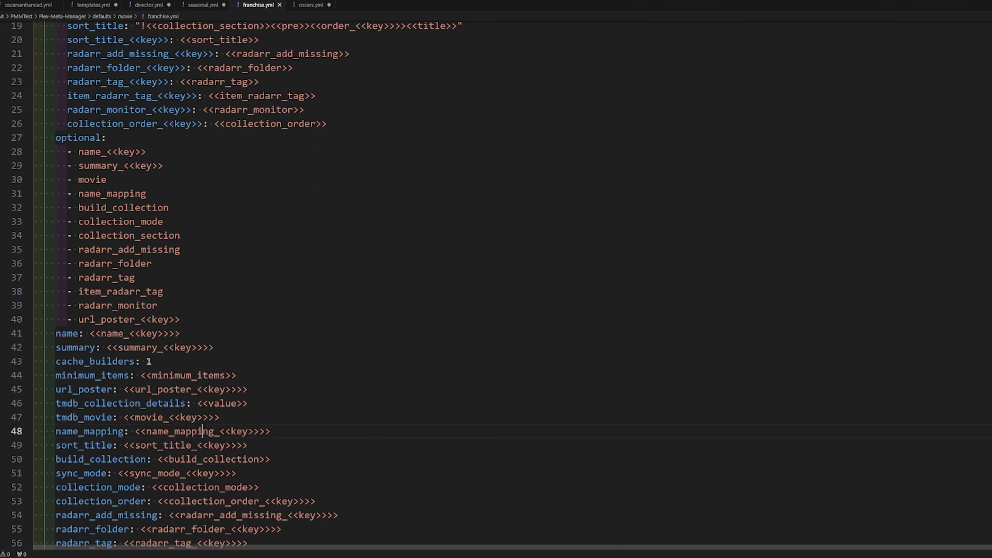
left_click_drag(220, 417, 56, 417)
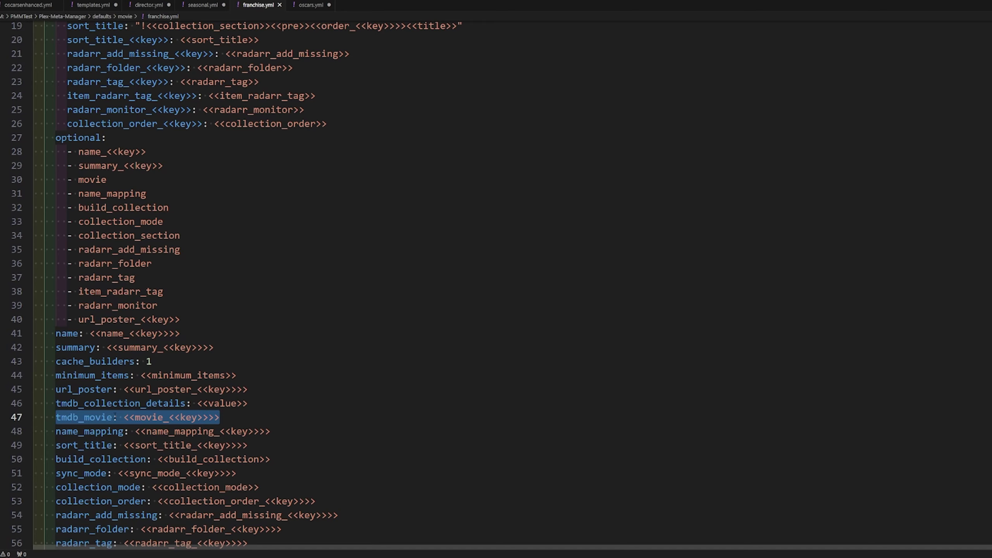
Step: Find the movie block under template_variables in franchise.yml and highlight its first entry, 105995: 336560
scroll(114, 417, "up", 6)
left_click(172, 210)
scroll(225, 342, "down", 6)
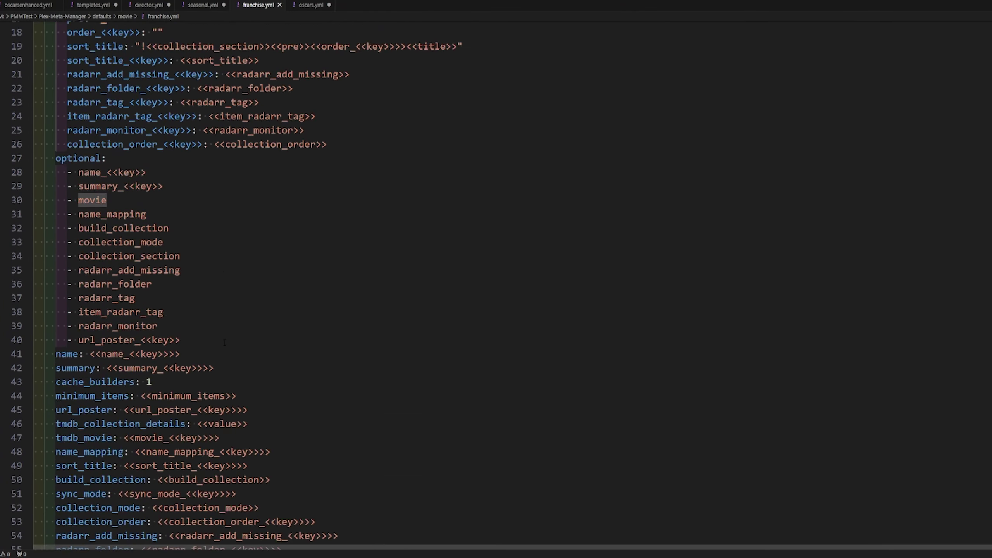
scroll(225, 342, "down", 20)
scroll(225, 342, "up", 8)
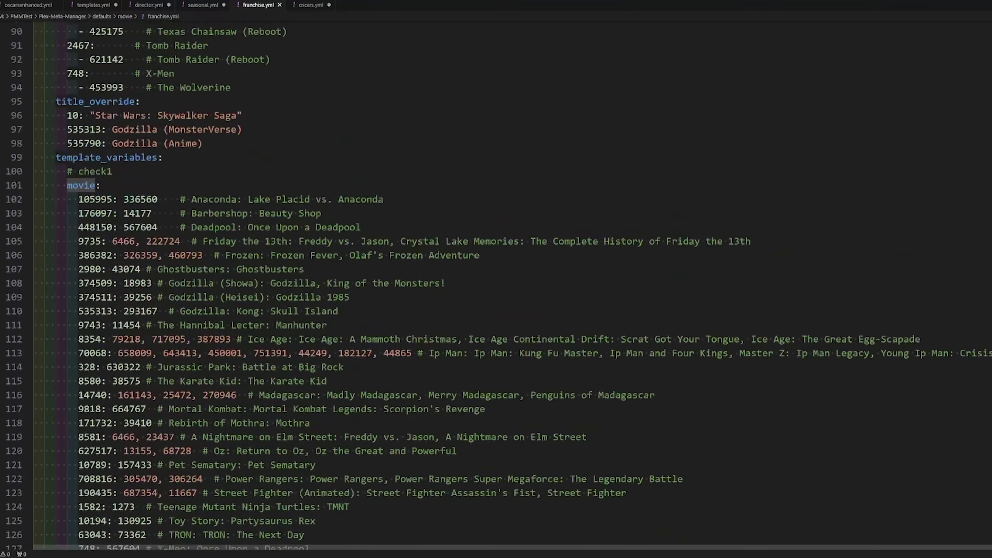
scroll(225, 343, "down", 1)
left_click(90, 152)
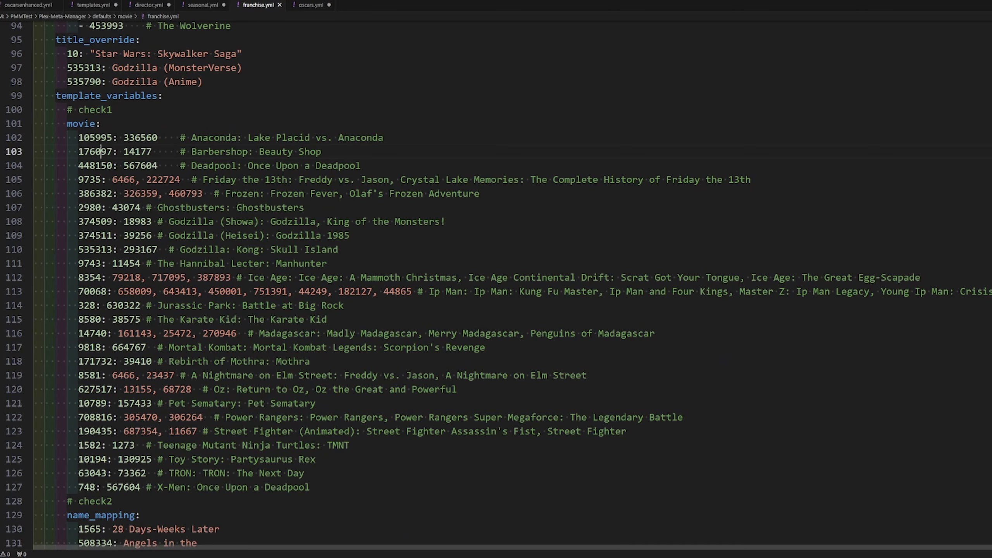
left_click_drag(67, 123, 141, 137)
left_click(180, 165)
double_click(81, 124)
left_click_drag(78, 137, 158, 137)
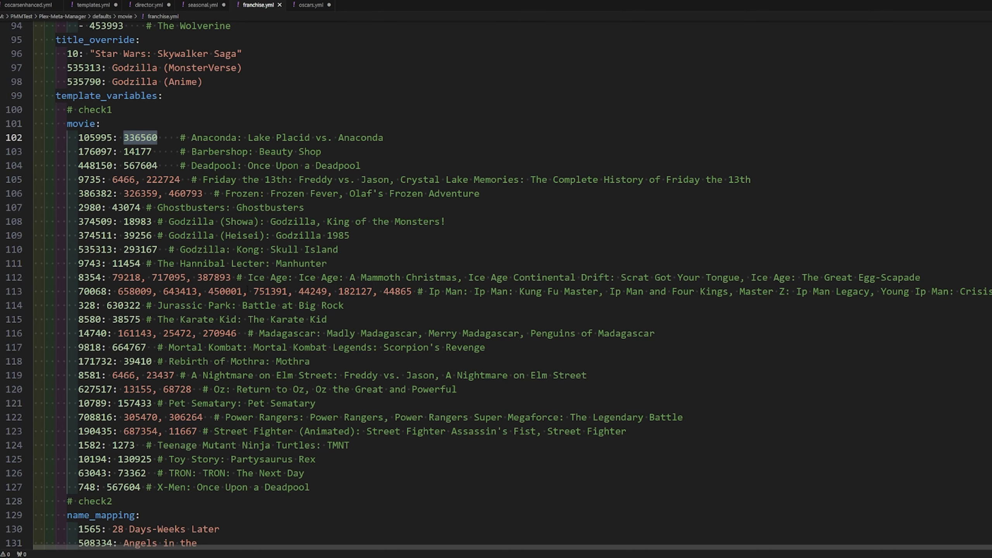
Step: Return to the collection template and highlight the <<movie_<<key>>>> value of tmdb_movie
scroll(248, 291, "up", 18)
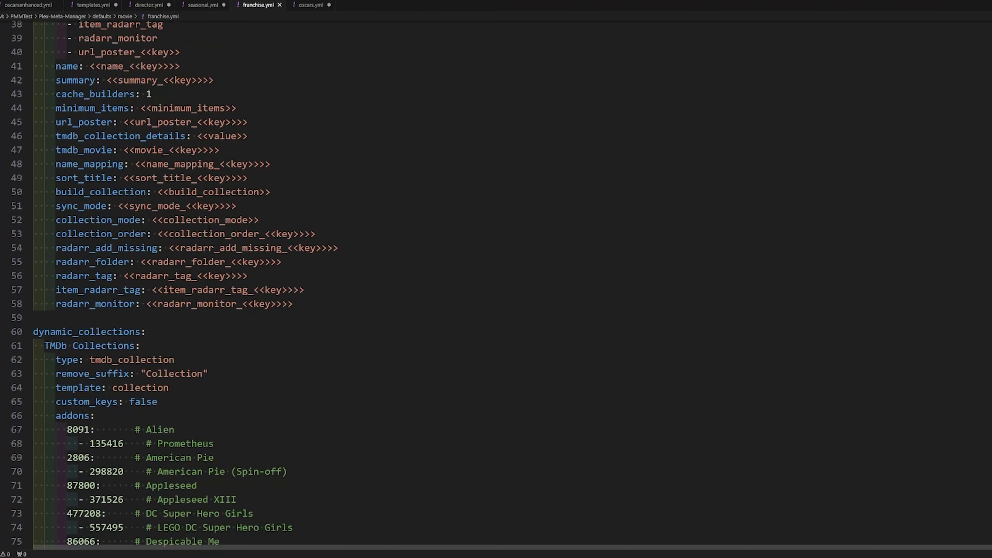
scroll(209, 230, "up", 8)
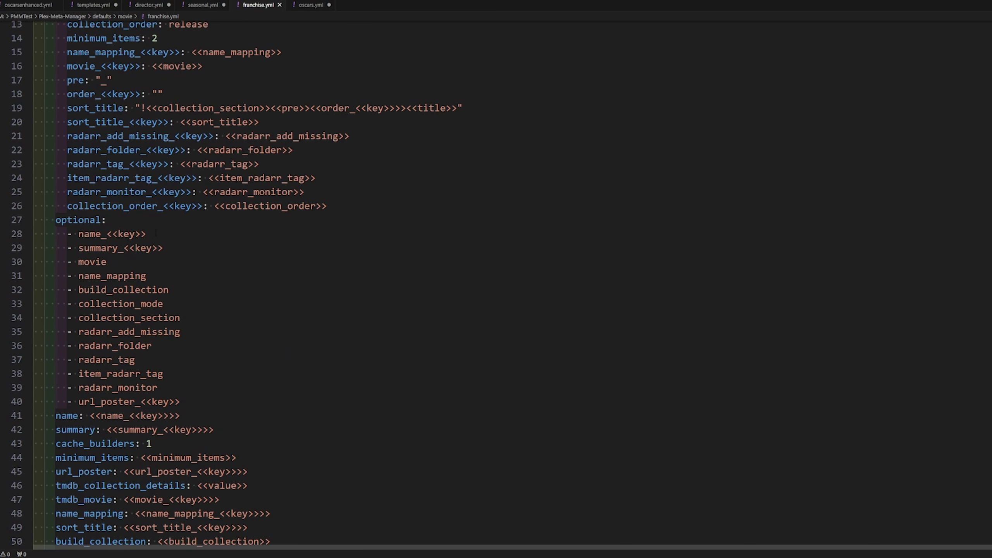
scroll(156, 233, "up", 2)
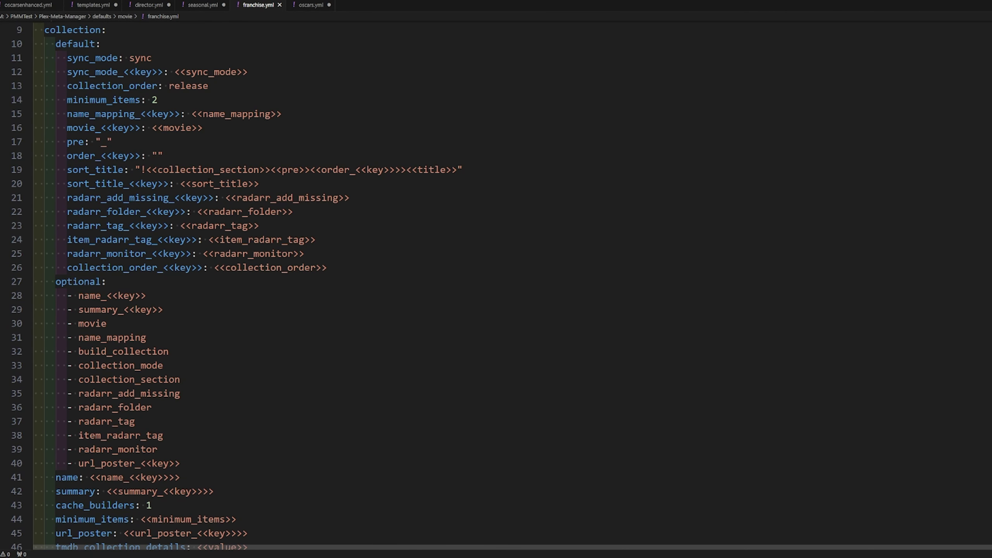
left_click(198, 130)
scroll(229, 298, "down", 7)
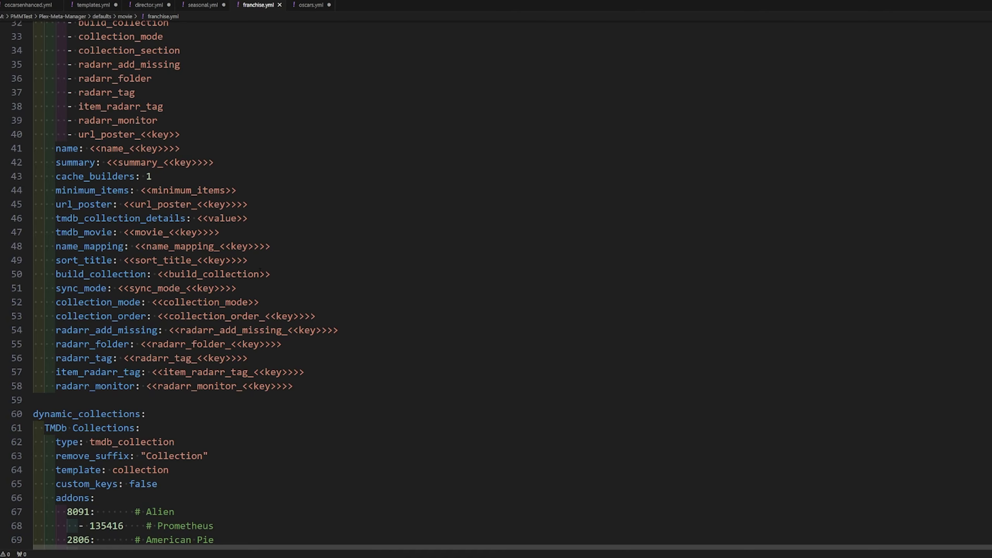
left_click_drag(238, 232, 56, 232)
left_click(220, 232)
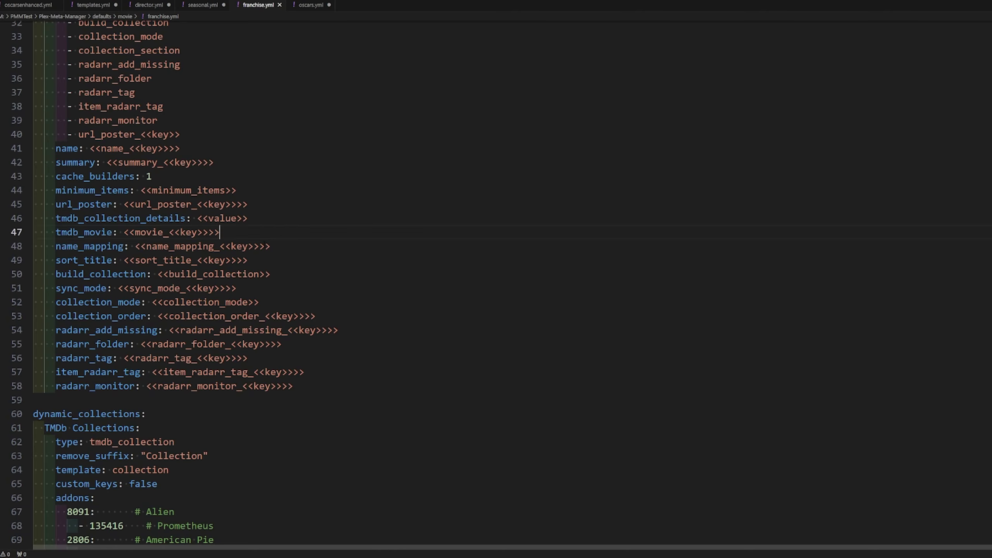
left_click_drag(221, 232, 118, 232)
left_click(219, 246)
left_click_drag(220, 232, 120, 230)
Step: Look through the TMDb Collections section down to the name_mapping list and back to the movie block
scroll(120, 230, "down", 16)
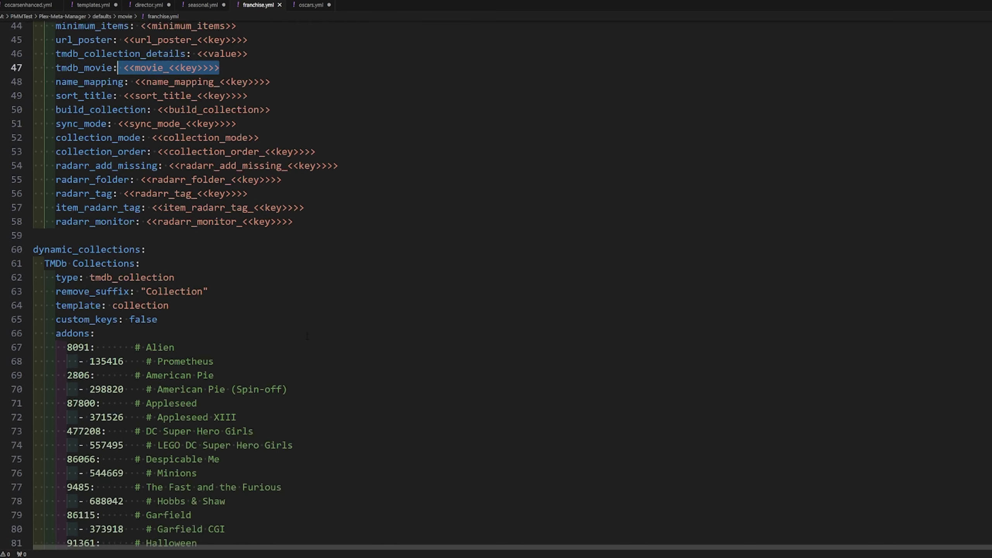
left_click(231, 66)
scroll(231, 67, "down", 2)
scroll(231, 67, "up", 2)
scroll(496, 285, "down", 4)
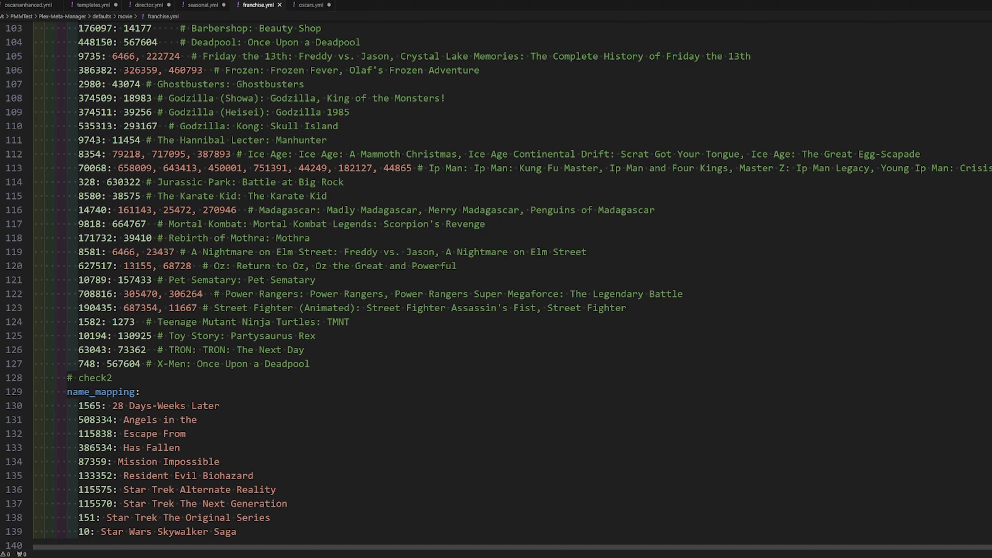
scroll(496, 285, "up", 4)
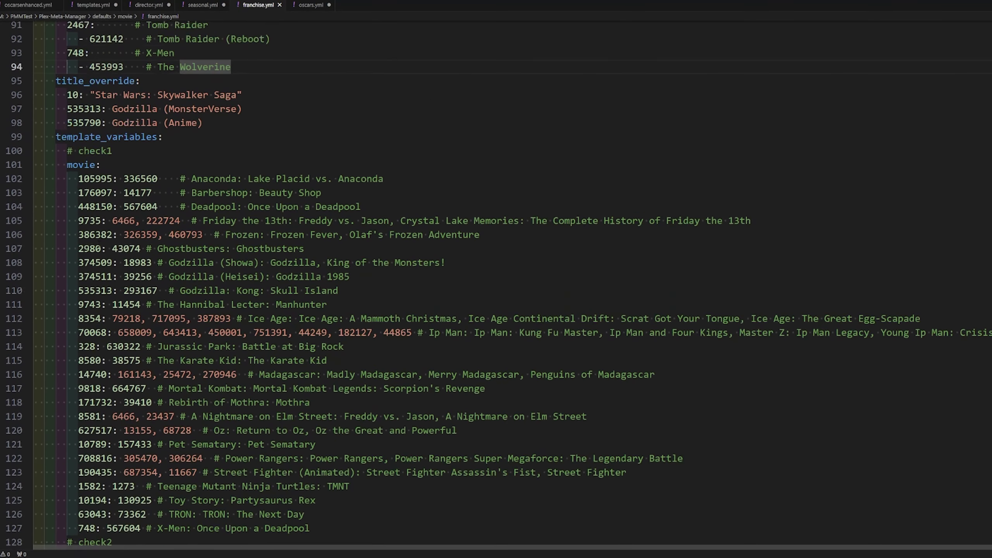
scroll(496, 285, "up", 2)
scroll(496, 285, "down", 1)
Step: Highlight the first three keys of the movie block one after another: 105995, 176097 and 448150
double_click(95, 199)
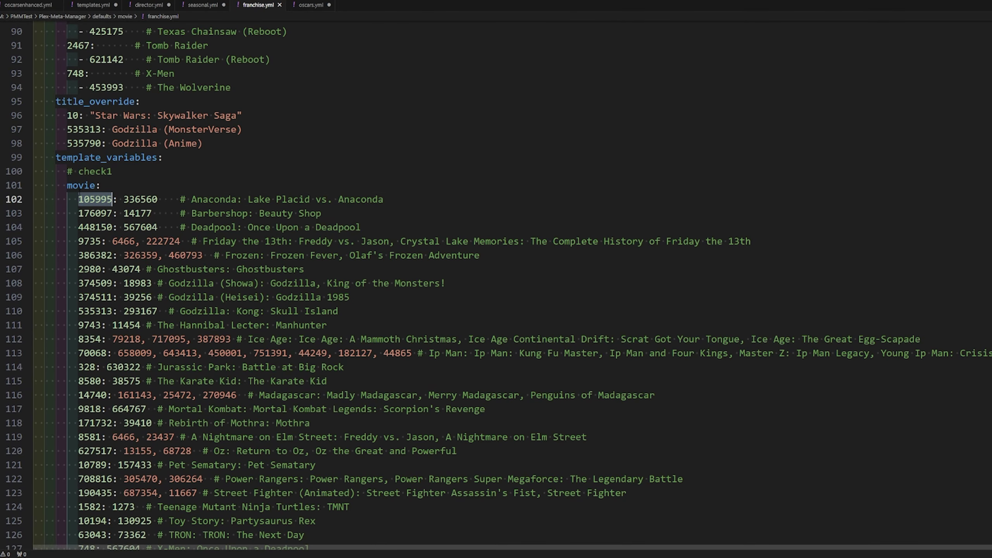
key("Up")
key("Down")
key("shift+Right")
key("shift+Right")
key("shift+Right")
key("shift+Right")
key("shift+Right")
key("shift+Right")
key("Down")
key("shift+Left")
key("shift+Left")
key("shift+Left")
key("shift+Left")
key("shift+Left")
key("shift+Left")
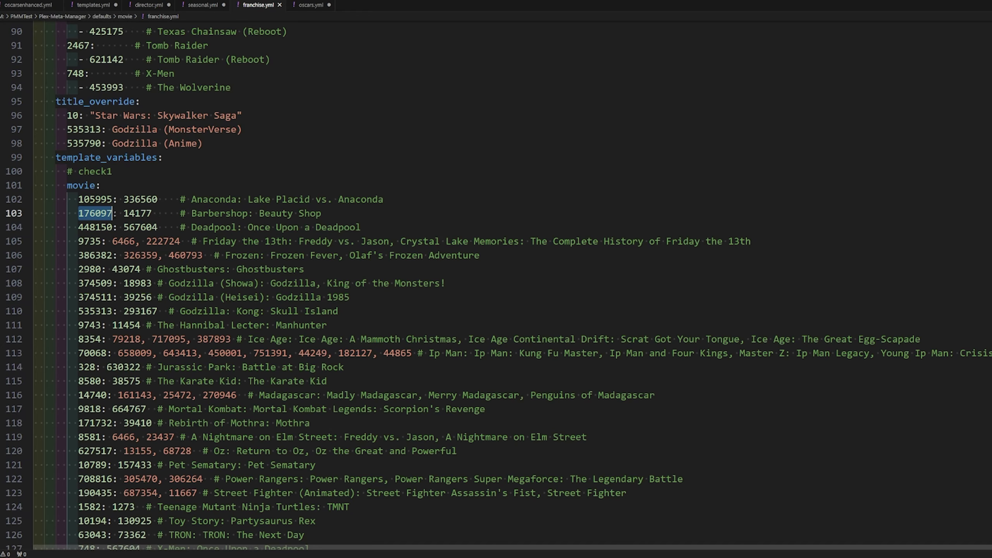
key("Down")
key("shift+Right")
key("shift+Right")
key("shift+Right")
key("shift+Right")
key("shift+Right")
key("shift+Right")
Step: Highlight the keys under title_override and examine the name_mapping entries at the end of the file
scroll(496, 285, "down", 1)
scroll(496, 285, "up", 2)
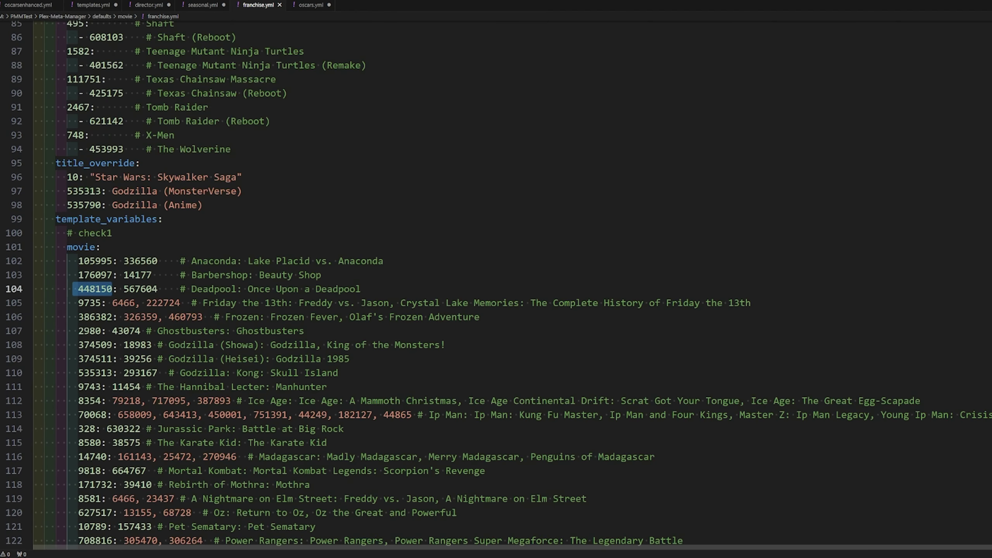
left_click(55, 163)
left_click(72, 177)
left_click_drag(61, 190, 102, 205)
scroll(102, 205, "down", 12)
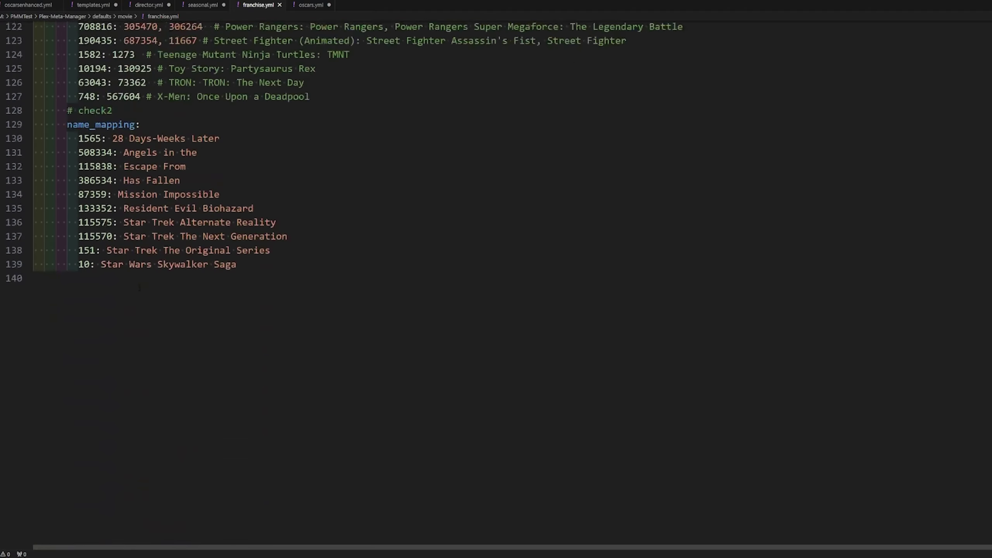
Step: Point out the Alien key 8091 and its Prometheus entry 135416 in the addons block
scroll(86, 166, "up", 20)
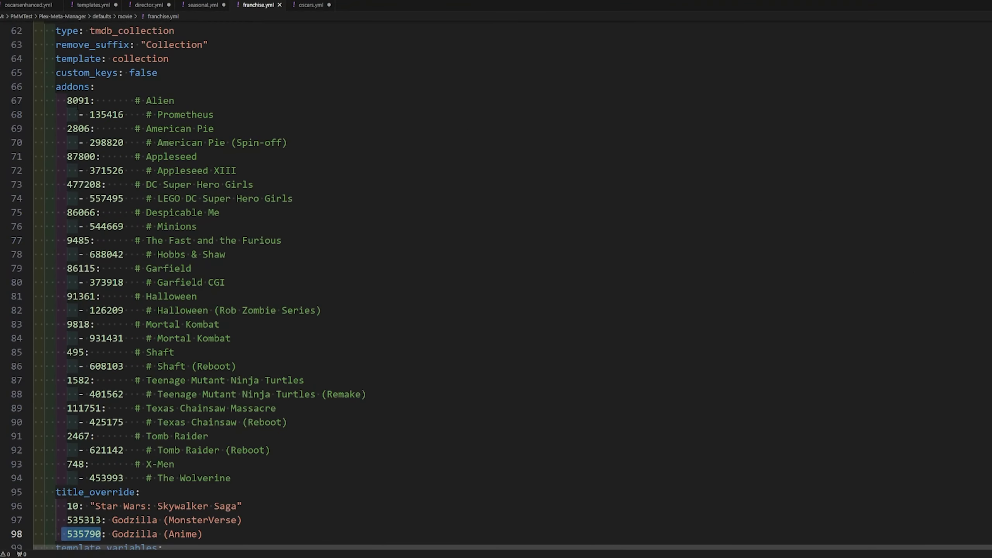
left_click(80, 100)
left_click(101, 115)
scroll(101, 114, "up", 2)
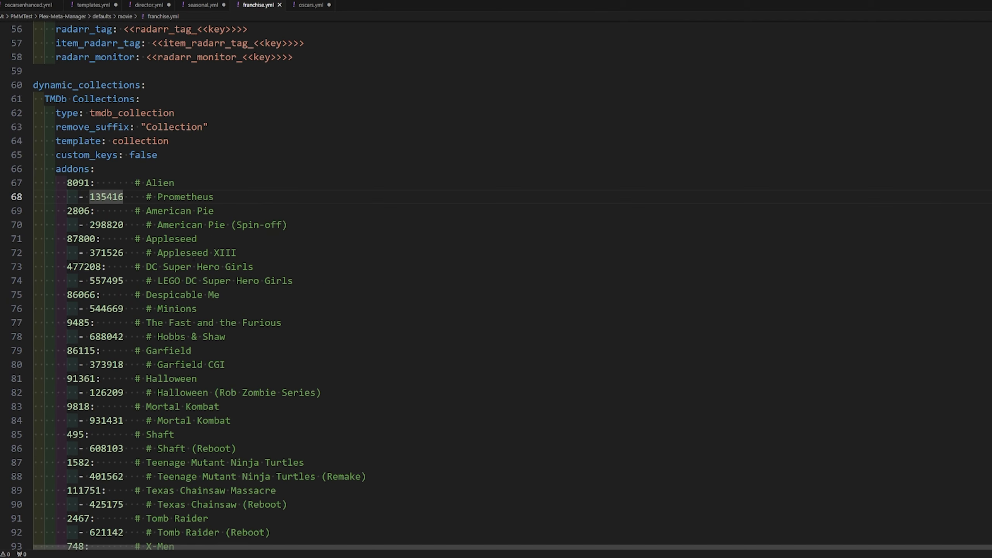
Step: Review the collection template's default and optional entries, and highlight the addons attribute of TMDb Collections
scroll(171, 288, "up", 8)
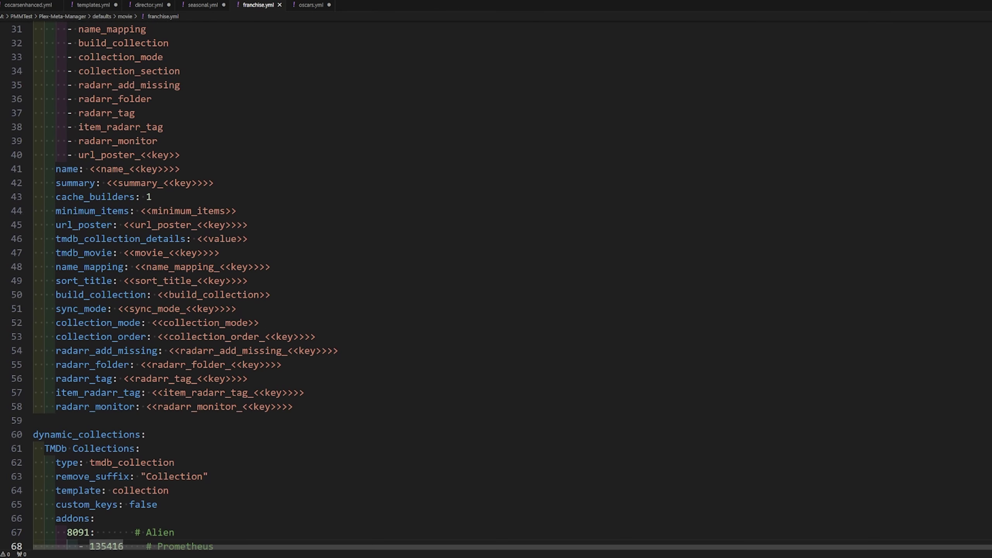
scroll(151, 461, "up", 9)
right_click(151, 462)
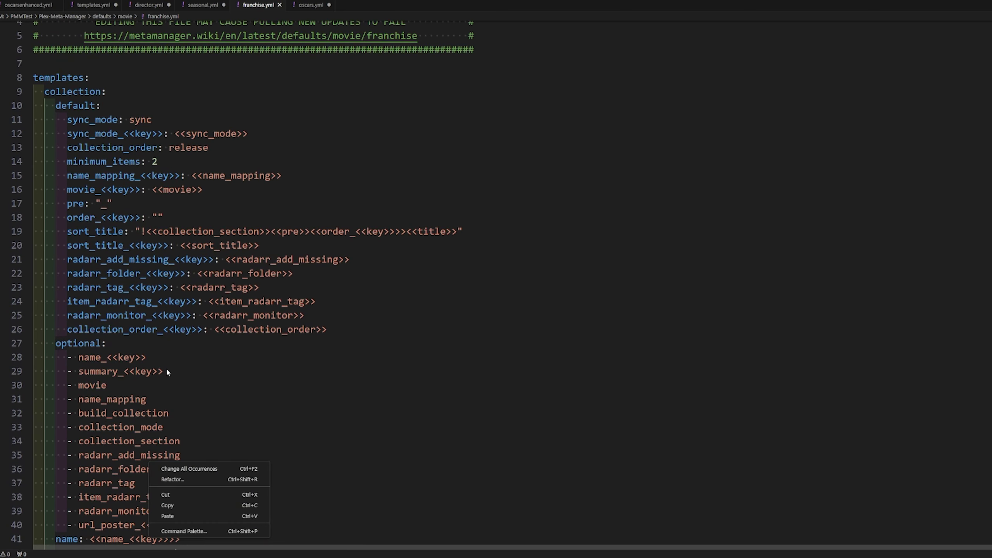
left_click(167, 370)
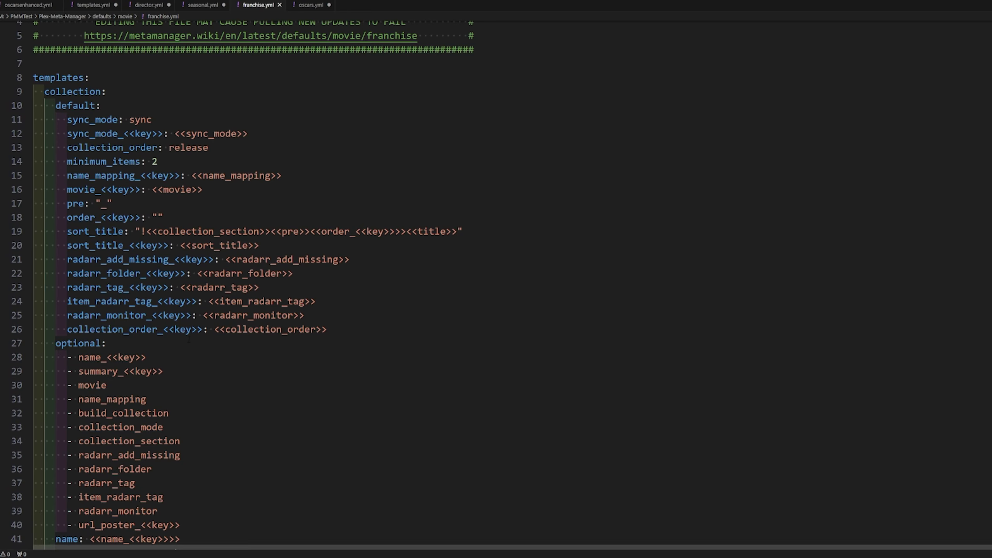
scroll(188, 339, "down", 1)
scroll(186, 345, "down", 11)
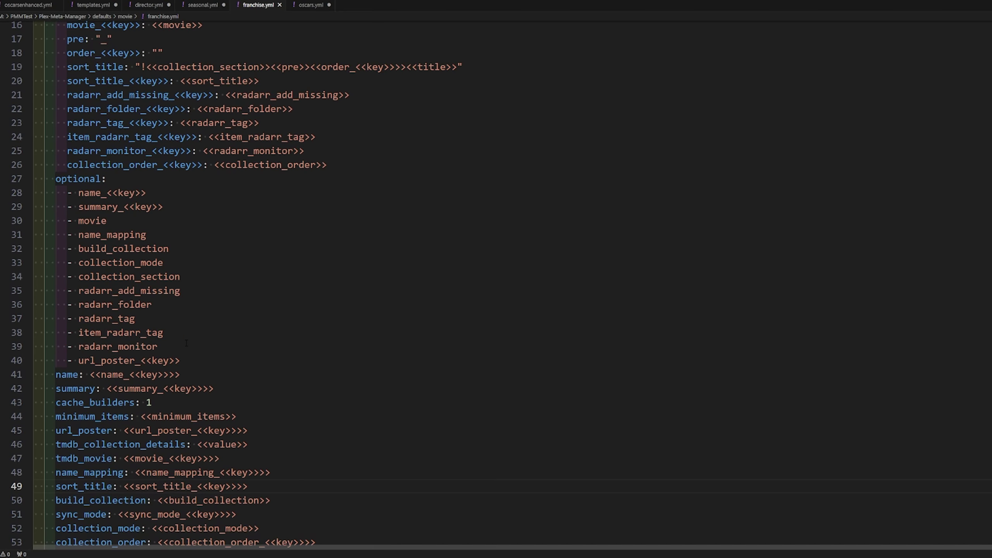
double_click(74, 368)
scroll(118, 386, "up", 4)
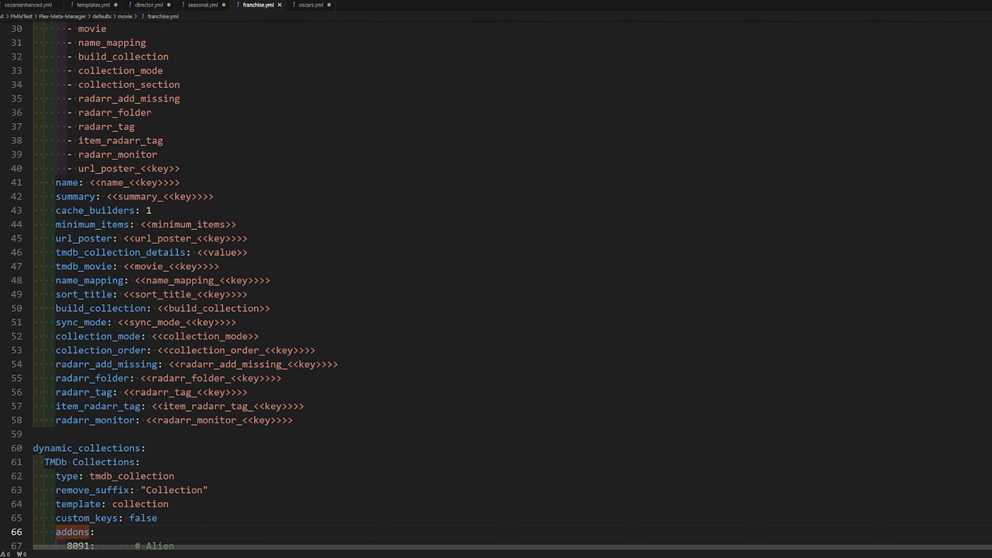
left_click_drag(230, 409, 221, 392)
left_click(111, 196)
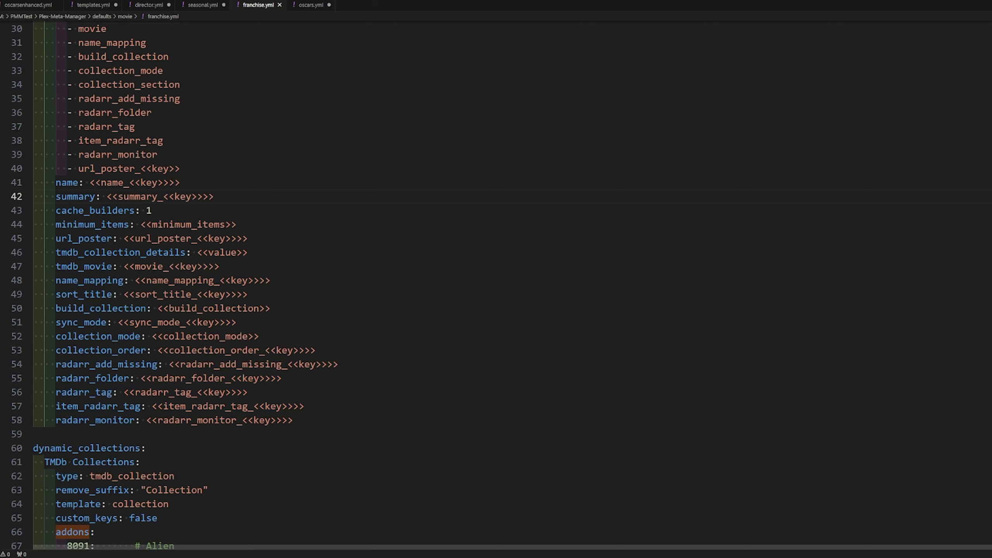
Step: Switch to seasonal.yml and view the default block of its holiday template
key("ctrl+Page_Up")
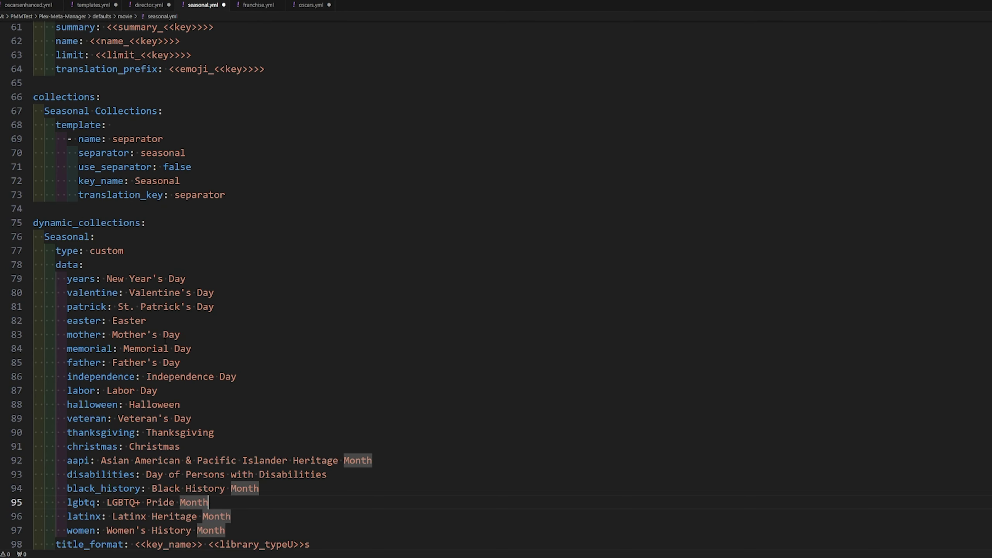
scroll(220, 391, "up", 15)
scroll(220, 390, "up", 4)
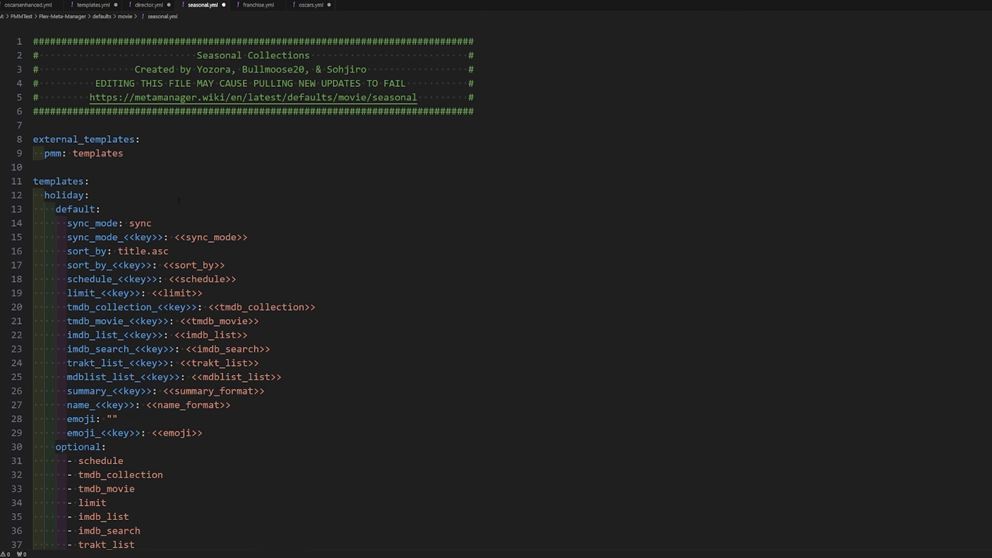
Step: Go back to franchise.yml and look over its dynamic_collections section and the start of its collection template
left_click(258, 5)
scroll(211, 456, "down", 7)
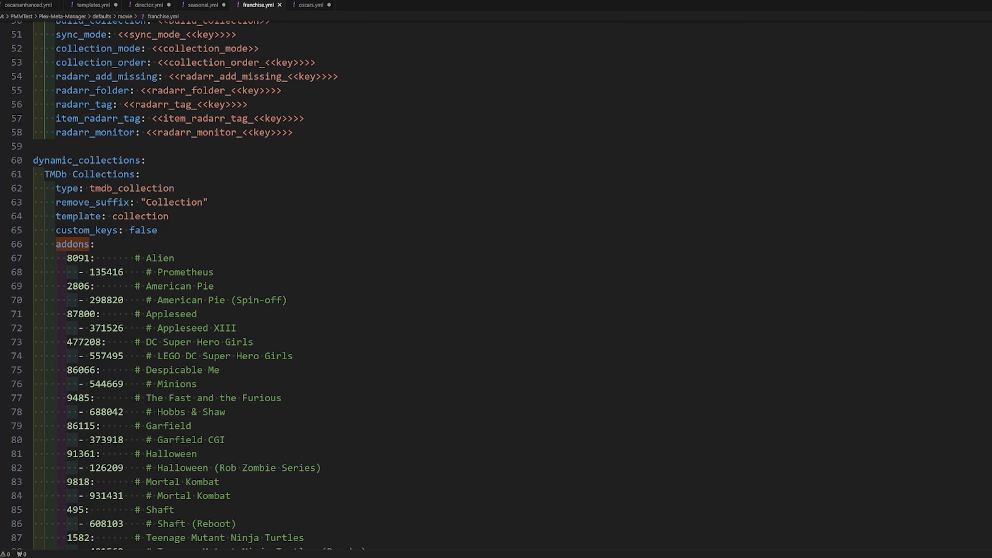
scroll(171, 285, "up", 4)
scroll(108, 421, "up", 2)
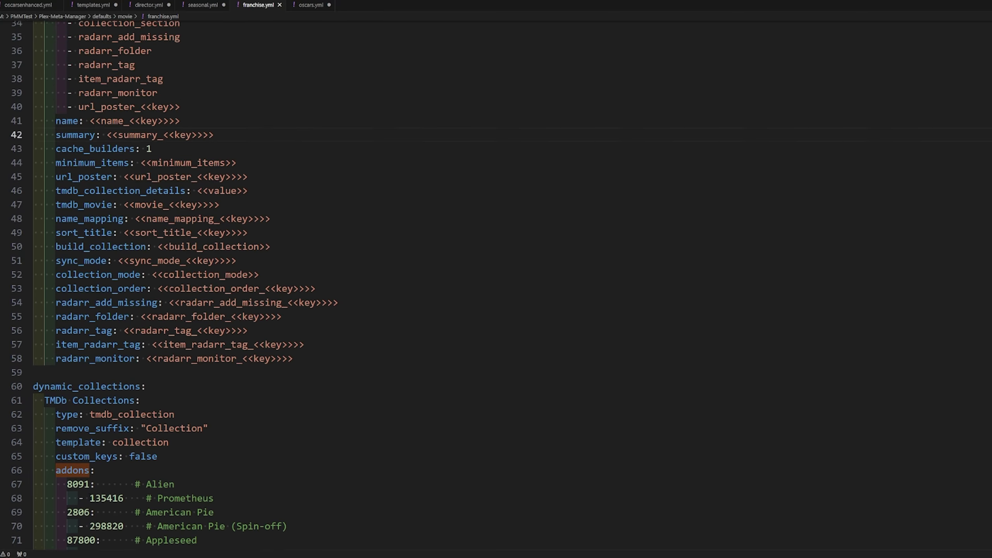
scroll(156, 426, "down", 10)
scroll(202, 379, "up", 20)
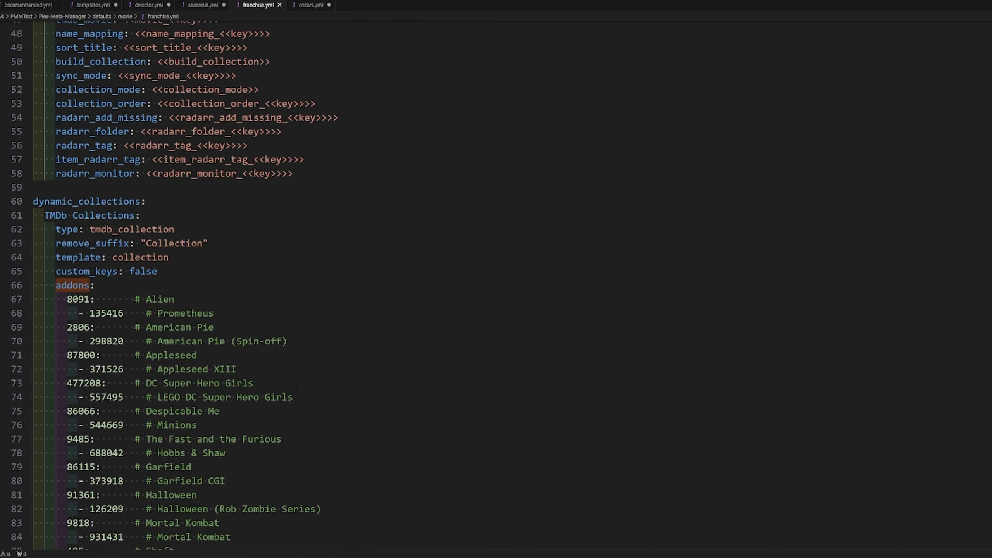
scroll(202, 379, "up", 2)
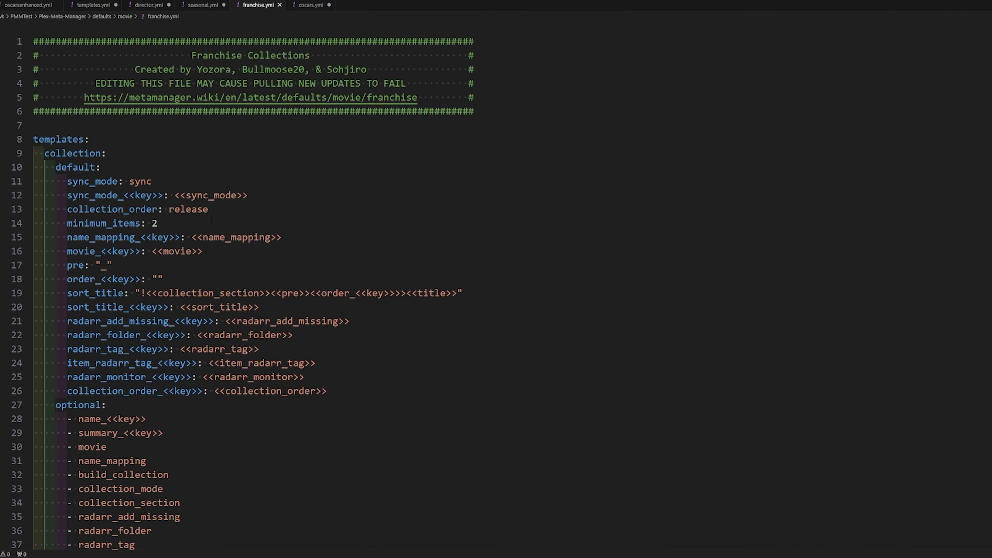
Step: Highlight the movie_<<key>> default and the matching <<movie_<<key>>>> value of tmdb_movie in the collection template
left_click_drag(203, 252, 140, 251)
left_click(176, 251)
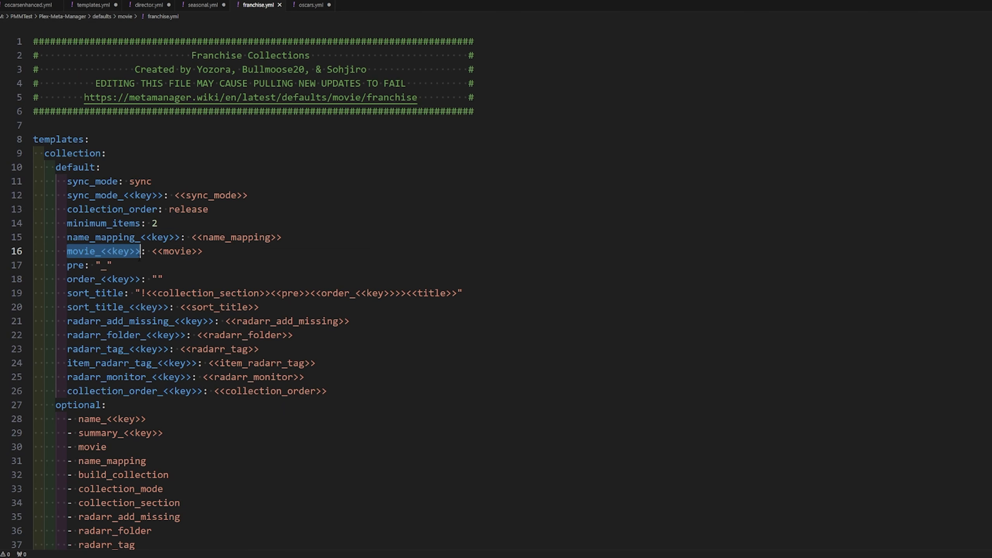
scroll(140, 251, "down", 6)
left_click_drag(123, 438, 219, 438)
scroll(290, 398, "up", 2)
scroll(290, 397, "up", 2)
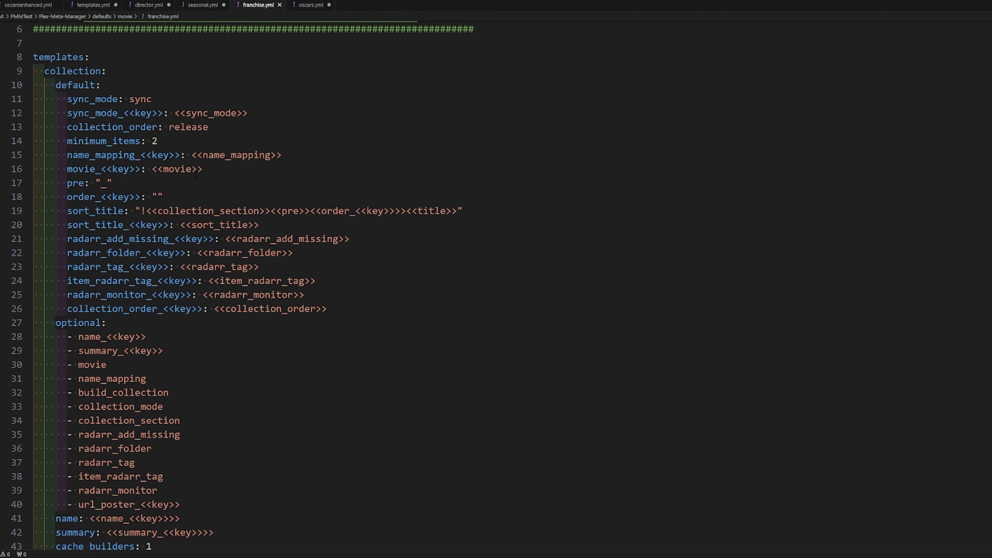
Step: Replace the movie_<<key>>: <<movie>> default in the collection template with the example movie_10: 23
left_click(202, 169)
left_click_drag(147, 170, 203, 169)
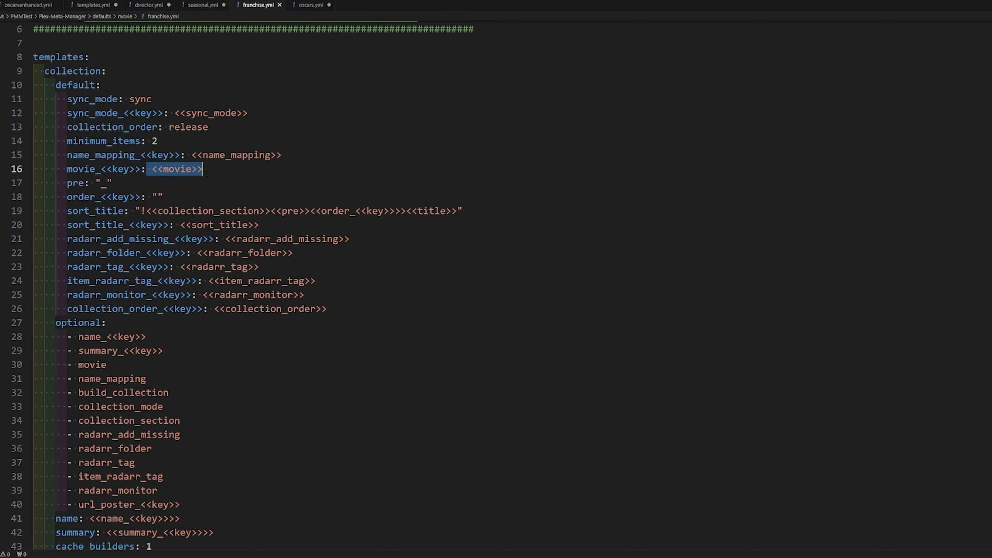
type("23")
left_click_drag(140, 169, 100, 170)
type("1")
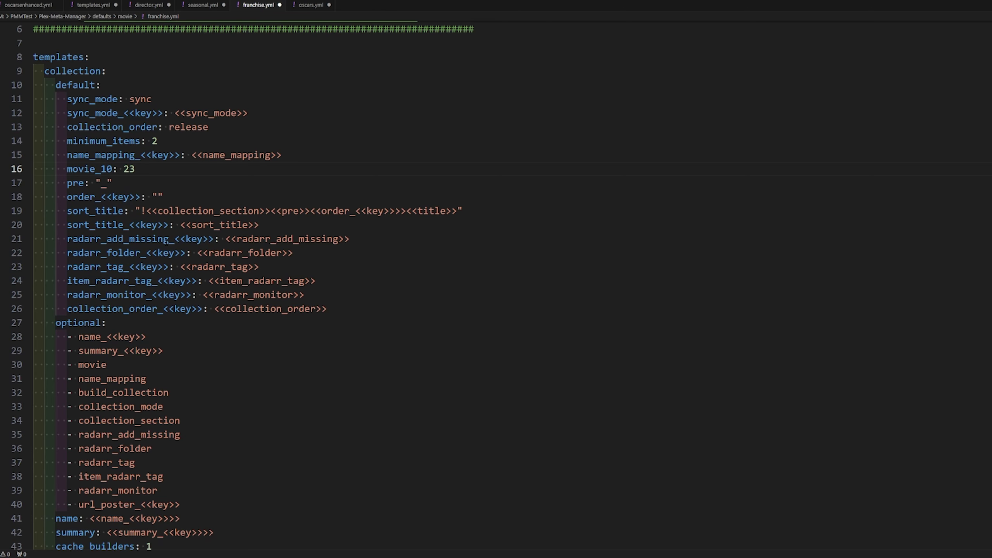